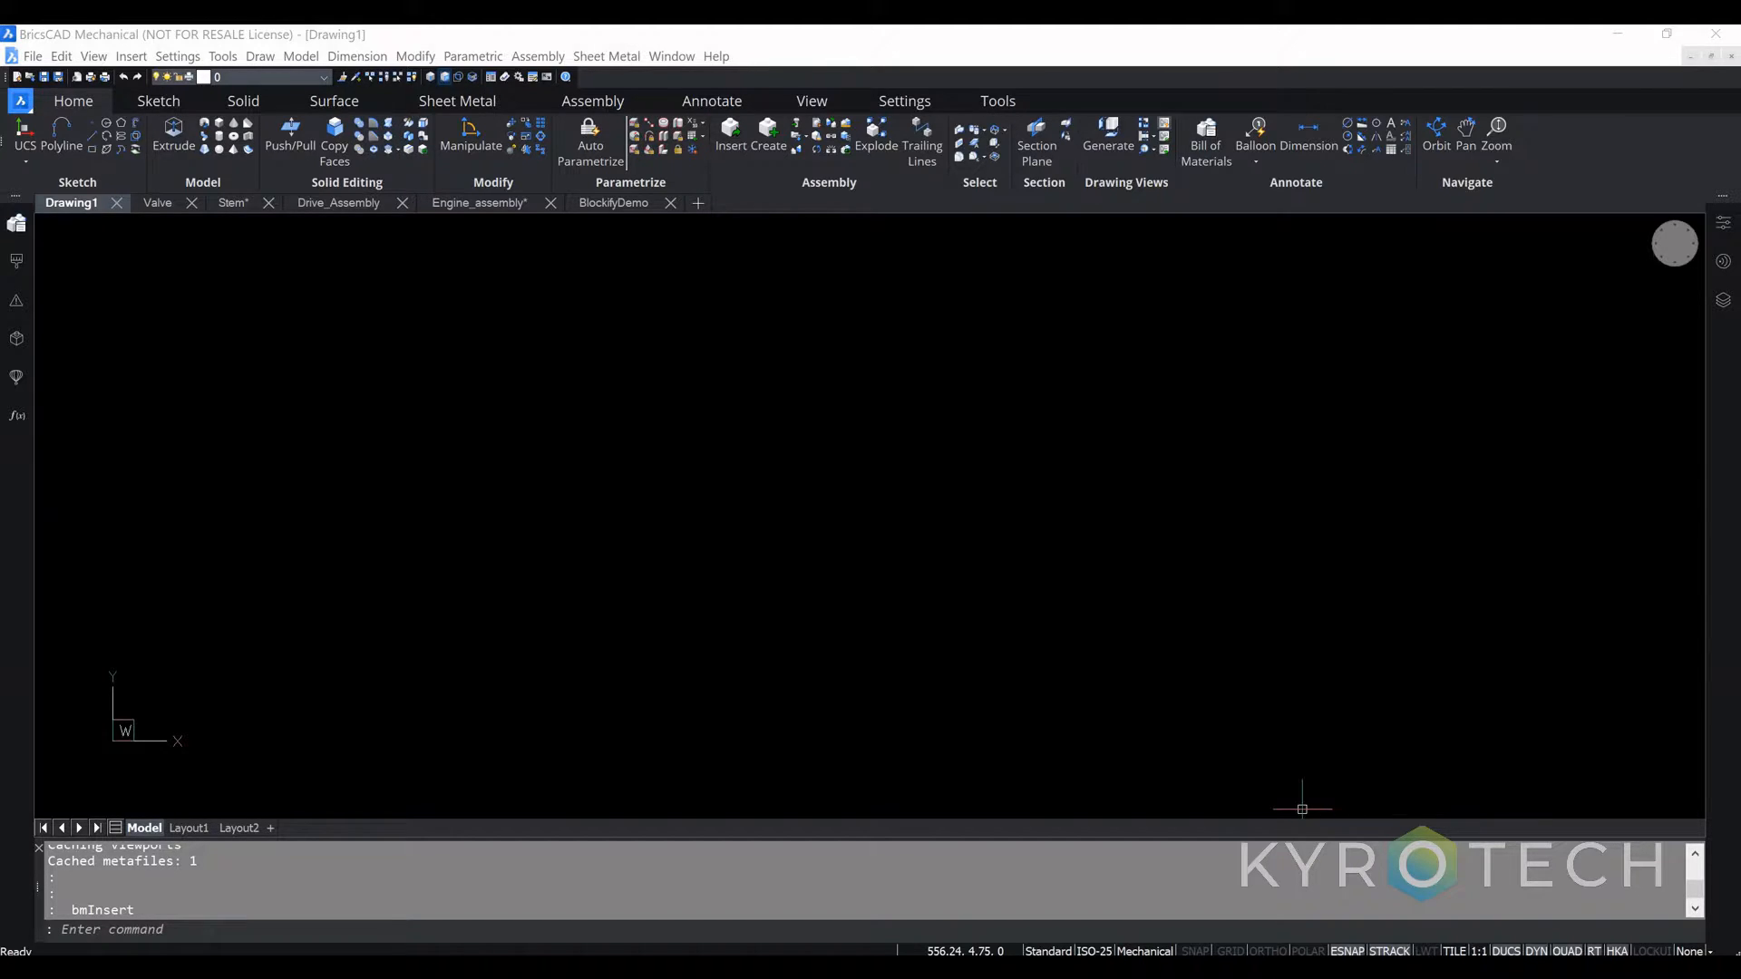
Step: In the Valve drawing, create a base view of the entire model on Layout1 and place it in the sheet's upper-left area
key(ctrl+Tab)
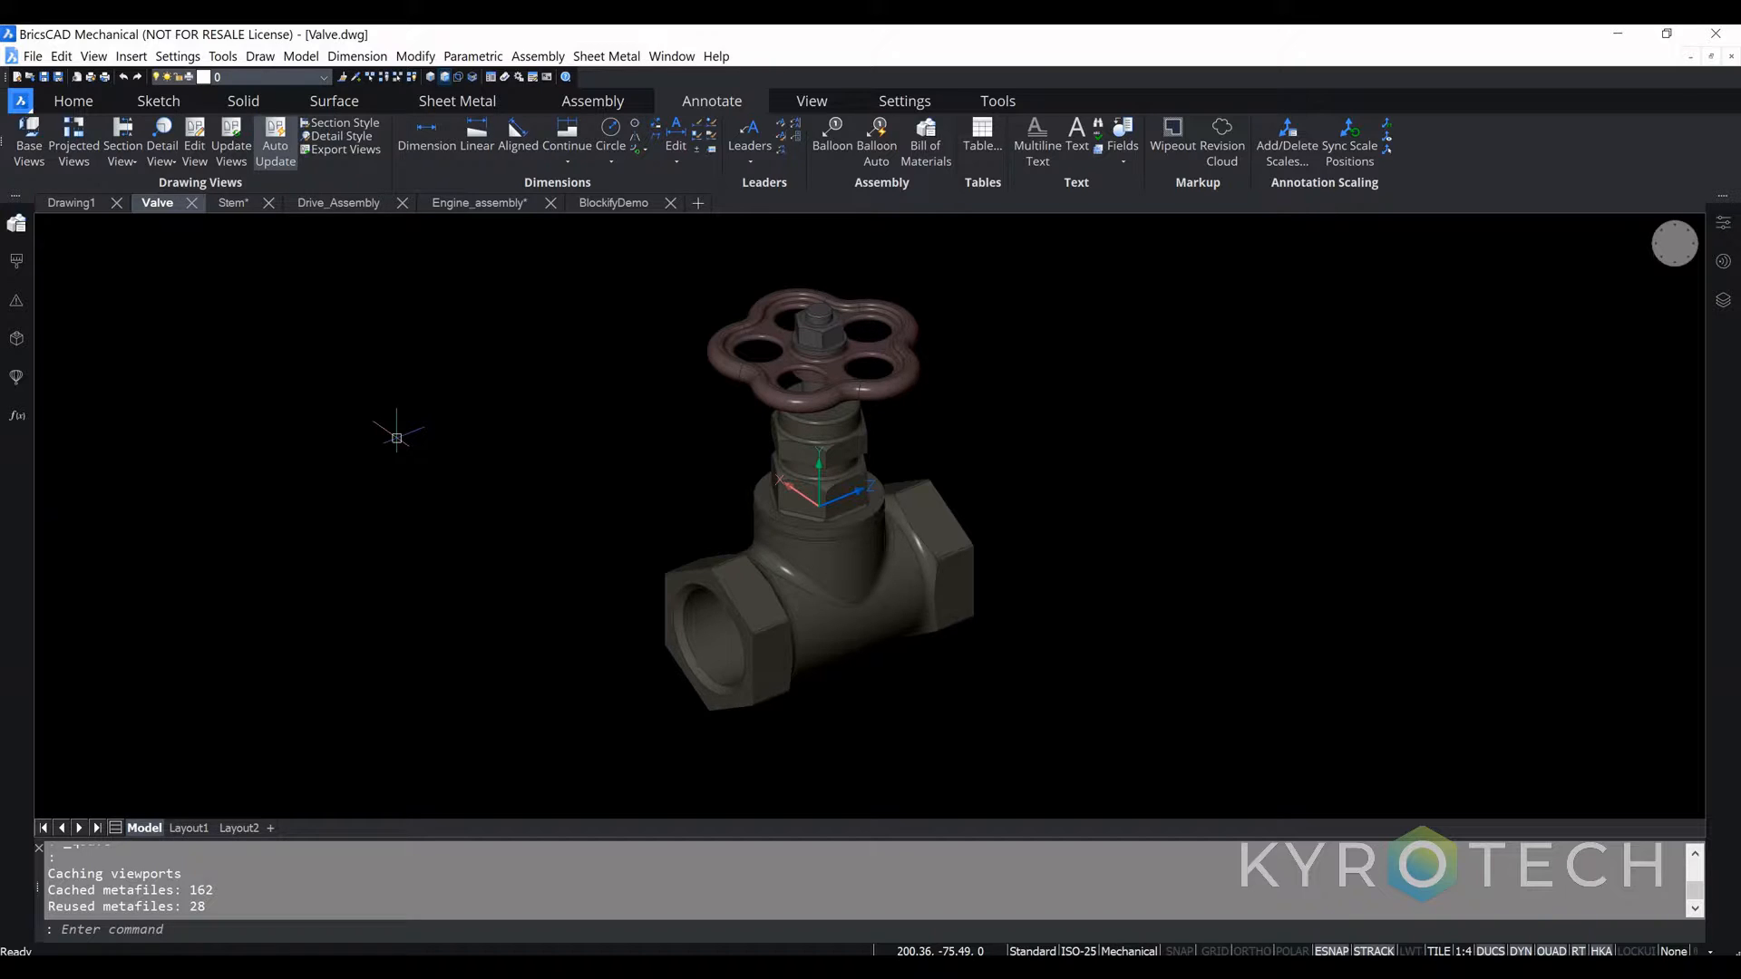
click(28, 150)
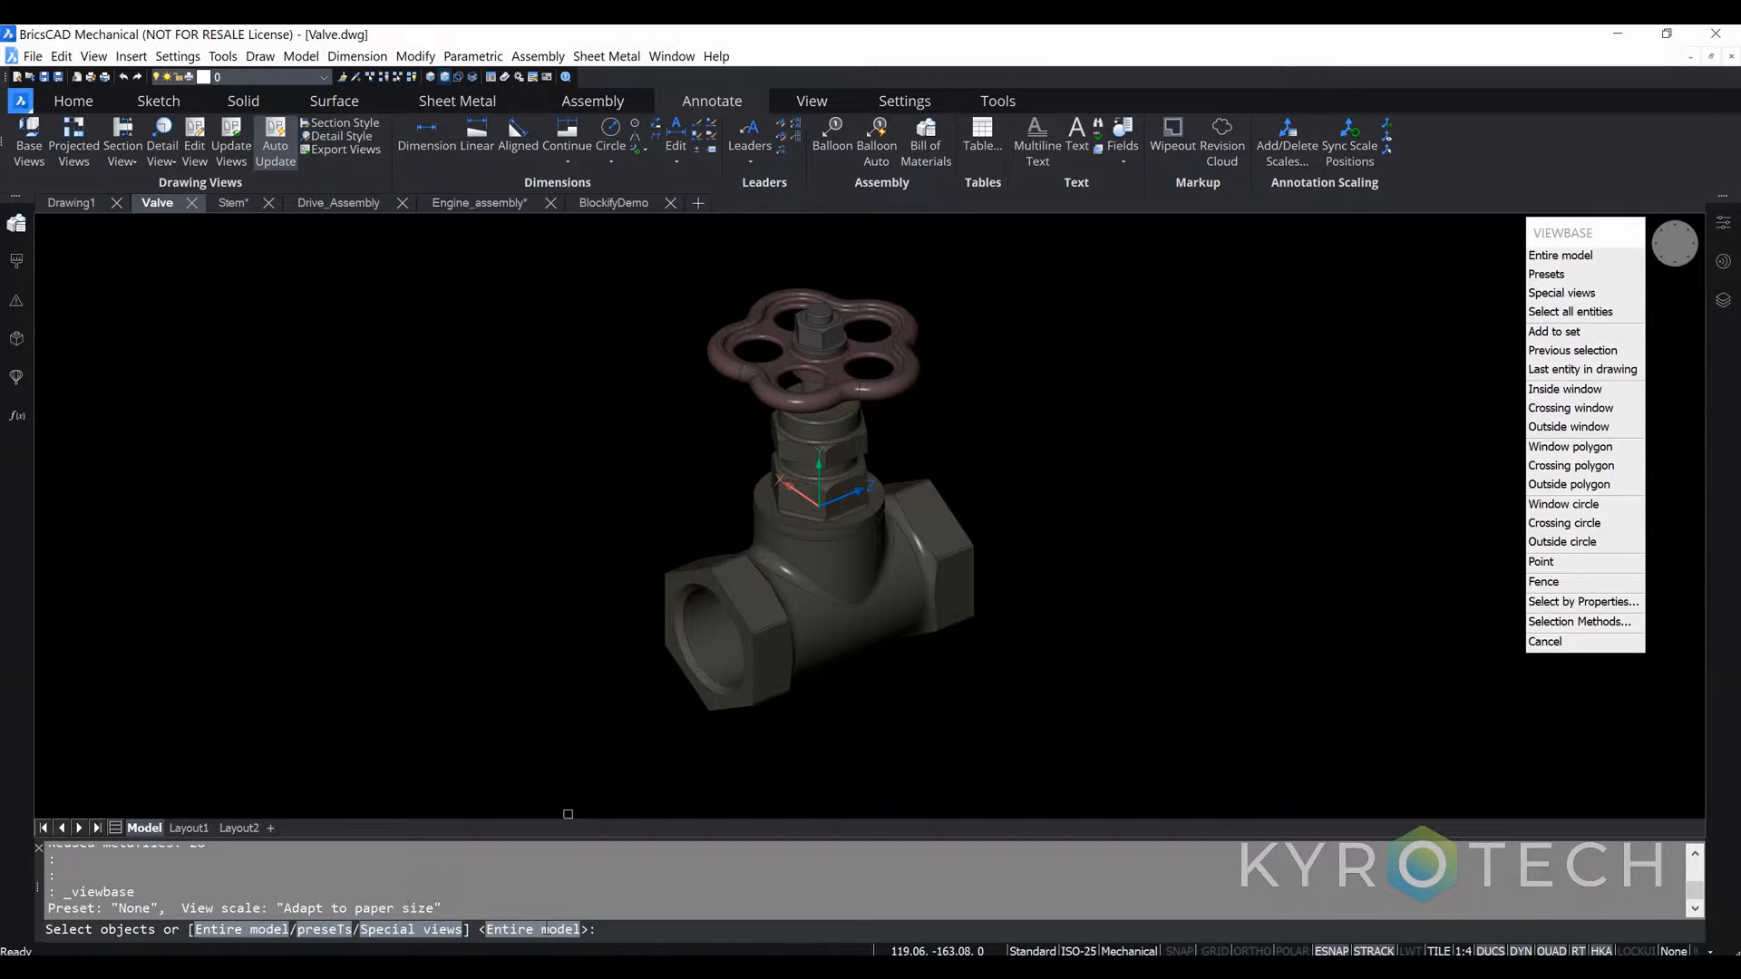
click(490, 930)
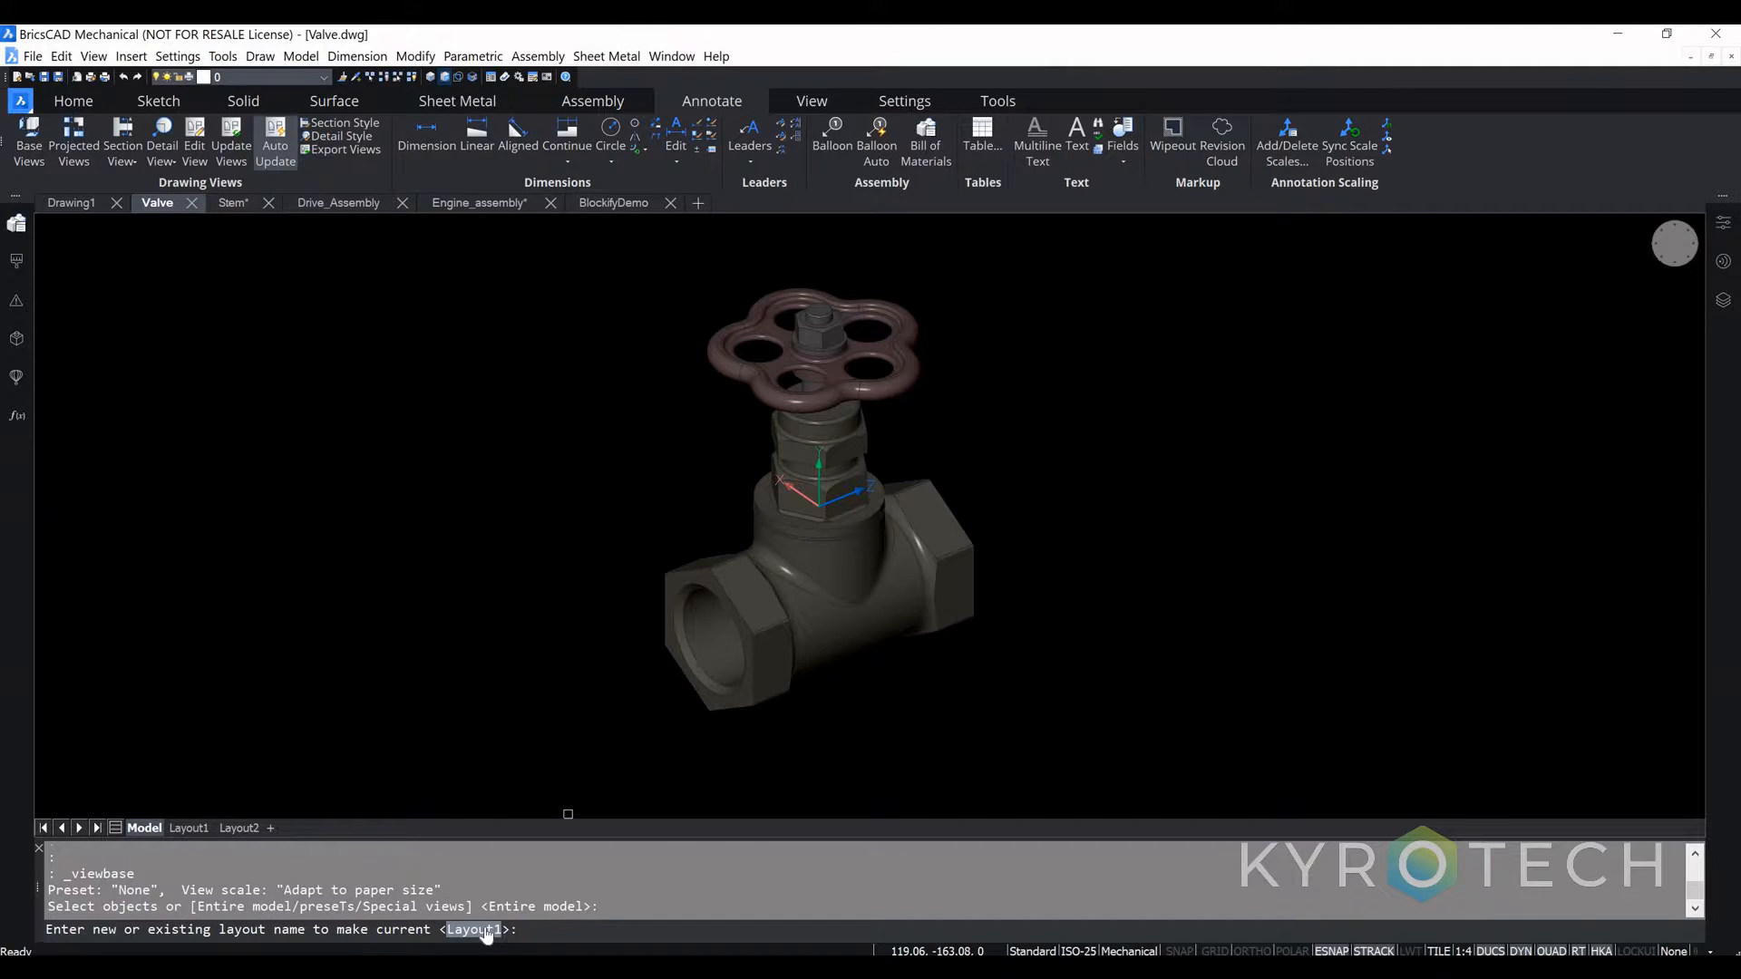
click(474, 930)
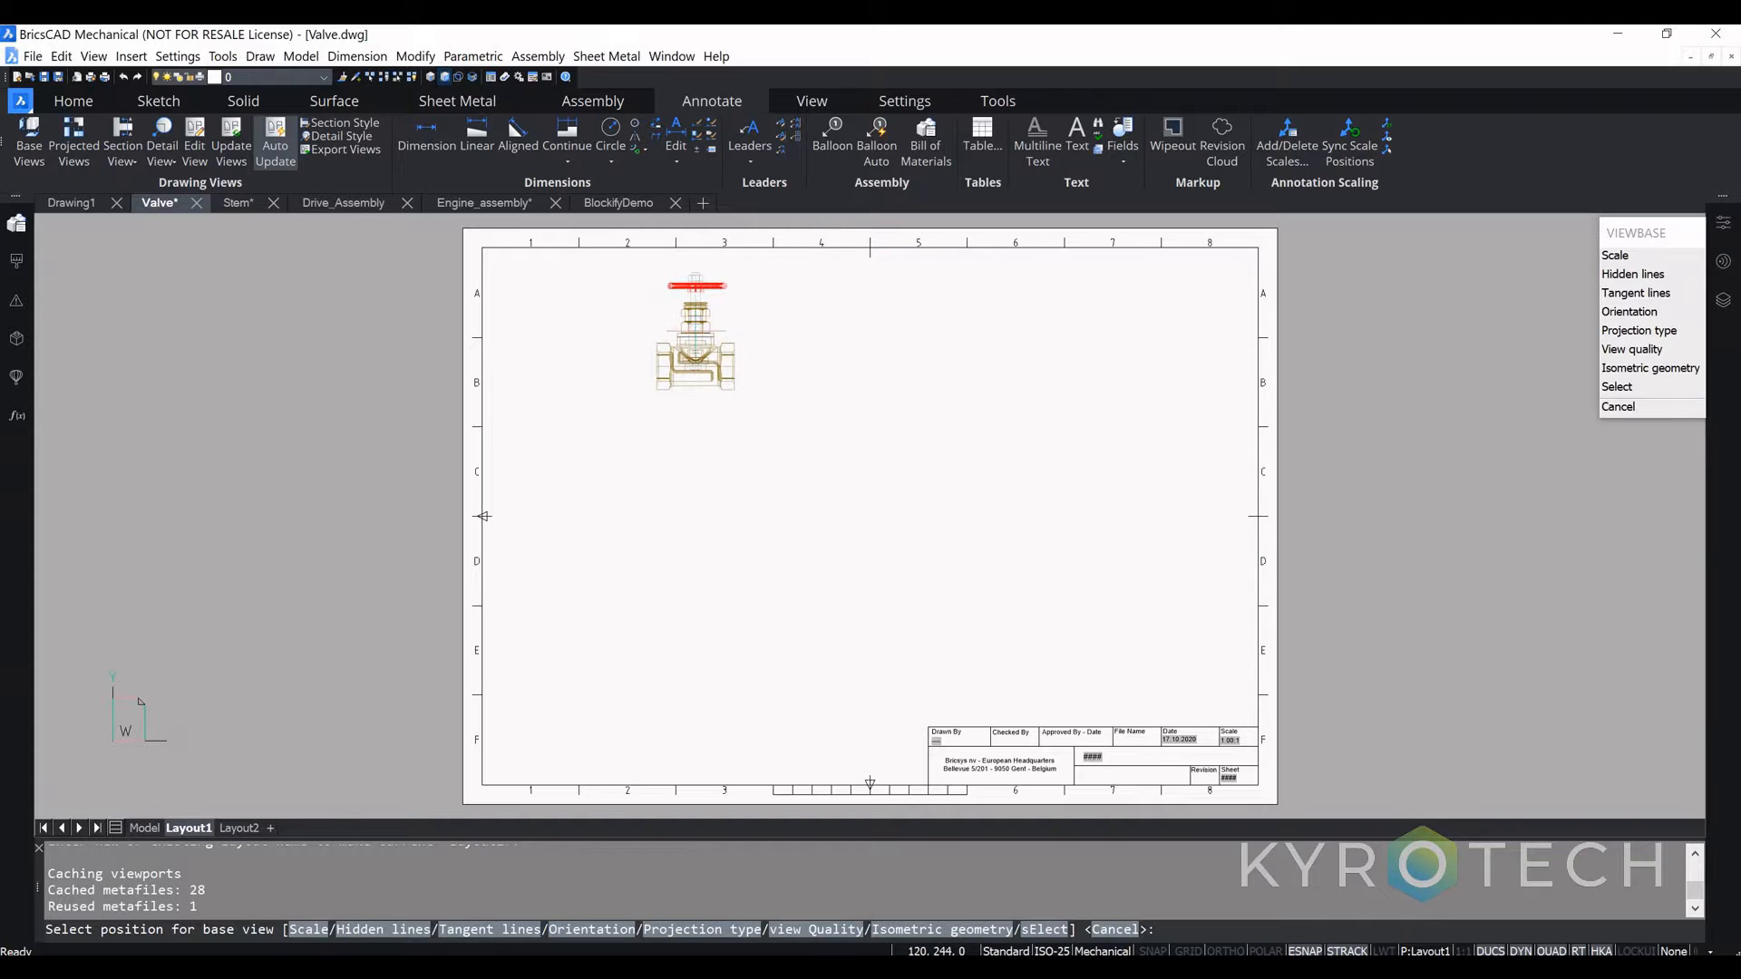
click(686, 333)
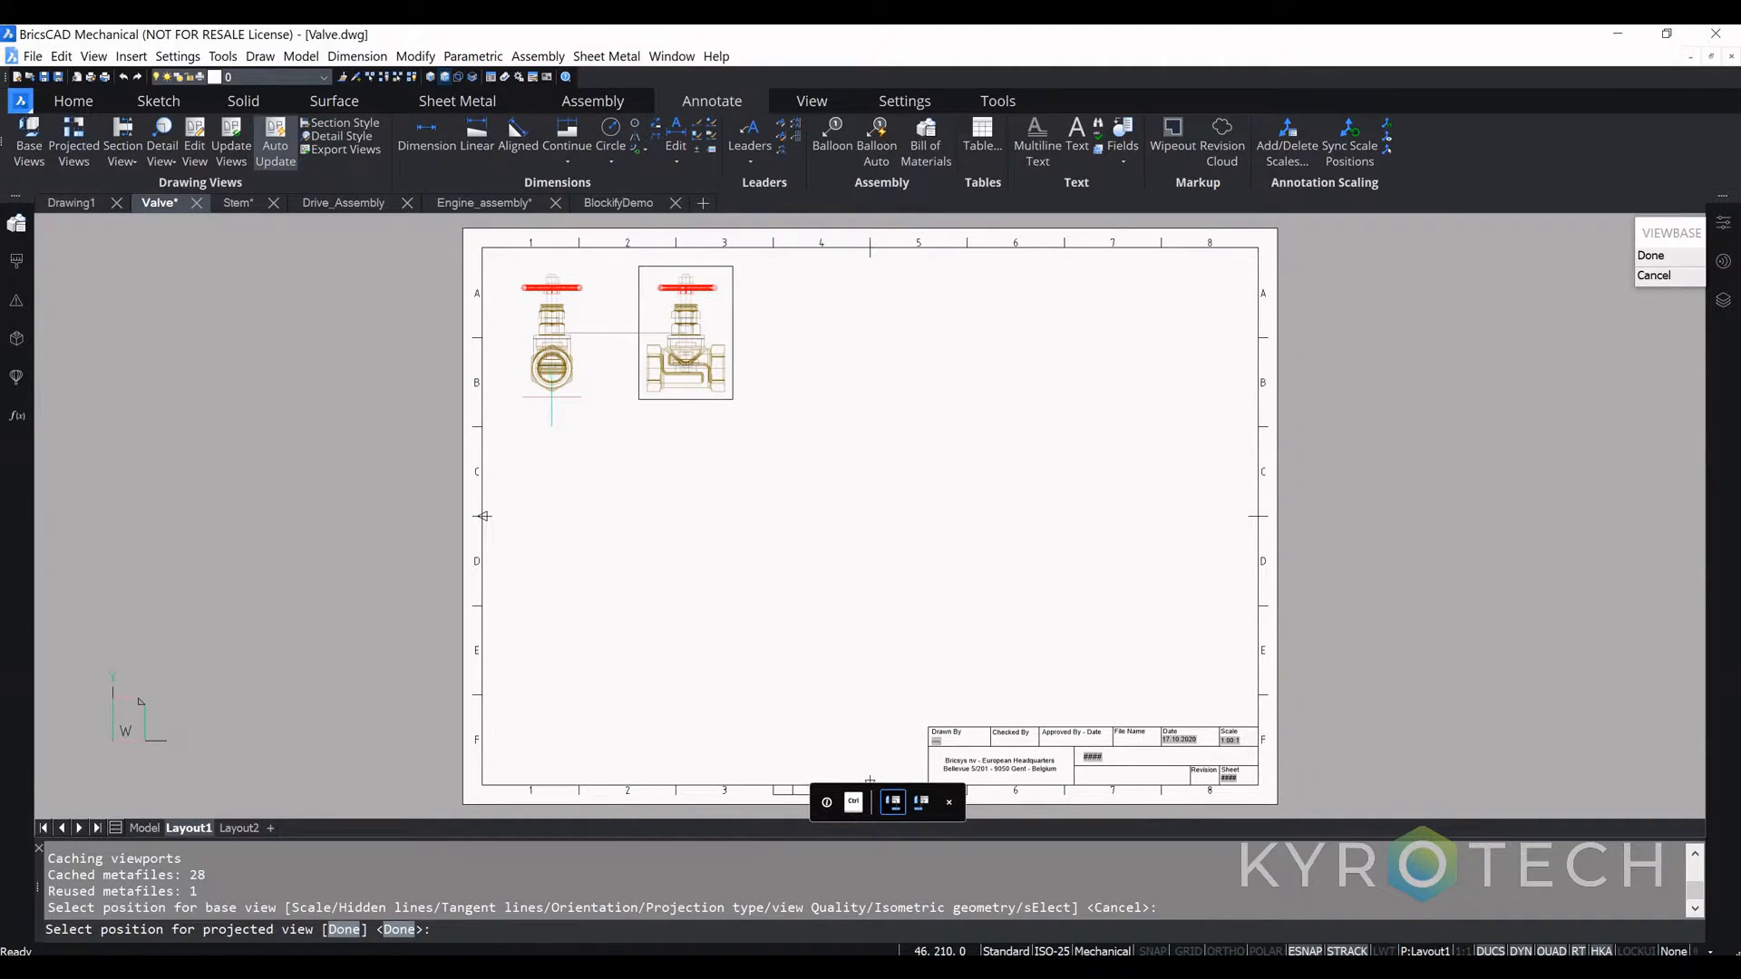
Step: Add projected views from the base view: a side view on each side, a top view below, and an isometric at each lower diagonal
click(552, 334)
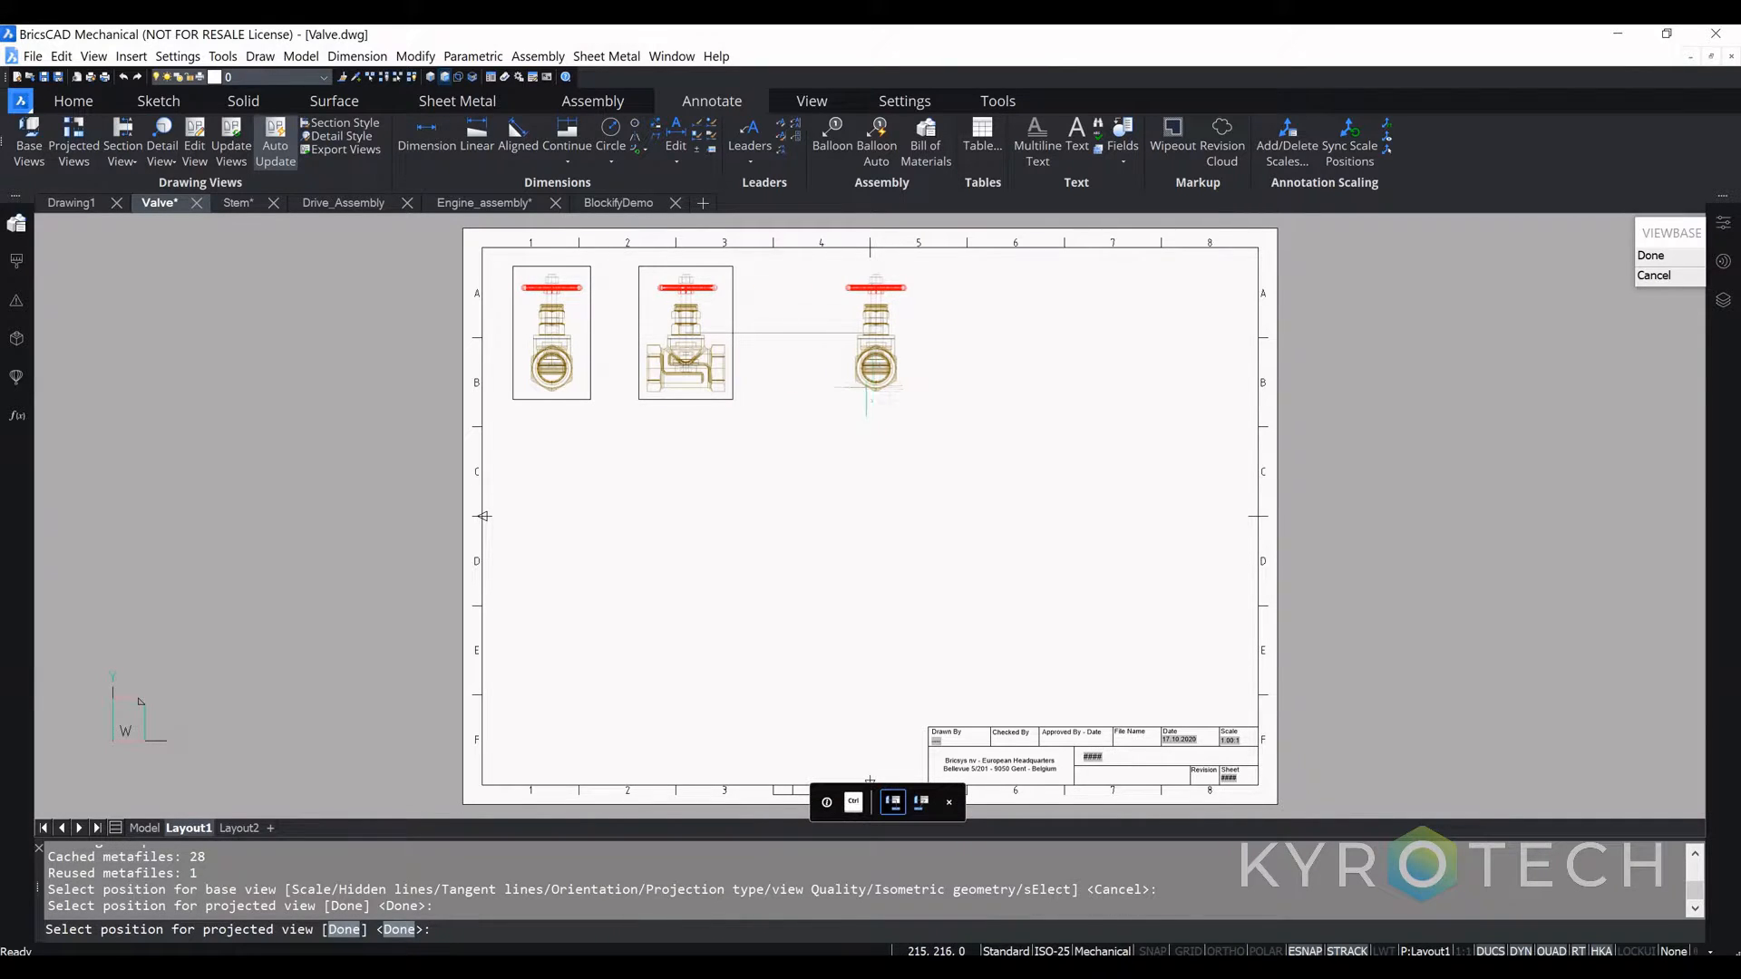
click(829, 334)
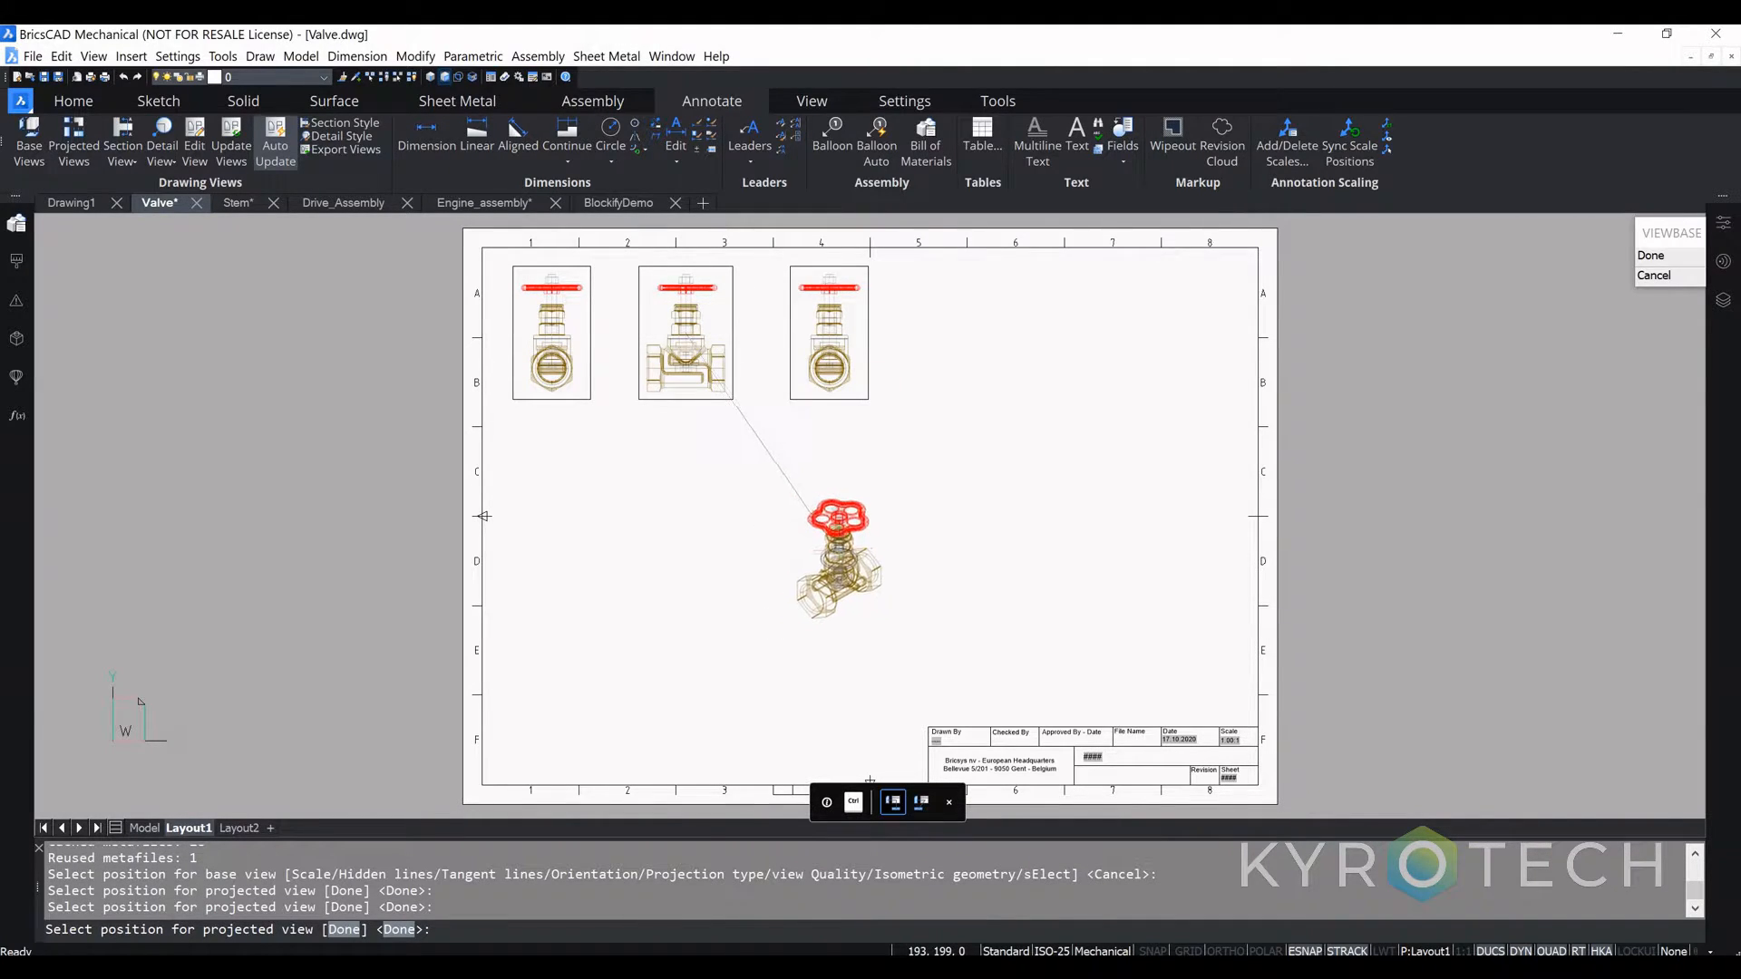
click(837, 540)
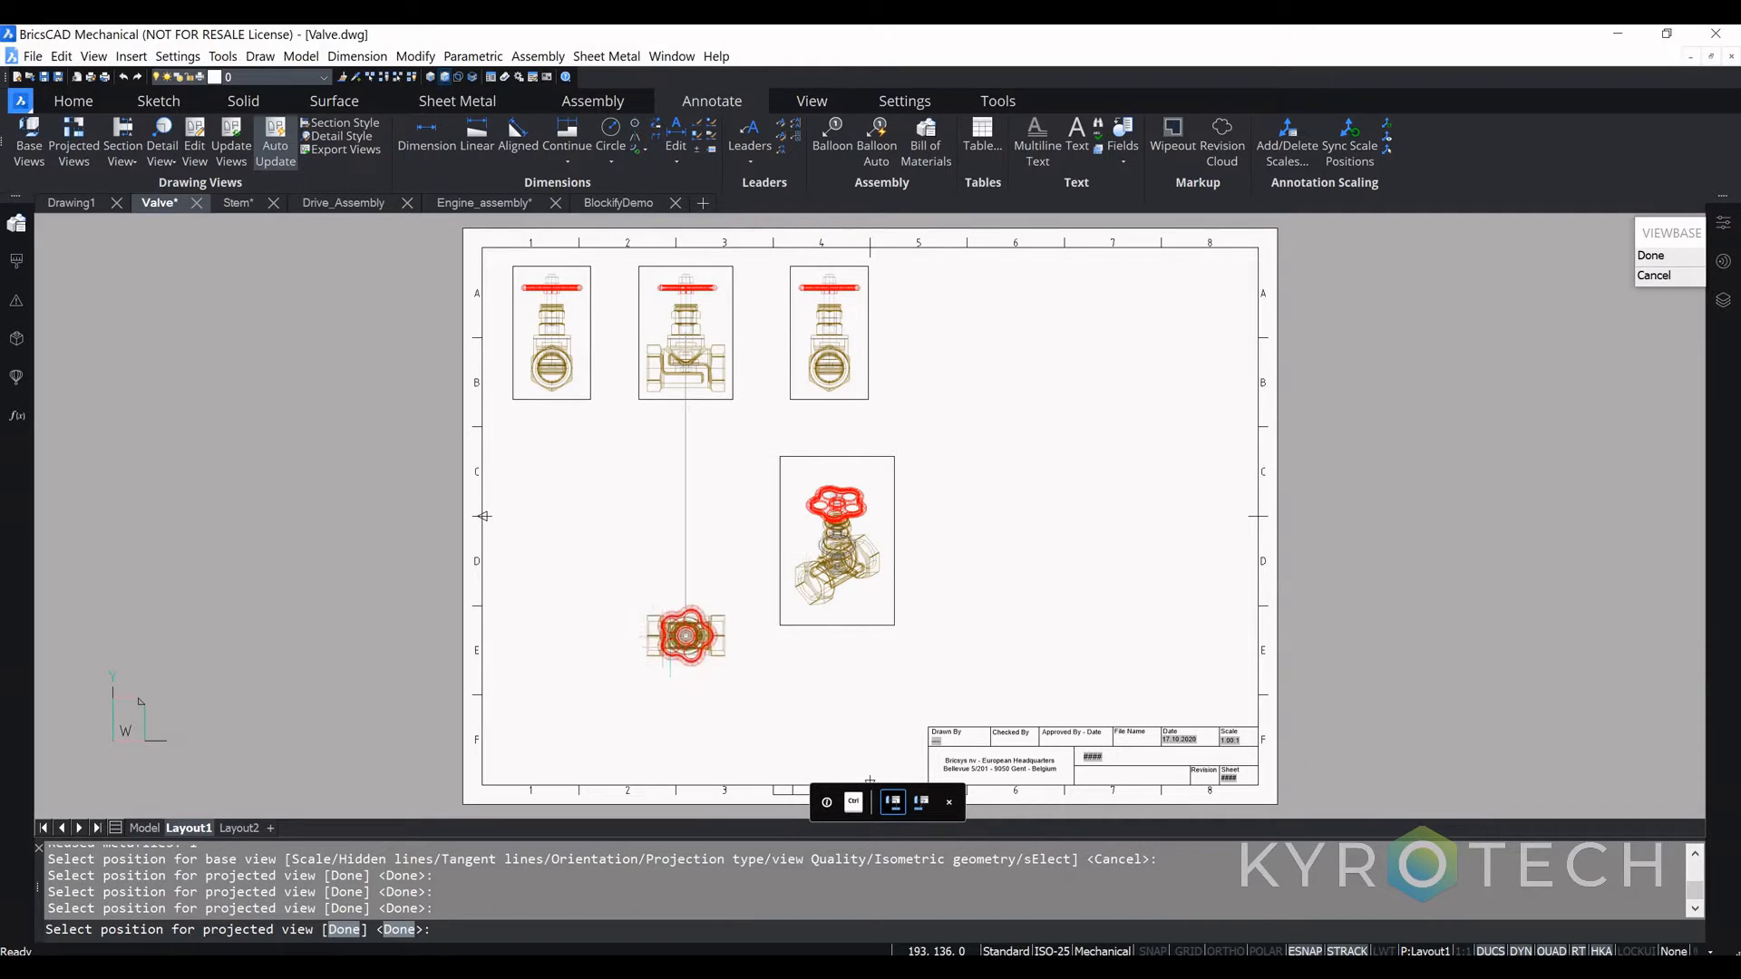
click(685, 672)
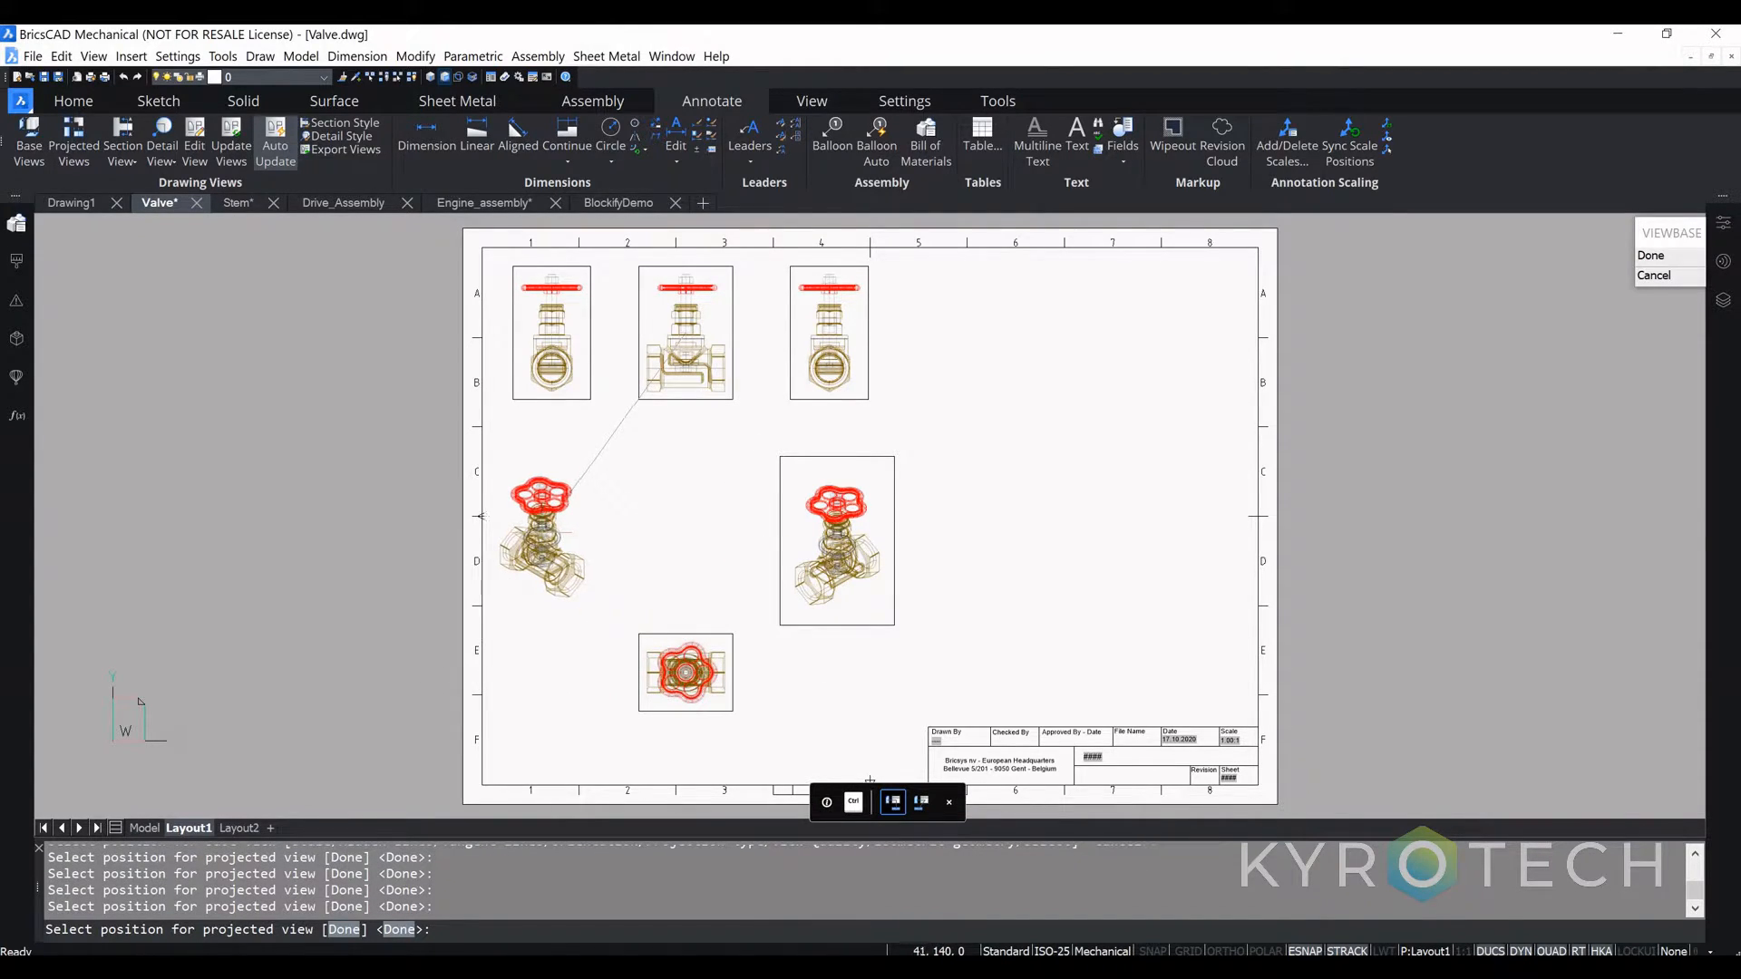
click(546, 535)
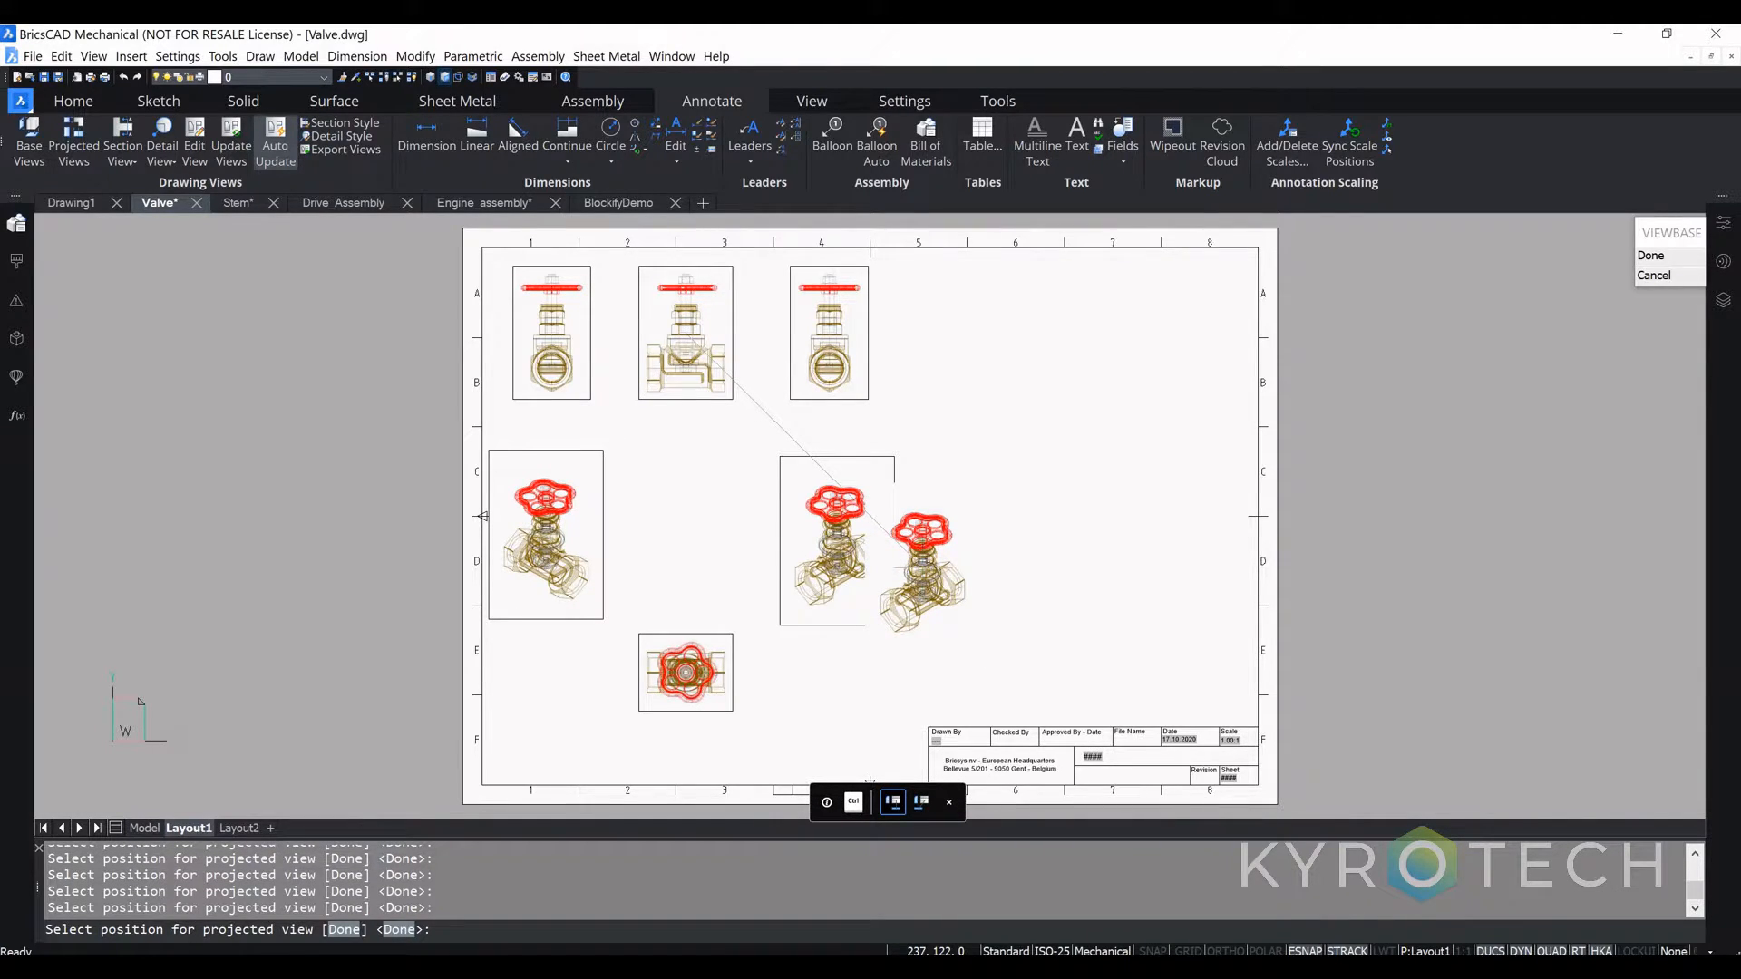
key(Return)
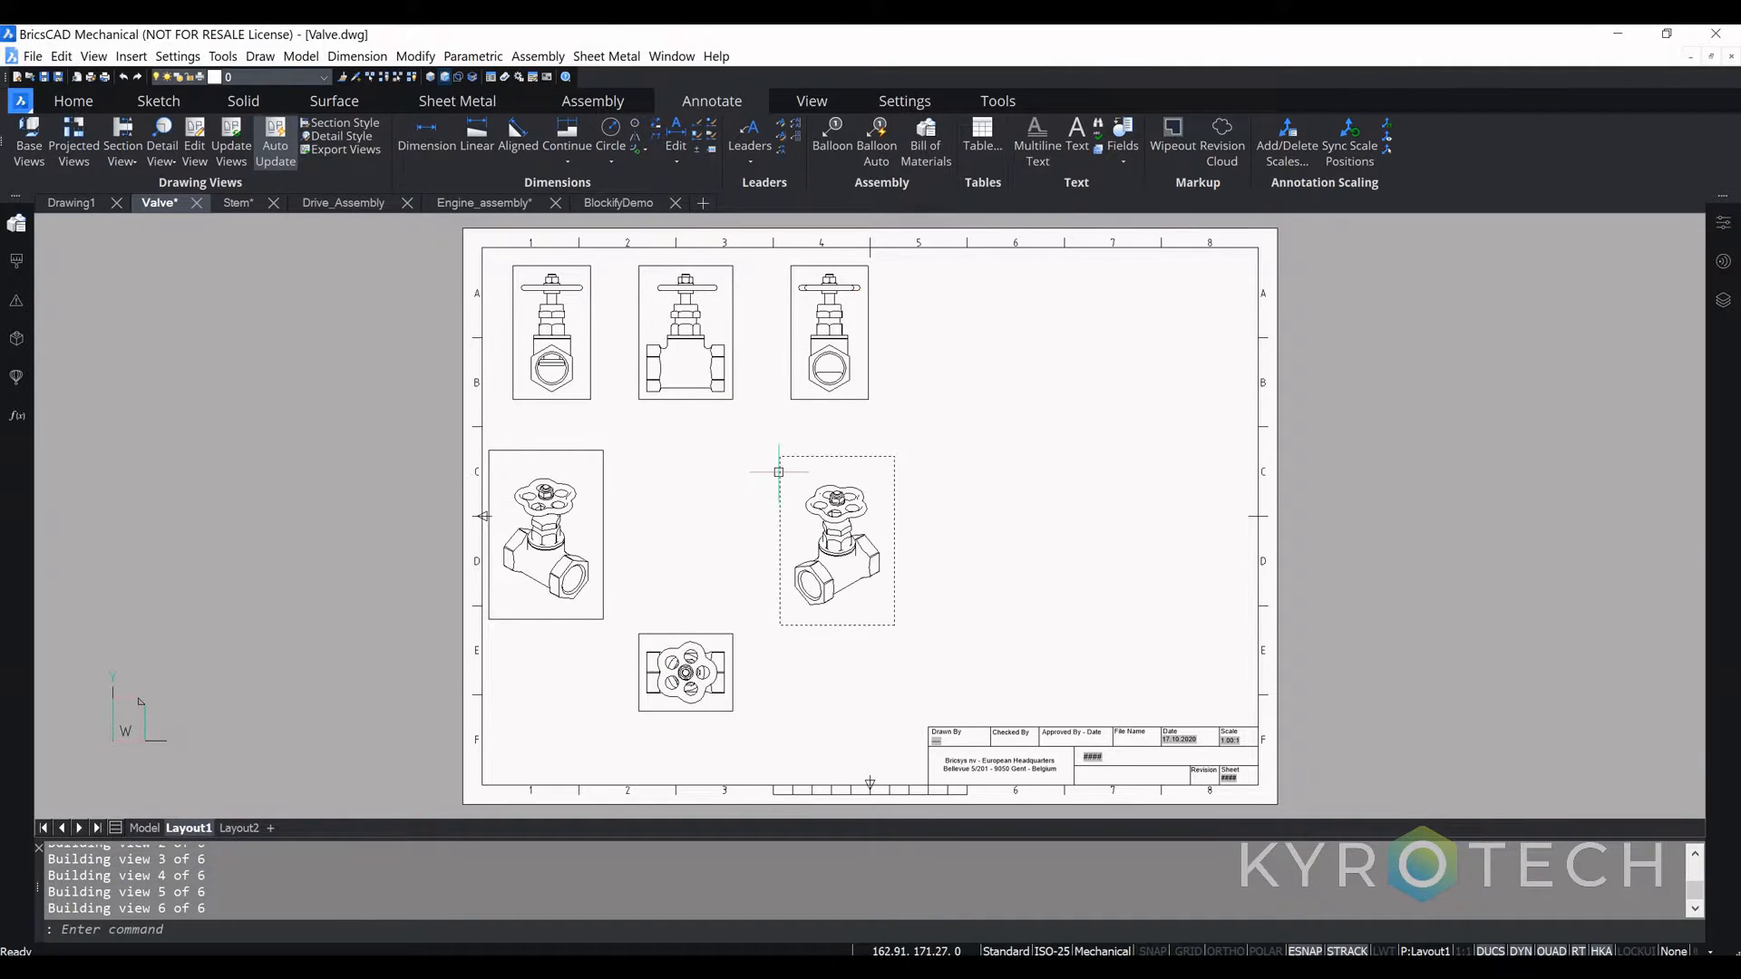
Step: Select all six drawing view viewports on the sheet and set their Display locked property to No
mouse_move(779, 472)
click(580, 399)
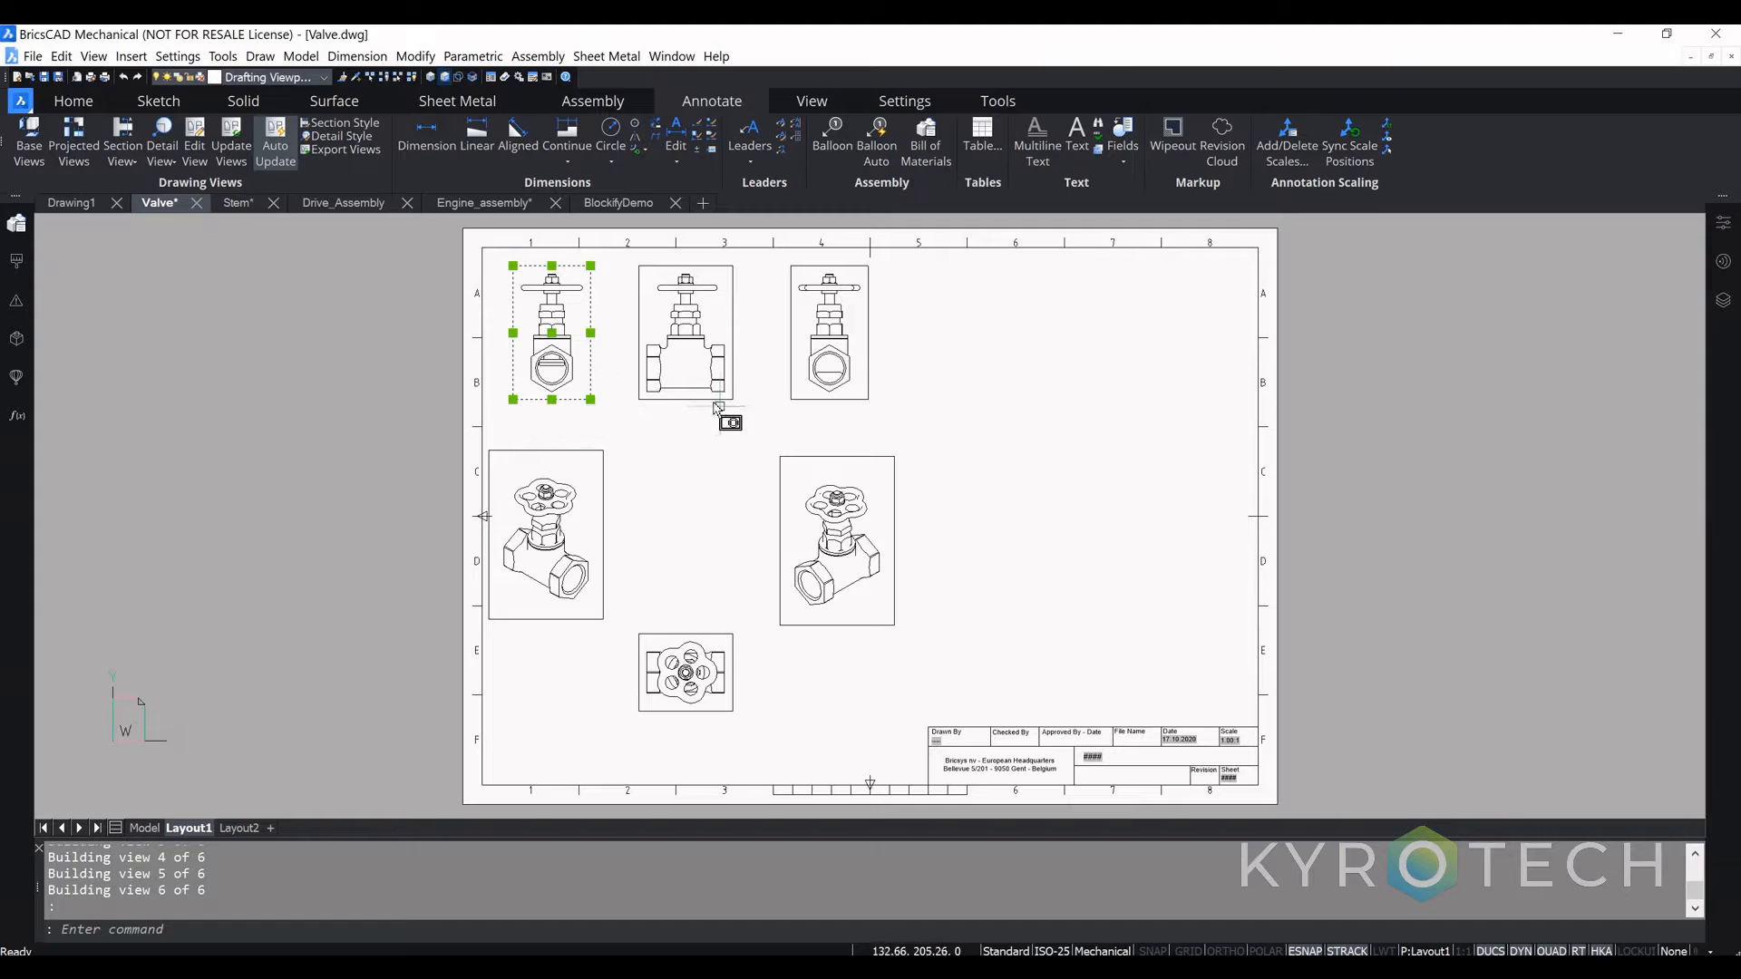
click(714, 402)
click(791, 329)
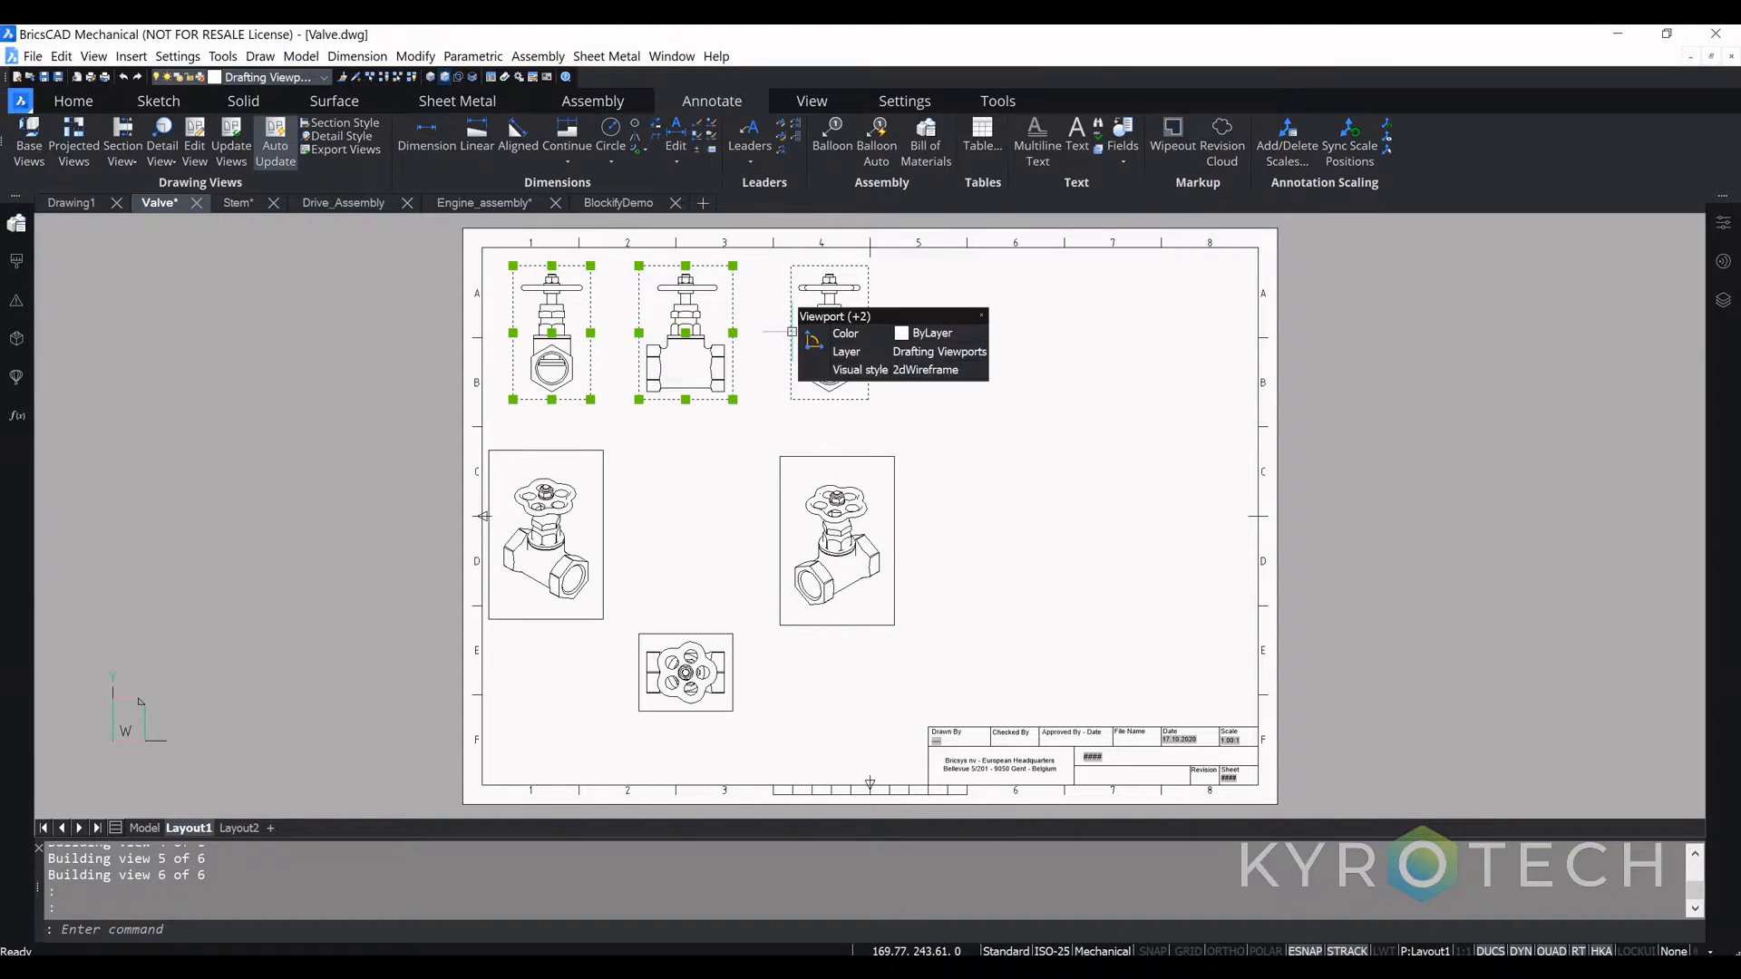
click(779, 465)
click(603, 467)
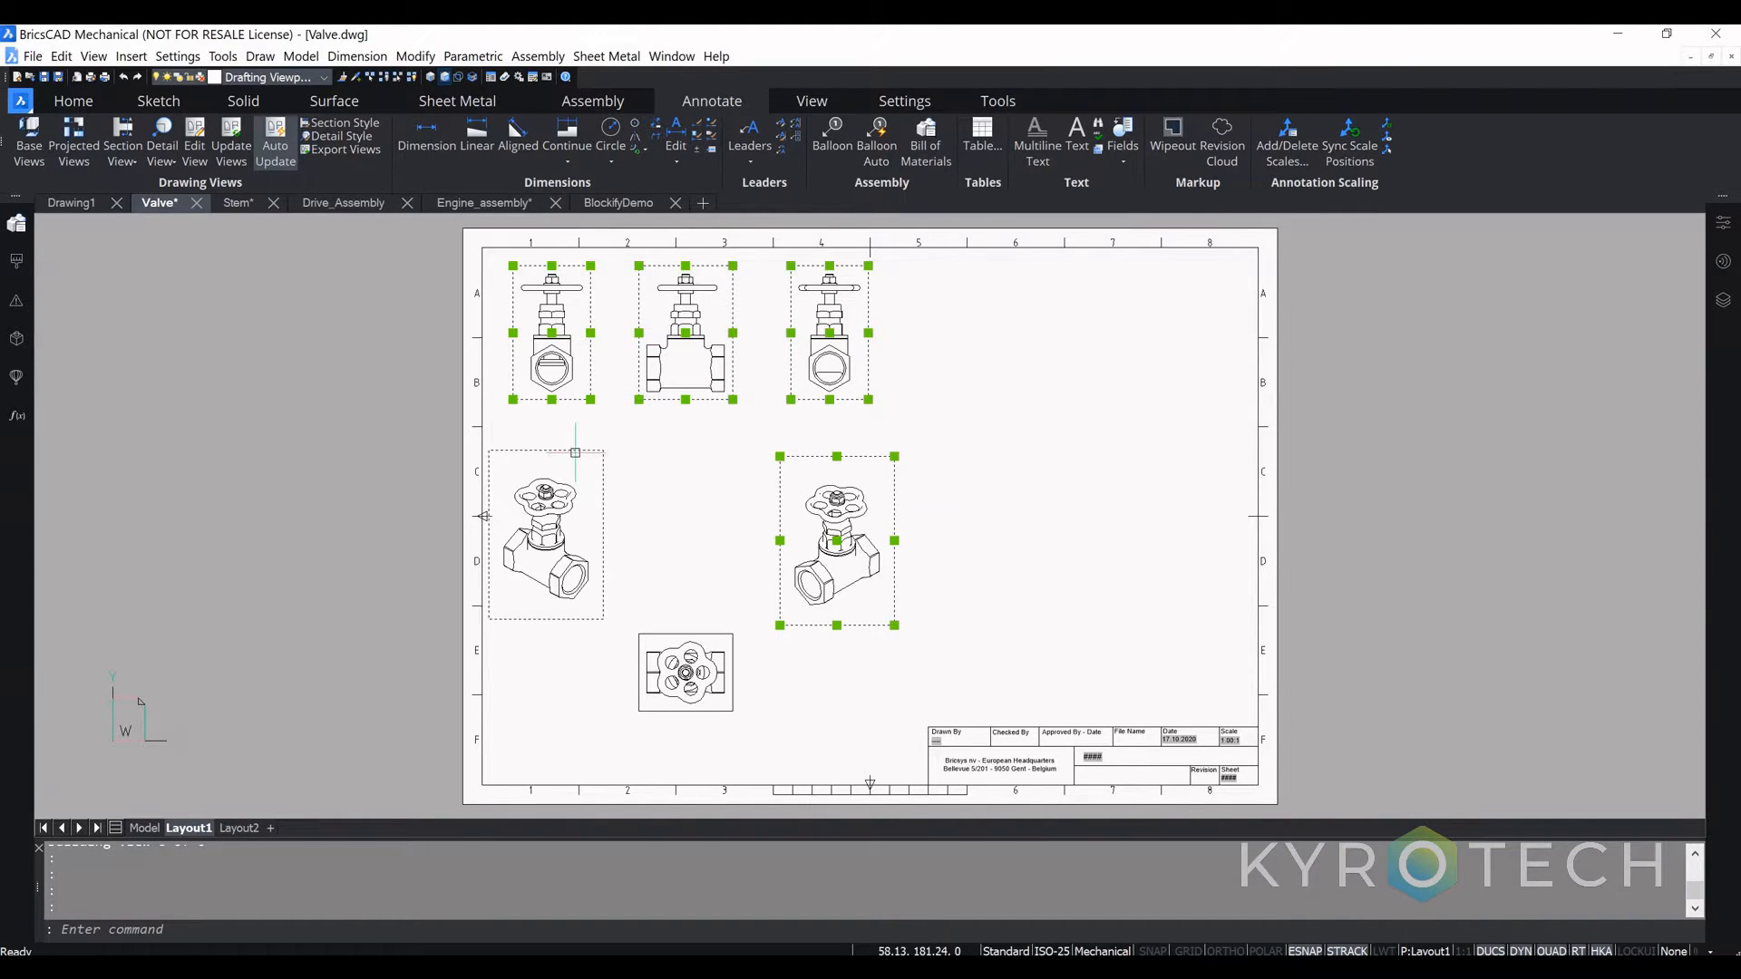
click(660, 632)
click(1723, 222)
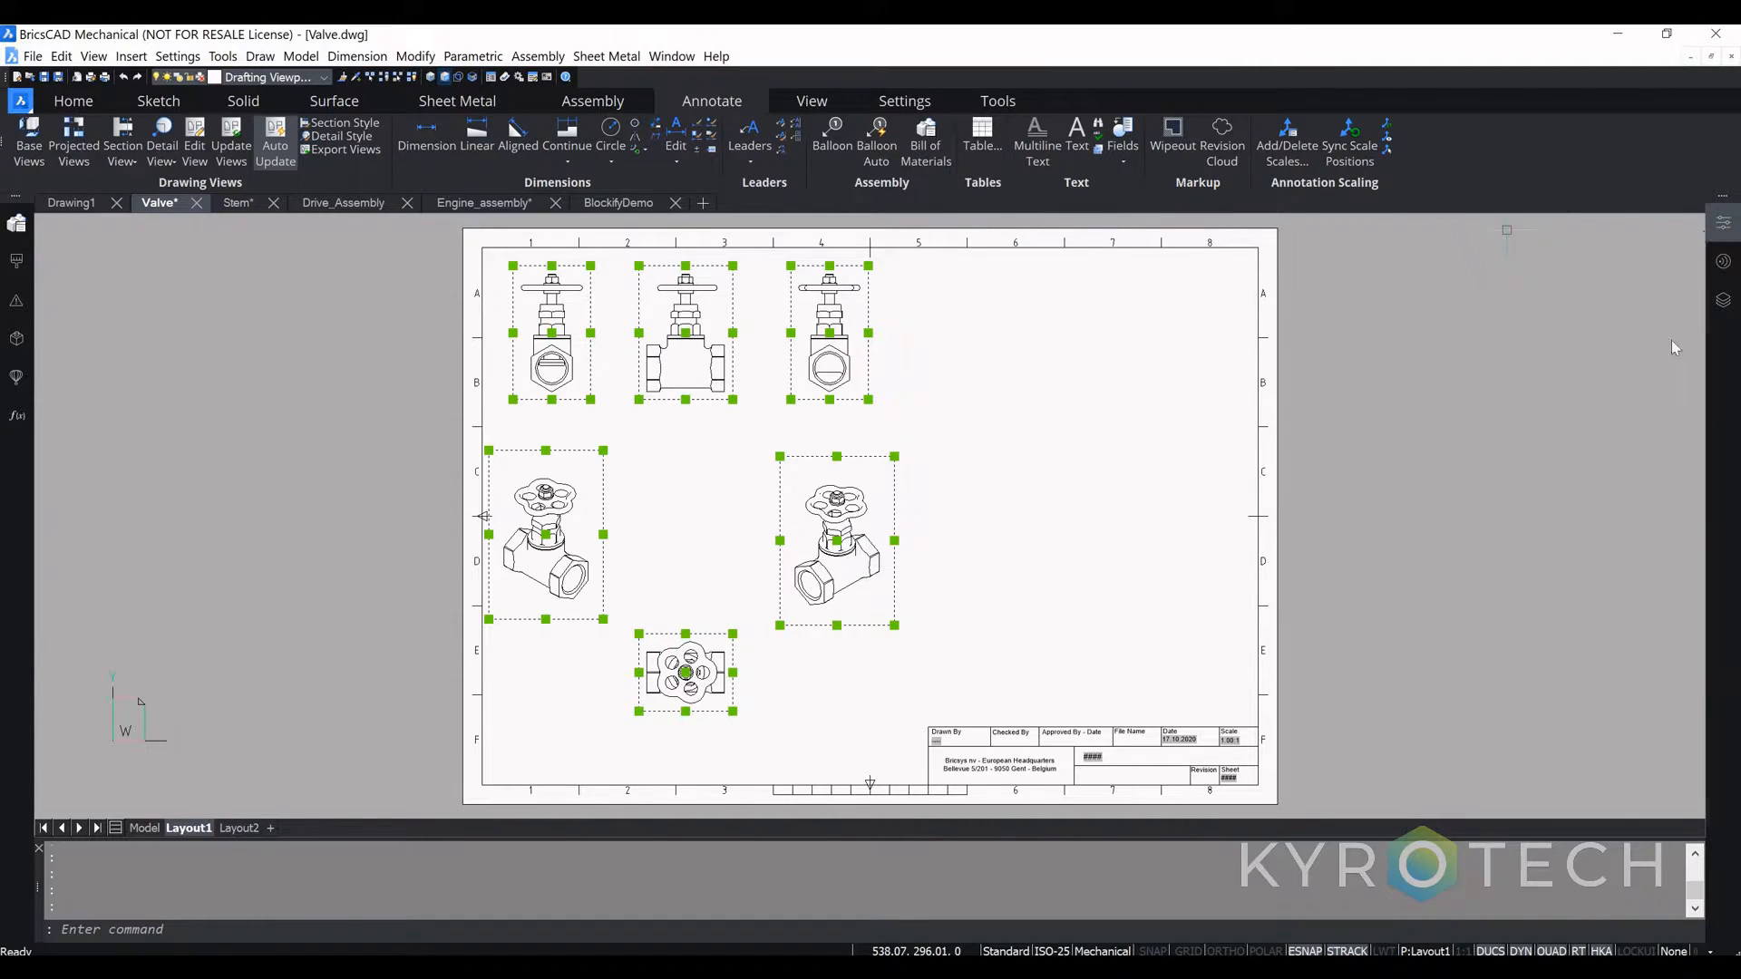
click(1640, 603)
click(1695, 602)
click(1595, 623)
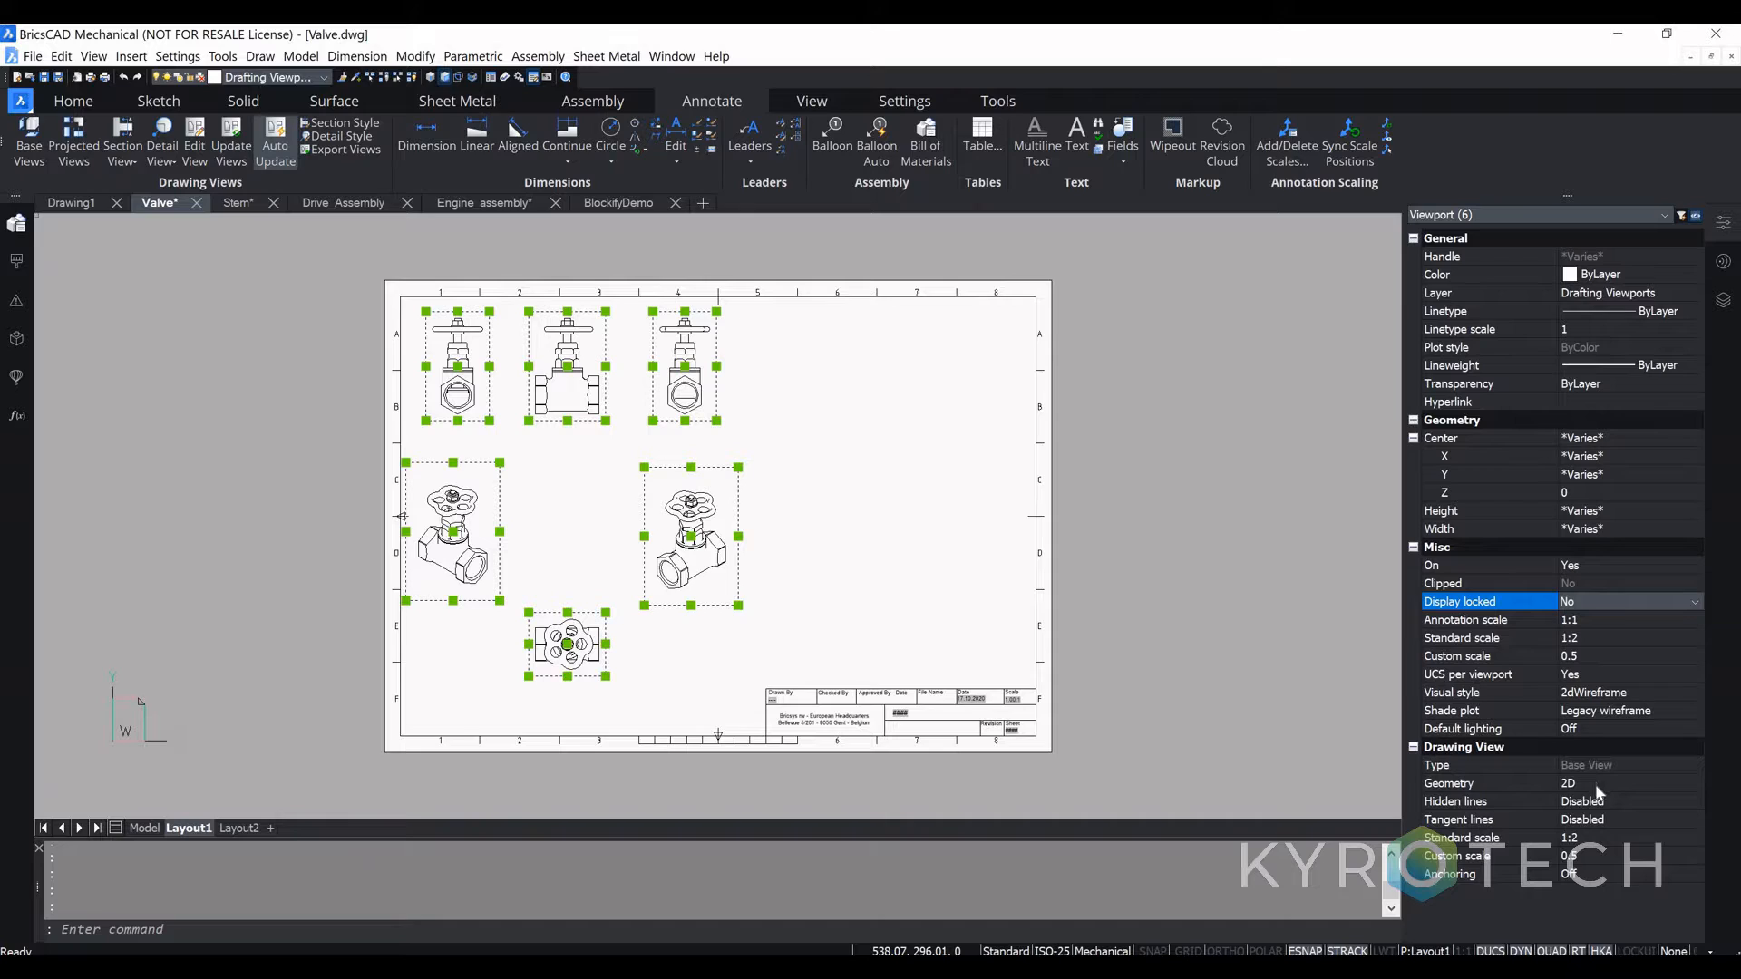
Step: Change the drawing view geometry of the six selected viewports to 3D
click(1598, 786)
click(1594, 785)
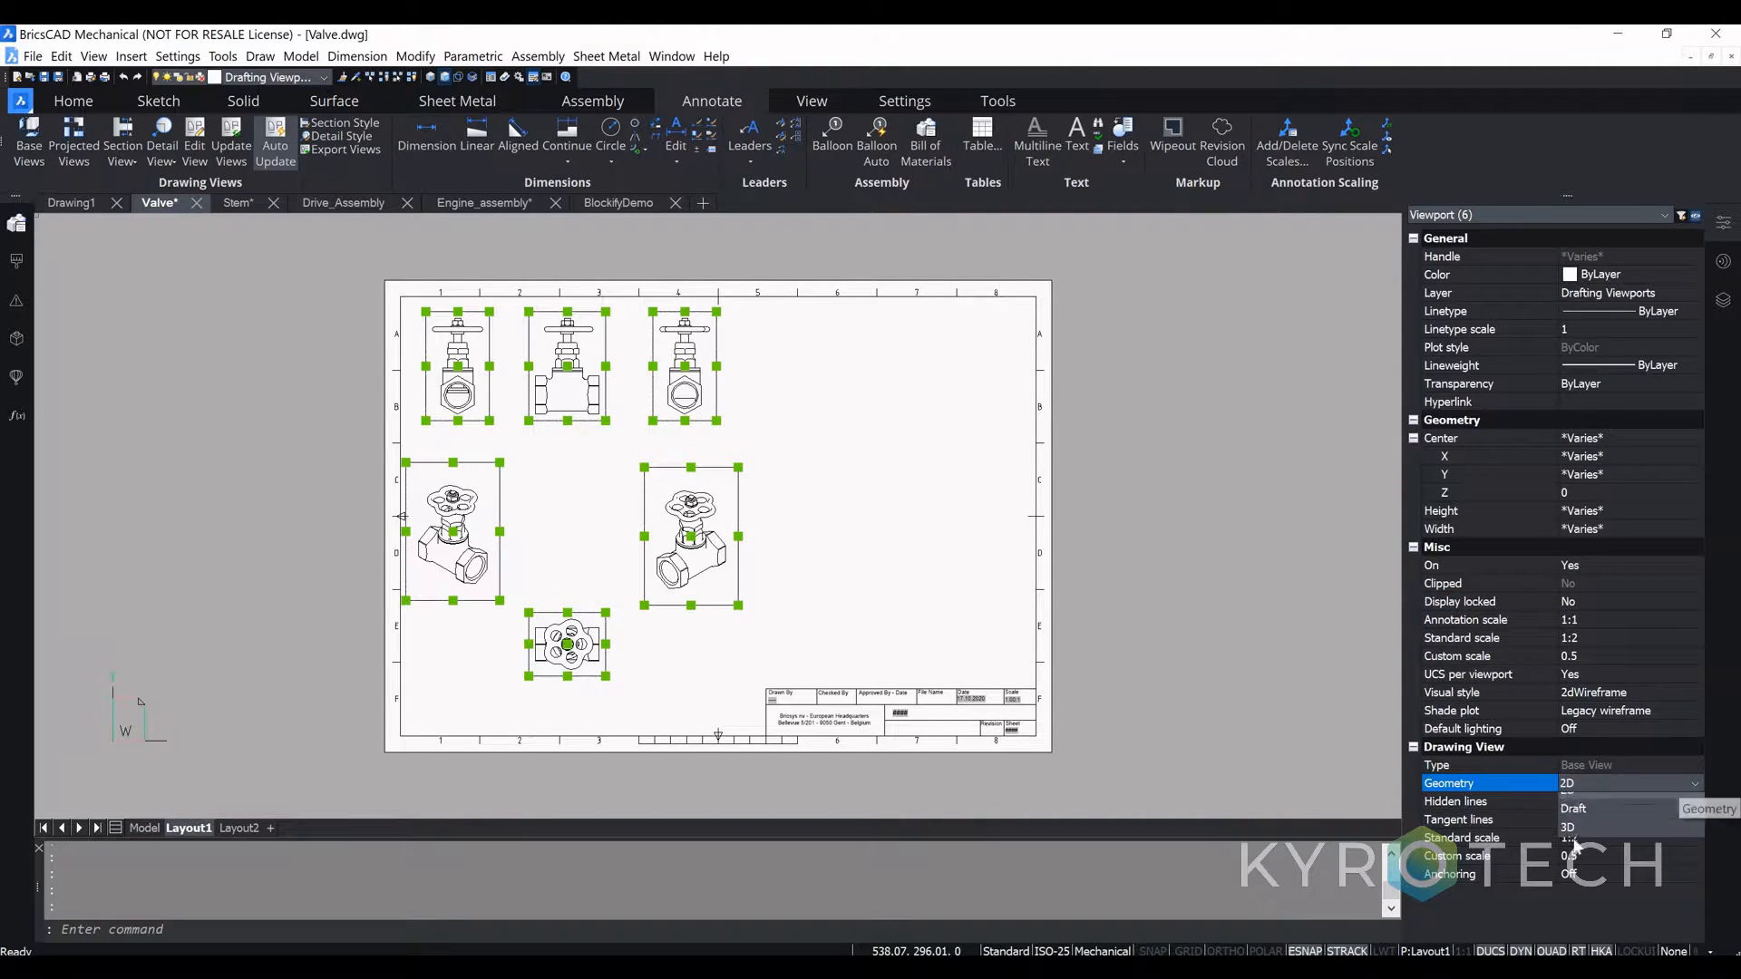
click(1565, 827)
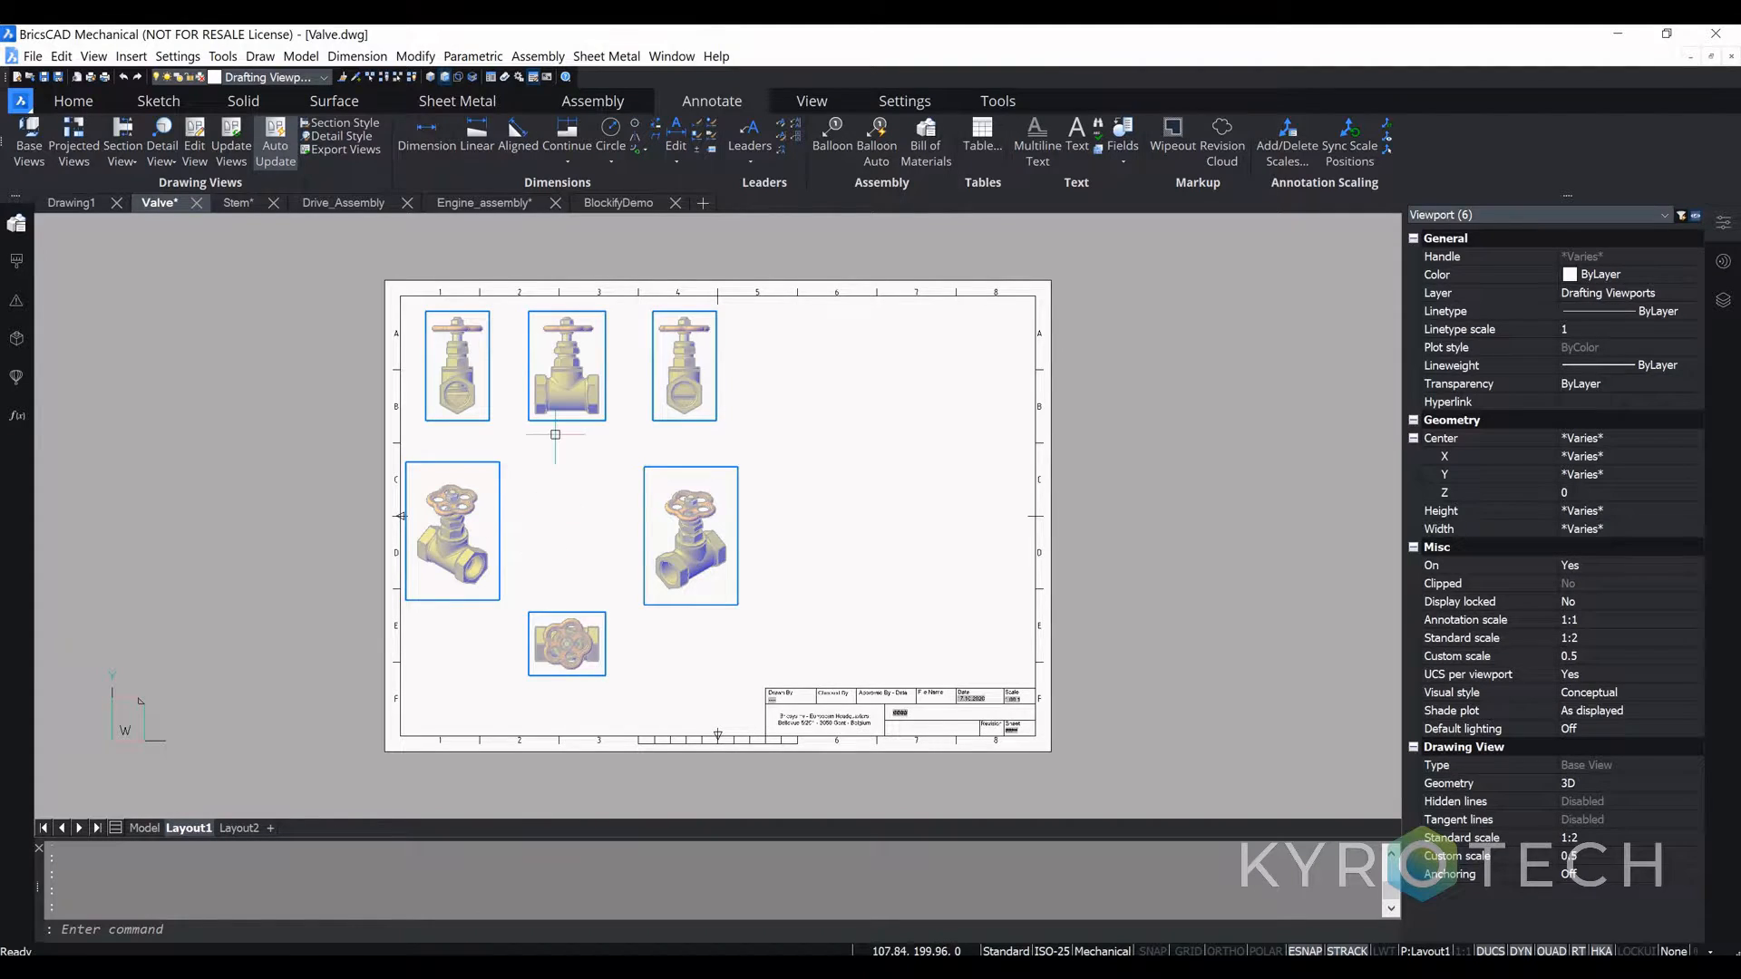
scroll(544, 471, up, 3)
scroll(556, 436, down, 1)
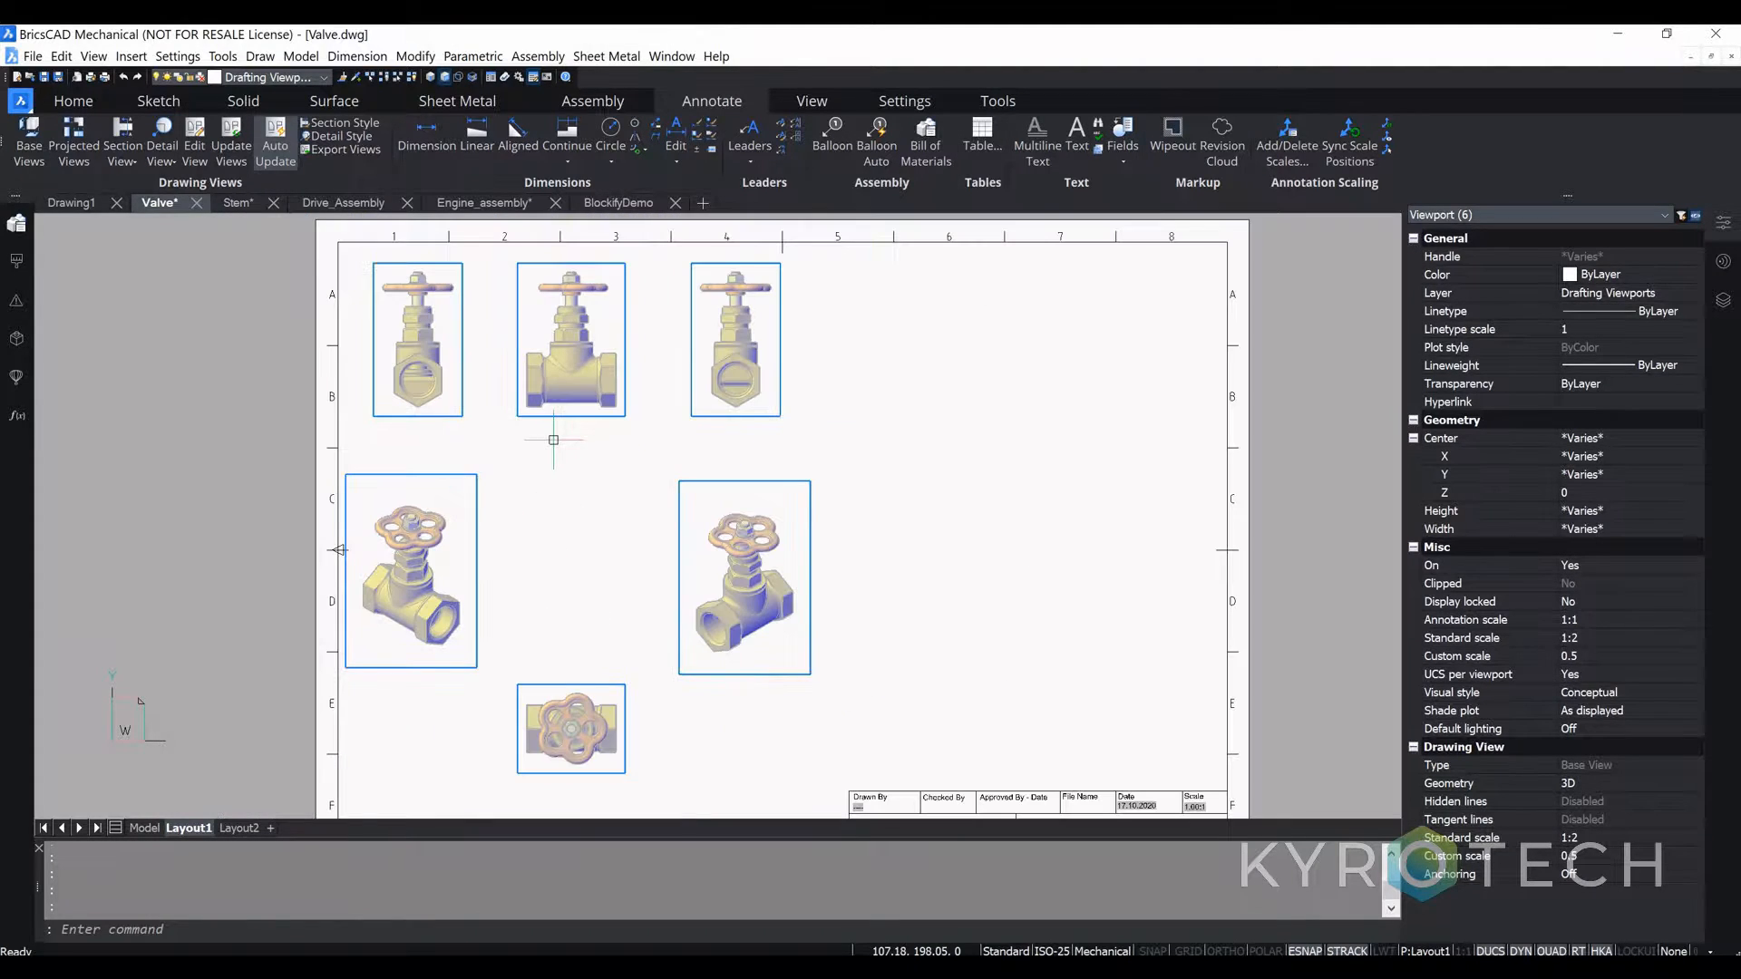
Step: Try the Modeling visual style on the six selected viewports, restore Conceptual, and clear the selection
click(1608, 696)
click(1695, 693)
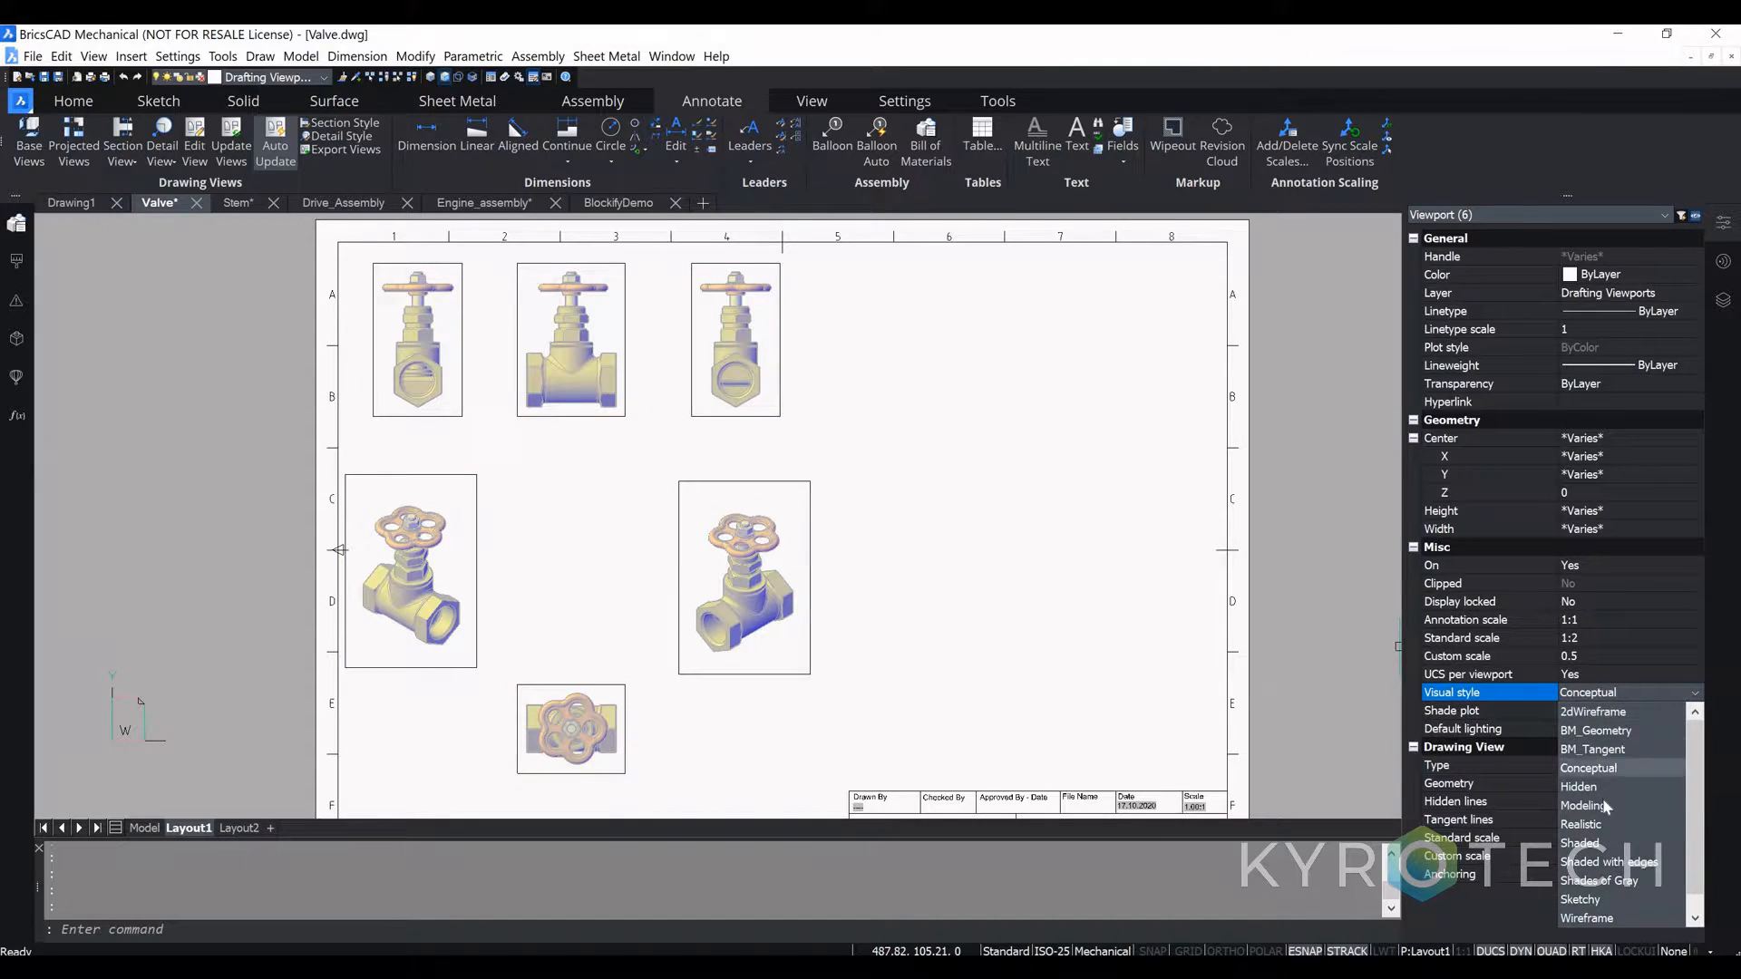
click(1601, 805)
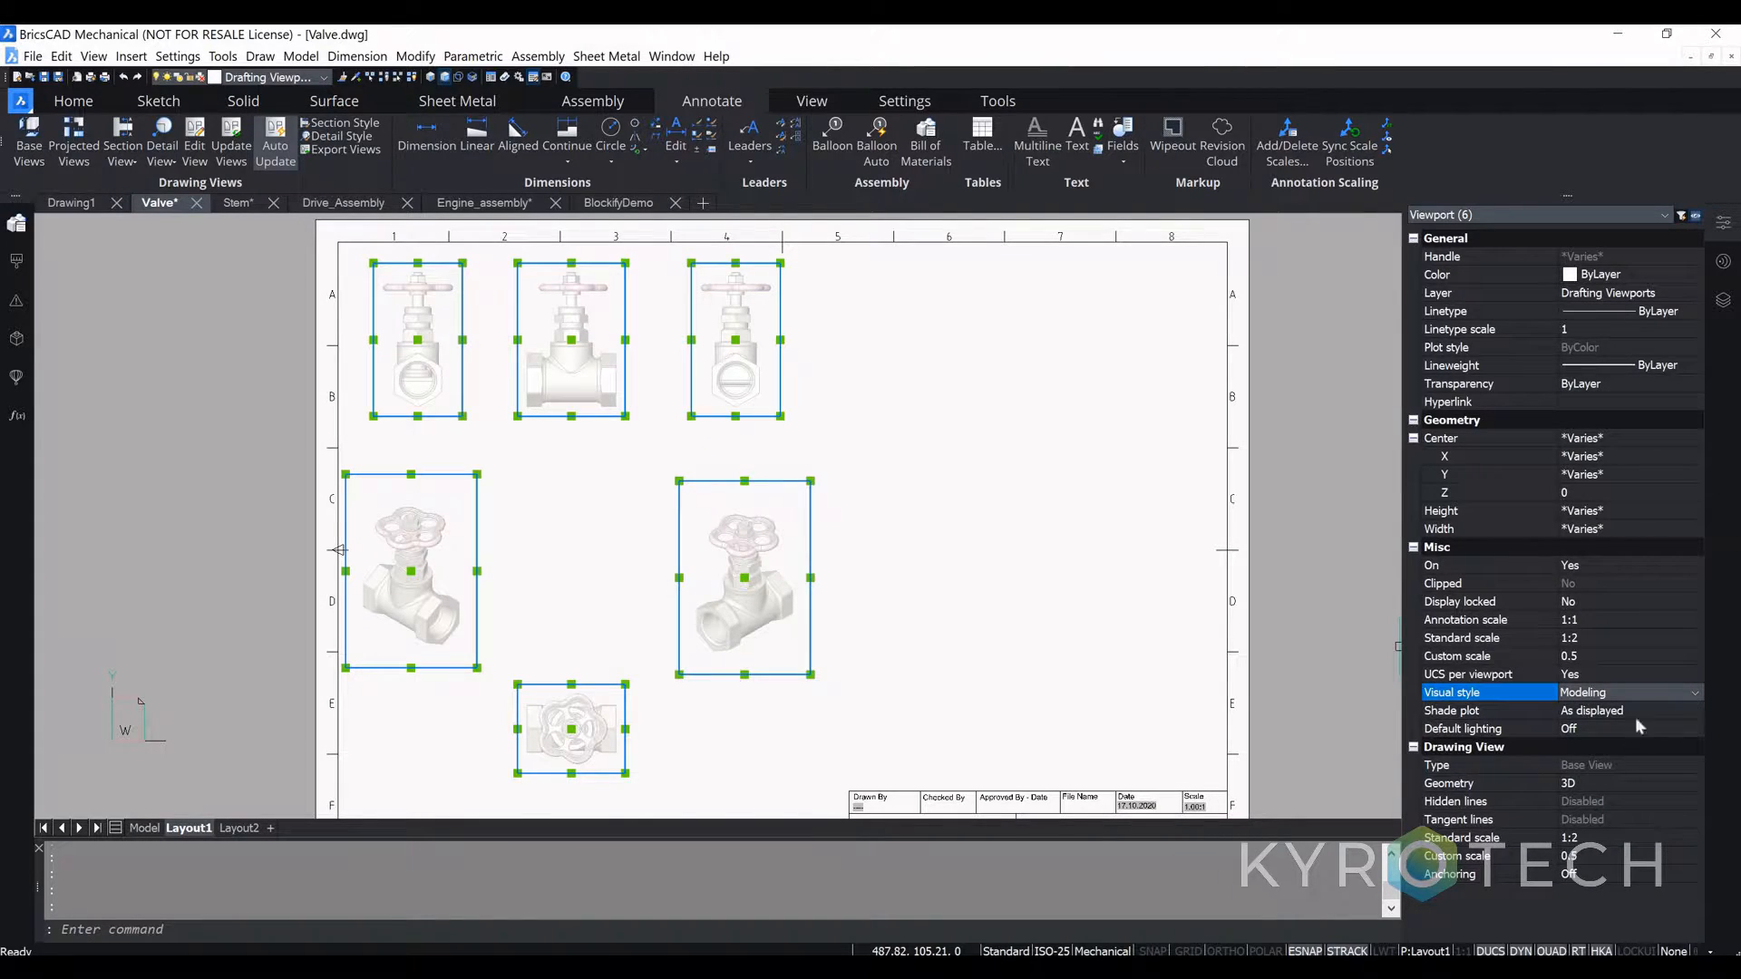
click(1691, 692)
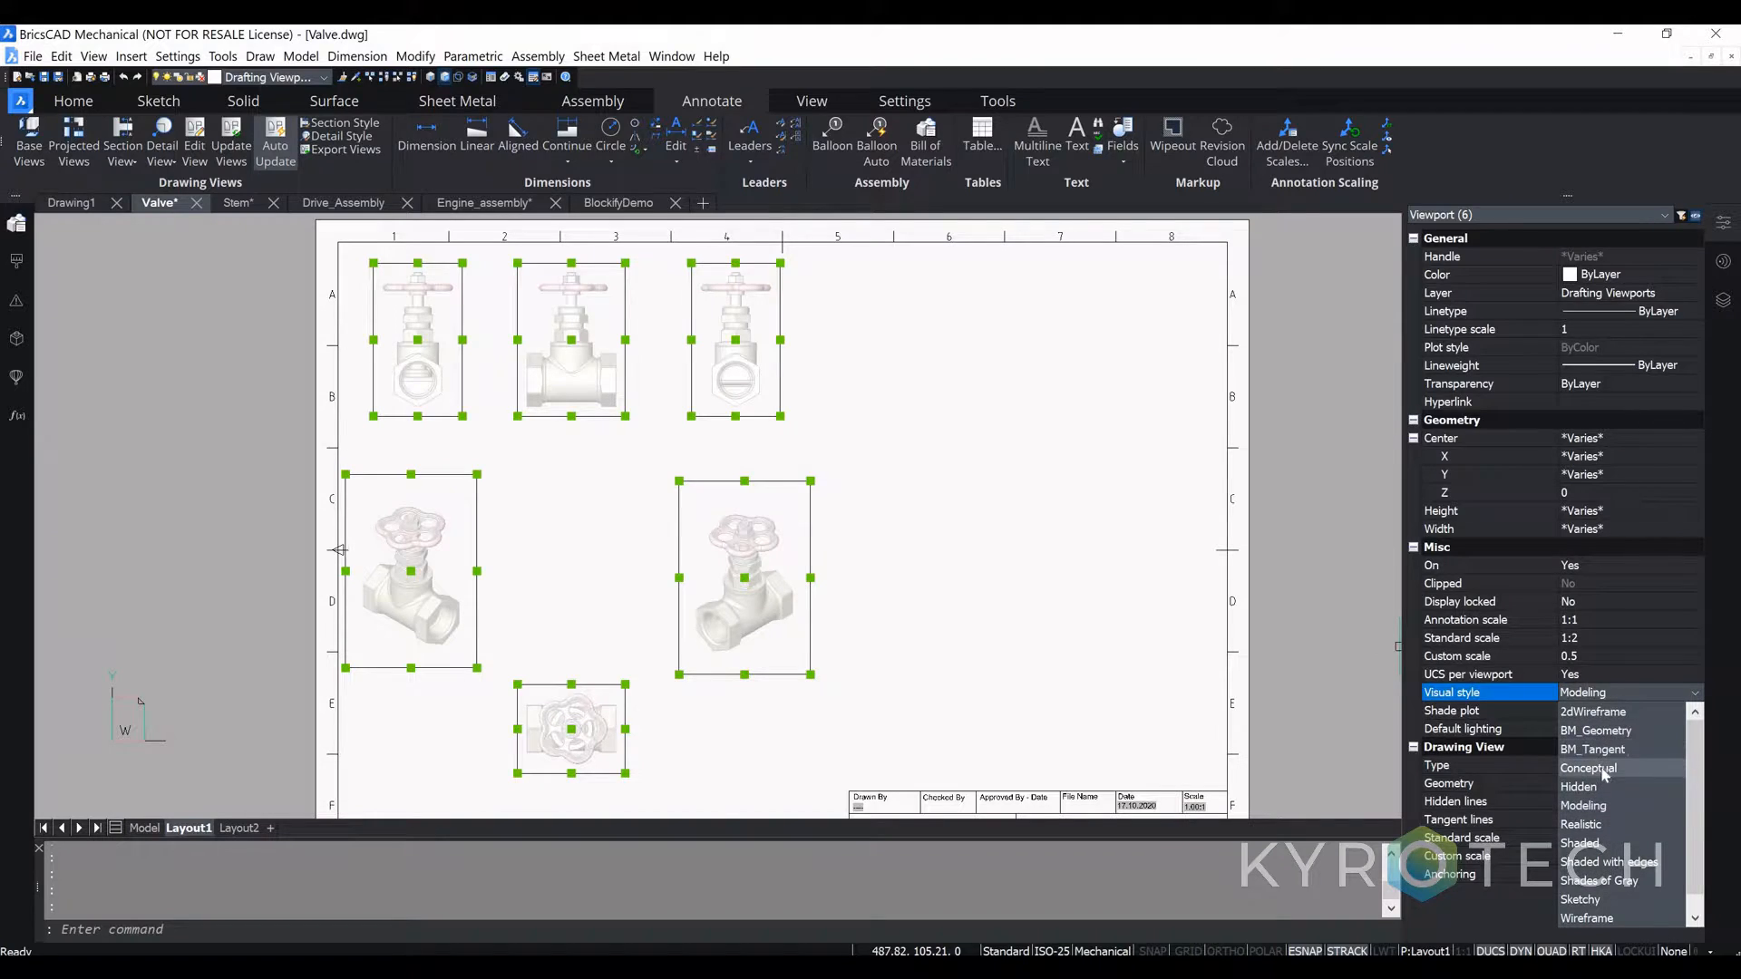
click(1603, 771)
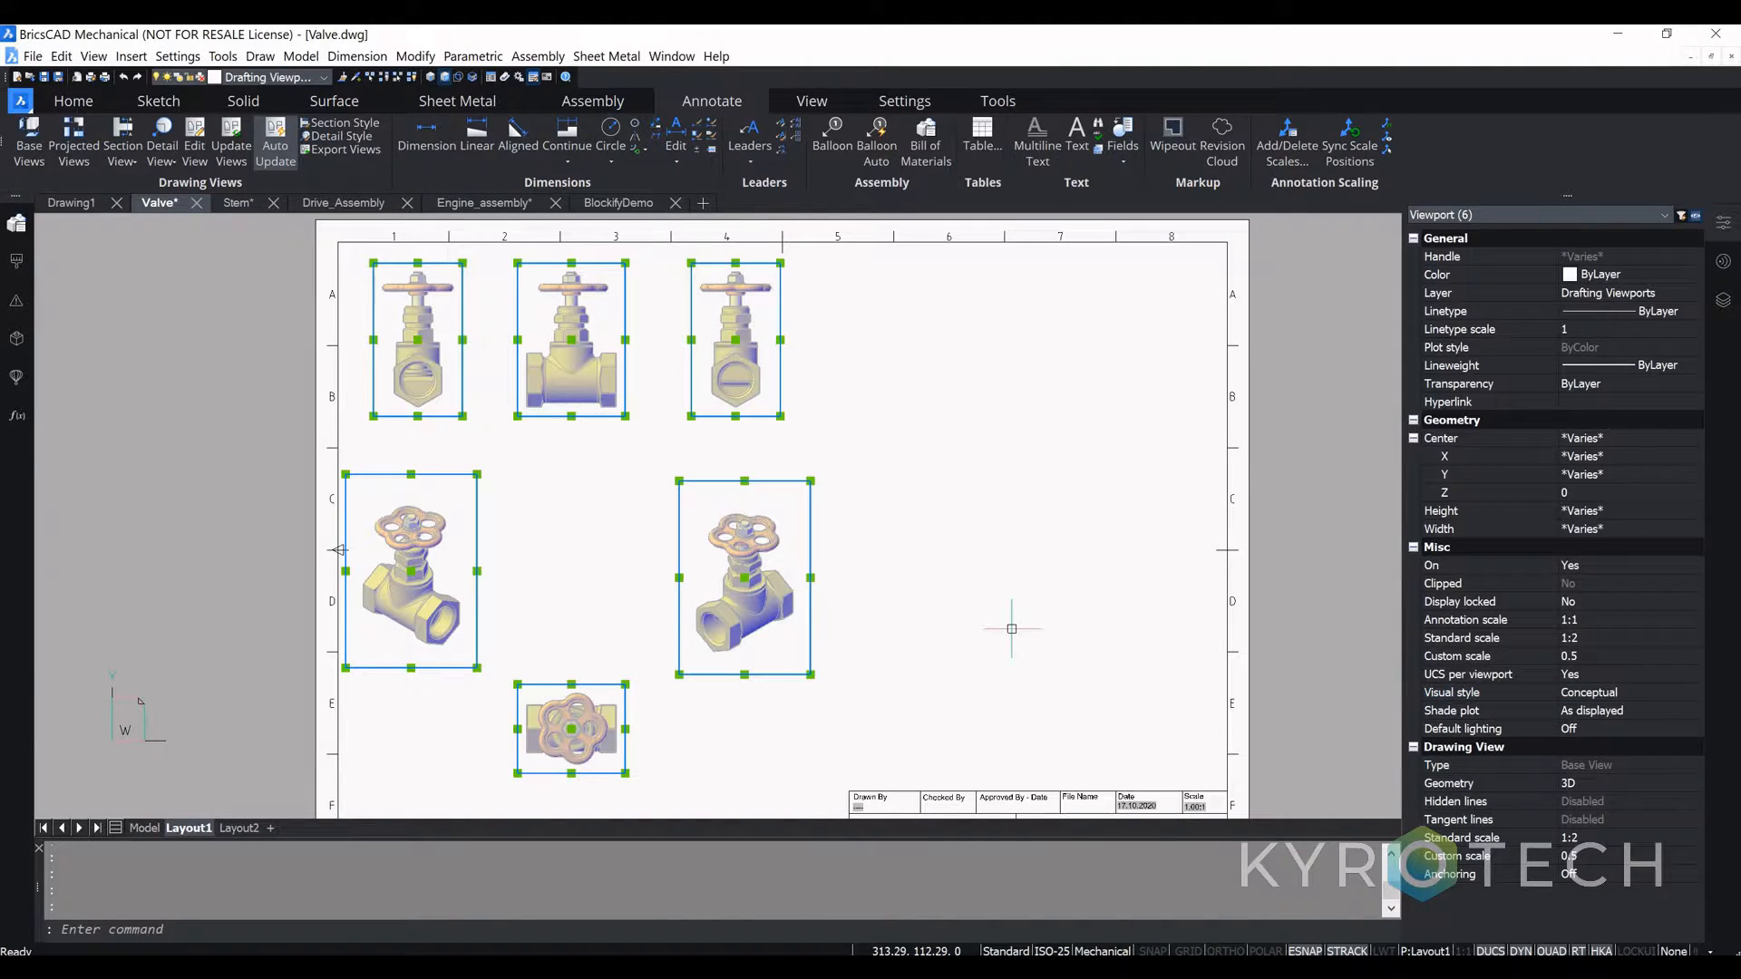
key(Escape)
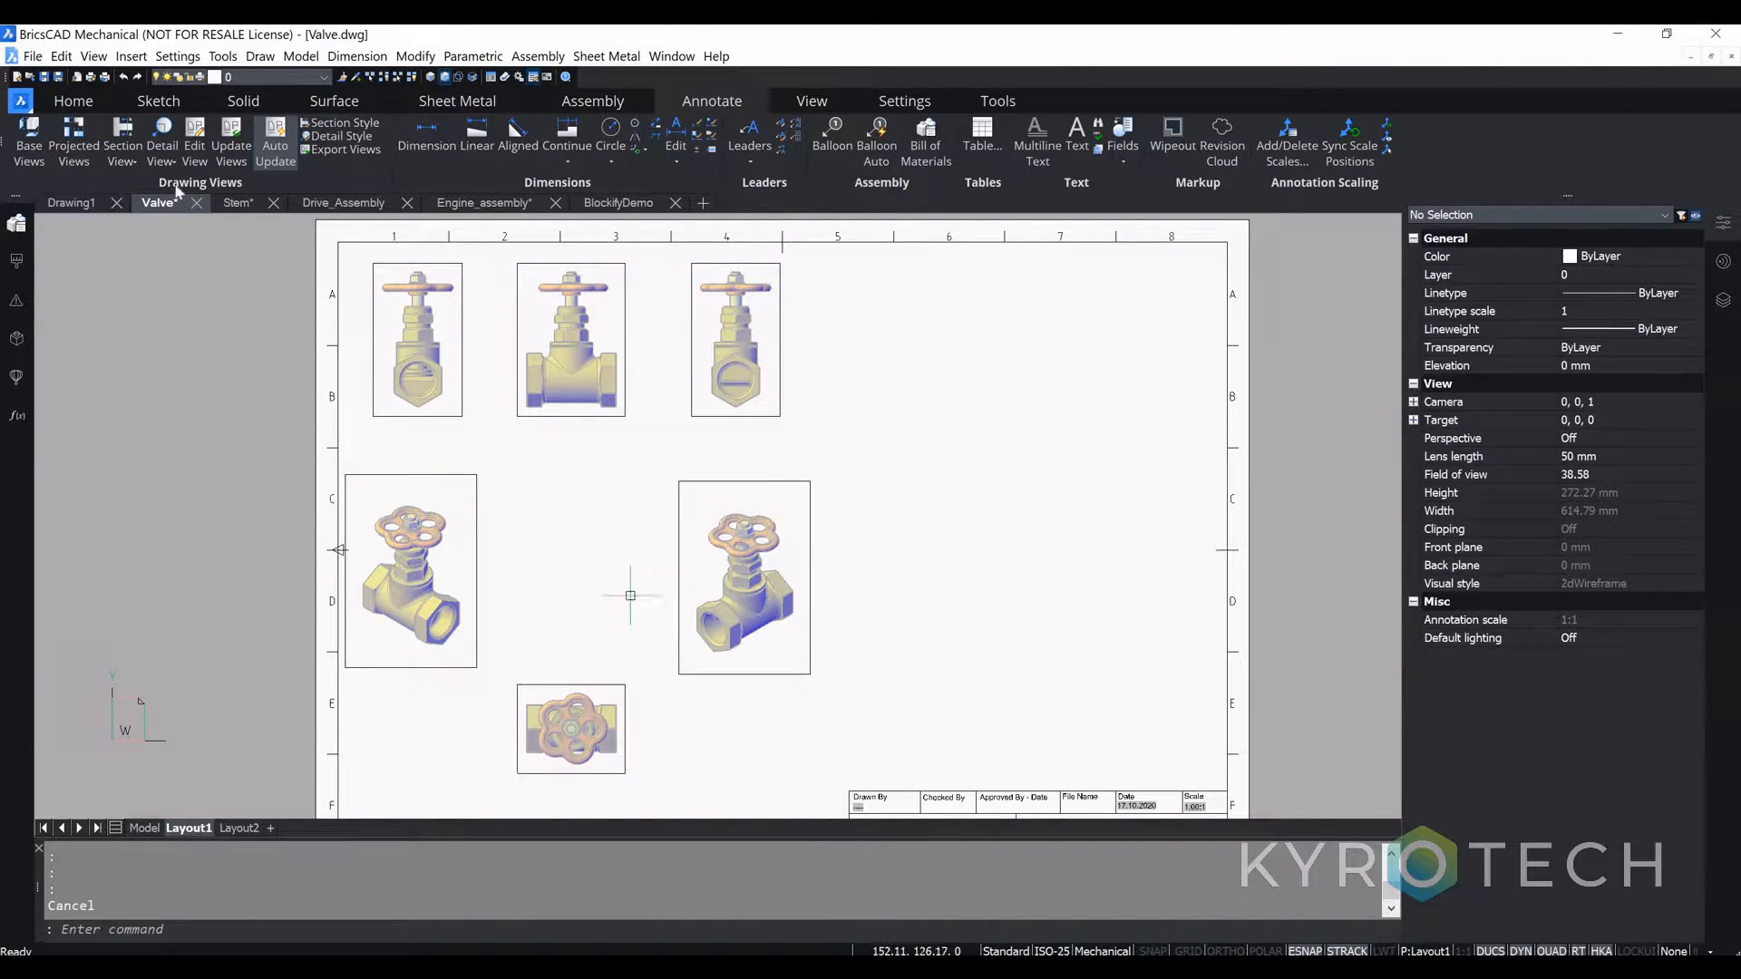
Step: Create a full section view through the vertical centreline of the side view right of the base view, placing the section to its right
click(123, 162)
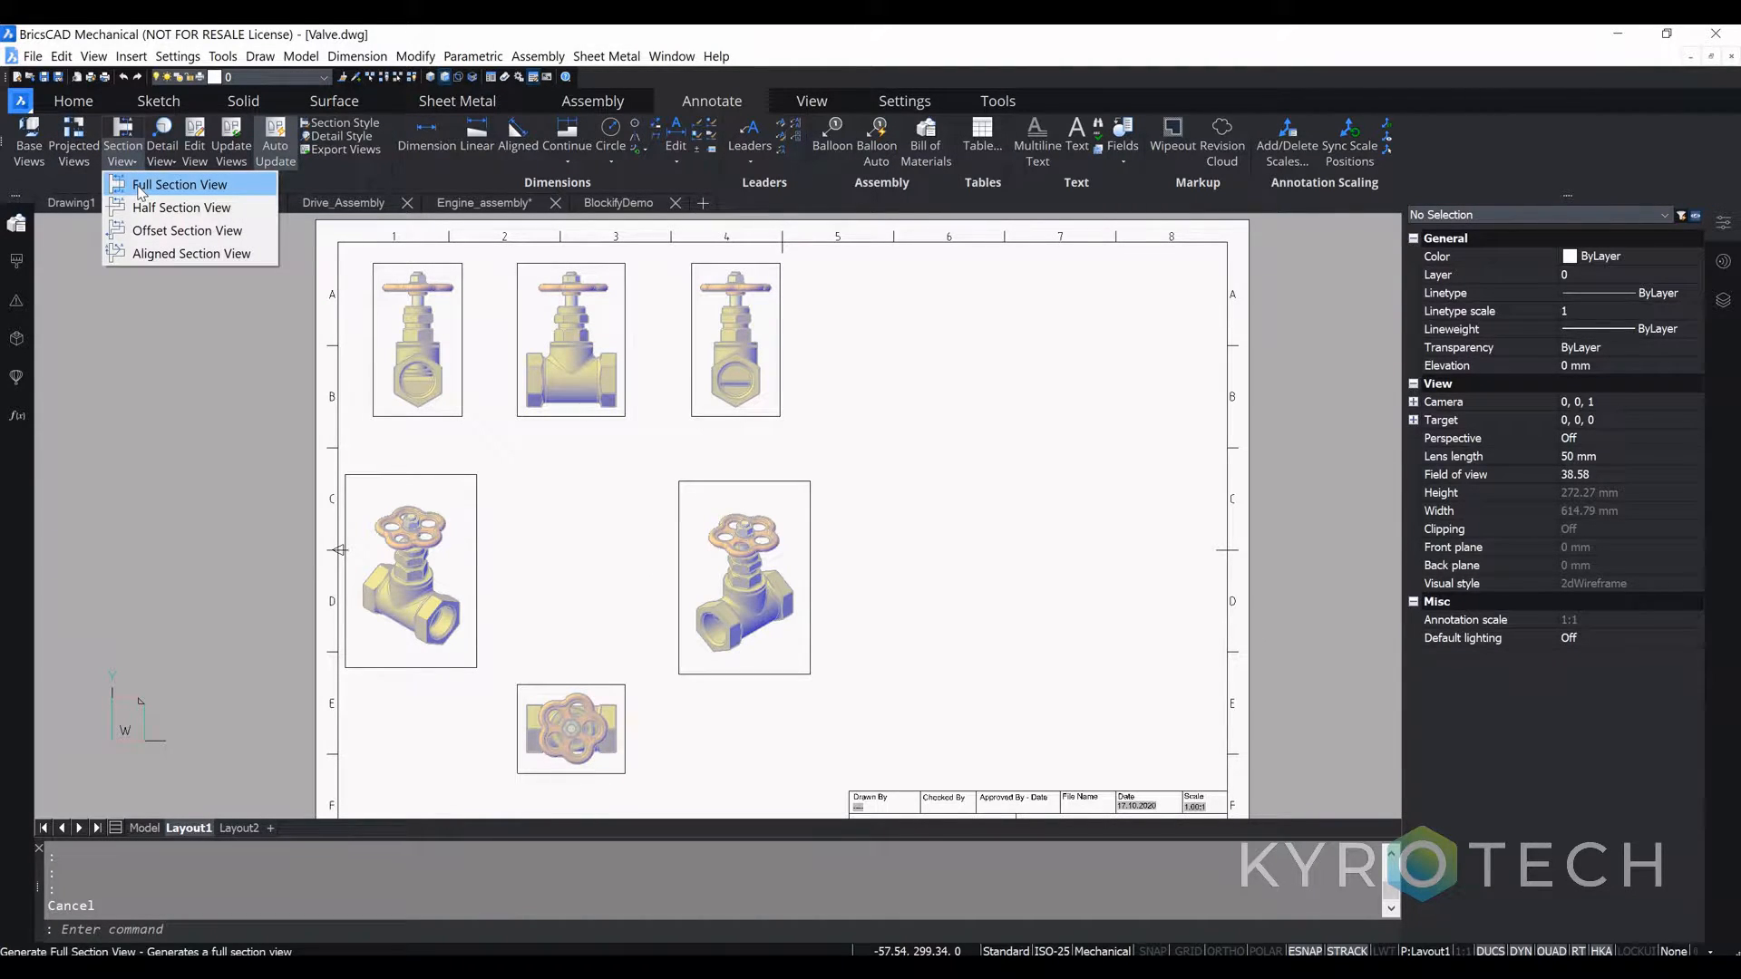
click(179, 184)
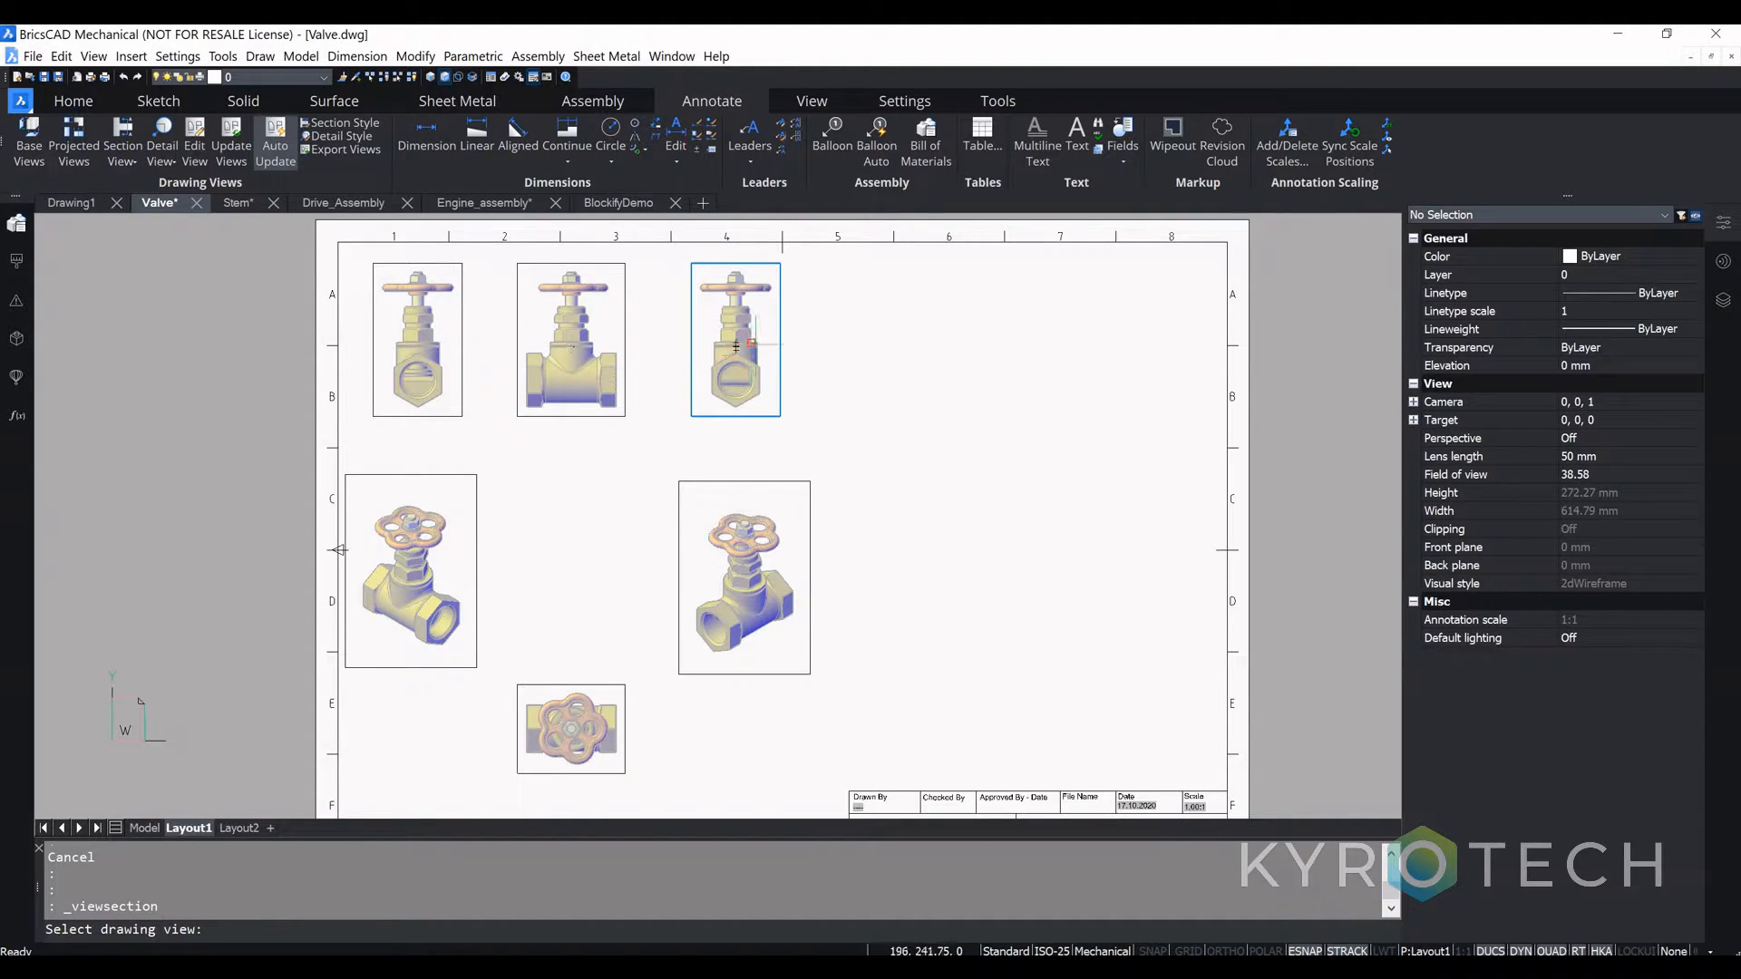
click(735, 263)
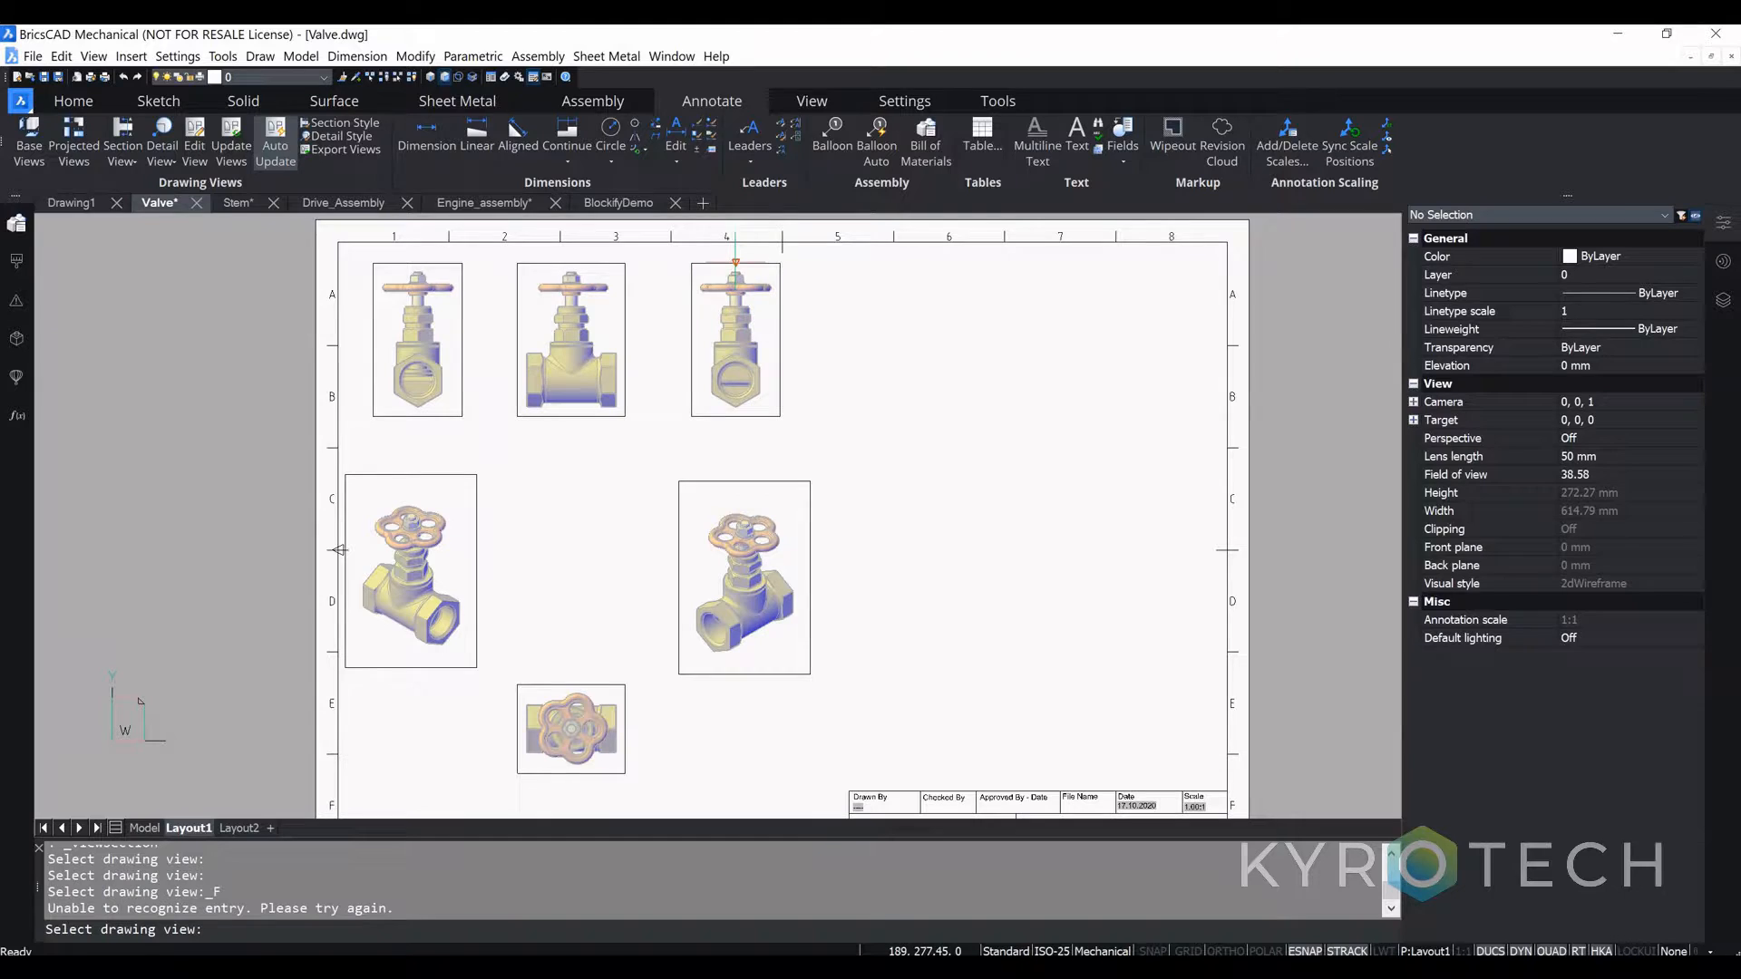
click(735, 264)
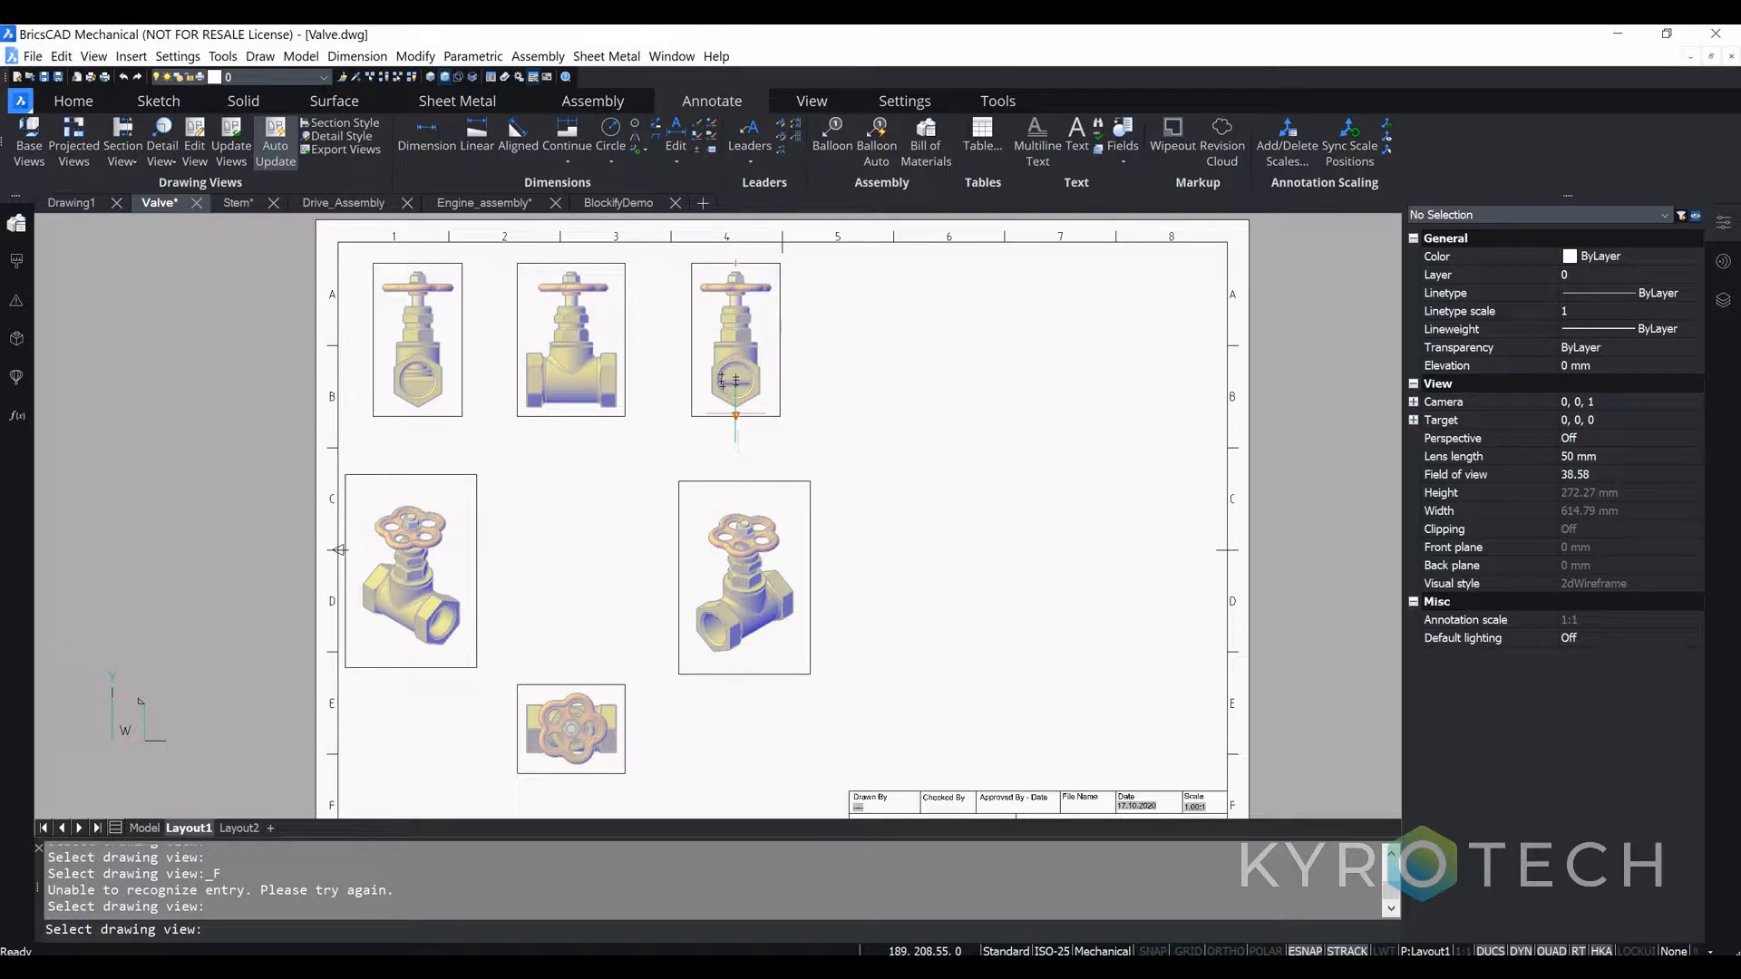
click(735, 381)
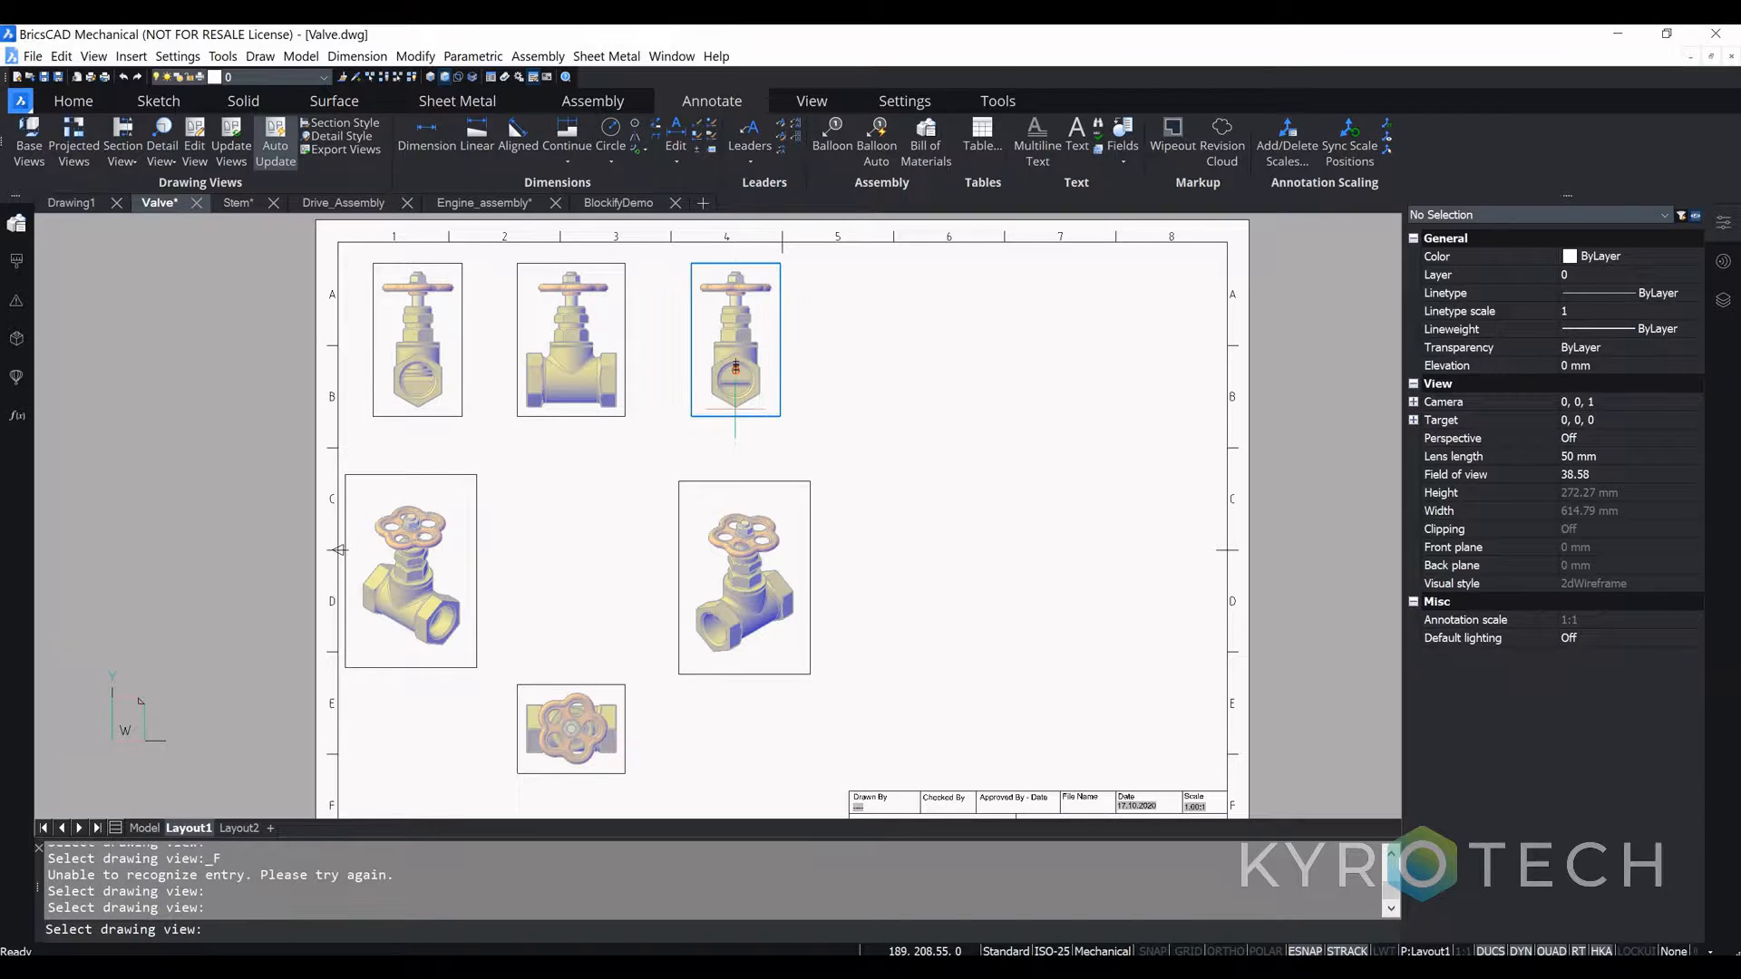
click(735, 276)
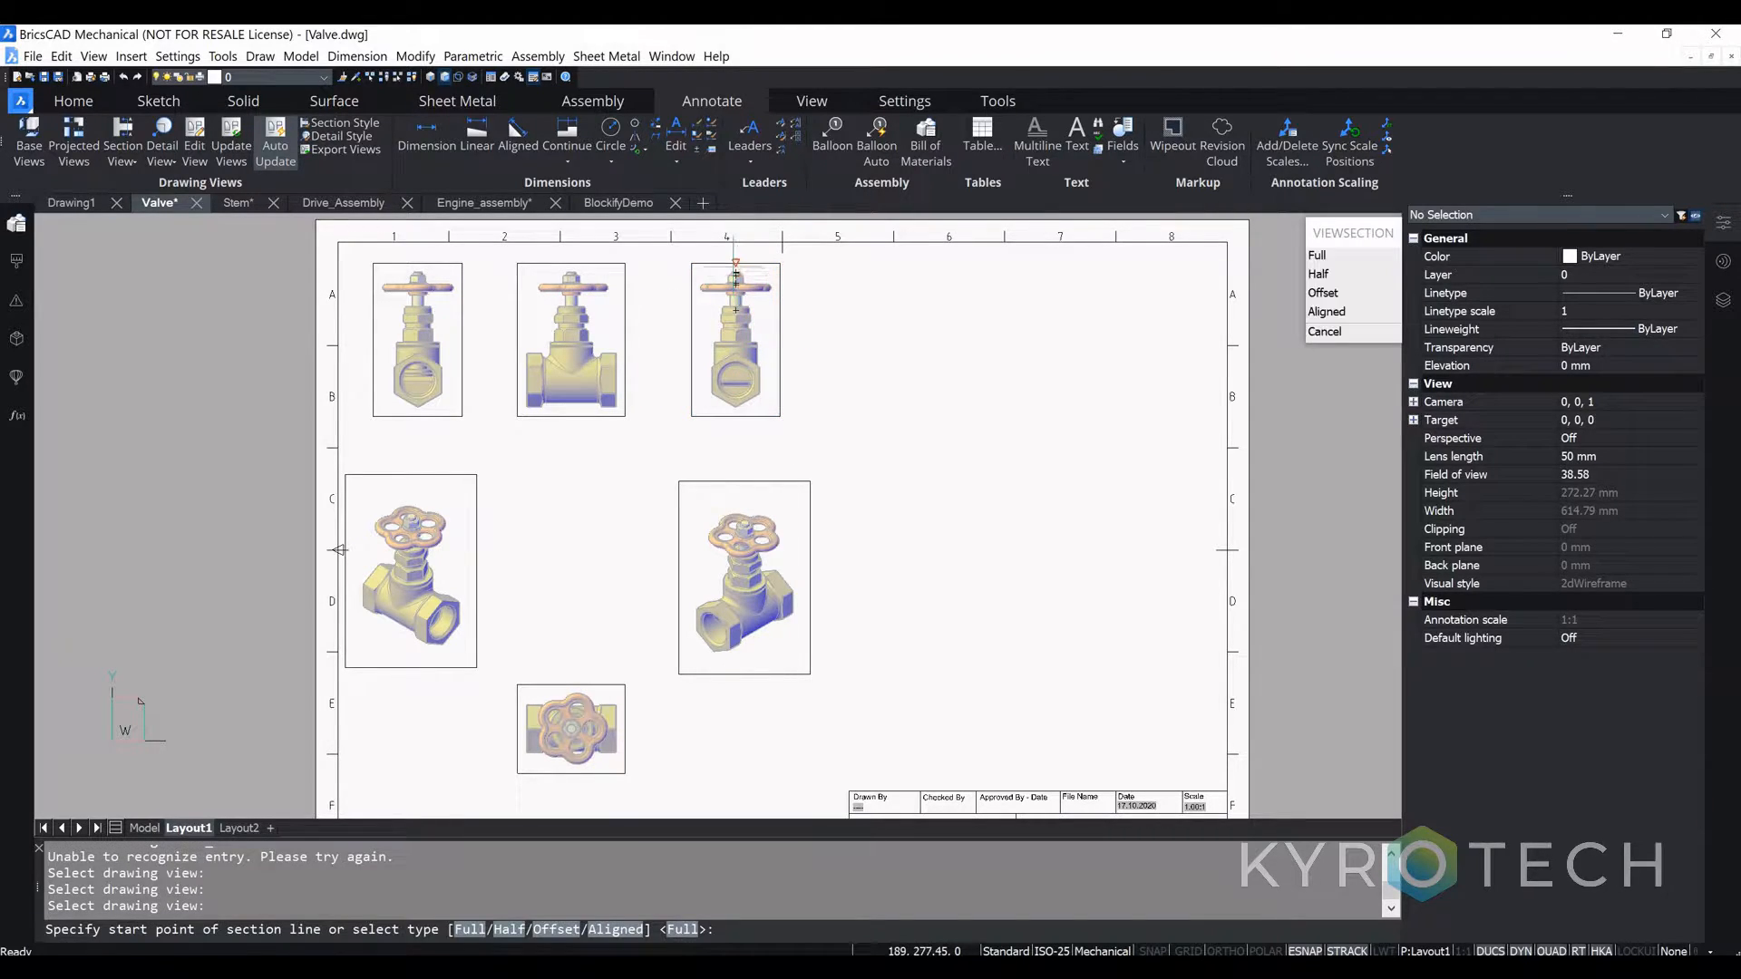
click(736, 263)
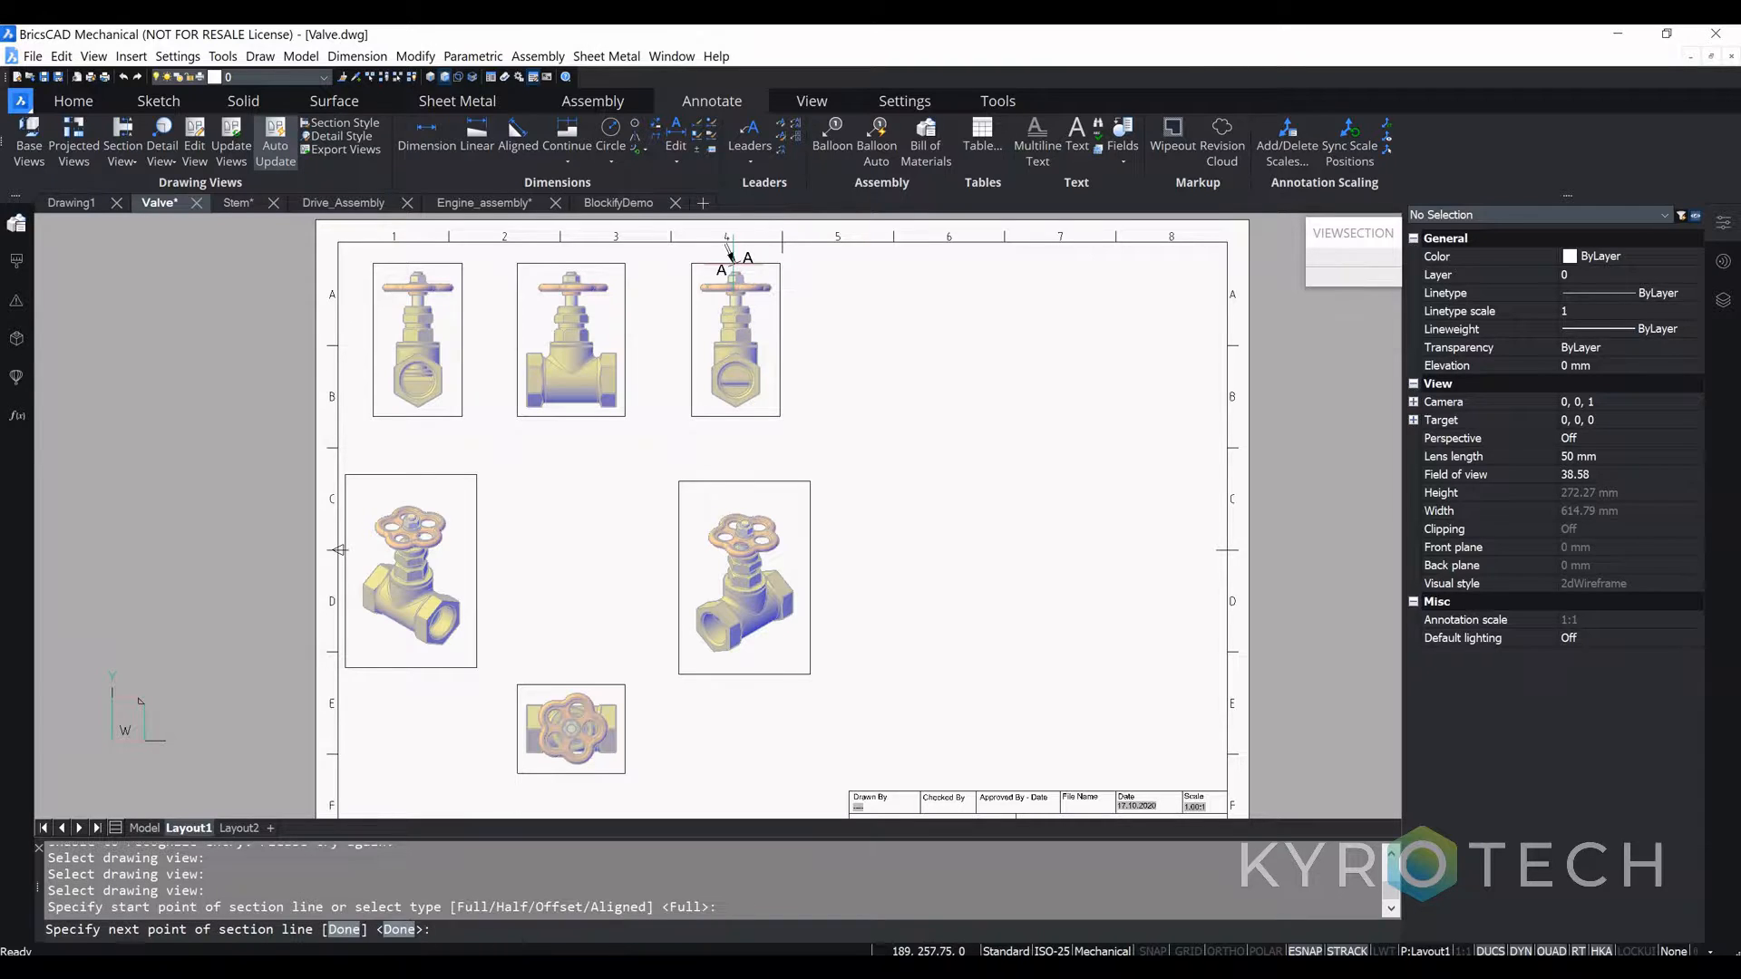
click(735, 415)
key(Return)
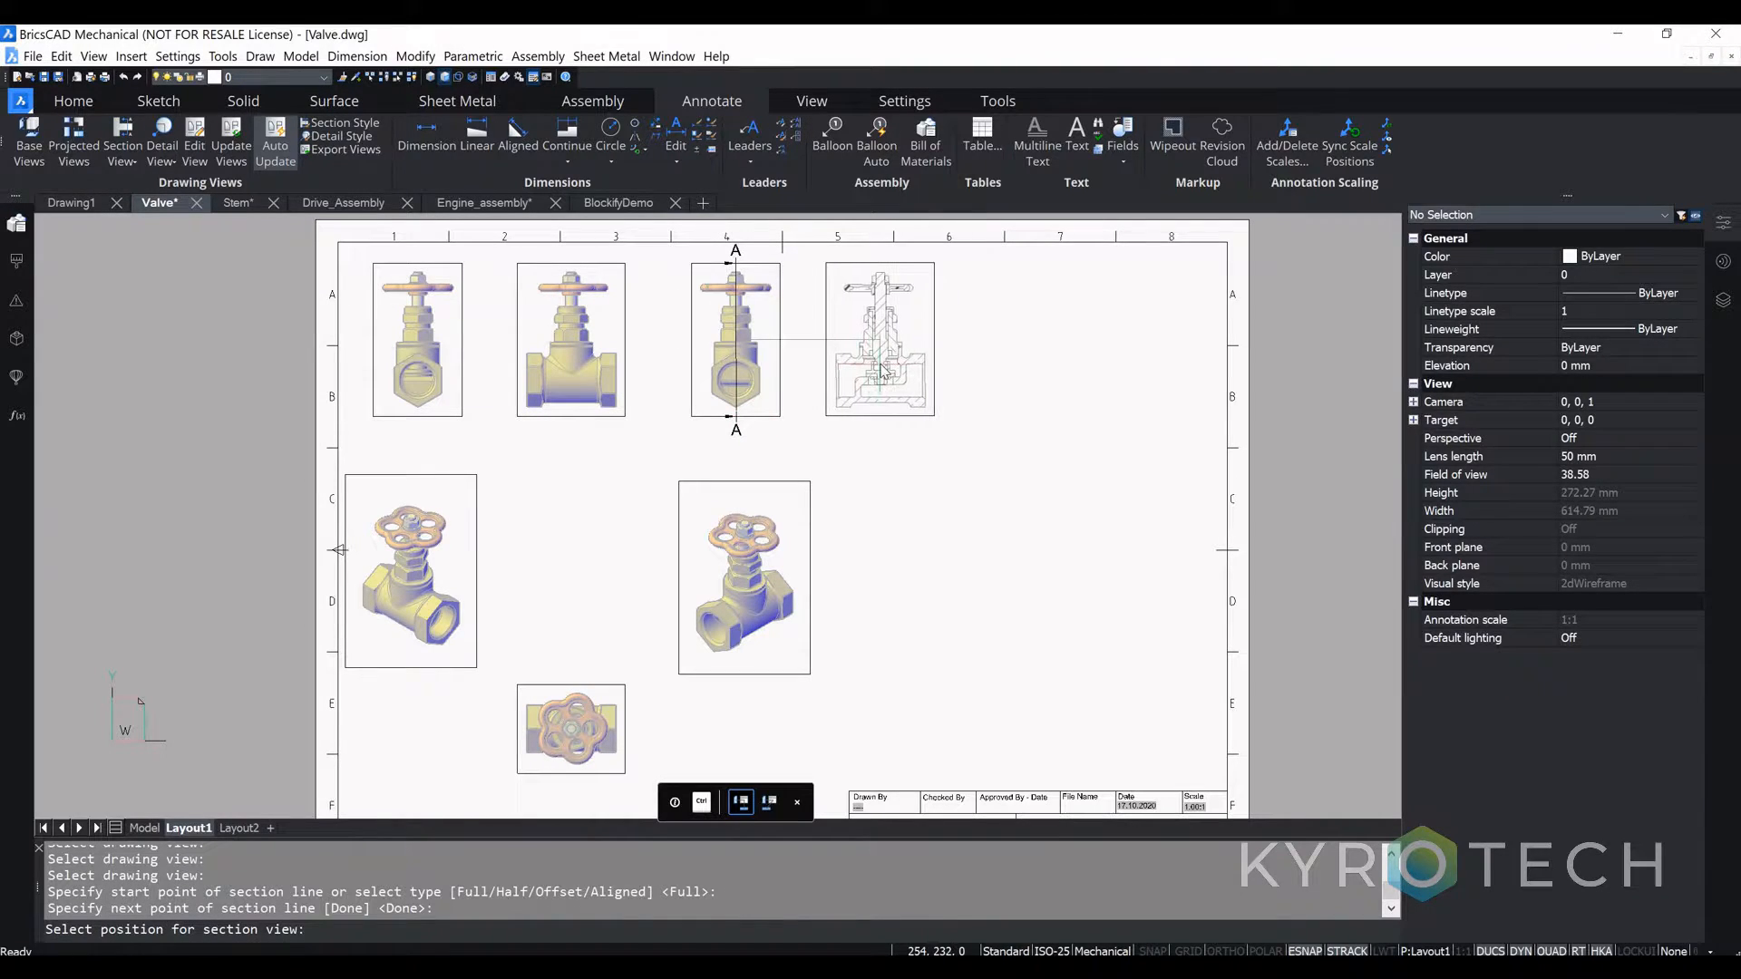
click(884, 370)
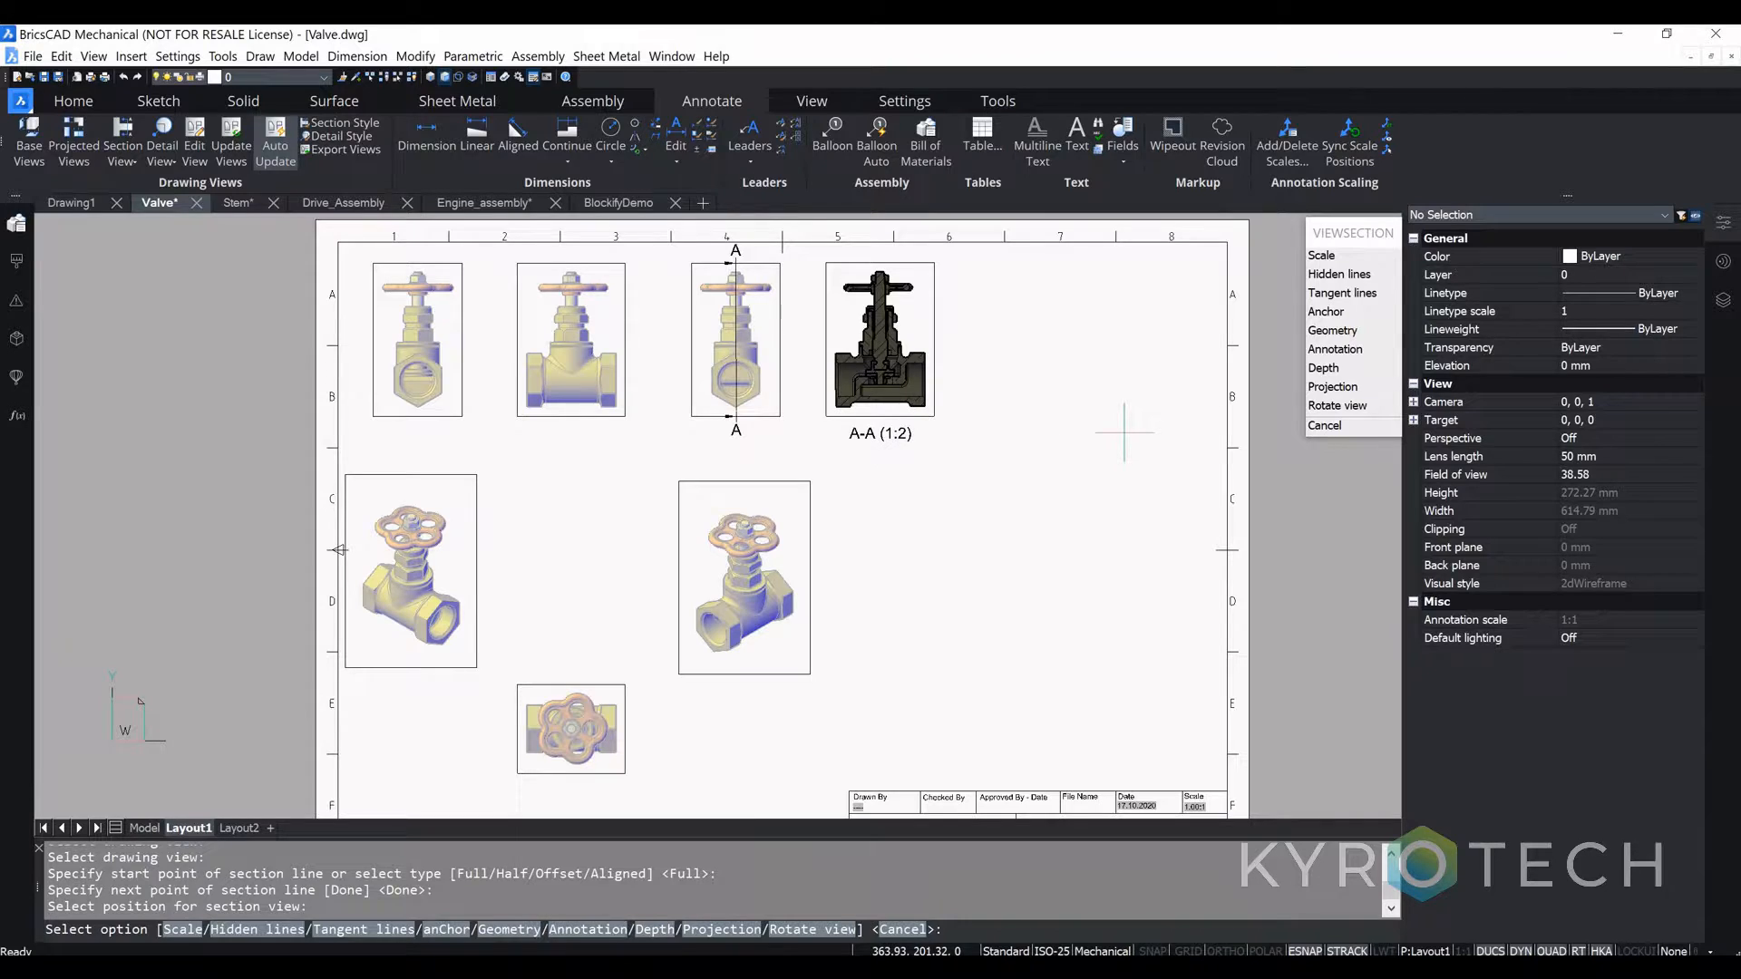
scroll(937, 382, up, 3)
scroll(861, 431, down, 2)
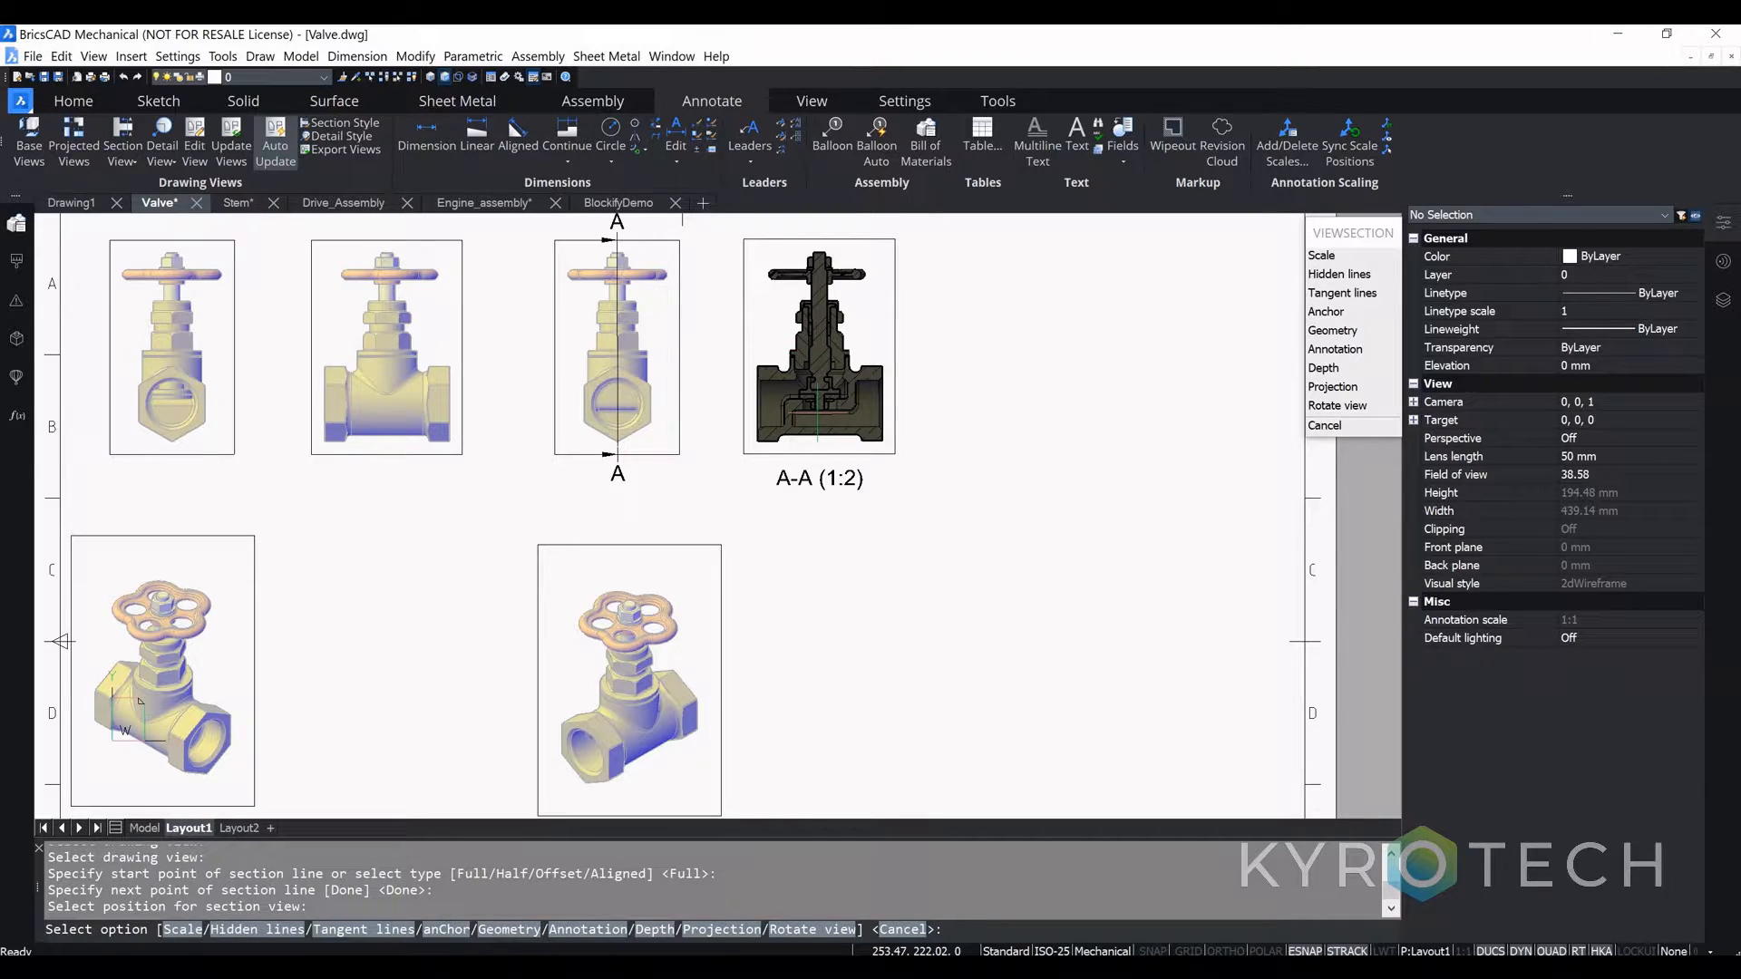
key(Return)
Step: Try to zoom the model inside the A-A section viewport, and return to paper space
double_click(876, 338)
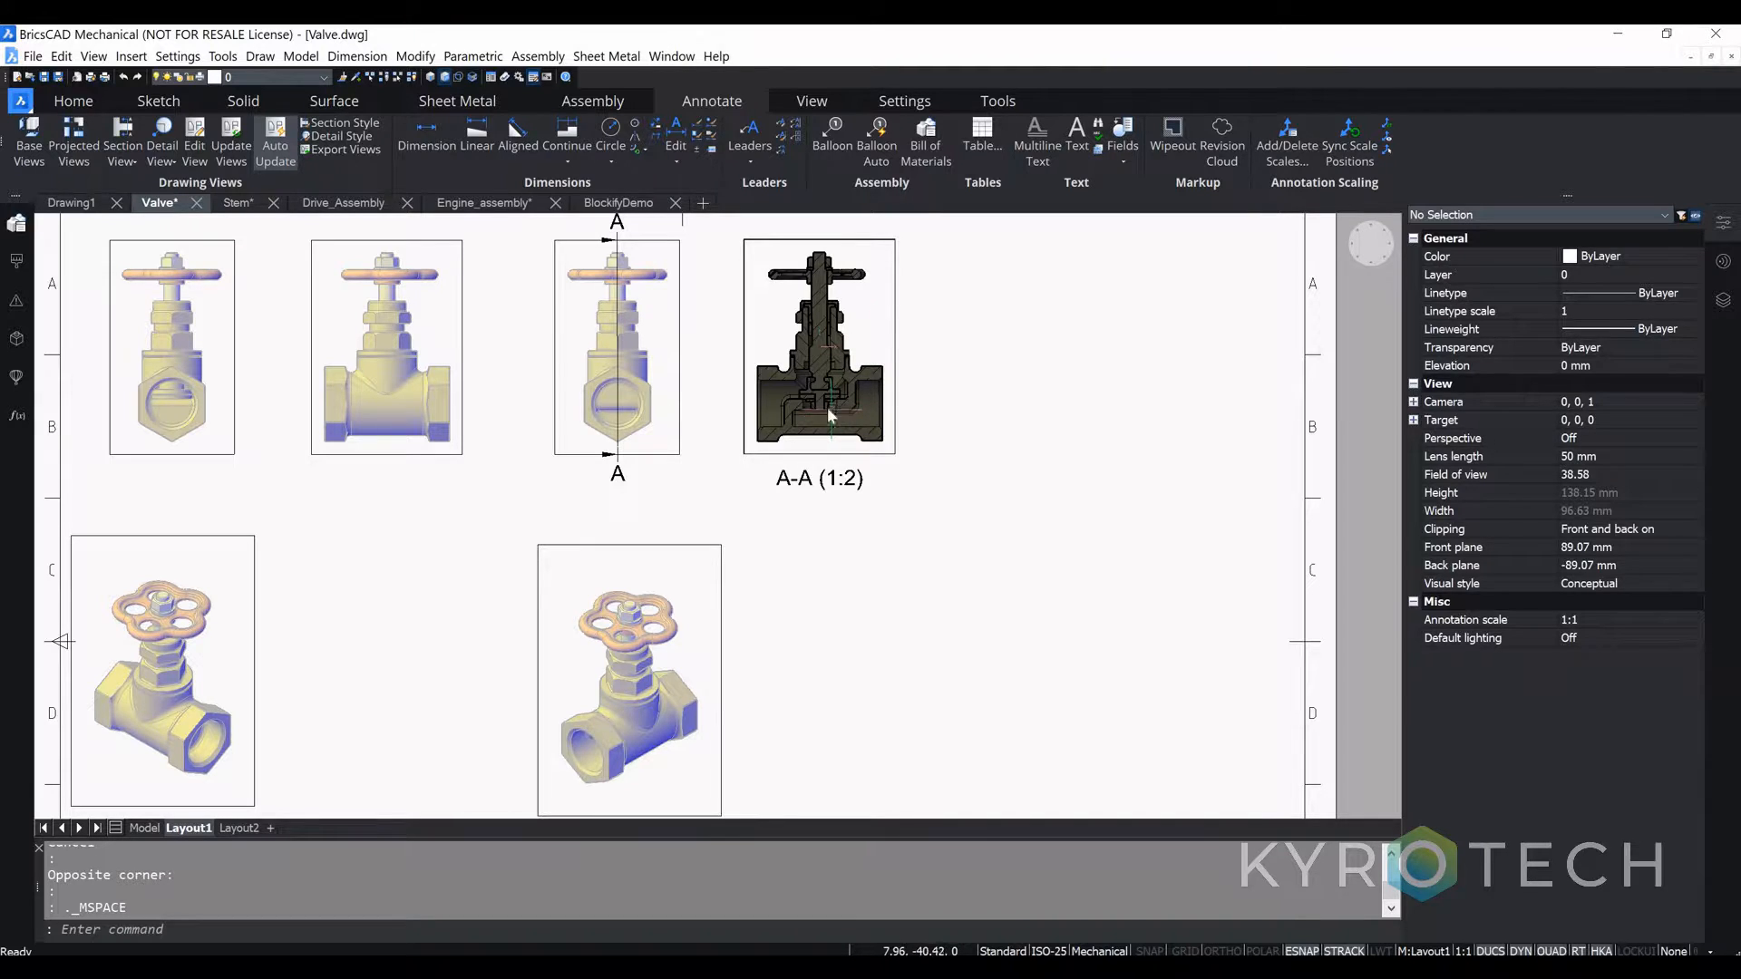
scroll(824, 371, up, 4)
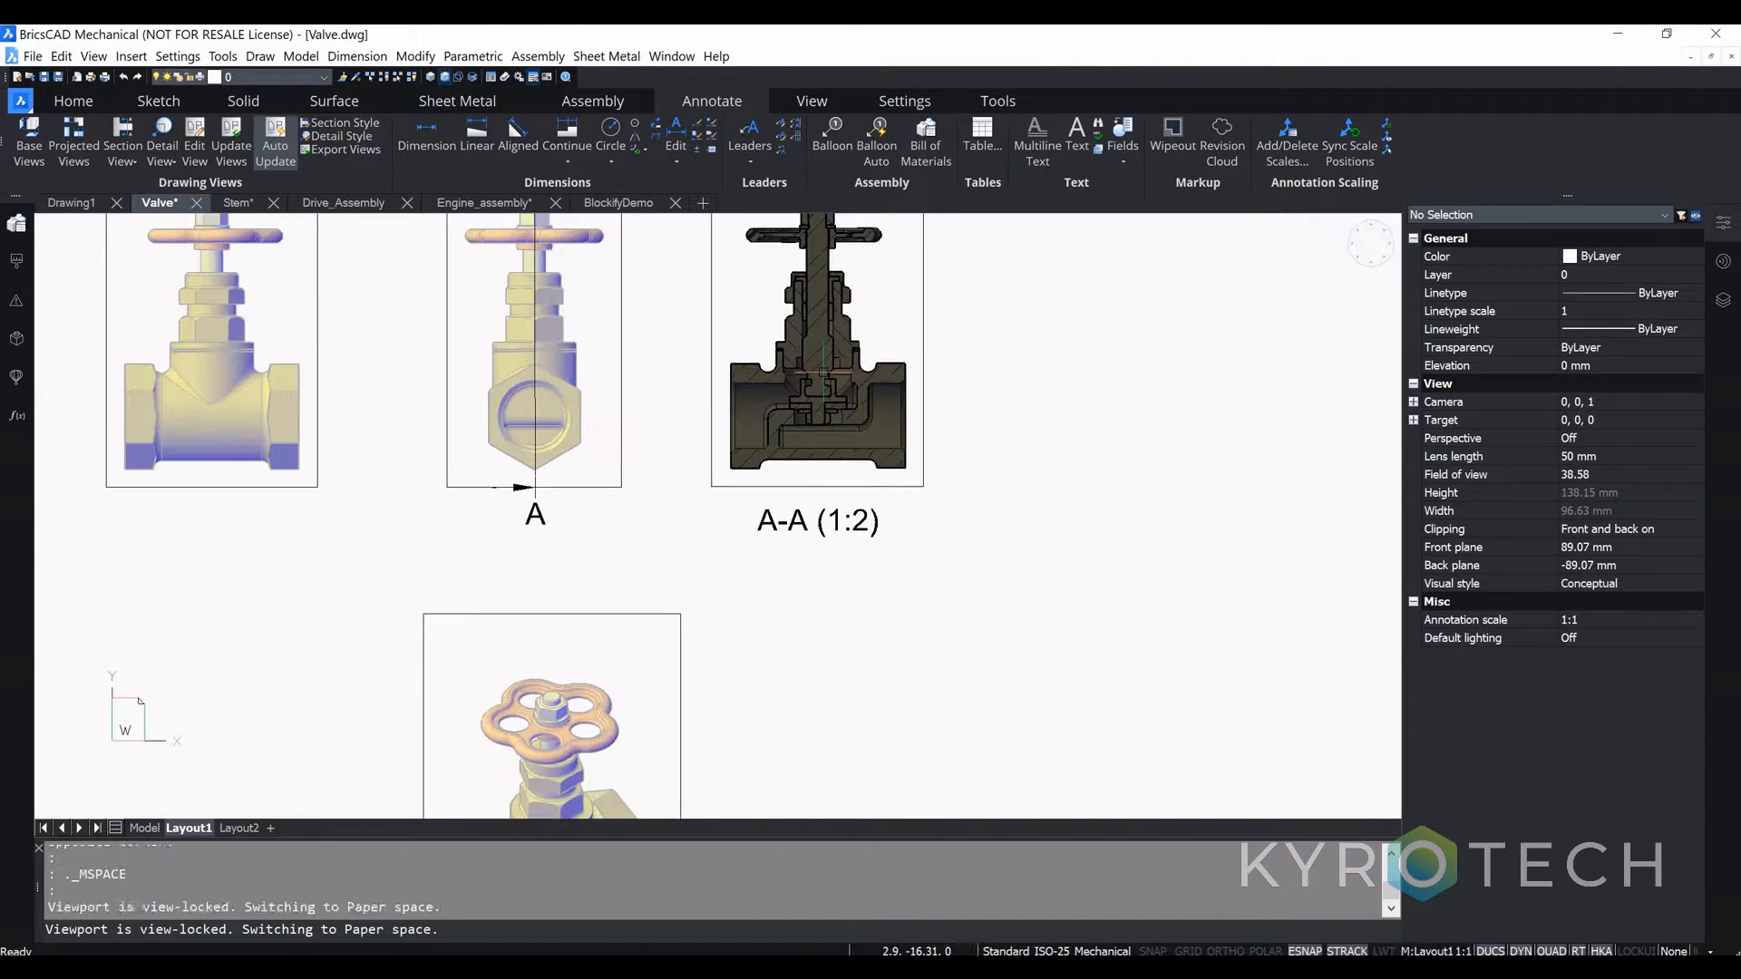
scroll(823, 370, down, 3)
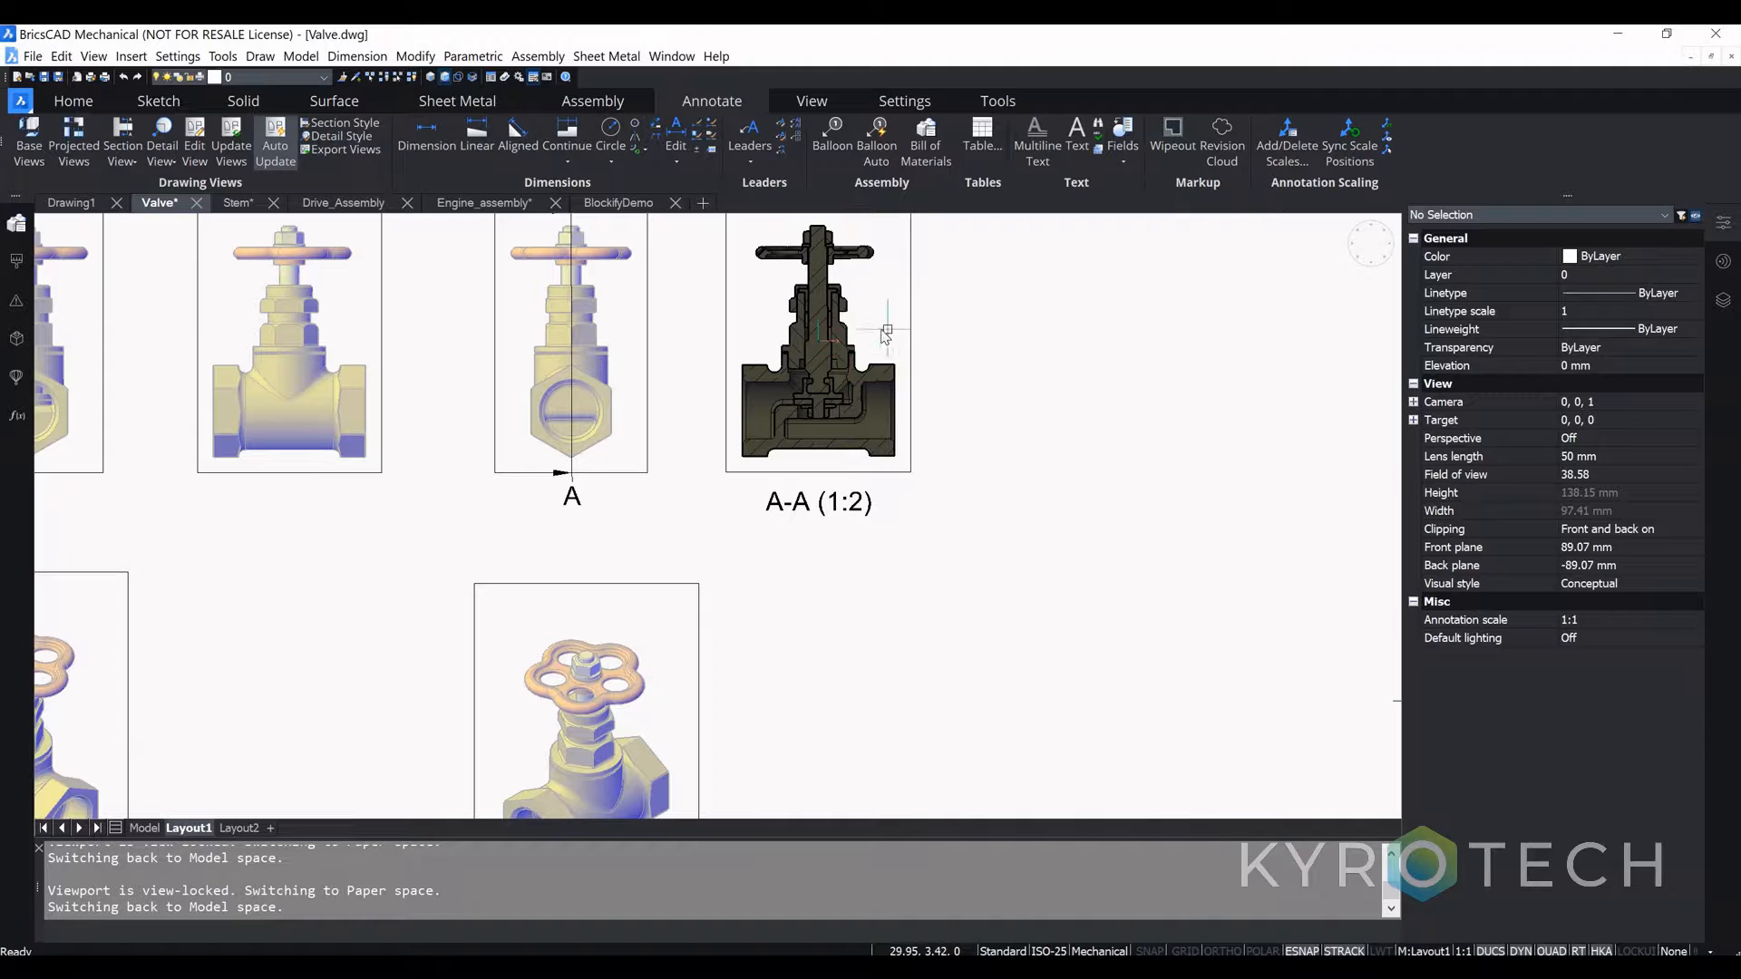
scroll(879, 329, down, 2)
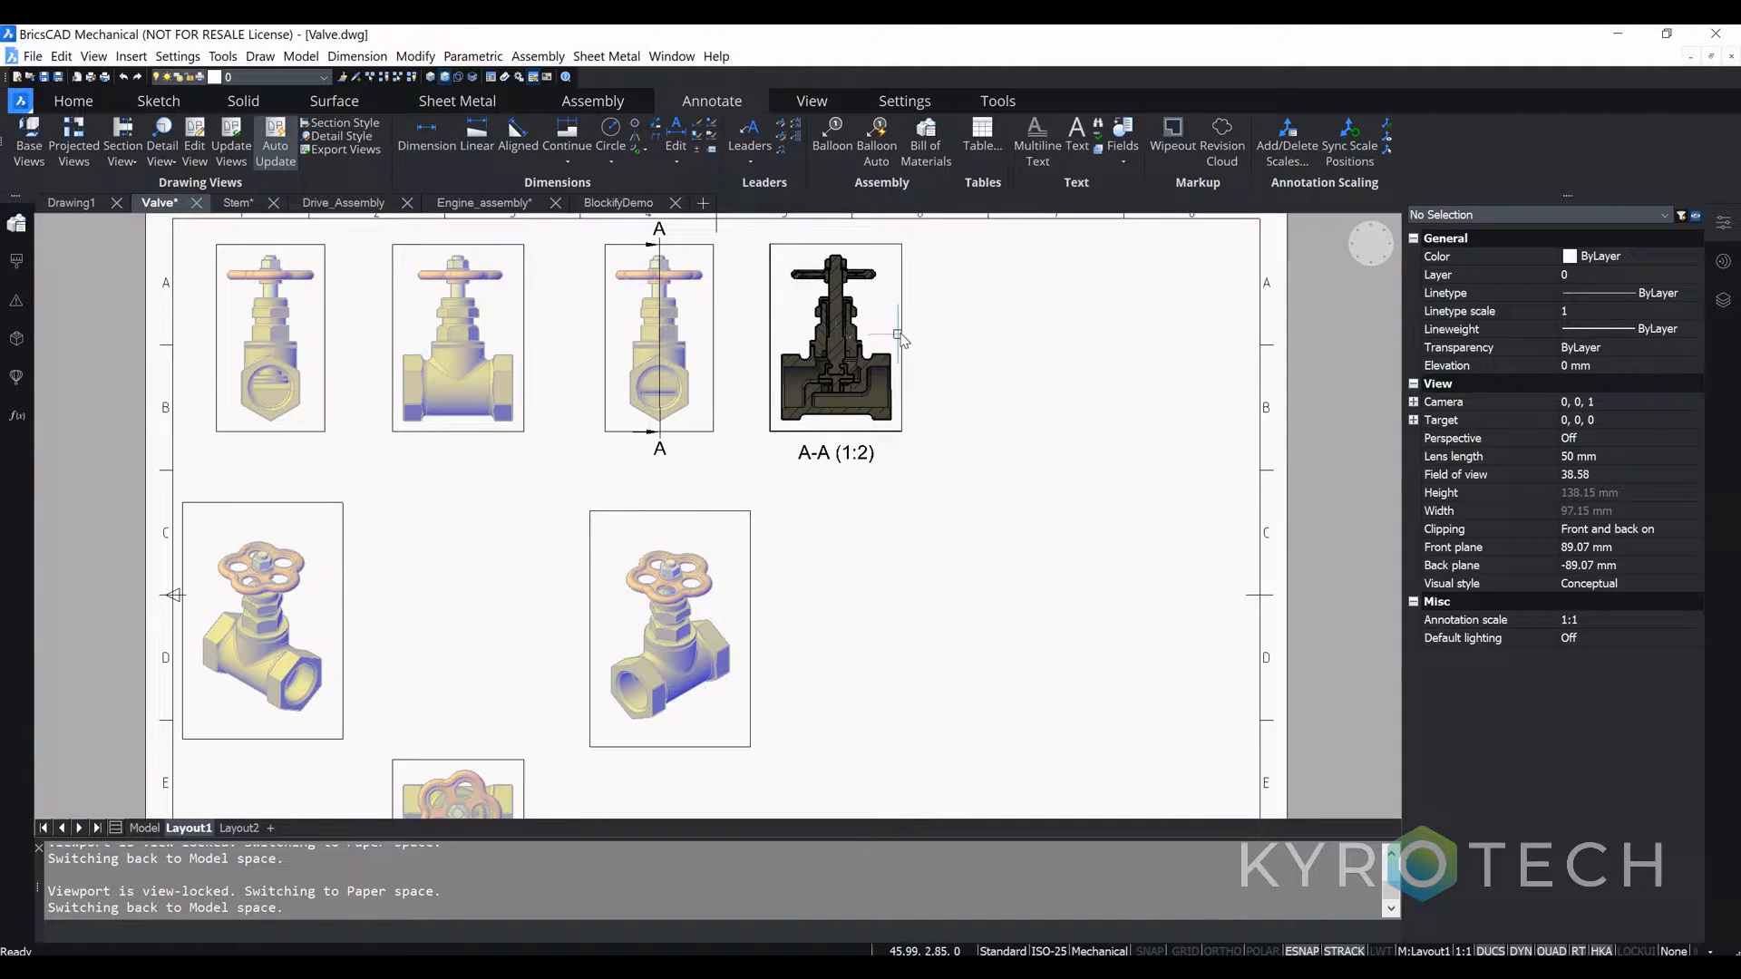
click(904, 342)
key(Escape)
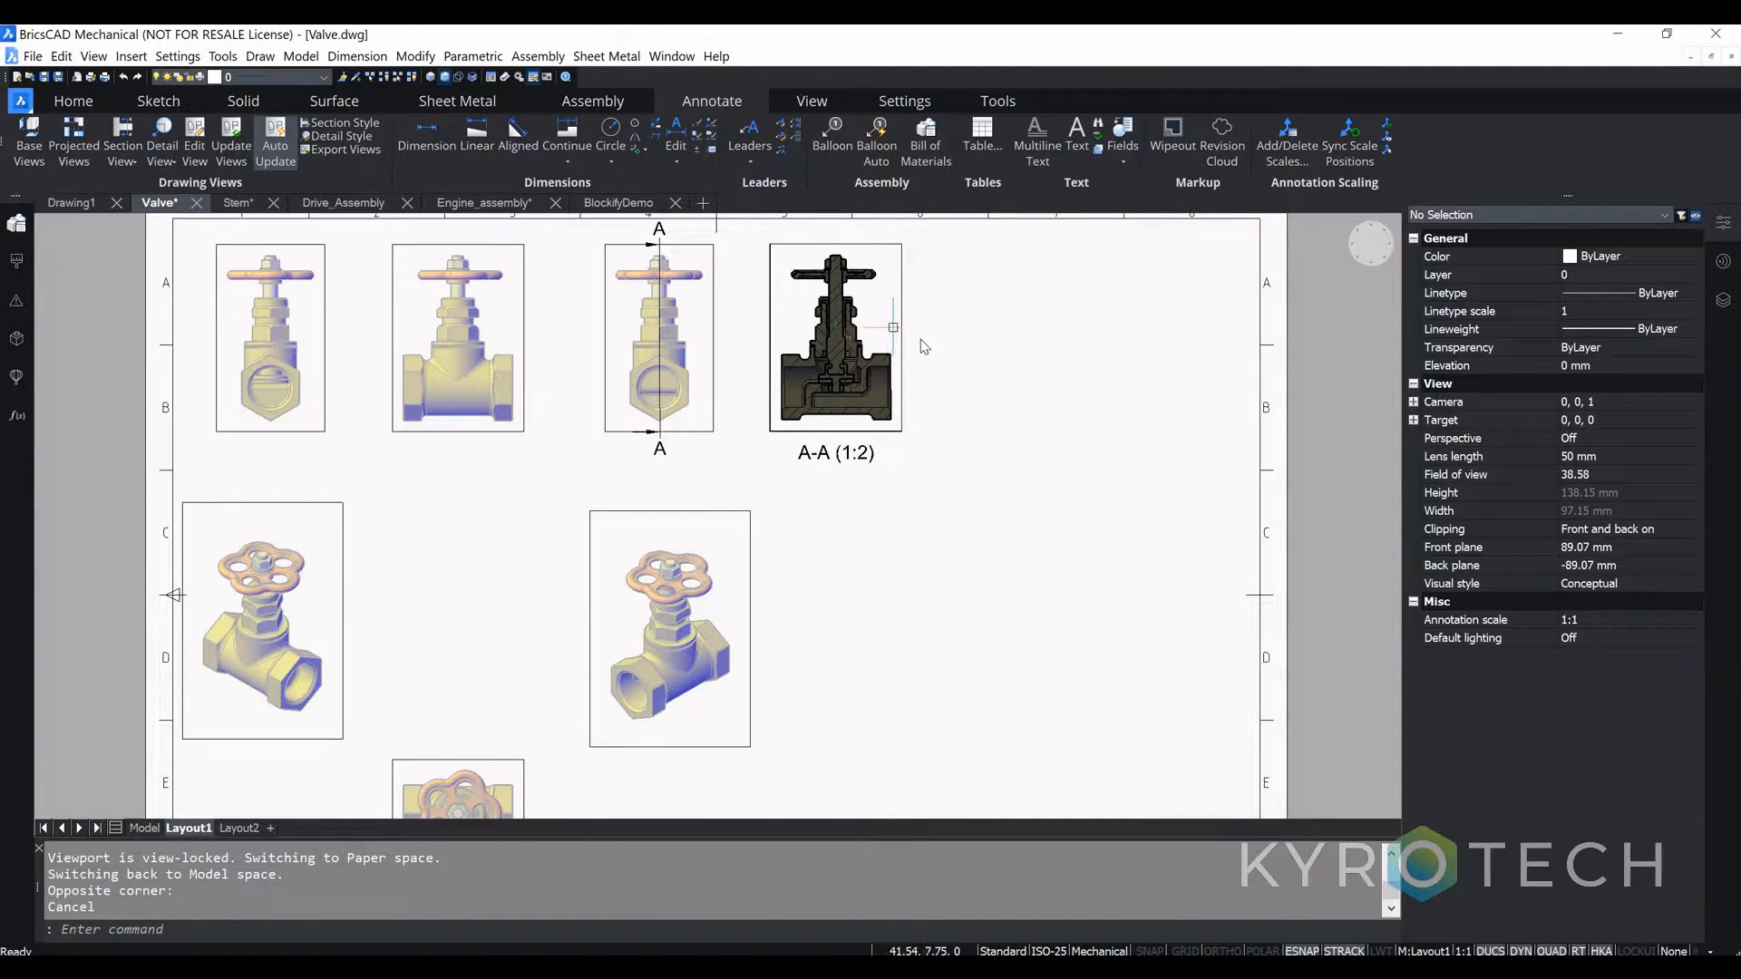
double_click(921, 341)
Step: Select the A-A section view's viewport and set its Display locked property to No
click(889, 344)
click(902, 339)
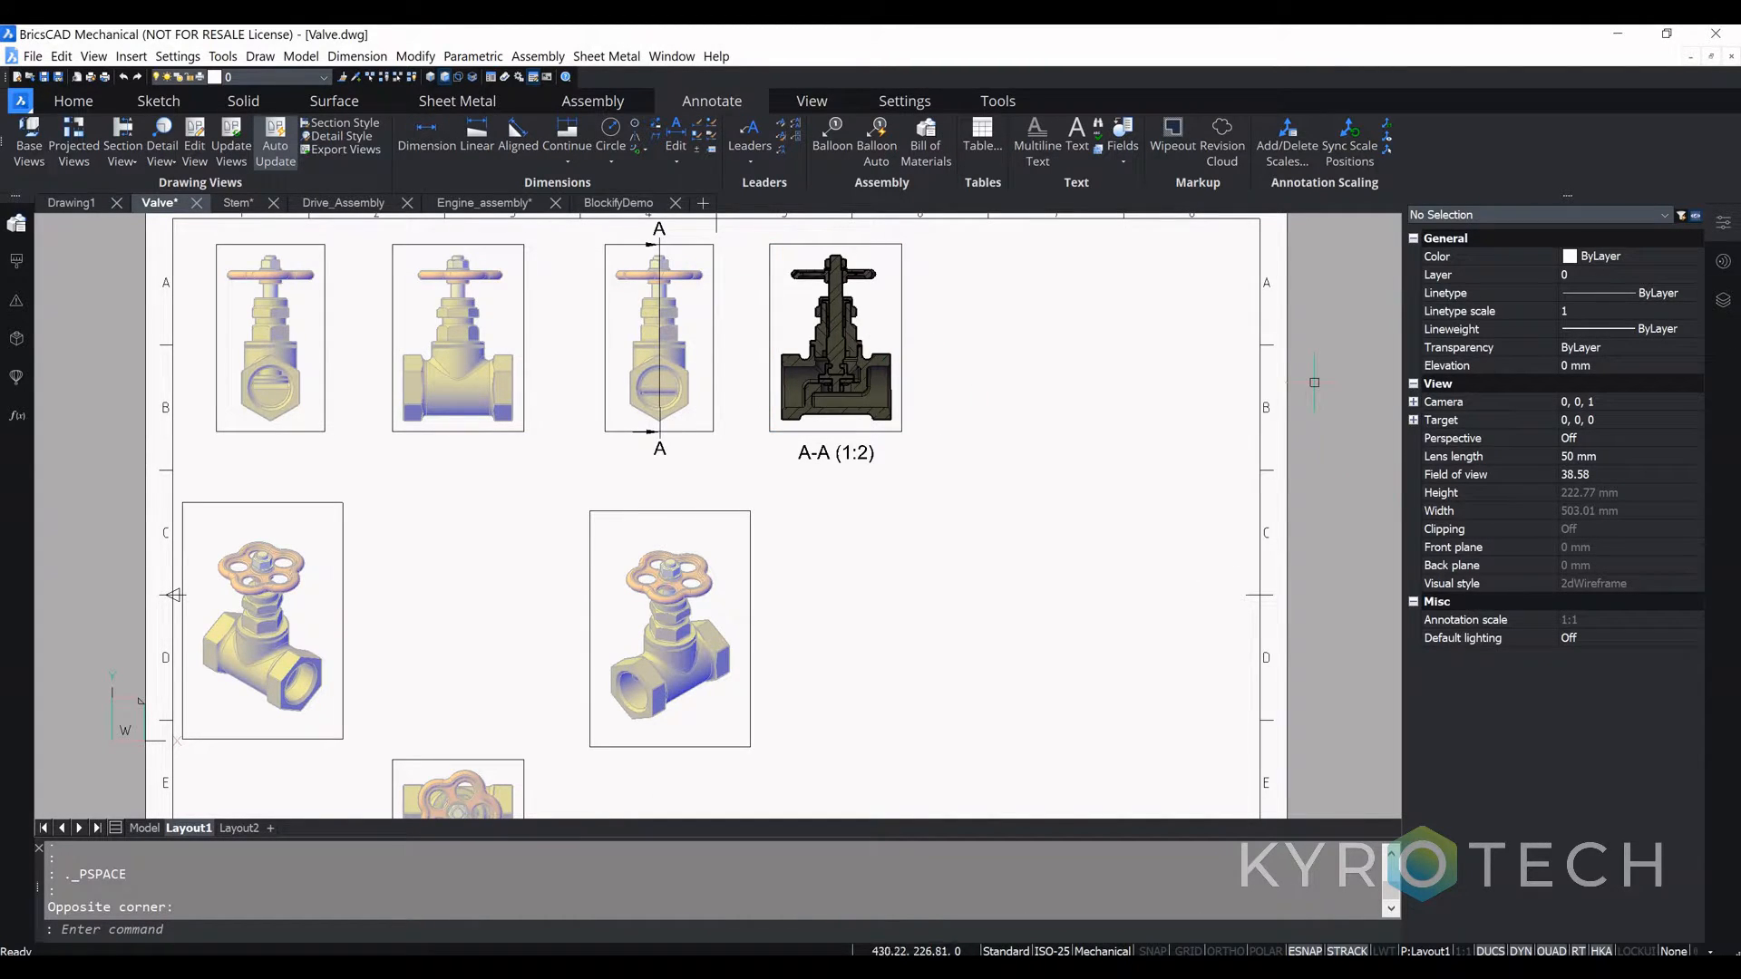
click(899, 324)
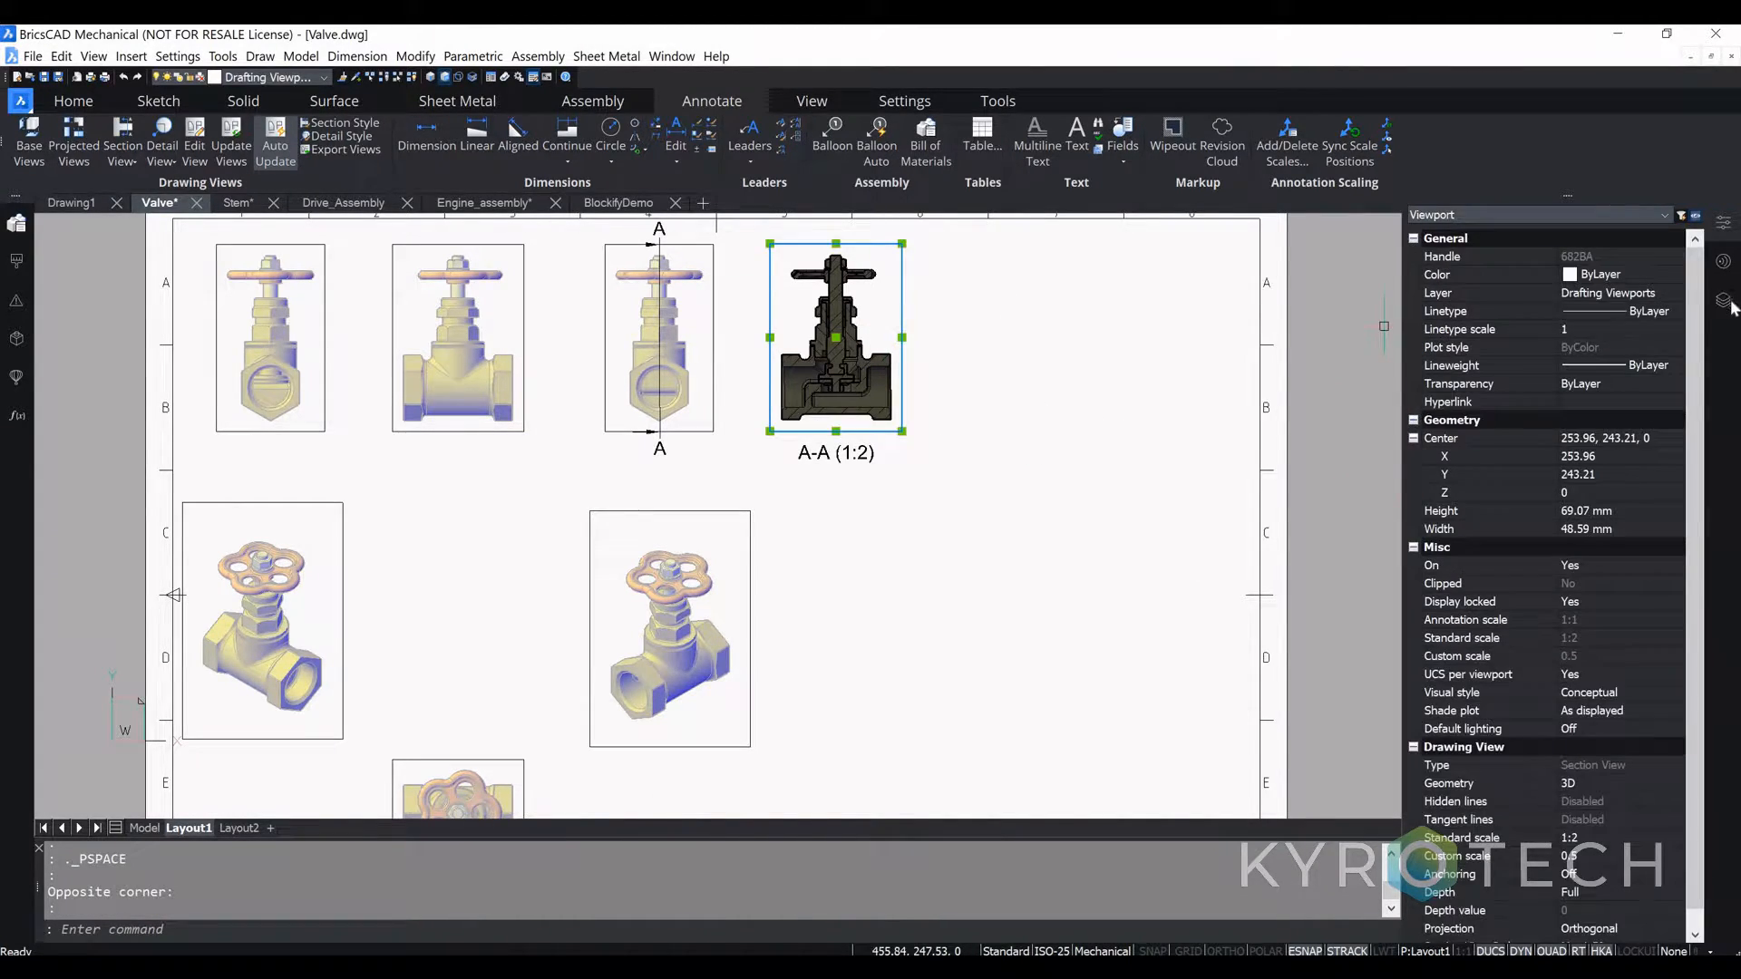
click(1724, 228)
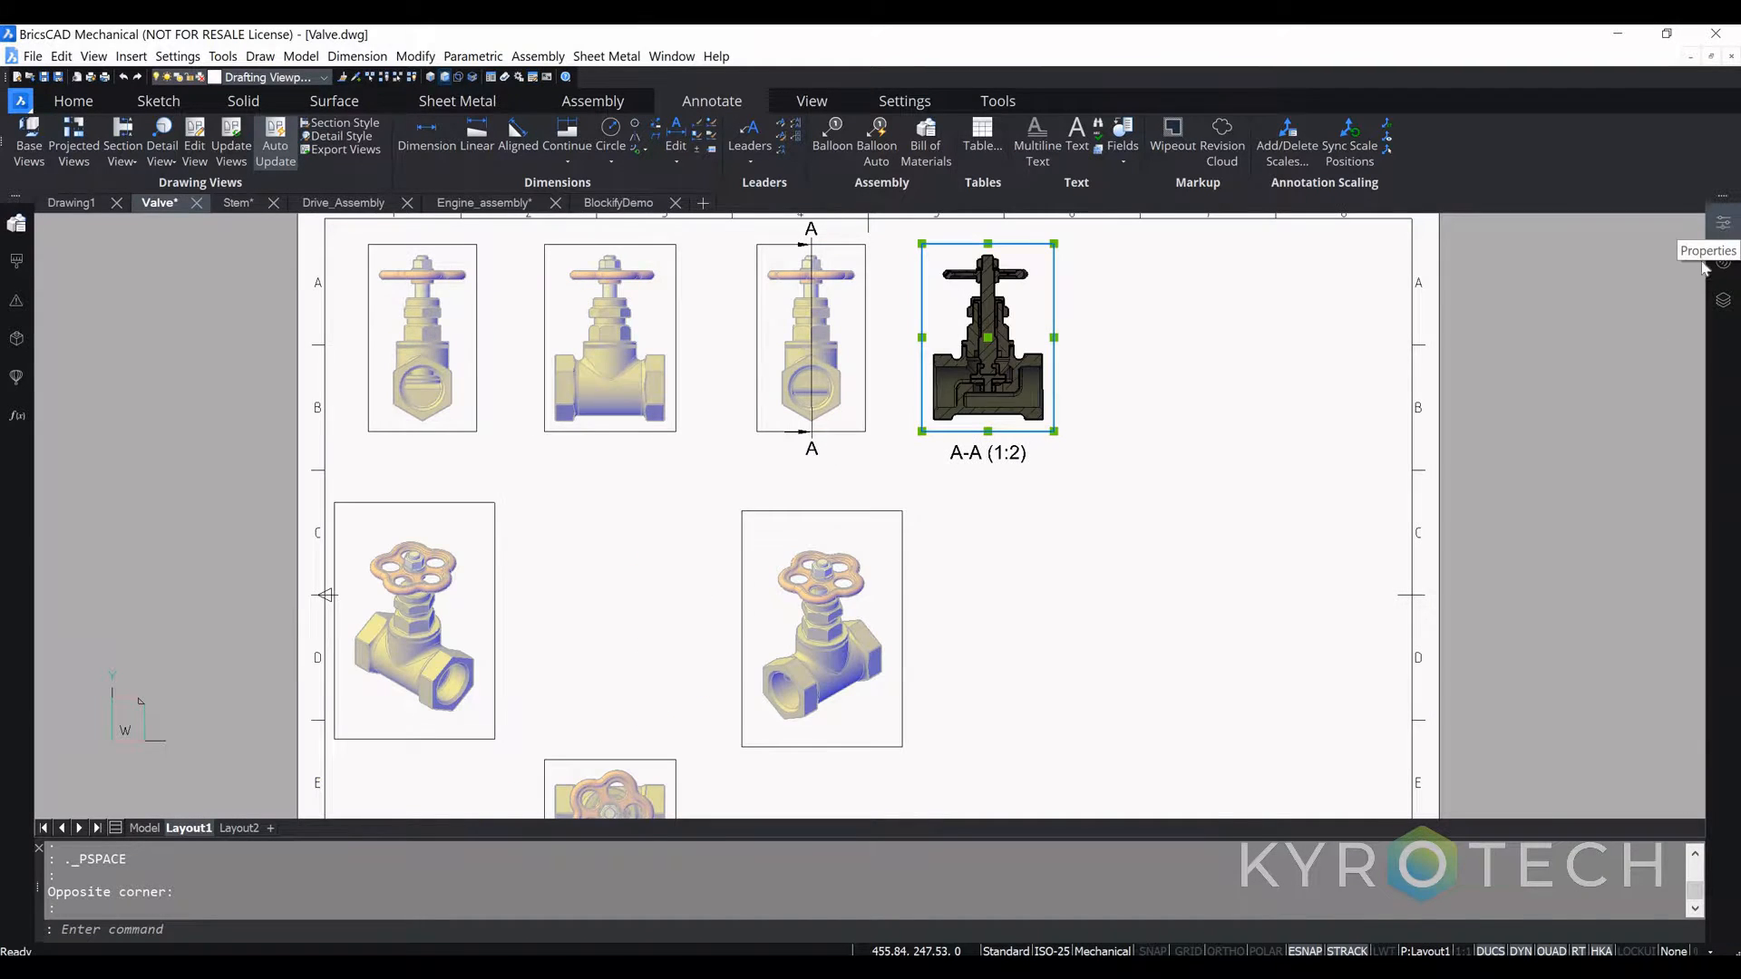
click(1722, 227)
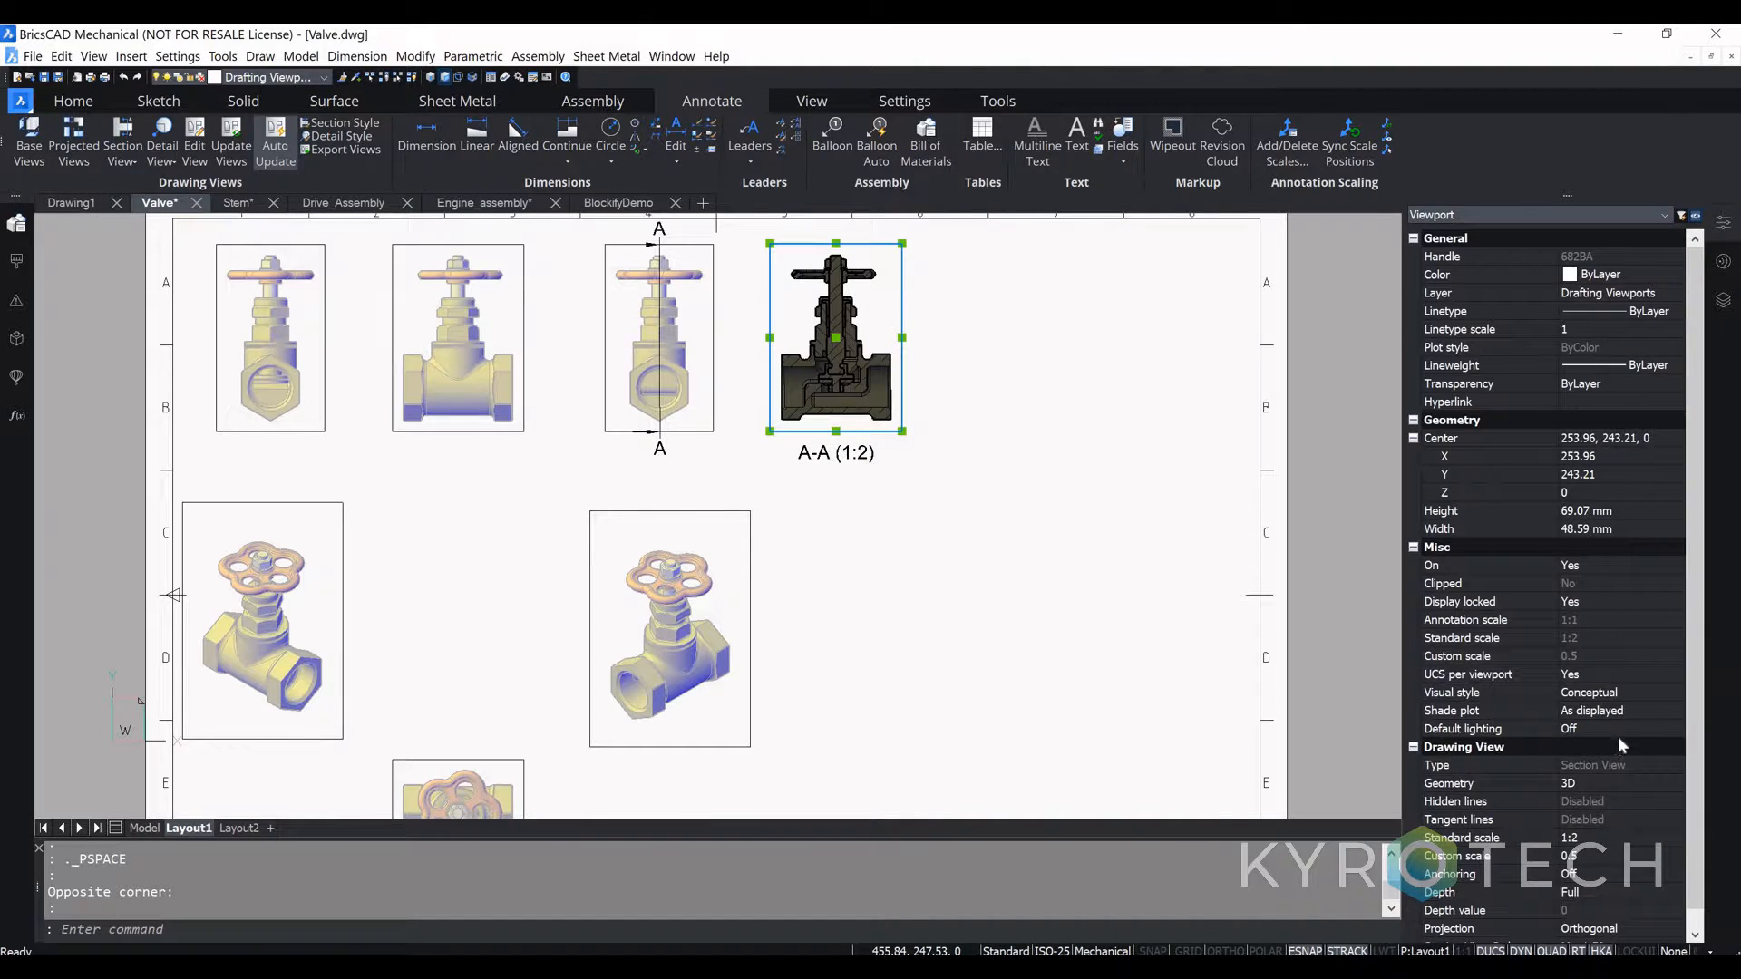
click(1598, 603)
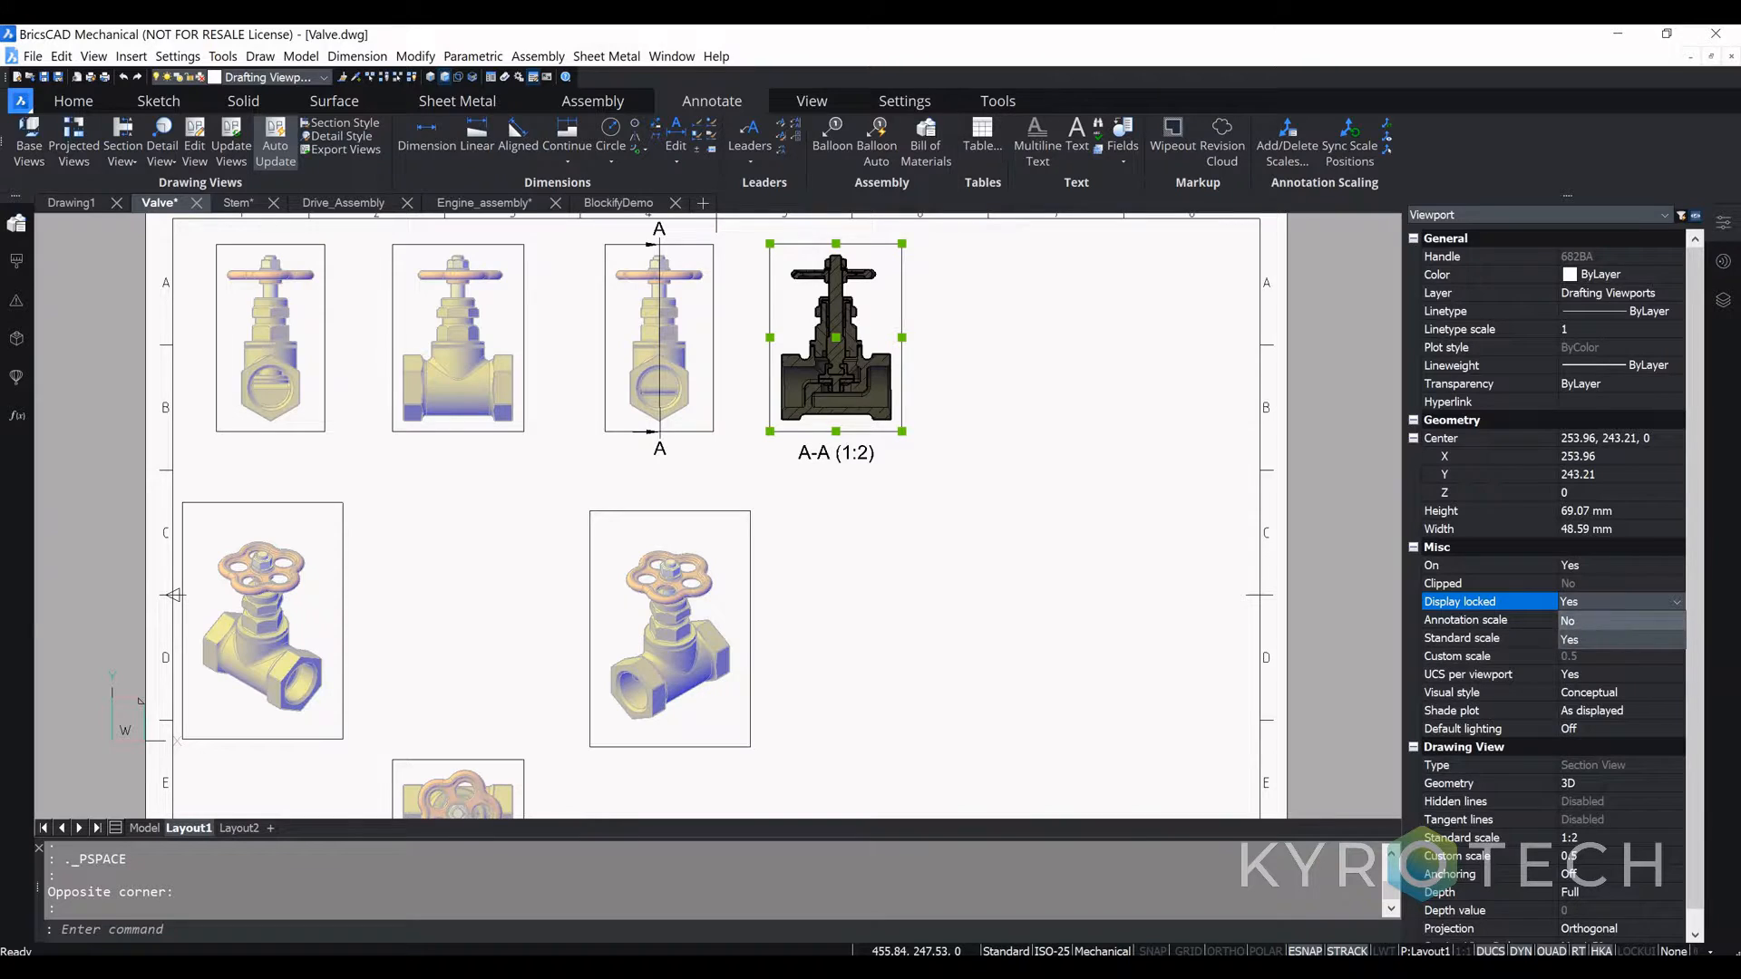
click(1587, 622)
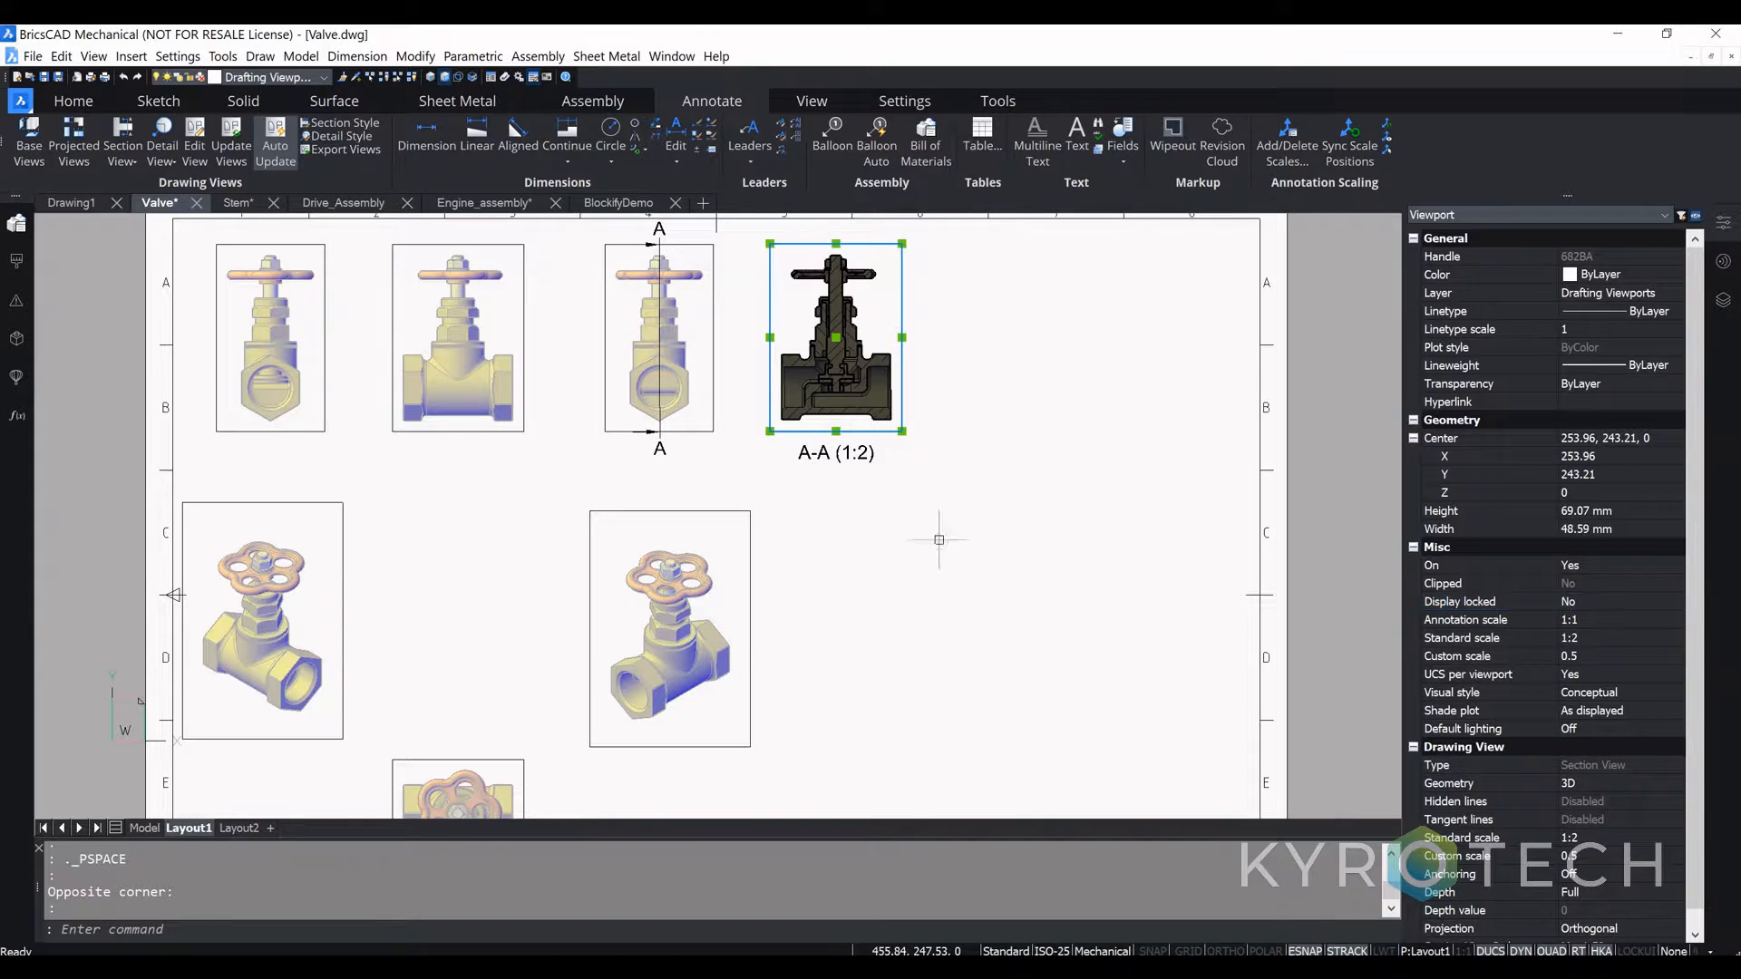
Step: Activate the A-A section viewport, orbit its model slightly to show depth, and return to paper space
double_click(888, 328)
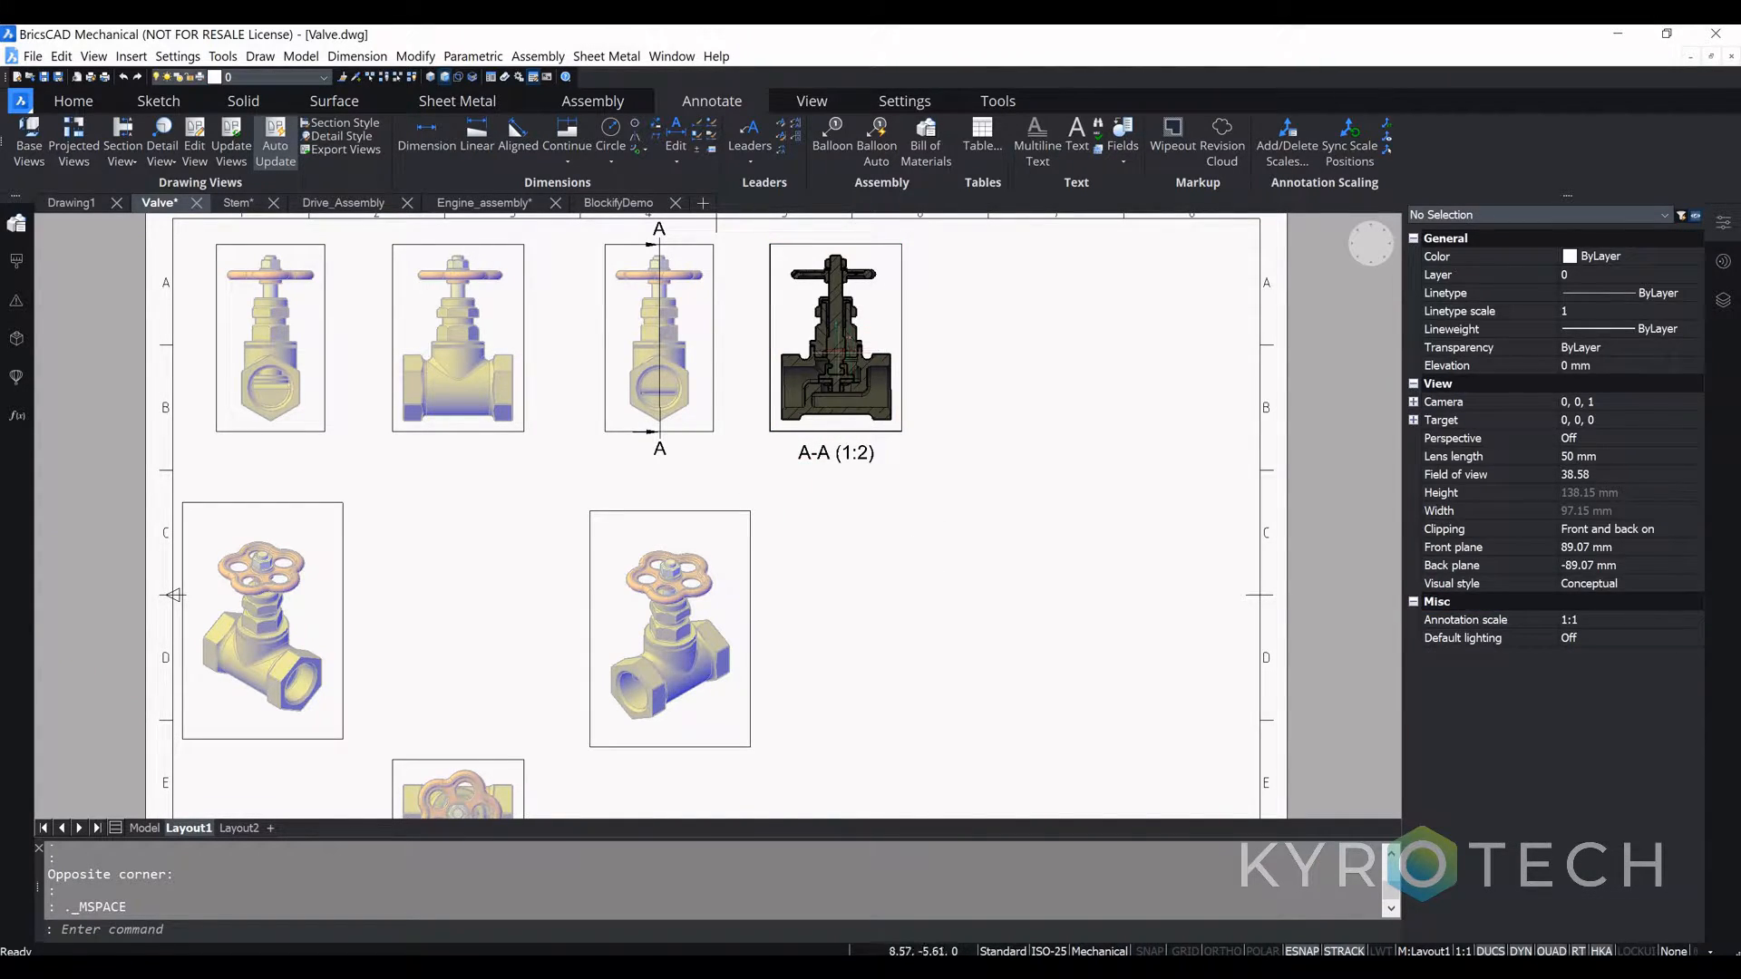
scroll(846, 372, up, 5)
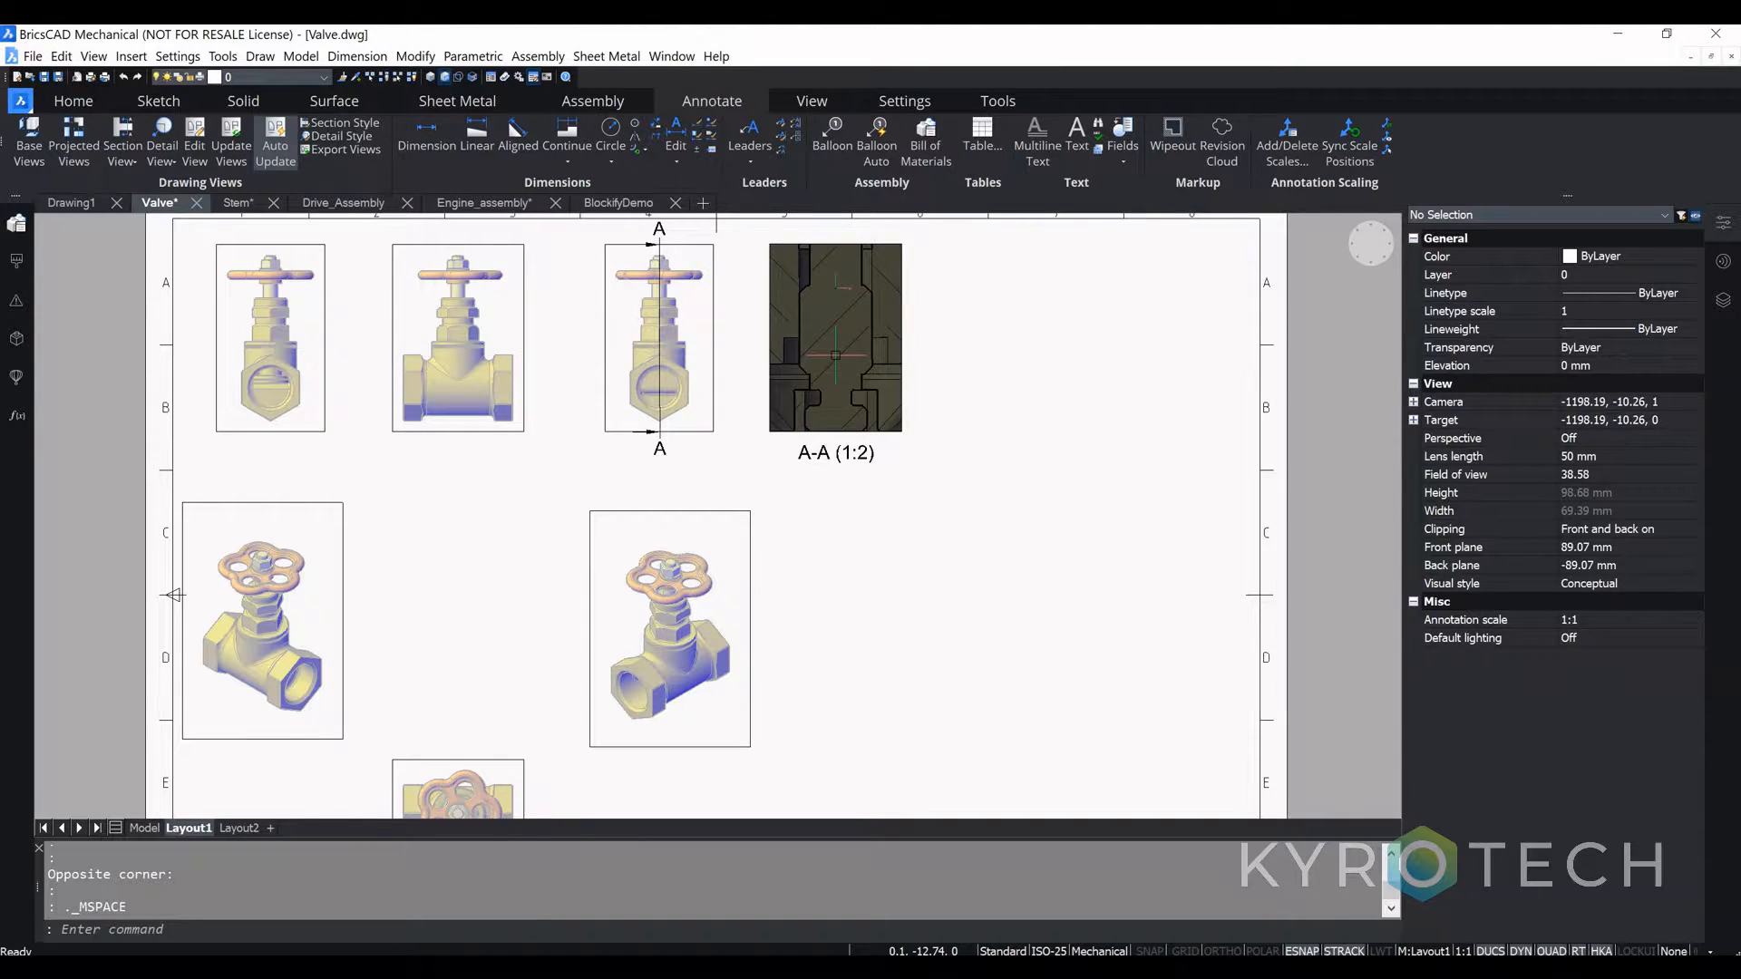
scroll(846, 371, down, 2)
shift+middle_drag(860, 387, 893, 312)
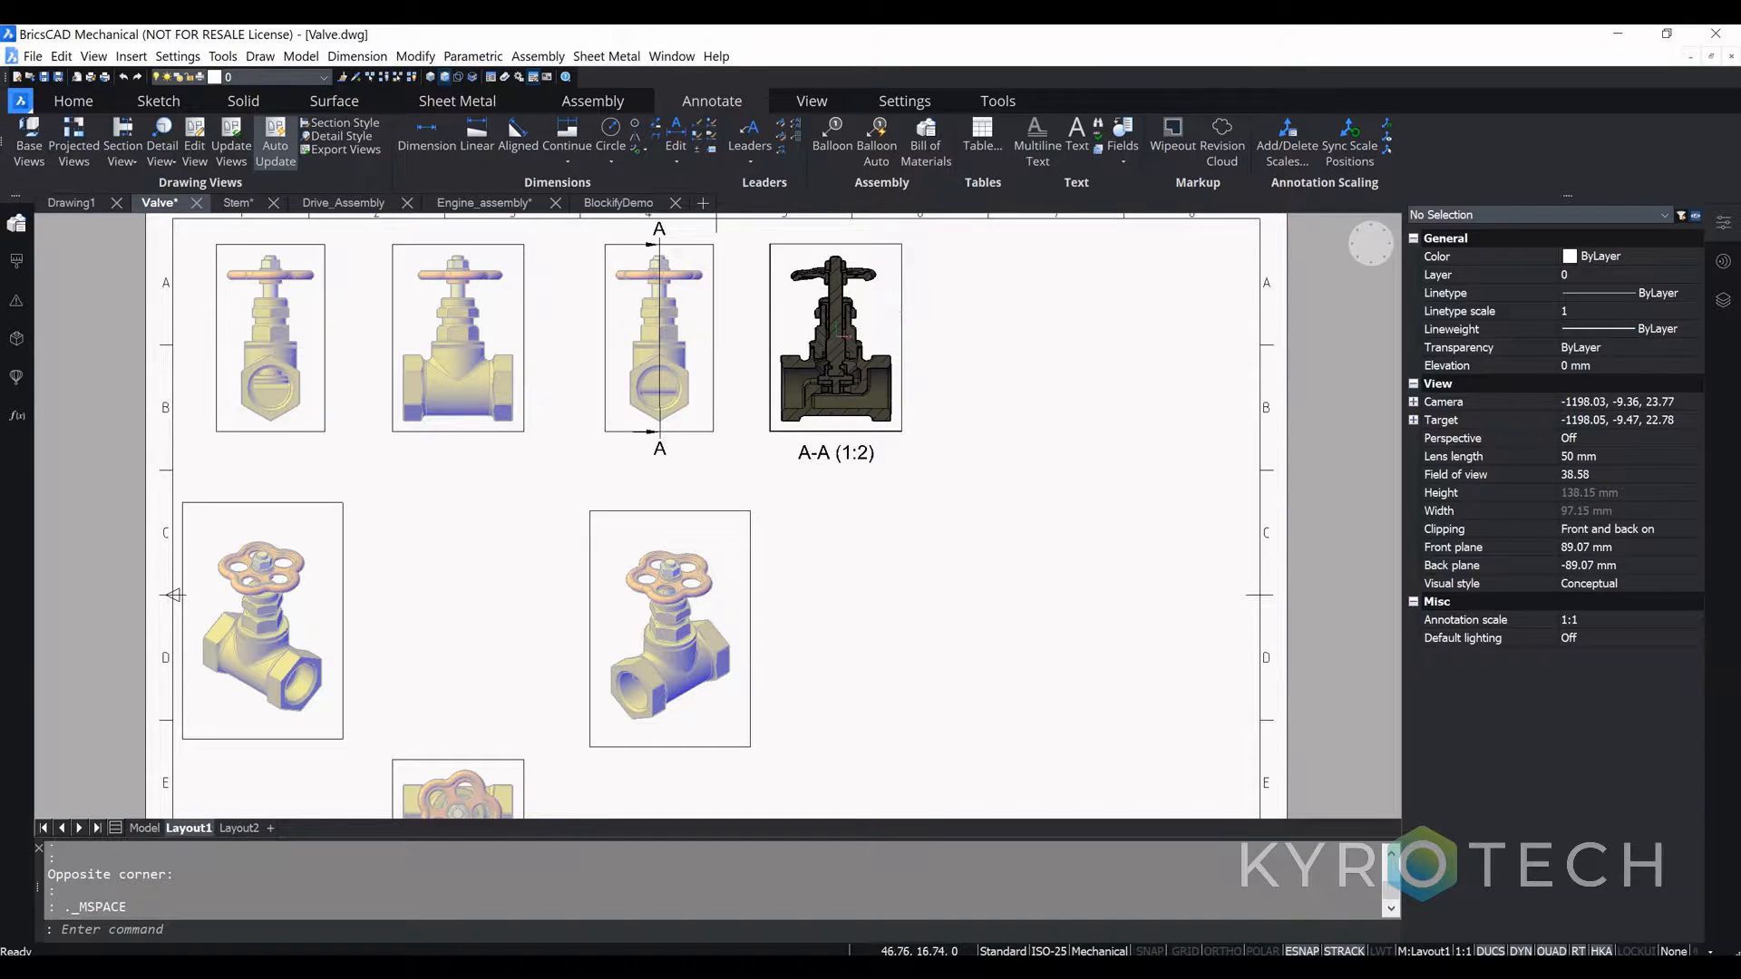
double_click(907, 313)
scroll(886, 380, up, 4)
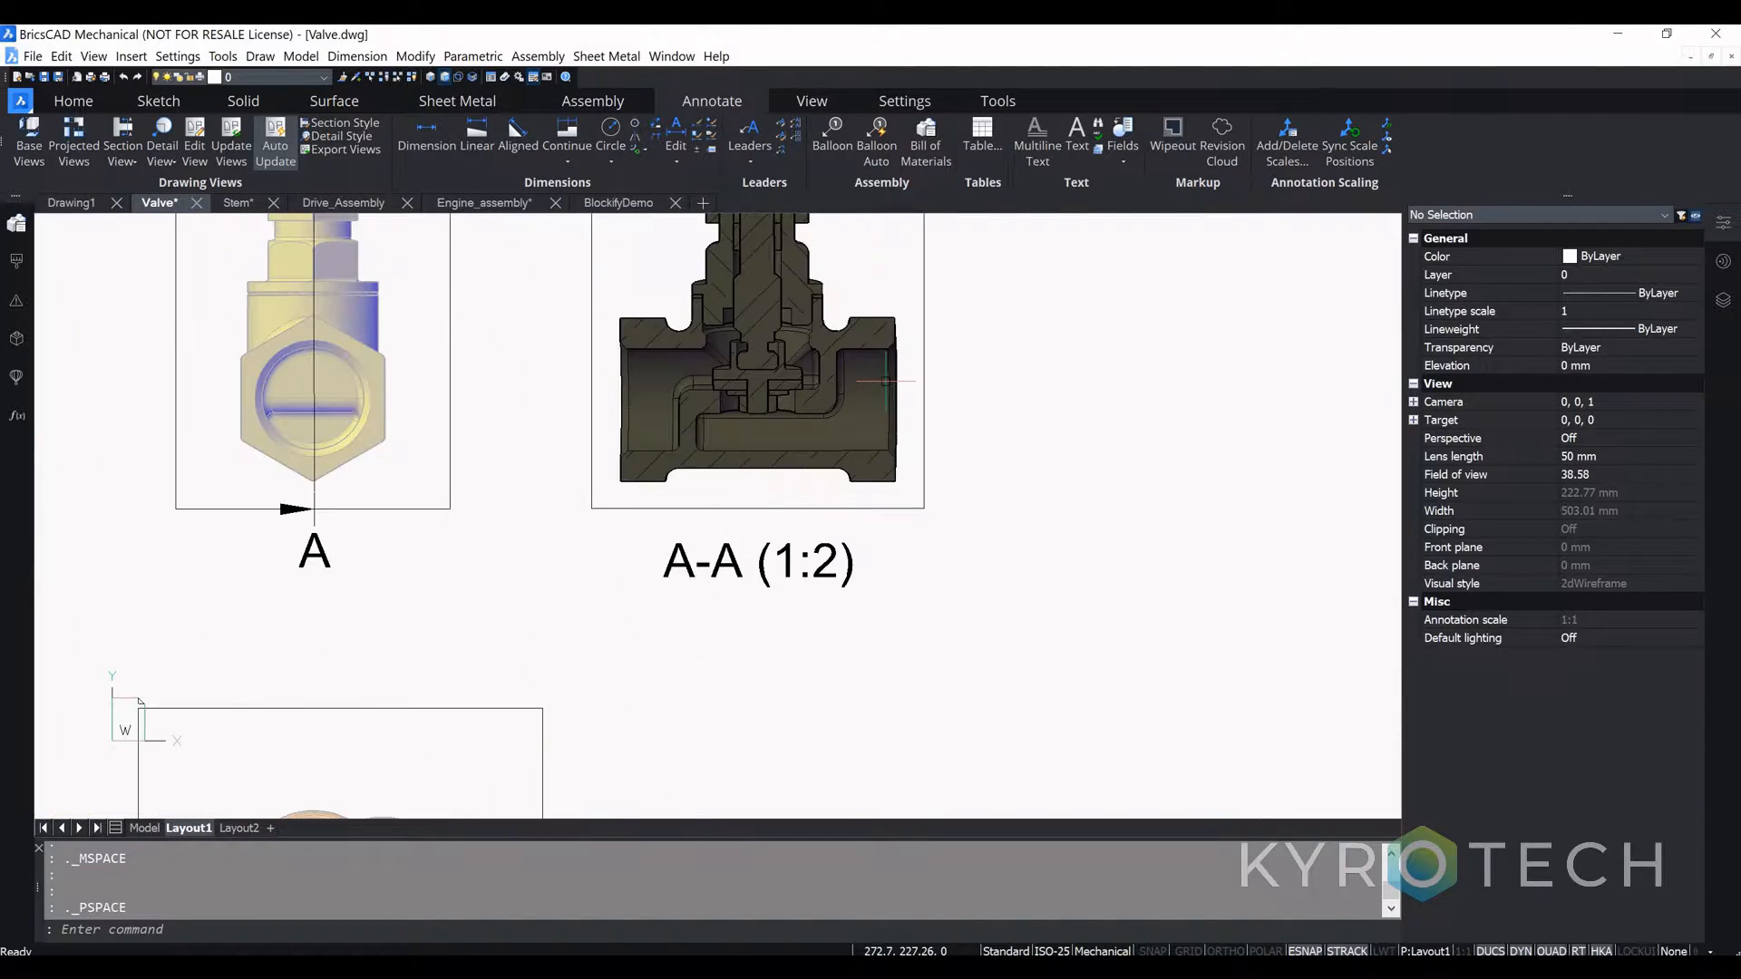
scroll(884, 381, down, 5)
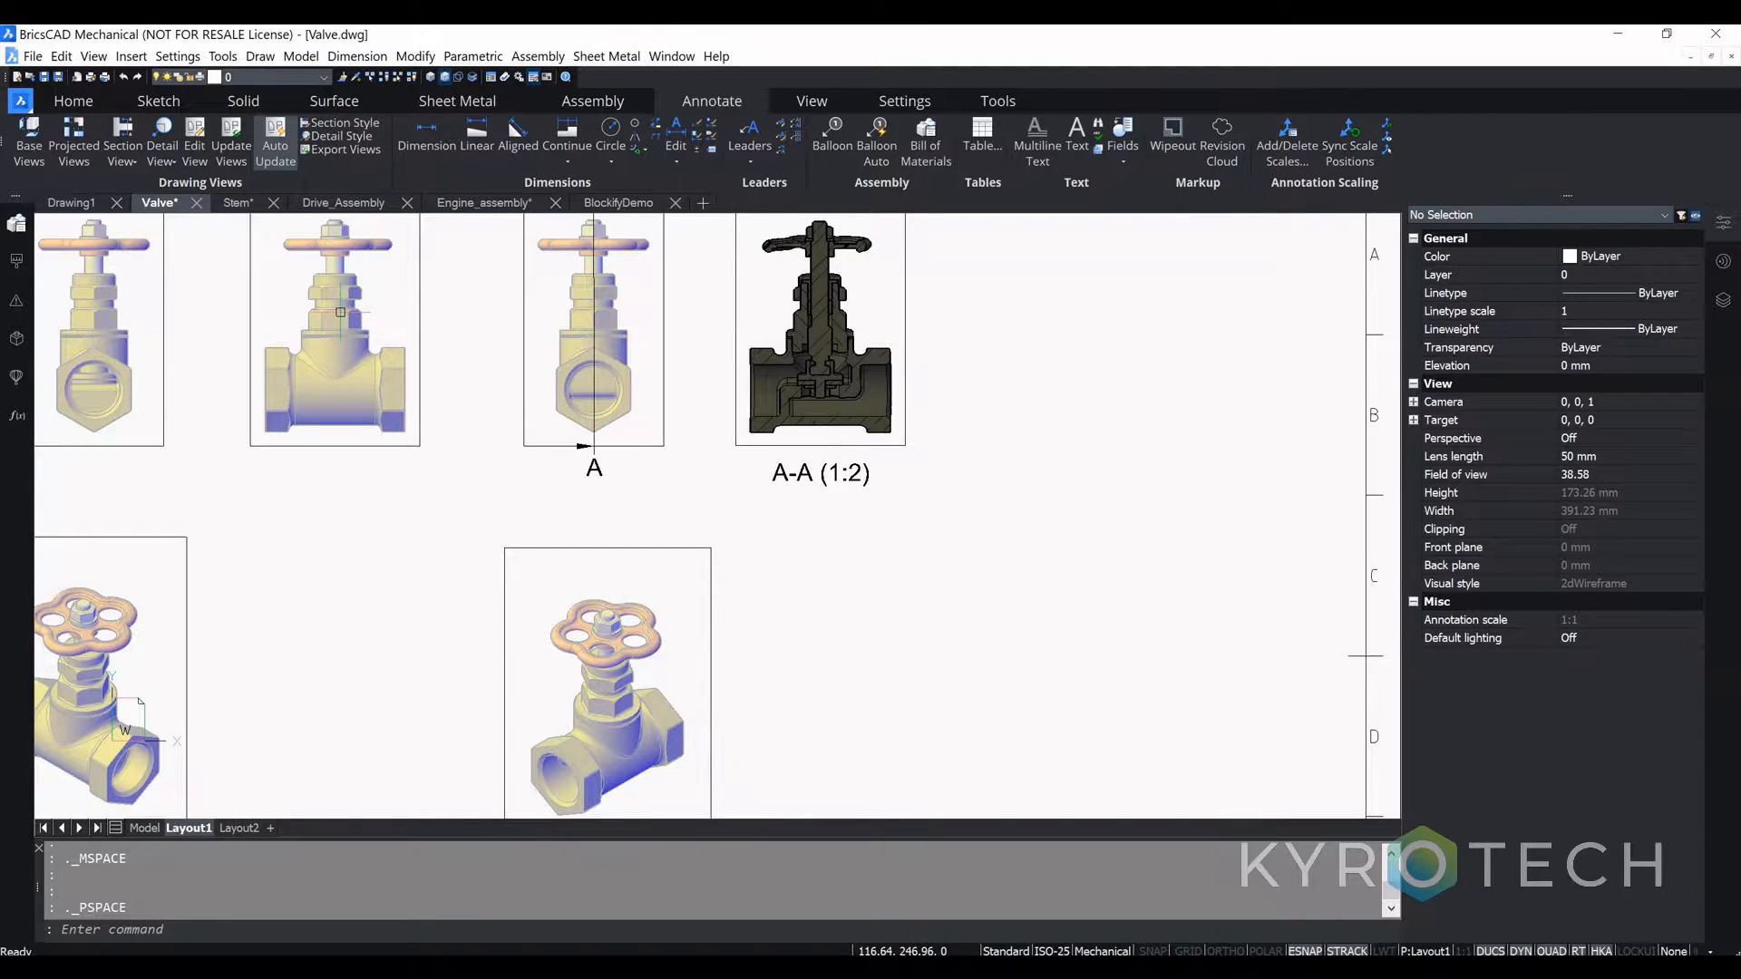
Step: Create a half section of the handwheel top view, cutting from the right end's midpoint to the handwheel centre and upward, and place it above that view
scroll(341, 312, down, 2)
click(122, 161)
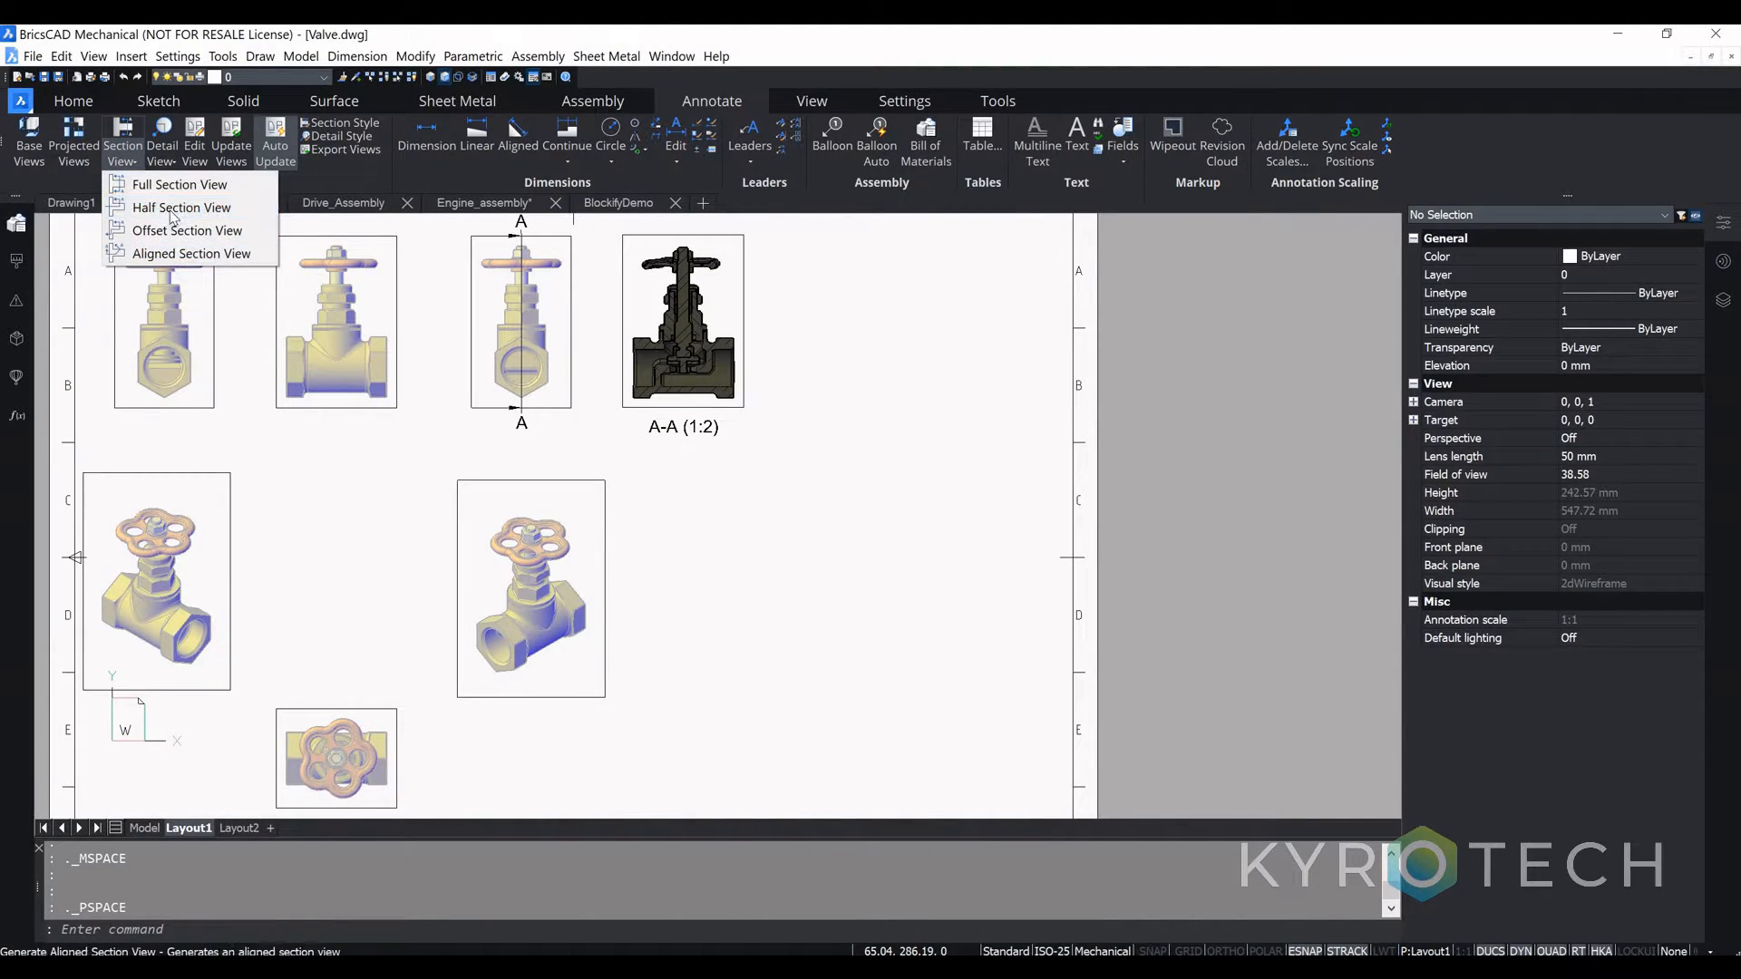
click(177, 207)
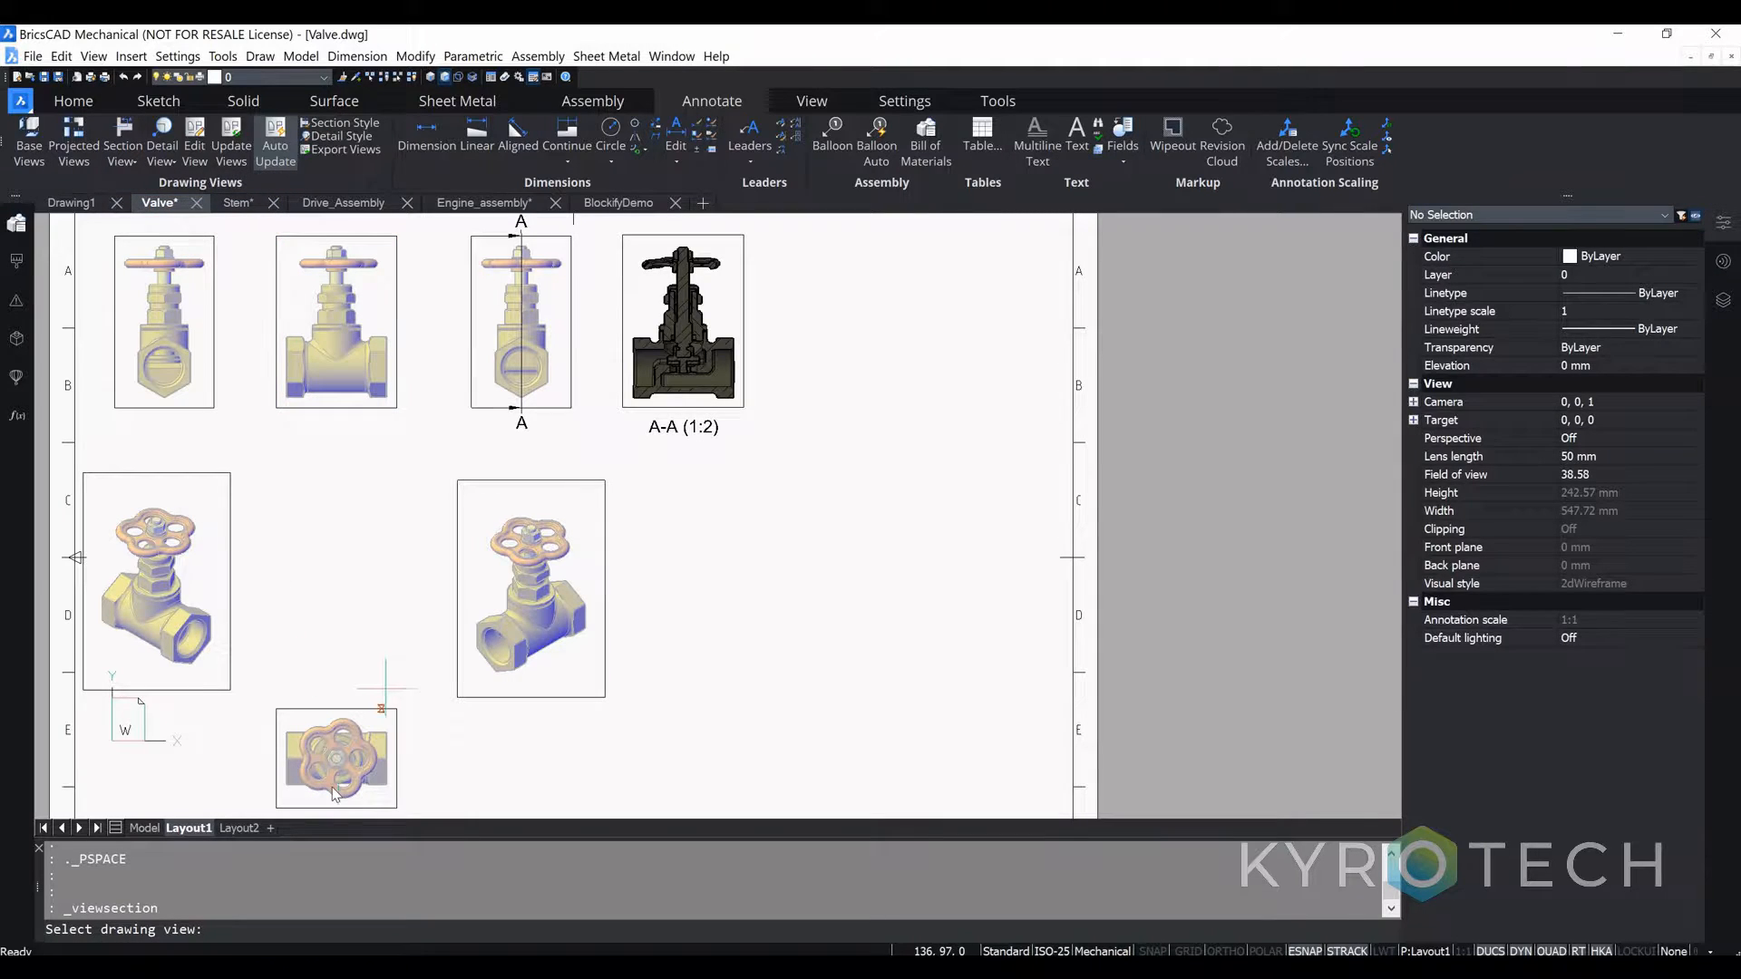
scroll(335, 795, up, 4)
click(432, 696)
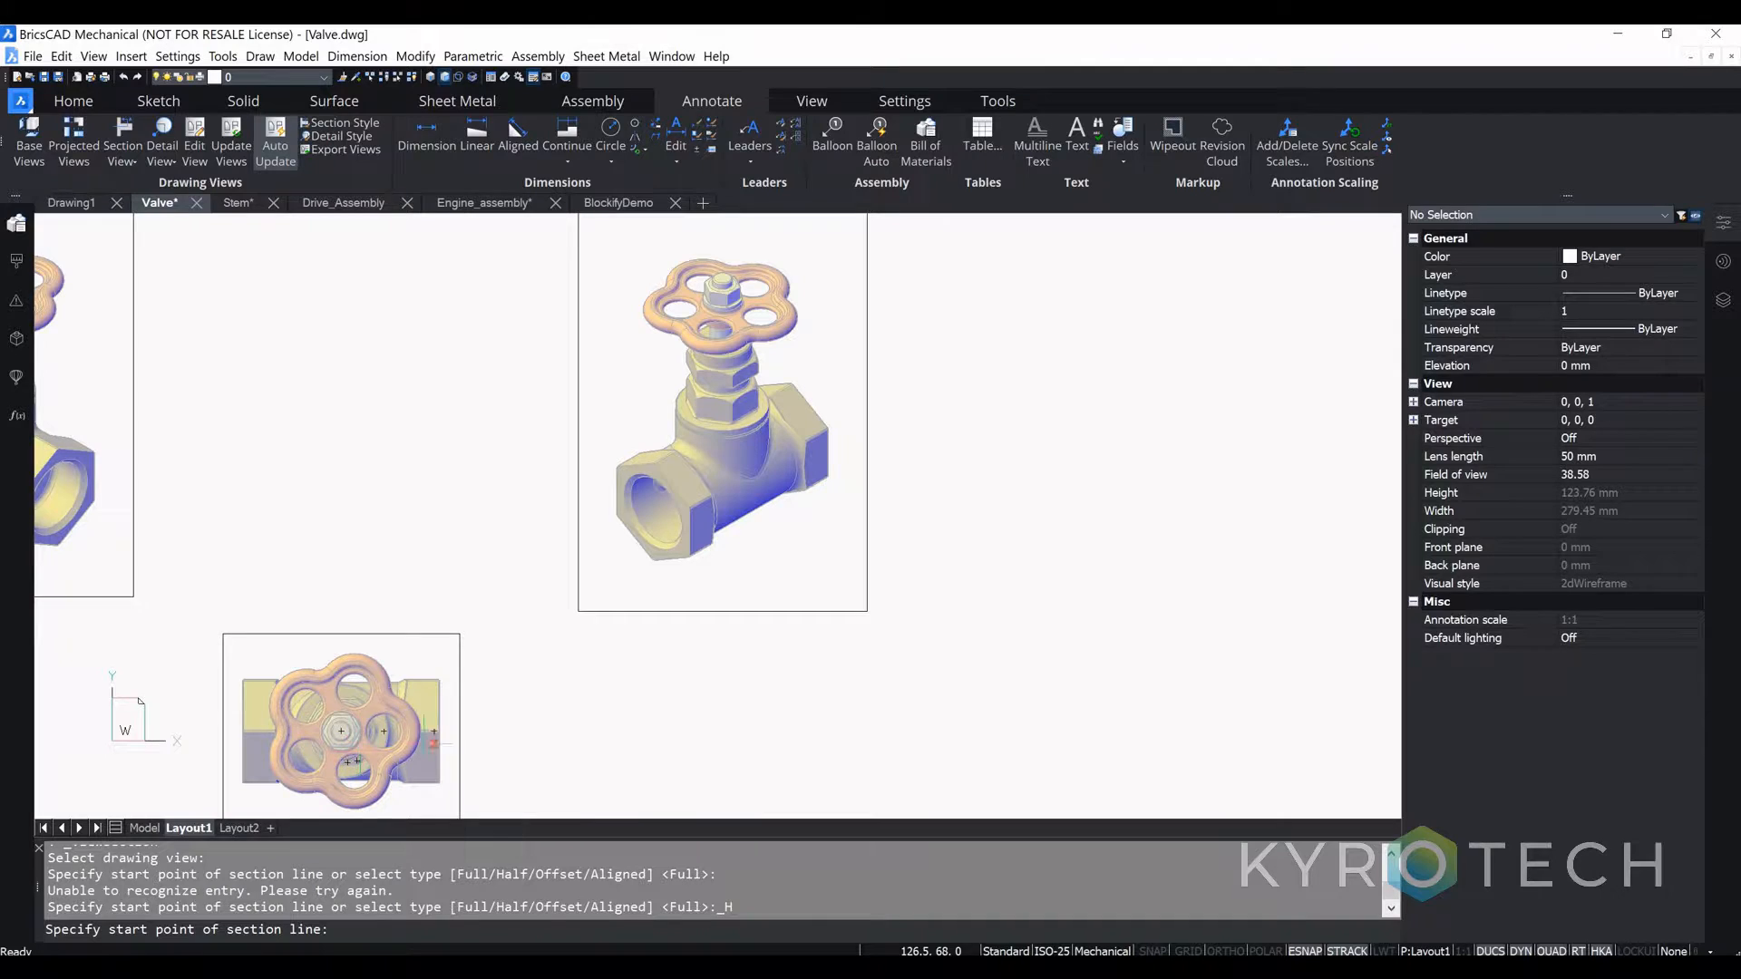
click(440, 731)
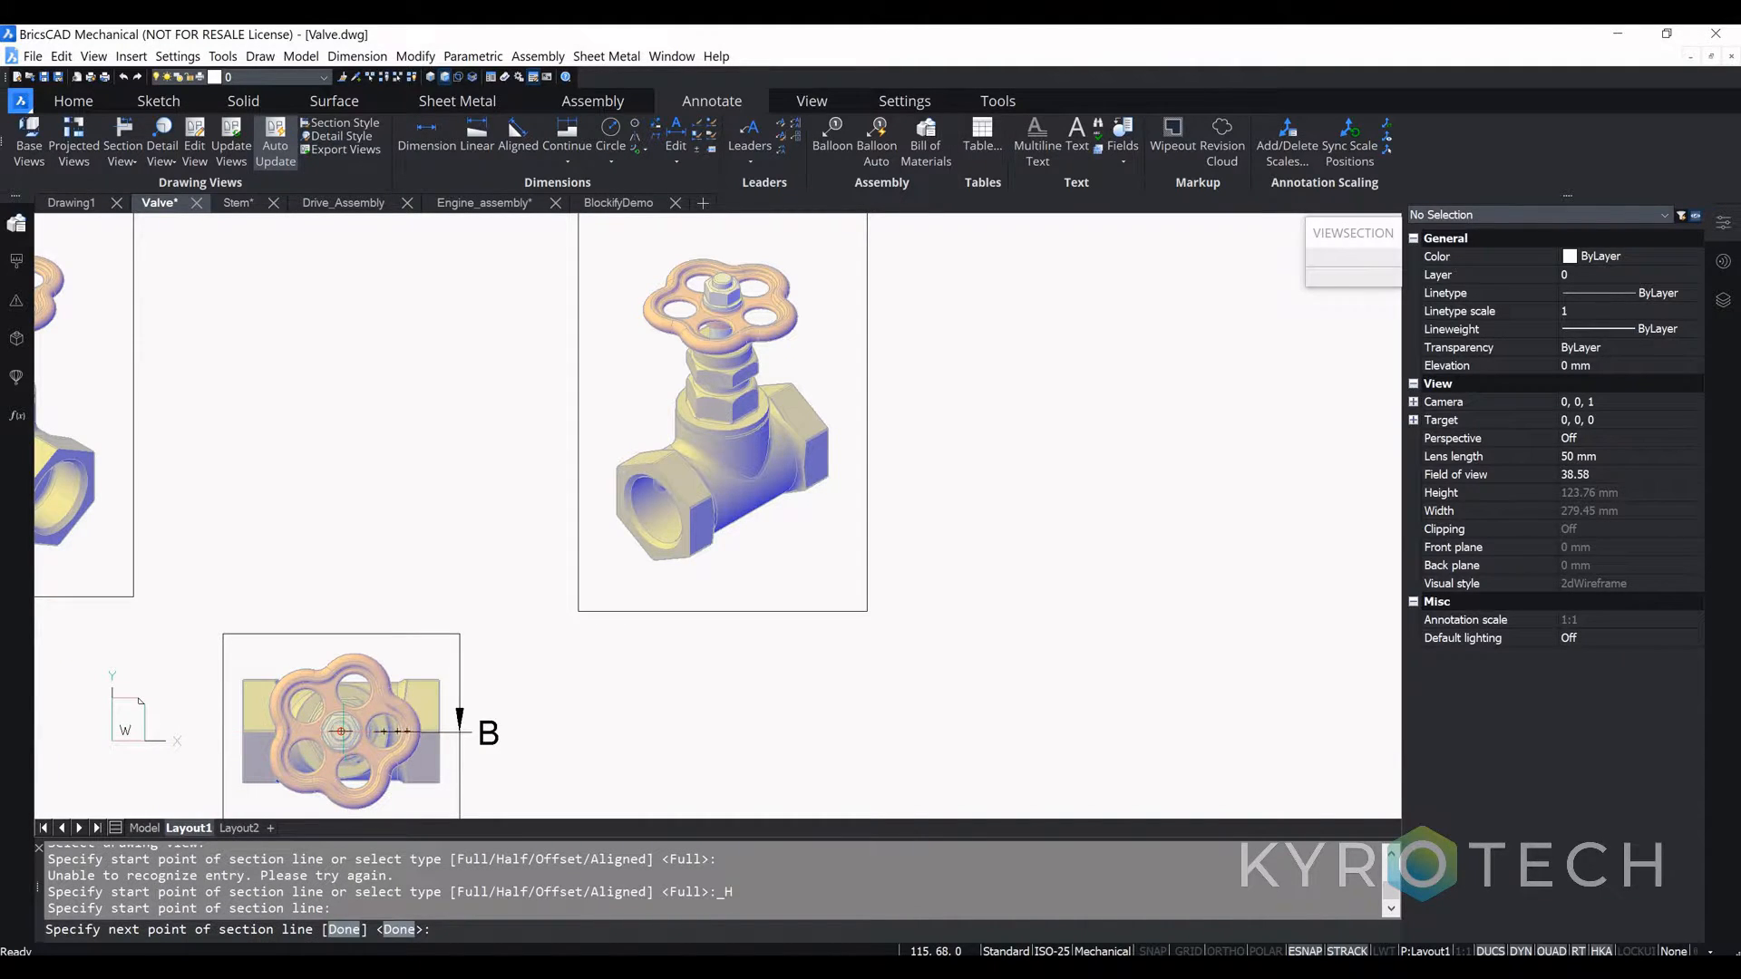
click(342, 731)
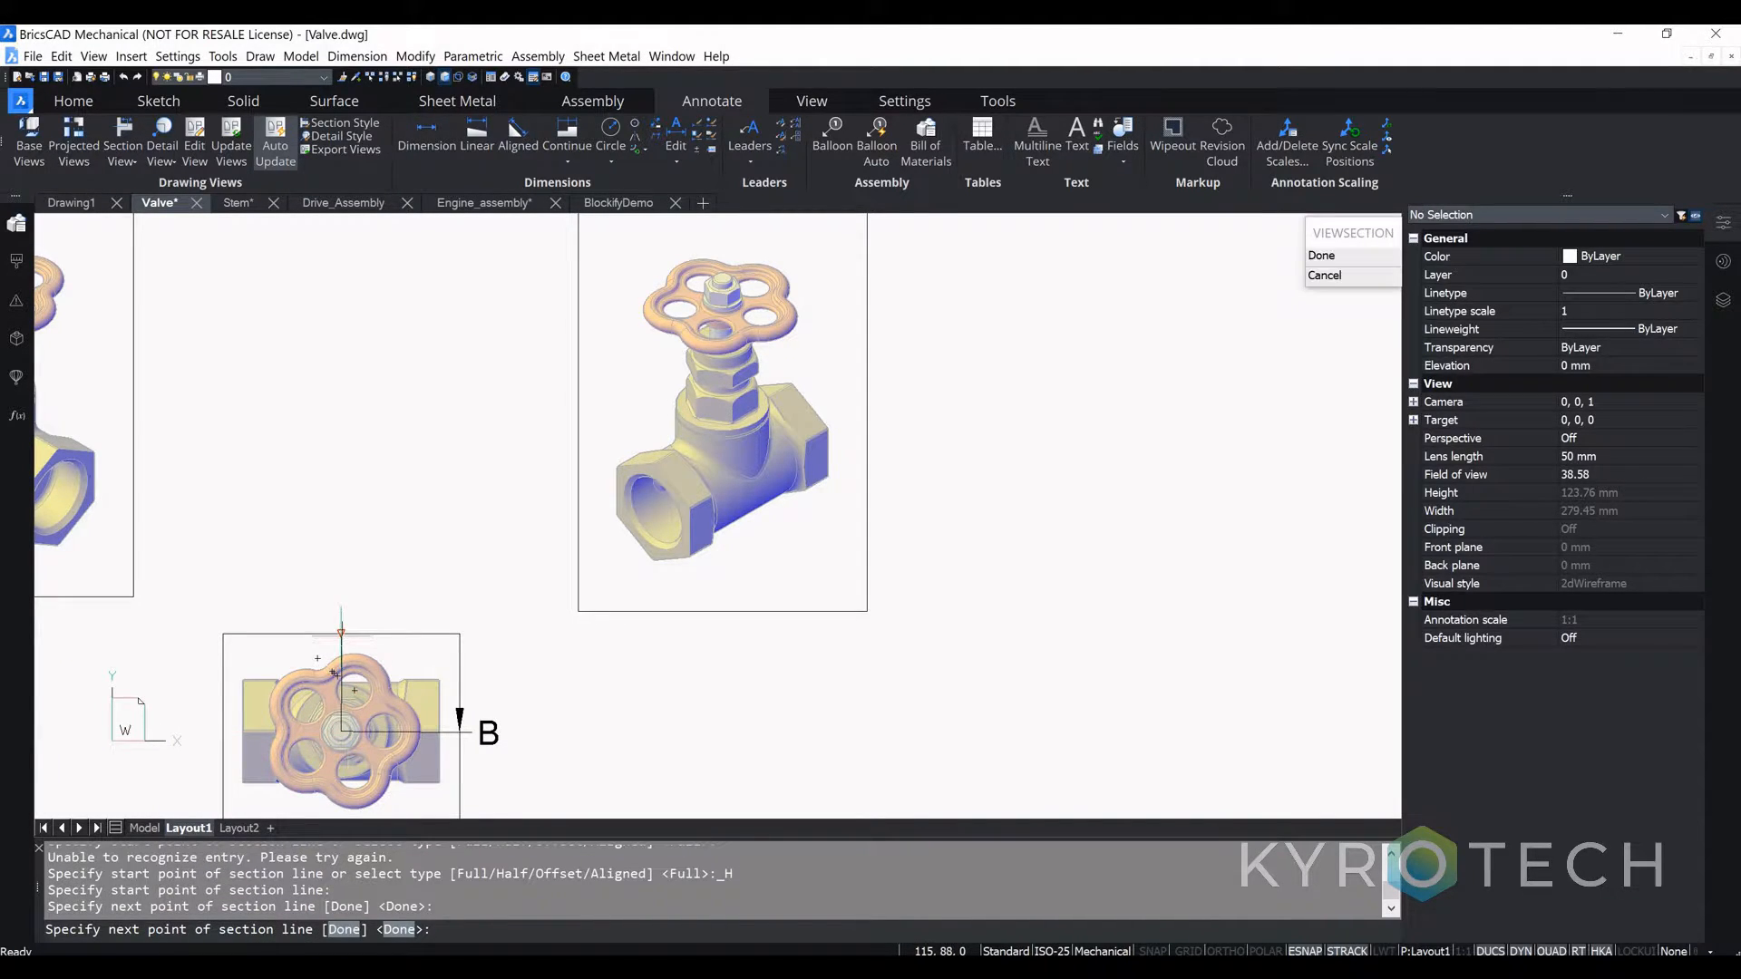
click(342, 634)
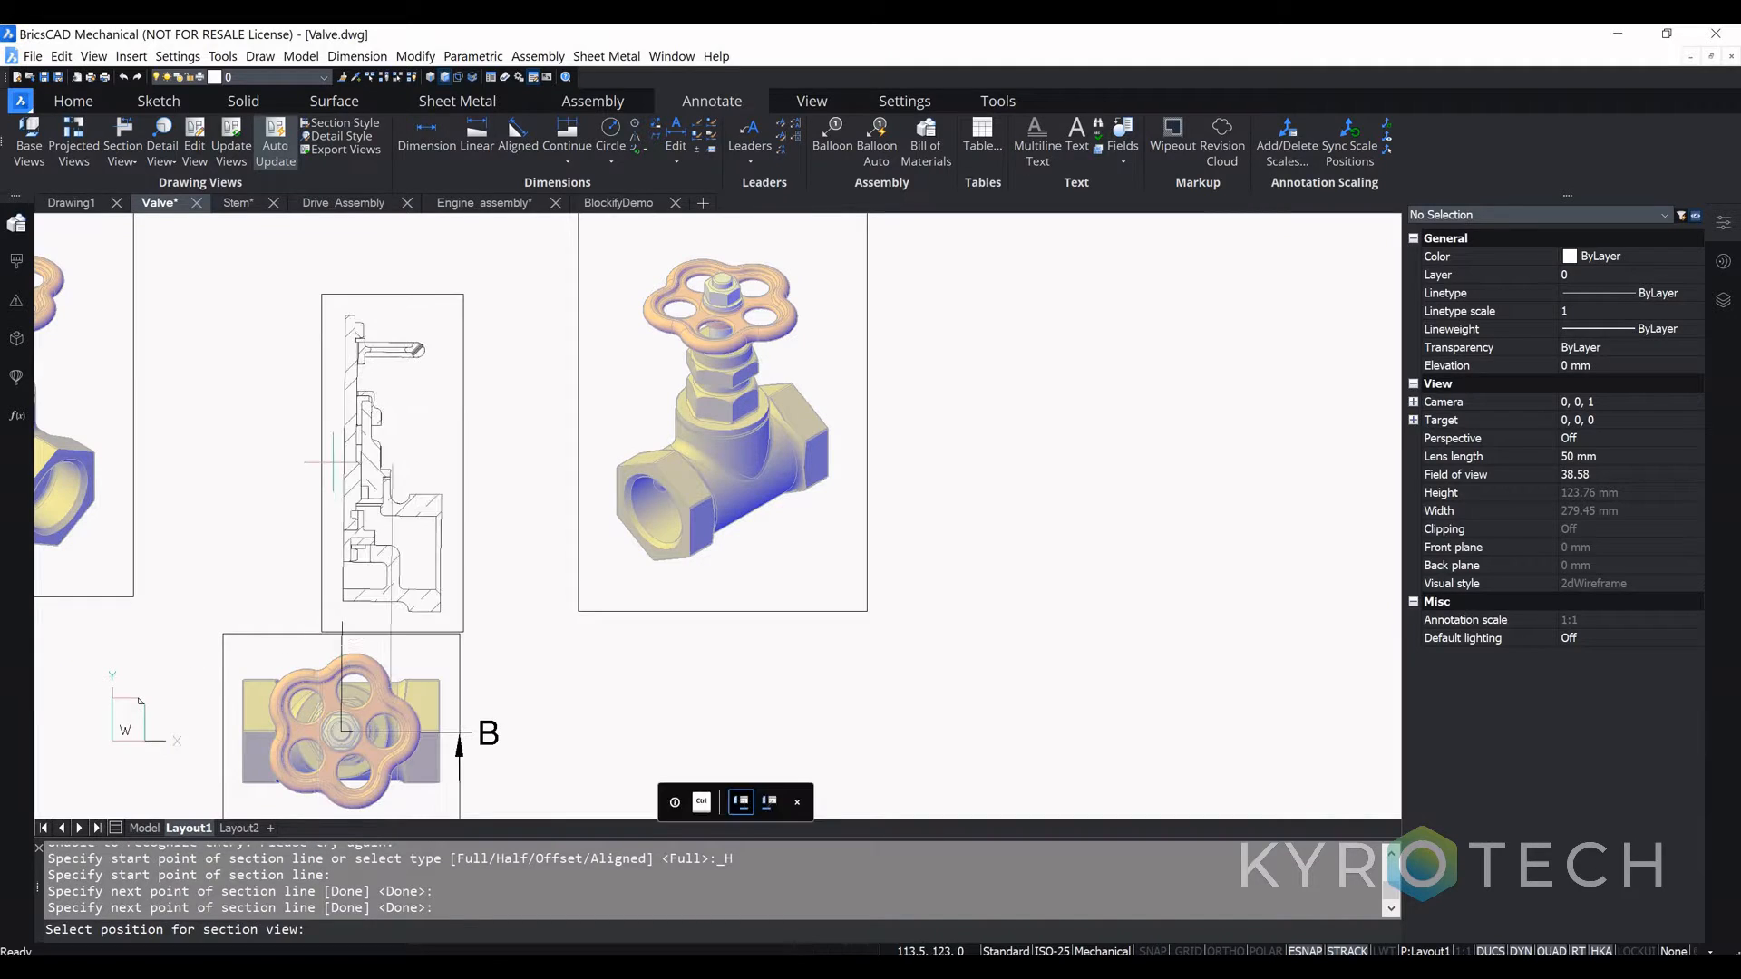
click(292, 383)
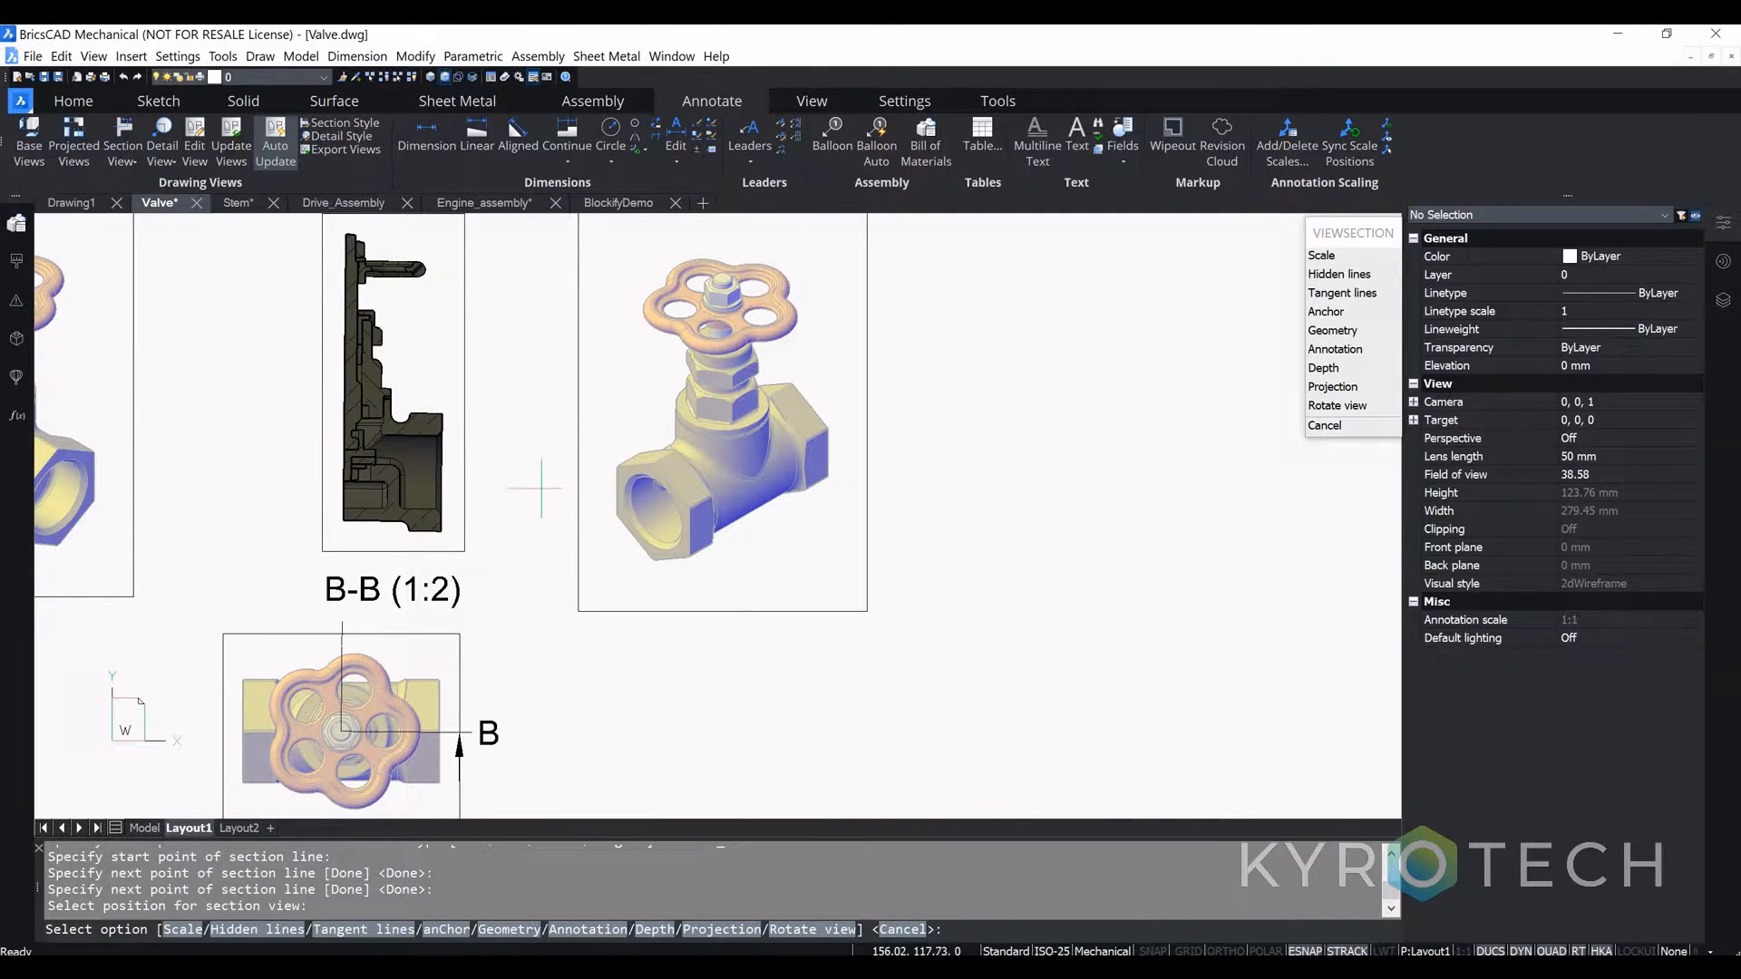
Step: Start a circular detail view on section A-A, centred on the valve seat with its boundary enclosing the surrounding internal chamber
scroll(316, 405, down, 3)
scroll(345, 462, up, 3)
scroll(338, 462, down, 3)
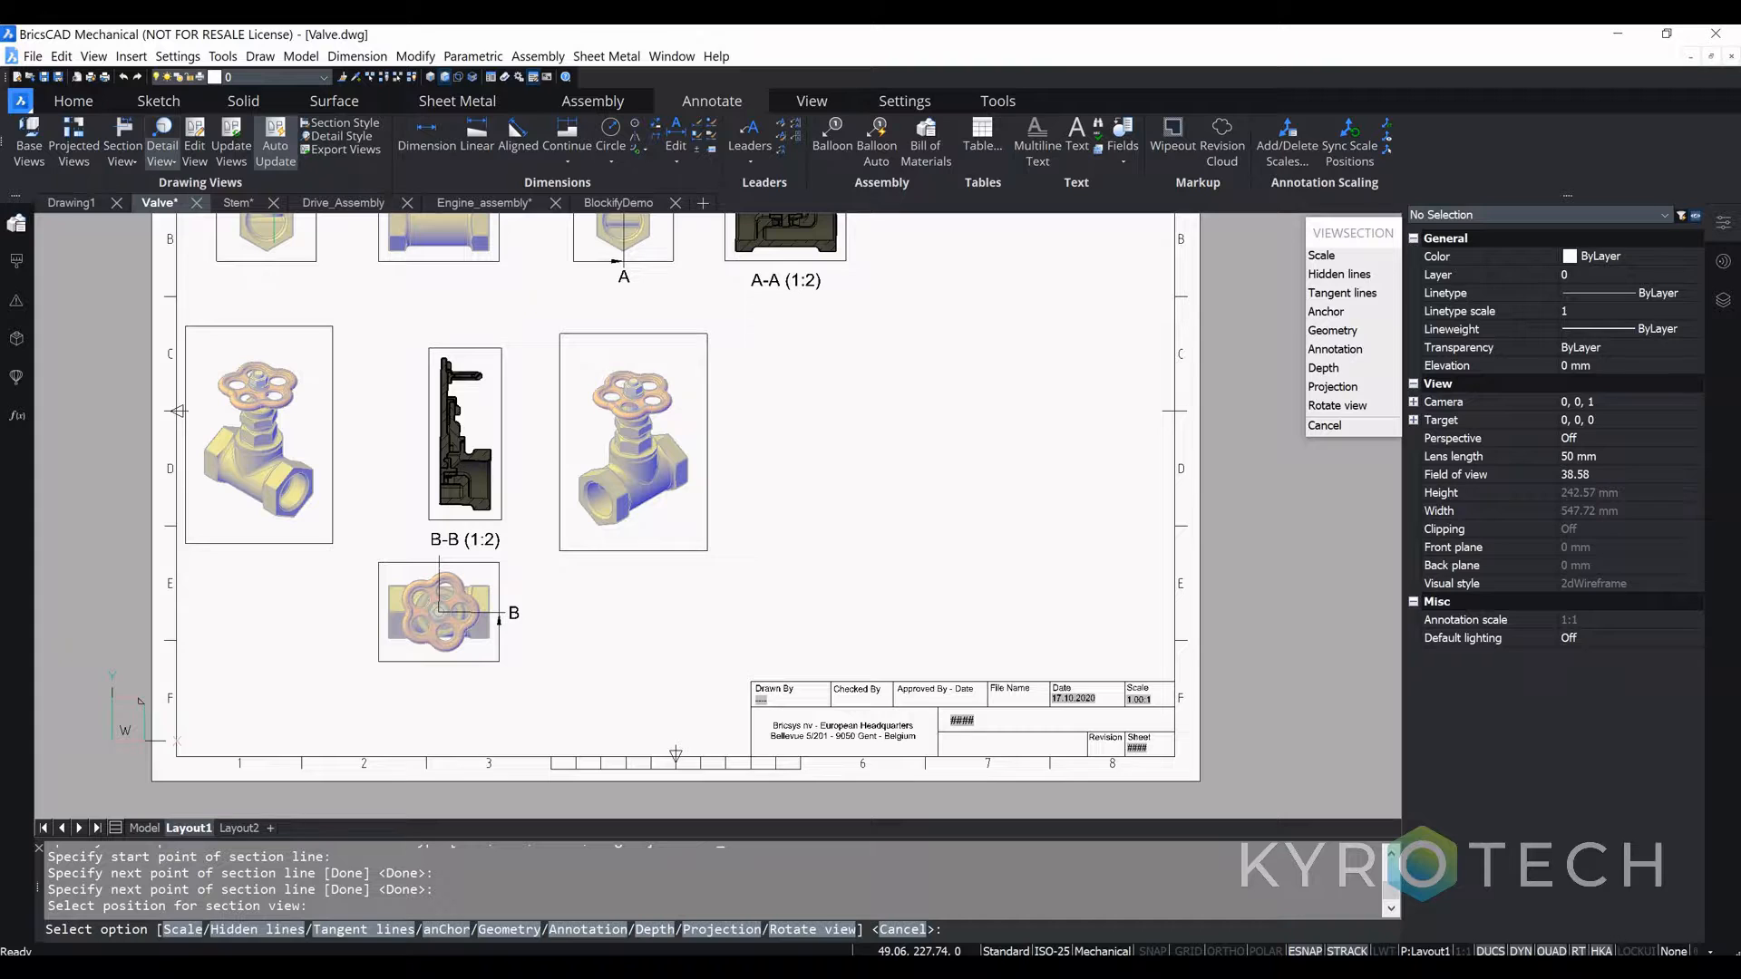
scroll(751, 420, down, 2)
scroll(751, 420, up, 5)
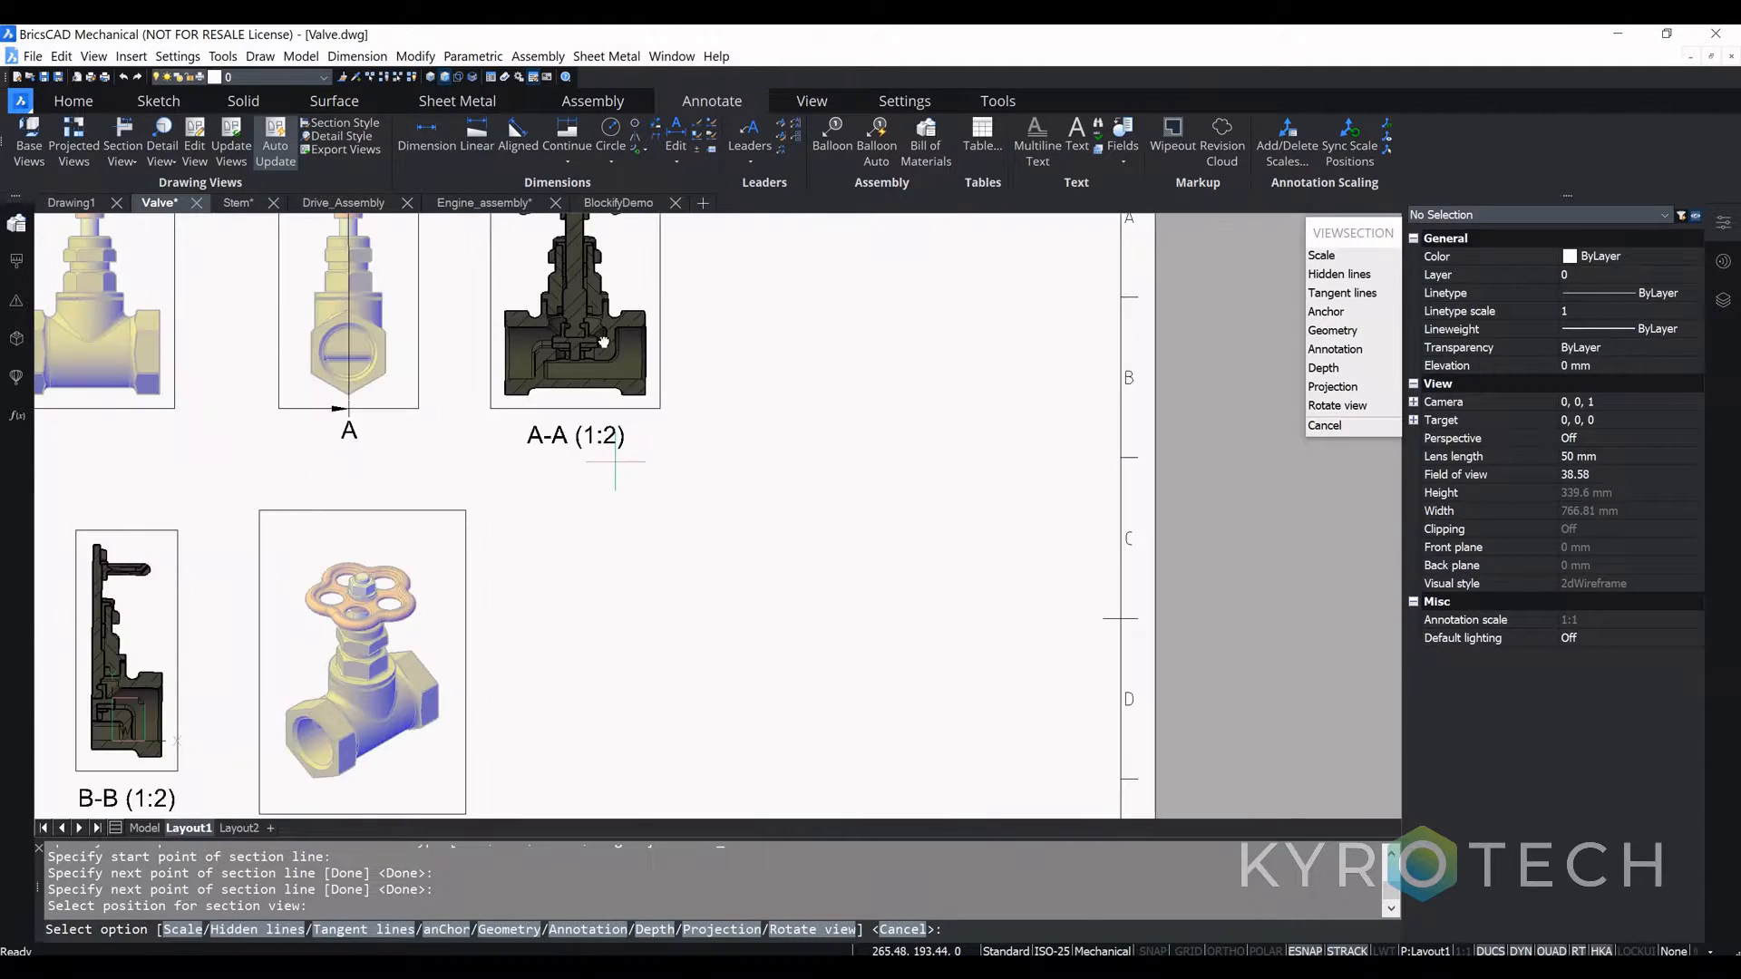
scroll(490, 438, up, 1)
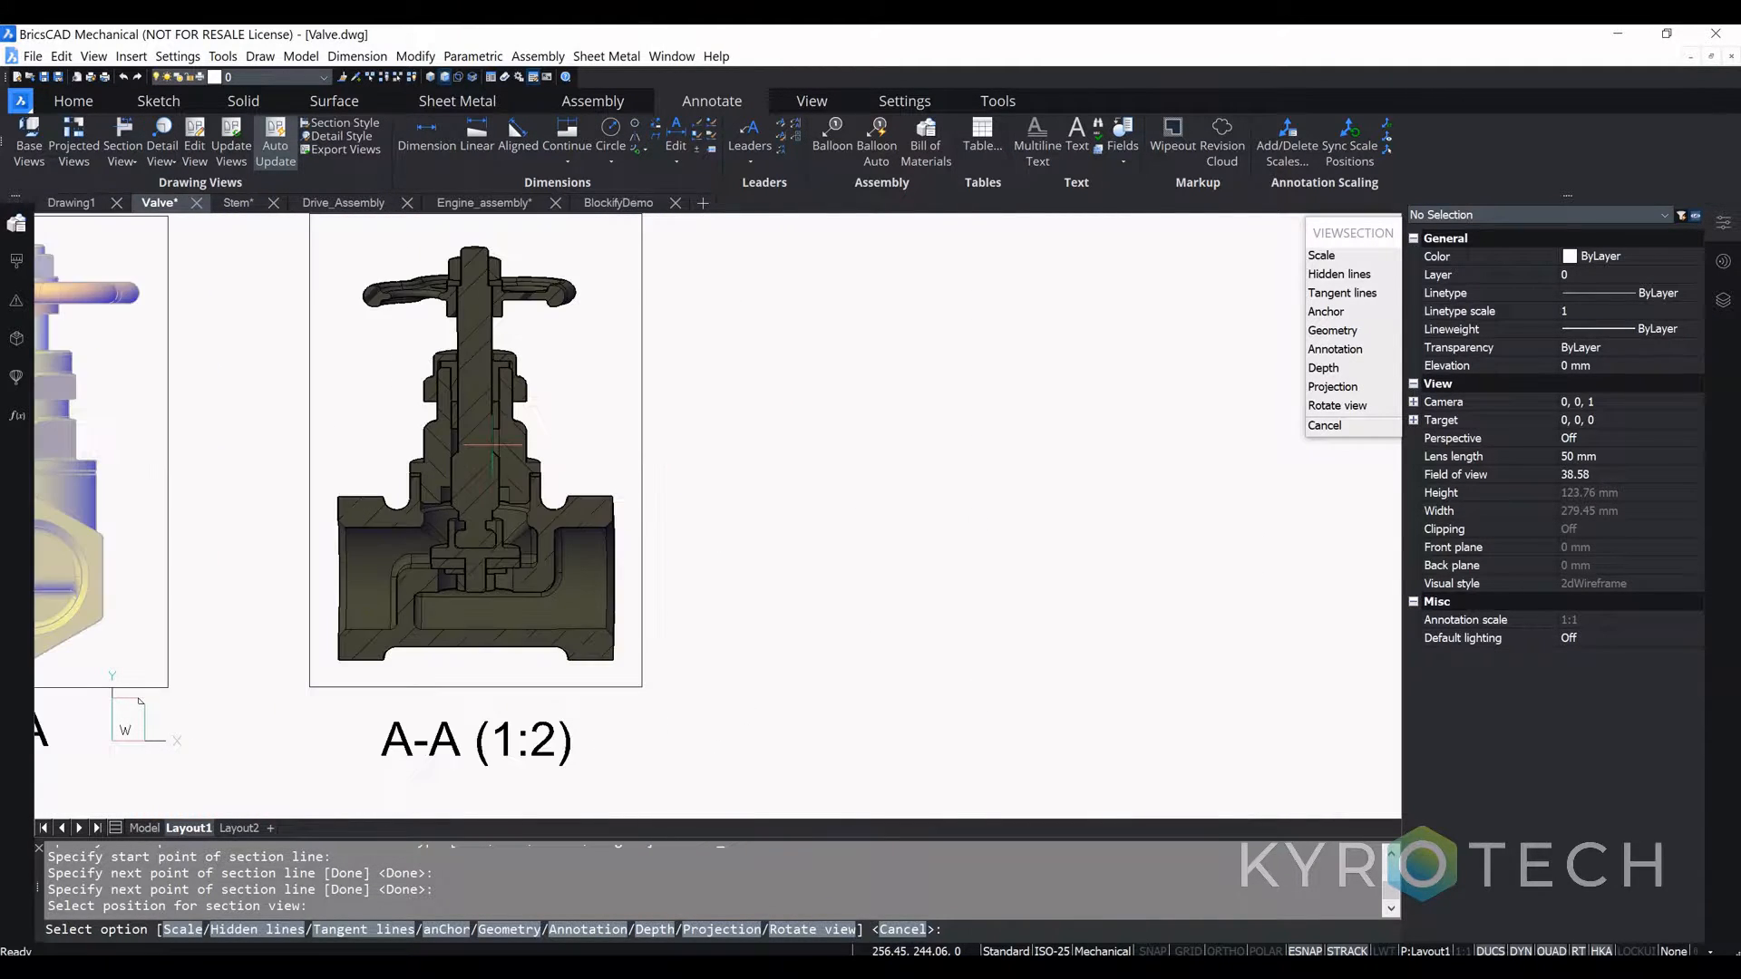
click(168, 163)
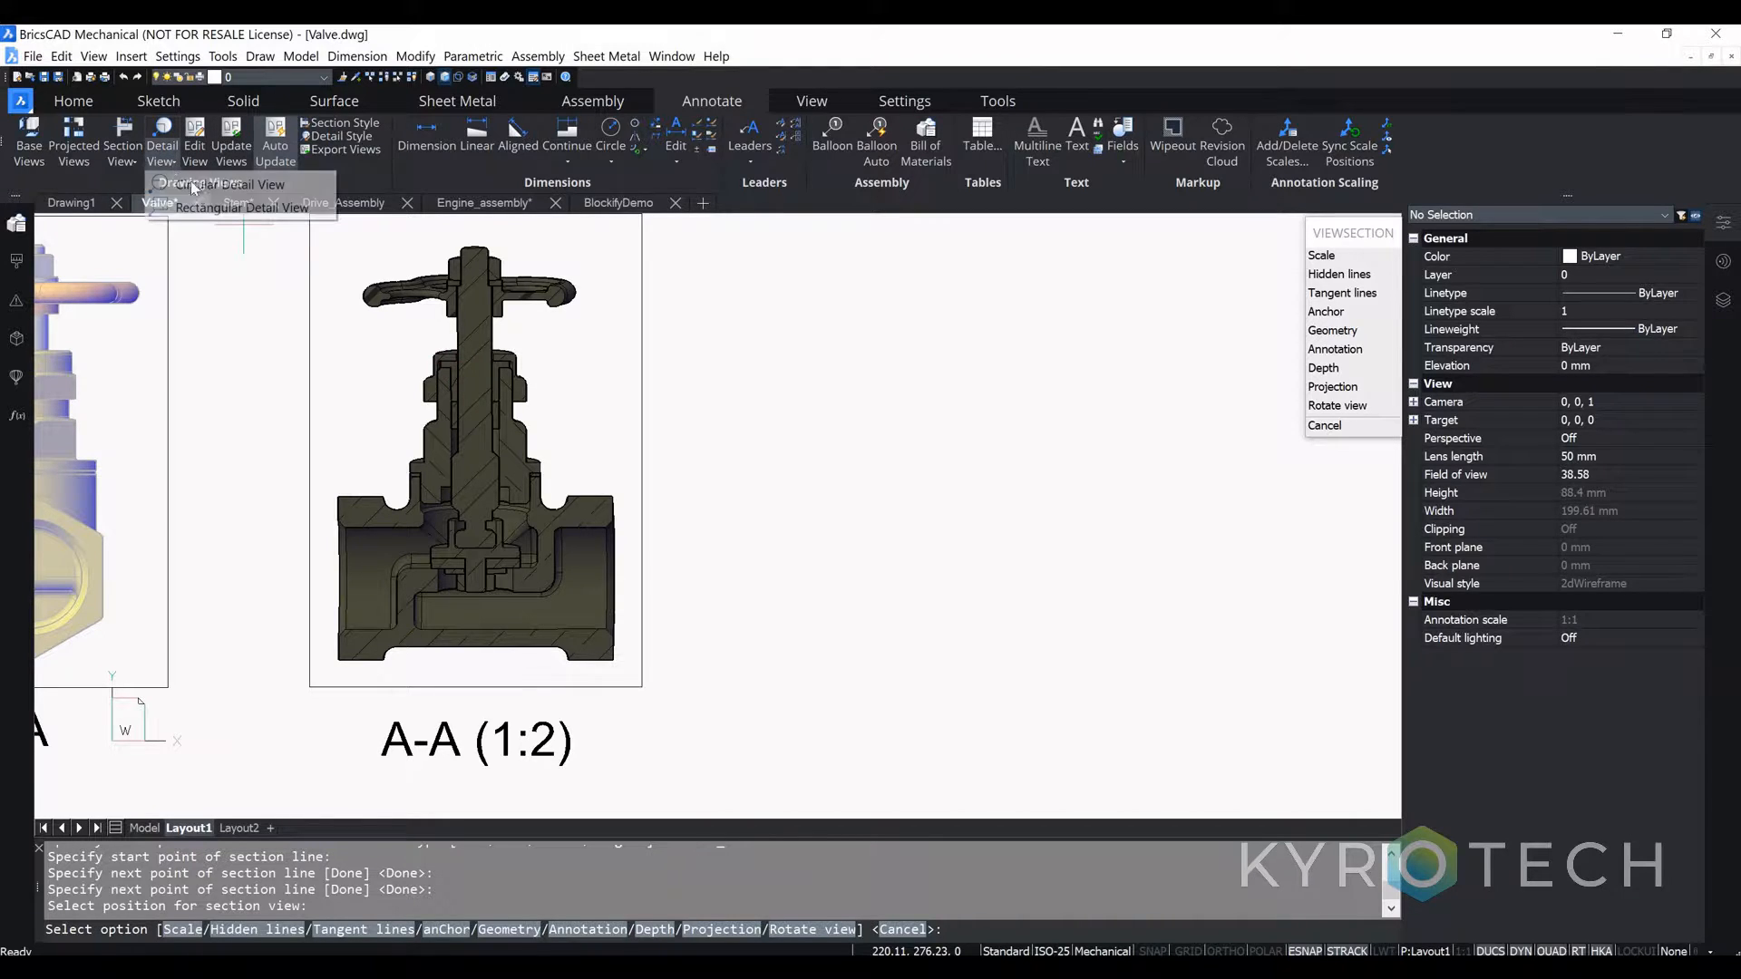
click(218, 184)
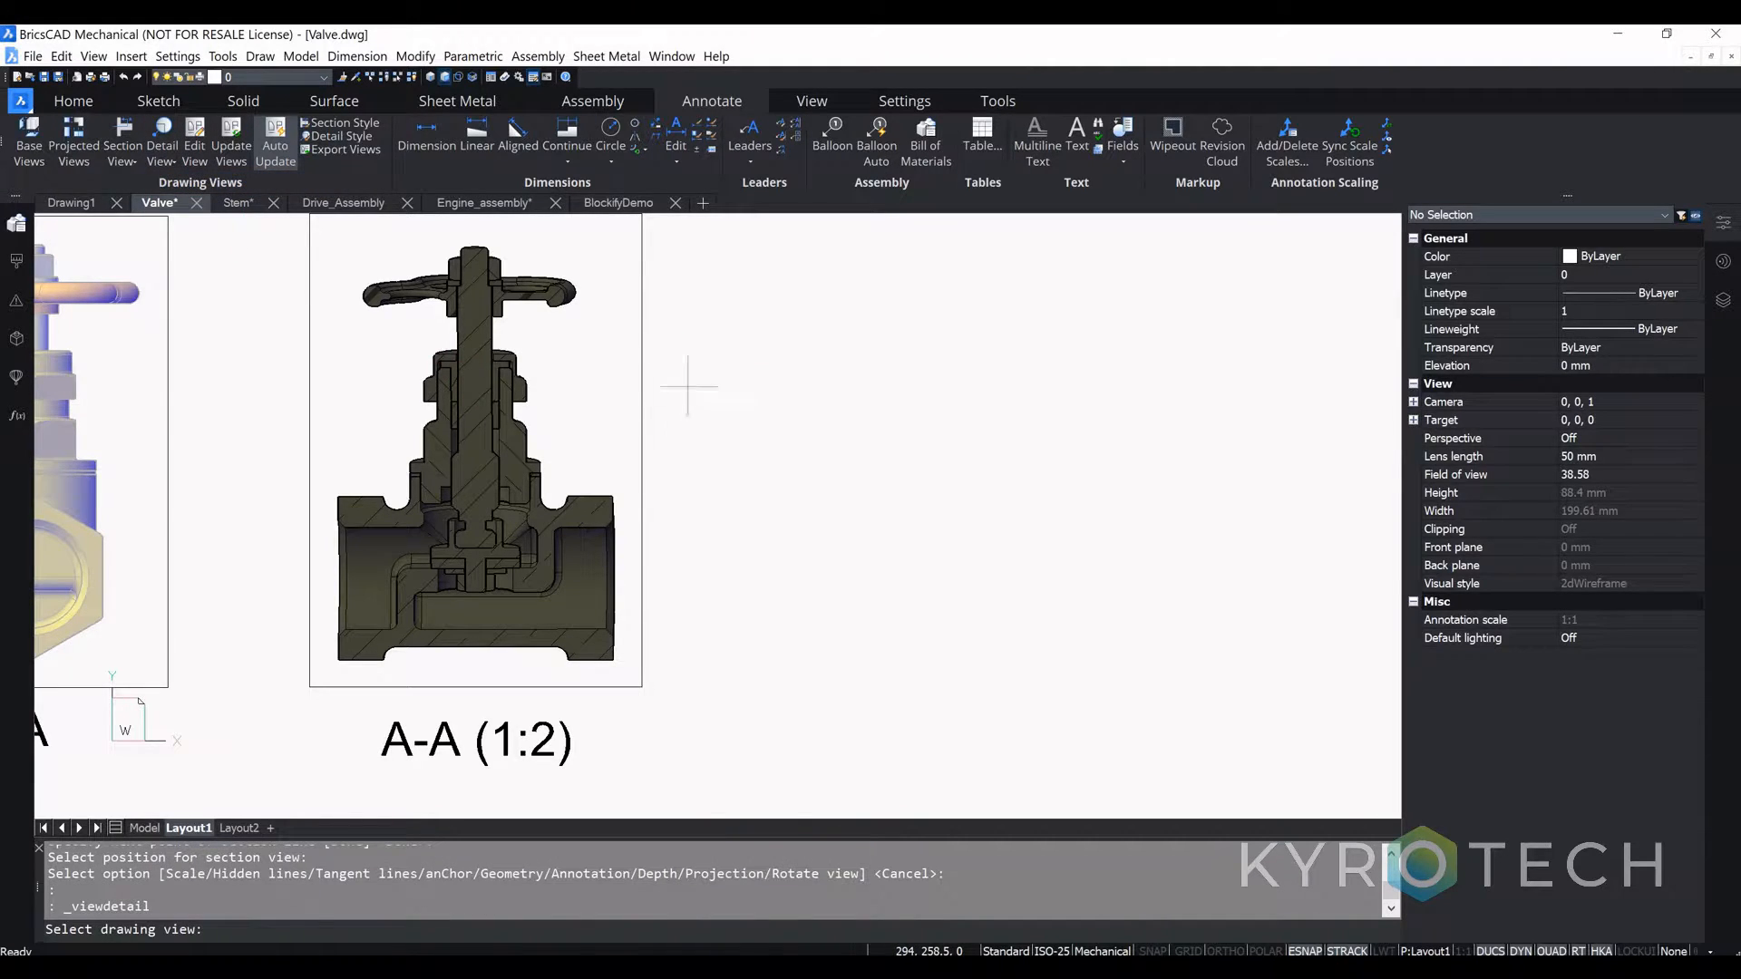
click(475, 564)
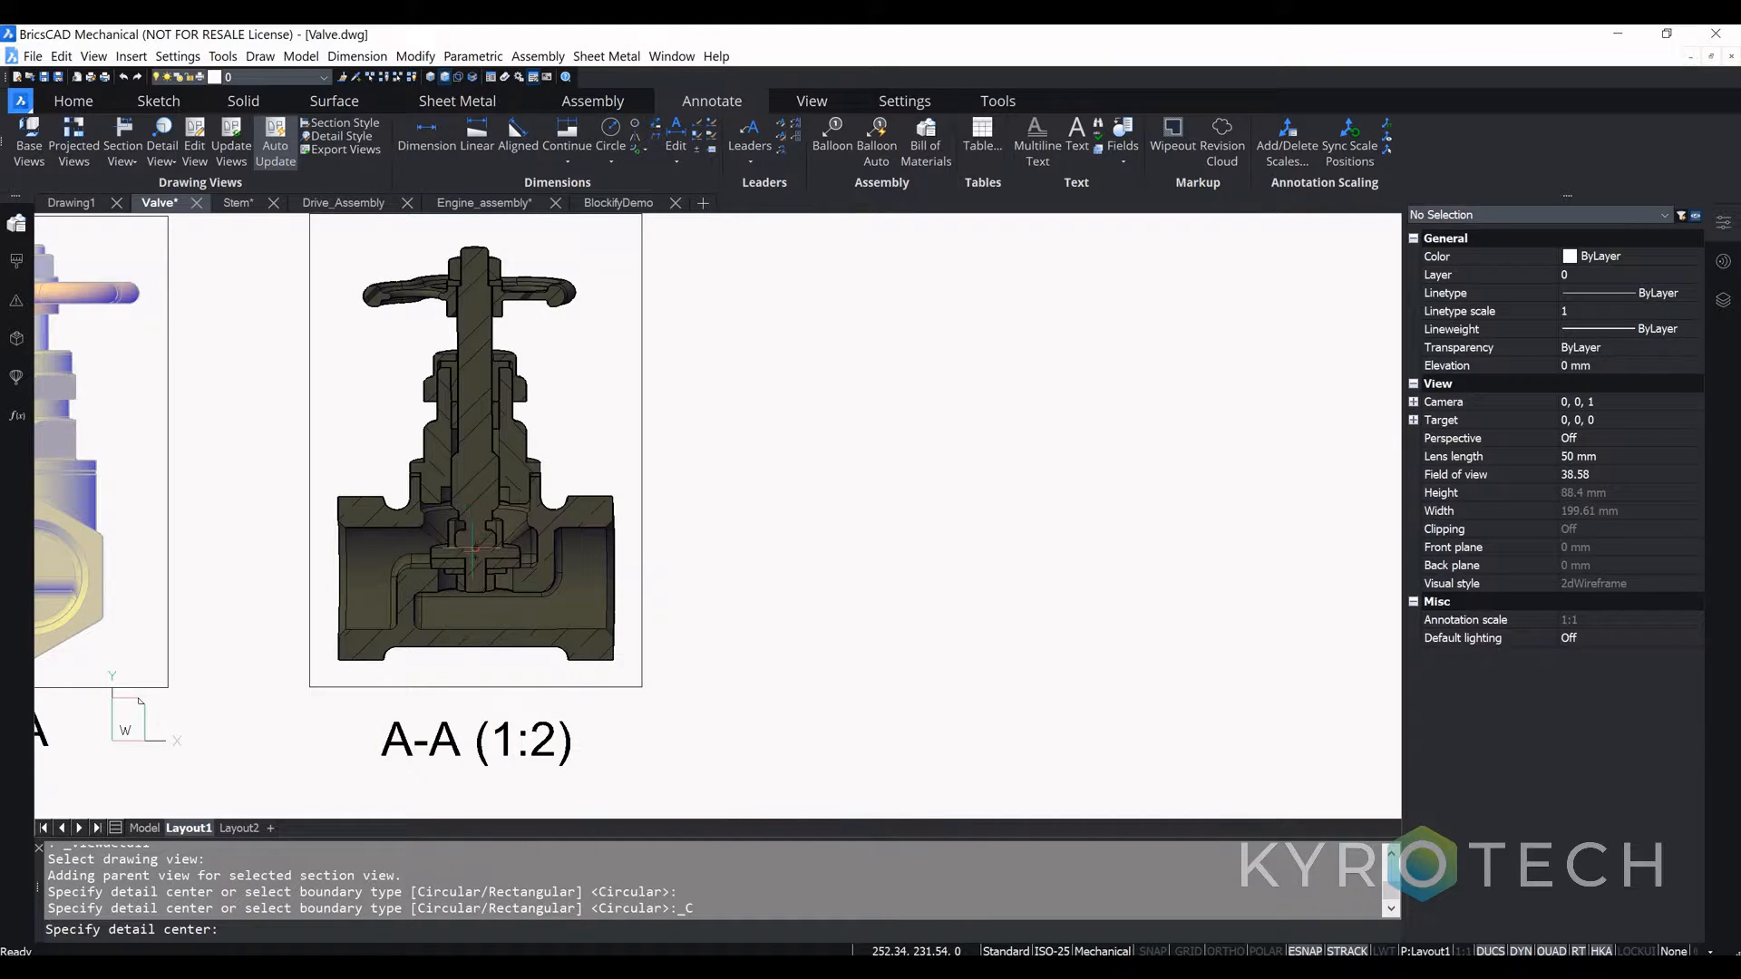
click(476, 569)
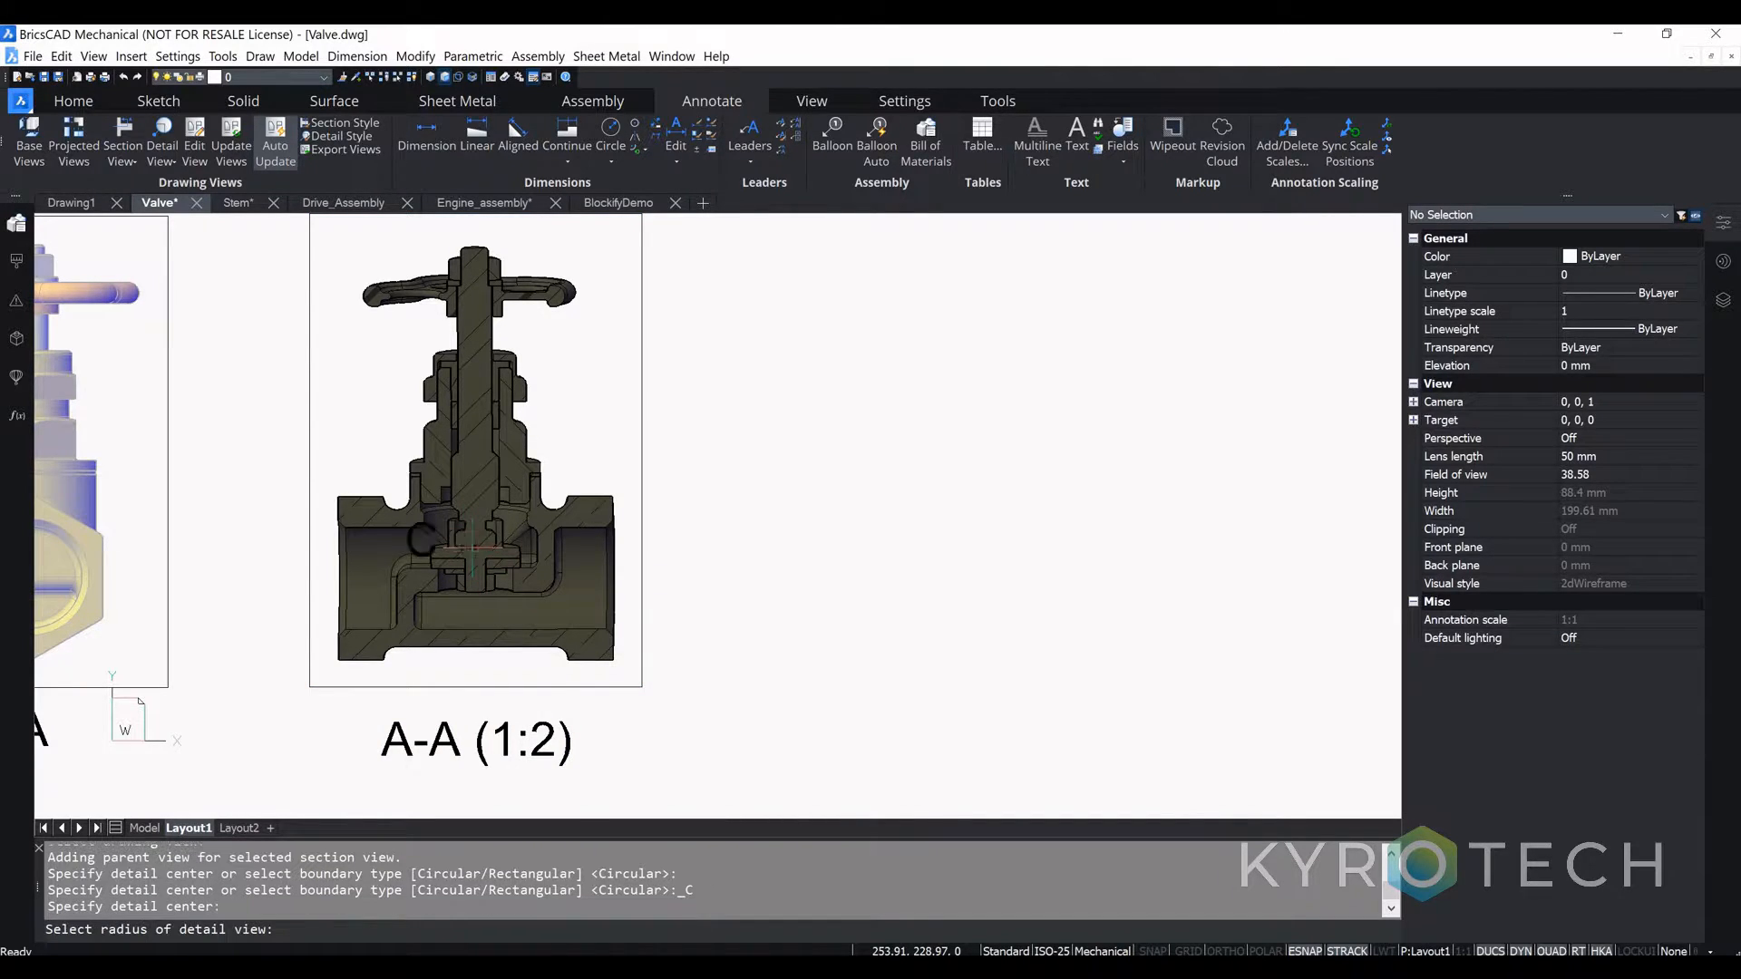
click(552, 622)
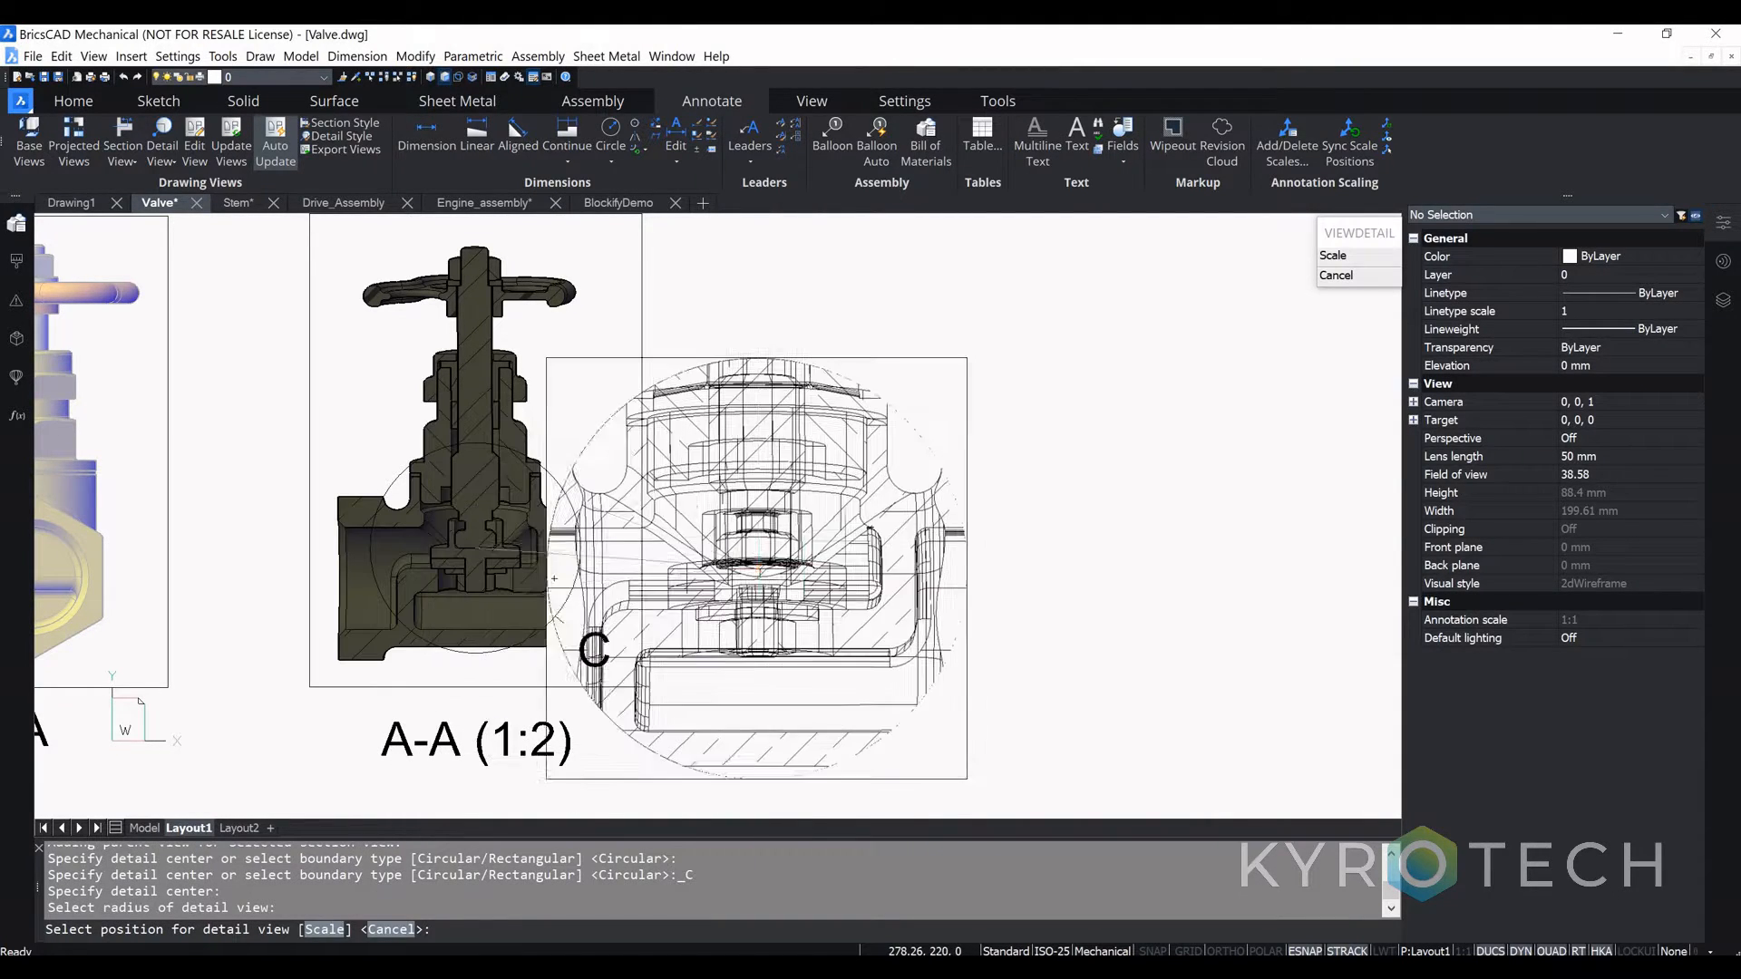
Step: Open and cancel the detail view's scale options, and place the detail to the right of section A-A
scroll(970, 530, down, 2)
scroll(968, 530, down, 2)
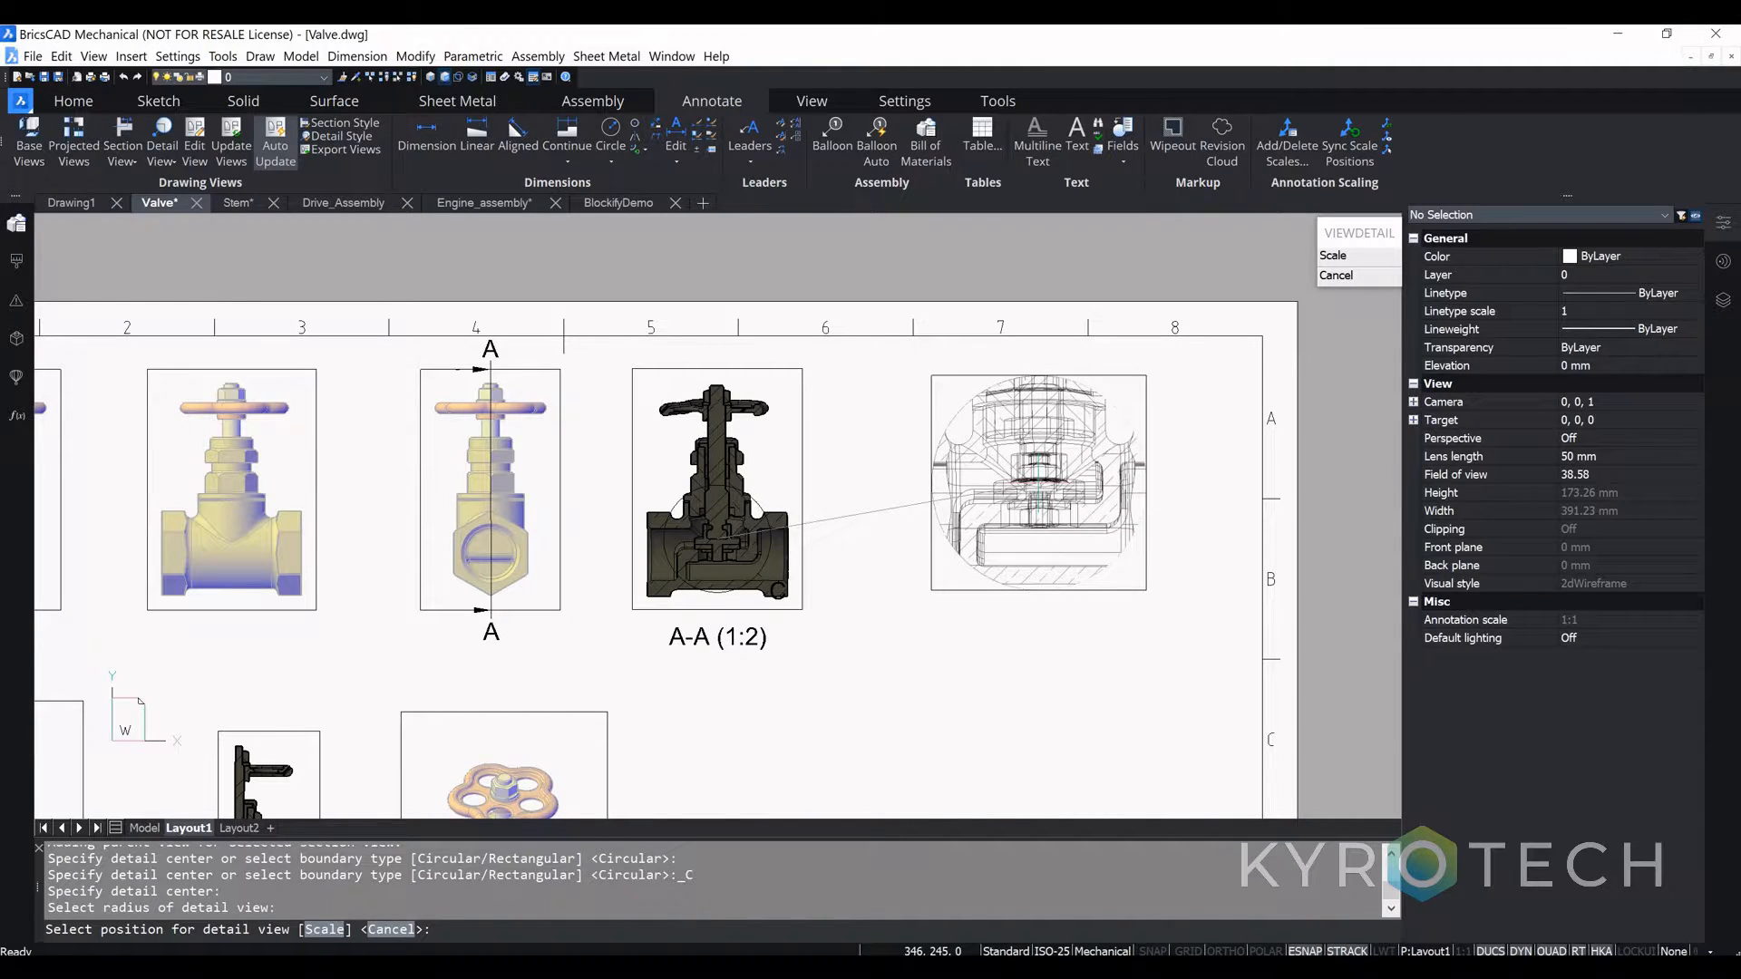
click(1333, 257)
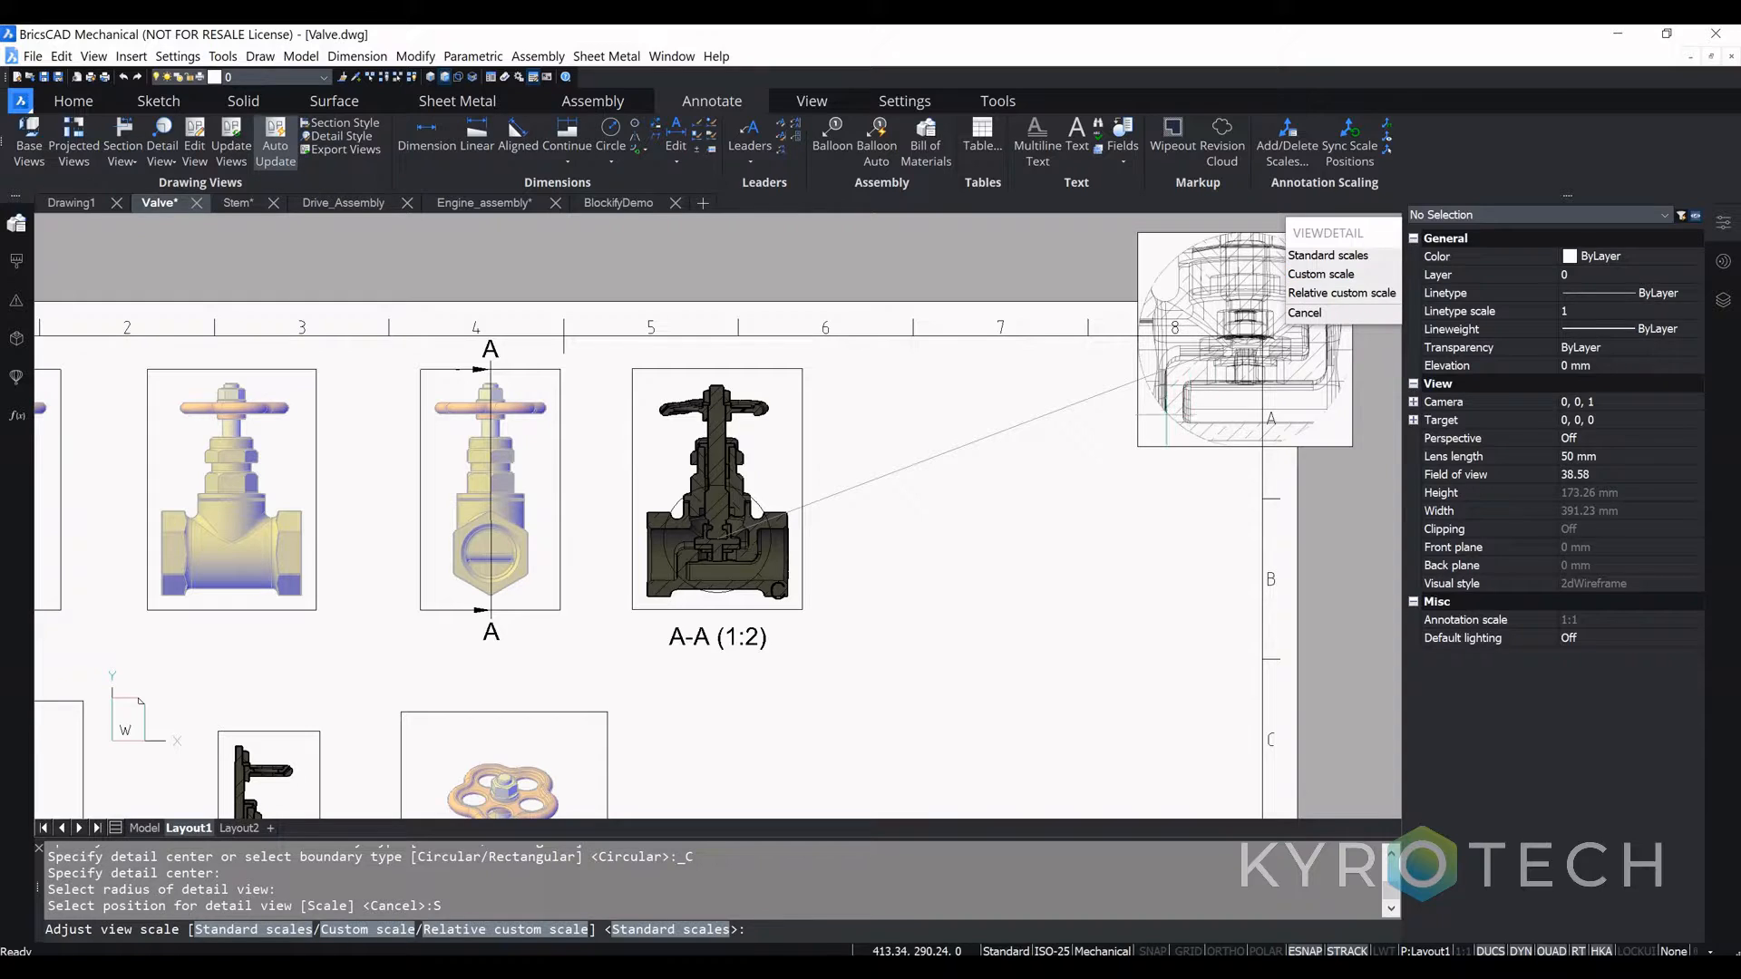
click(1305, 313)
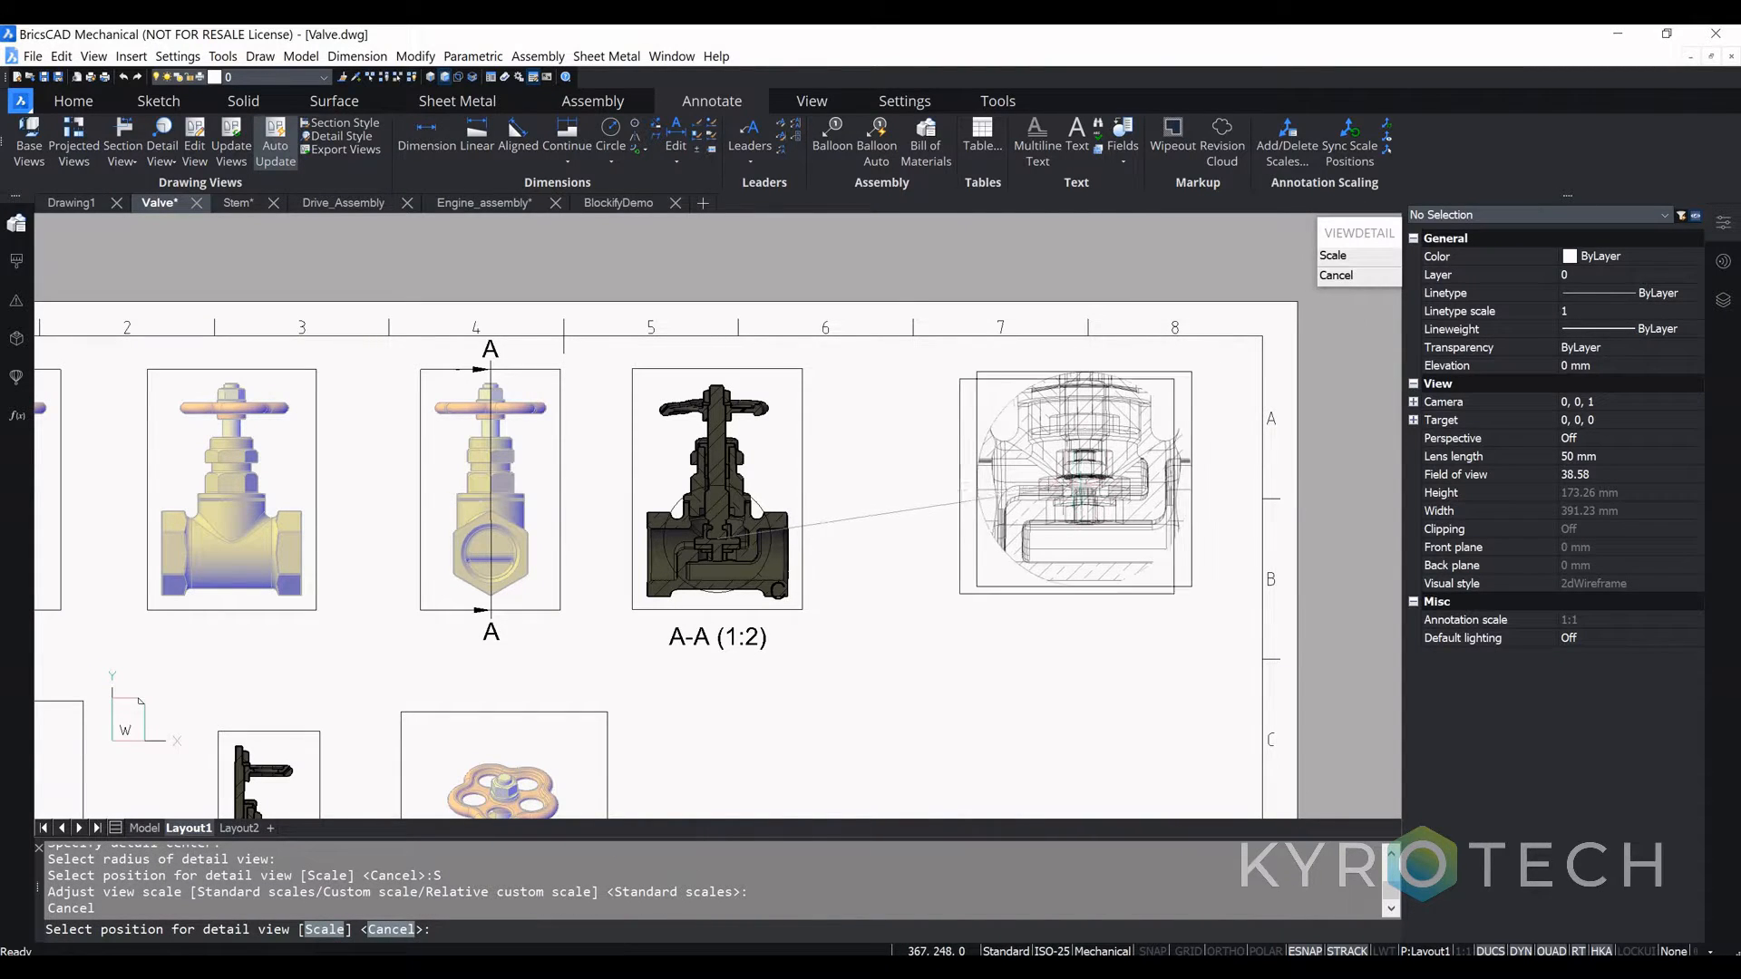
click(1053, 501)
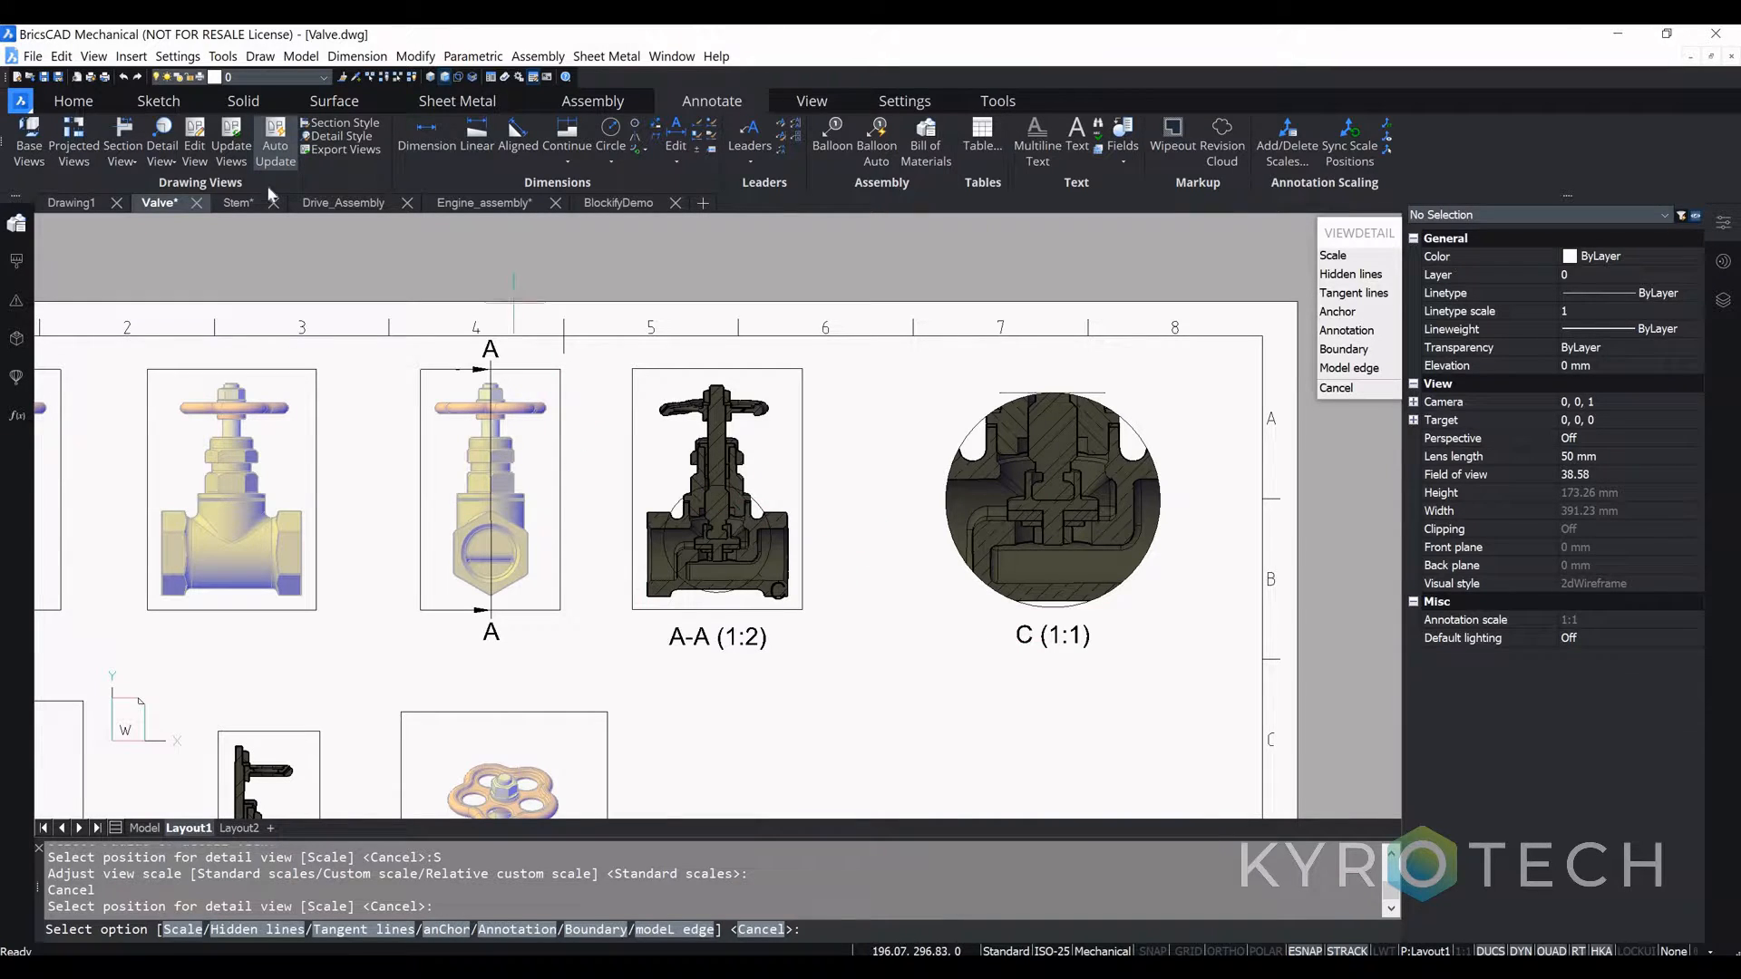
Step: Create a rectangular detail view of section A-A around the handwheel and upper stem, and place it below detail C
click(162, 161)
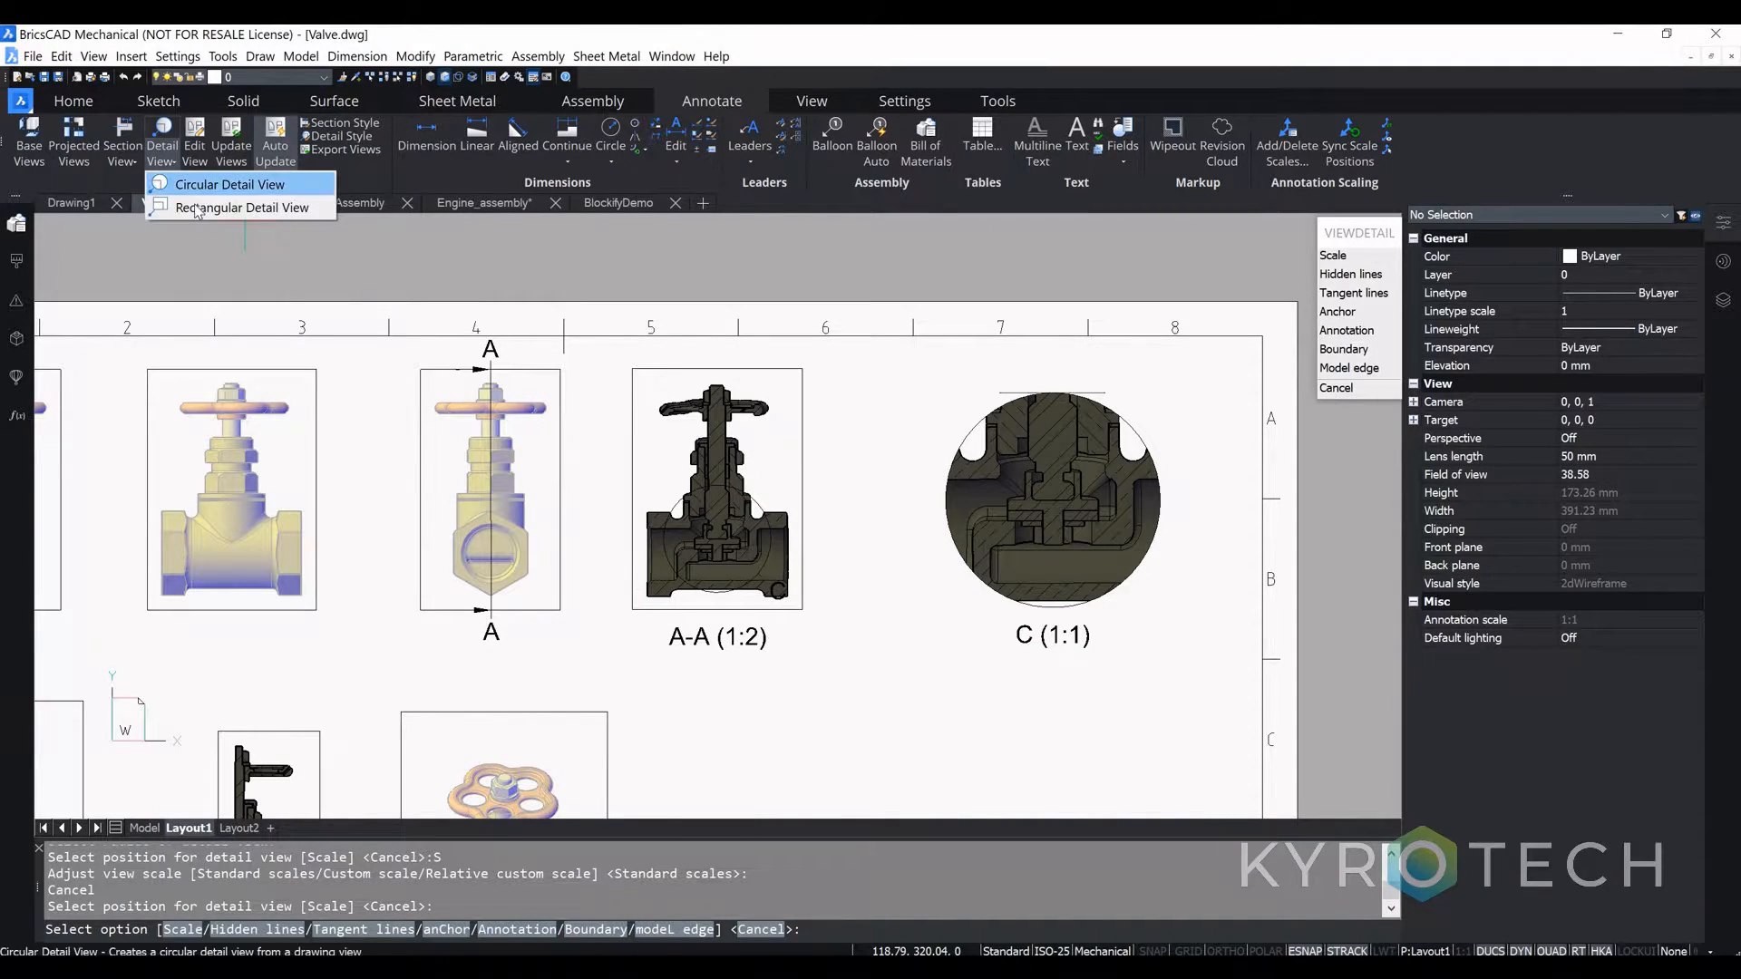
click(210, 209)
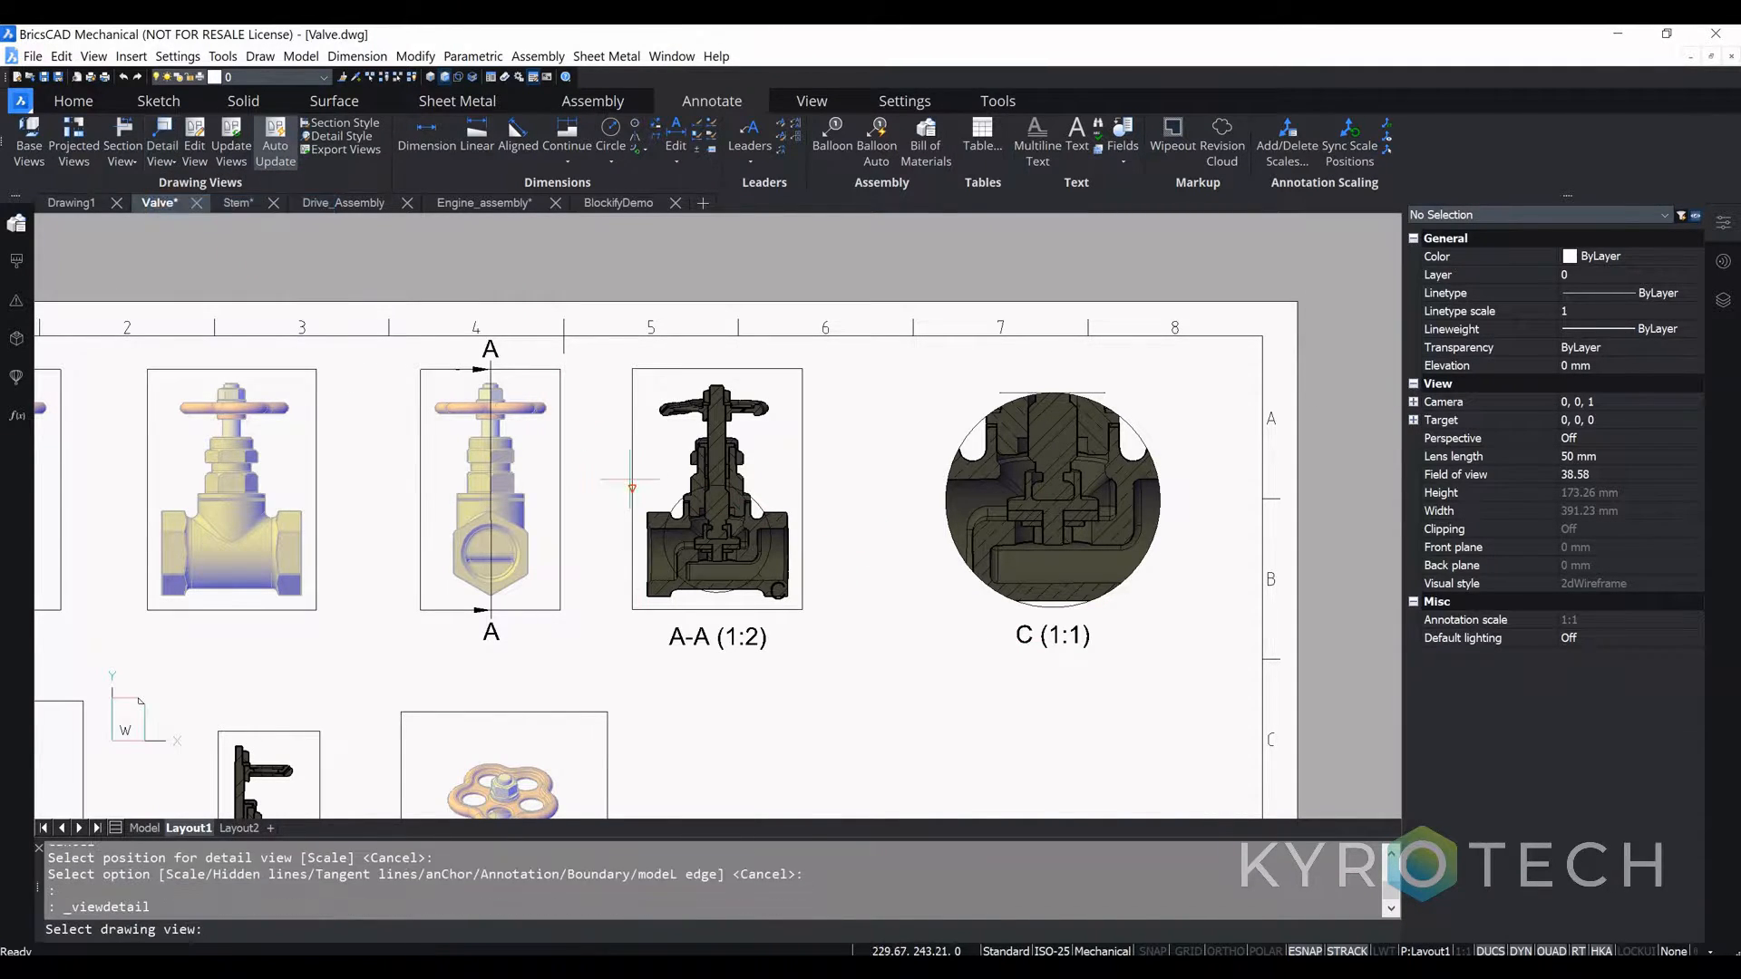
click(717, 431)
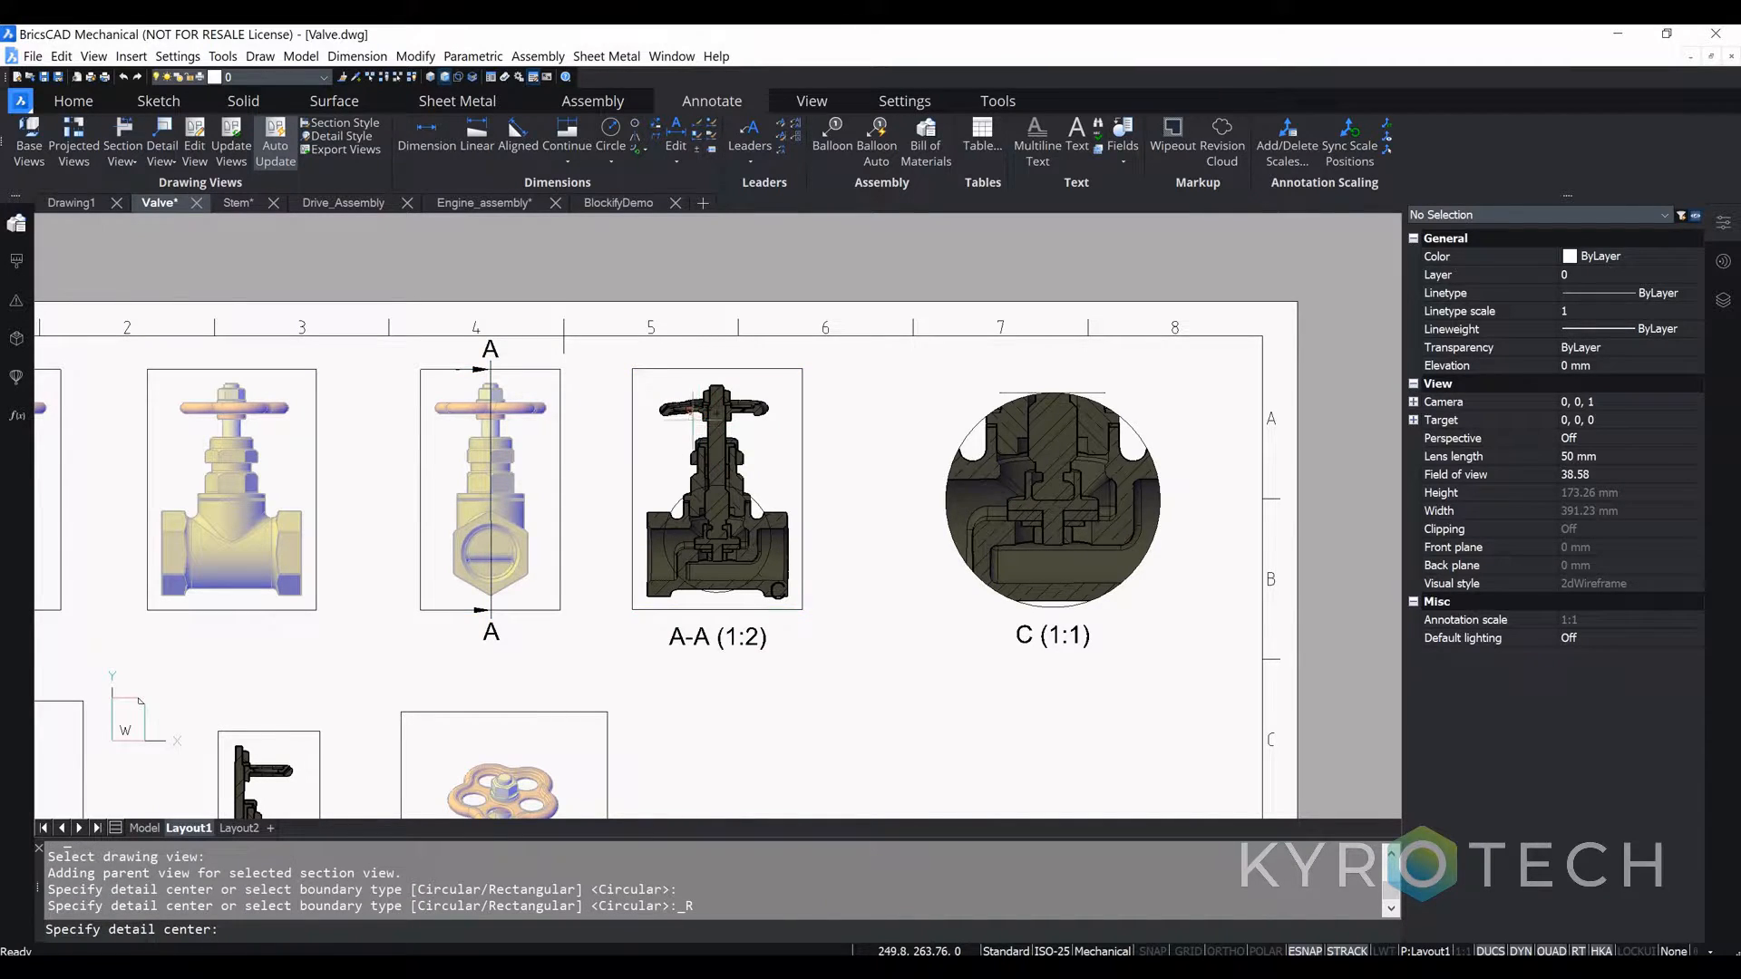
click(717, 415)
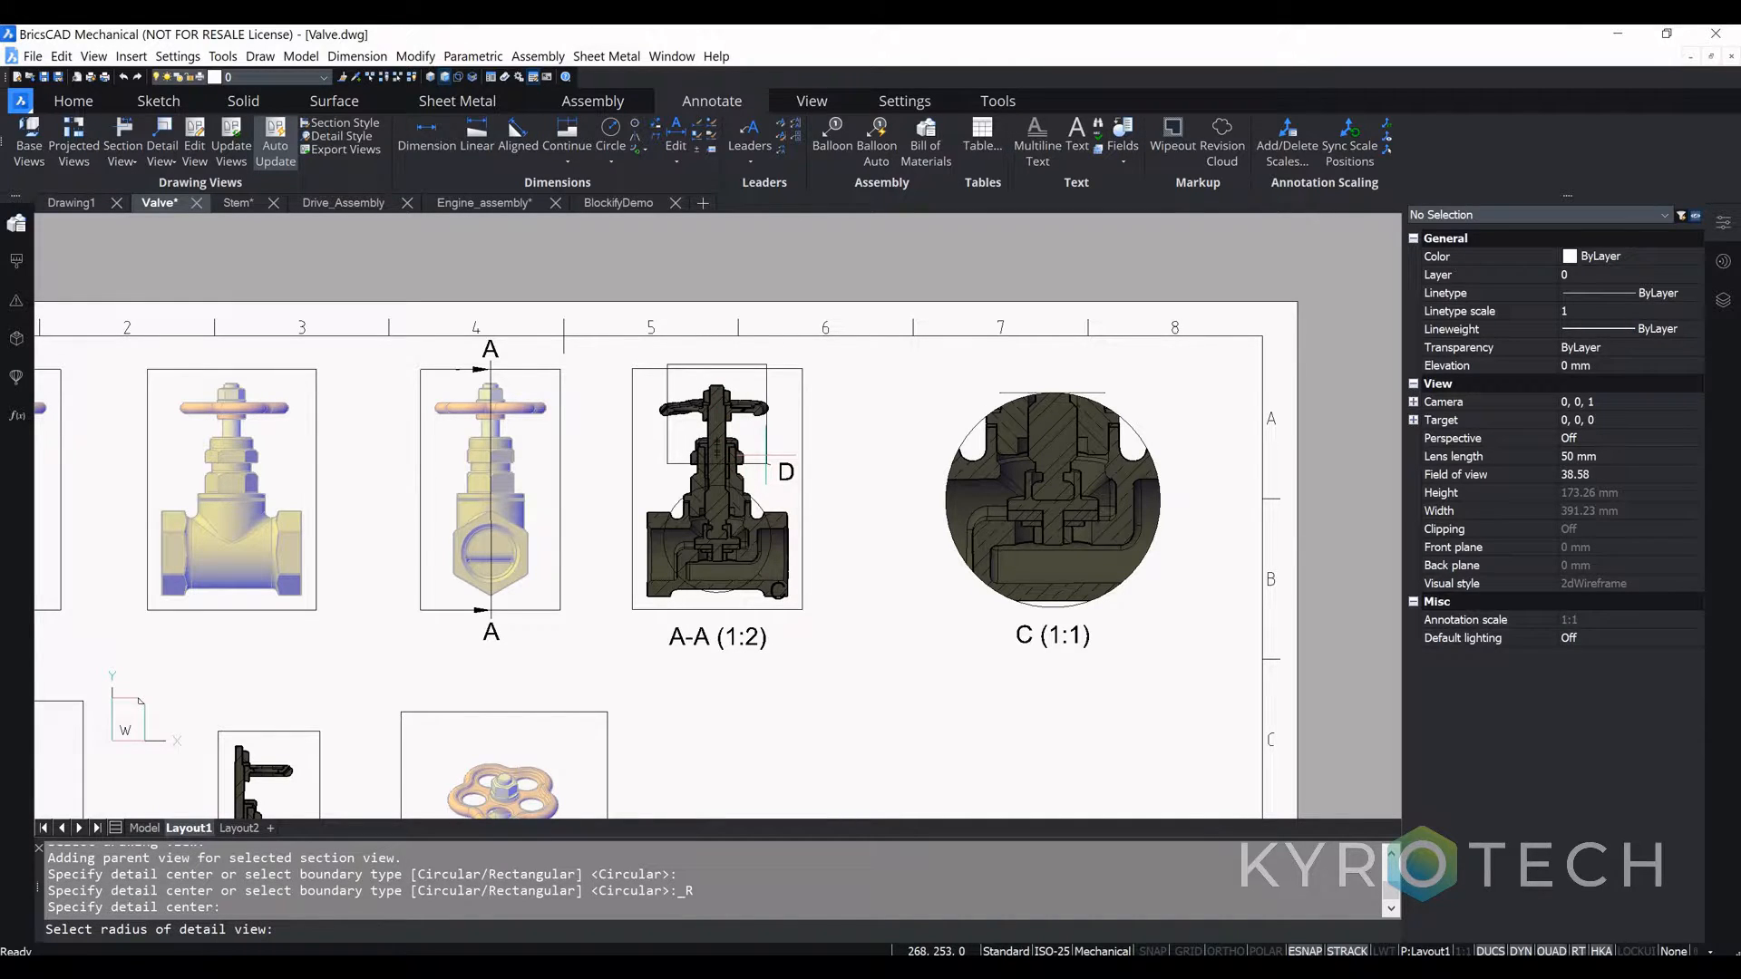
click(774, 463)
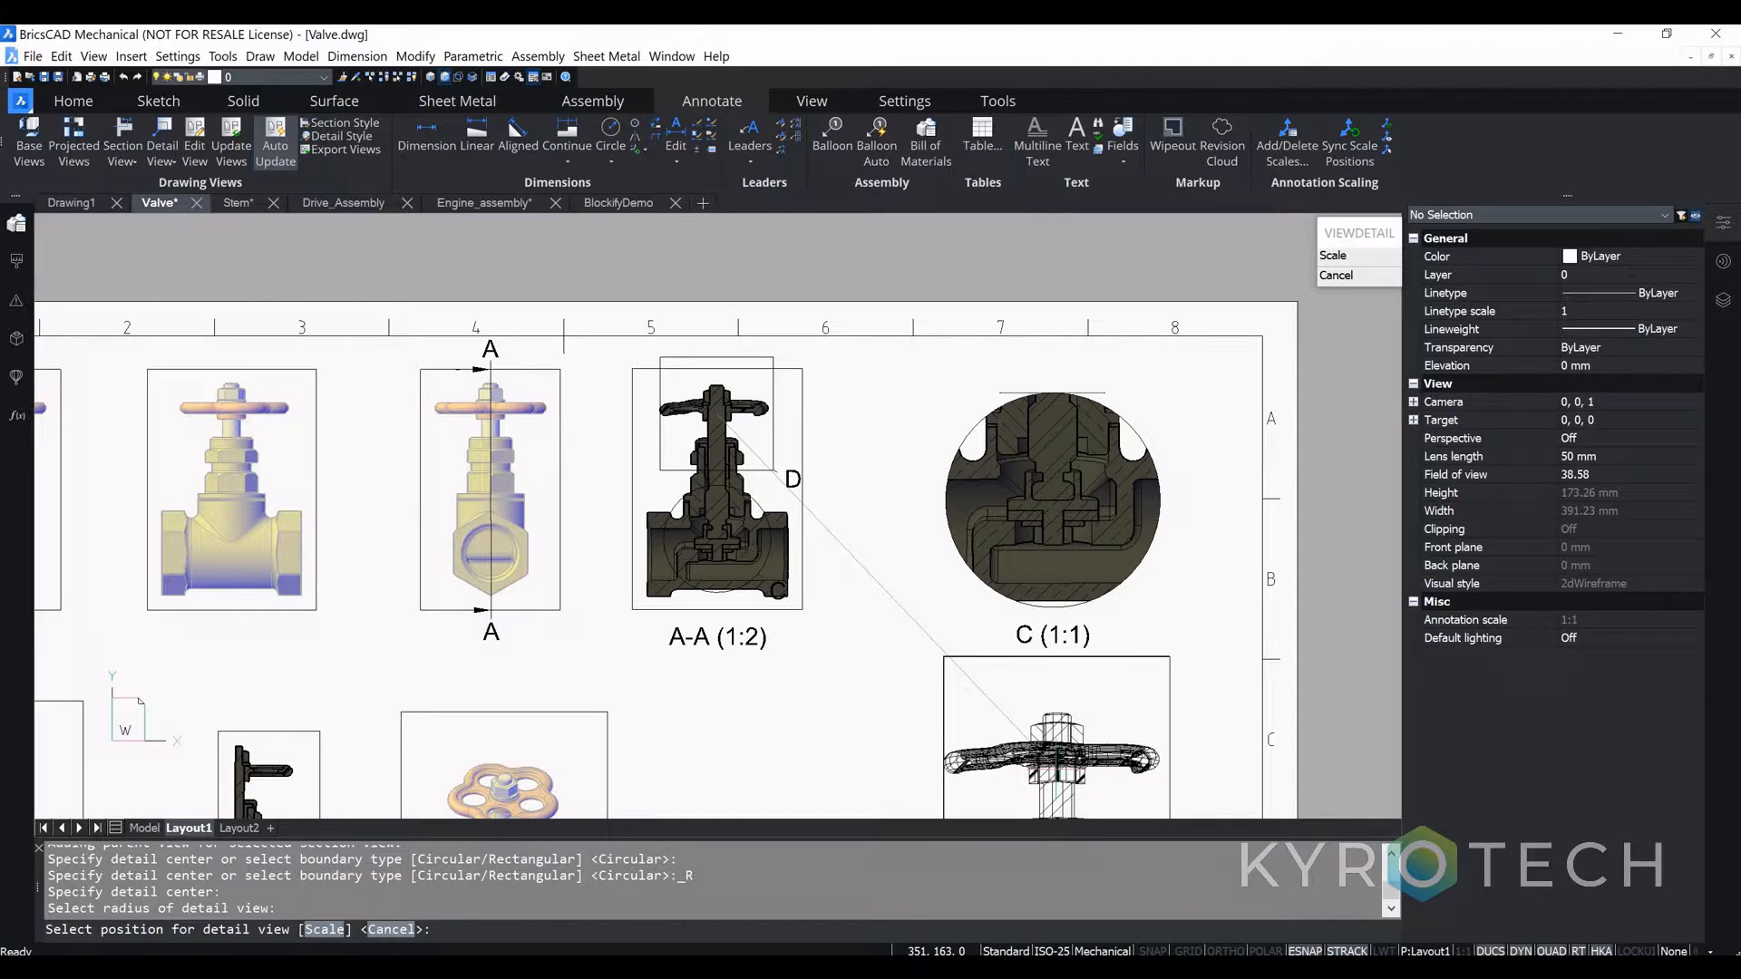
click(1061, 778)
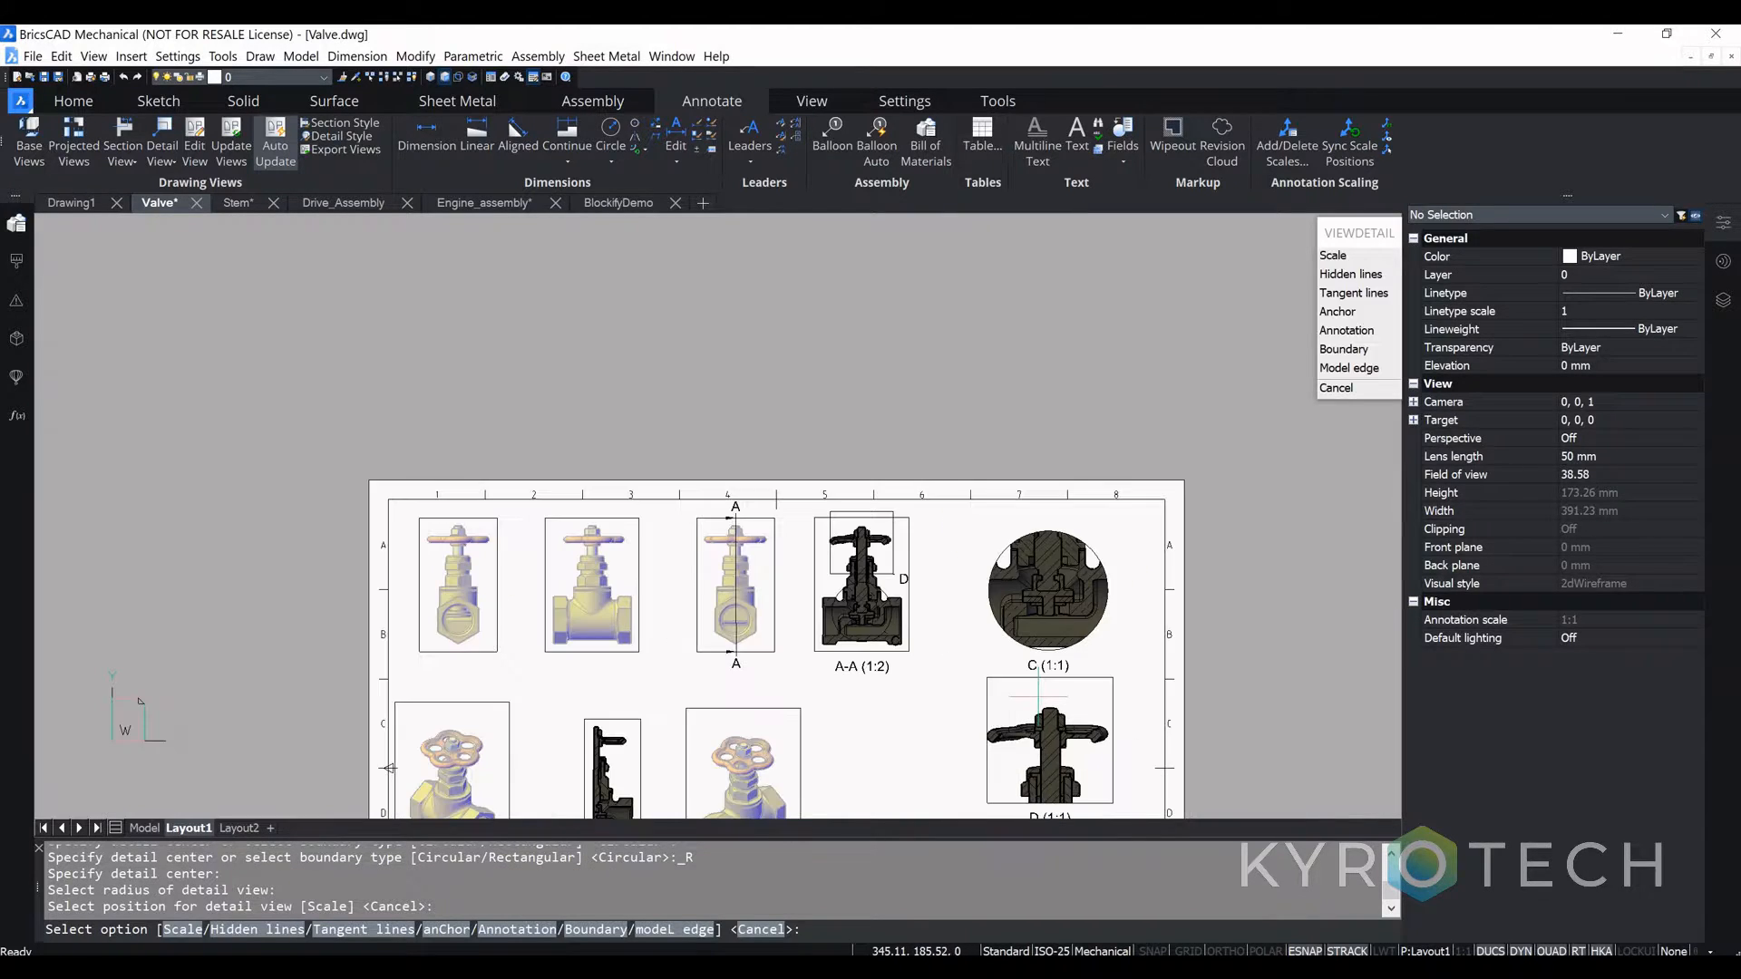
scroll(1088, 686, down, 4)
scroll(1089, 687, down, 1)
scroll(1084, 694, up, 5)
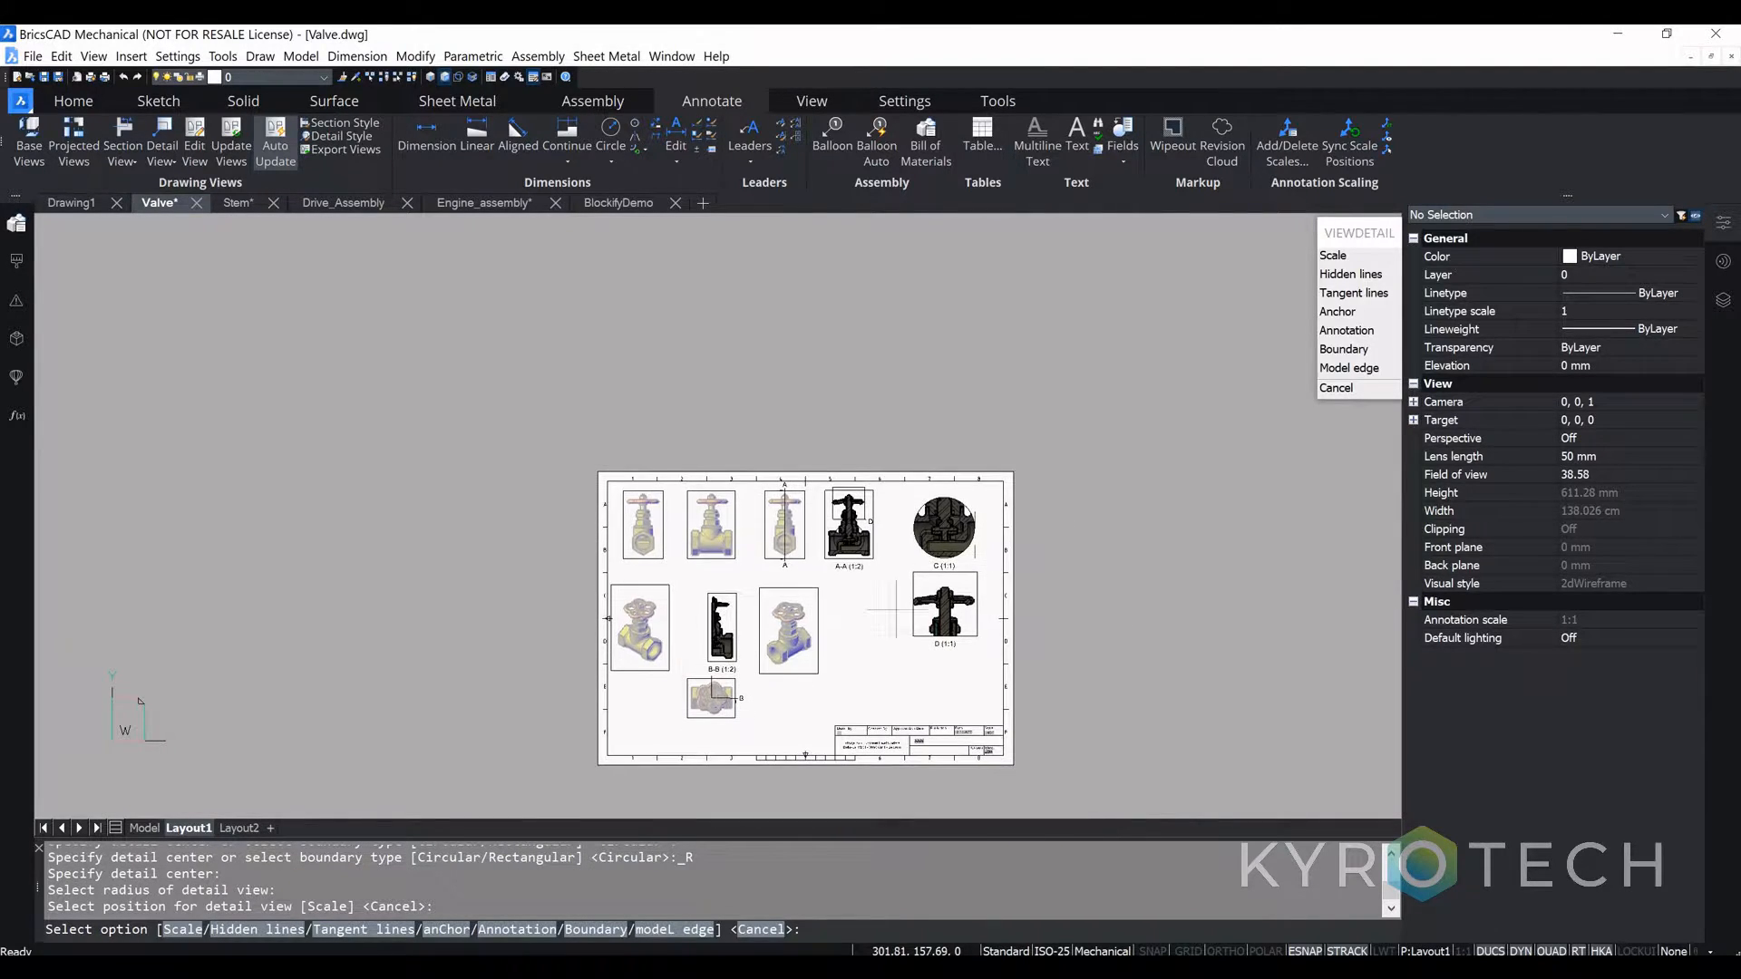
scroll(896, 608, up, 1)
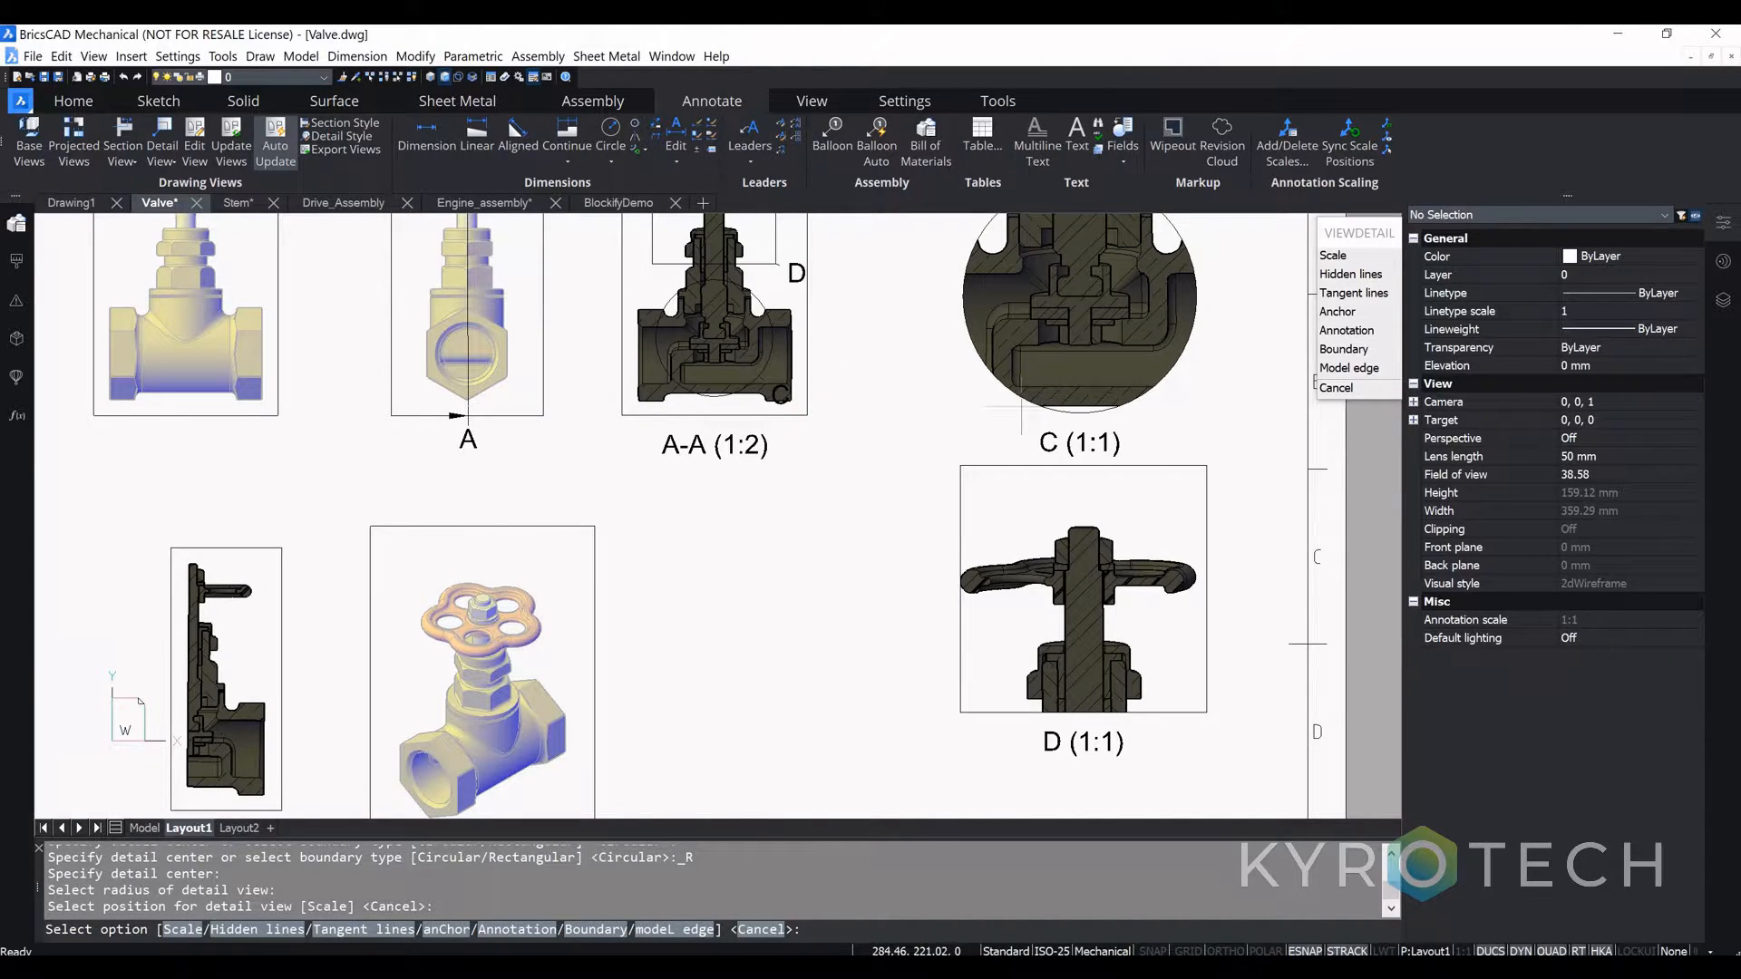
key(Escape)
Step: Move detail C's circular boundary on section A-A slightly upward and then left, over the valve body's left port
scroll(827, 360, down, 1)
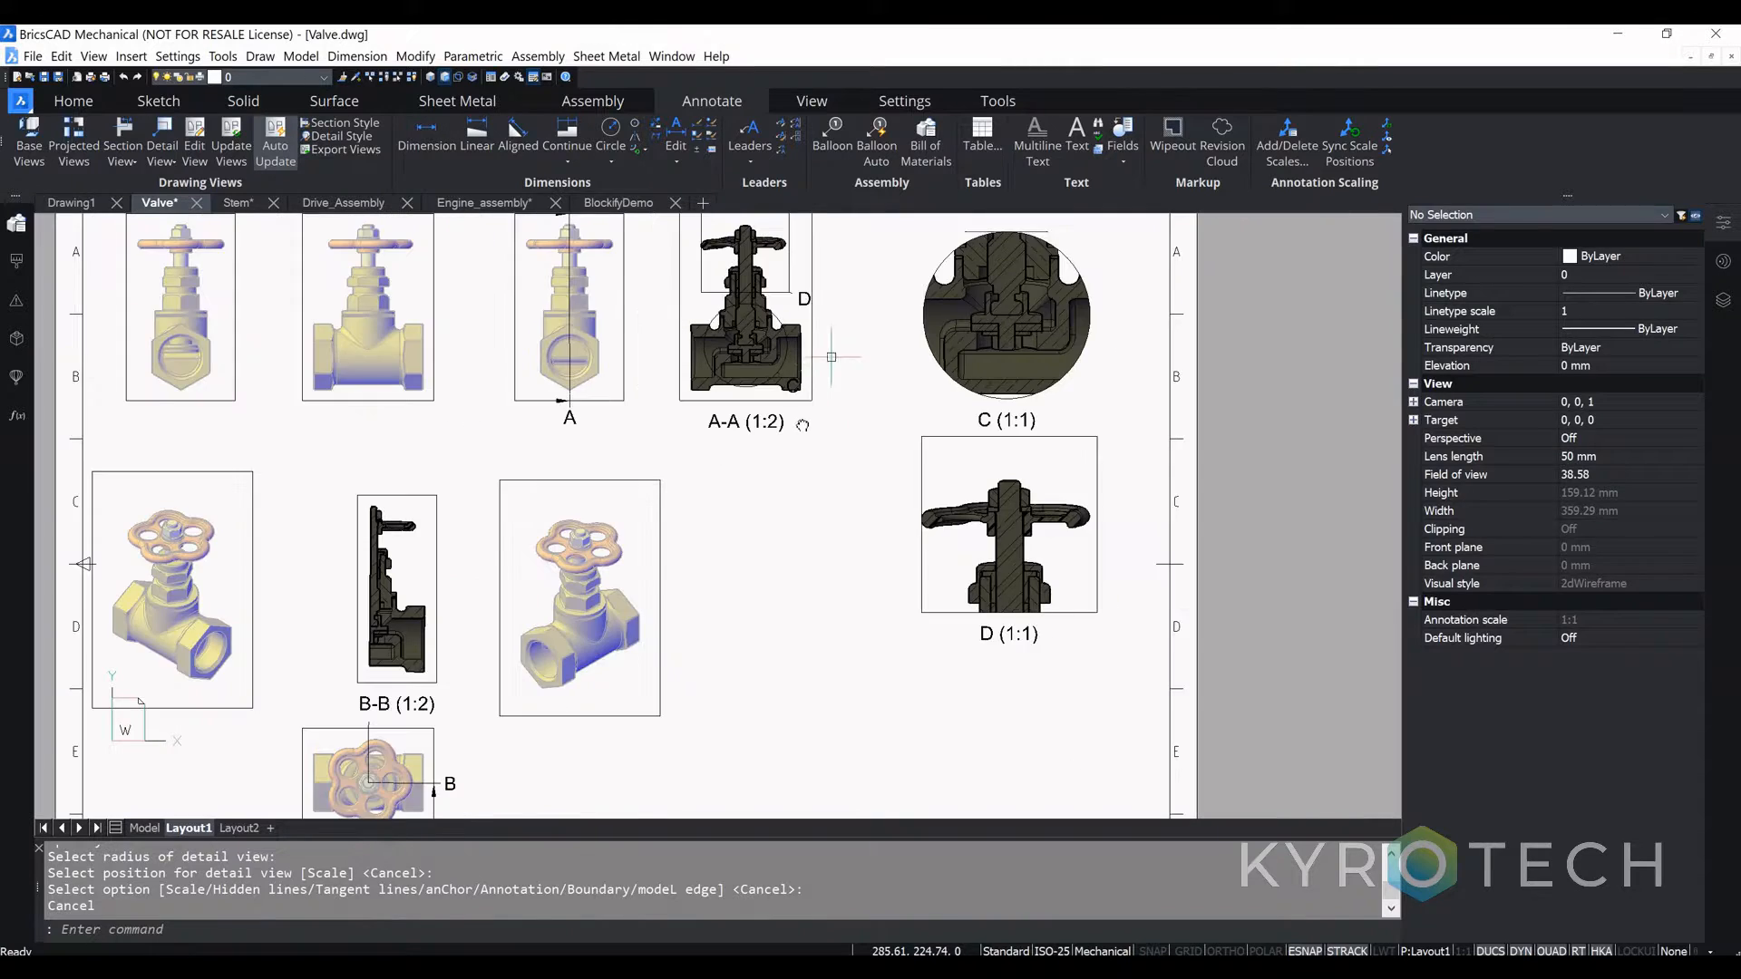
middle_drag(826, 361, 796, 418)
scroll(744, 407, up, 2)
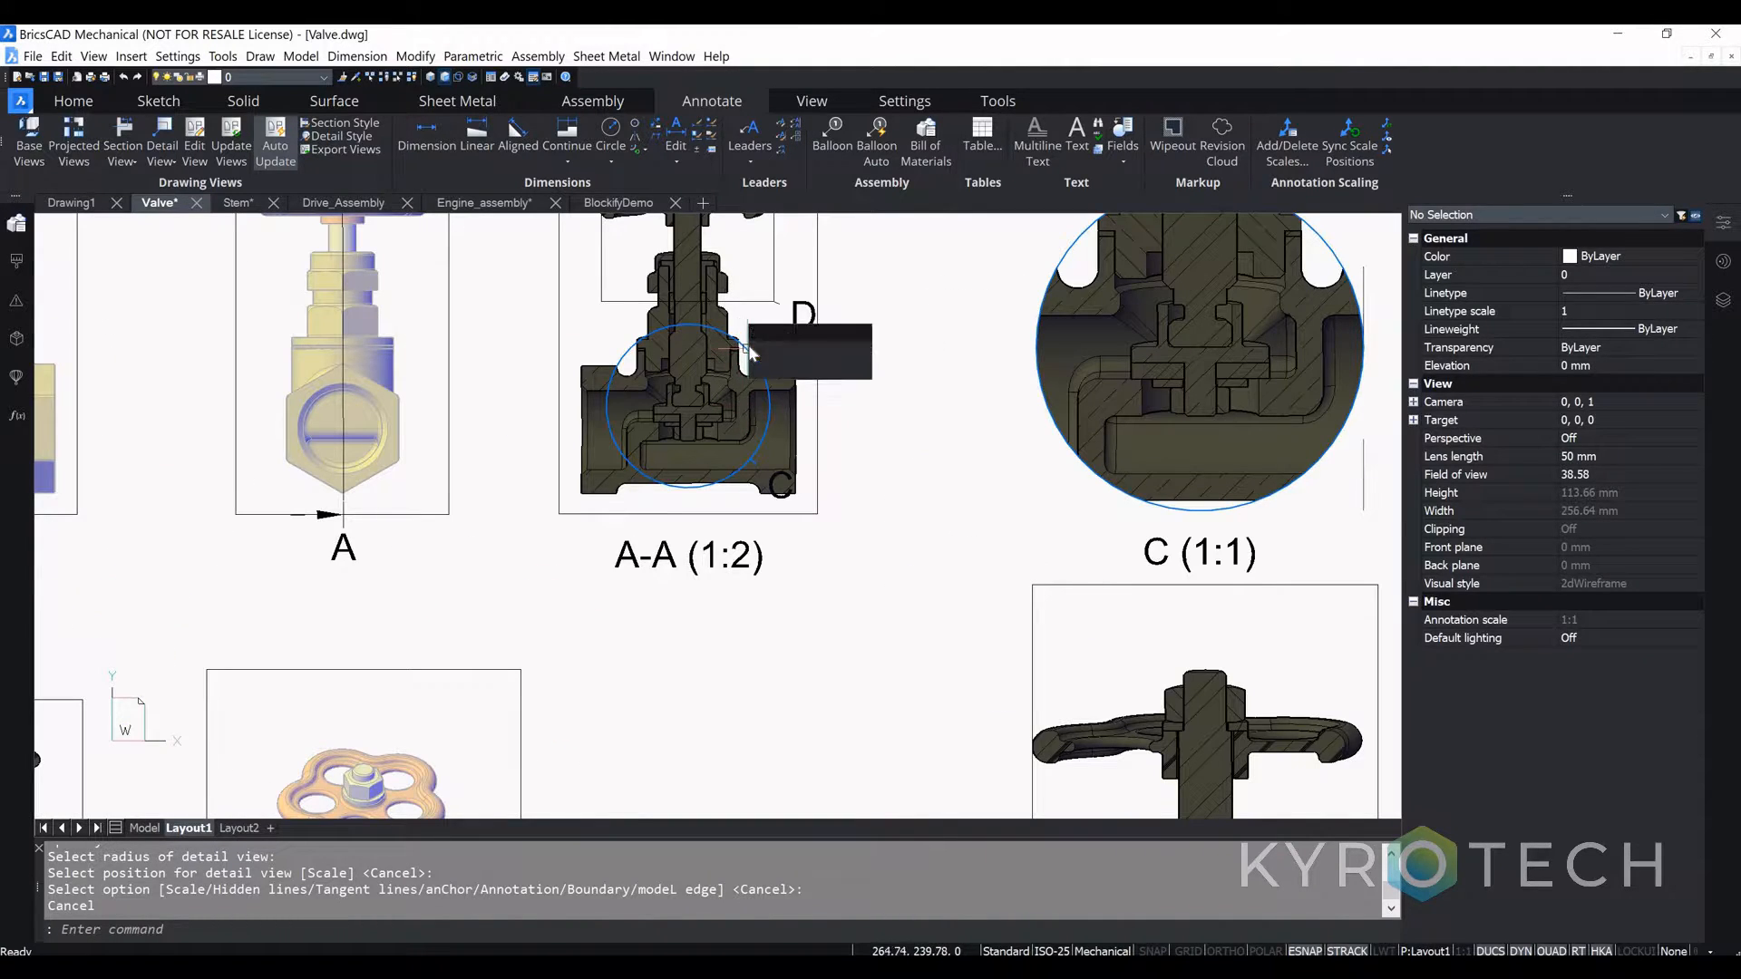
click(743, 377)
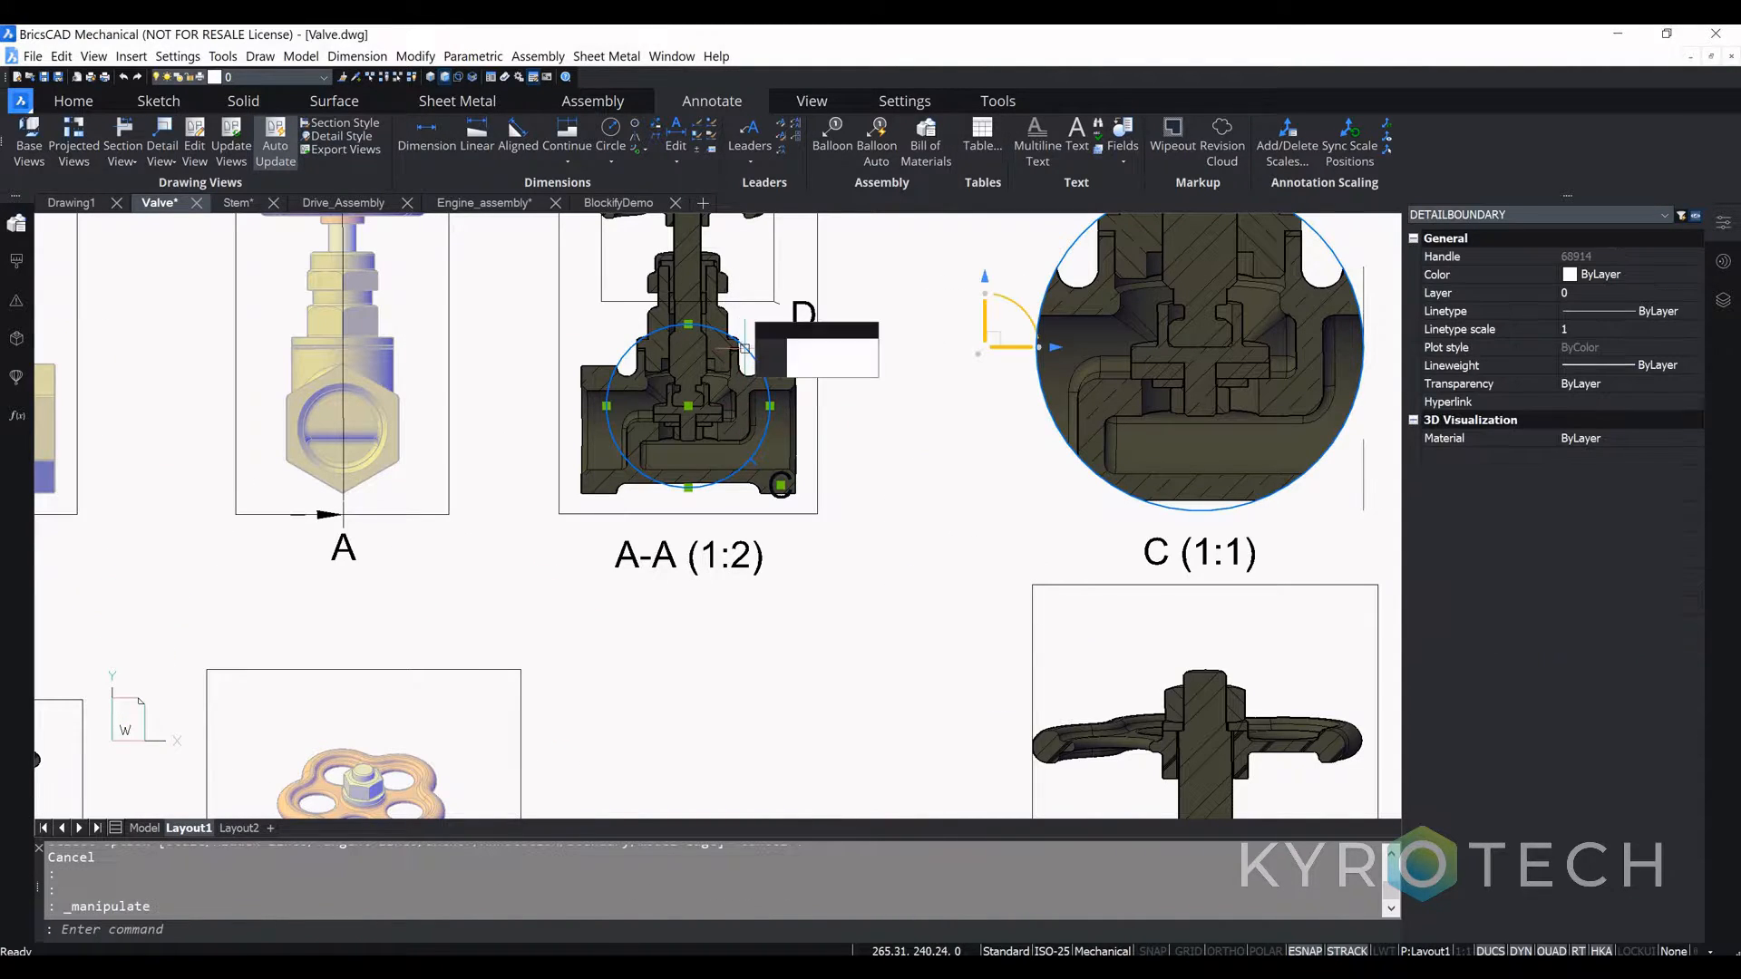
click(688, 406)
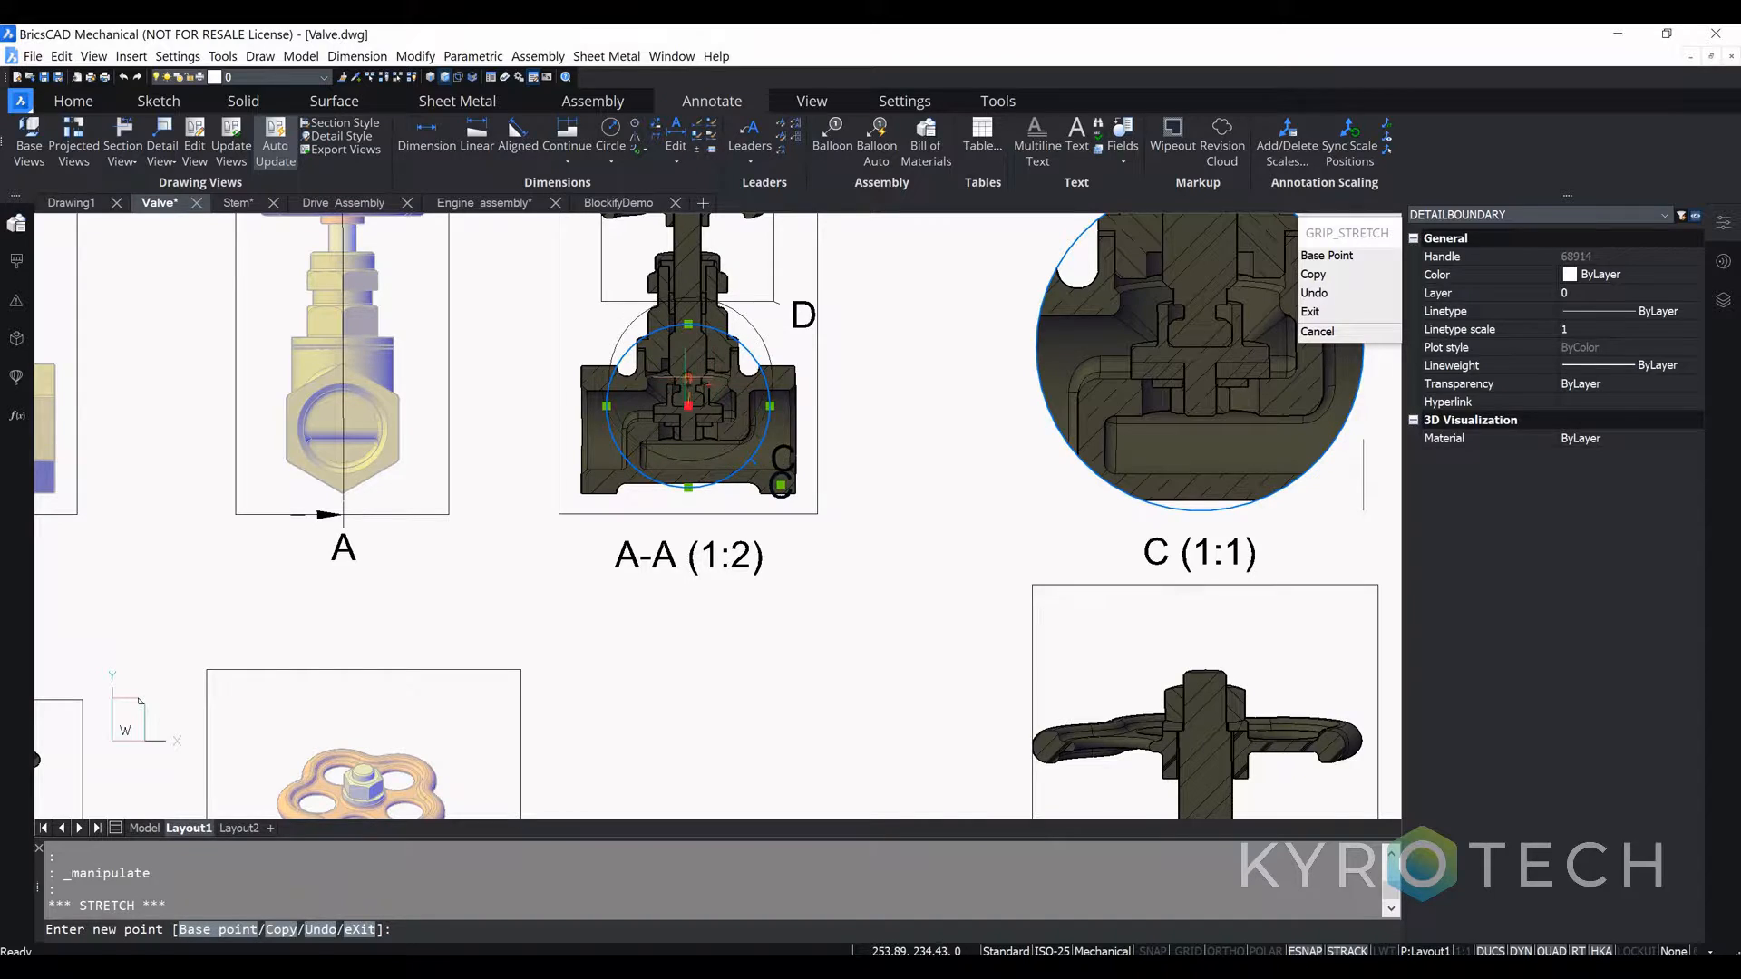
click(688, 382)
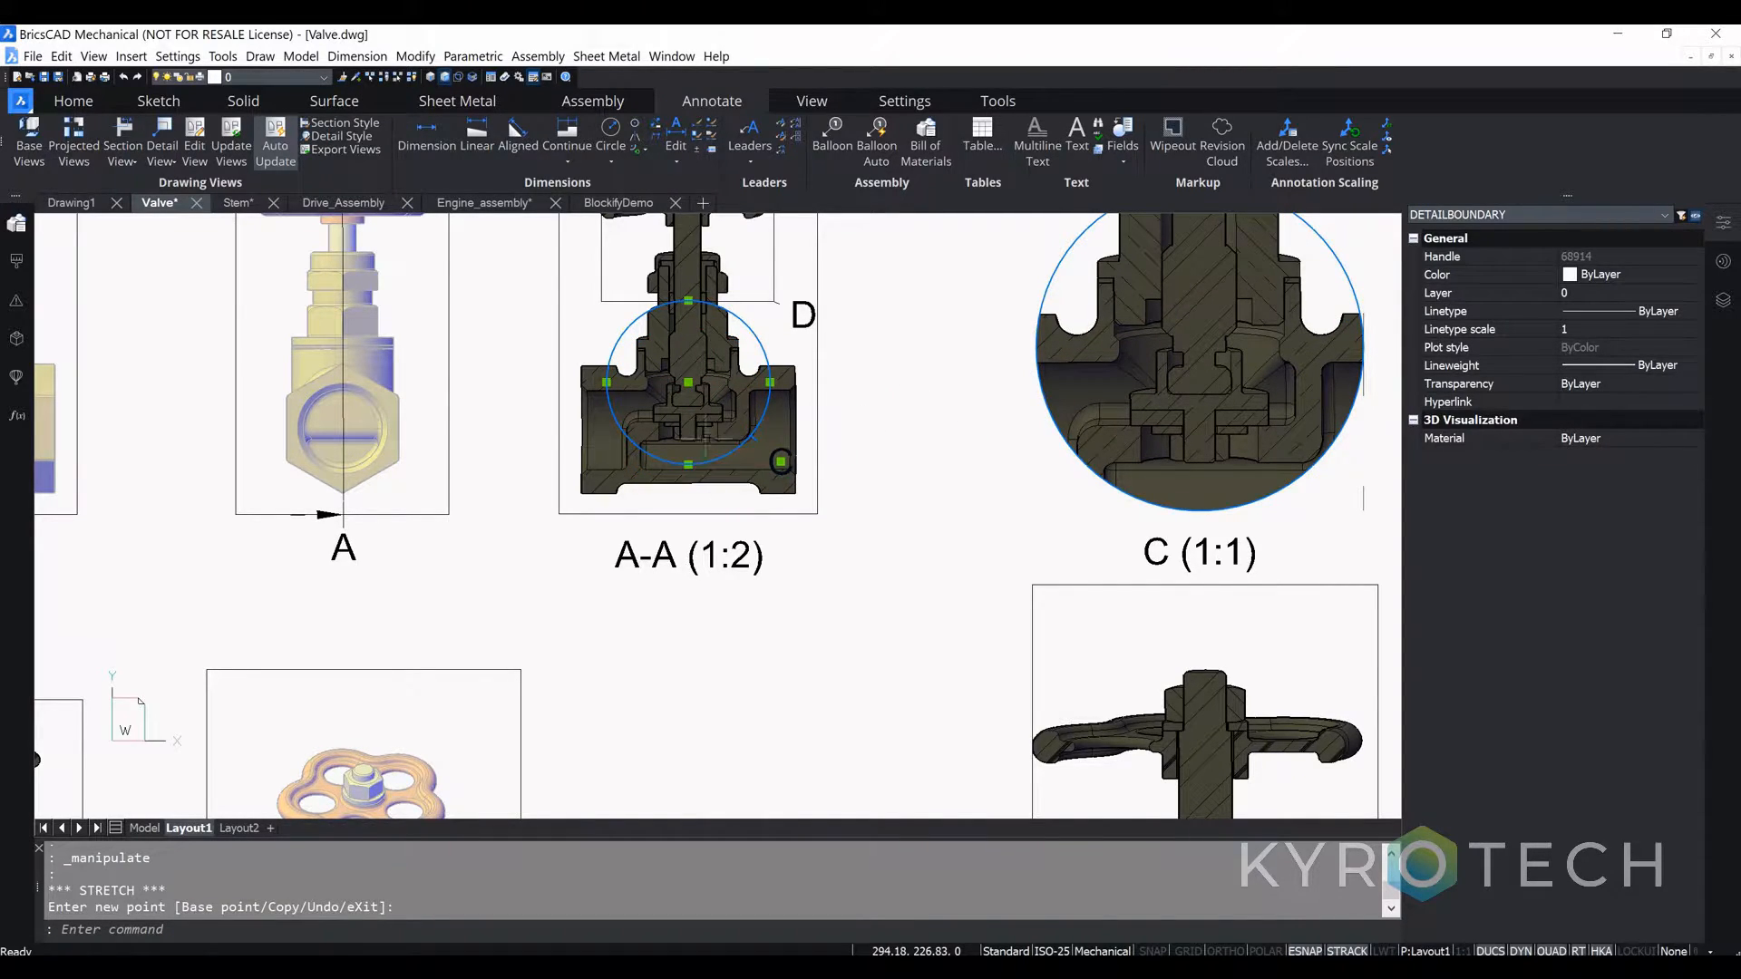
click(689, 383)
click(688, 383)
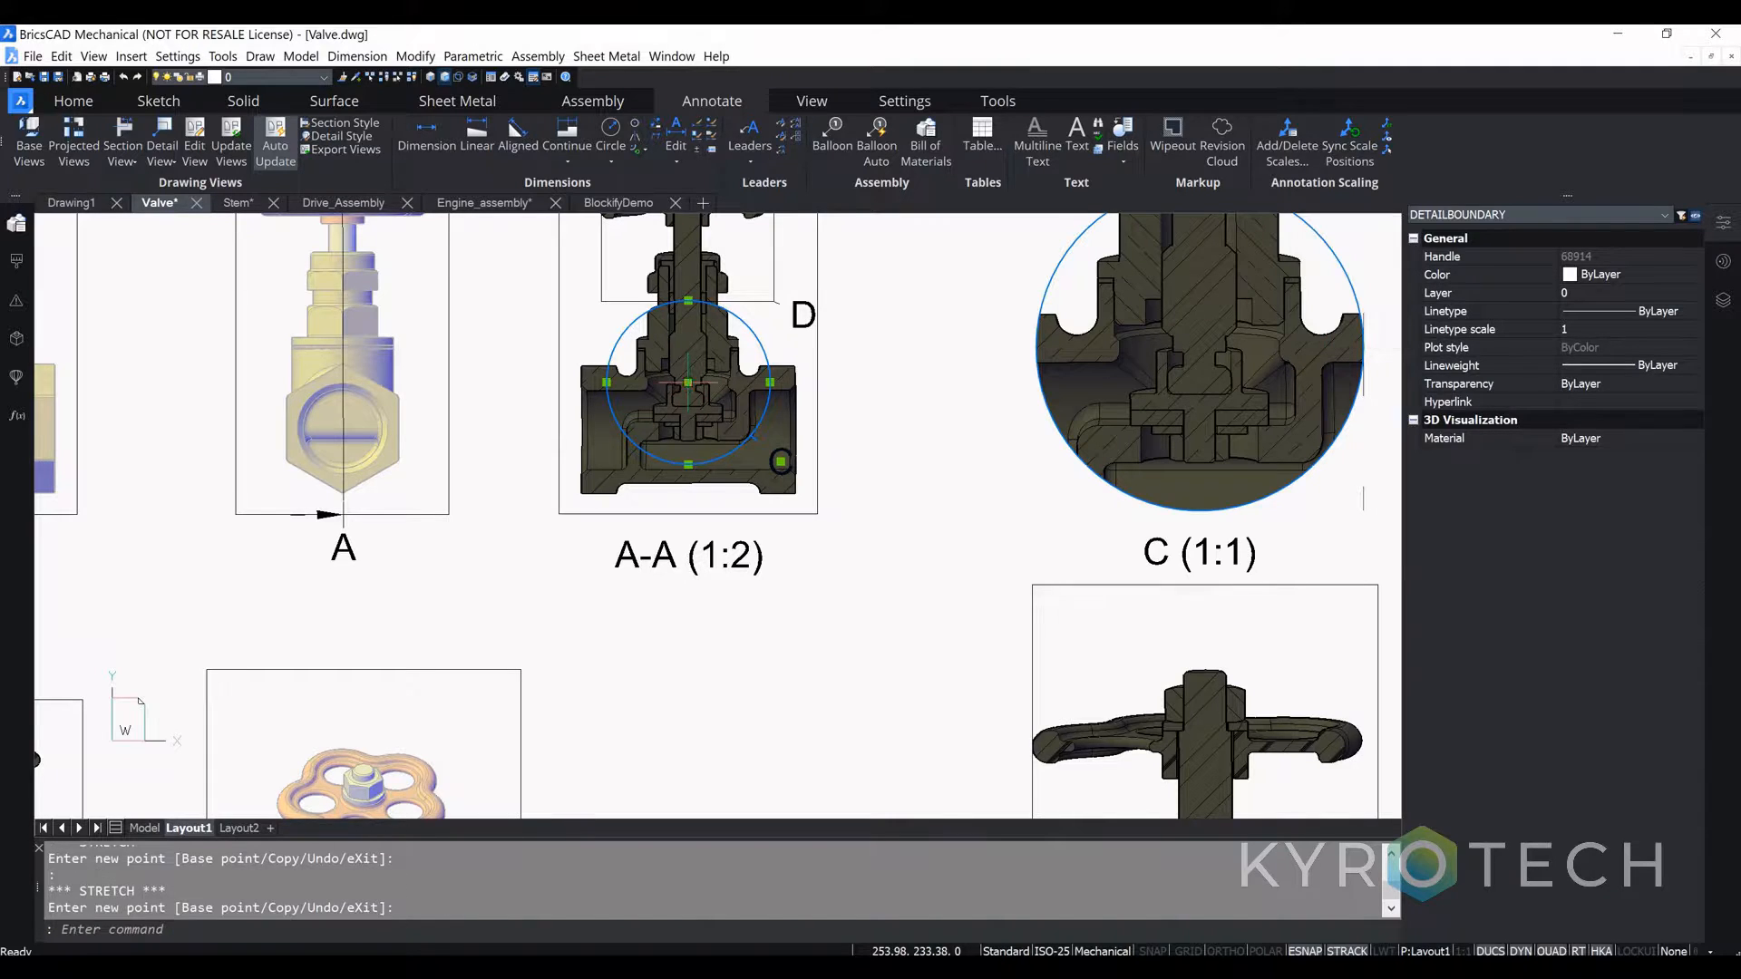
click(688, 383)
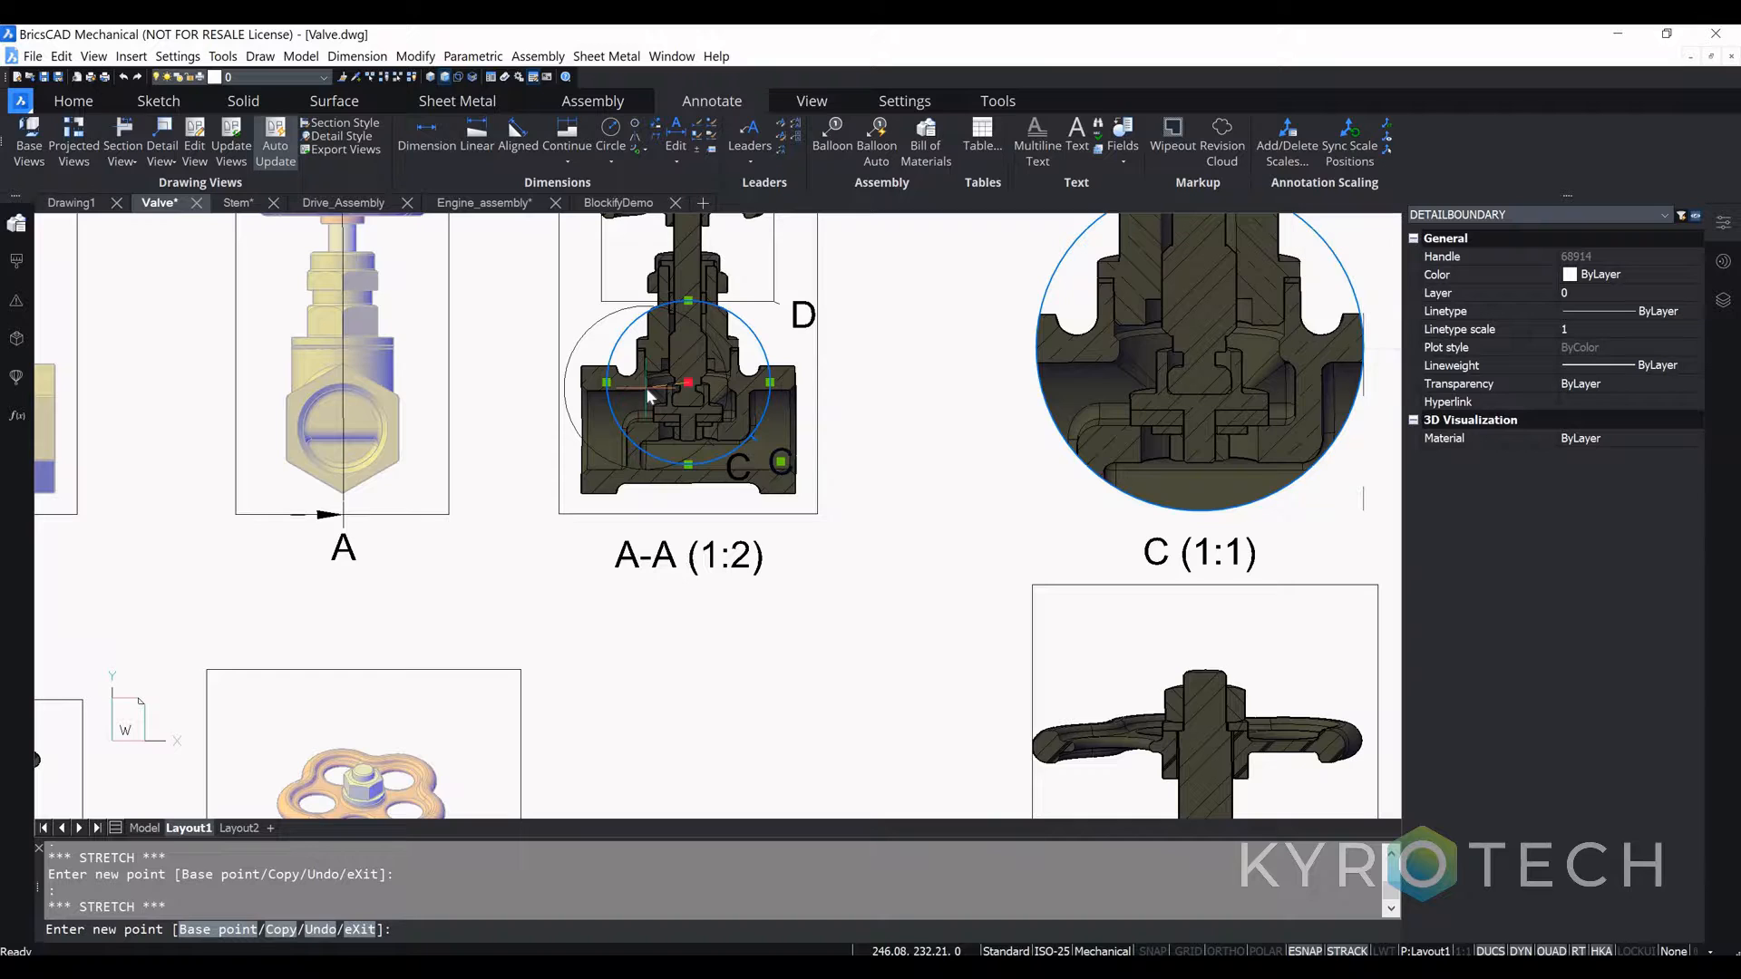
click(647, 388)
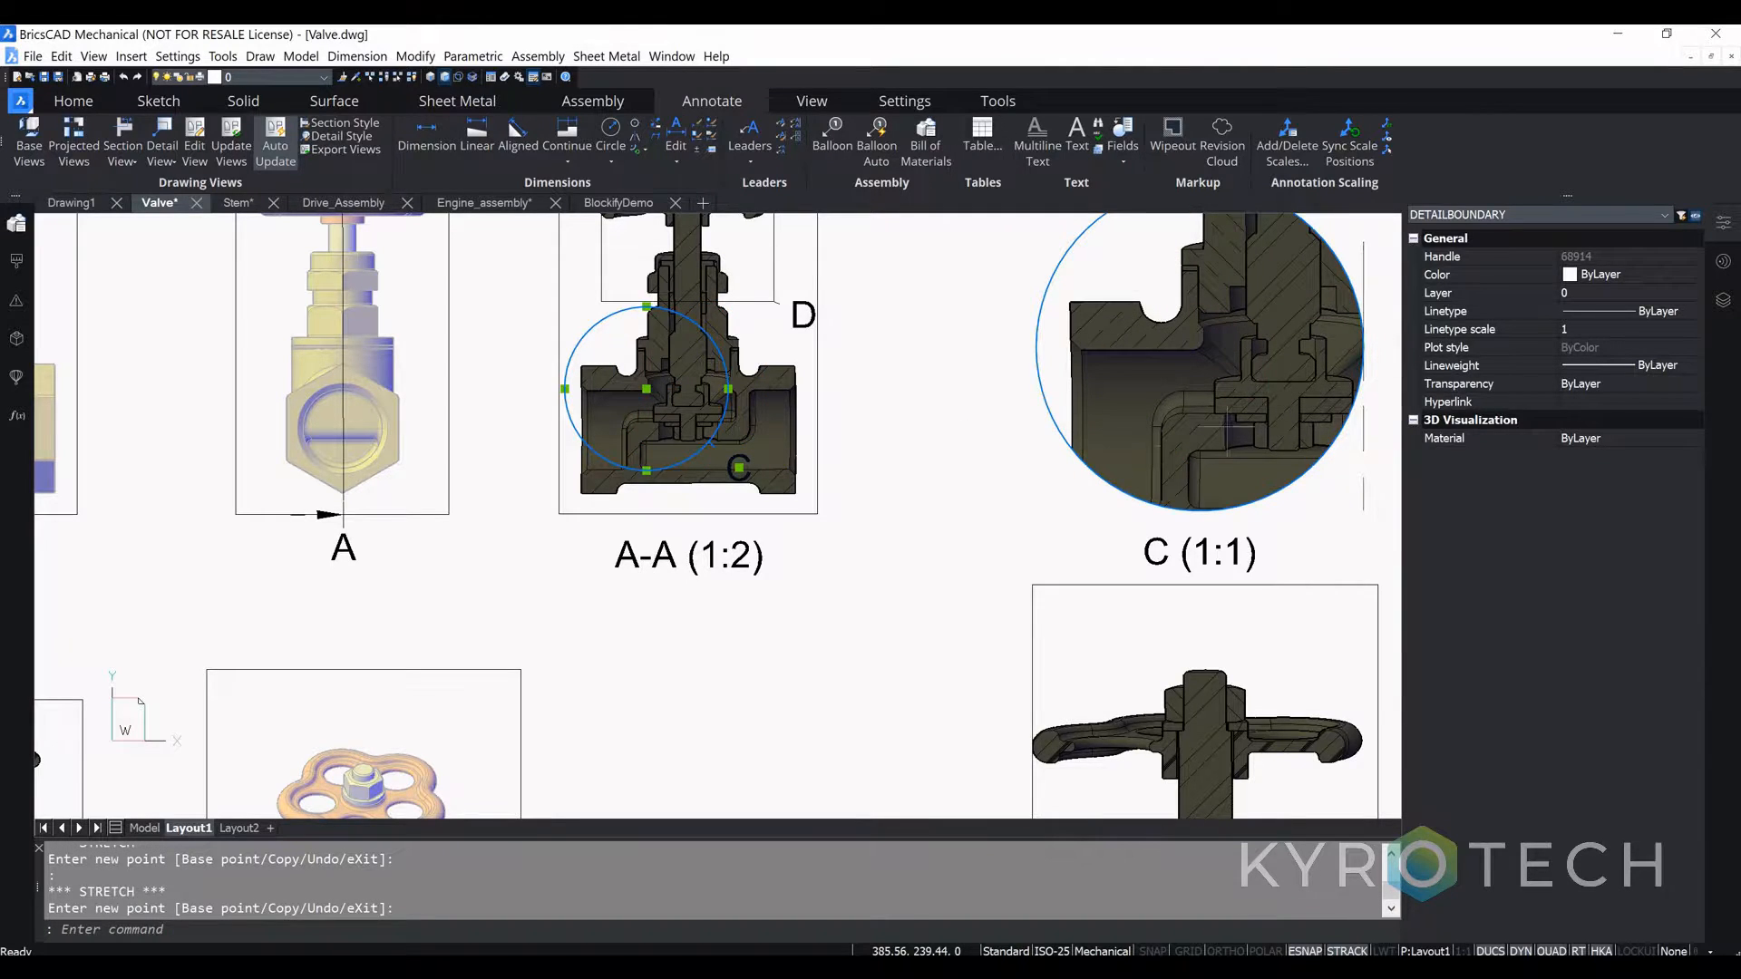
Step: Insert a bottom-level bill of materials on the sheet, just above the title block and beside detail D
scroll(1185, 432, down, 3)
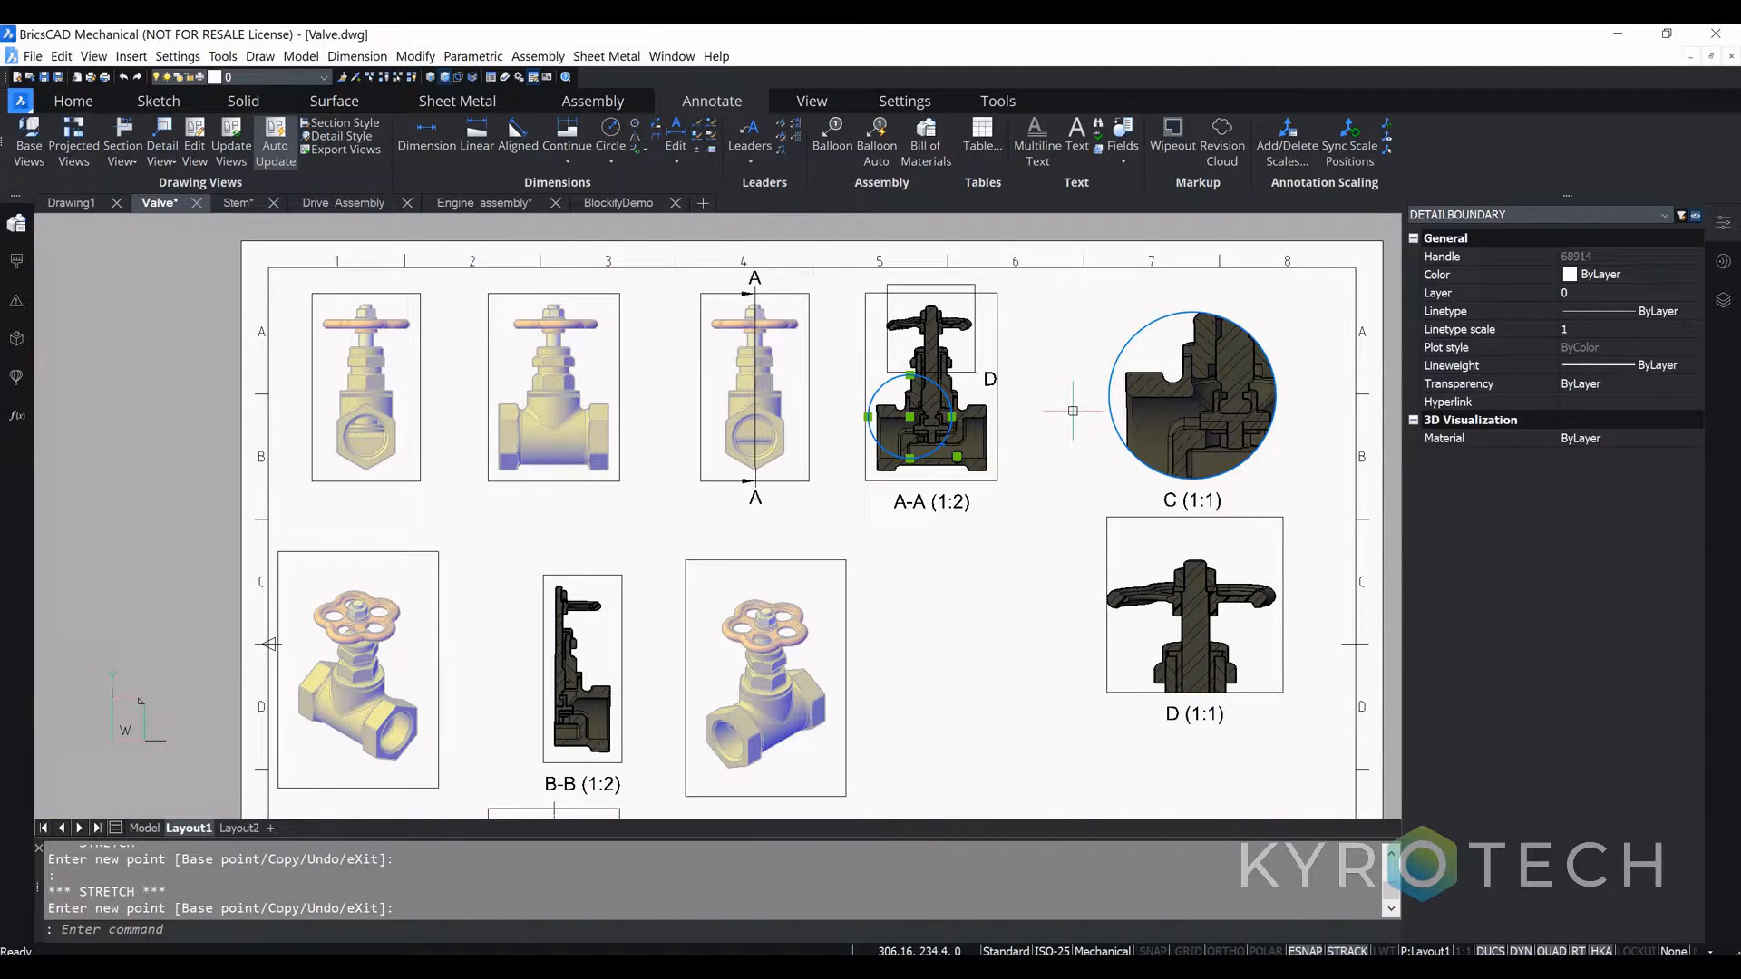
scroll(999, 467, down, 2)
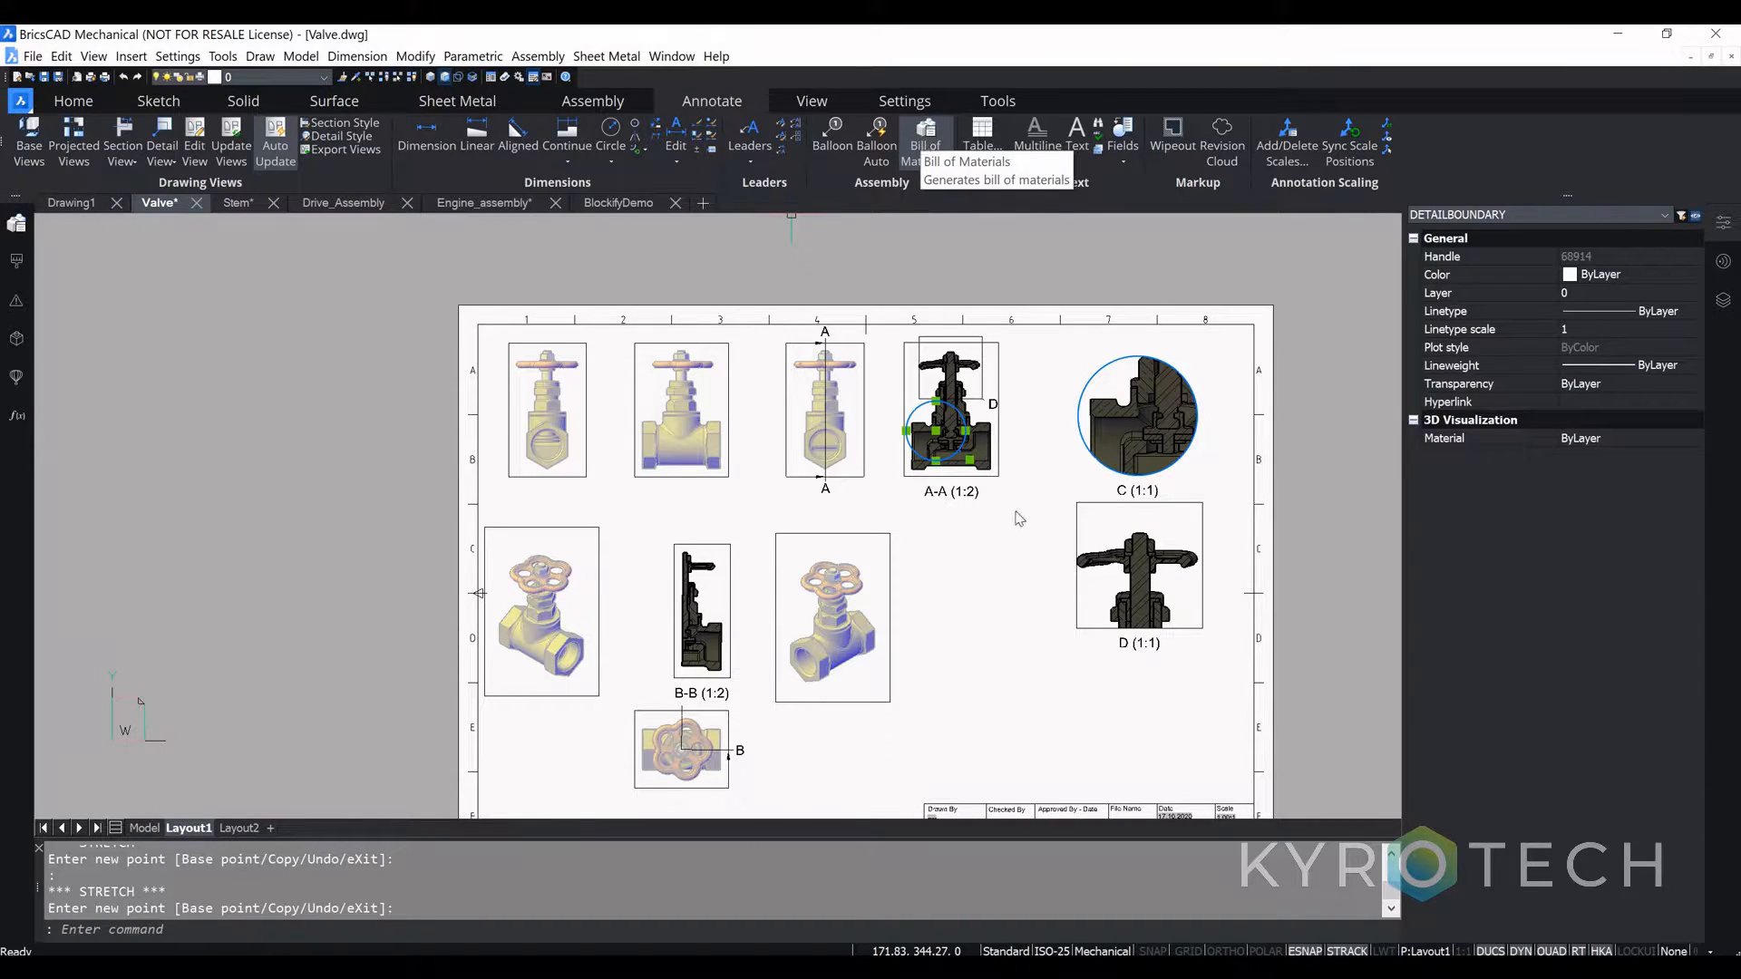
click(926, 136)
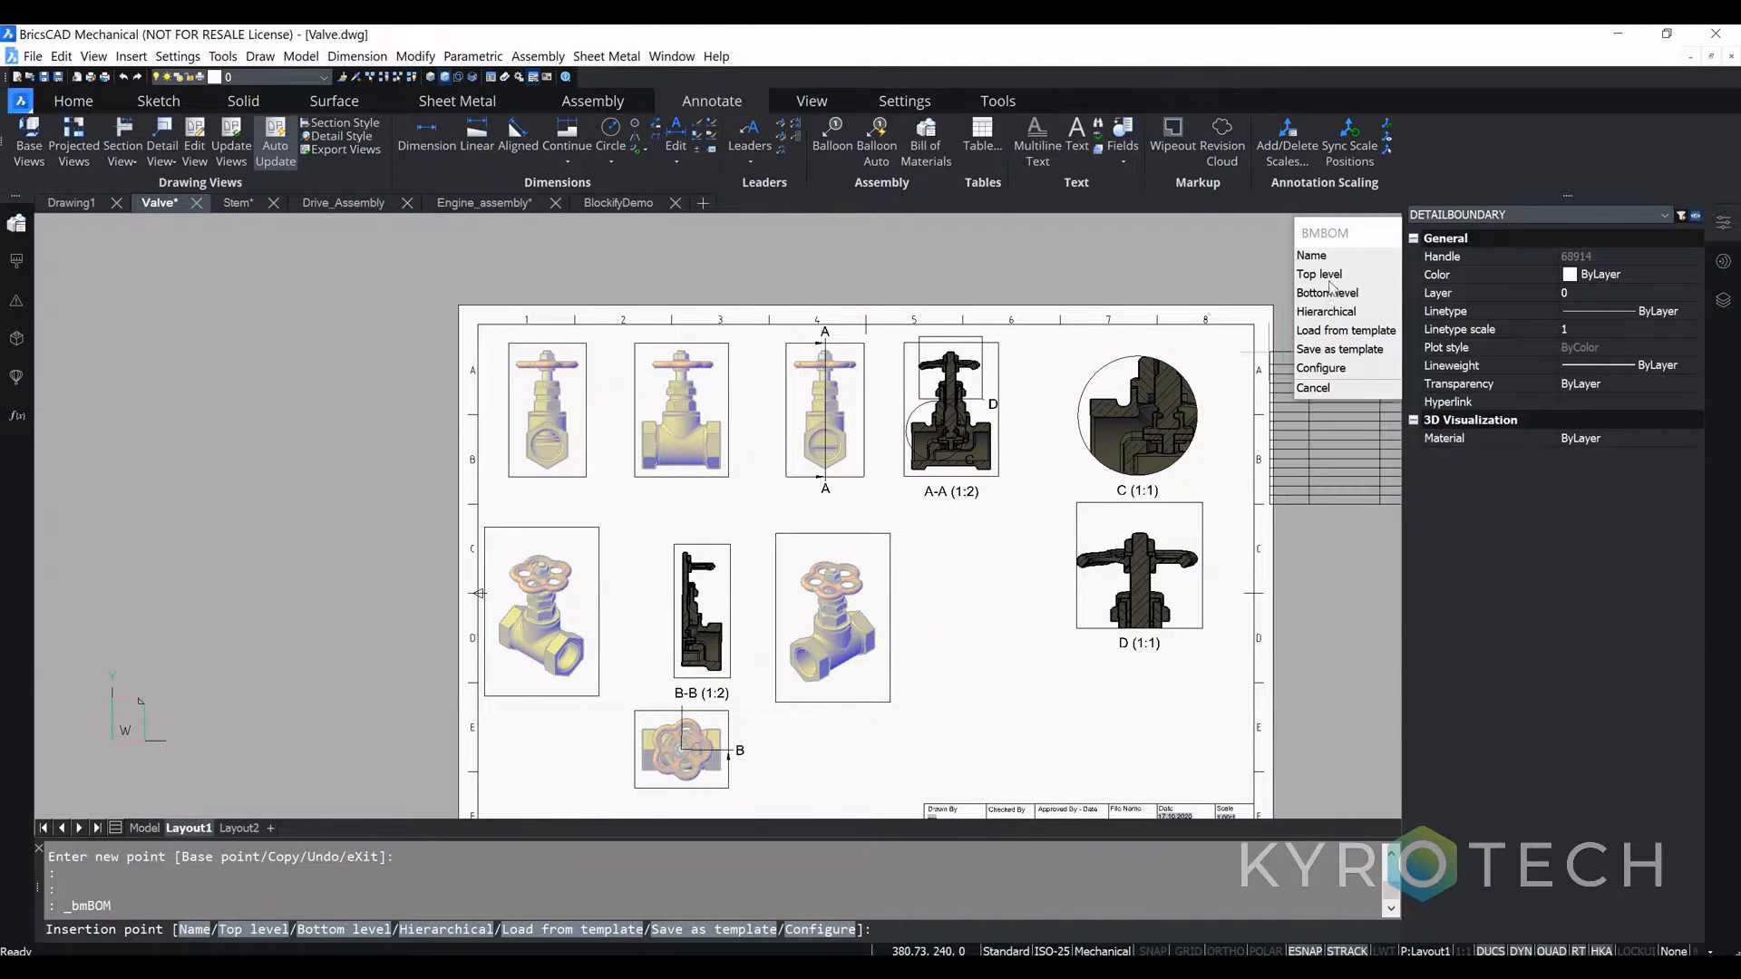
click(1327, 293)
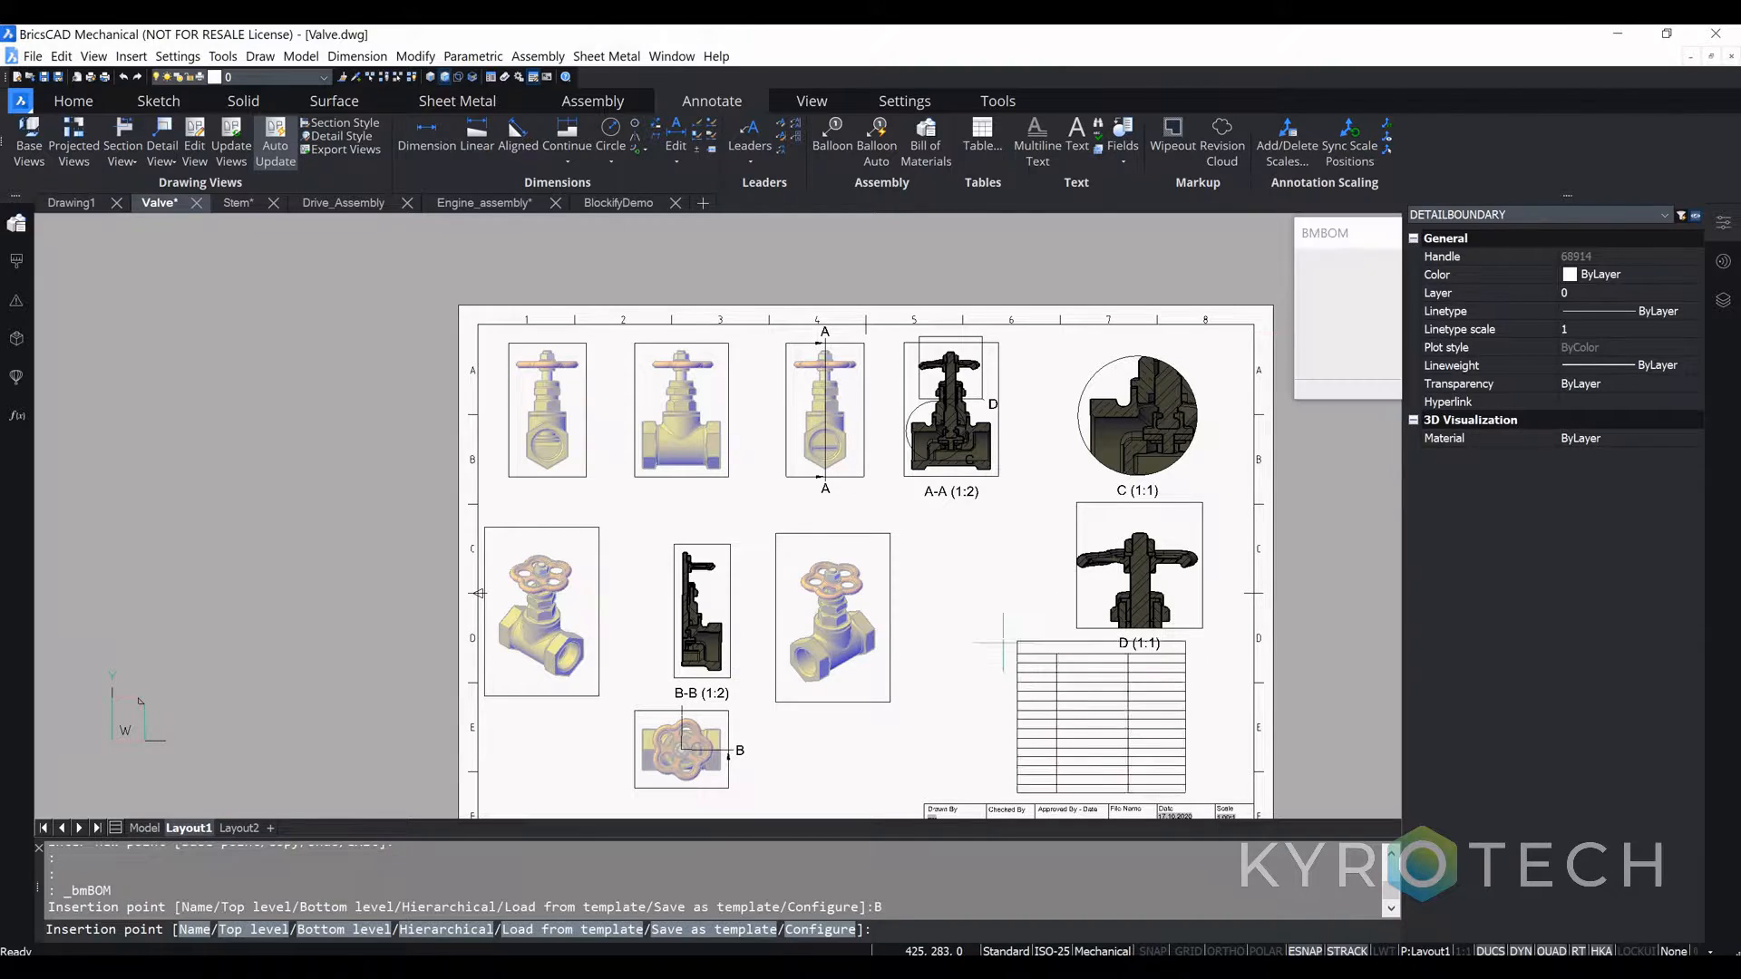
click(898, 635)
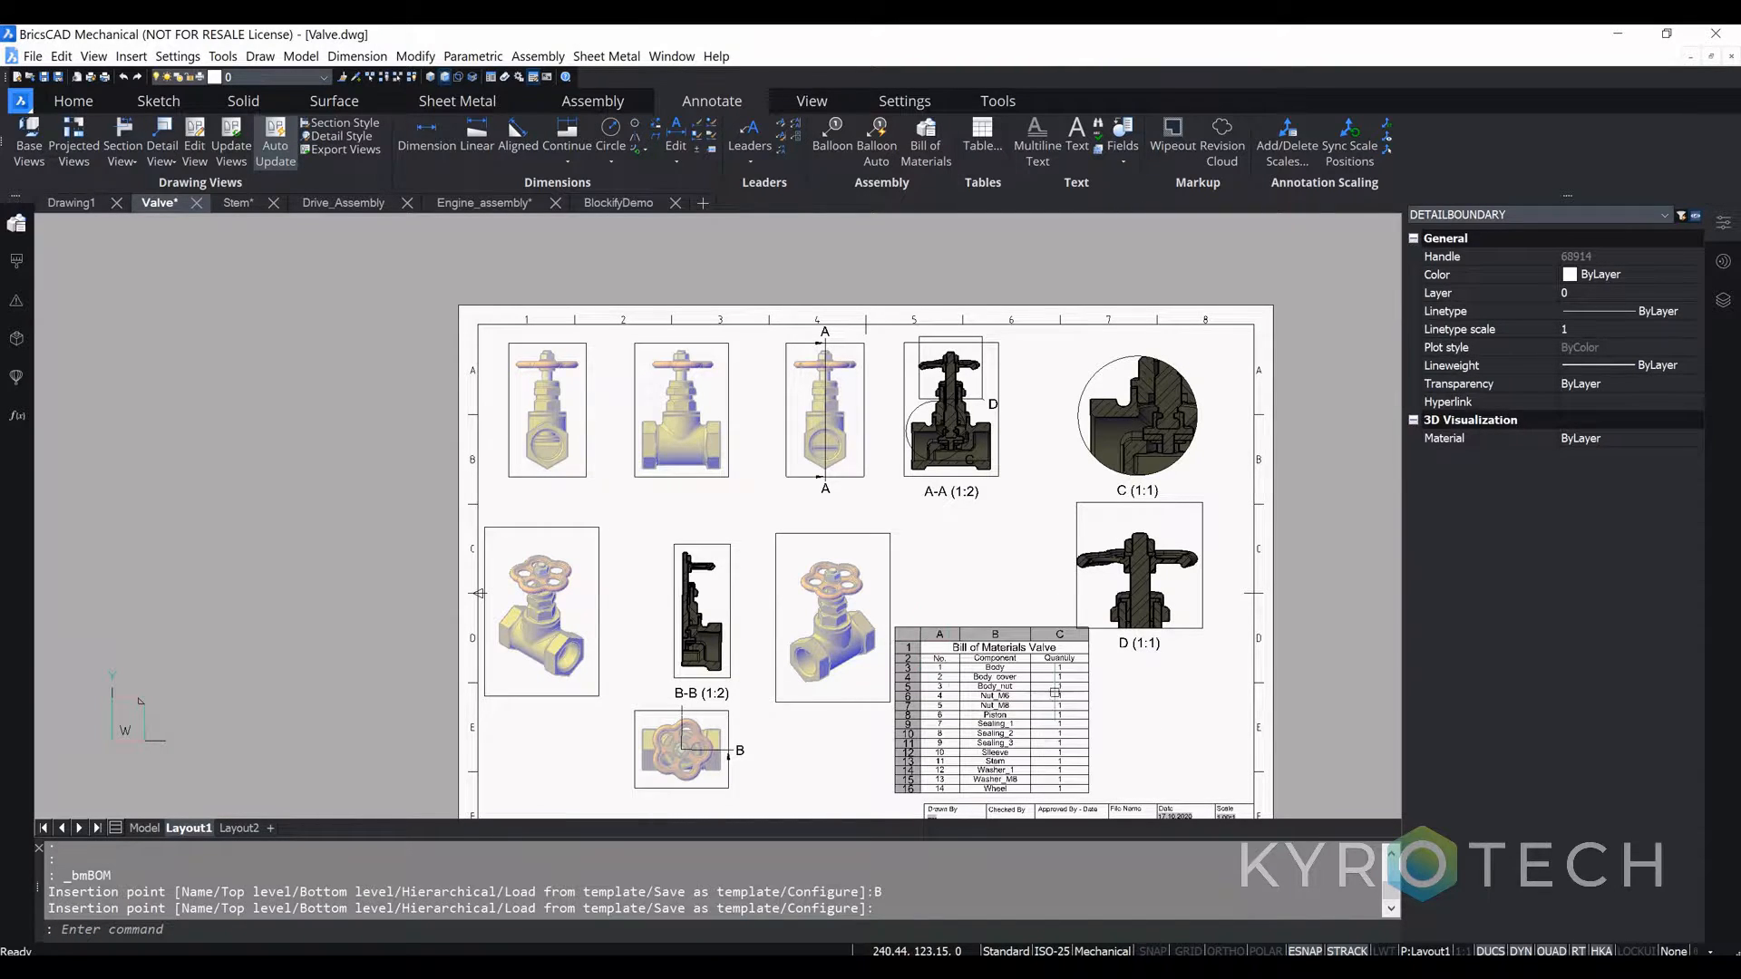
scroll(946, 658, up, 3)
scroll(982, 722, down, 1)
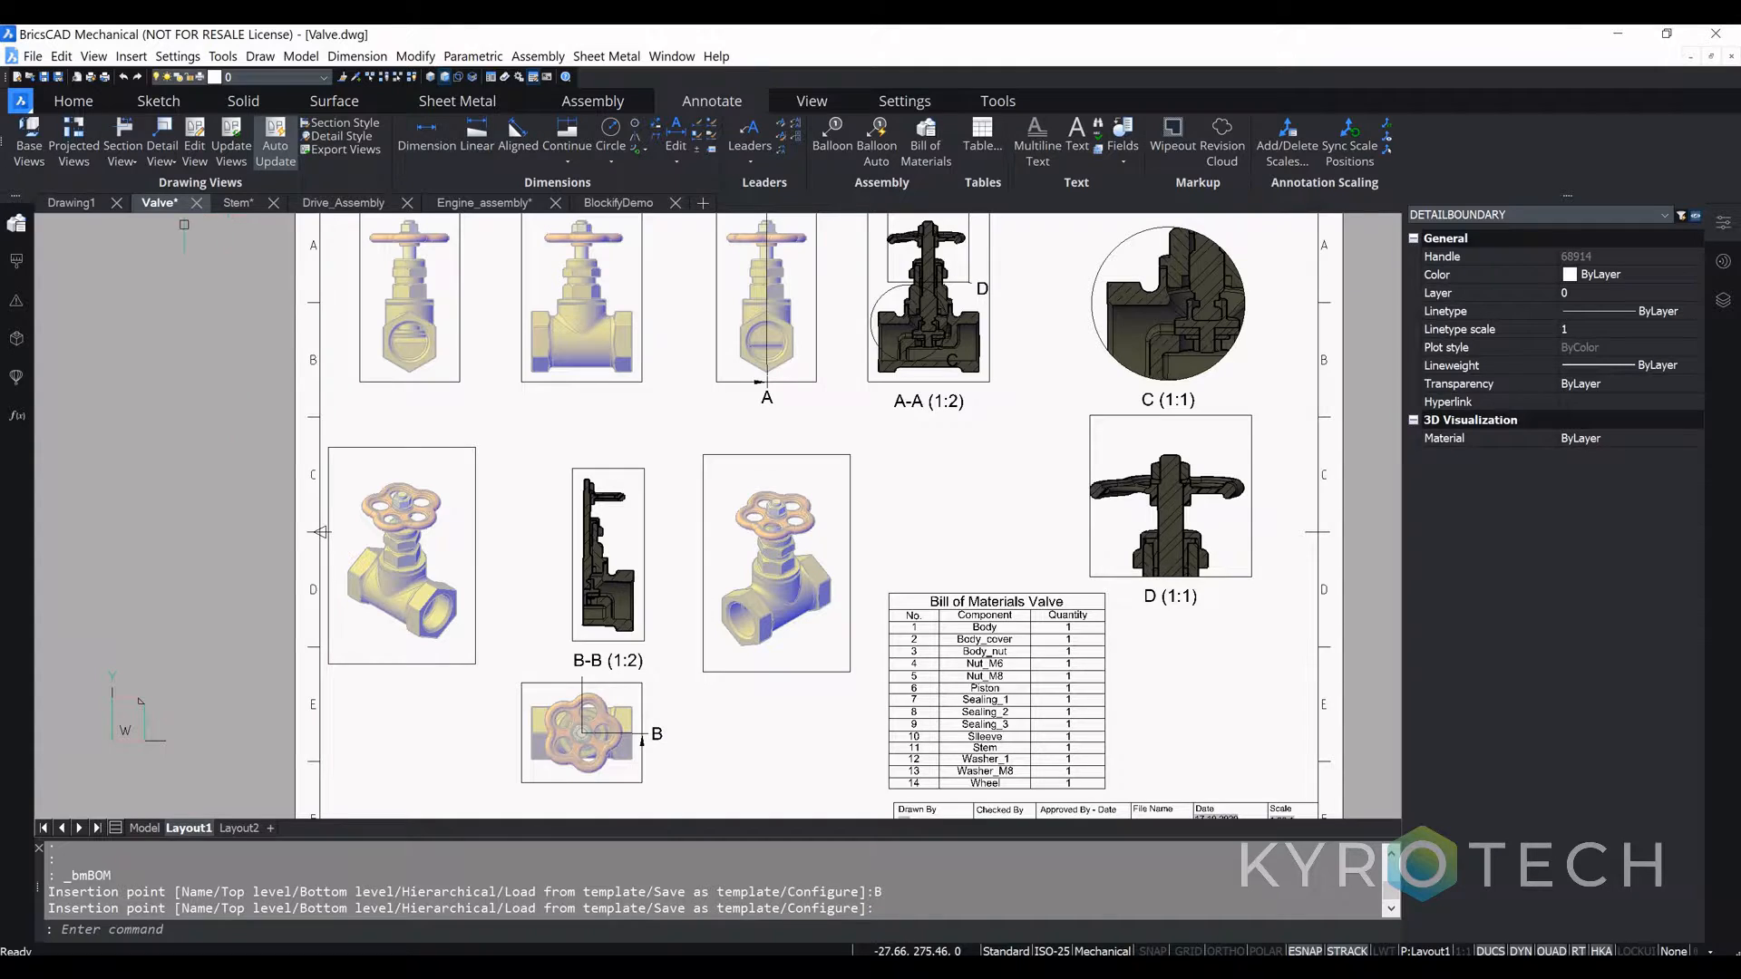
Step: In the Stem drawing's model, extrude the circular face at the stem's thin end outward as a solid extension and save the file
click(134, 829)
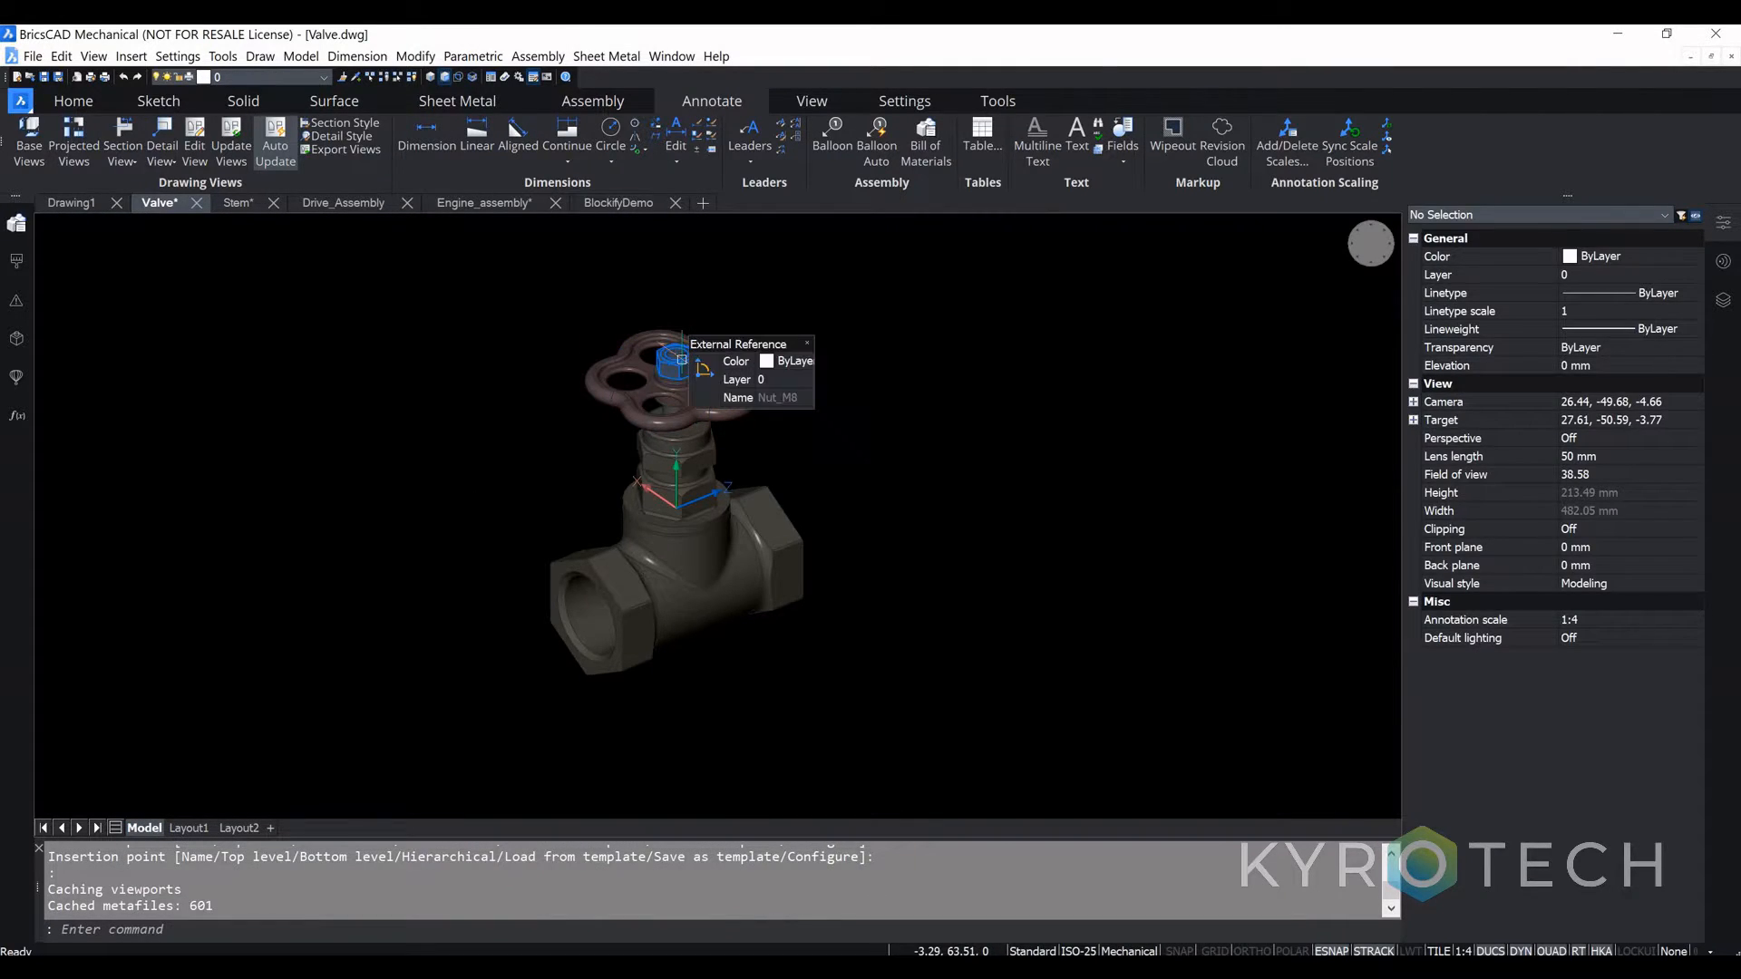
click(238, 202)
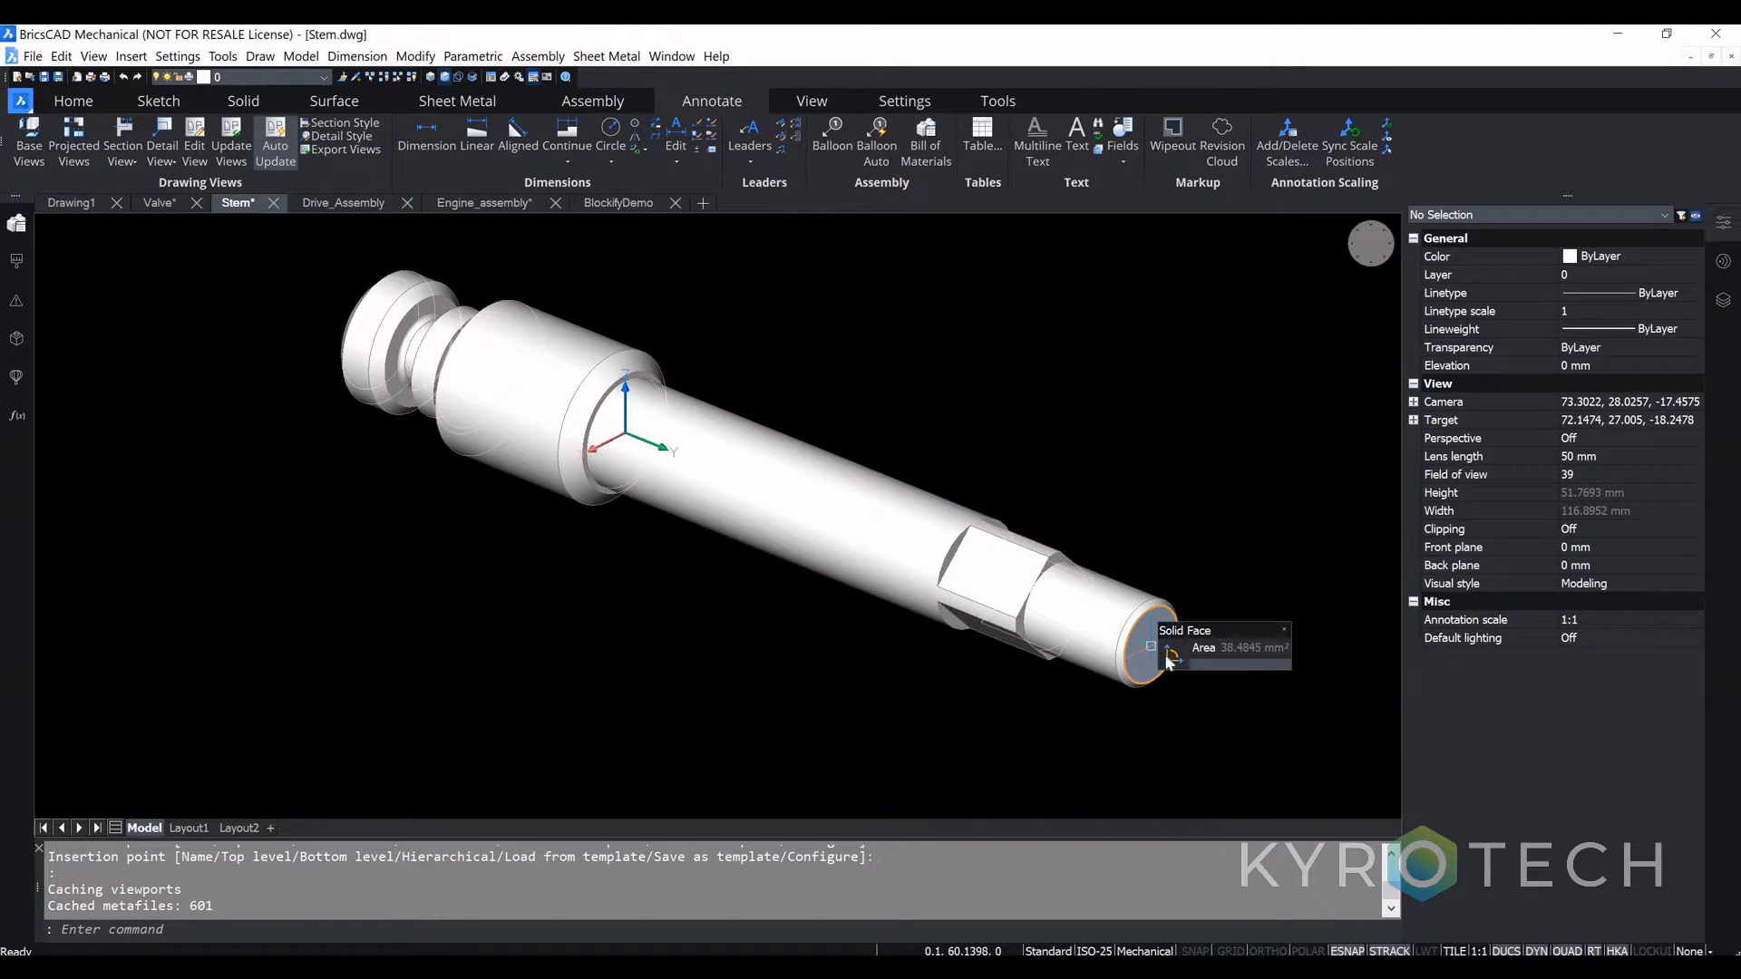
mouse_move(1172, 663)
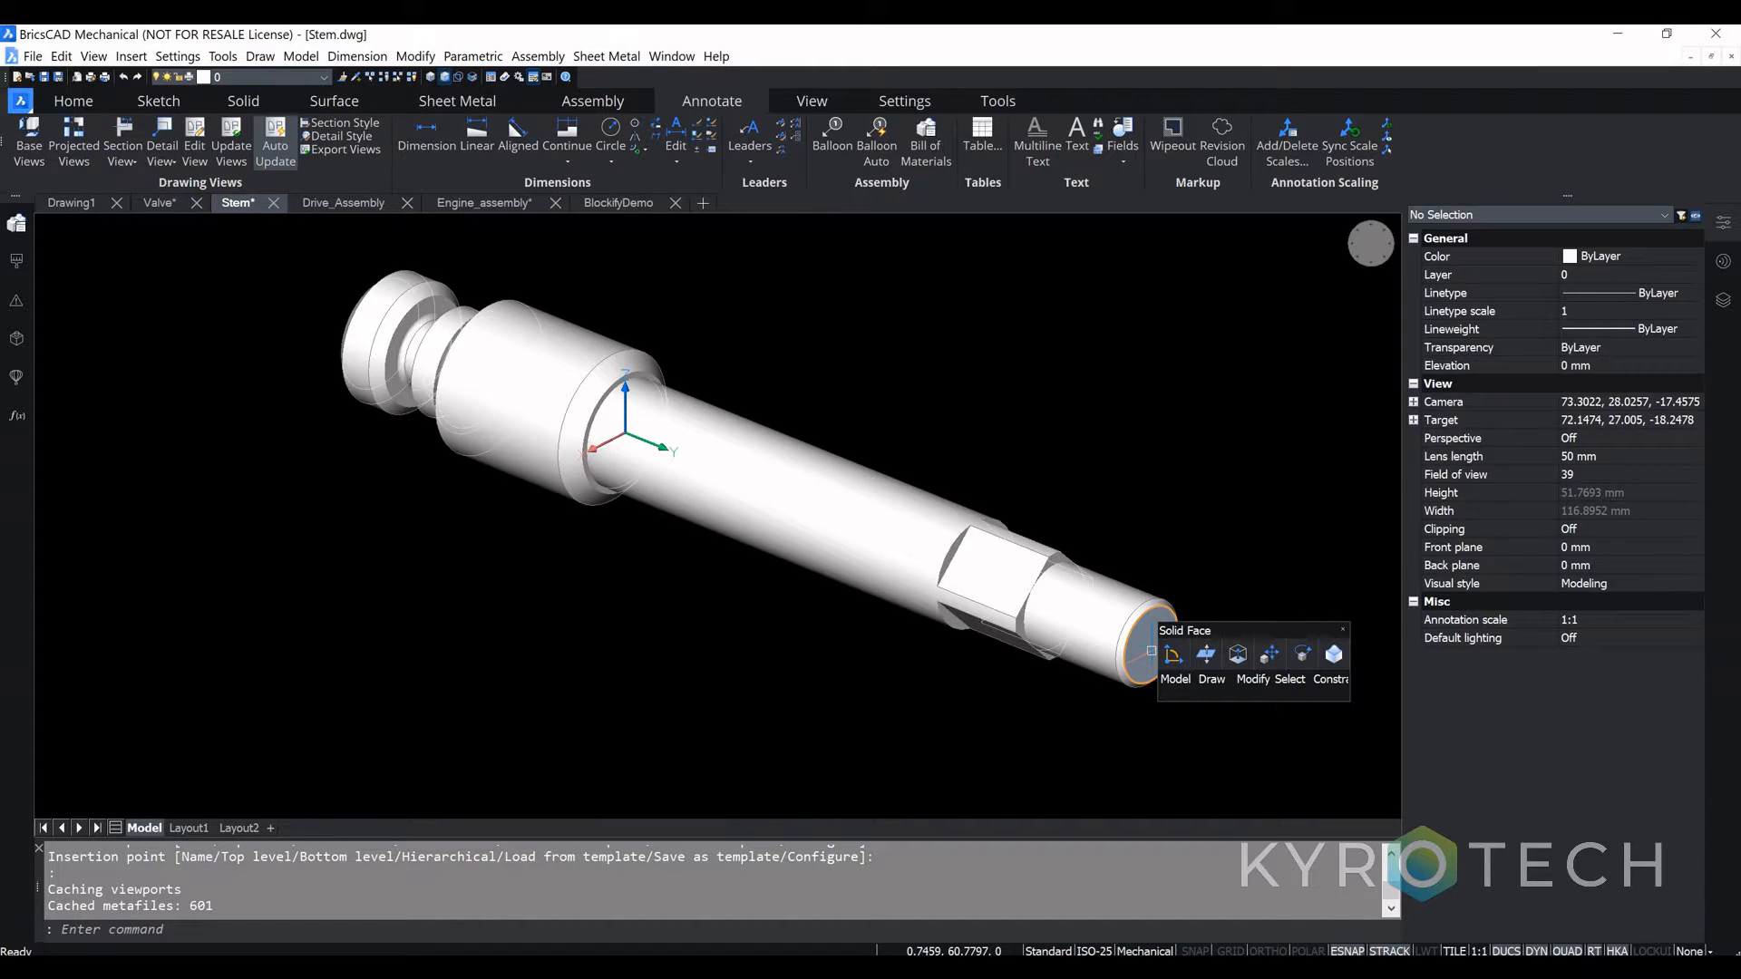
mouse_move(1177, 689)
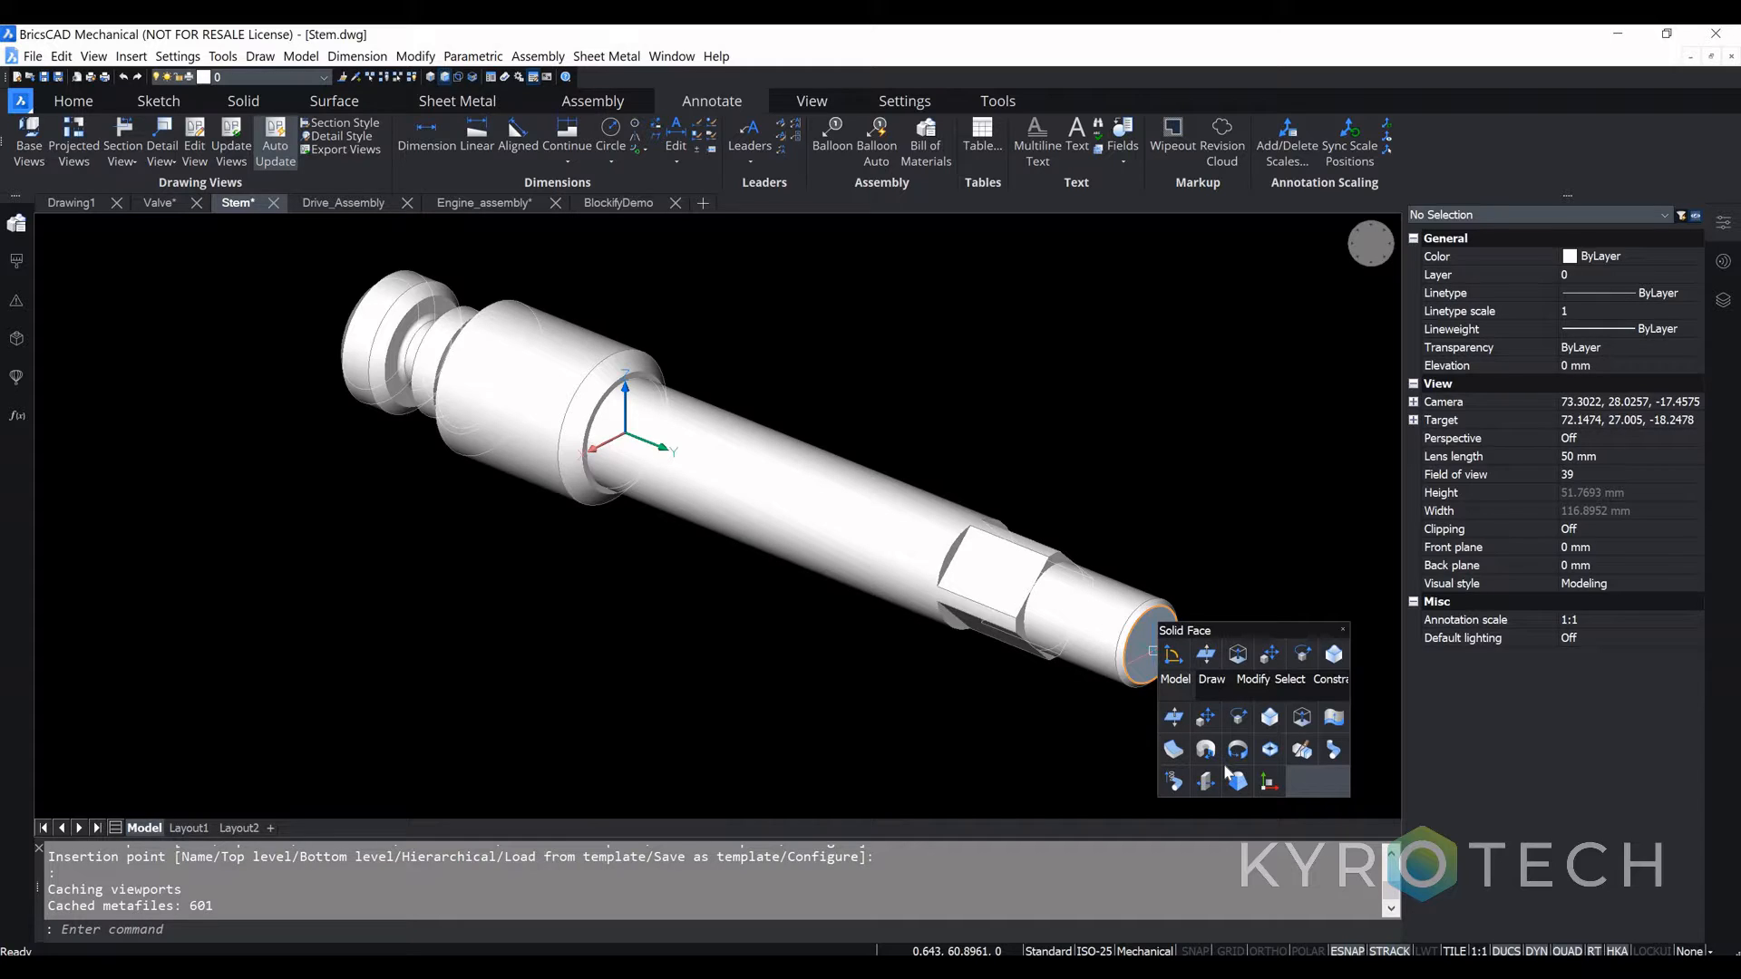
click(1172, 654)
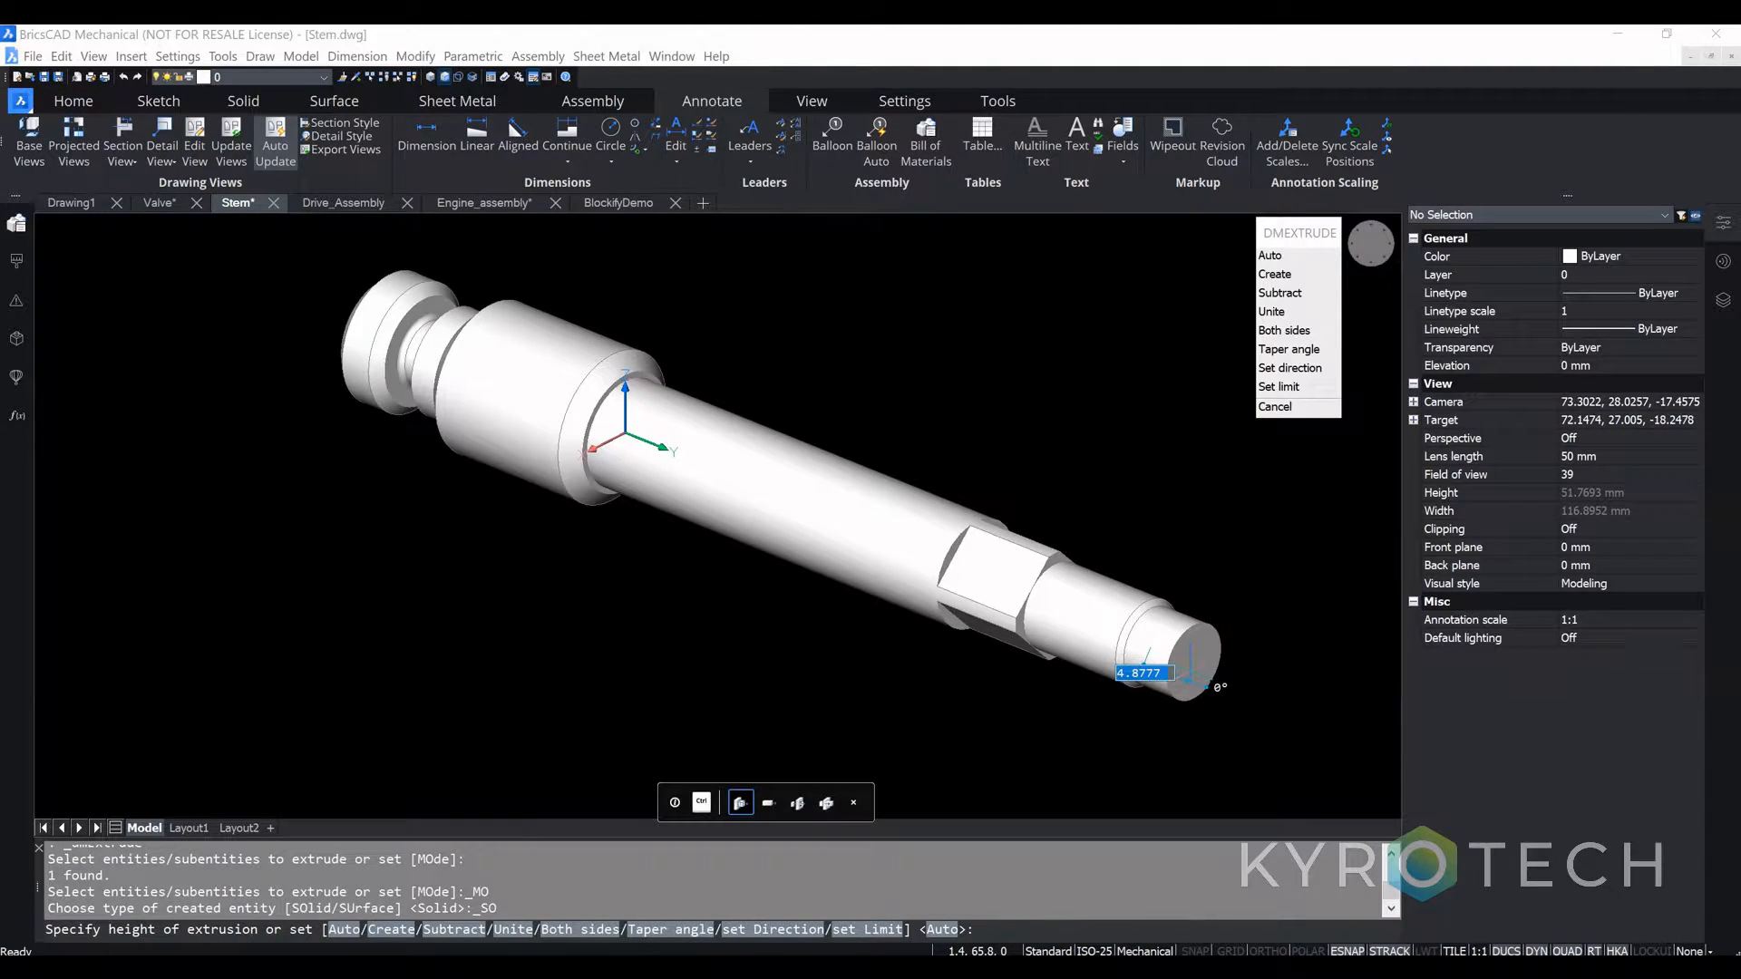
click(1189, 671)
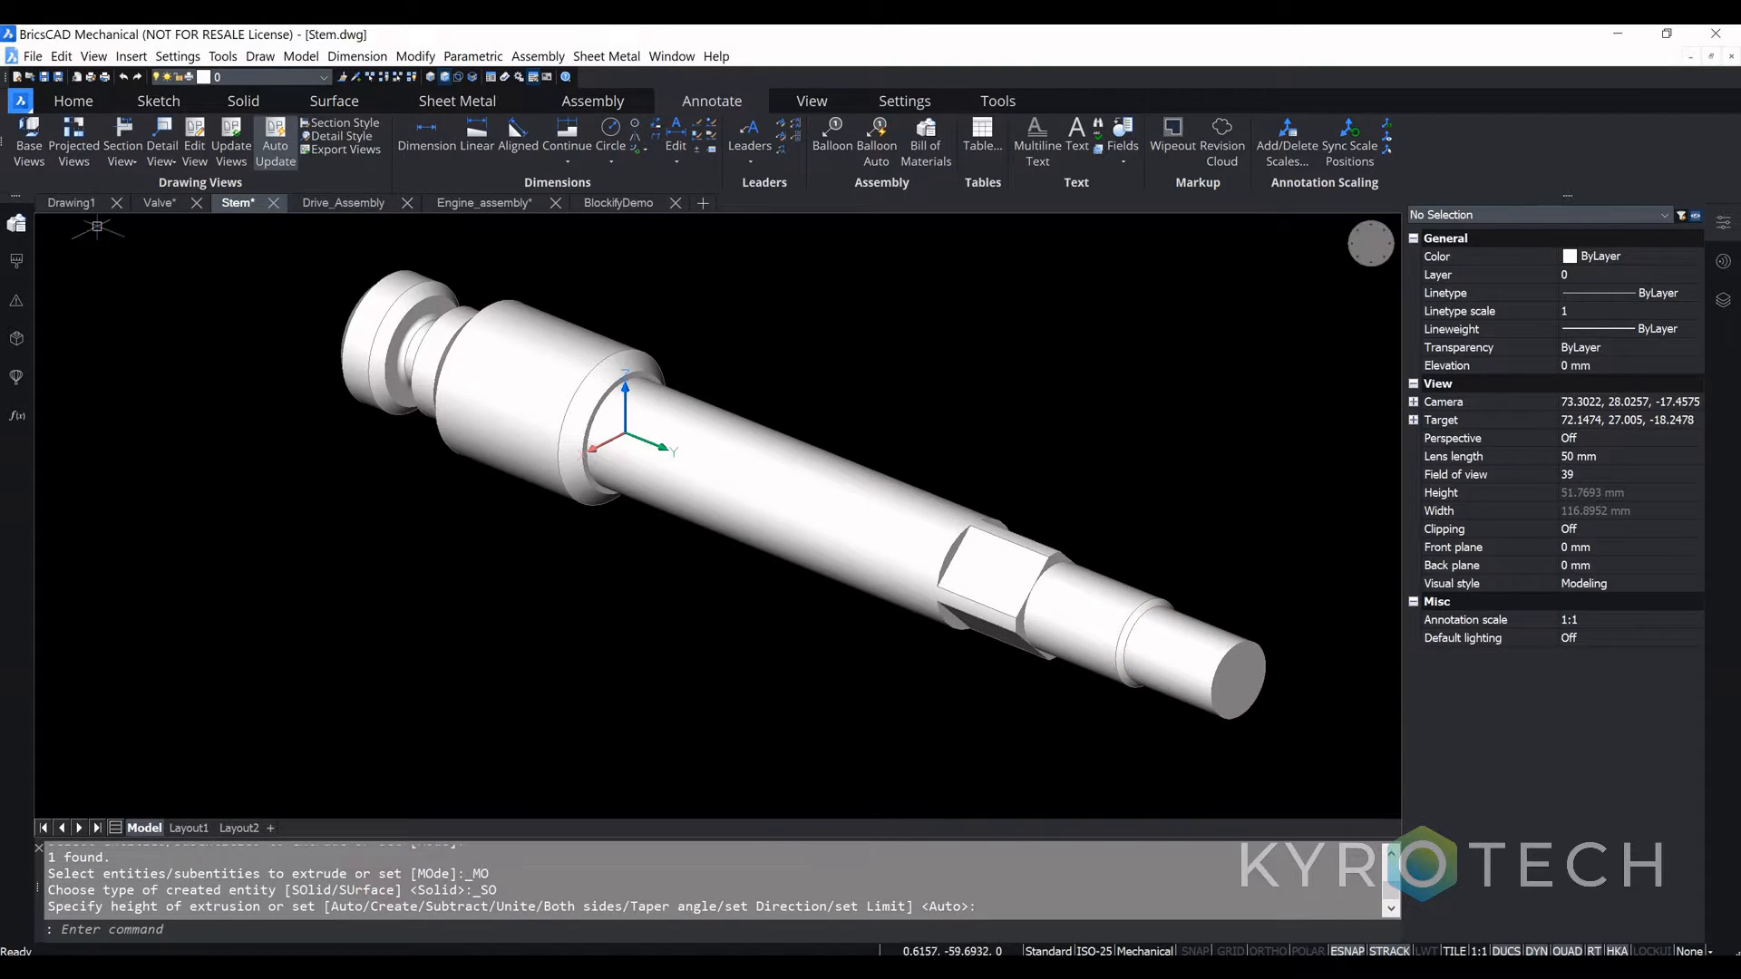
key(ctrl+s)
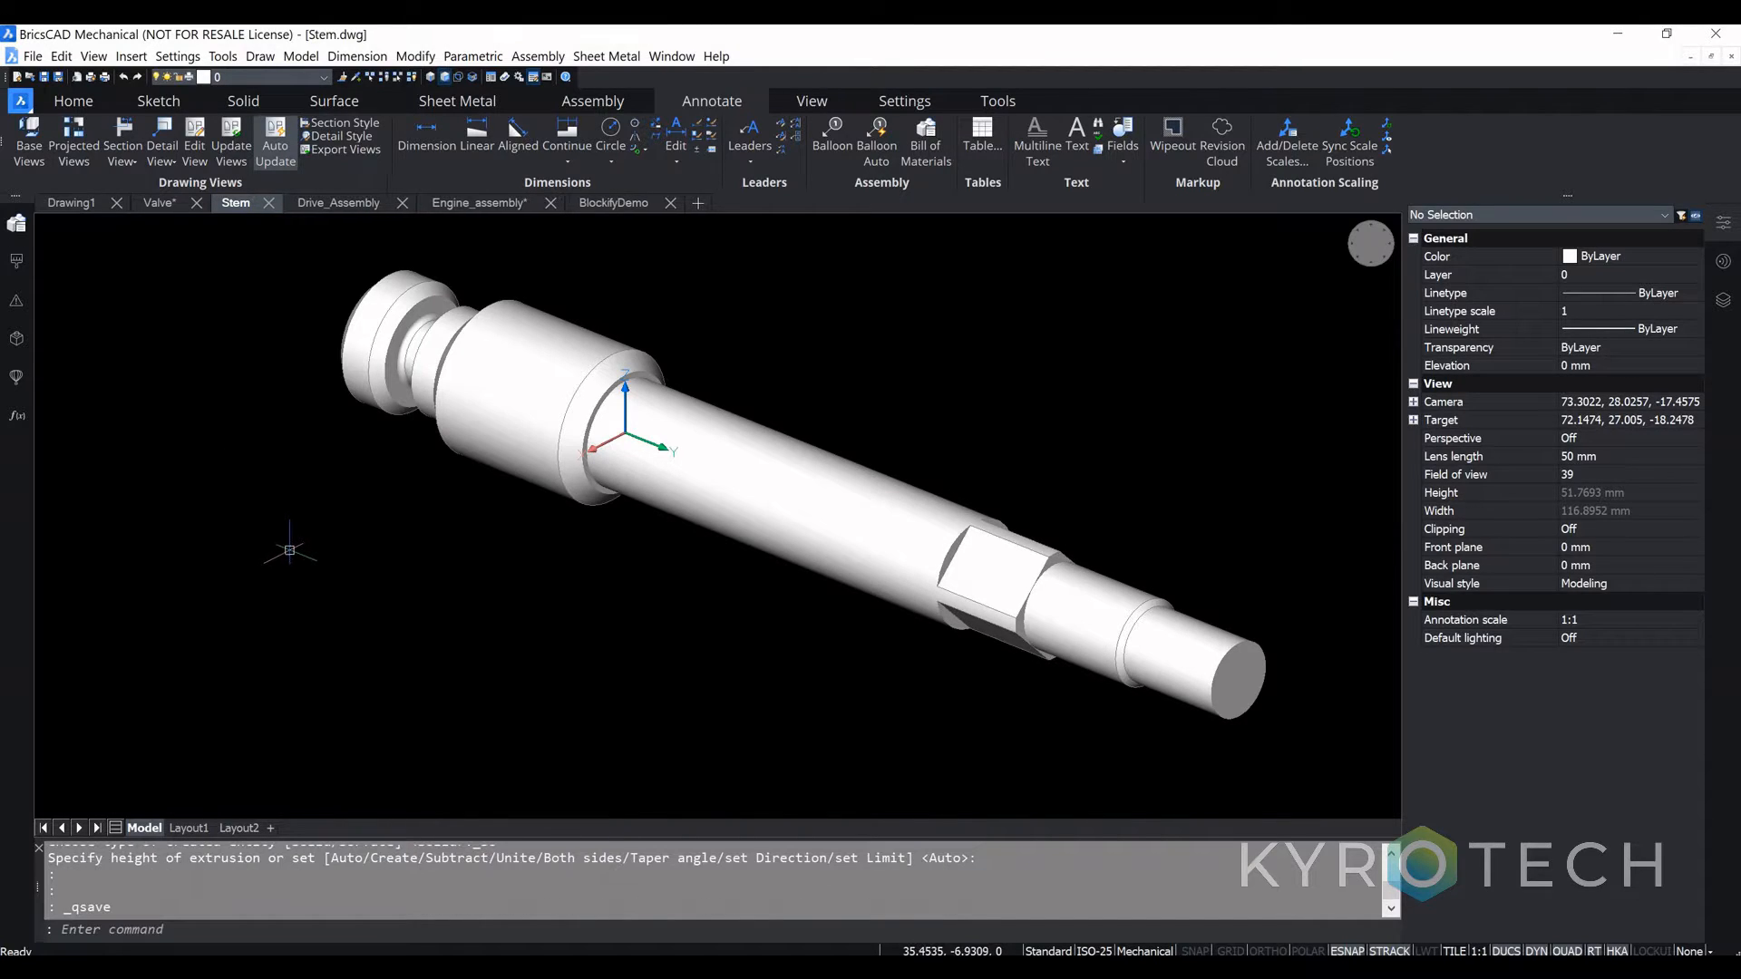
Step: Return to the Valve drawing, run BMUPDATE on the entire model, and inspect the stem end above the handwheel
click(160, 202)
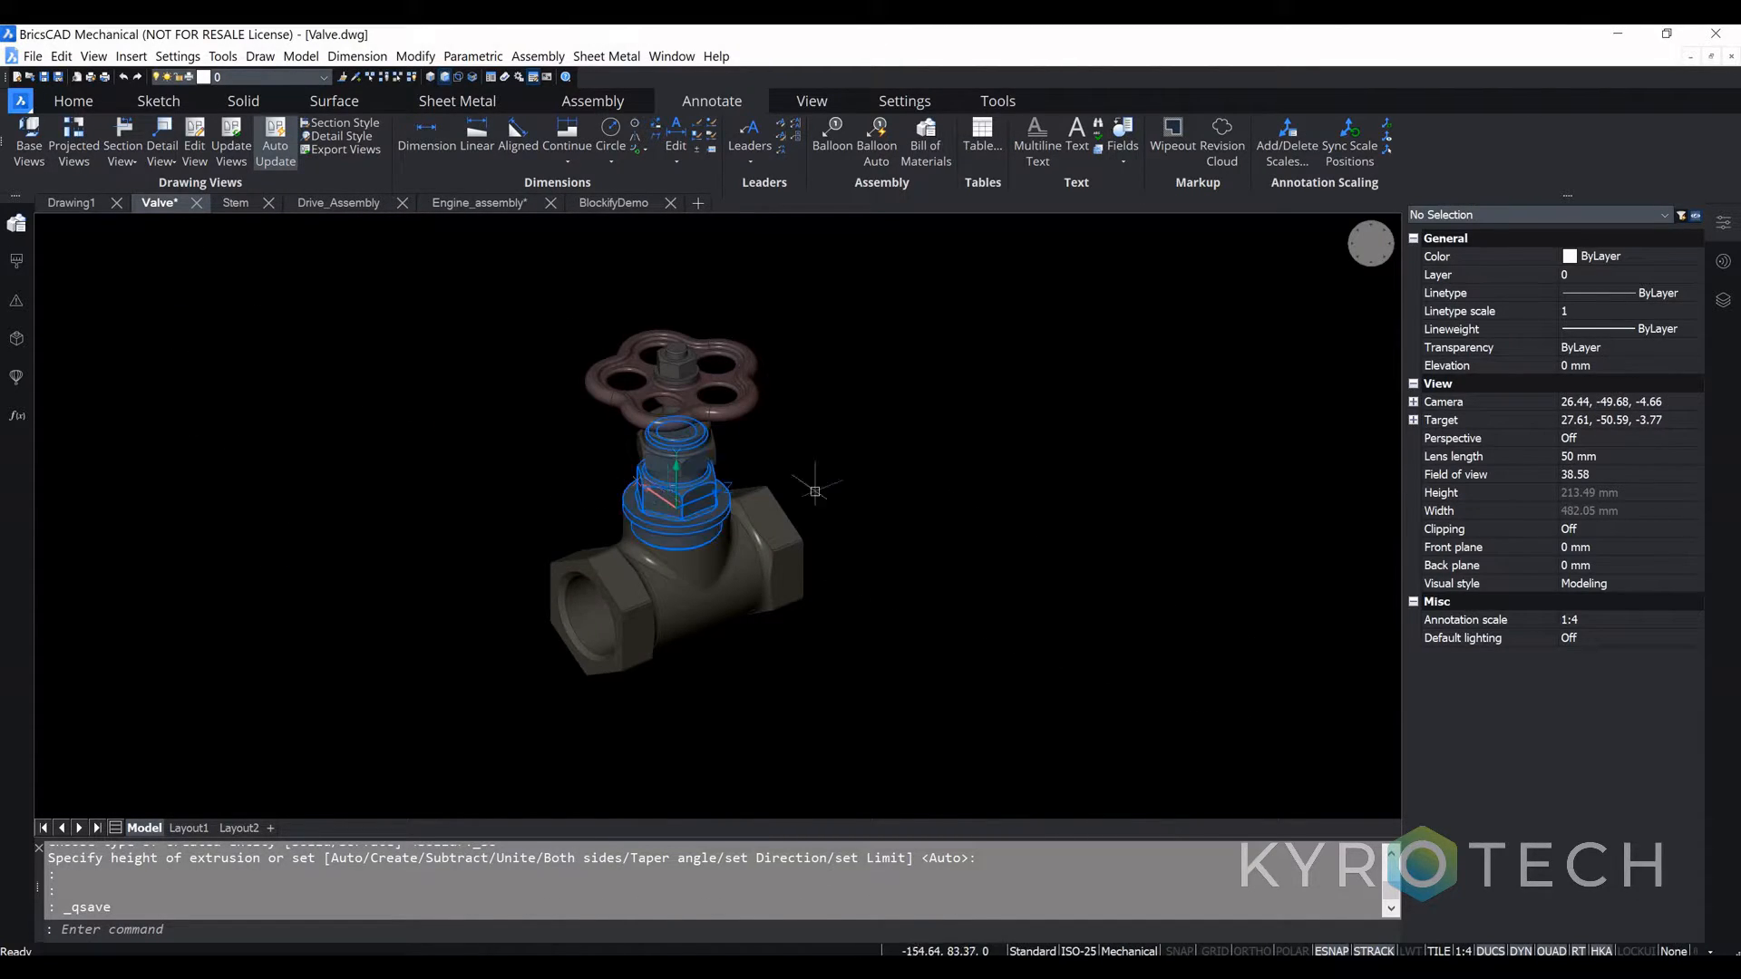
click(249, 929)
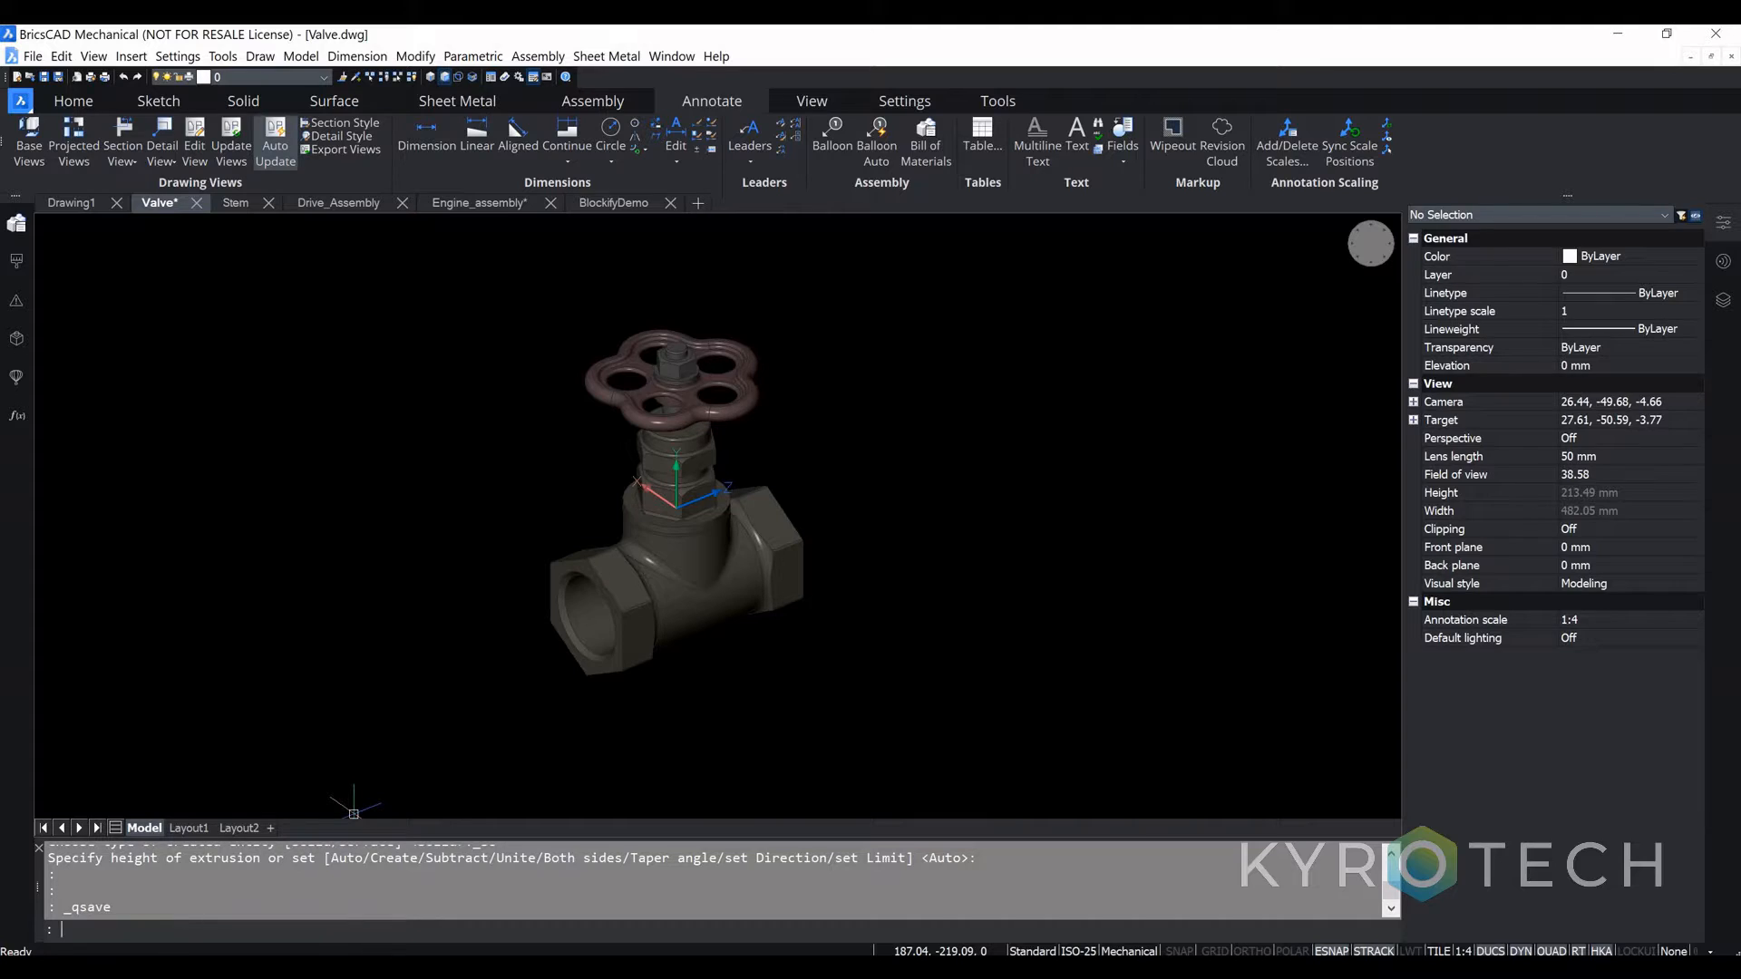
text(bmupdate)
key(Return)
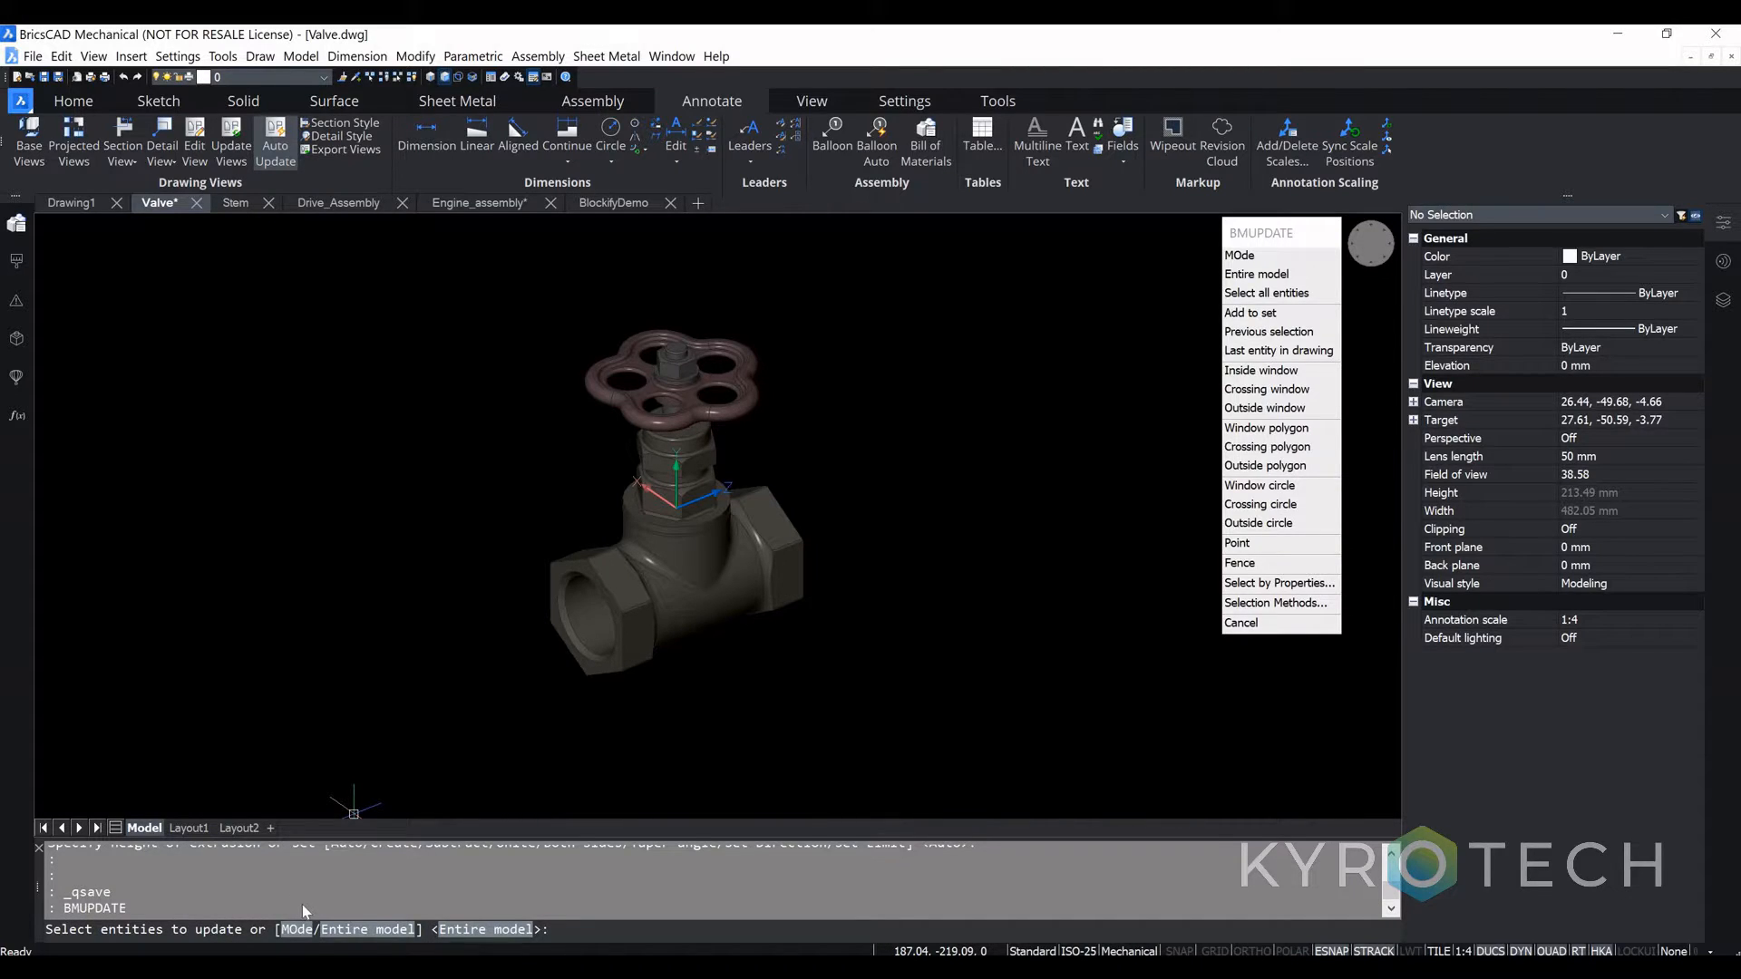
key(Return)
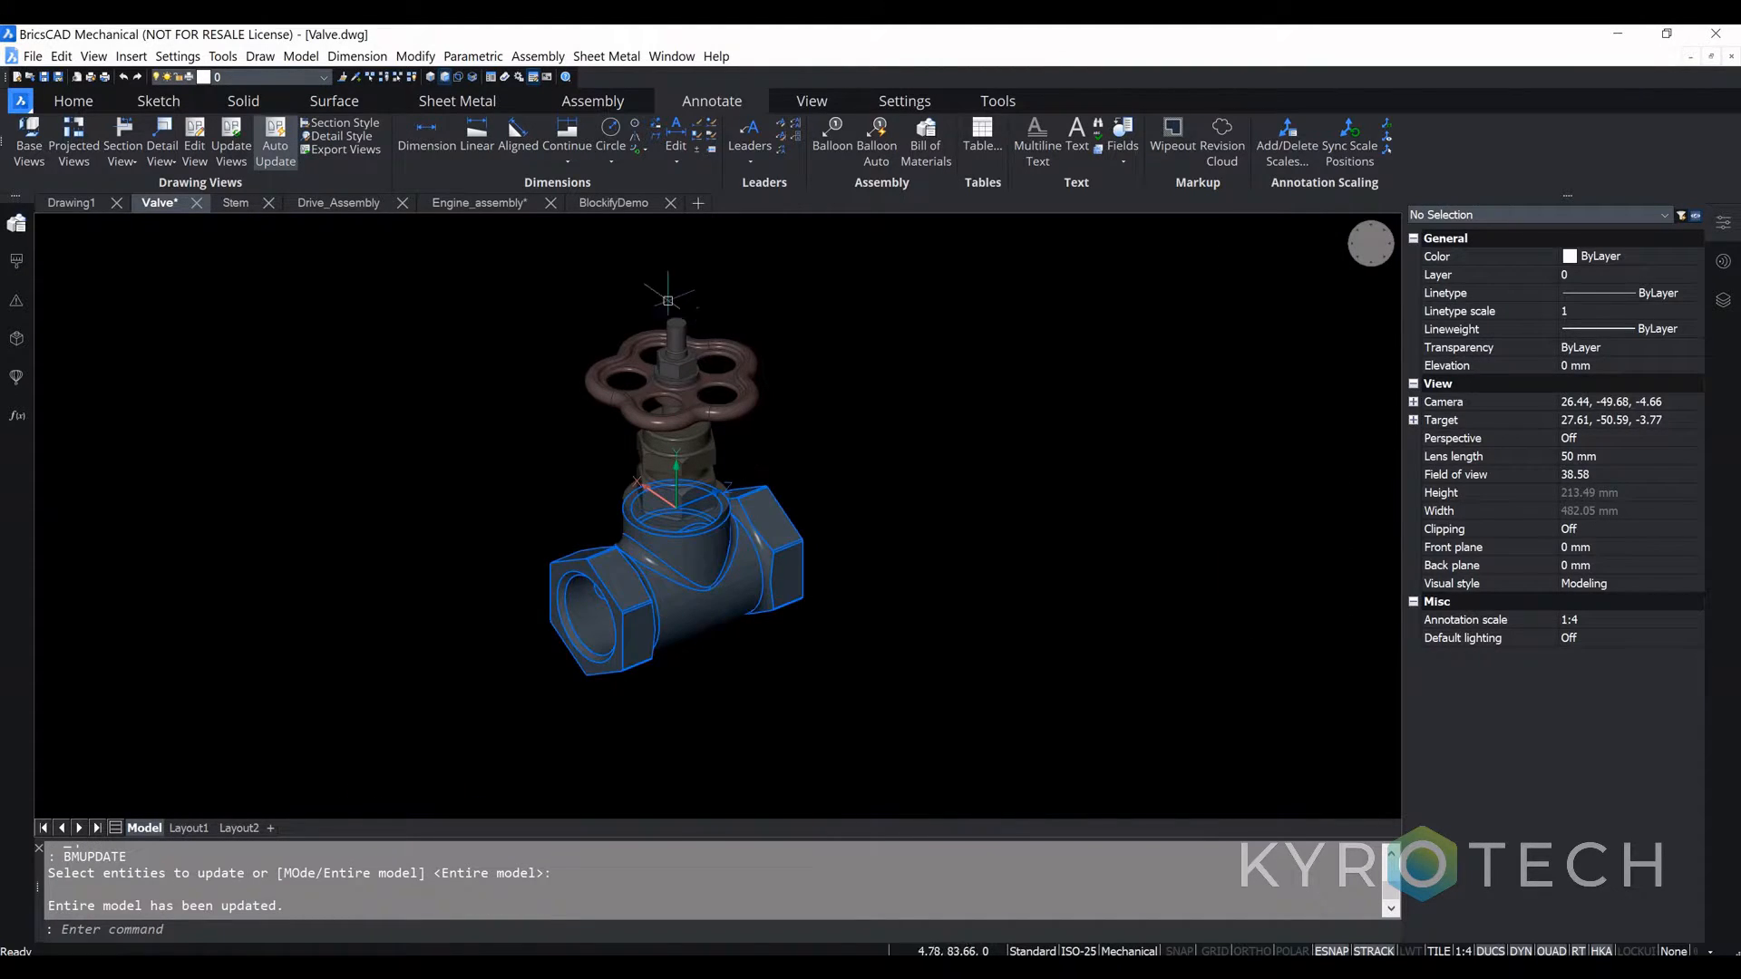
scroll(677, 302, up, 5)
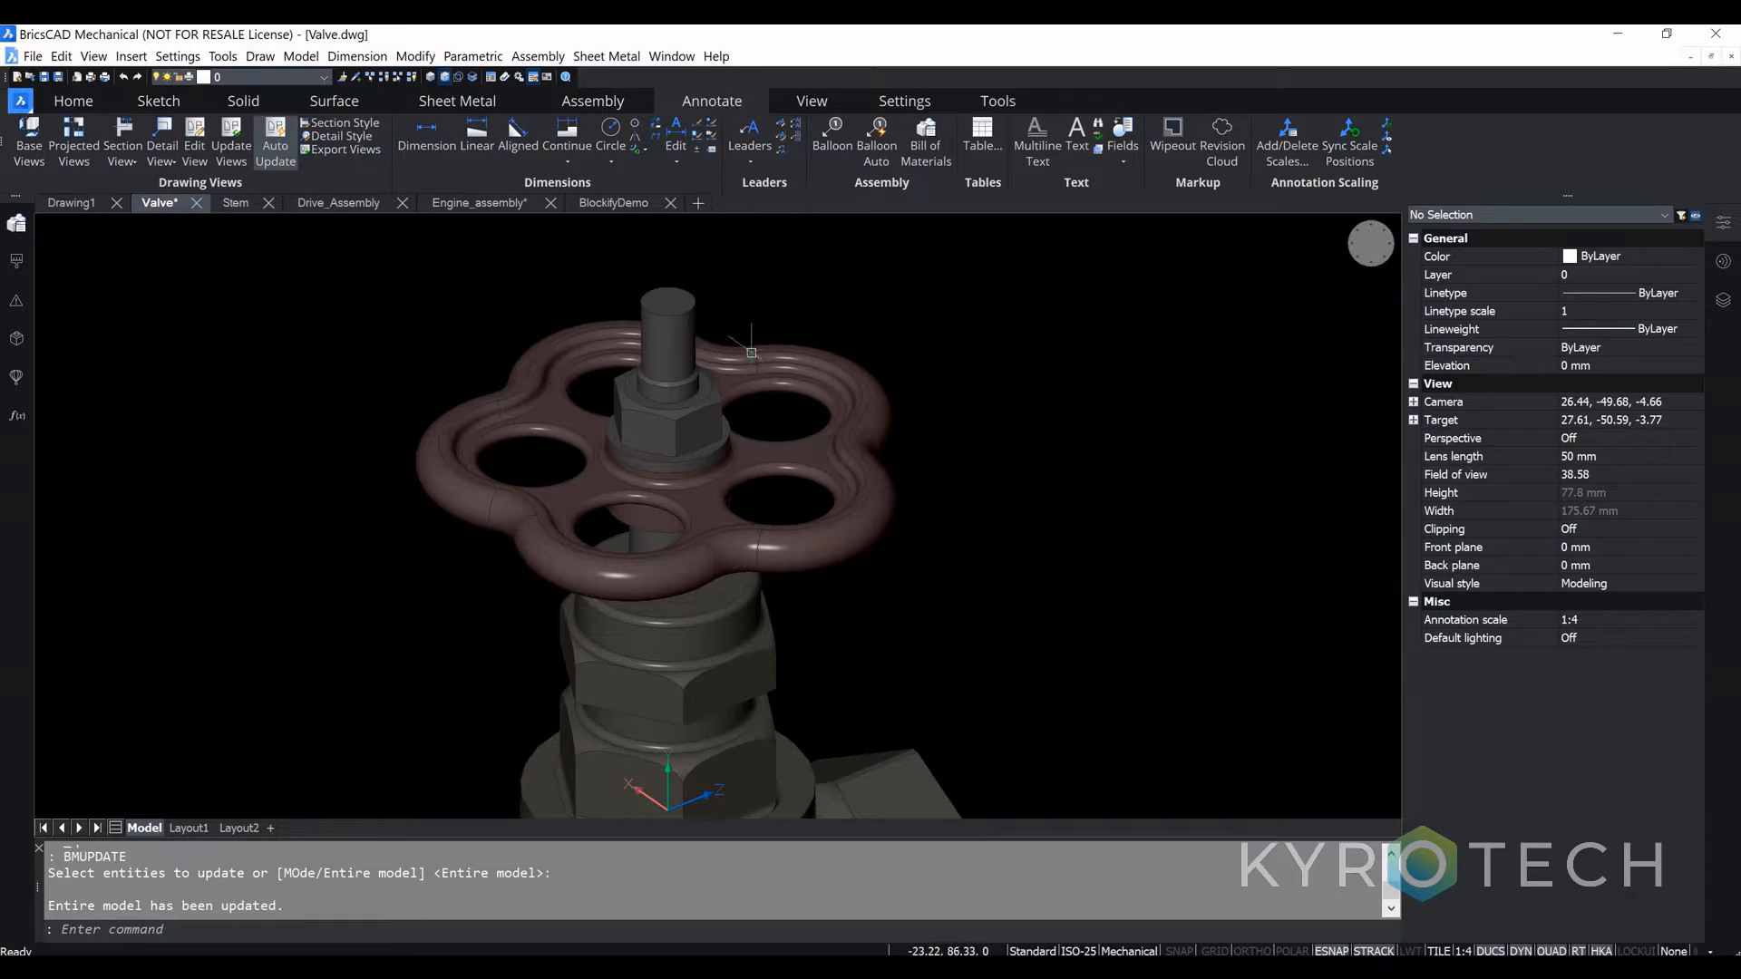
mouse_move(669, 357)
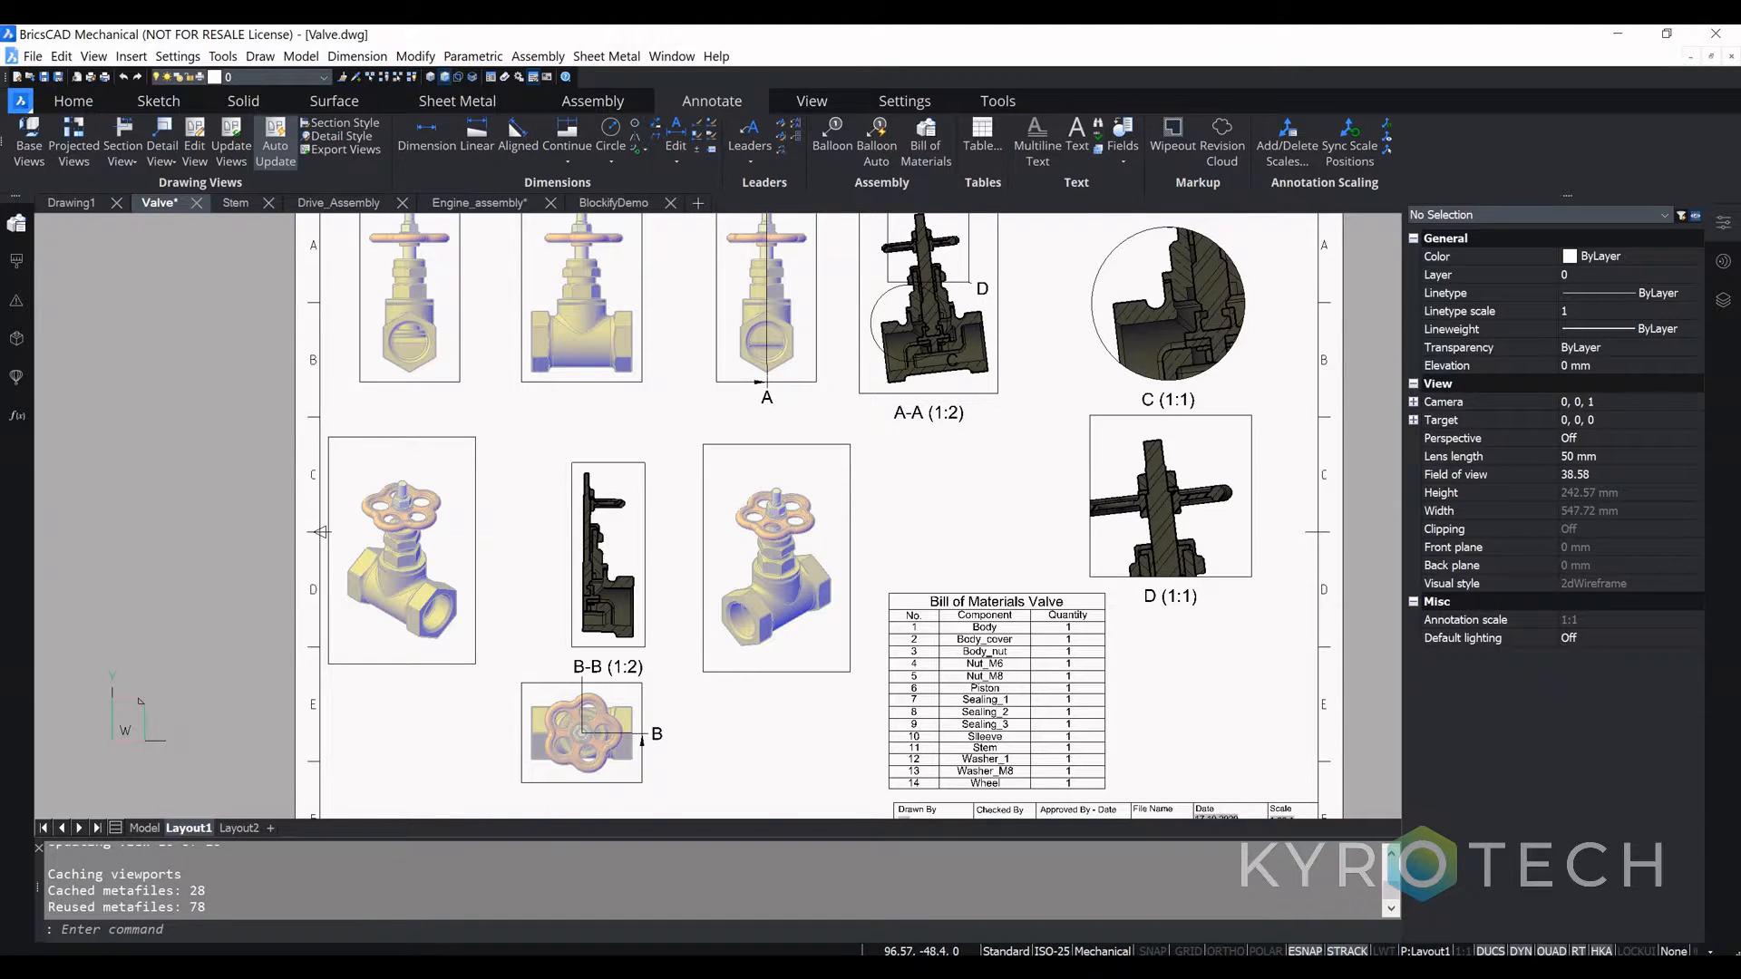
Step: Examine the lengthened stem end above the handwheel in the upper row of orthographic valve views
scroll(563, 497, down, 1)
middle_drag(554, 441, 556, 510)
middle_drag(507, 363, 508, 477)
scroll(508, 477, up, 6)
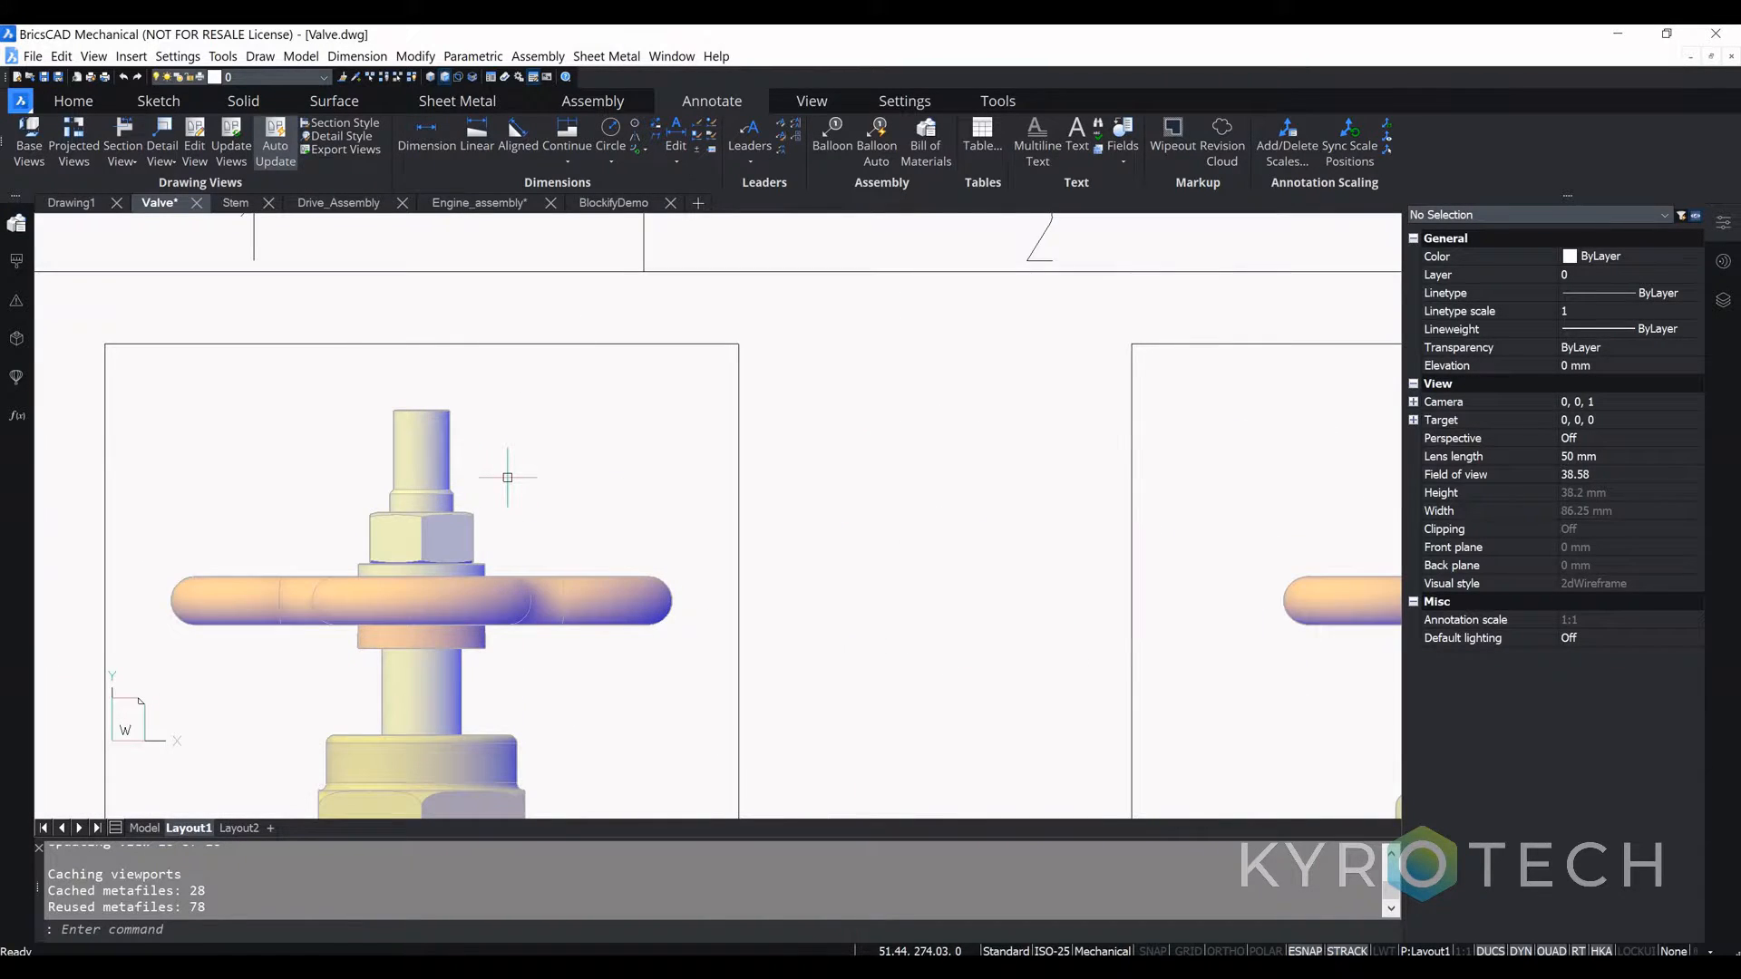
scroll(507, 477, down, 4)
middle_drag(1055, 481, 850, 508)
scroll(850, 507, up, 3)
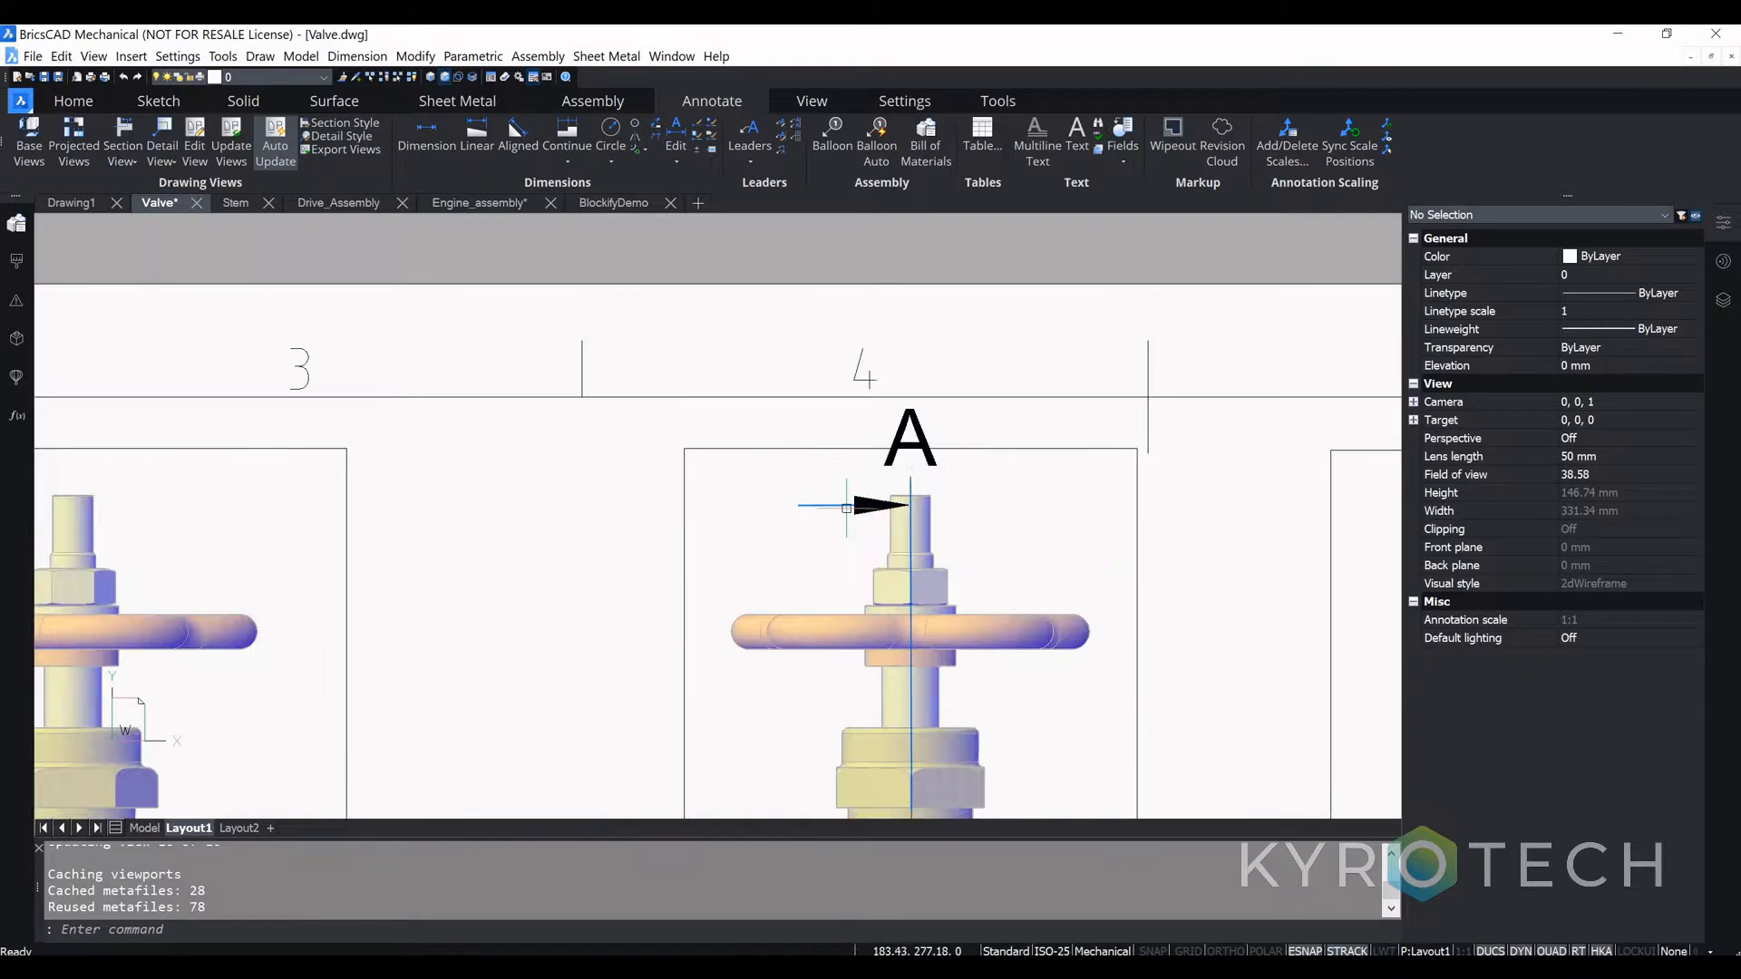
scroll(849, 508, up, 2)
Step: Examine the stem end above the handwheel in the sheet's isometric valve views and review the full sheet
scroll(871, 503, down, 9)
middle_drag(767, 692, 881, 599)
scroll(828, 524, up, 8)
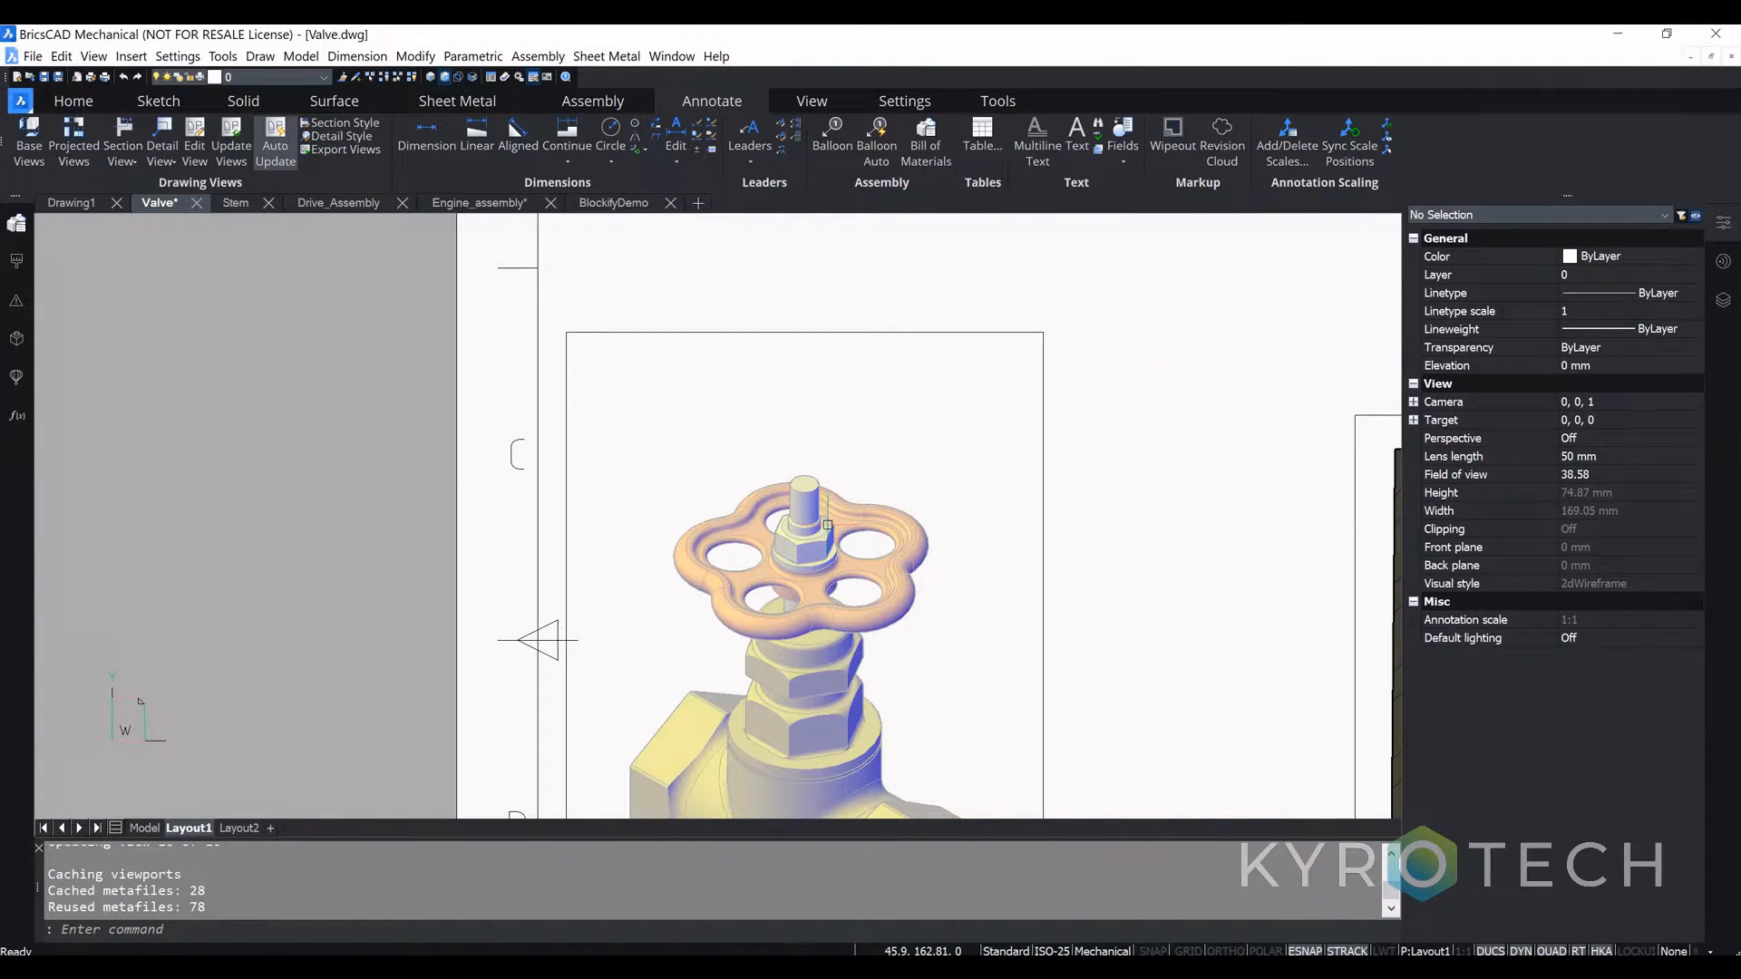
scroll(828, 525, down, 7)
middle_drag(962, 526, 808, 526)
scroll(808, 526, up, 4)
scroll(808, 526, up, 5)
scroll(757, 539, down, 8)
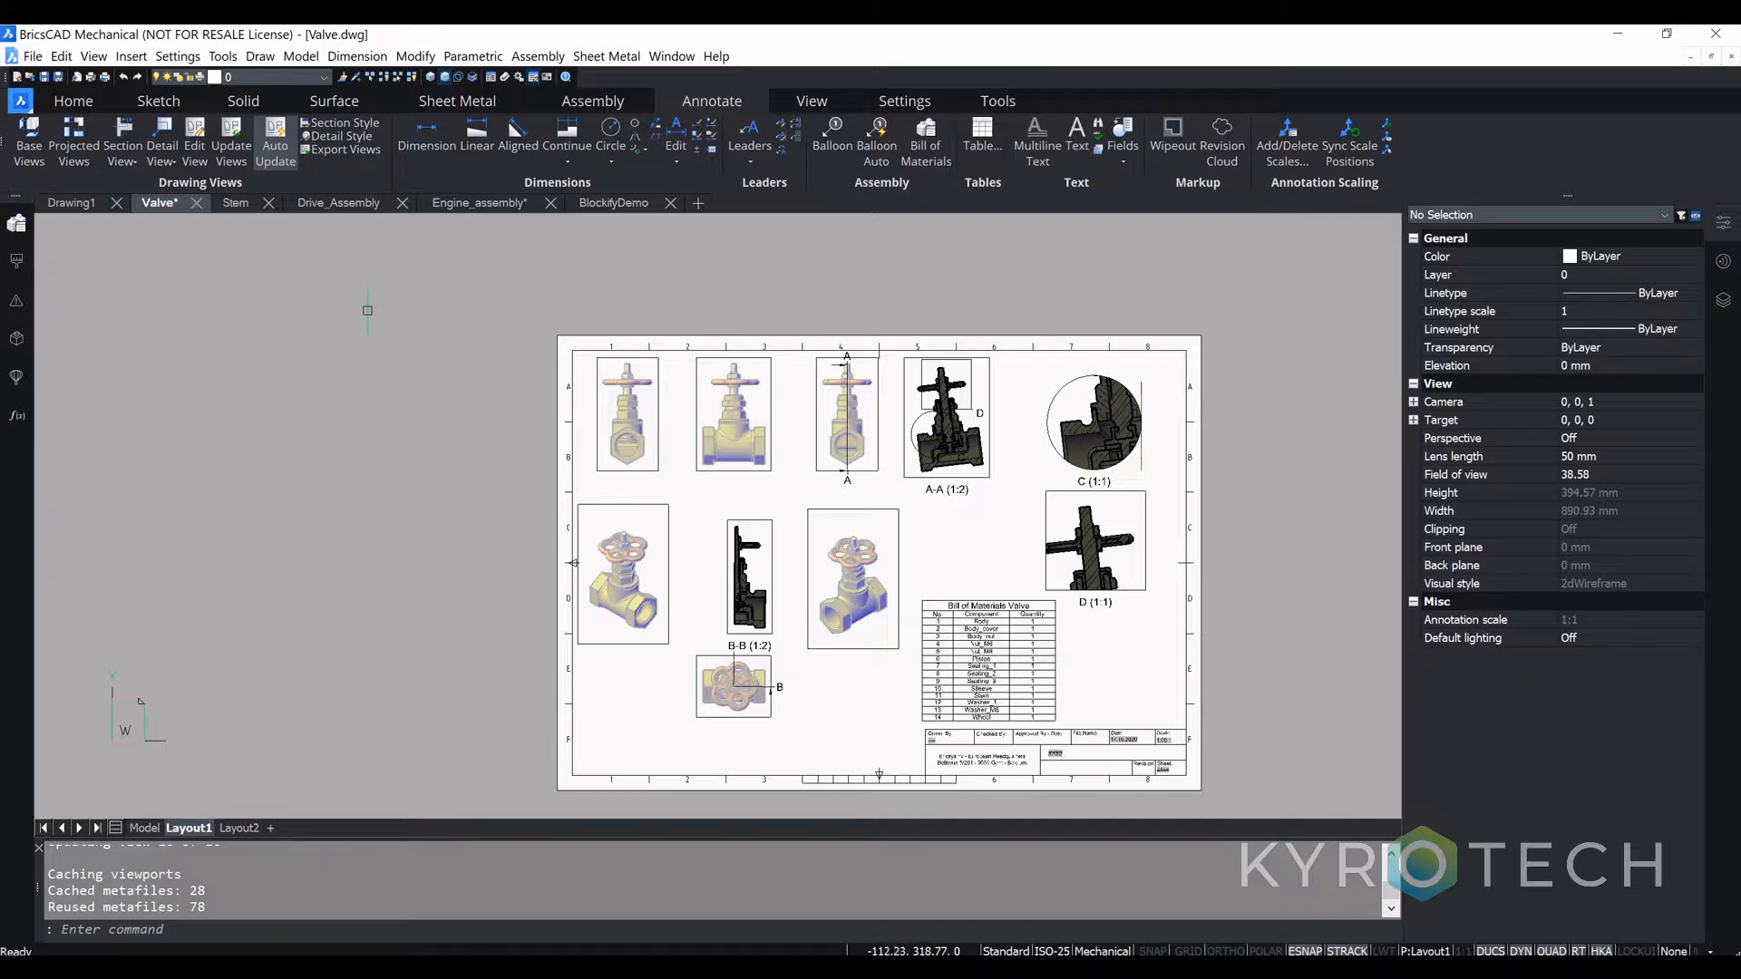
Step: Switch to the Drive_Assembly drawing, with room beside the model for an exploded view
click(337, 204)
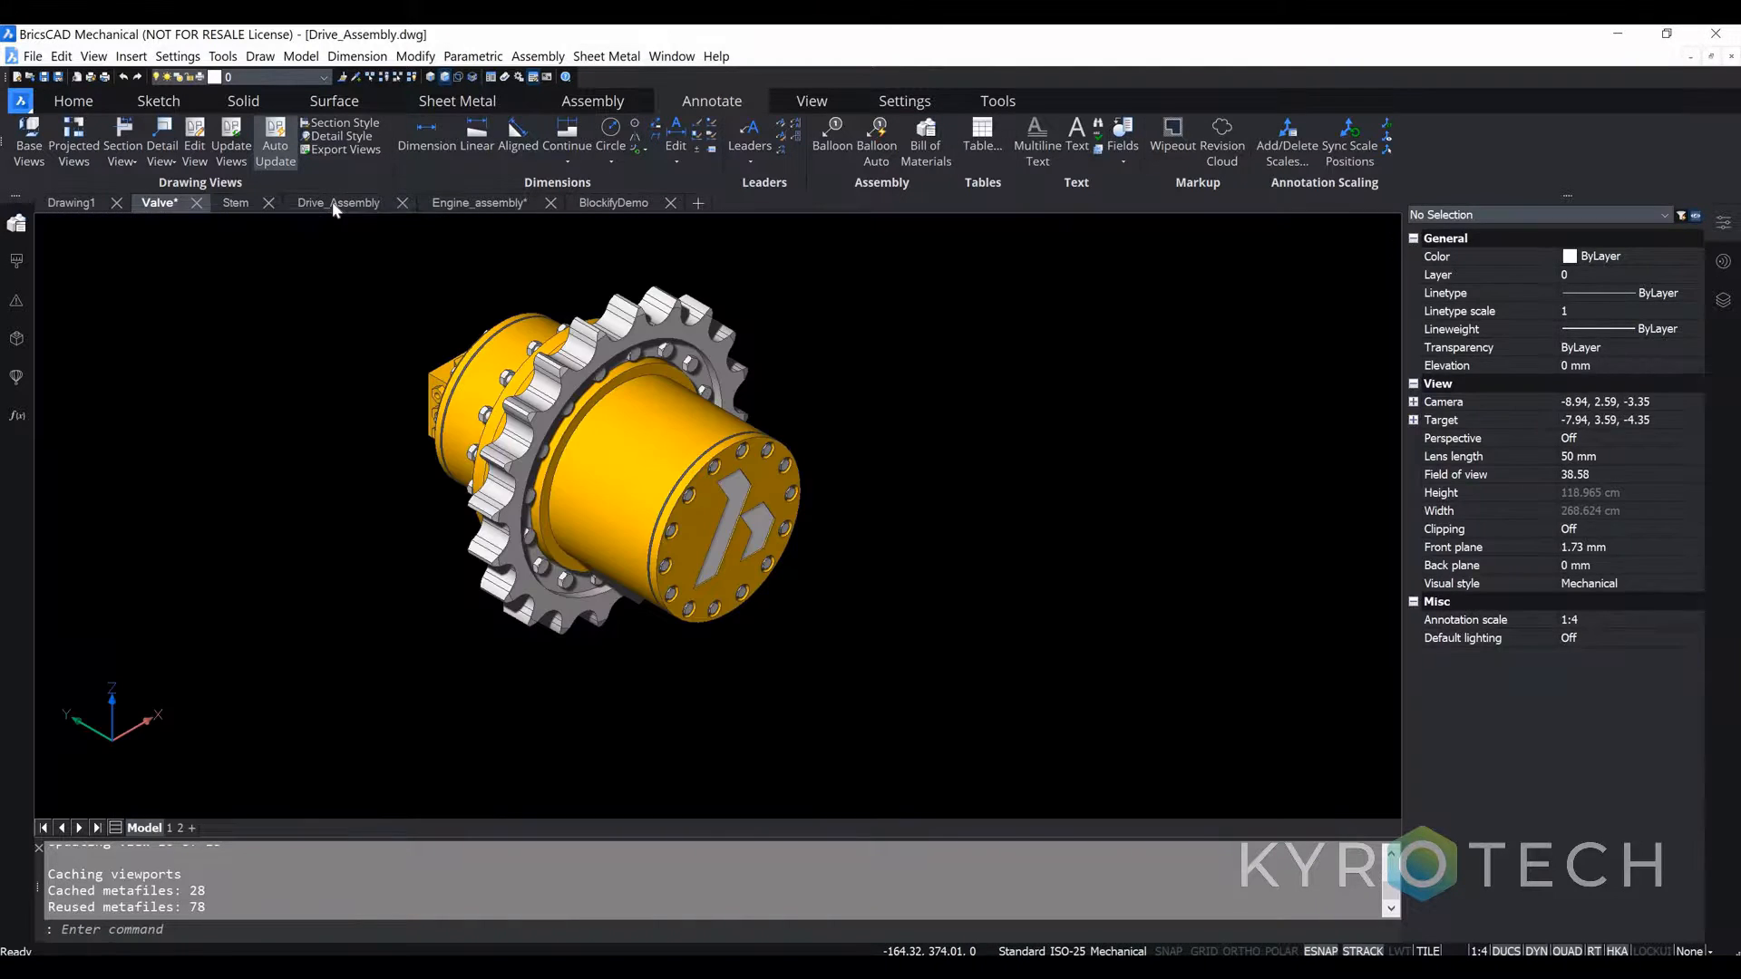
scroll(501, 422, down, 1)
middle_drag(542, 434, 179, 345)
scroll(230, 383, down, 1)
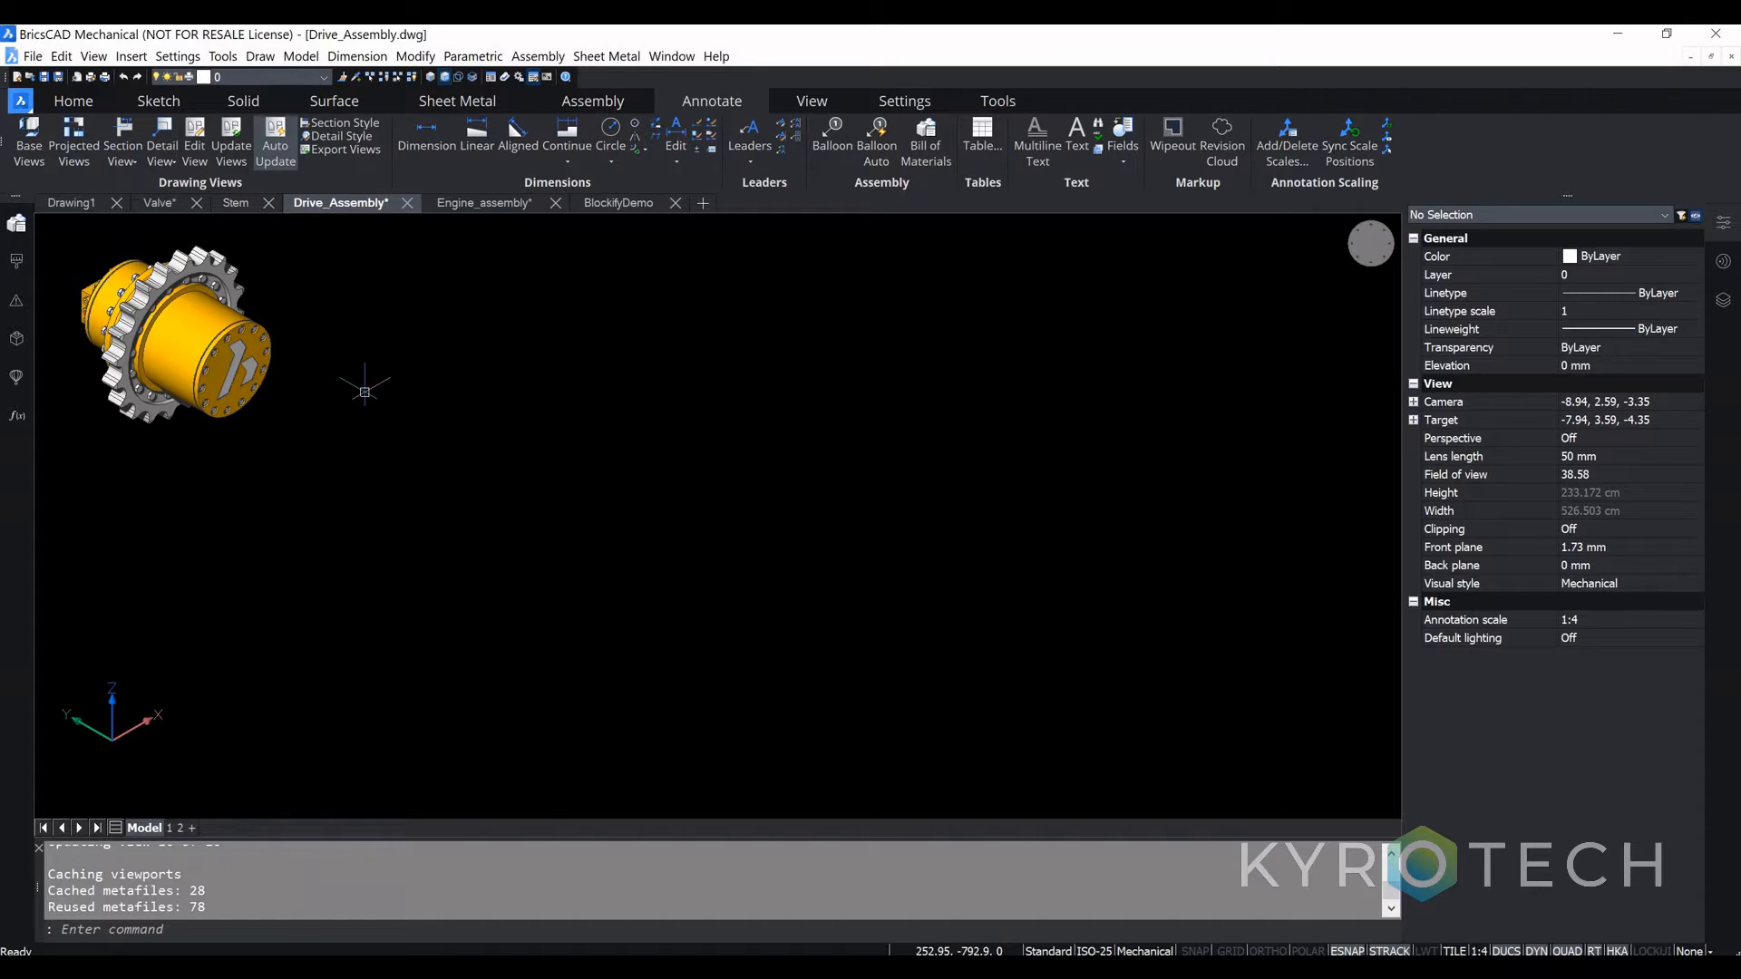
scroll(252, 441, down, 2)
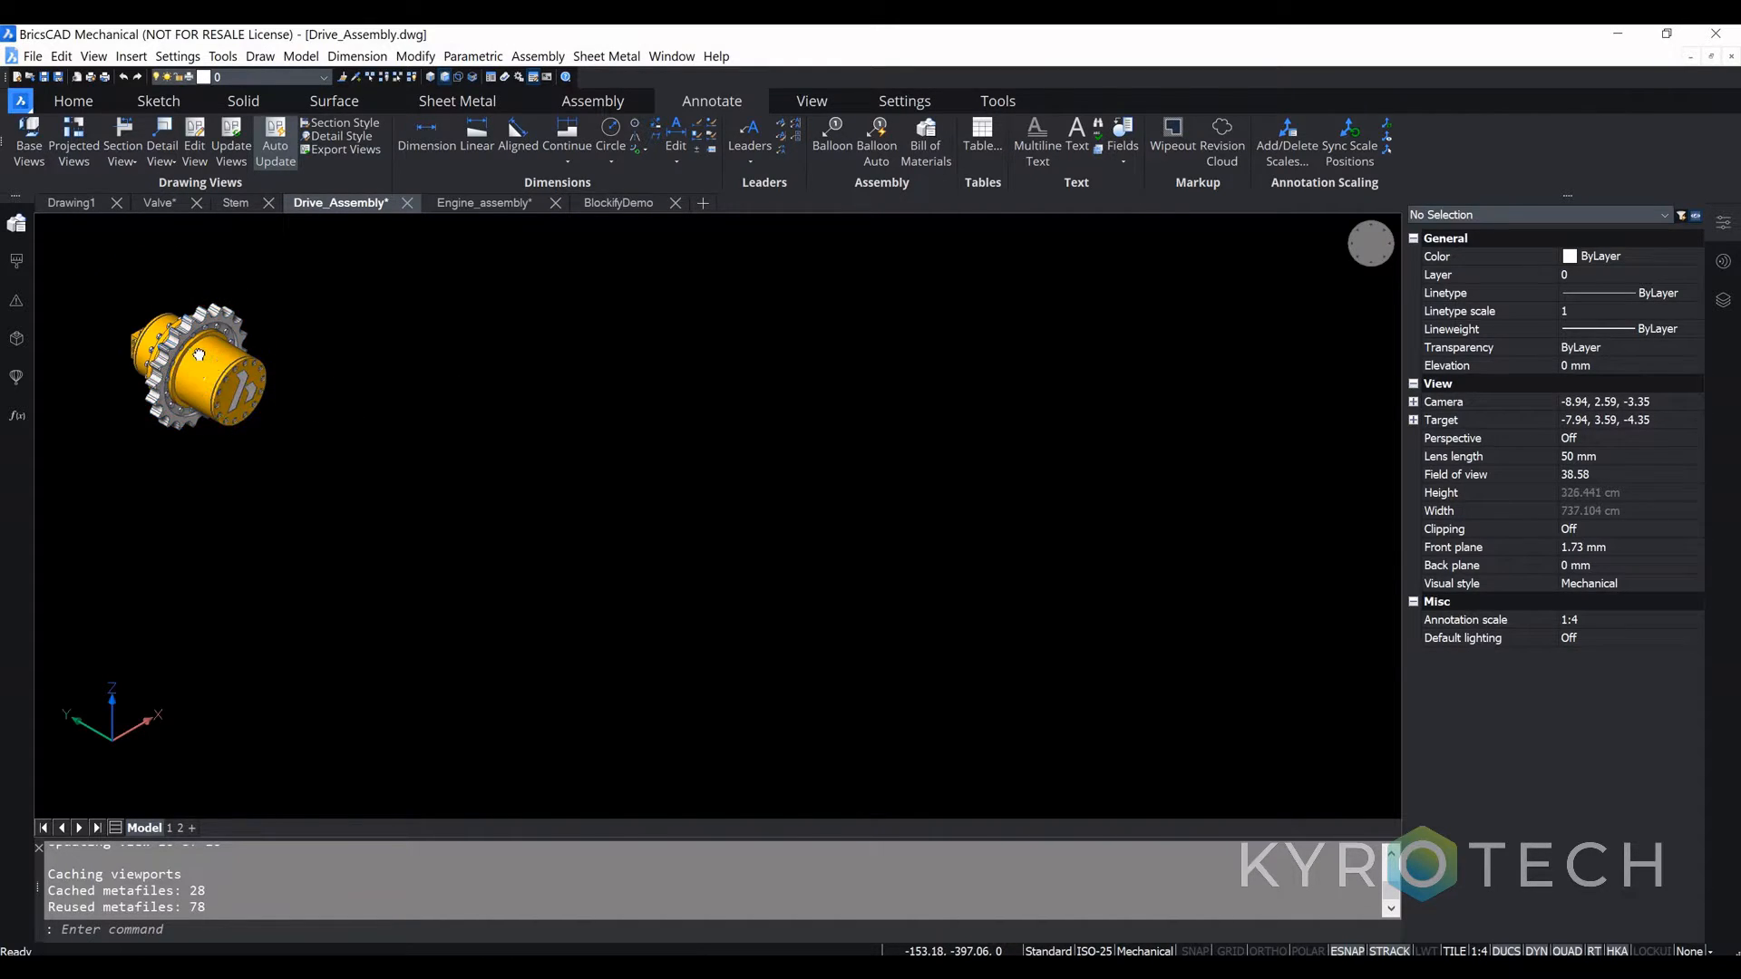
scroll(186, 347, down, 2)
middle_drag(174, 319, 156, 319)
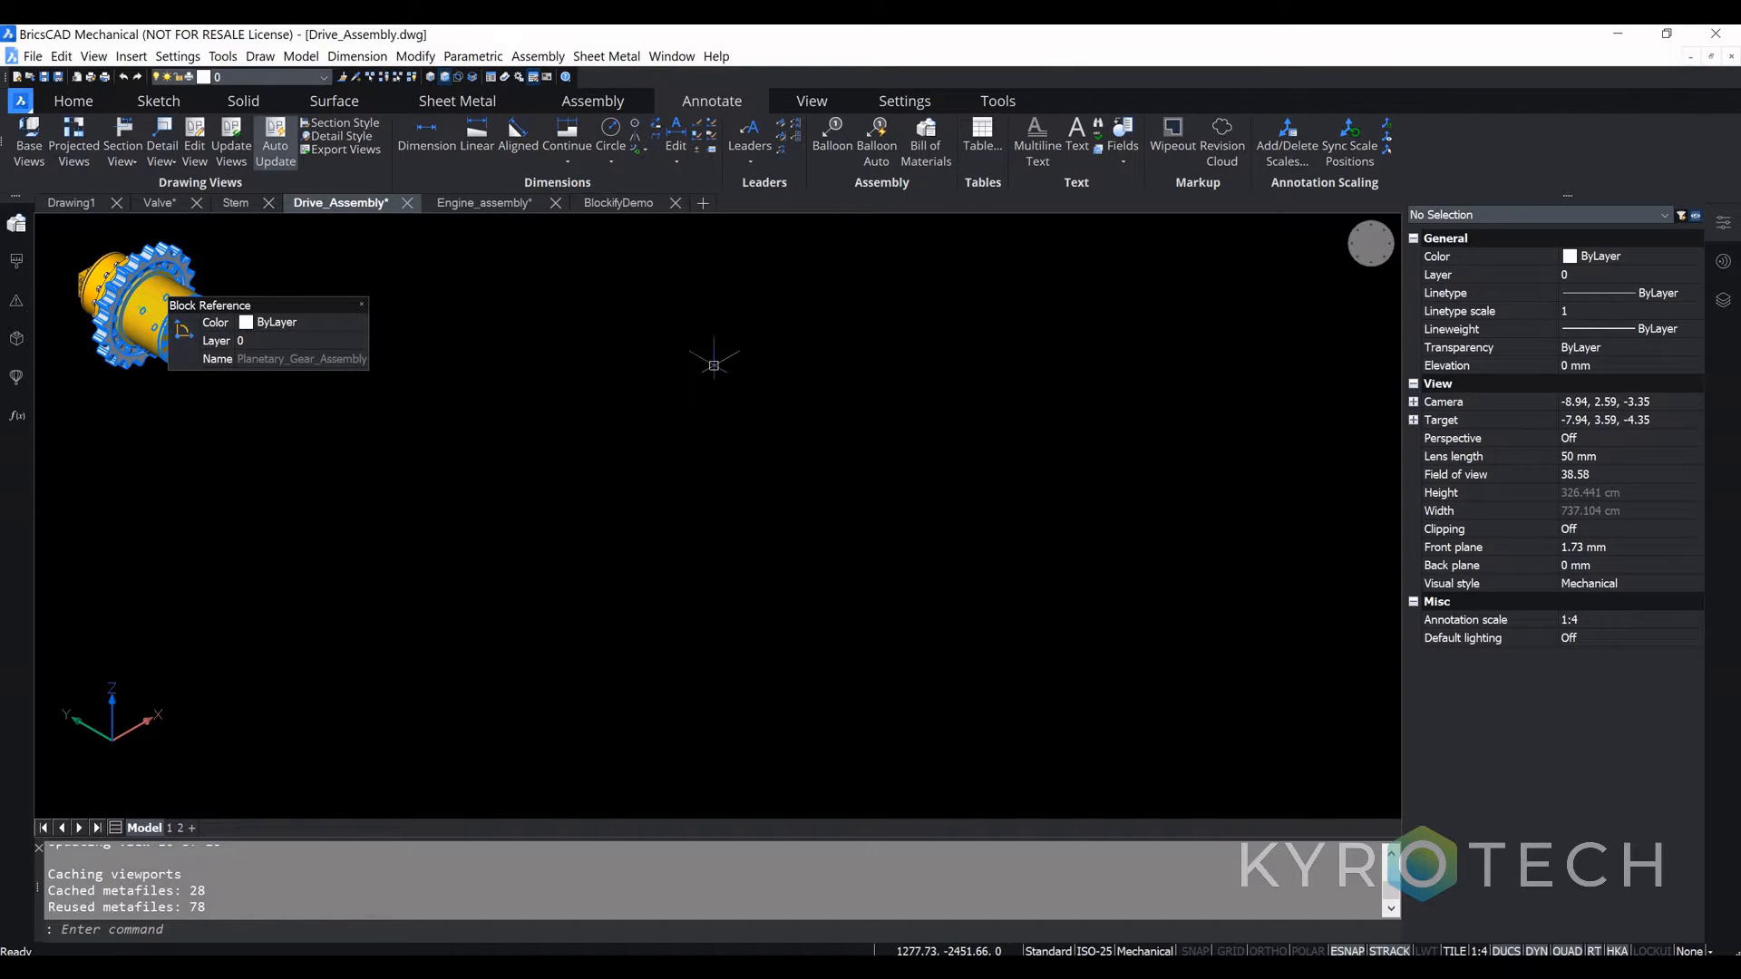
Step: Explode the drive assembly at Bottom level with the Linear algorithm along the Y axis, to a distance of about 5977
click(85, 103)
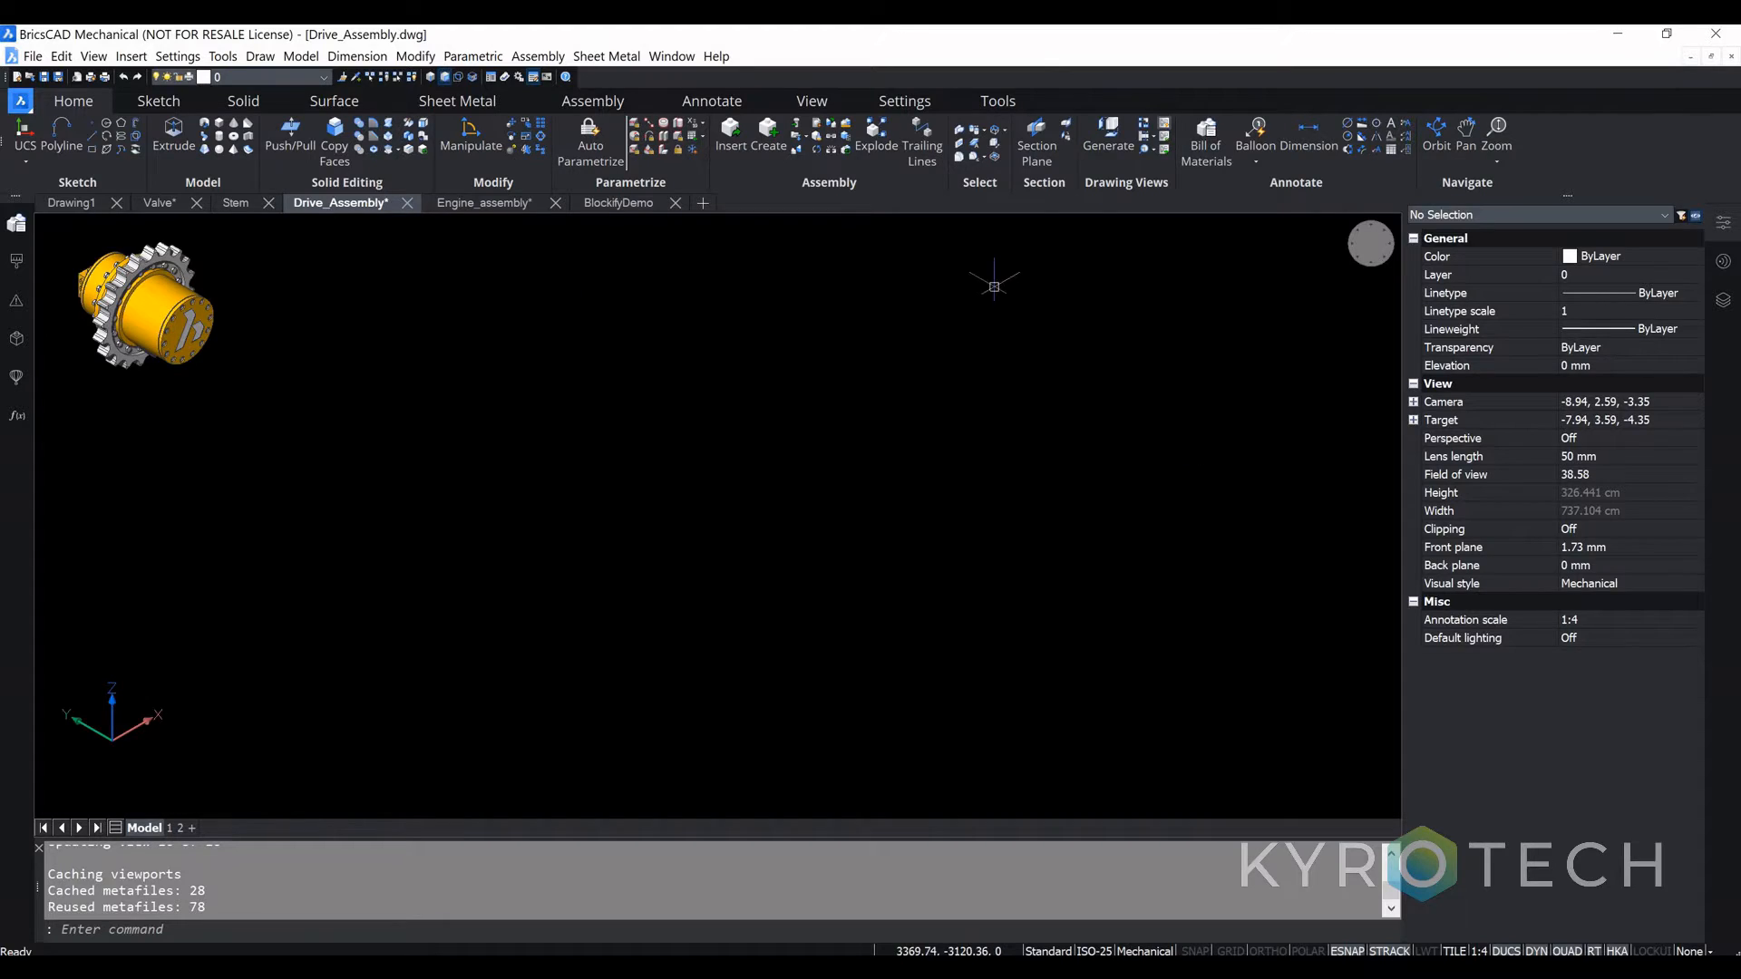
click(876, 135)
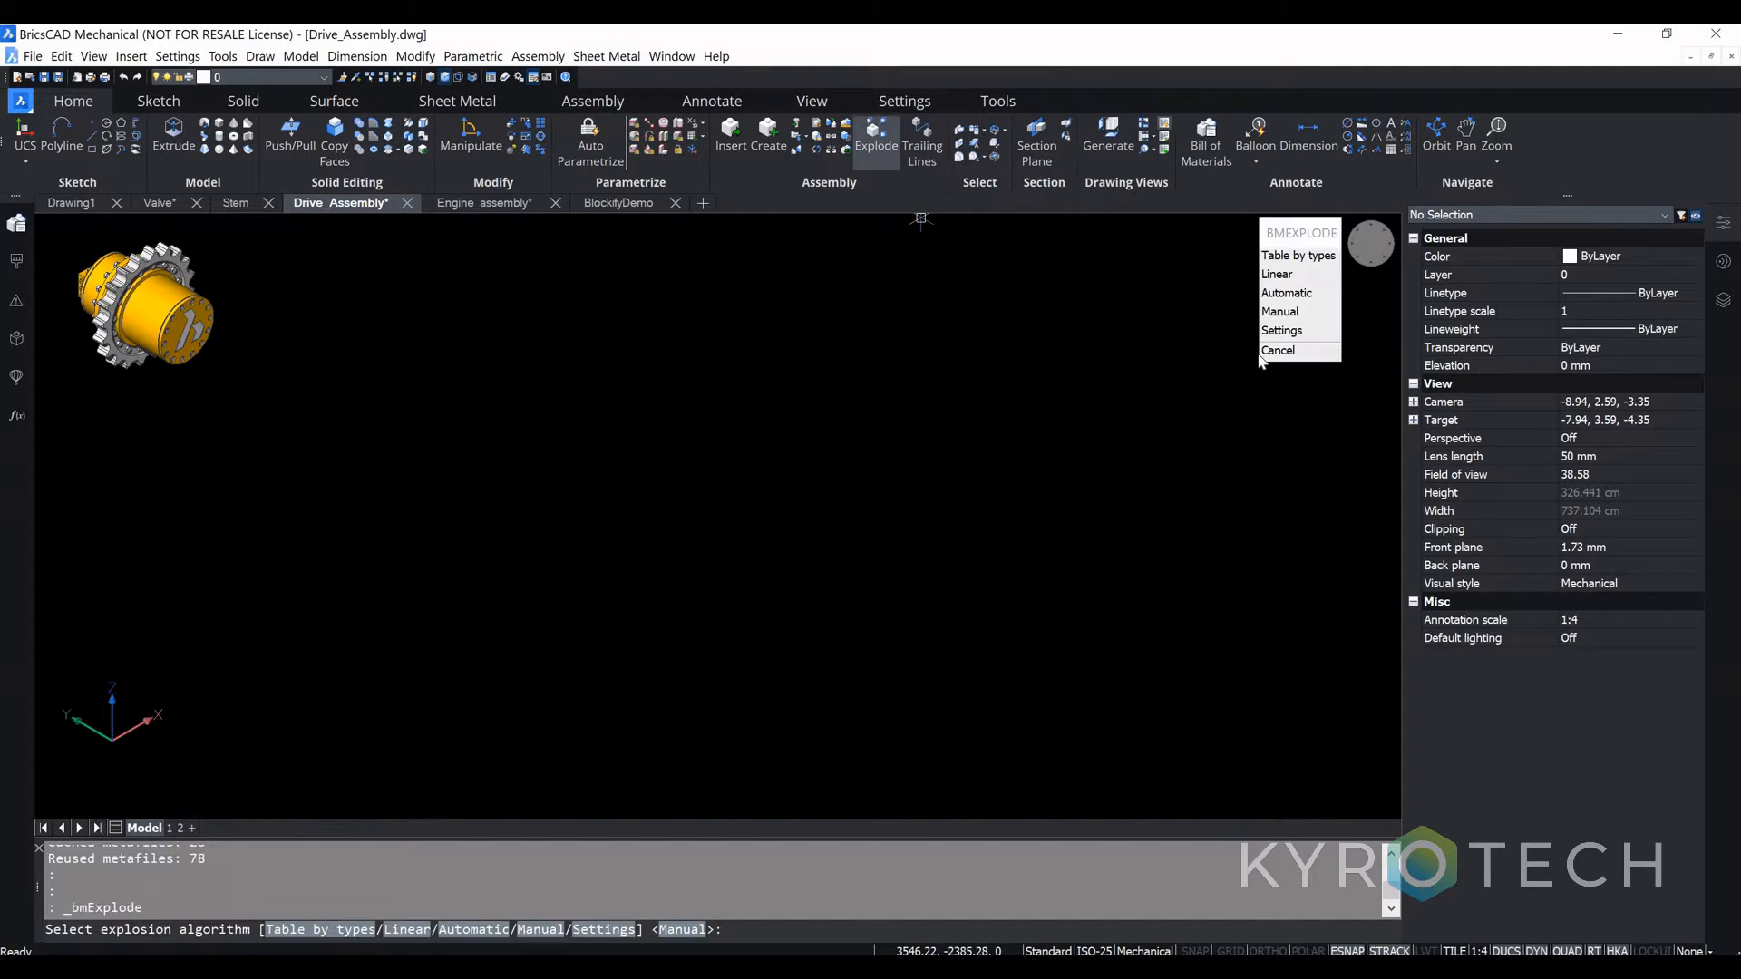
click(1303, 332)
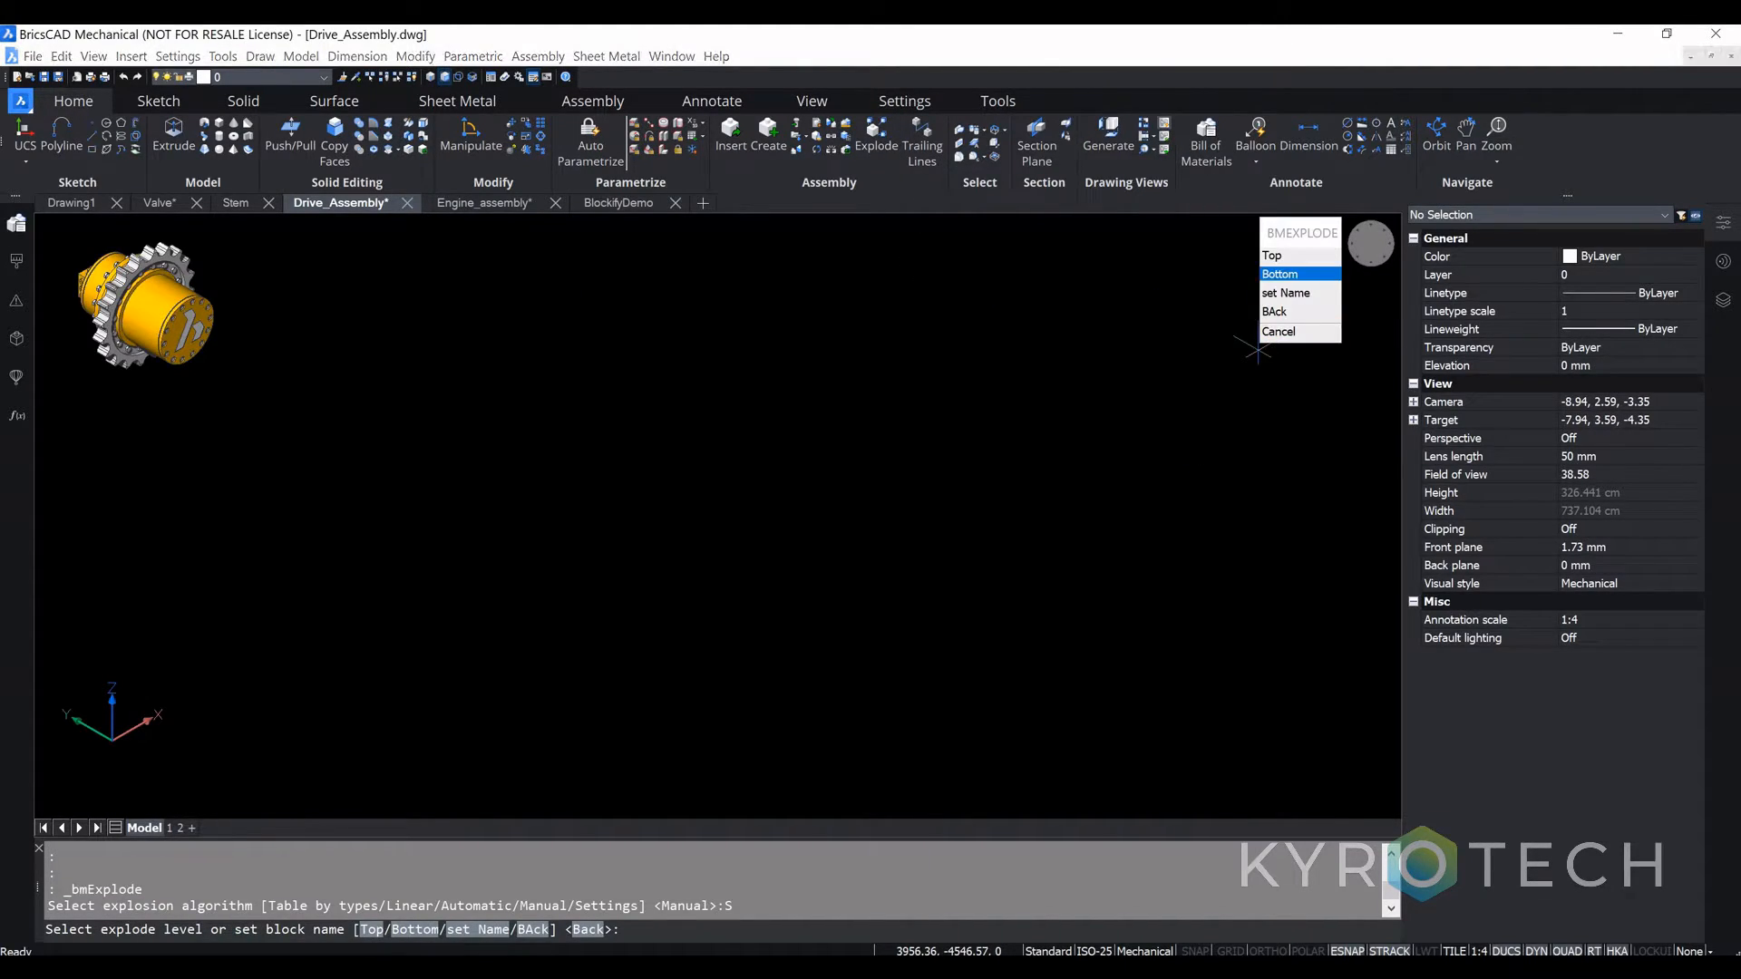
click(1300, 275)
click(1300, 277)
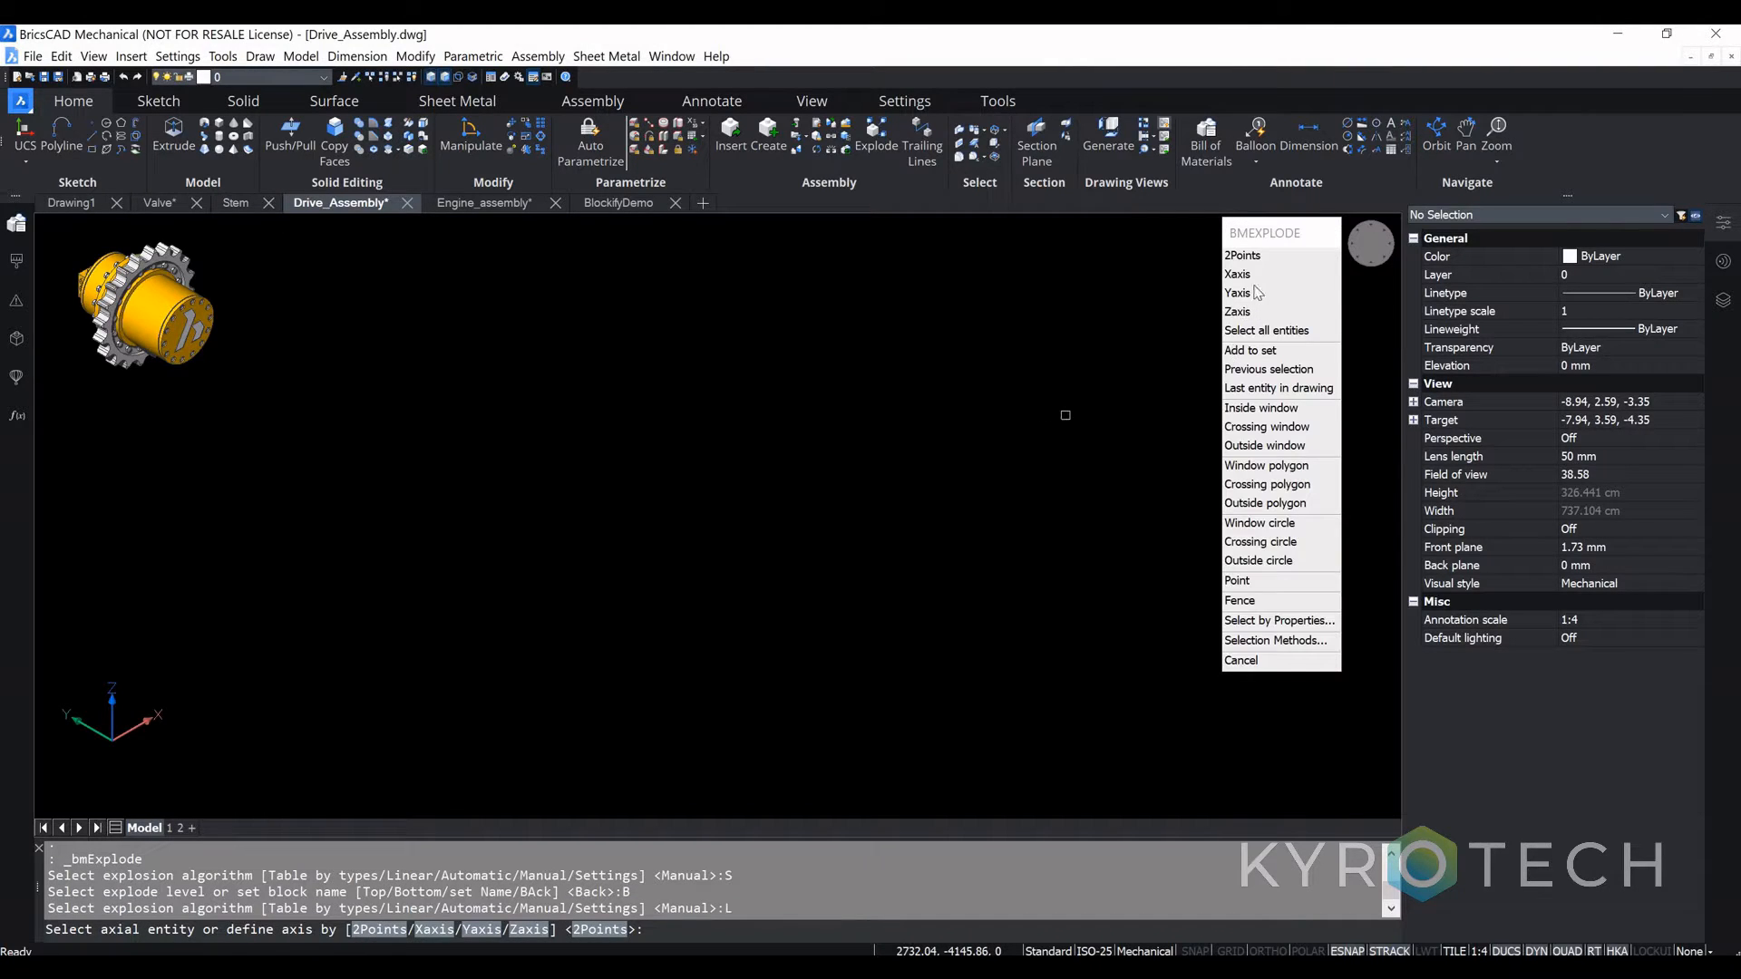
click(1244, 293)
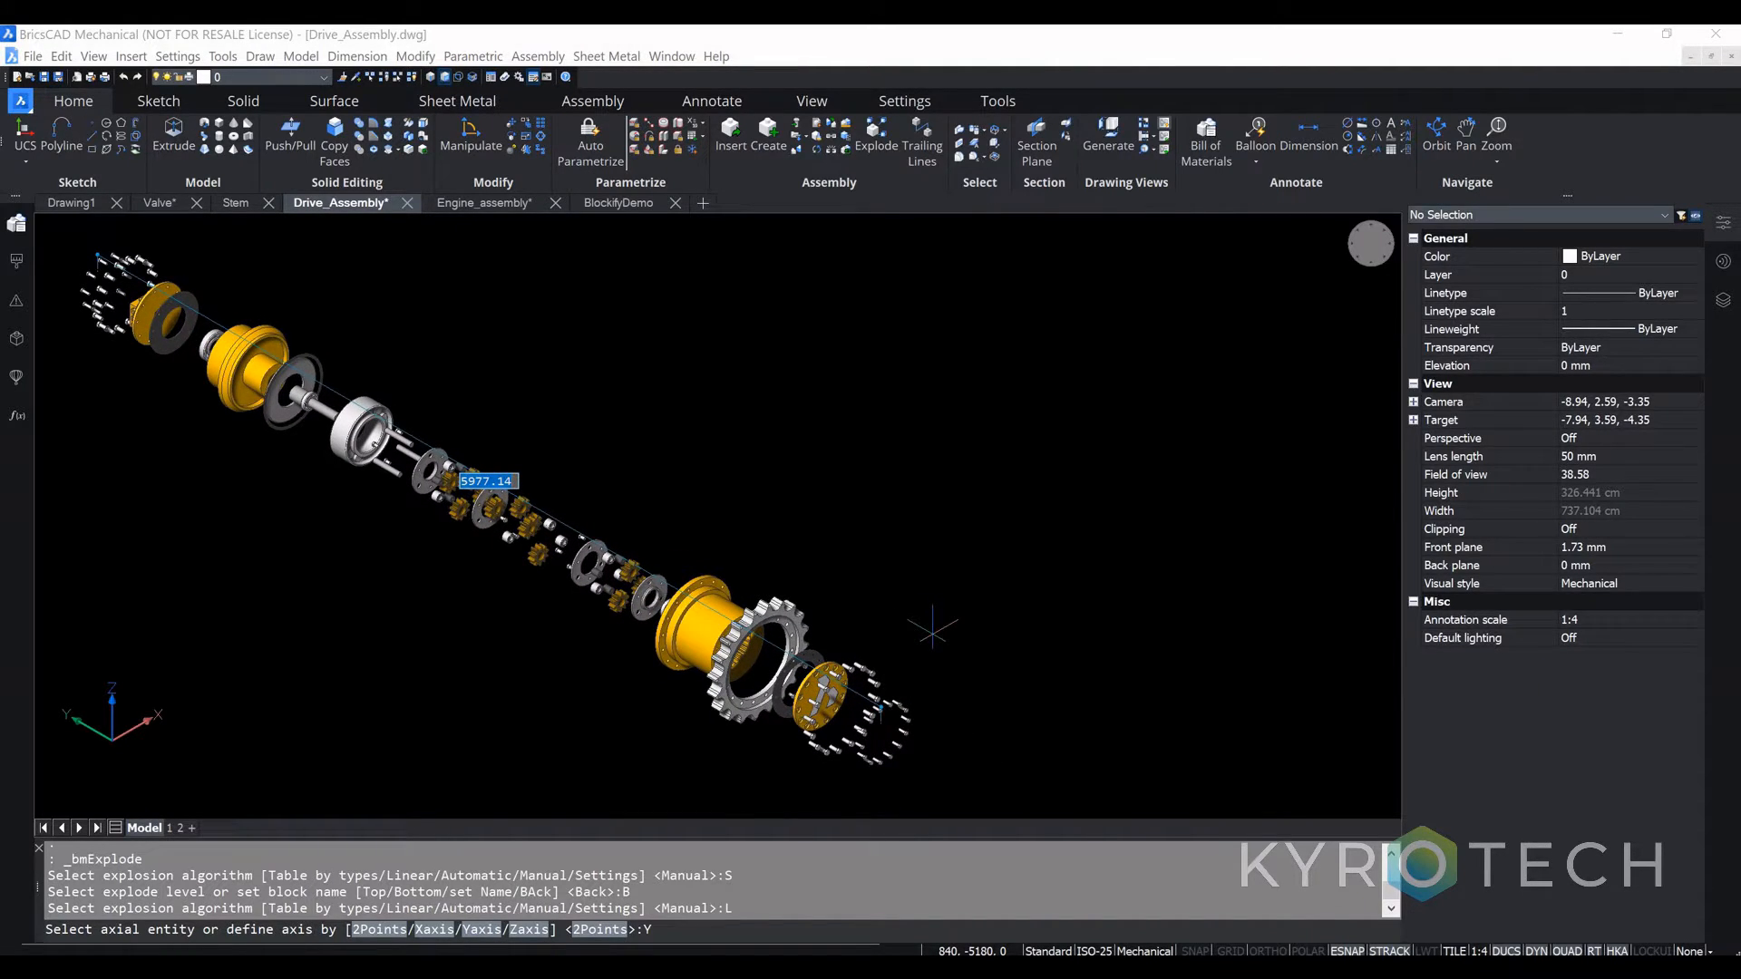
click(932, 630)
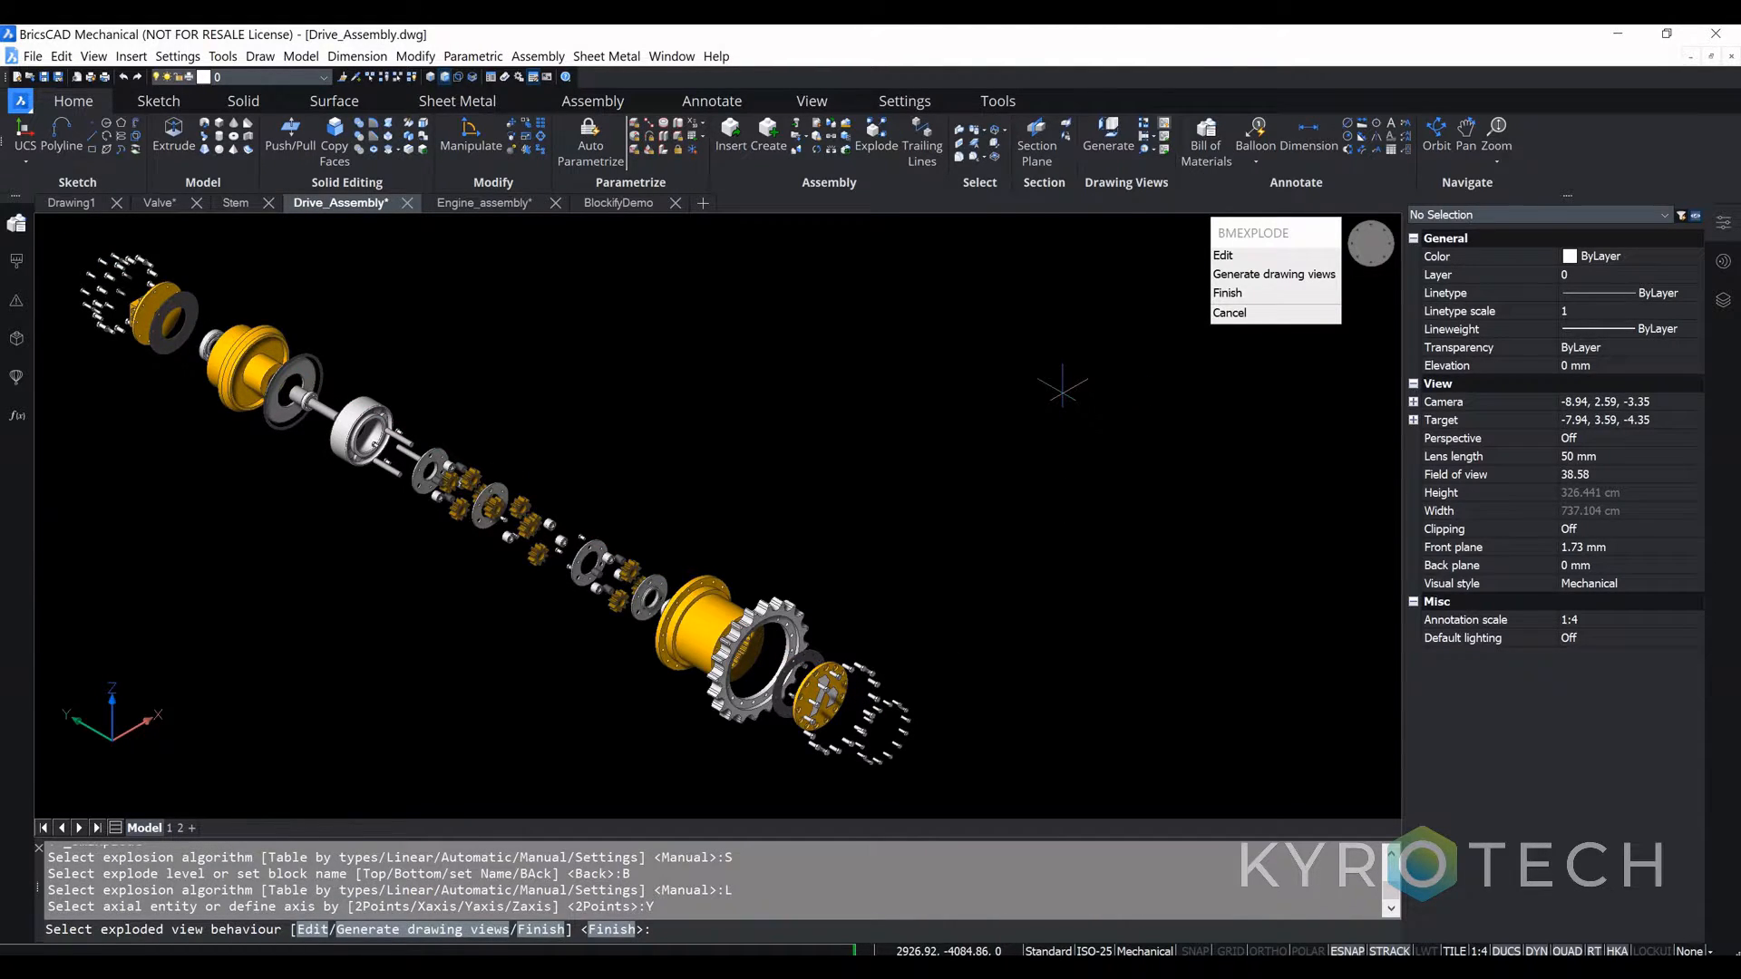
Step: Choose the Edit behaviour to open the exploded view as a block and show the assembly's component tree
click(704, 101)
click(592, 100)
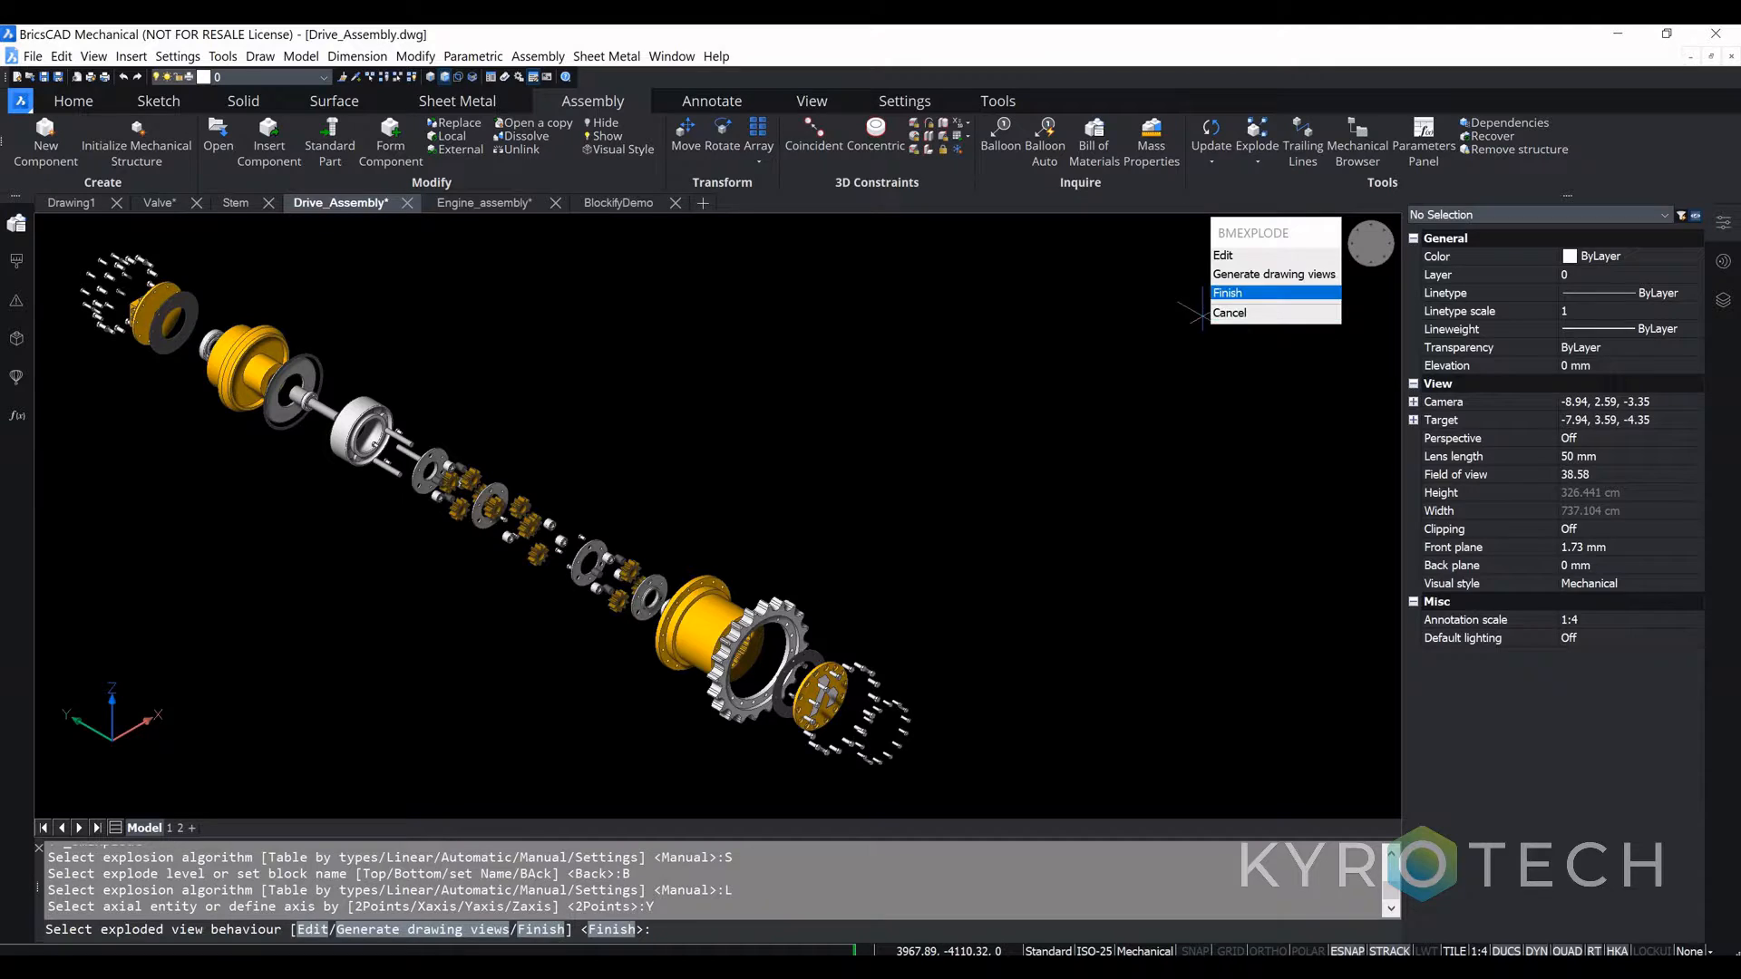
click(1232, 261)
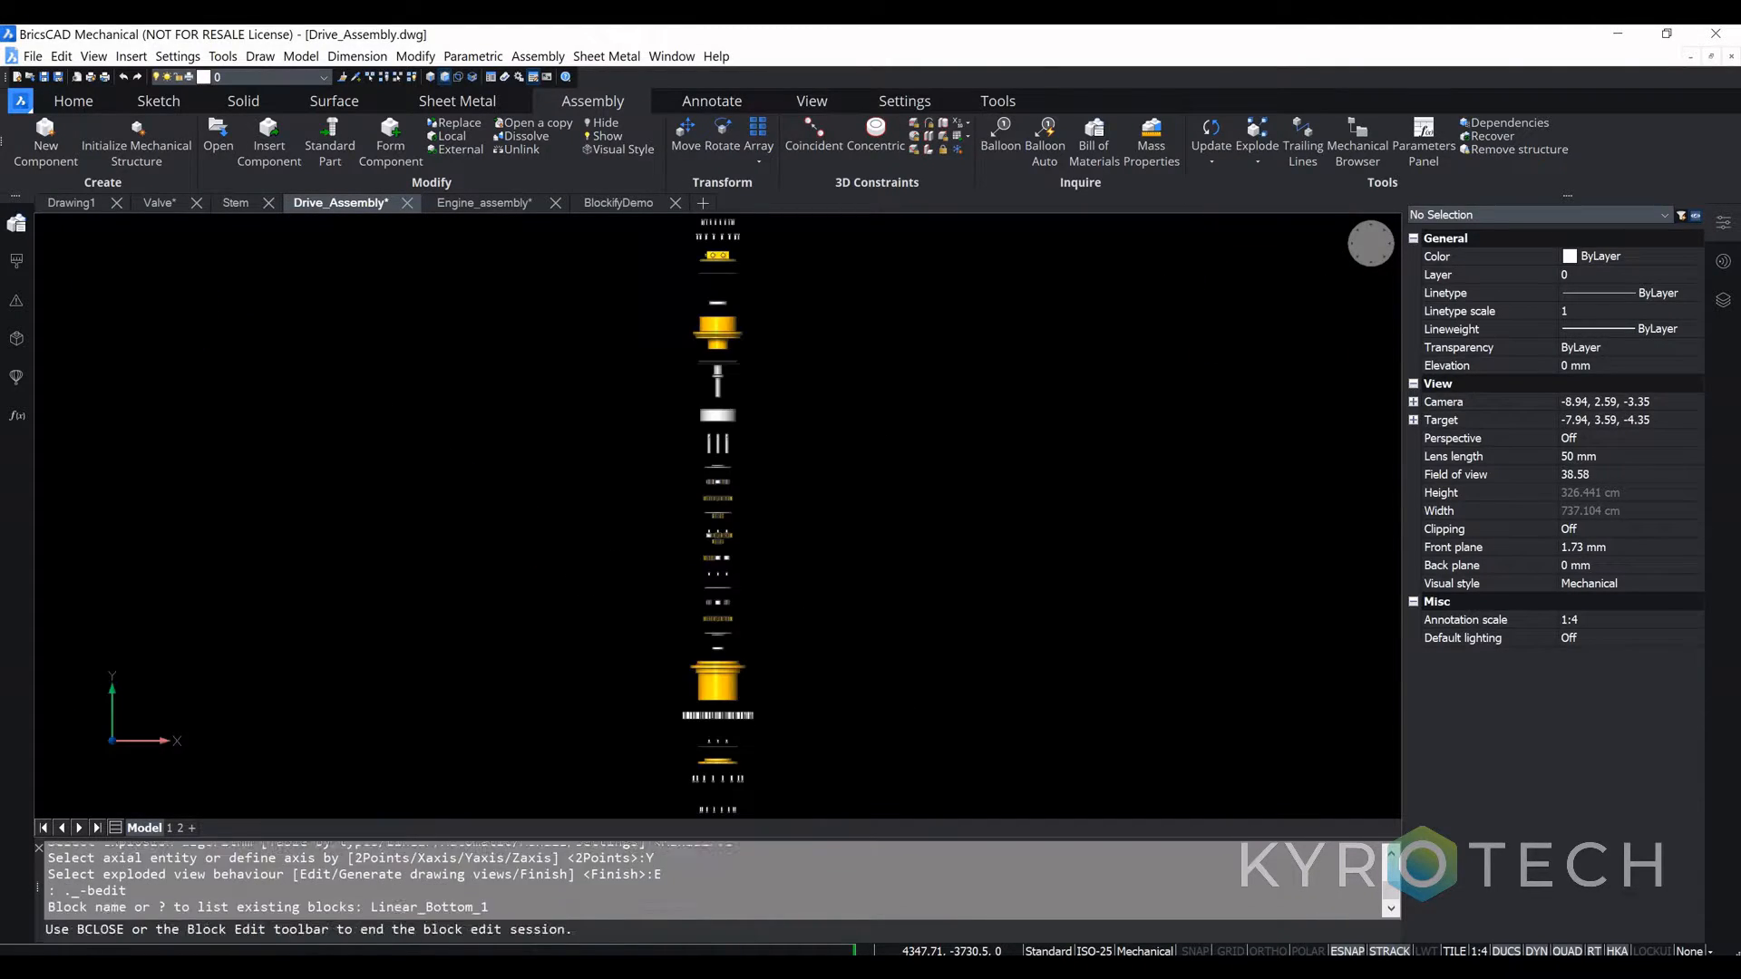
click(16, 339)
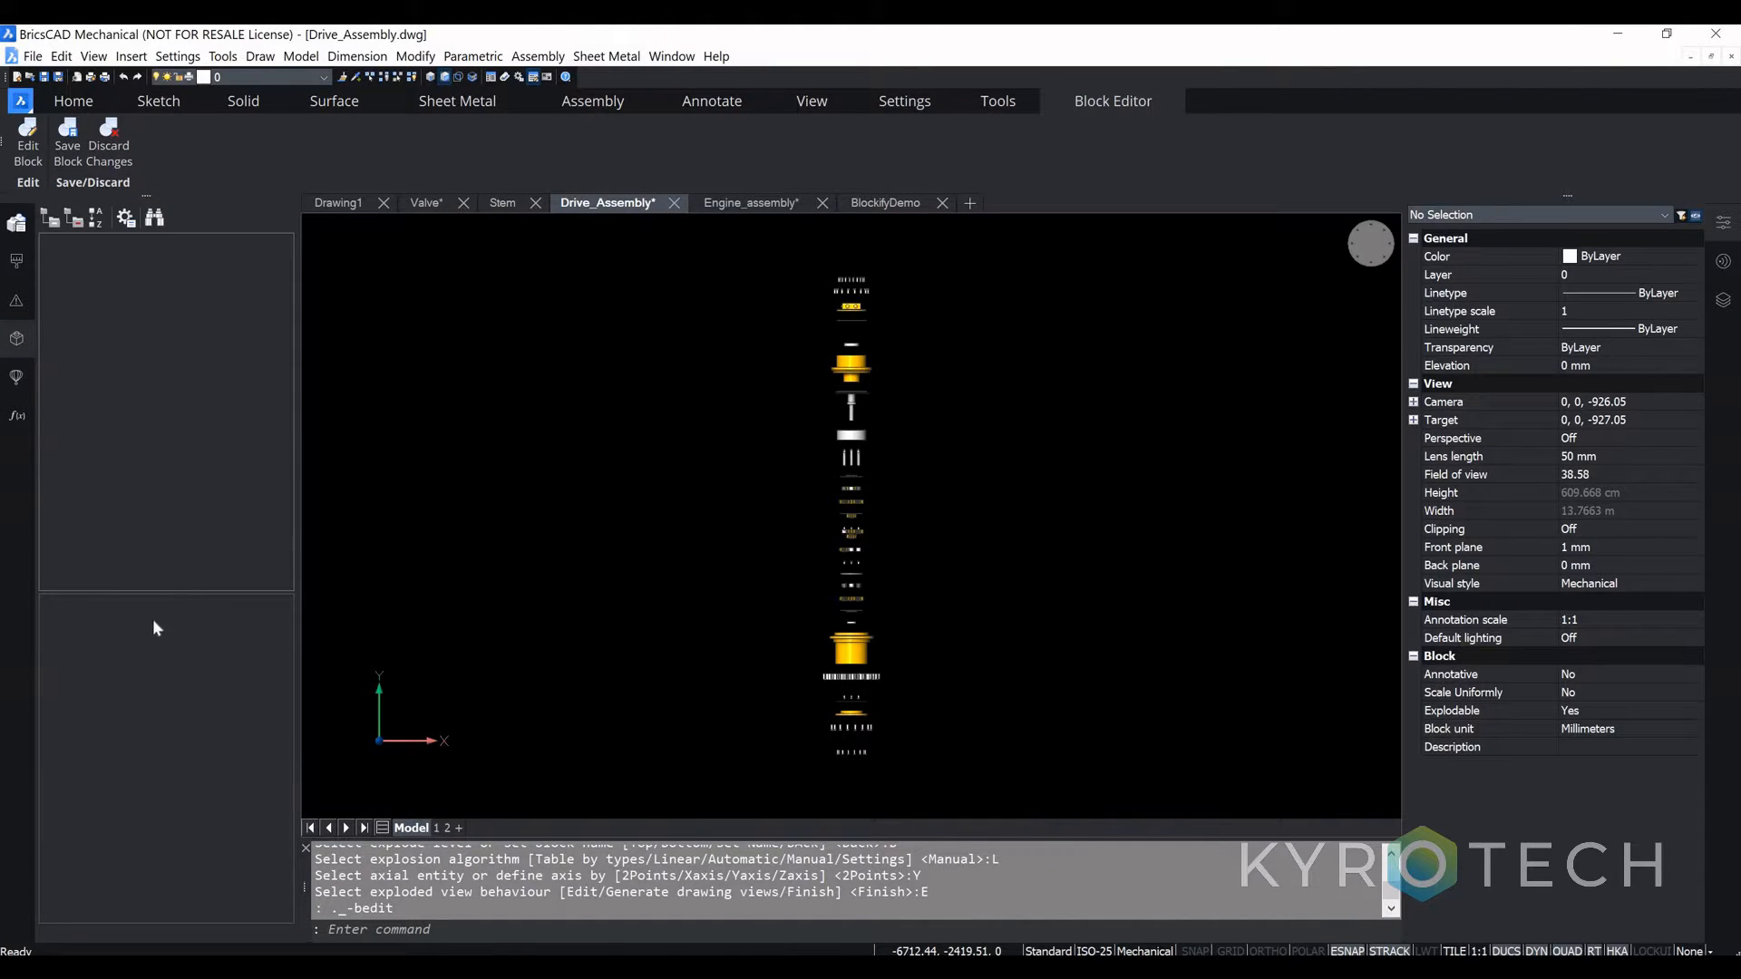
Step: Find Linear_Bottom_1 under the exploded representations and play its animation
scroll(251, 375, down, 3)
scroll(251, 374, down, 10)
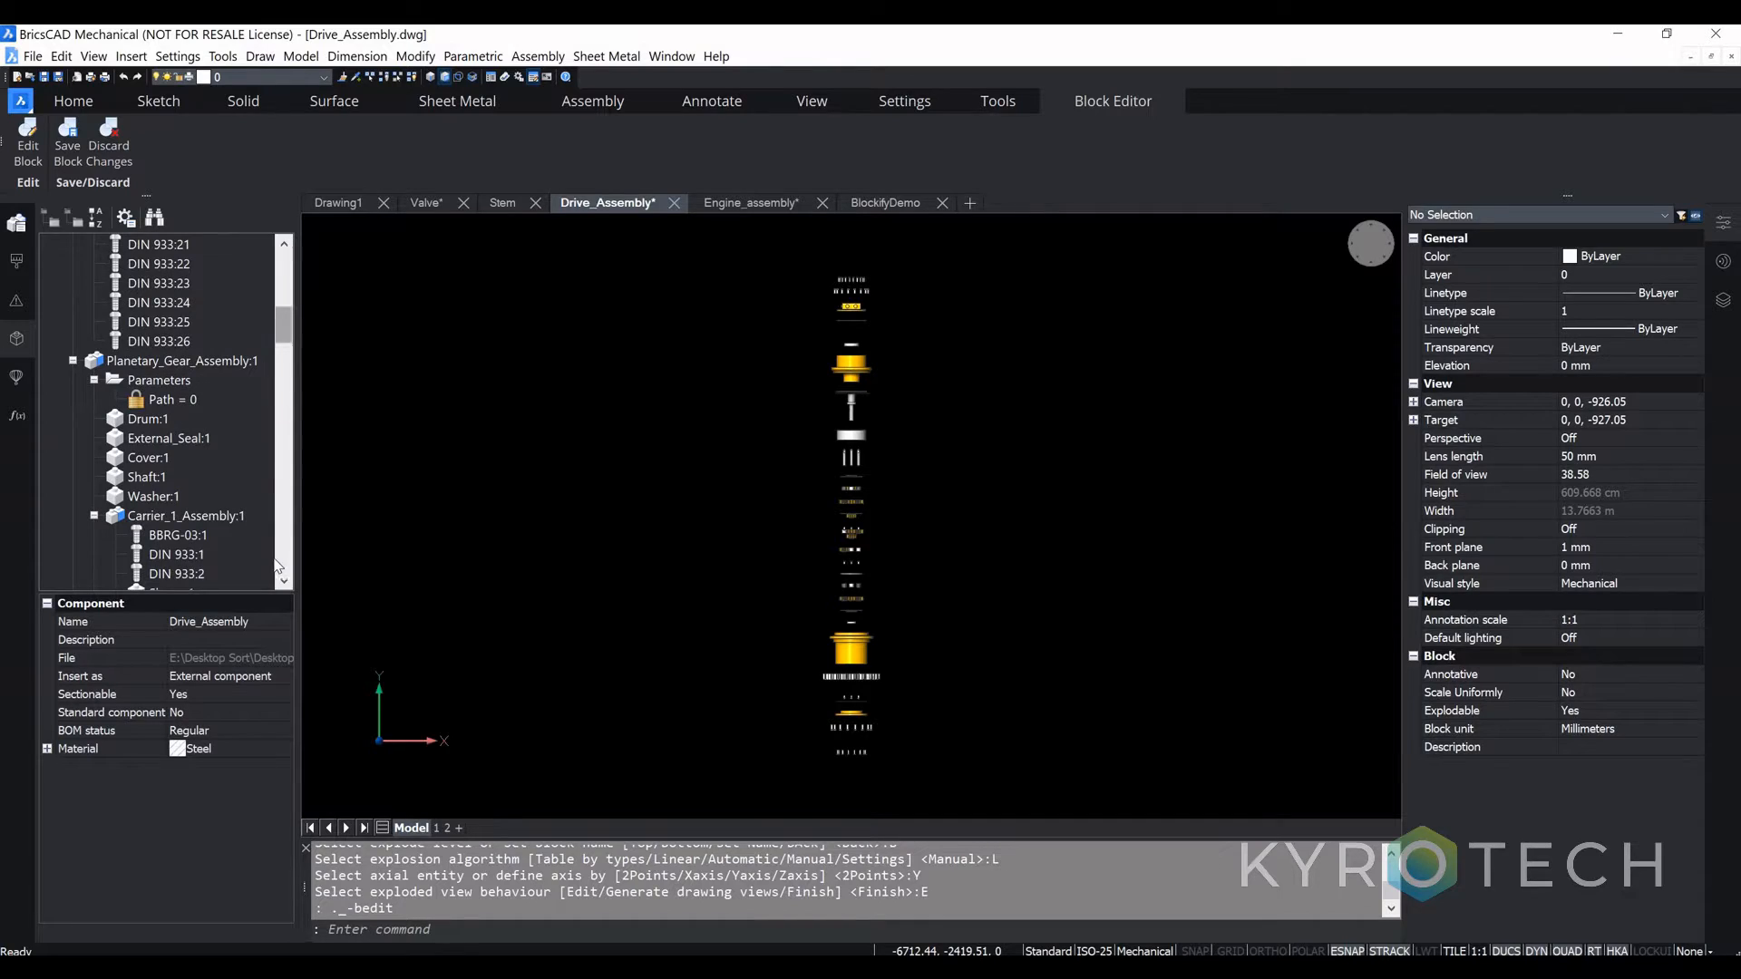
scroll(196, 530, up, 5)
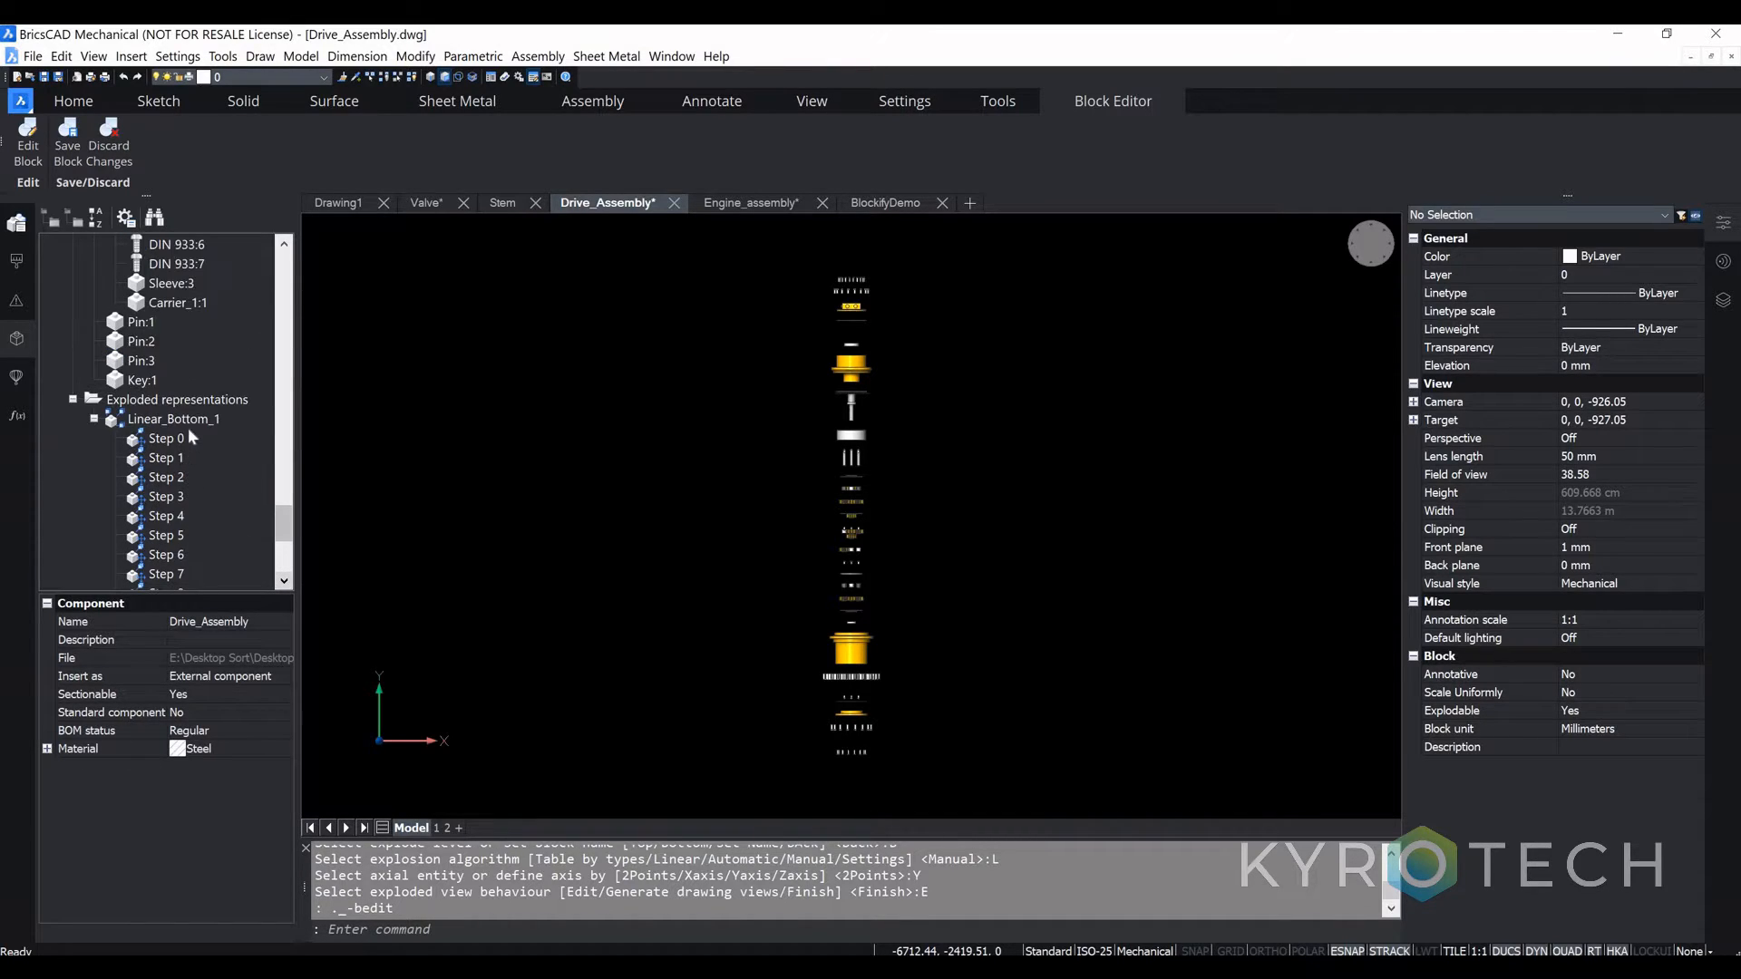
click(194, 421)
right_click(196, 426)
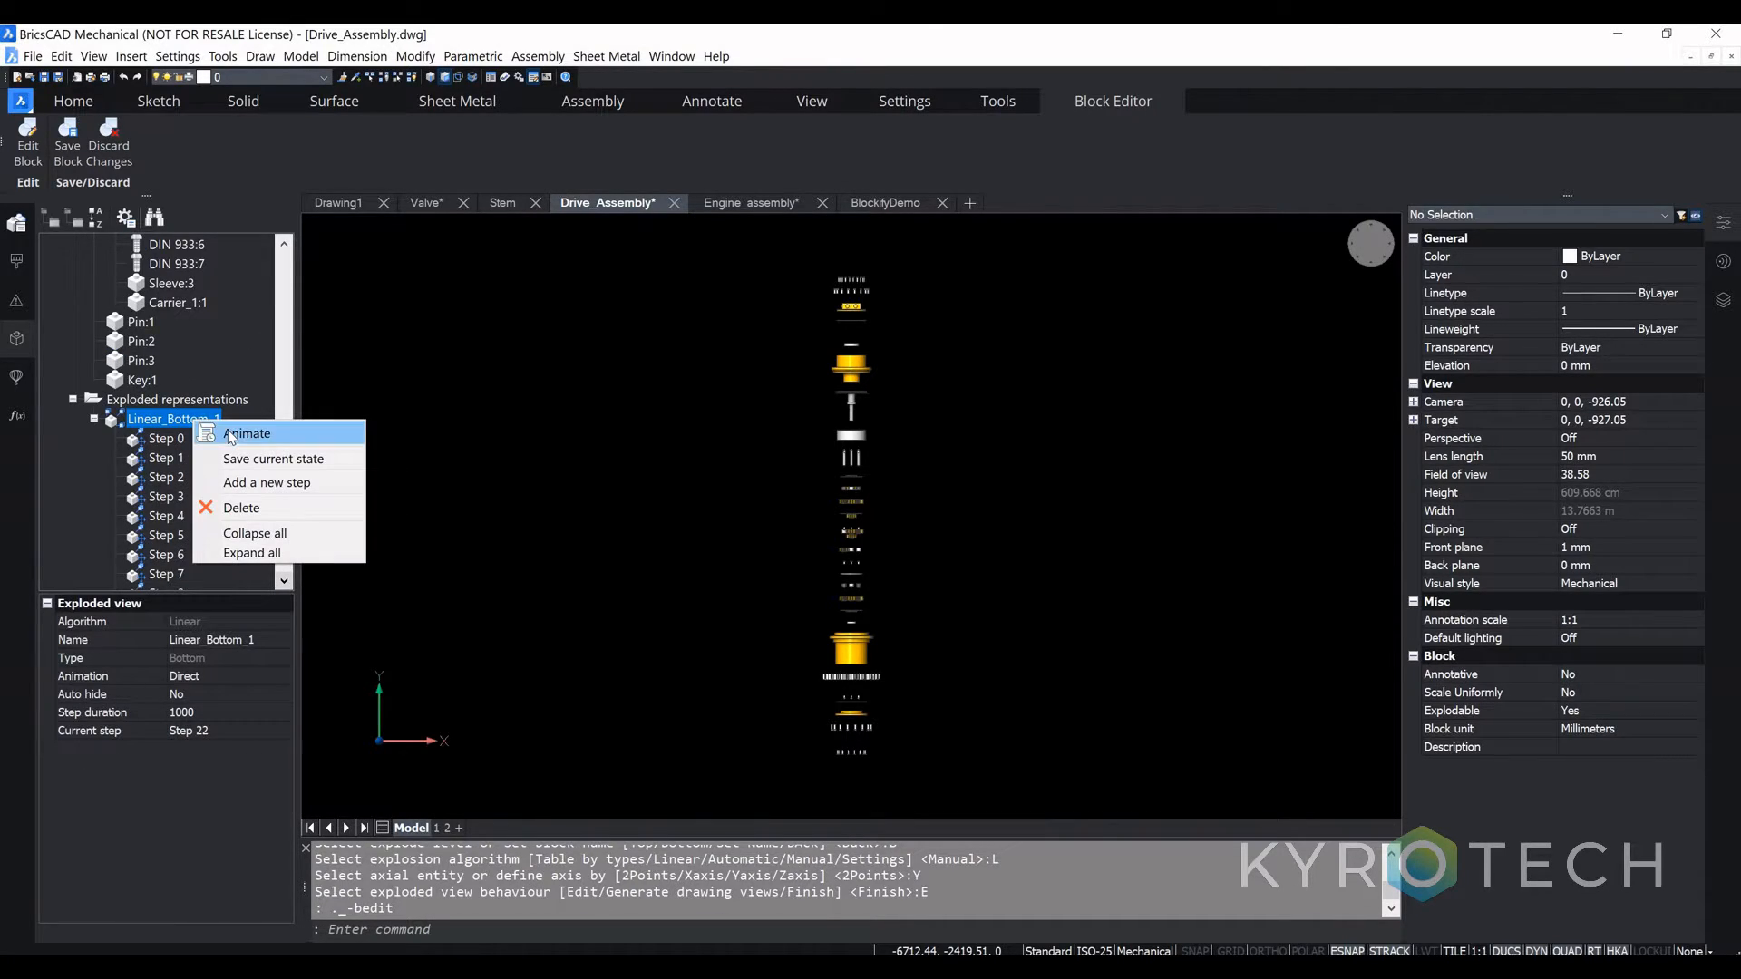
click(230, 434)
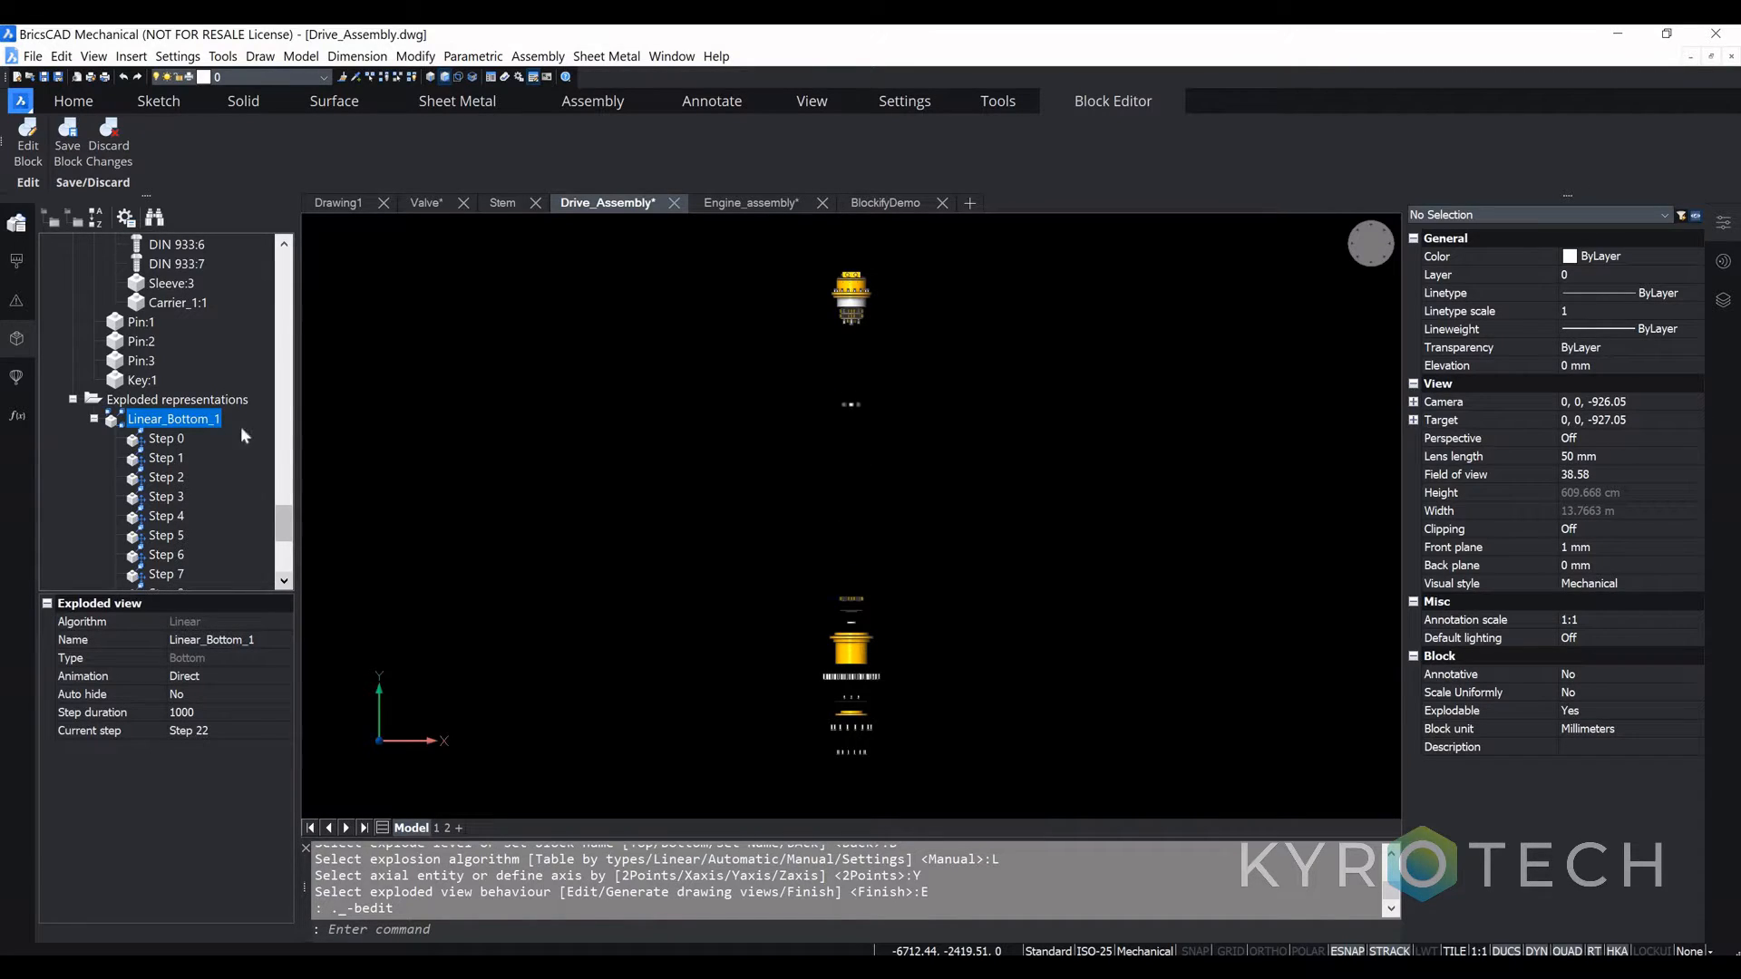
Step: Review the properties of the Carrier_1_Assembly:2 component, including its material details
scroll(185, 368, up, 2)
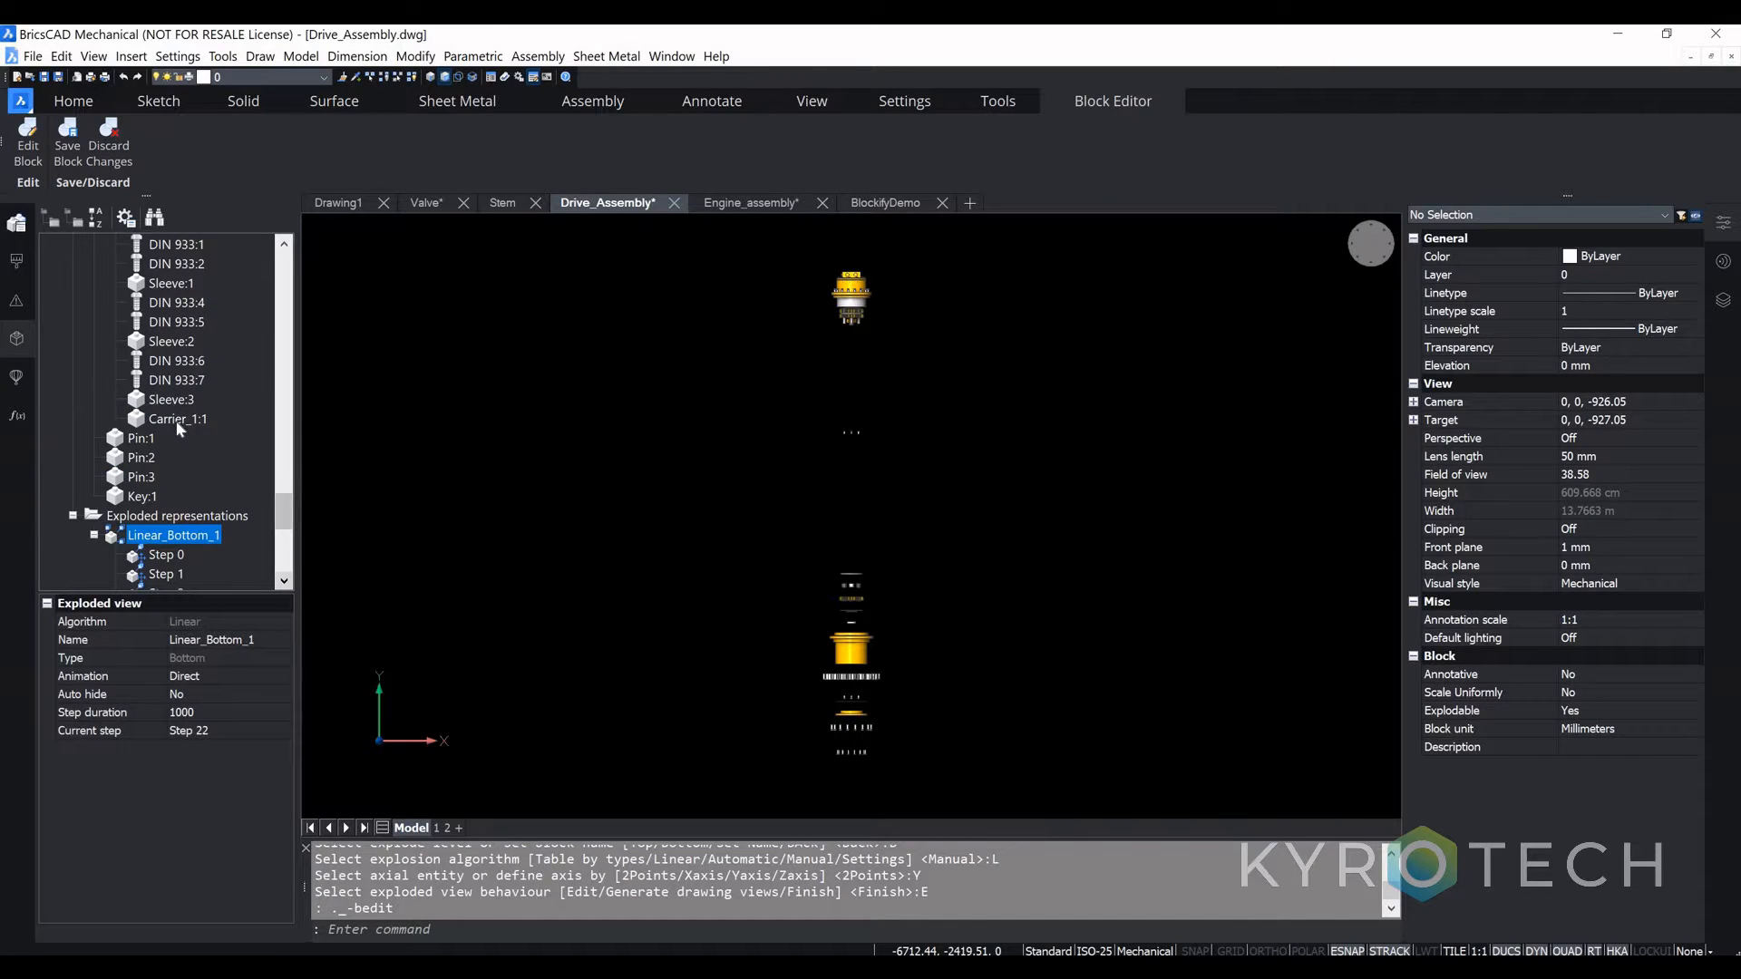
scroll(182, 436, up, 4)
click(181, 438)
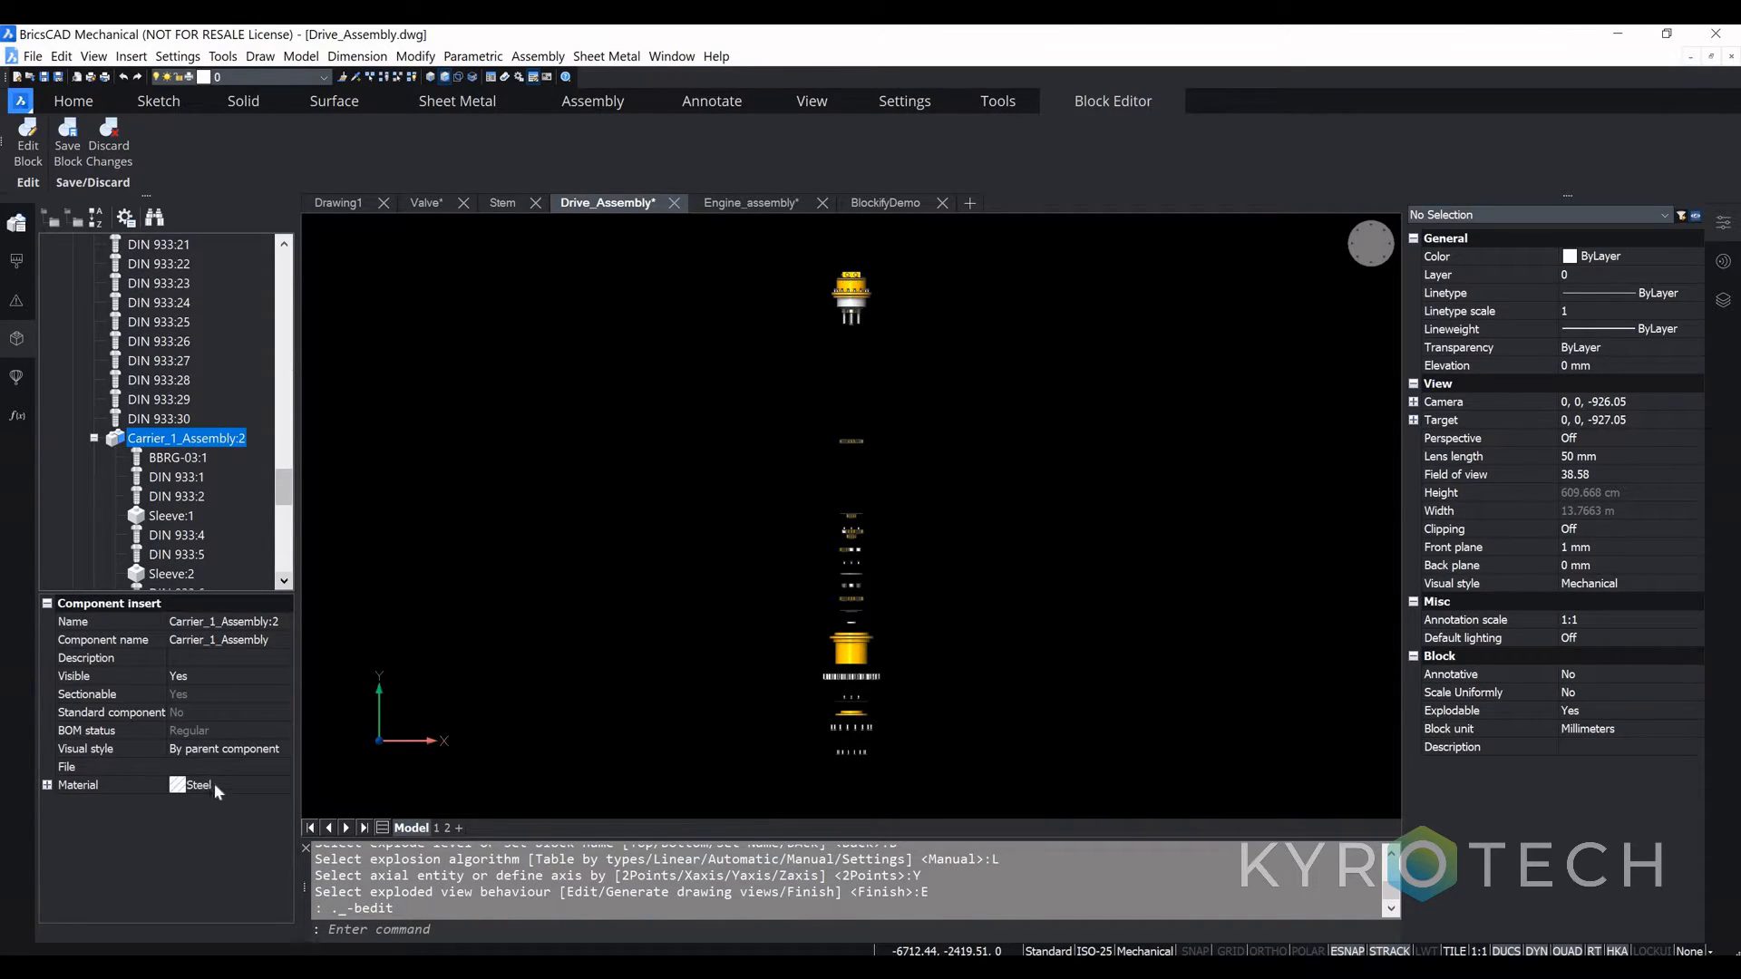
click(47, 786)
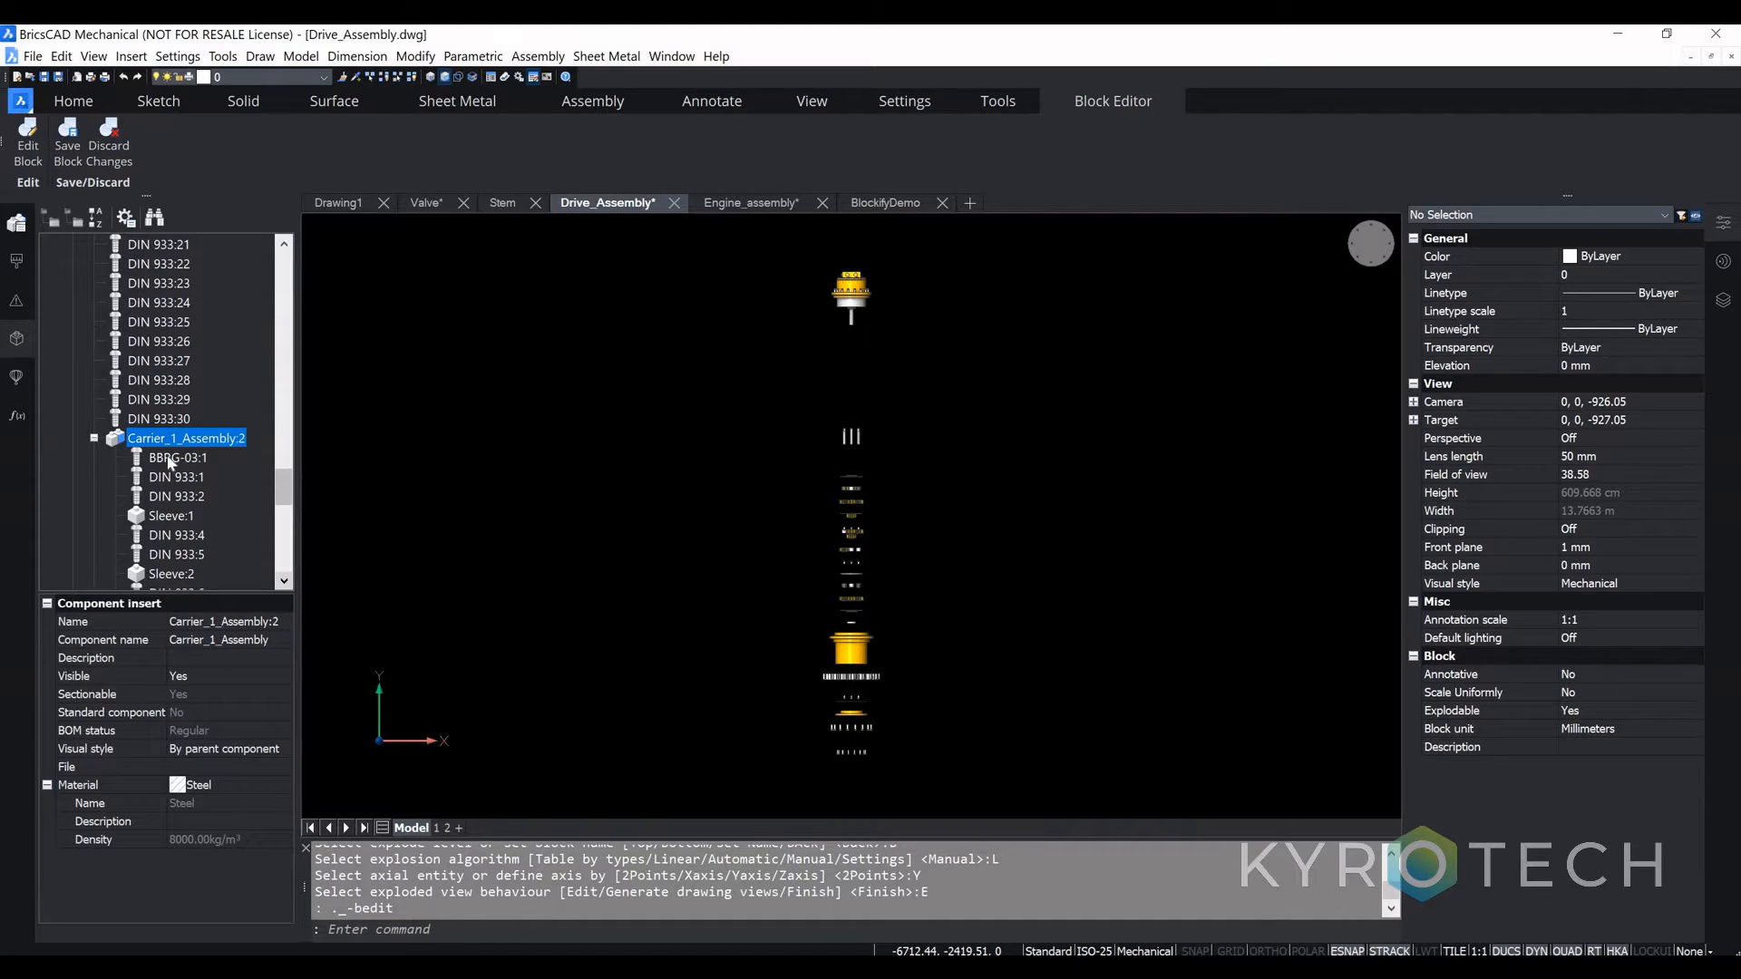
Step: Assign the Metal-class material Iron to the top-level Drive_Assembly component and save the exploded block's edits
scroll(170, 462, up, 7)
scroll(170, 462, up, 15)
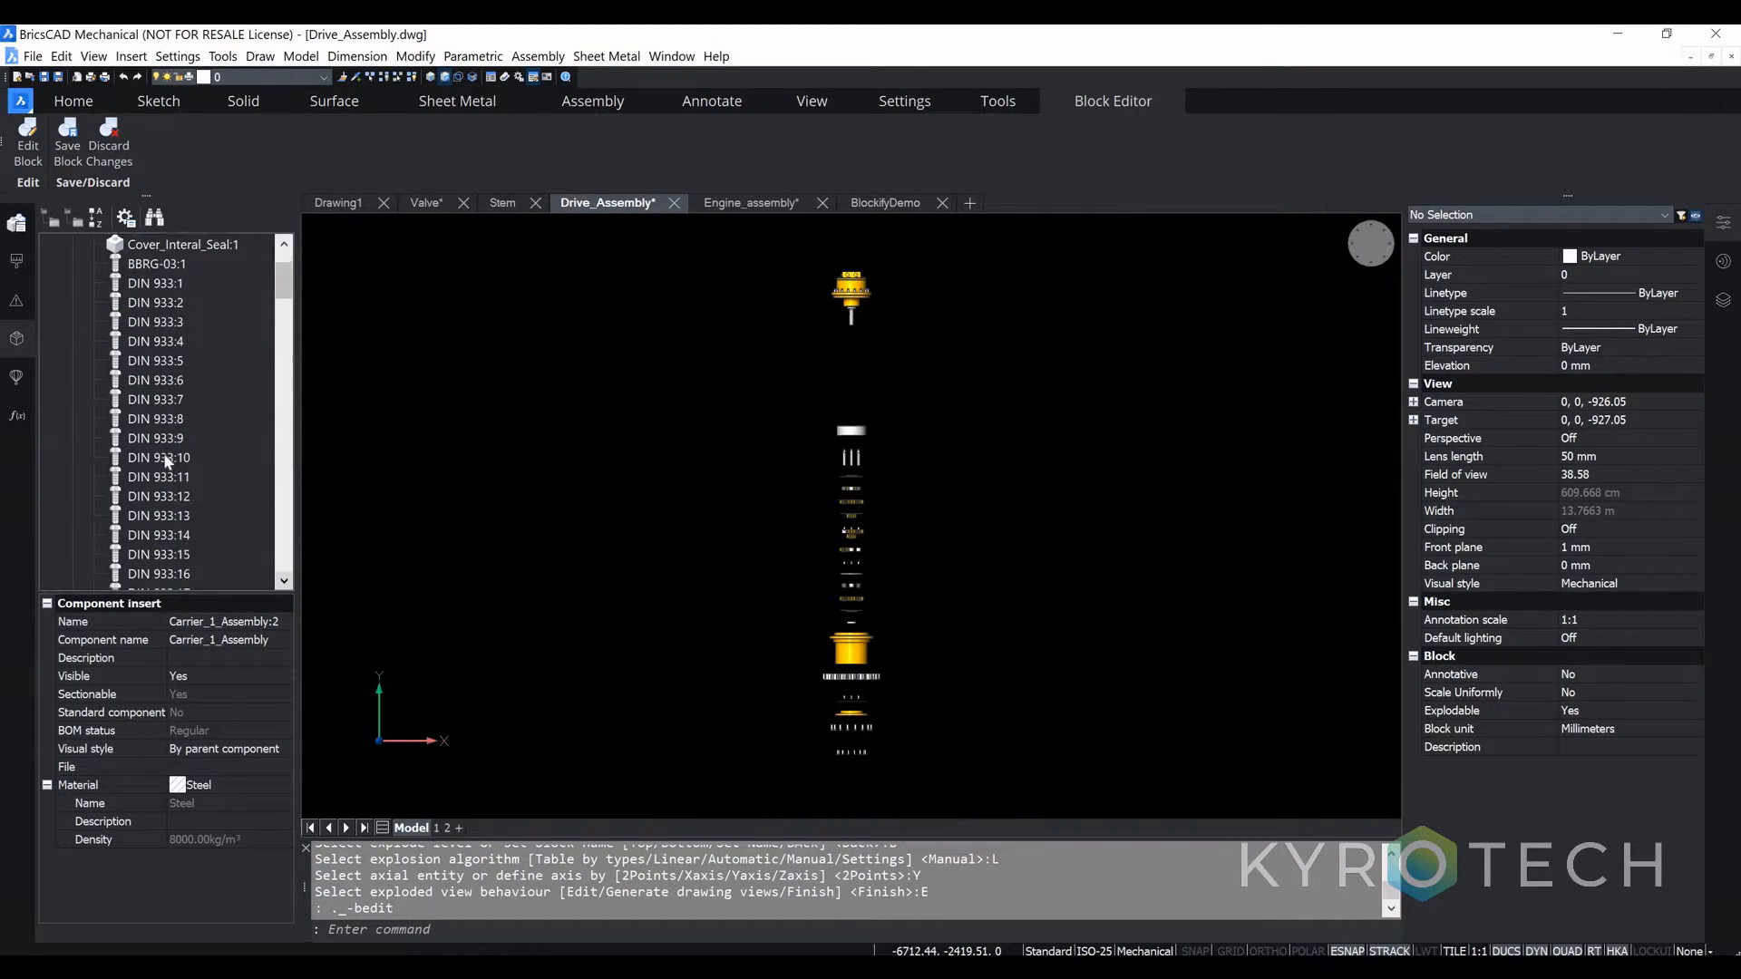
click(177, 247)
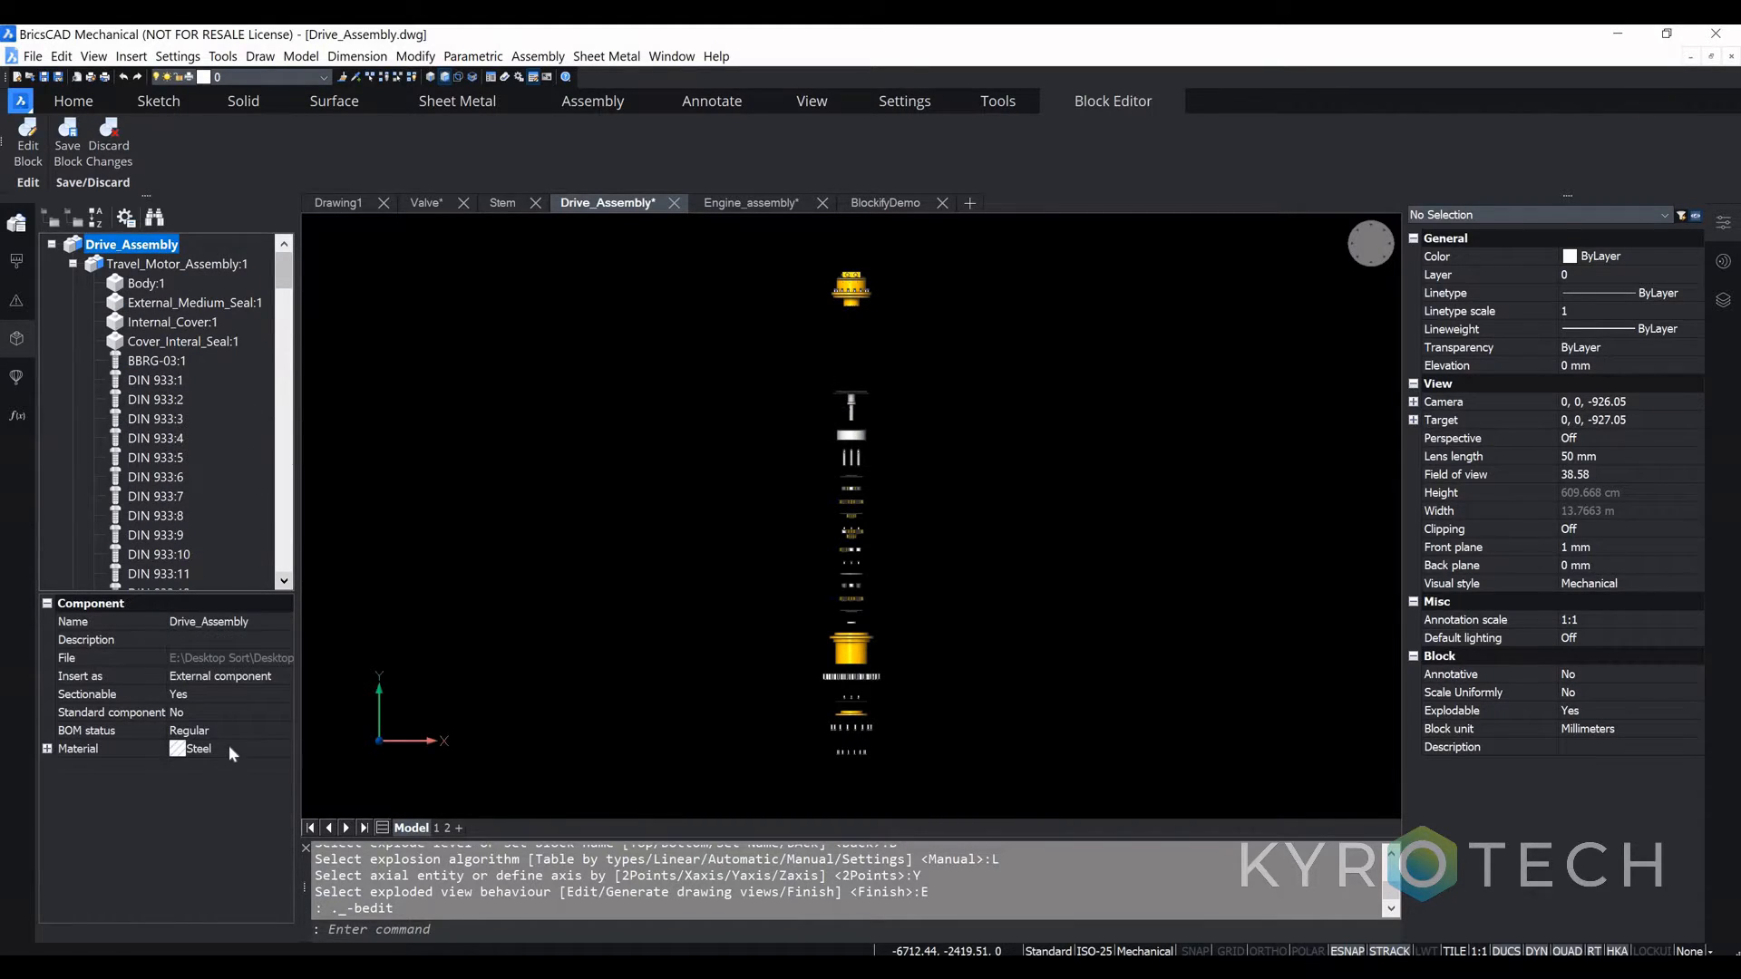
click(266, 749)
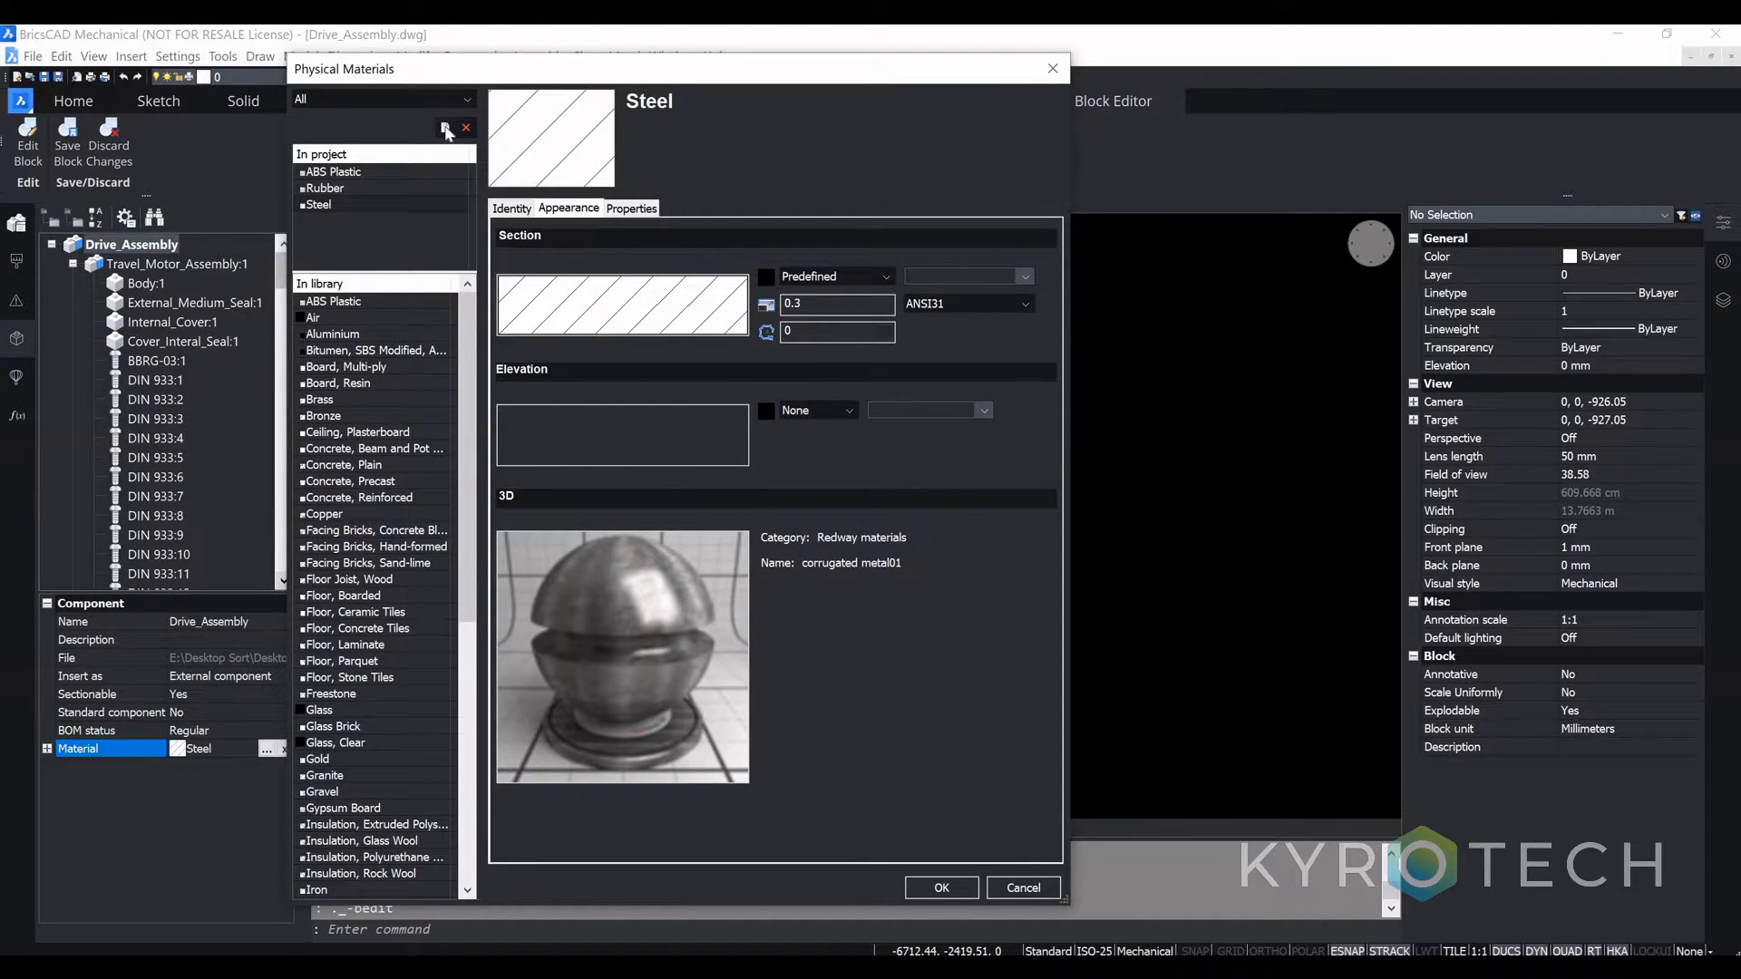
click(384, 99)
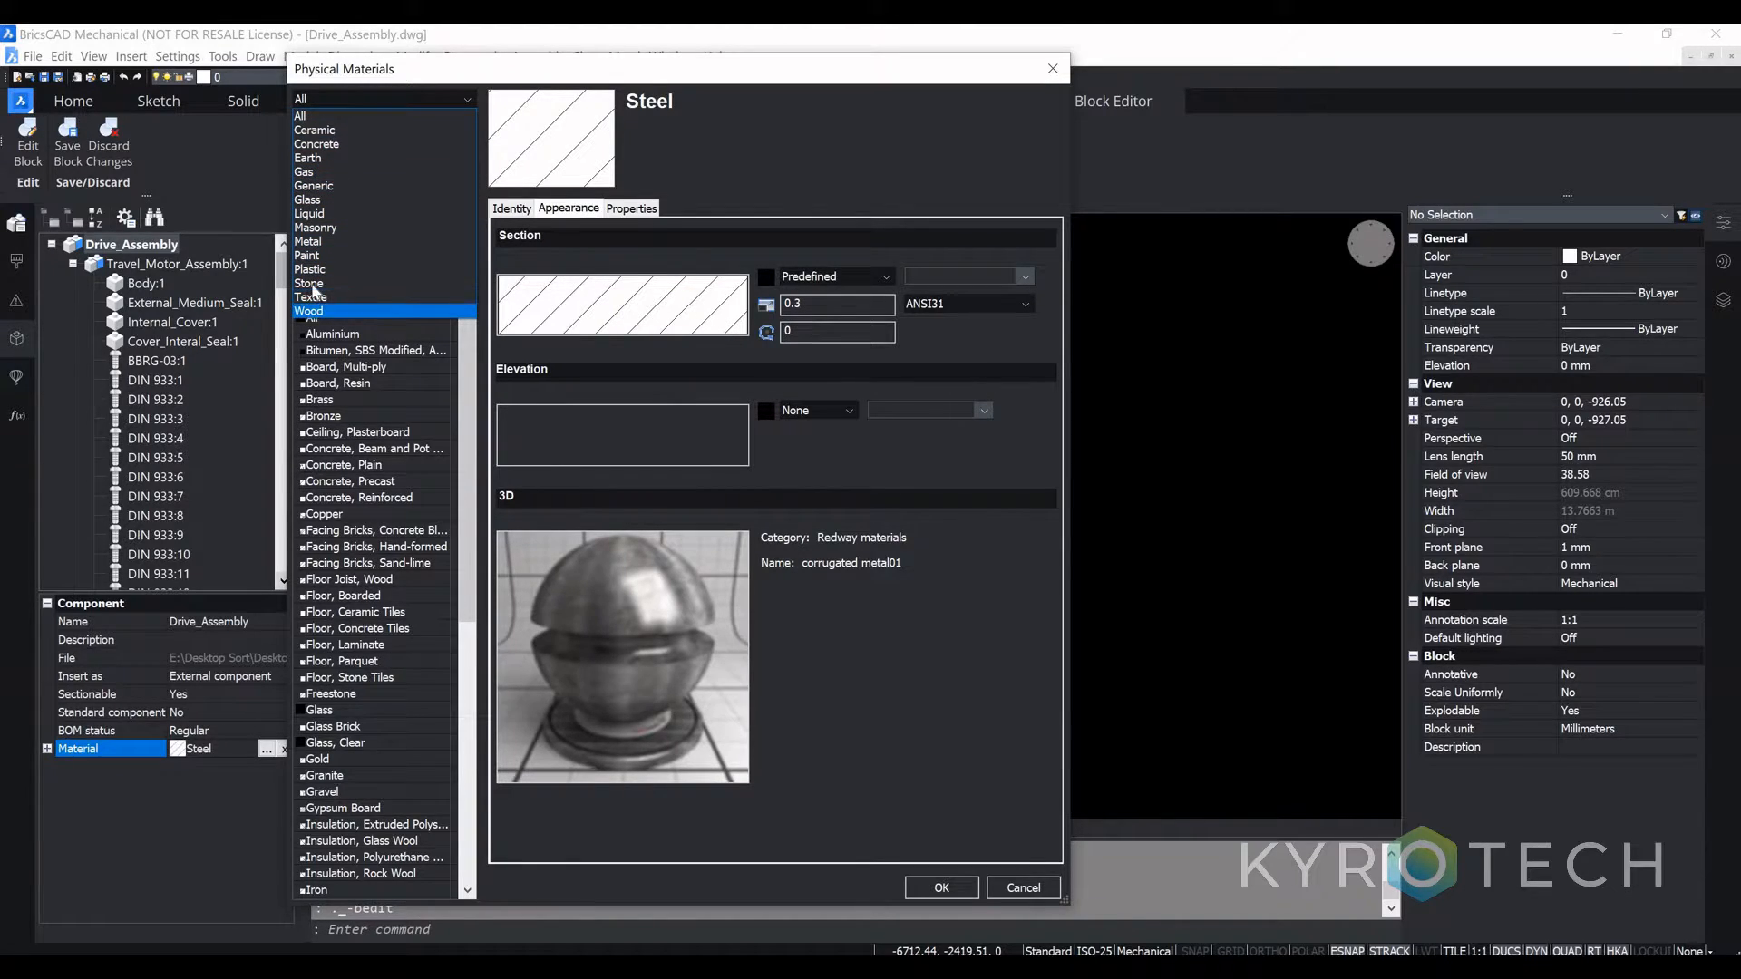
click(309, 241)
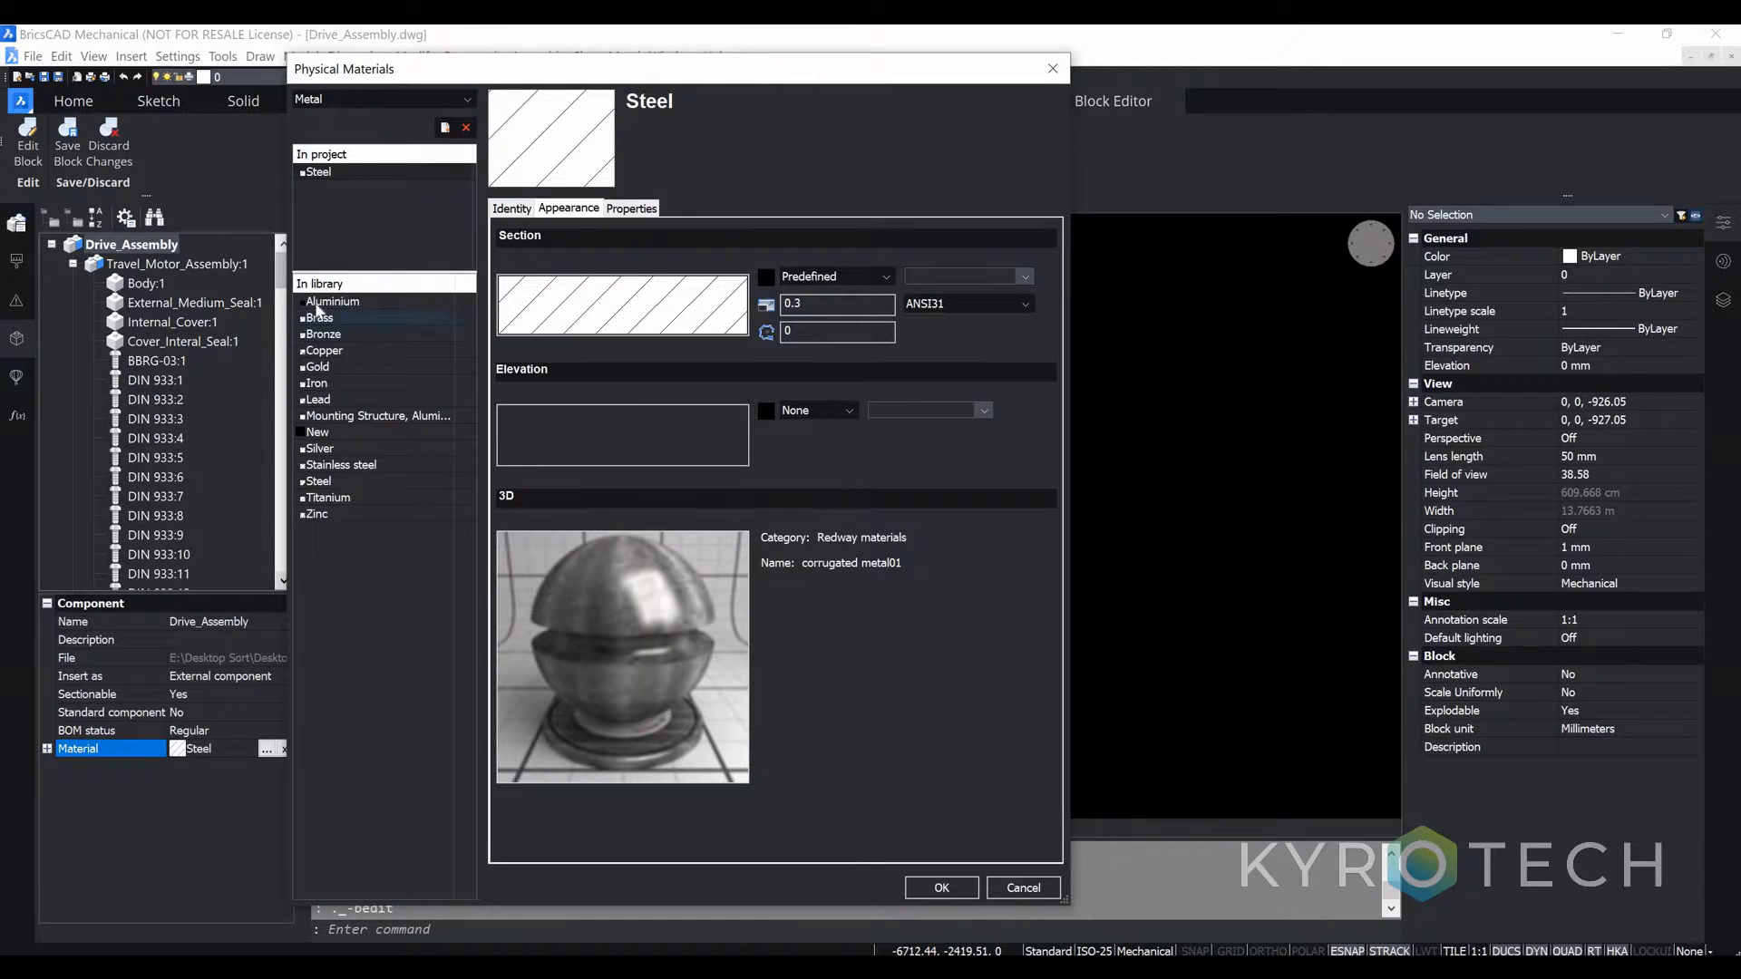
click(337, 382)
click(513, 209)
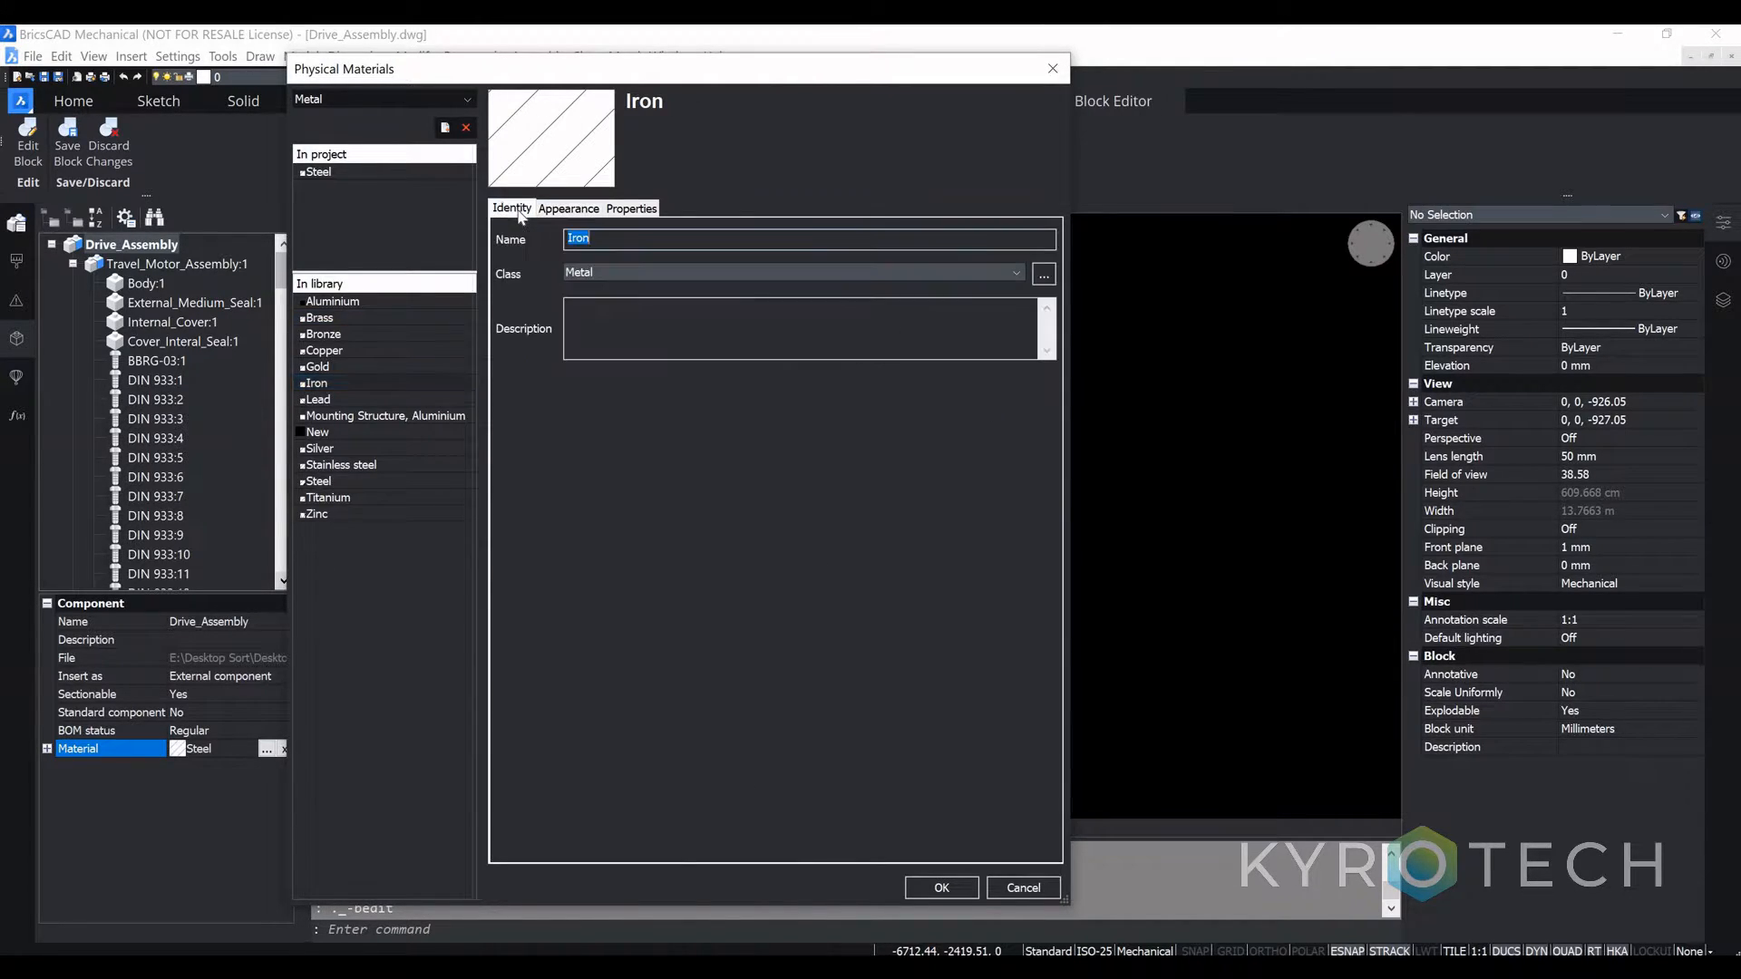
click(560, 211)
click(632, 210)
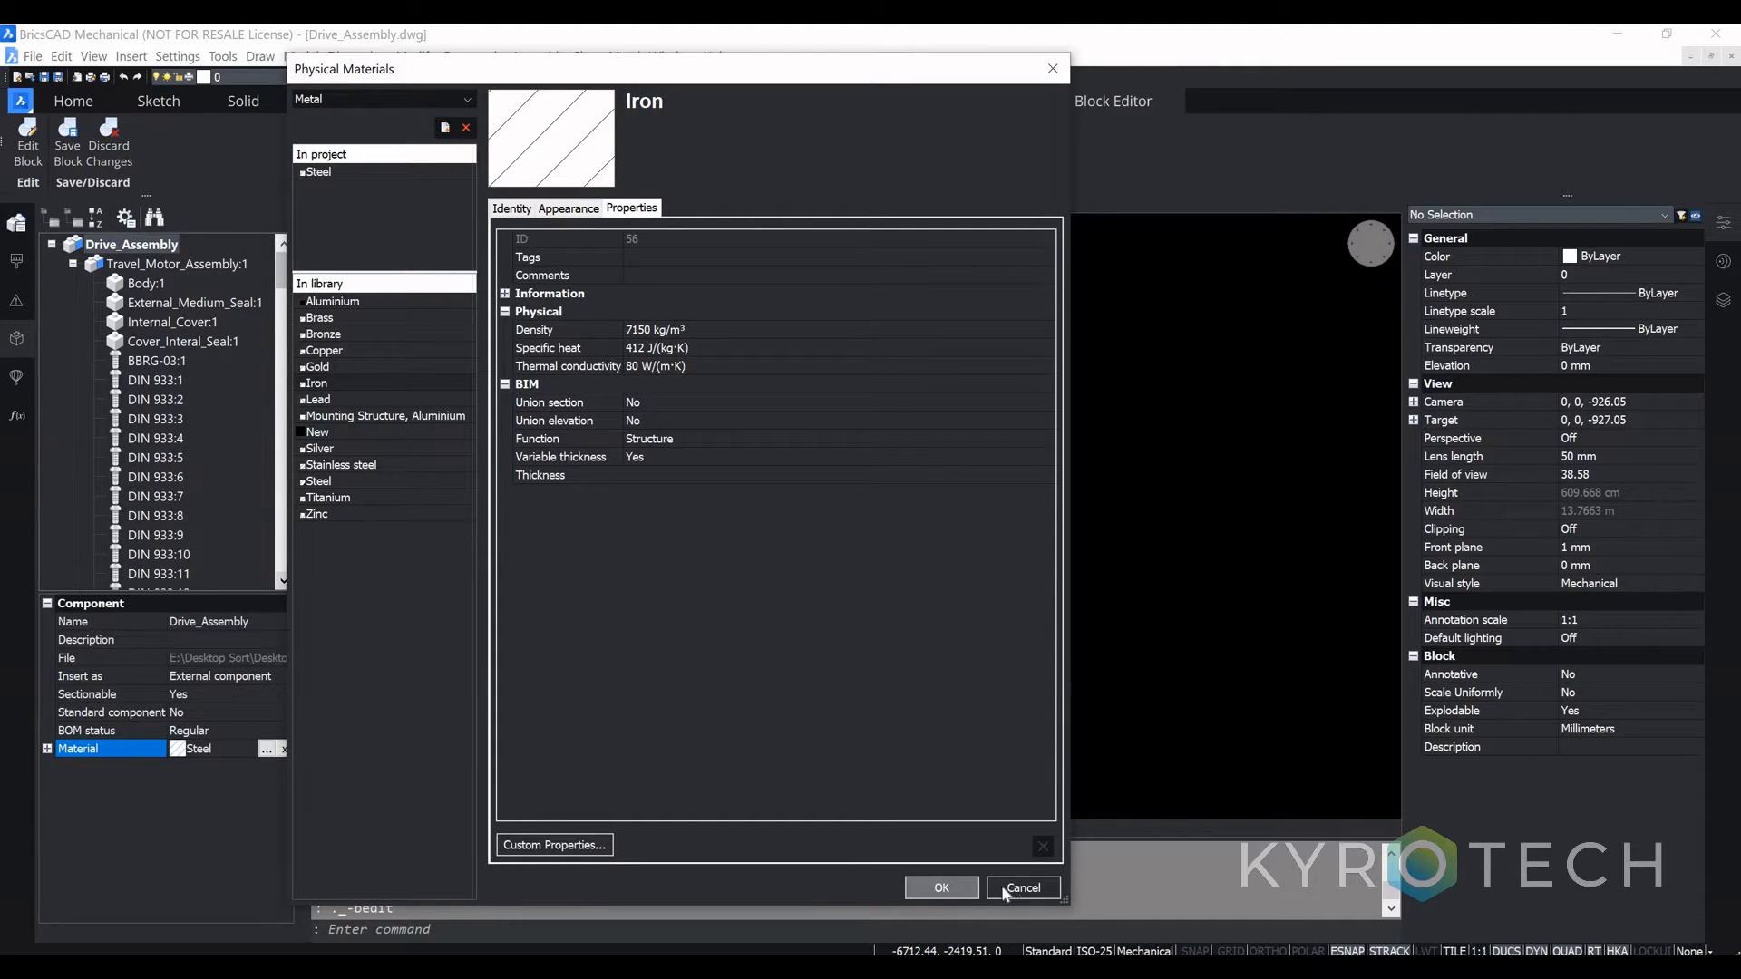
click(957, 893)
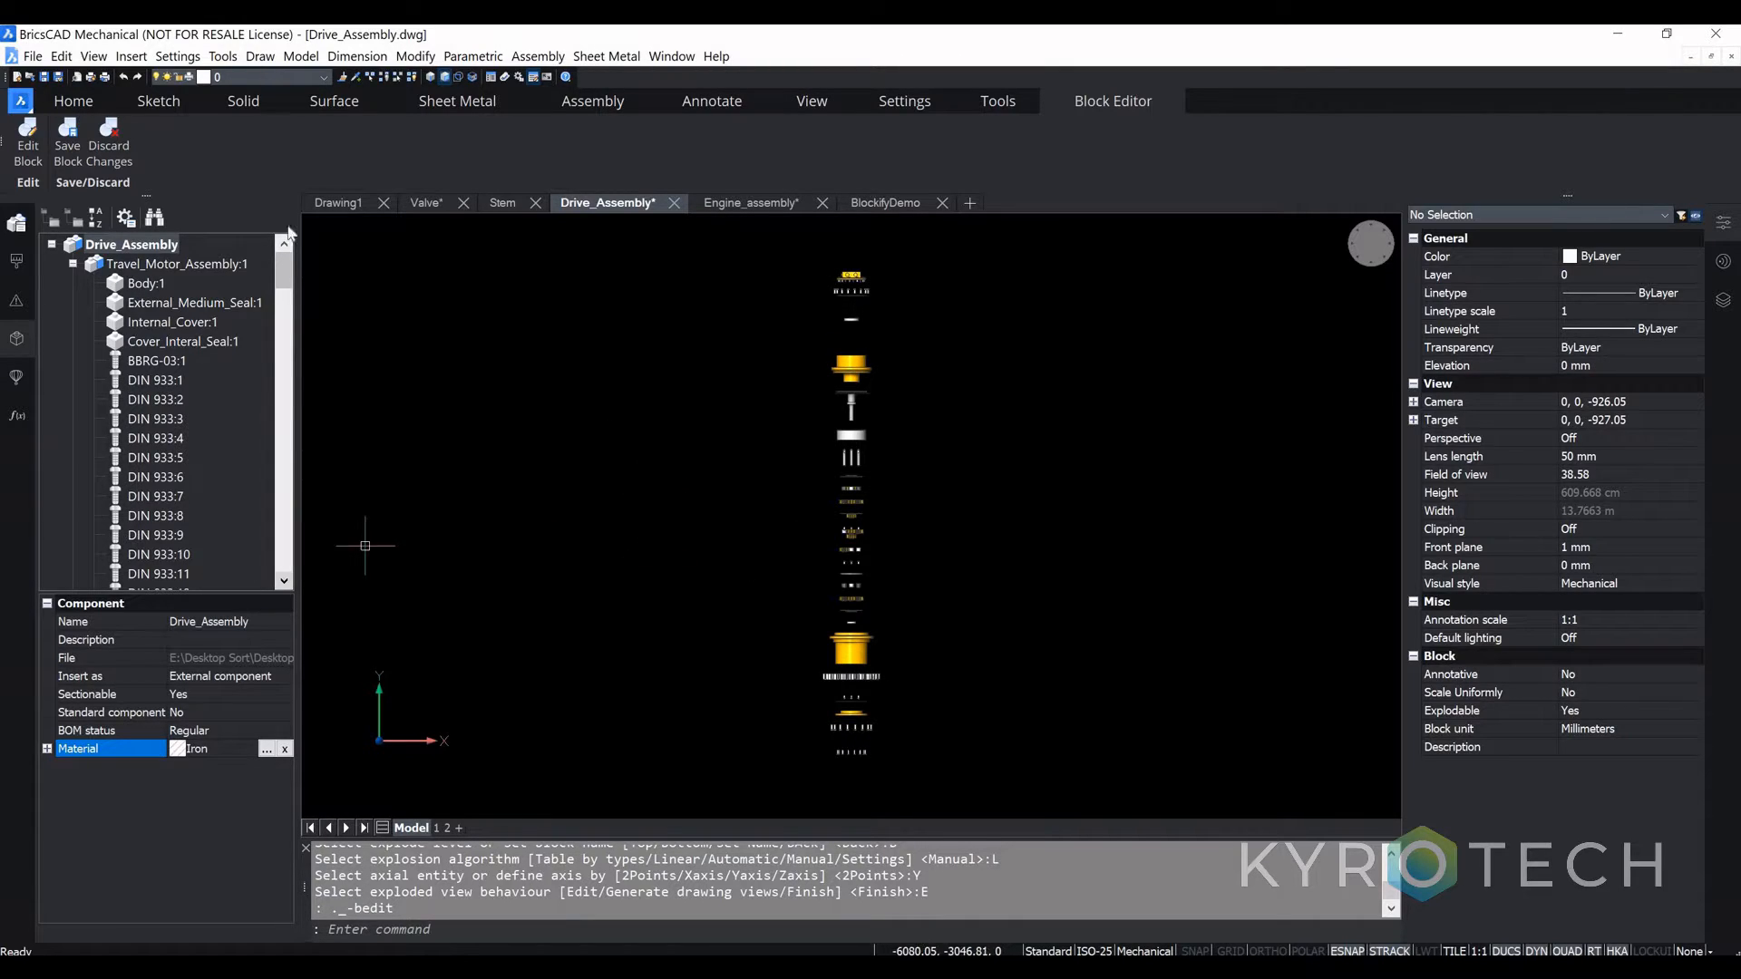
click(67, 168)
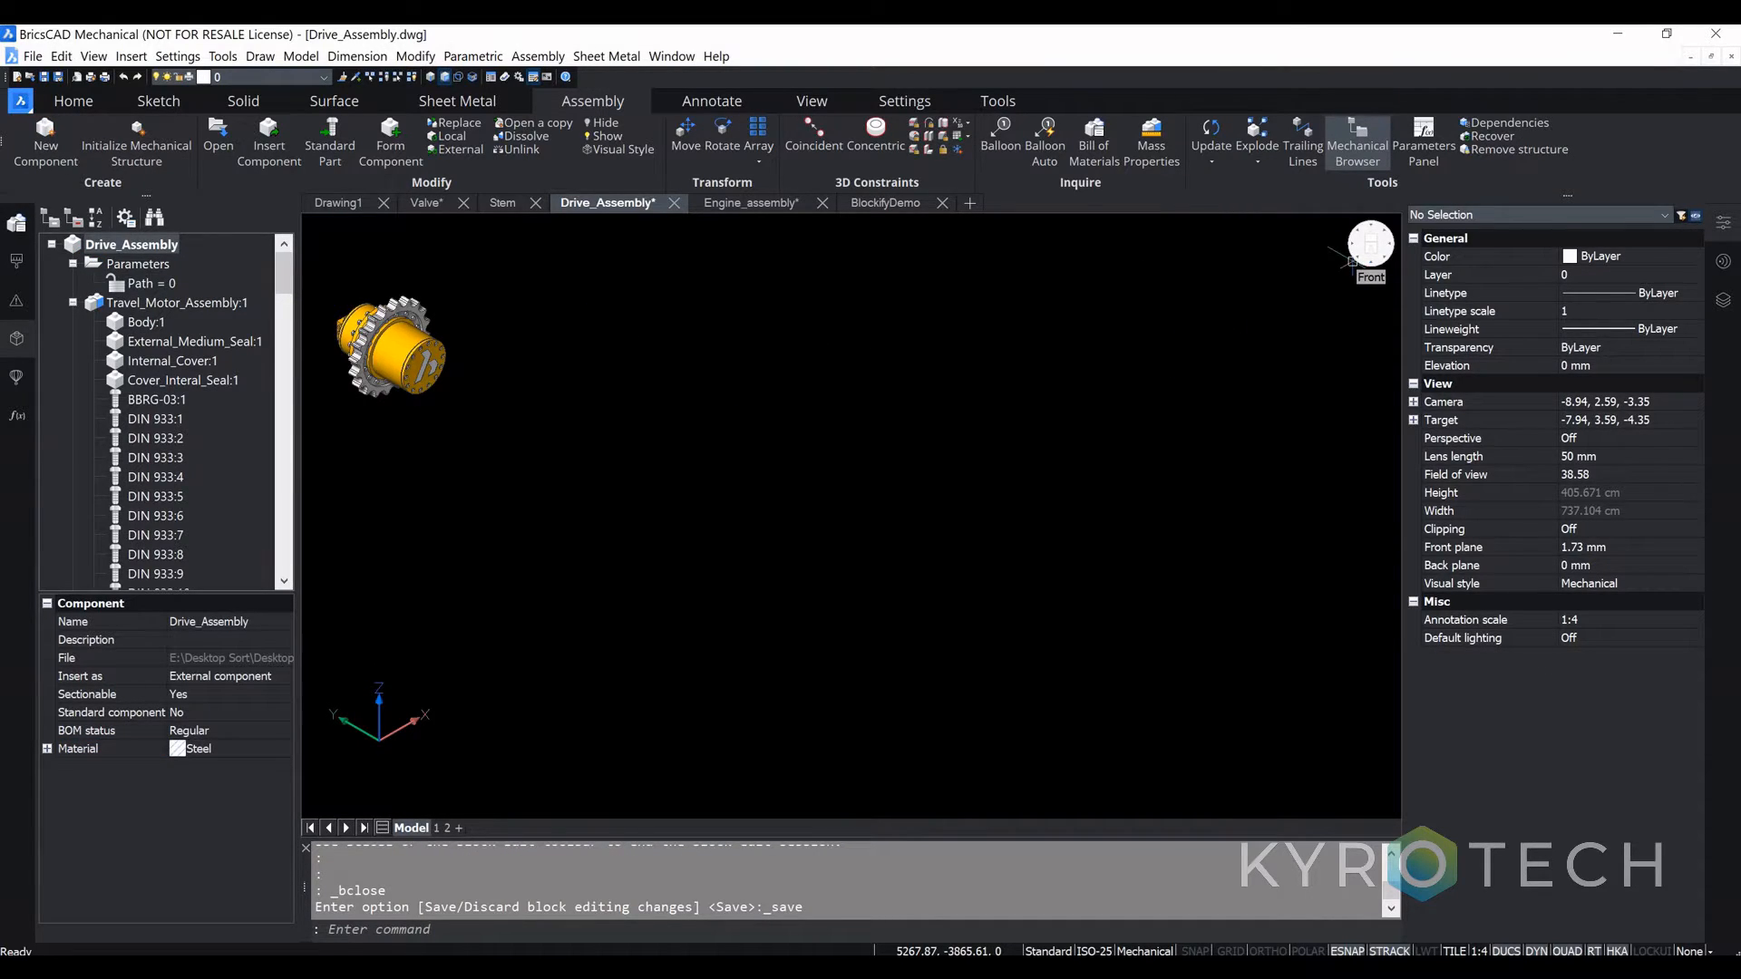
Step: Create a linear exploded view of the drive assembly at bottom level, spreading the components along the Y axis
click(1257, 136)
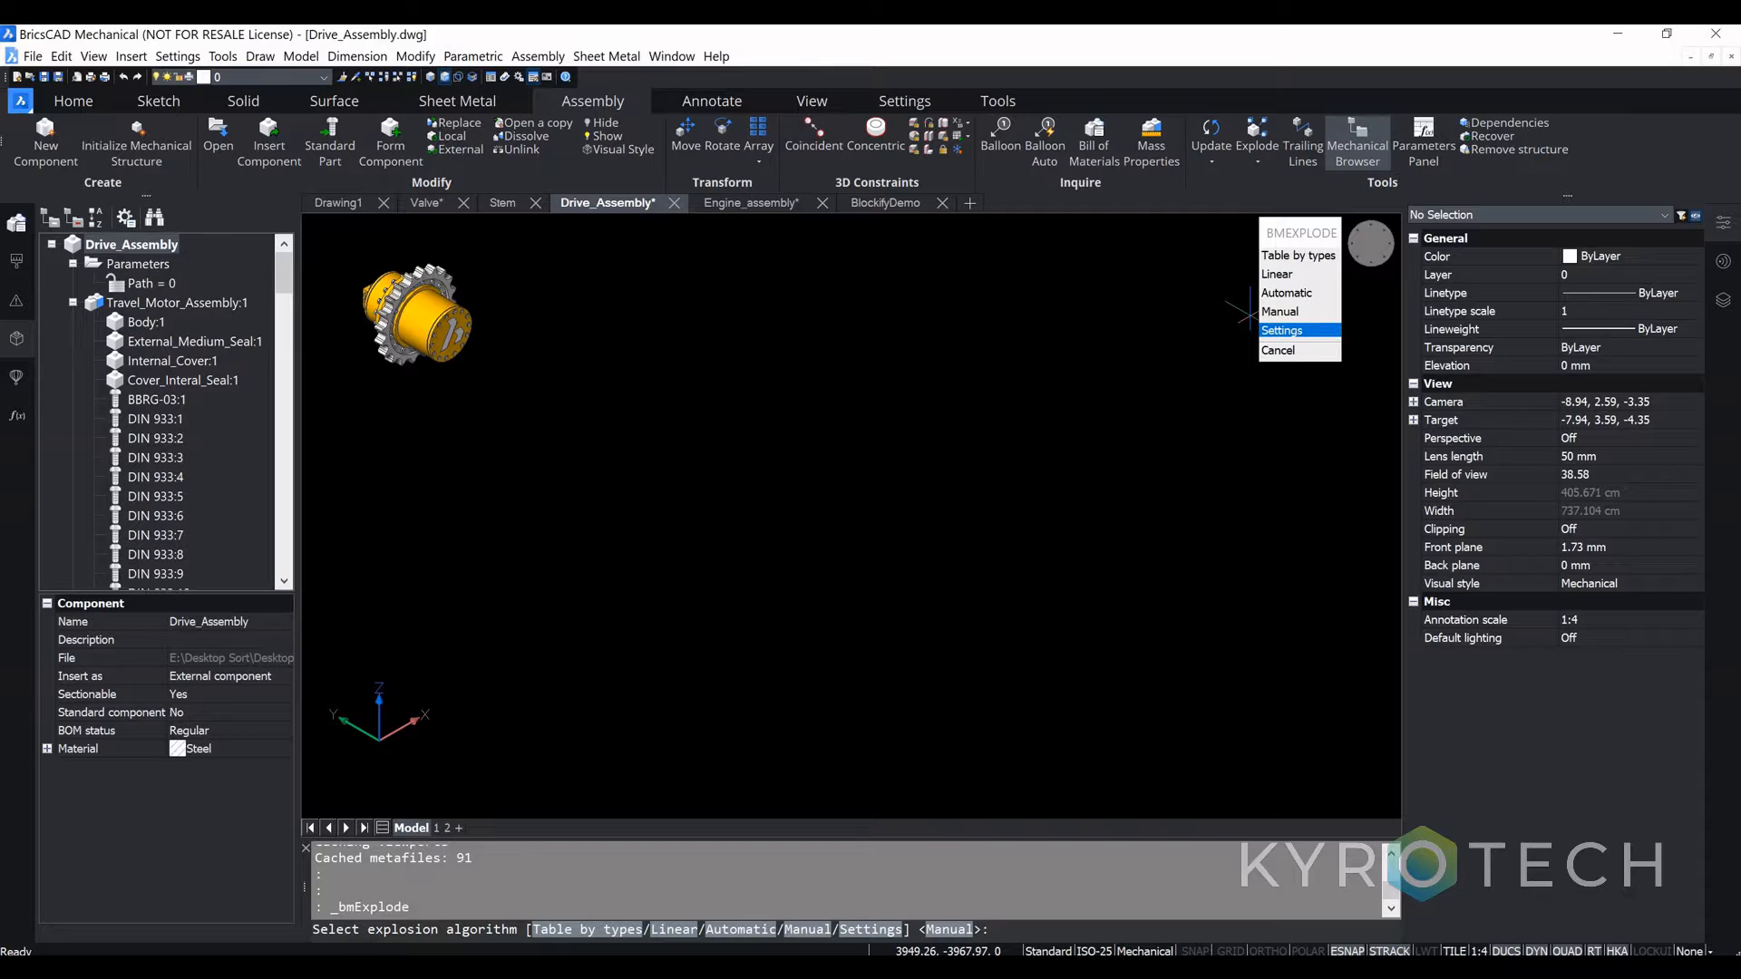
click(1282, 330)
click(1295, 275)
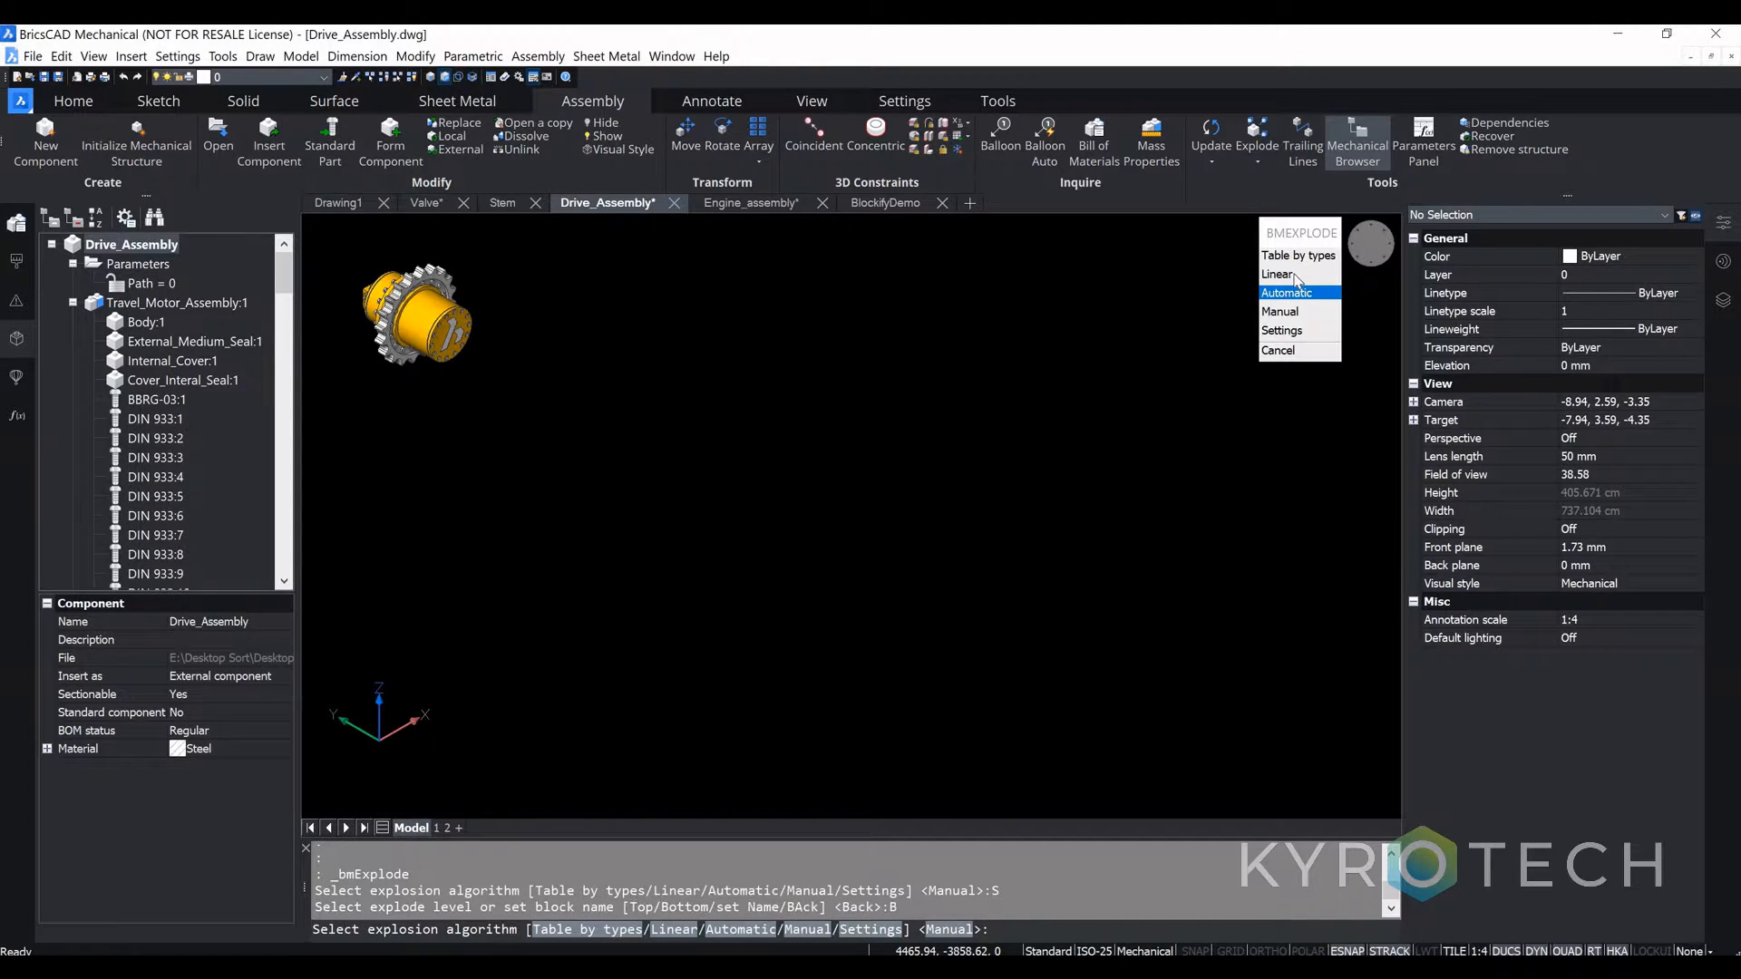
click(1295, 275)
click(1245, 296)
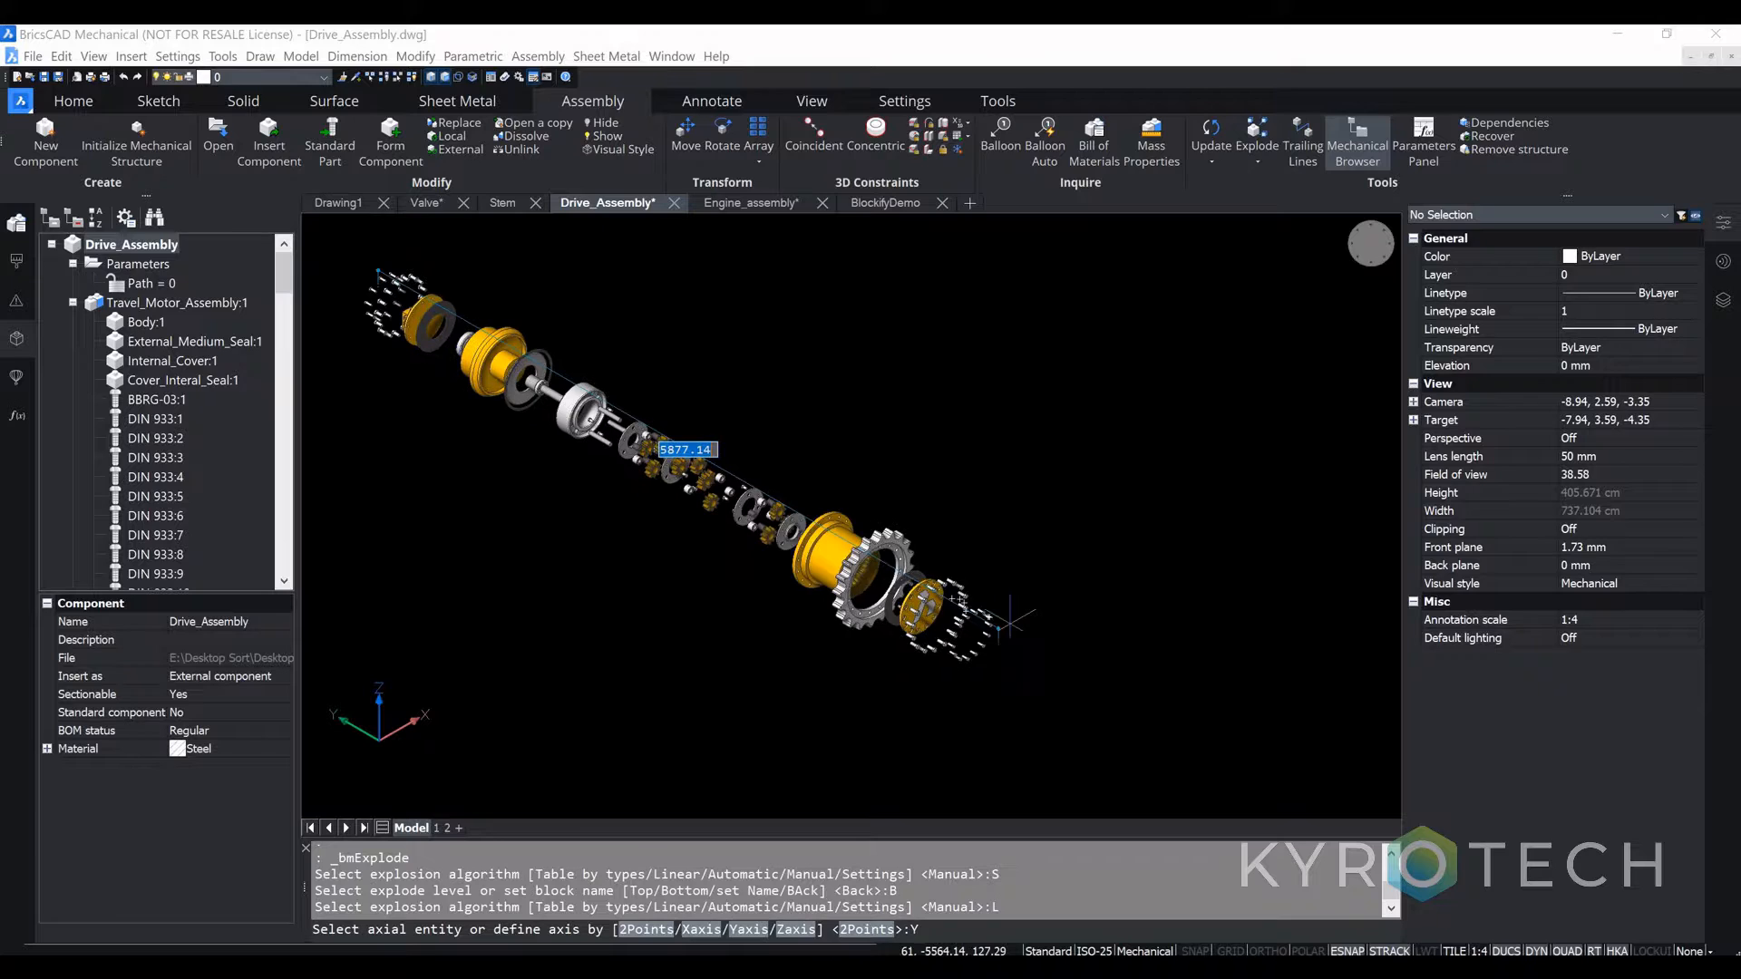
click(1012, 635)
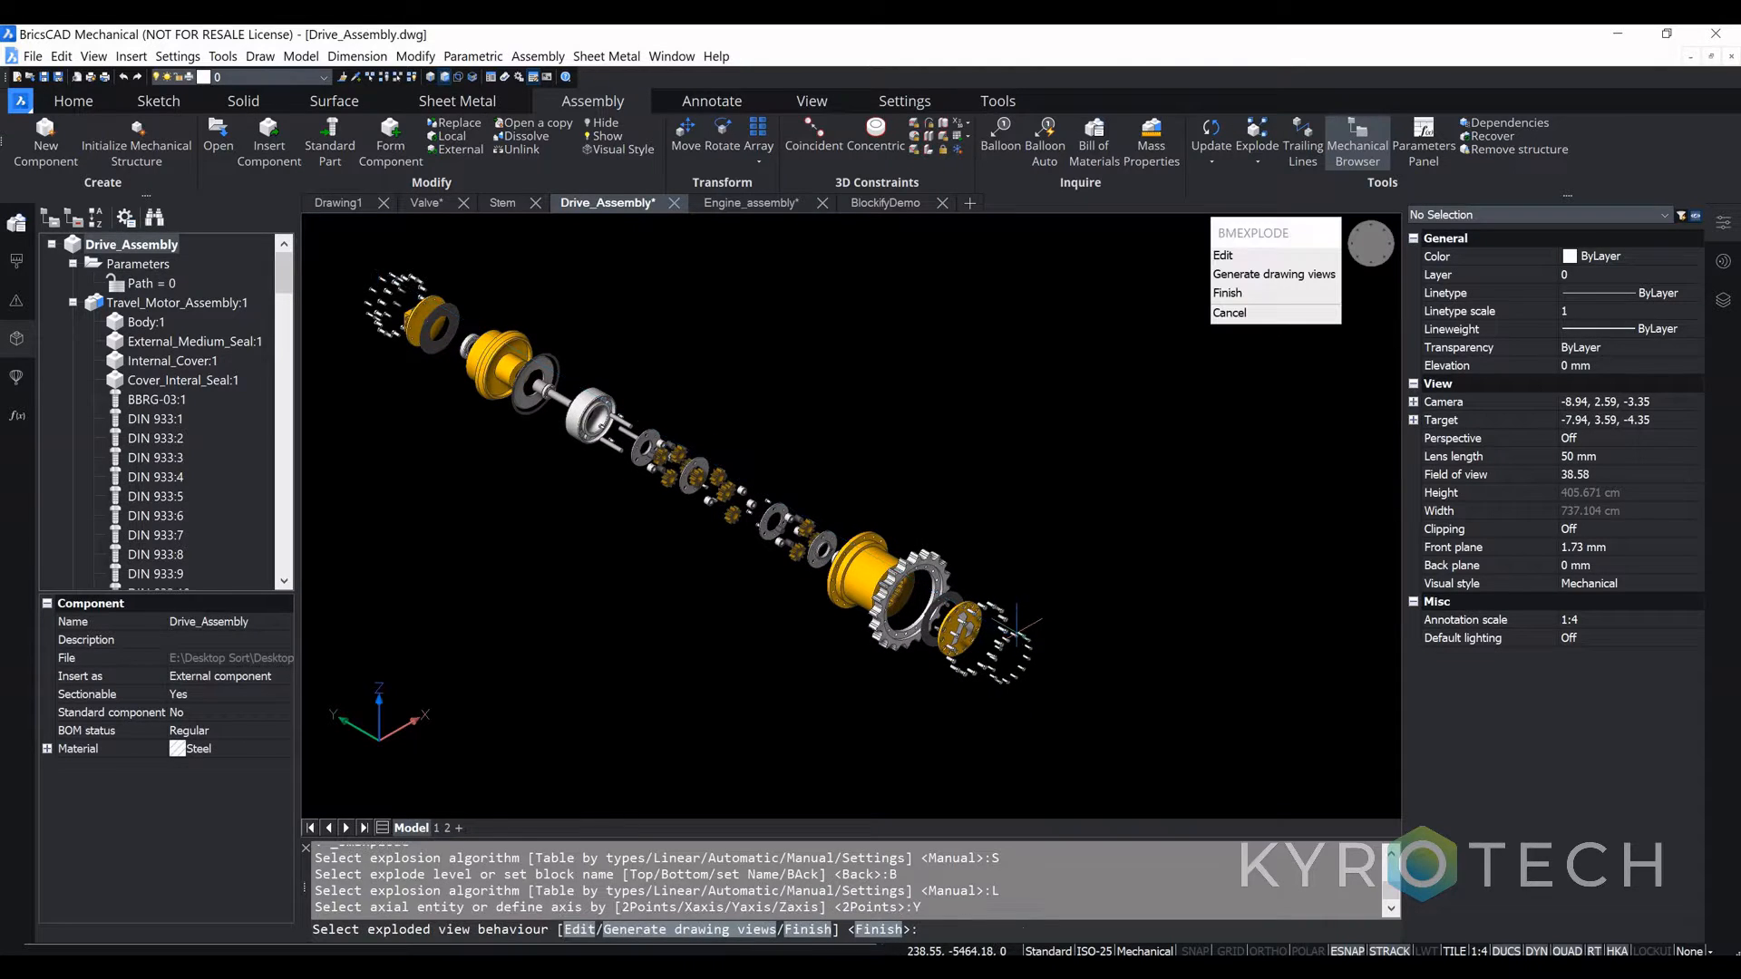
Step: Generate drawing views of the exploded assembly on layout 1, placing only the base view in the sheet's upper-left area
click(1274, 273)
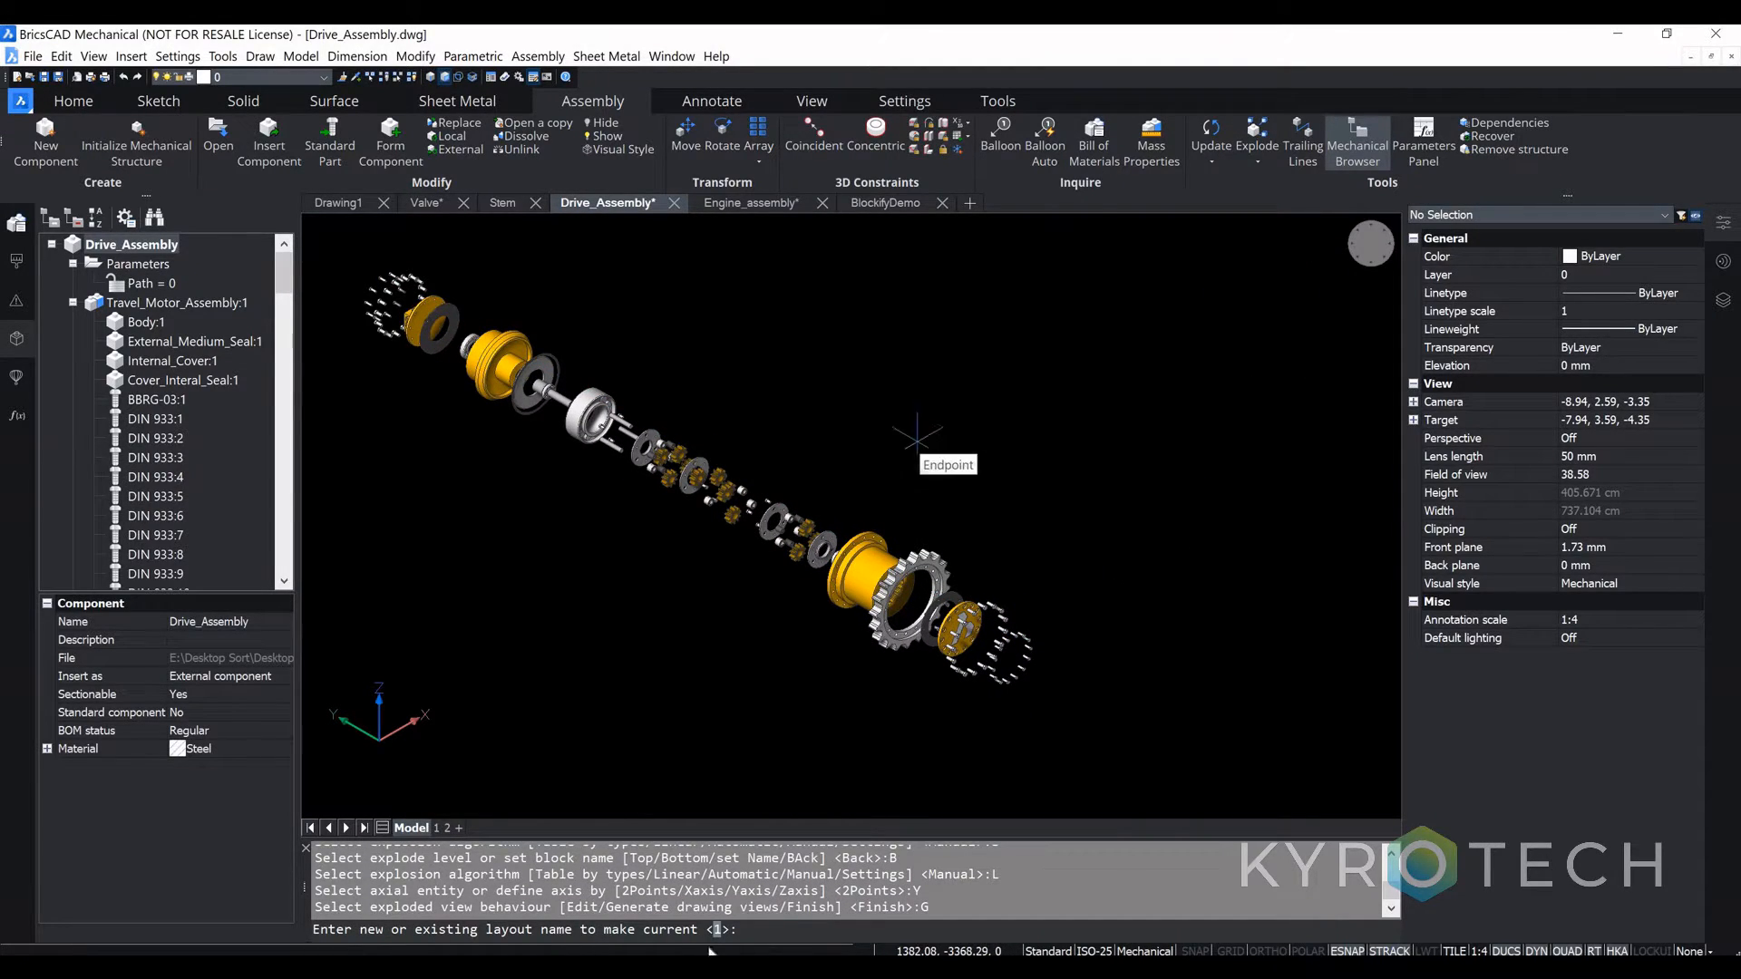
key(Return)
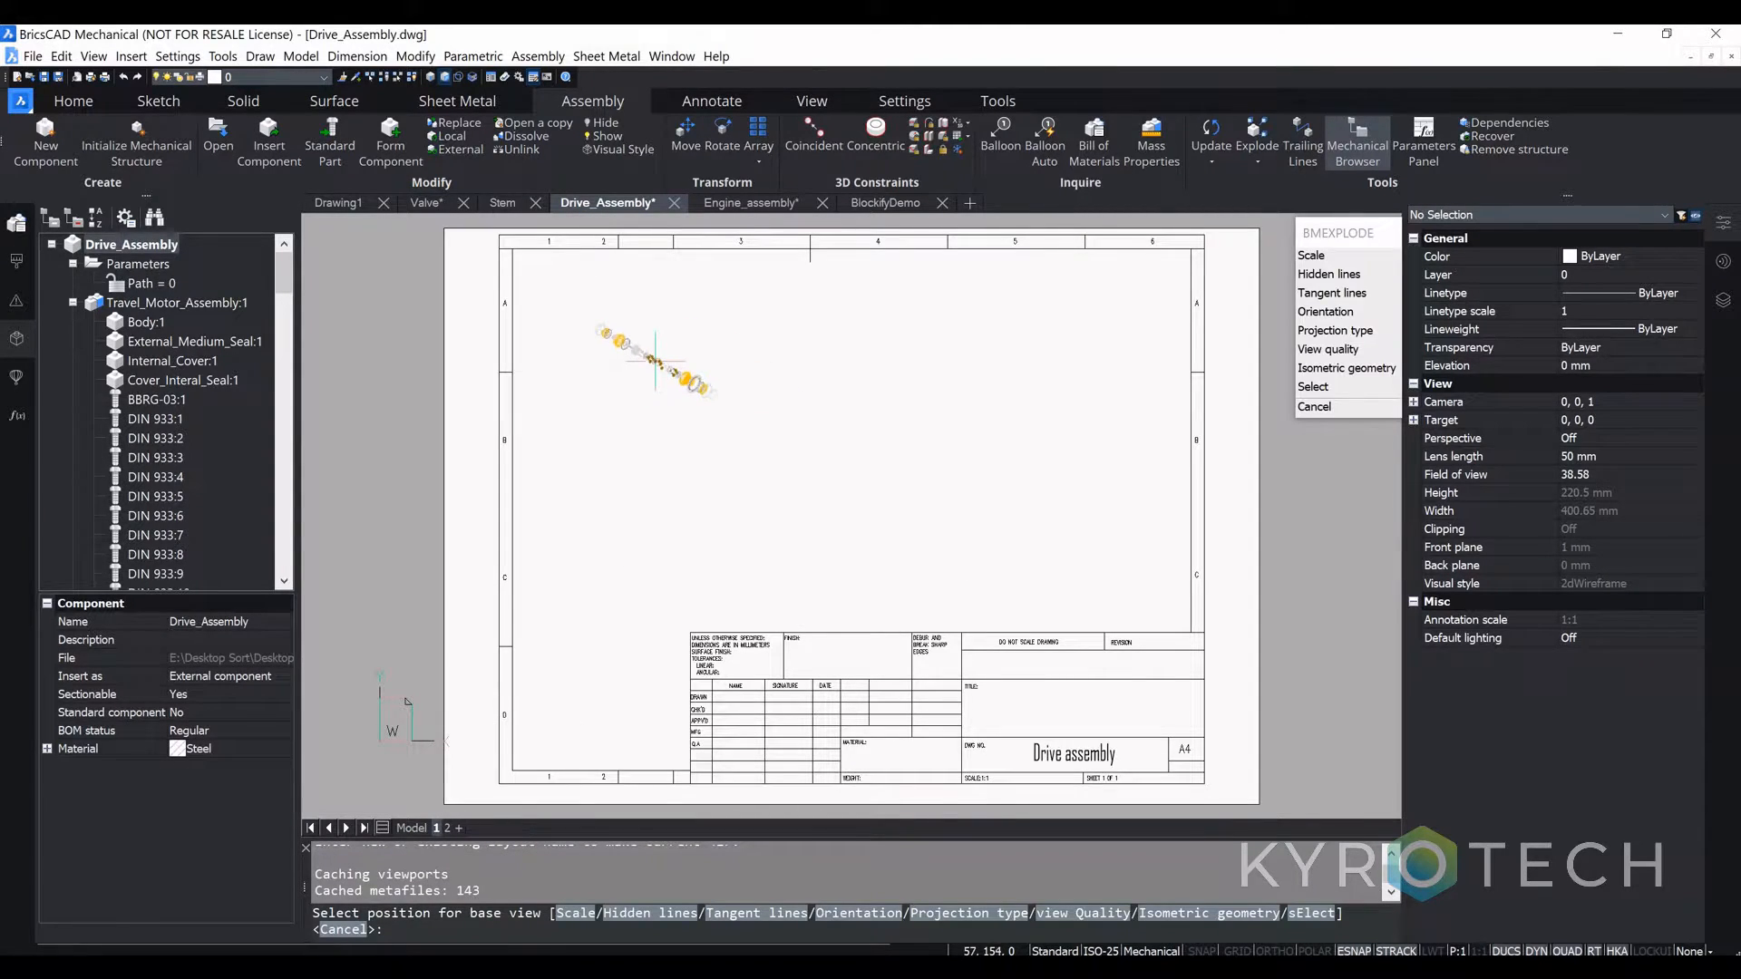
click(713, 387)
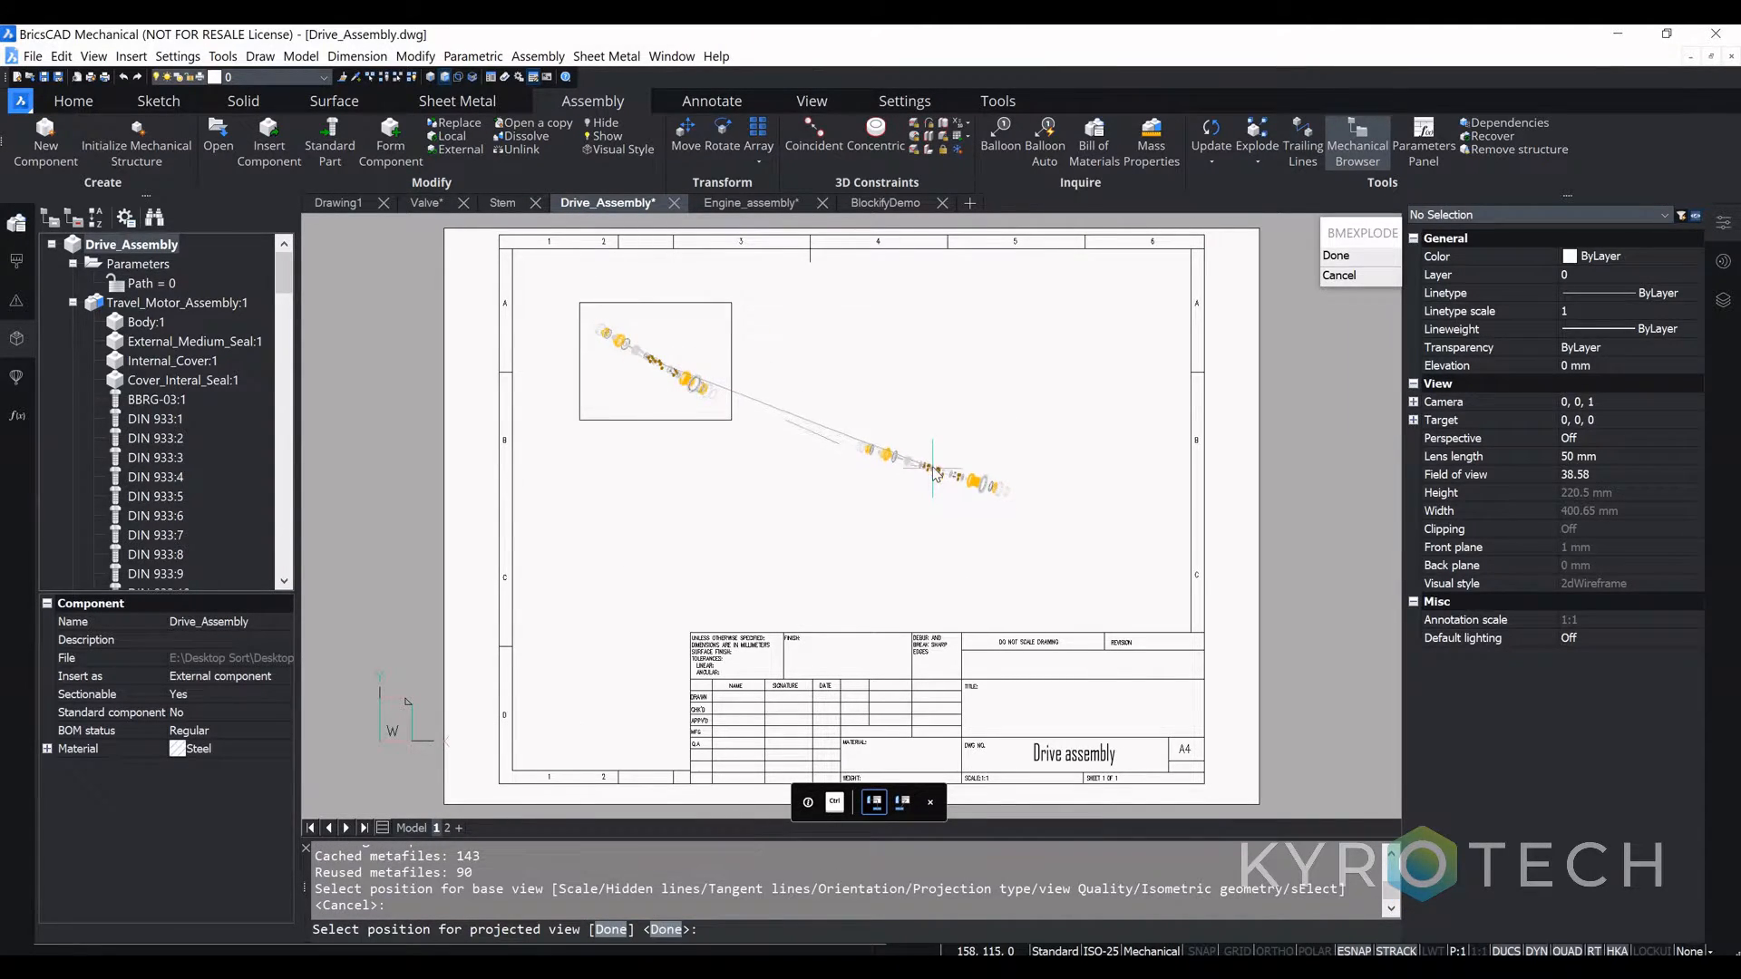
key(Return)
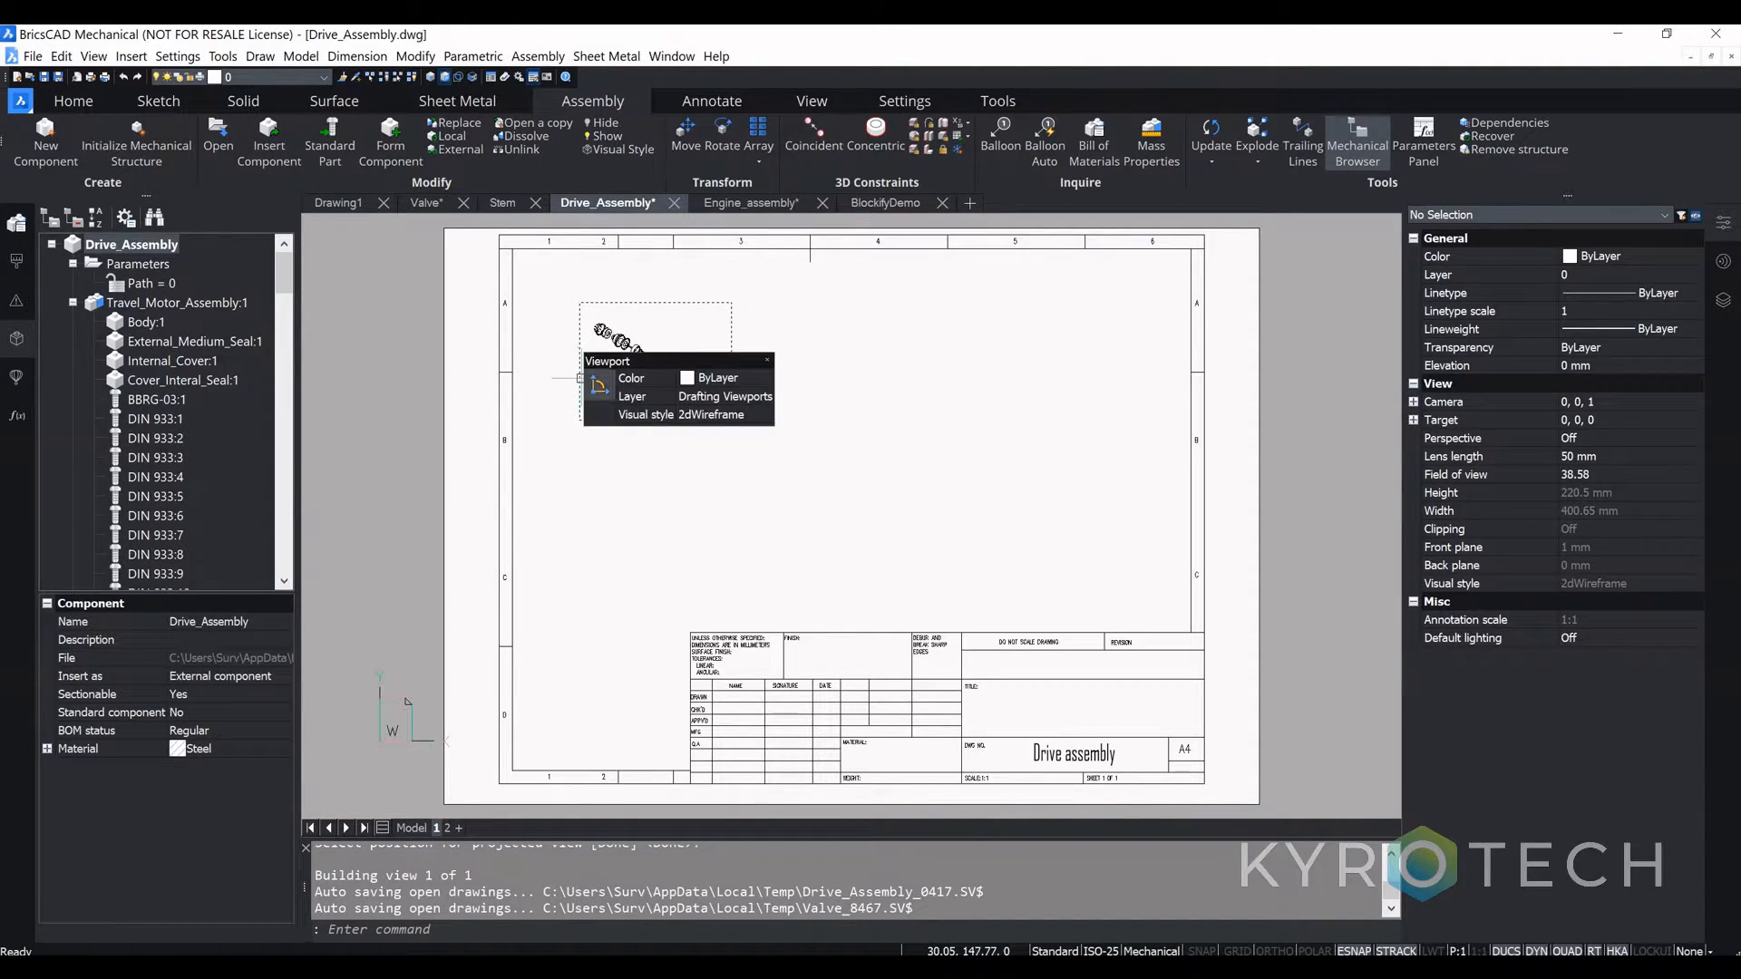
Step: Insert a bottom-level bill of materials table in the upper-right area of the drawing sheet
click(1096, 145)
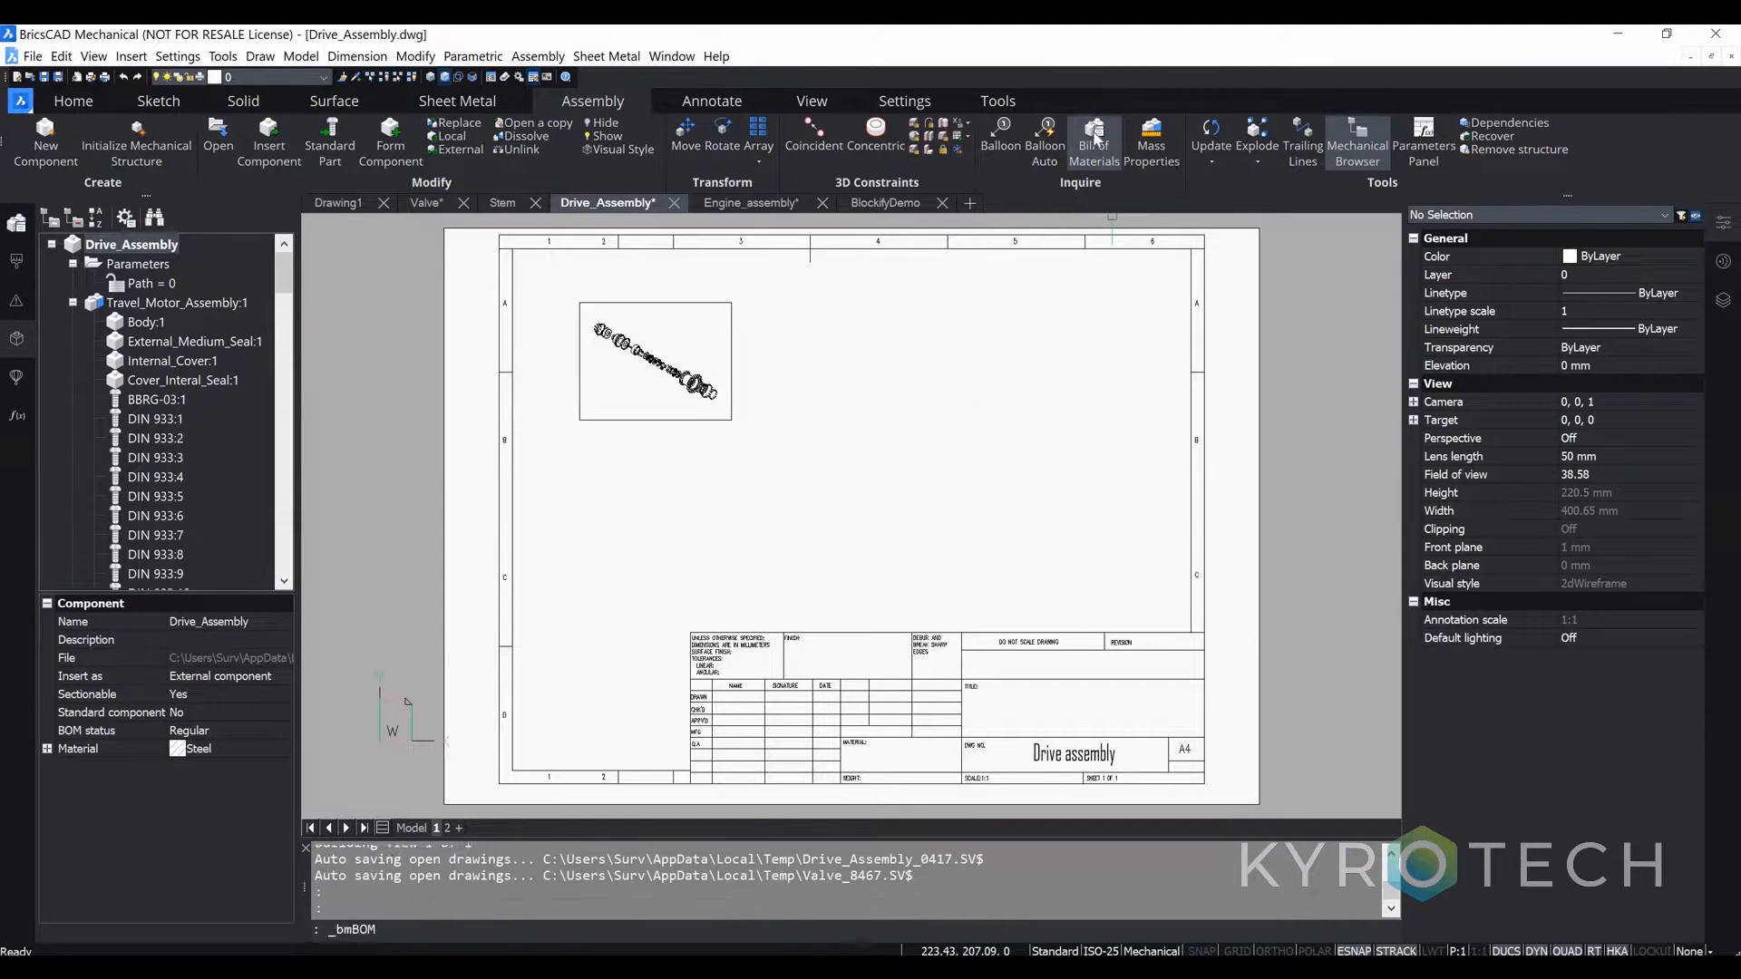
click(1328, 293)
click(895, 270)
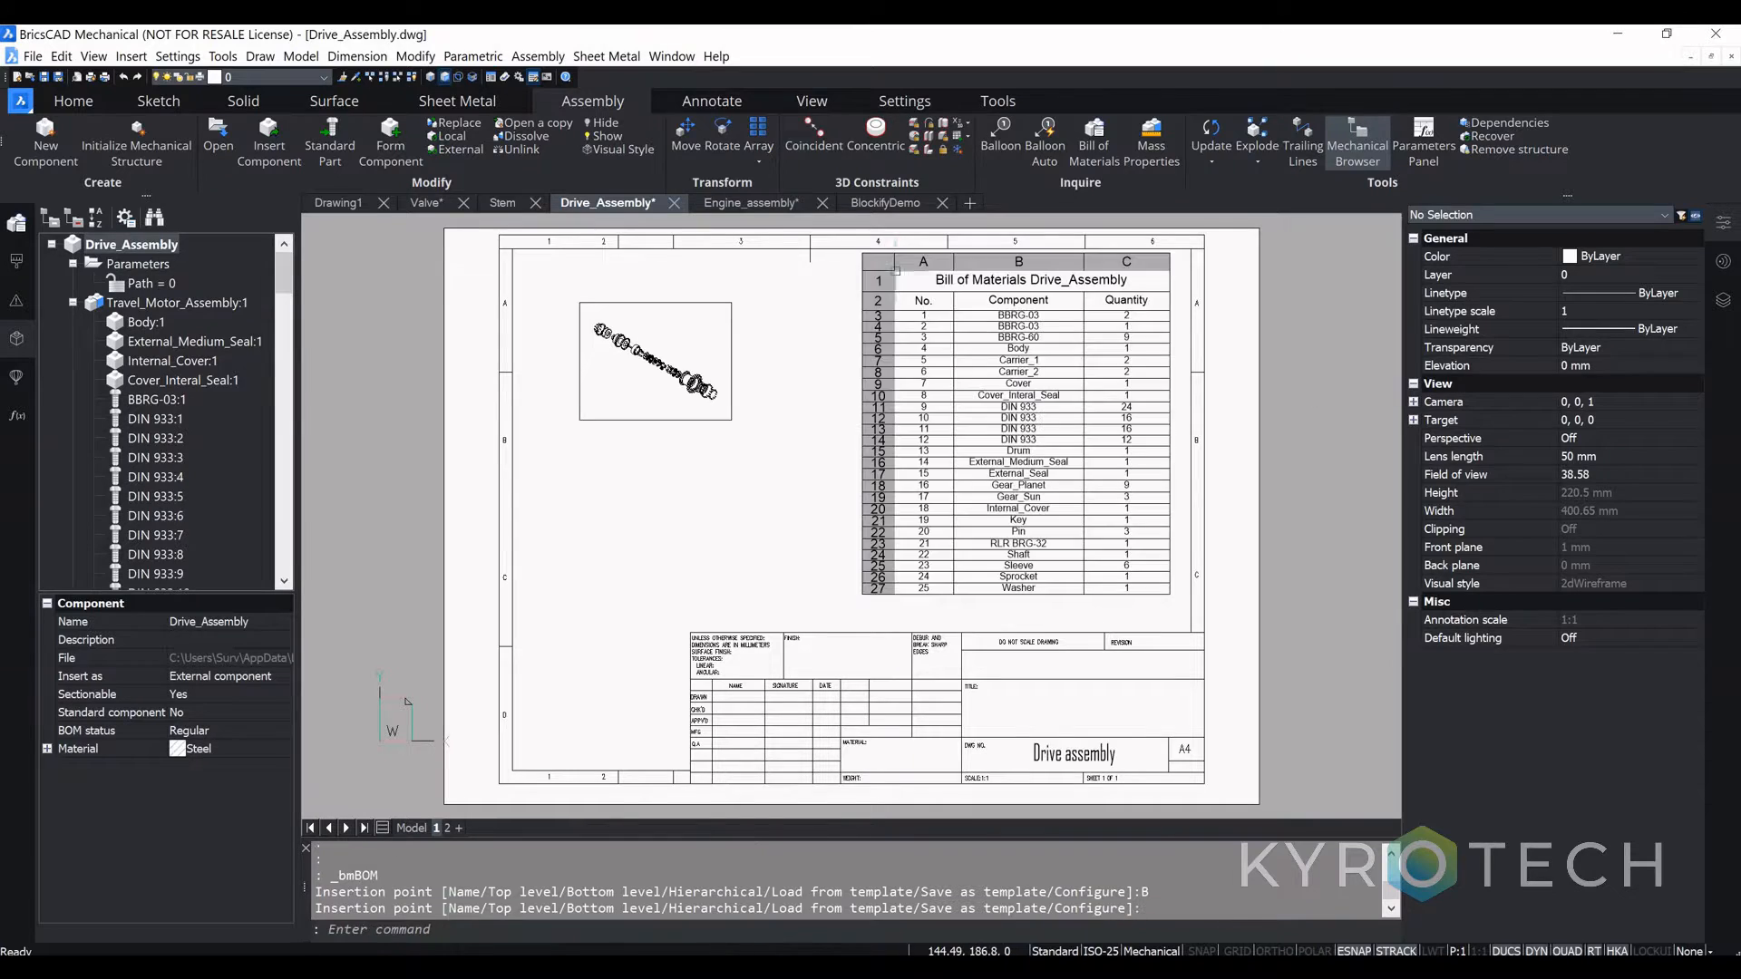
Step: Add automatic balloons to the exploded view's viewport, arranged in a circle centred on the view and reaching beyond its frame
click(1044, 135)
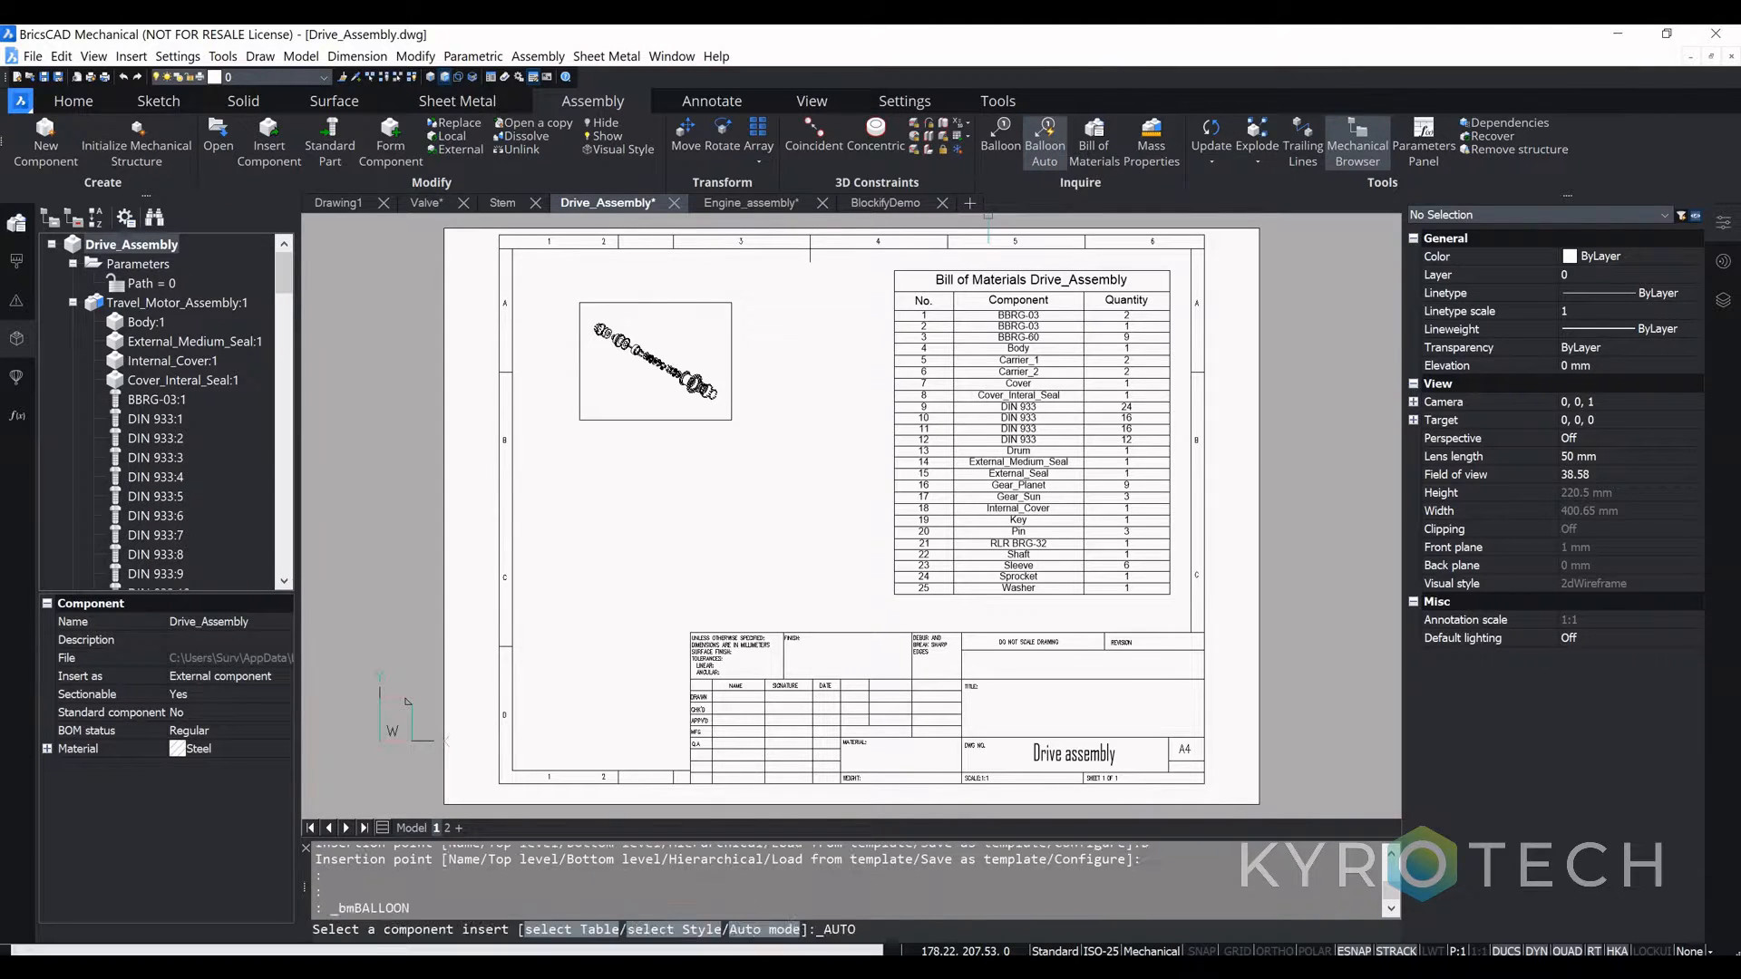
click(680, 340)
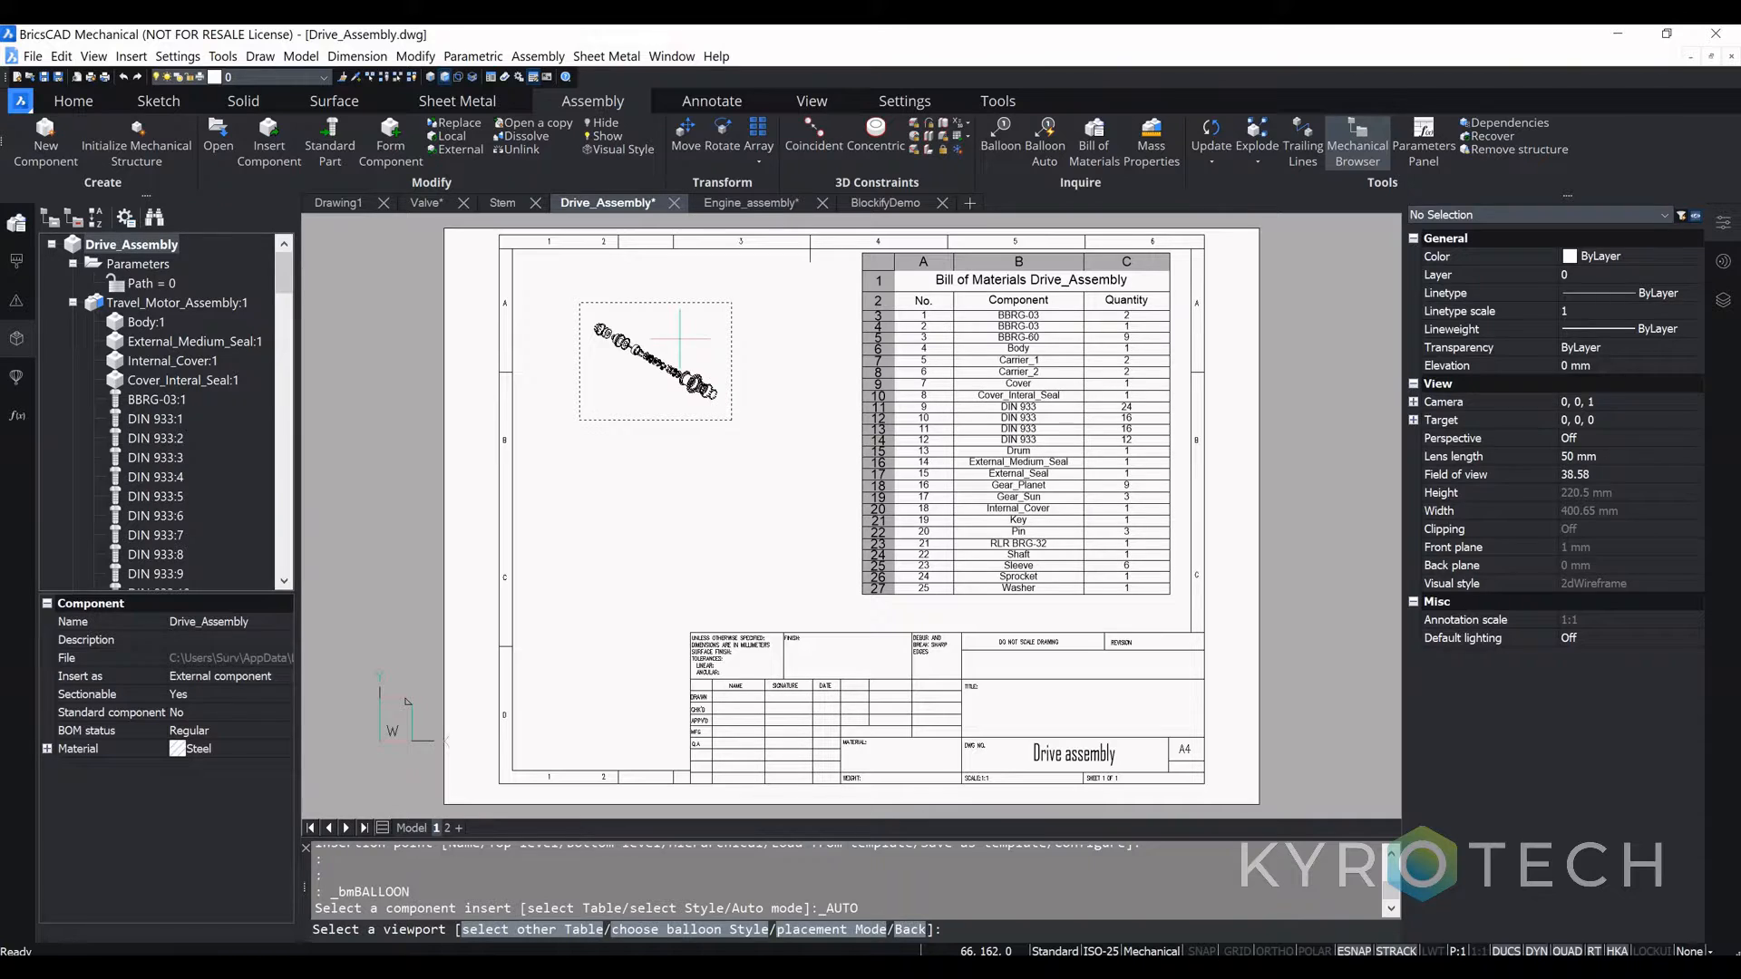
click(680, 339)
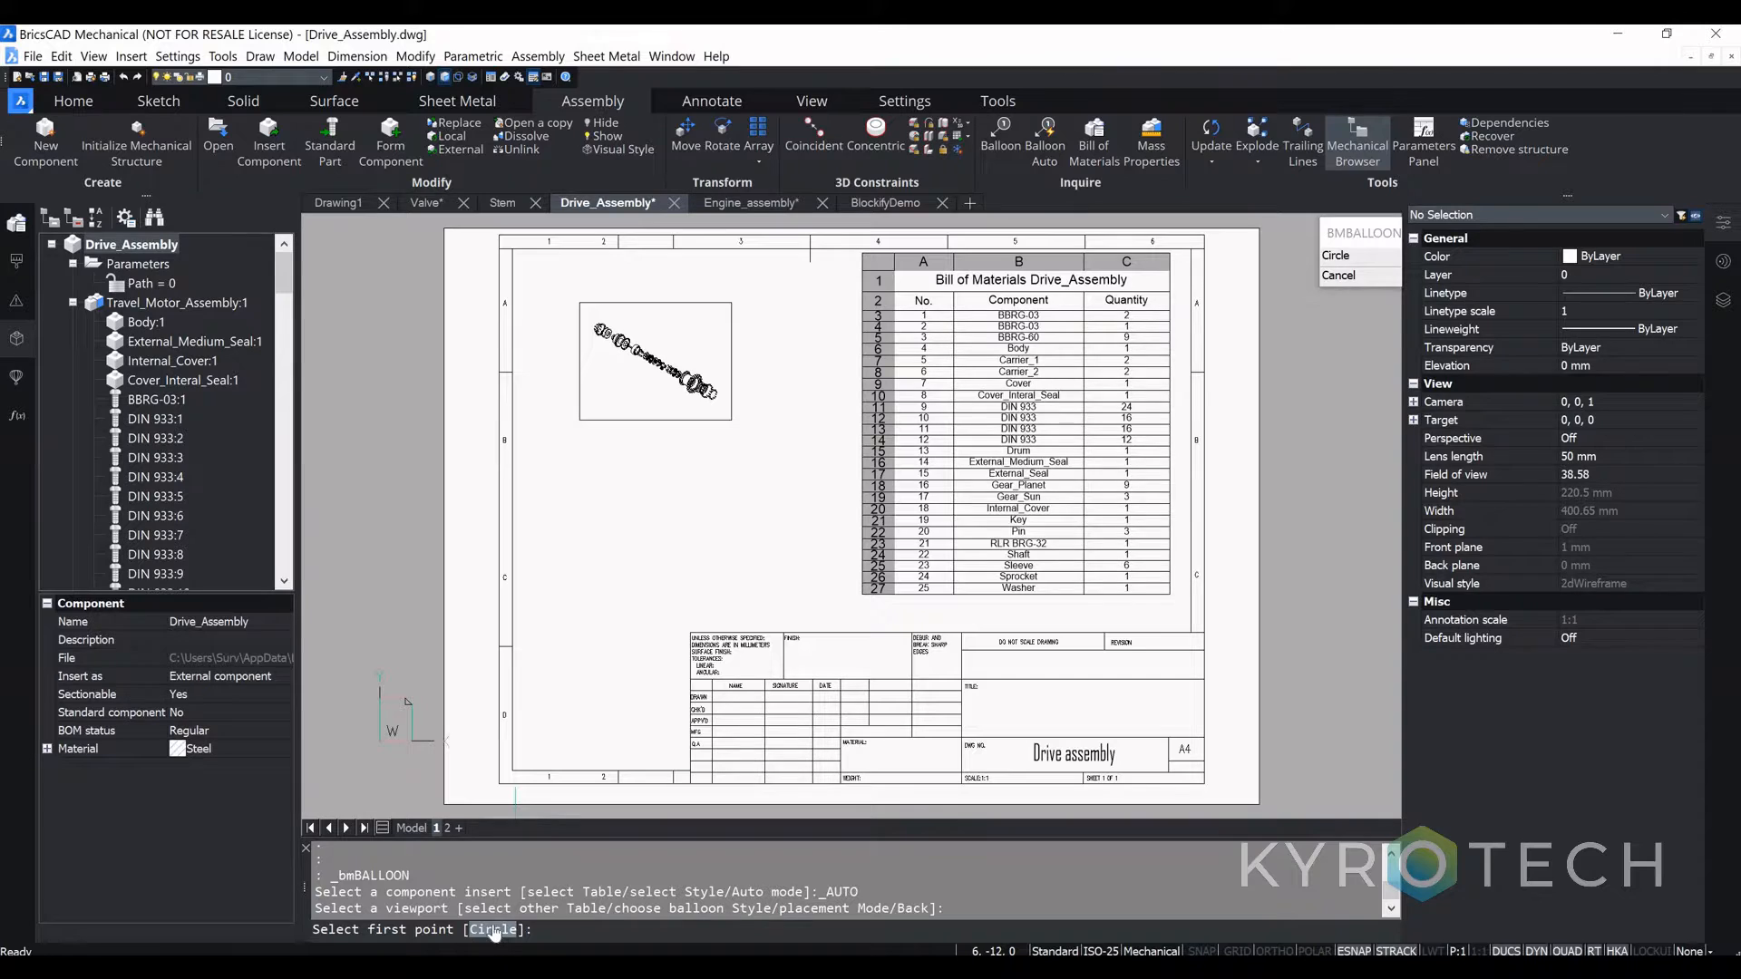
text(C)
key(Return)
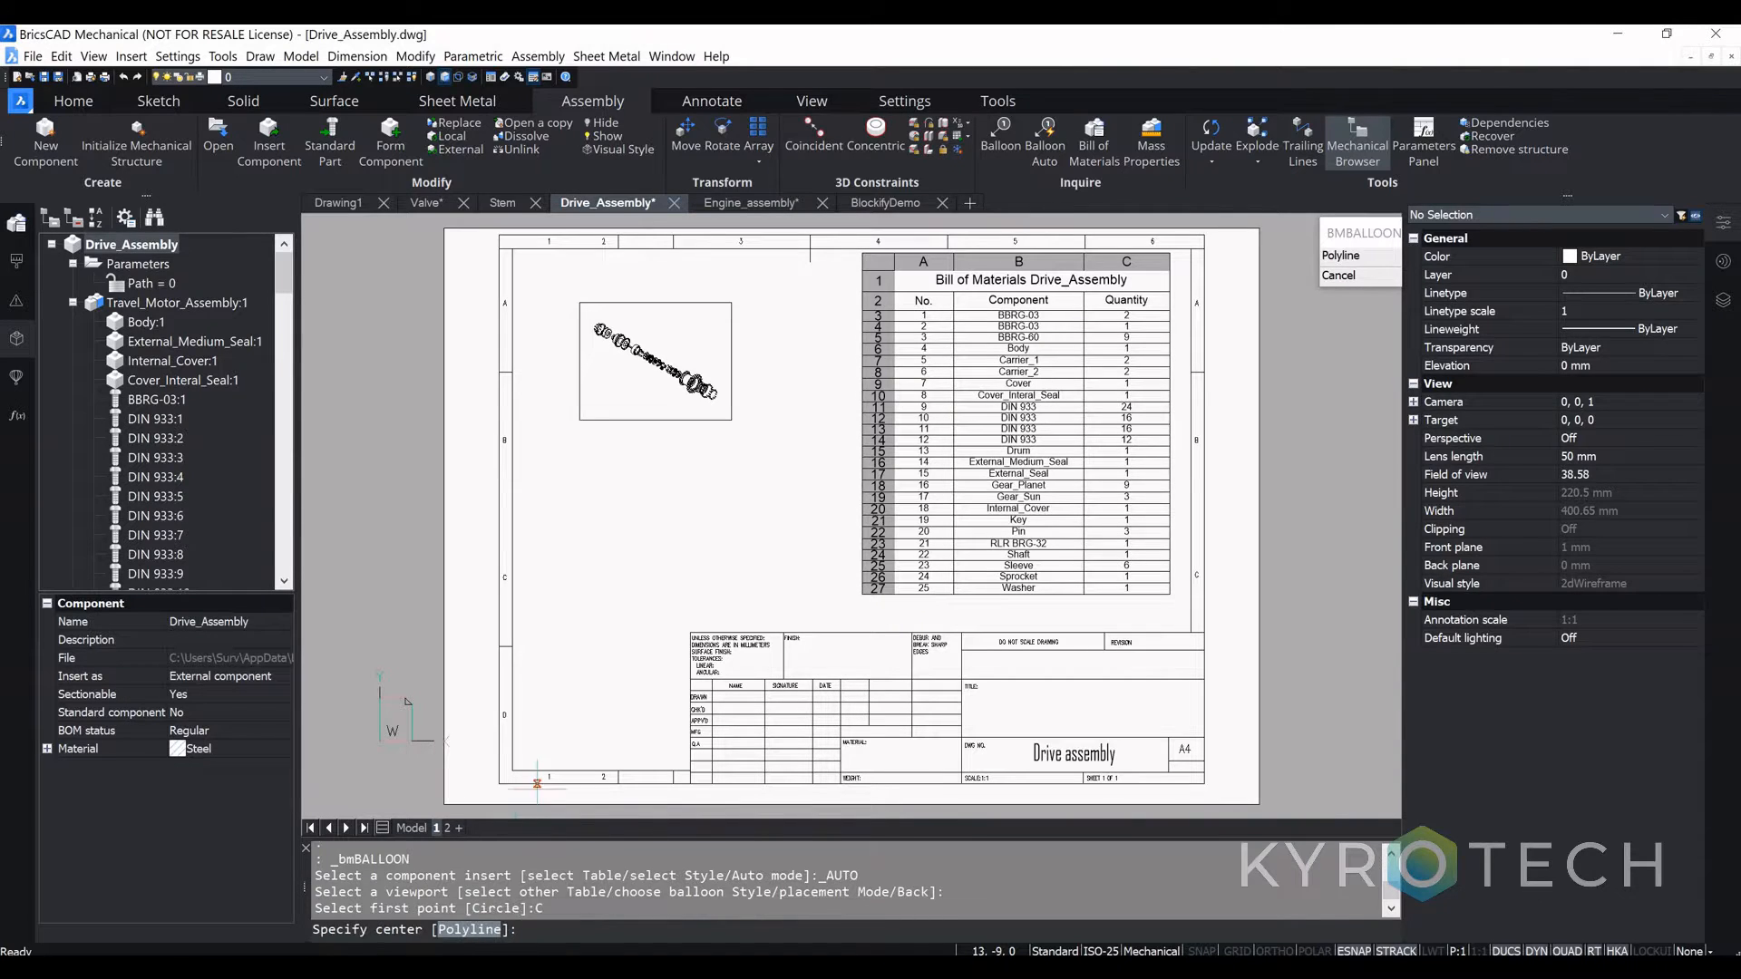
click(655, 356)
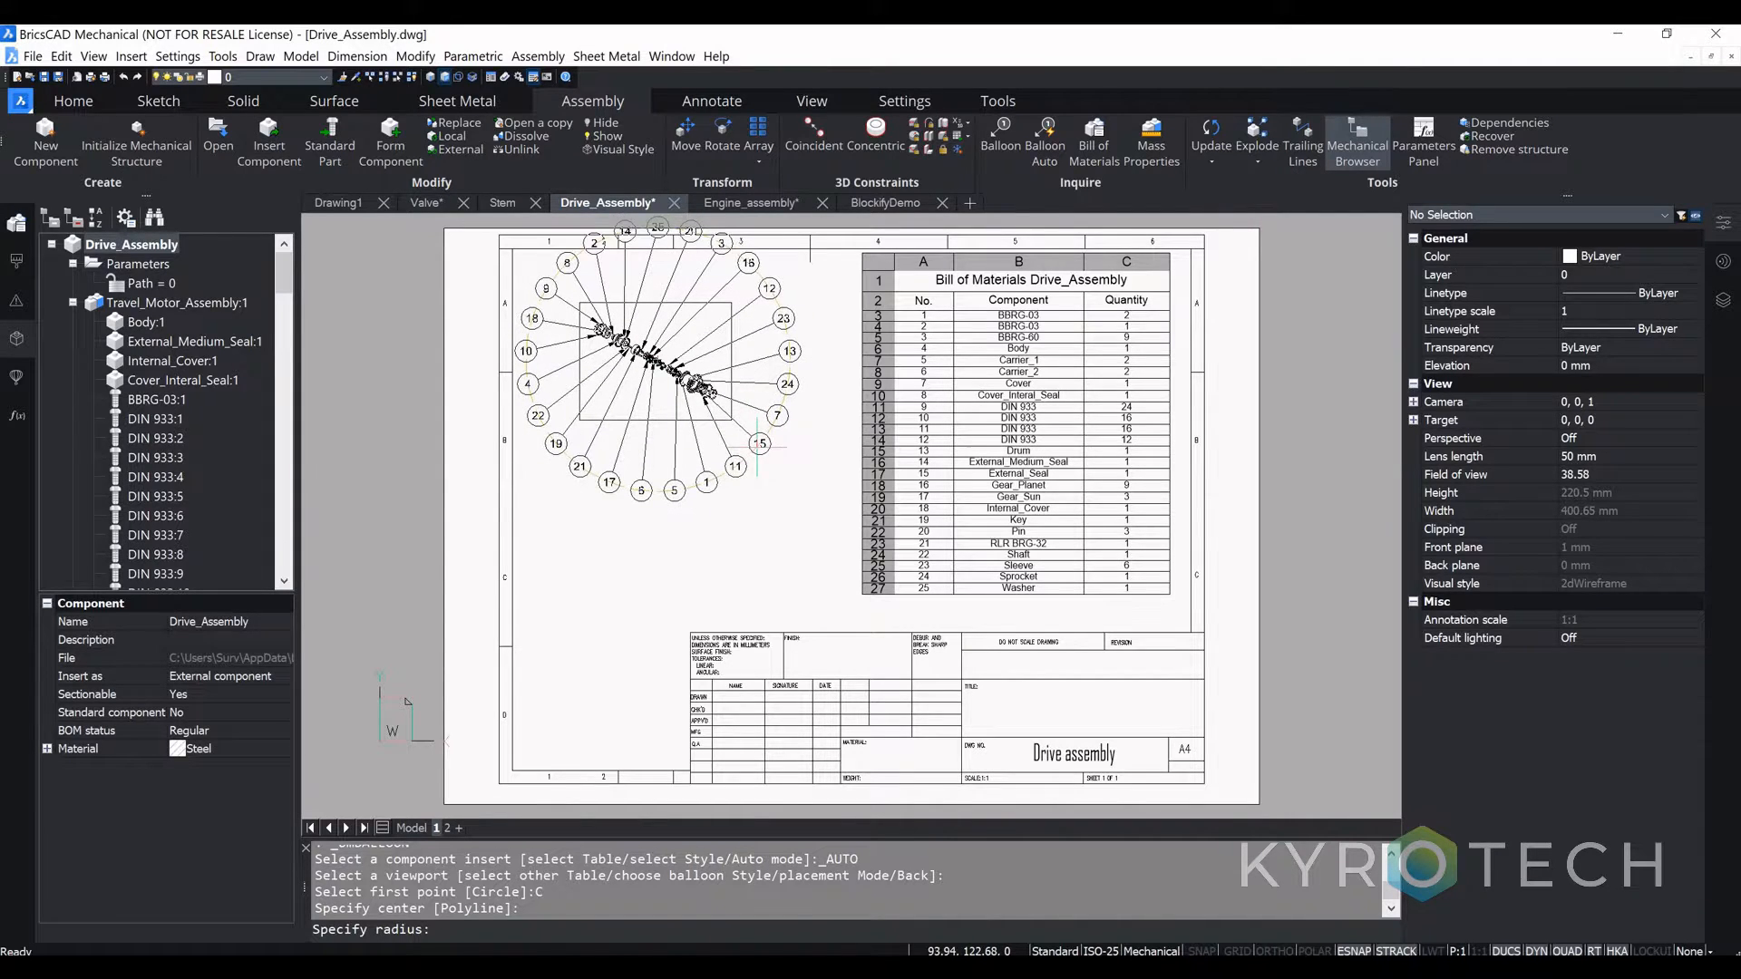
click(772, 467)
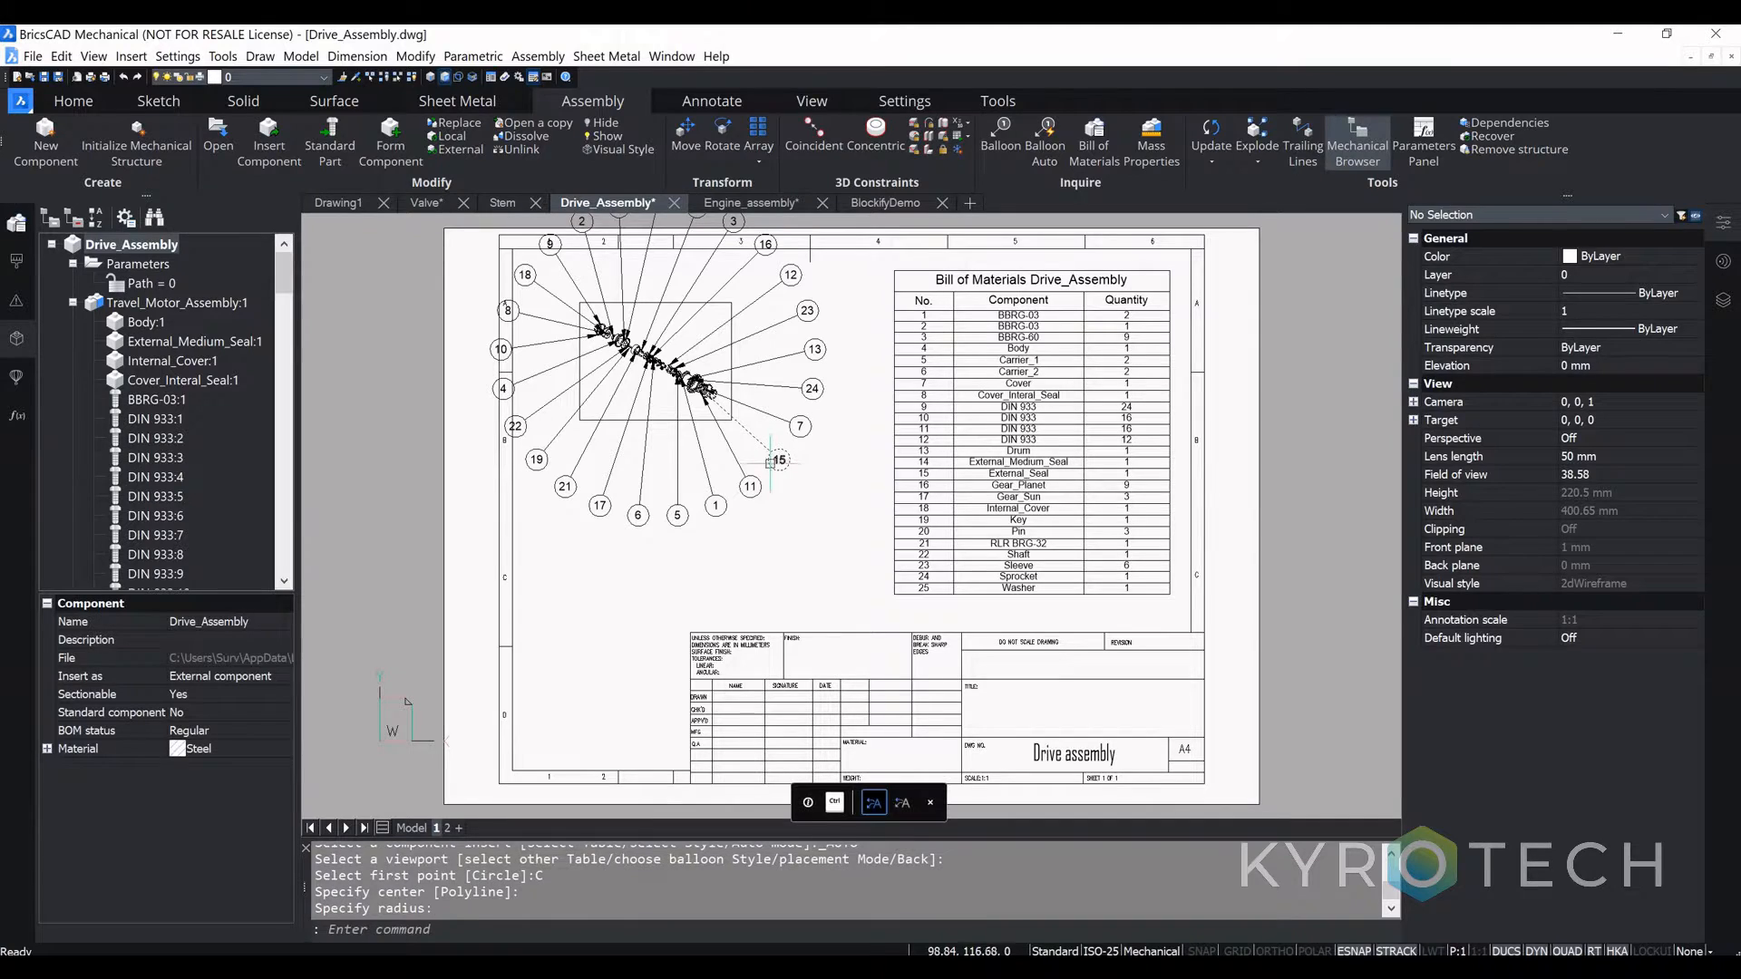
Step: Examine the balloons around the exploded view and compare their numbers with the bill of materials table
scroll(674, 401, down, 2)
middle_drag(670, 398, 614, 494)
scroll(608, 505, up, 6)
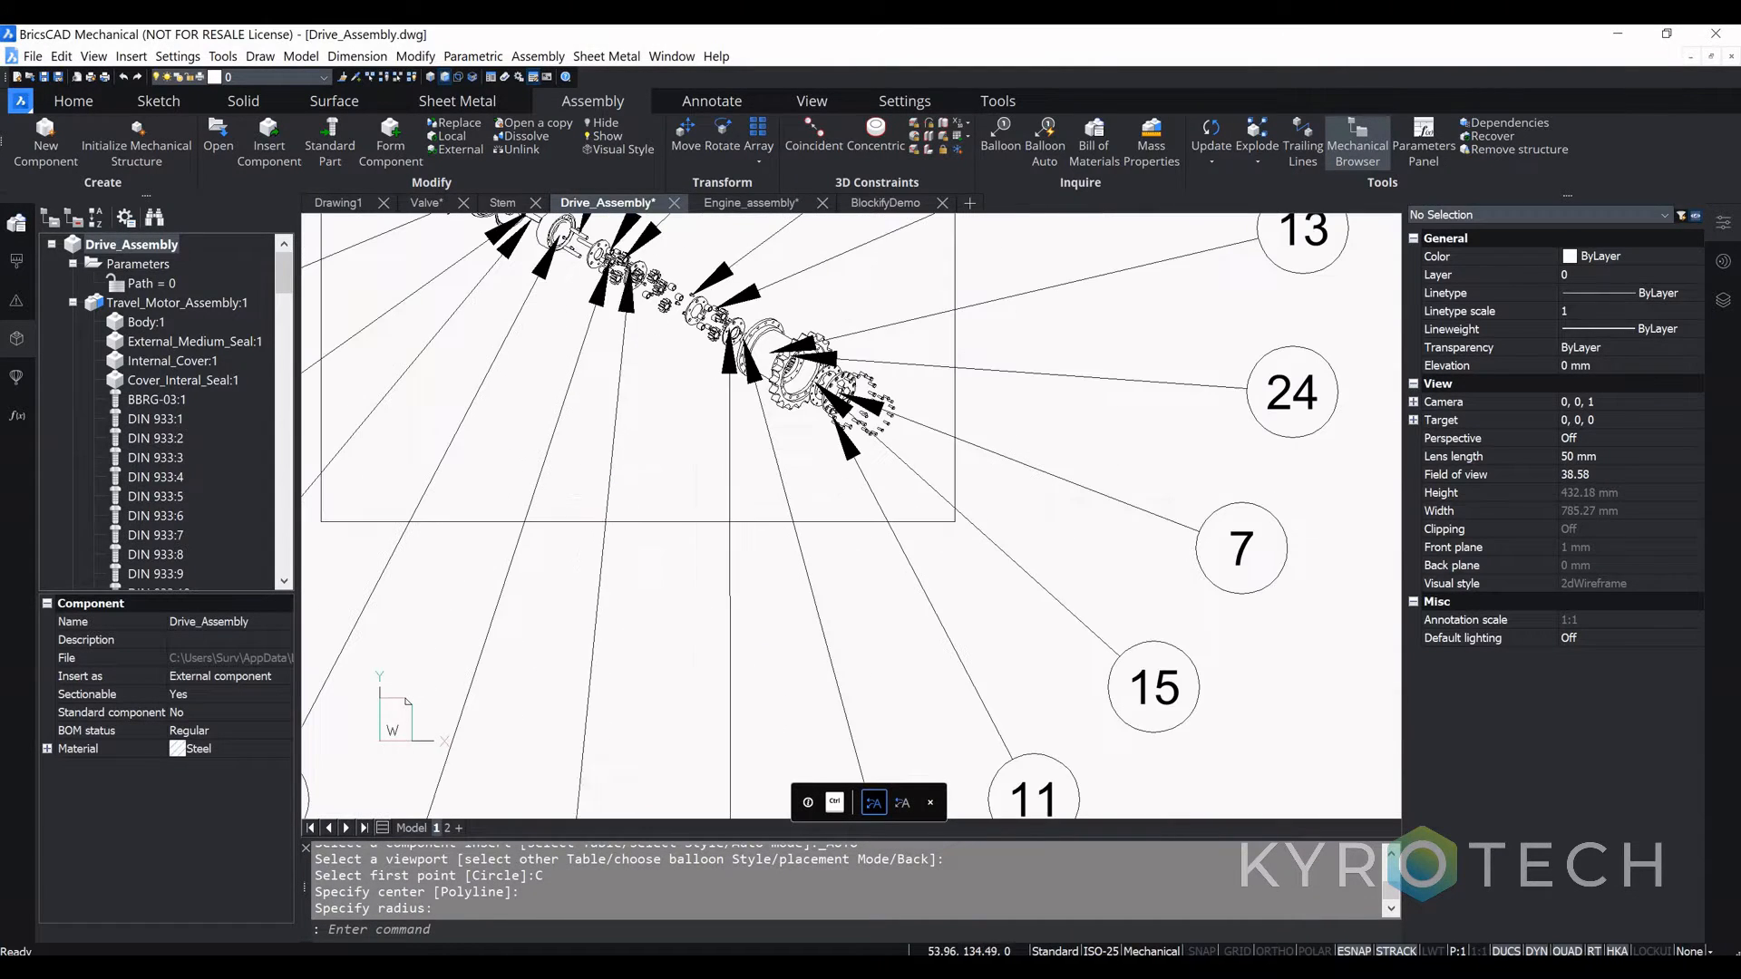
scroll(721, 331, down, 3)
scroll(685, 504, down, 3)
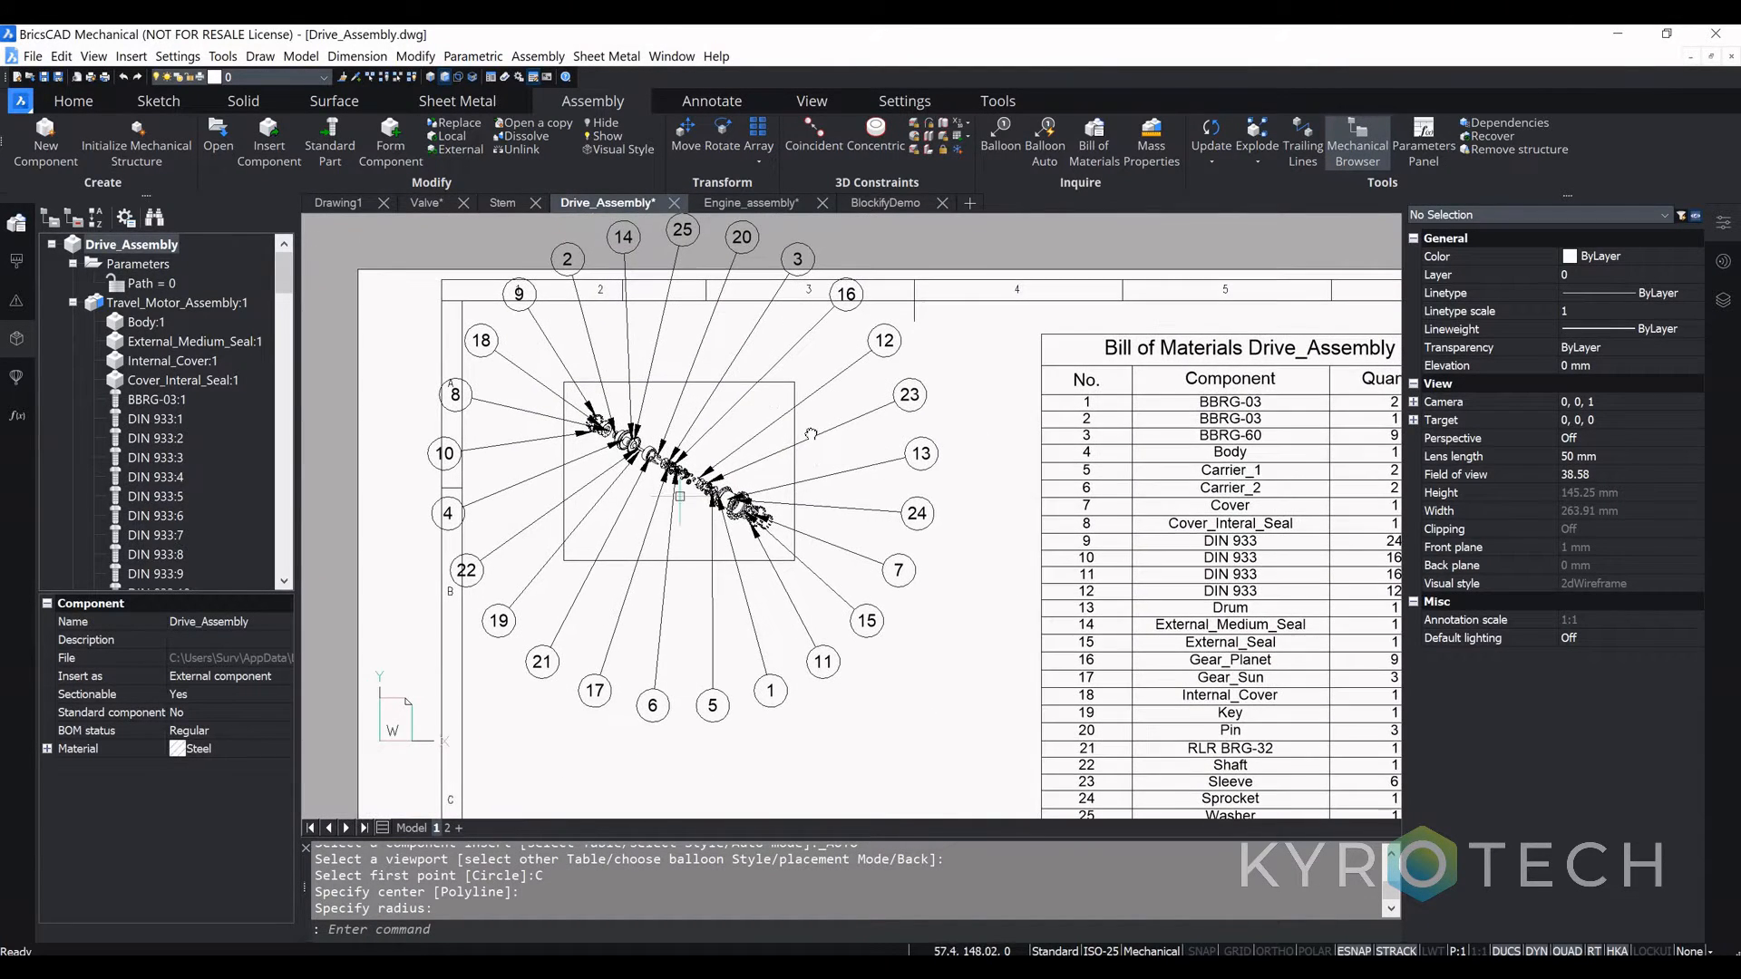
middle_drag(761, 447, 755, 385)
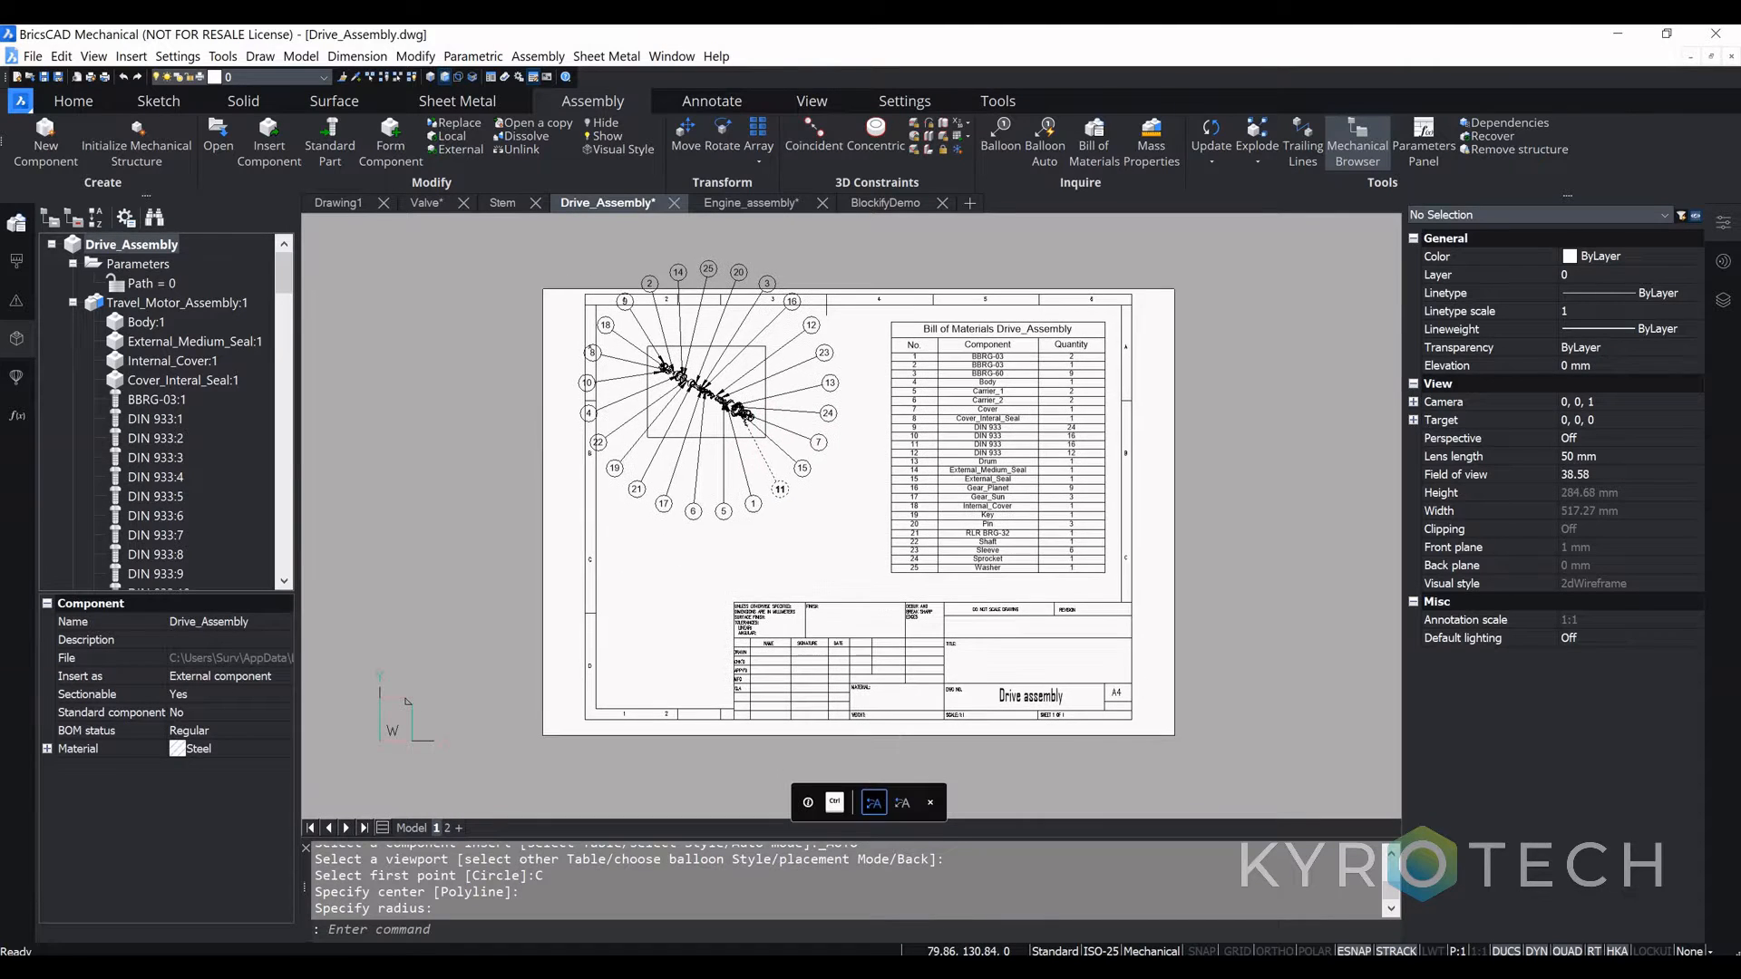
click(924, 414)
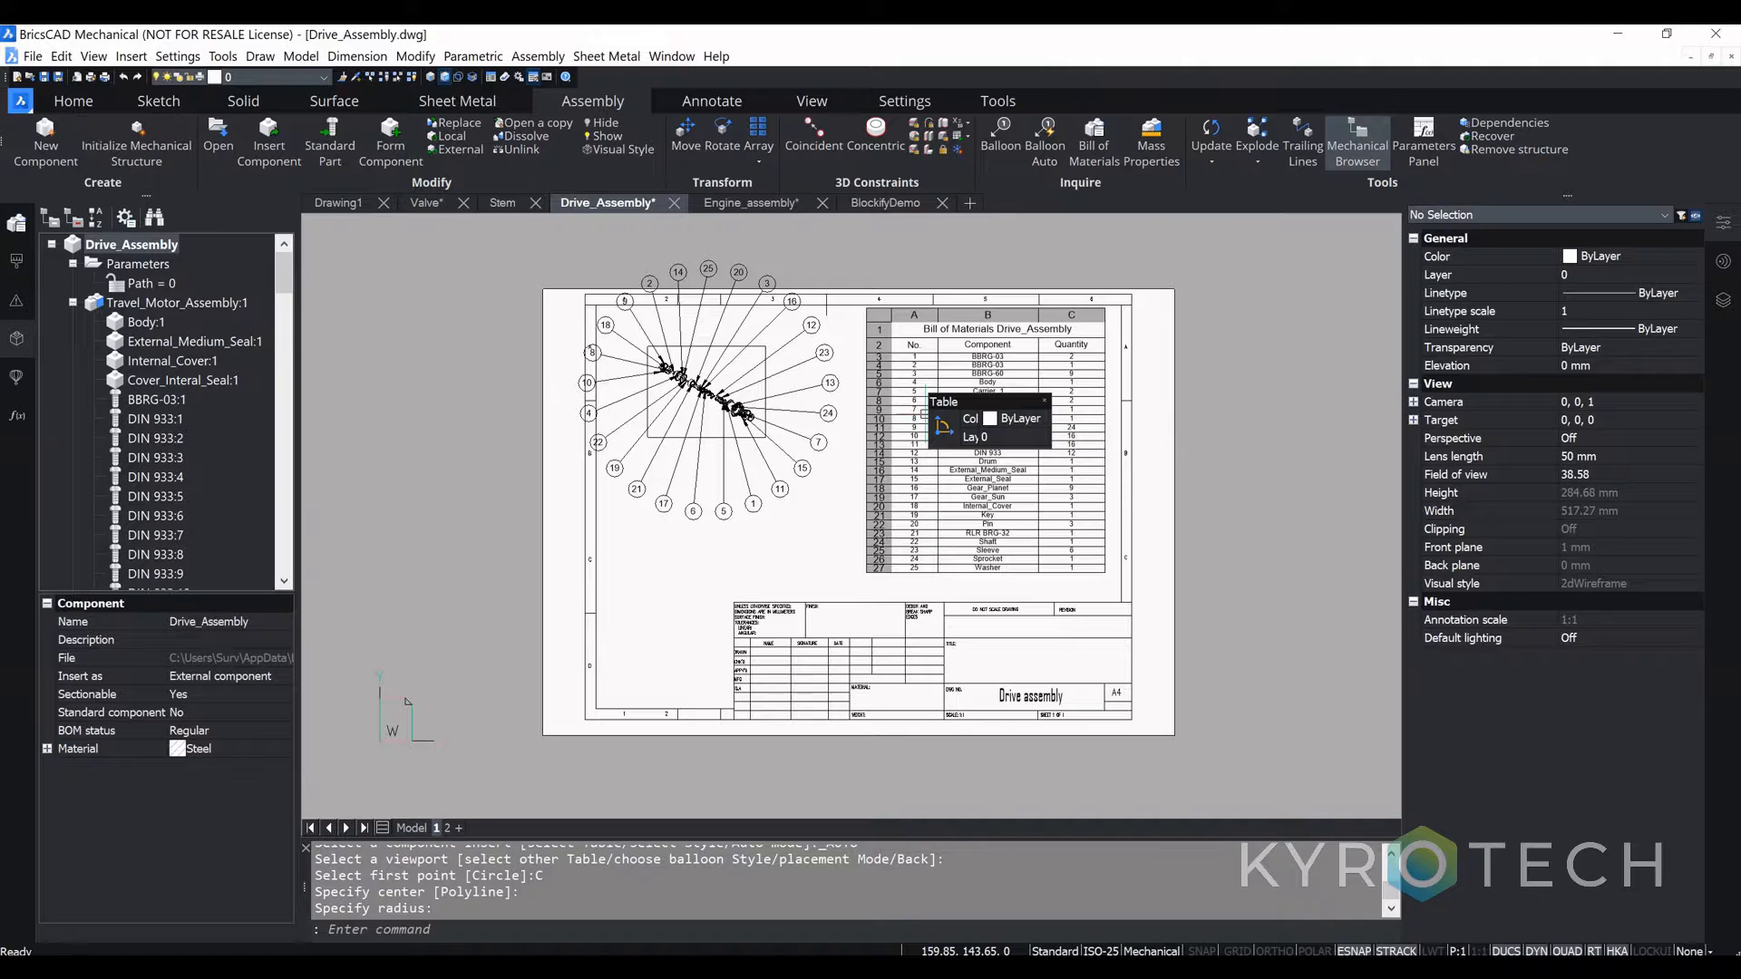
key(Escape)
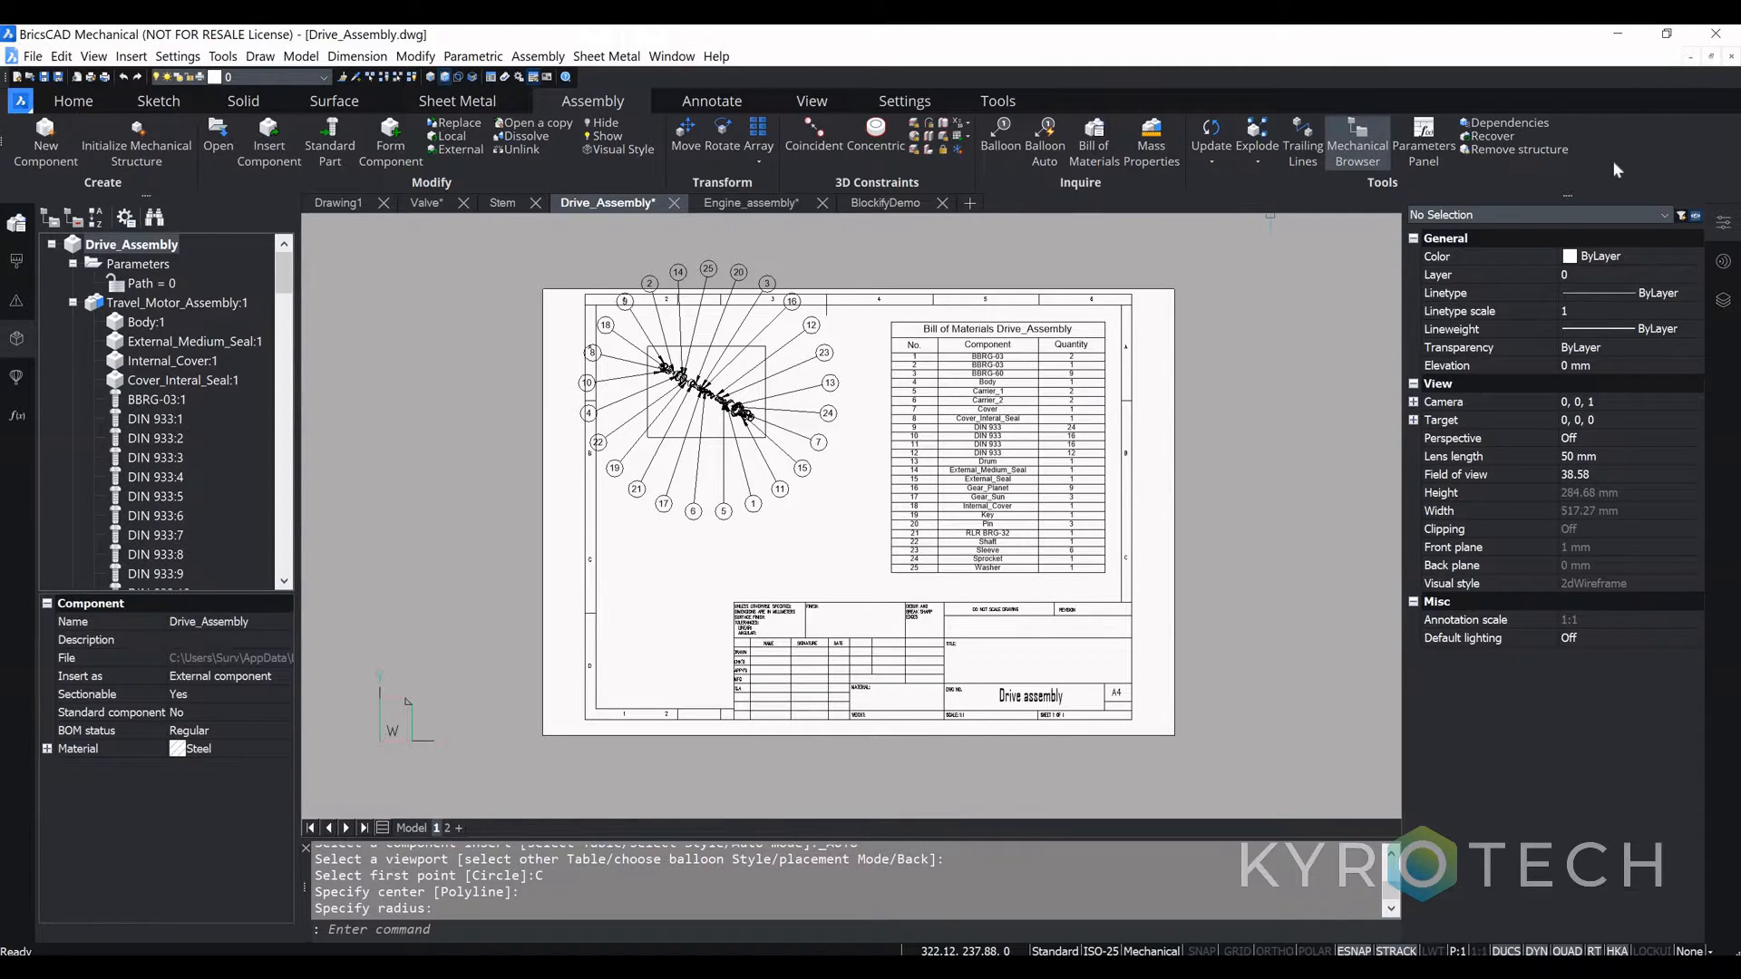
Step: Open the bill of materials for editing, widen its panel and add a Mass column after the Quantity column
click(17, 225)
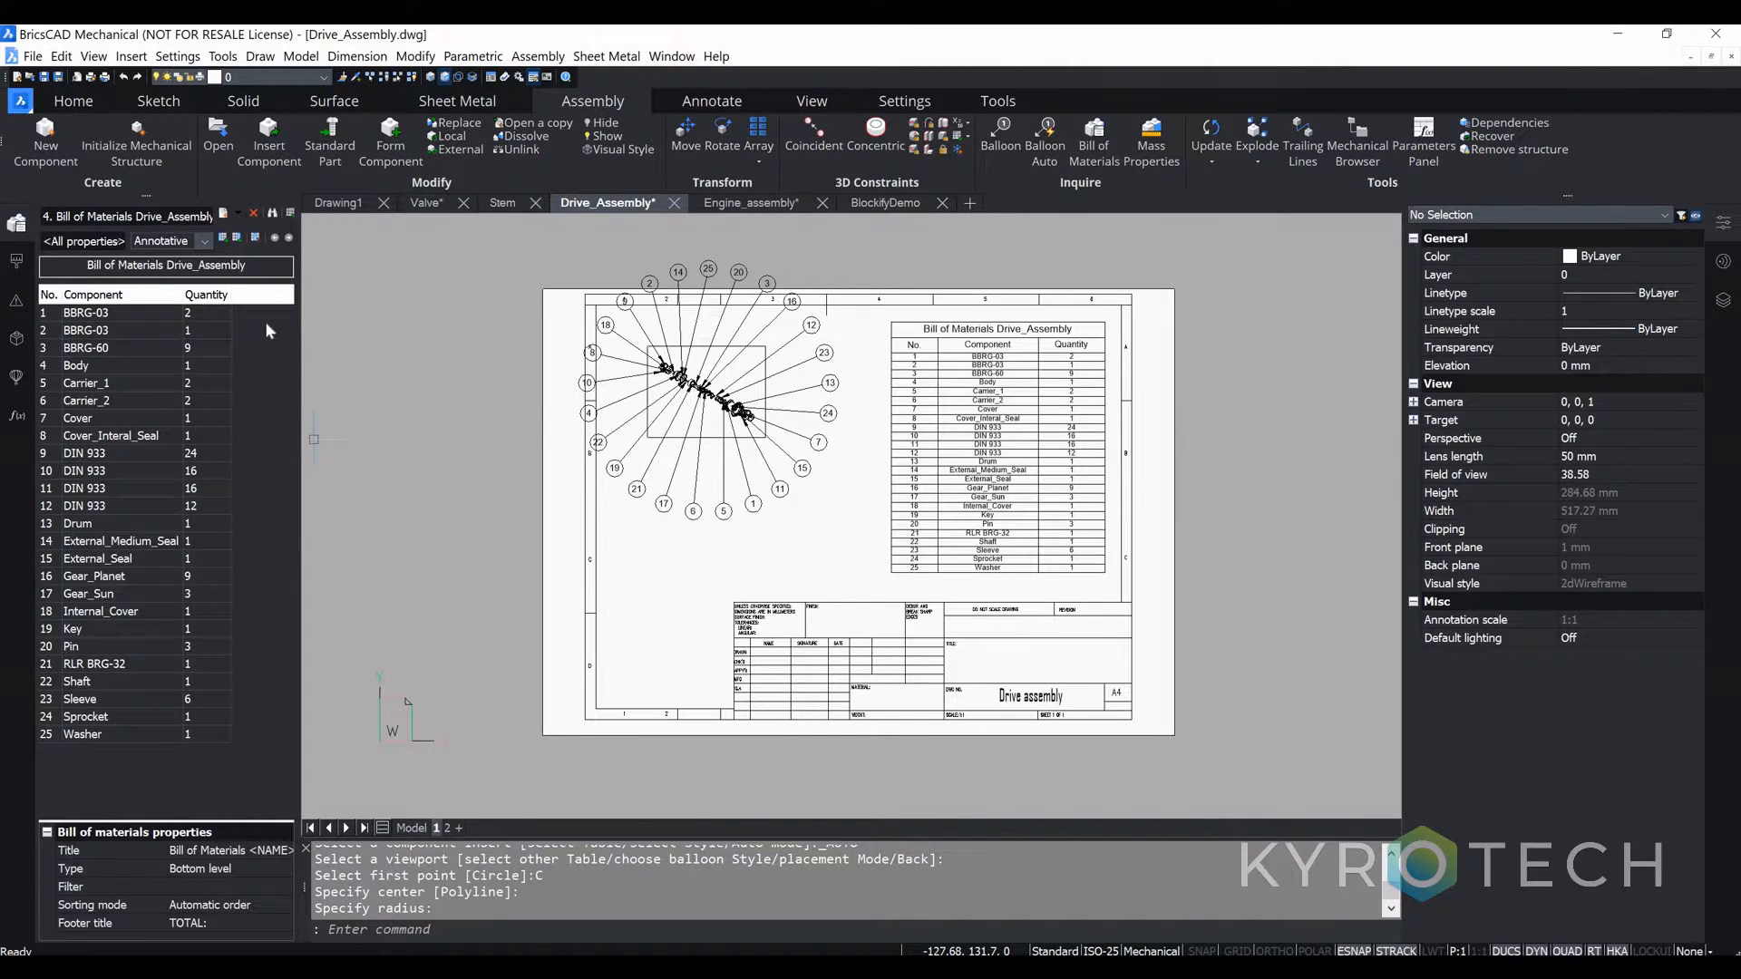
drag(409, 386, 407, 396)
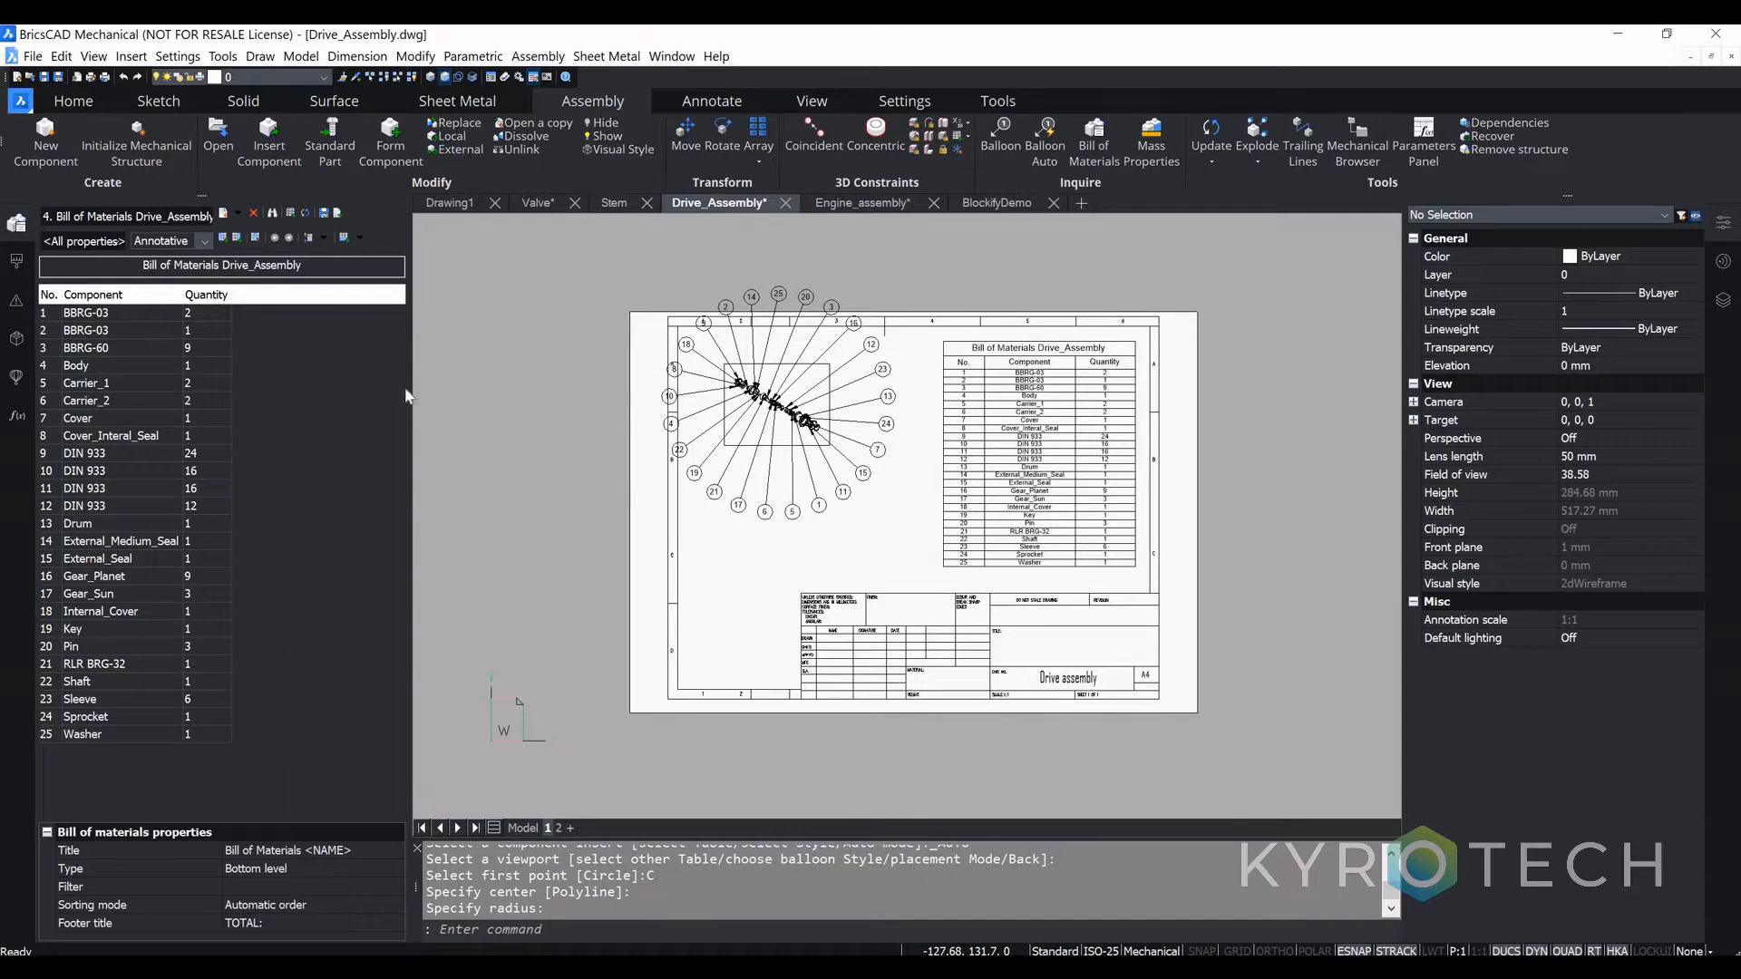
click(109, 245)
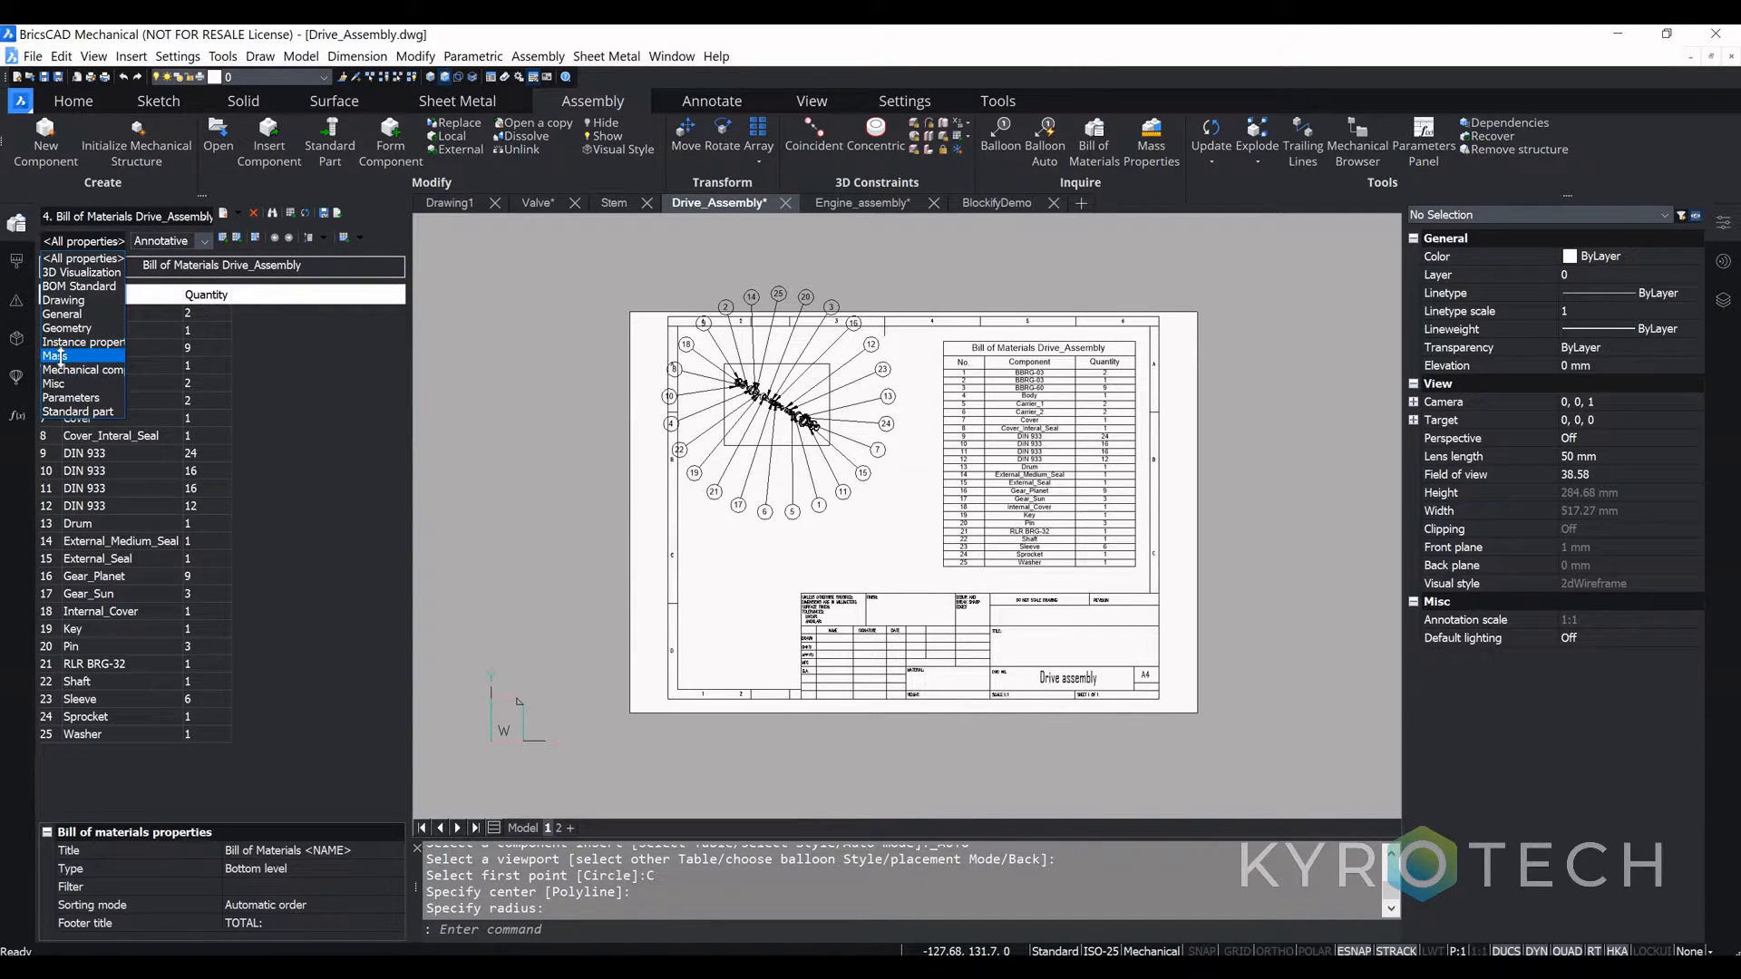
click(58, 356)
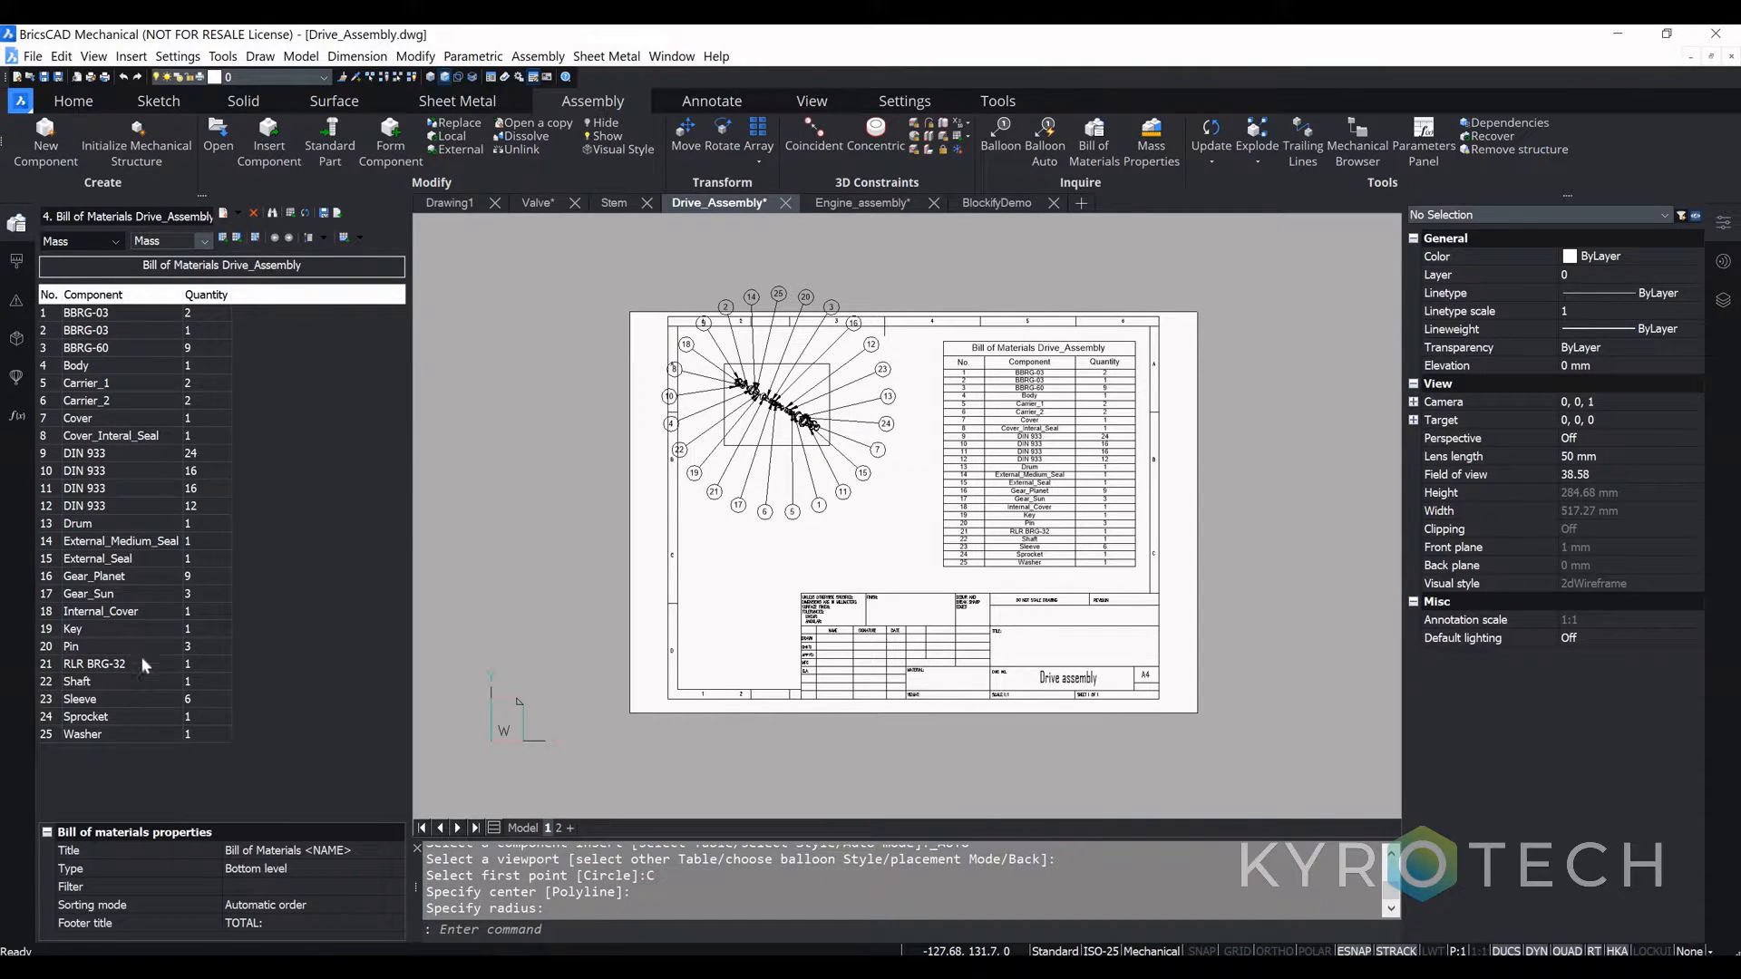
click(207, 296)
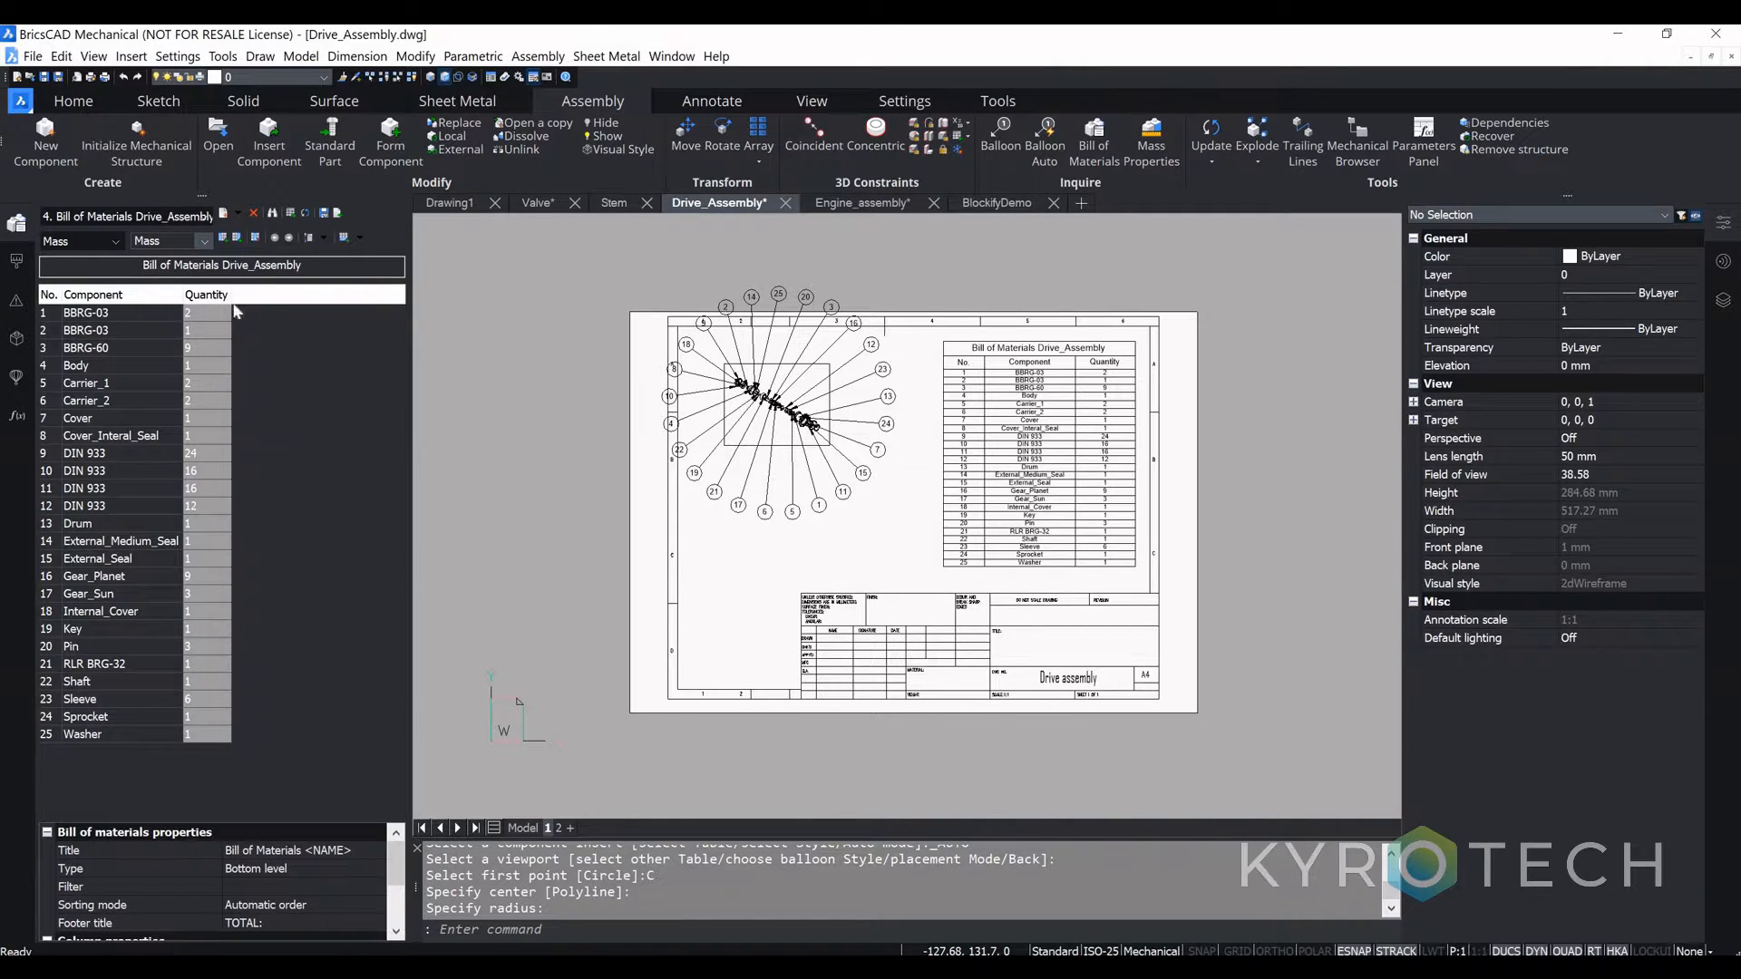
click(236, 238)
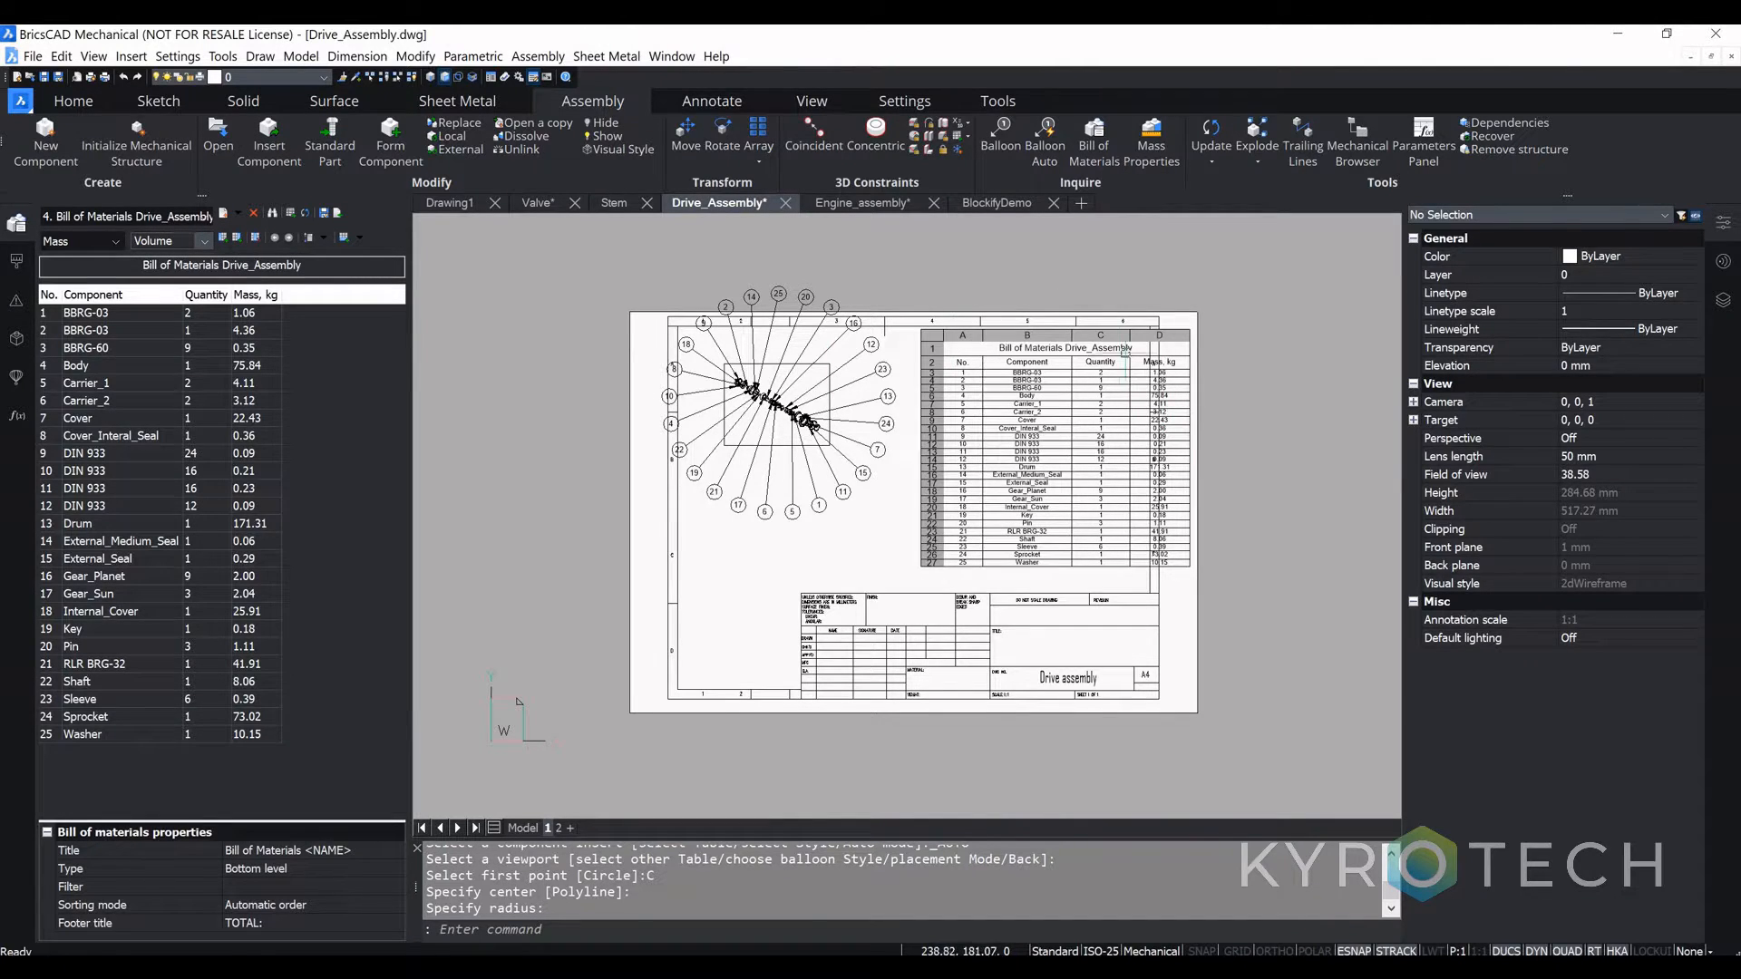
Step: Add a Volume column to the bill of materials, placed before the Quantity column
scroll(1188, 423, up, 3)
scroll(1179, 417, down, 1)
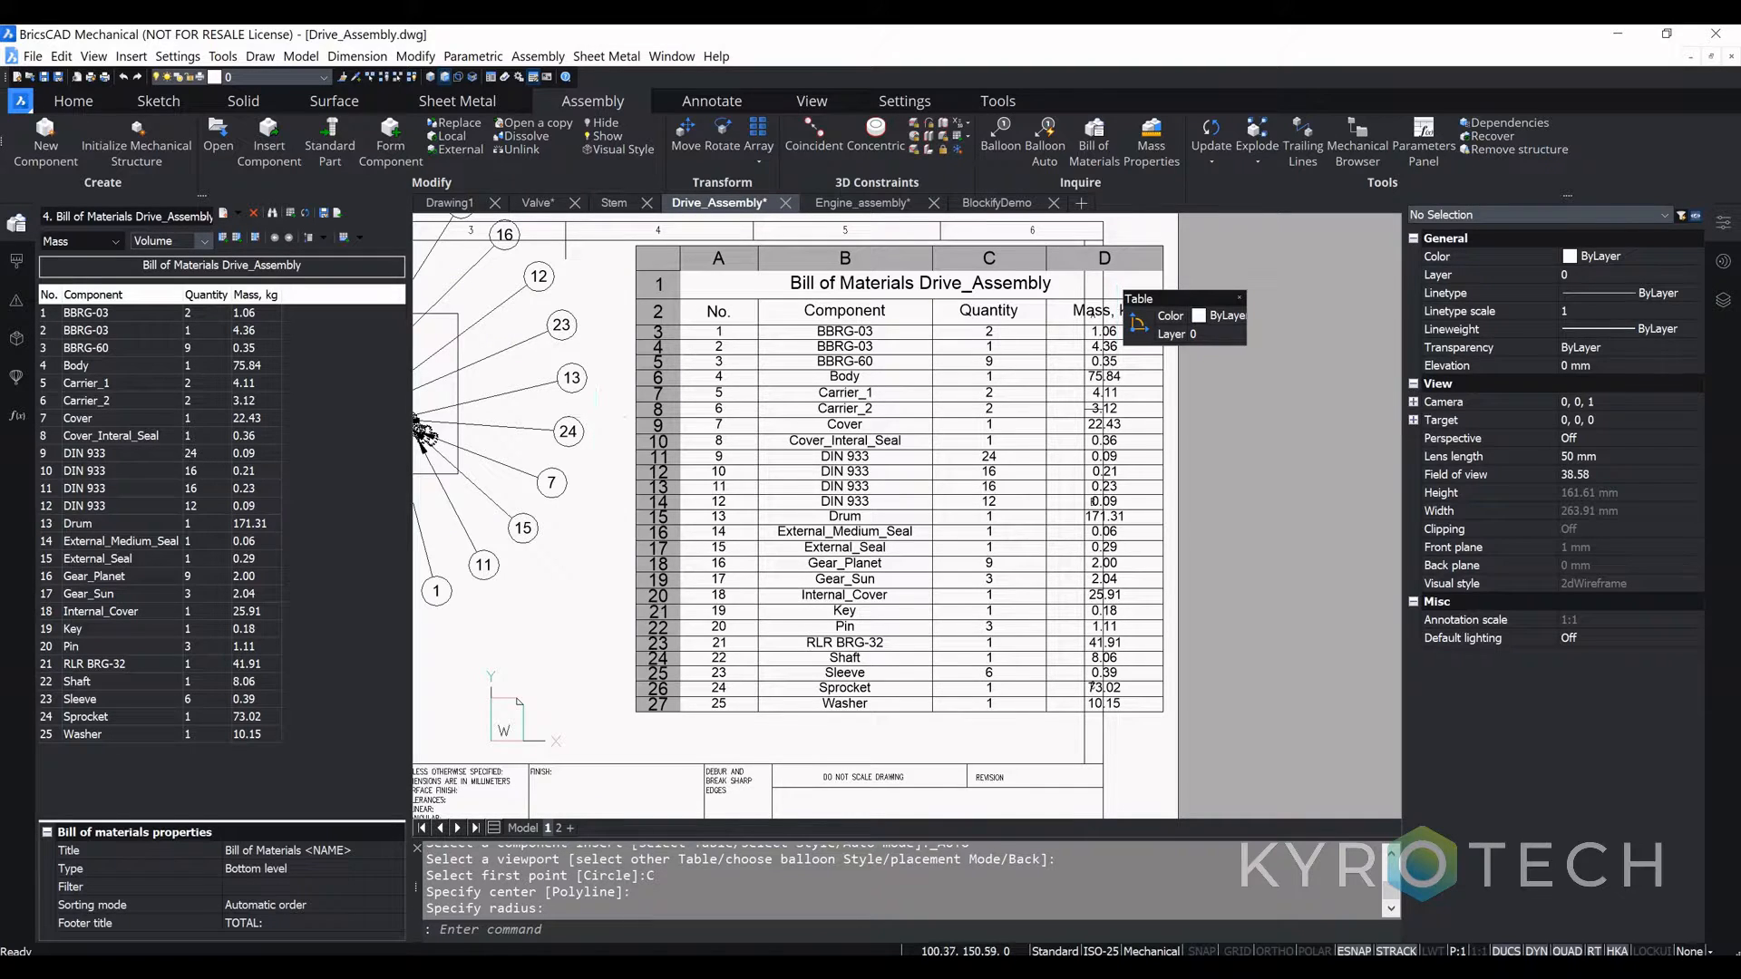
click(203, 242)
click(201, 256)
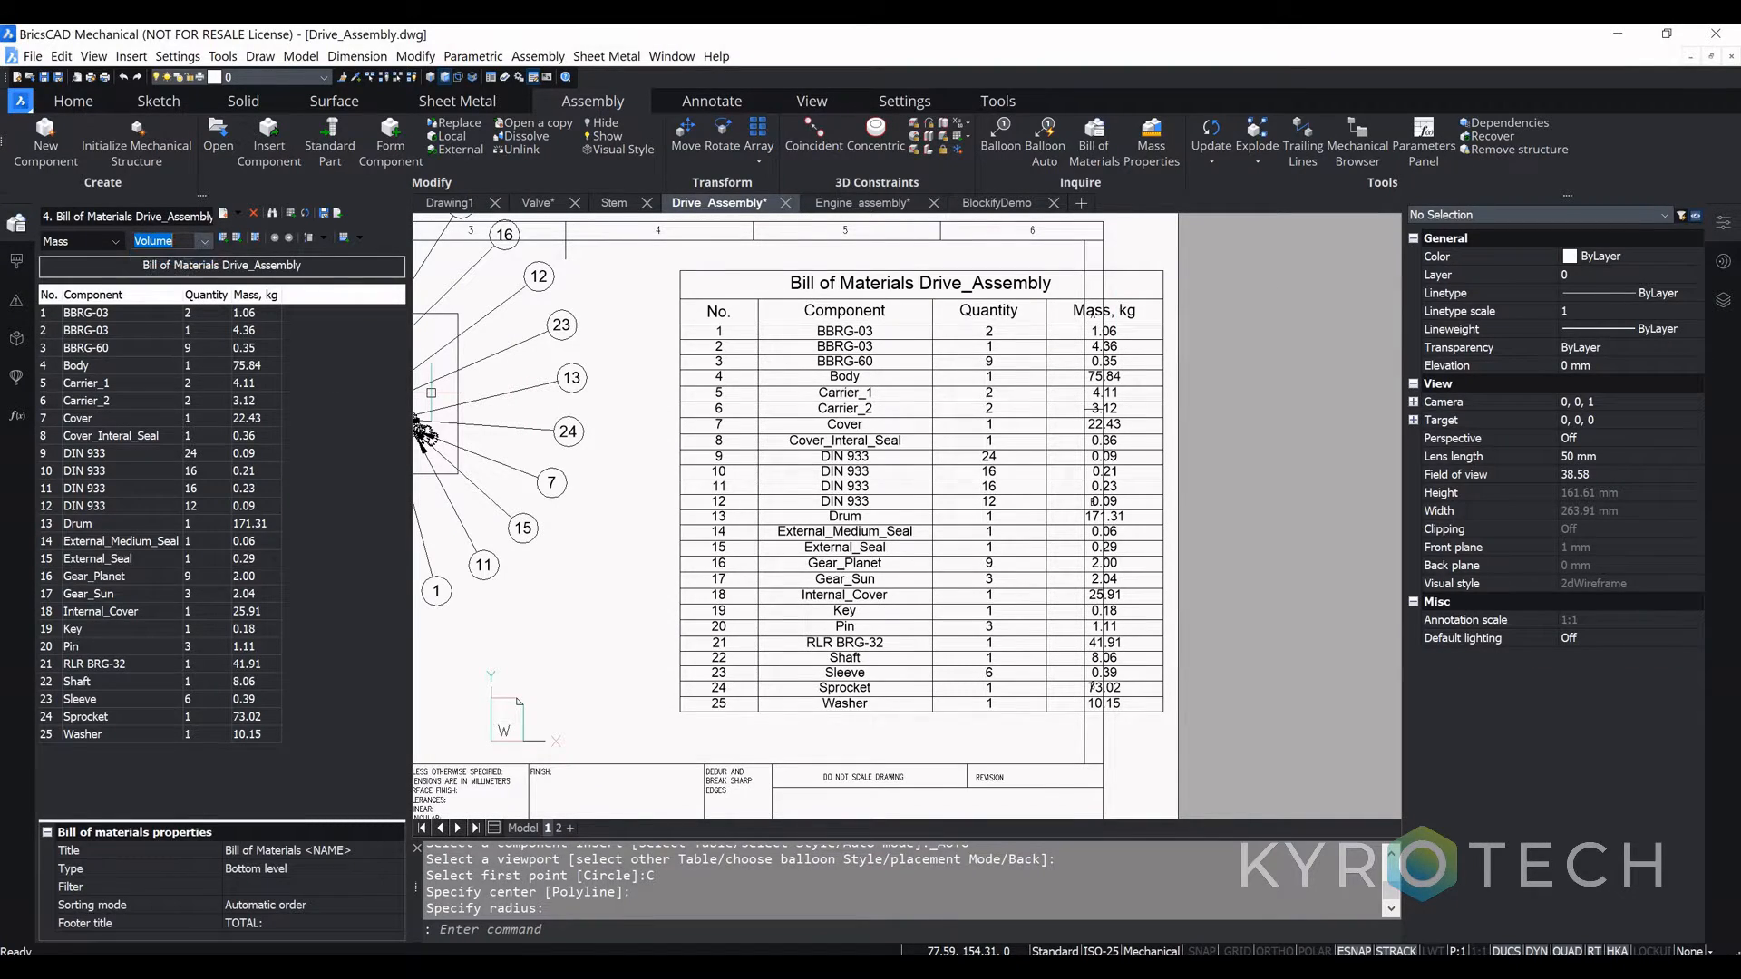
click(212, 297)
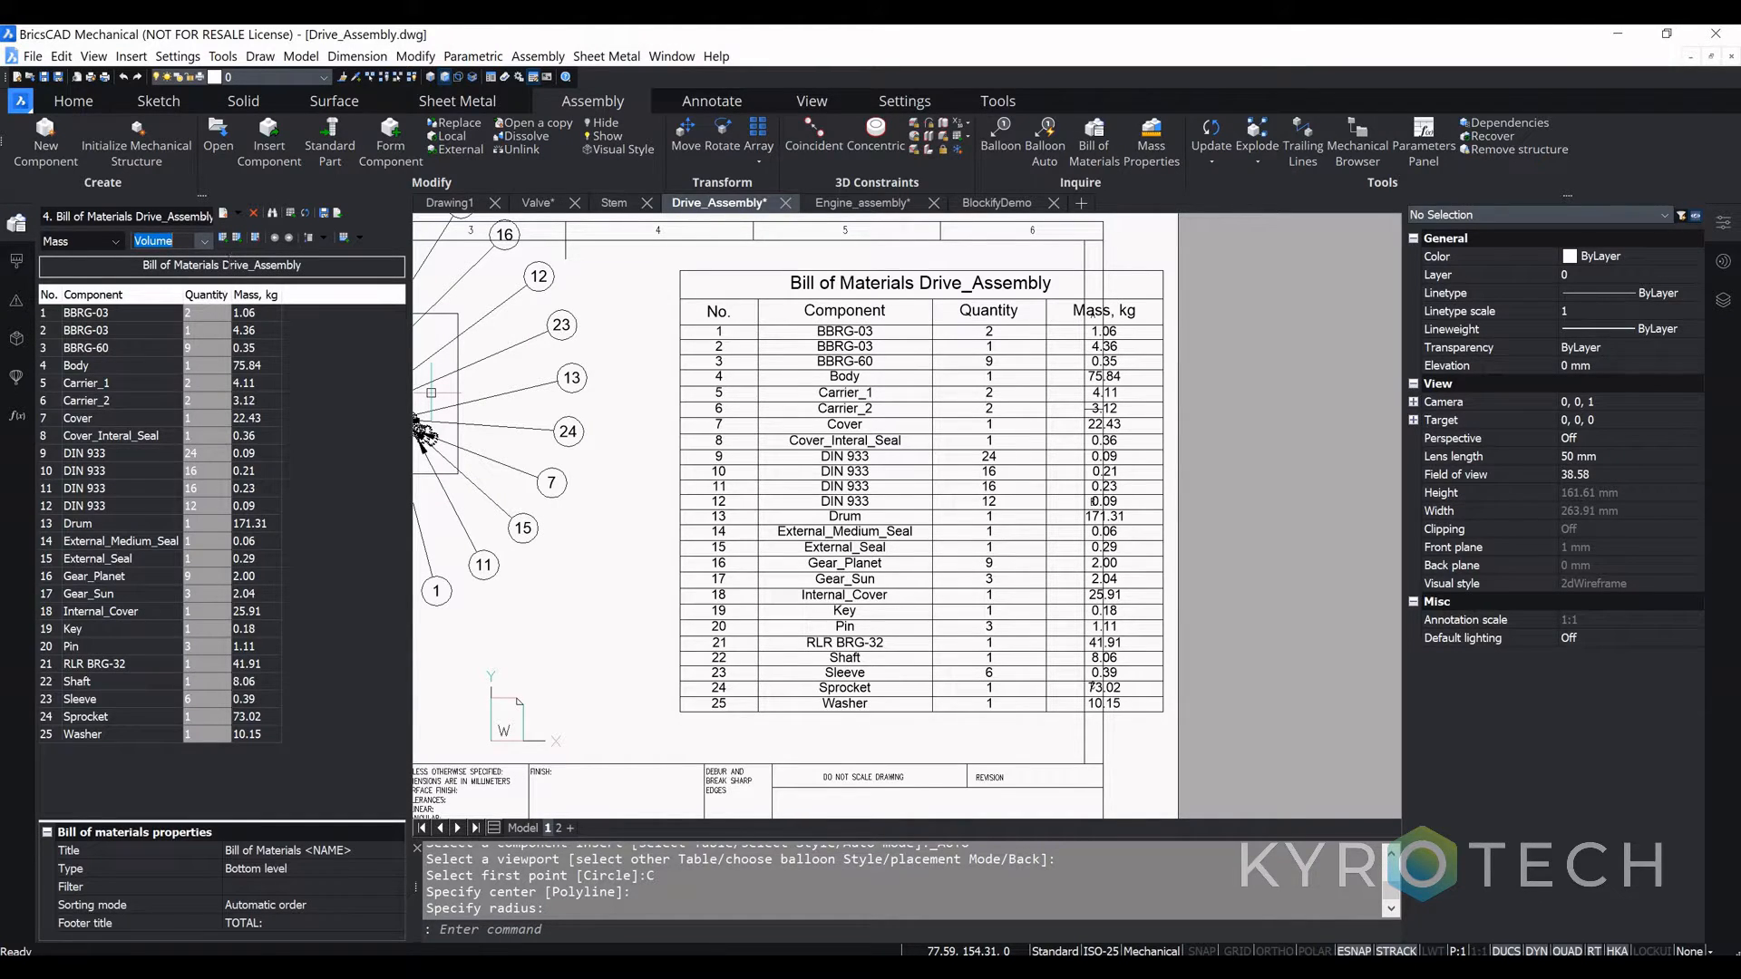
click(222, 238)
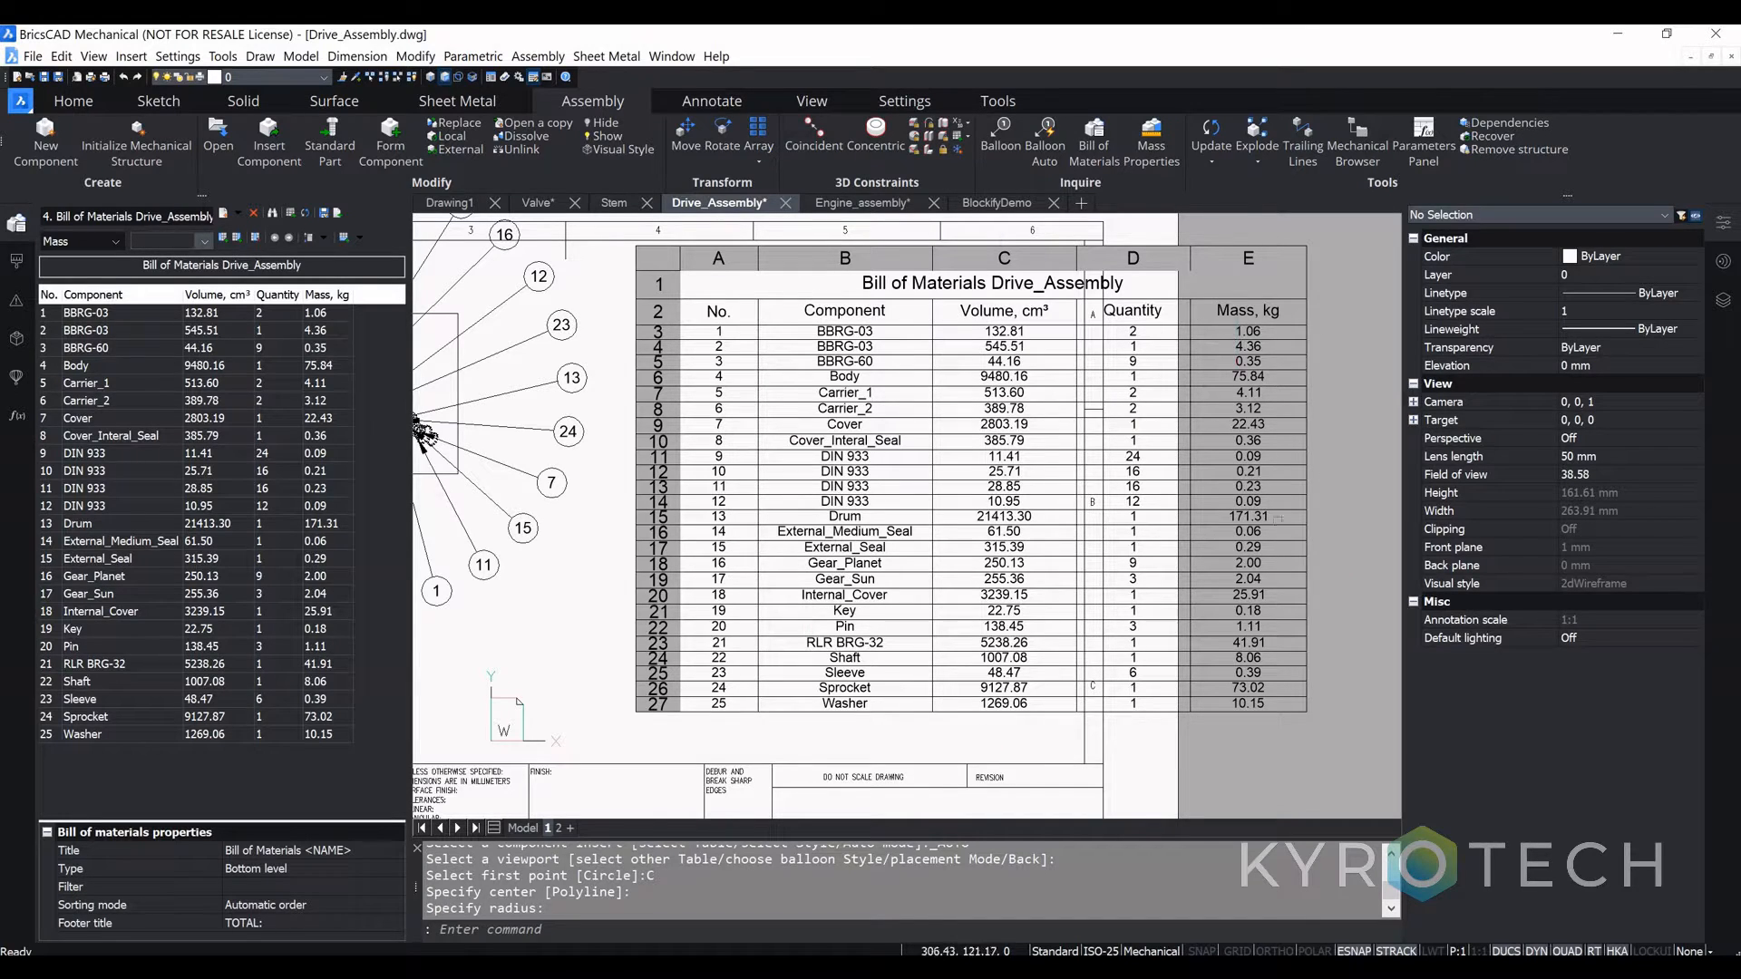
scroll(650, 456, down, 5)
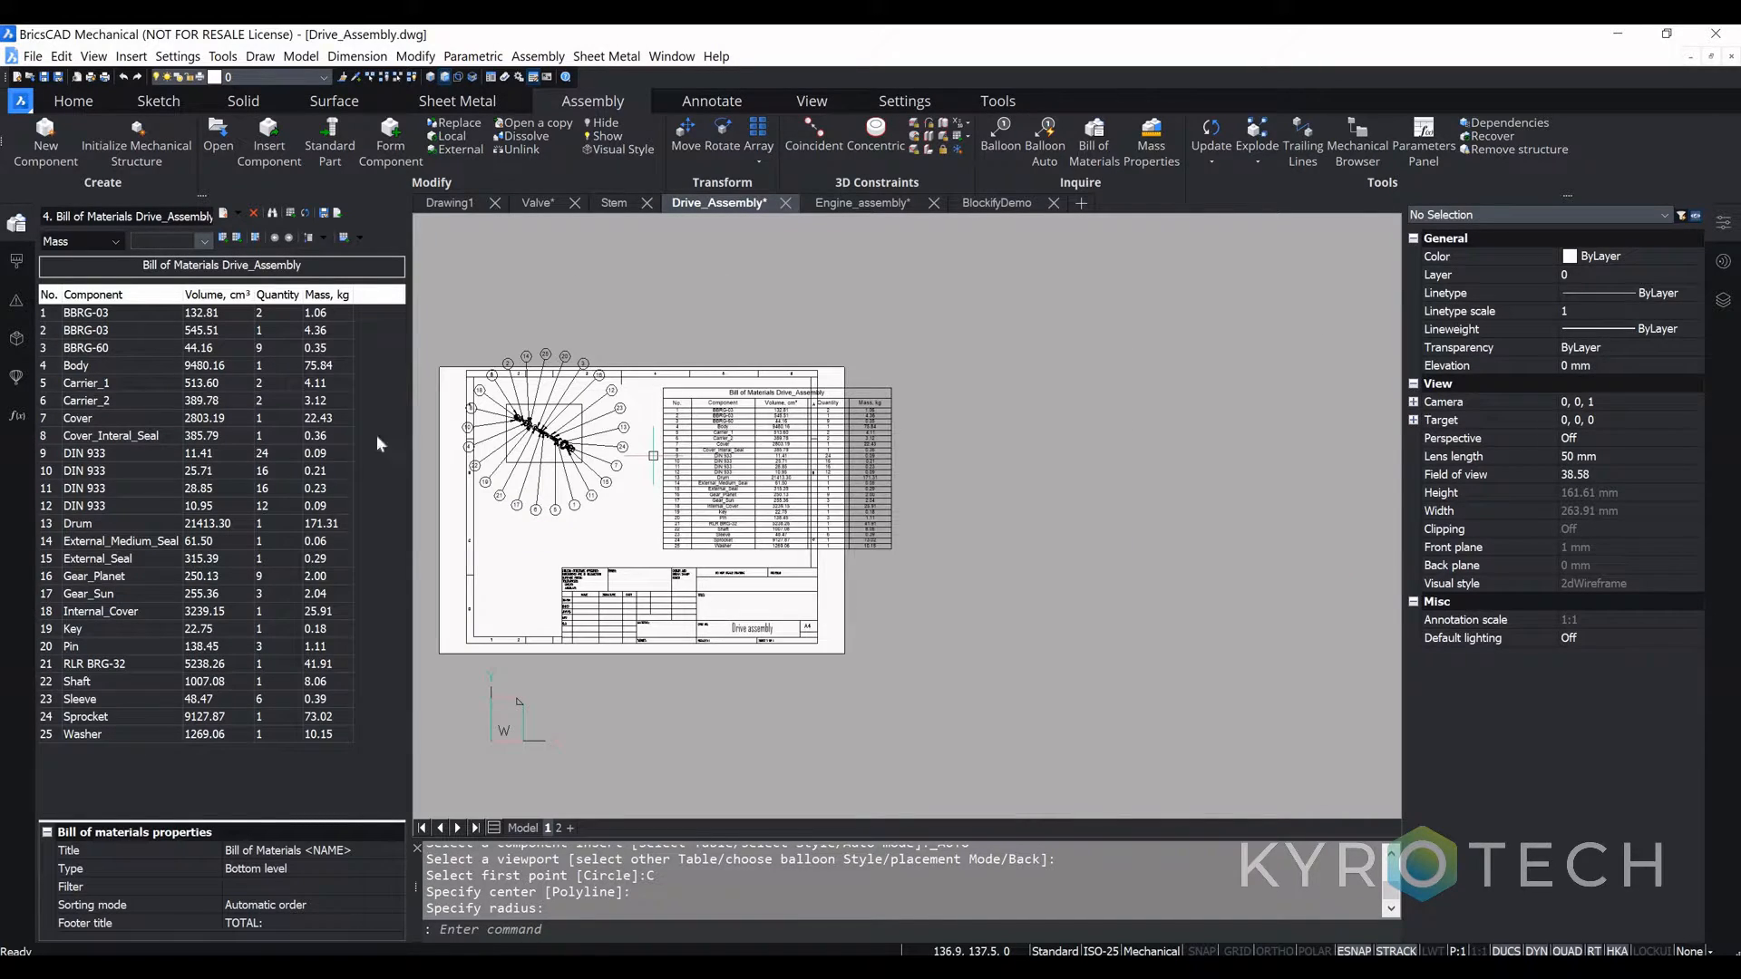
Step: Switch to model space and orient the drive assembly to the top view
click(523, 828)
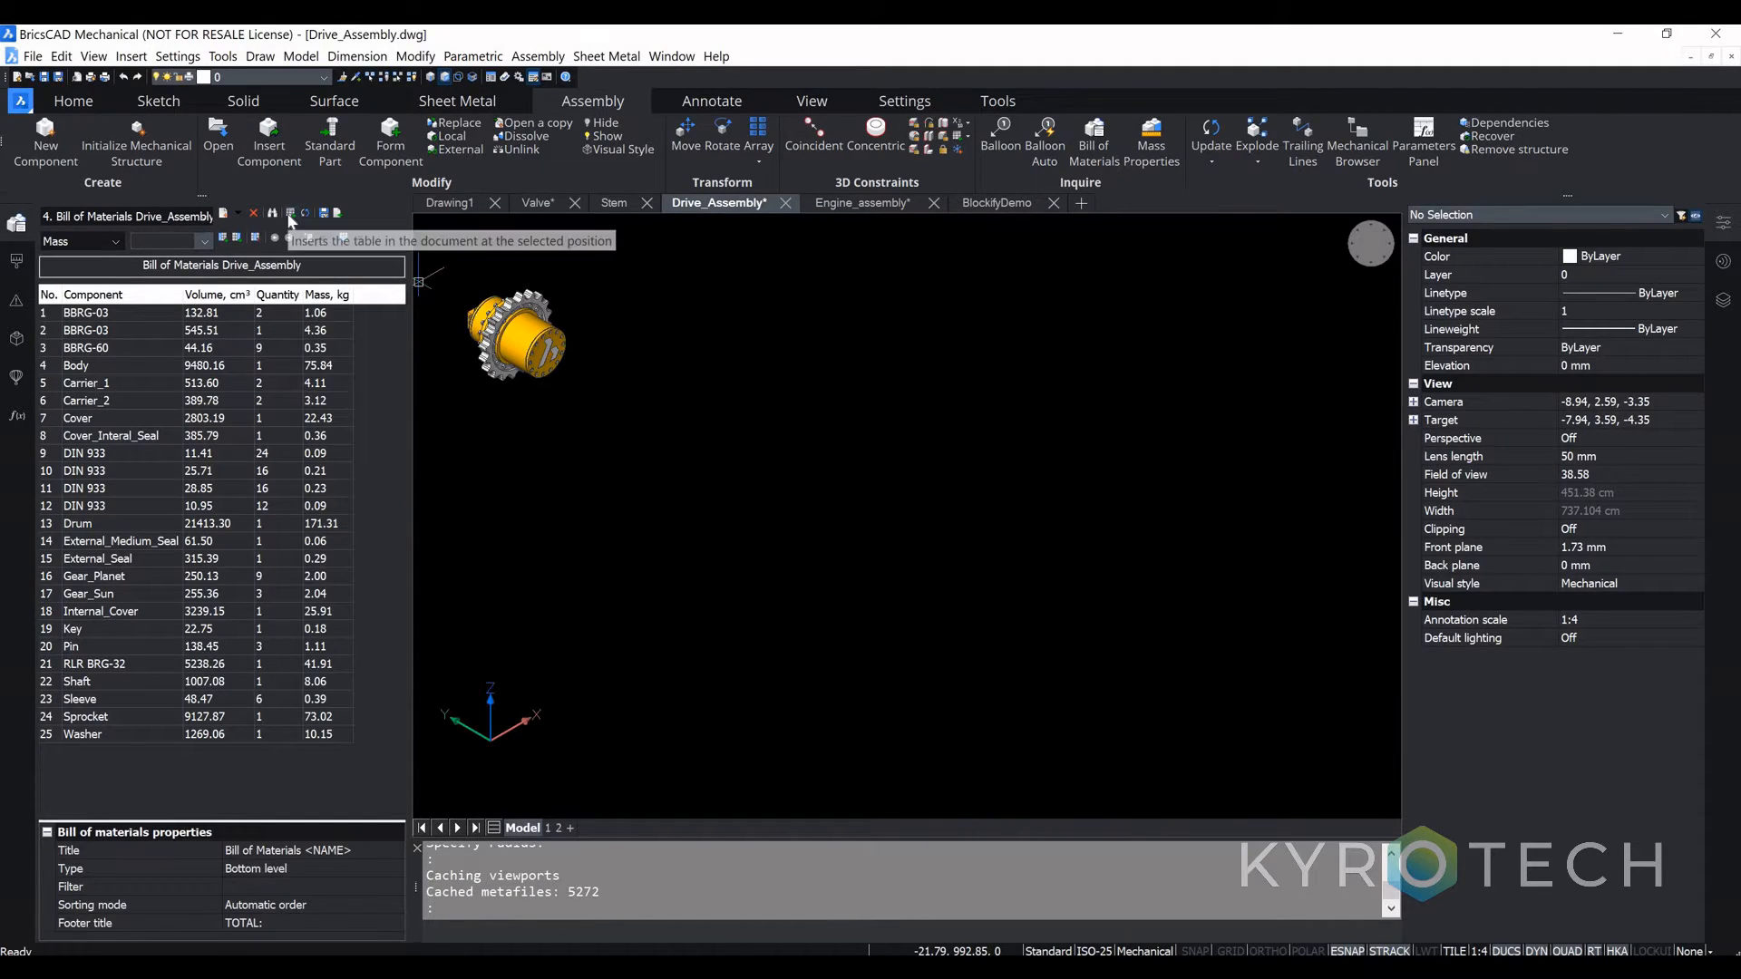
shift+middle_drag(605, 435, 501, 564)
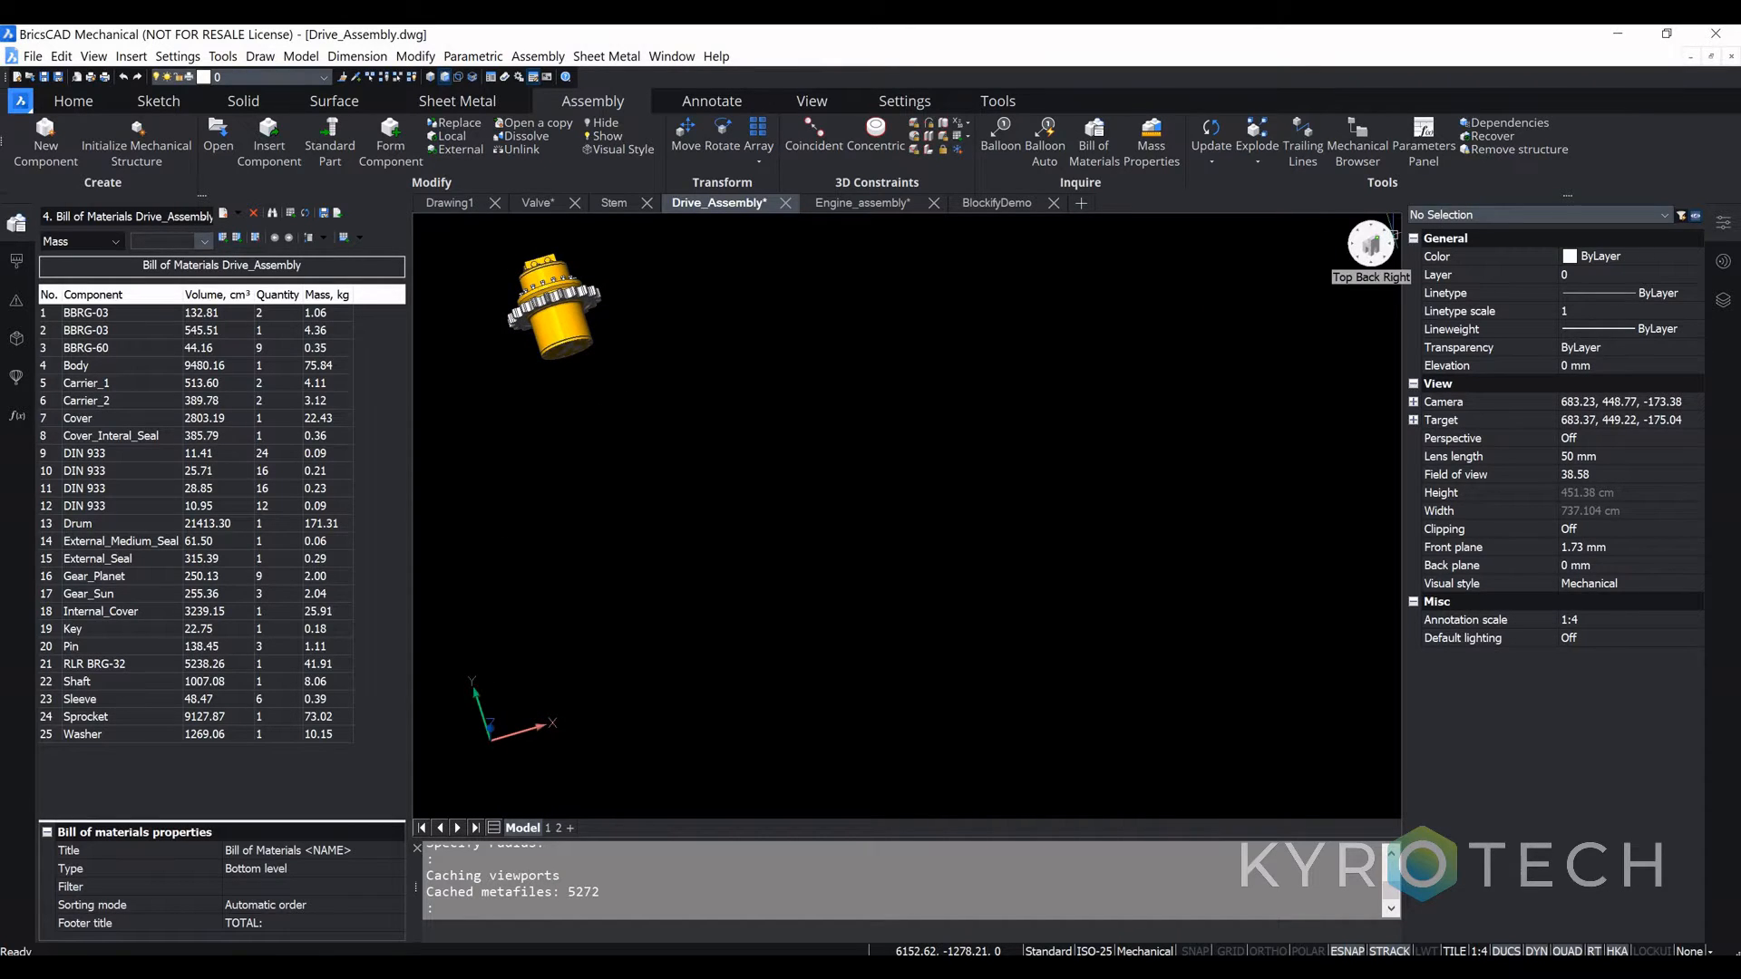
click(1356, 259)
click(1357, 260)
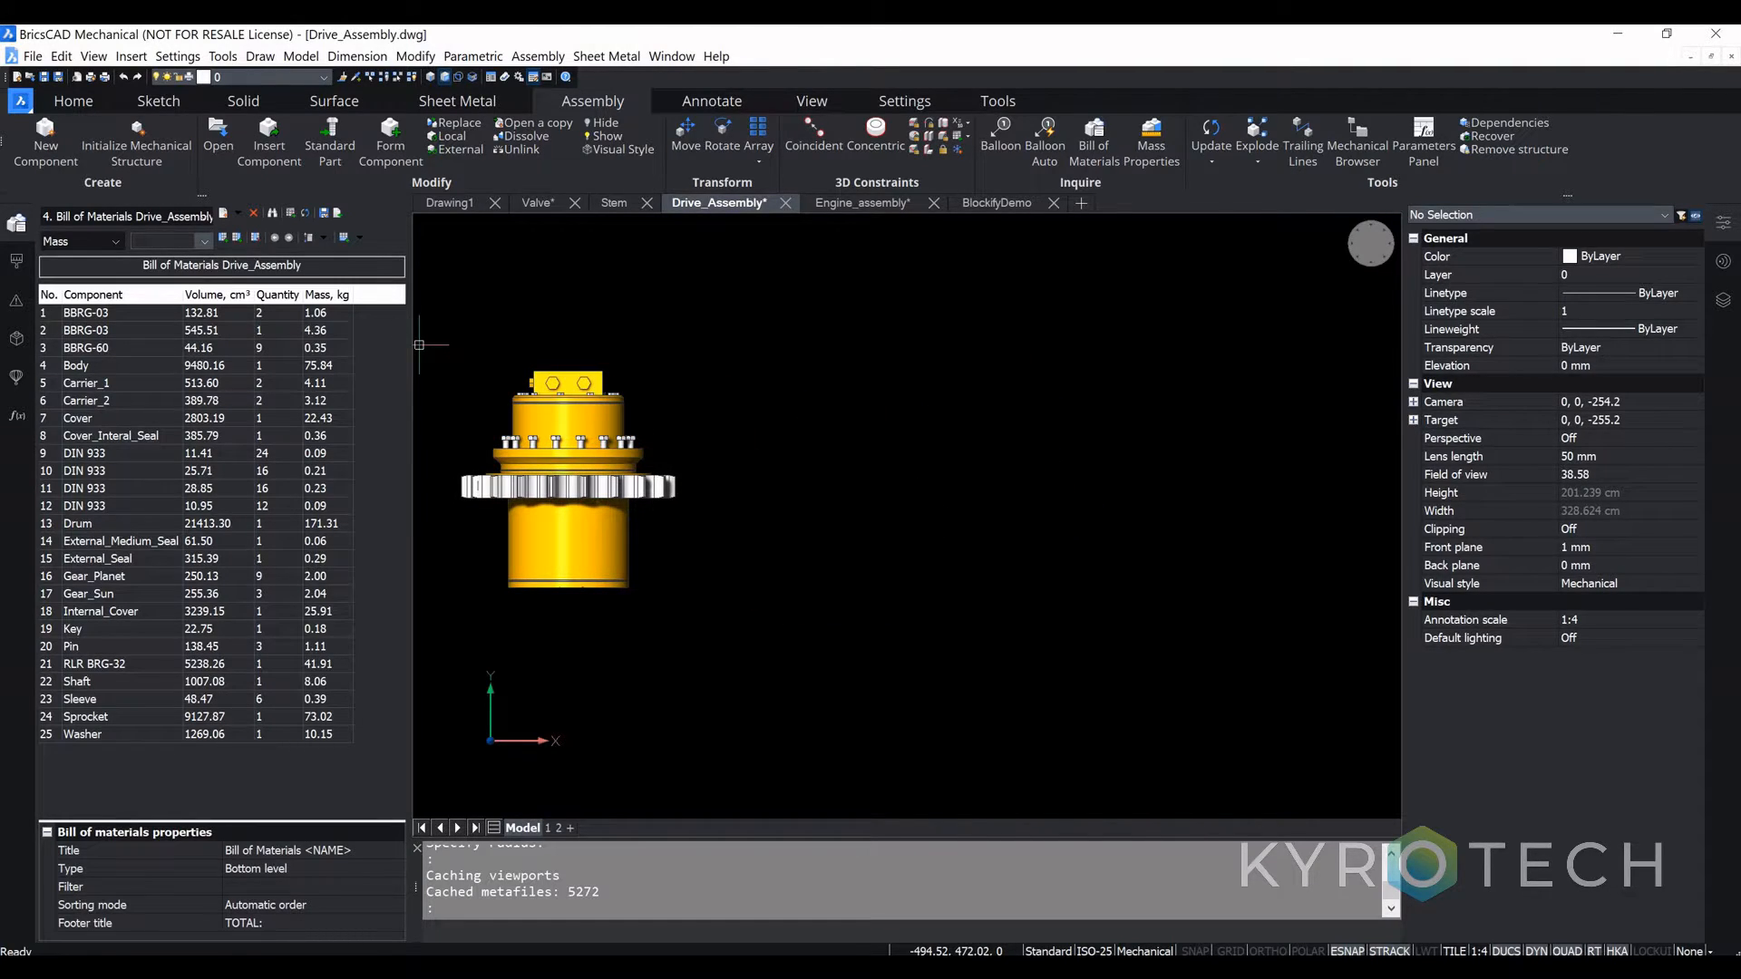
click(739, 445)
key(Escape)
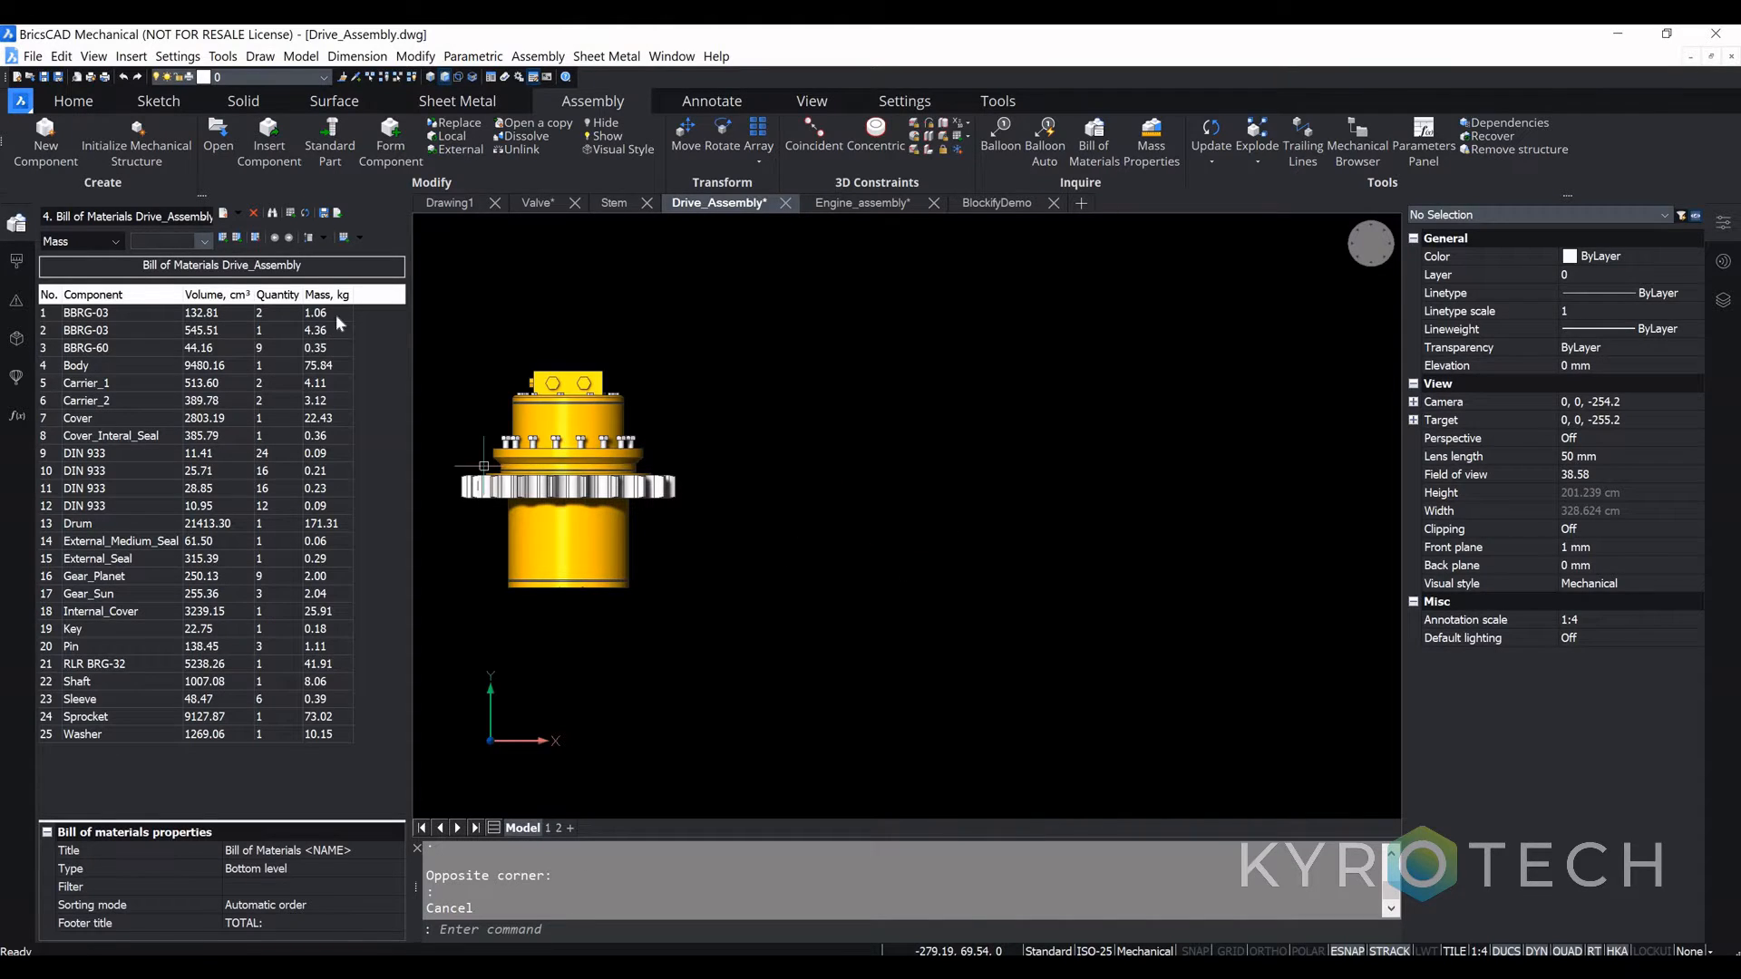
click(336, 215)
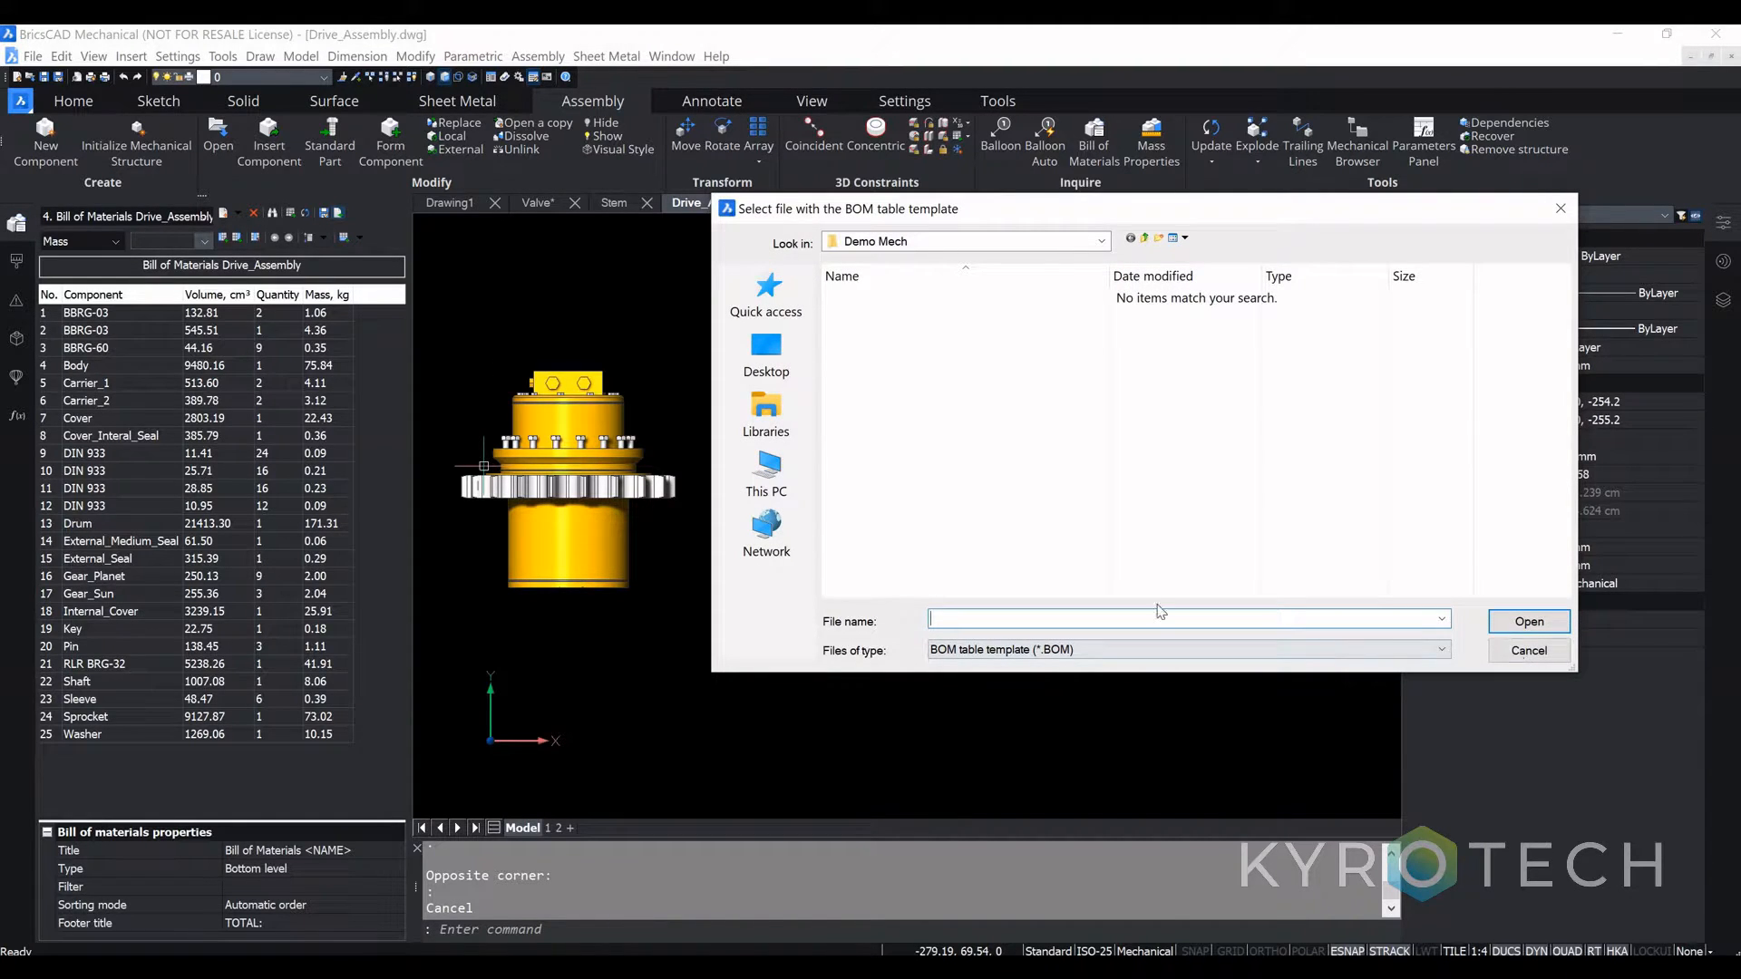
click(1528, 650)
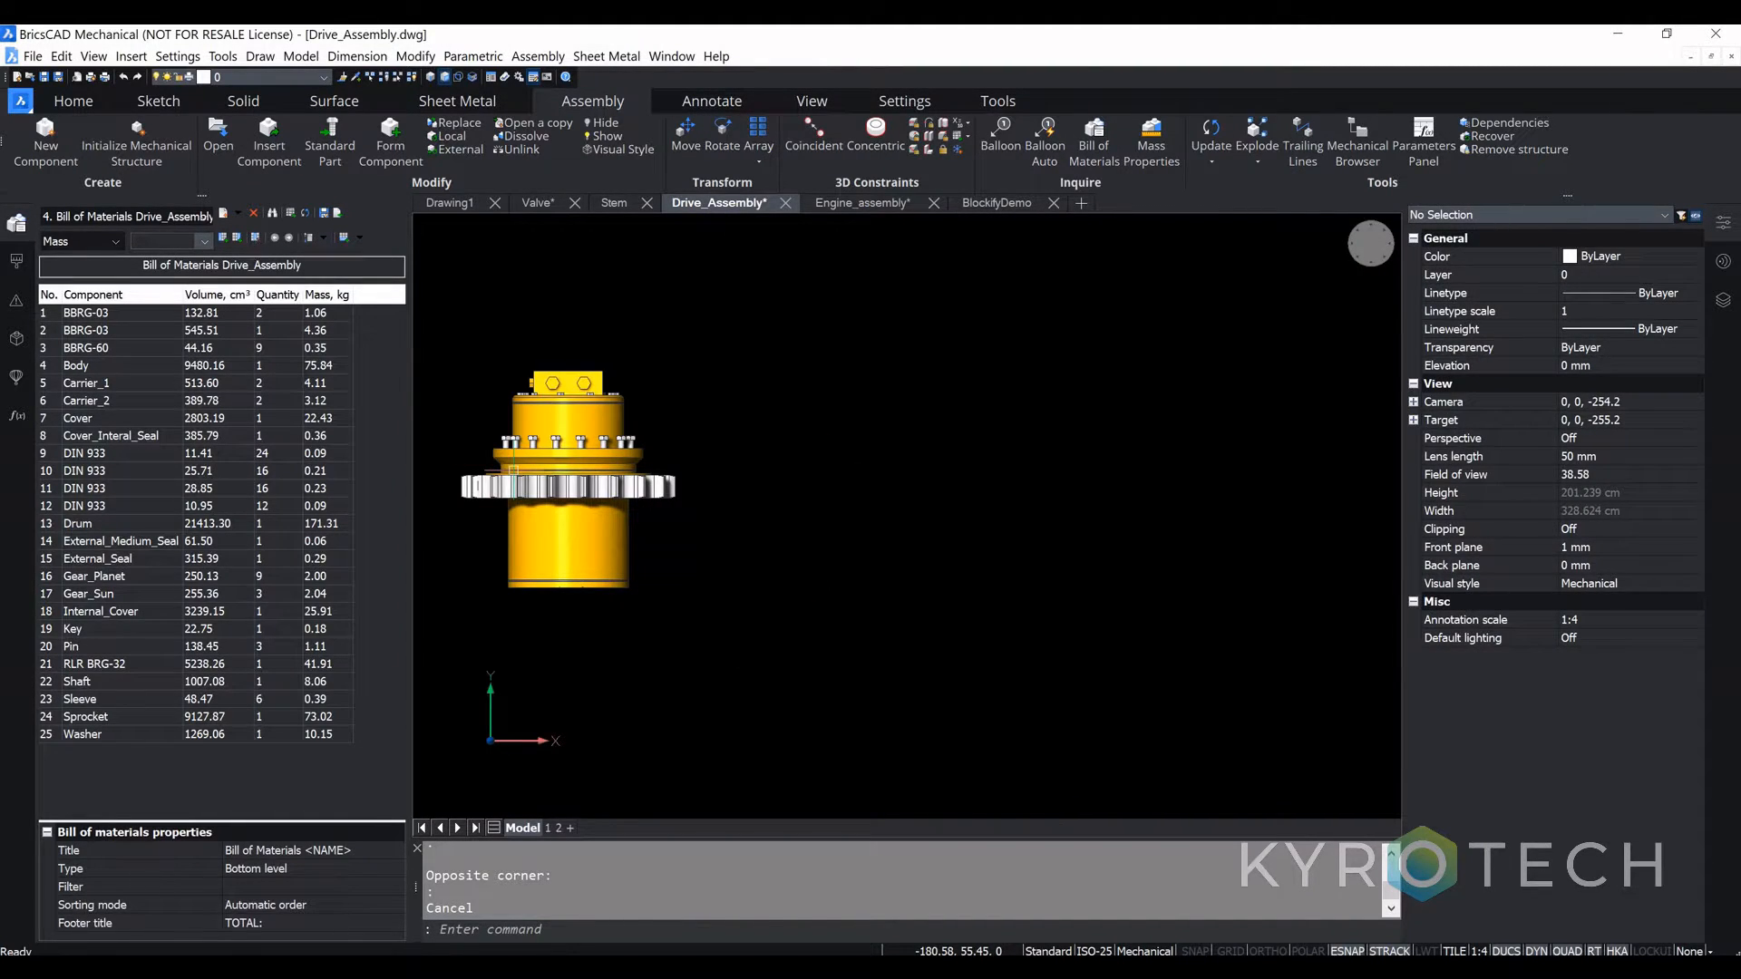
Step: Create a new bottom-level bill of materials for the drive assembly
click(223, 215)
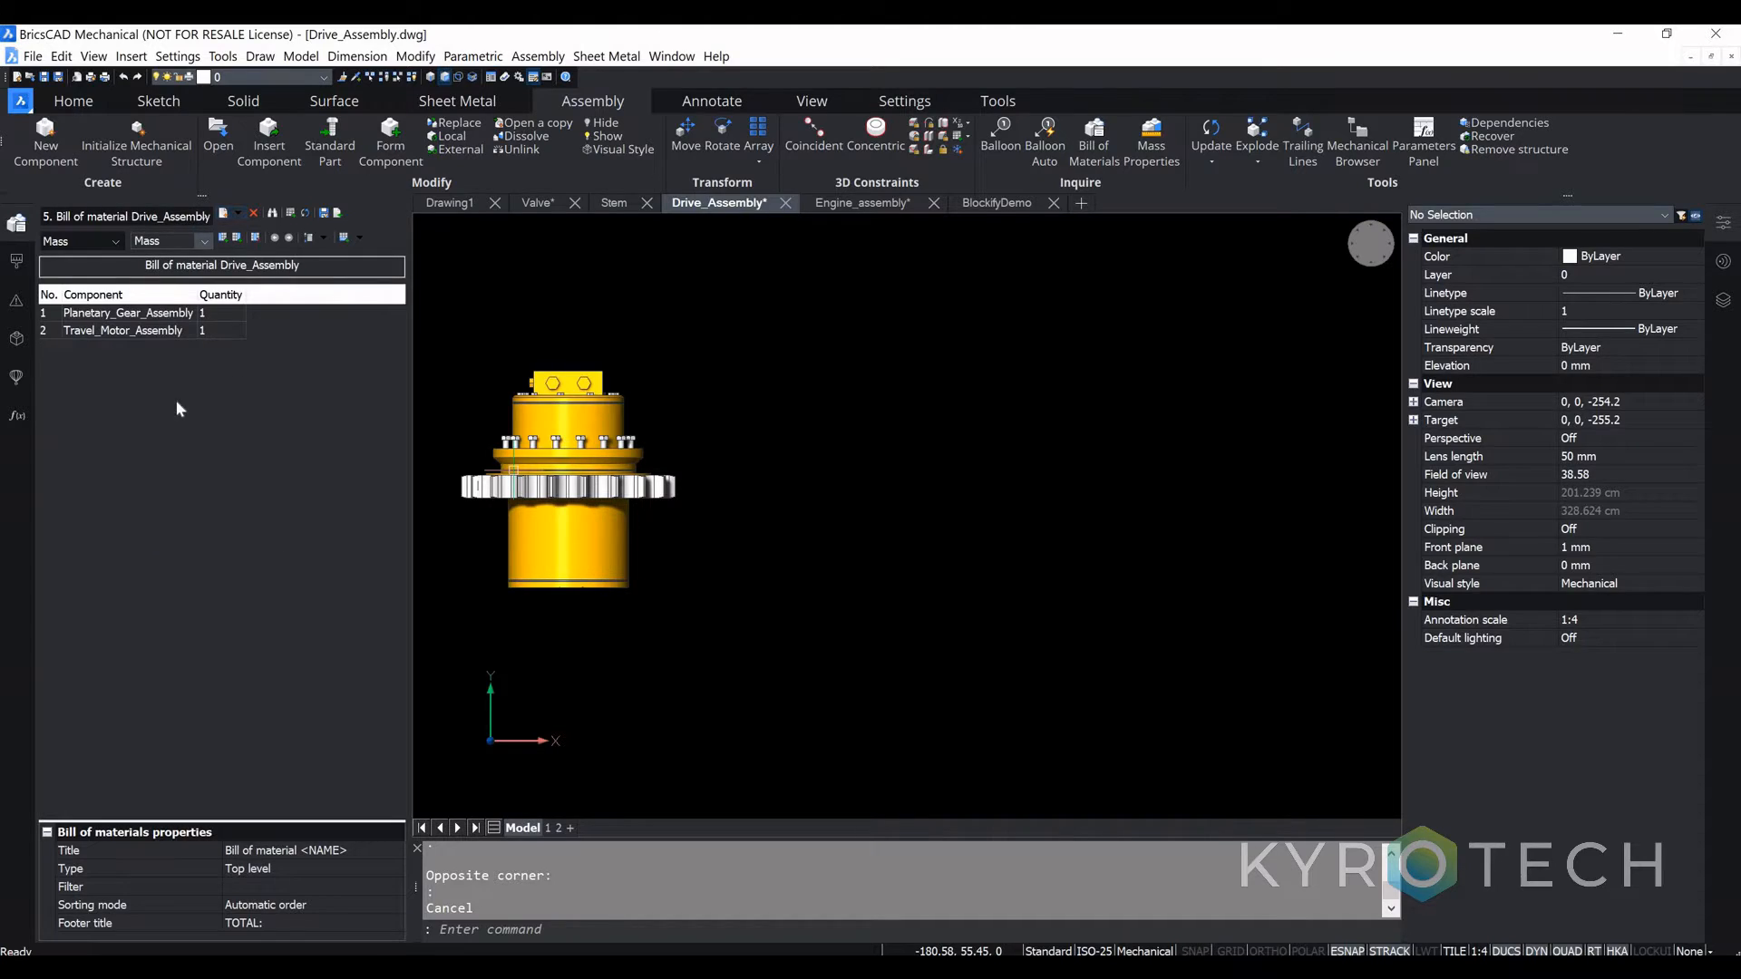
click(241, 220)
click(288, 254)
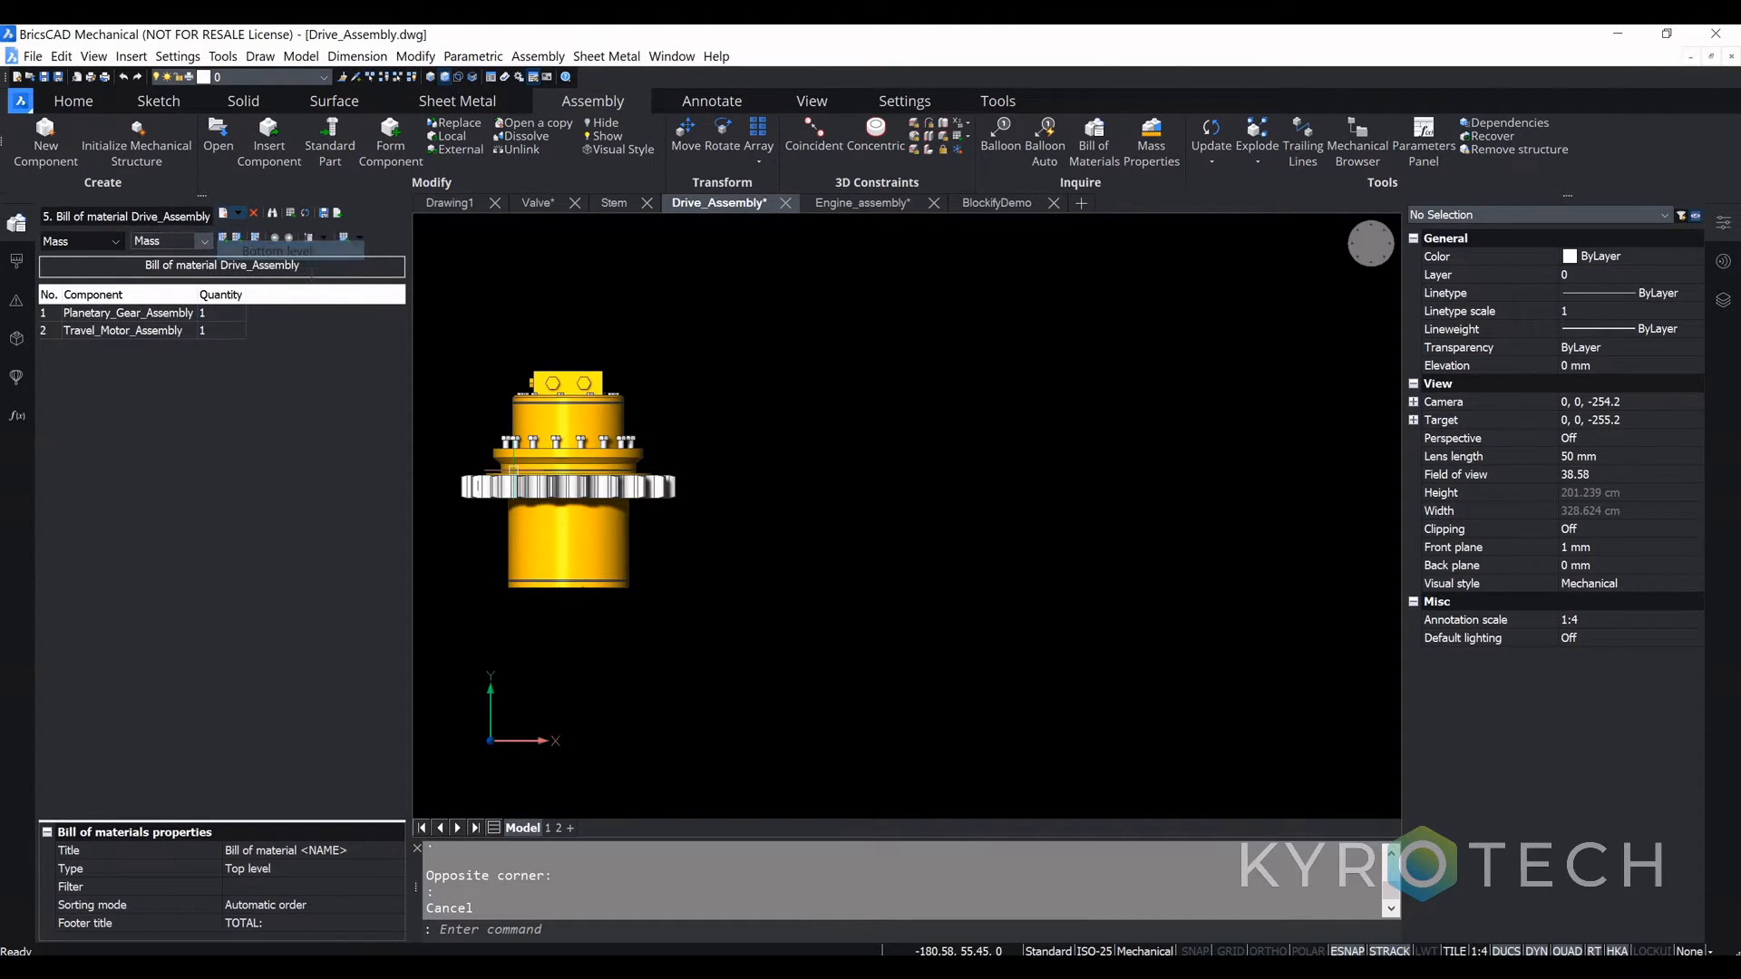
Step: Add the Size property from the Parameters category as a bill of materials column before Quantity
click(115, 241)
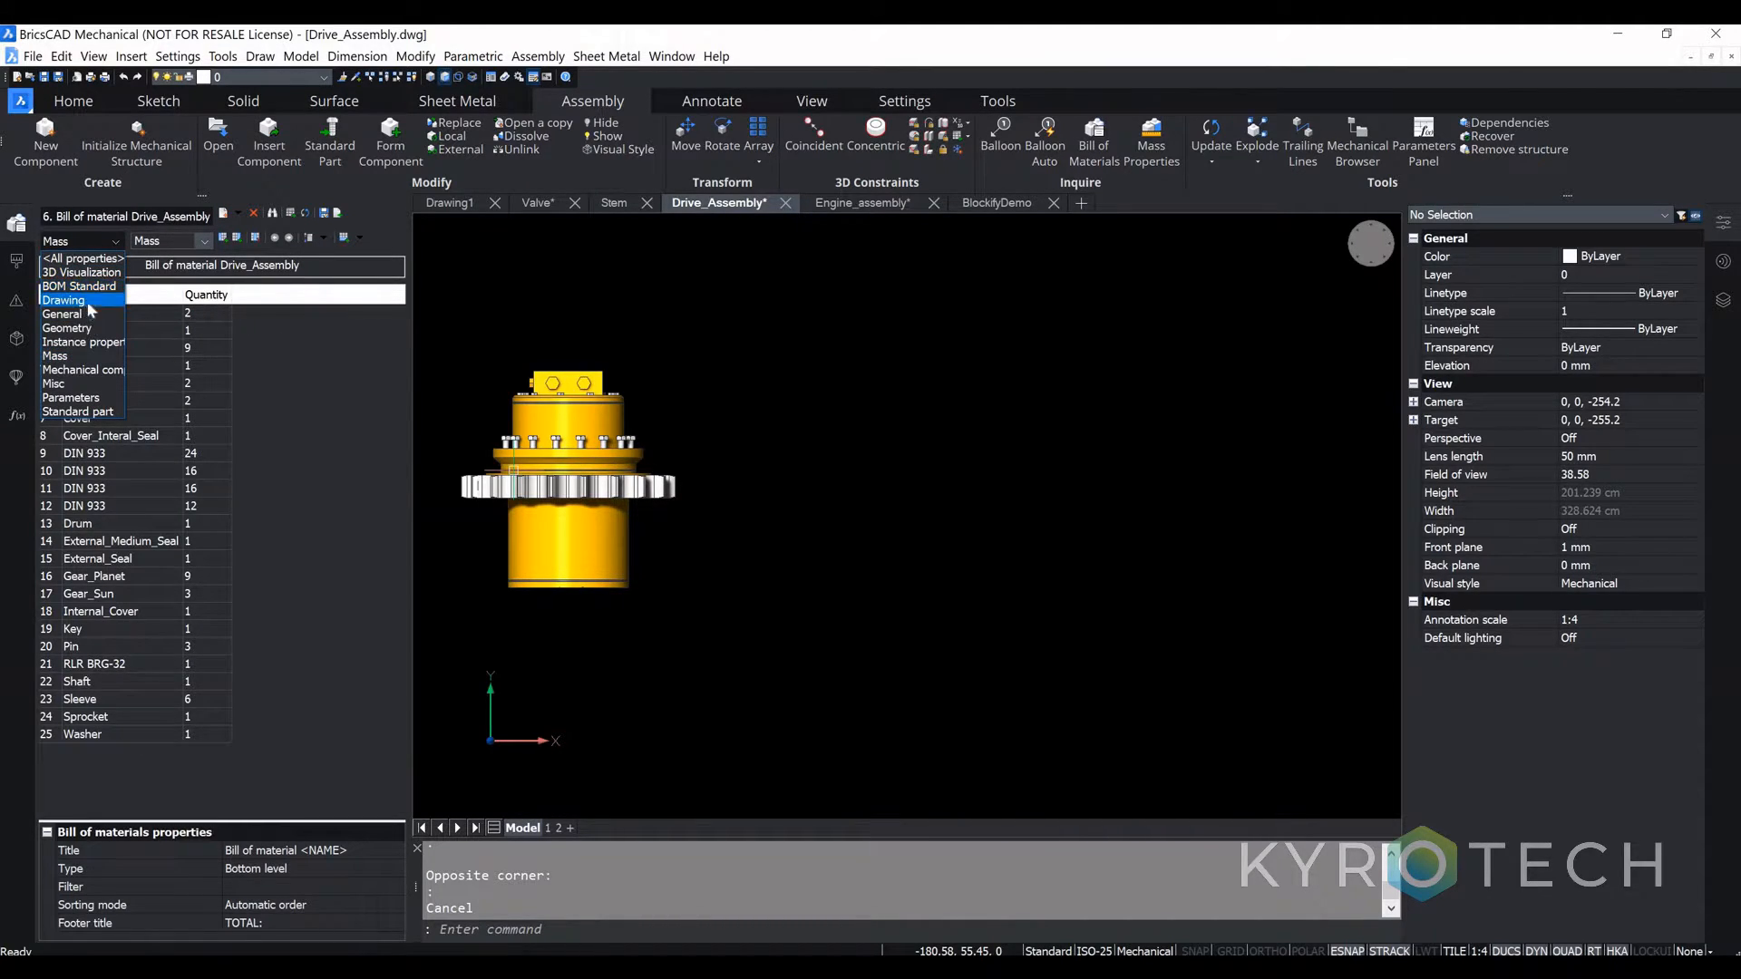
click(80, 398)
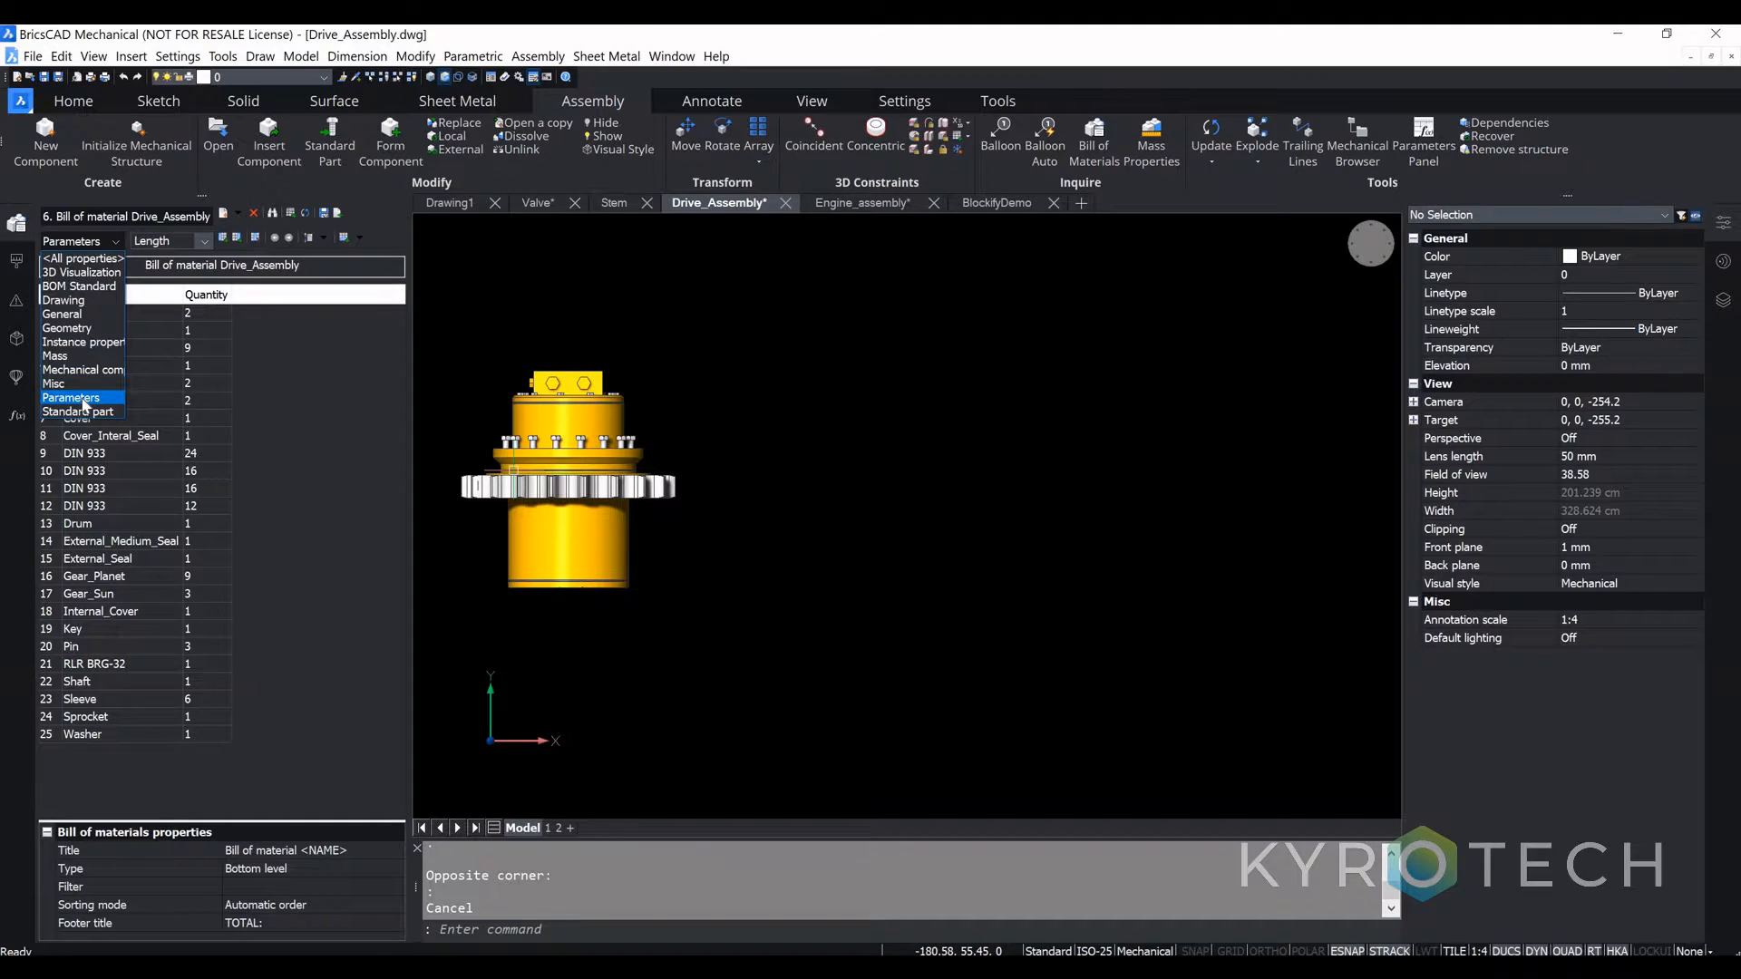
click(205, 241)
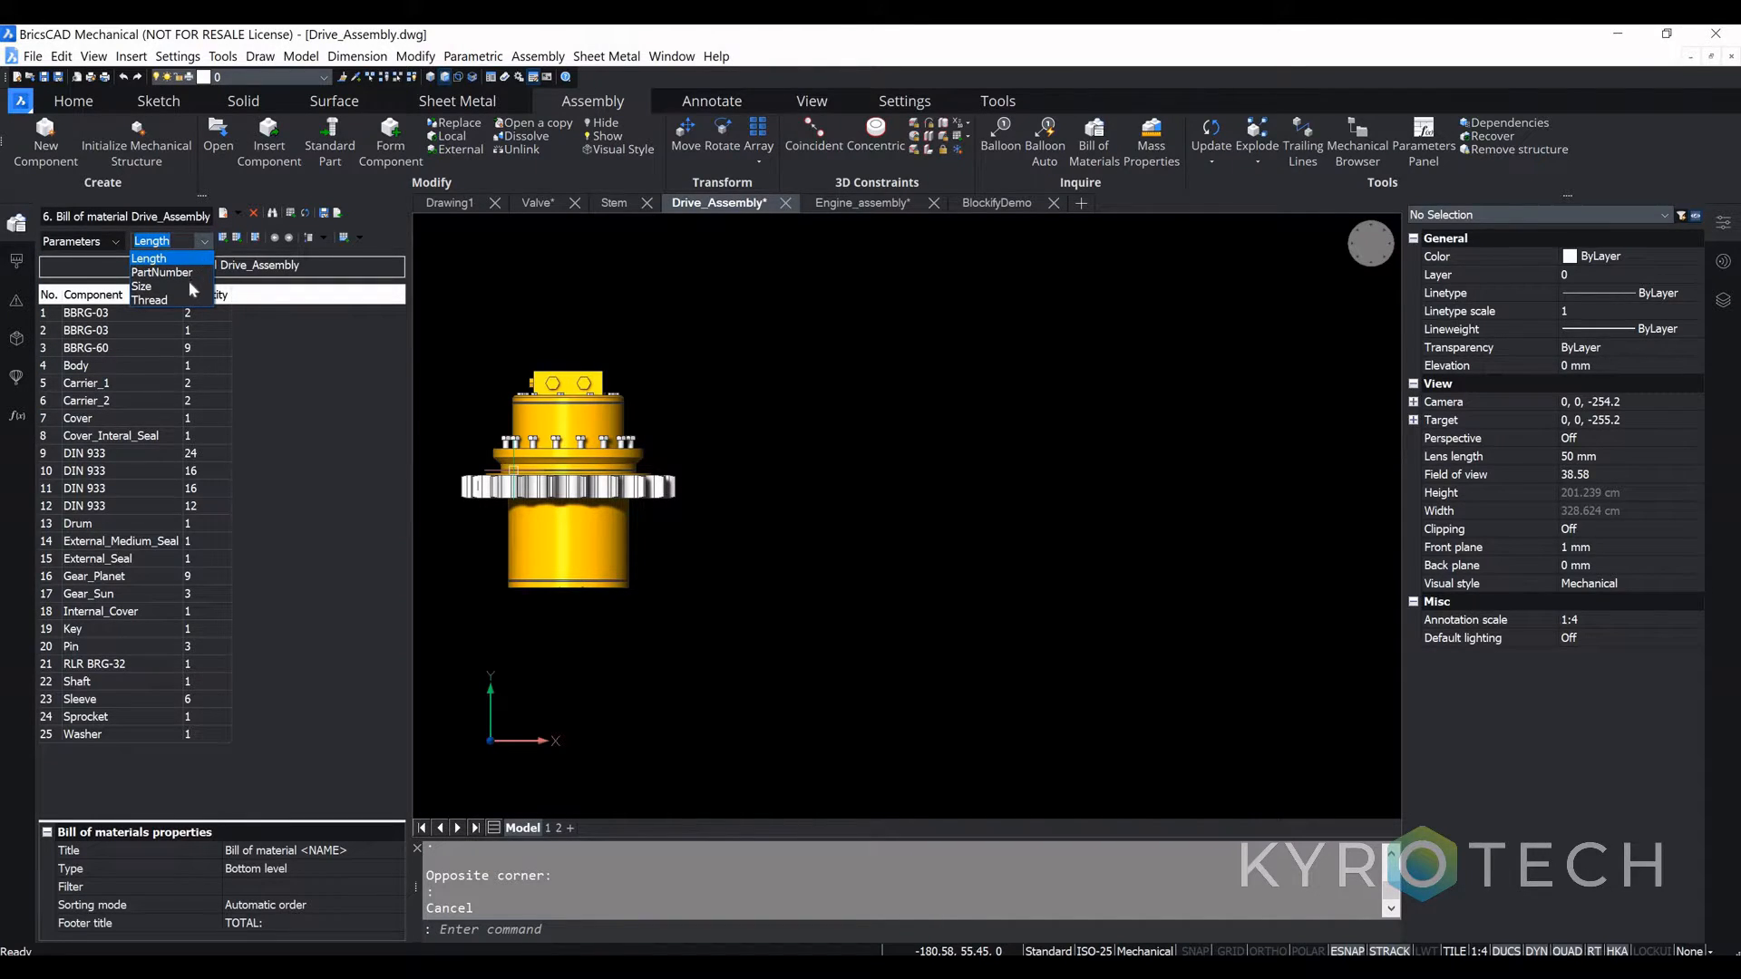
click(186, 285)
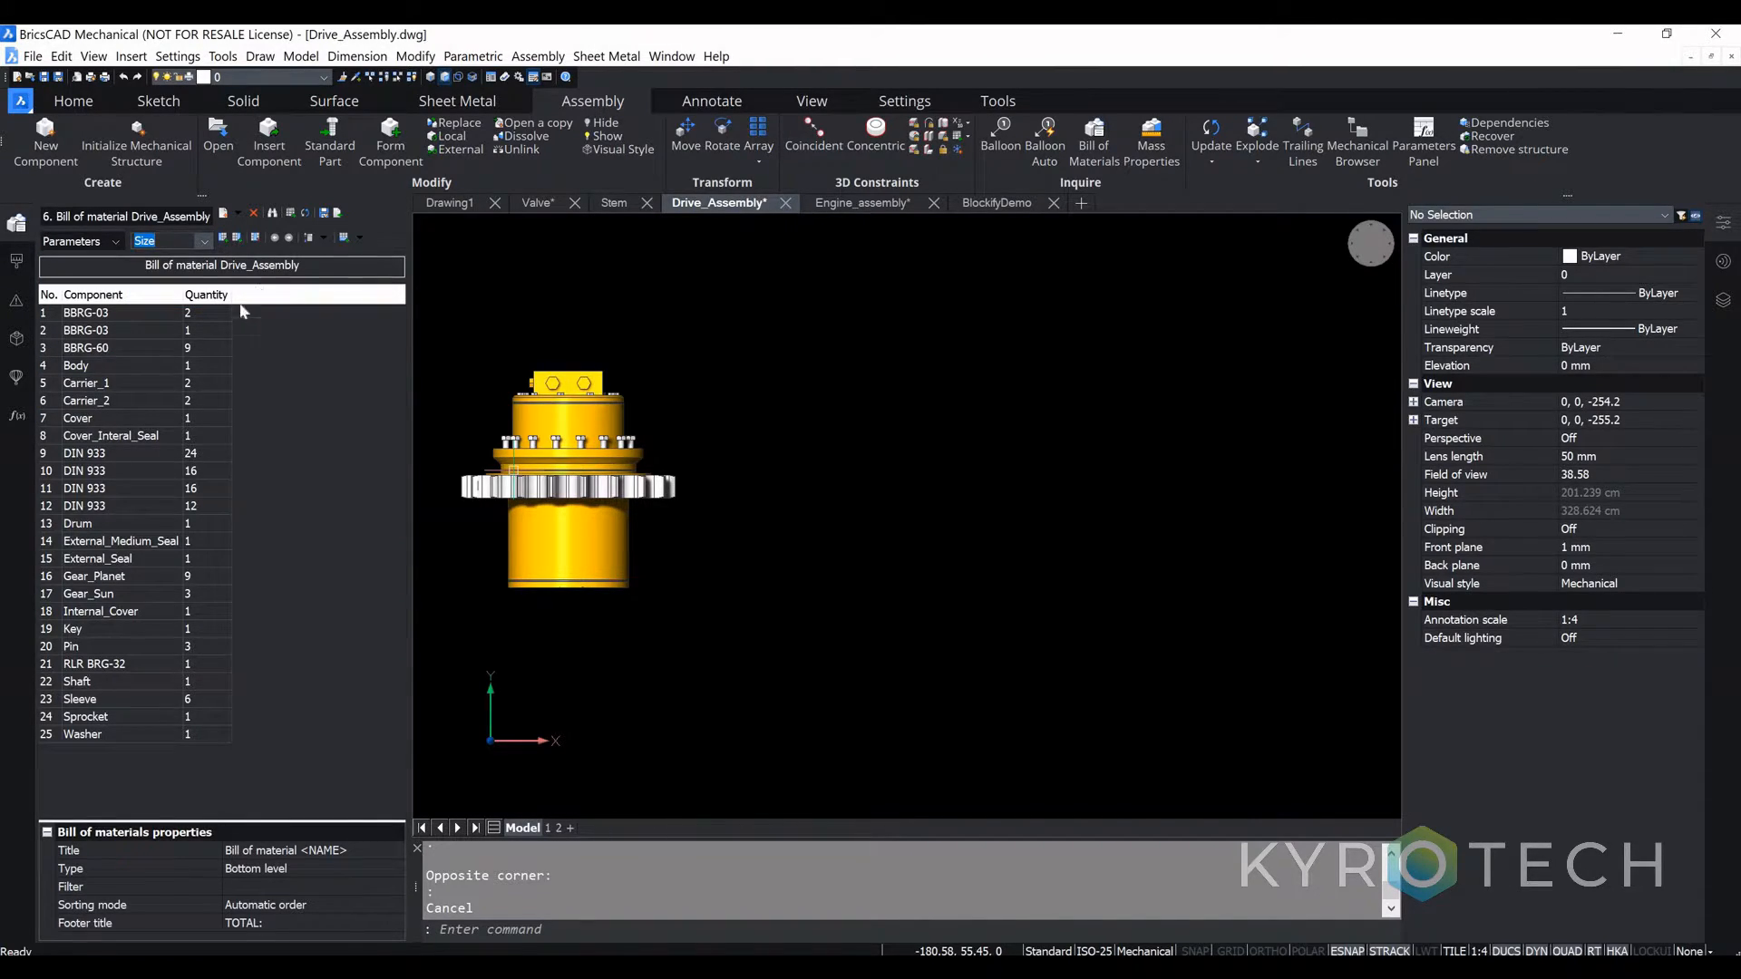
click(223, 239)
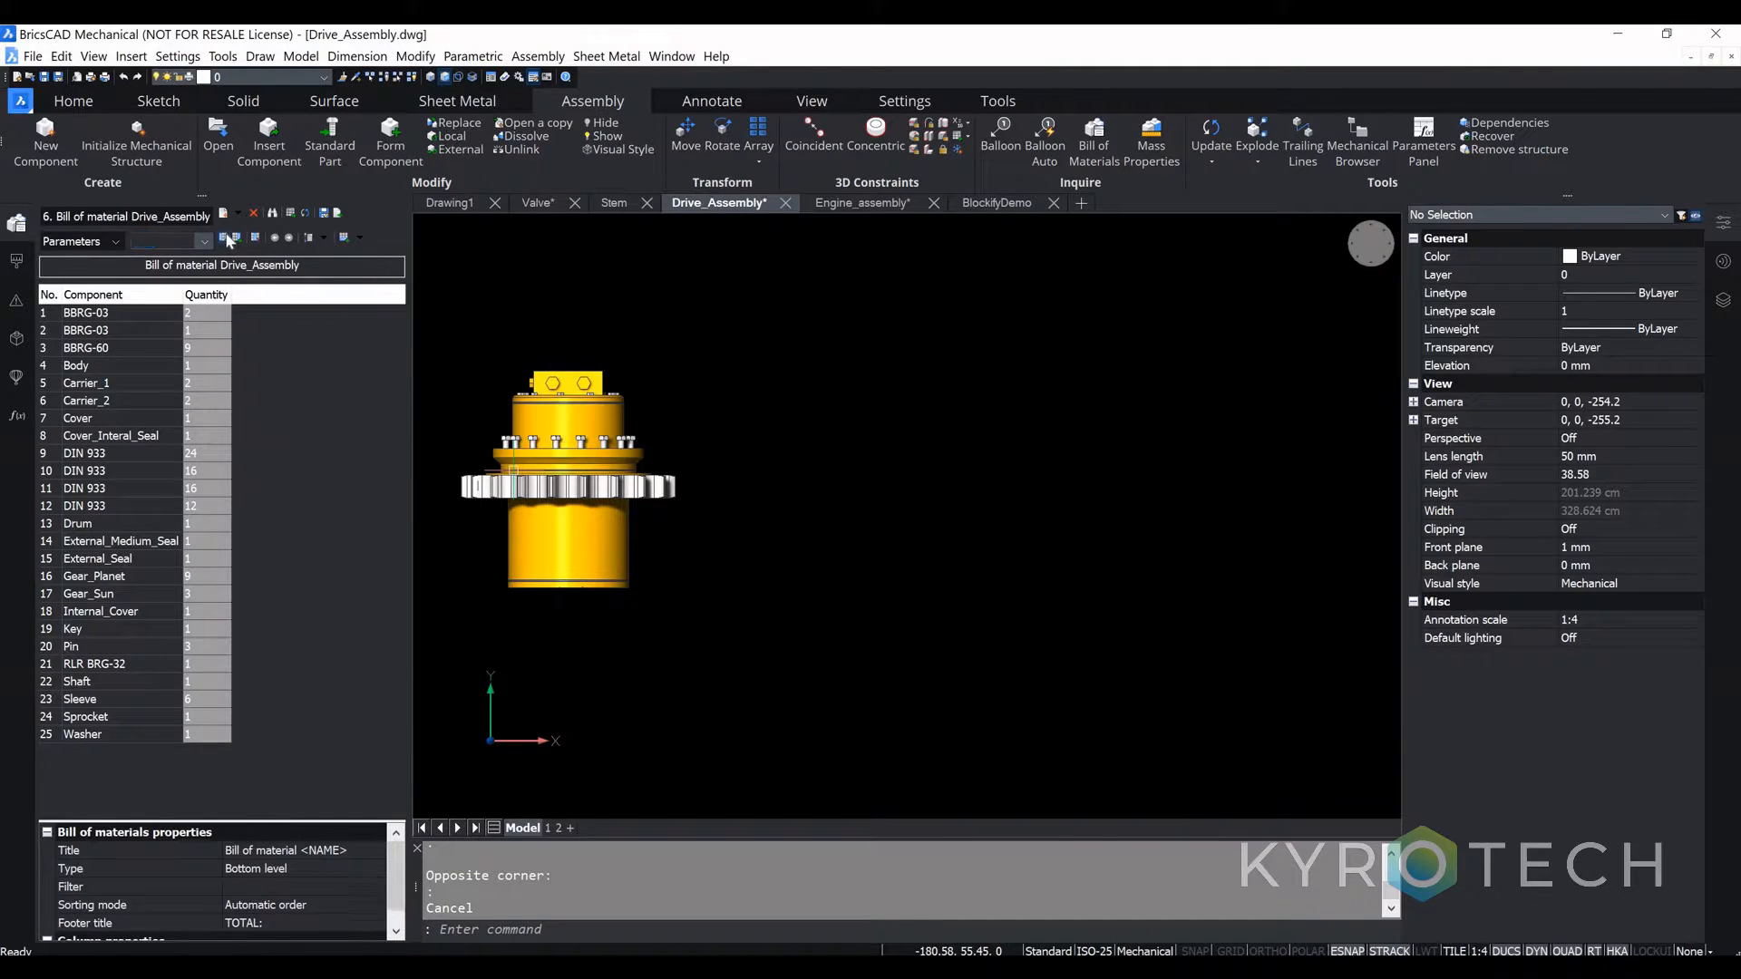
Step: Add the Explodable property from the Misc category as a bill of materials column after Quantity
click(117, 242)
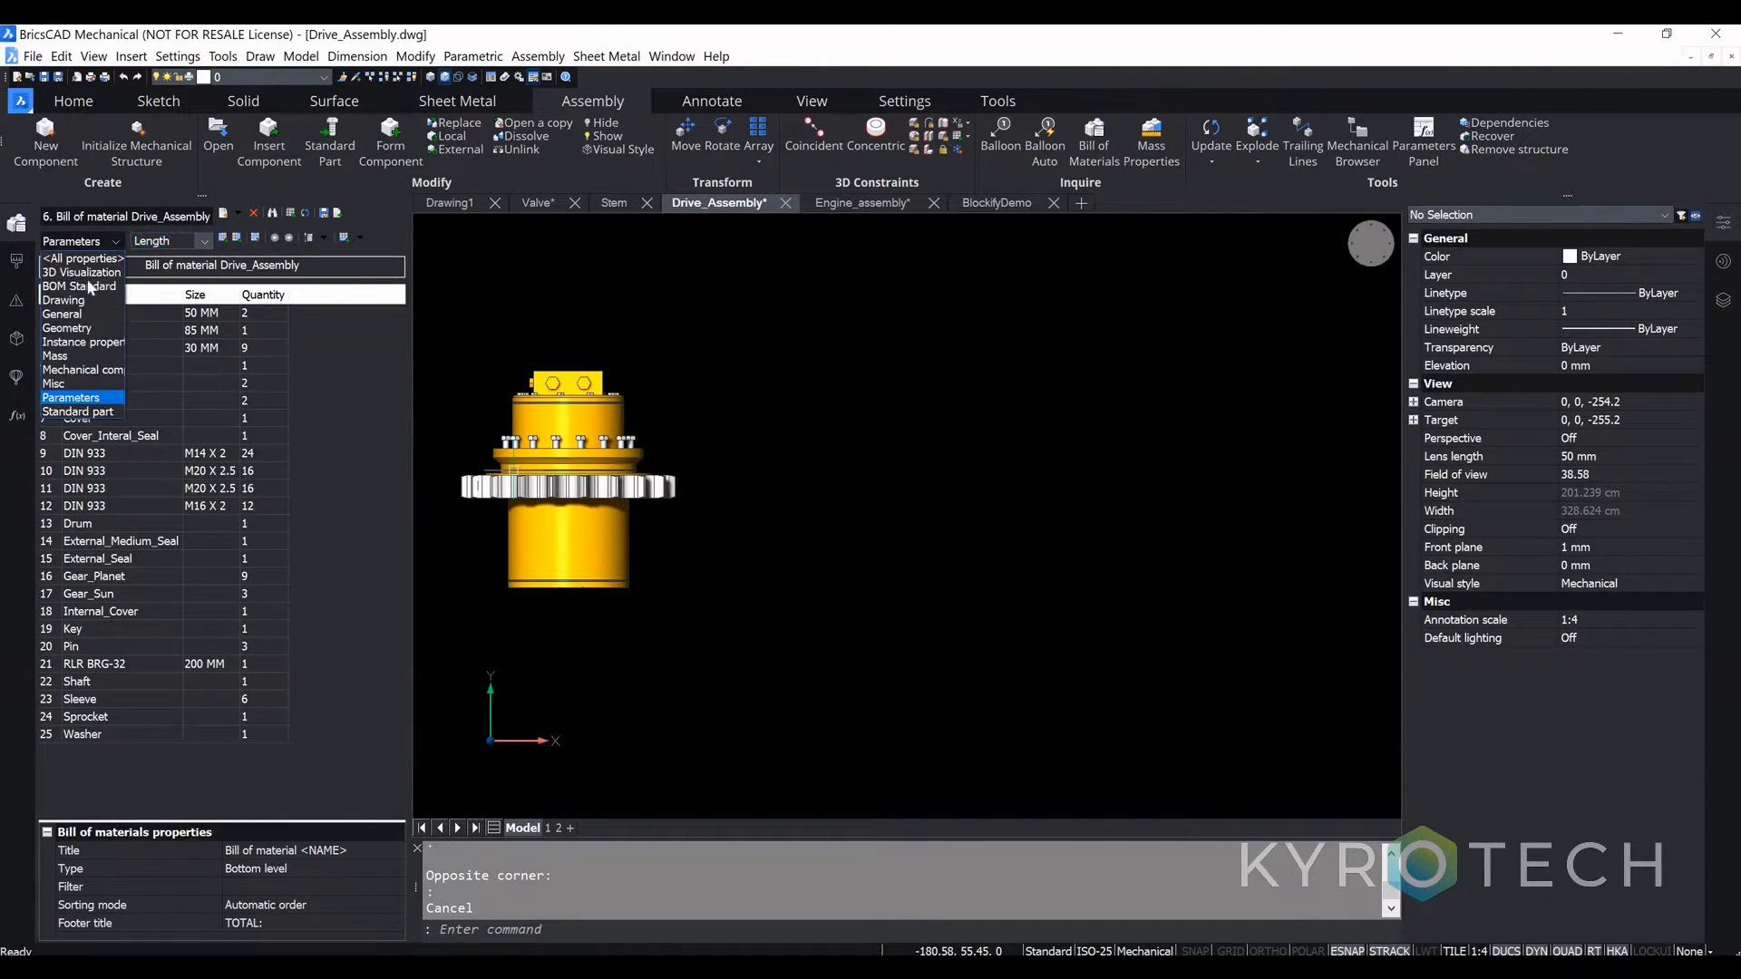
click(70, 385)
click(203, 241)
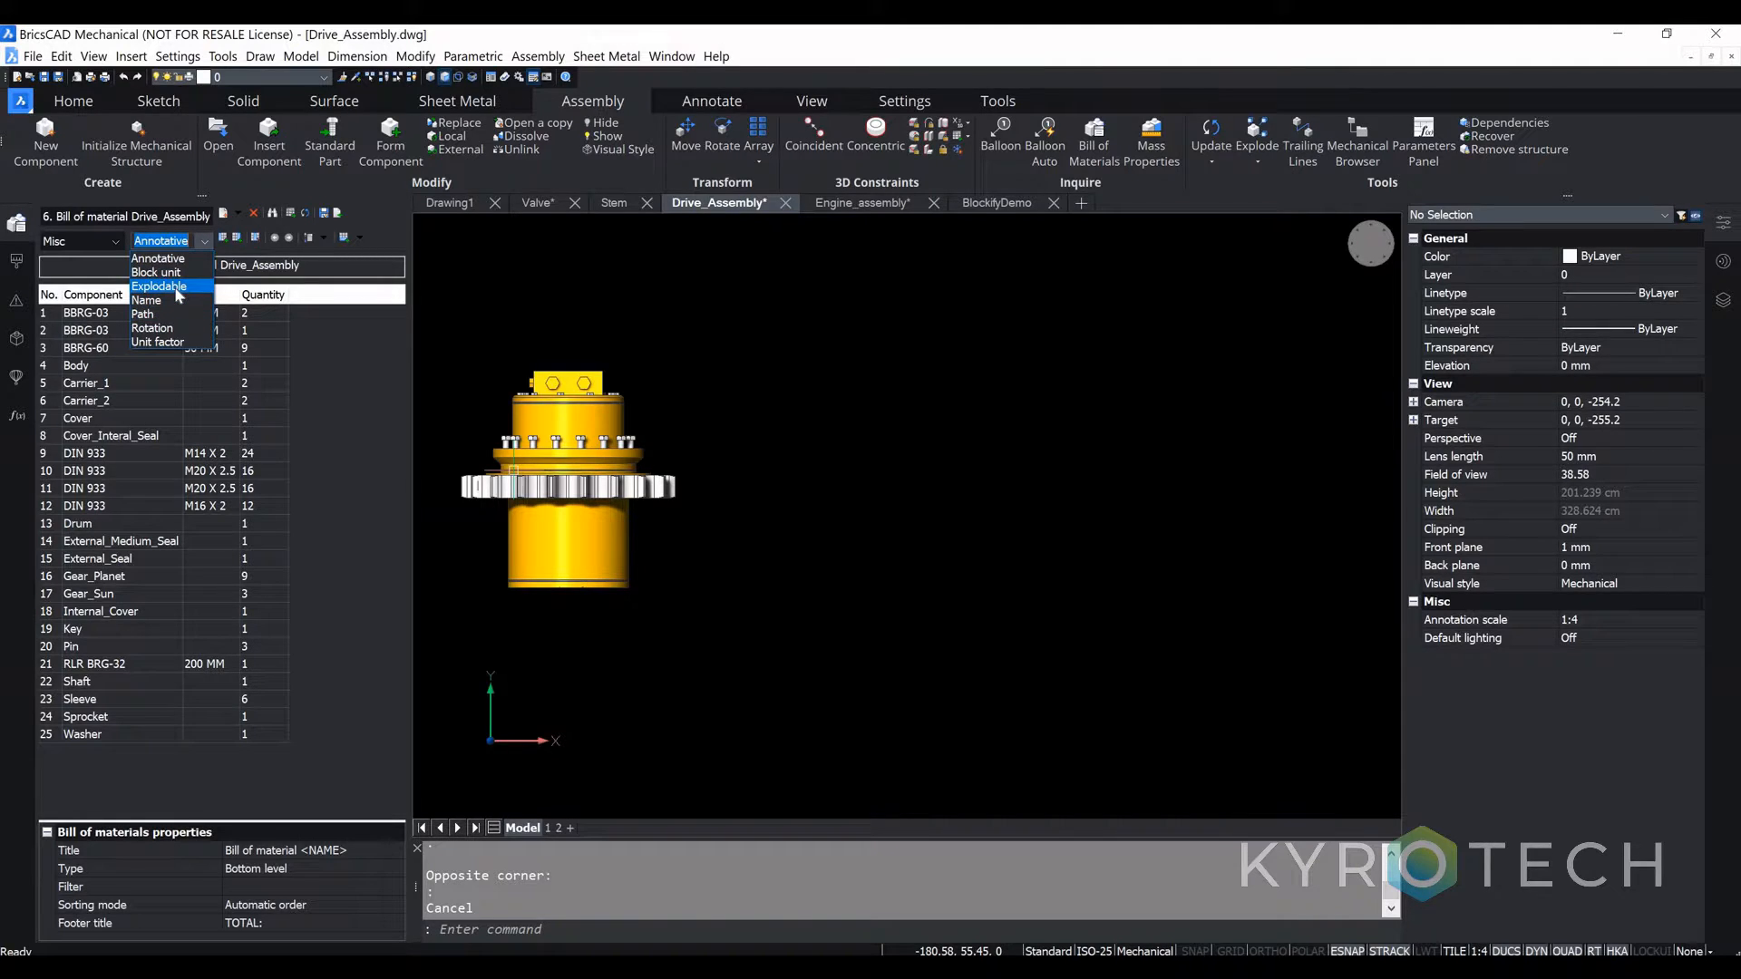
click(181, 288)
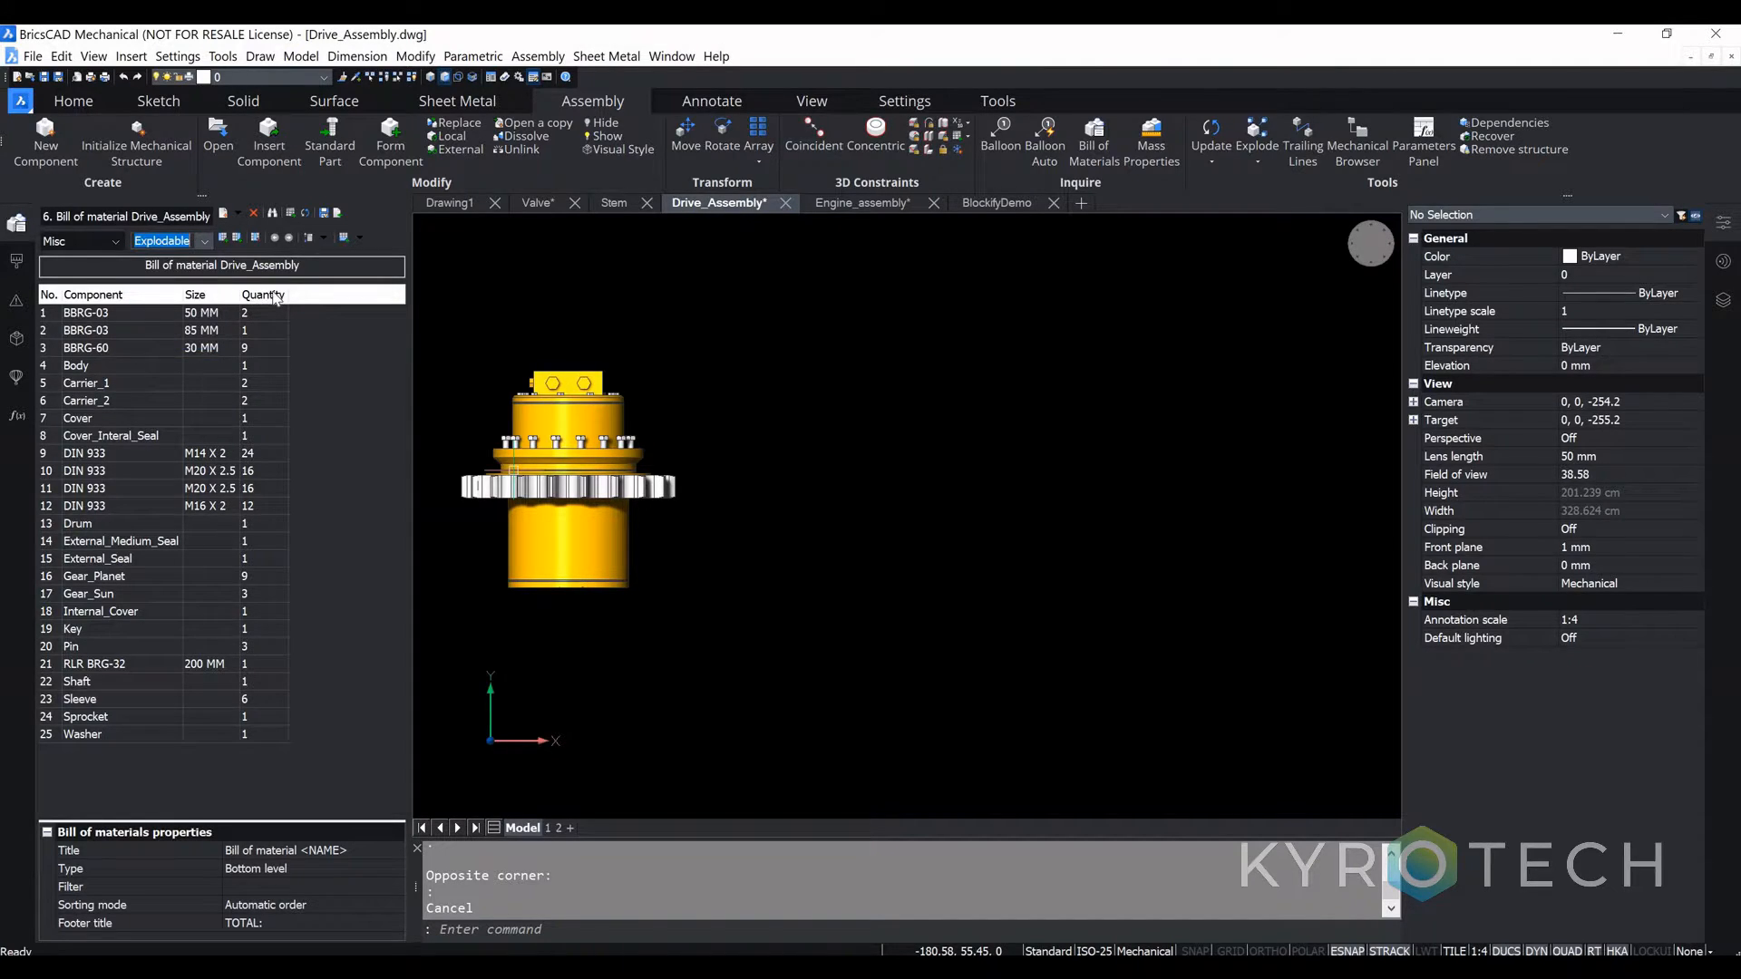
click(272, 299)
click(240, 241)
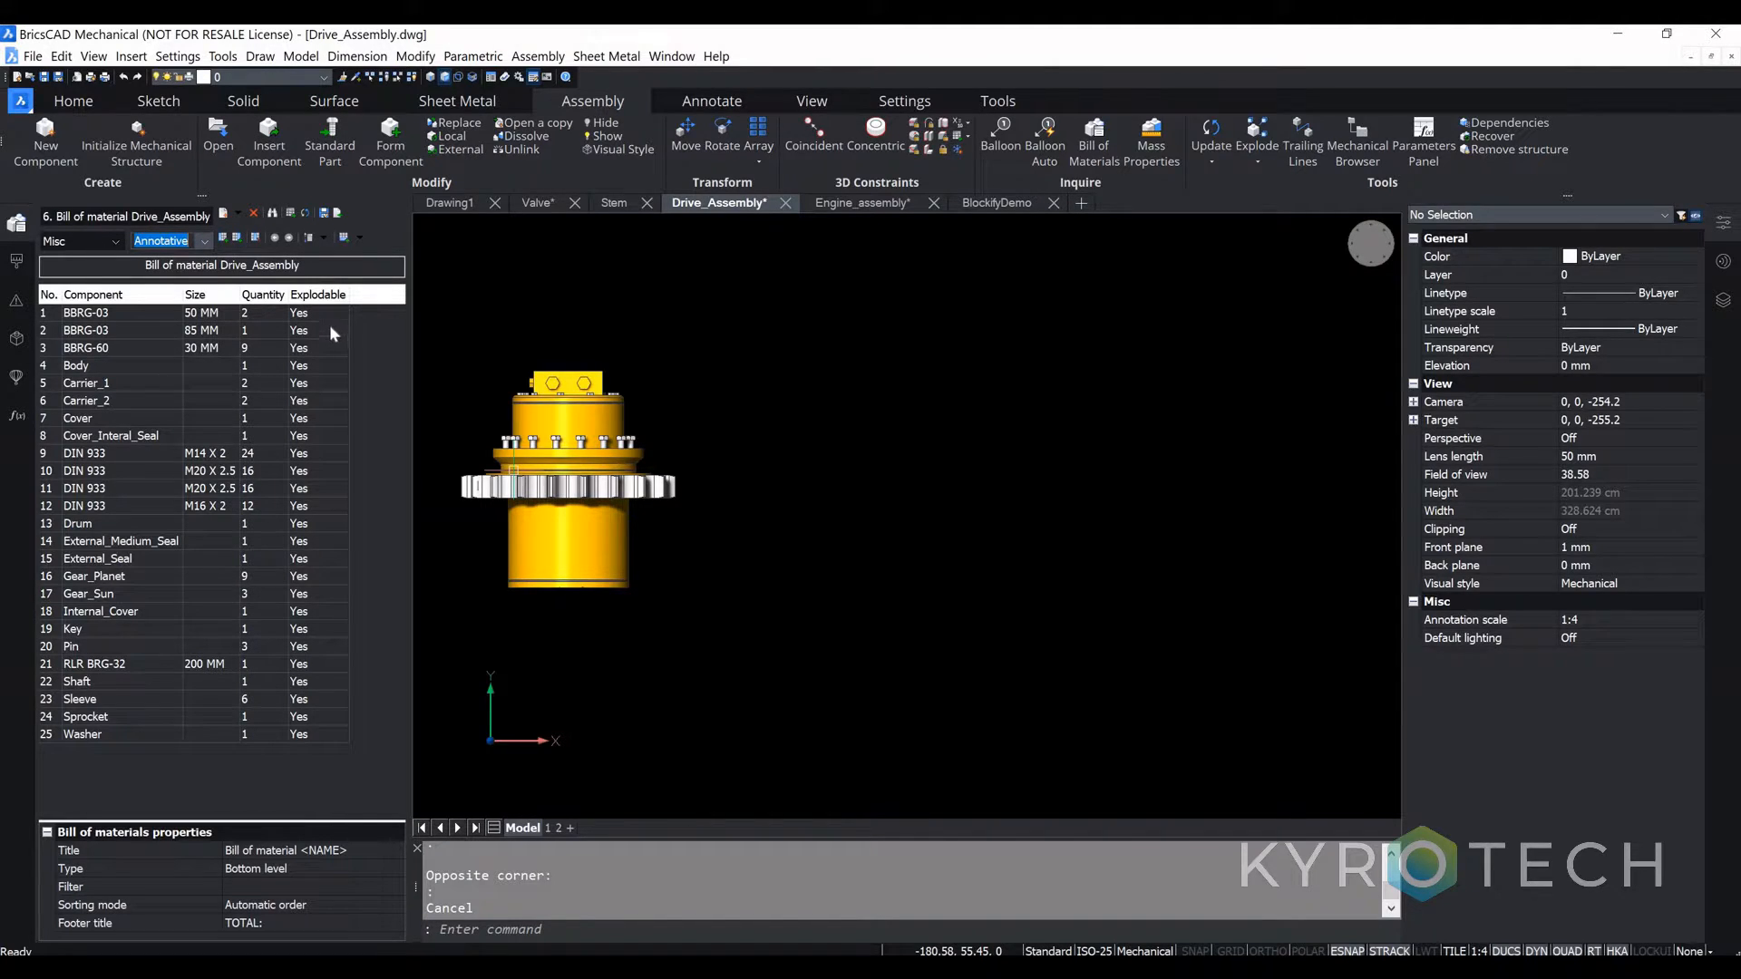
Step: Place the bill of materials table in model space beside the drive assembly at about 480, 150
click(292, 214)
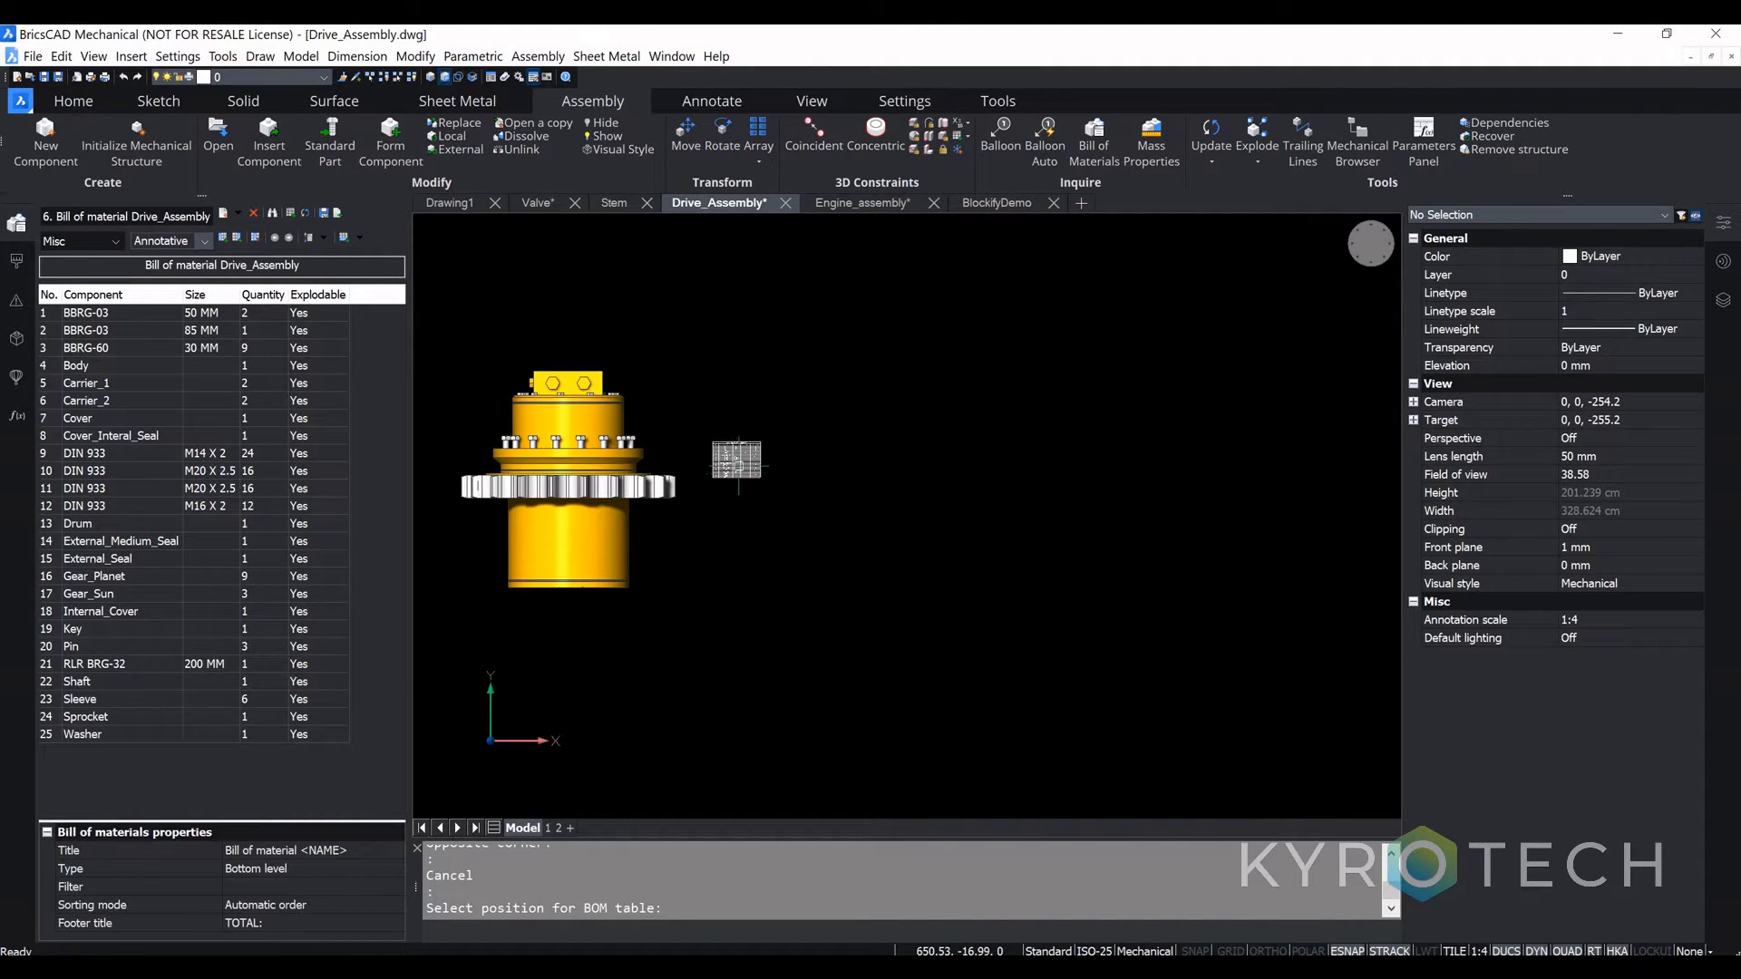
scroll(740, 461, up, 5)
scroll(741, 464, up, 3)
scroll(732, 468, down, 3)
middle_drag(627, 428, 842, 486)
scroll(644, 466, up, 3)
scroll(645, 466, down, 3)
scroll(684, 502, down, 2)
scroll(762, 493, down, 1)
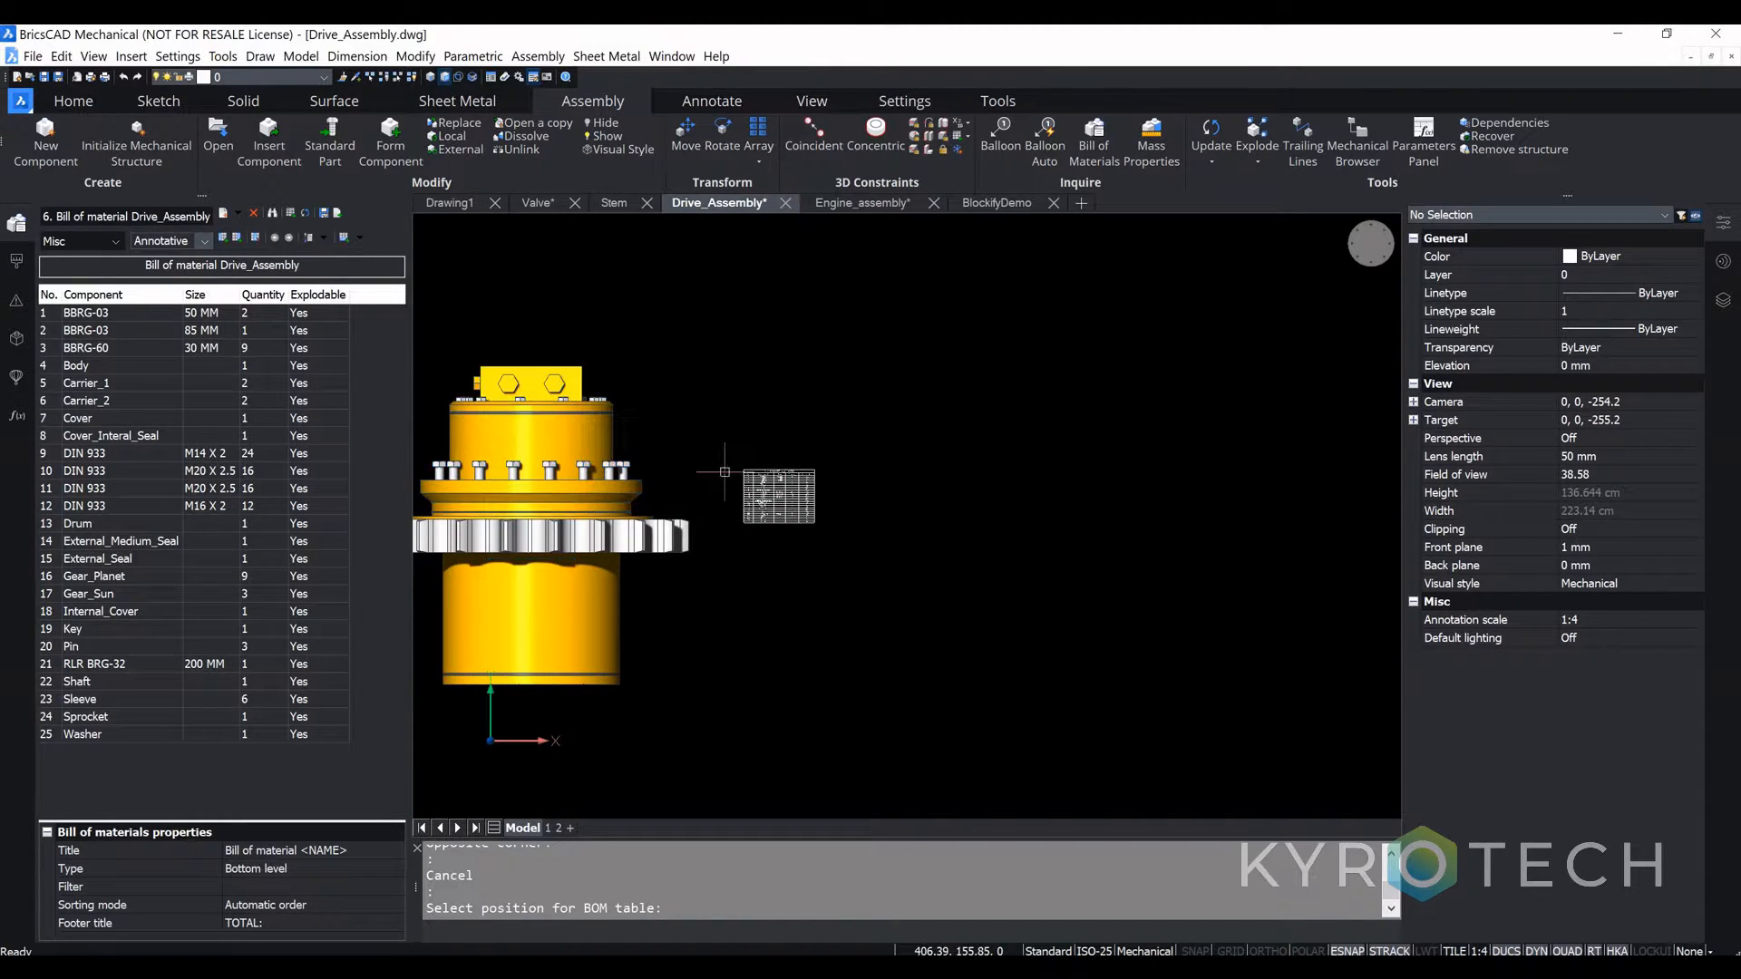
scroll(795, 491, up, 2)
scroll(795, 491, up, 3)
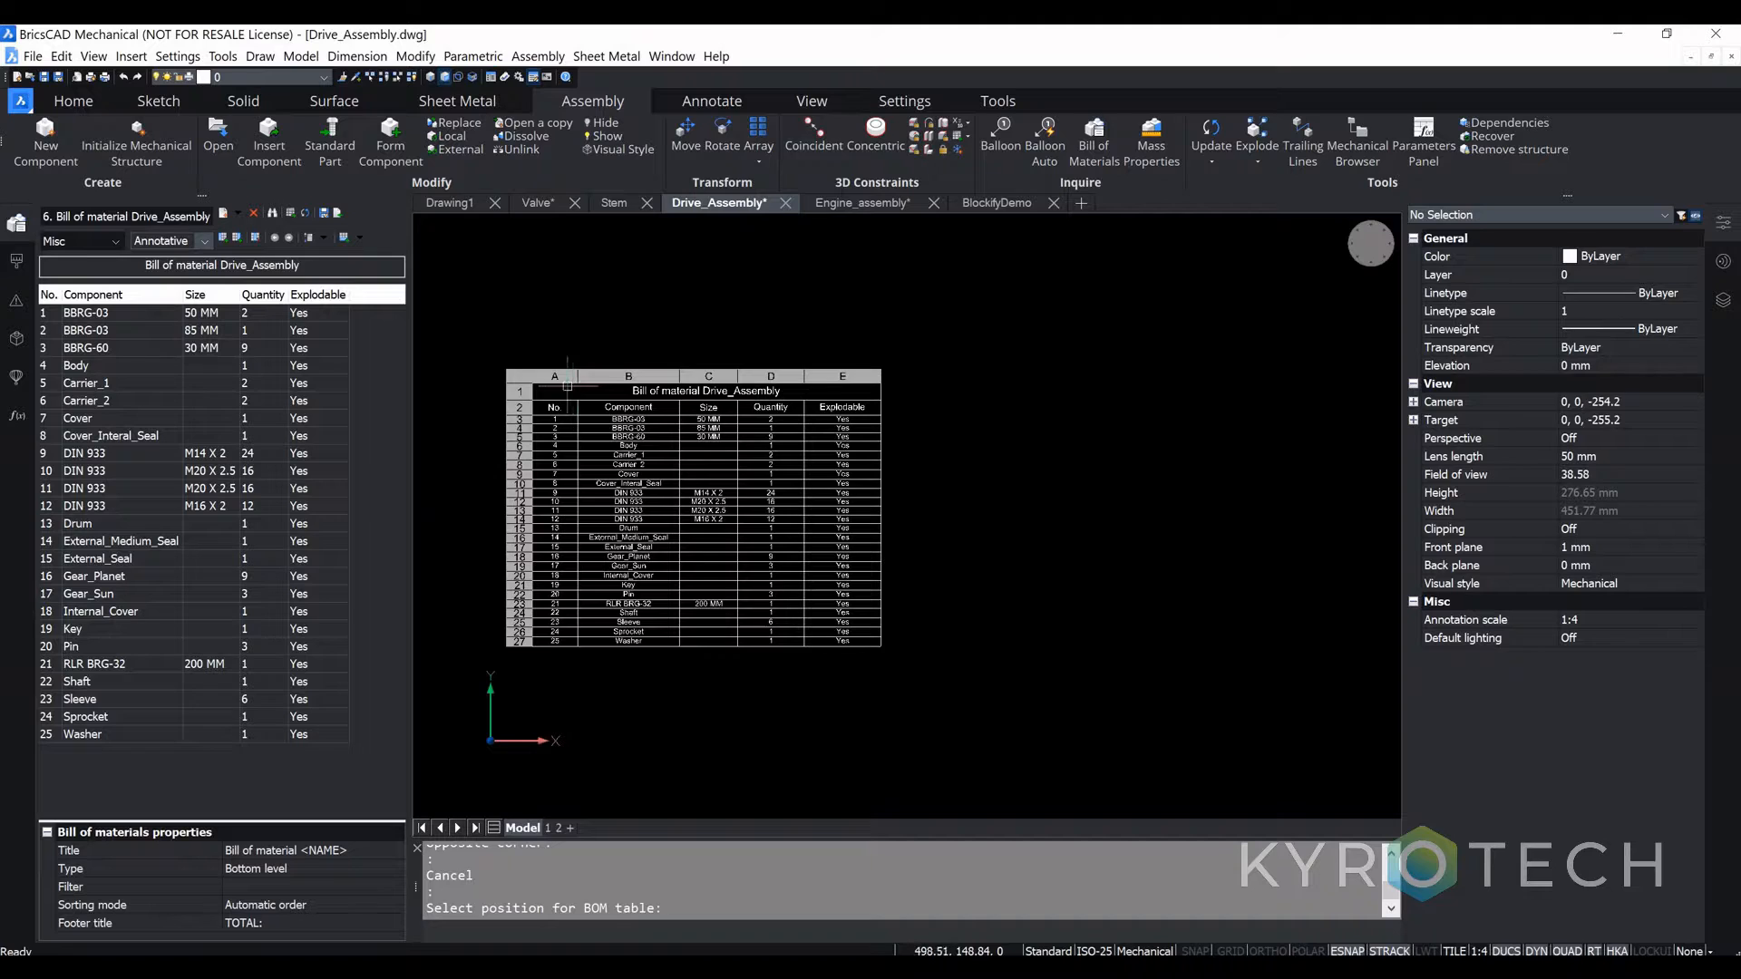
Step: Export the placed bill of materials table as Table.csv to the Demo Mech folder
mouse_move(564, 395)
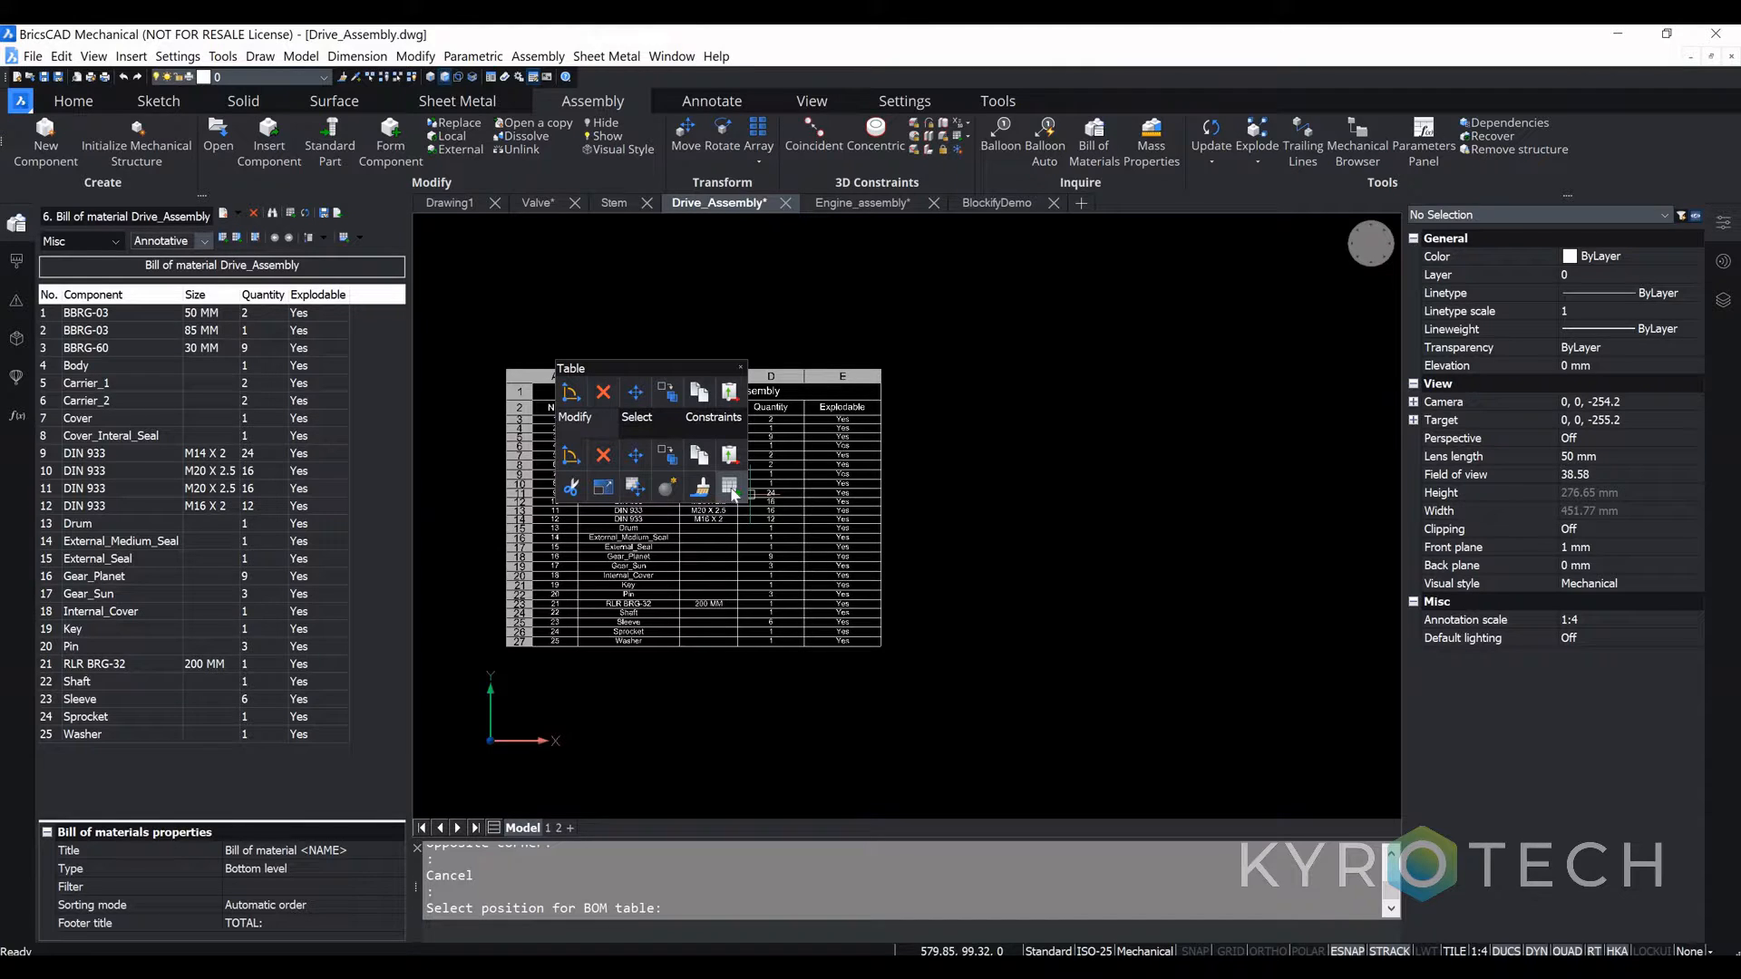
click(730, 489)
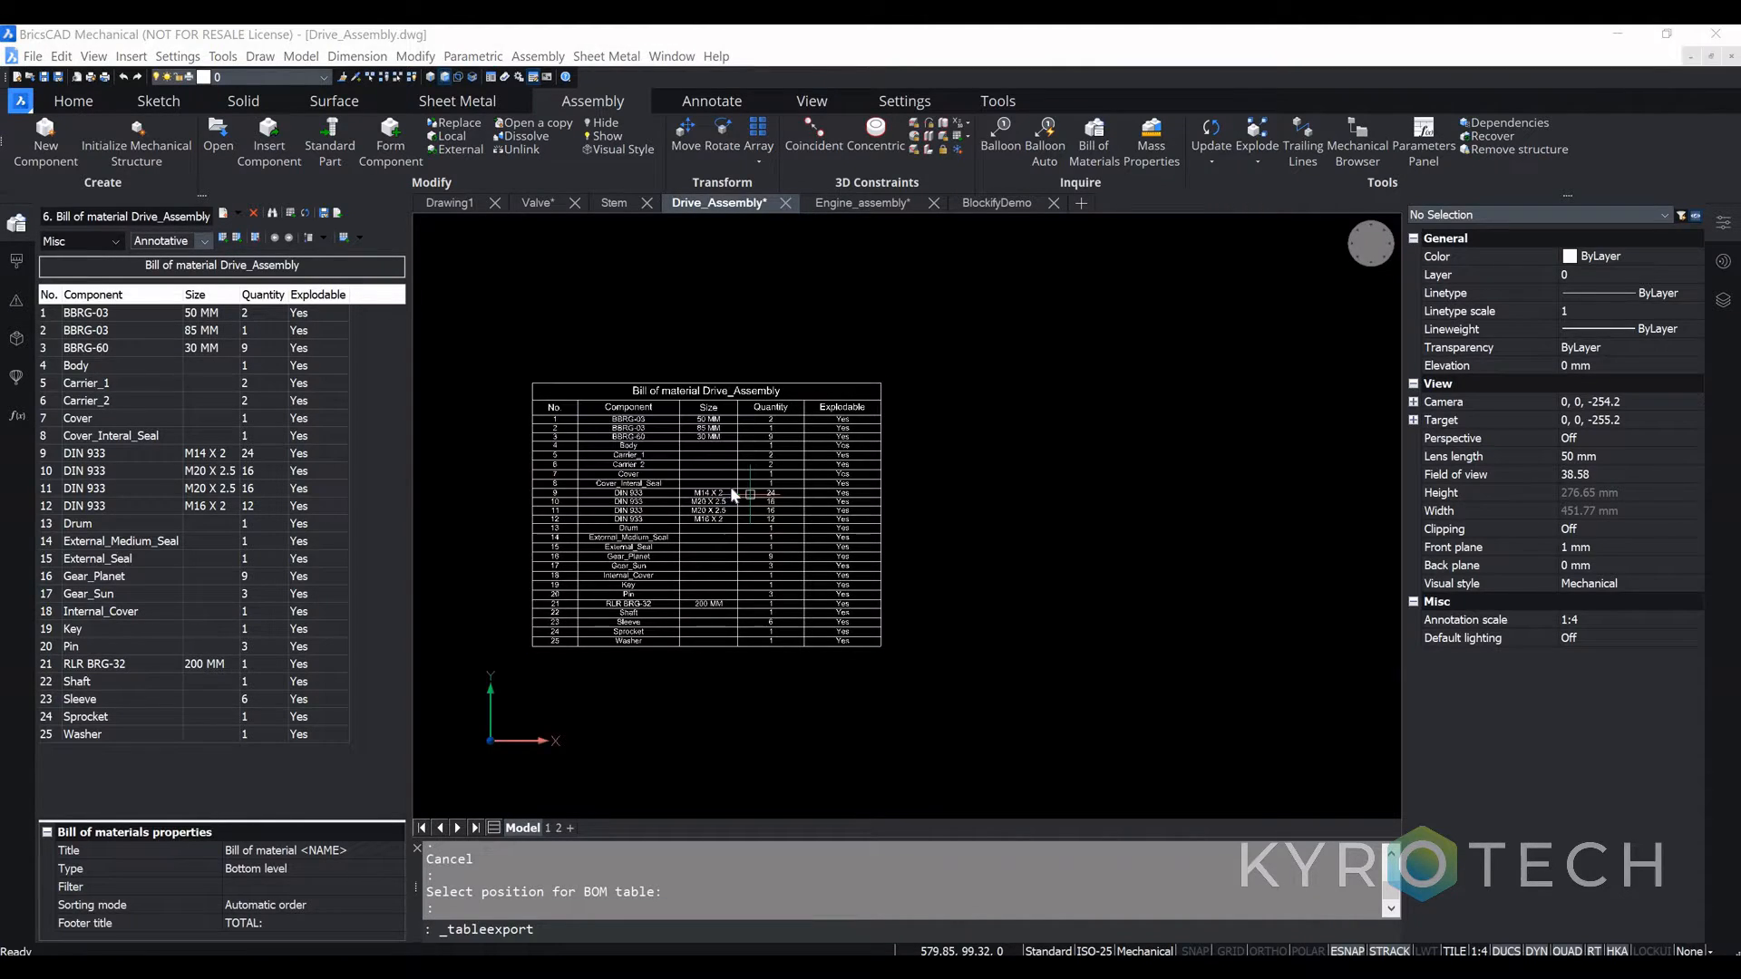
click(778, 361)
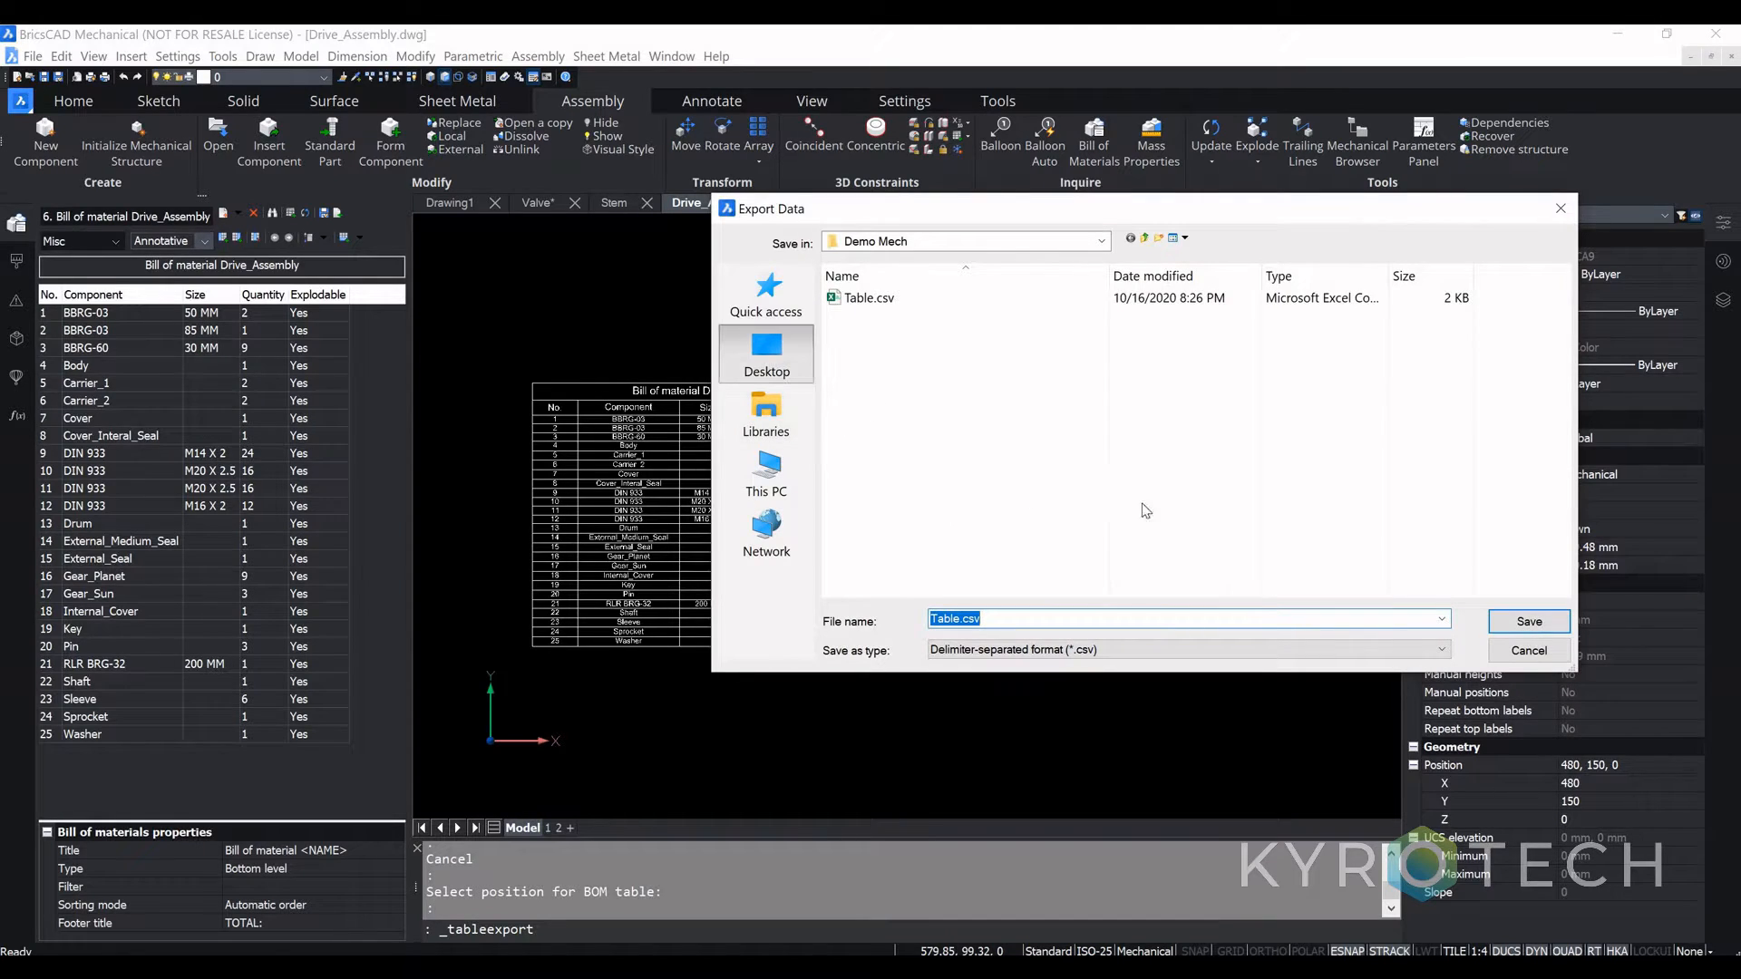
click(1528, 622)
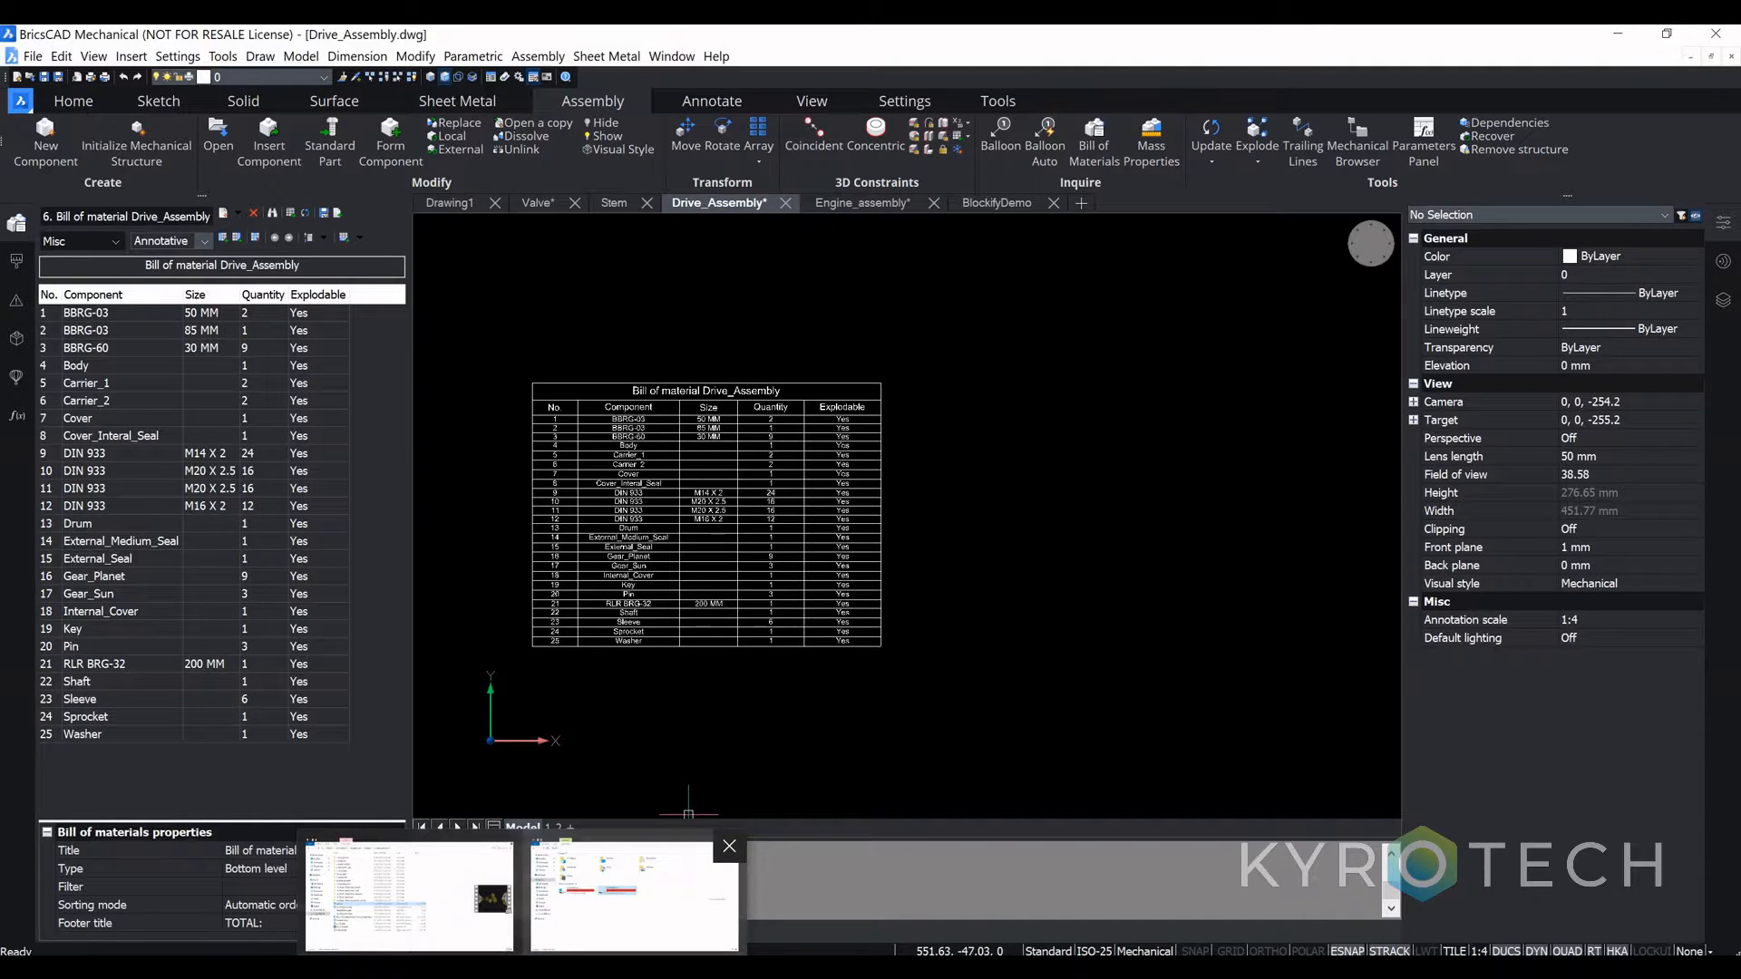
Step: Open the exported Table.csv in Excel, check its rows and columns, and close Excel with the recovered files removed
key(super+d)
double_click(450, 573)
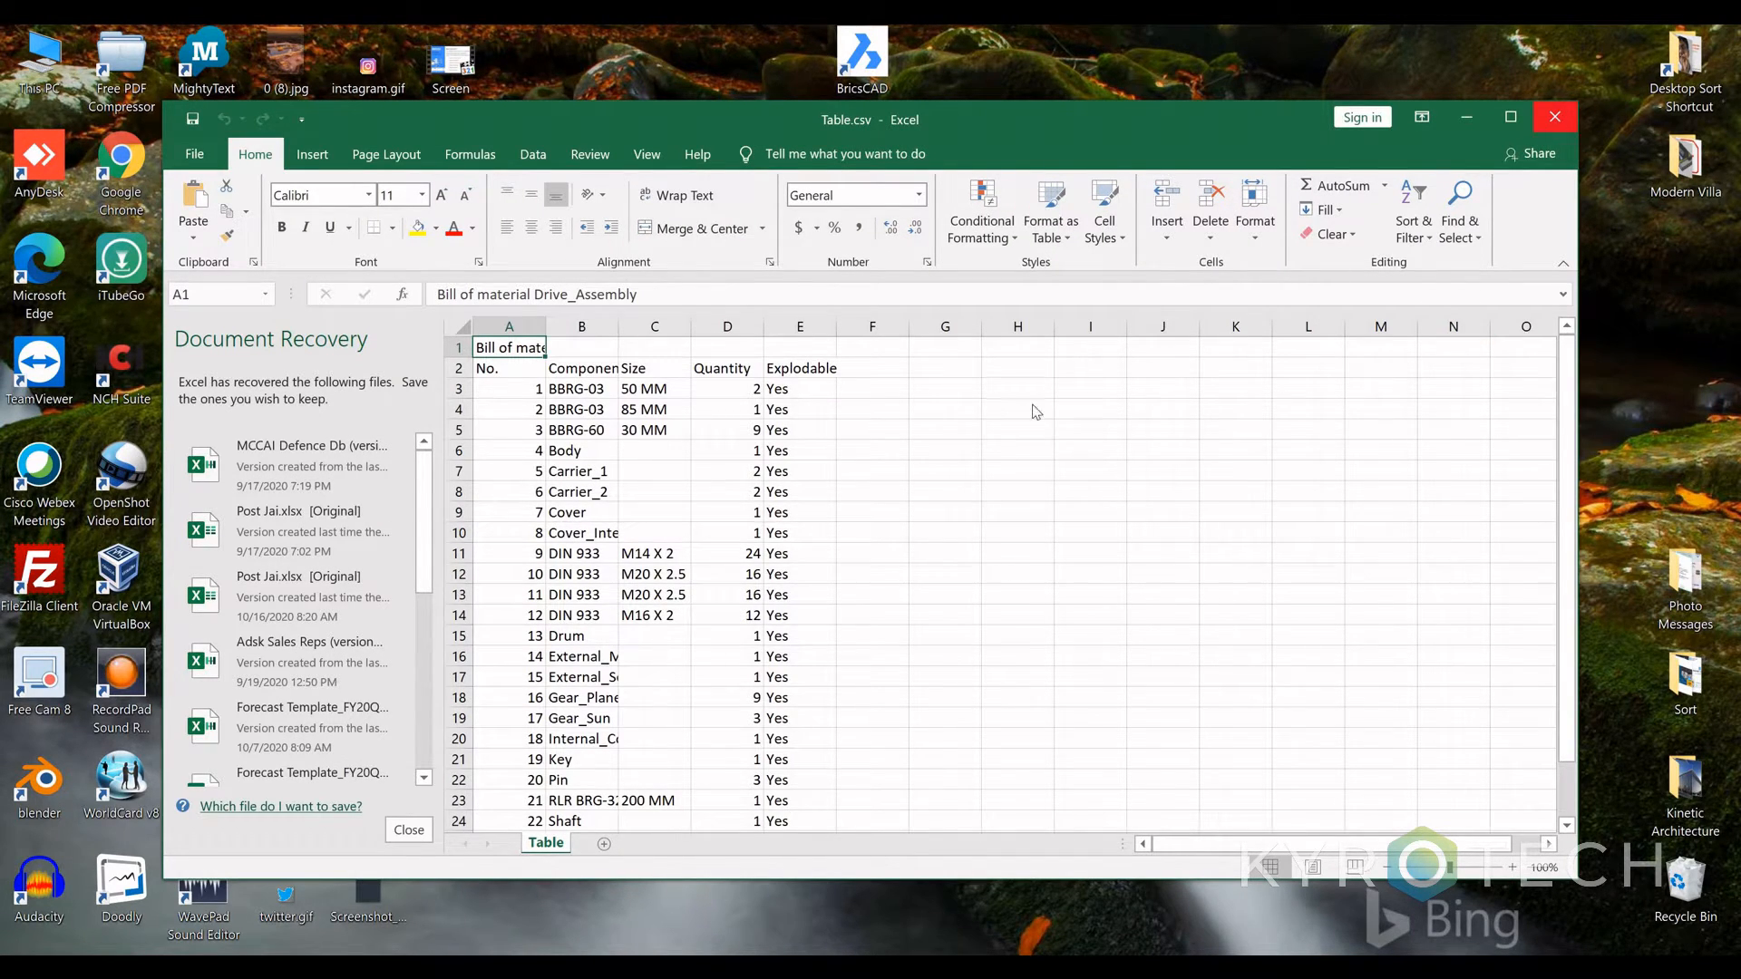
click(1555, 116)
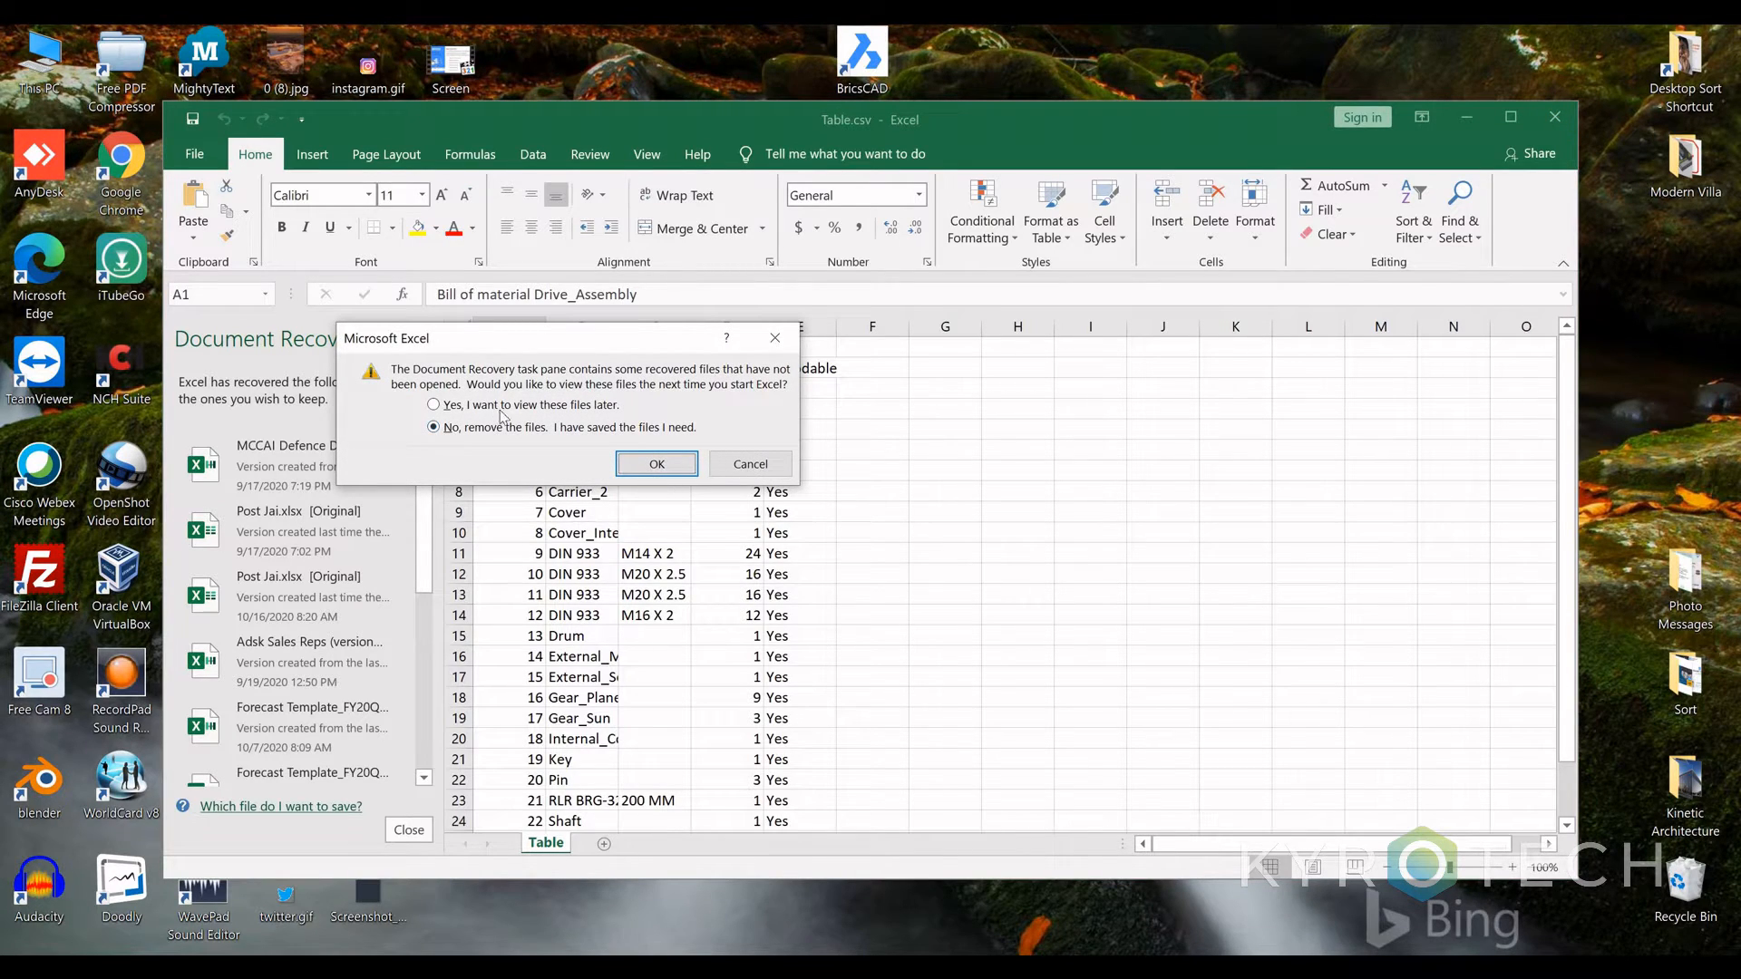
click(657, 464)
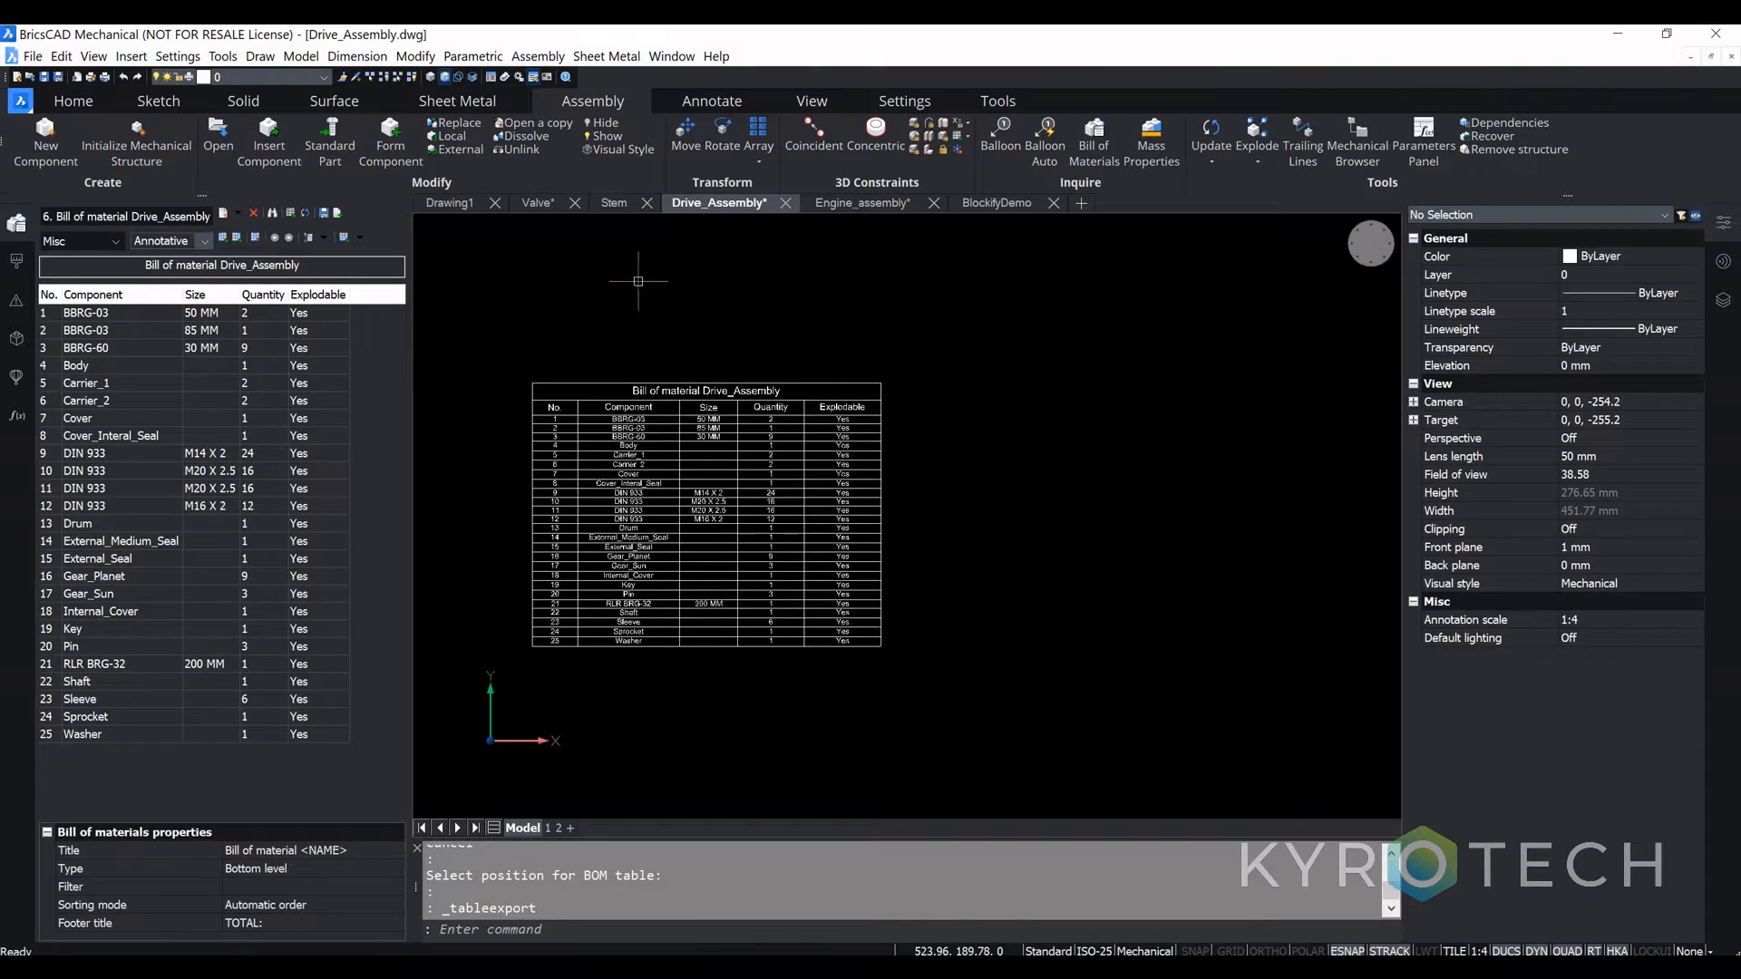
Step: Switch to the Engine_assembly drawing and hide the bill of materials panel
click(859, 205)
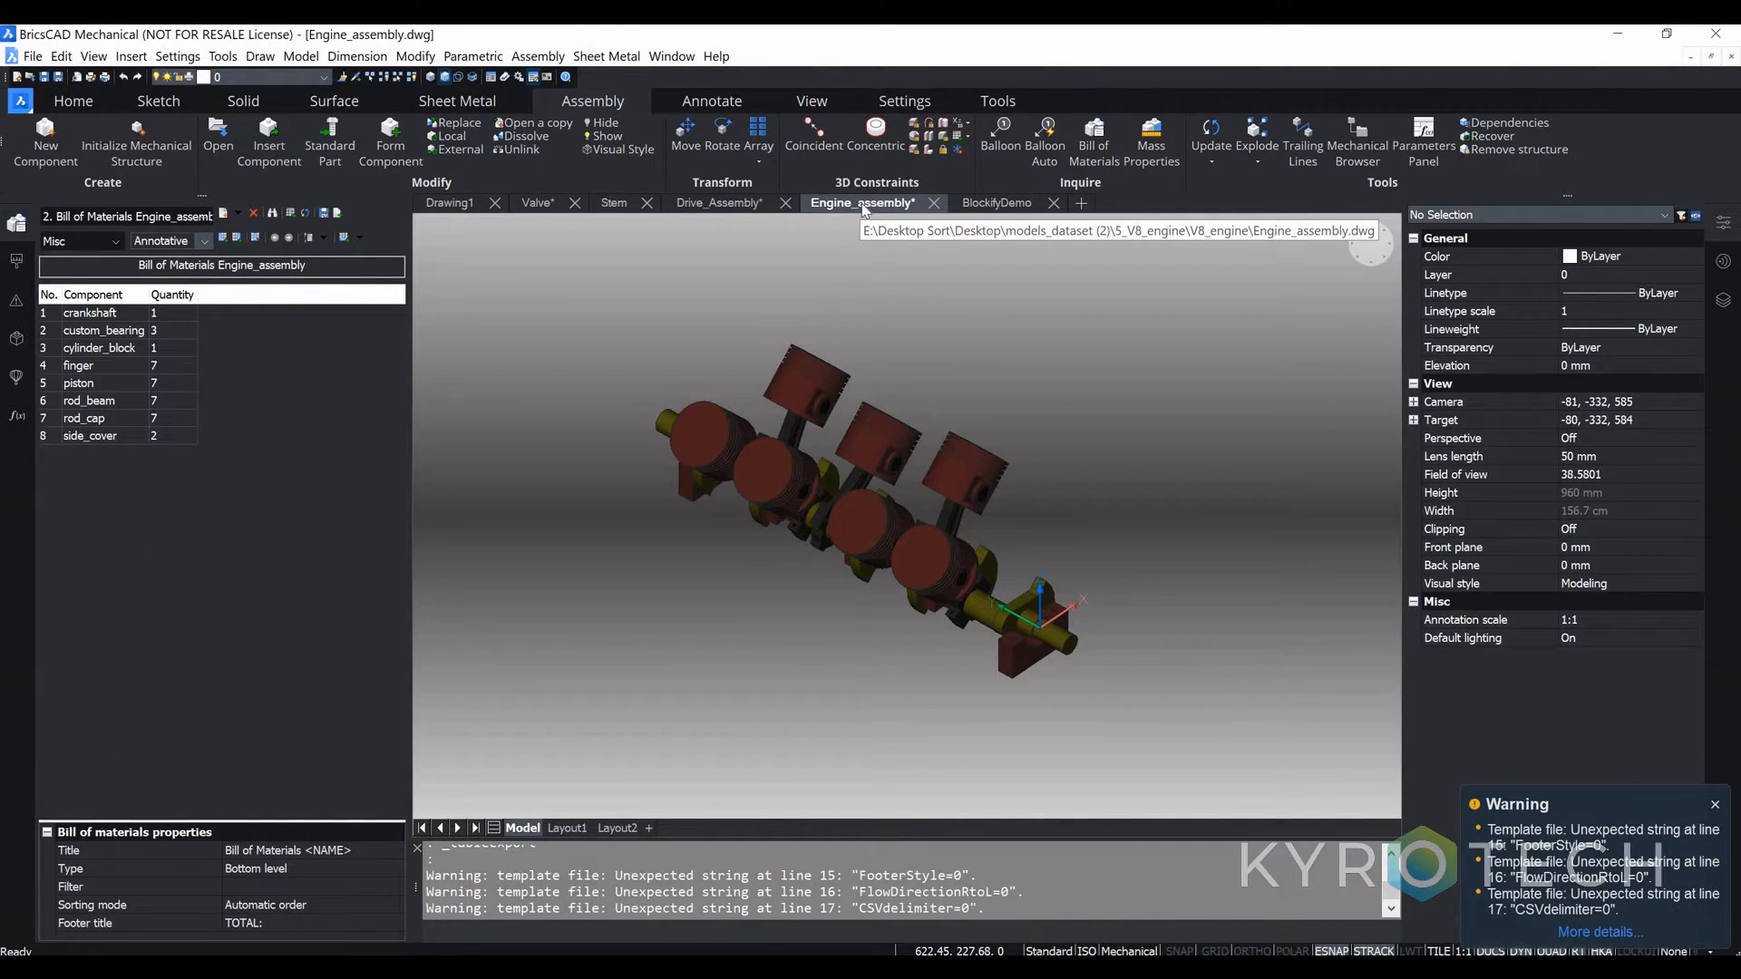
click(16, 224)
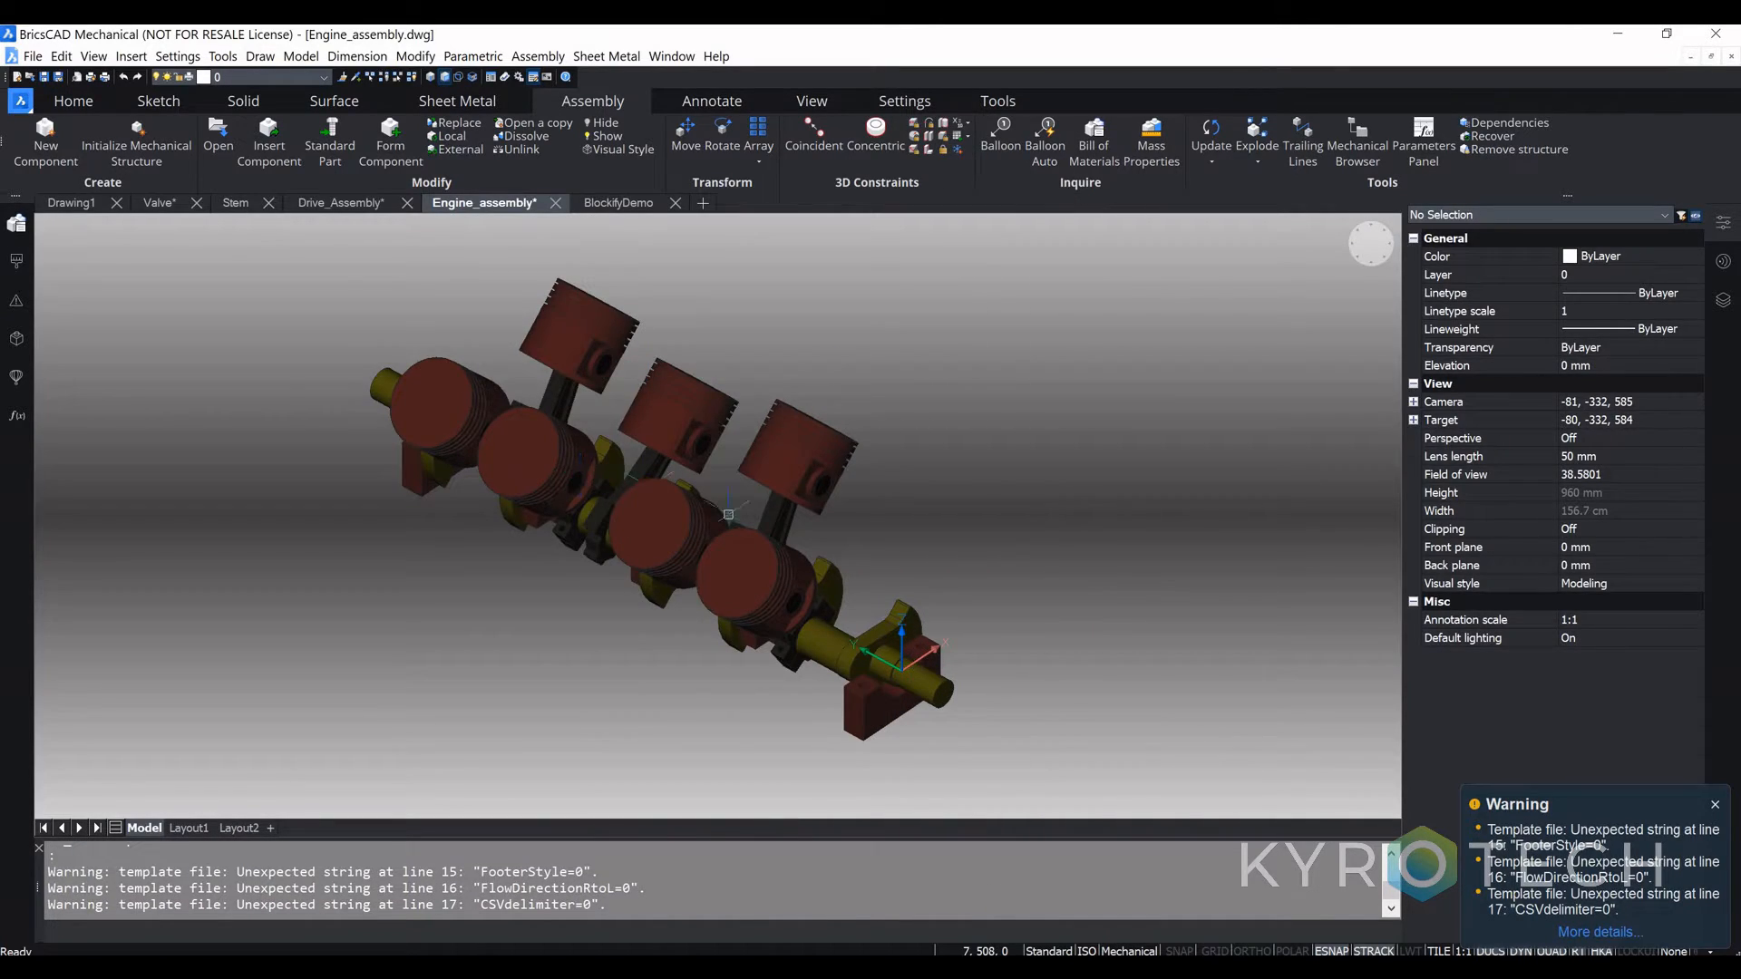
shift+middle_drag(905, 591, 954, 531)
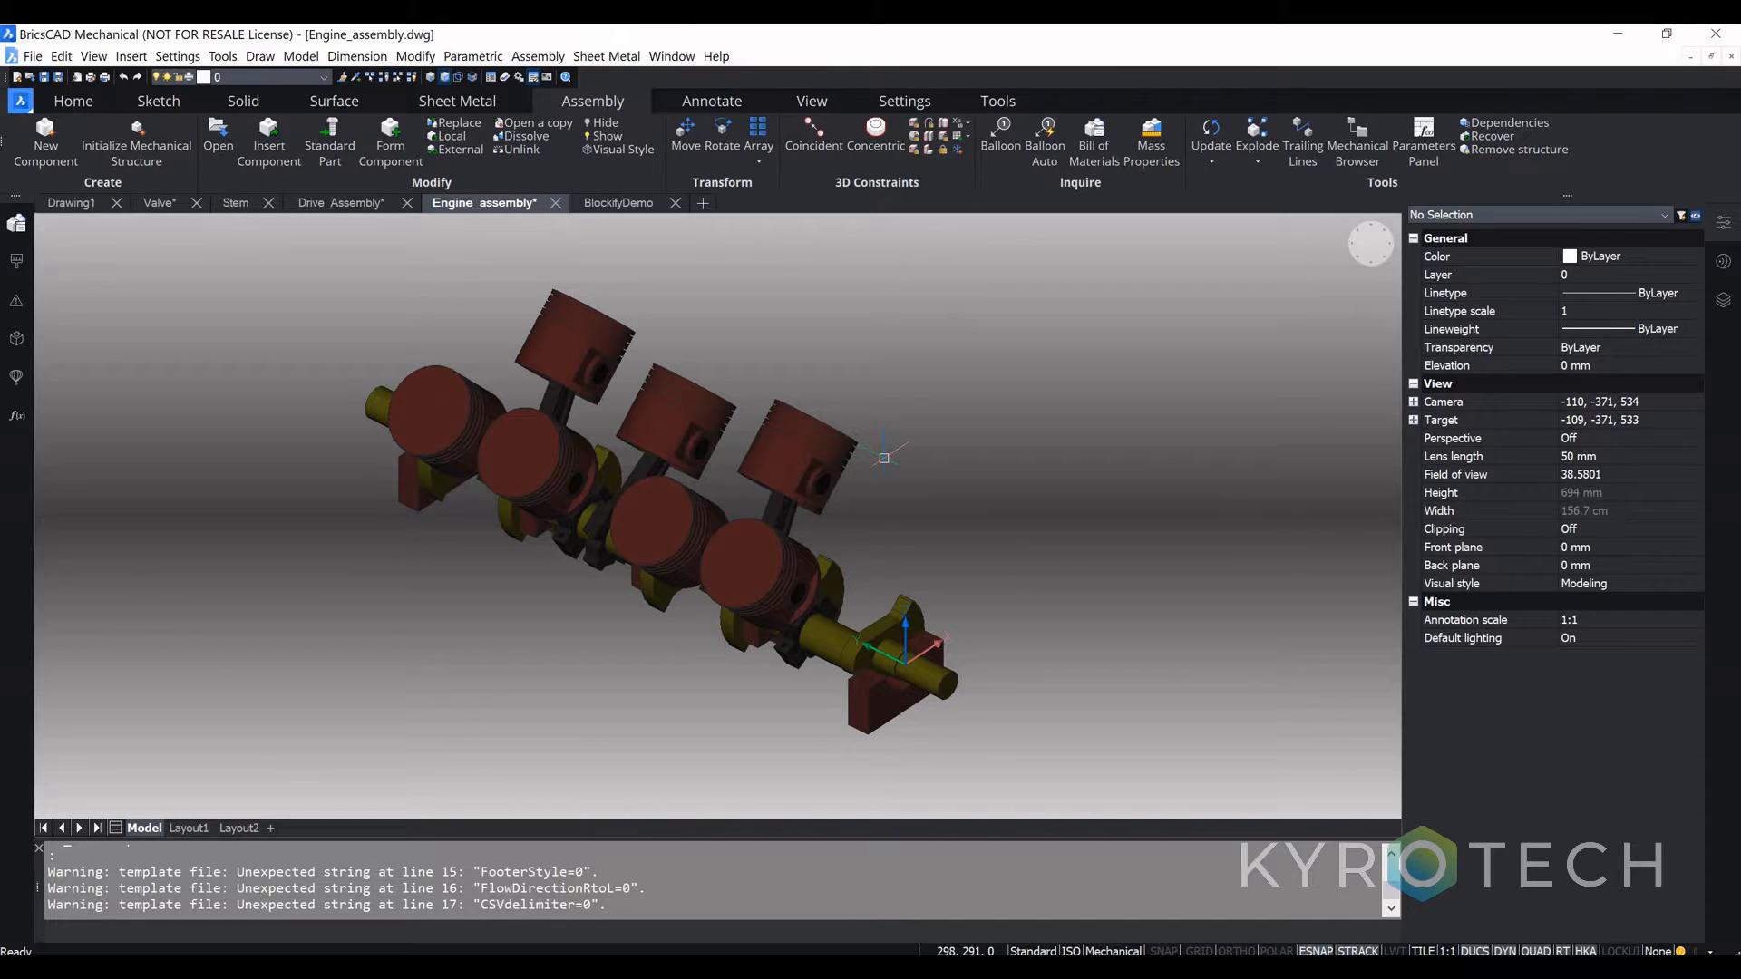
Step: Generate drawing views of the entire engine model on a new layout named BOM, keeping the projected isometric view and deleting the base view
mouse_move(748, 594)
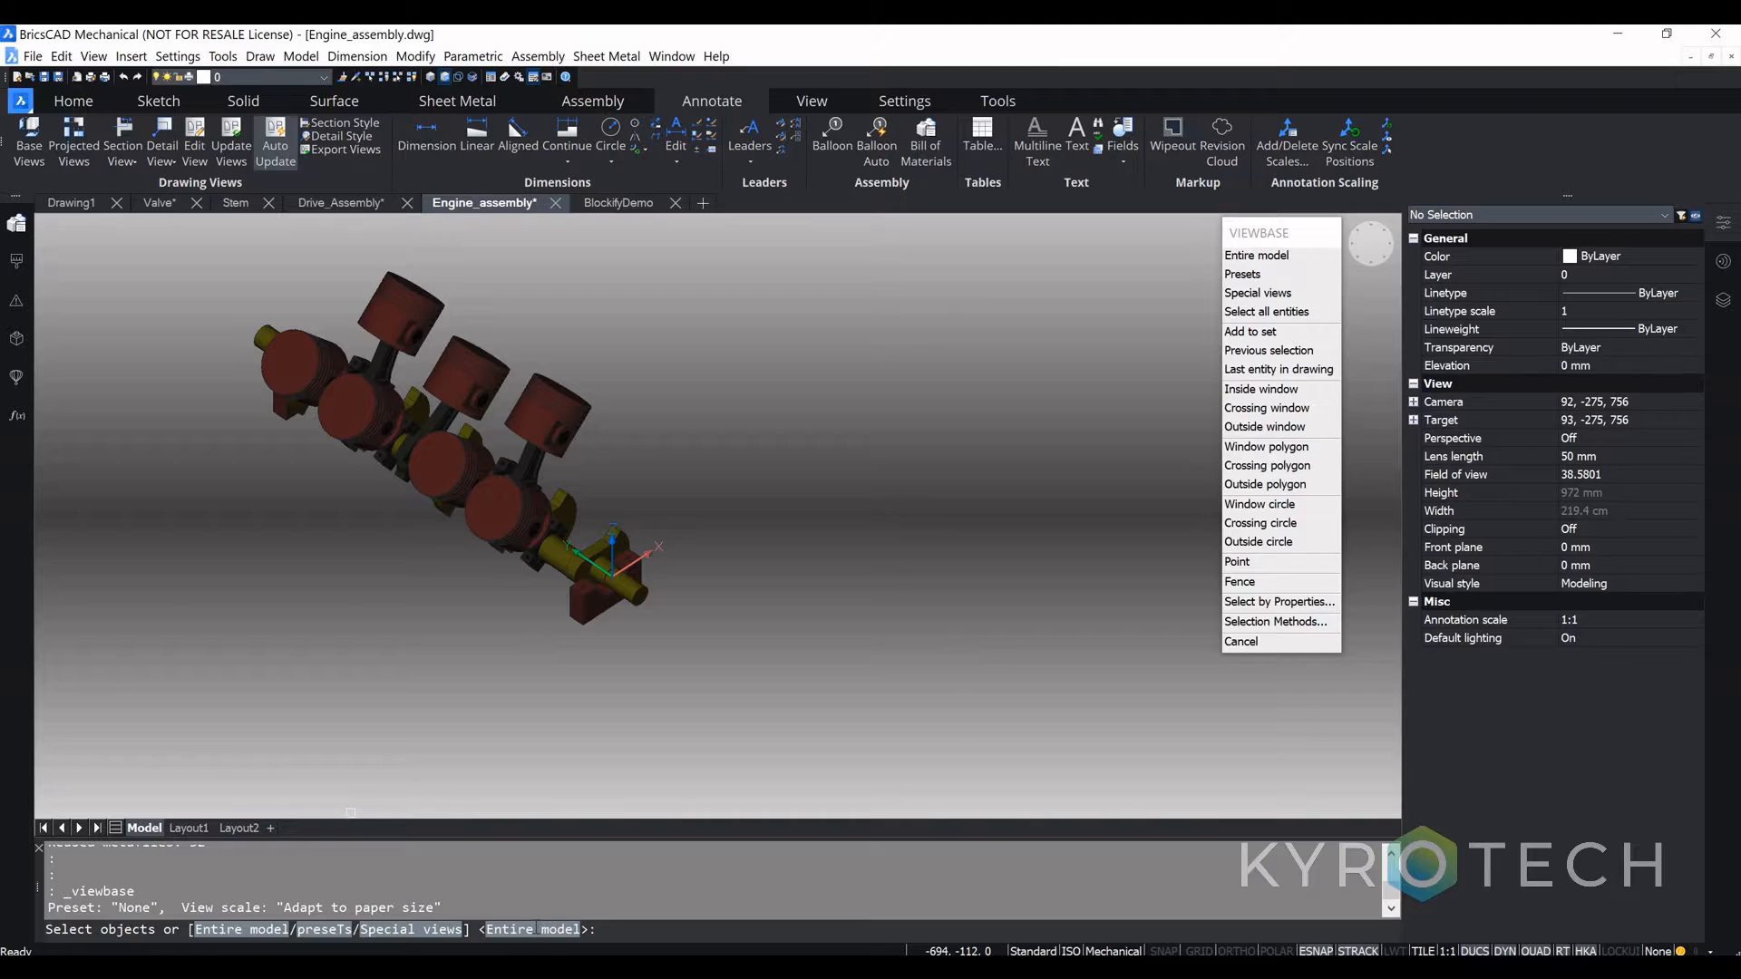
key(Return)
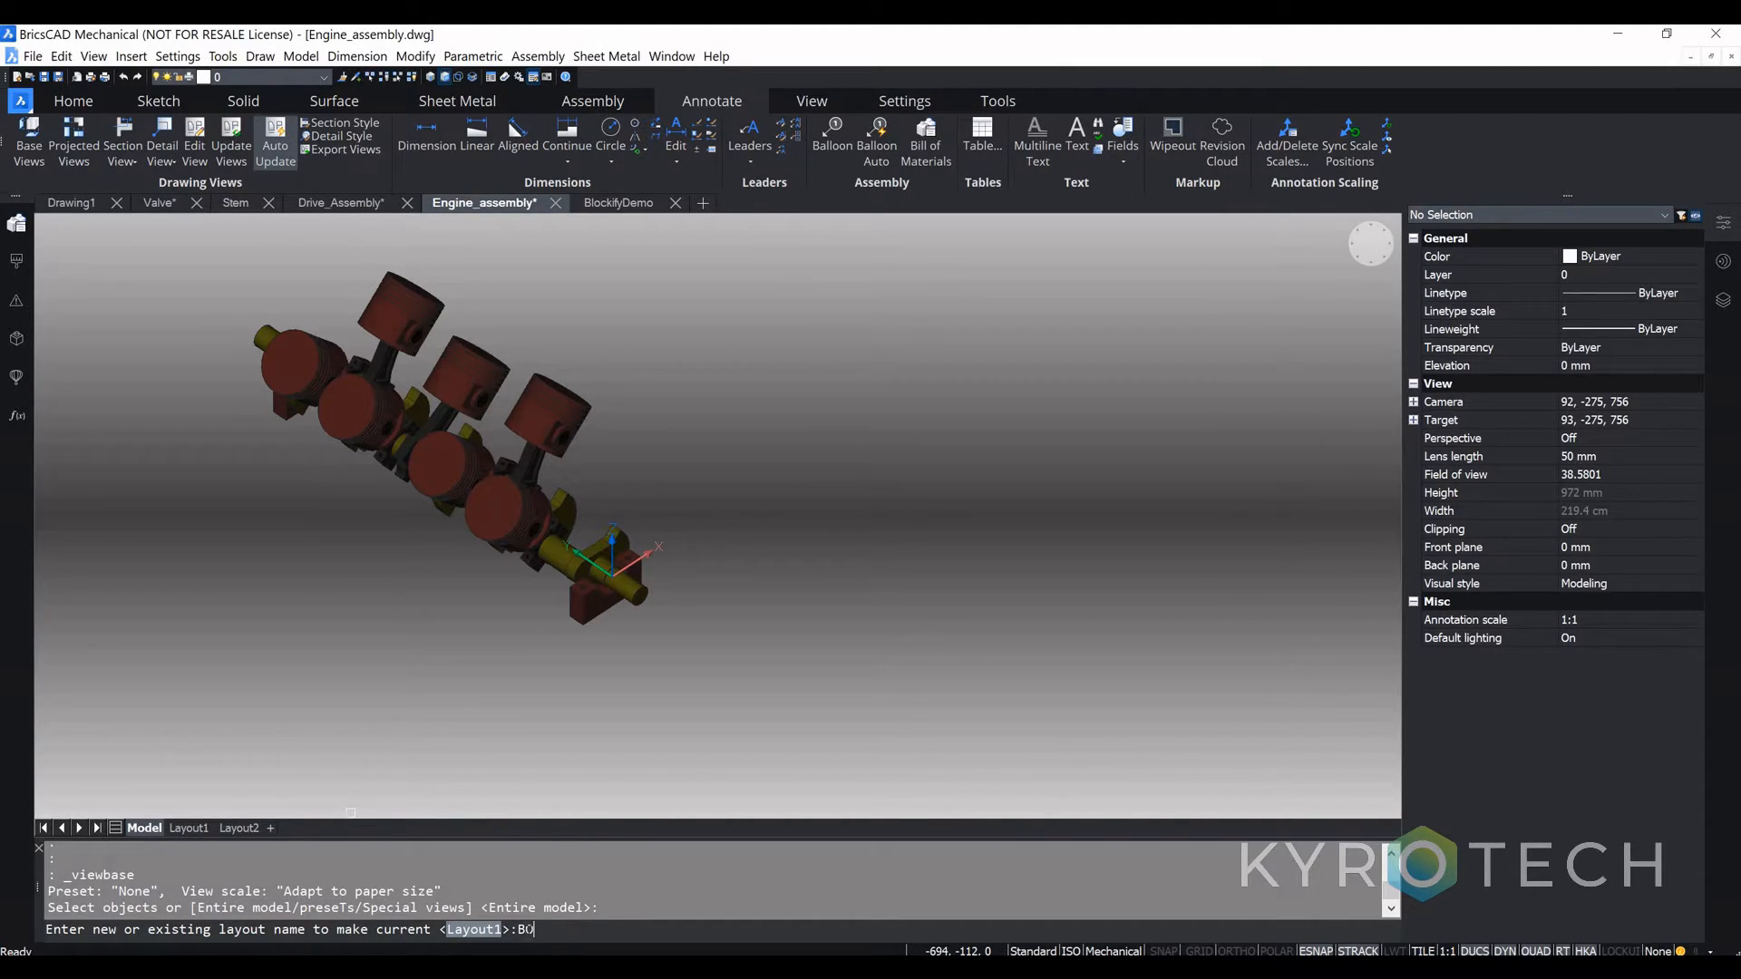
key(Return)
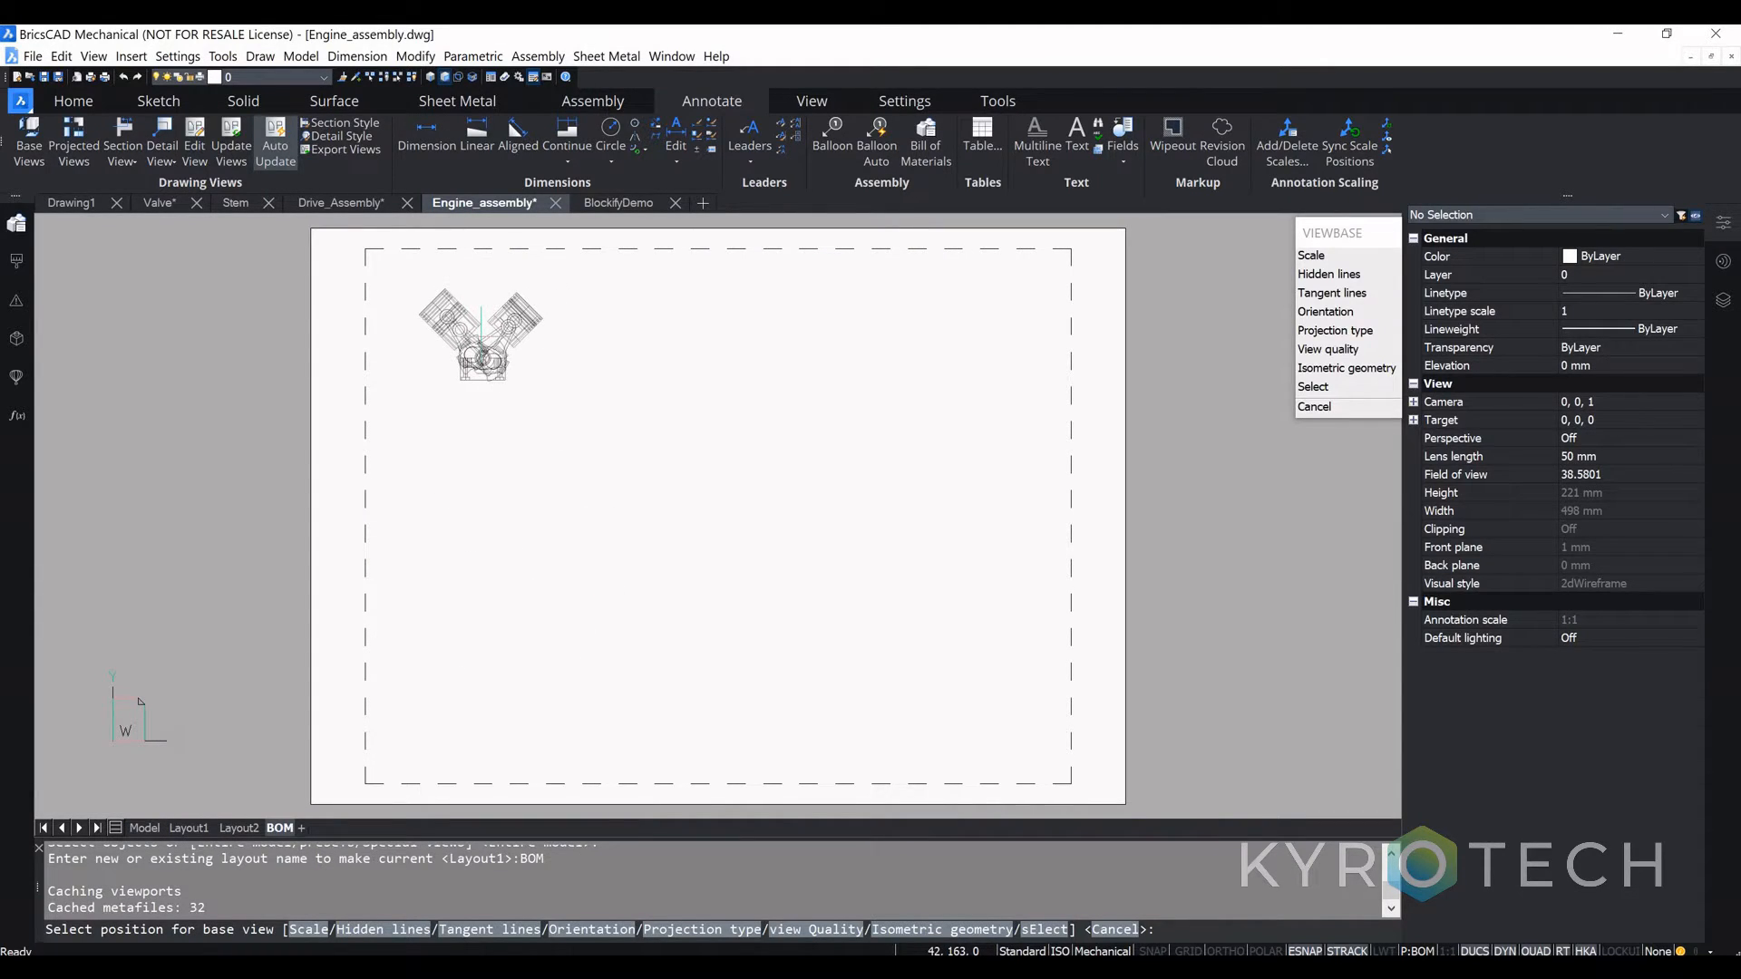
click(475, 336)
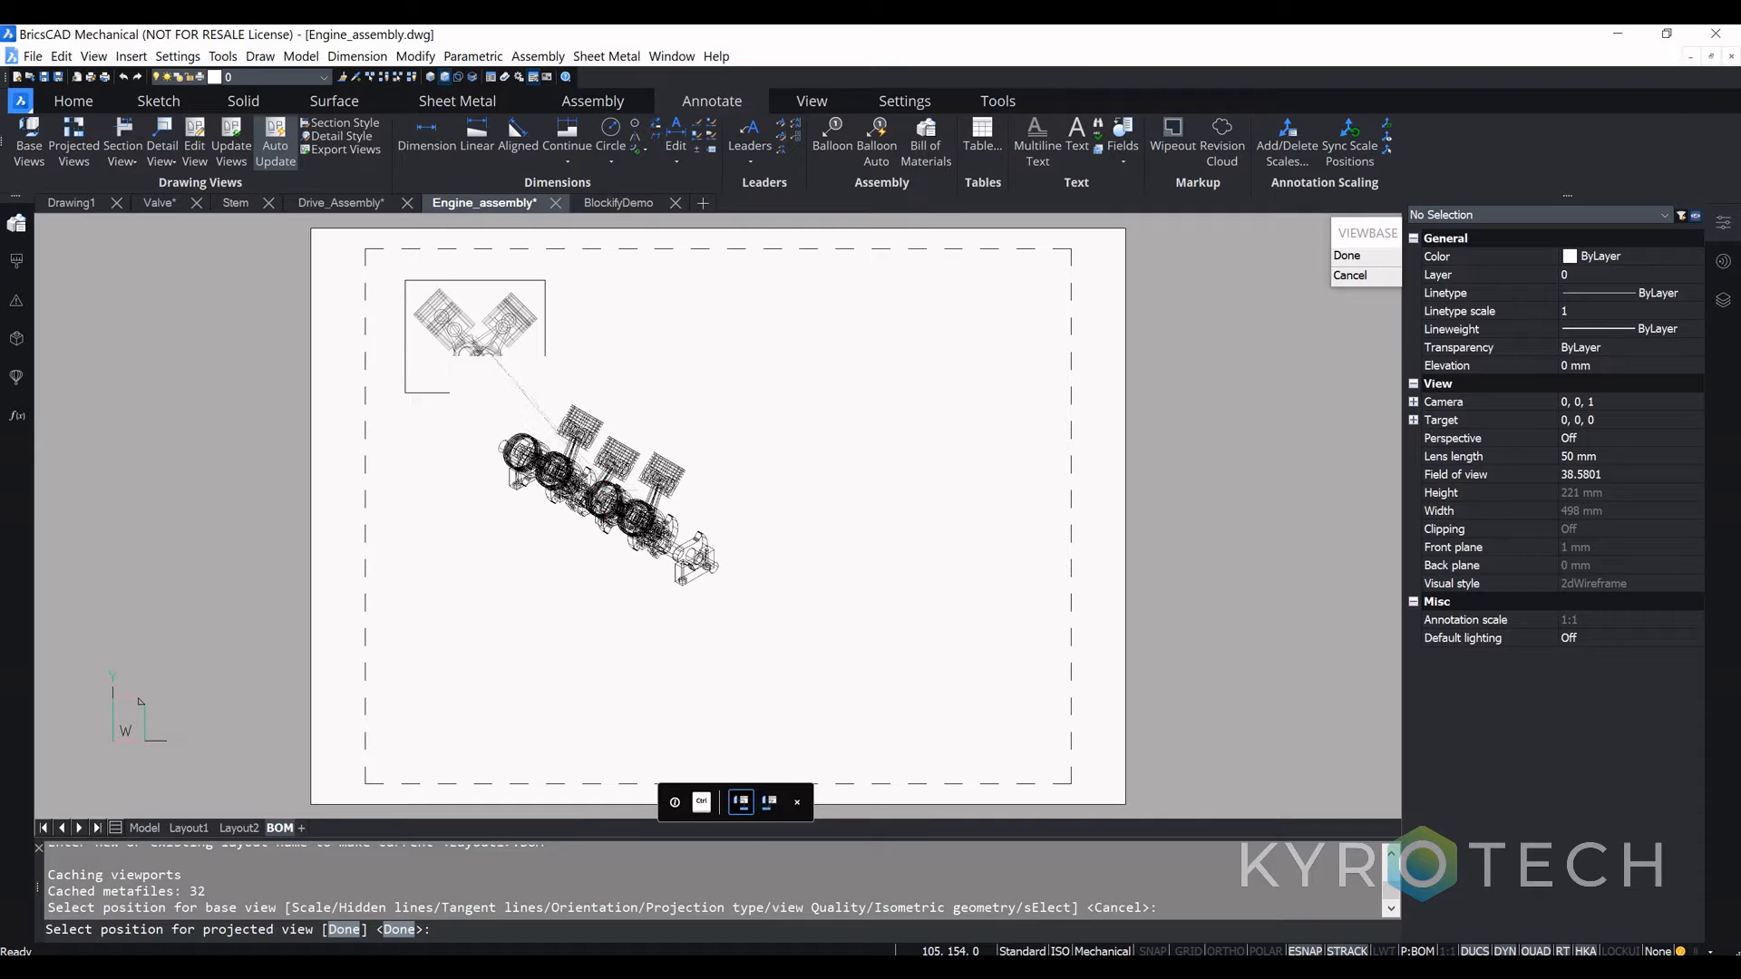
click(699, 534)
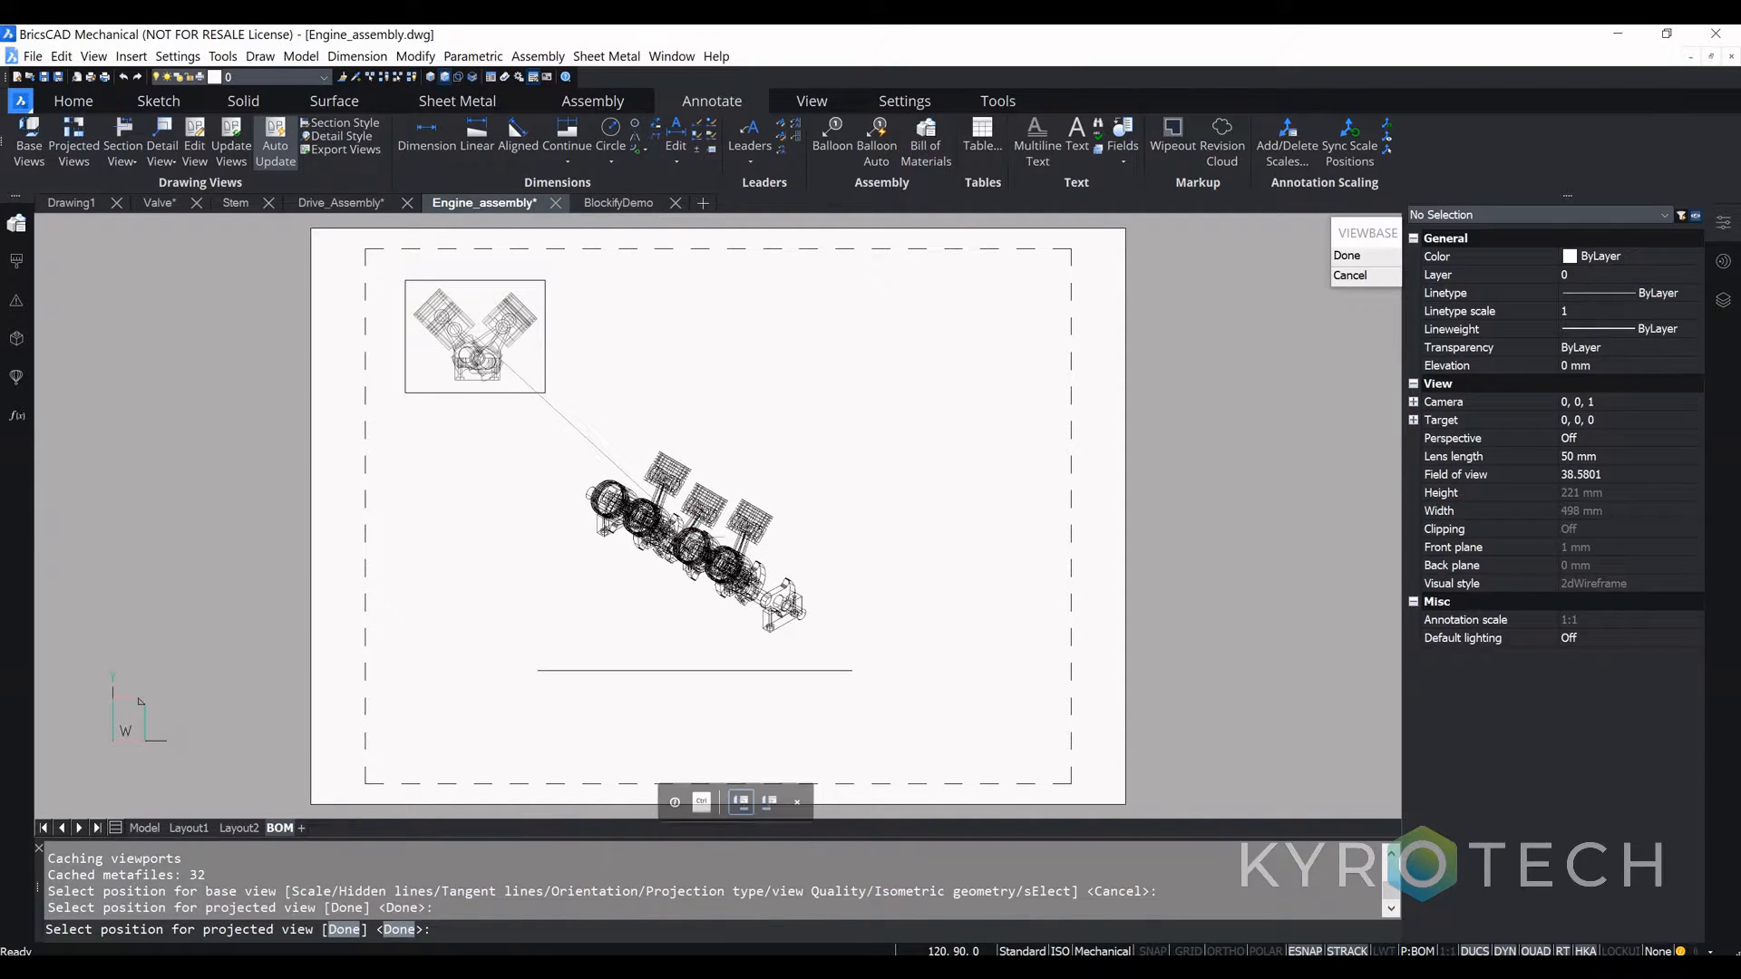
key(Return)
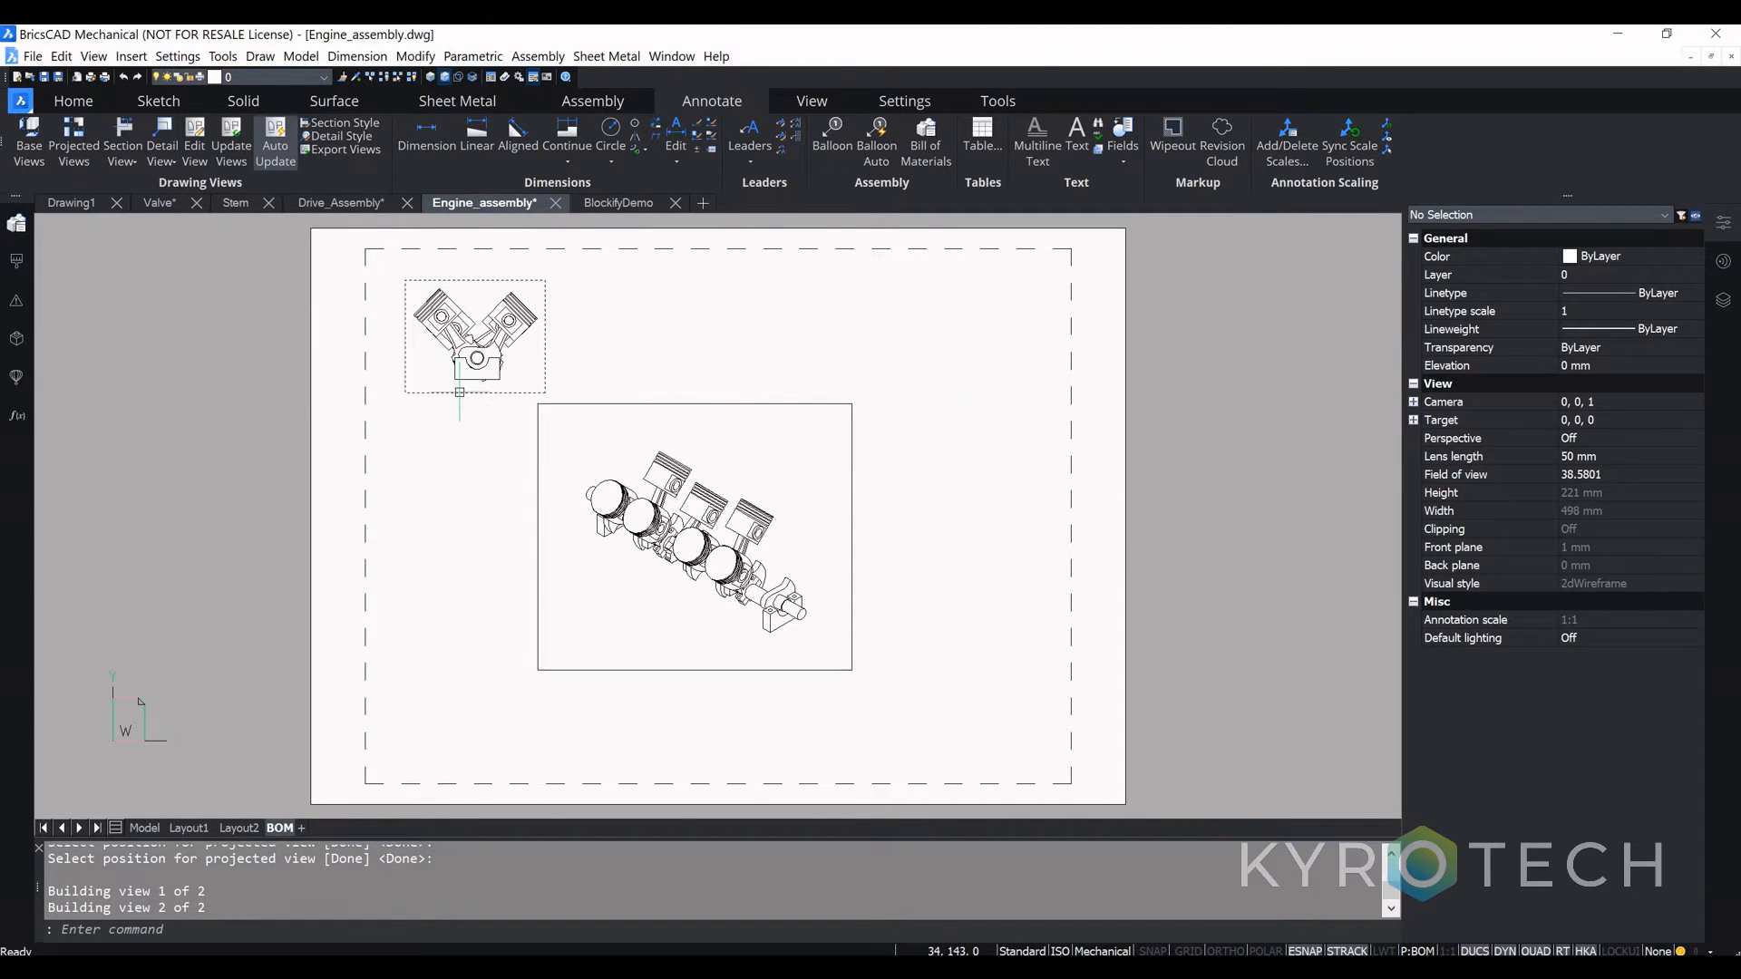
click(459, 392)
key(Delete)
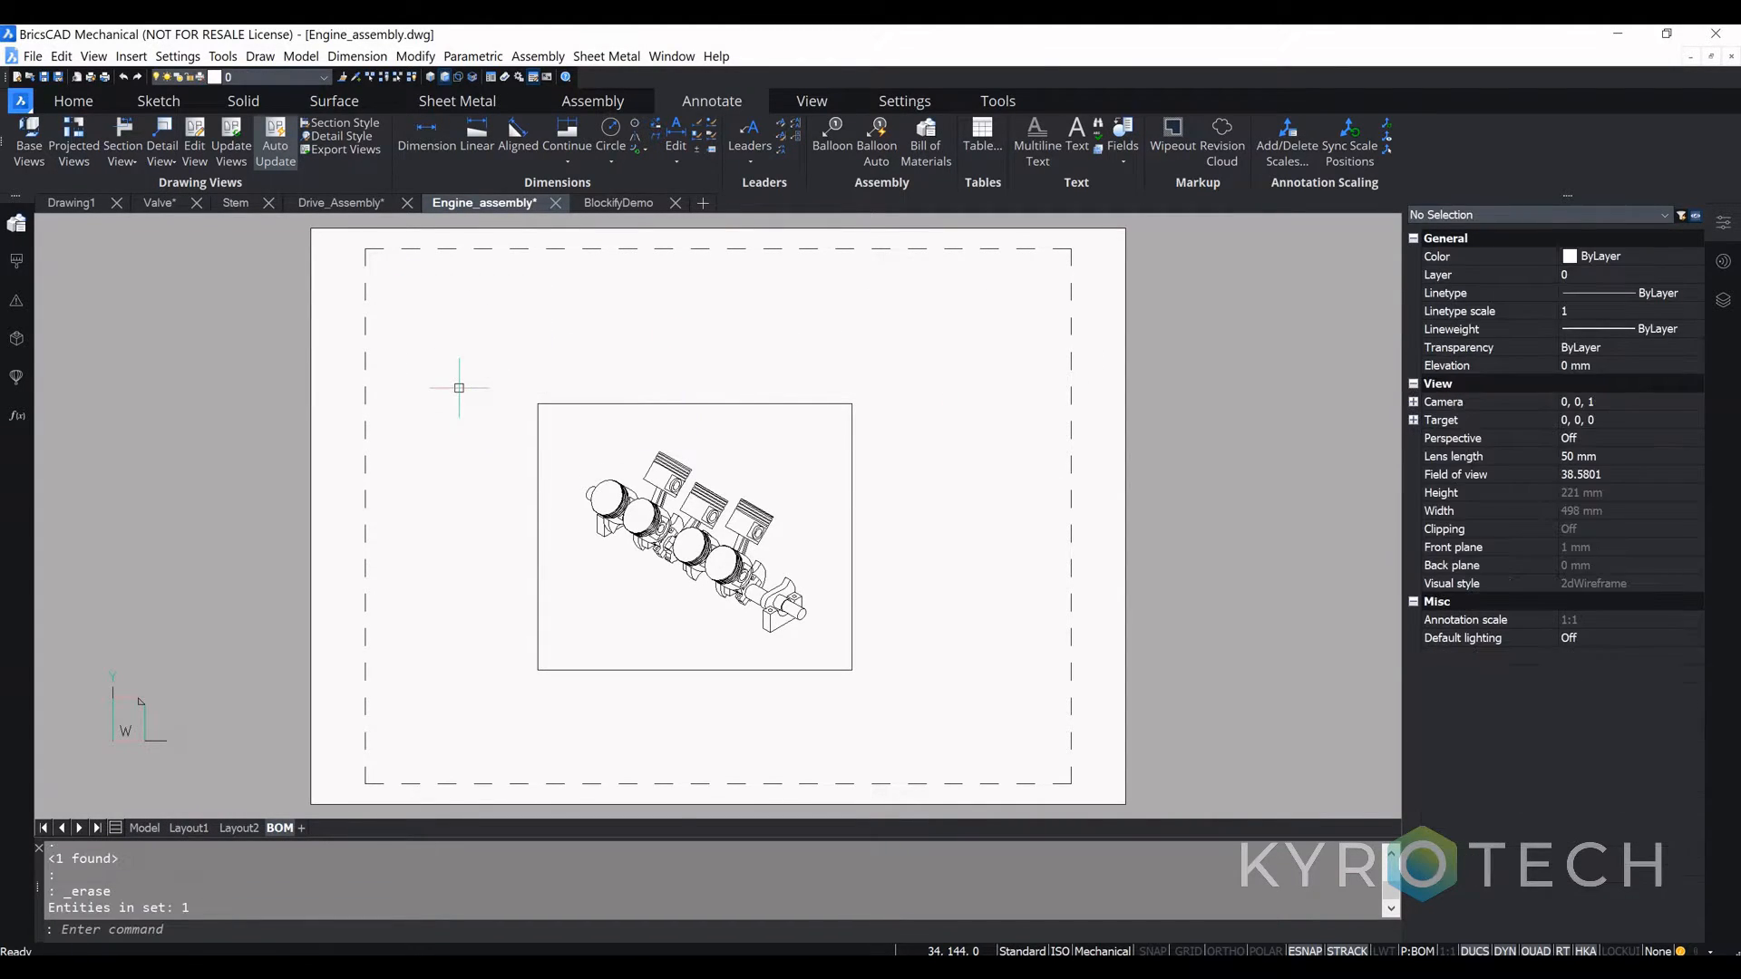
Step: Move the isometric view's viewport to the upper-left corner of the BOM sheet, centred at 61, 143
click(643, 402)
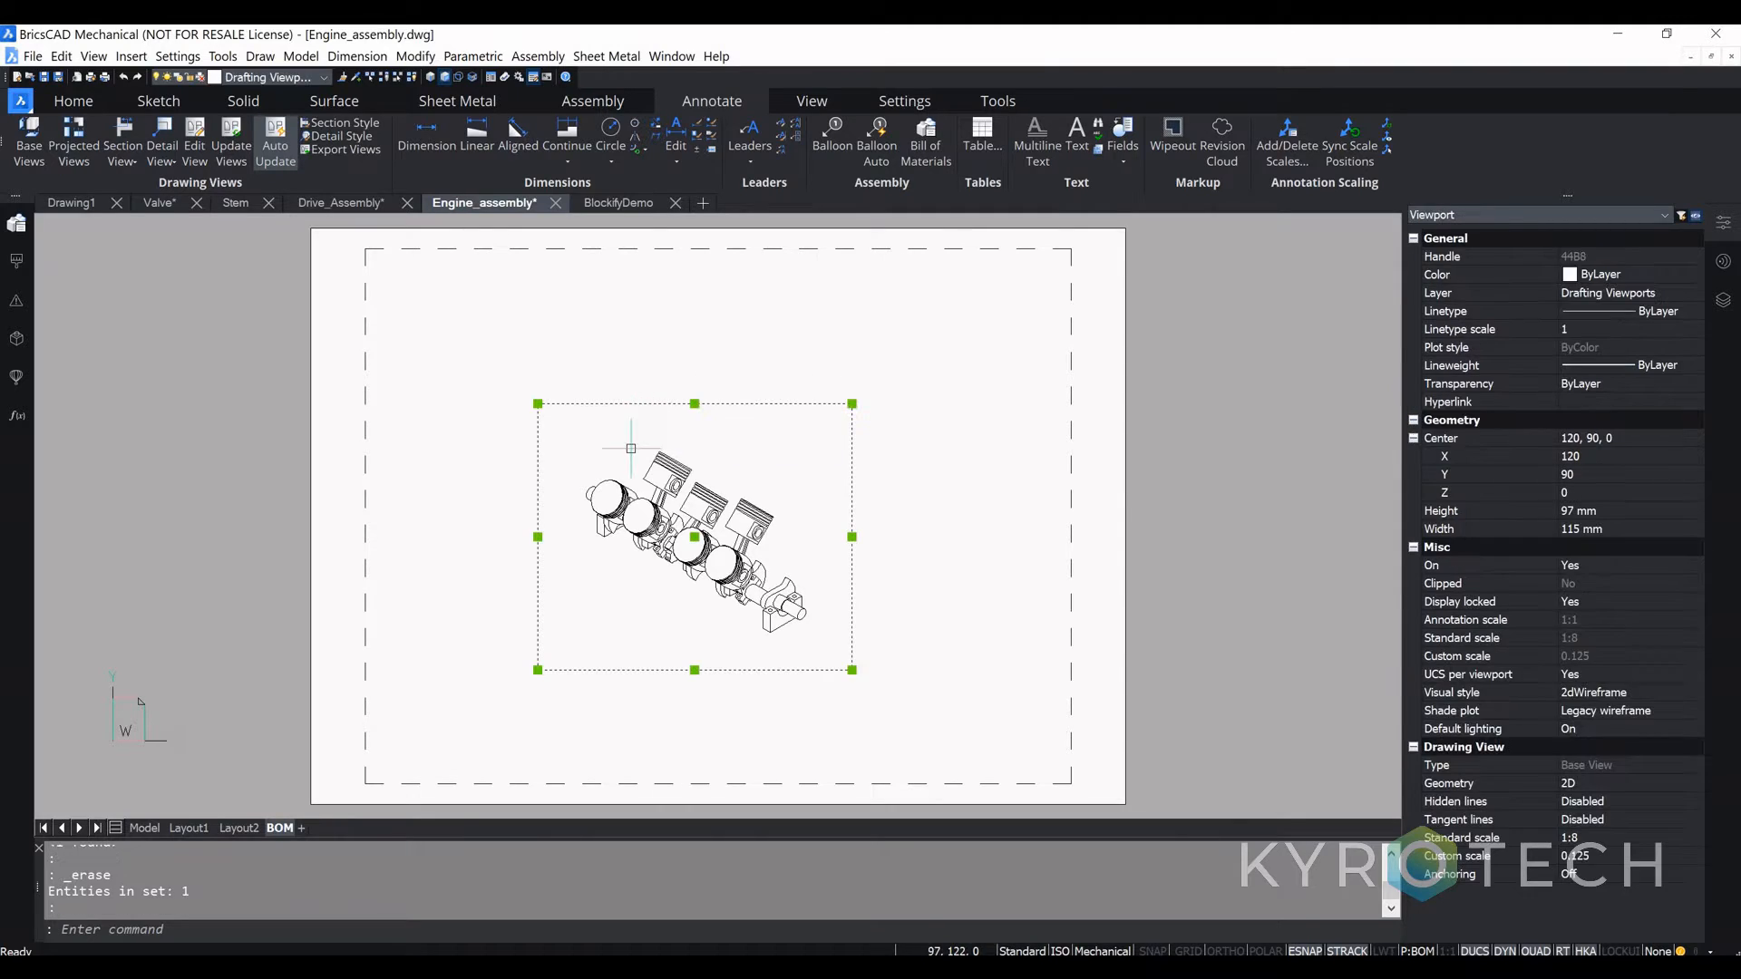
click(579, 521)
click(463, 350)
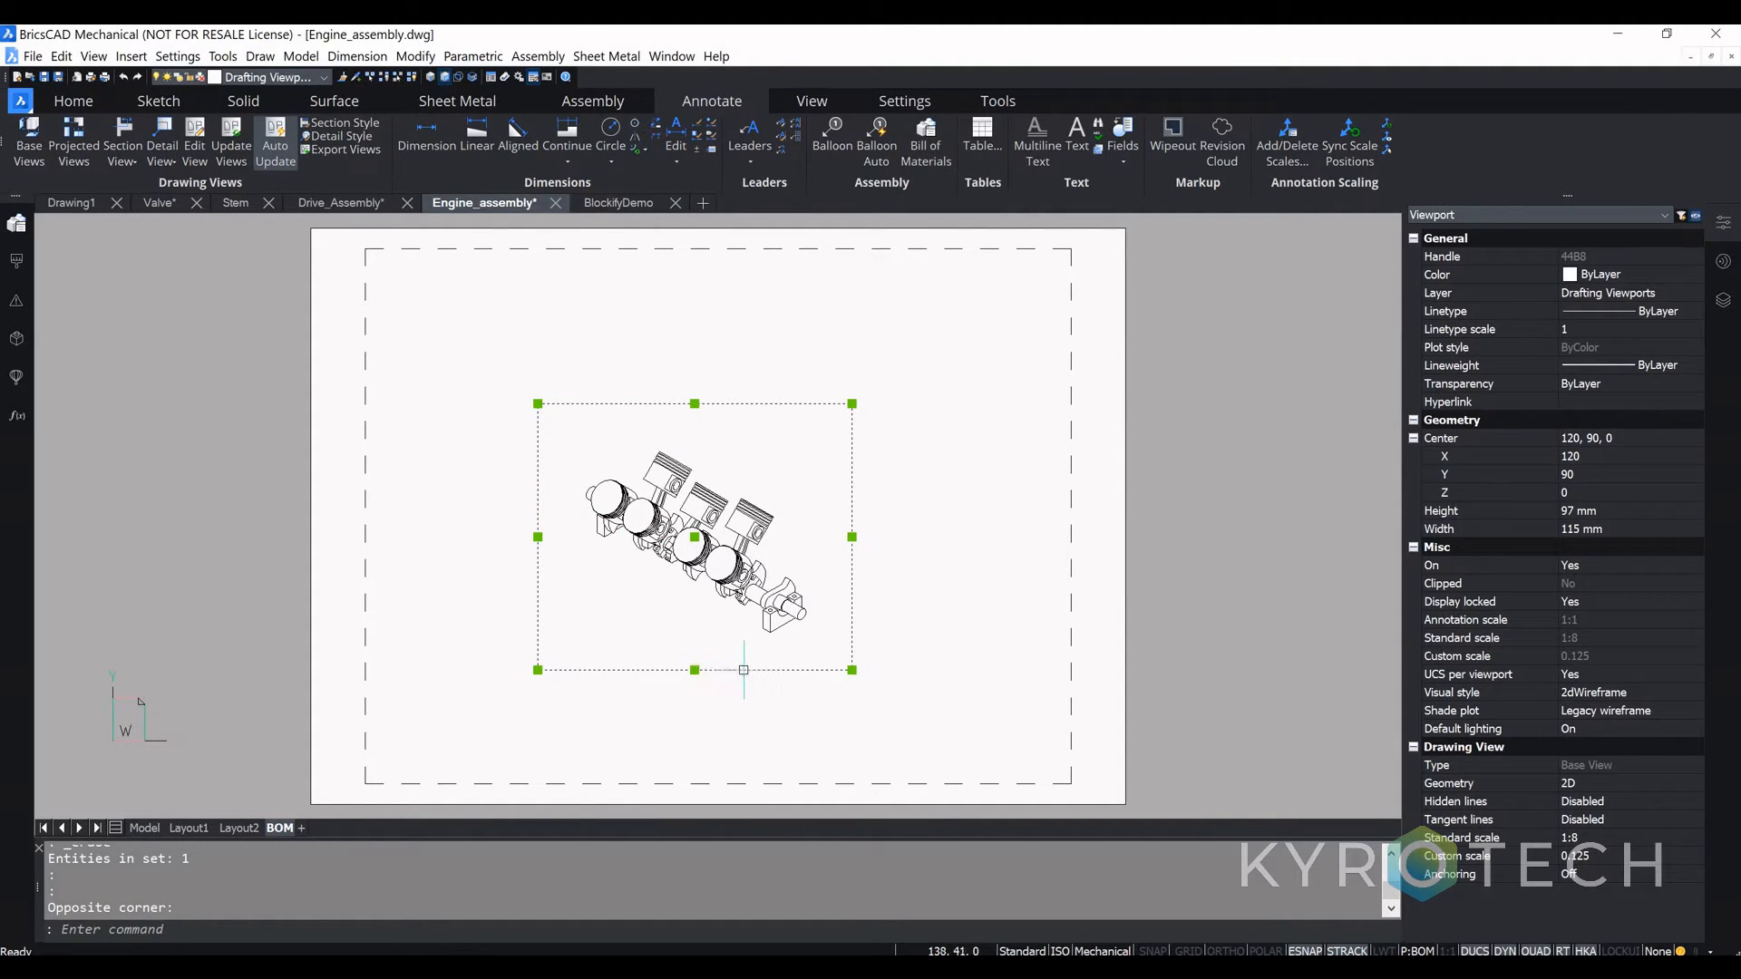
click(649, 405)
click(649, 405)
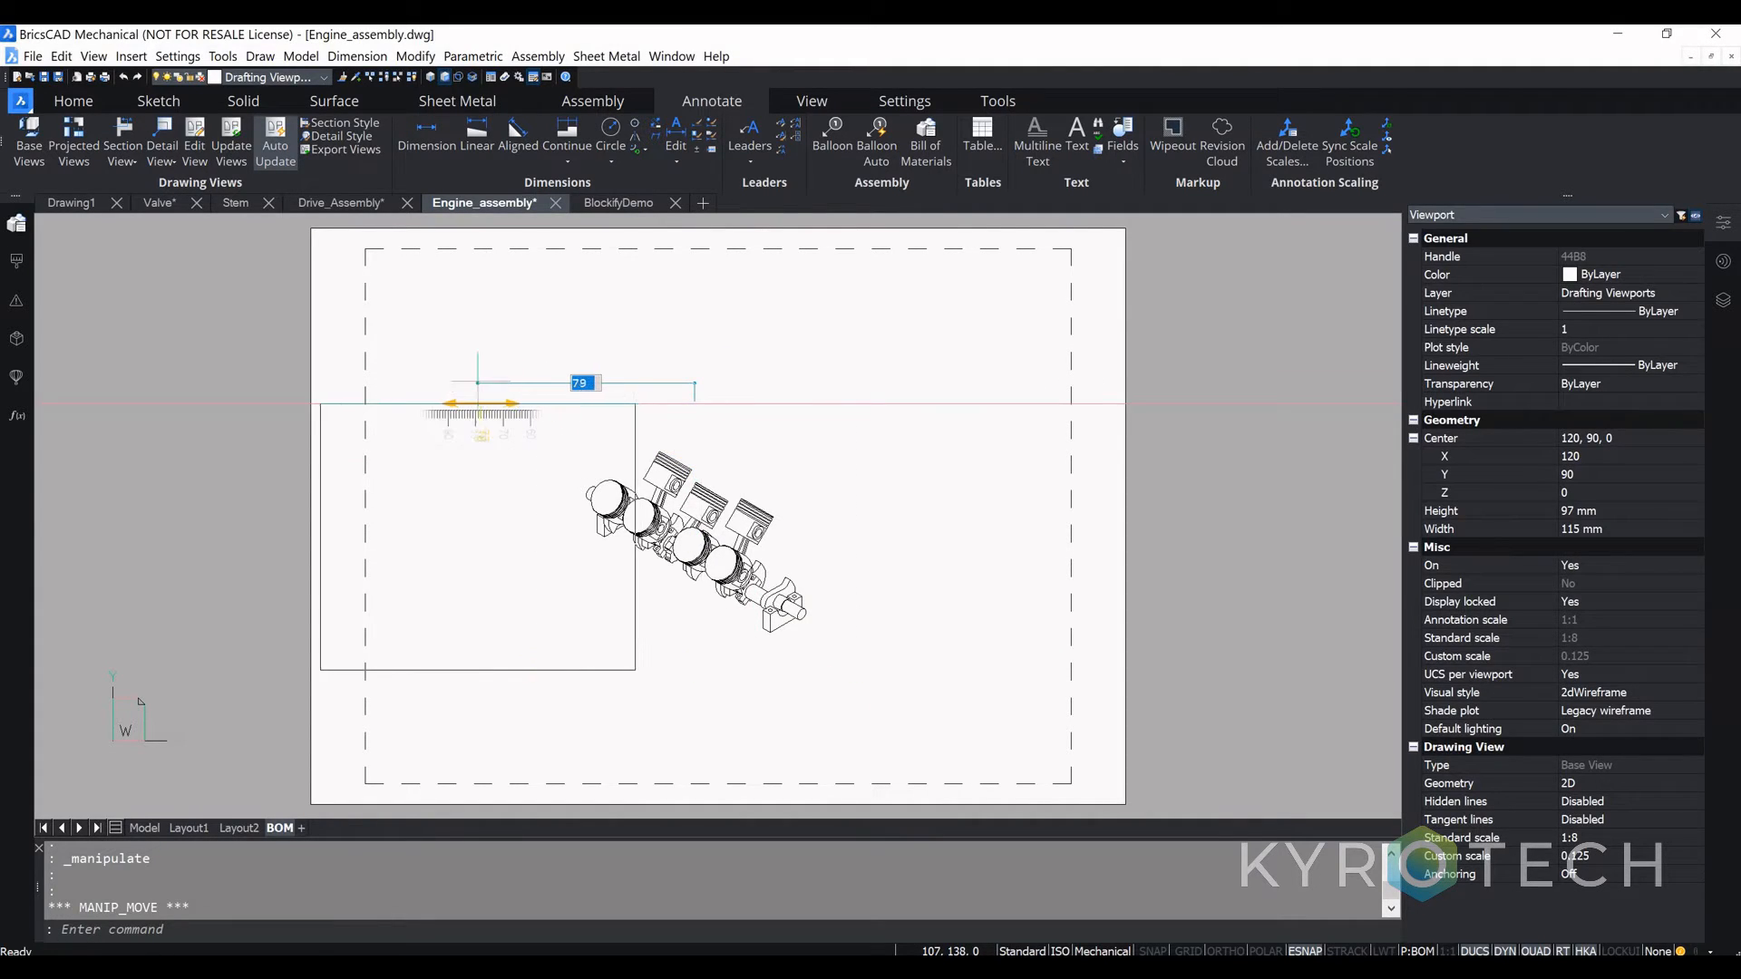
click(533, 404)
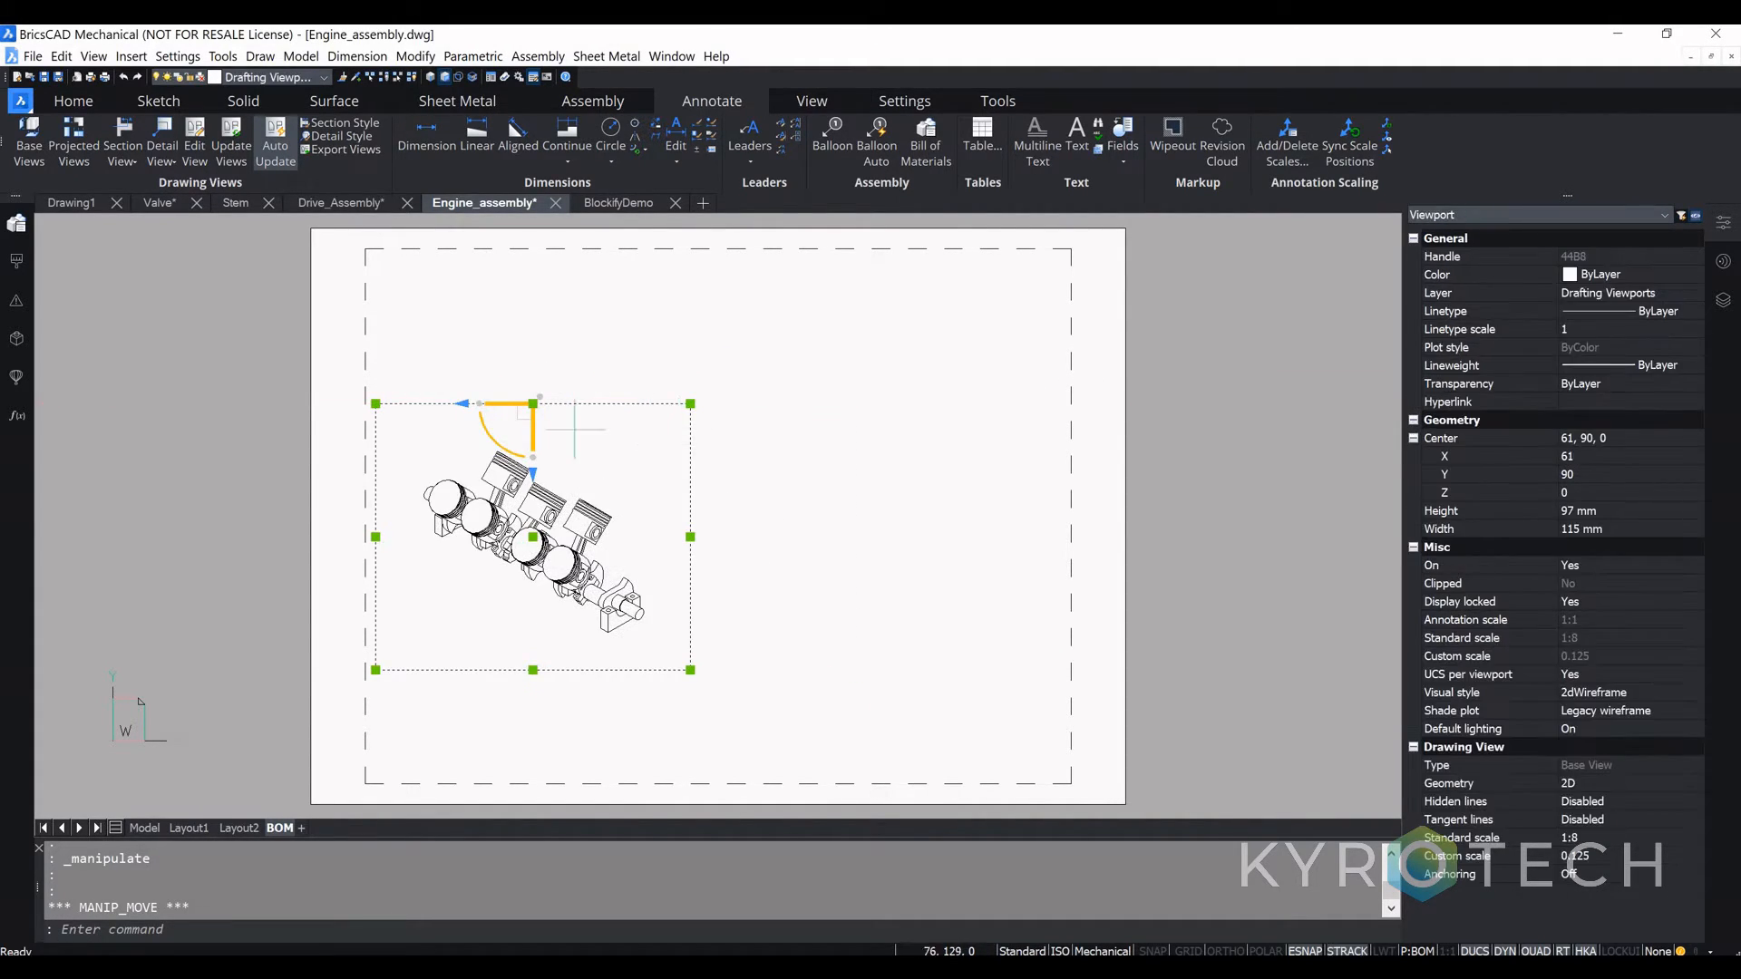
click(533, 422)
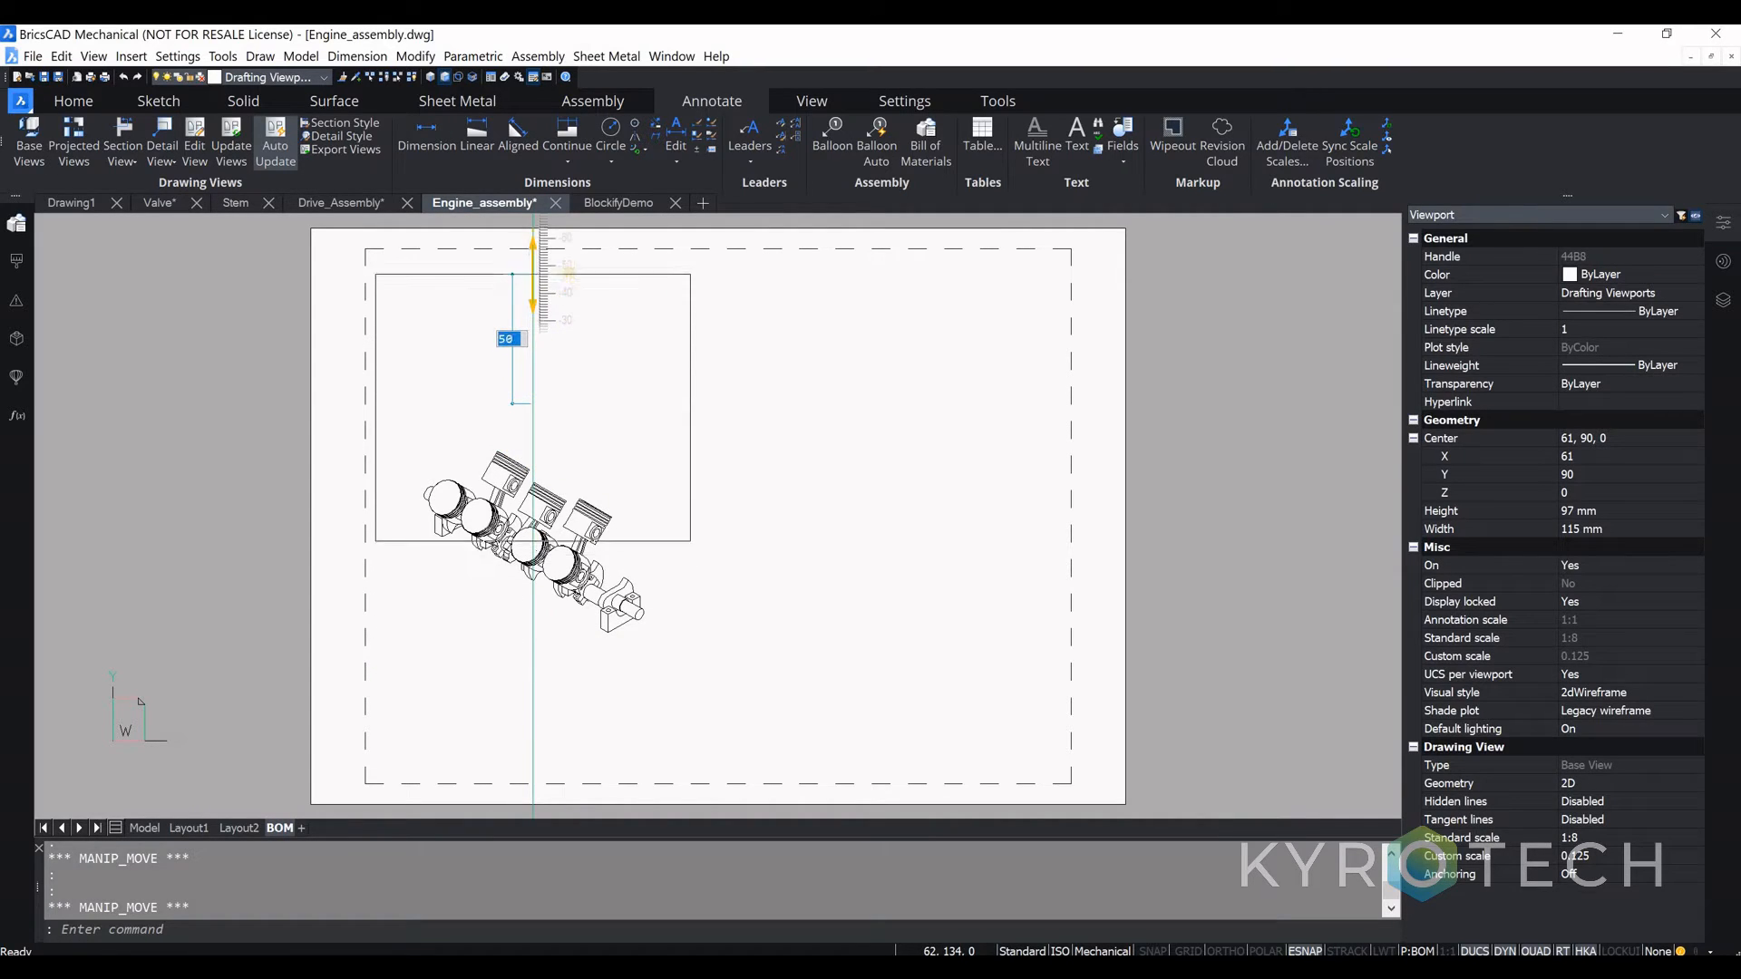
click(532, 259)
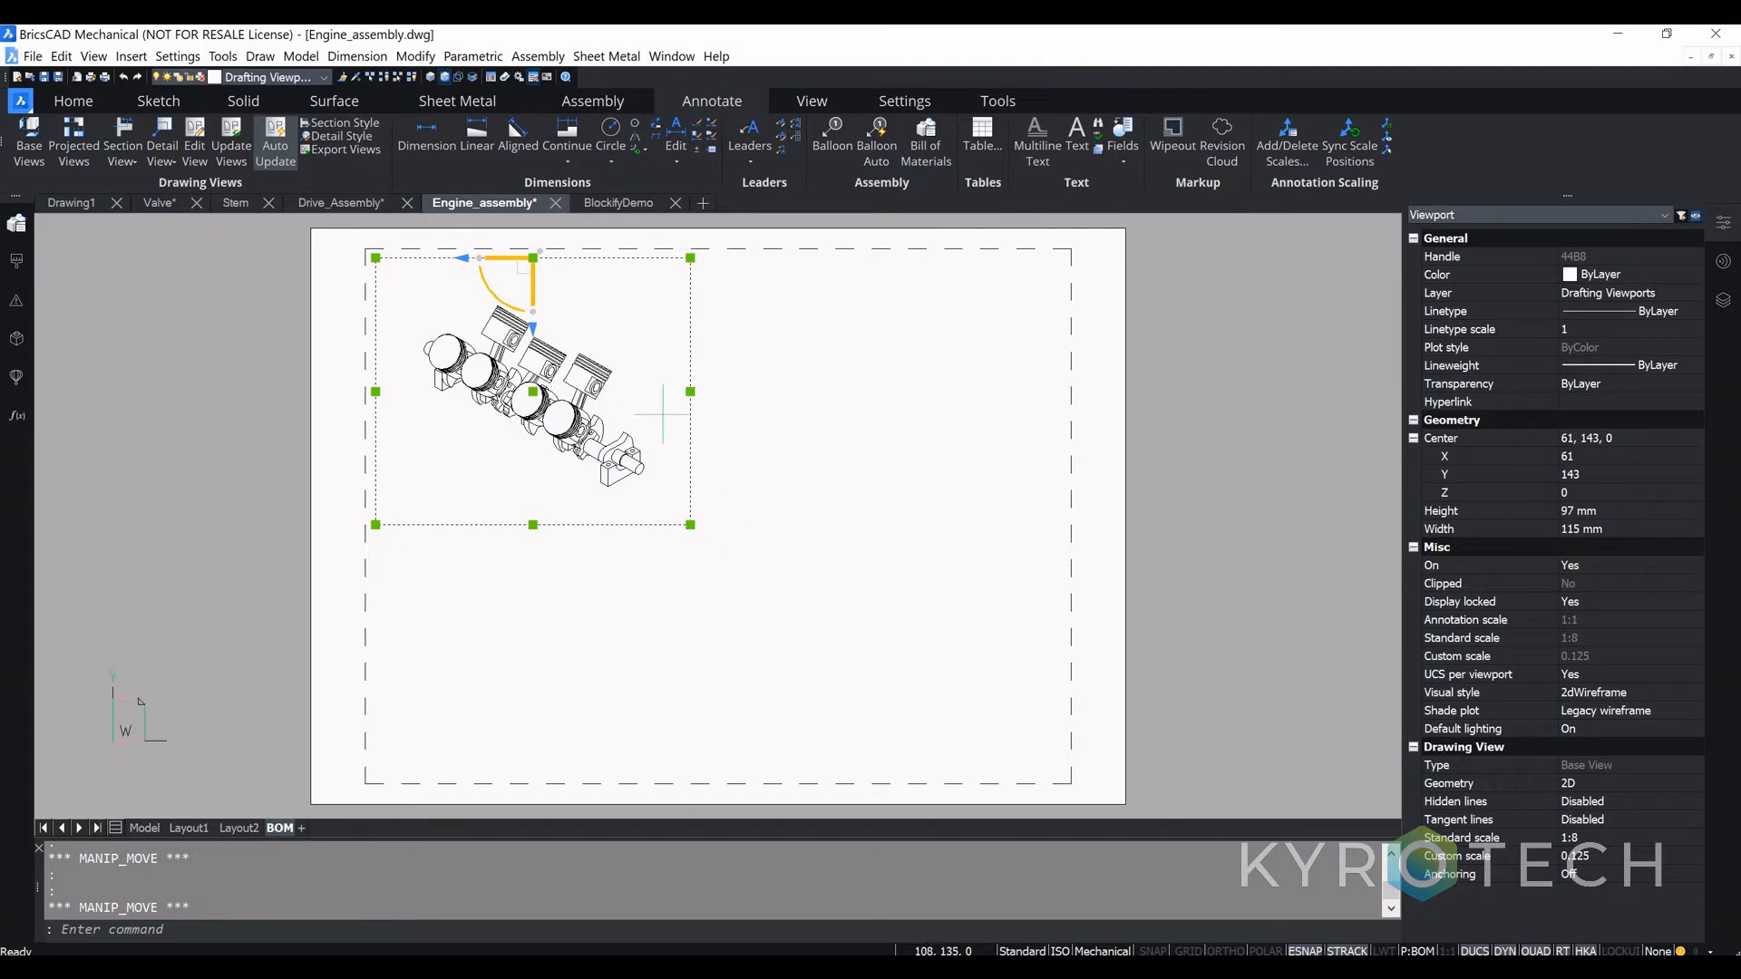
scroll(499, 257, up, 3)
scroll(499, 257, up, 2)
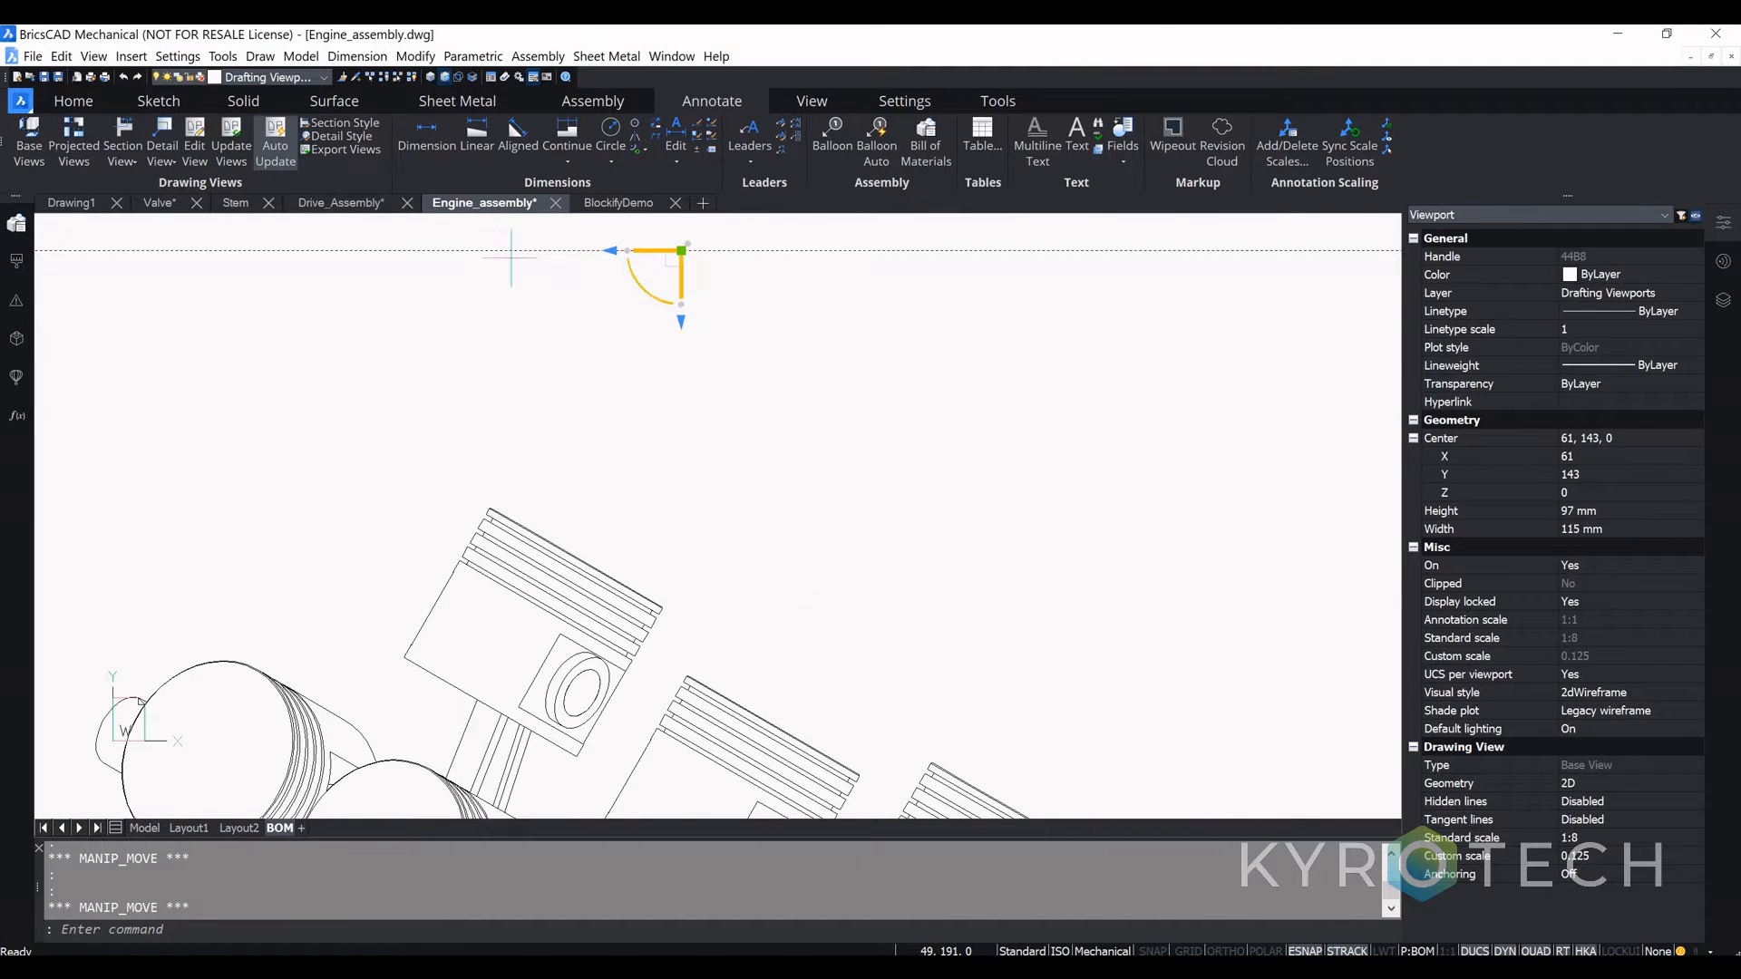
scroll(656, 258, down, 5)
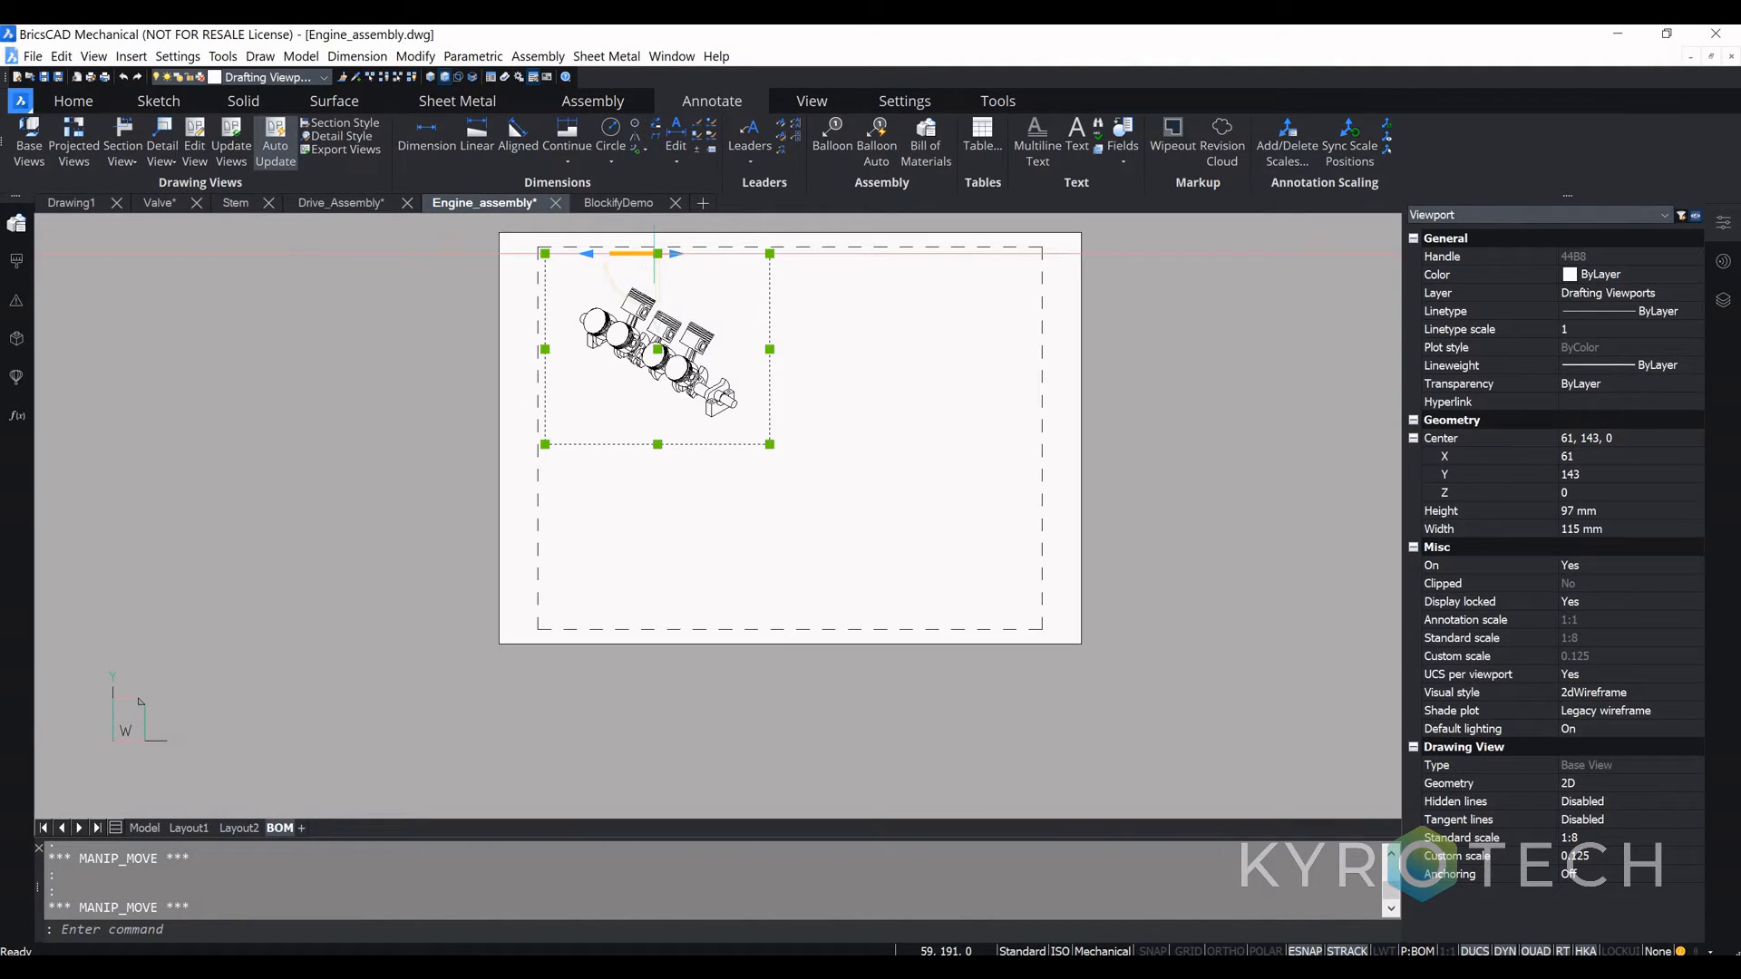
key(Escape)
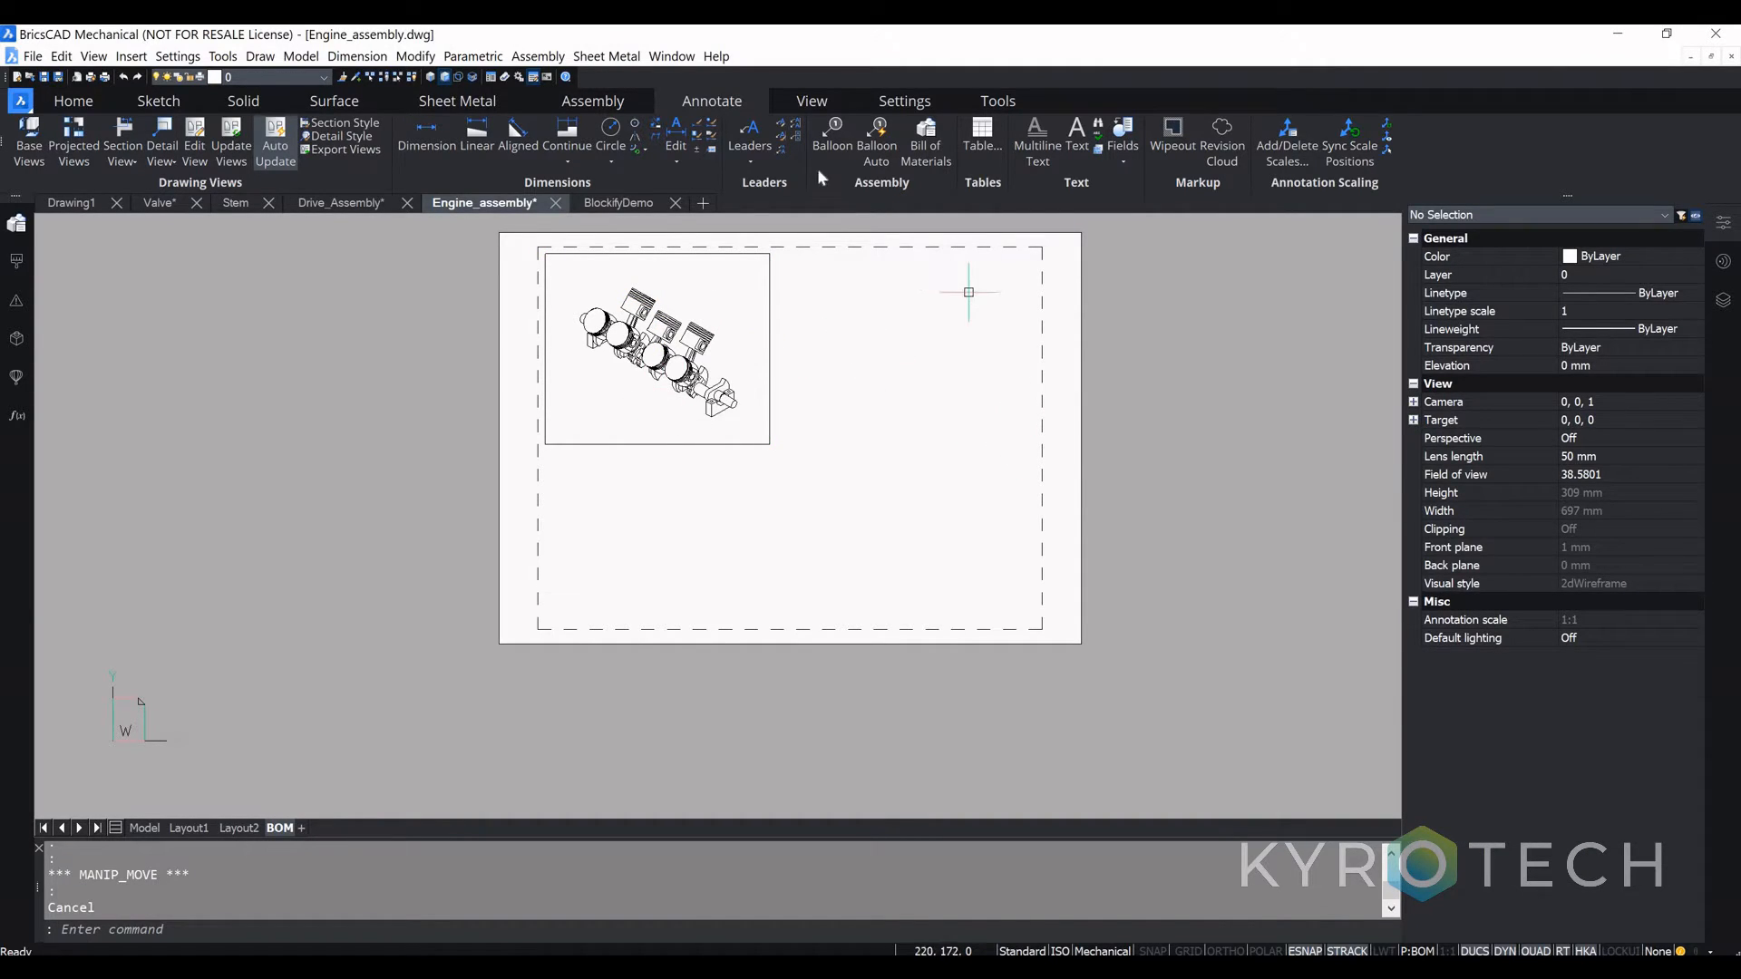
Step: Place a bottom-level bill of materials table for the engine assembly directly below the isometric view on the BOM layout
click(927, 141)
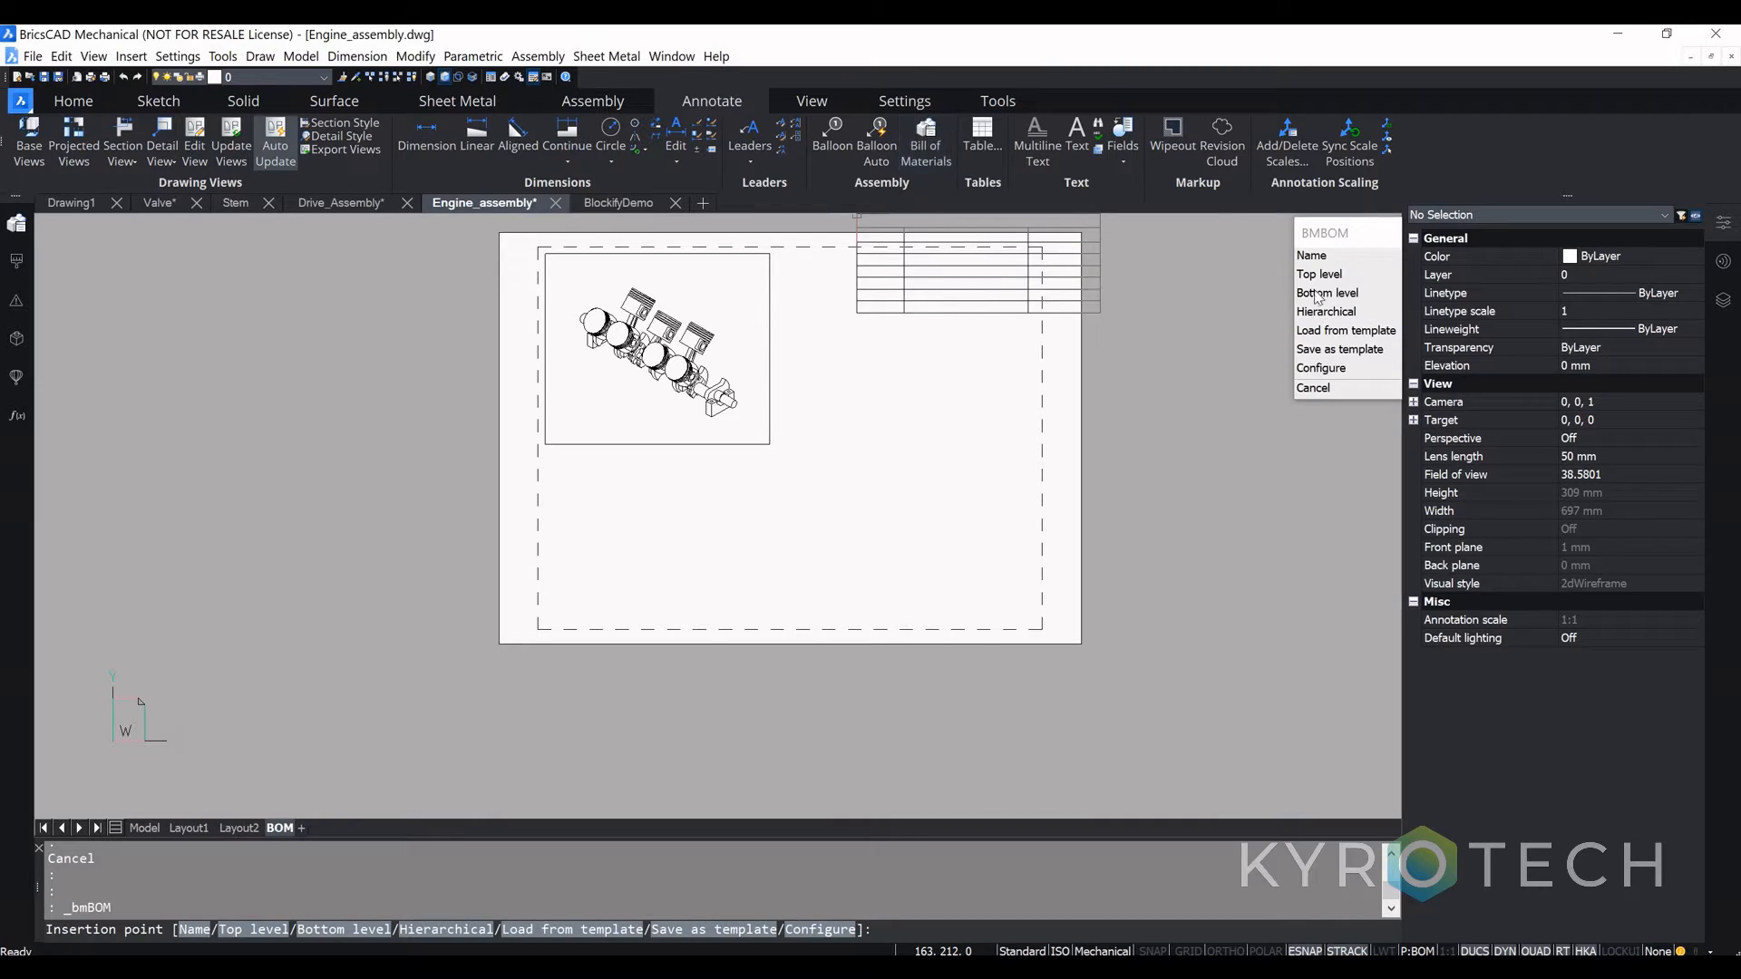
click(1312, 302)
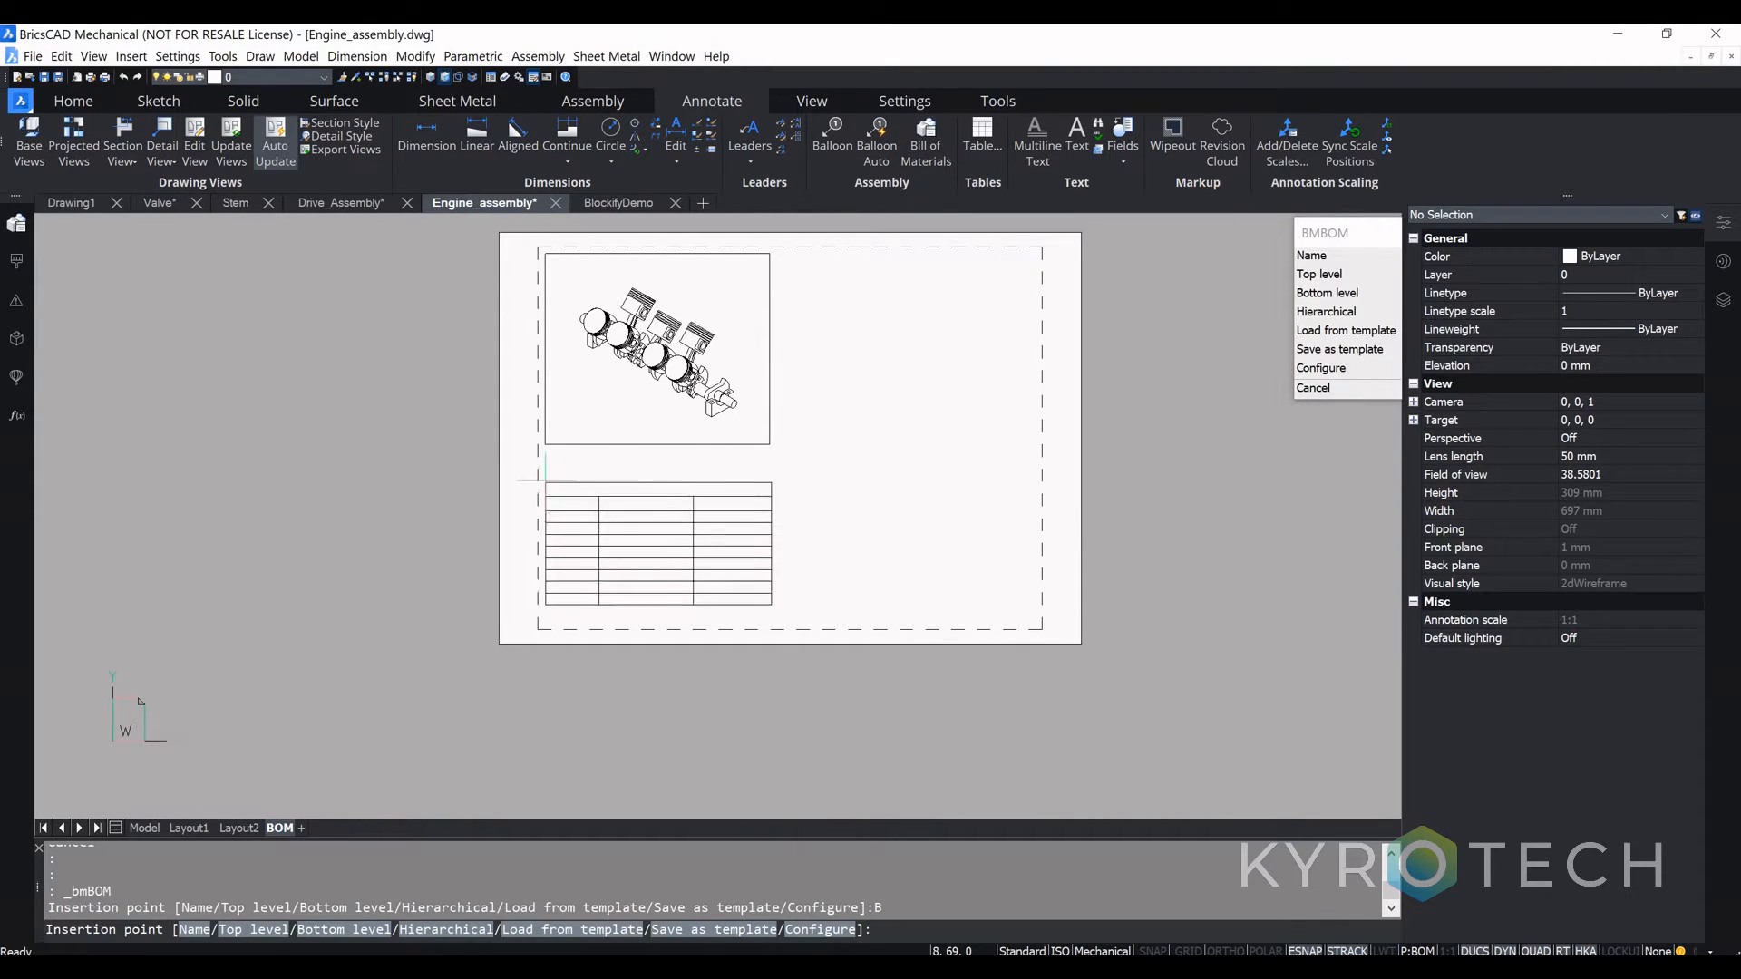
click(547, 454)
scroll(750, 547, up, 2)
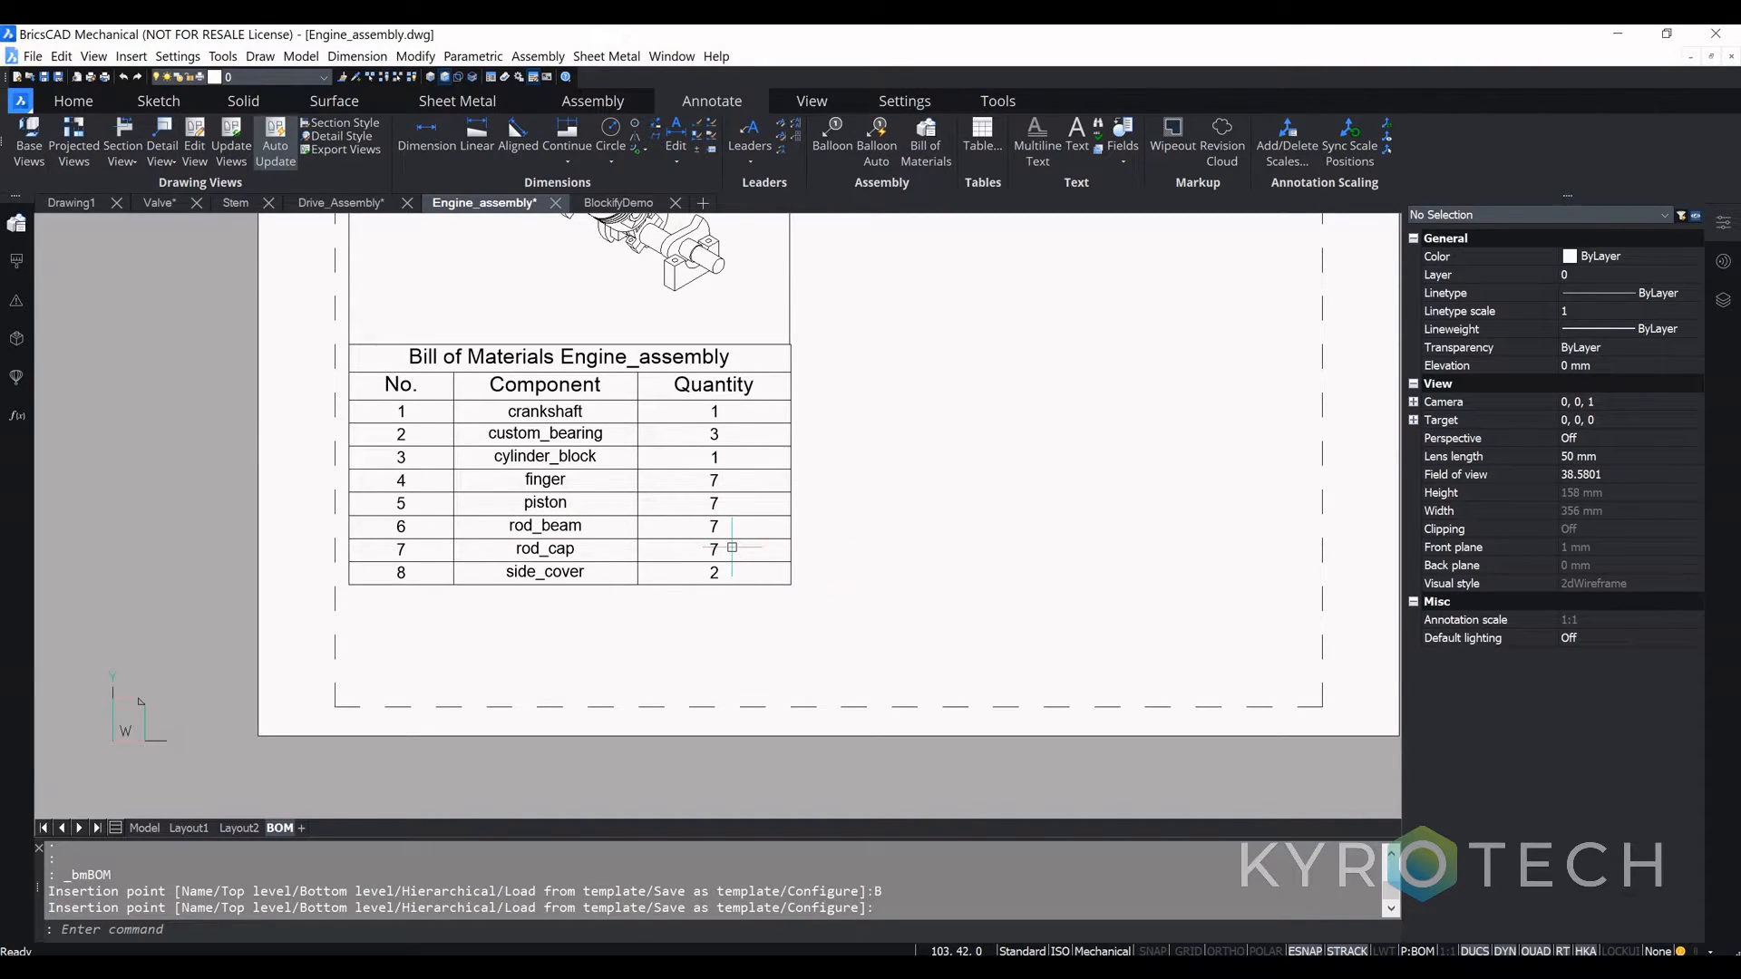
scroll(762, 537, down, 3)
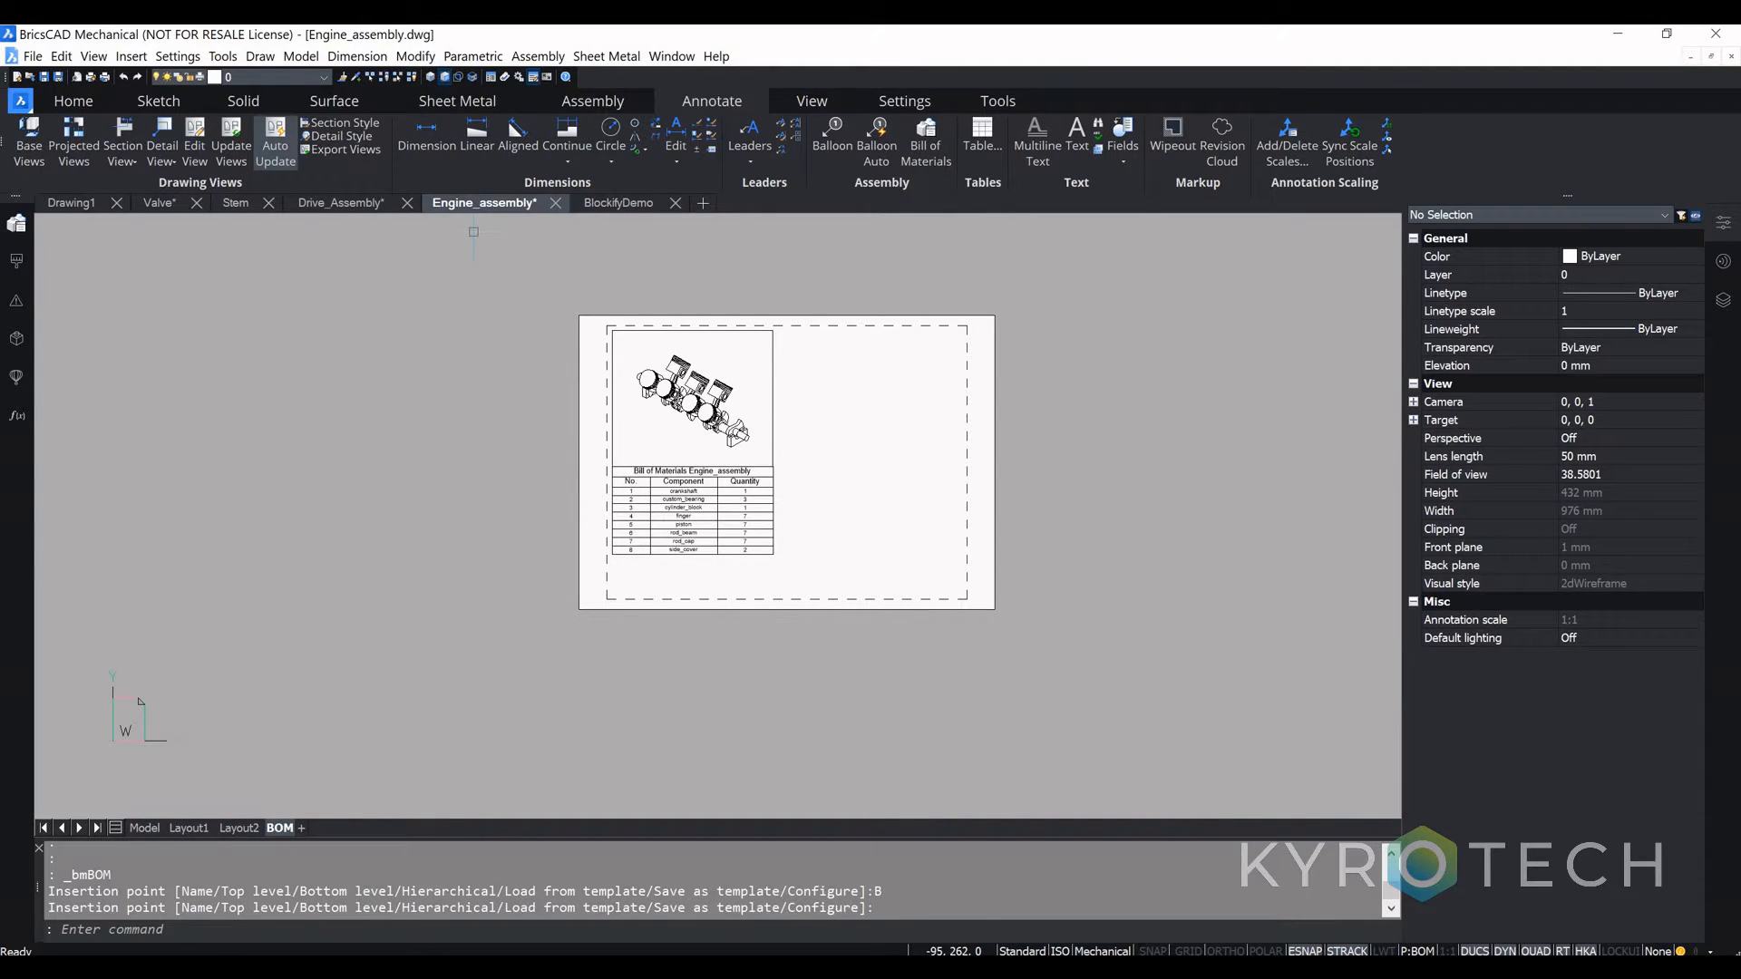
Step: Return to model space and insert the Connecting_rod_assembly.dwg component in the free space beside the engine
click(145, 828)
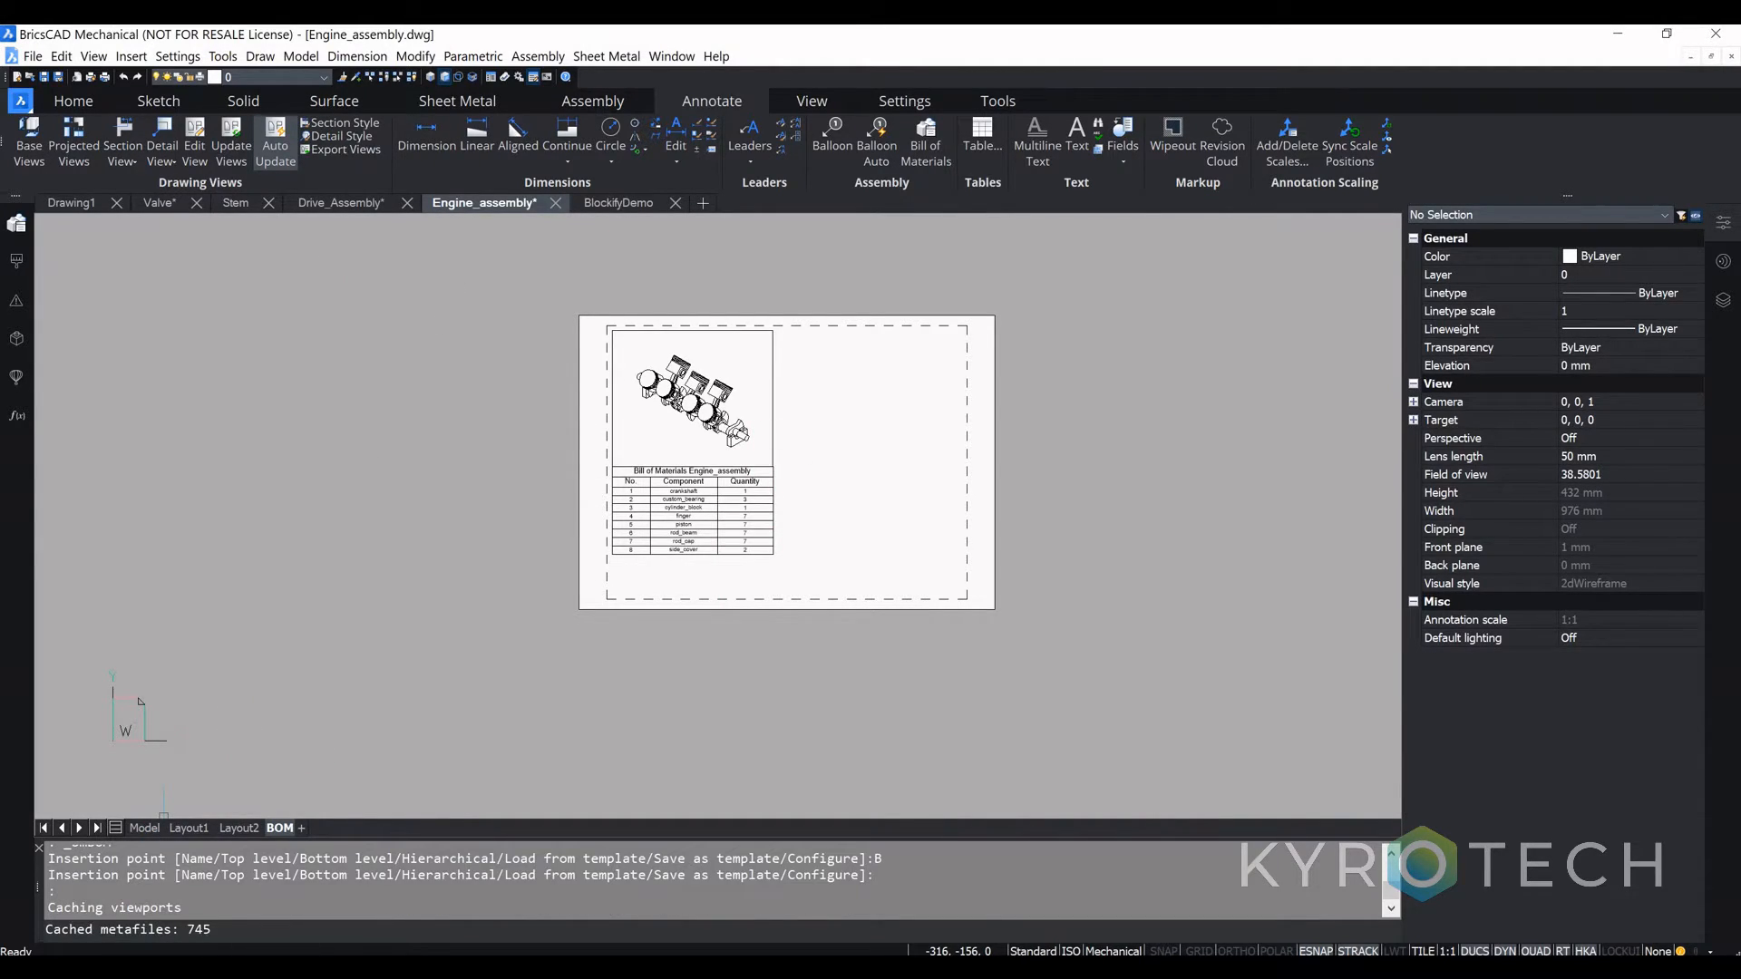
scroll(456, 592, down, 3)
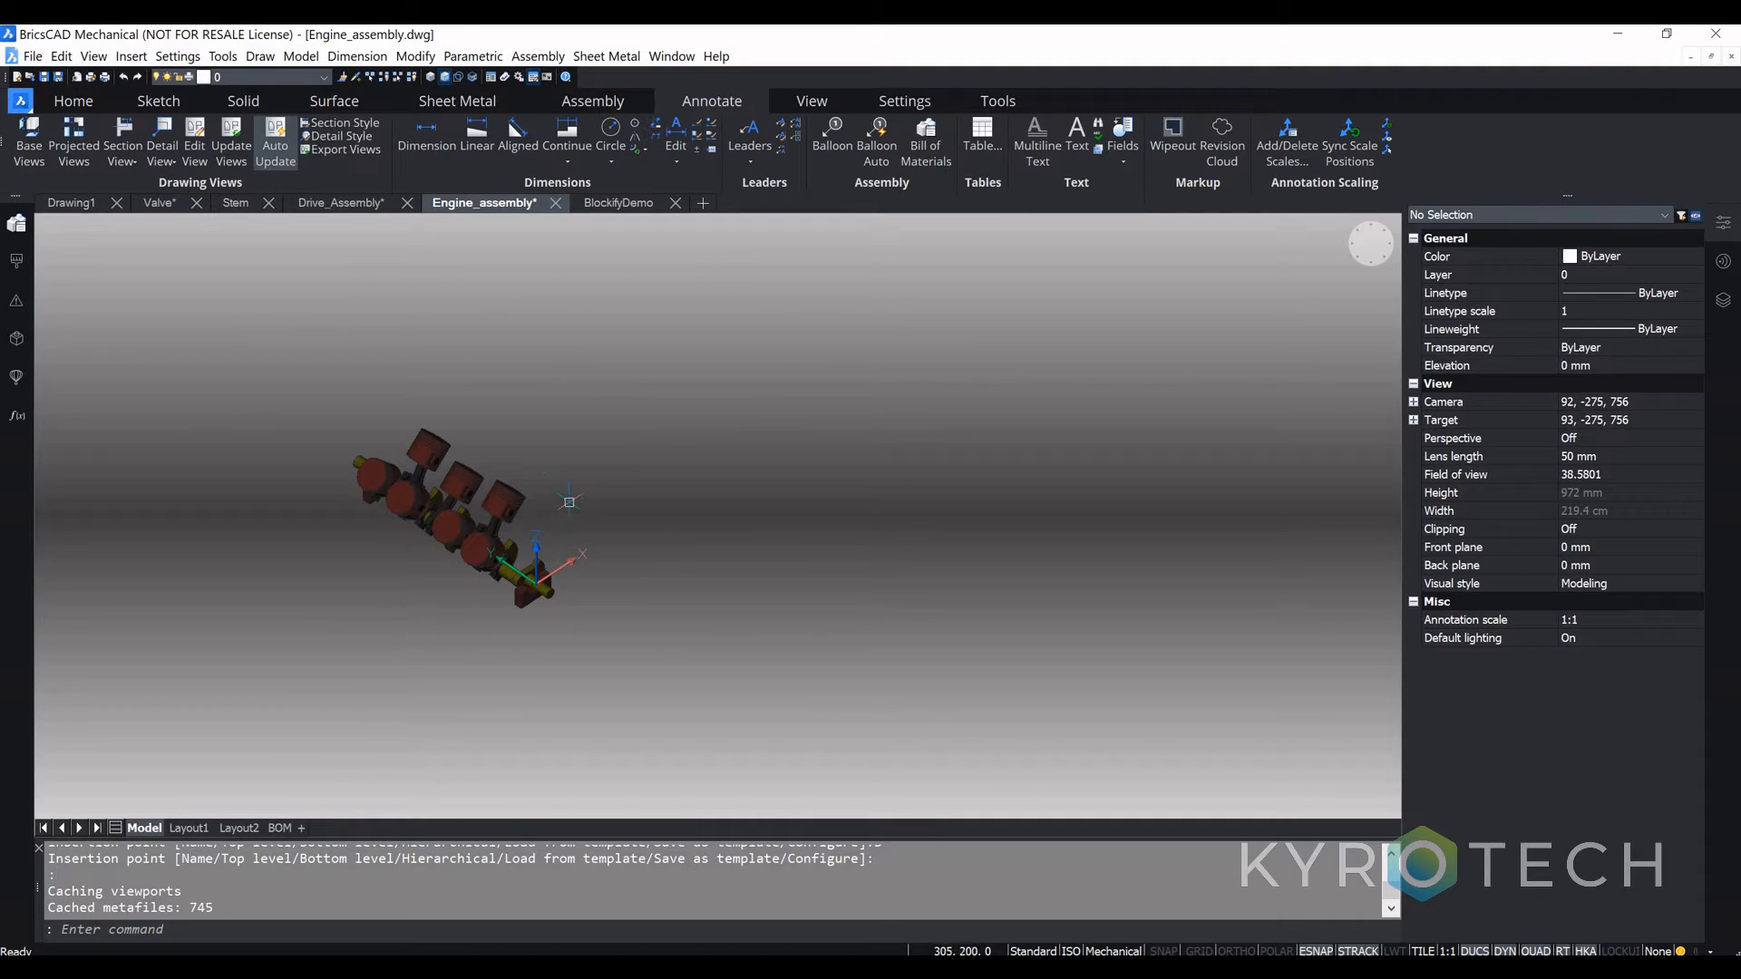
scroll(614, 432, up, 3)
middle_drag(443, 590, 701, 544)
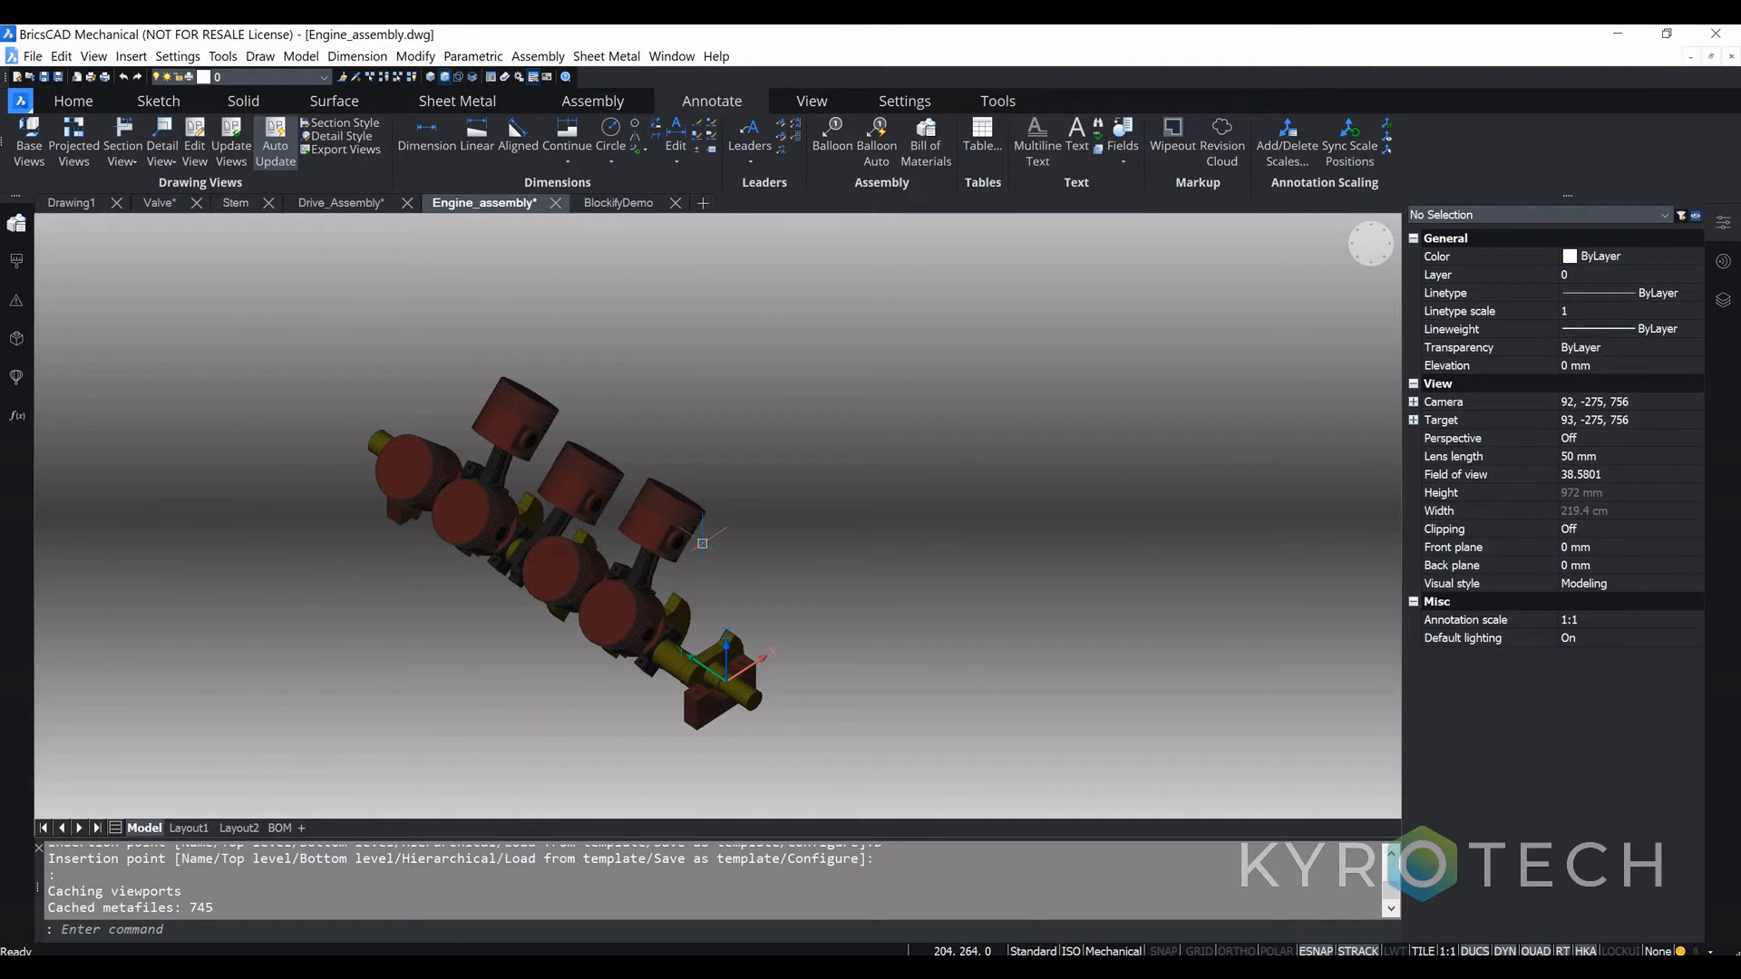
scroll(702, 543, up, 2)
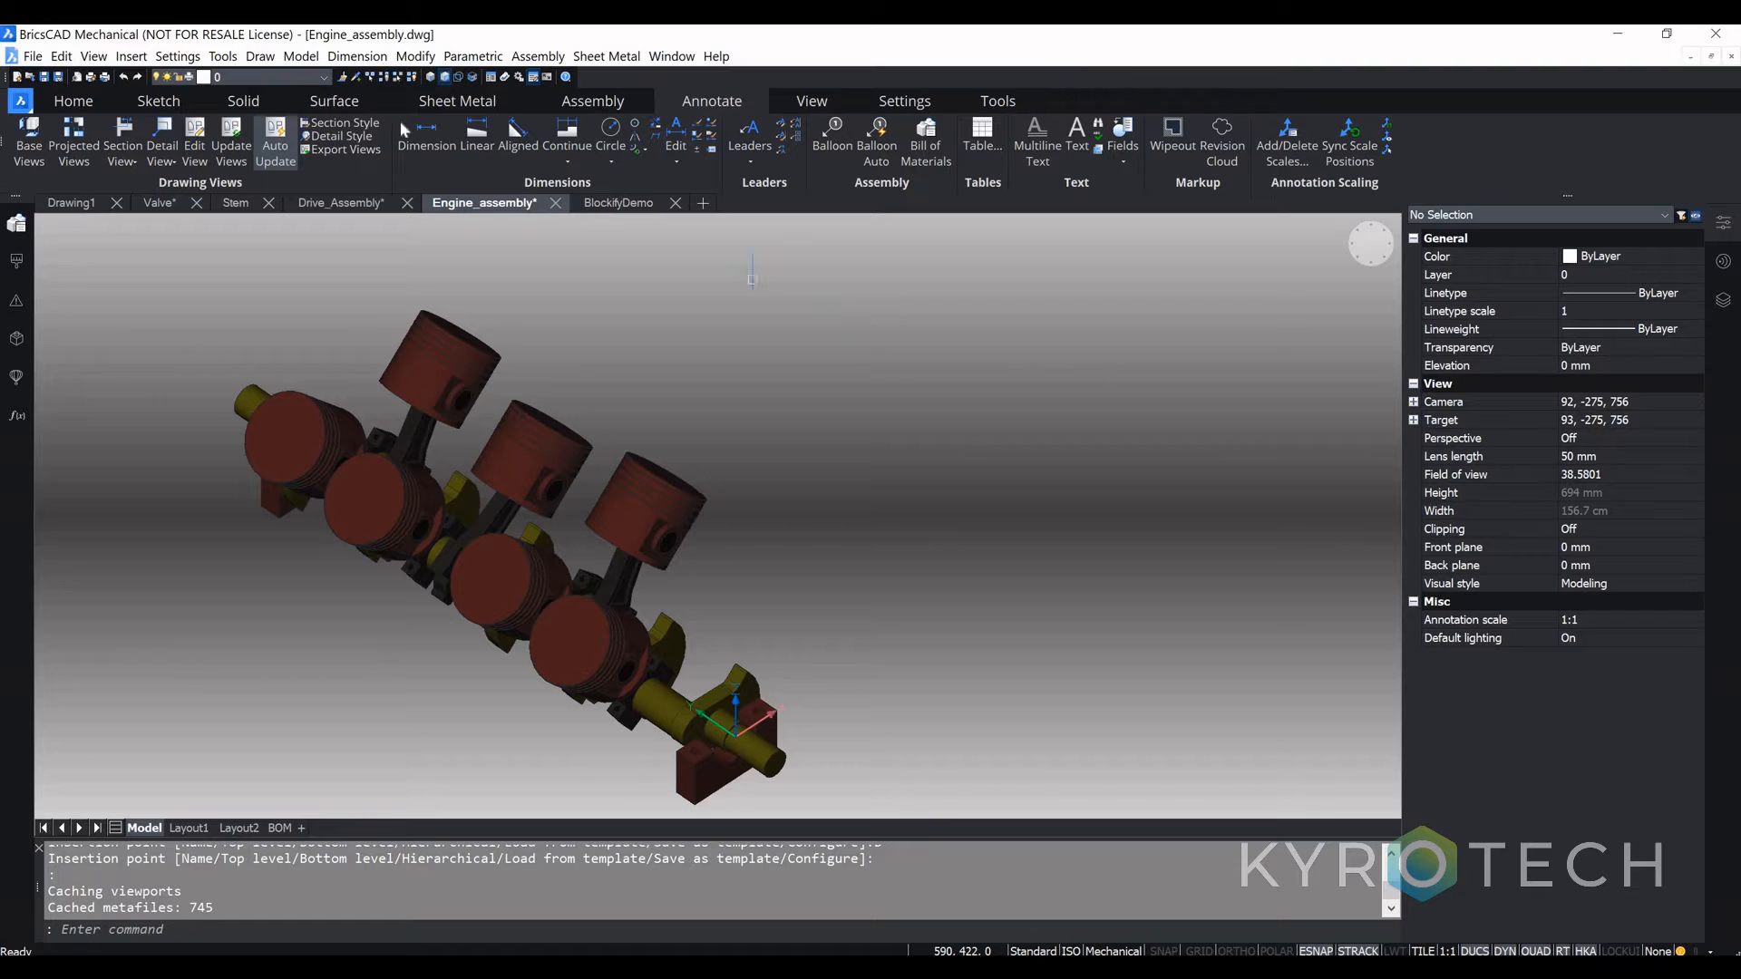
click(593, 100)
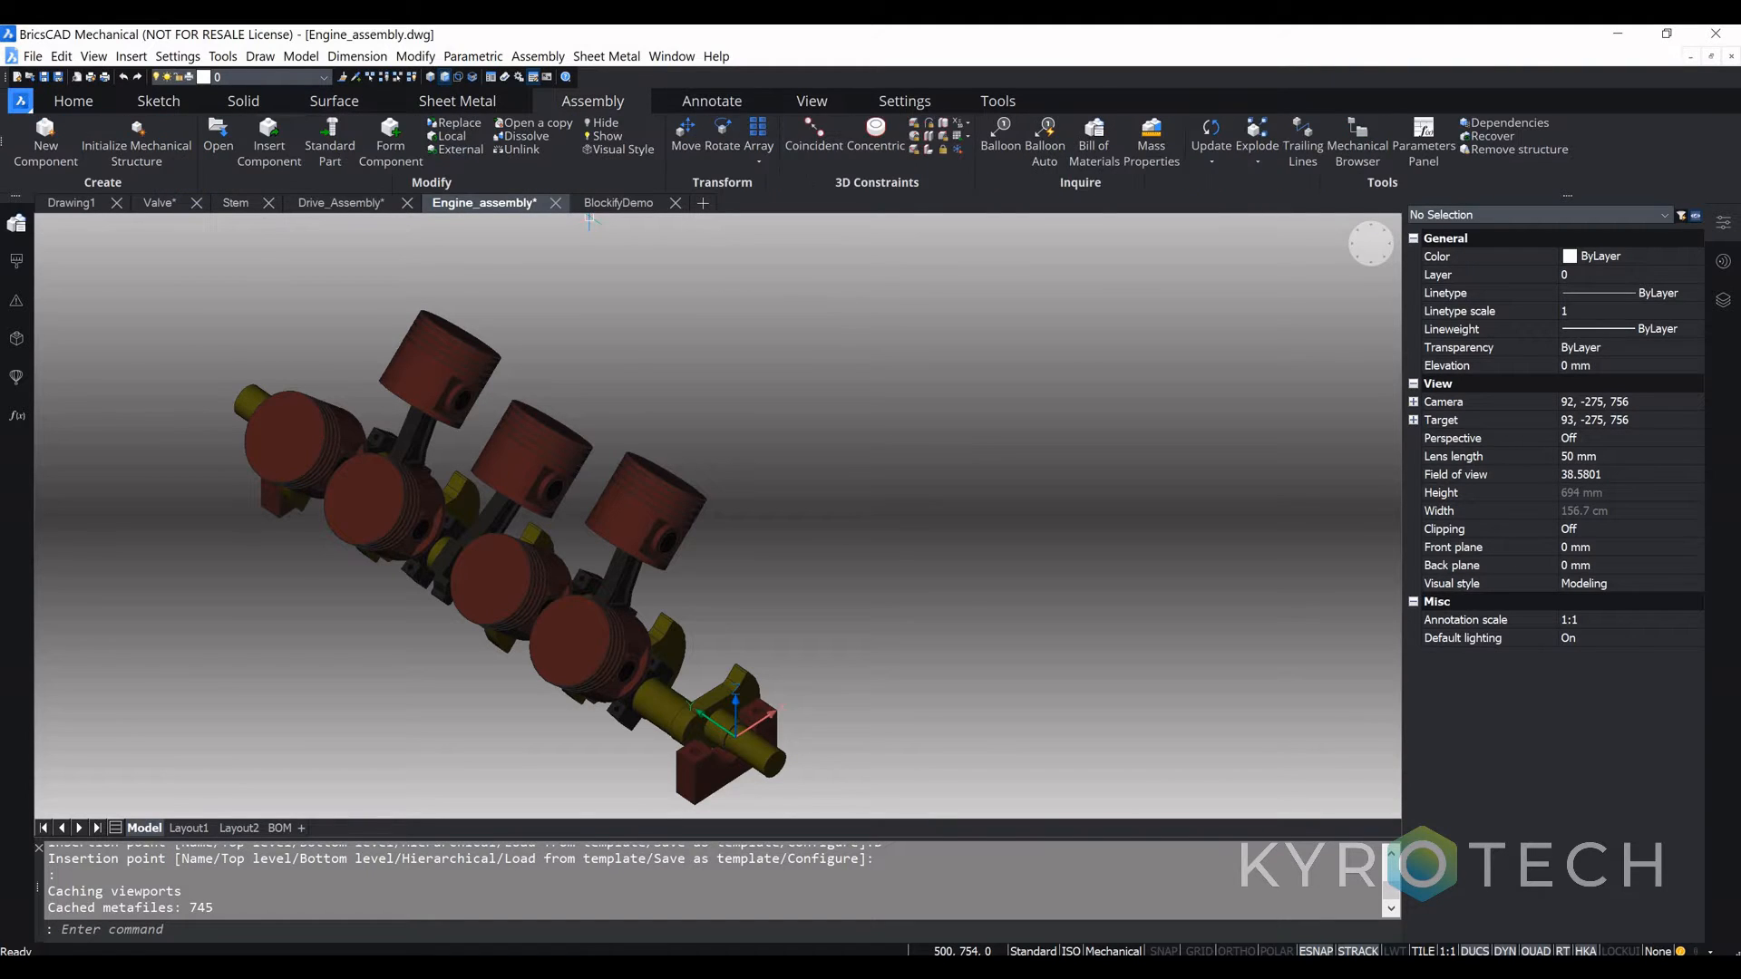
click(266, 138)
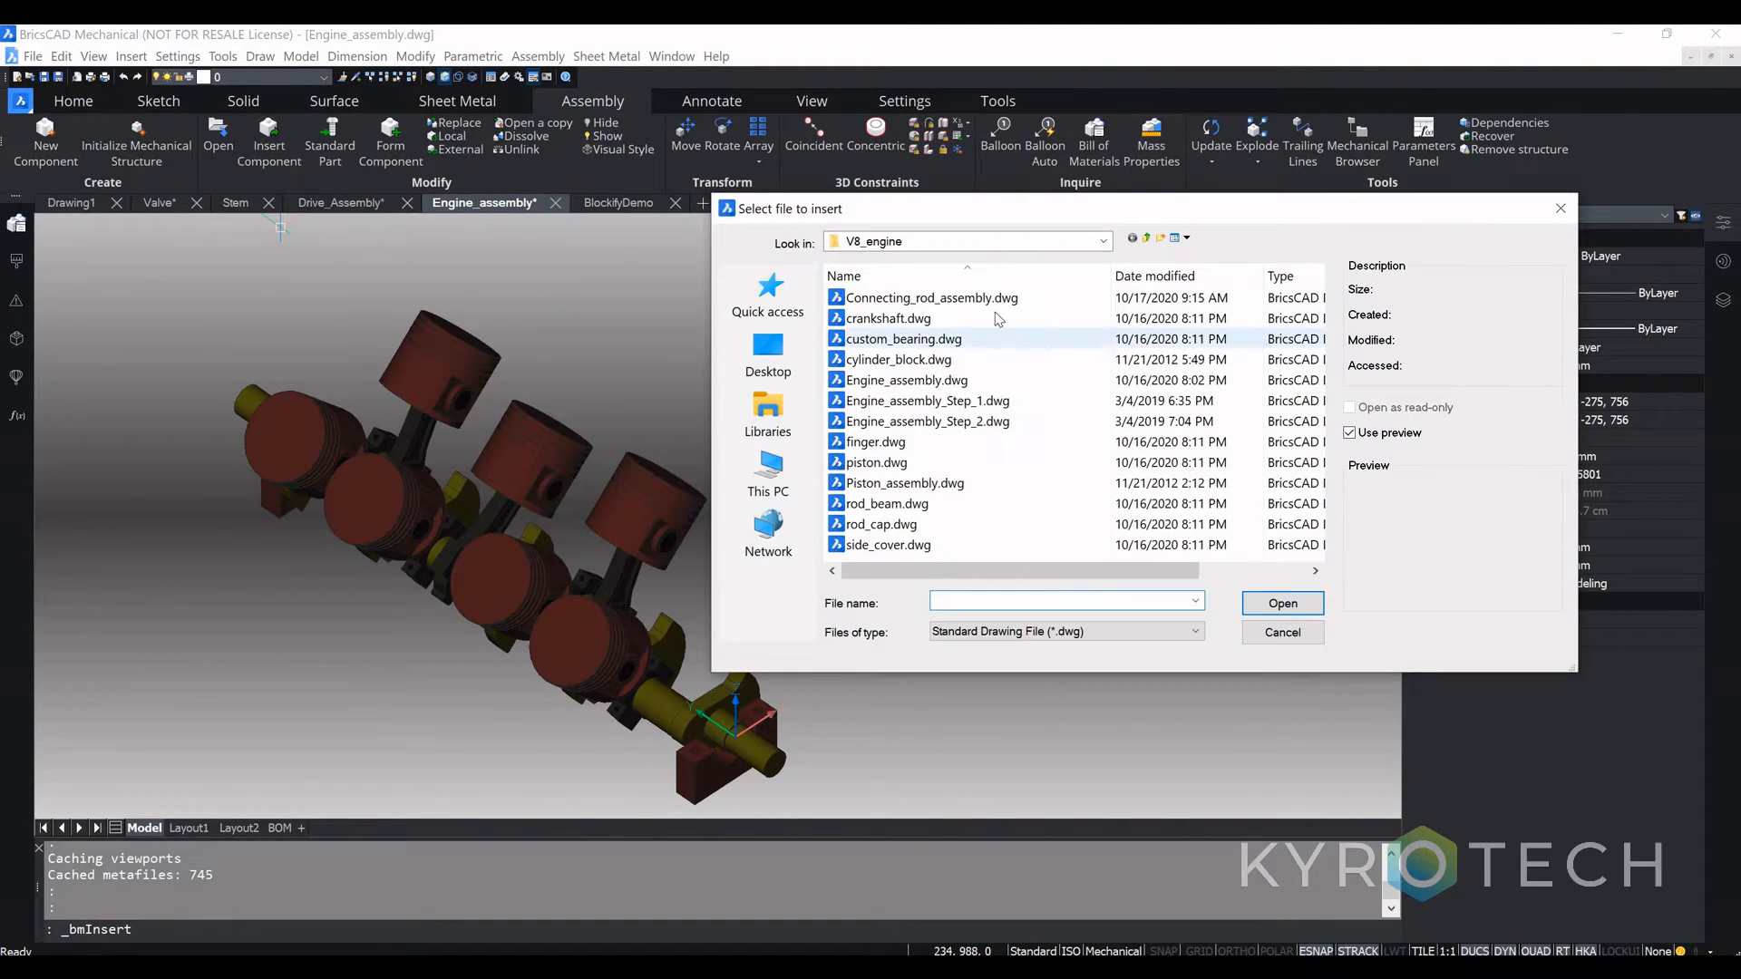
click(997, 298)
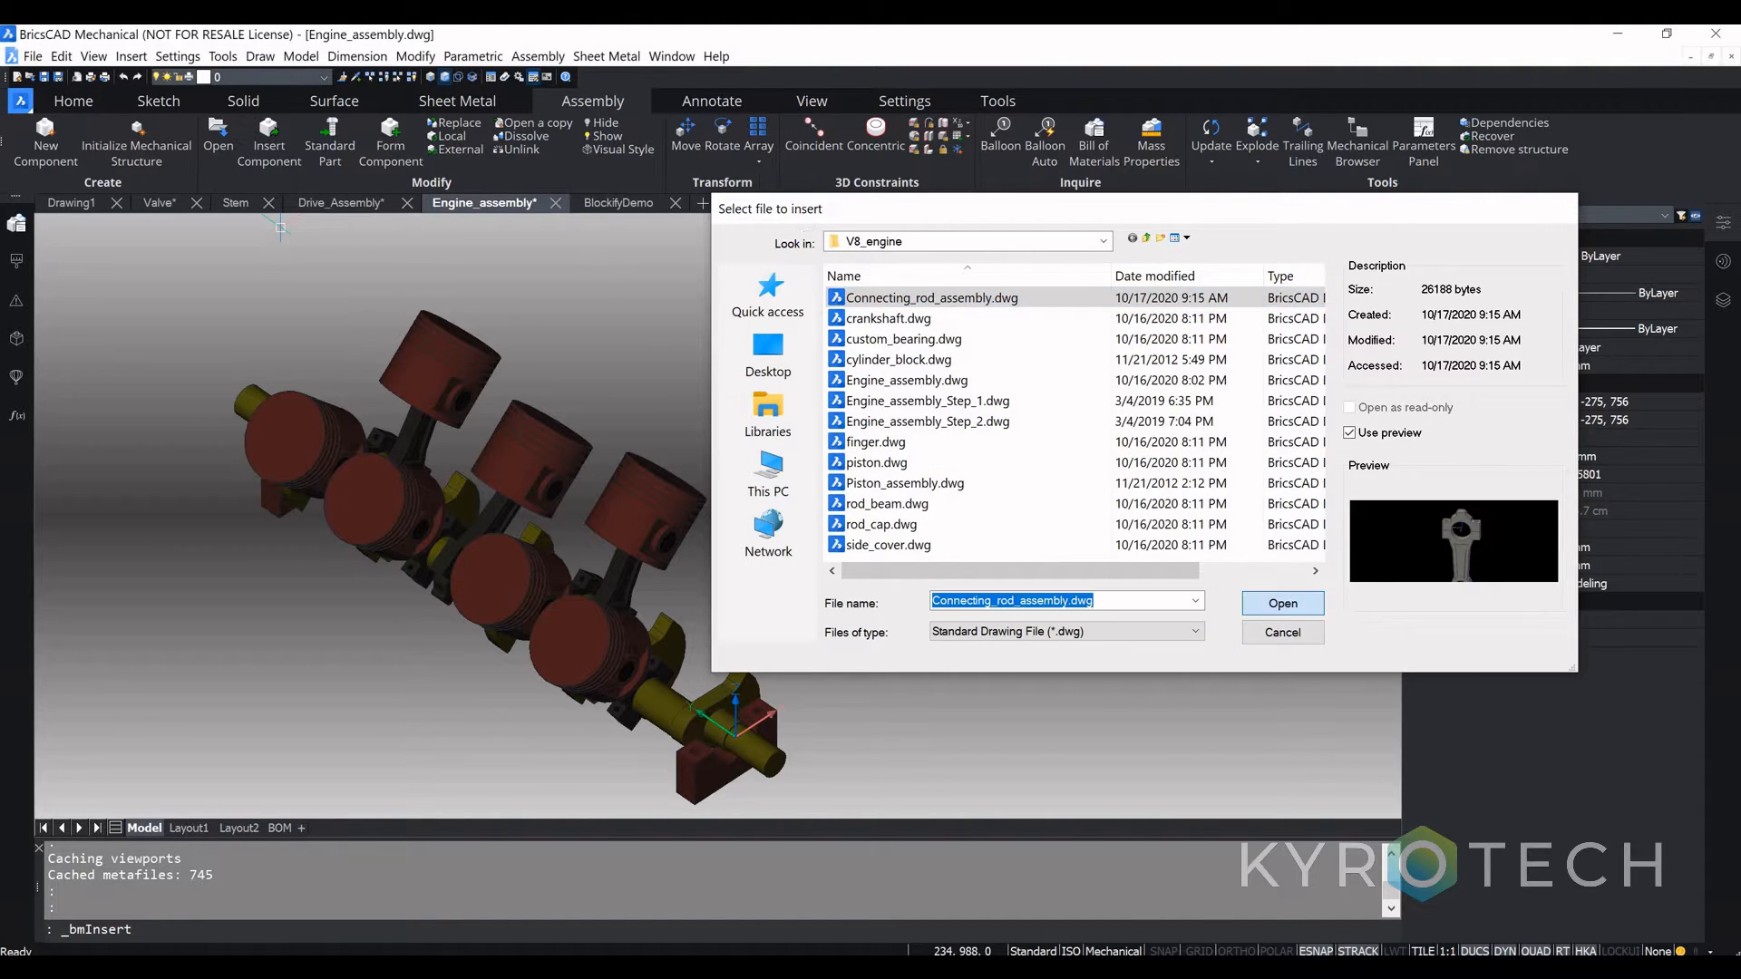
key(Return)
click(901, 473)
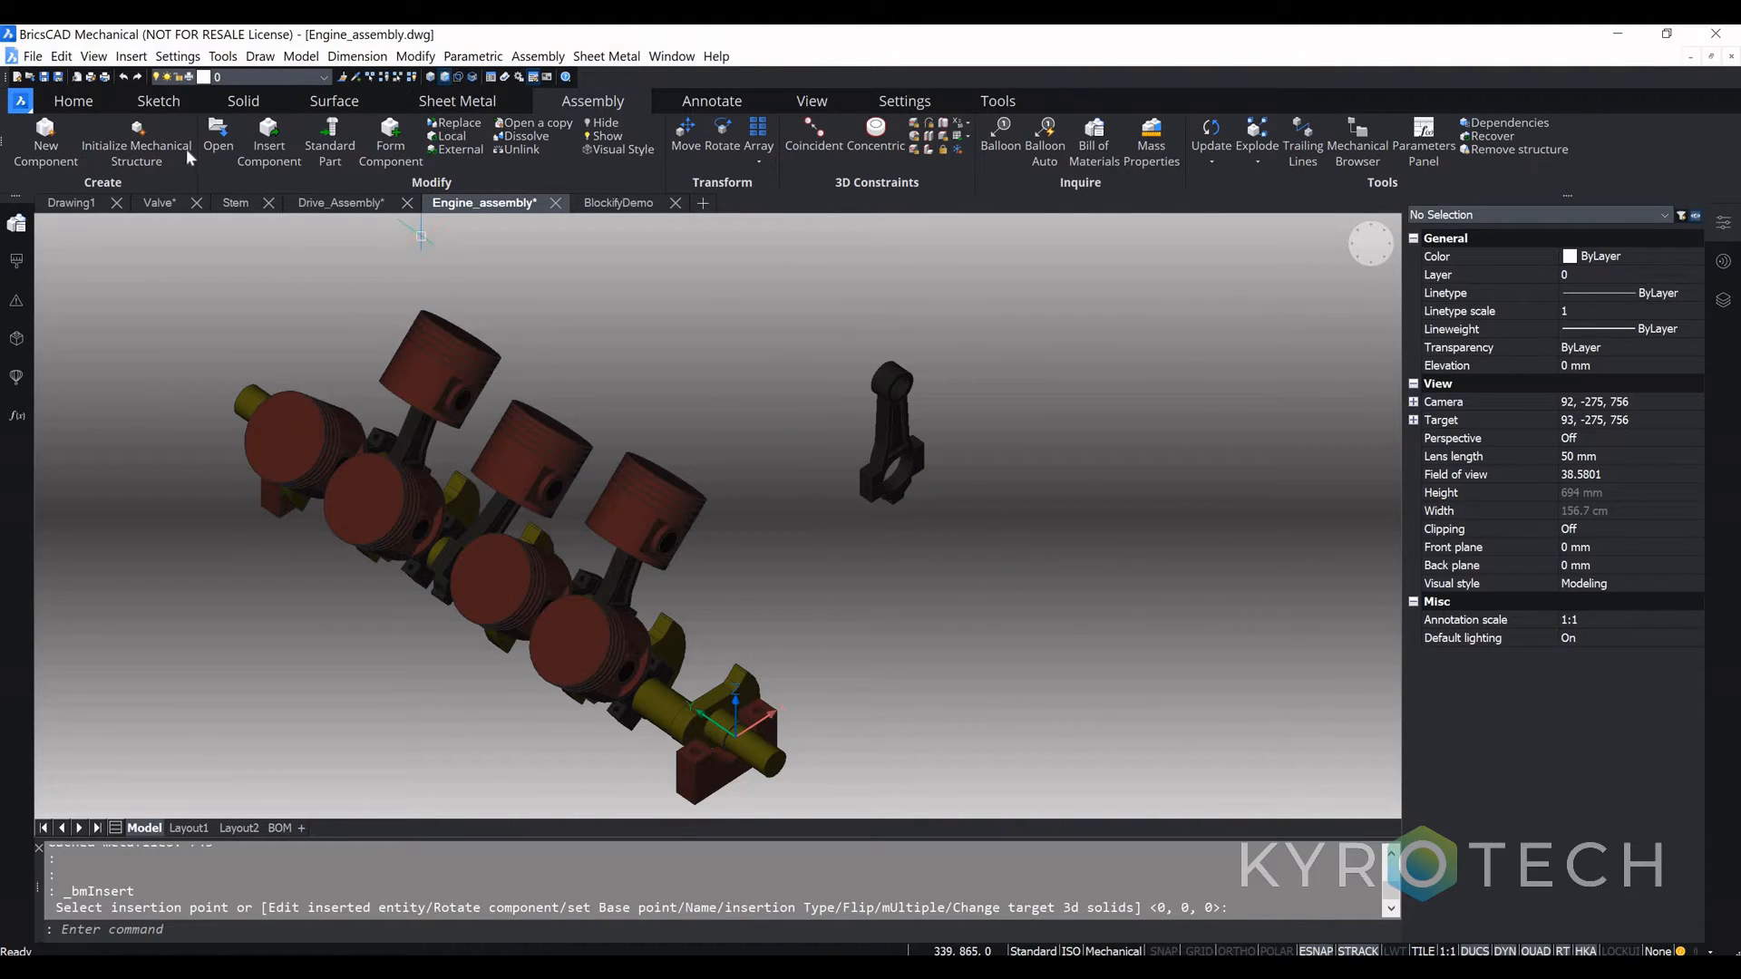
Step: Insert the Piston_assembly.dwg component next to the loose connecting rod
click(268, 140)
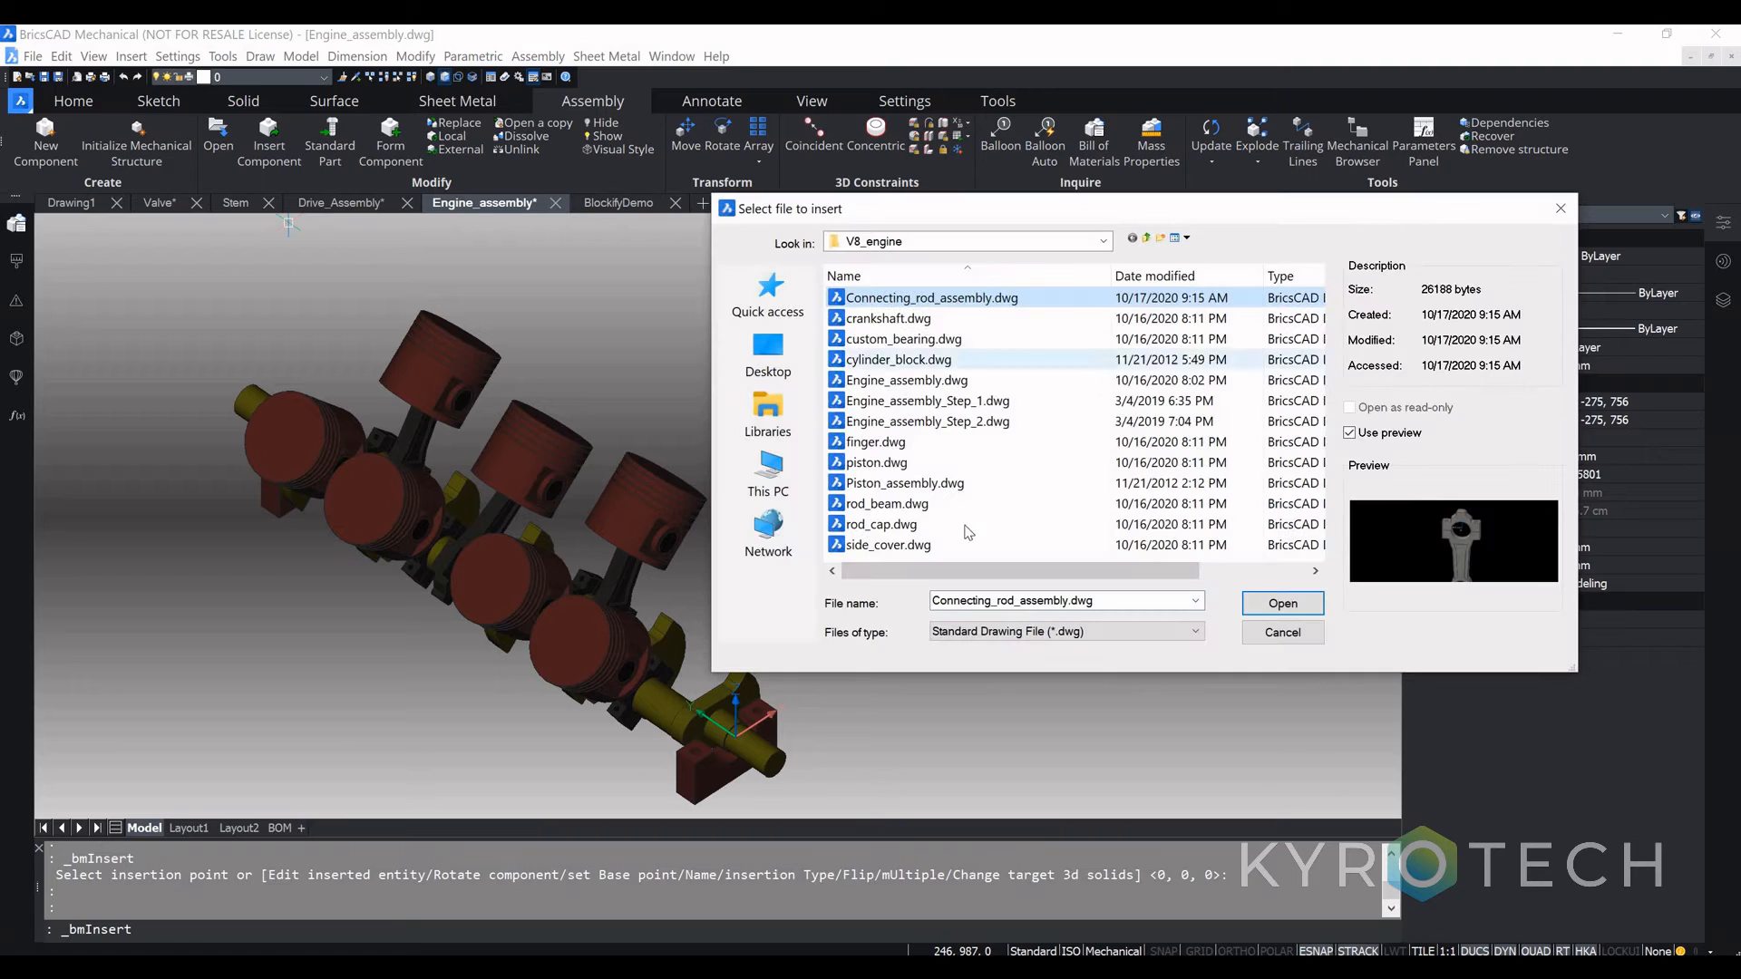
click(974, 482)
key(Return)
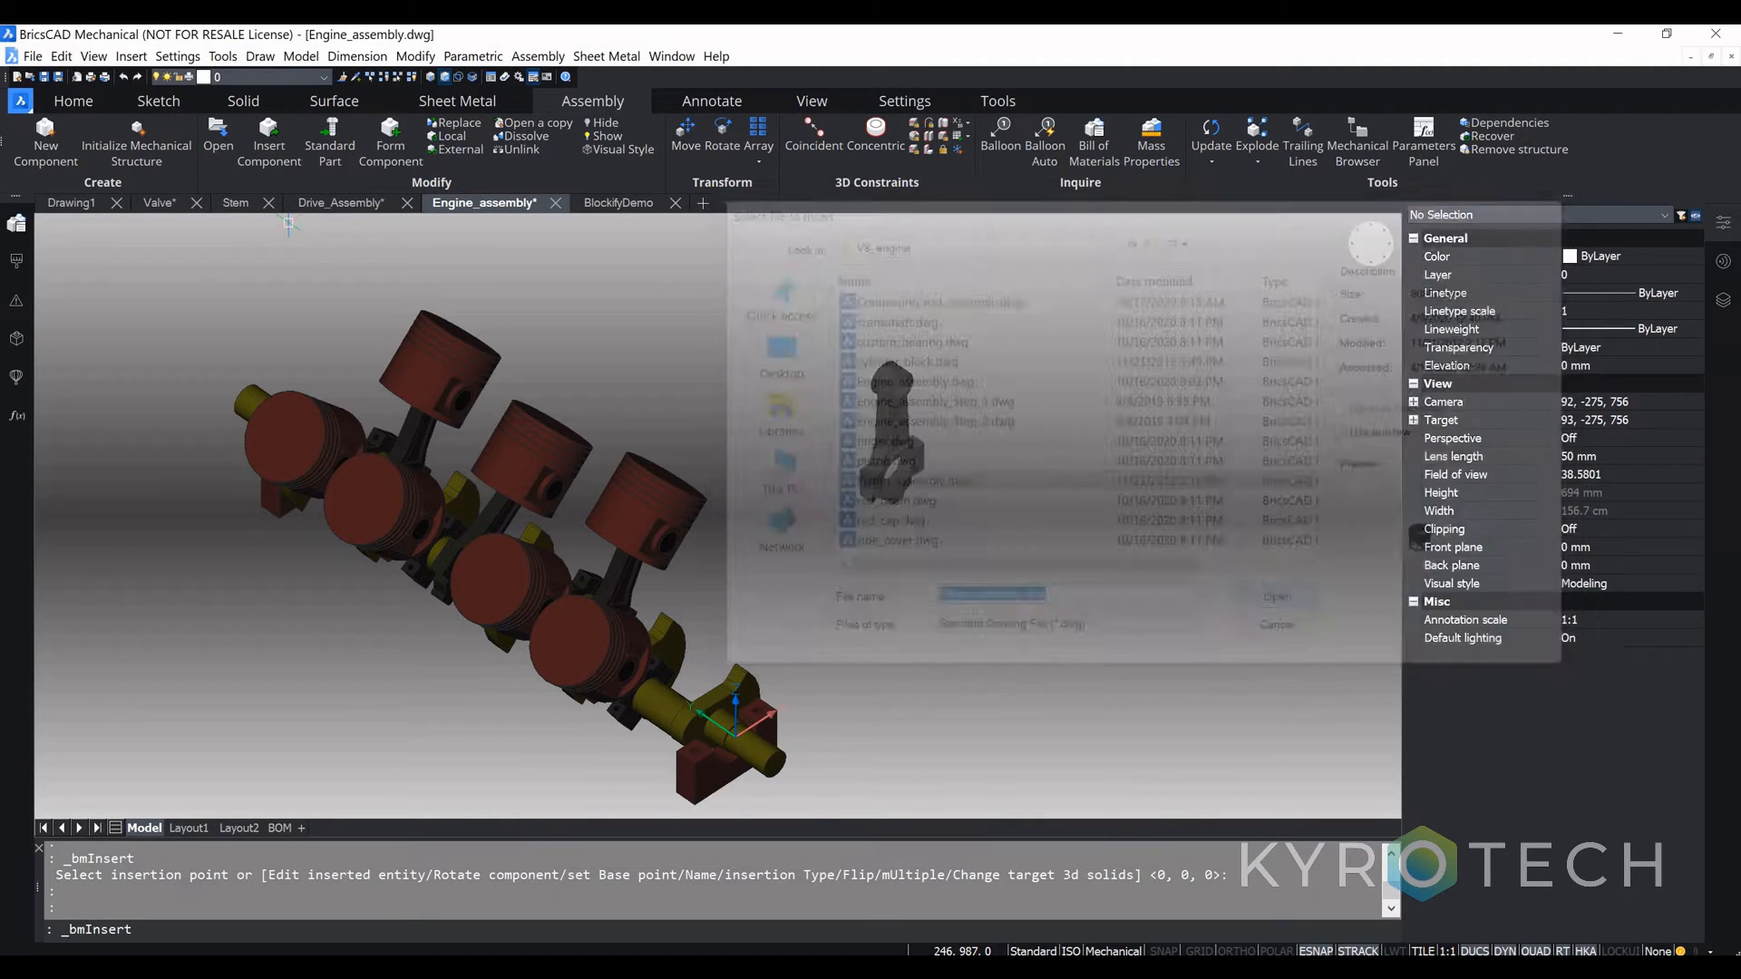
click(1063, 536)
scroll(1063, 535, up, 5)
scroll(1042, 508, down, 5)
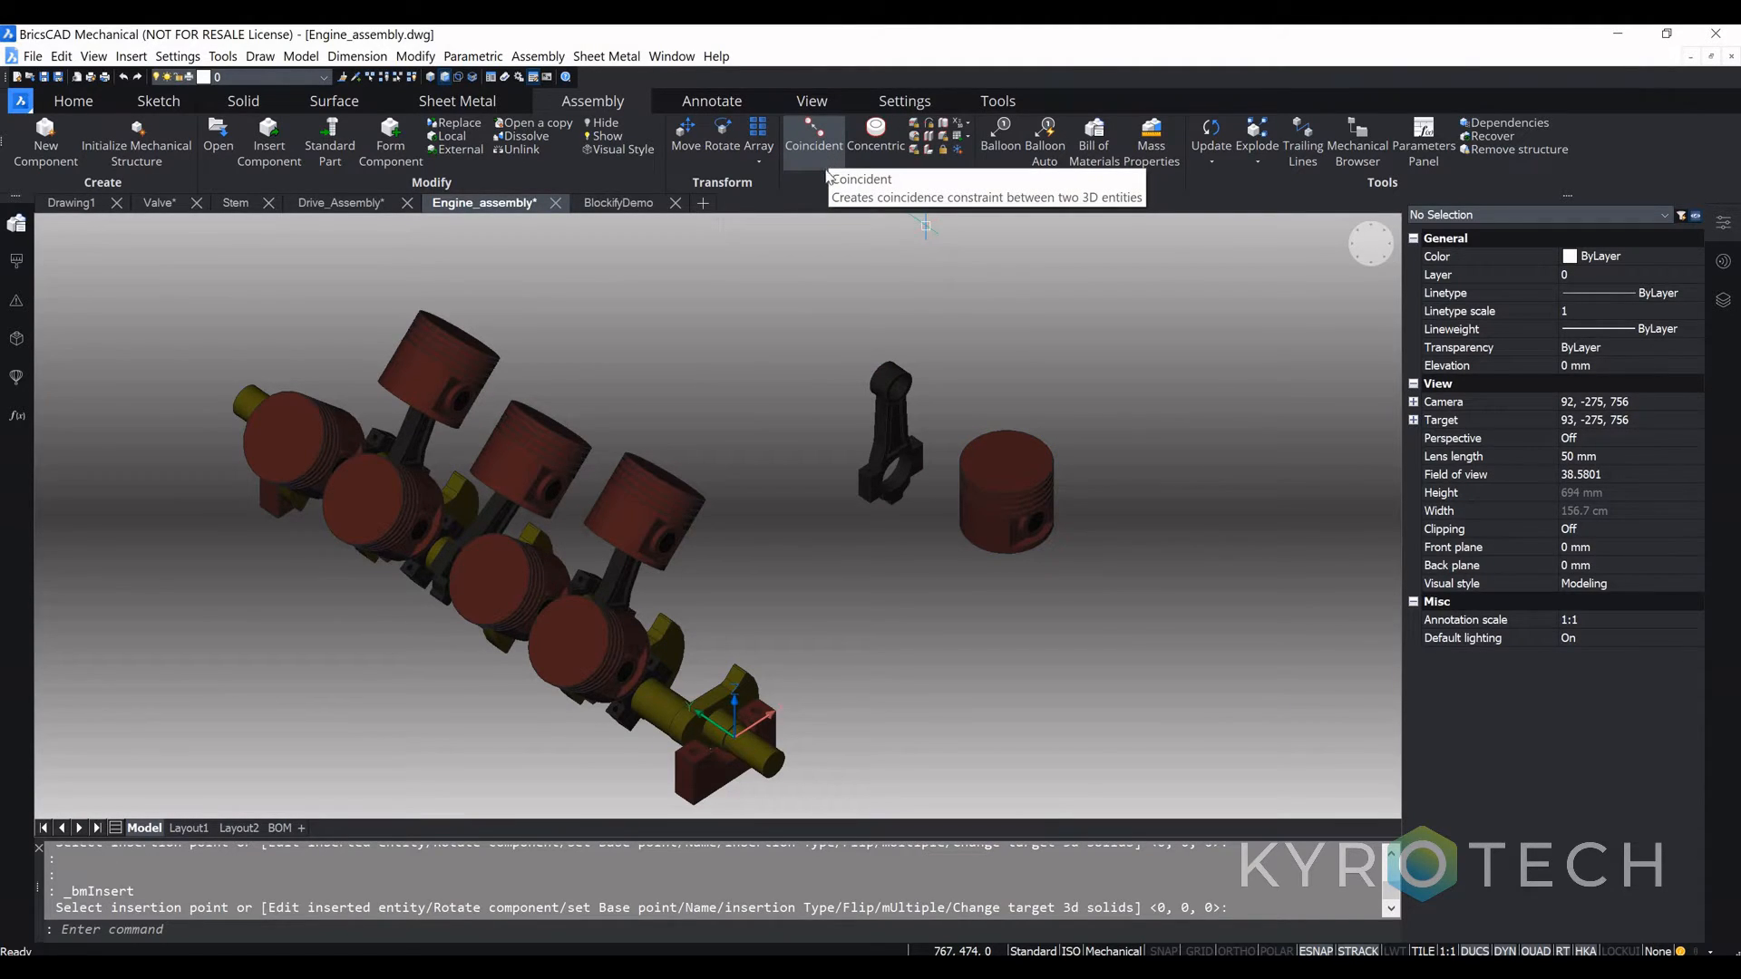
Step: Apply a coincident 3D constraint between the connecting rod's small-end ring face and the inner pin-boss face of the loose piston
scroll(854, 218, up, 2)
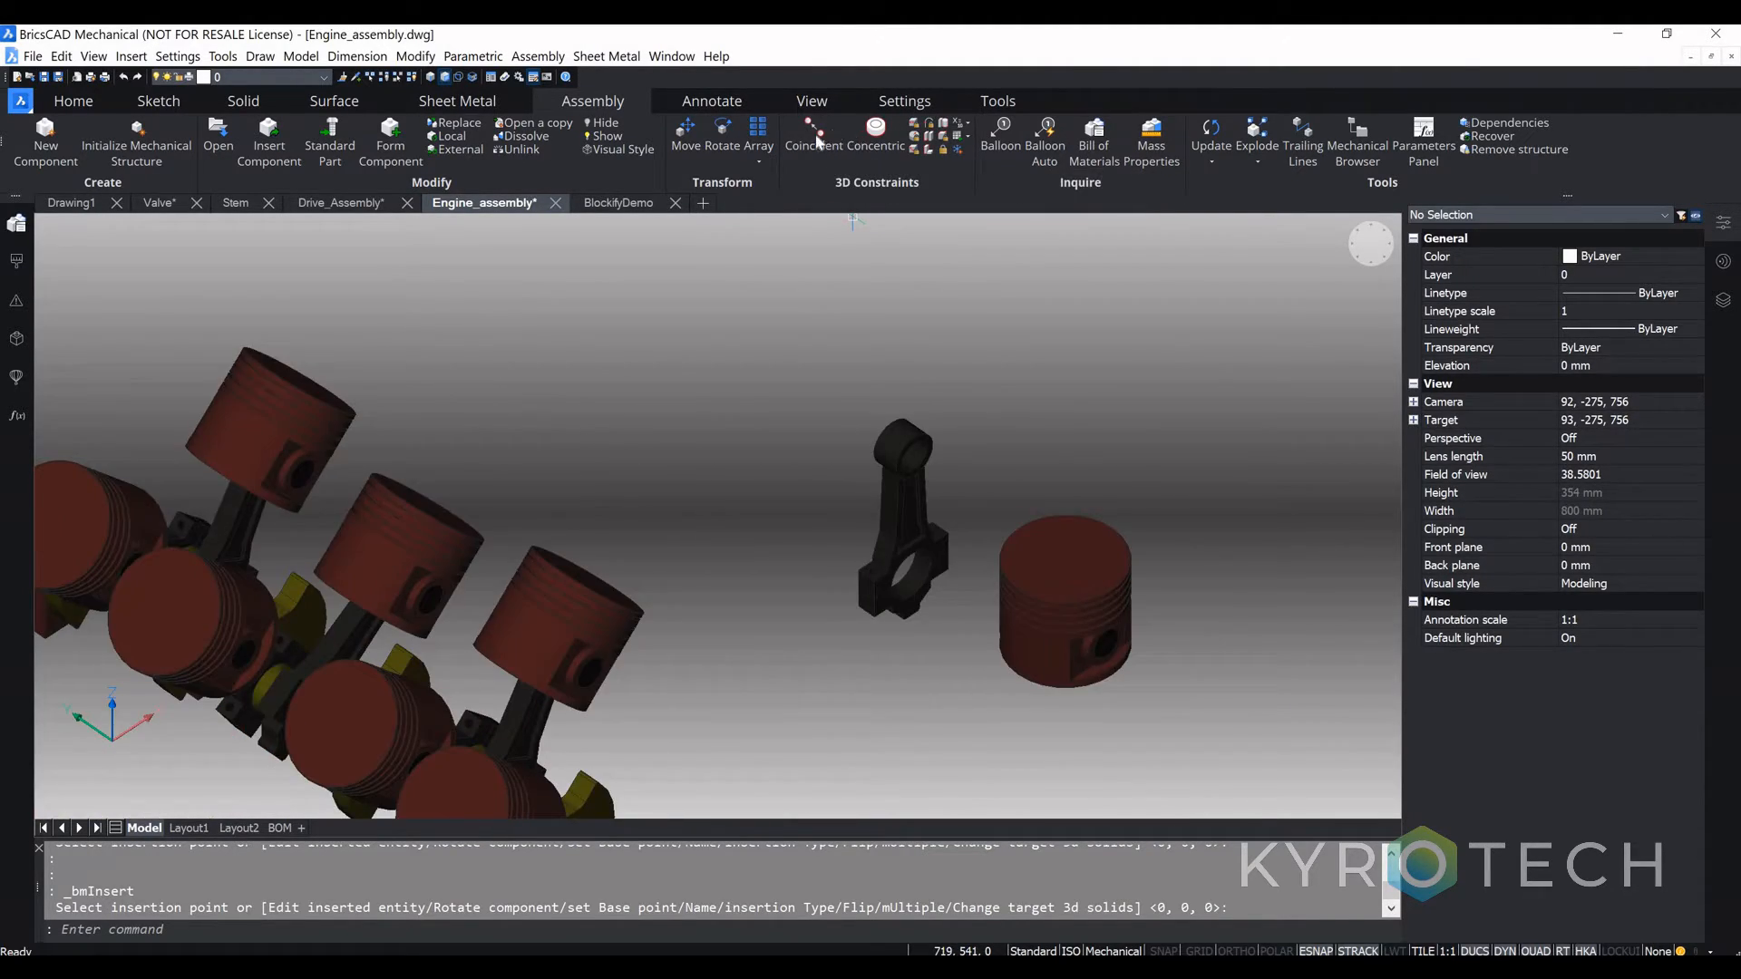
click(816, 141)
scroll(945, 454, up, 3)
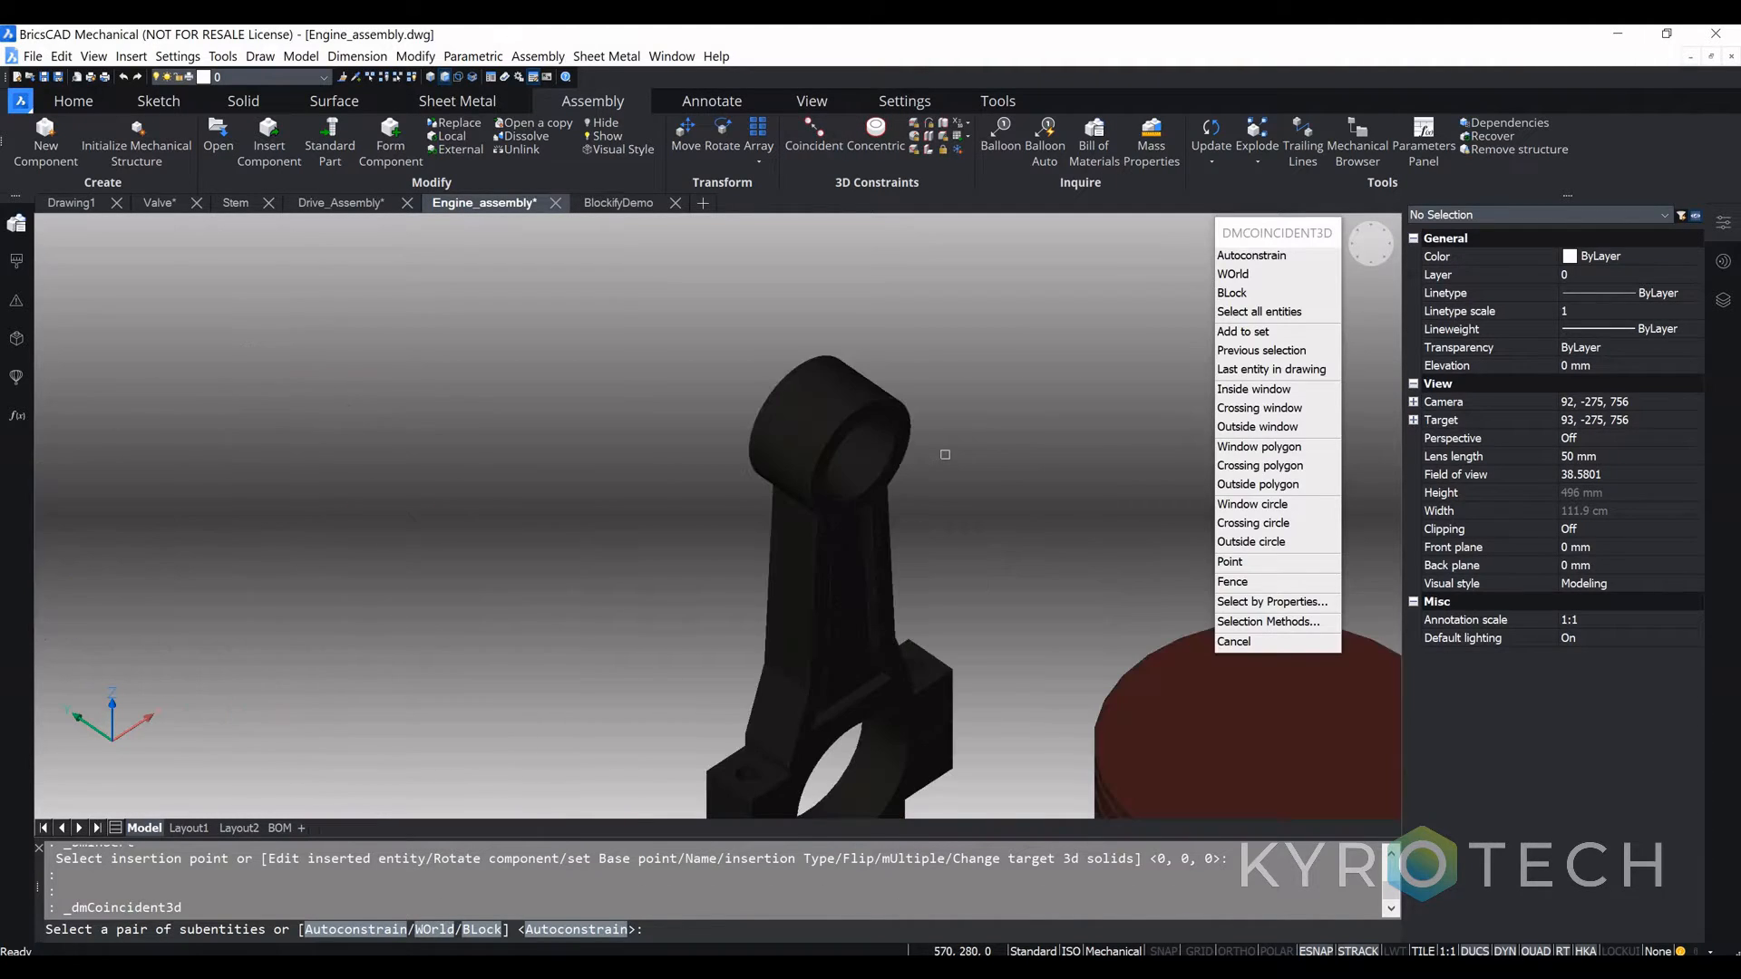
shift+middle_drag(886, 450, 850, 374)
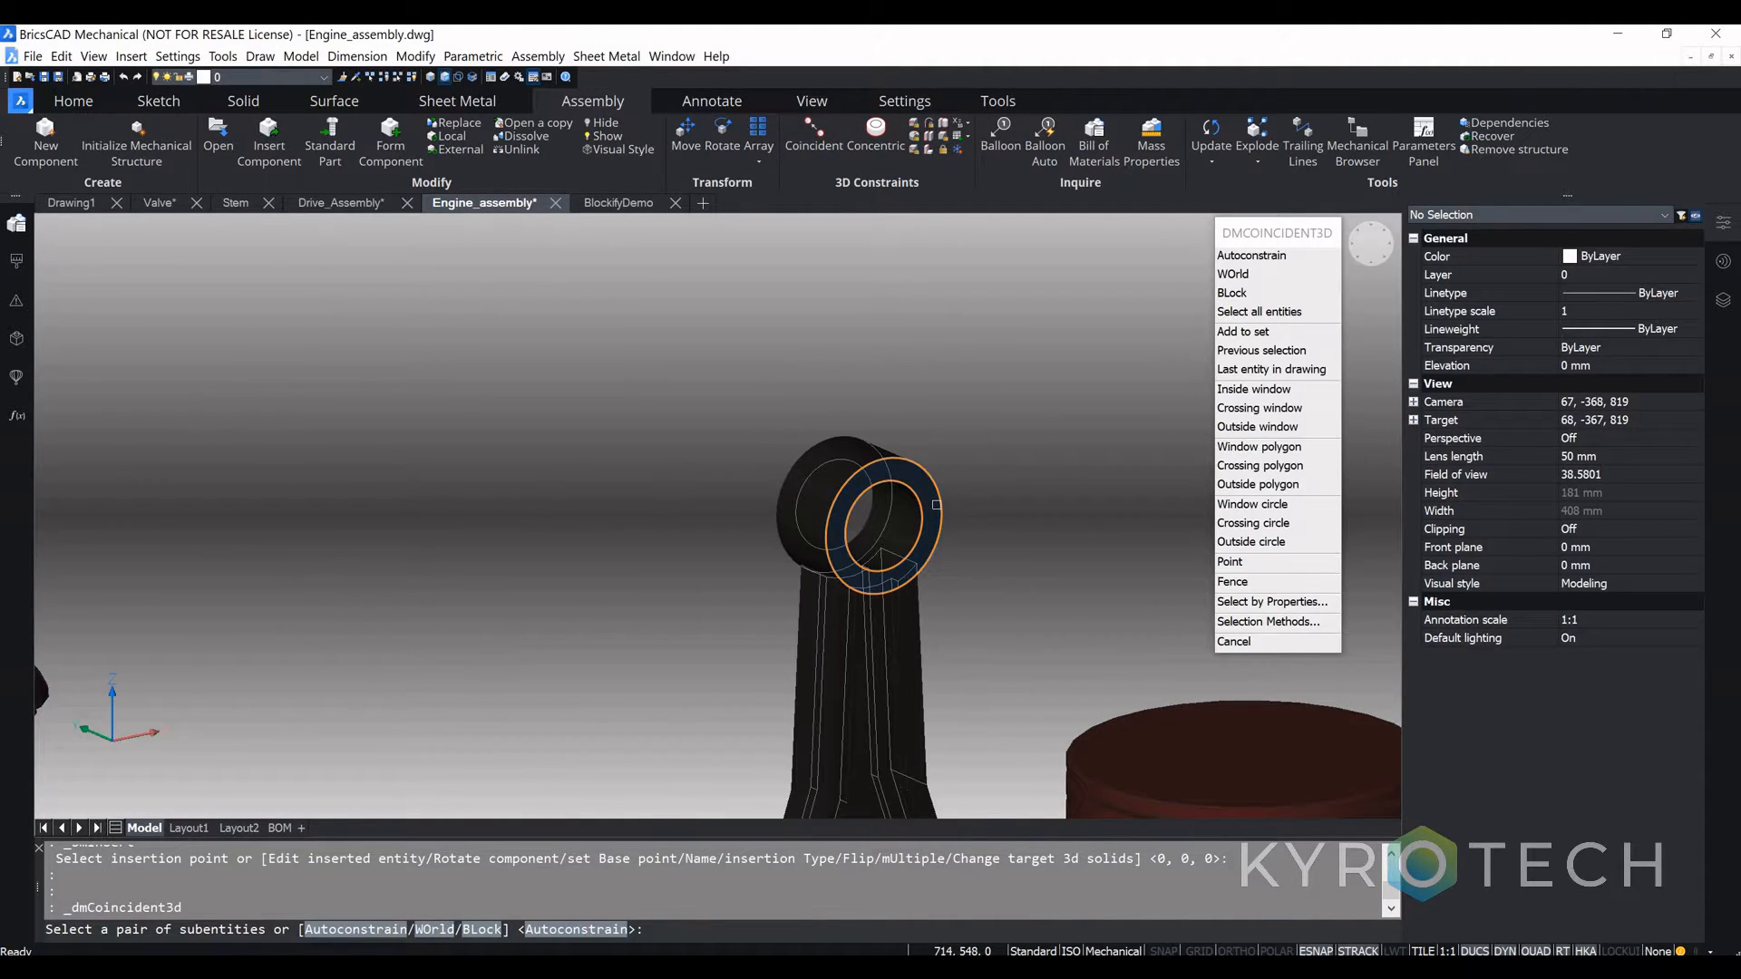
click(939, 501)
scroll(988, 544, down, 4)
shift+middle_drag(1166, 682, 961, 493)
scroll(1056, 661, up, 6)
middle_drag(963, 698, 1002, 507)
middle_drag(889, 594, 892, 533)
middle_drag(815, 467, 886, 353)
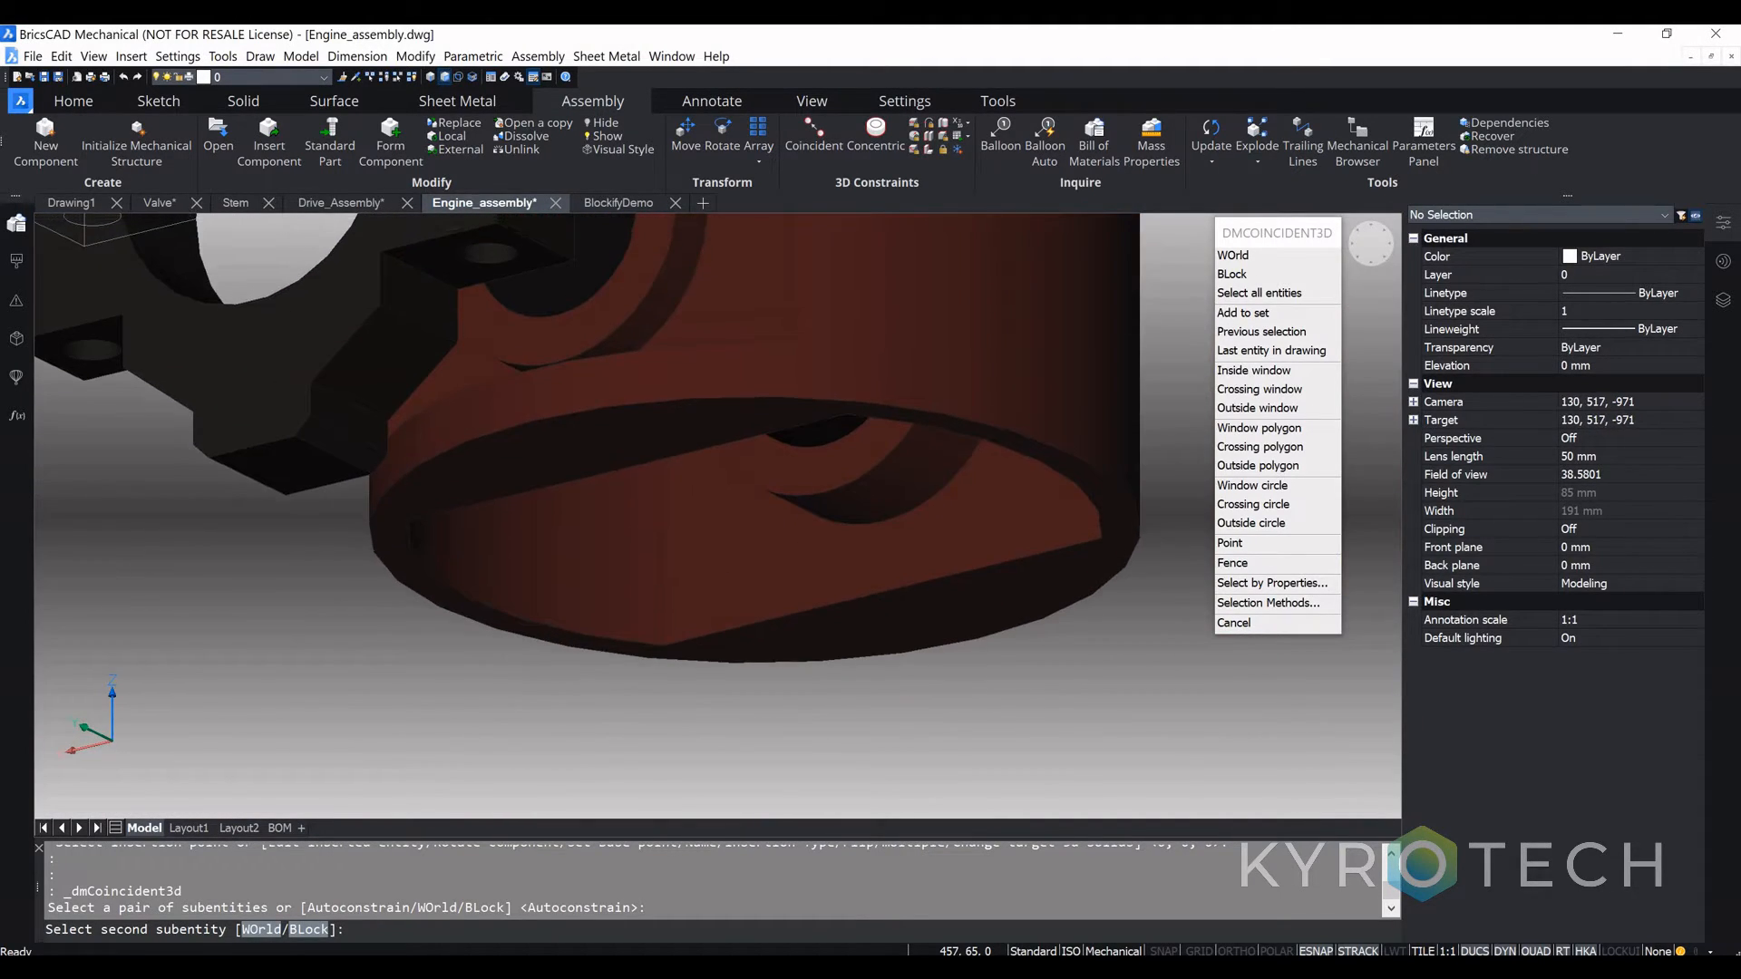
scroll(809, 466, up, 3)
click(882, 460)
scroll(874, 477, down, 8)
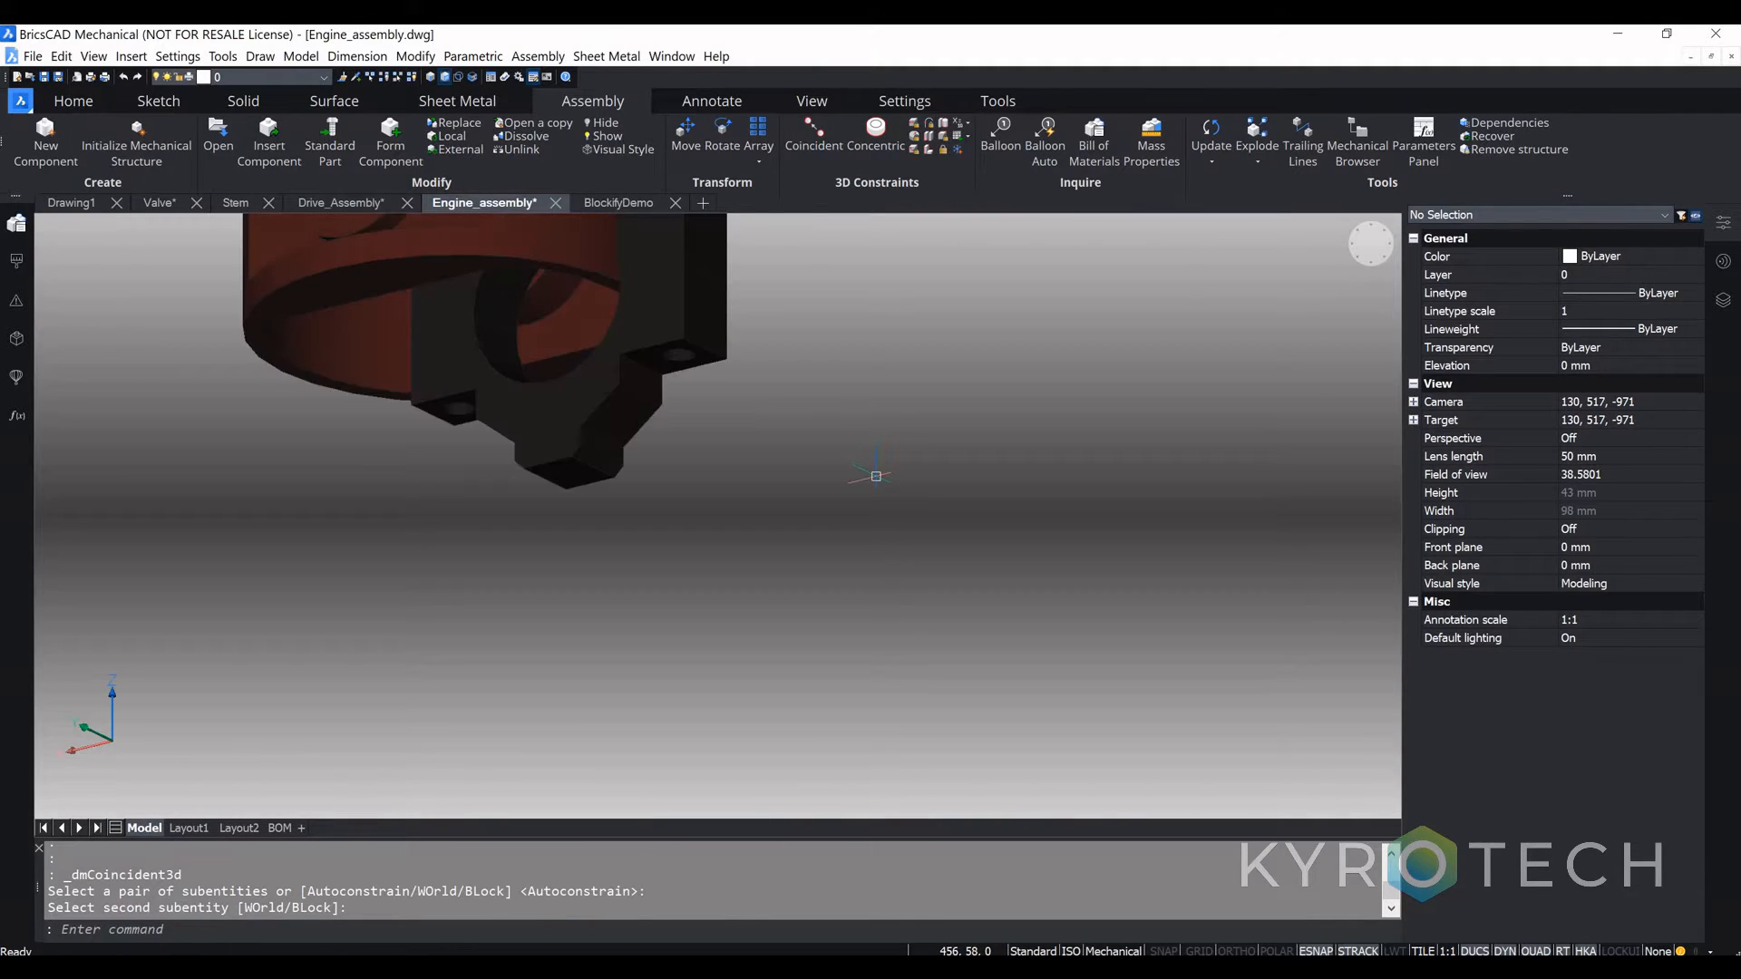
Step: Enable edge selection and make the connecting rod's small-end bore edge concentric with the loose piston's pin hole
shift+middle_drag(831, 430, 640, 771)
scroll(1035, 344, down, 3)
shift+middle_drag(916, 490, 666, 716)
shift+middle_drag(667, 717, 809, 514)
scroll(811, 508, up, 3)
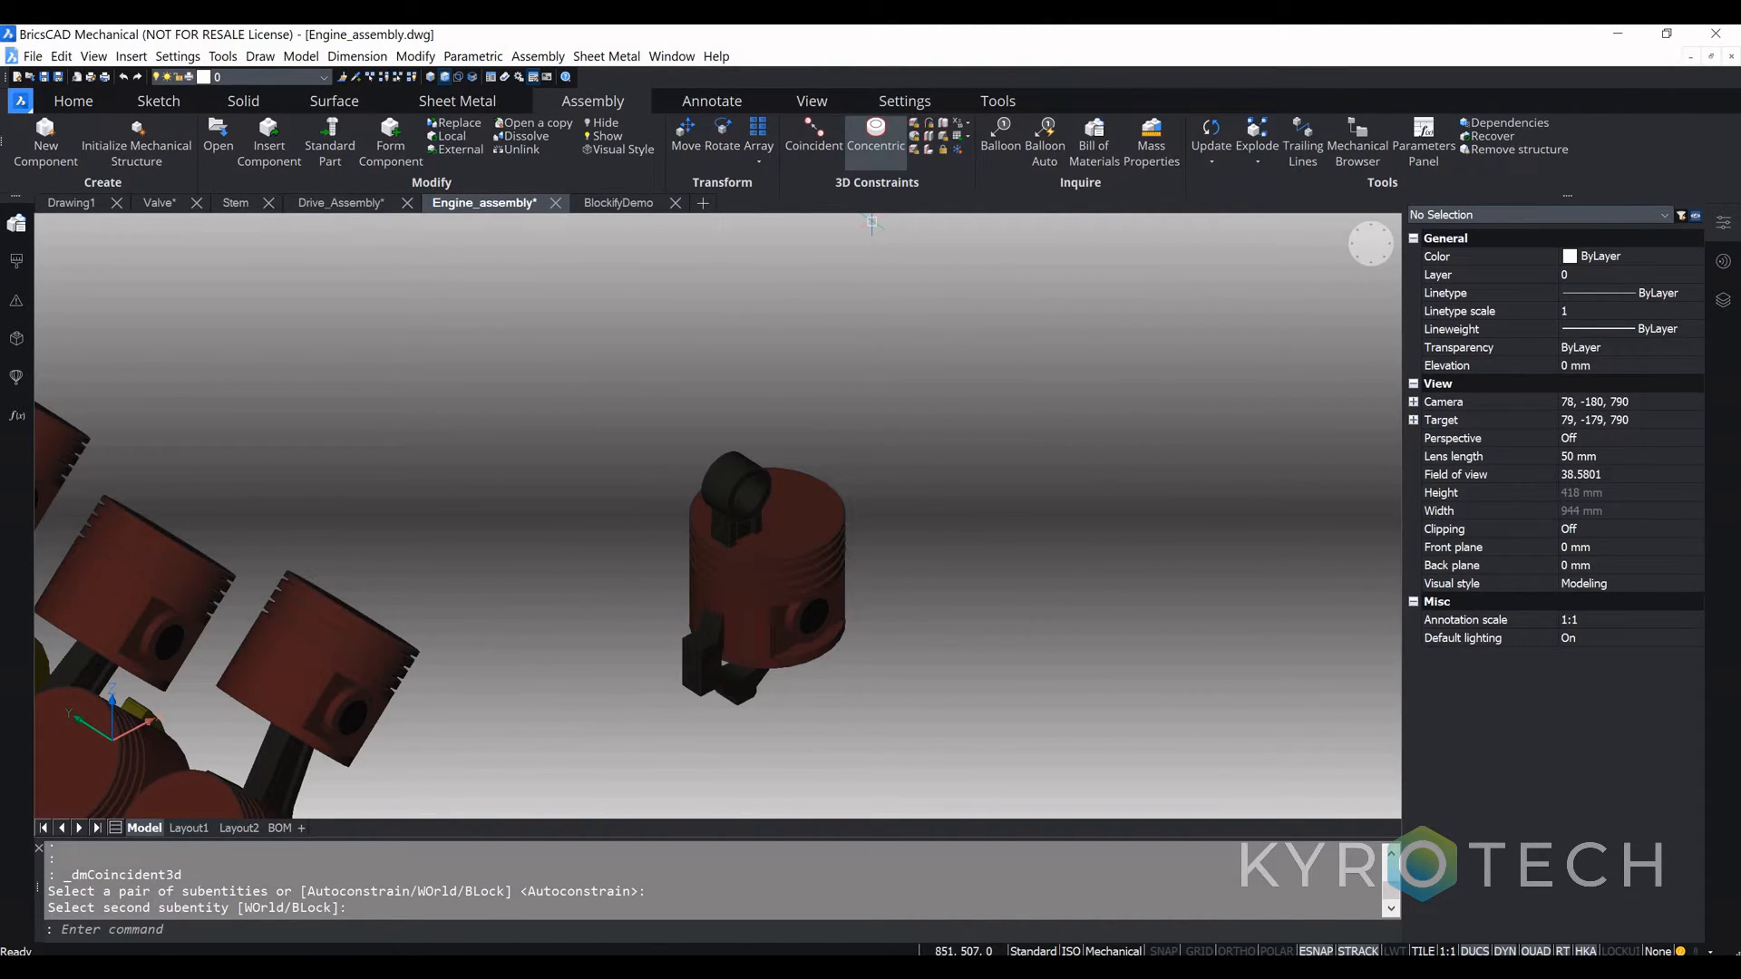
click(876, 136)
scroll(820, 652, up, 4)
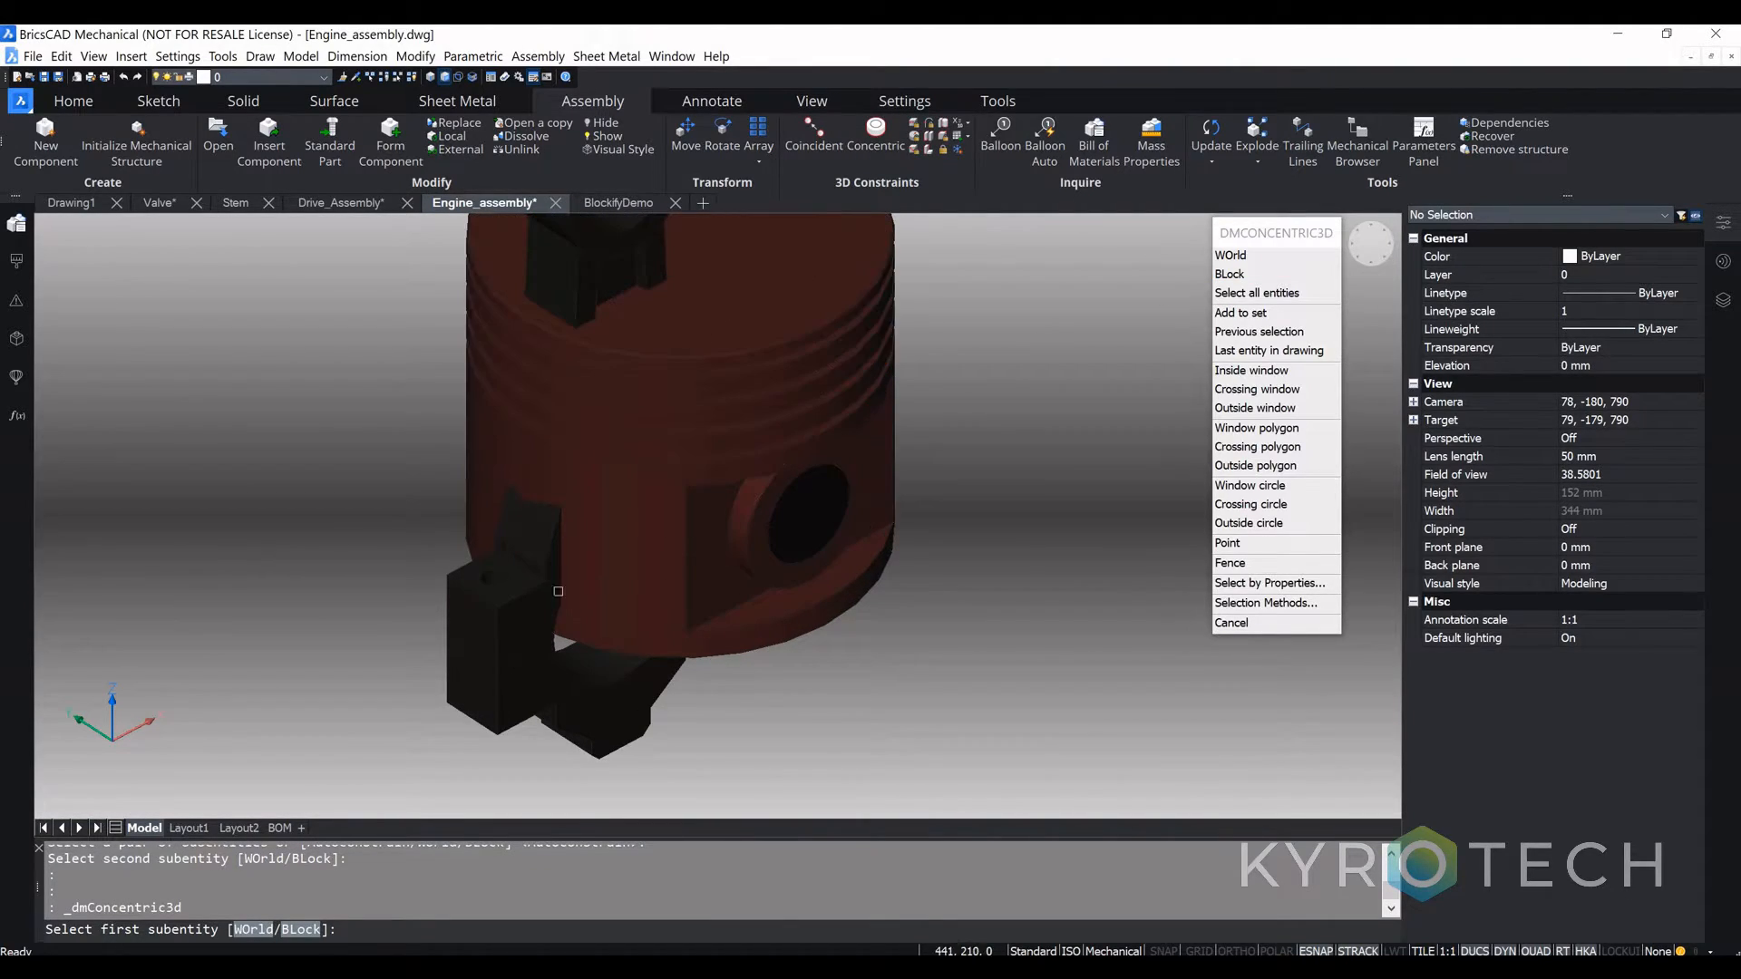
scroll(762, 419, down, 4)
scroll(762, 419, up, 3)
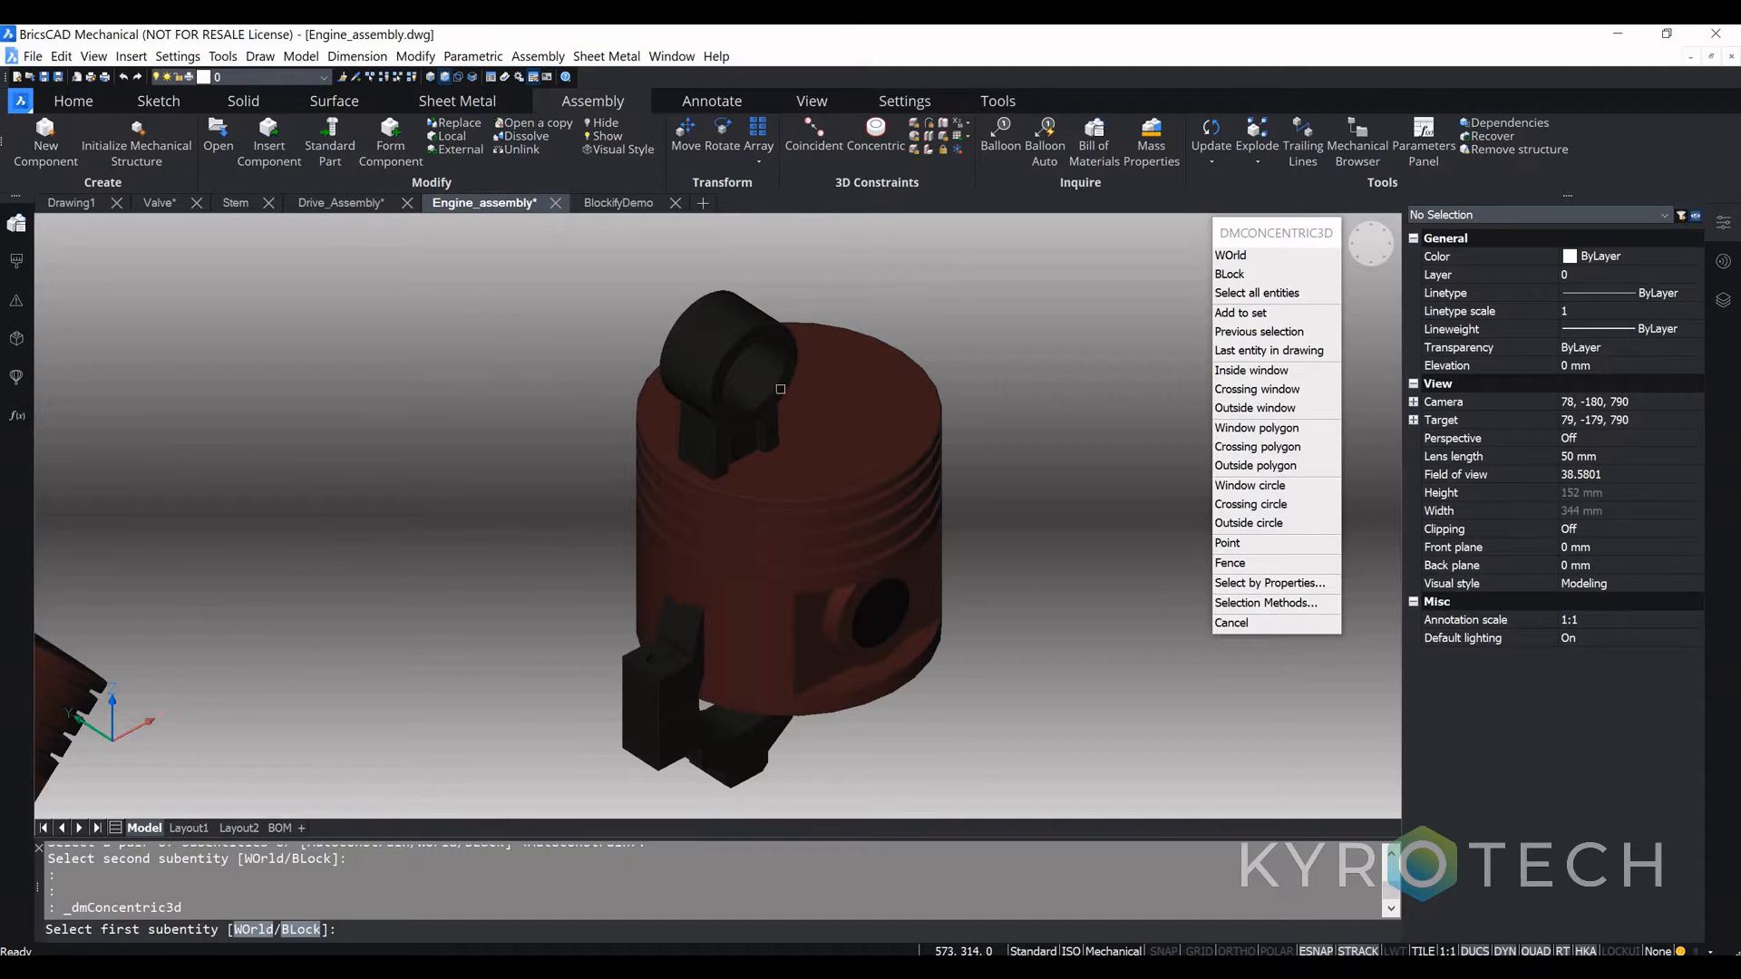
click(431, 77)
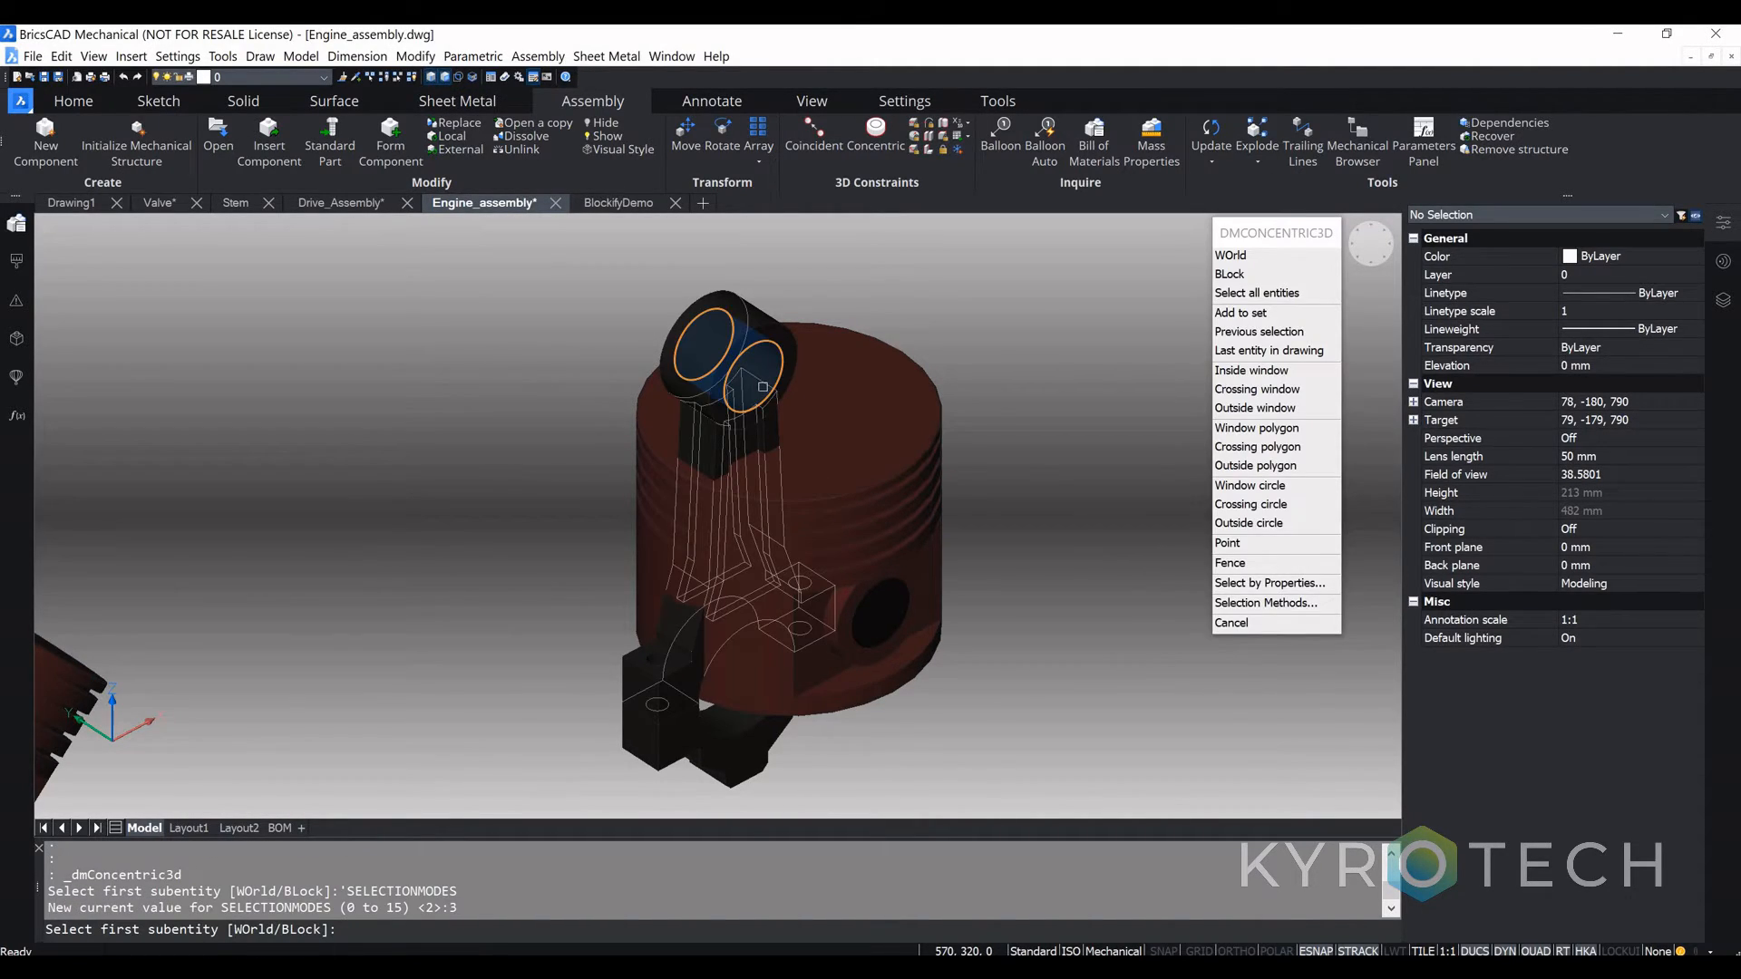
click(773, 396)
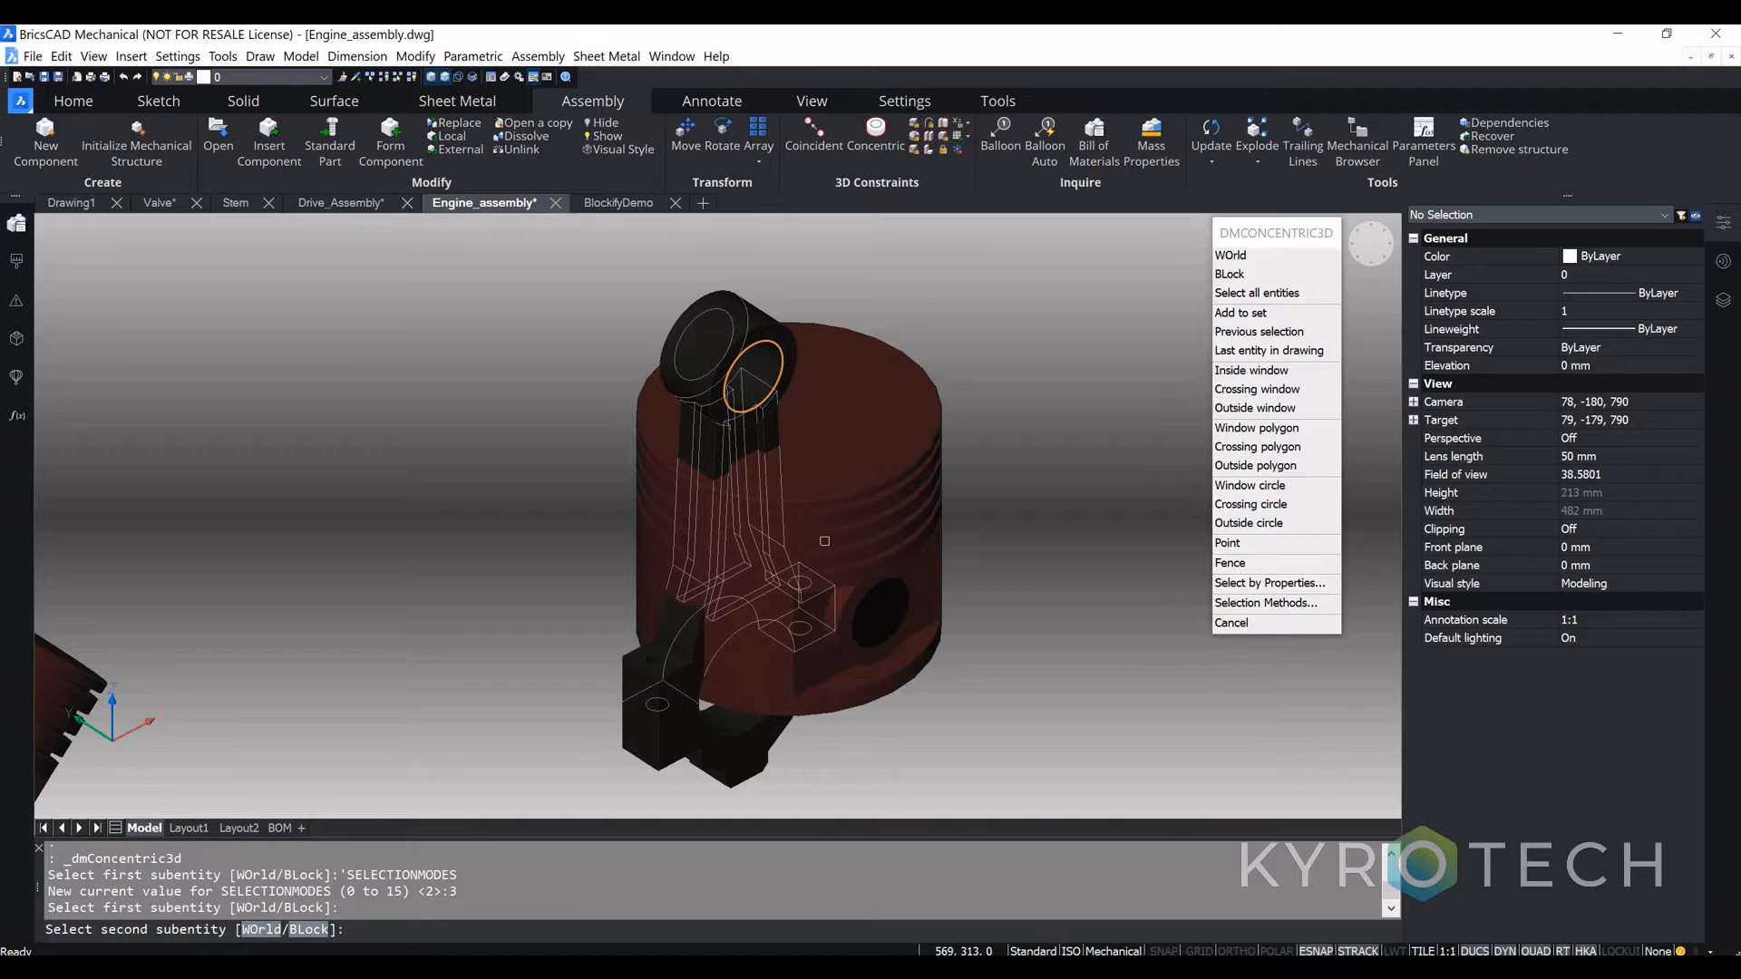
click(896, 627)
scroll(807, 565, down, 4)
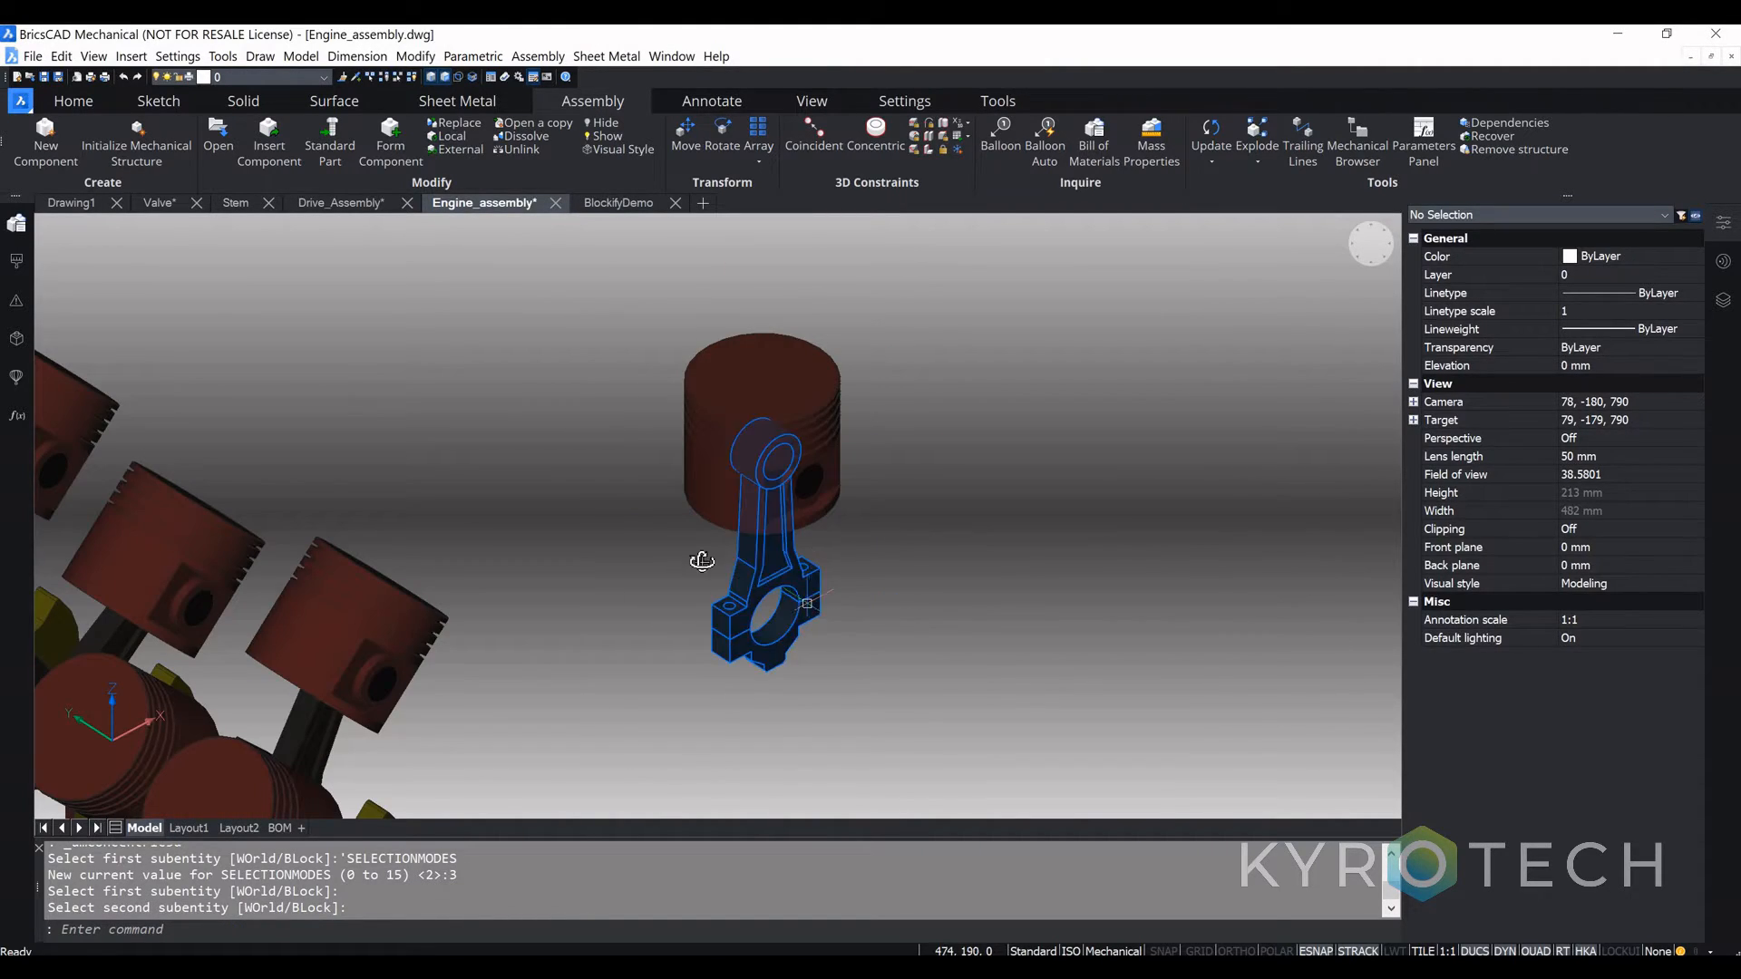
Step: Apply a coincident 3D constraint between the loose connecting rod's big-end bore and the cylindrical crankshaft journal face near the free end
scroll(622, 626, up, 1)
middle_drag(622, 626, 925, 644)
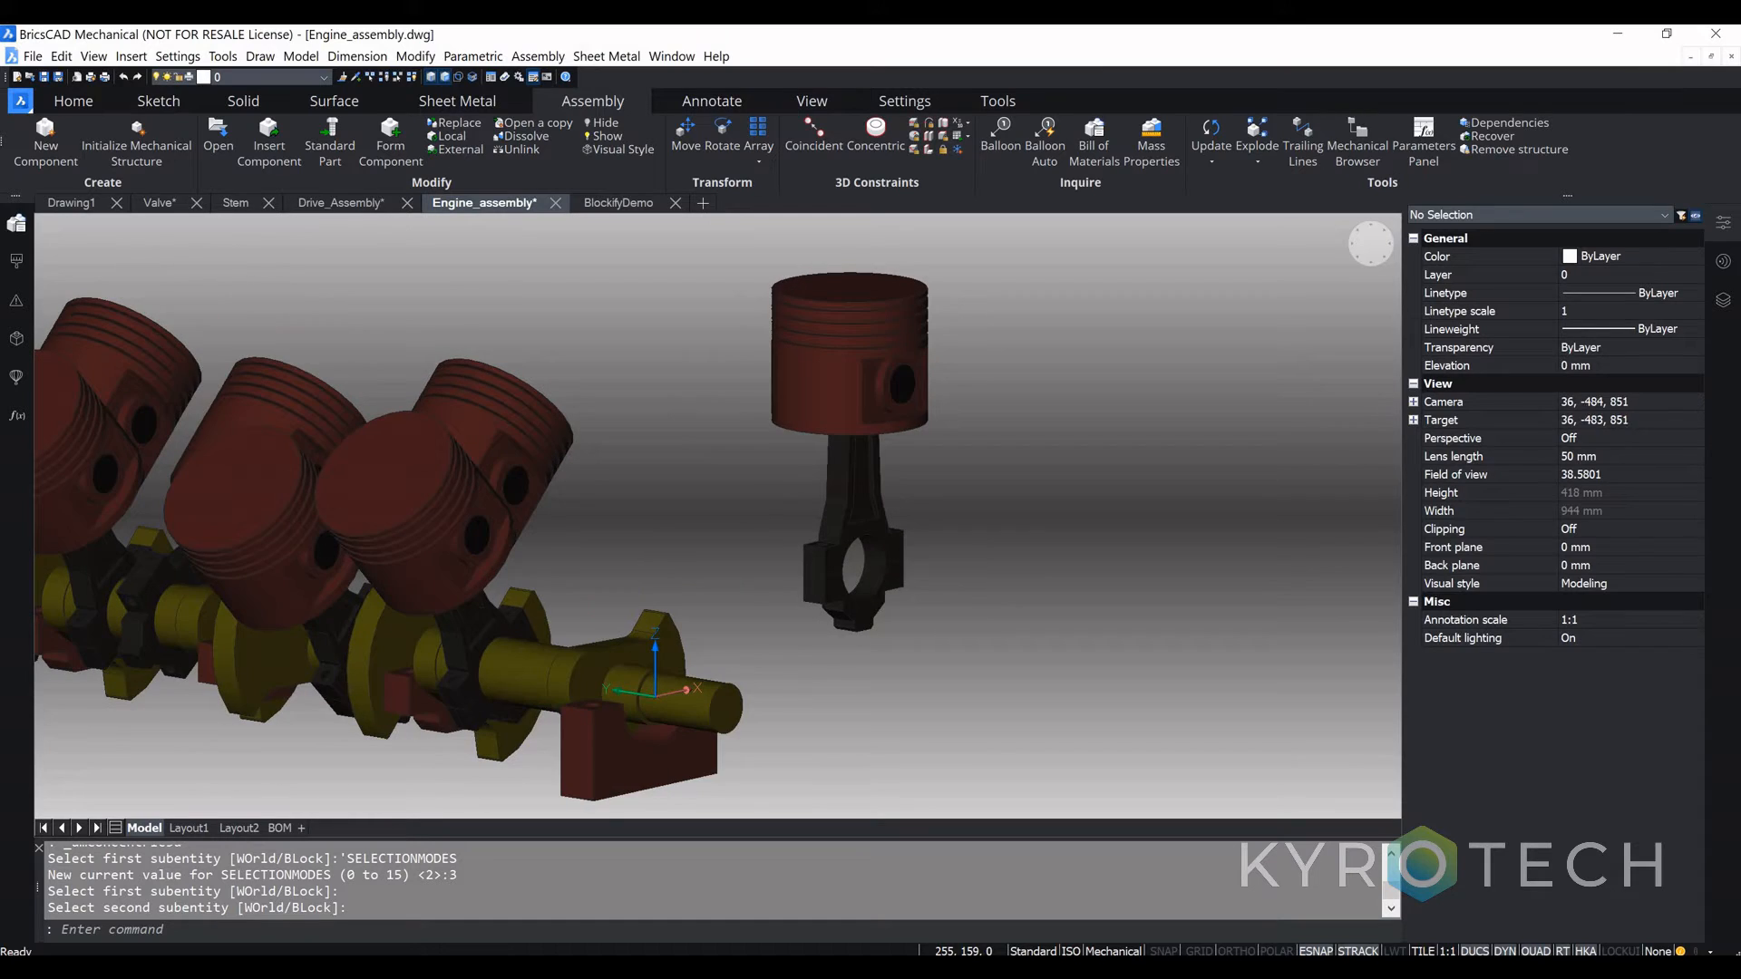
scroll(770, 650, up, 2)
shift+middle_drag(802, 646, 739, 644)
scroll(812, 585, down, 3)
shift+middle_drag(816, 581, 781, 648)
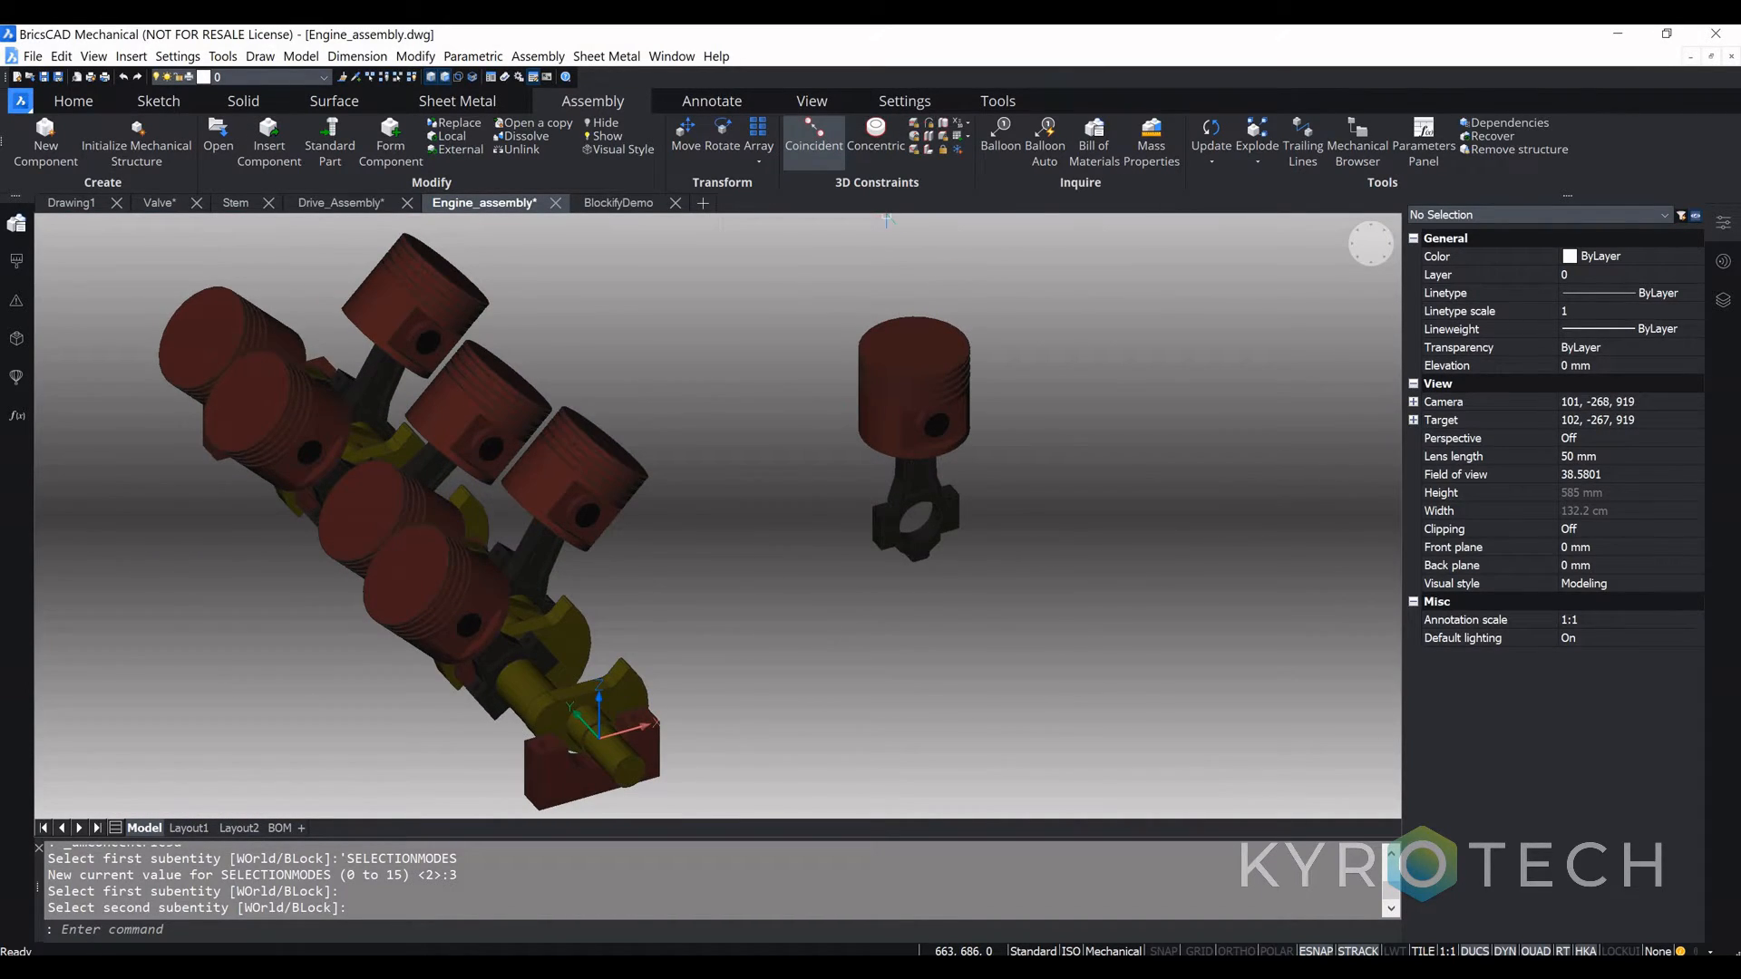
click(814, 136)
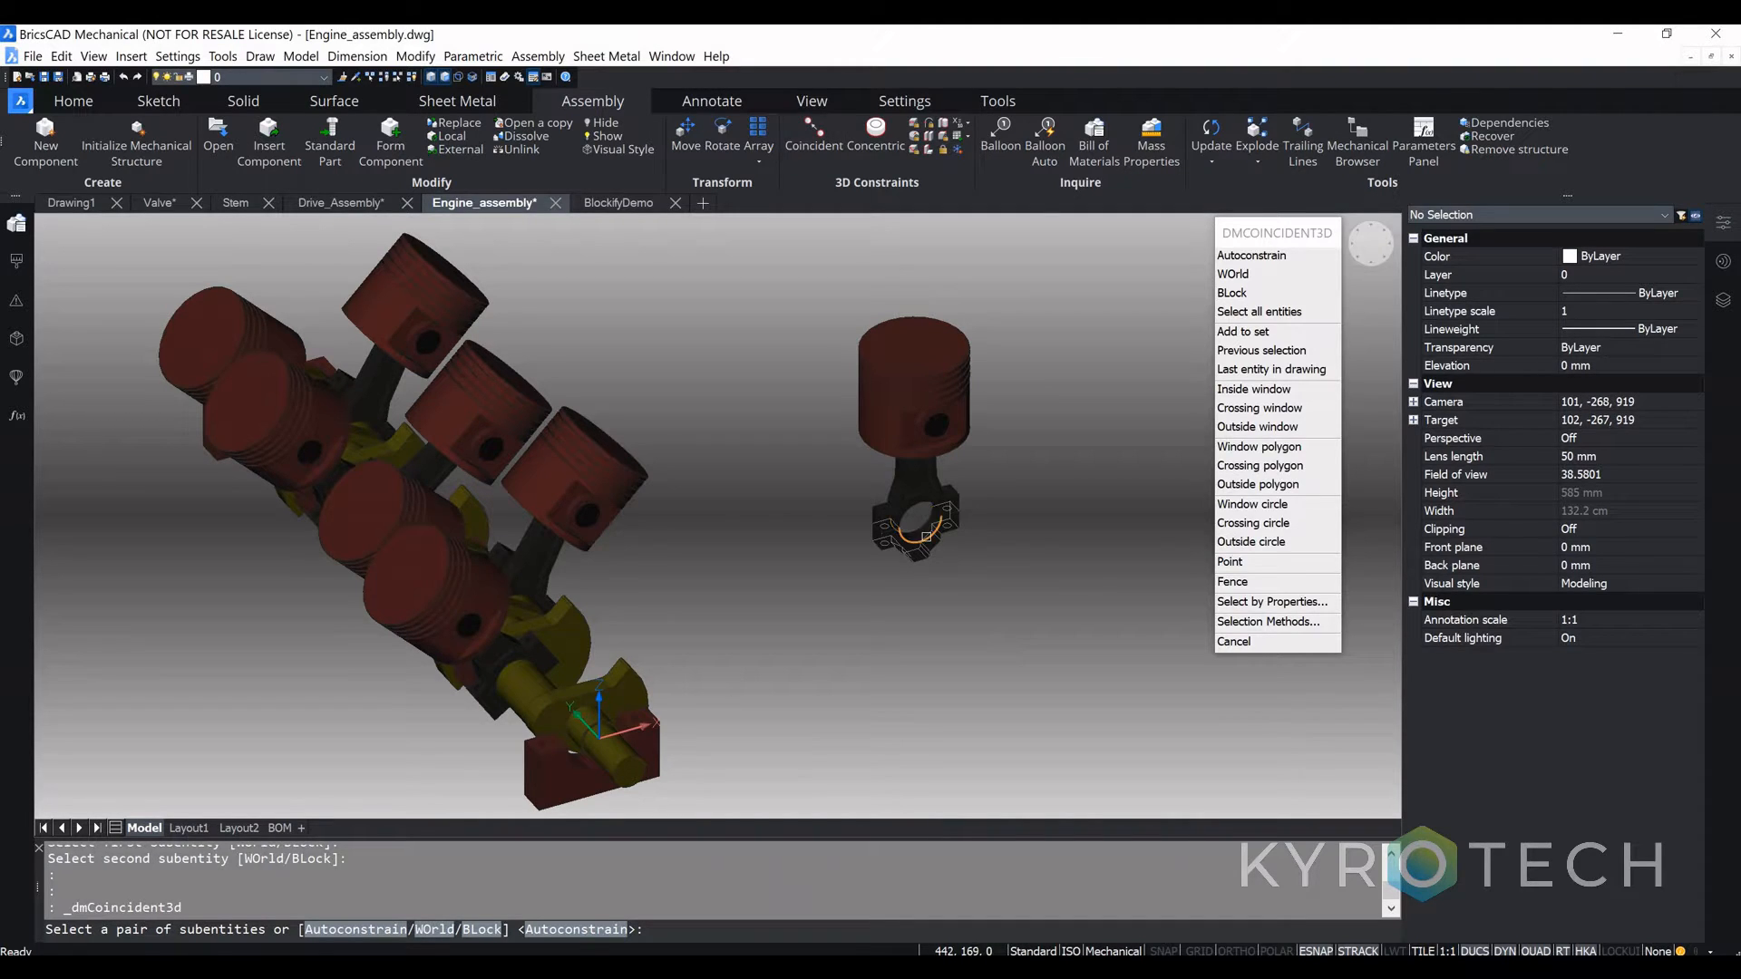
scroll(925, 536, up, 3)
click(919, 530)
scroll(629, 591, down, 5)
scroll(628, 591, down, 3)
shift+middle_drag(560, 678, 635, 625)
scroll(544, 658, up, 6)
shift+middle_drag(533, 577, 526, 512)
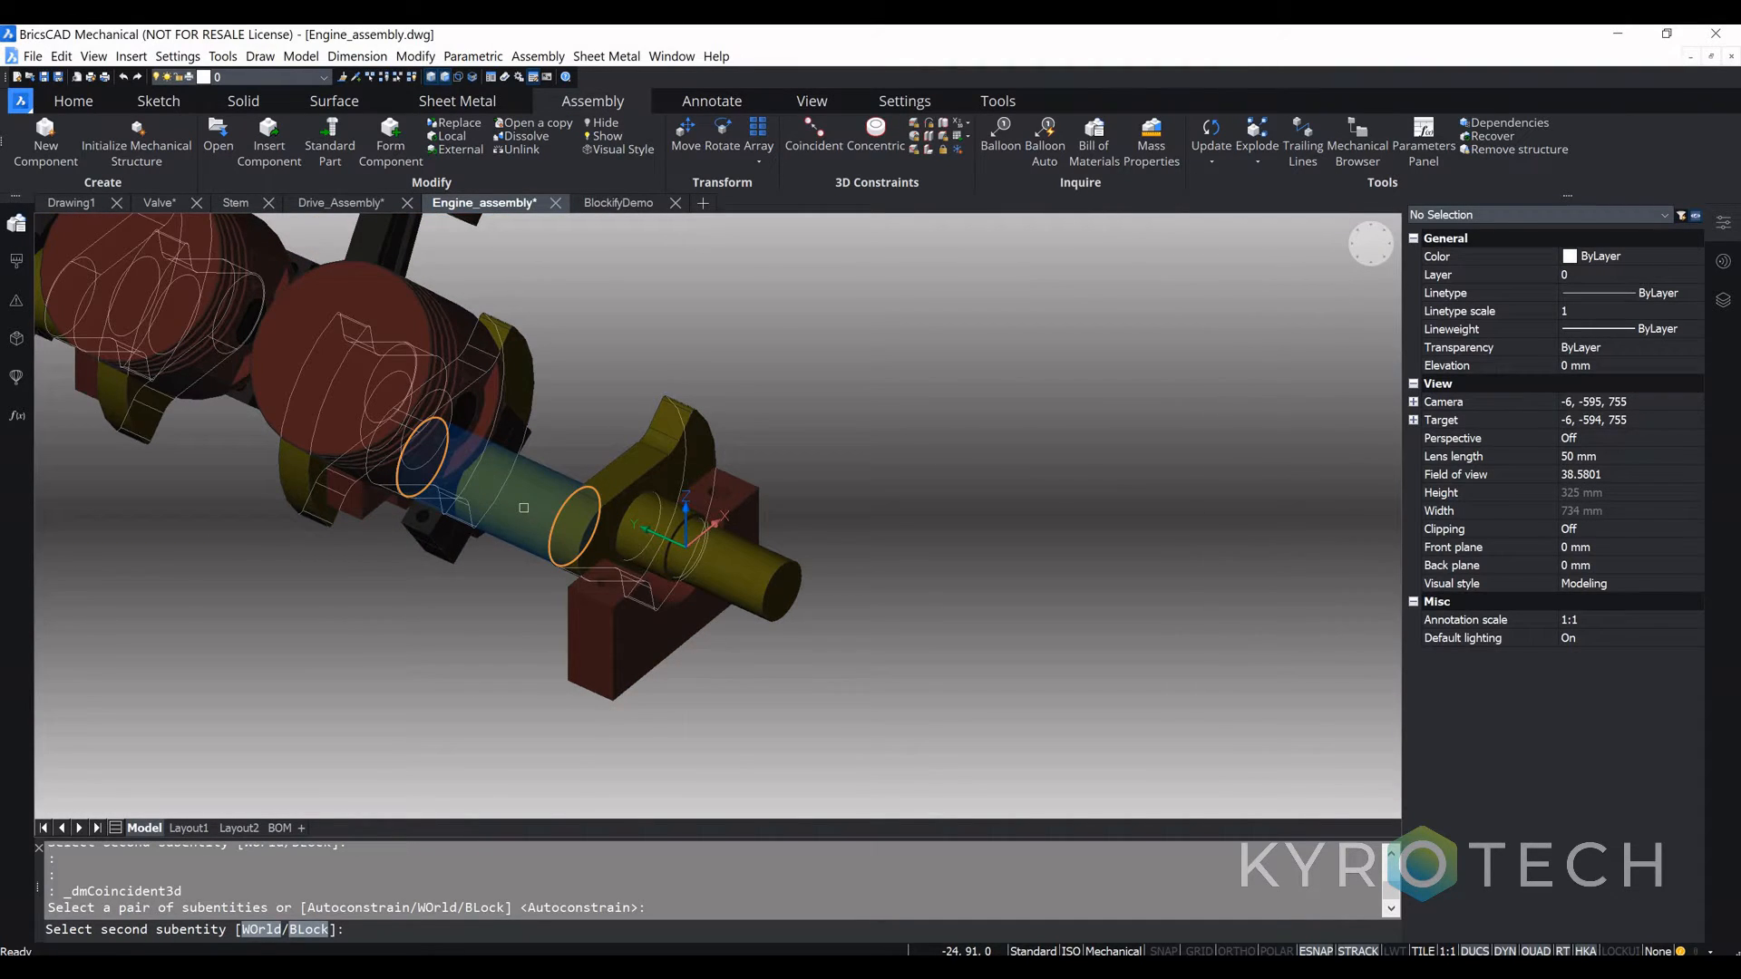
click(524, 508)
scroll(553, 476, down, 5)
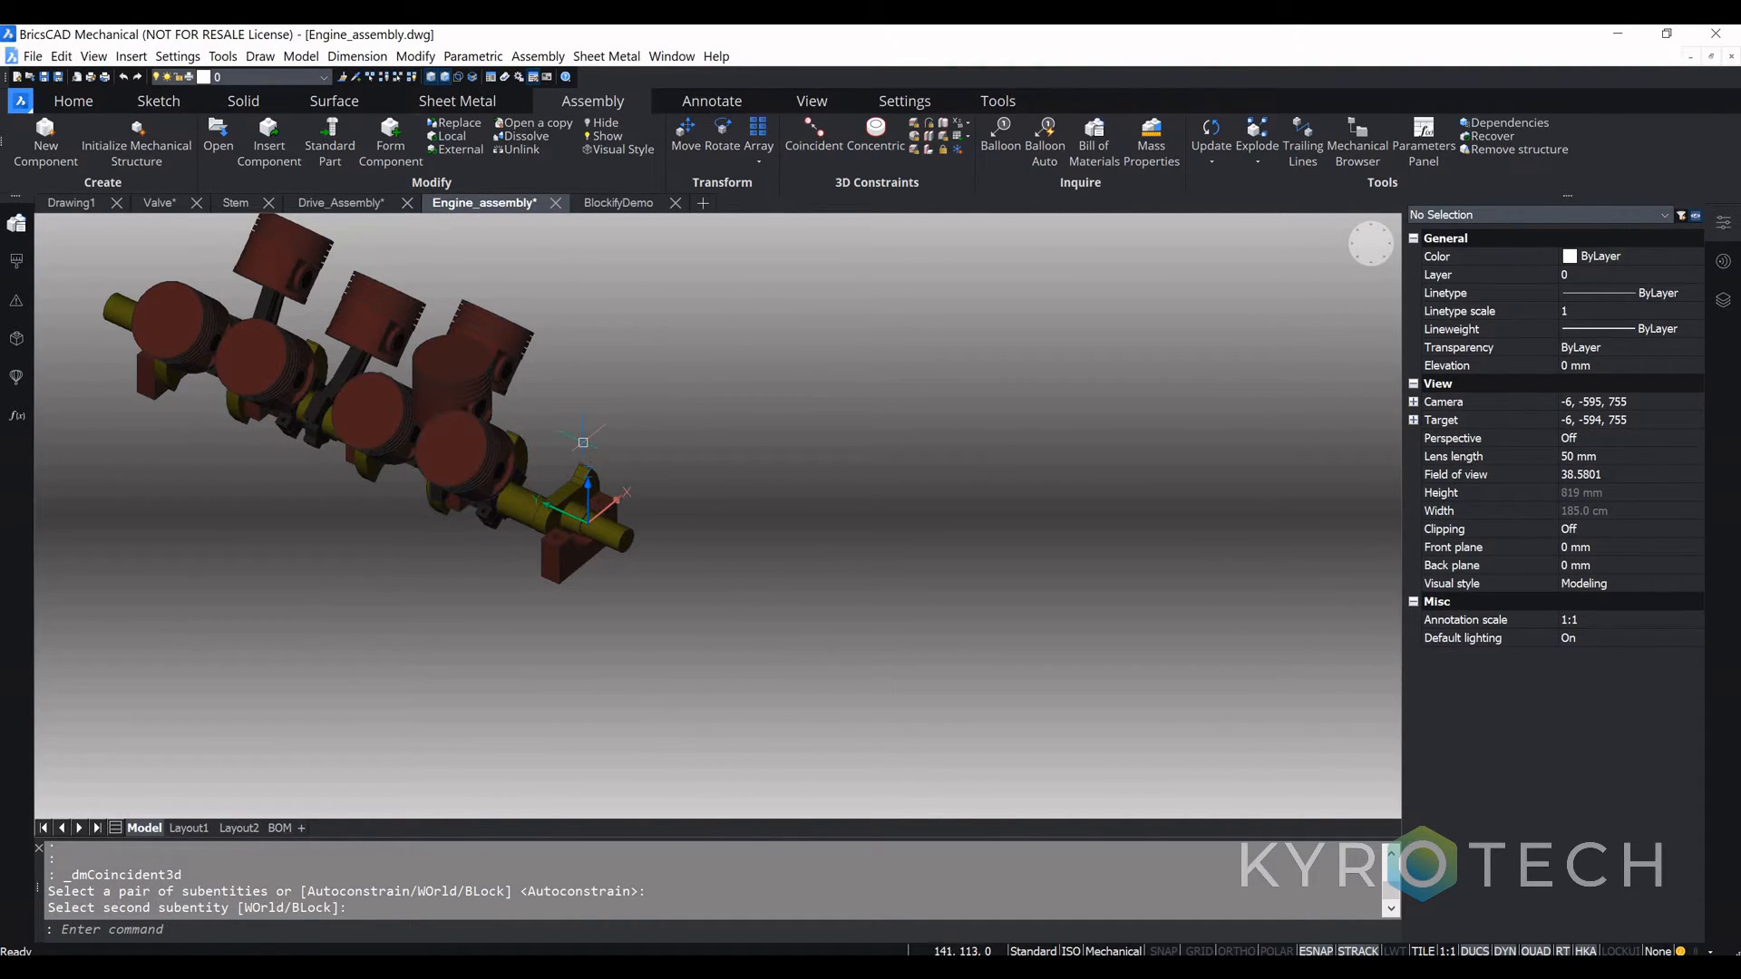
Step: Move the newly added connecting rod 118 mm along the crankshaft axis toward the end bearing, onto the unoccupied journal position
scroll(514, 515, up, 5)
shift+middle_drag(514, 514, 467, 518)
scroll(484, 523, down, 4)
scroll(462, 516, up, 5)
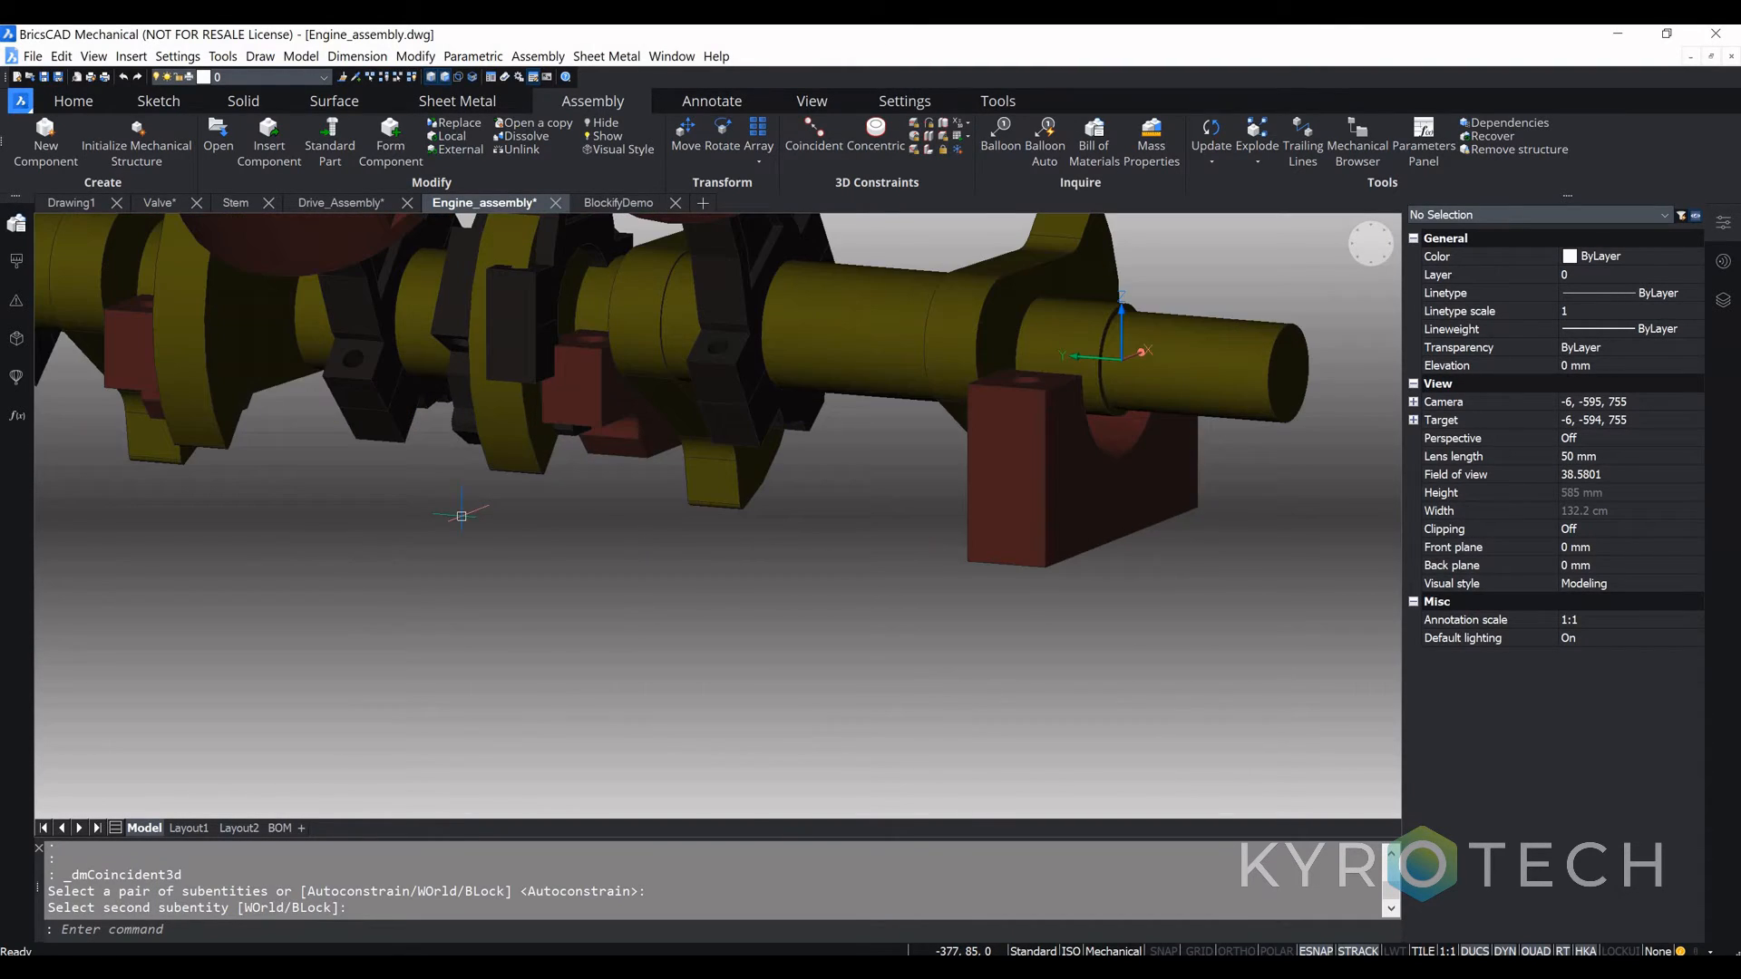
click(551, 325)
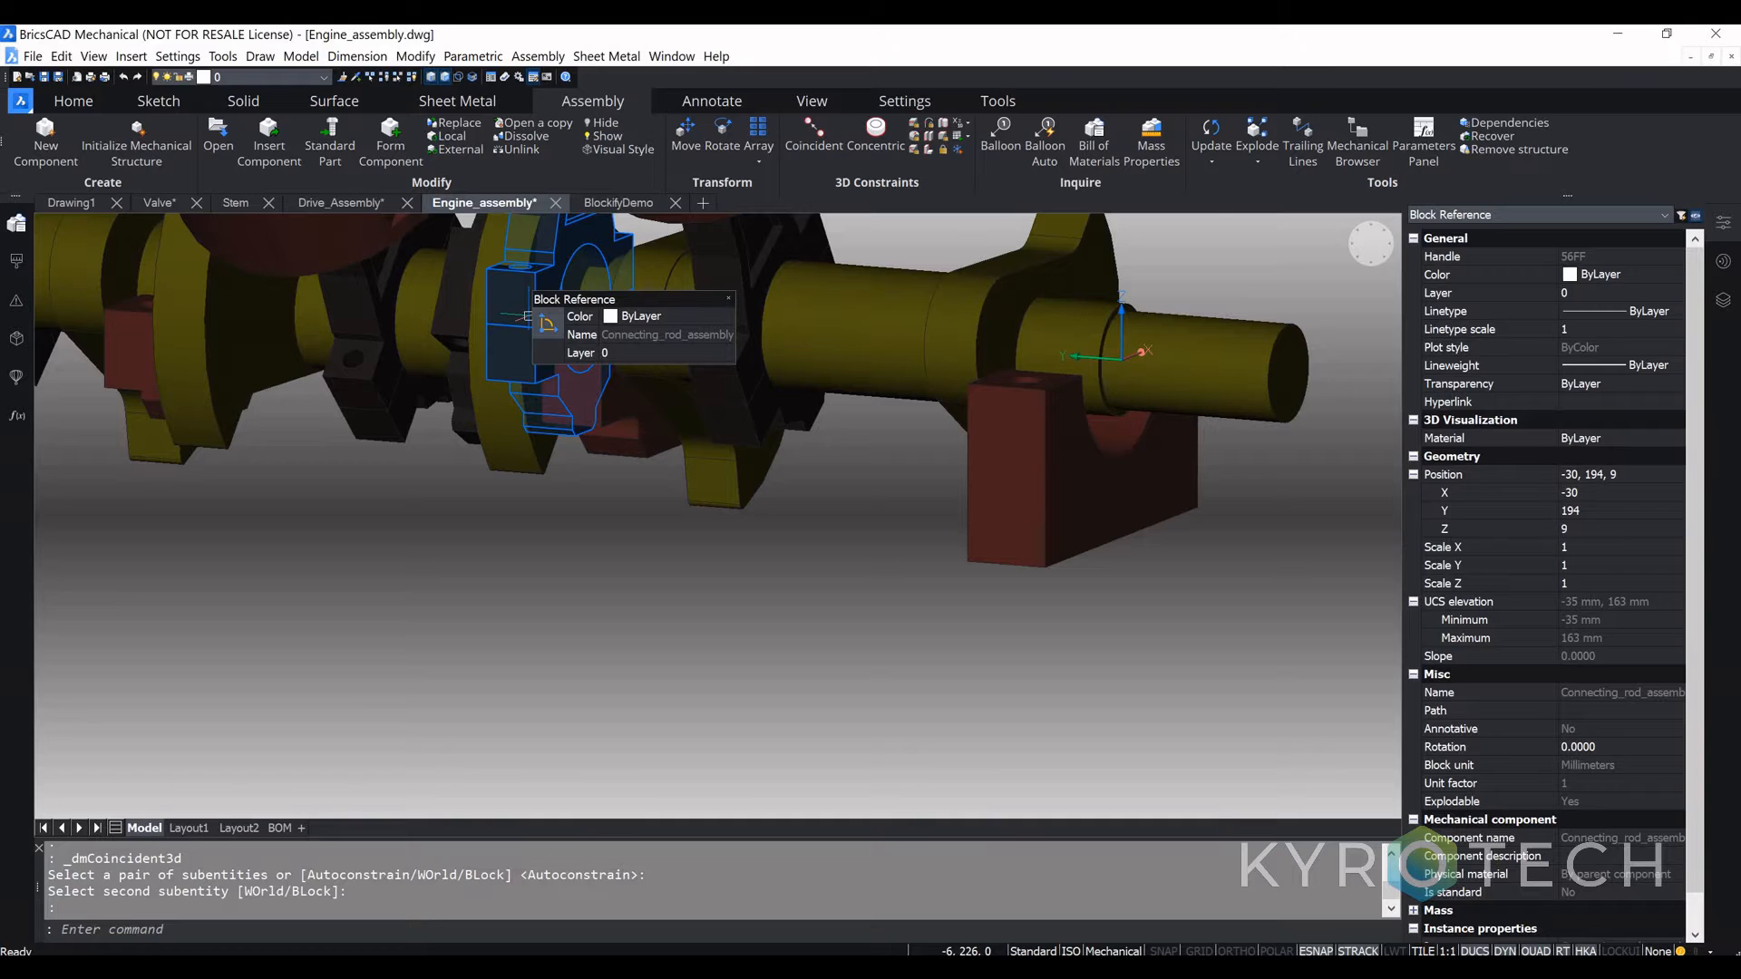
click(569, 301)
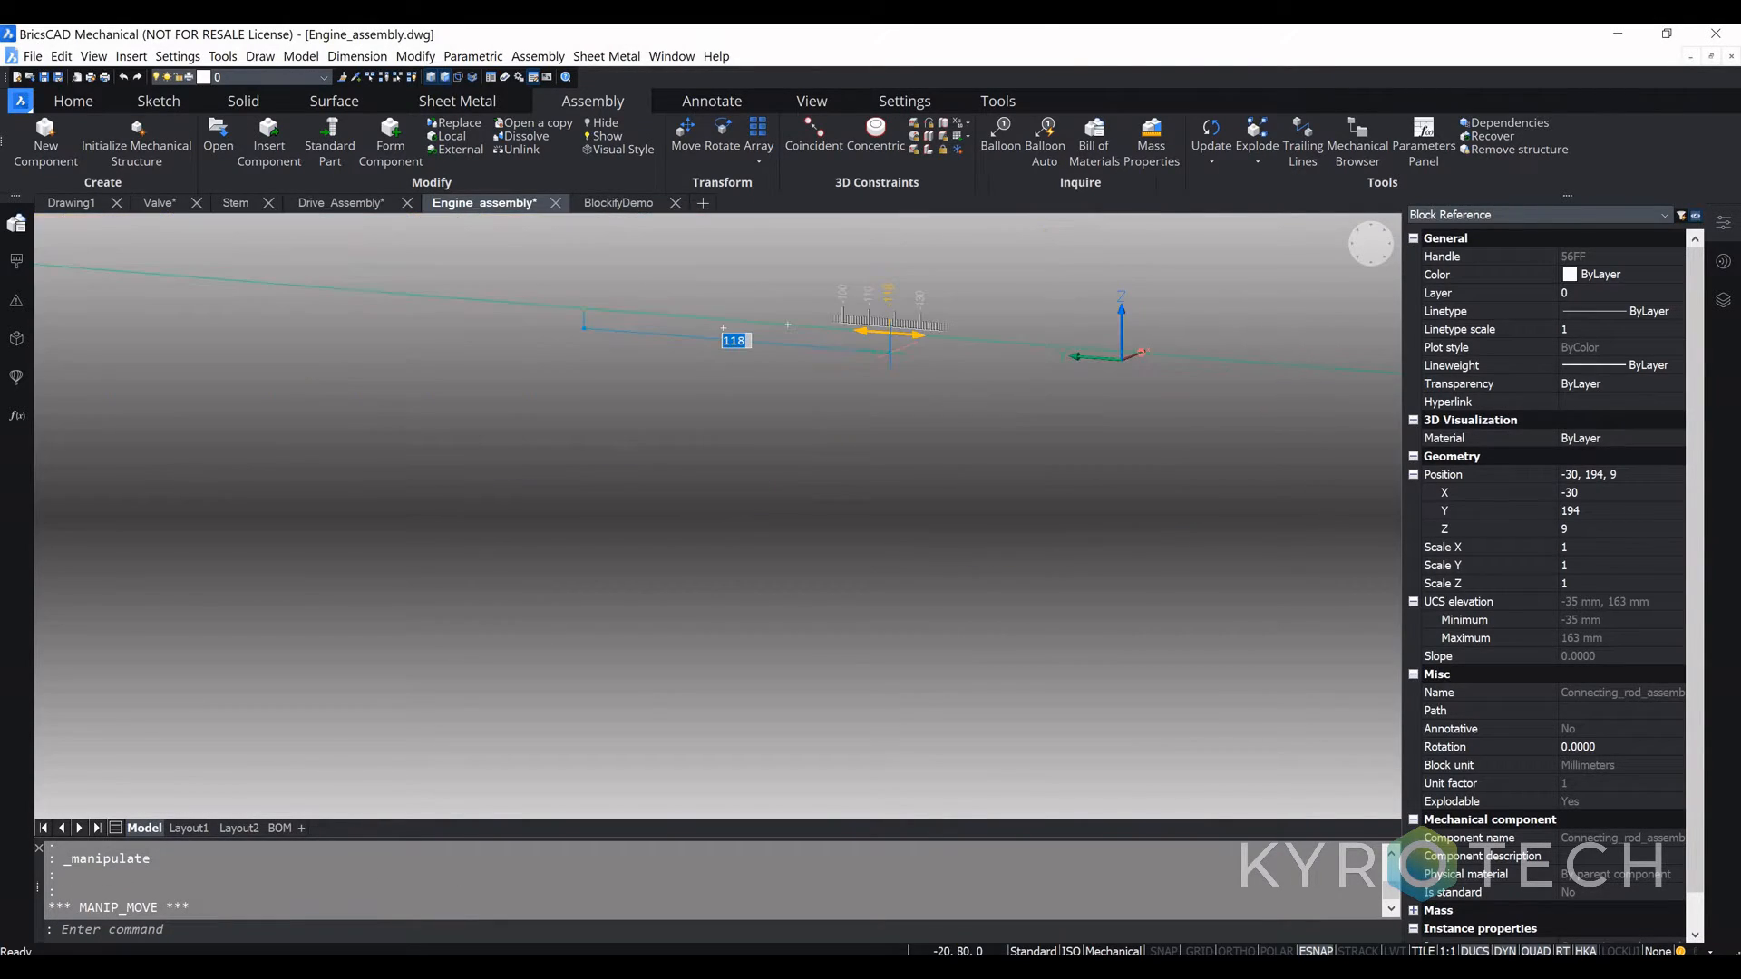
click(890, 352)
scroll(914, 359, down, 5)
shift+middle_drag(844, 472, 758, 606)
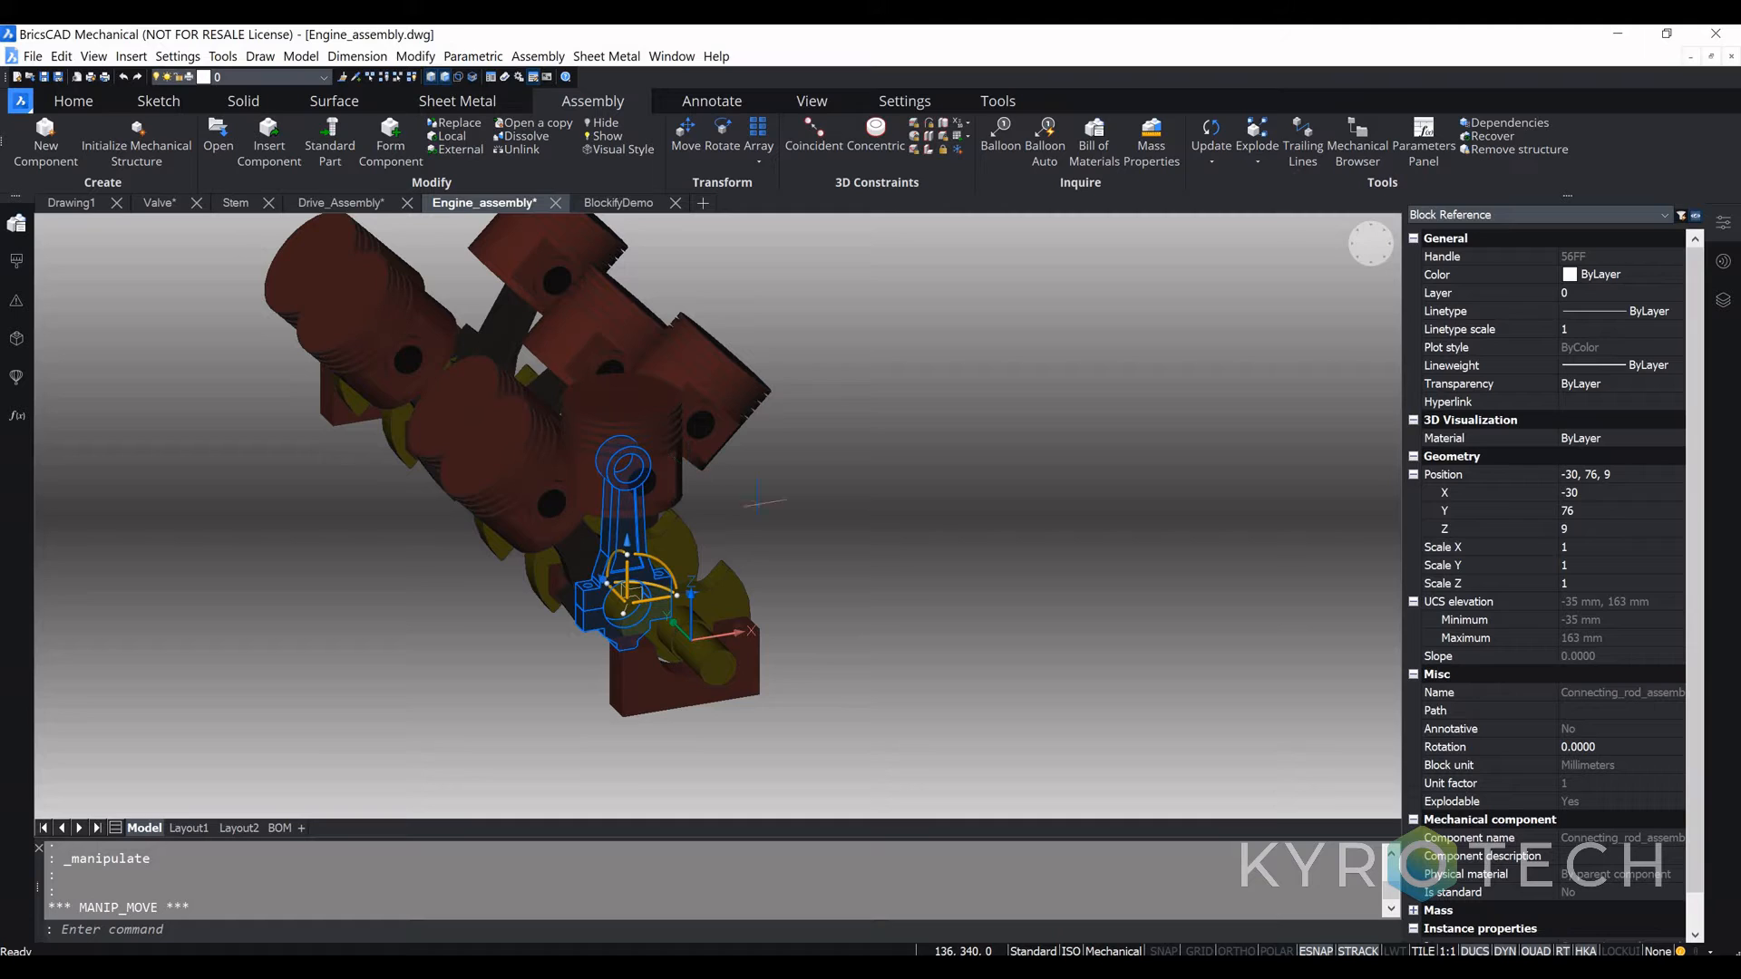
key(Escape)
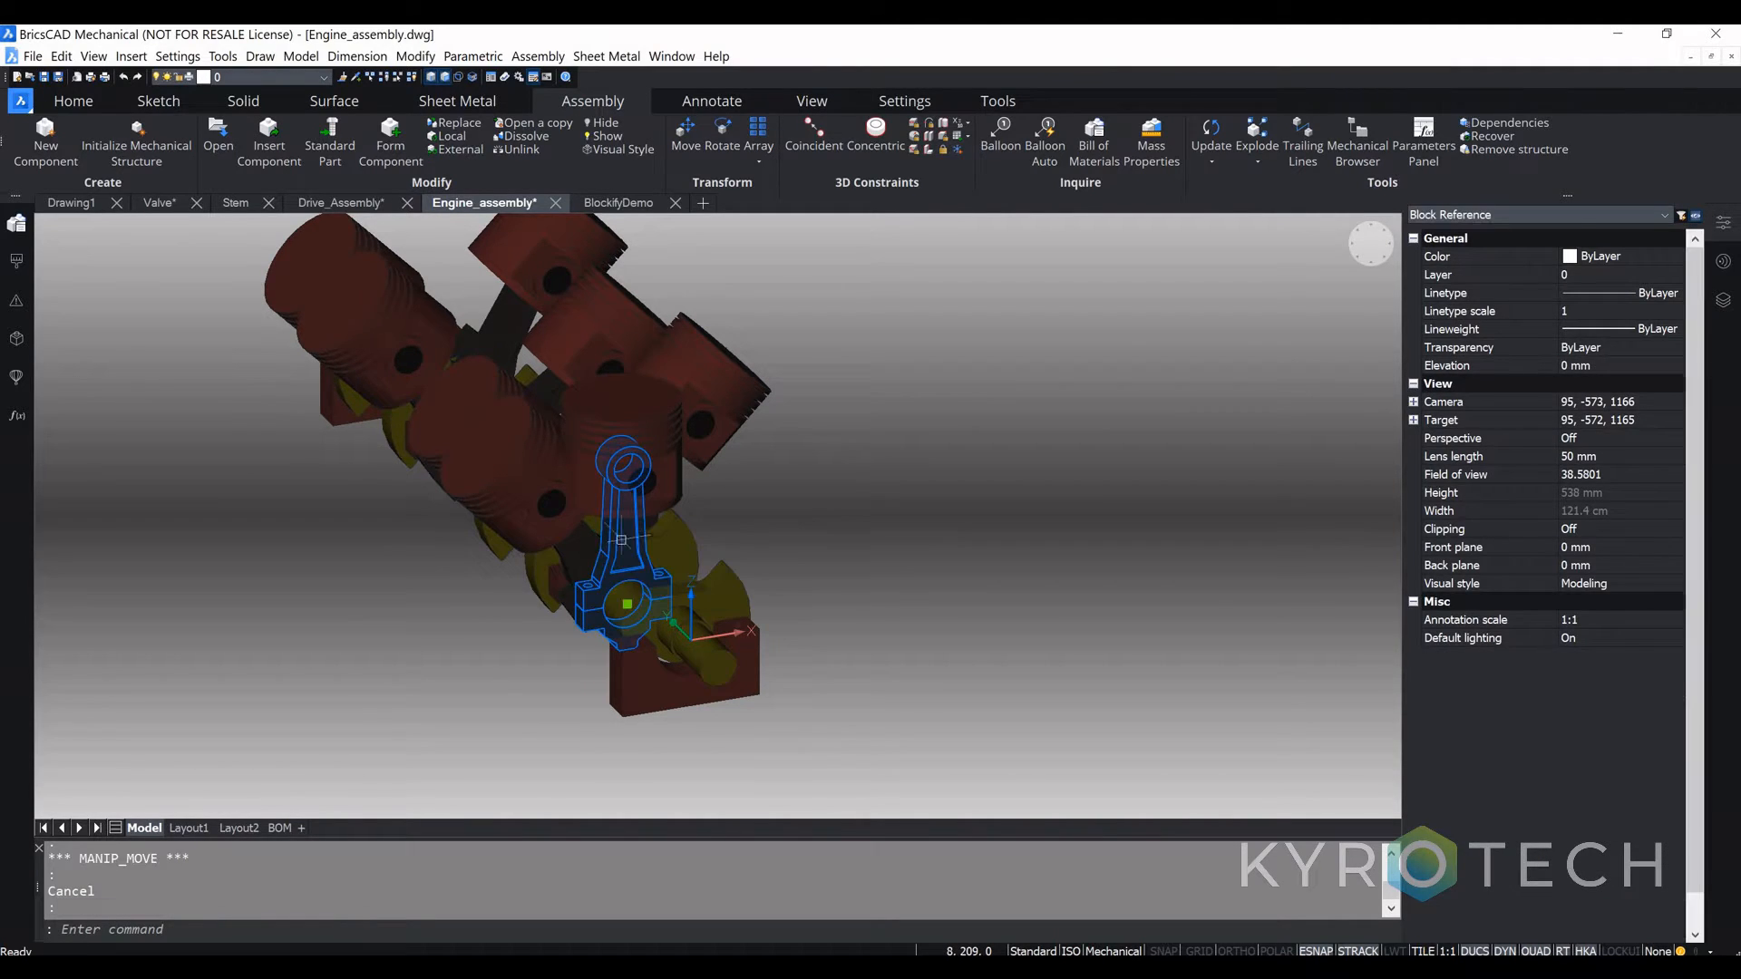
Step: Rotate the new connecting rod and its piston together by 45° about the crankshaft direction to line up with the tilted cylinder bank
click(667, 469)
click(667, 470)
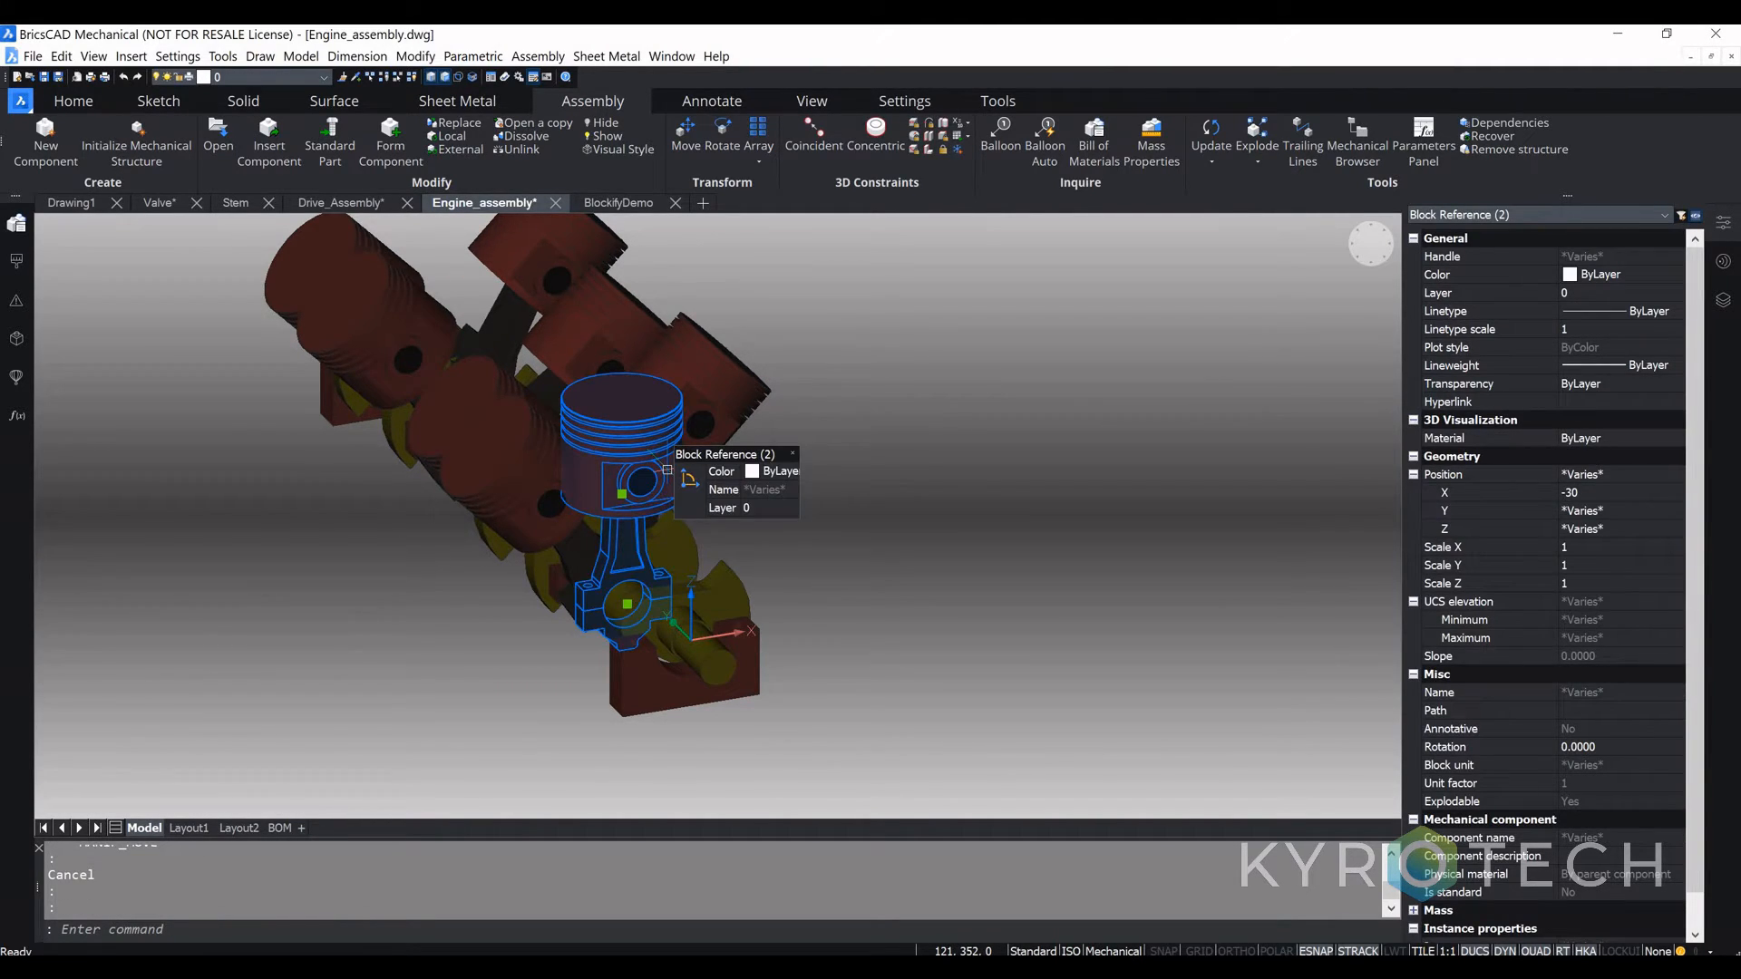
mouse_move(689, 482)
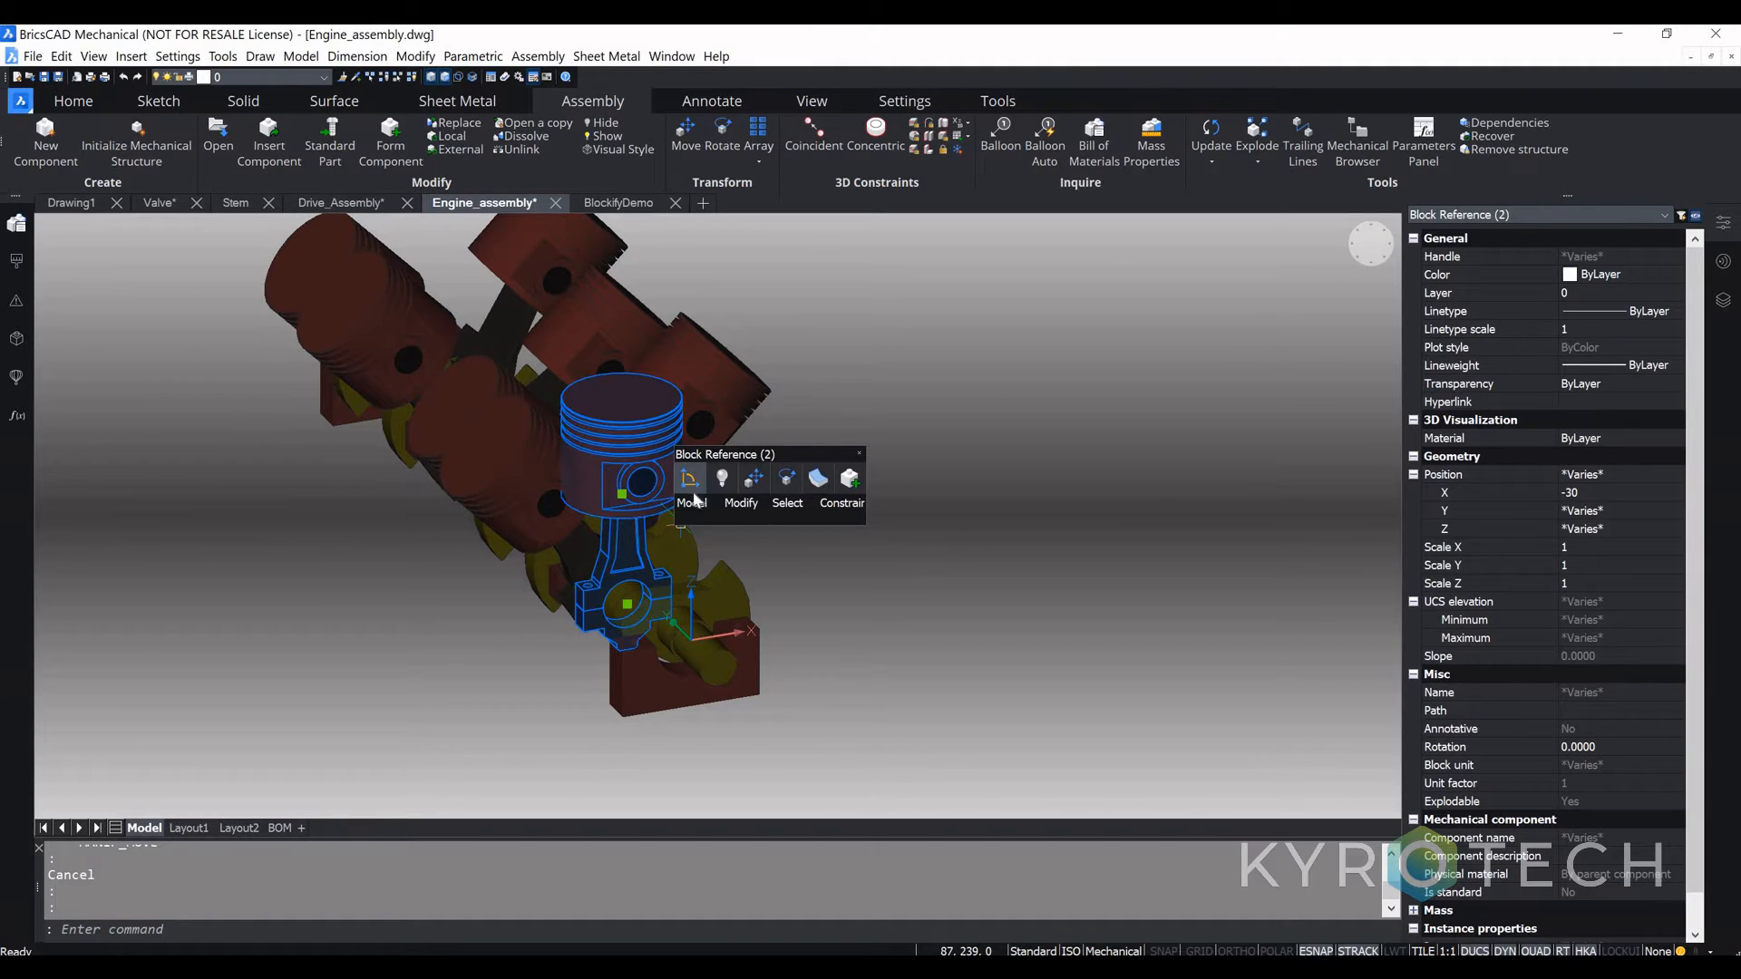
click(689, 482)
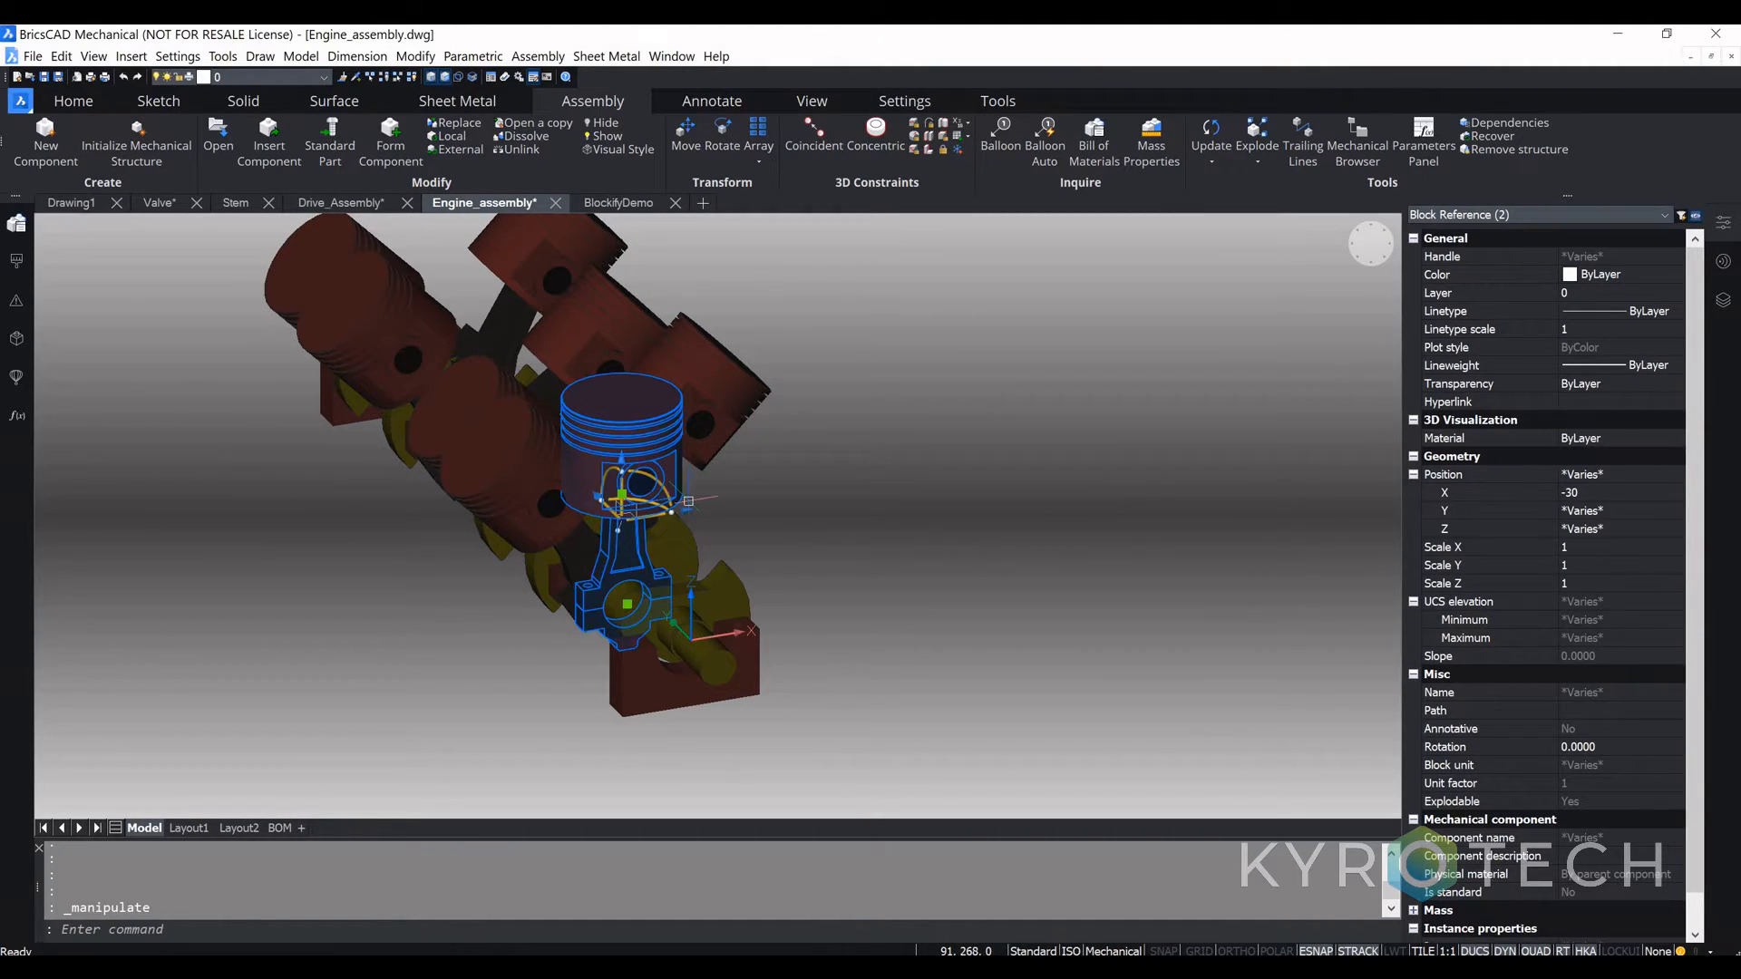
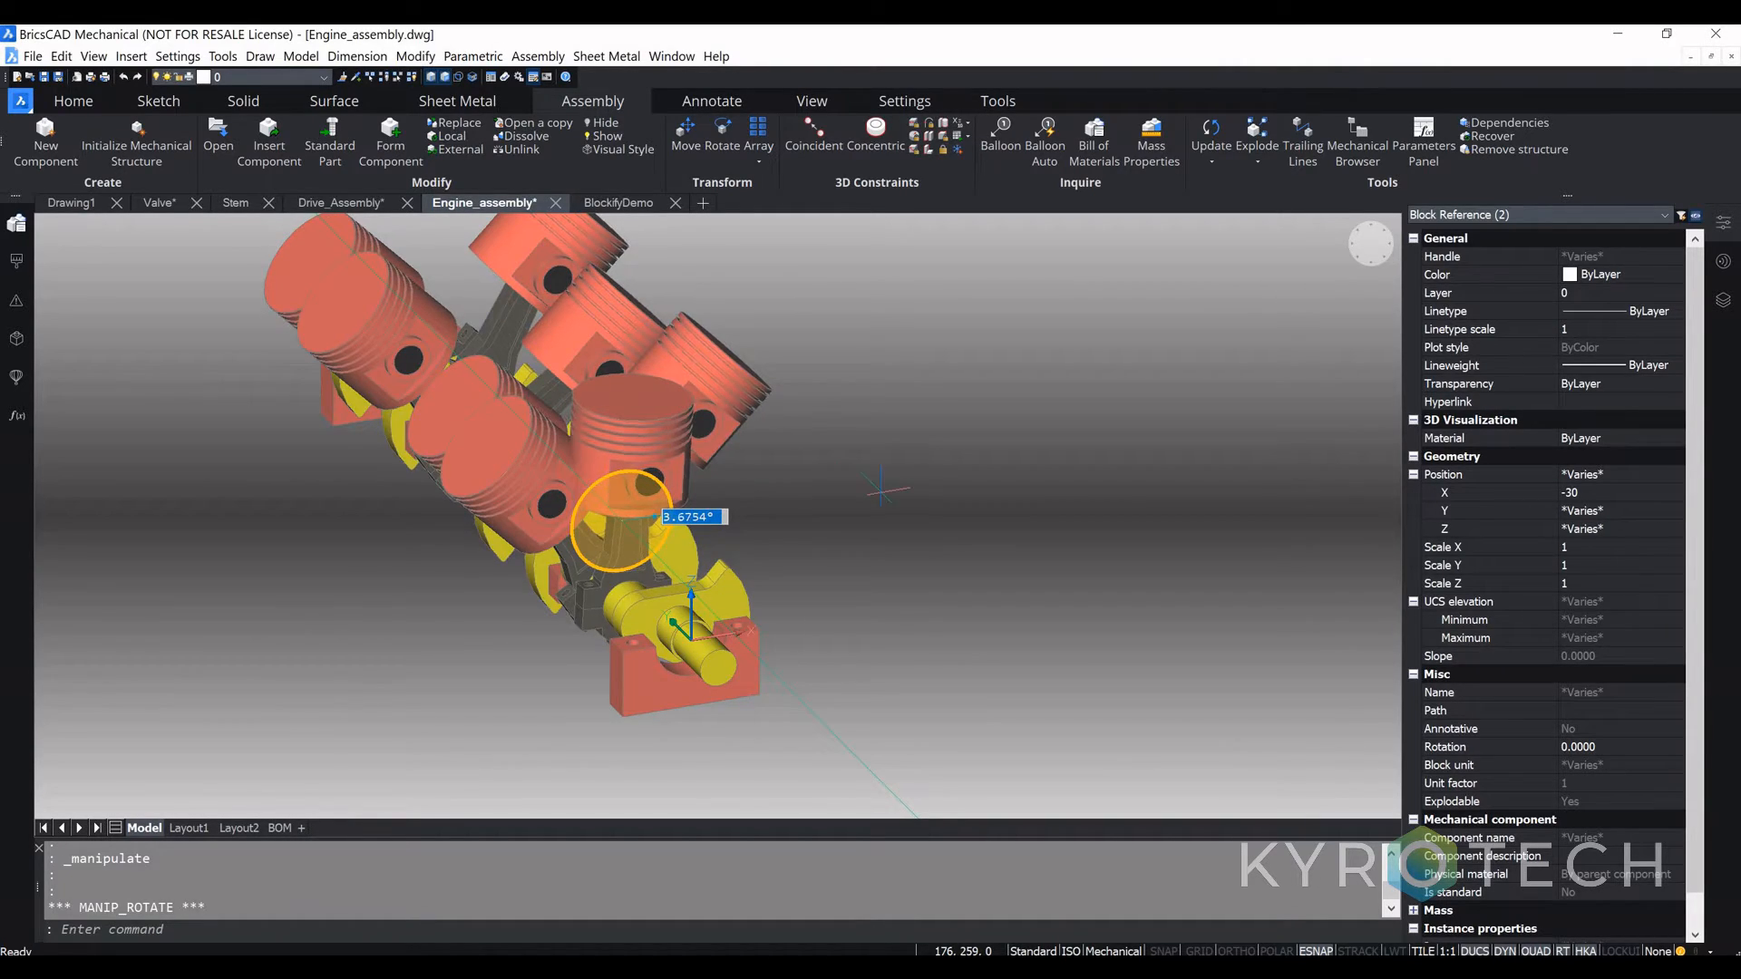
text(45.0000)
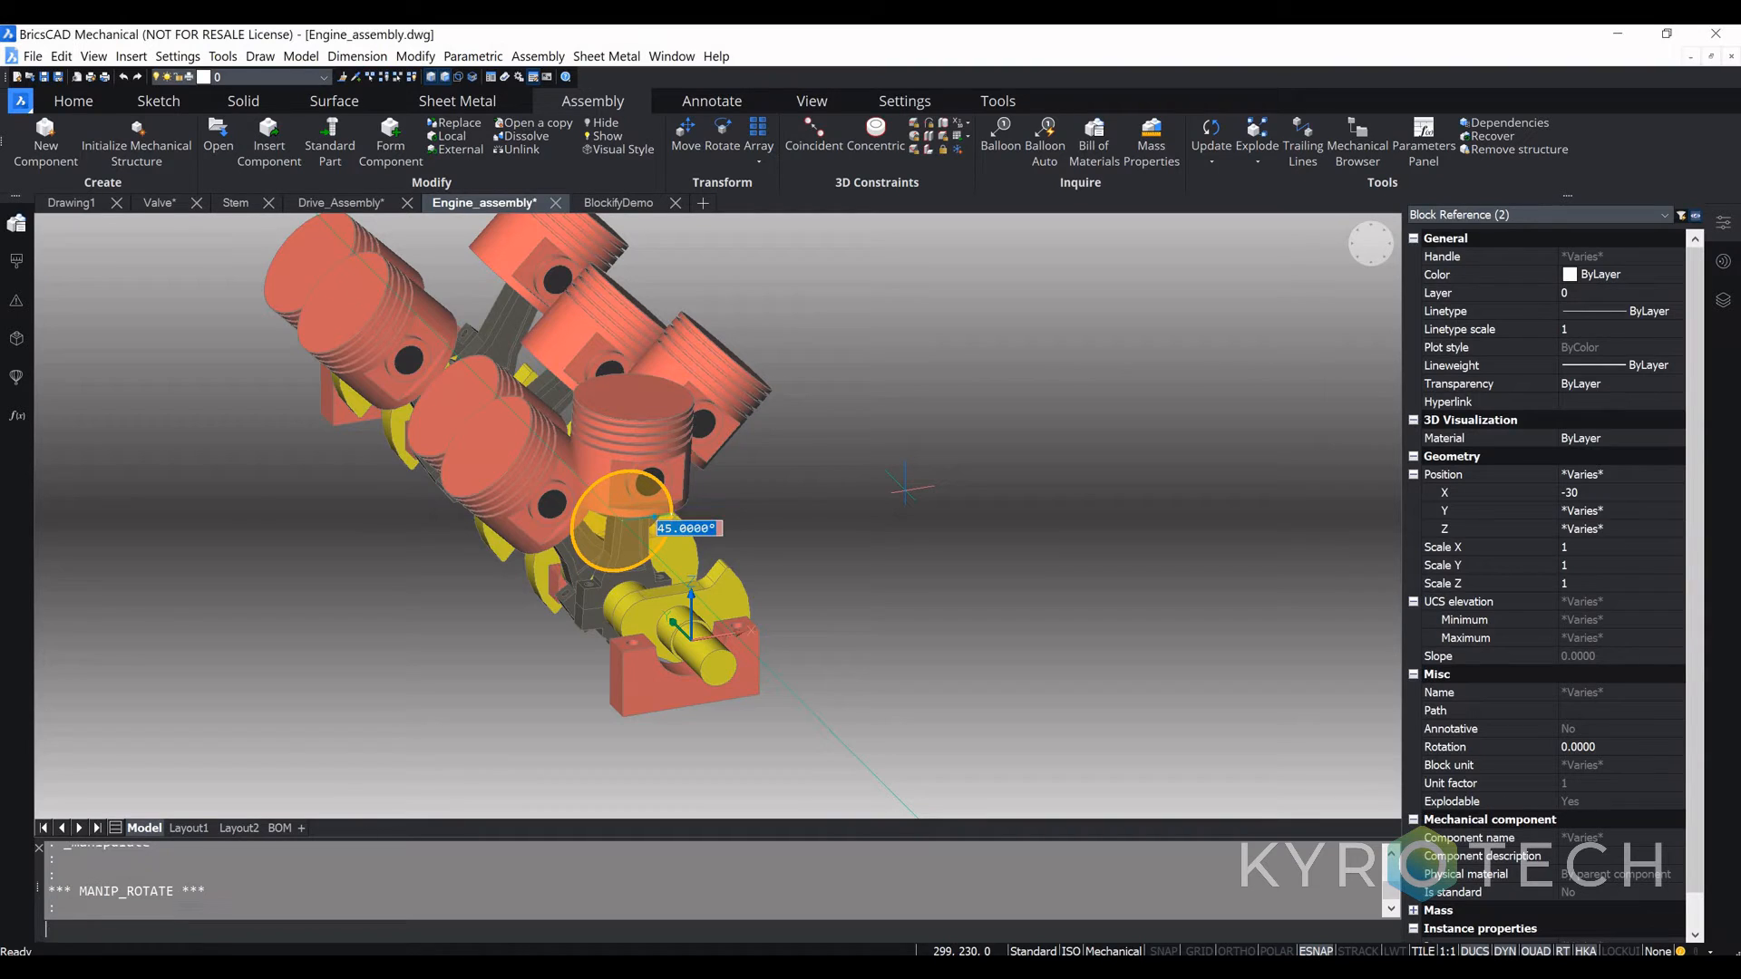
key(Return)
scroll(904, 487, down, 4)
shift+middle_drag(749, 580, 567, 626)
key(Escape)
scroll(556, 625, up, 3)
scroll(556, 625, down, 2)
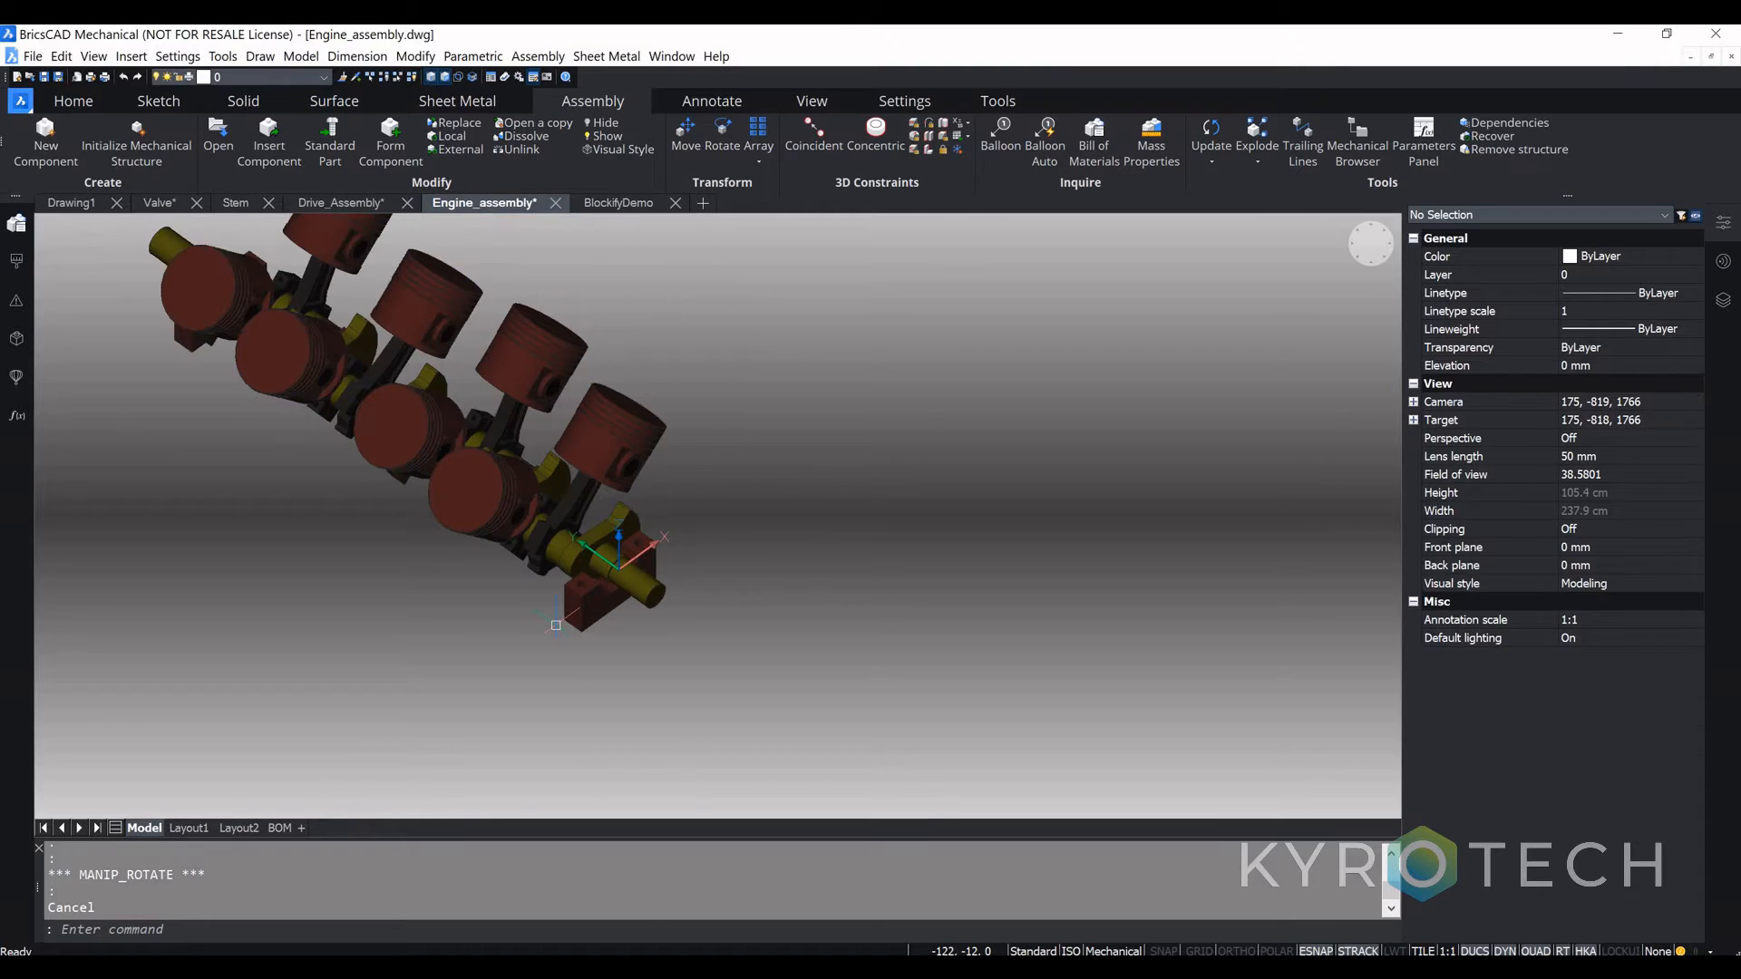
middle_drag(573, 557, 637, 570)
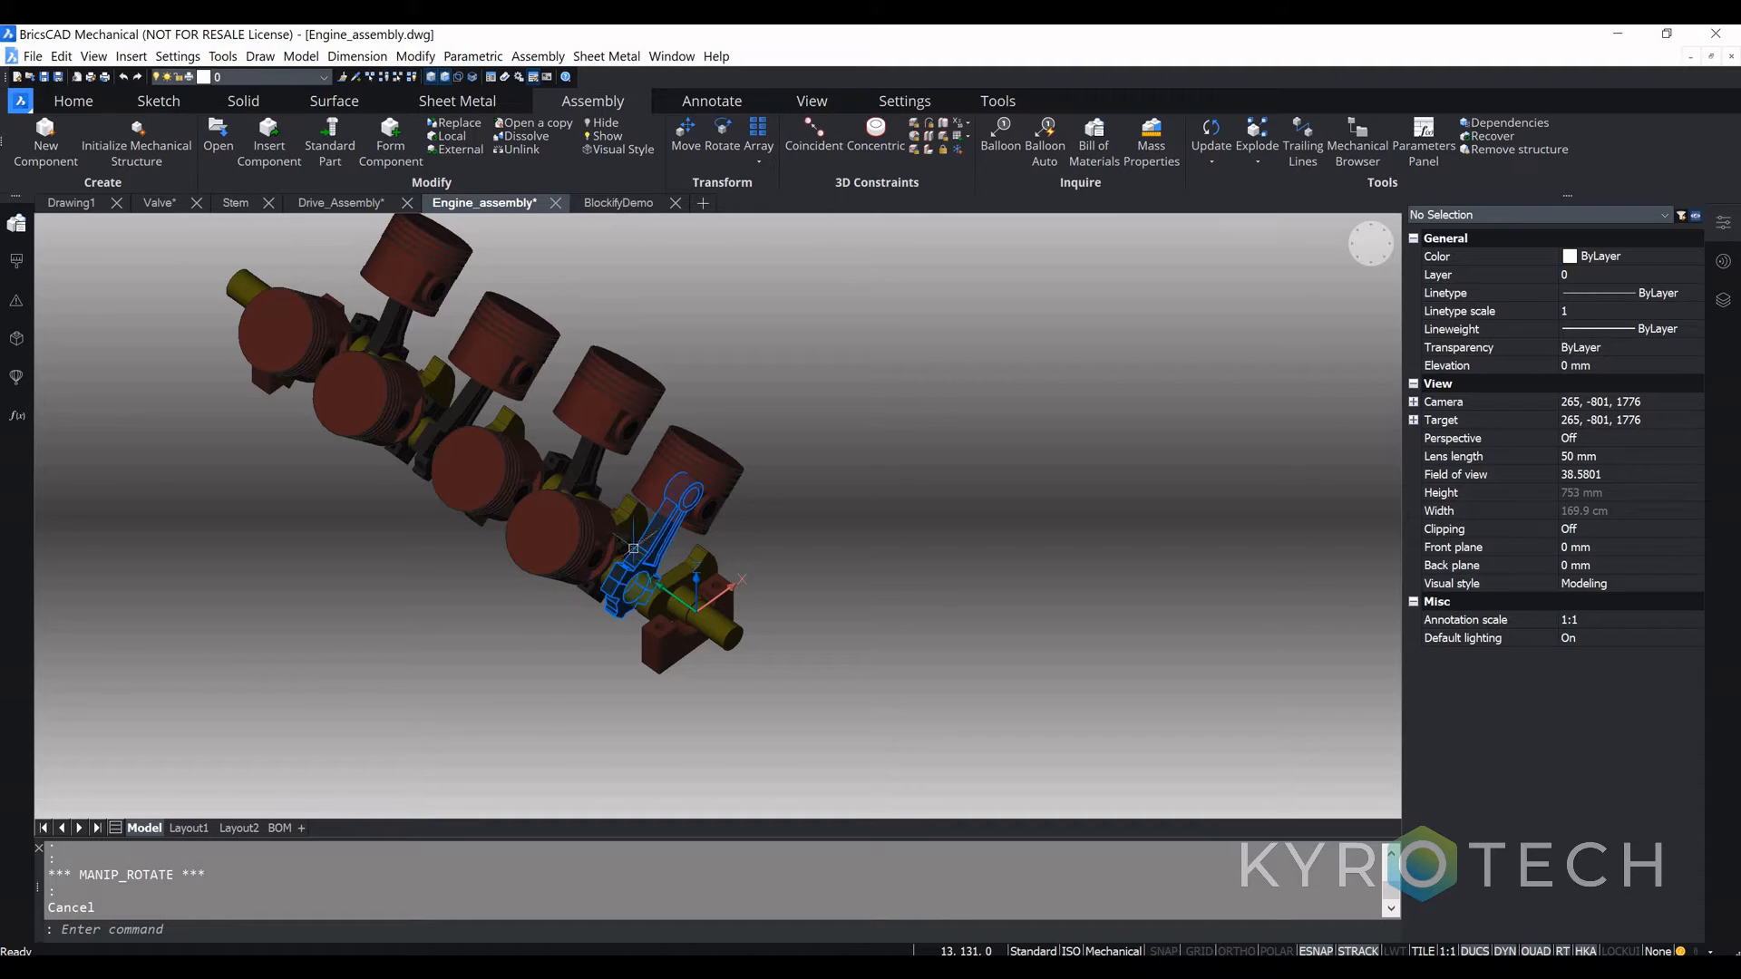
Step: Switch to File Explorer and open Connecting_rod_assembly.dwg from 5_V8_engine\V8_engine in BricsCAD
click(524, 968)
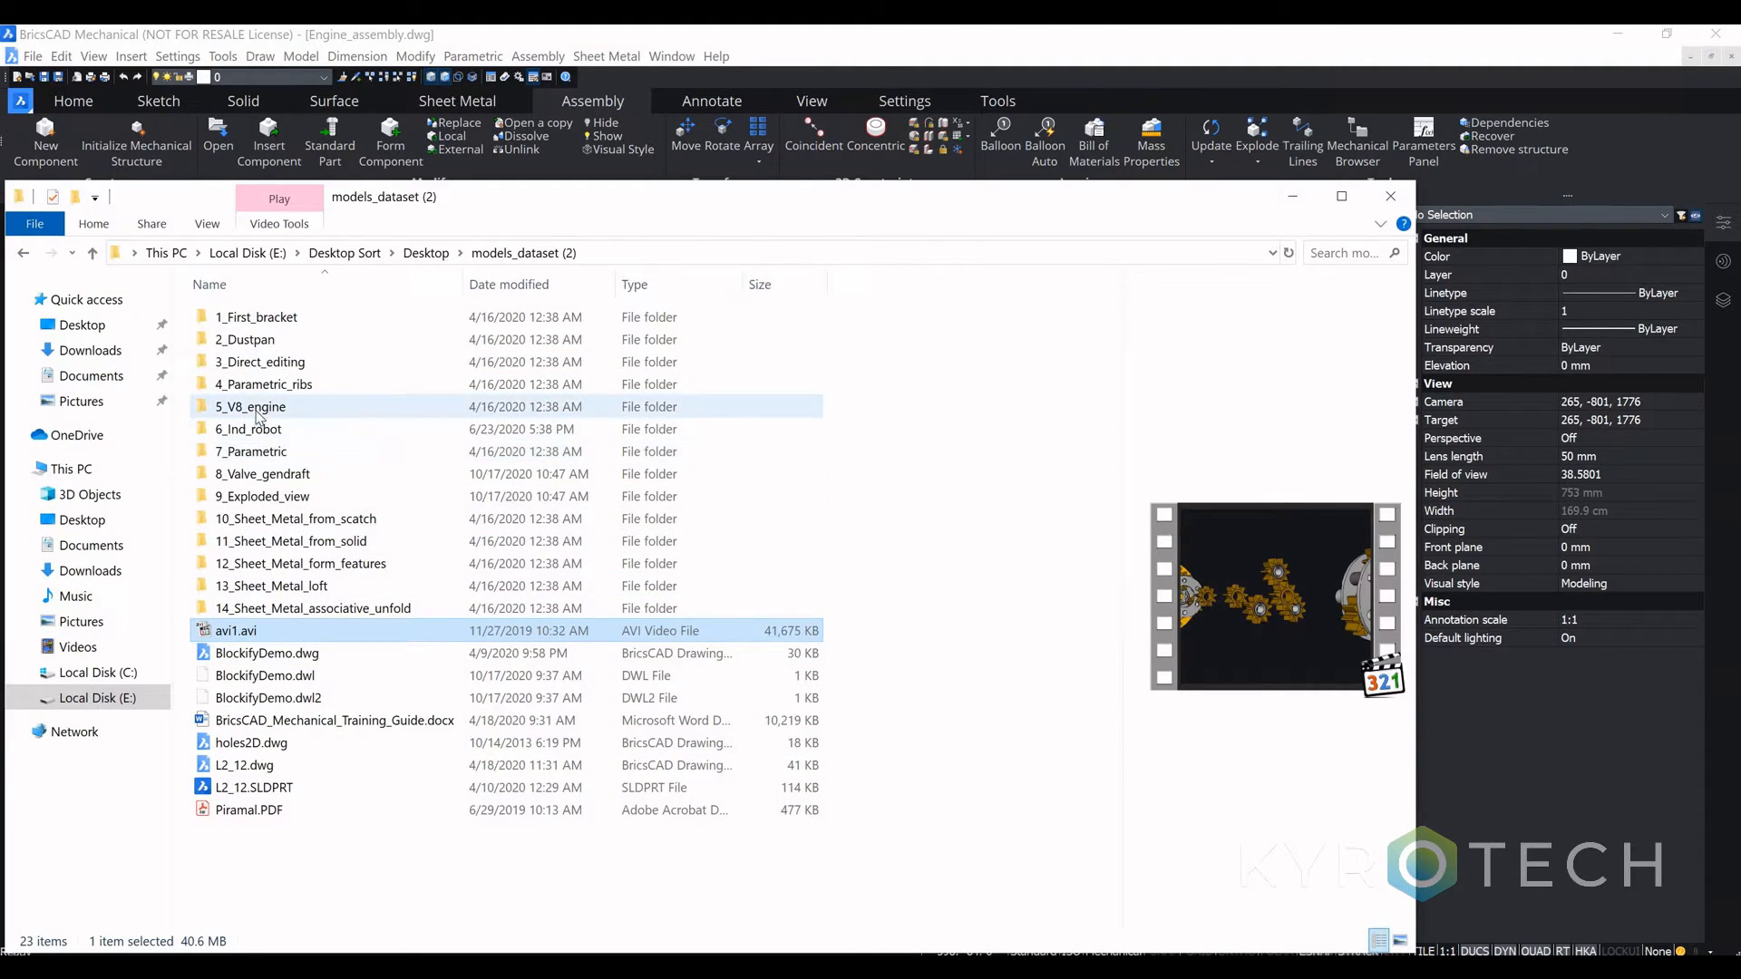
double_click(269, 407)
double_click(245, 317)
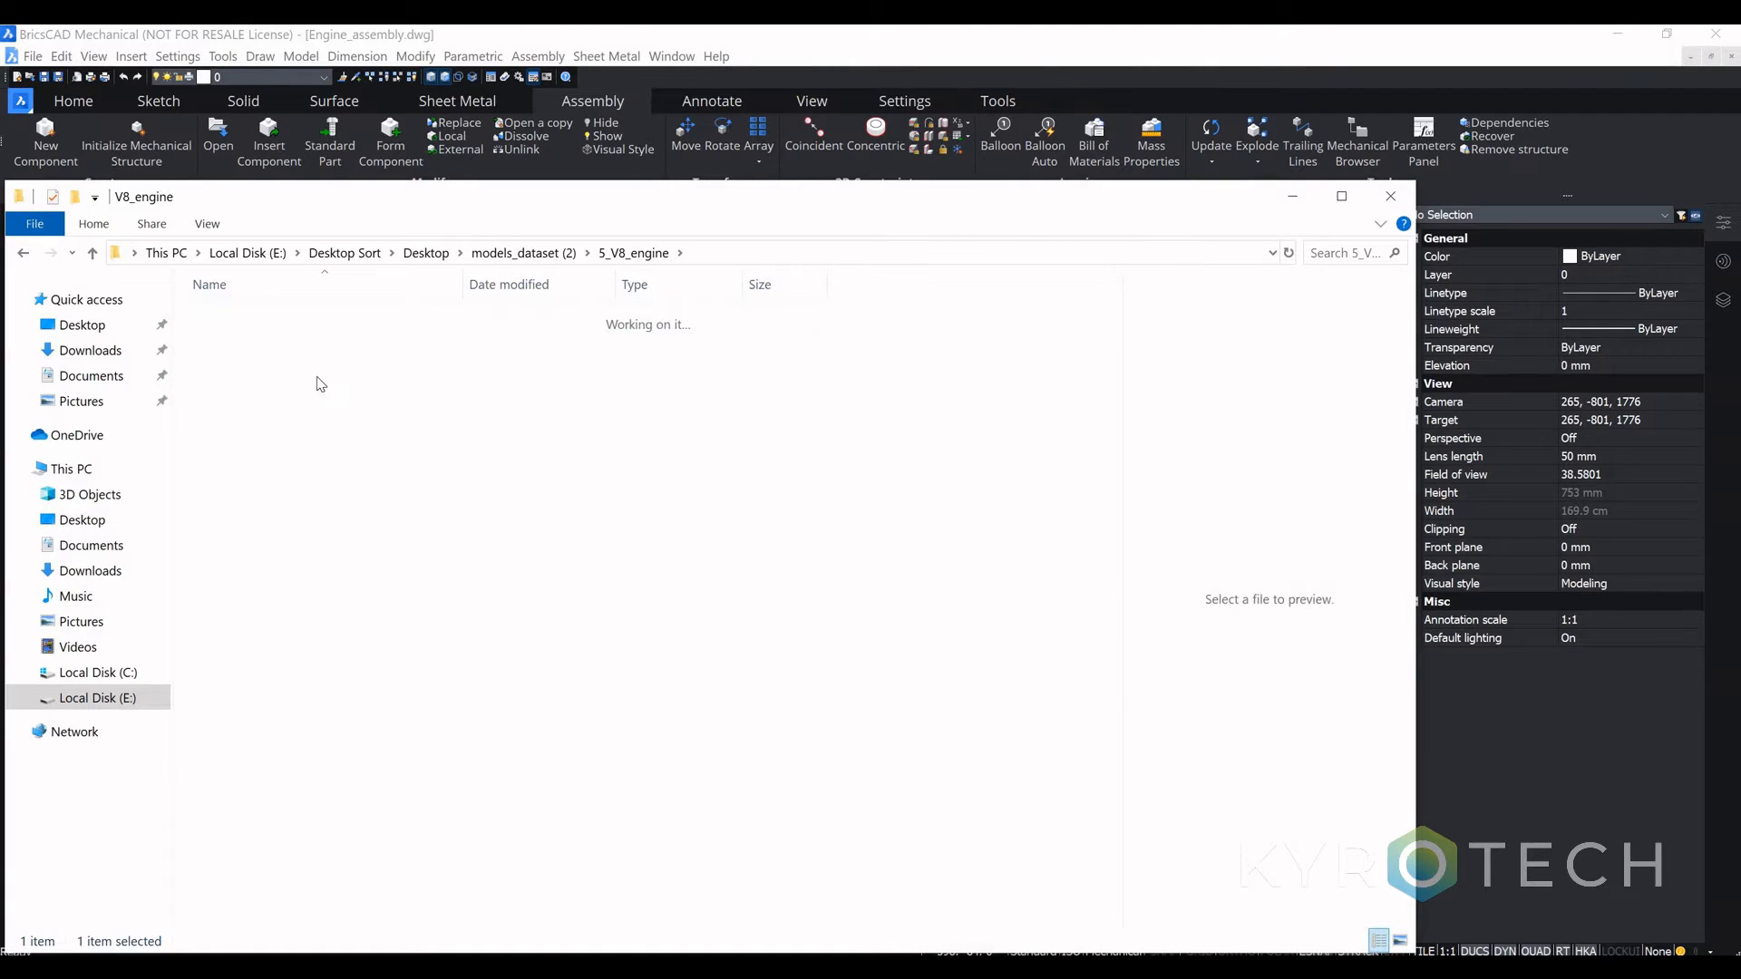
click(288, 388)
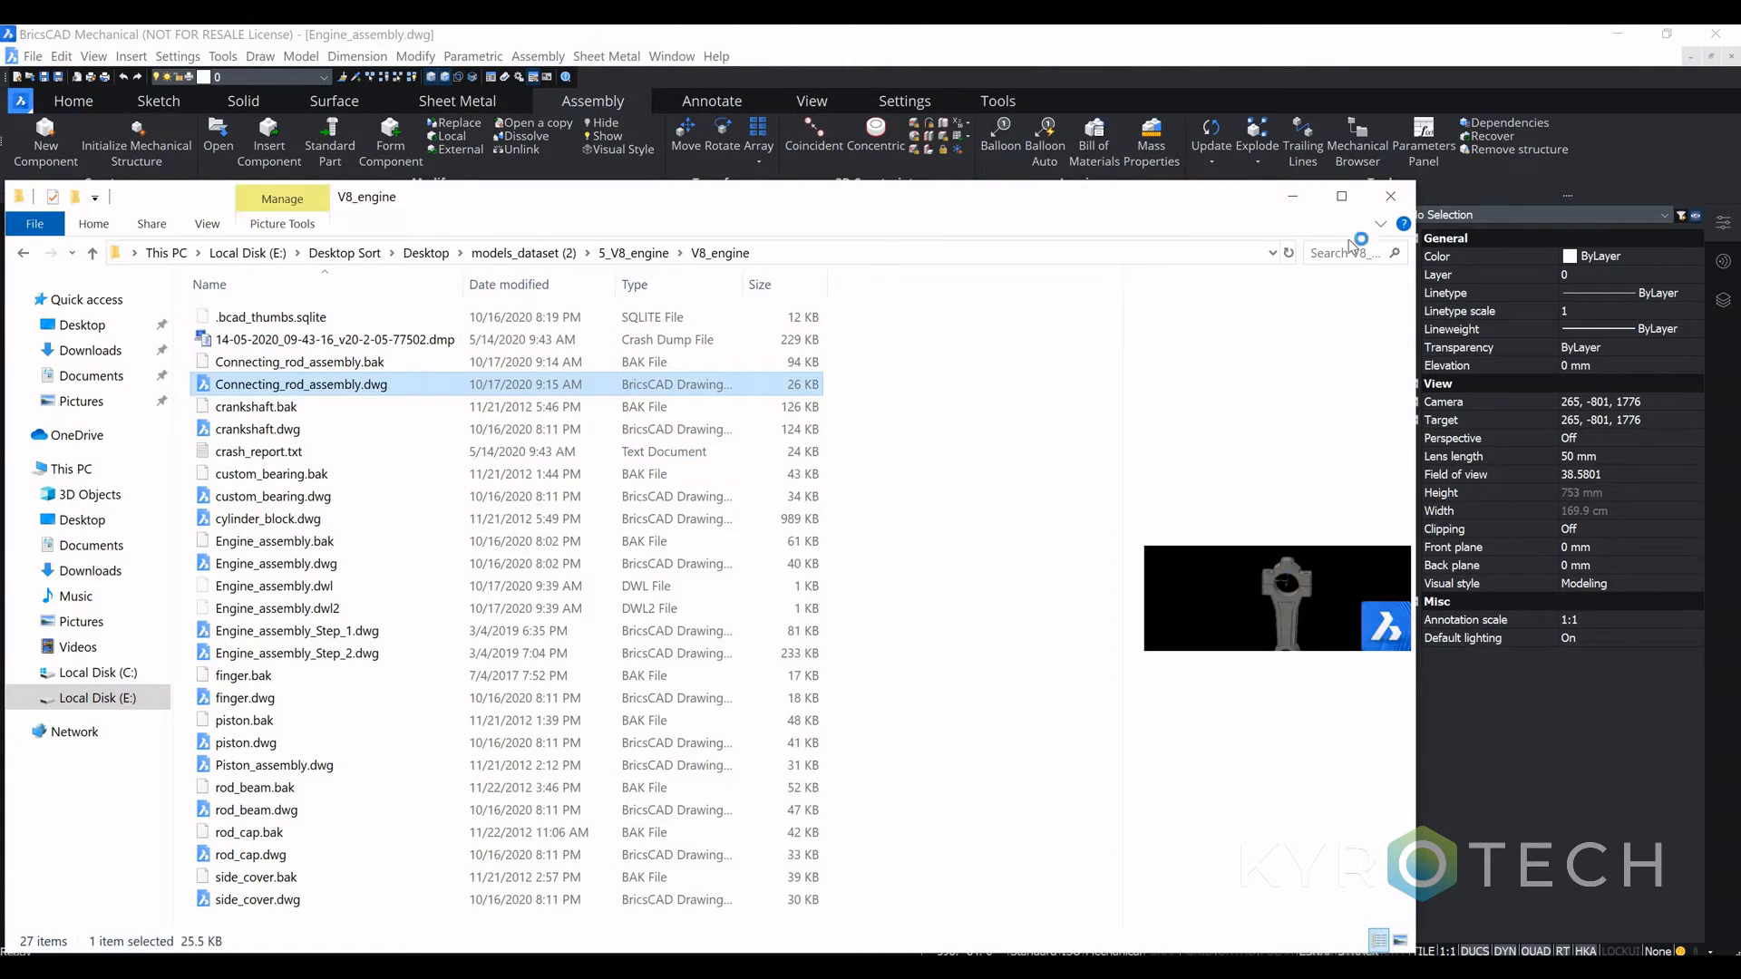
click(1294, 198)
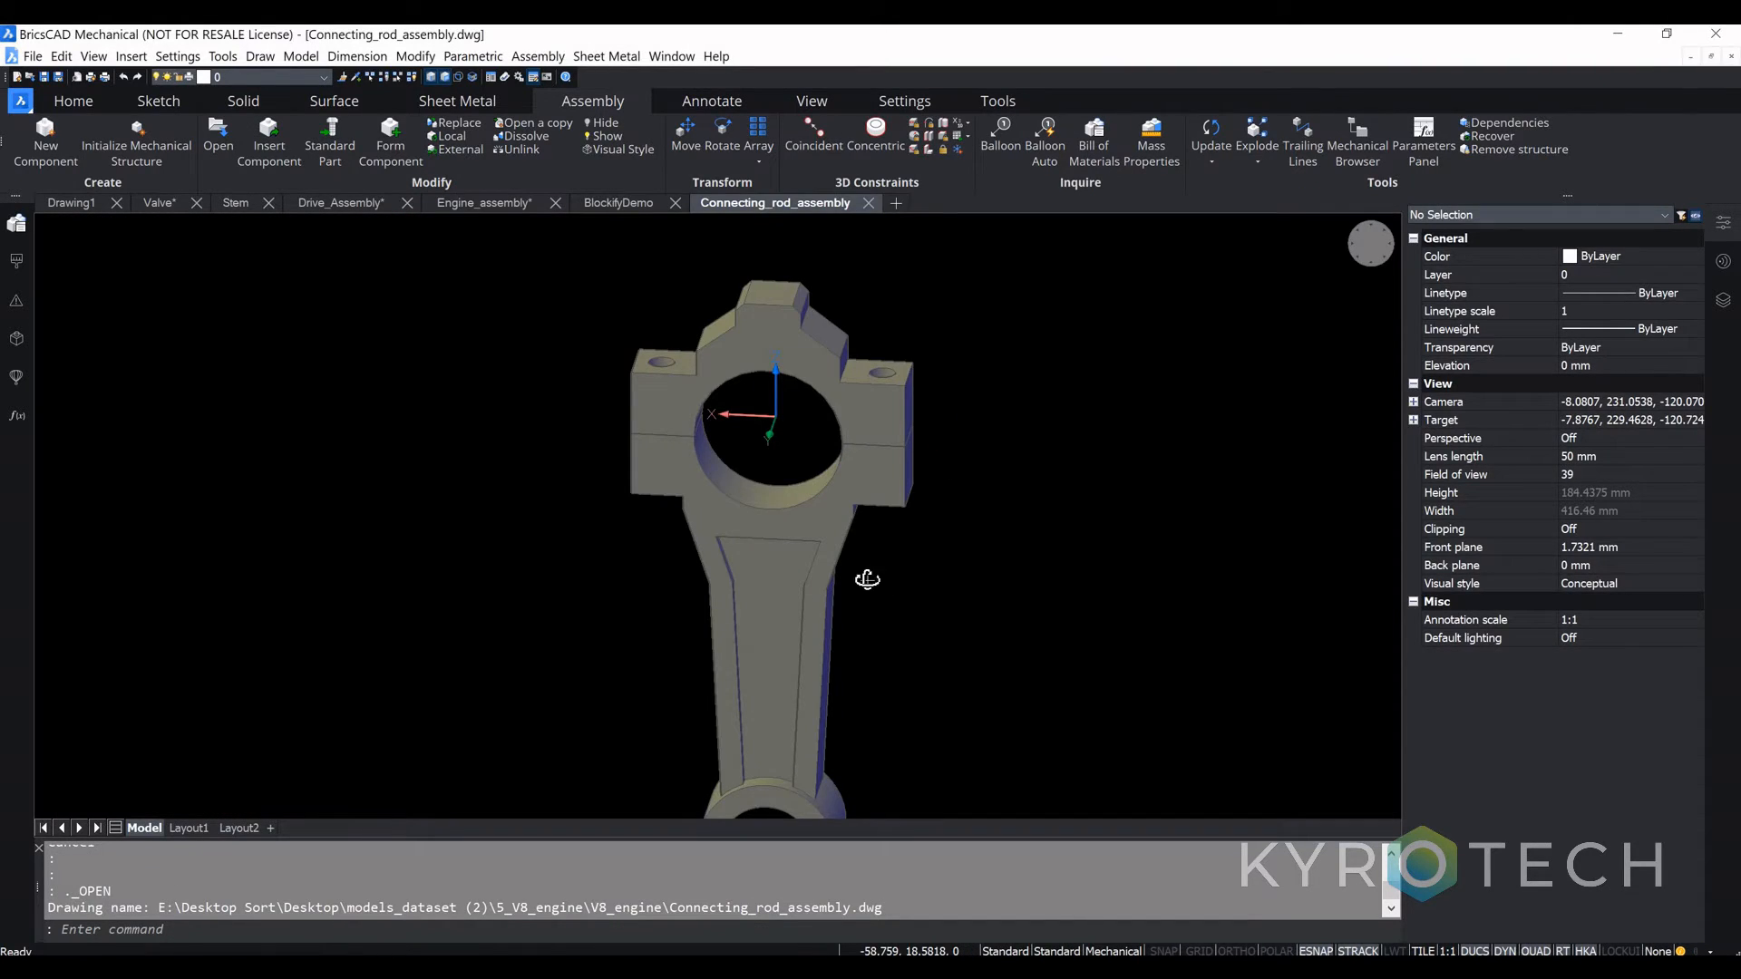
scroll(940, 536, down, 3)
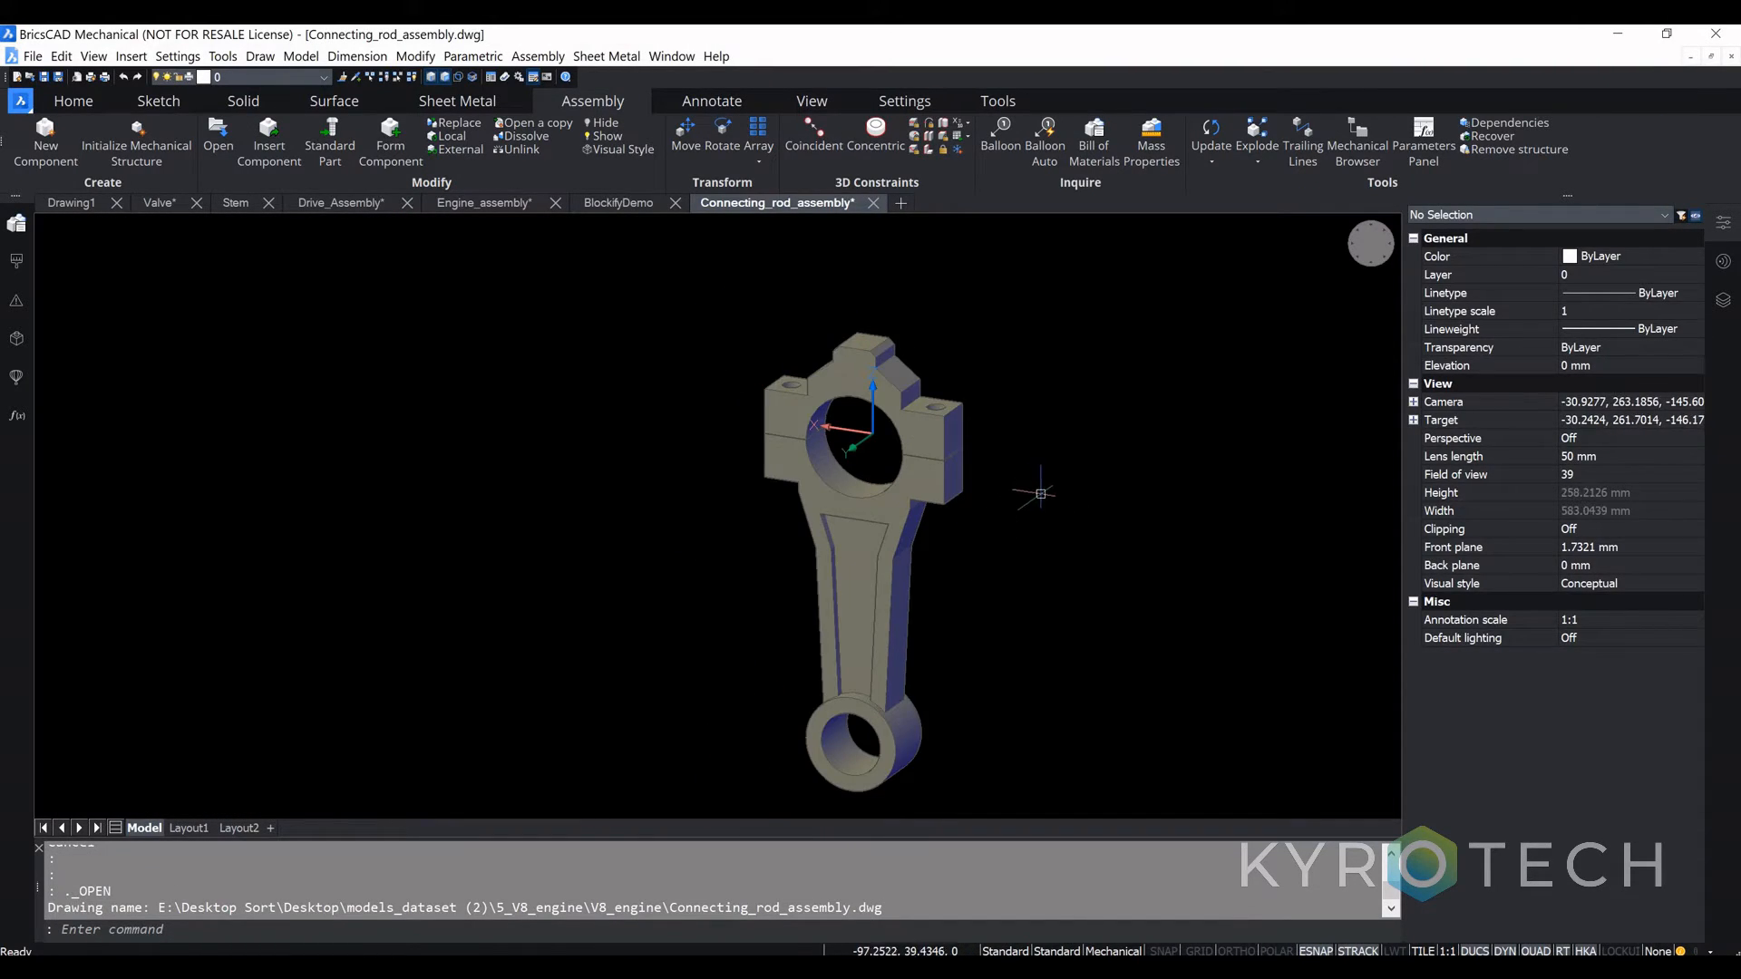
Step: Find 4017 in the component library using list view and insert an ISO 4017 bolt in the free space beside the connecting rod
click(15, 378)
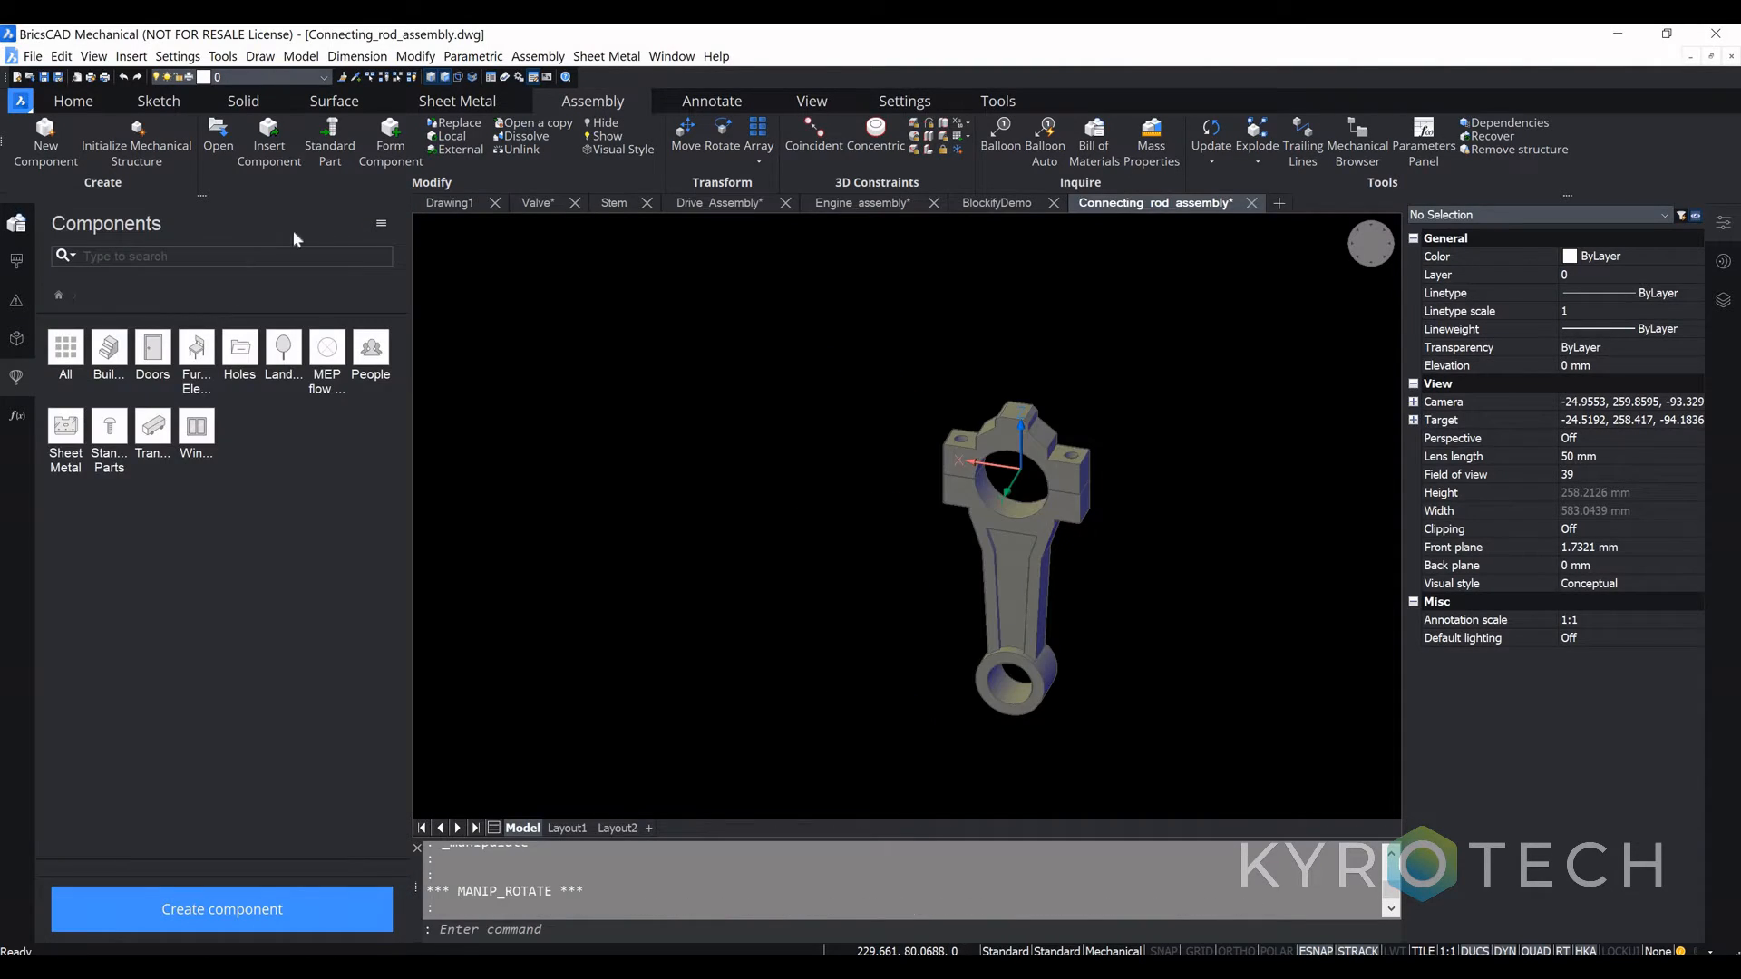
click(382, 228)
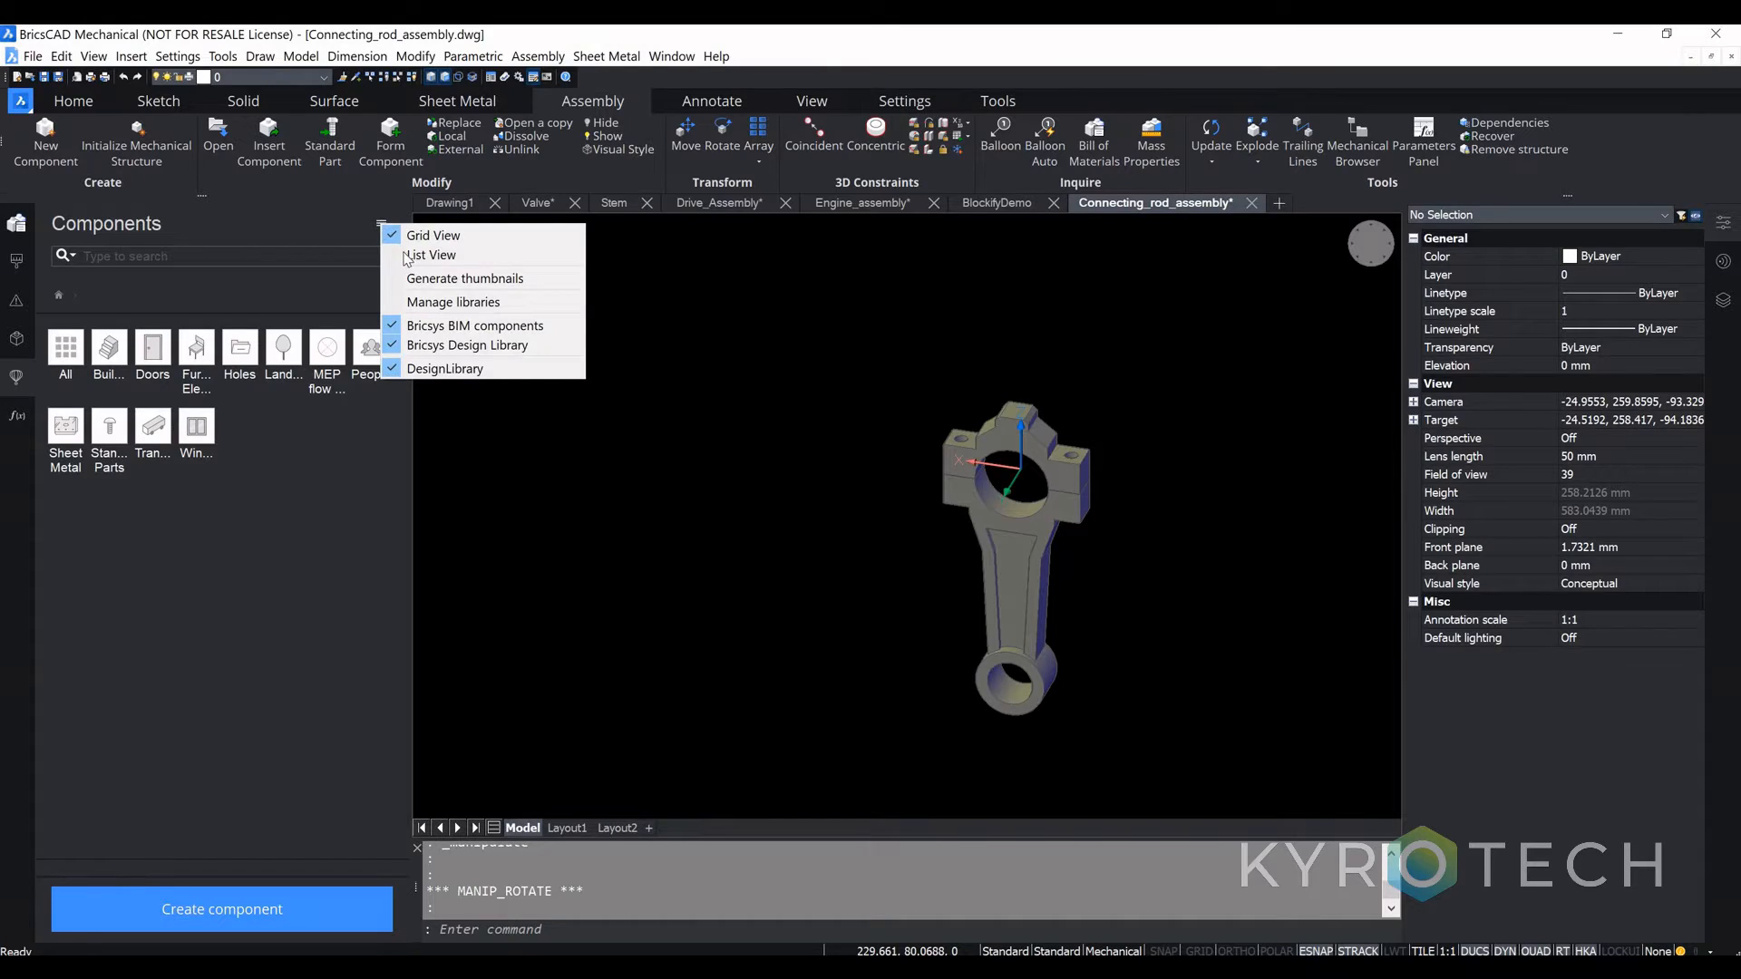
click(407, 256)
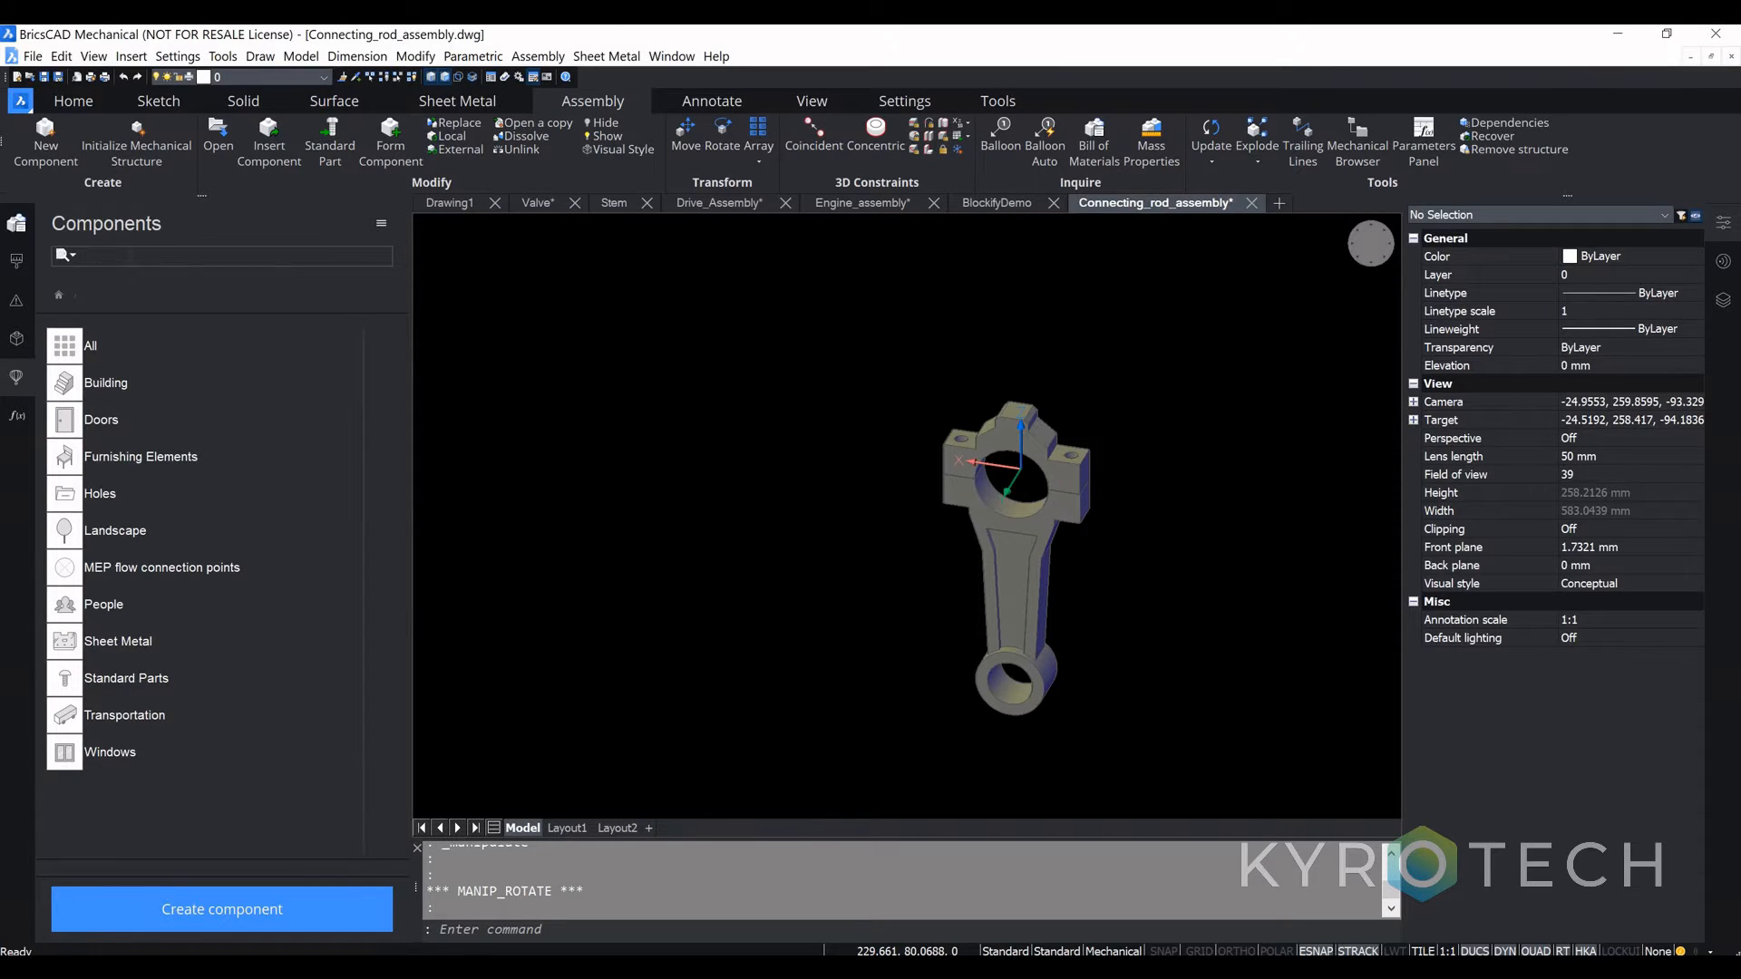
text(4017)
click(114, 385)
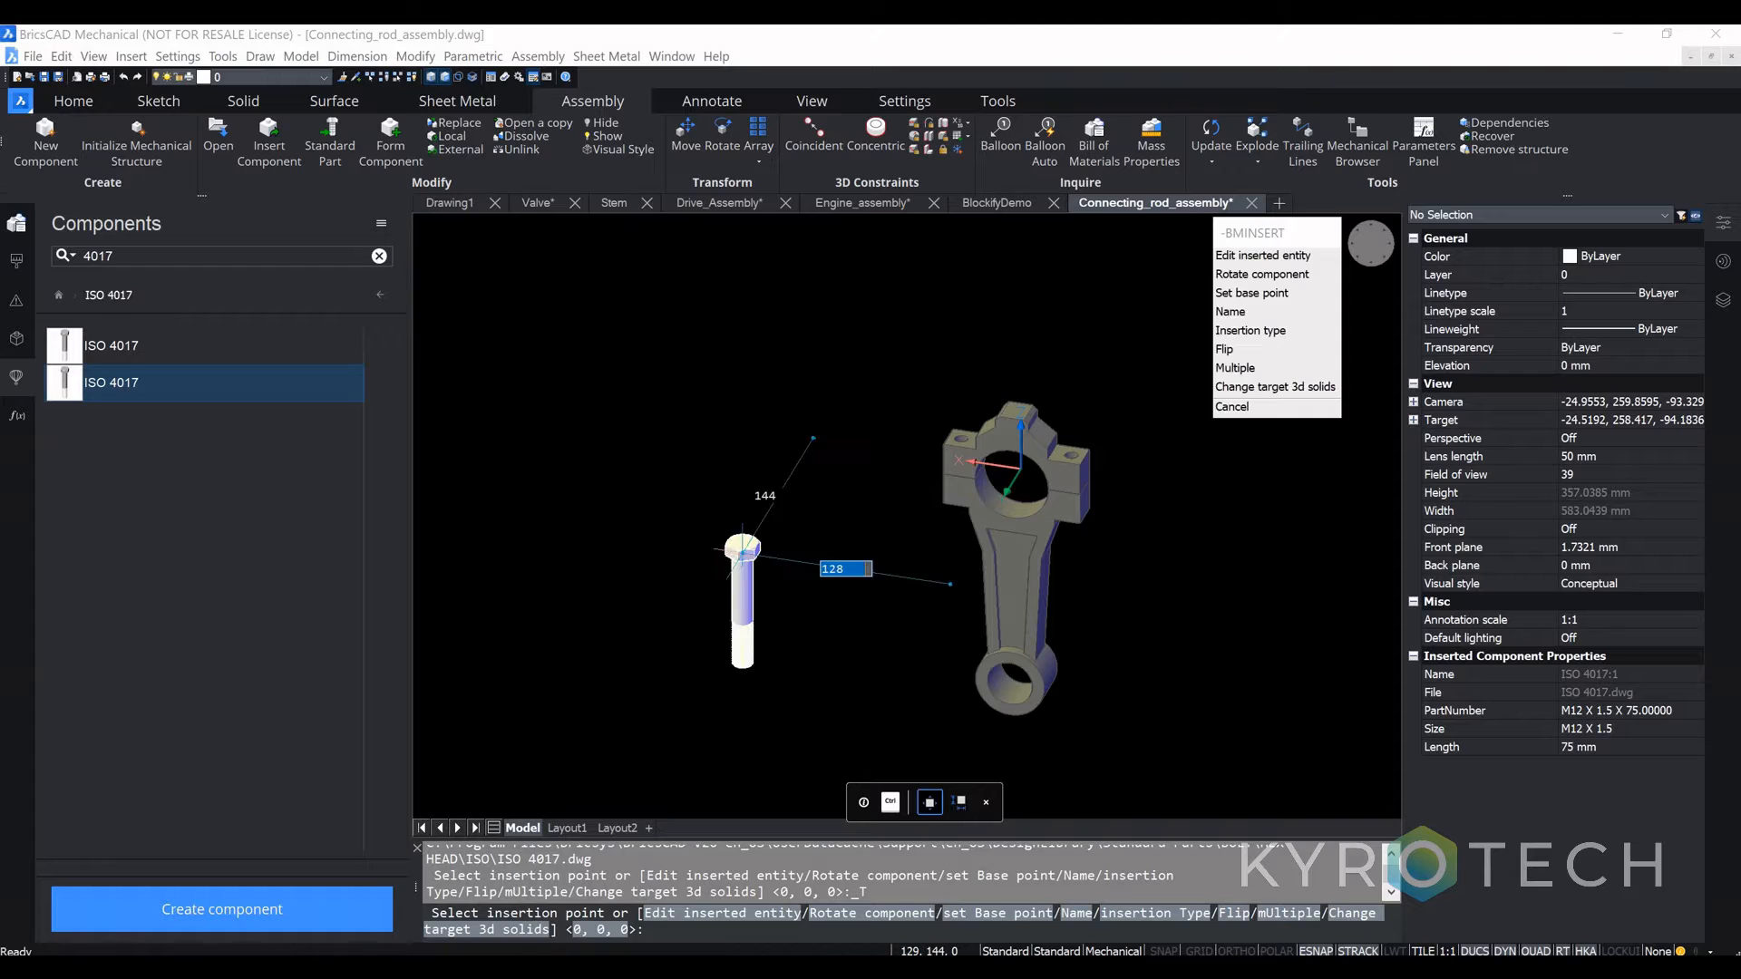
click(729, 541)
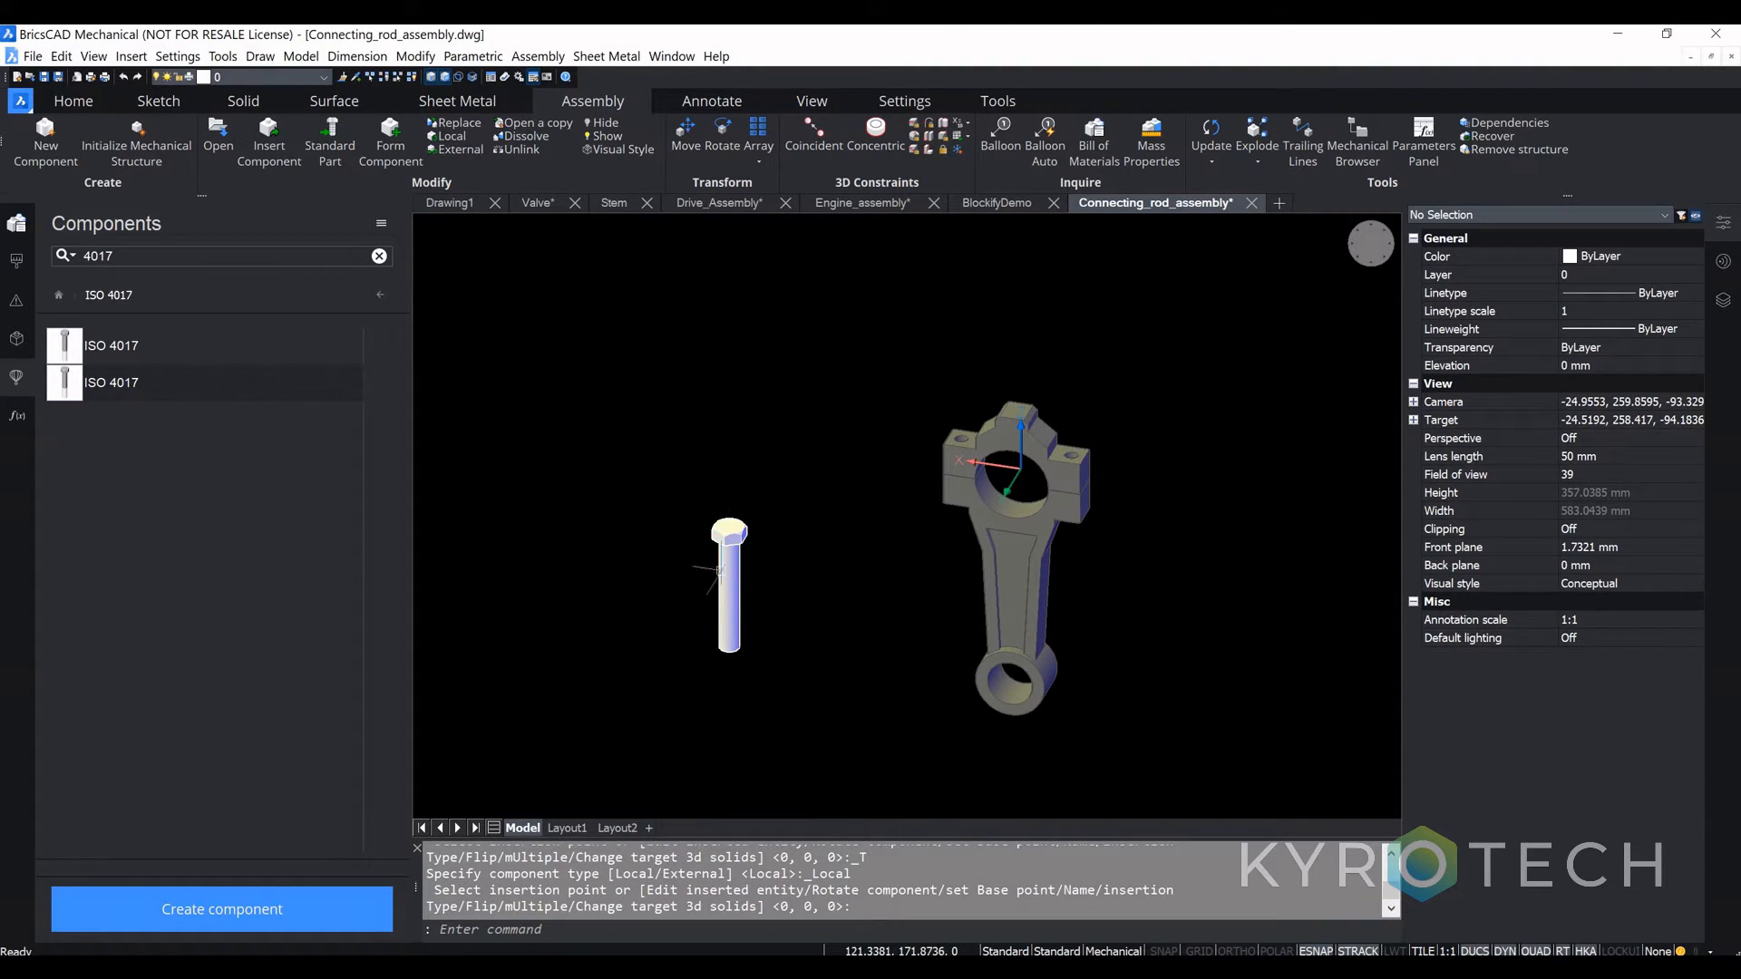
Step: Open the inserted ISO 4017 bolt's part number choices and browse to the M10 X 1.5 sizes
click(729, 566)
scroll(1580, 767, down, 4)
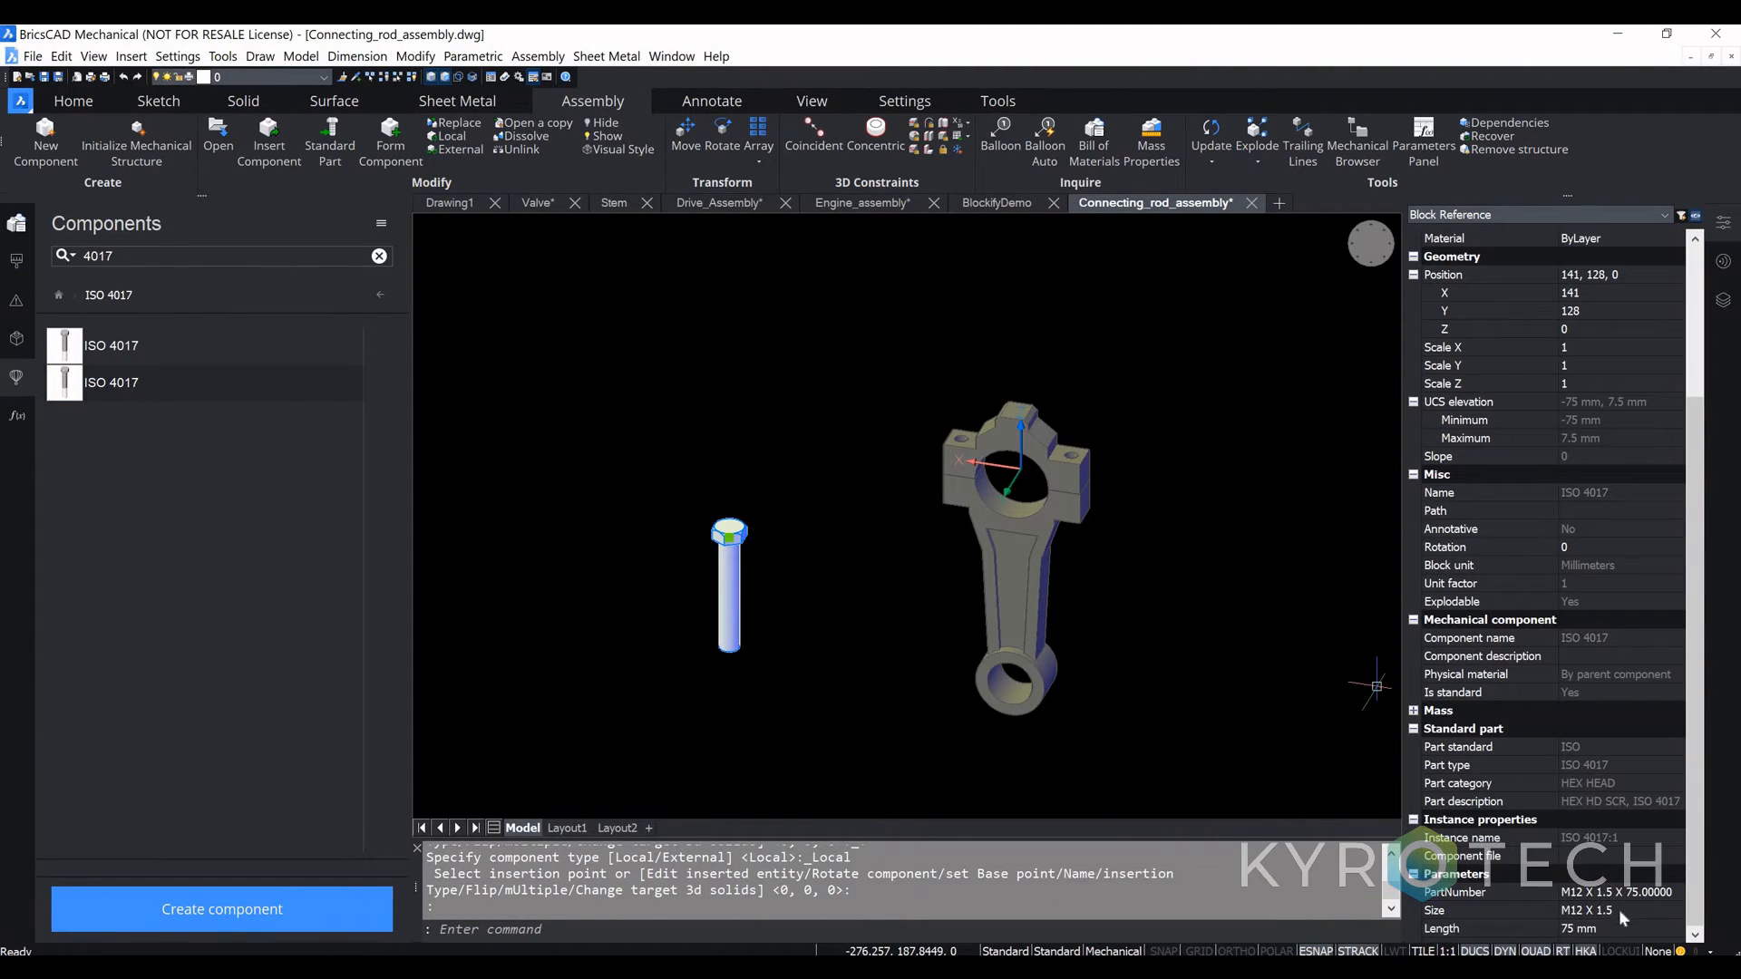
click(1671, 898)
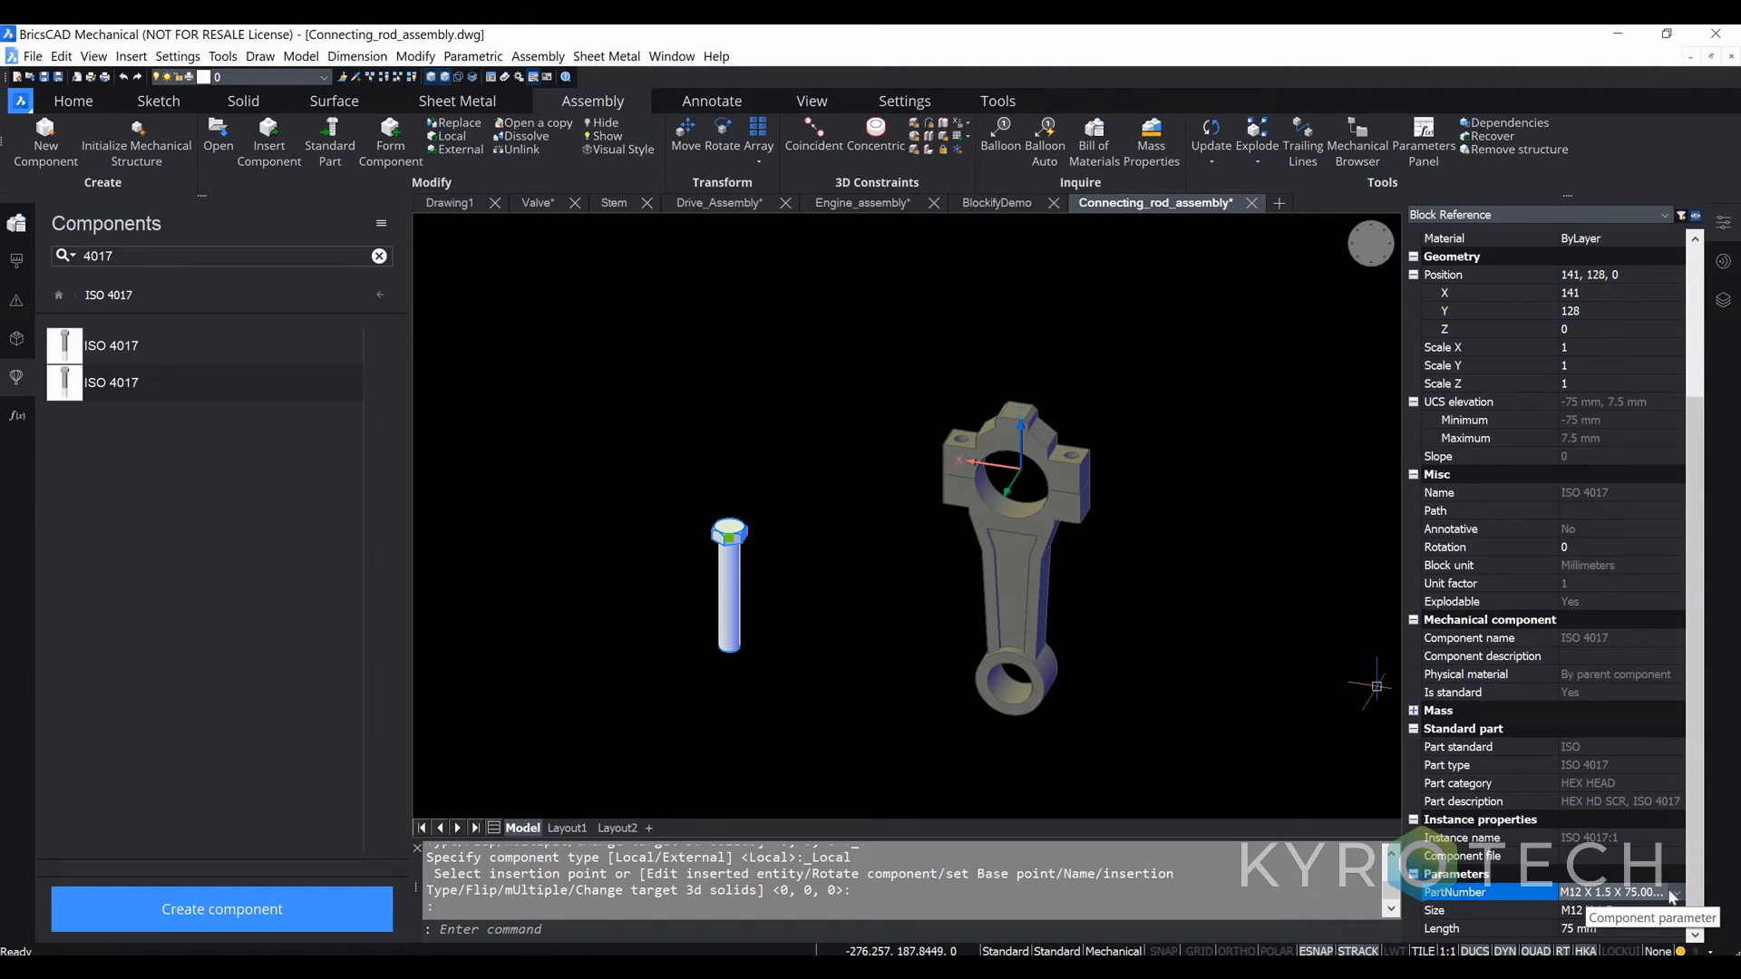
click(1679, 895)
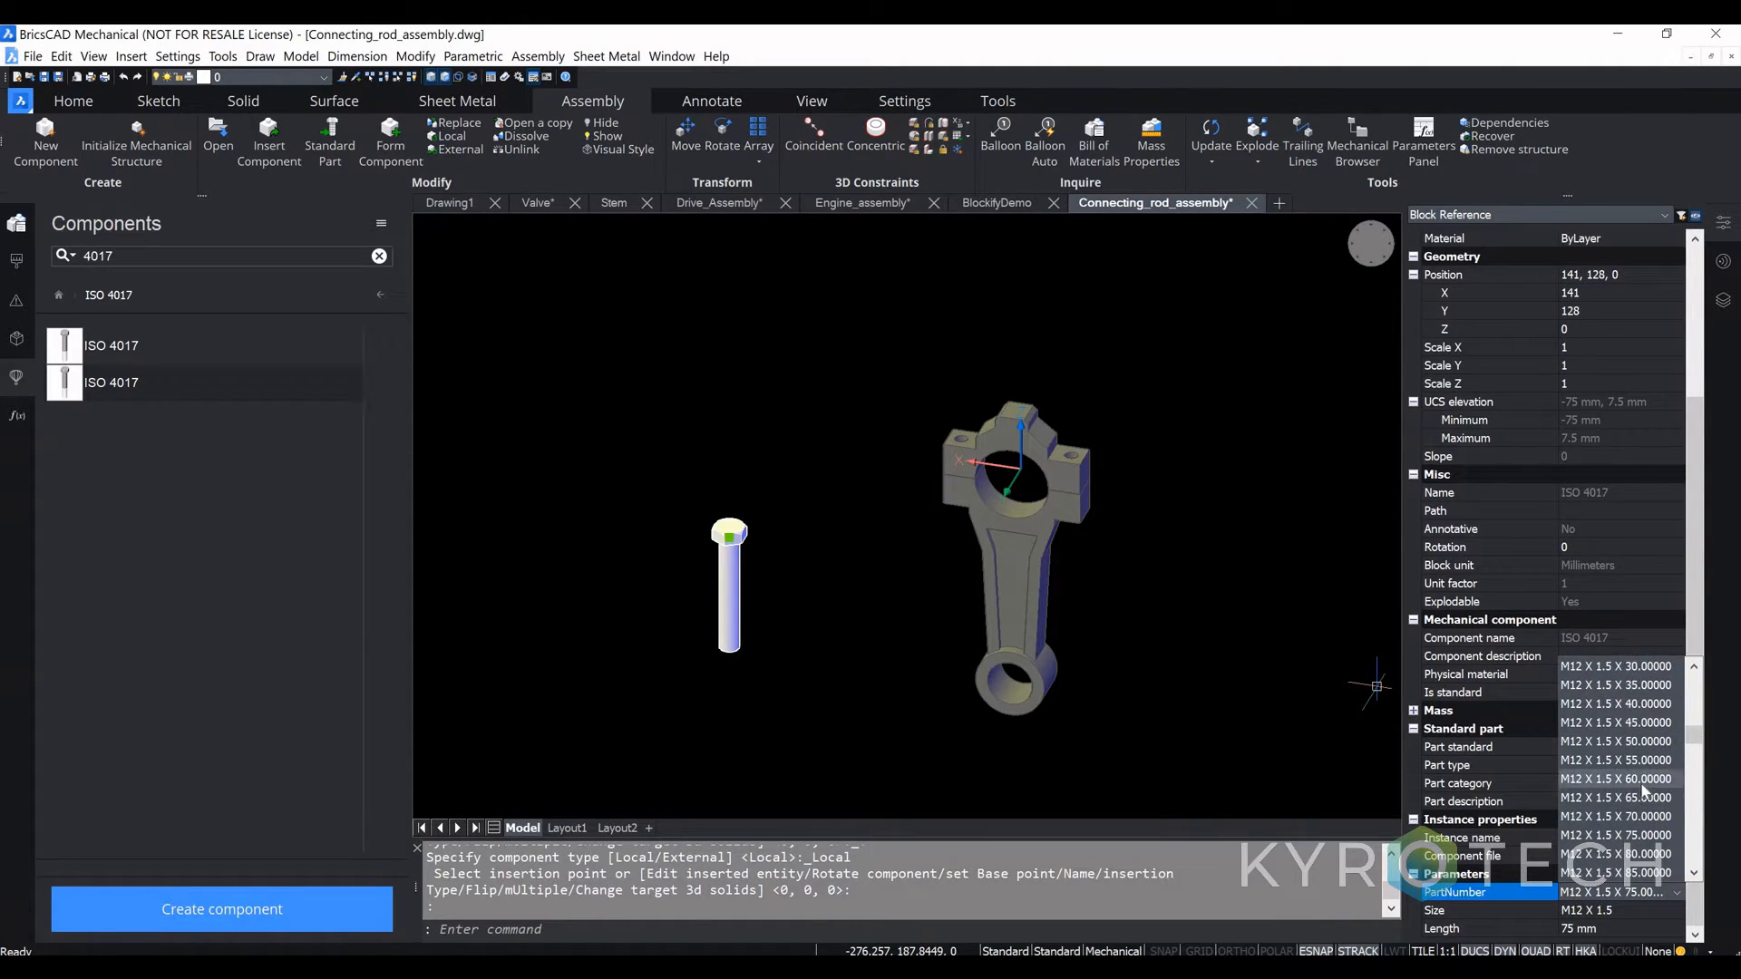
scroll(1635, 782, up, 2)
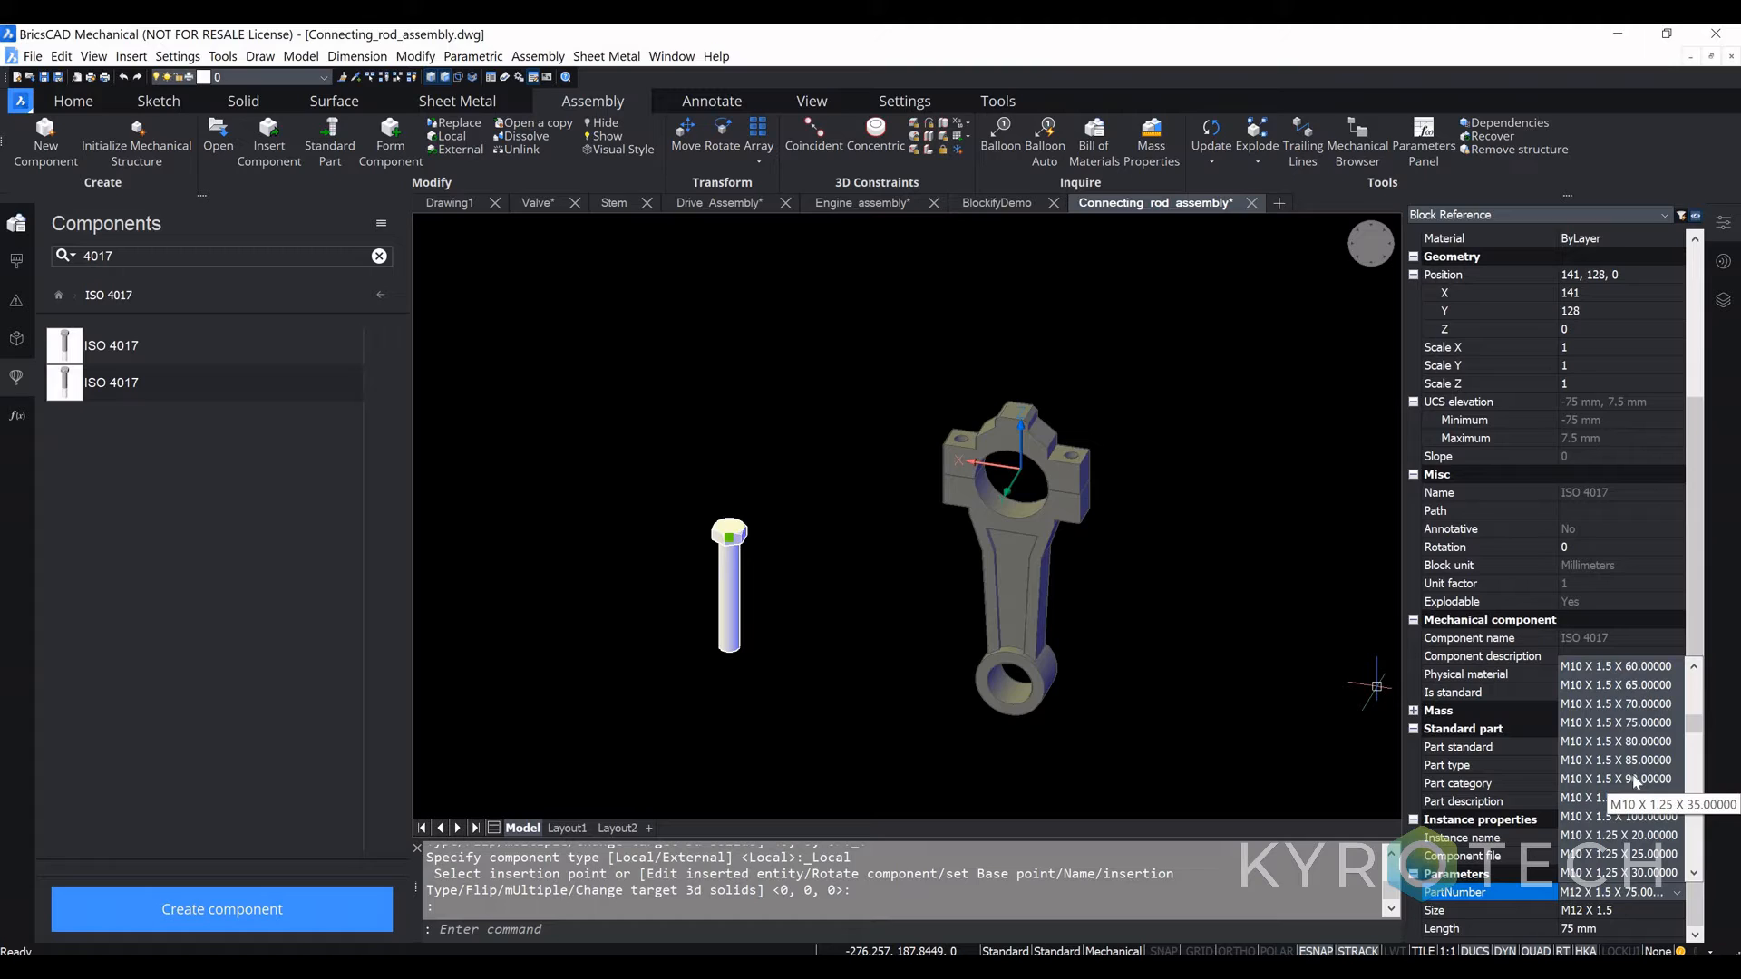
scroll(1623, 762, up, 5)
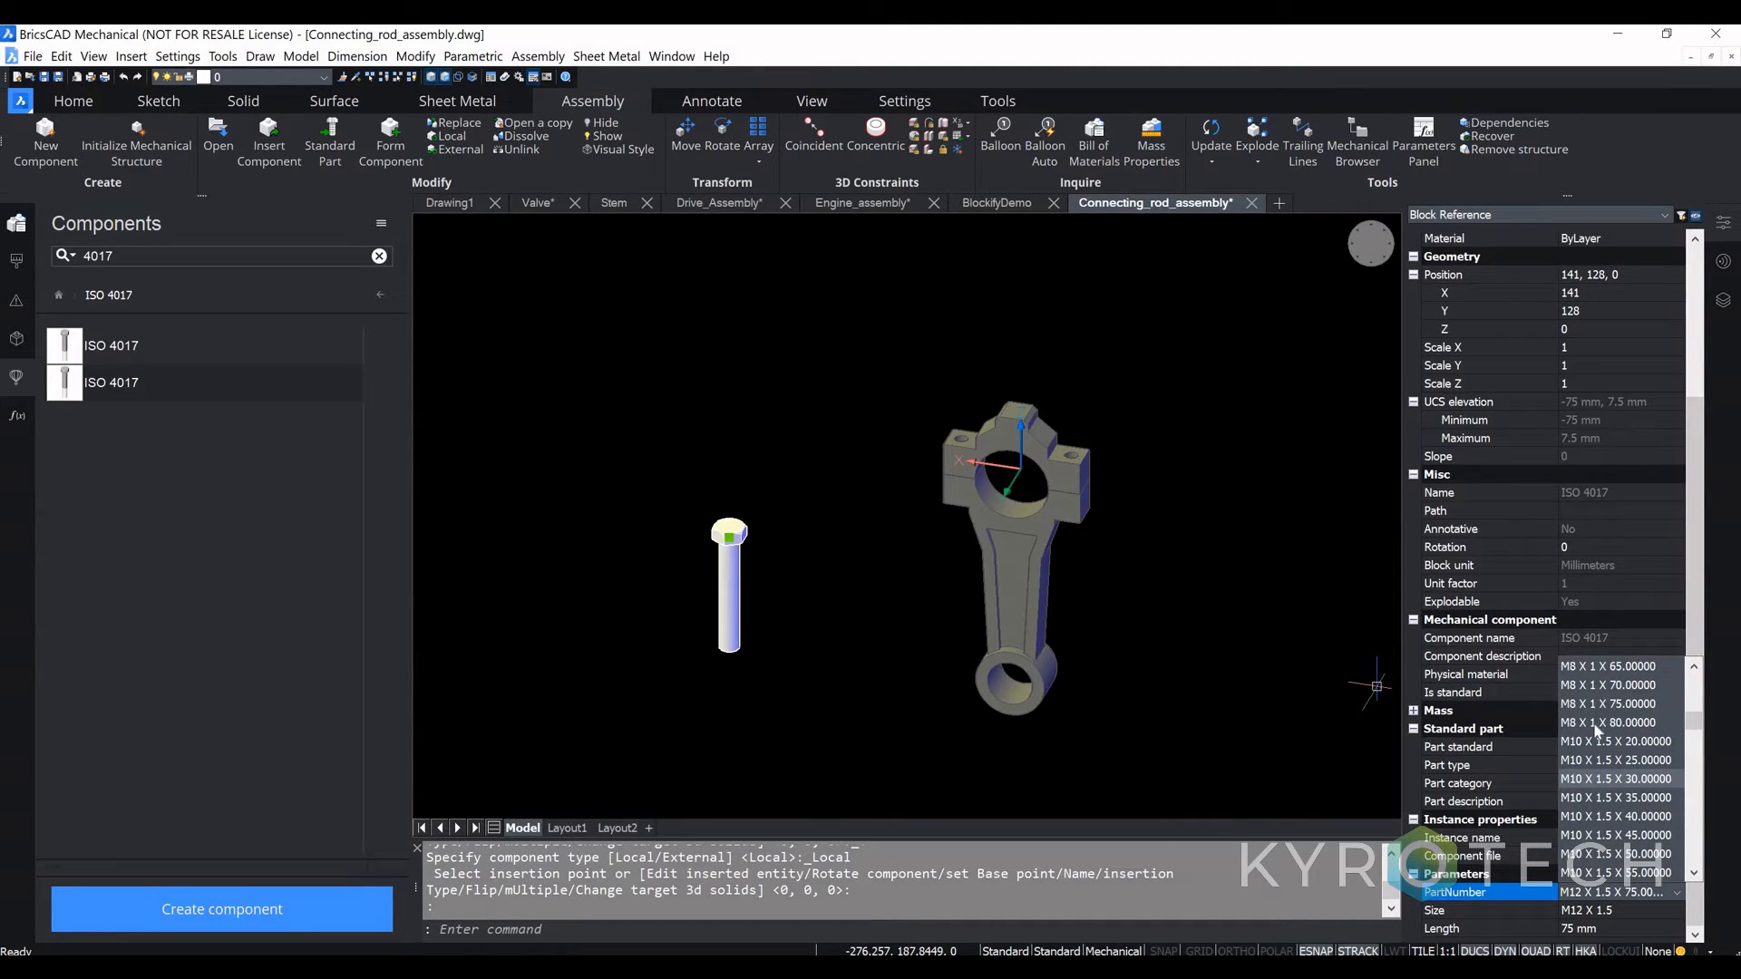
scroll(1605, 721, down, 6)
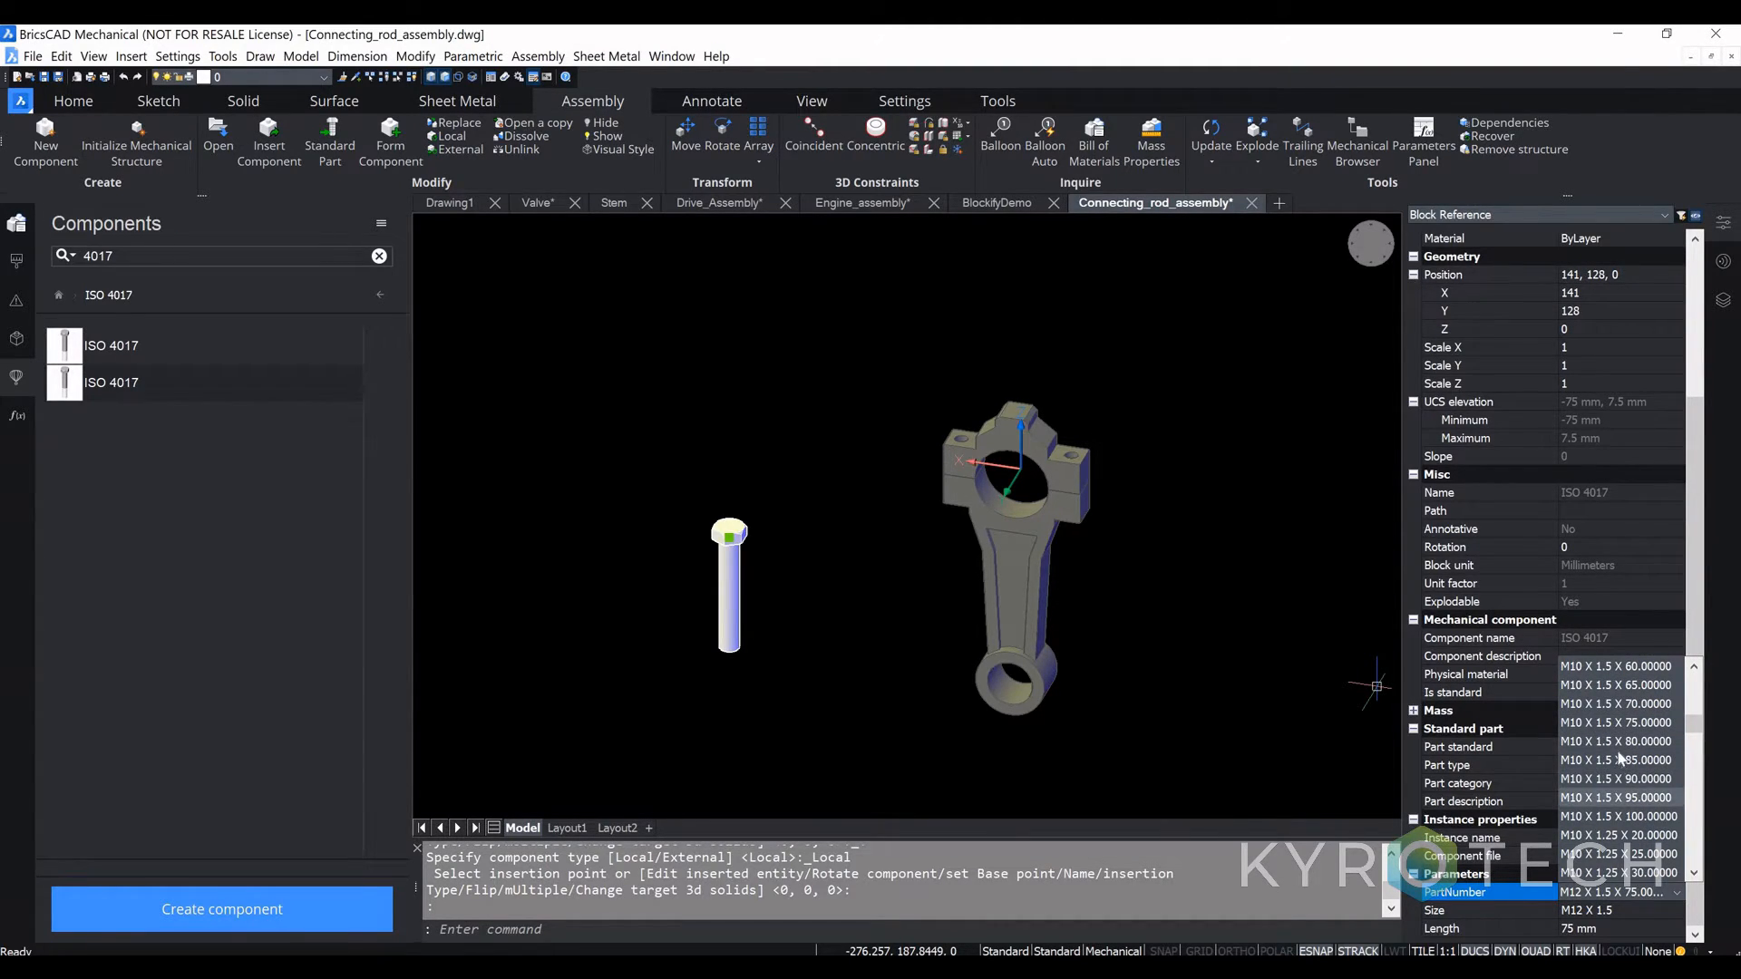
Step: Try to set the ISO 4017 bolt's part number to M10 X 1.5 X 40 and its length to 40 mm
scroll(1613, 703, up, 1)
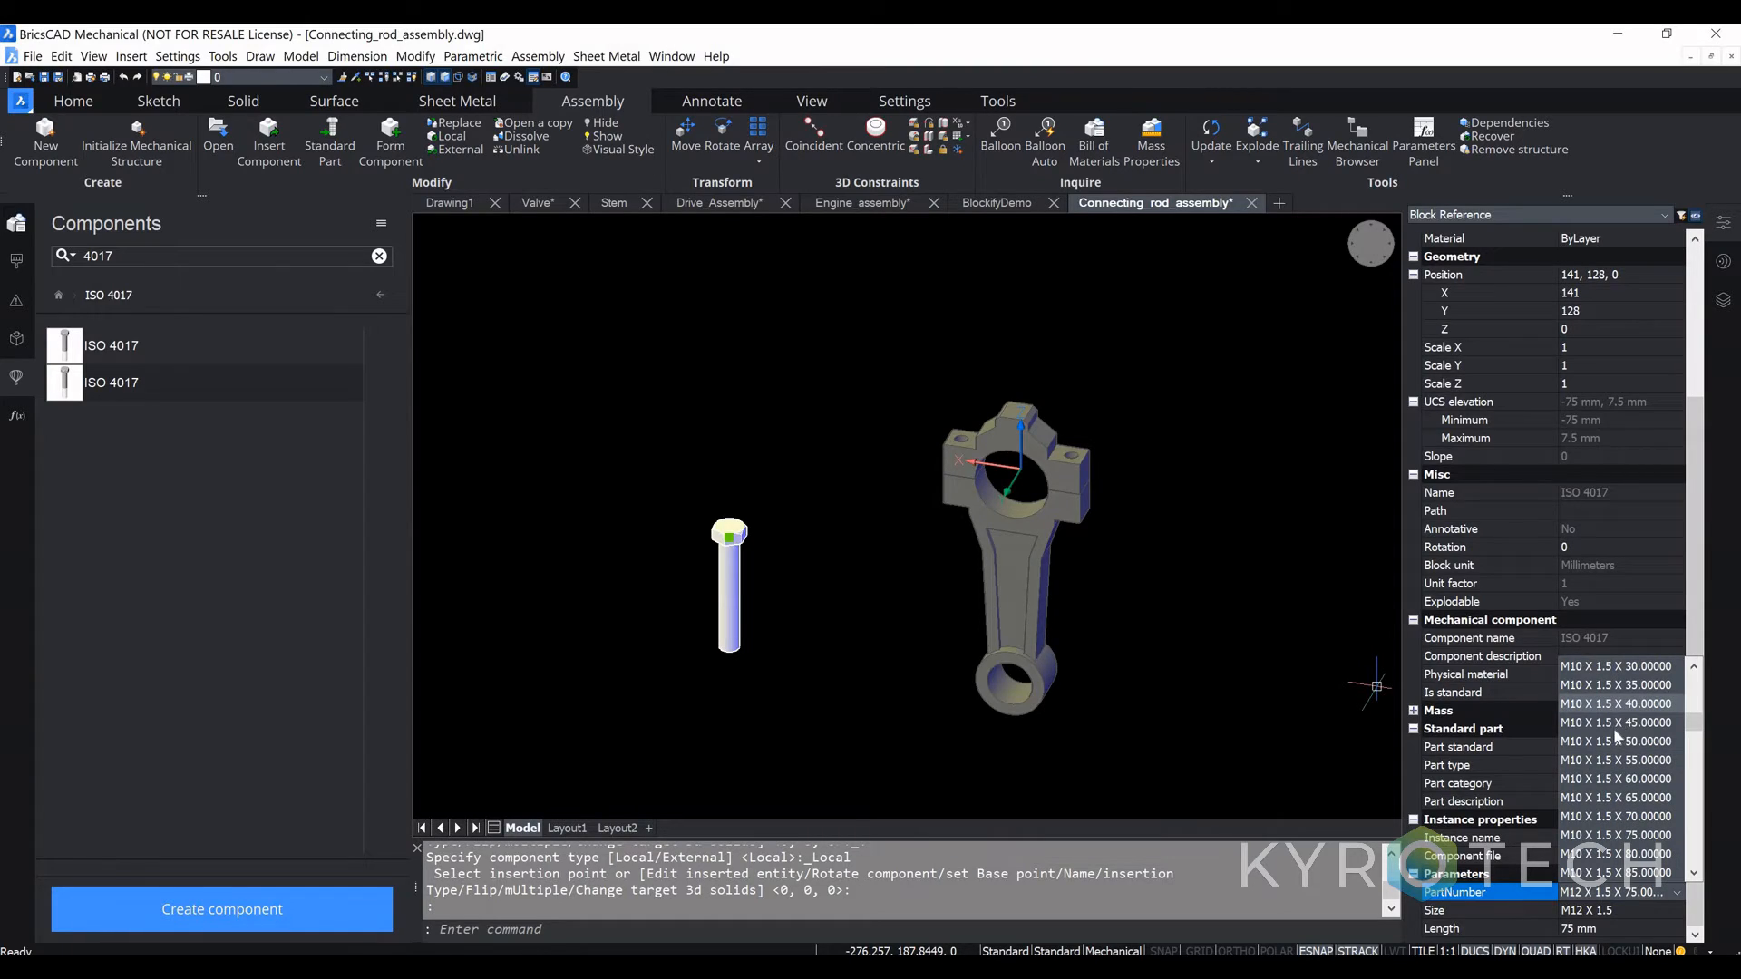
click(1603, 705)
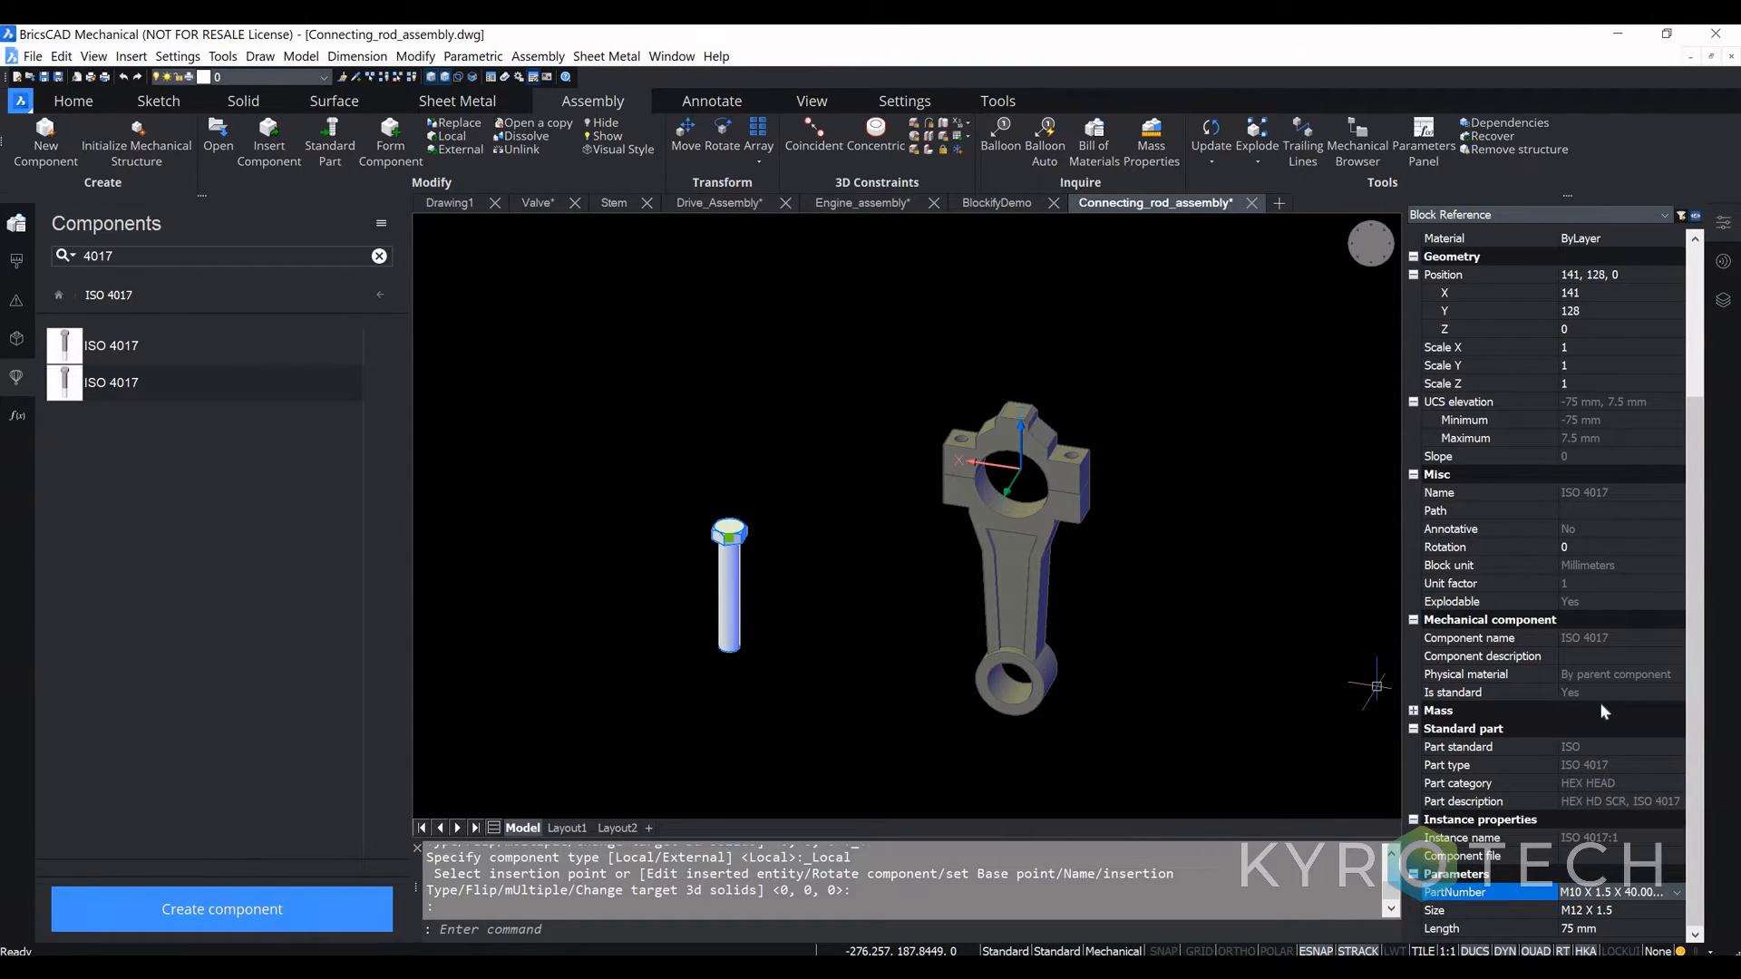
click(1643, 927)
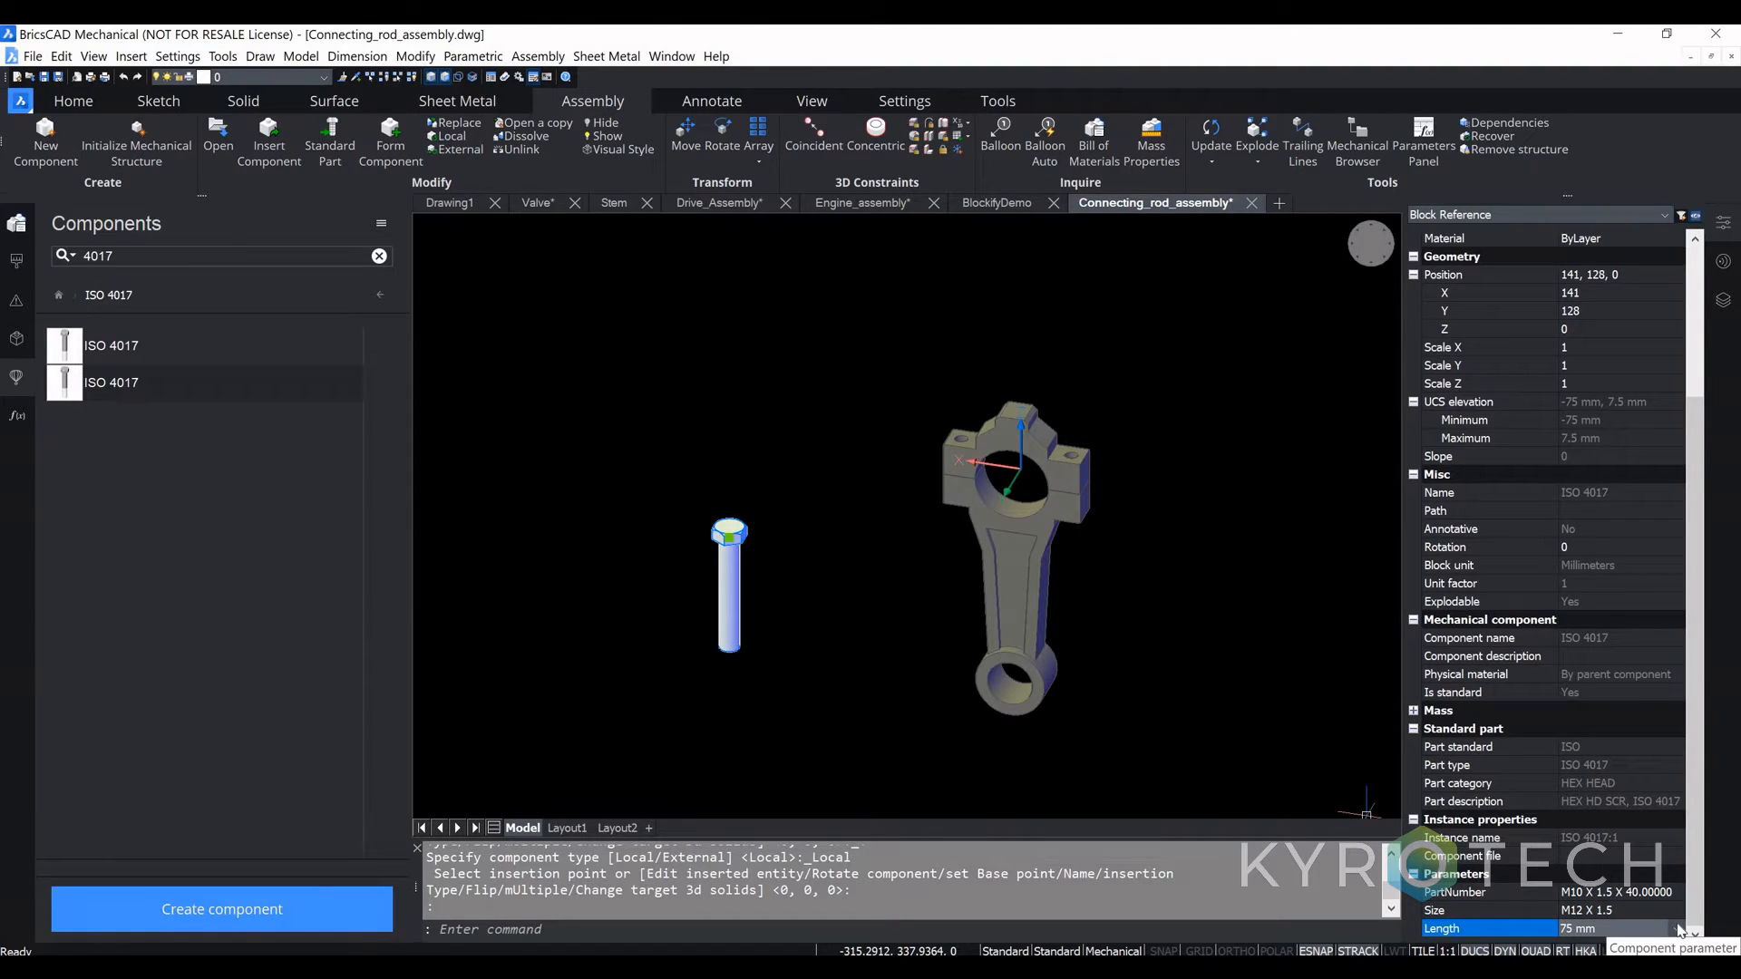
click(1679, 928)
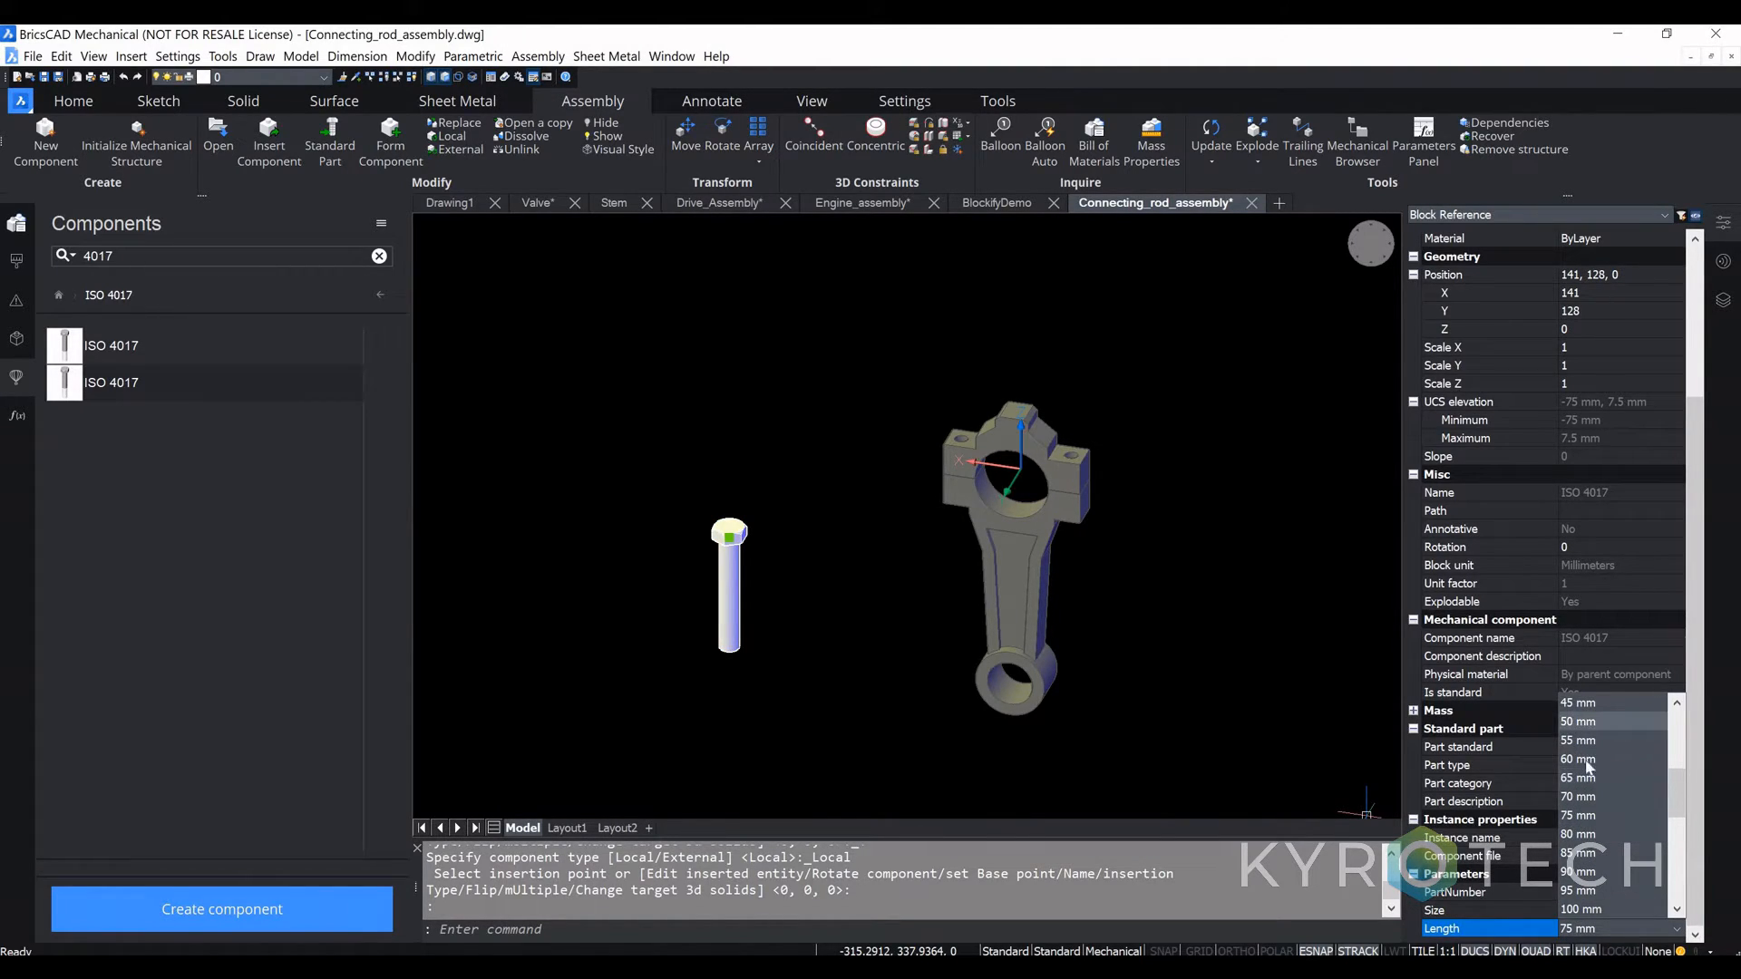
scroll(1589, 766, up, 2)
click(1588, 762)
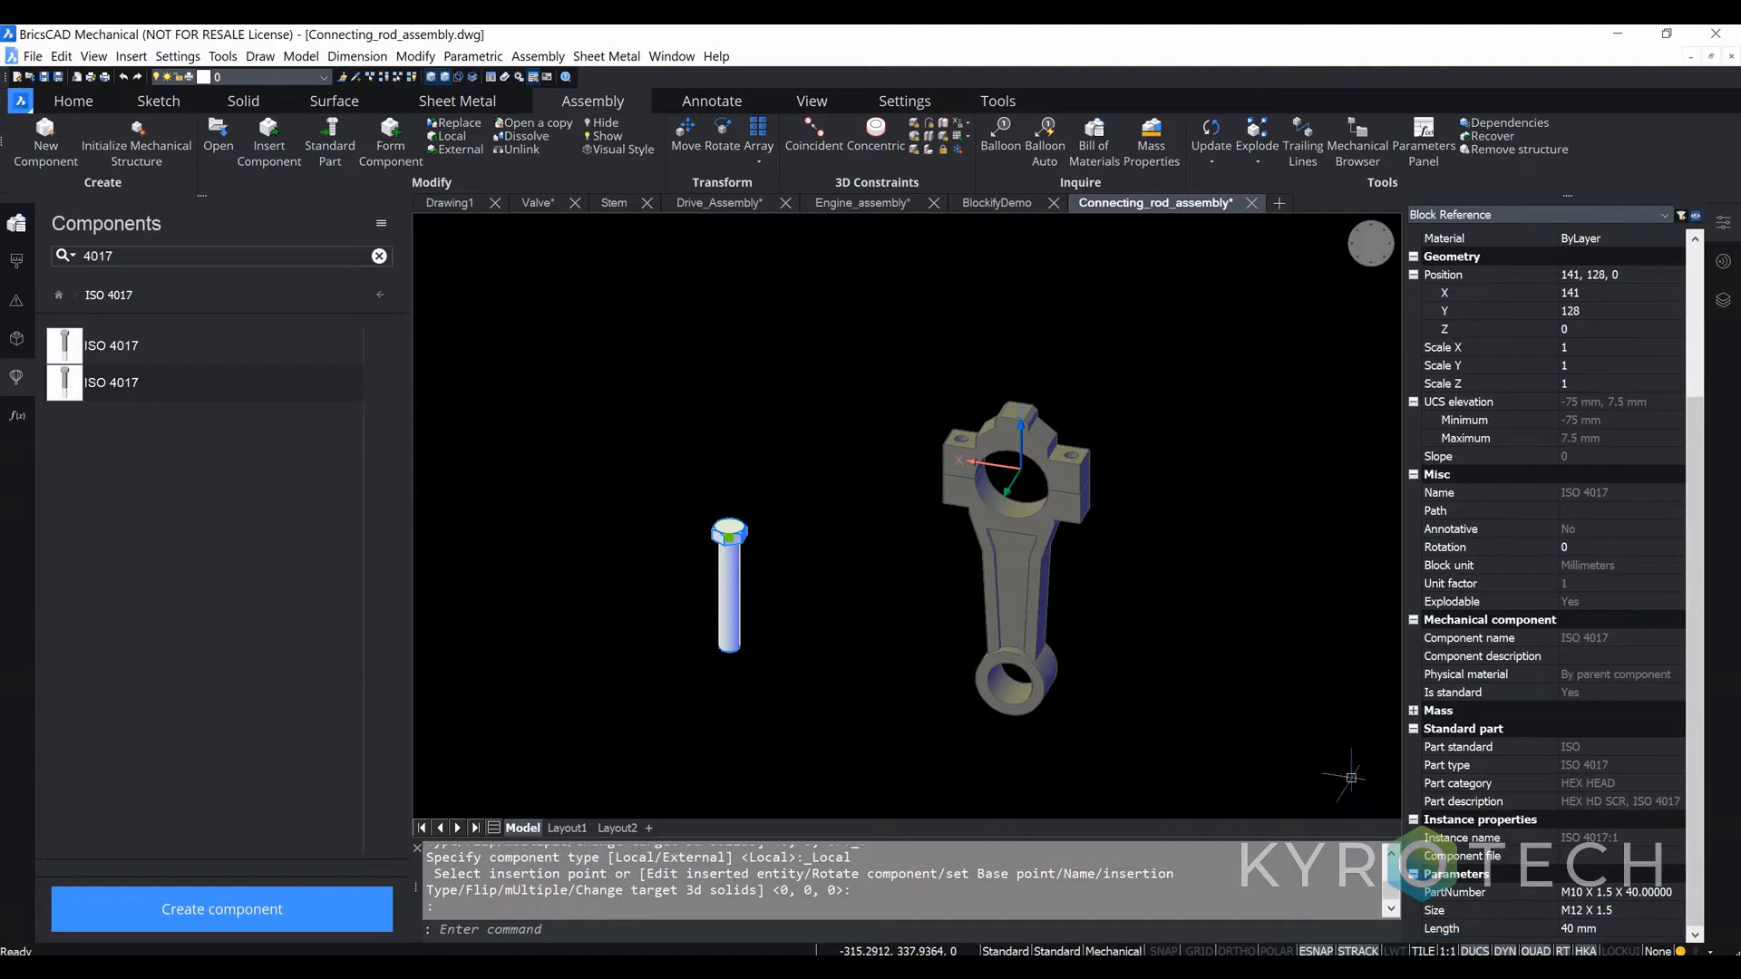
key(Escape)
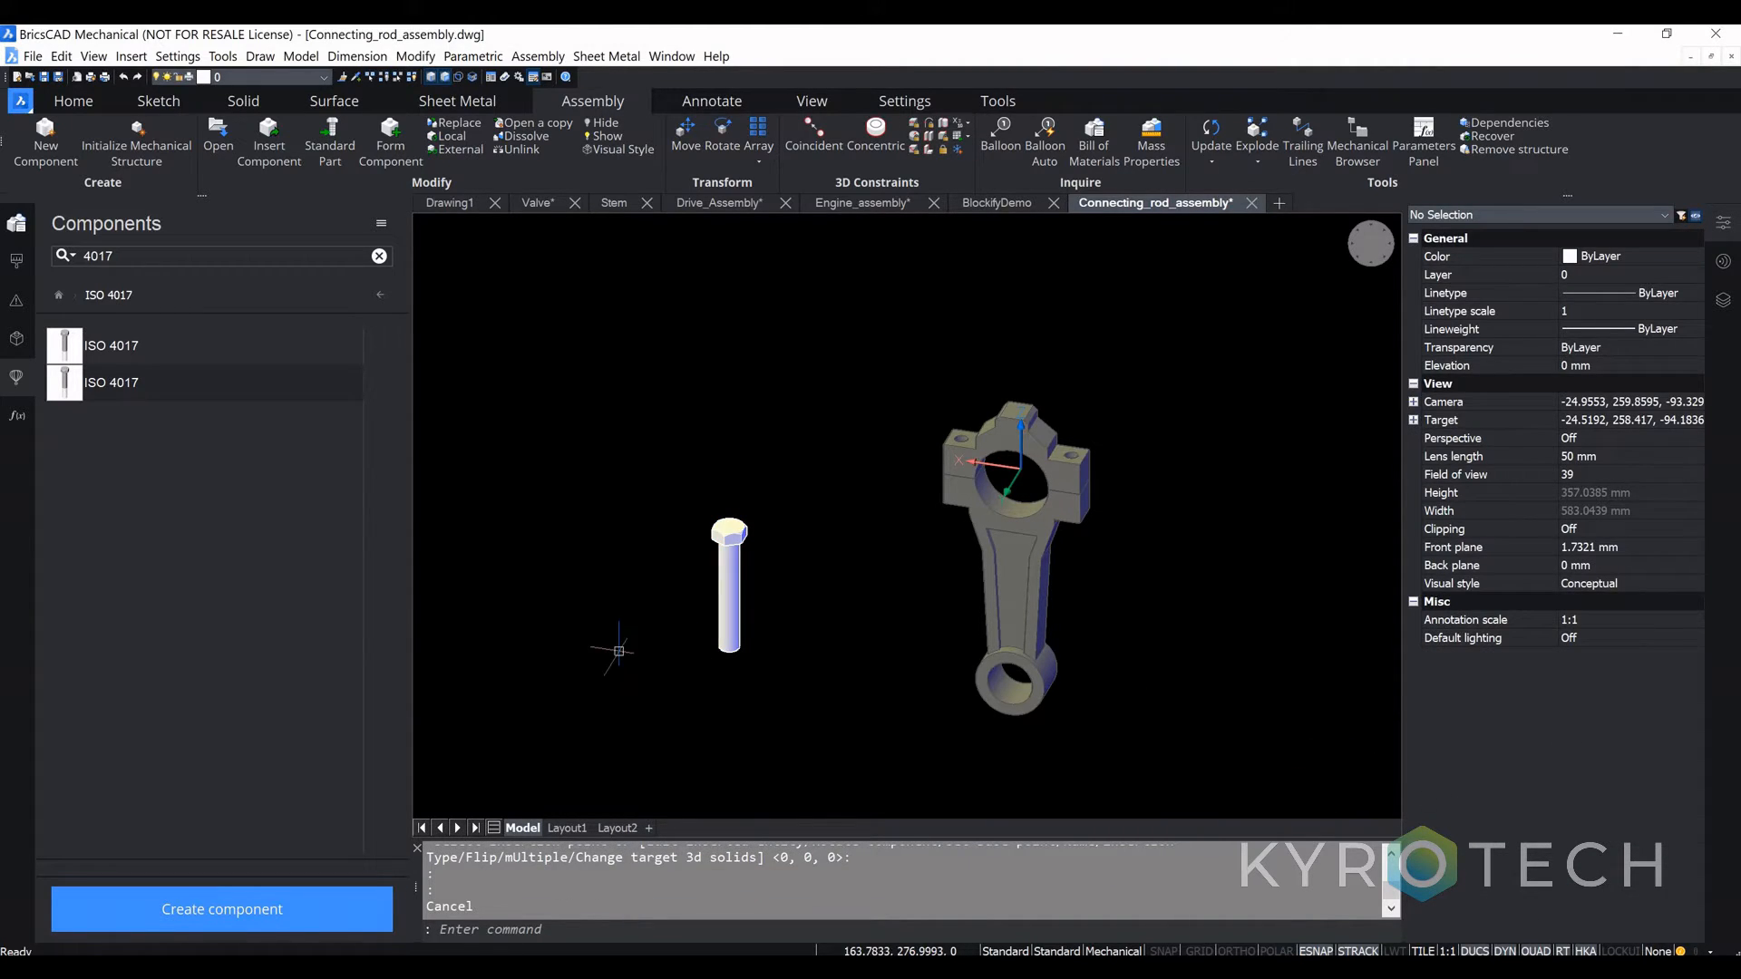
Step: Set the ISO 4017 bolt's part number to M10 X 1.25 X 40
click(731, 590)
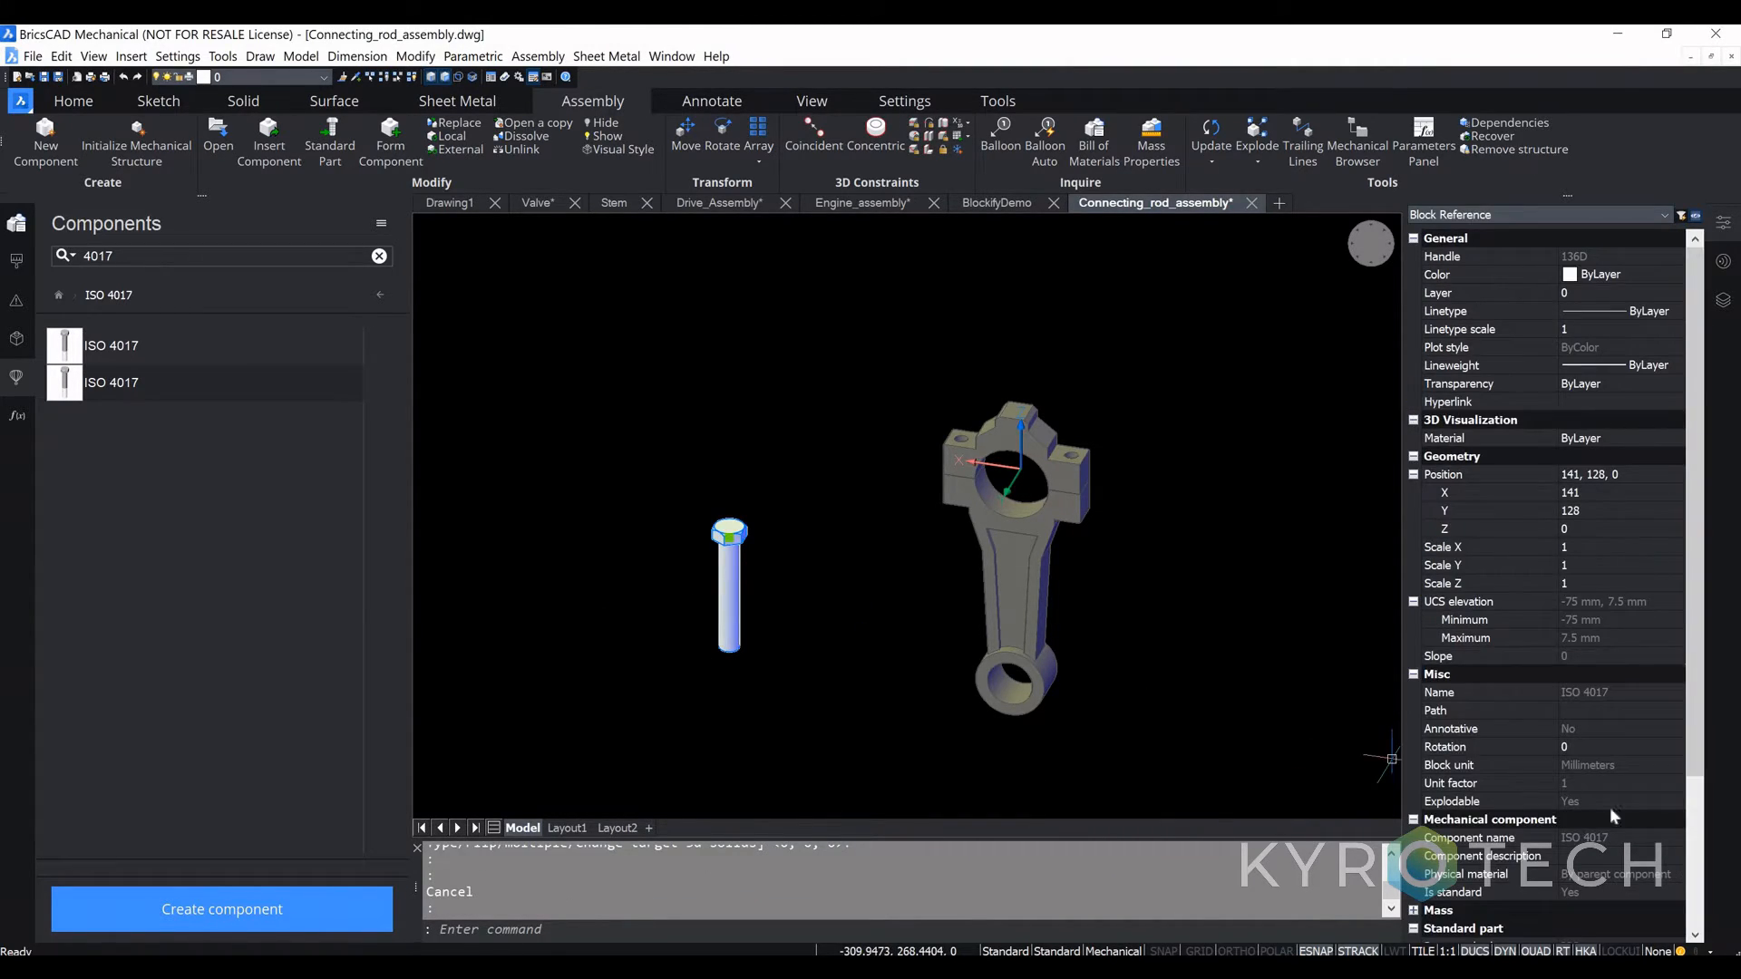
scroll(1609, 841, down, 3)
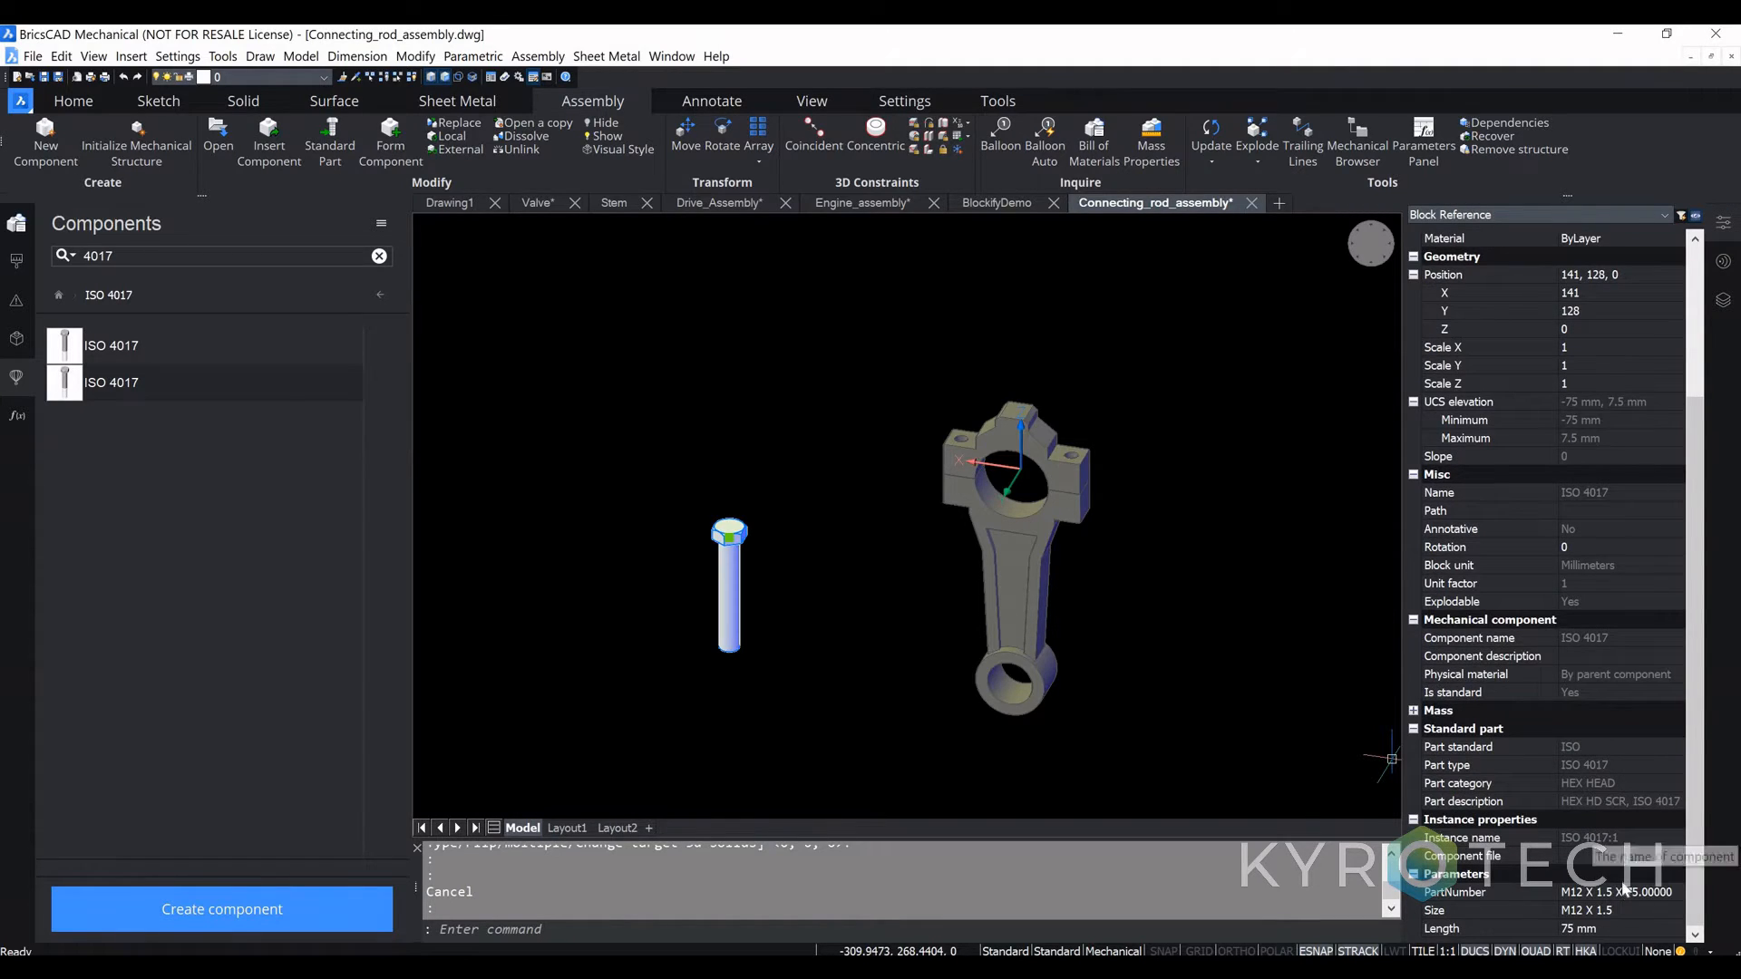
click(1634, 896)
click(1635, 896)
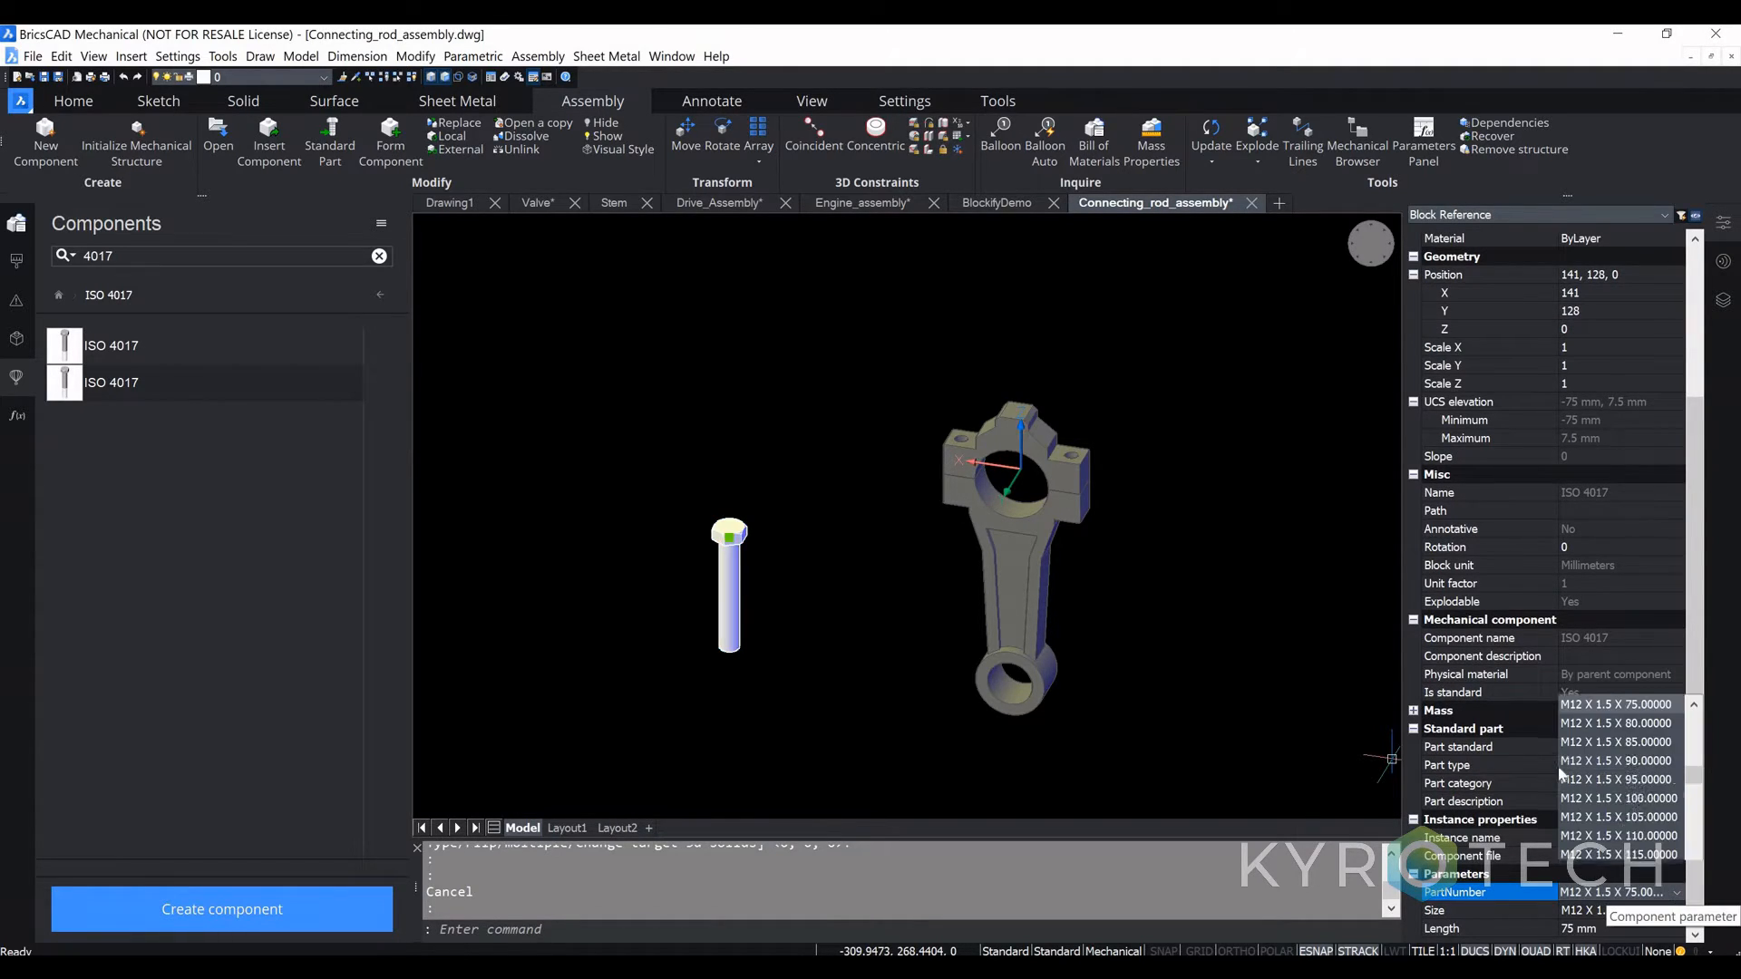
scroll(1596, 749, up, 10)
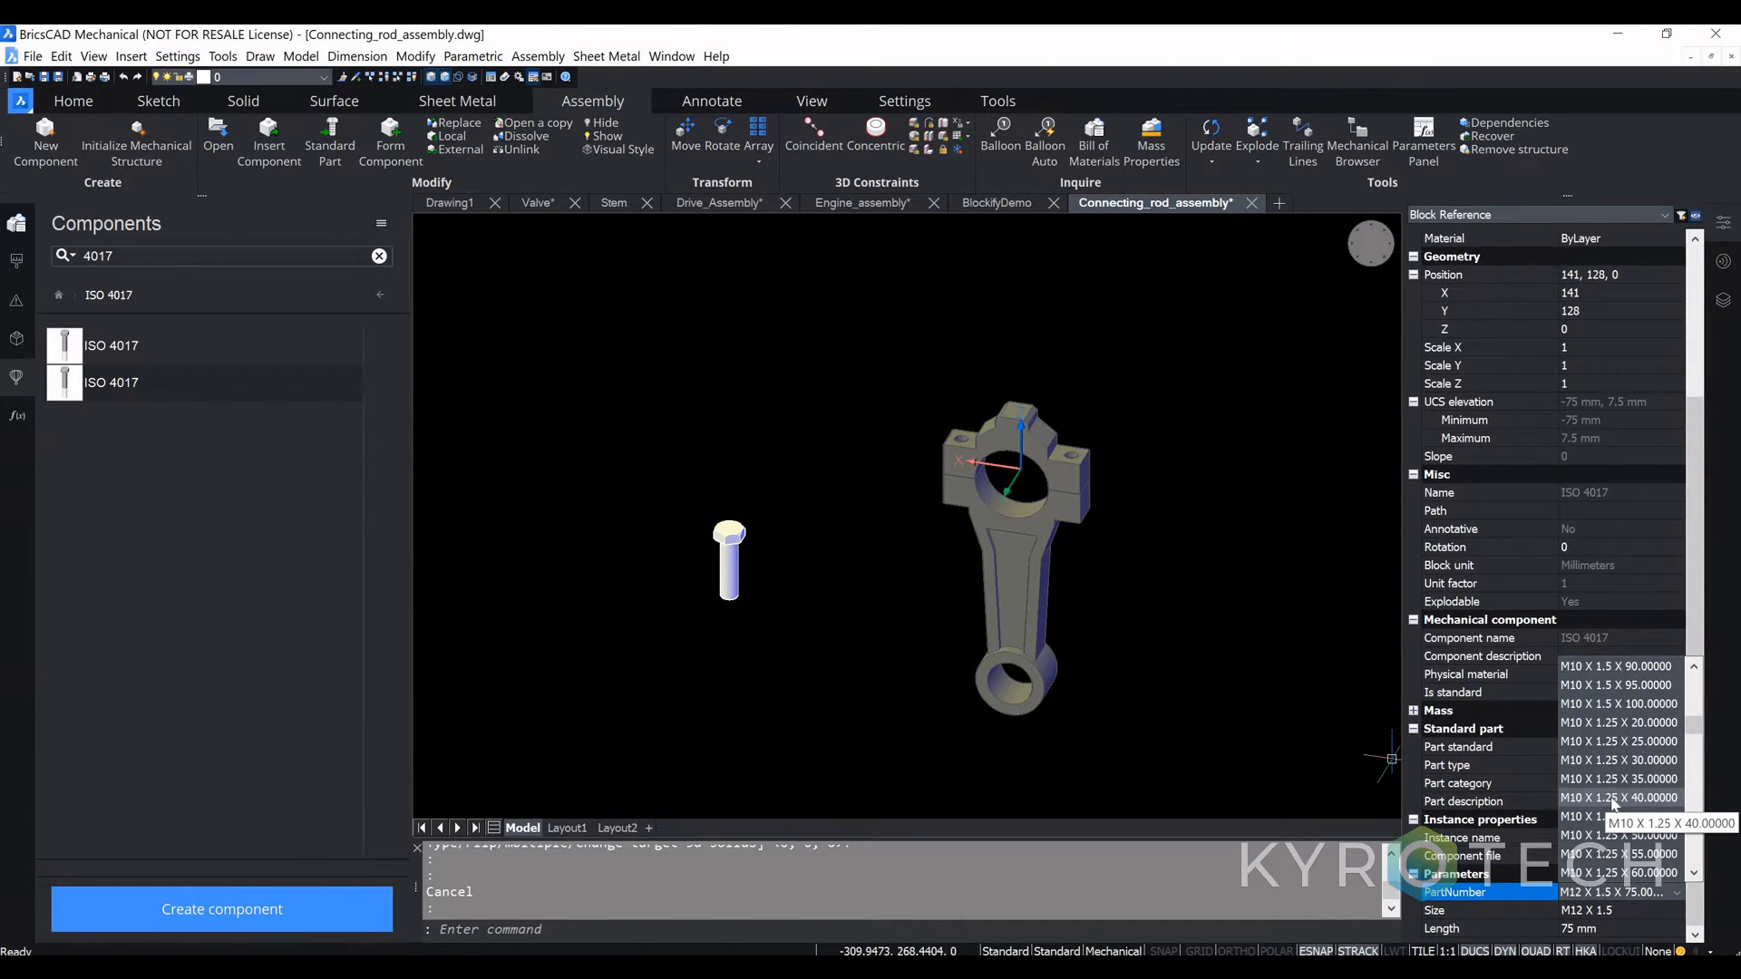
click(1614, 798)
click(726, 694)
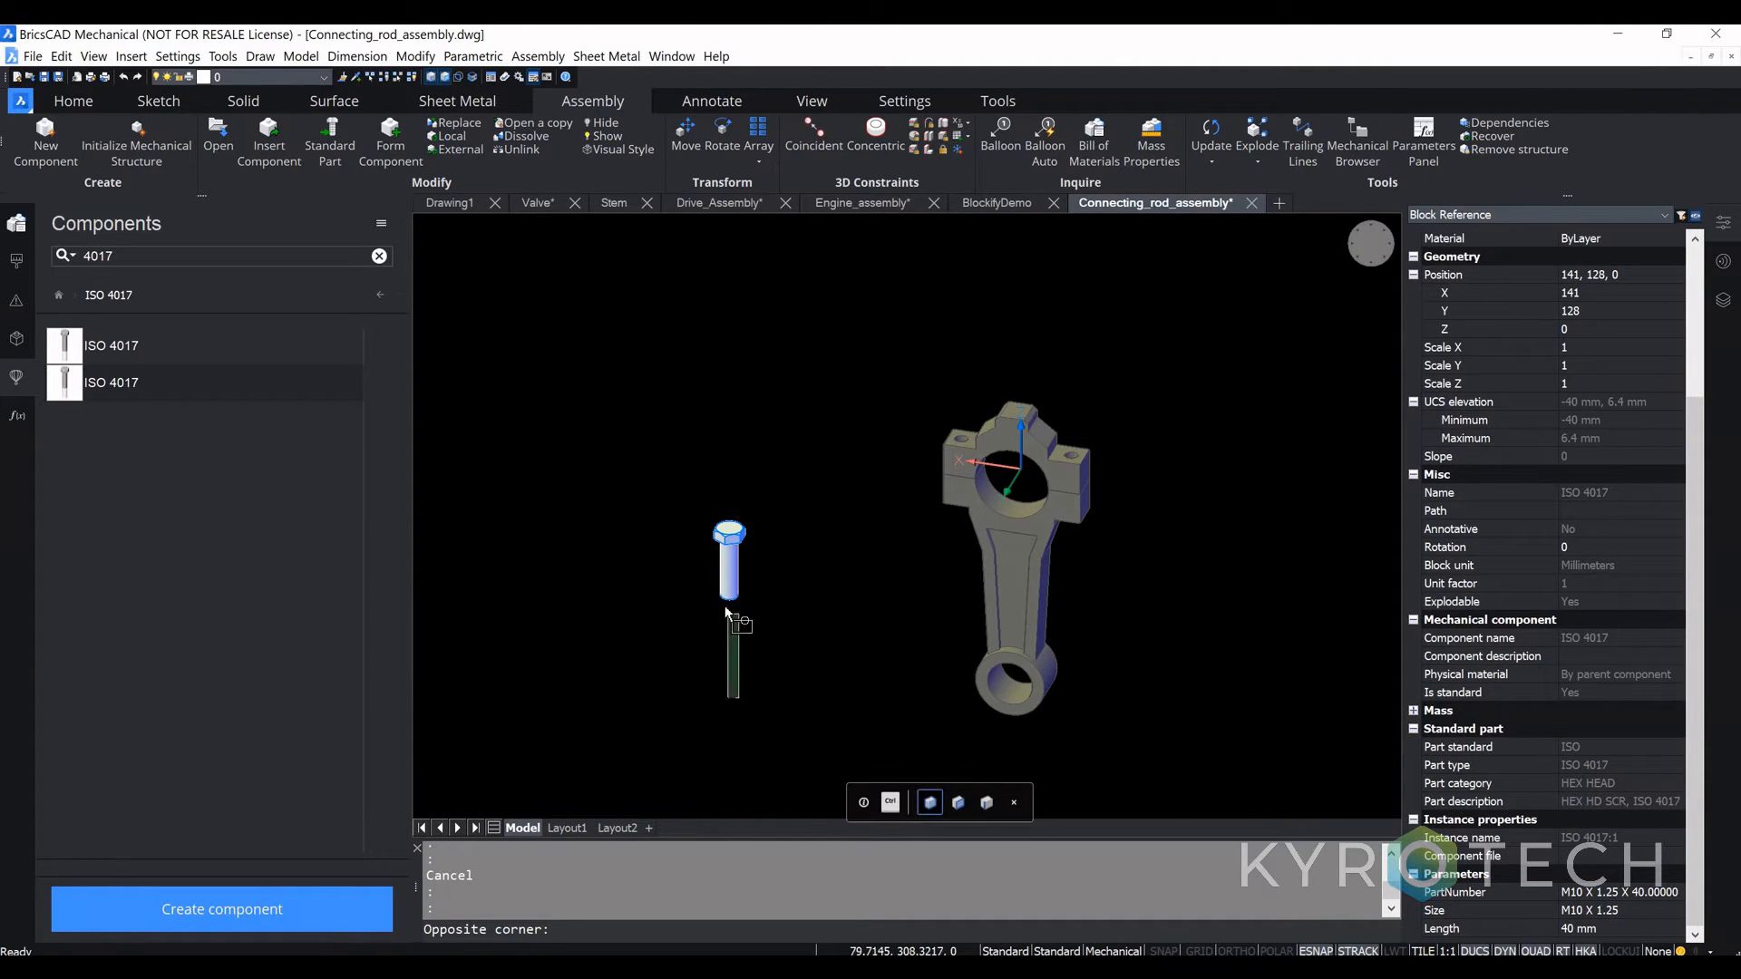
scroll(726, 612, down, 4)
scroll(727, 612, up, 5)
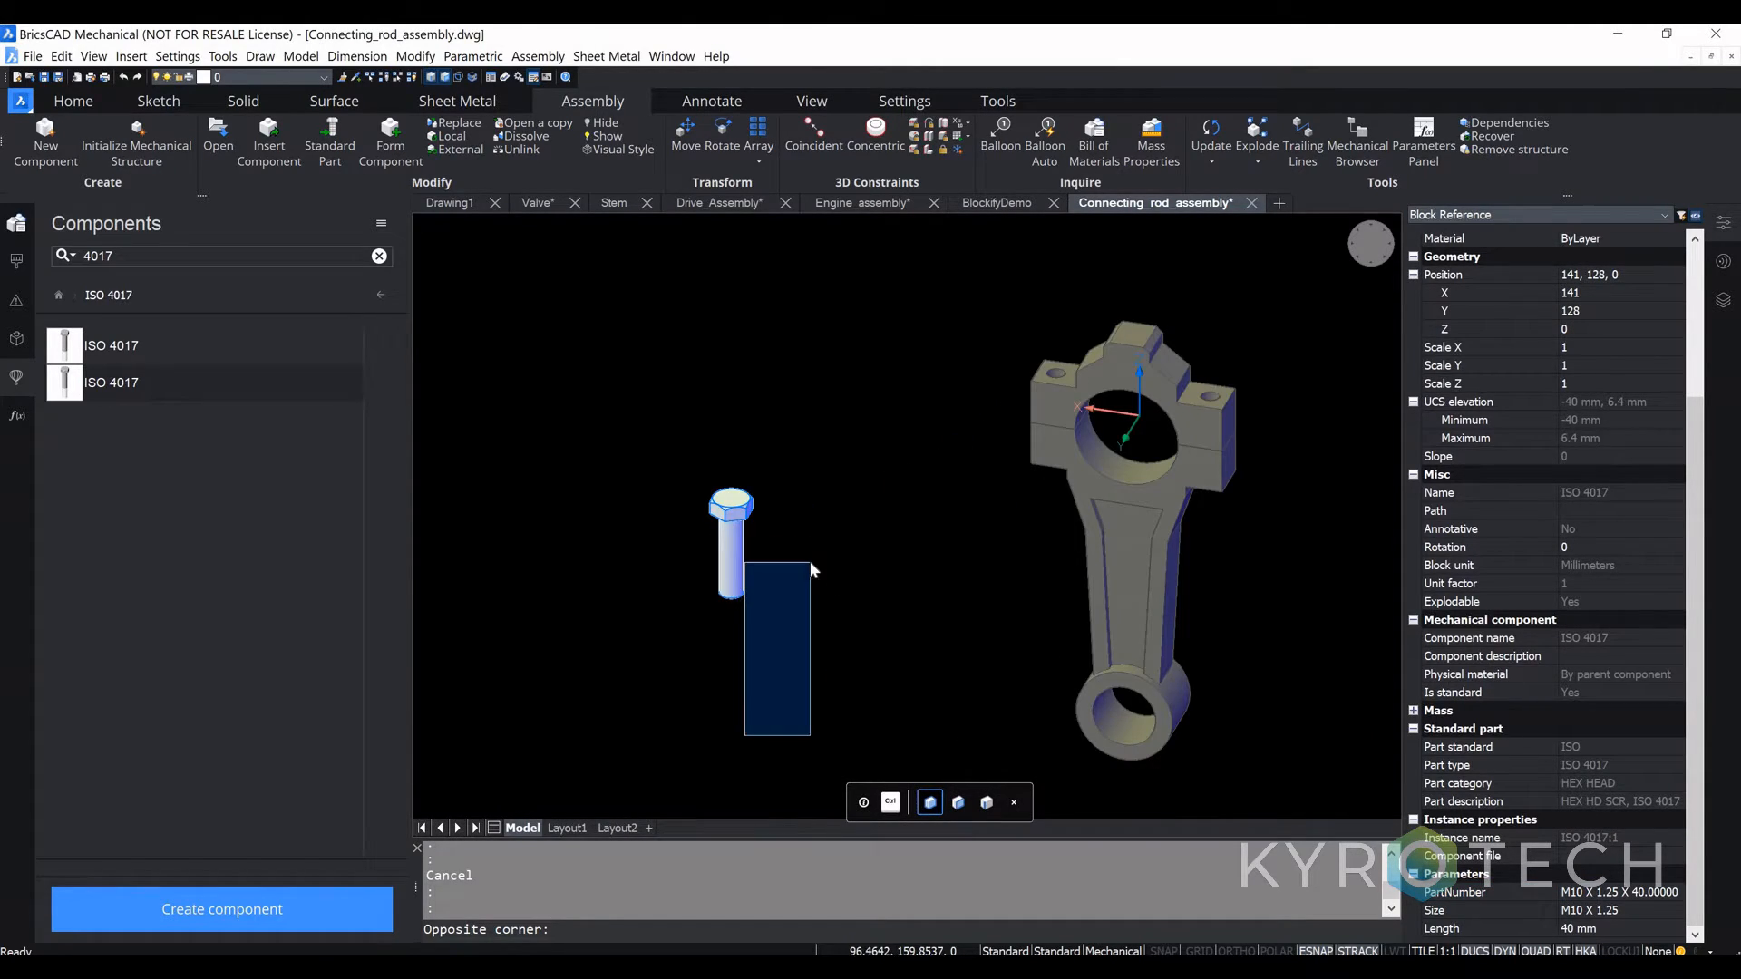
key(Escape)
Step: Add a Coincident 3D constraint between the rod cap's top face around the X-axis-side hole and the underside of the bolt head
shift+drag(828, 614, 757, 622)
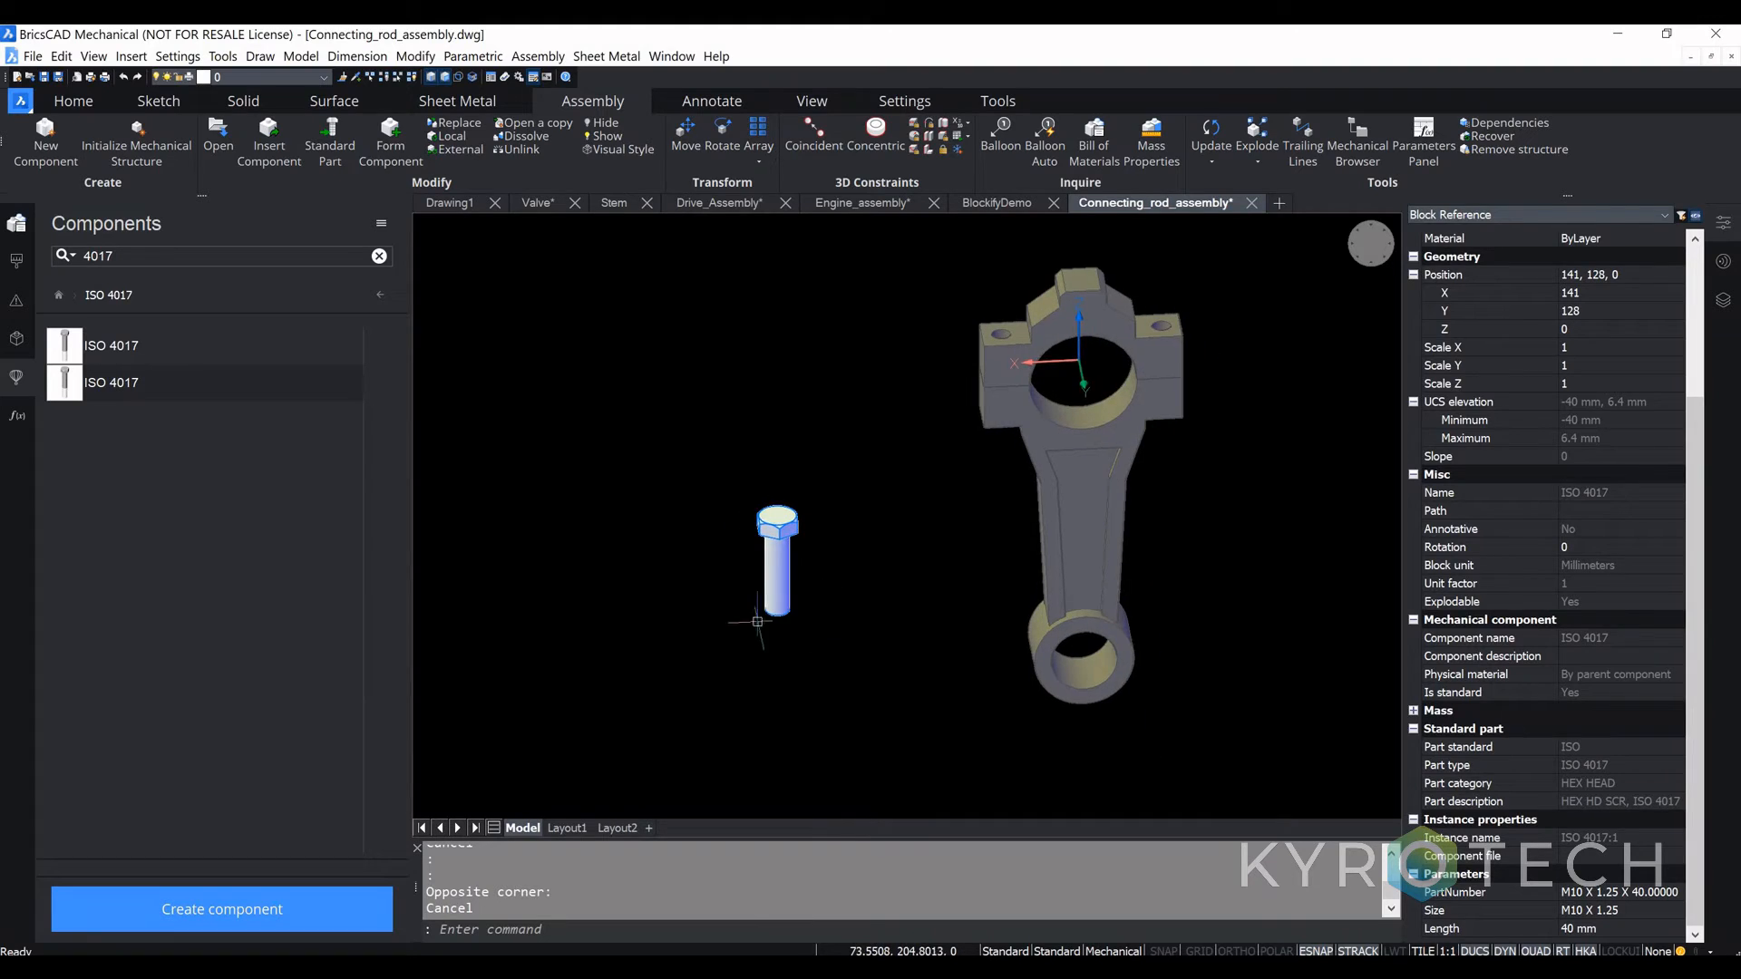
click(813, 137)
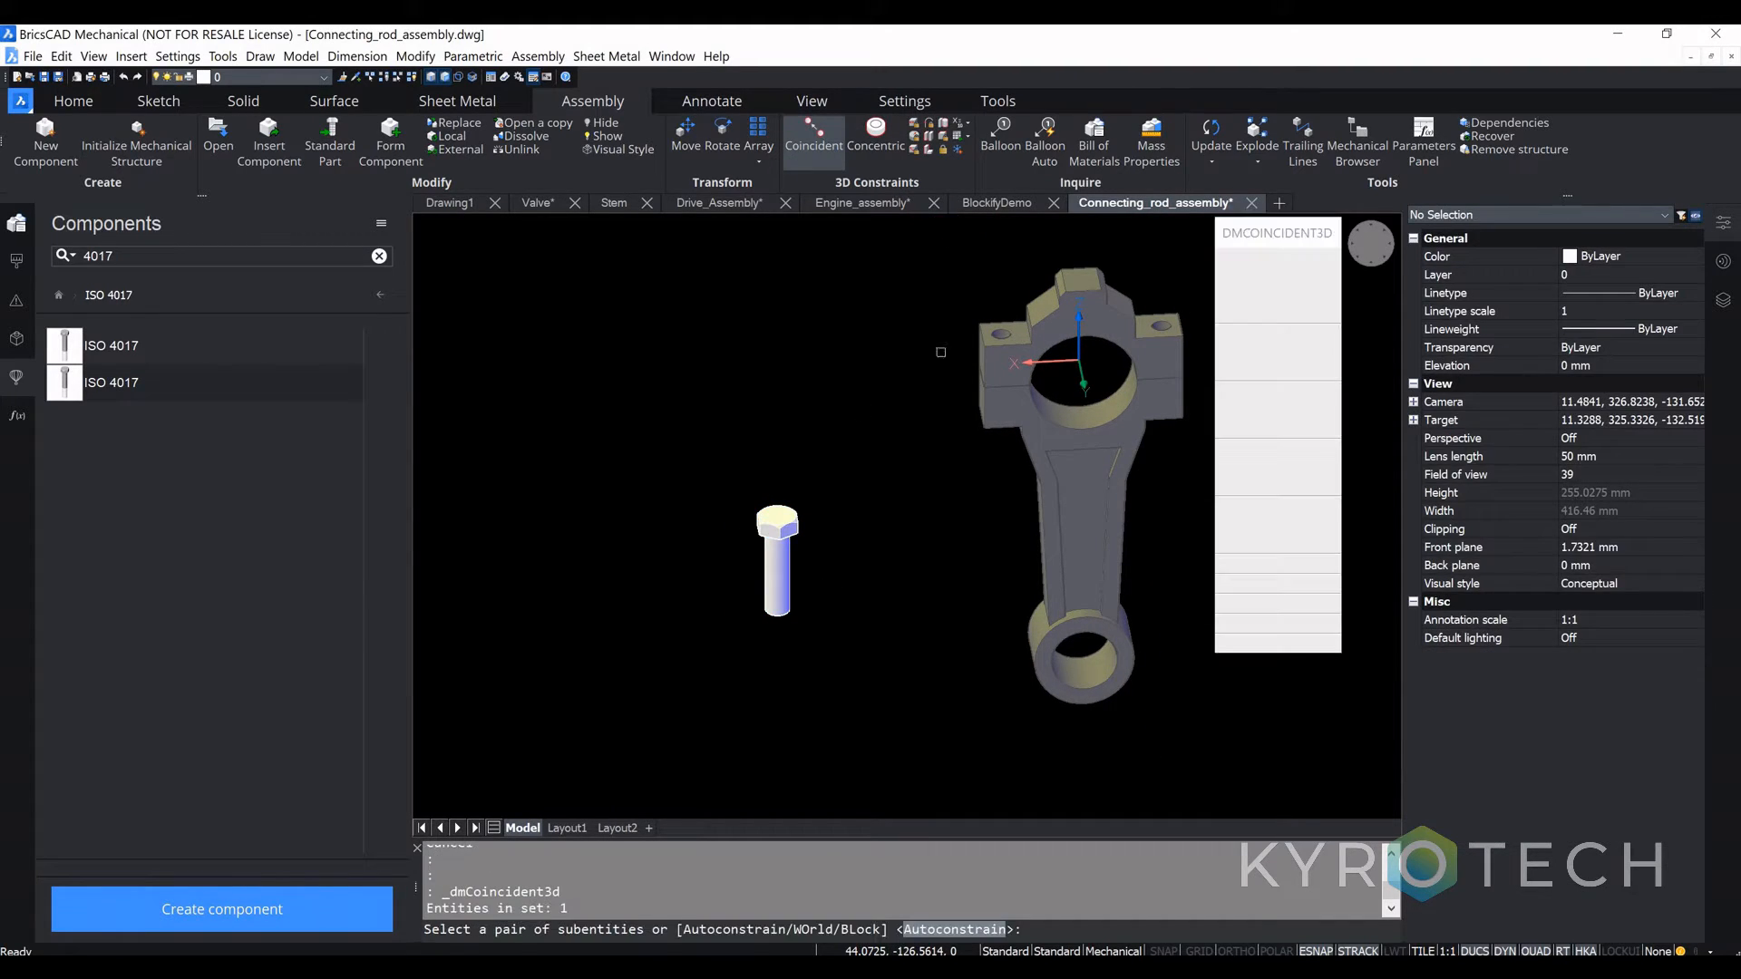
click(1019, 337)
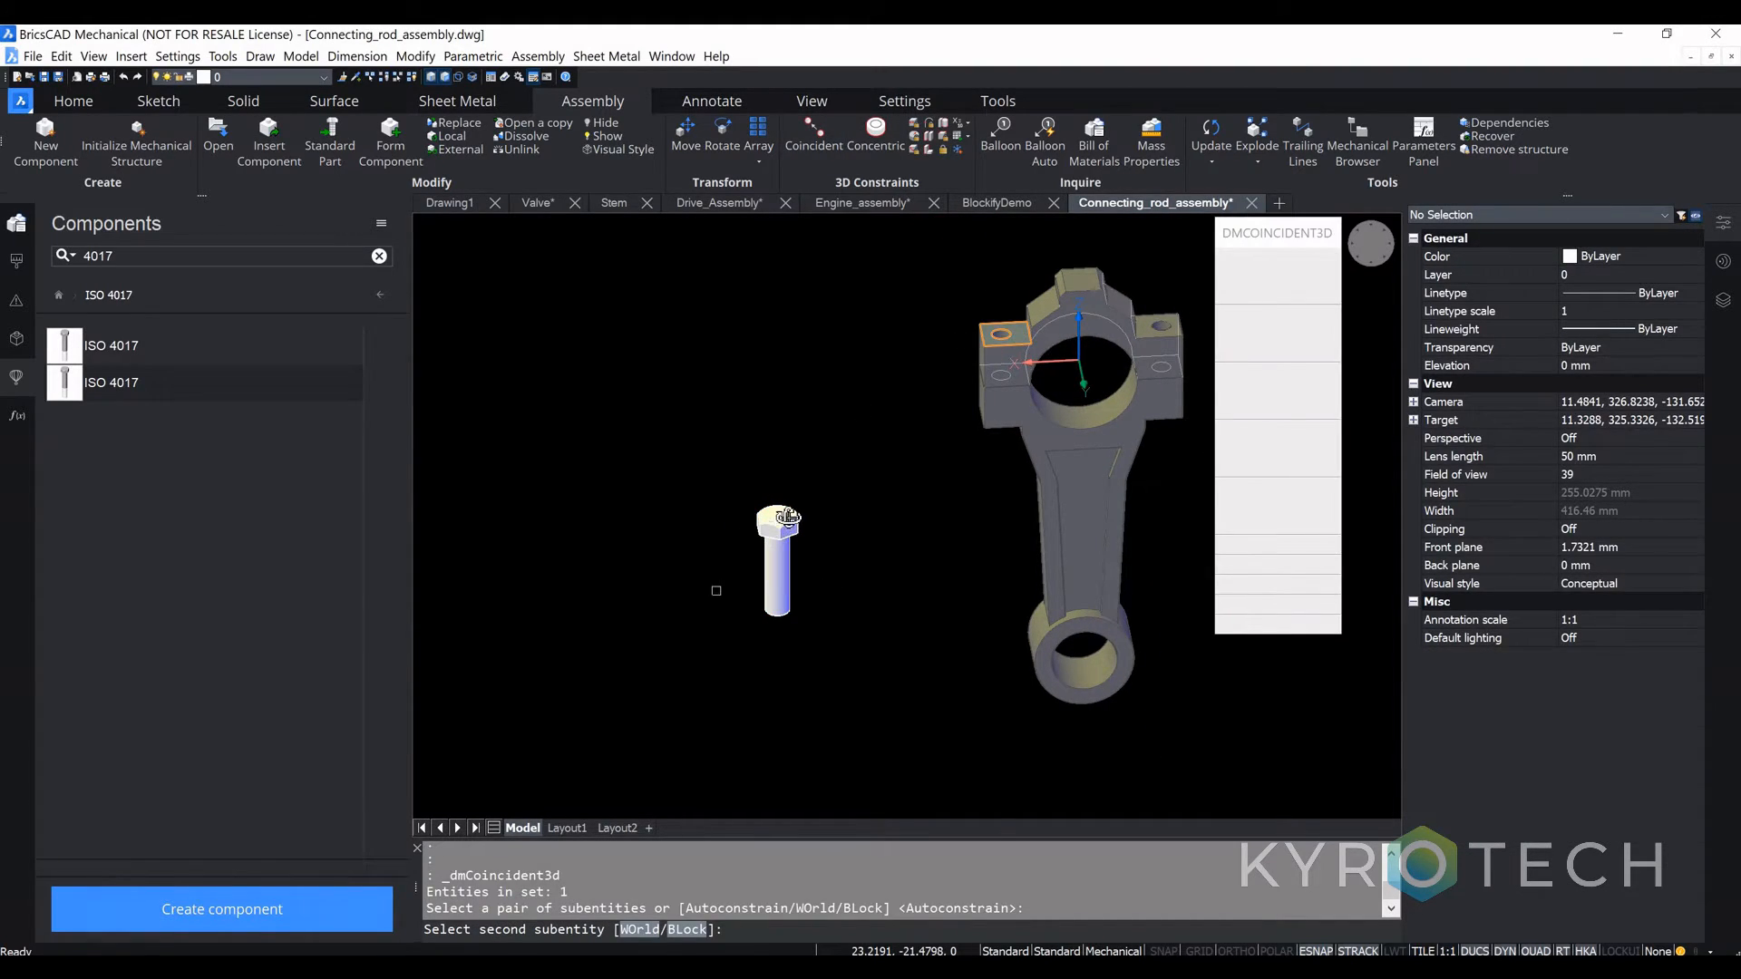
scroll(787, 517, up, 5)
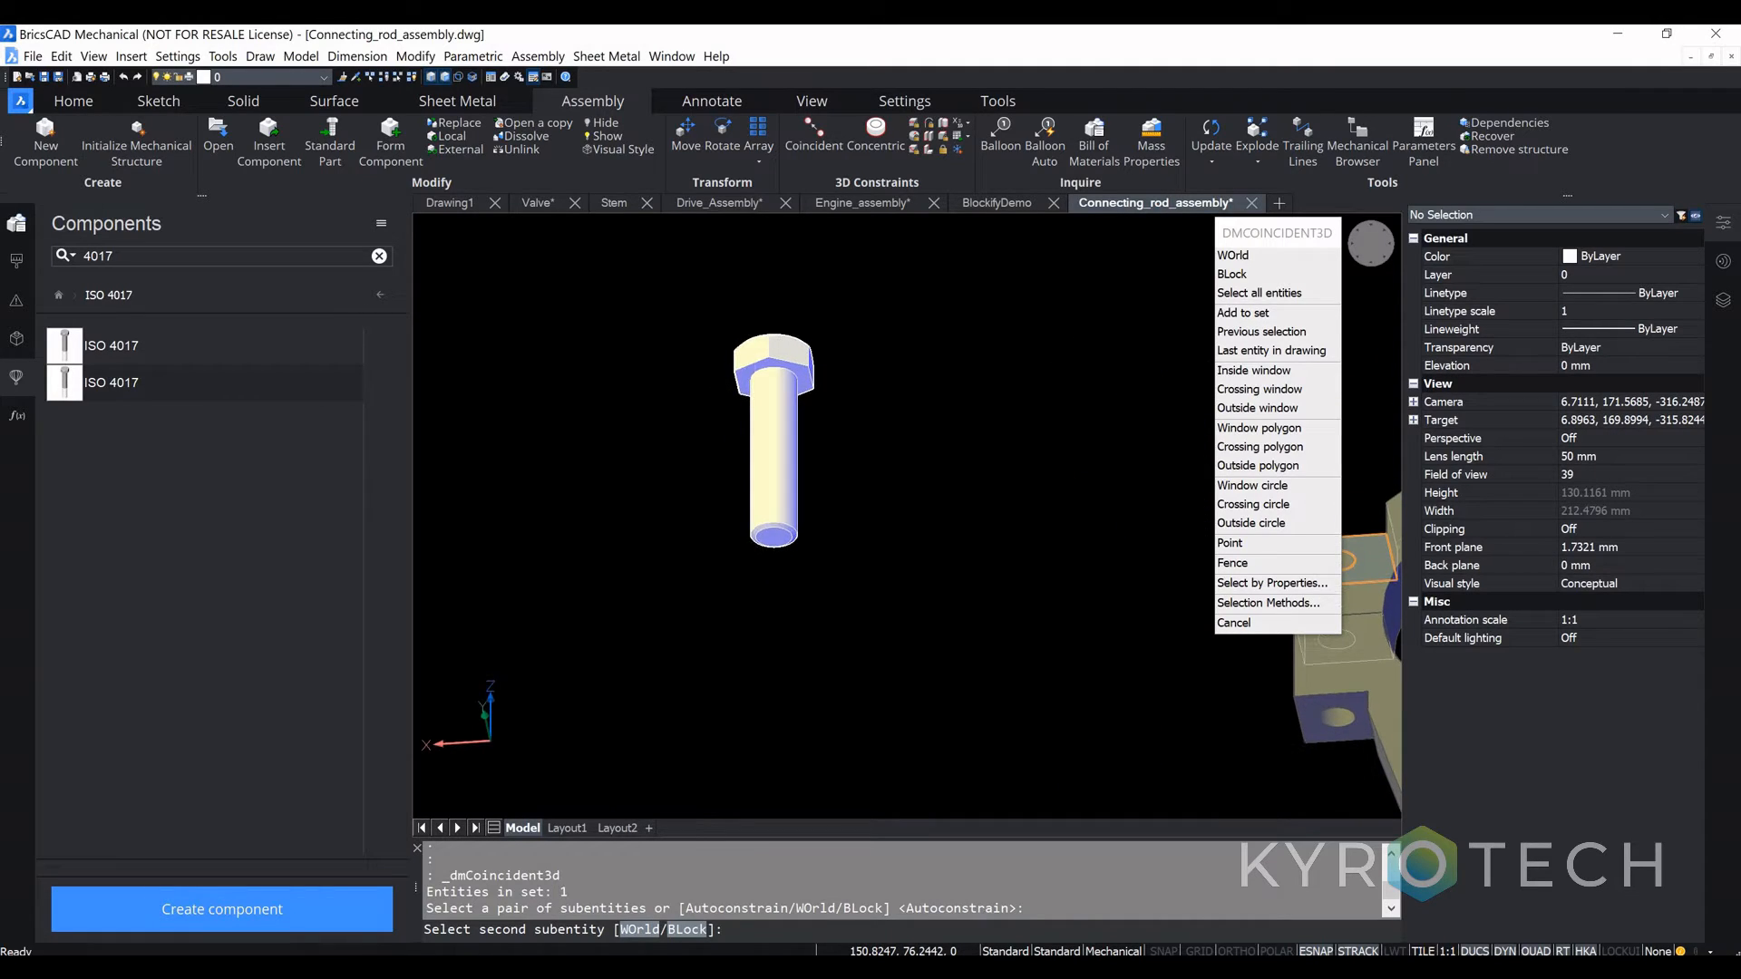
scroll(773, 361, up, 4)
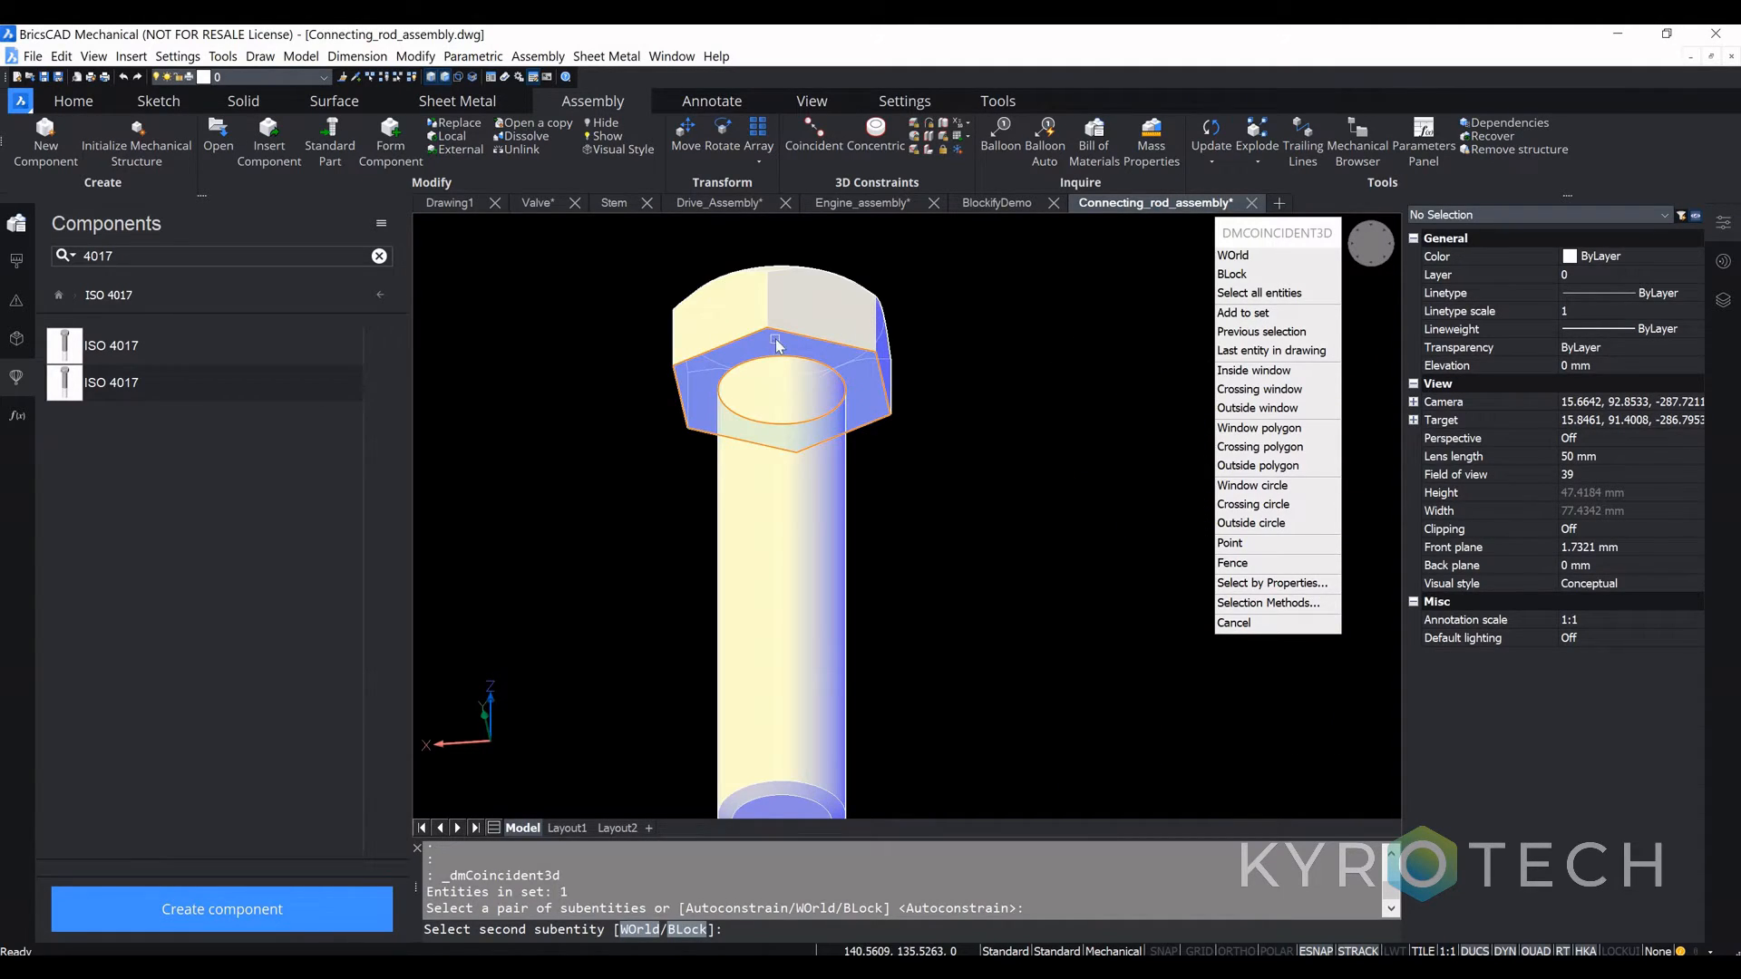
key(Escape)
scroll(933, 420, down, 6)
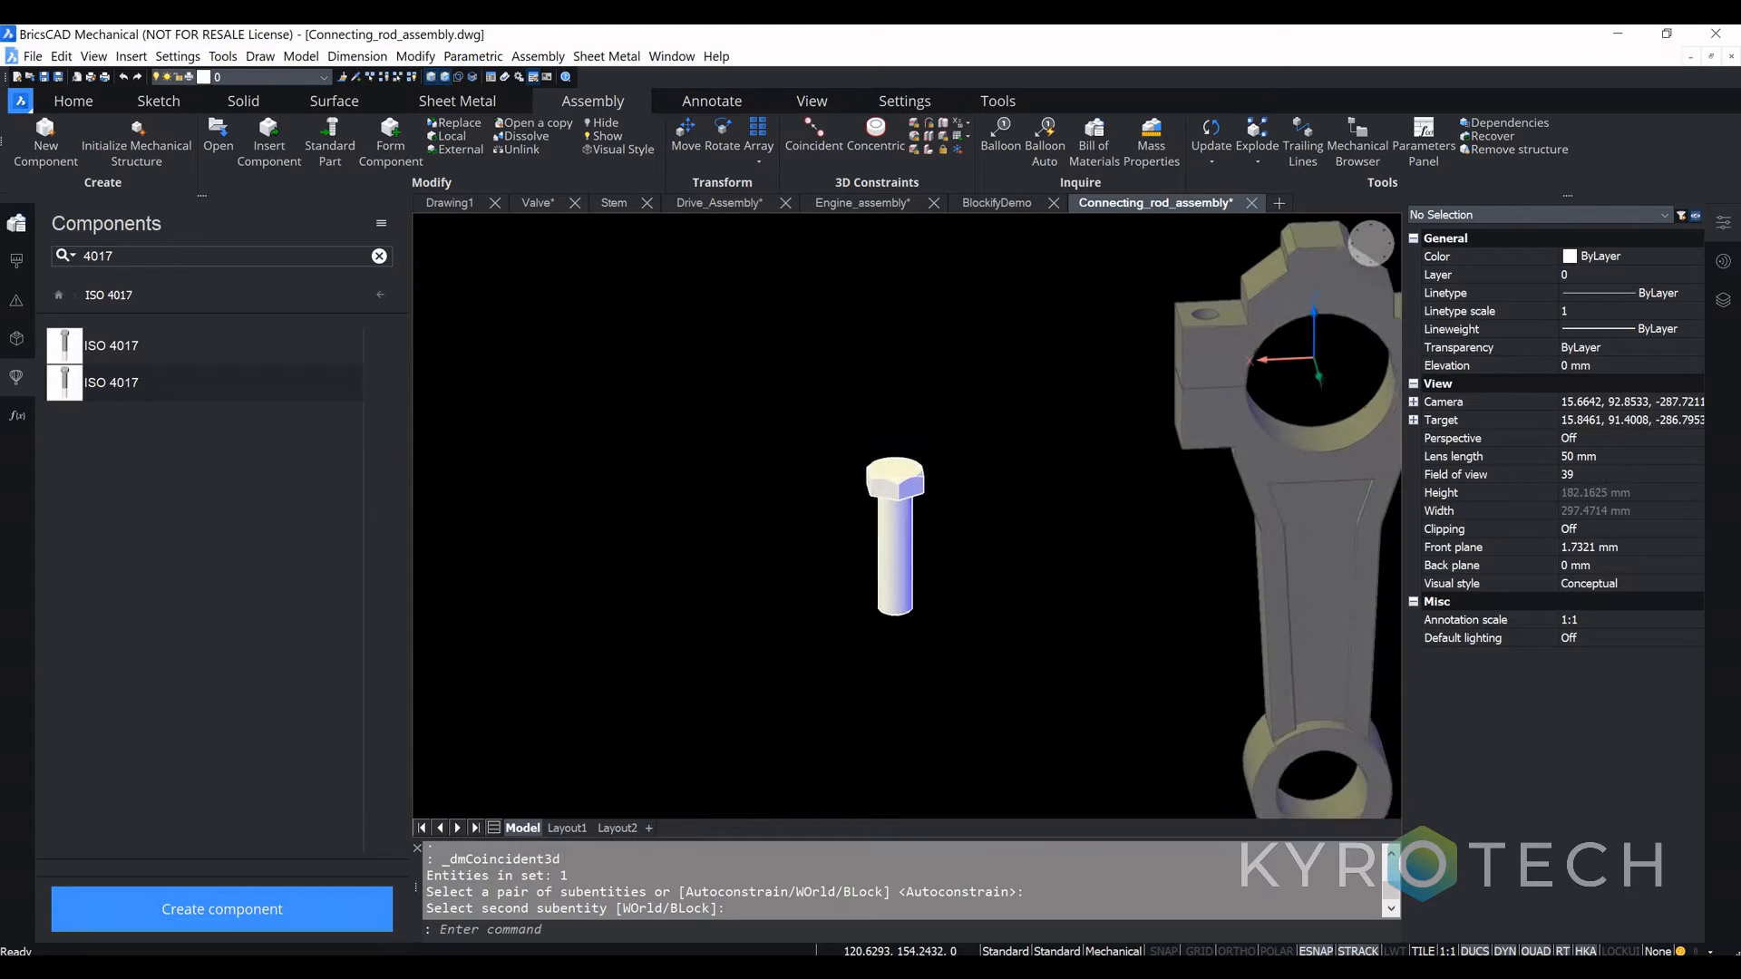
Step: Add a Concentric 3D constraint between the X-axis-side cap hole and the bolt shank
click(863, 141)
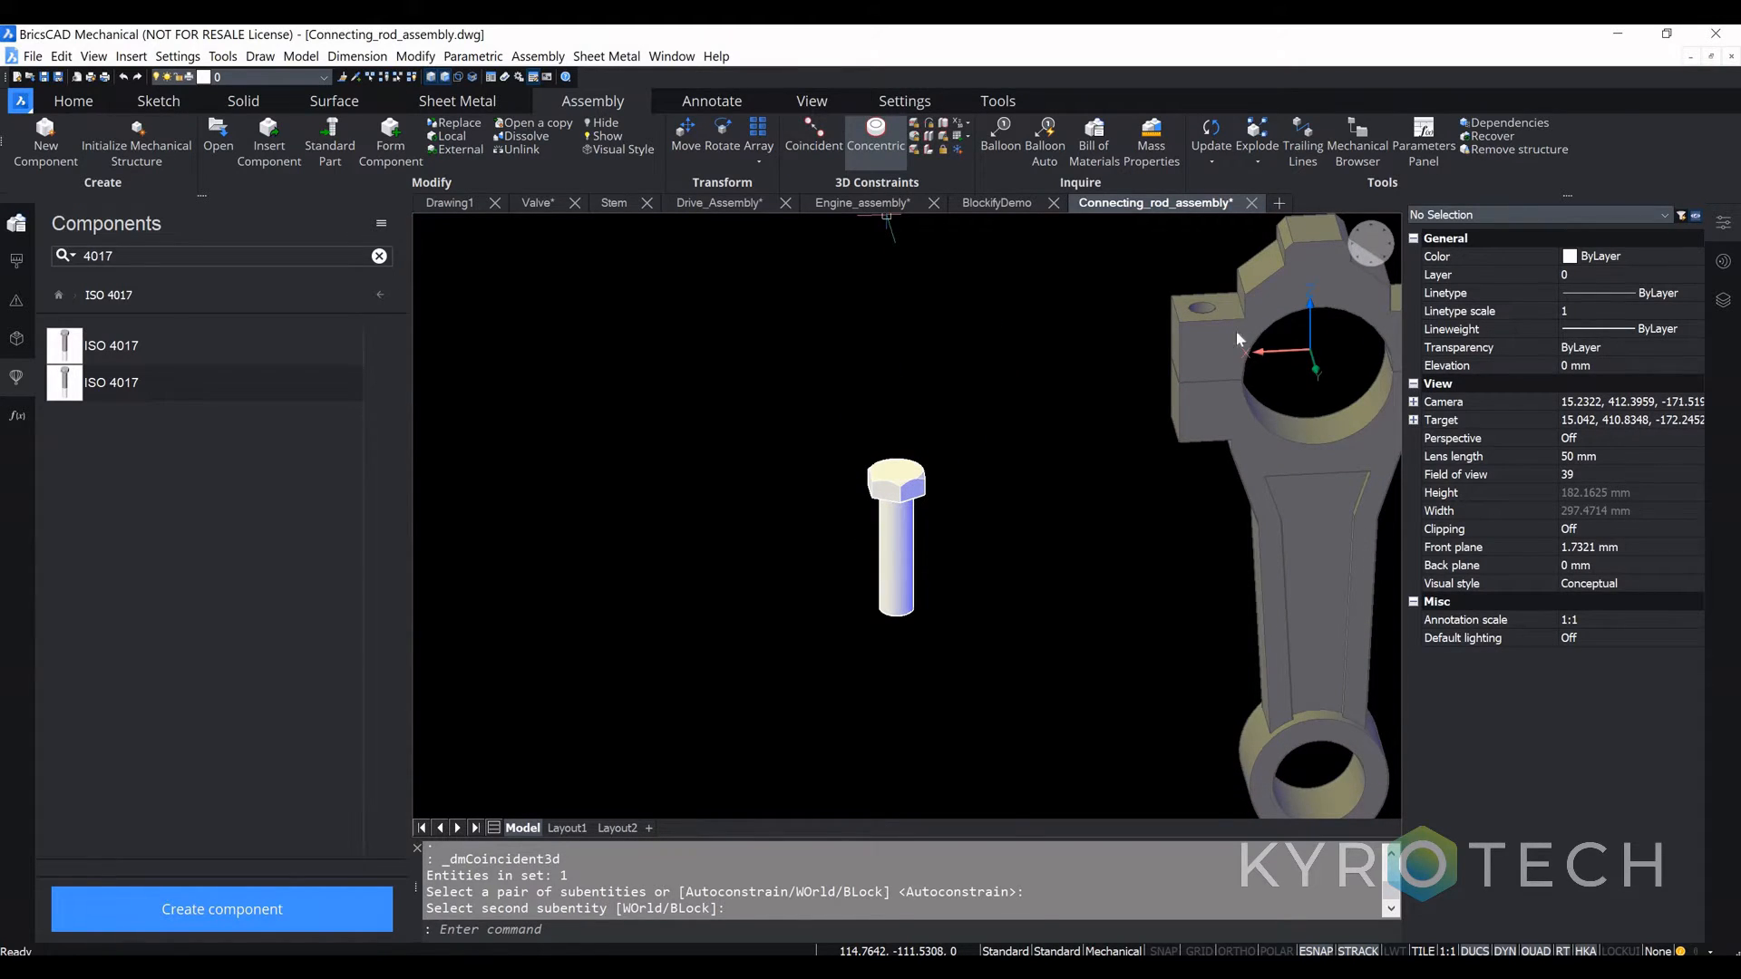
click(1200, 312)
shift+middle_drag(879, 579, 859, 416)
middle_drag(859, 417, 878, 613)
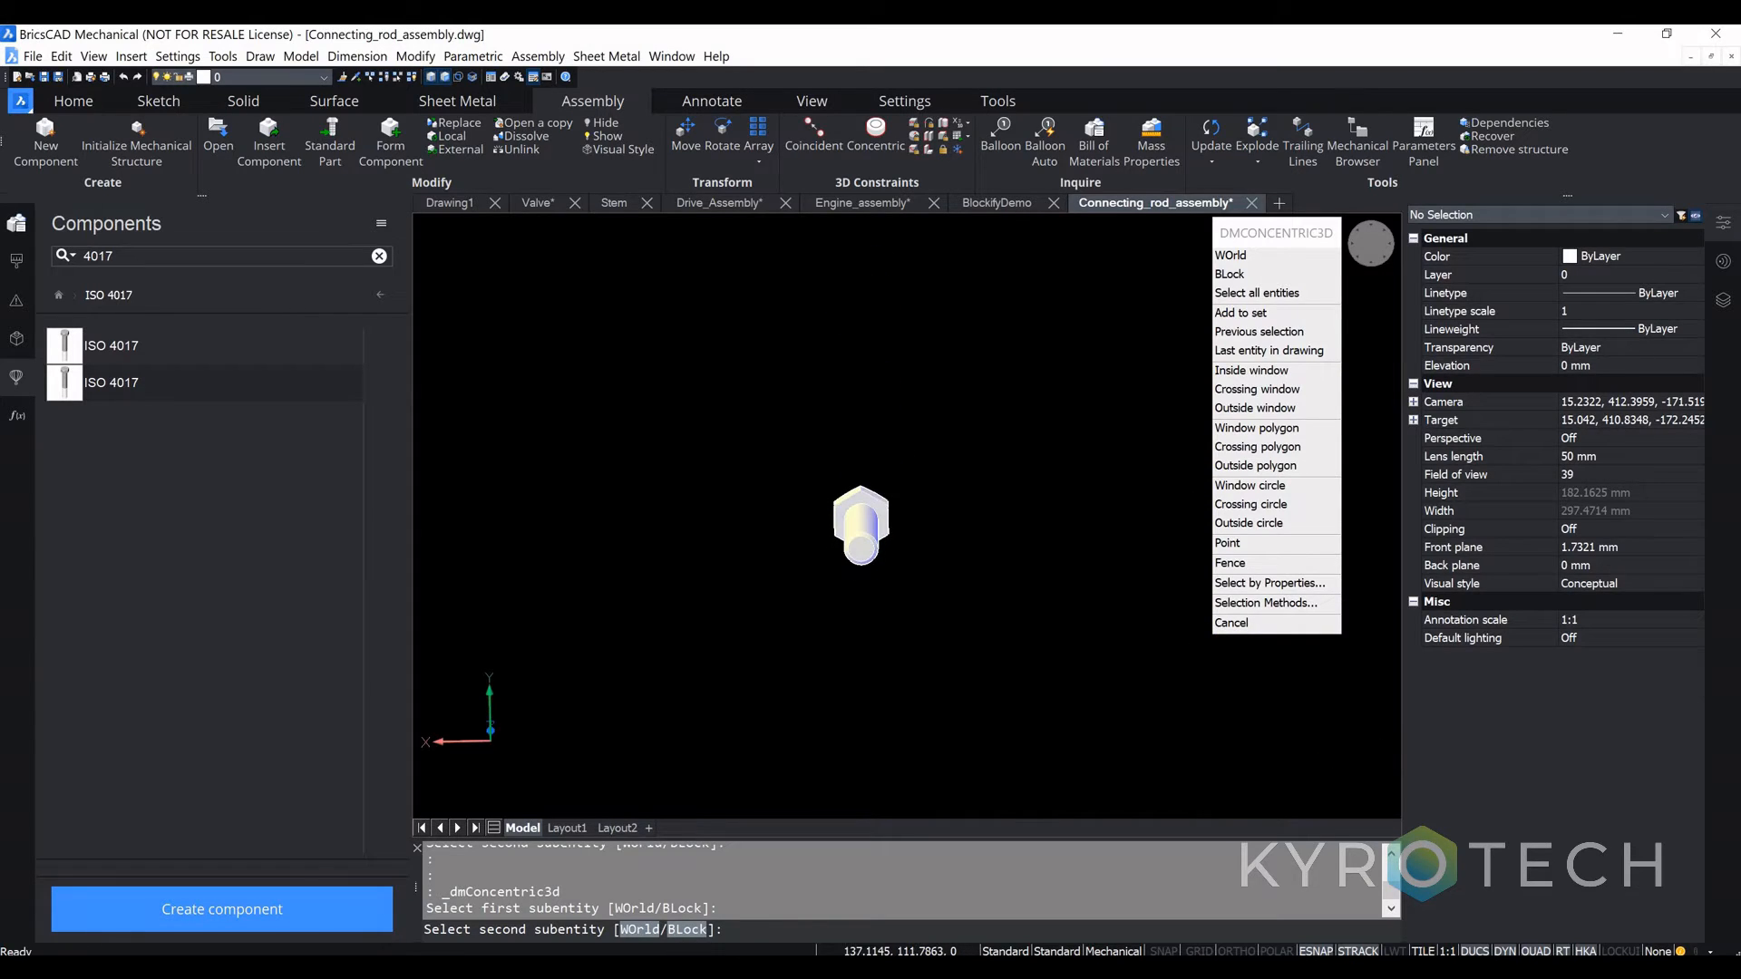
scroll(901, 515, up, 4)
click(897, 509)
Step: Copy the fitted bolt and paste the duplicate beside the connecting rod
scroll(944, 602, down, 5)
scroll(939, 680, down, 1)
shift+middle_drag(959, 486, 868, 510)
scroll(893, 623, up, 2)
scroll(894, 623, up, 3)
shift+middle_drag(835, 575, 841, 662)
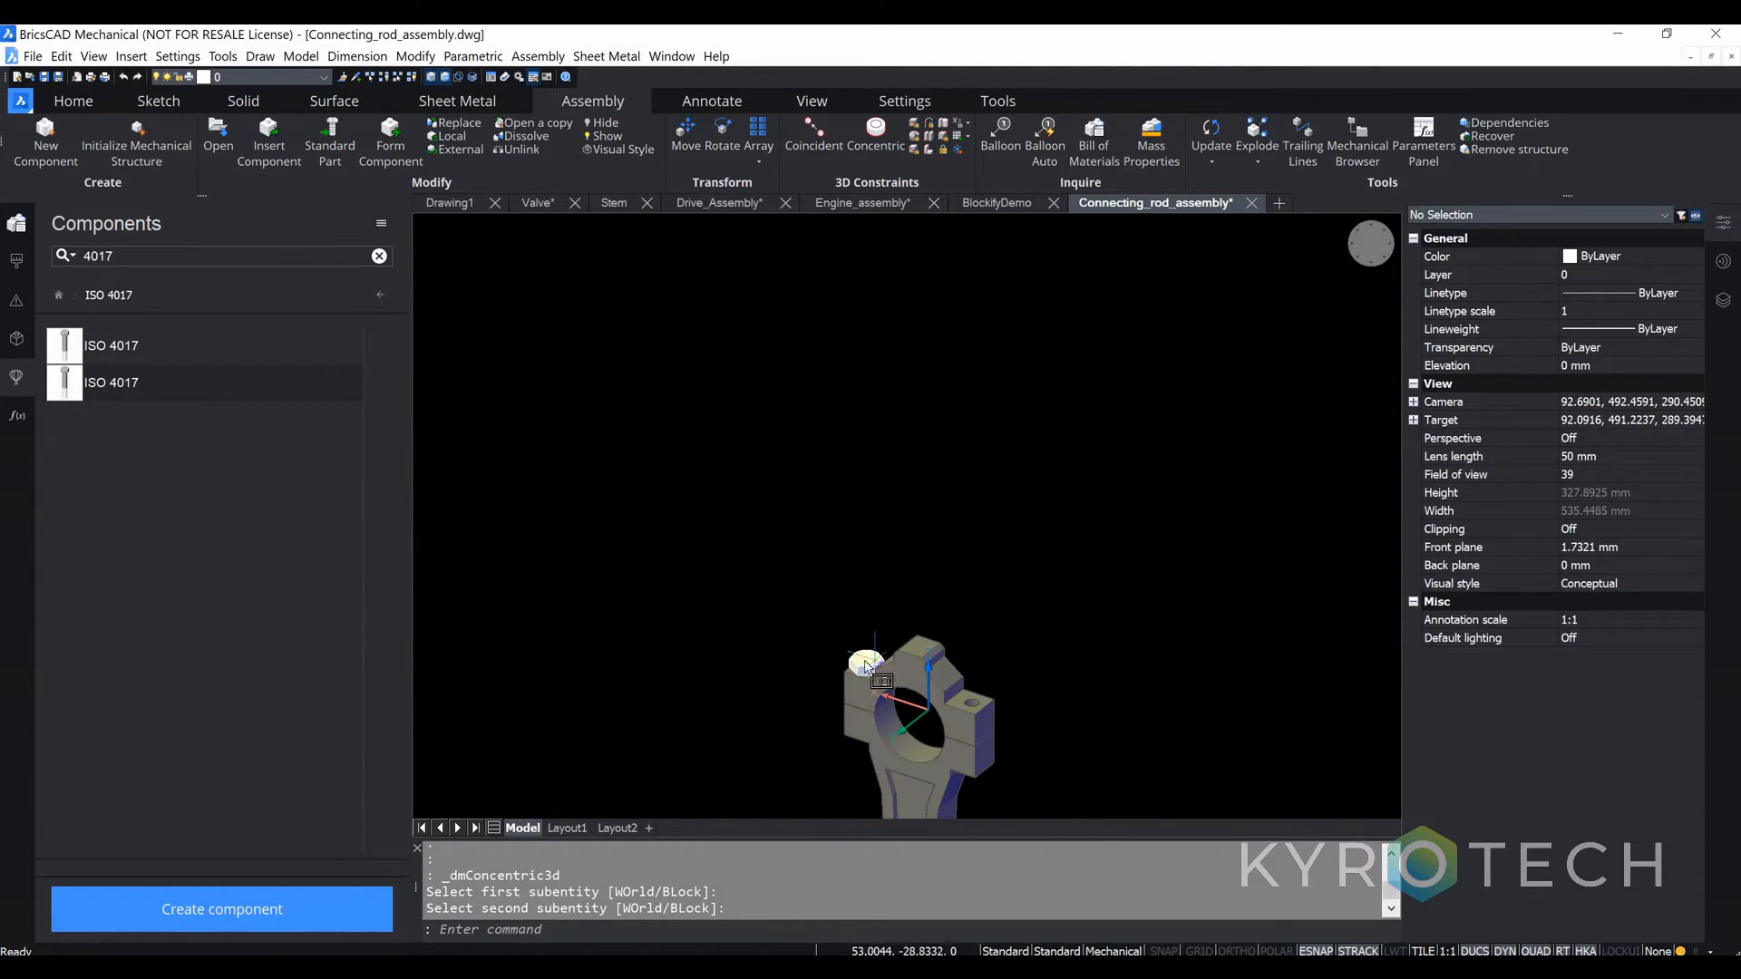
click(865, 663)
key(ctrl+c)
key(ctrl+v)
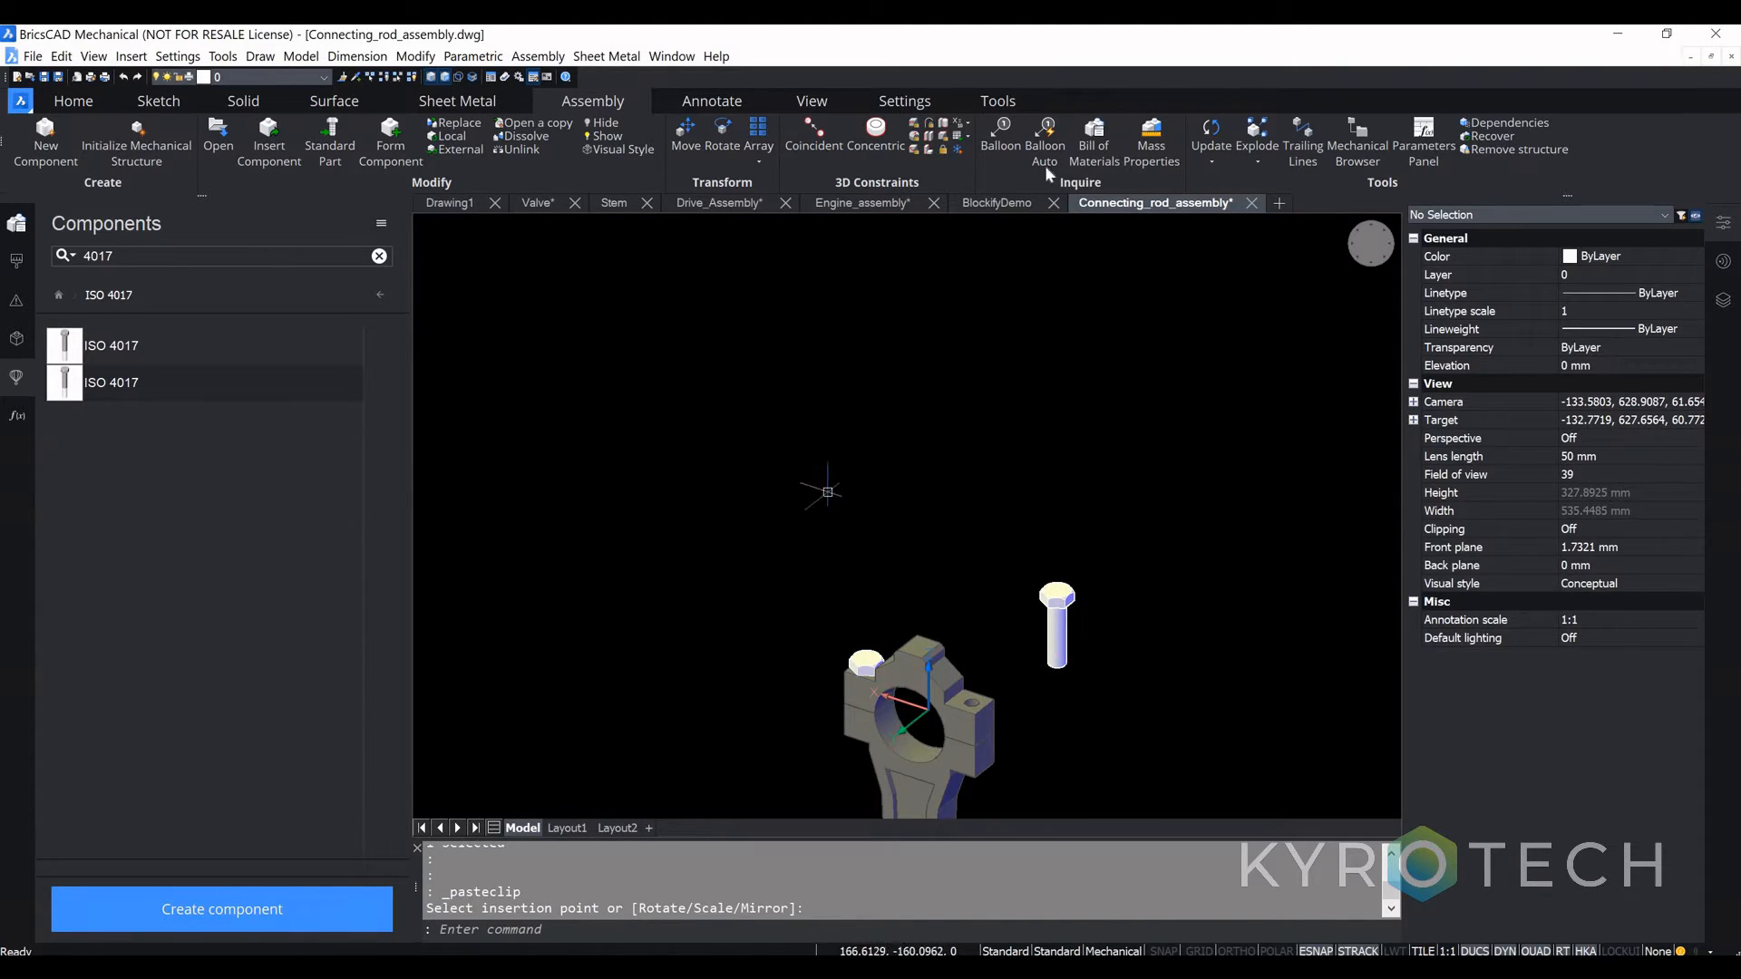
Step: Add a Coincident 3D constraint between the top face around the cap's empty hole and the underside of the copied bolt's head
click(813, 136)
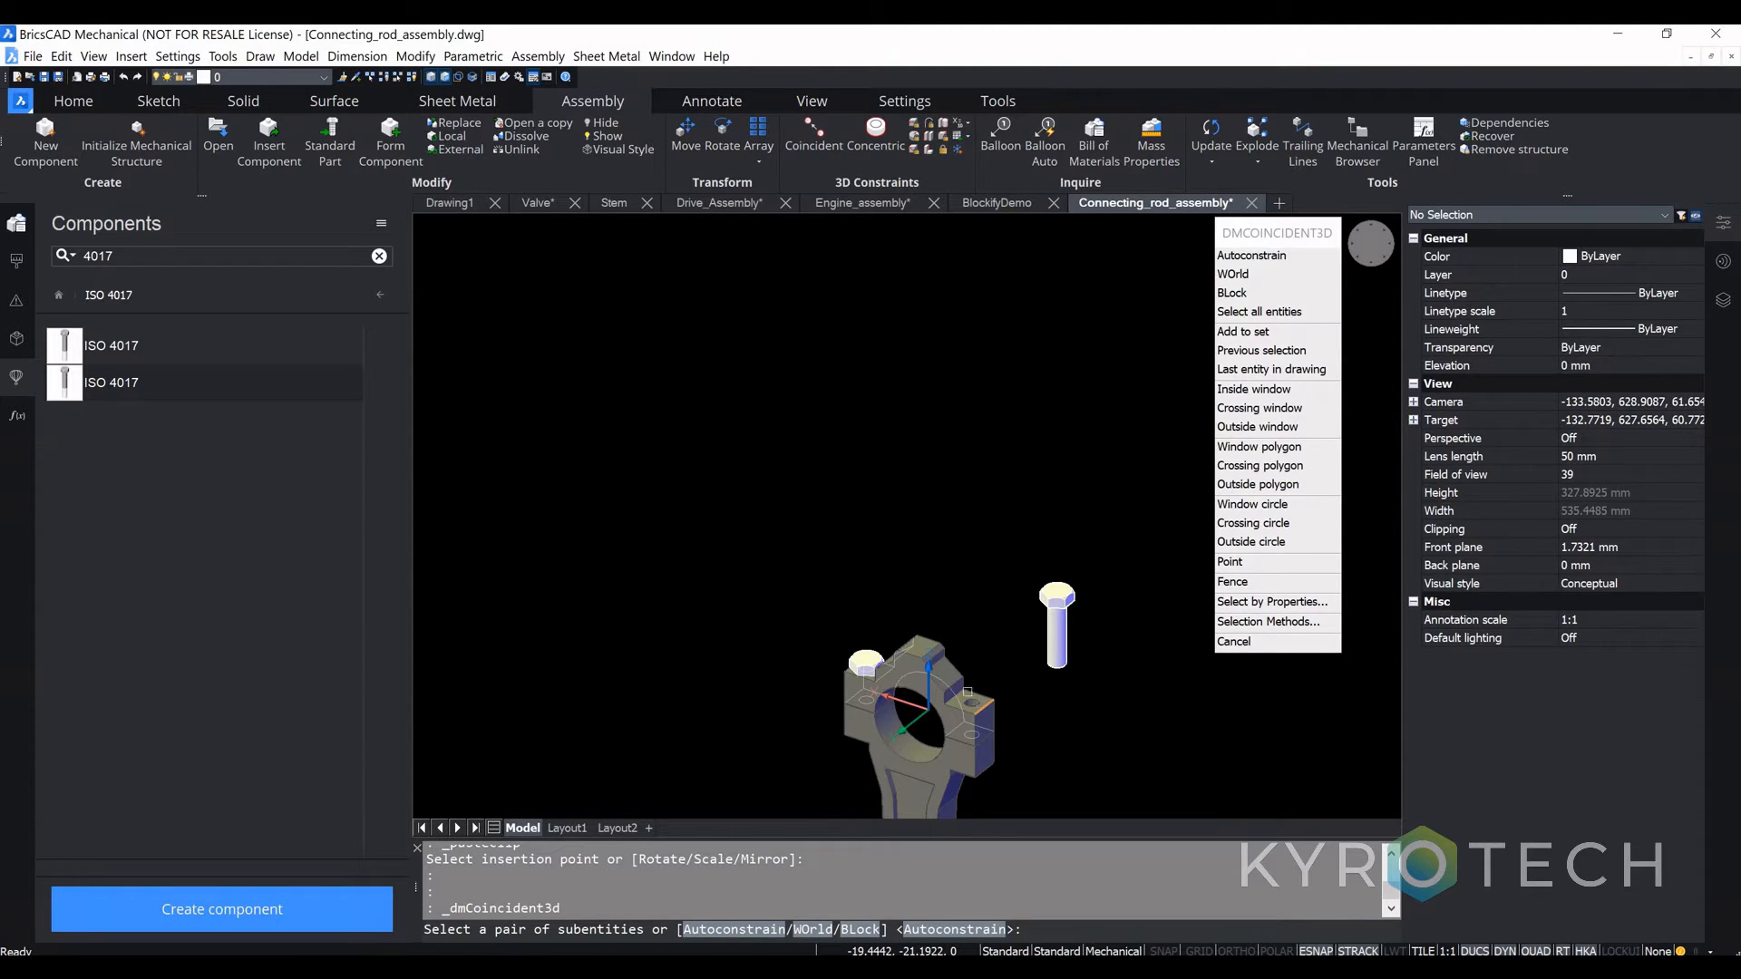
scroll(956, 703, up, 4)
click(959, 691)
scroll(1108, 556, down, 4)
shift+middle_drag(1066, 548, 1049, 615)
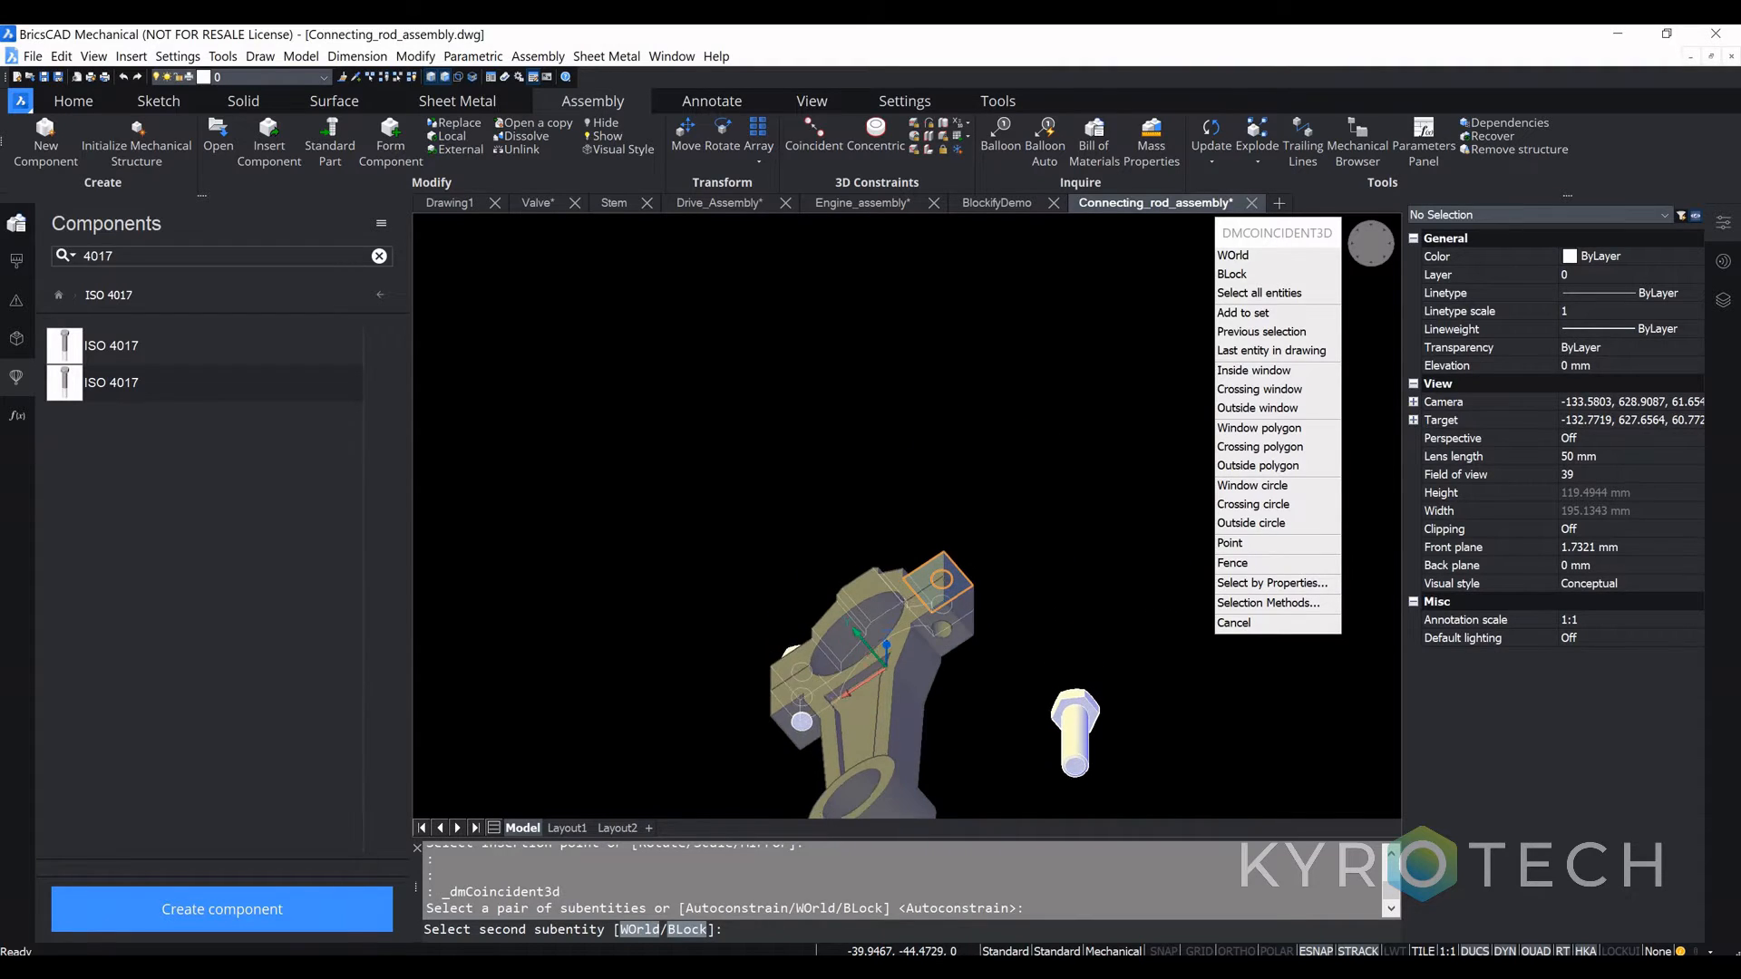
scroll(1049, 615, up, 4)
click(1093, 669)
shift+middle_drag(912, 537, 853, 719)
middle_drag(905, 380, 851, 678)
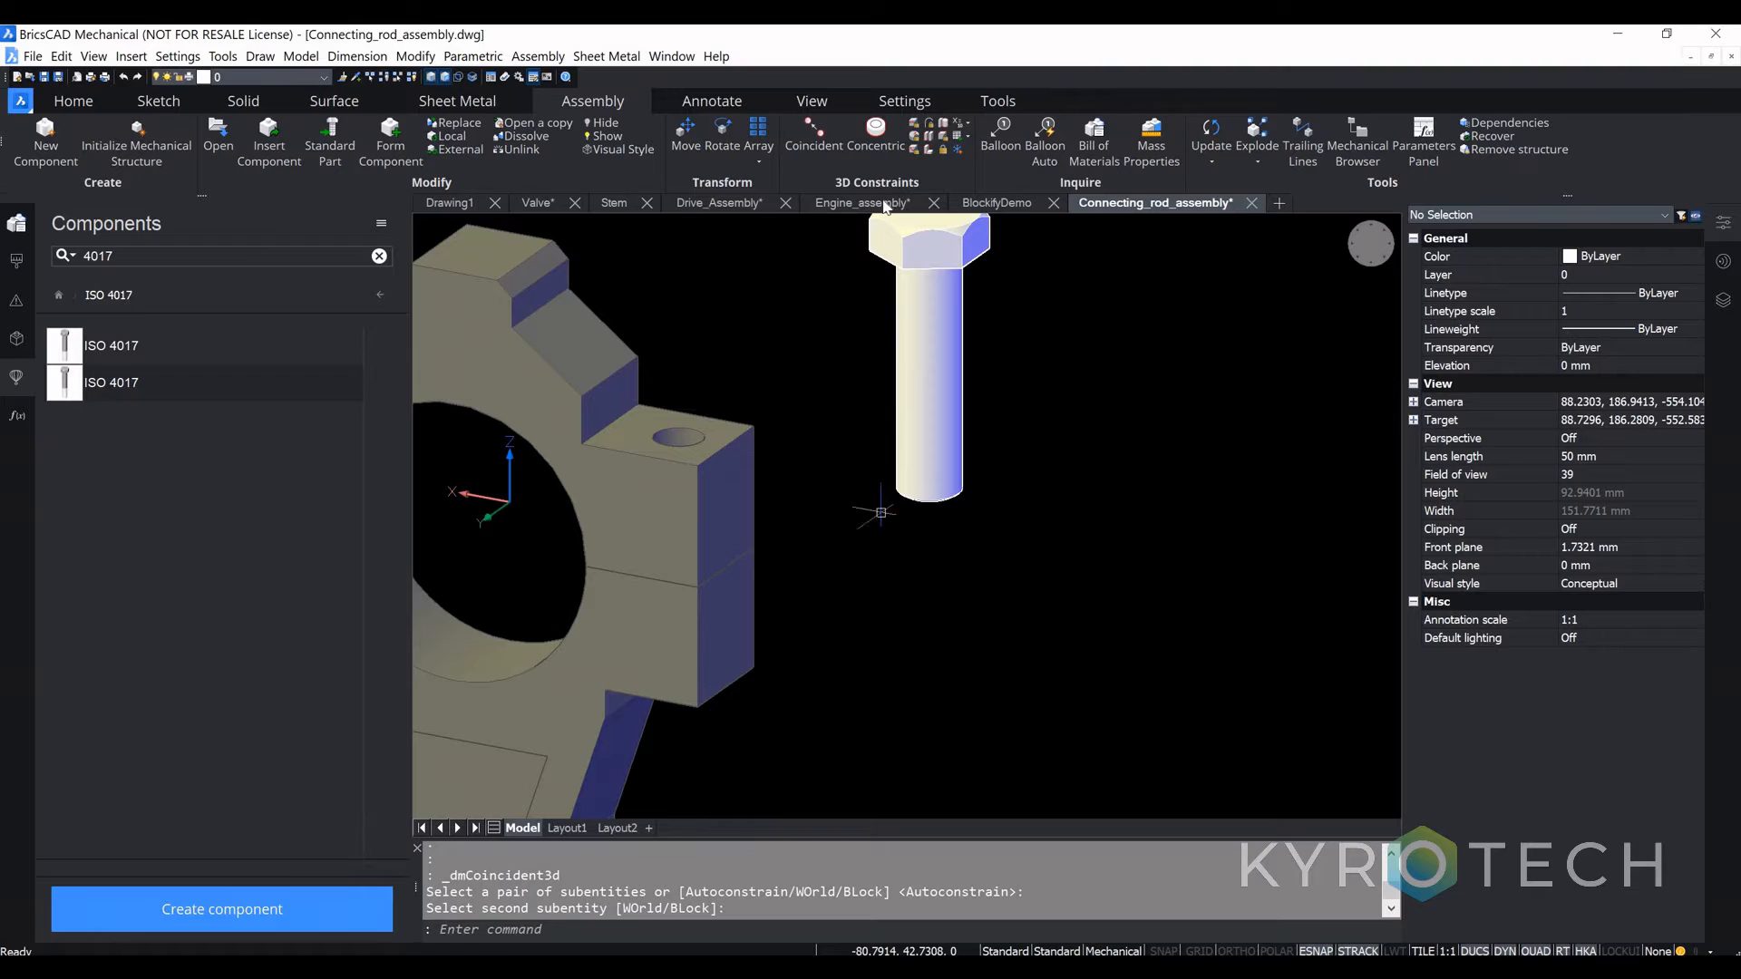
Step: Make the copied bolt concentric with the cap's empty hole and save the connecting rod assembly
click(868, 158)
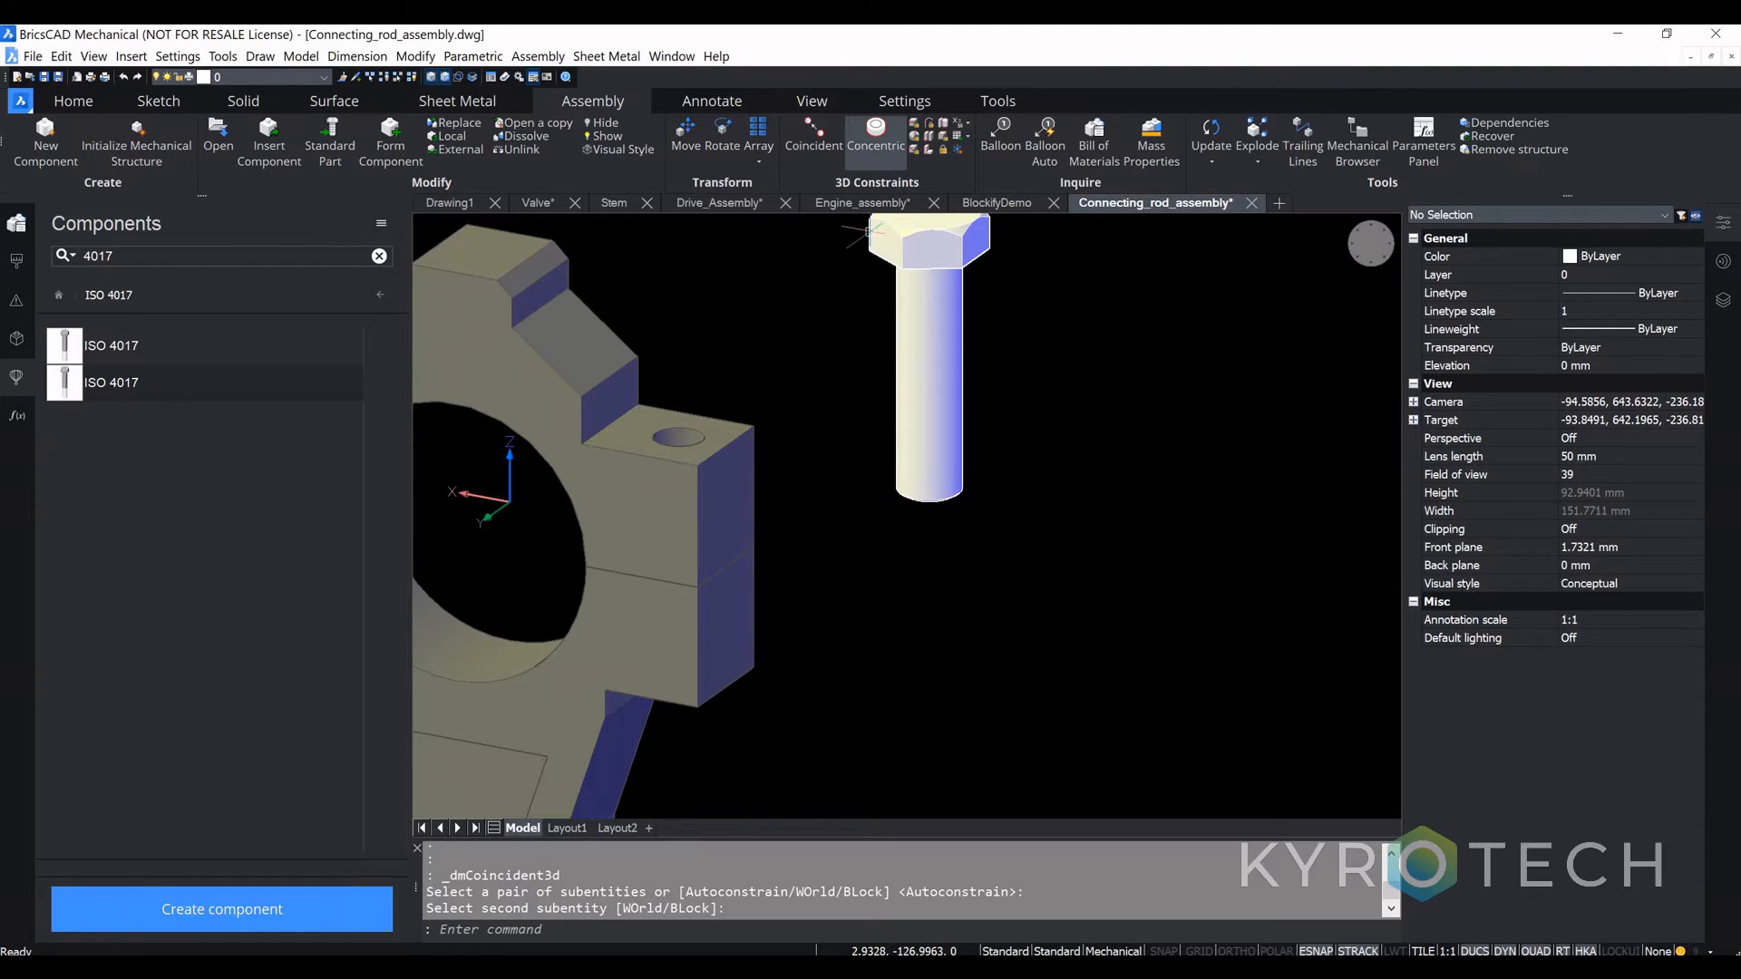
click(698, 444)
shift+middle_drag(906, 479, 900, 747)
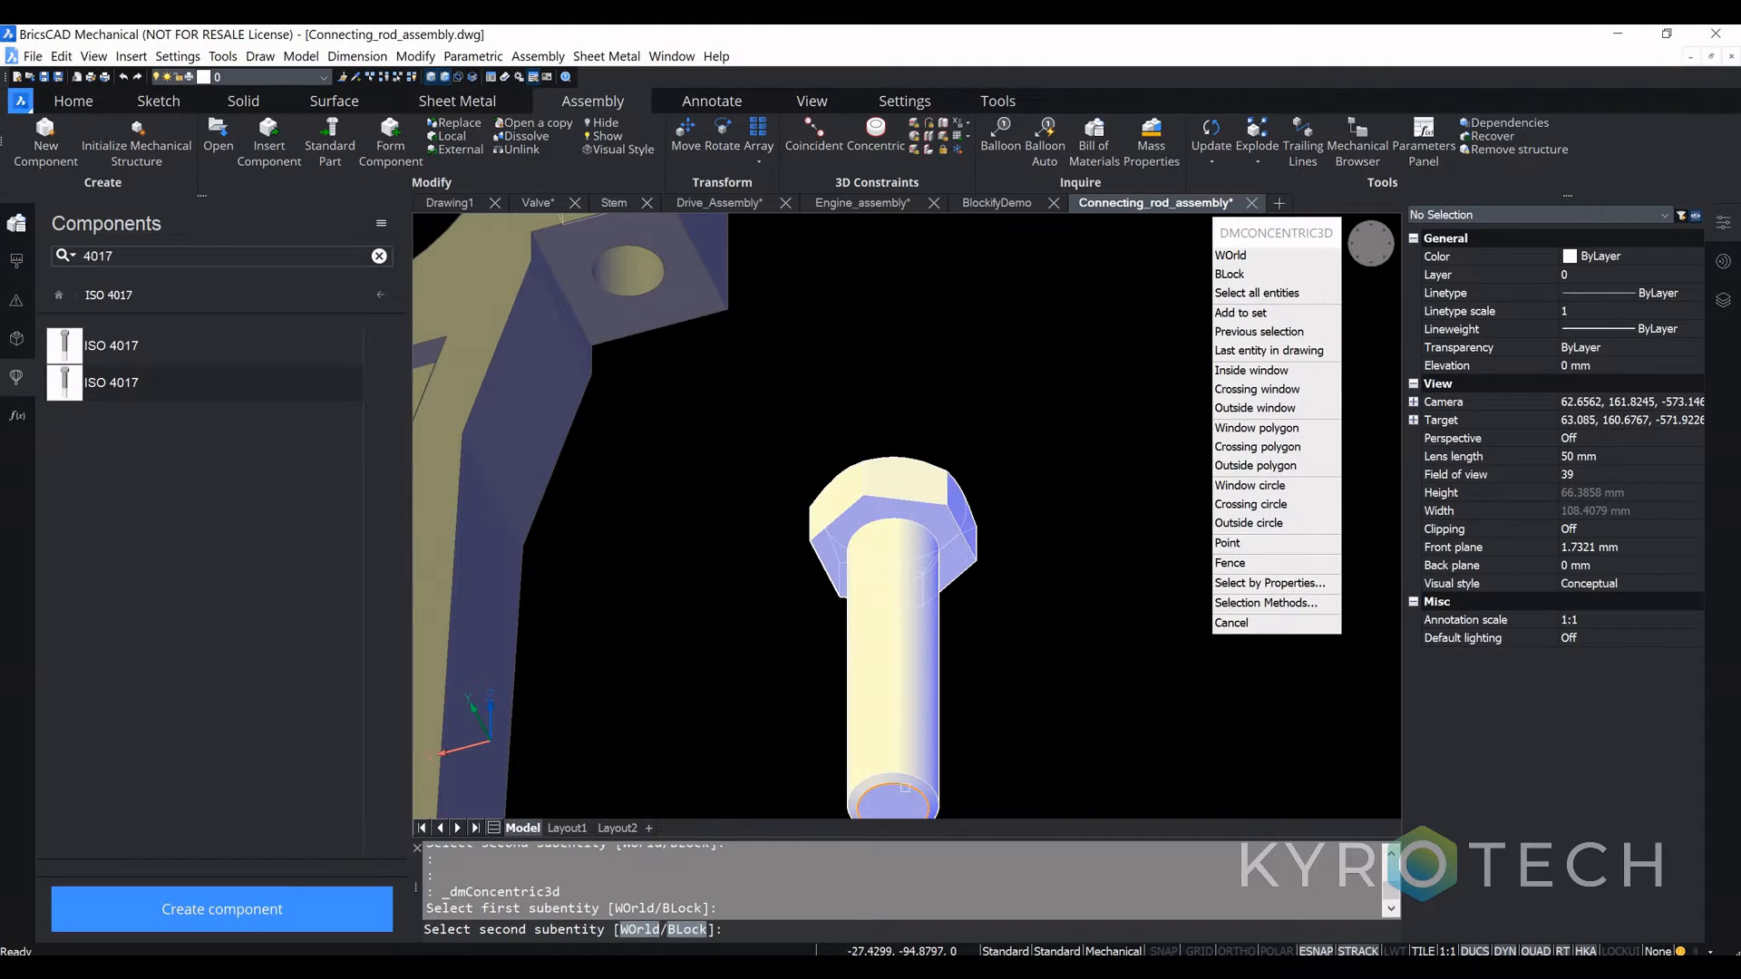
click(905, 788)
scroll(783, 529, down, 5)
scroll(783, 529, down, 3)
middle_drag(757, 533, 890, 565)
key(ctrl+s)
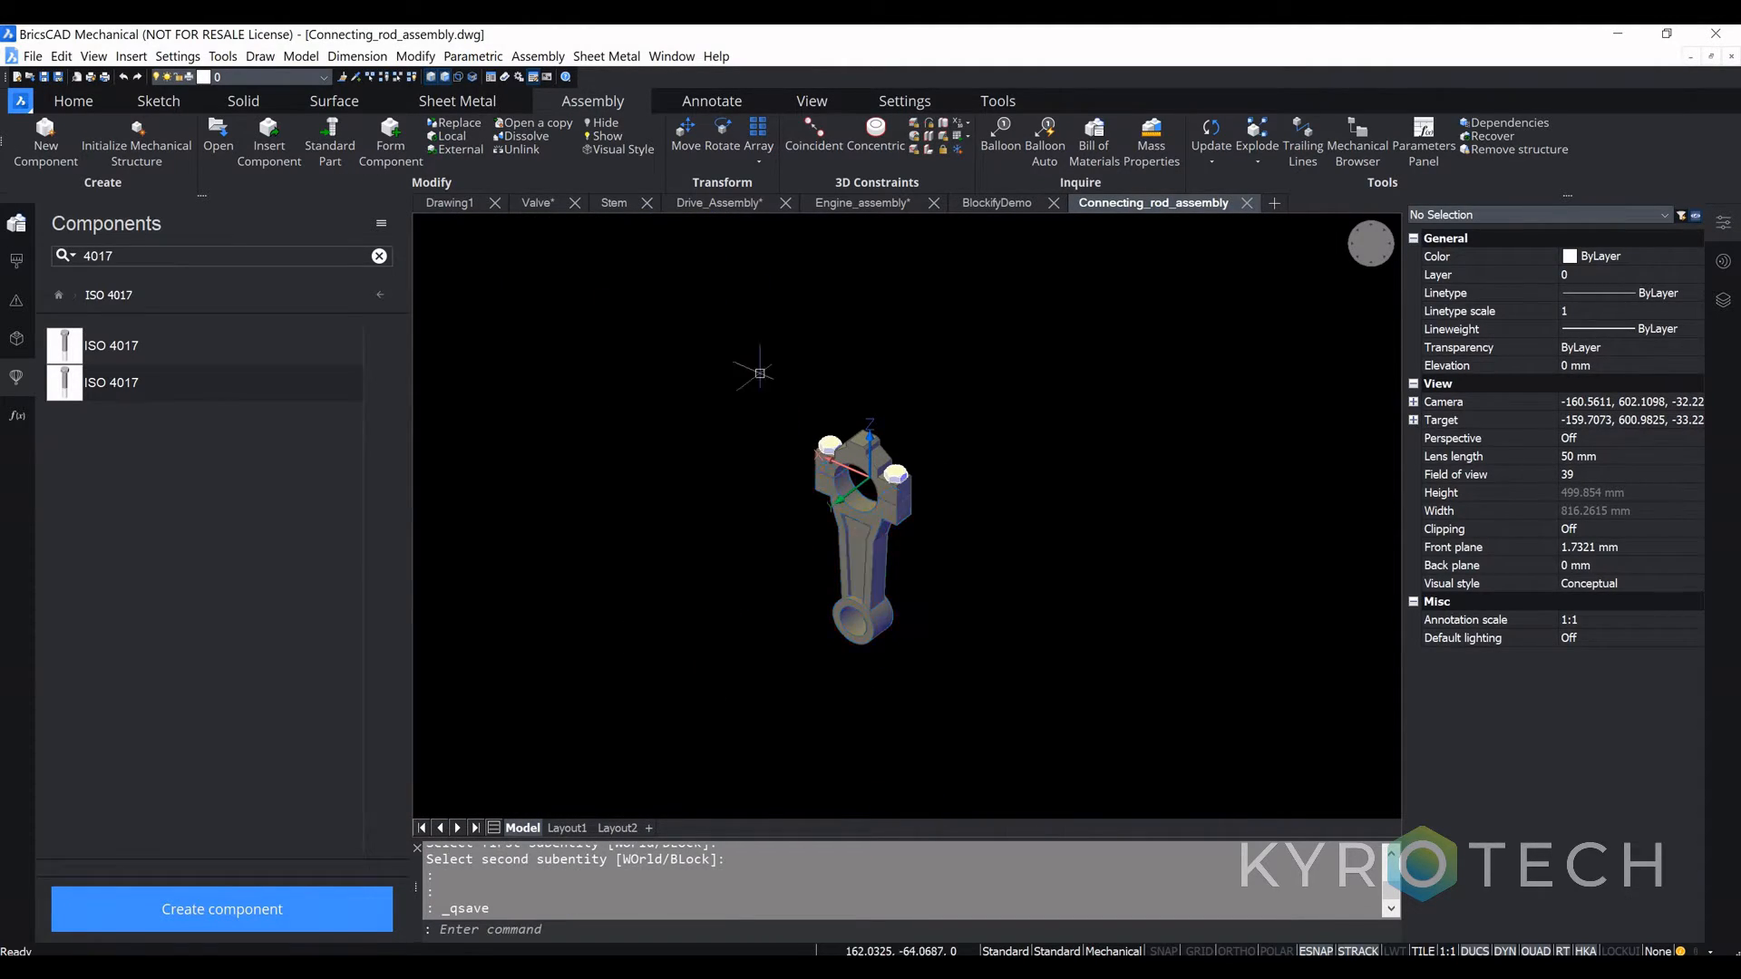
Step: Switch to the Engine_assembly drawing and open its BOM layout
click(853, 208)
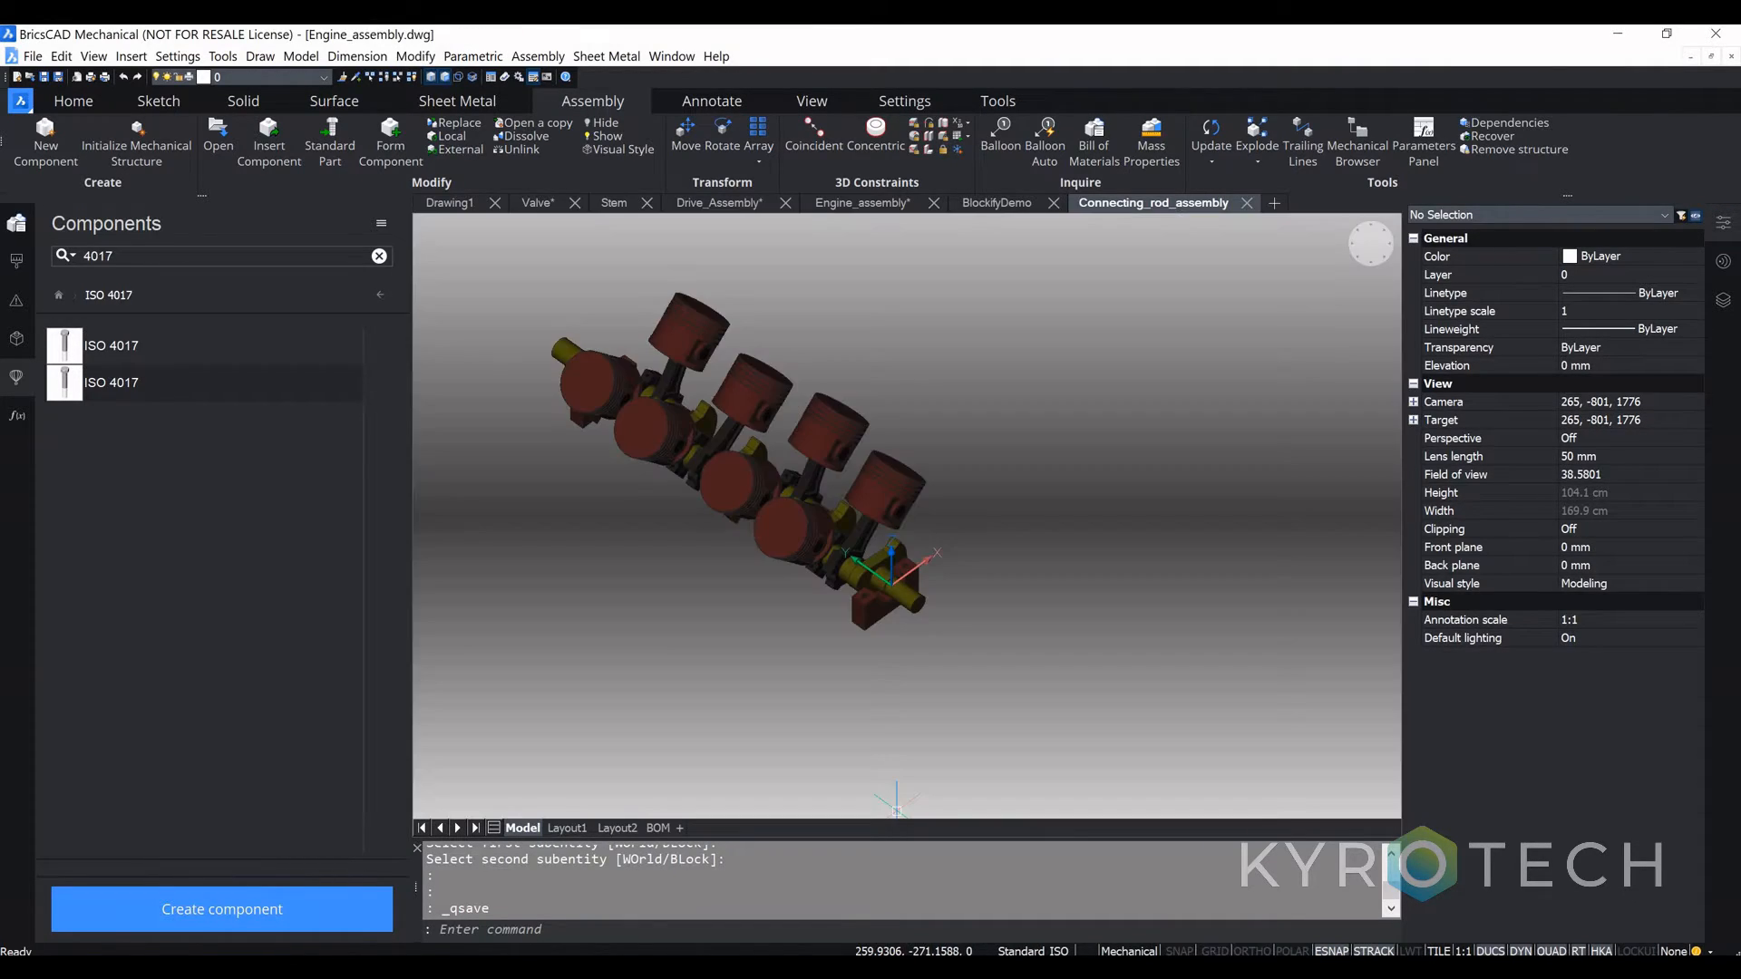
scroll(821, 599, up, 5)
scroll(821, 599, down, 5)
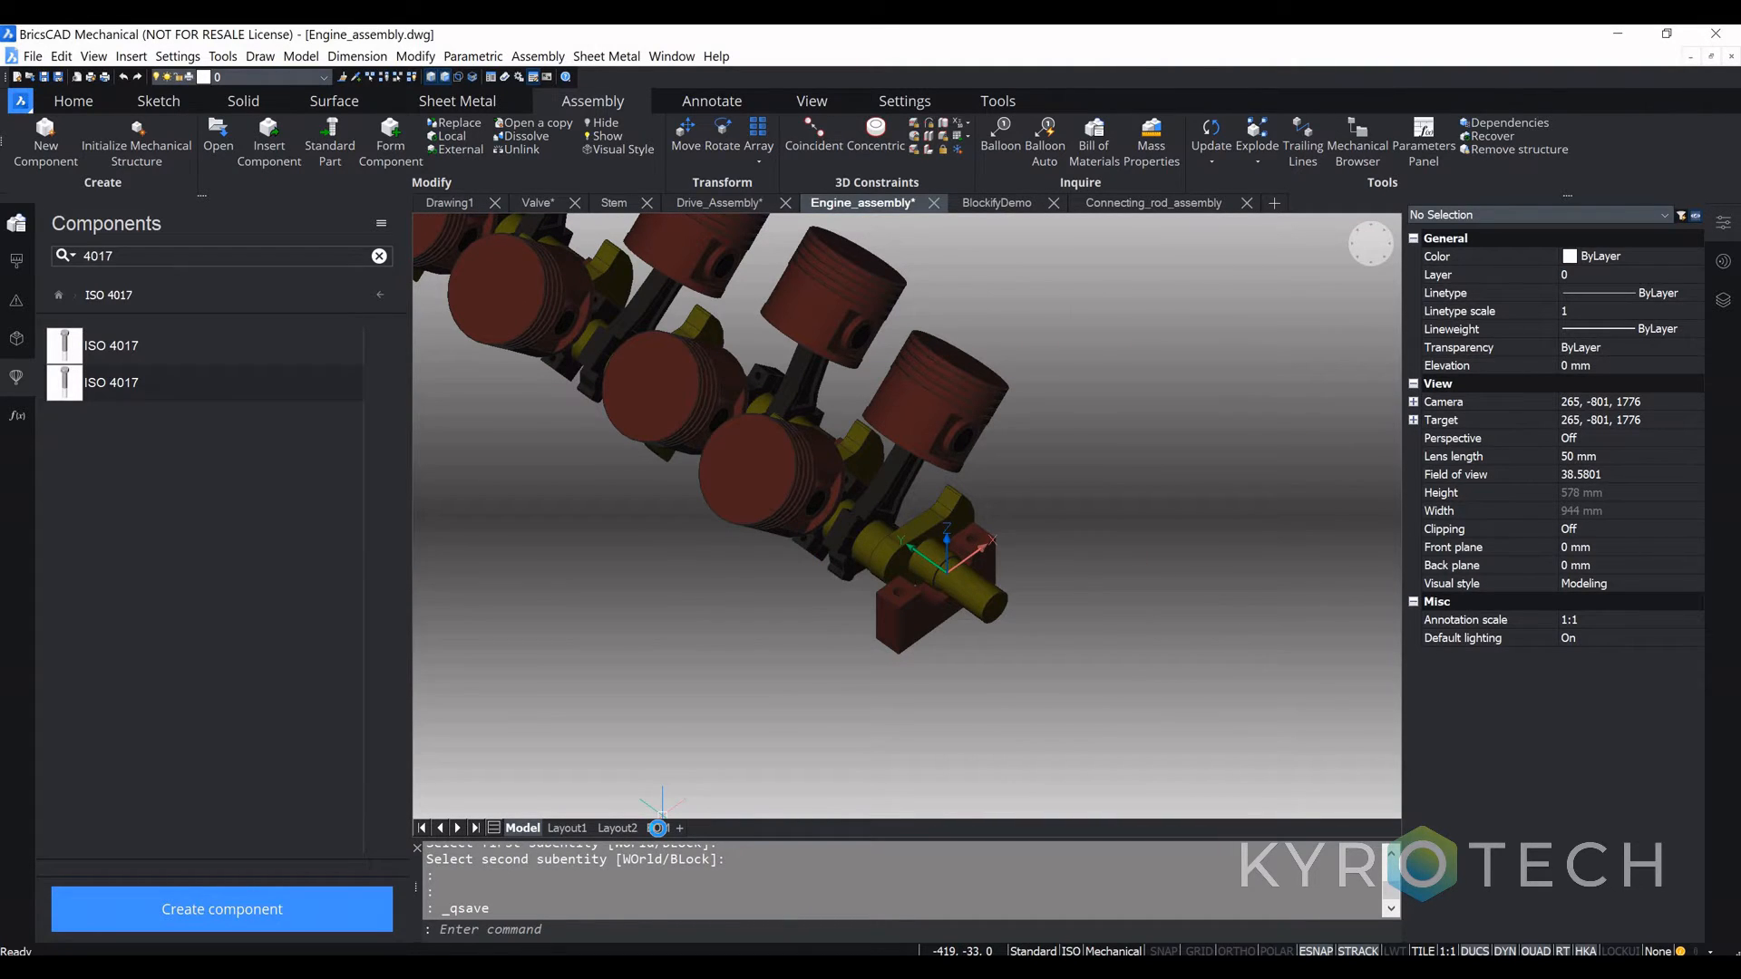
click(657, 828)
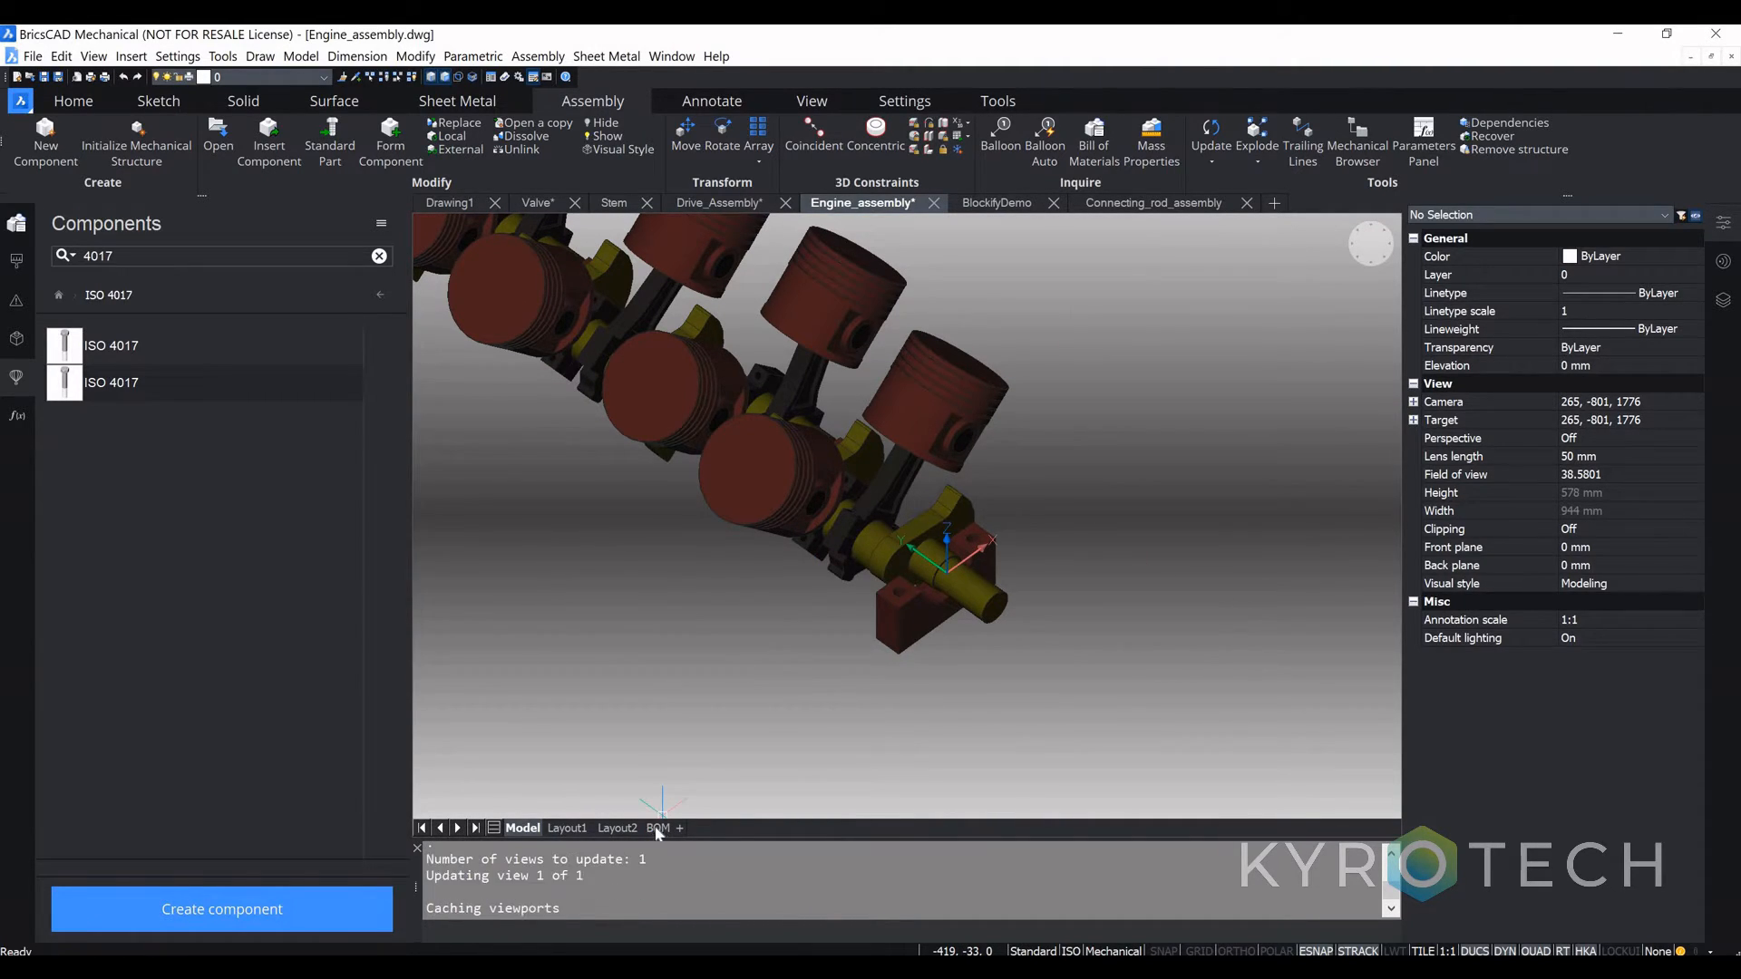
Step: Run BMUPDATE on the entire model to refresh the bill of materials and the drawing view
scroll(923, 538, up, 3)
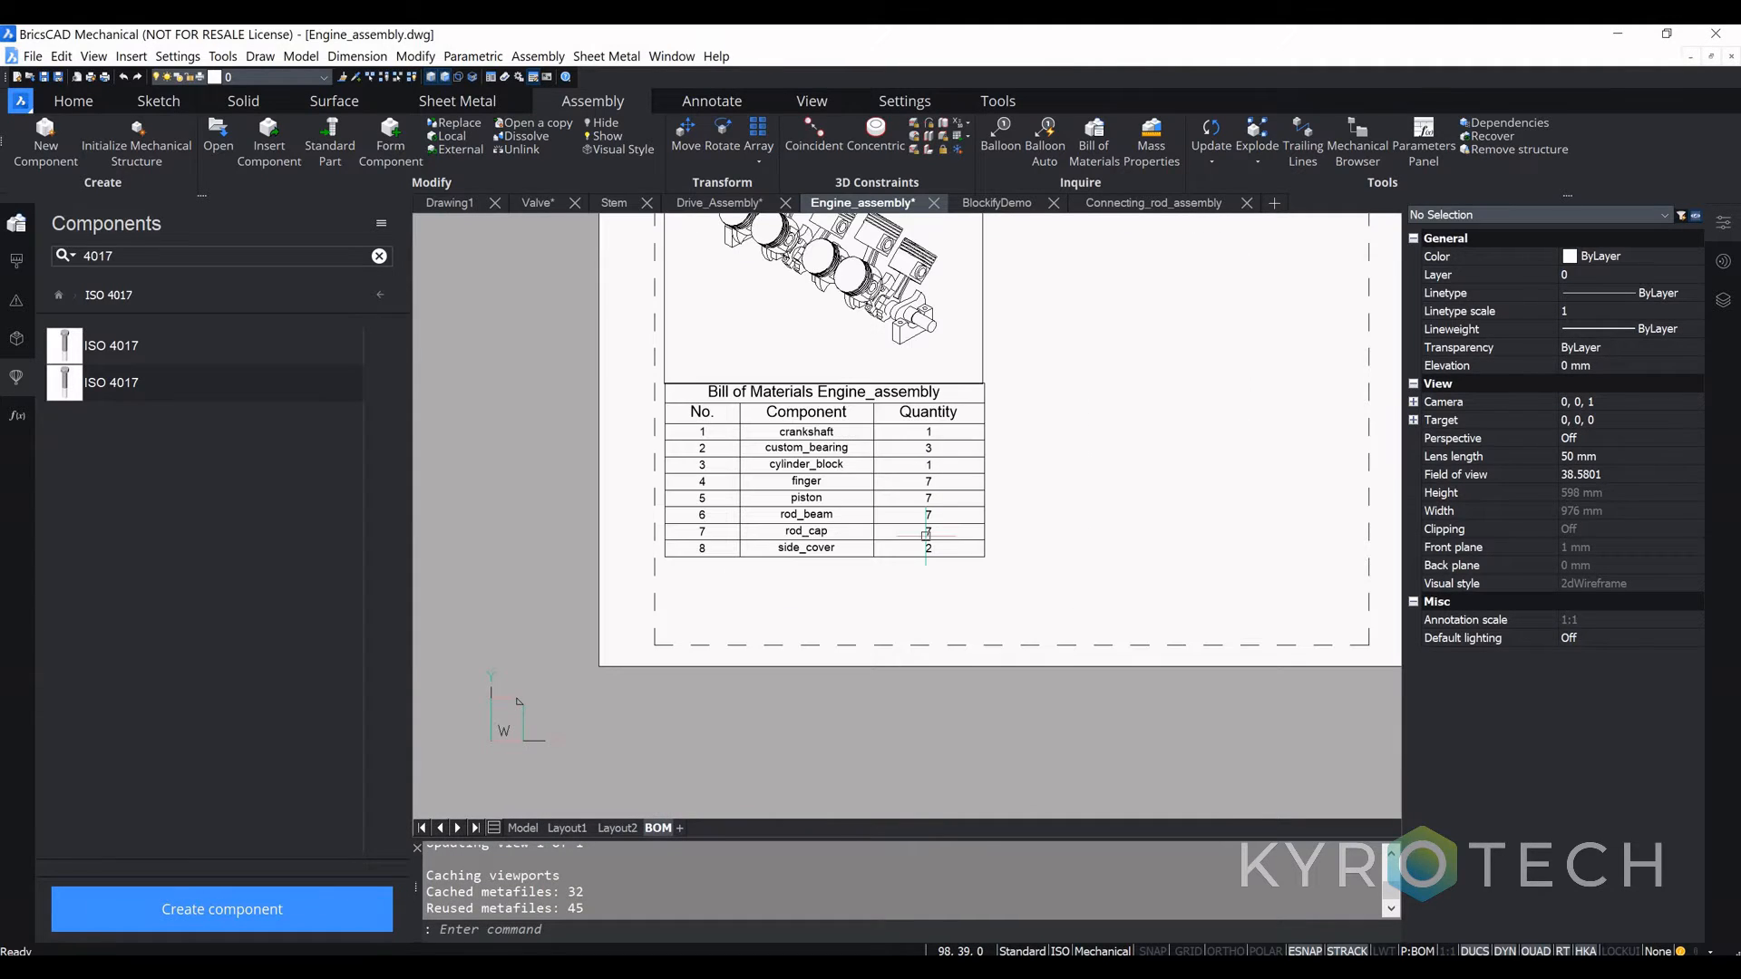
scroll(970, 507, down, 3)
middle_drag(913, 611, 864, 663)
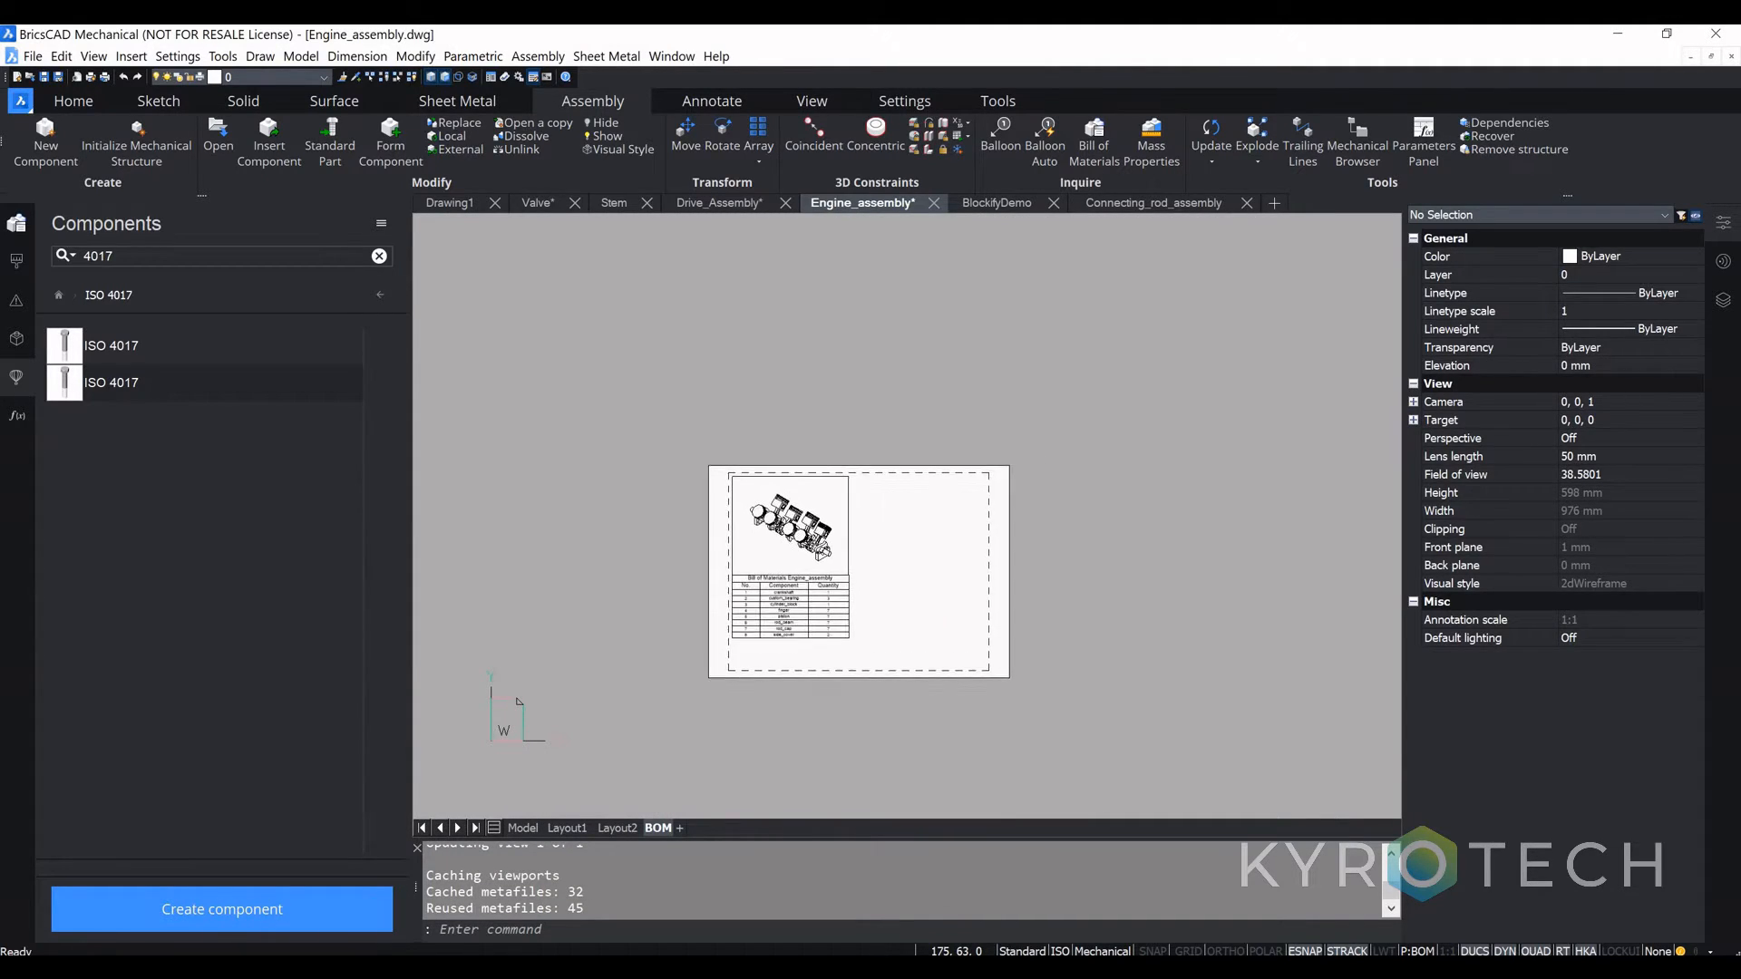
scroll(876, 631, up, 4)
scroll(876, 631, down, 1)
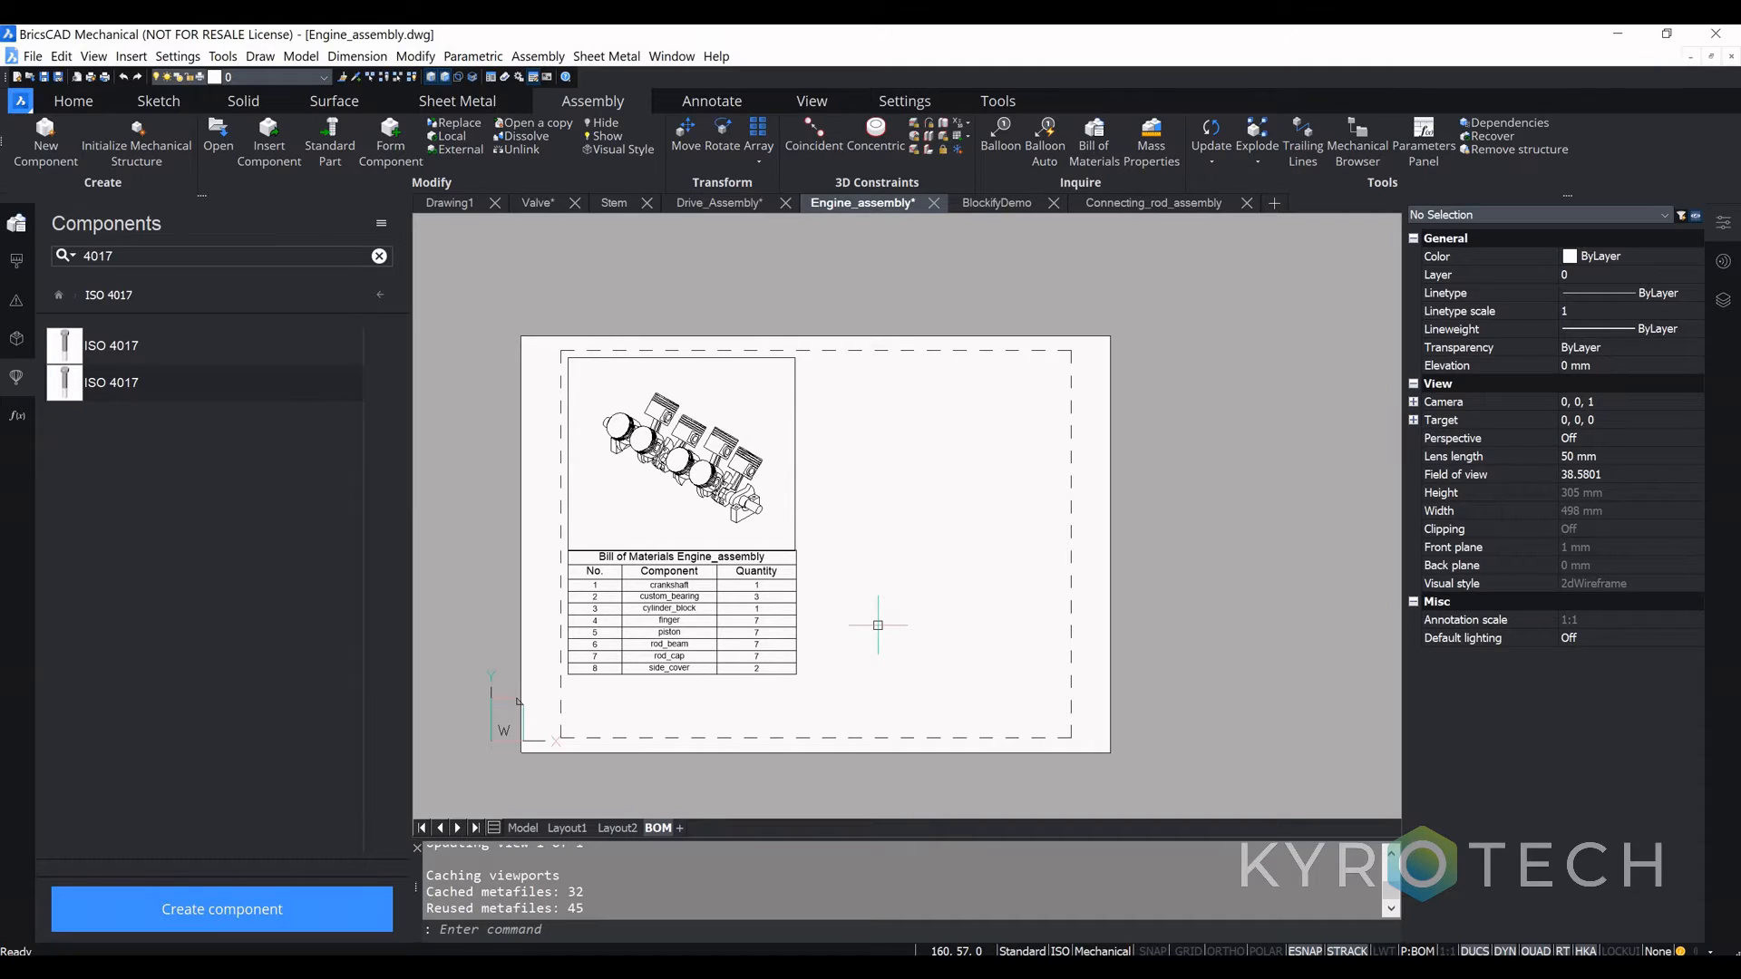
text(upd)
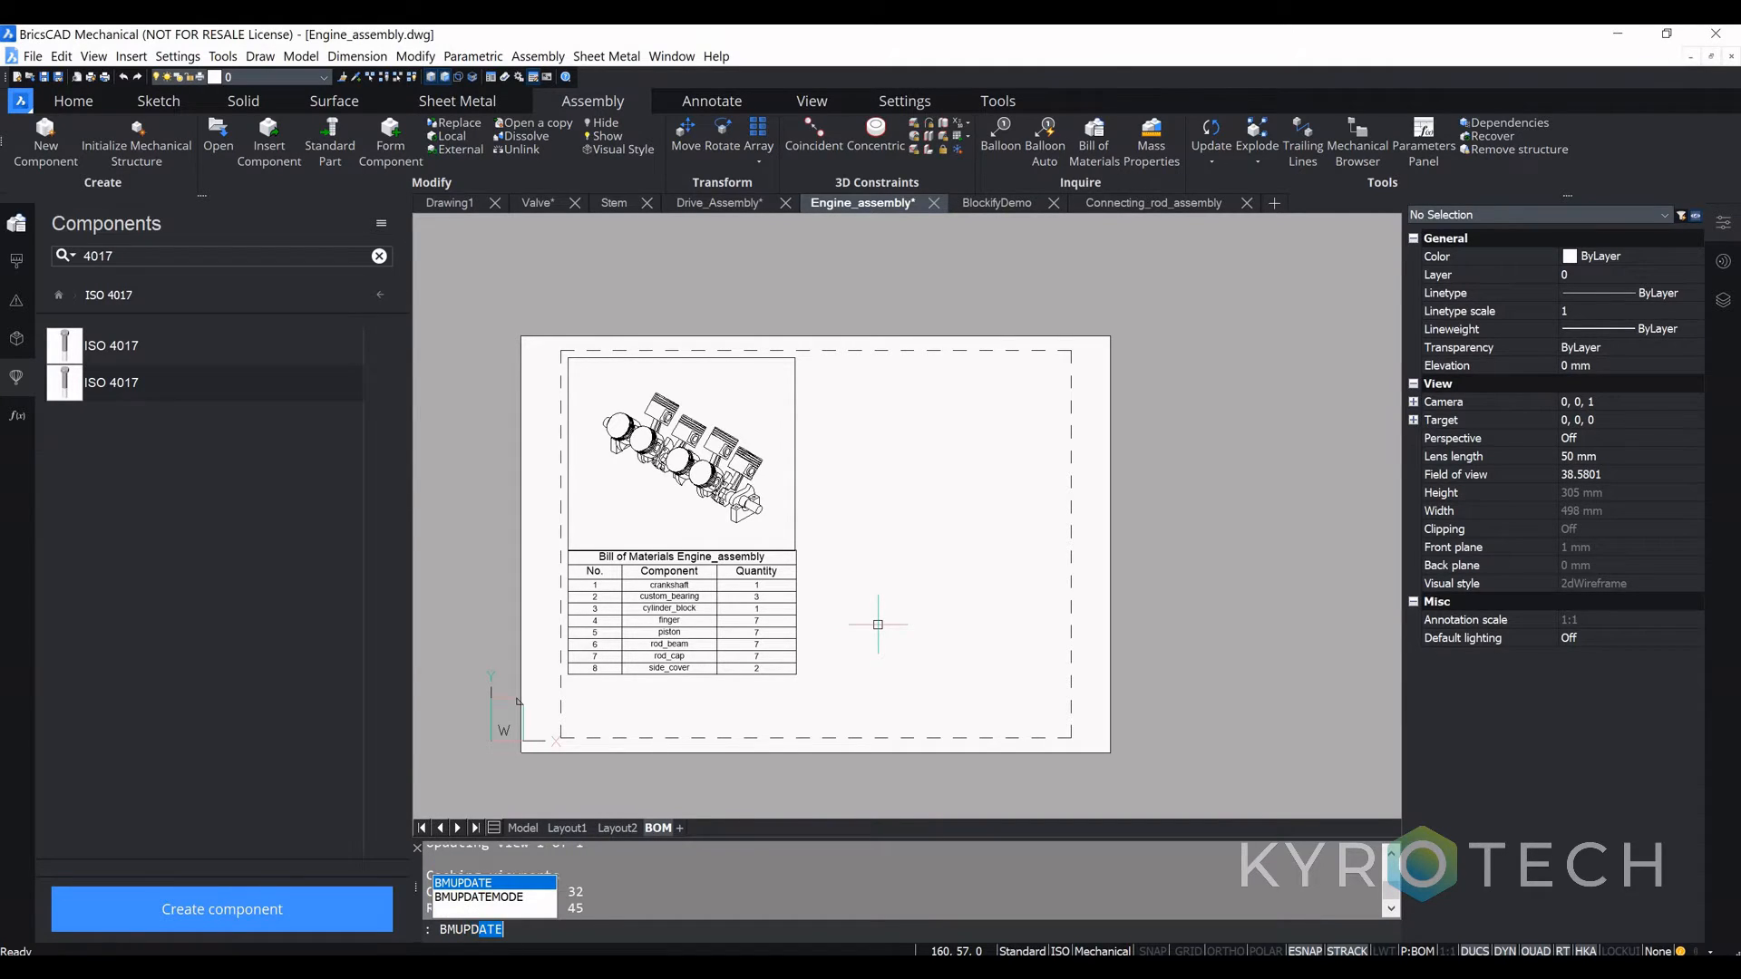
key(Return)
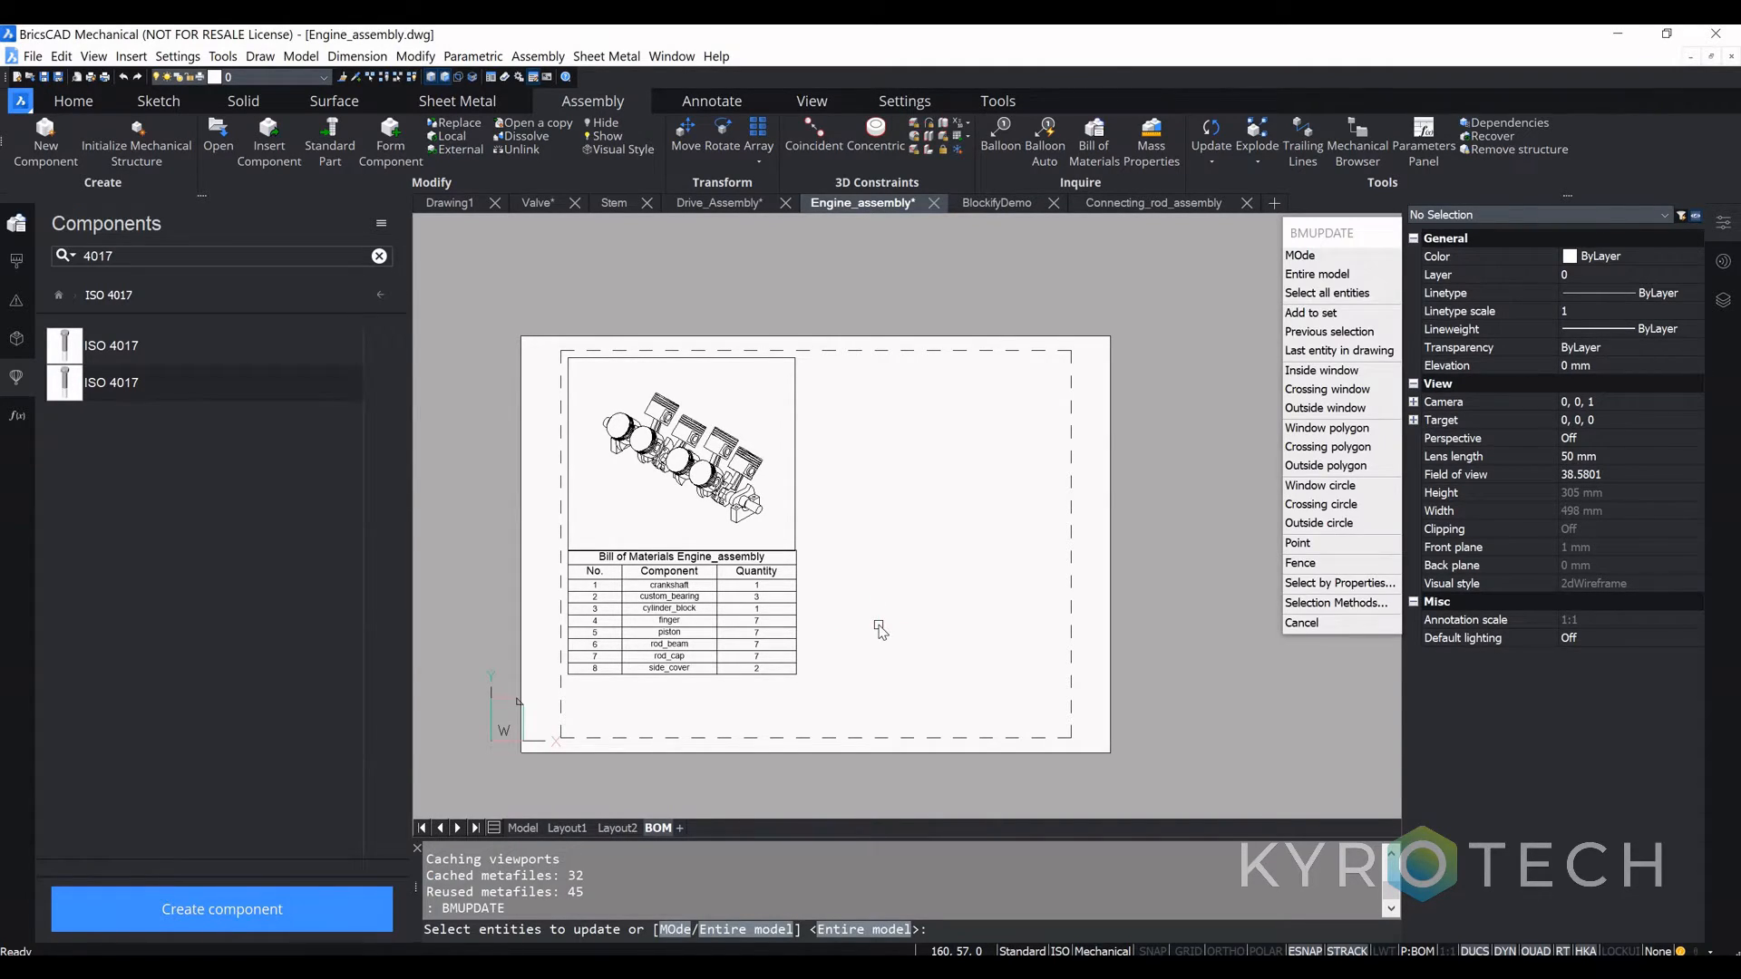
key(Return)
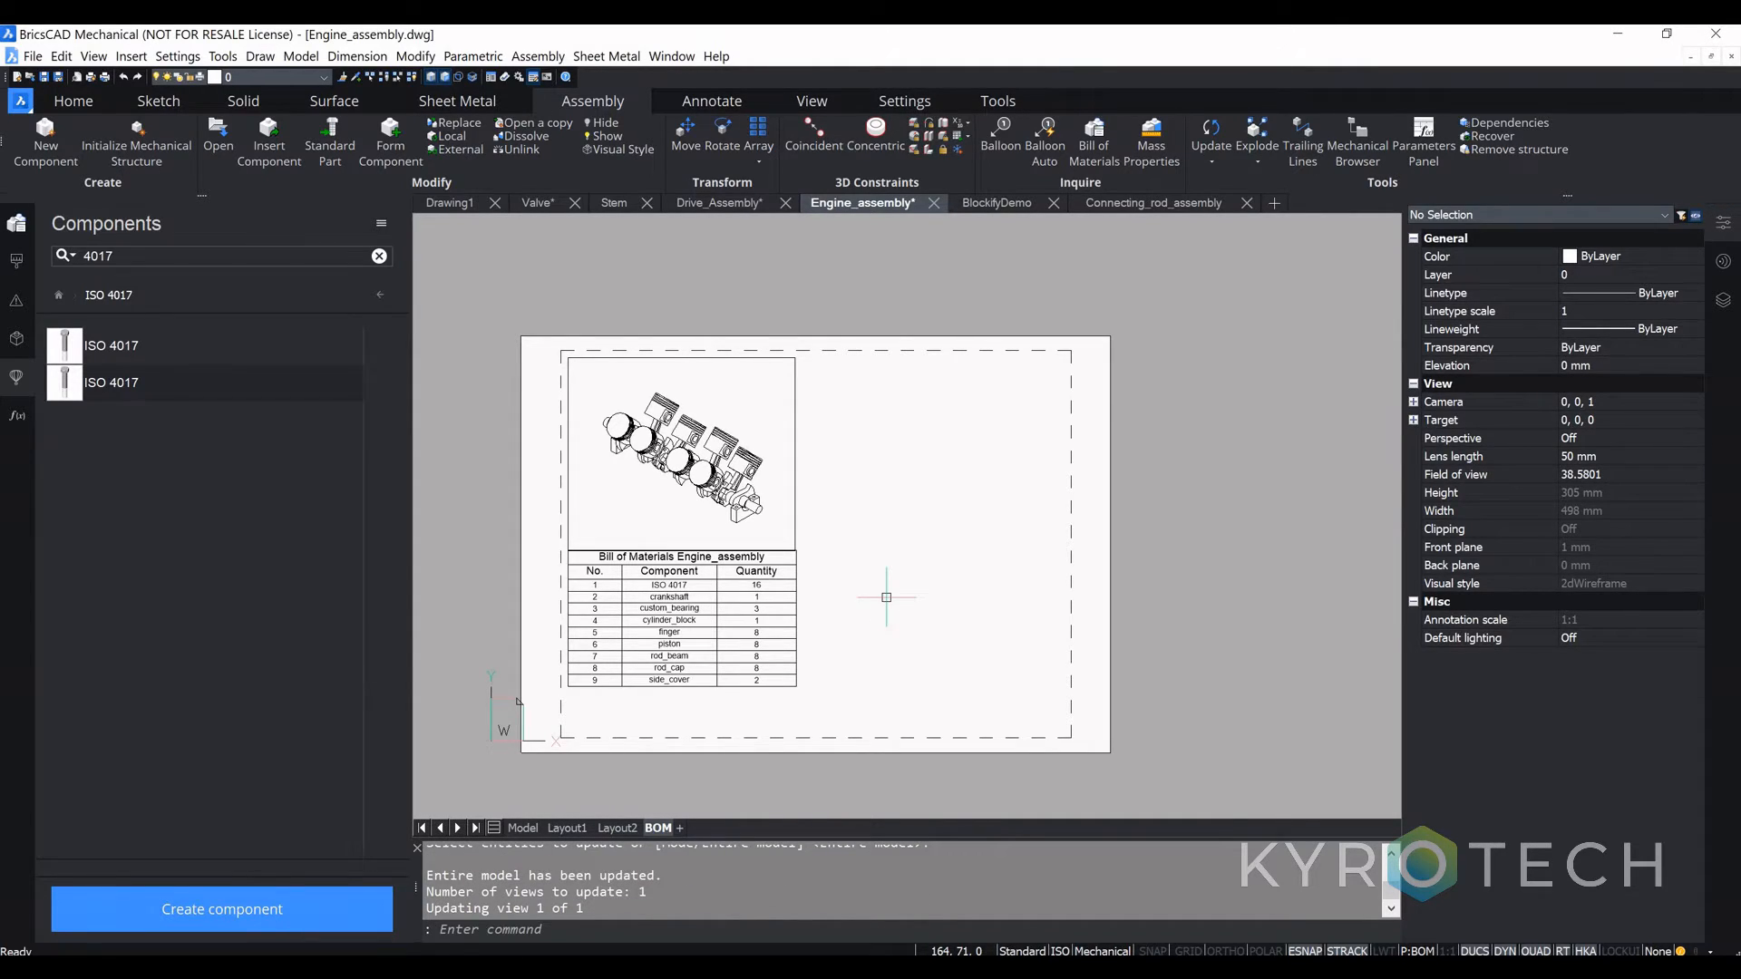
Step: Examine the updated bill of materials rows and quantities and the bolts in the engine drawing view
scroll(753, 624, up, 4)
middle_drag(551, 540, 723, 574)
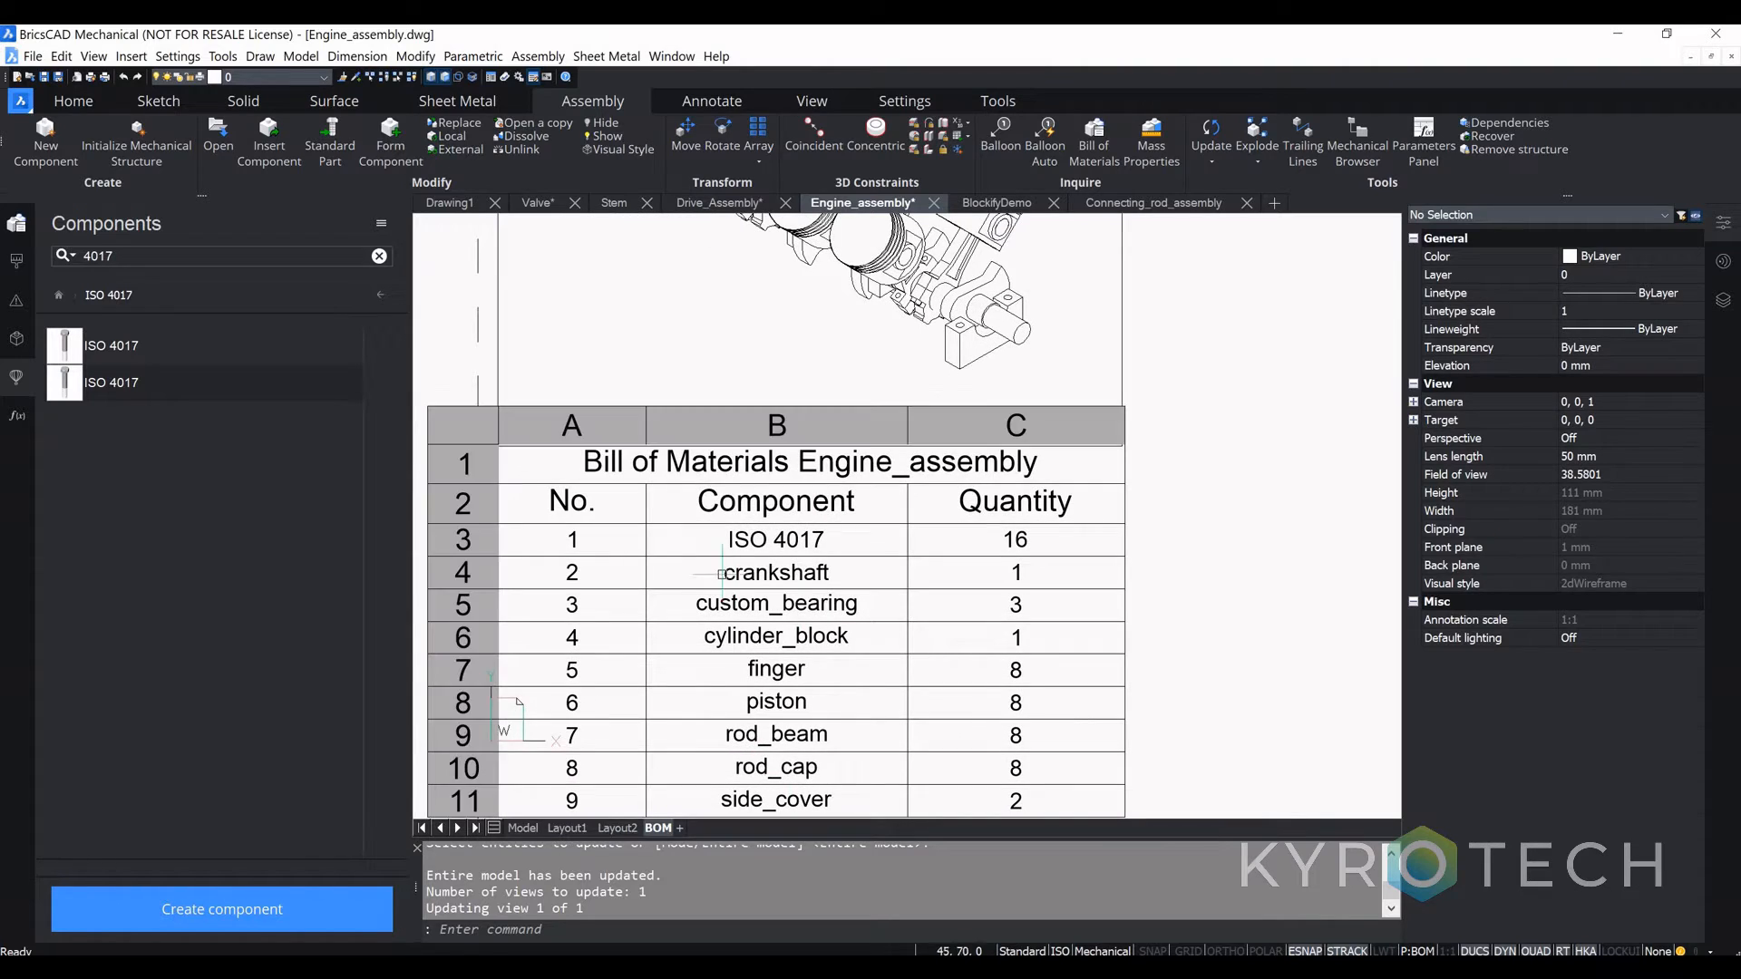
scroll(971, 585, down, 2)
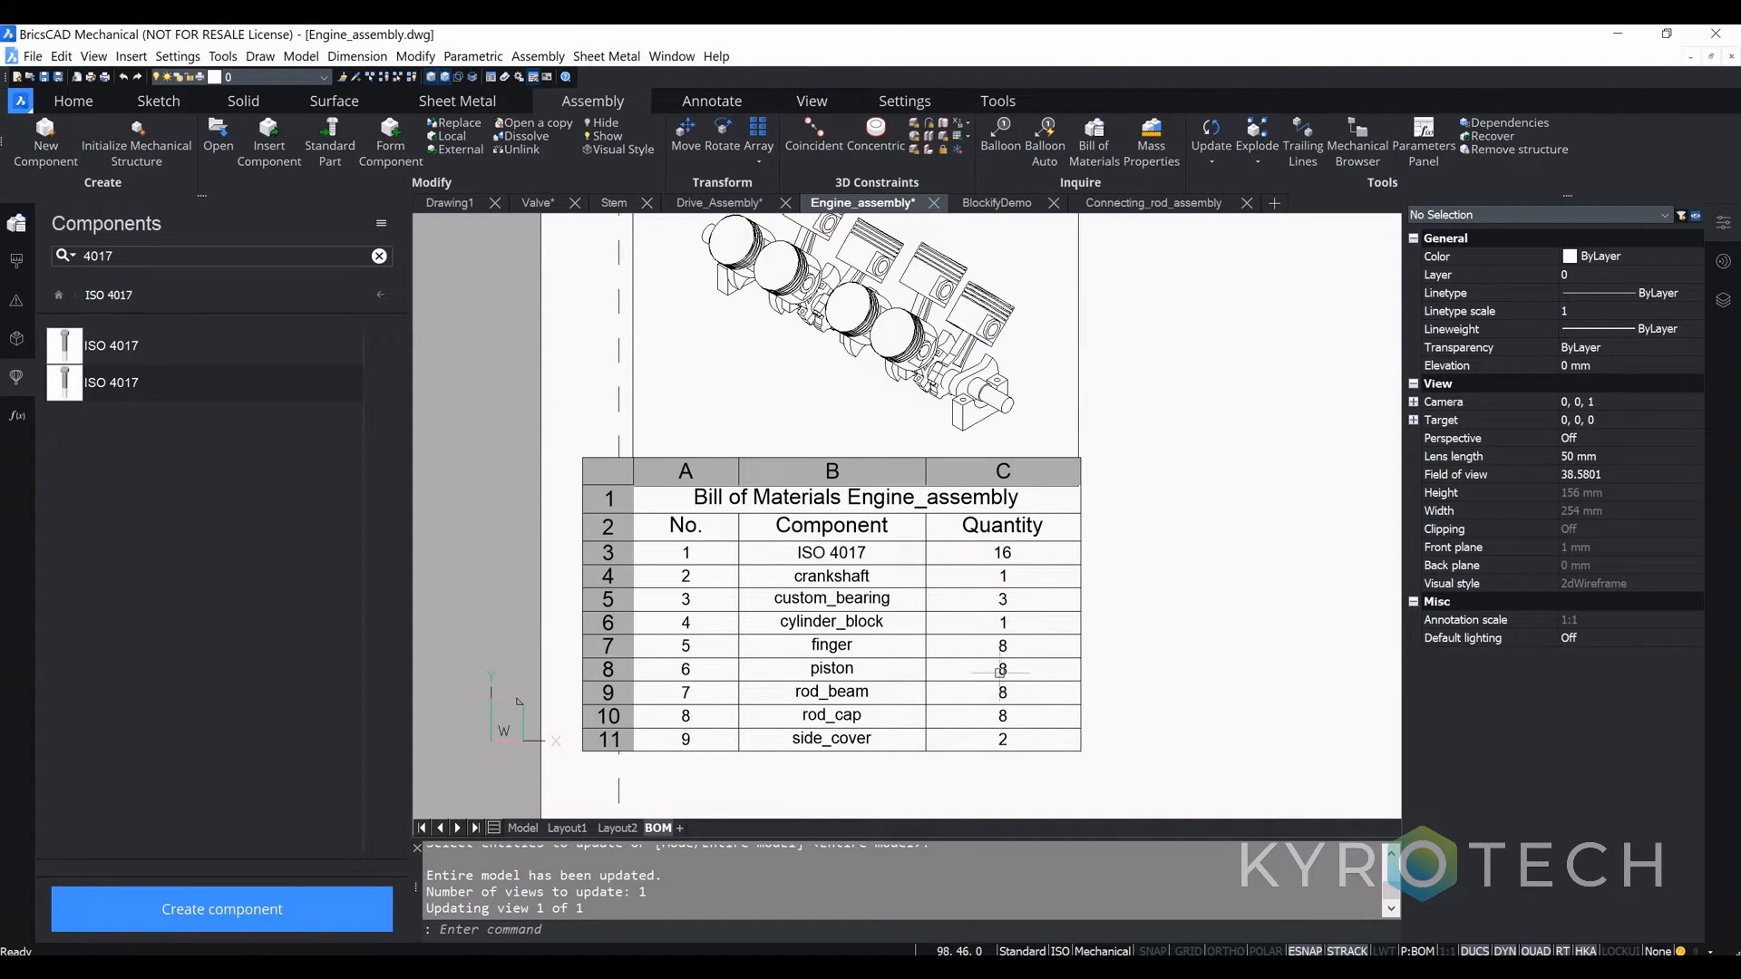
scroll(1015, 730, down, 1)
scroll(940, 427, up, 6)
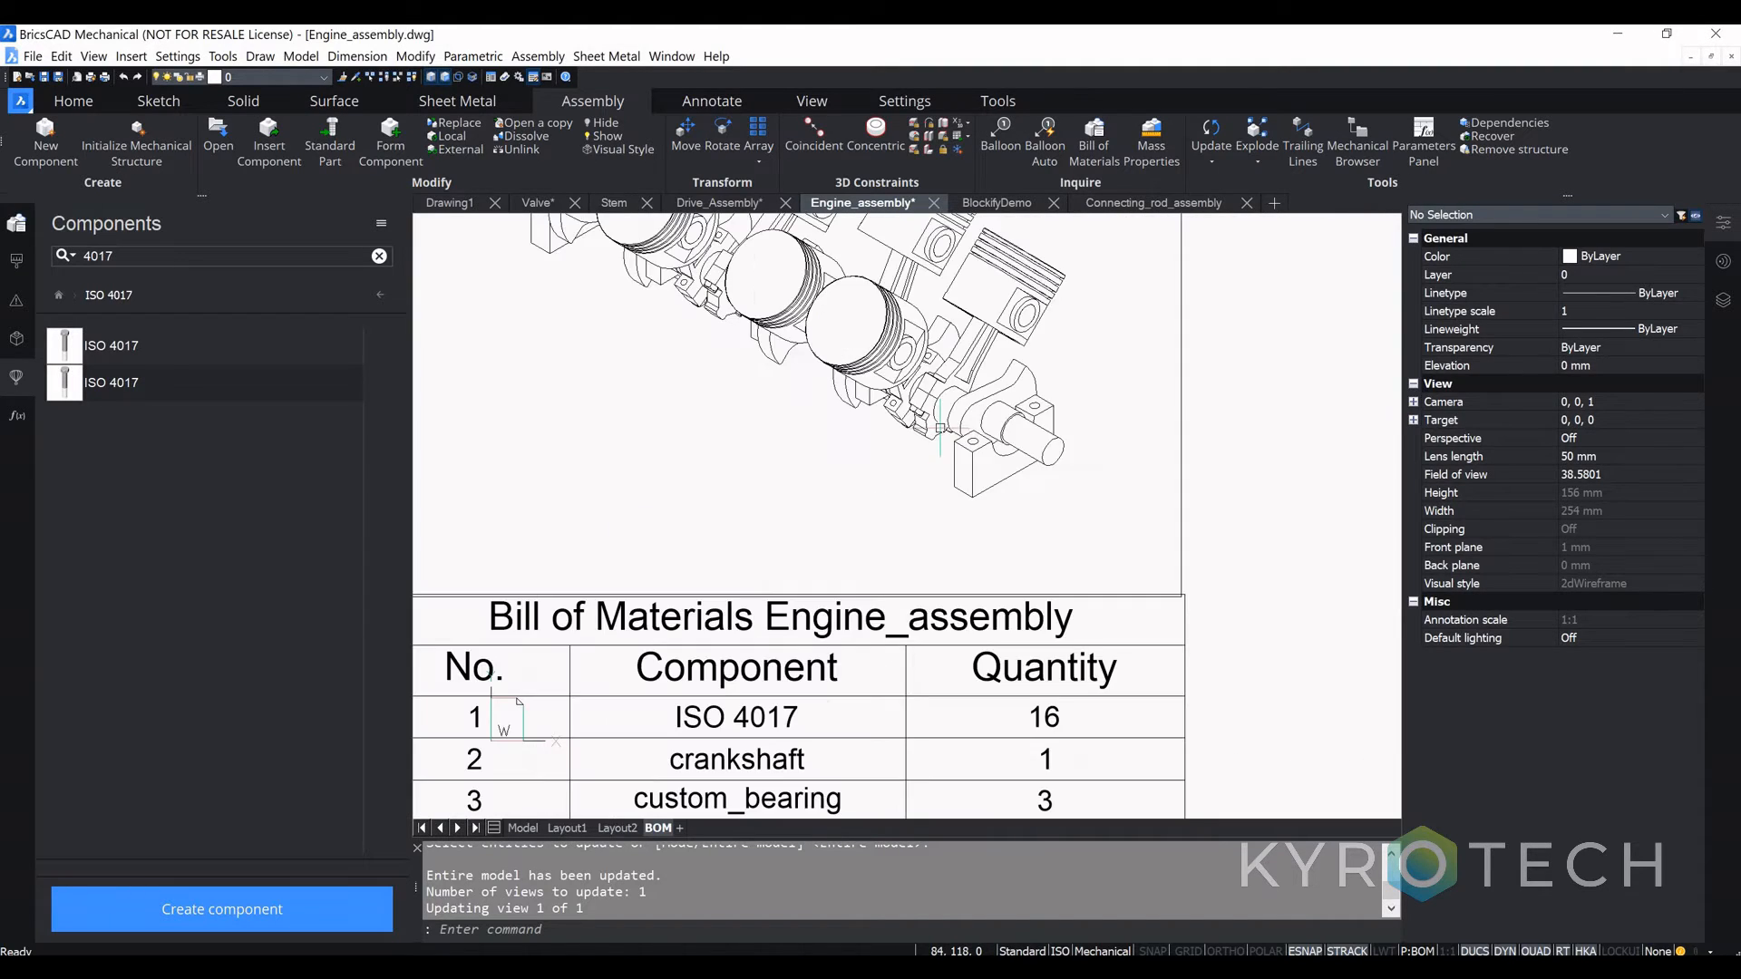
scroll(838, 452, down, 2)
scroll(754, 536, up, 2)
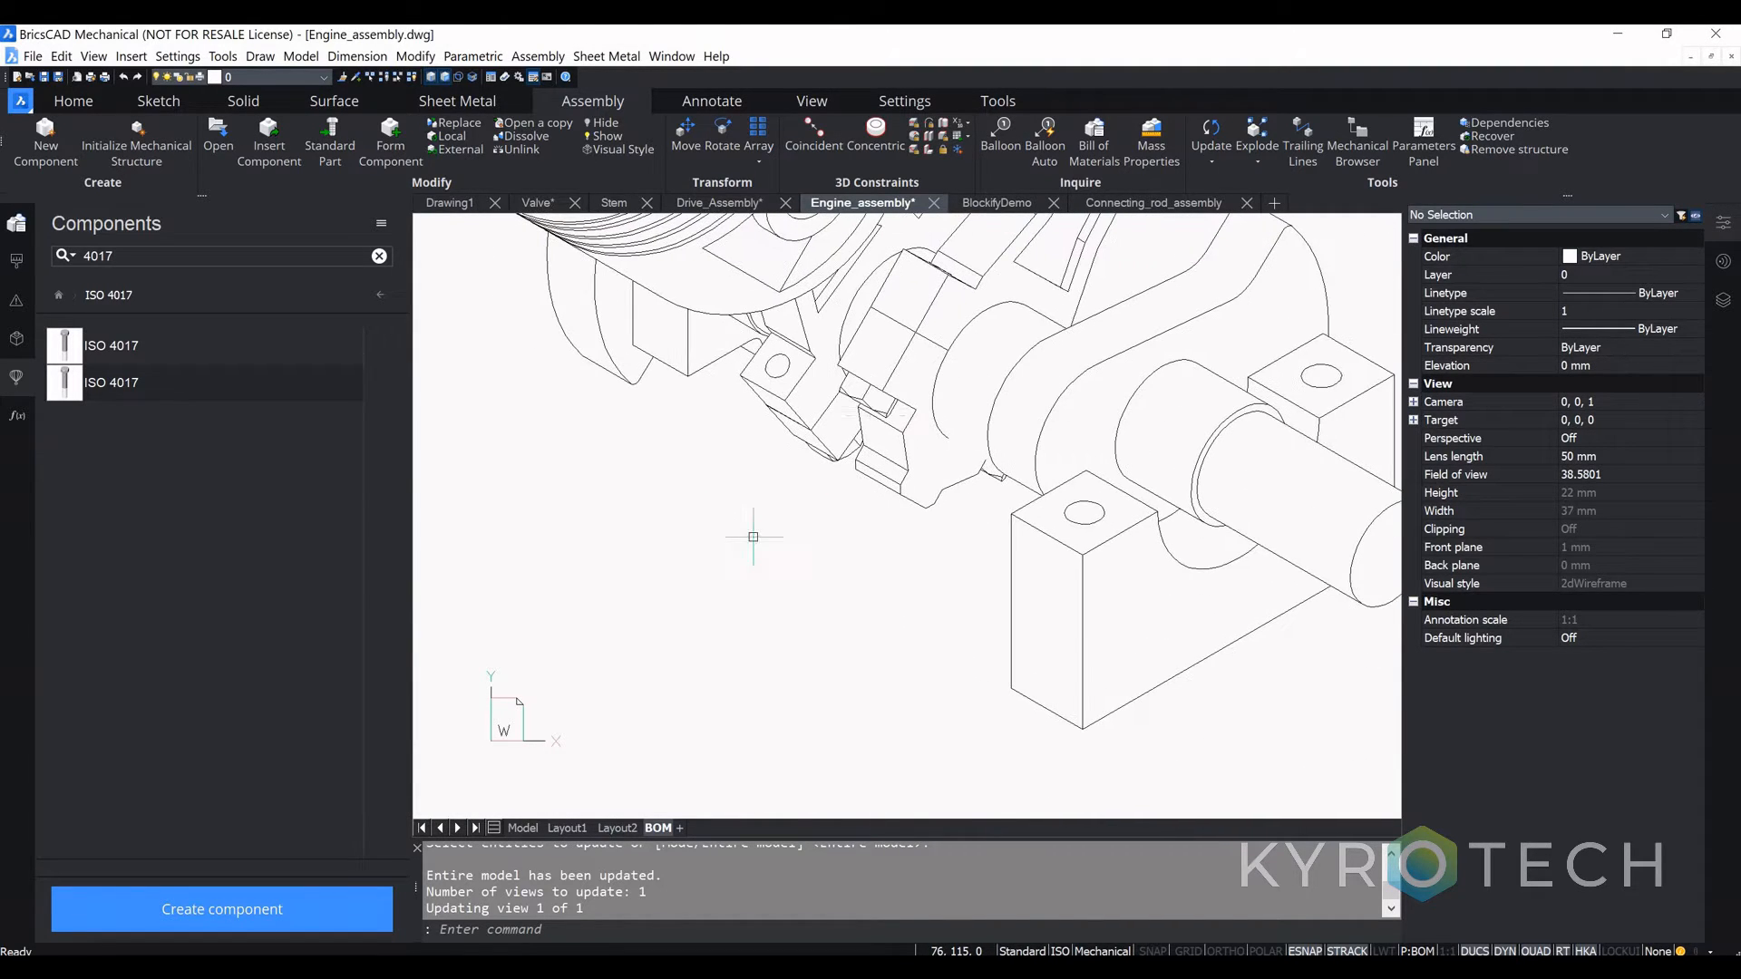
scroll(868, 421, down, 5)
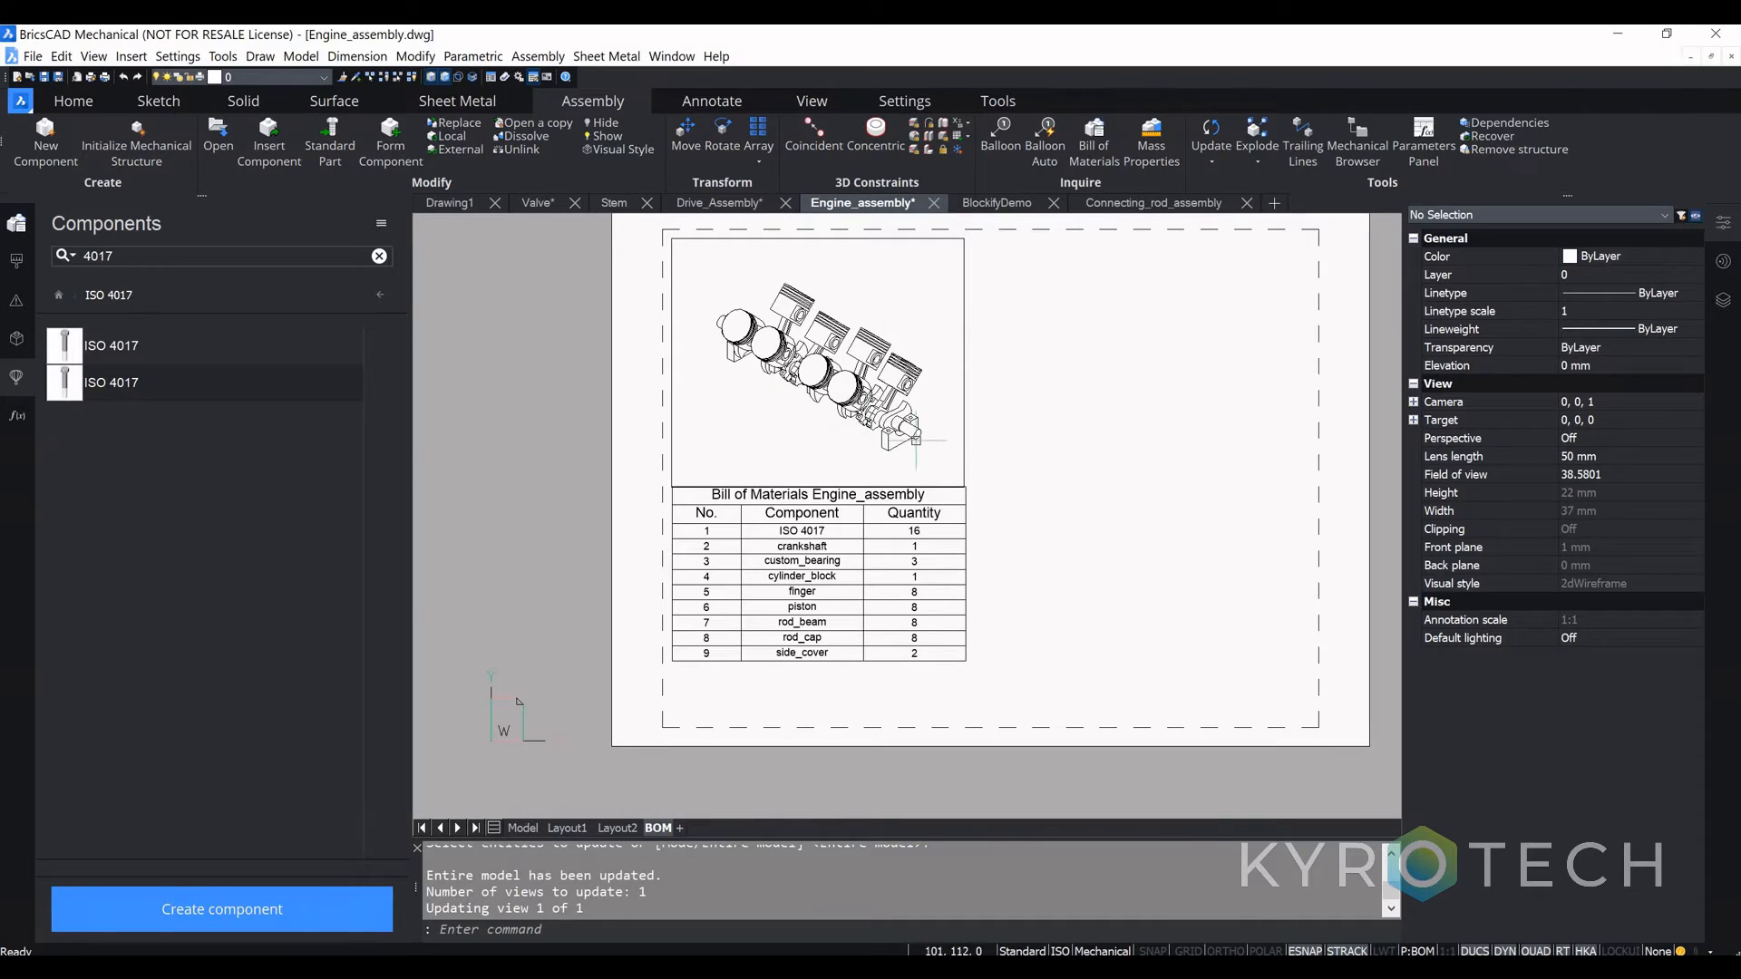
Step: Inspect the bolts on the connecting rods in model space and return to the BOM layout
click(524, 828)
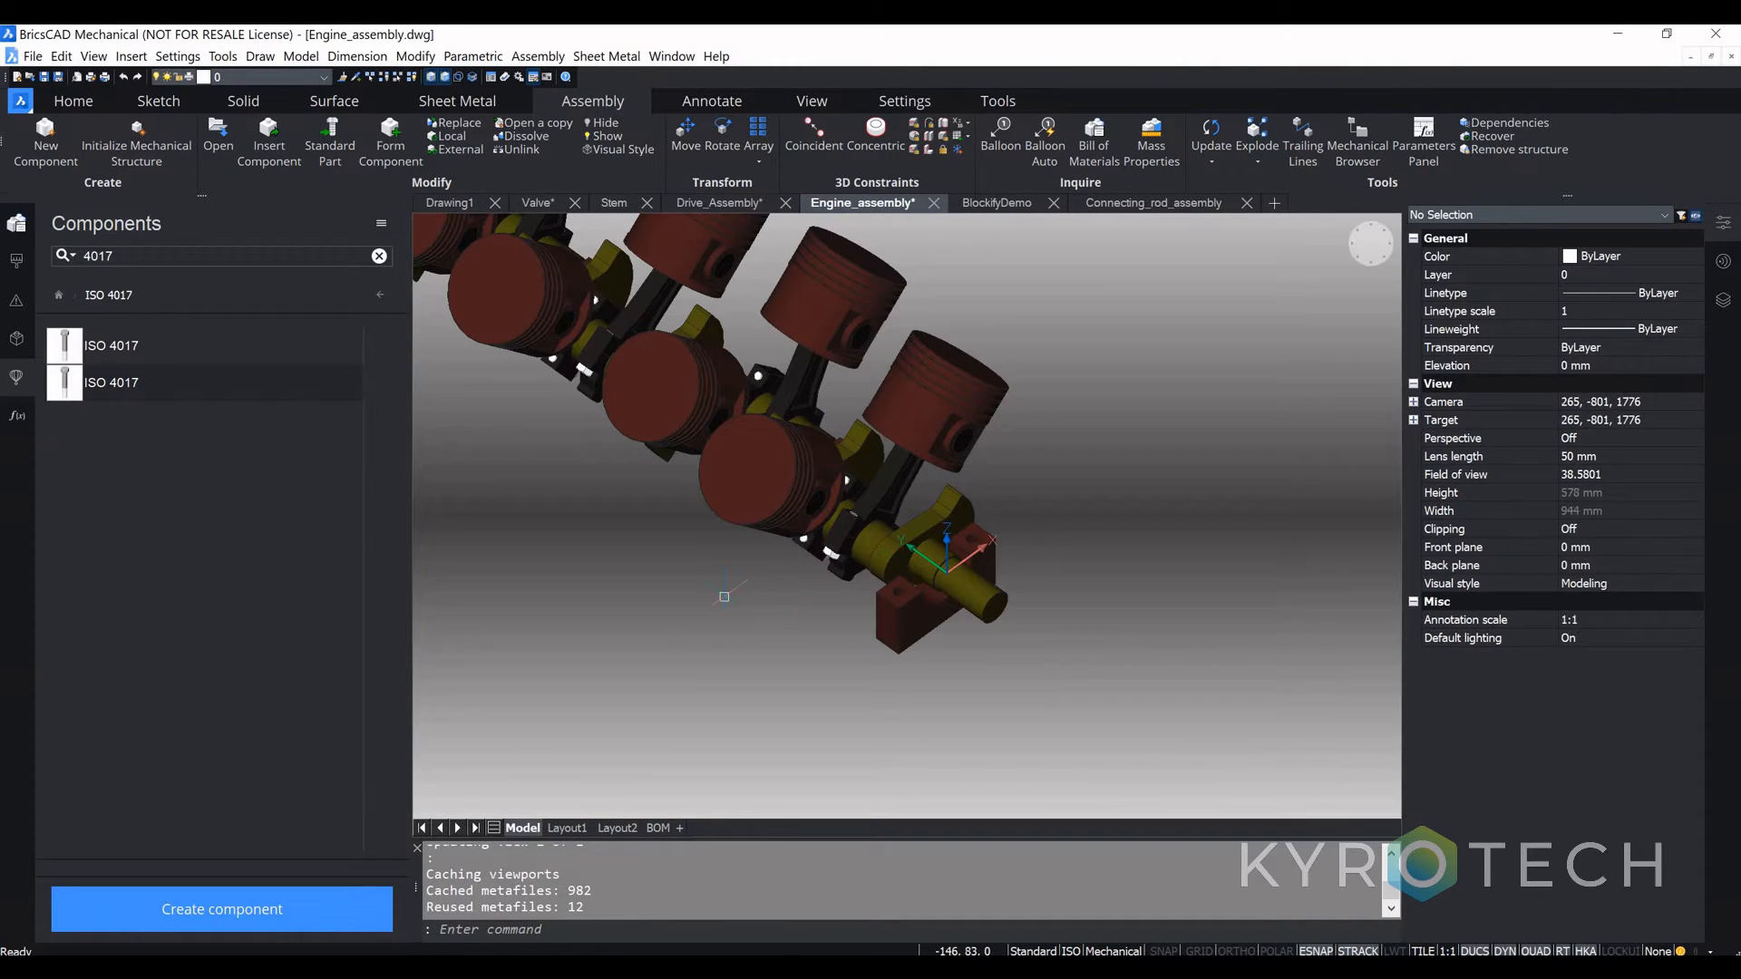
shift+middle_drag(777, 601, 653, 653)
shift+middle_drag(634, 821, 653, 836)
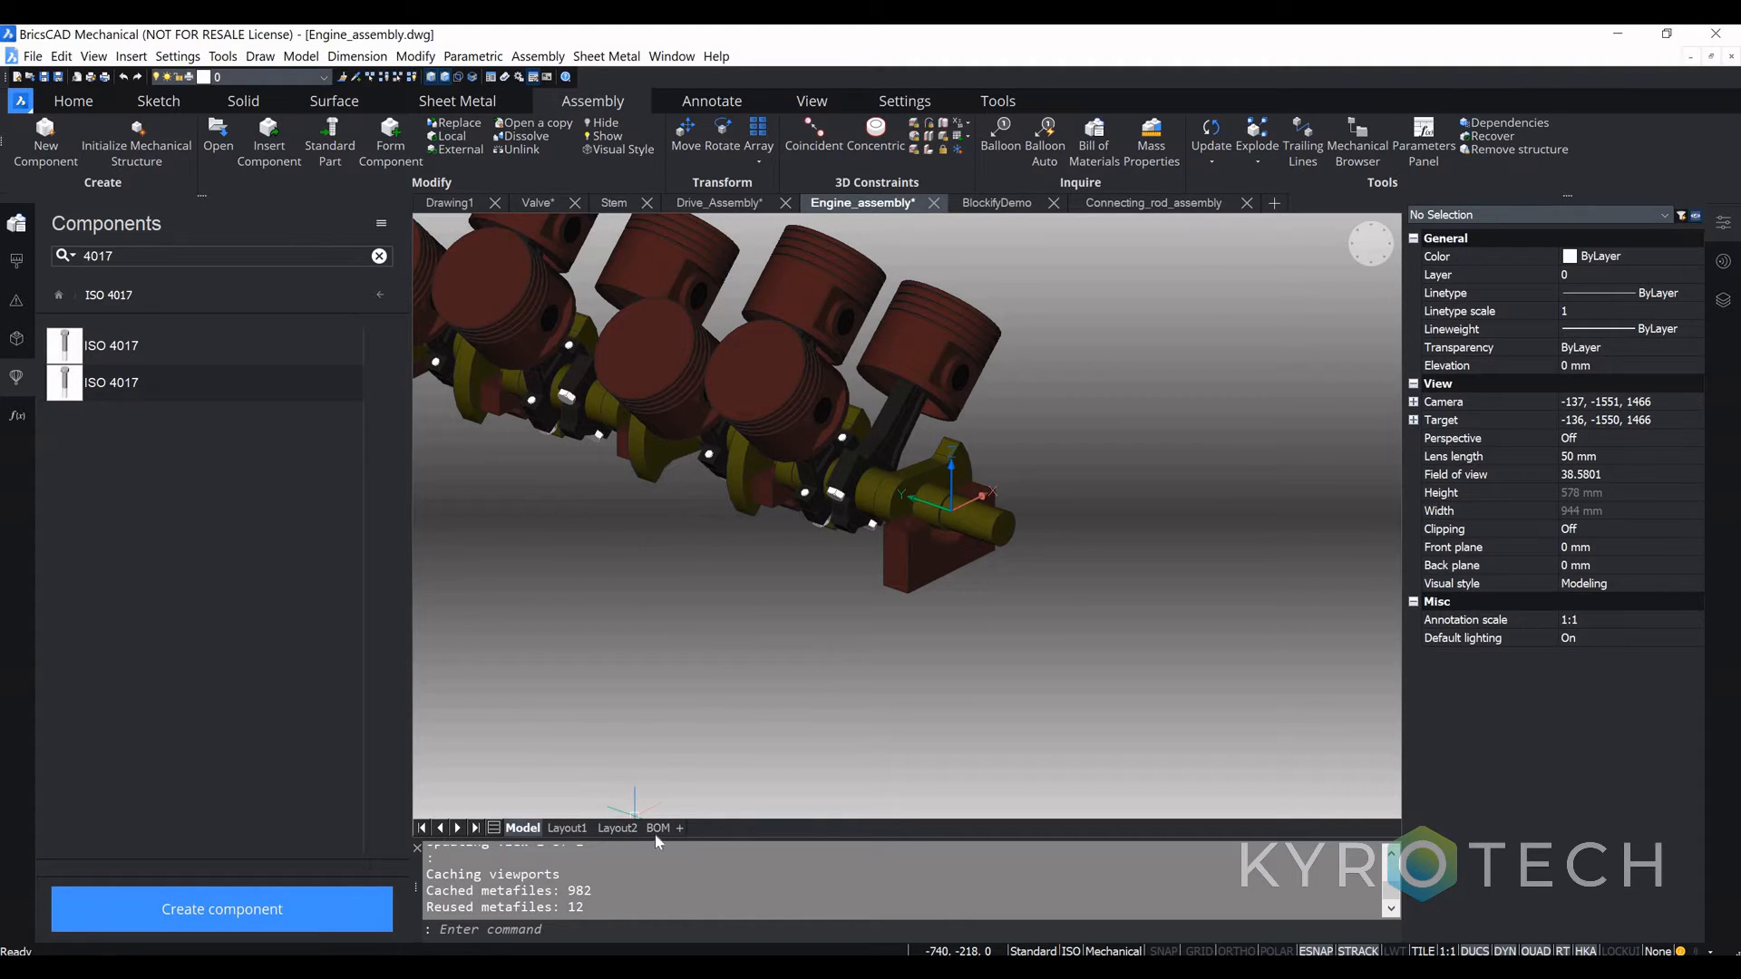
click(658, 828)
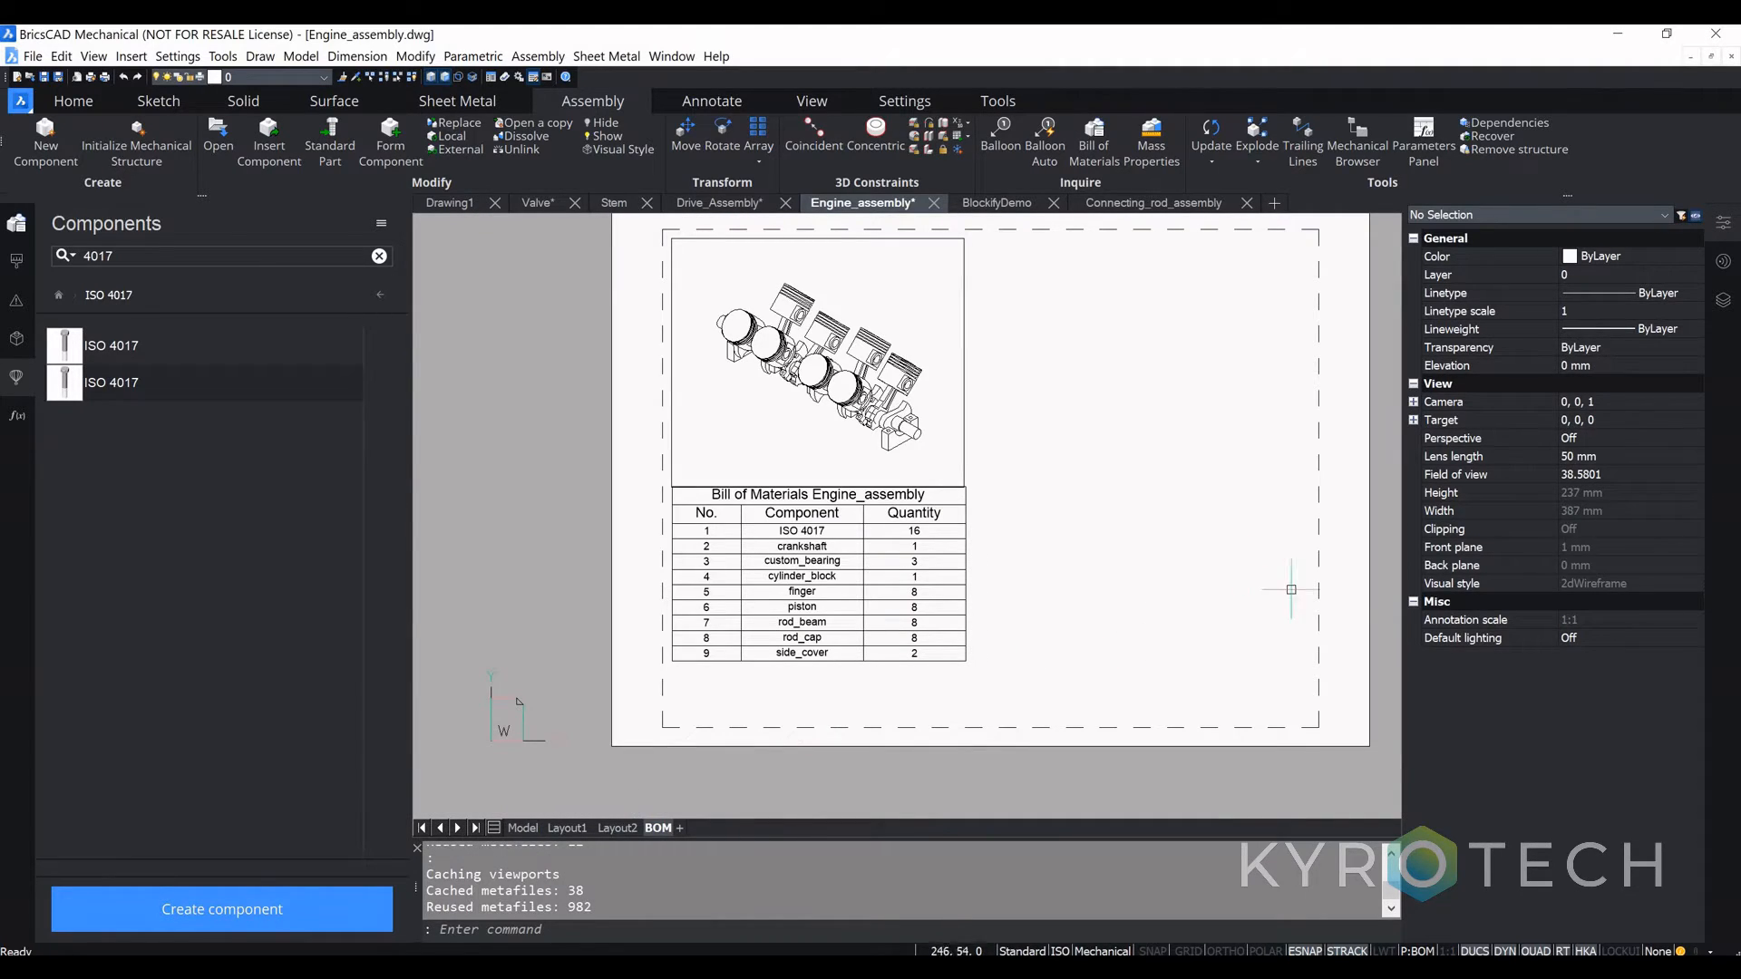
Step: Set the geometry of the engine assembly's drawing view to 3D and inspect the bolts in it
click(964, 404)
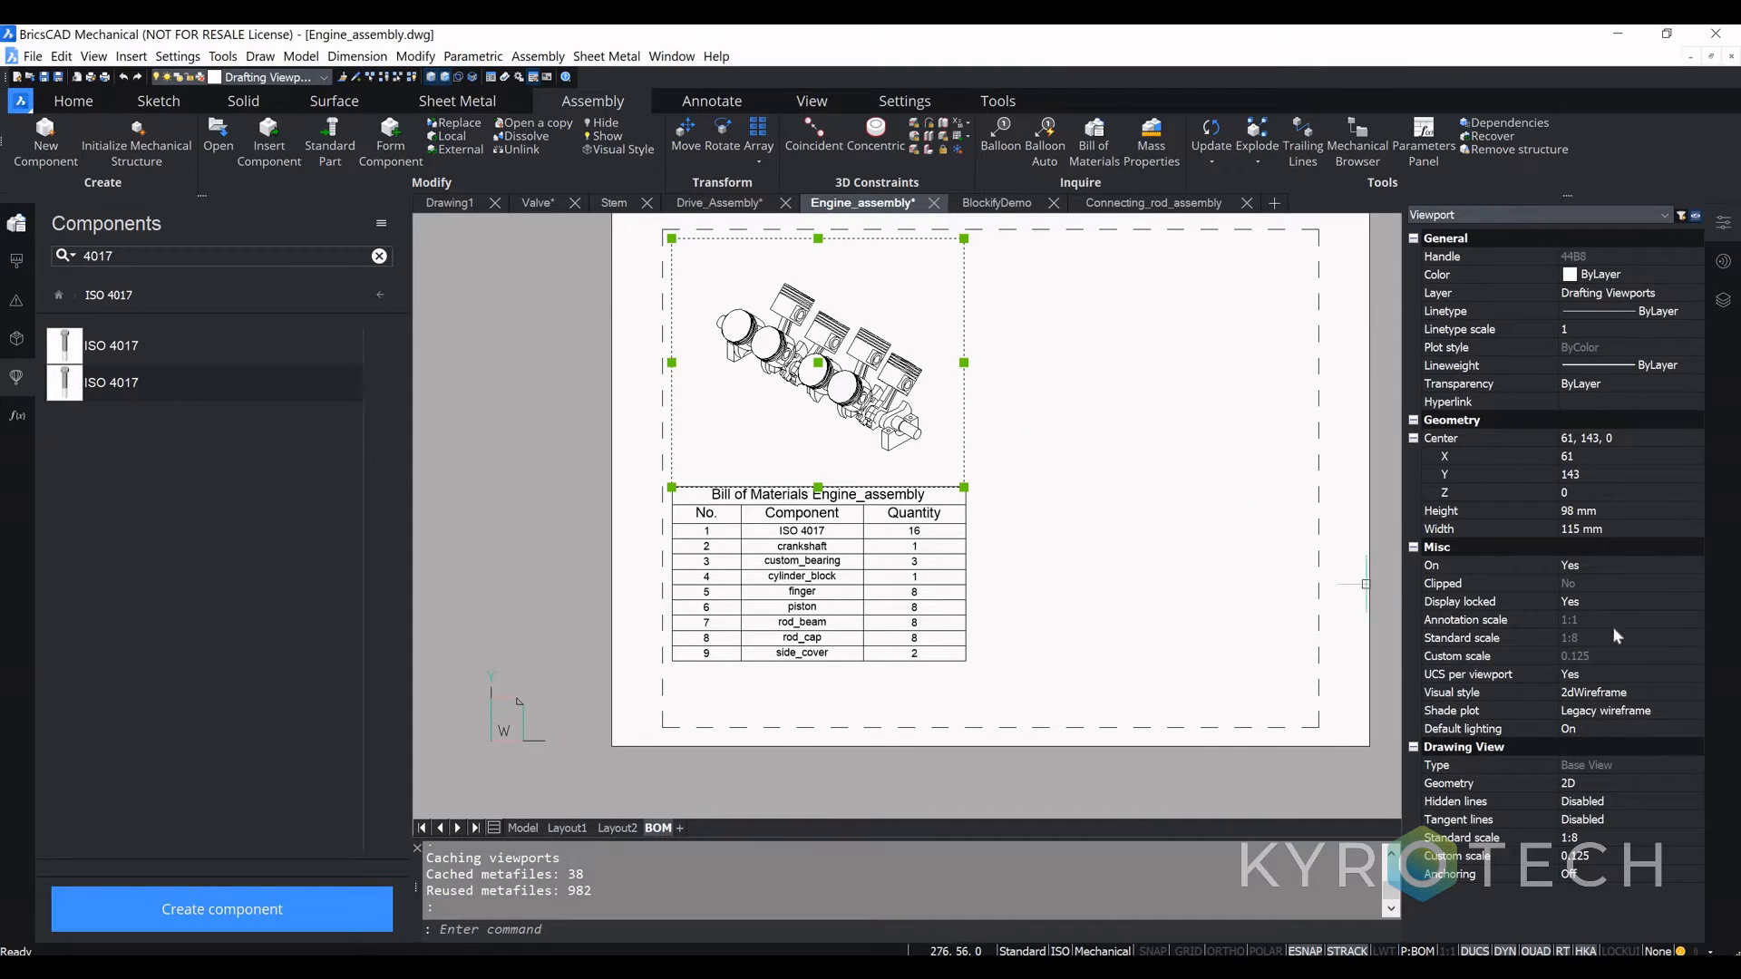
click(1614, 596)
click(1695, 601)
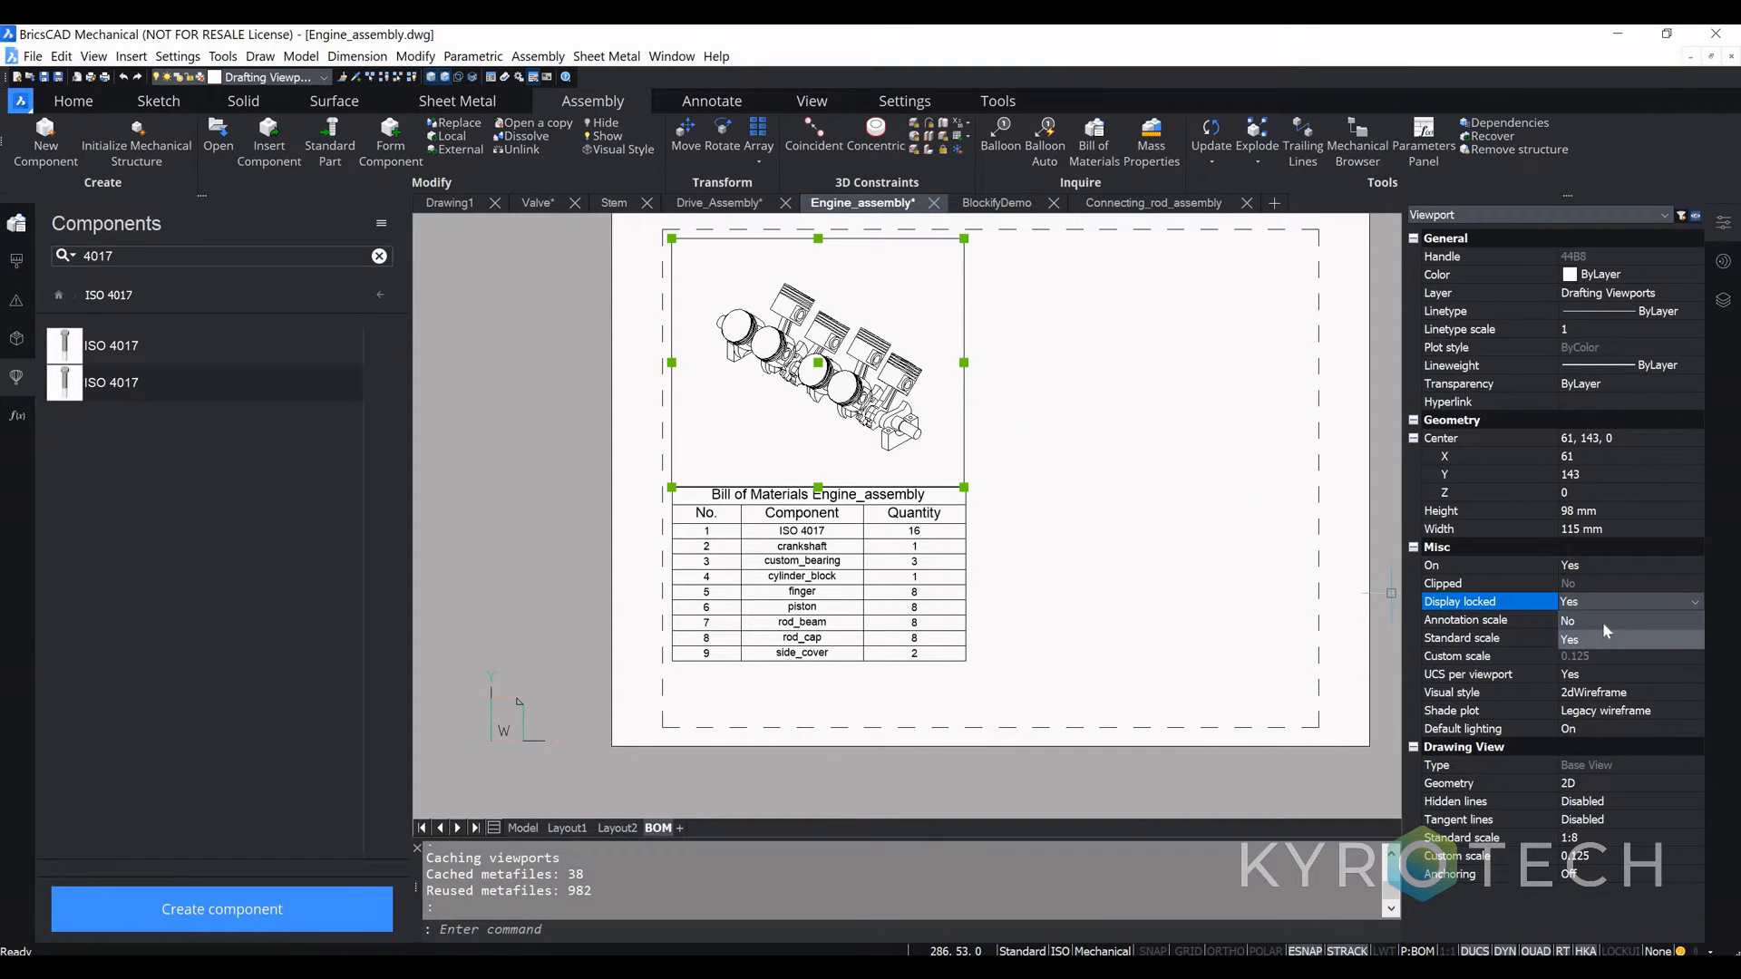
click(1640, 783)
click(1694, 782)
click(1583, 840)
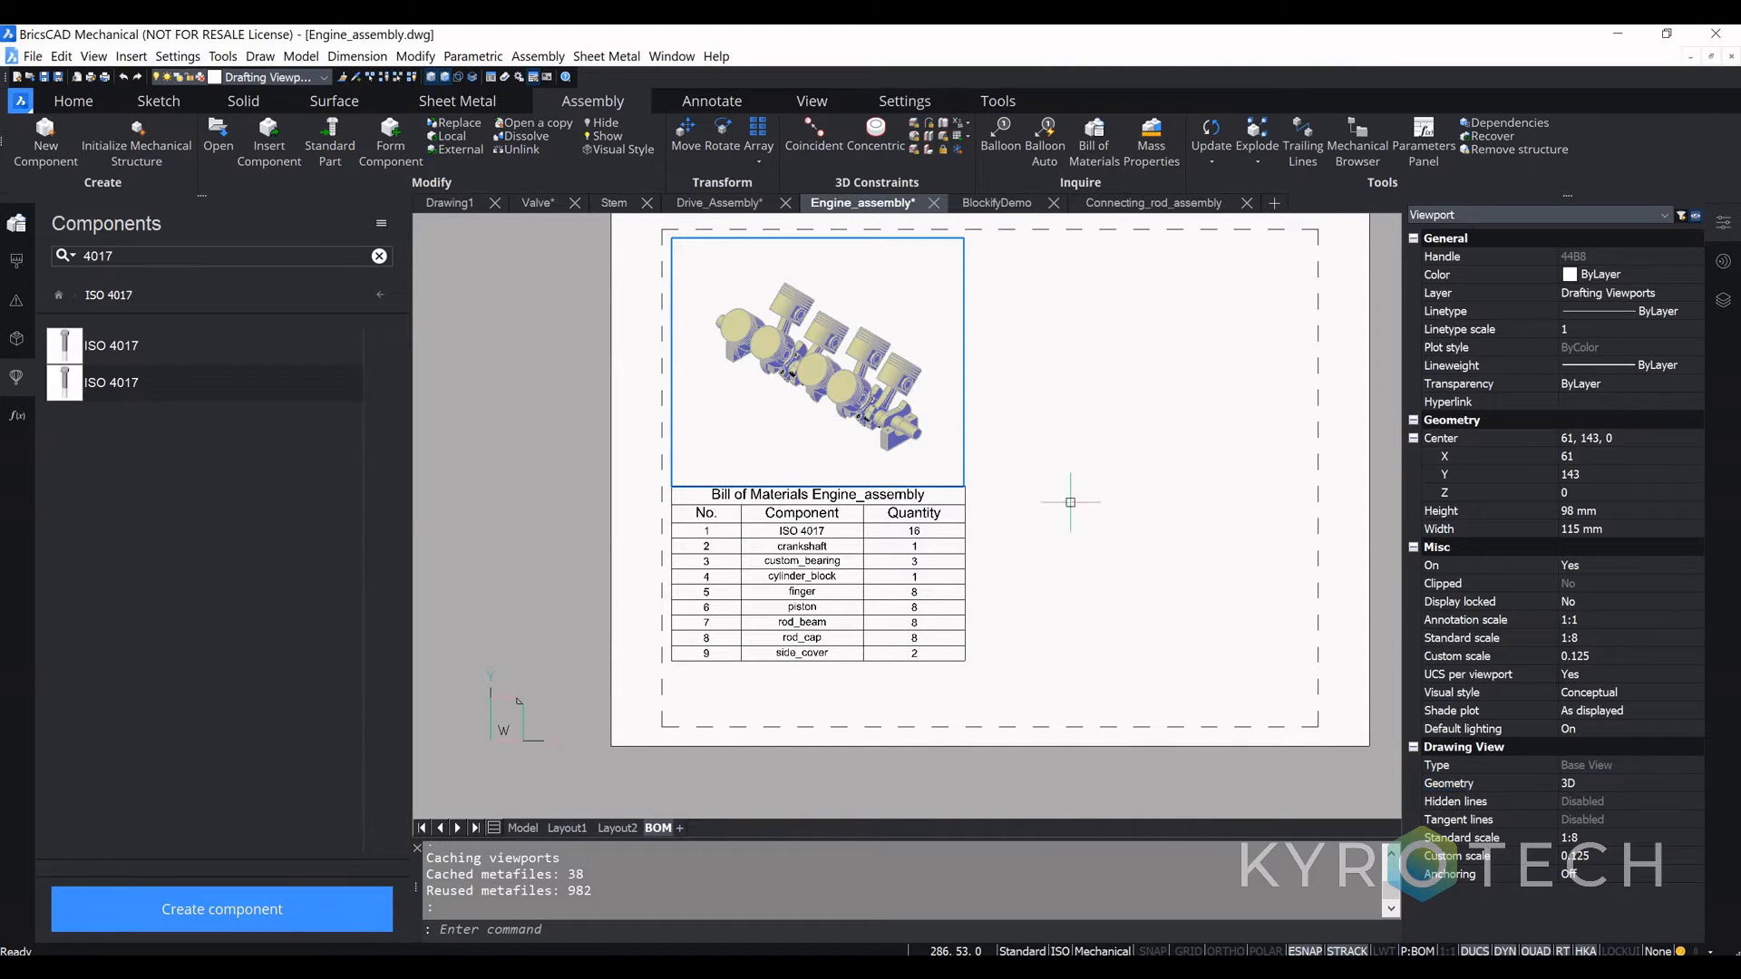
scroll(917, 417, up, 5)
scroll(861, 413, up, 4)
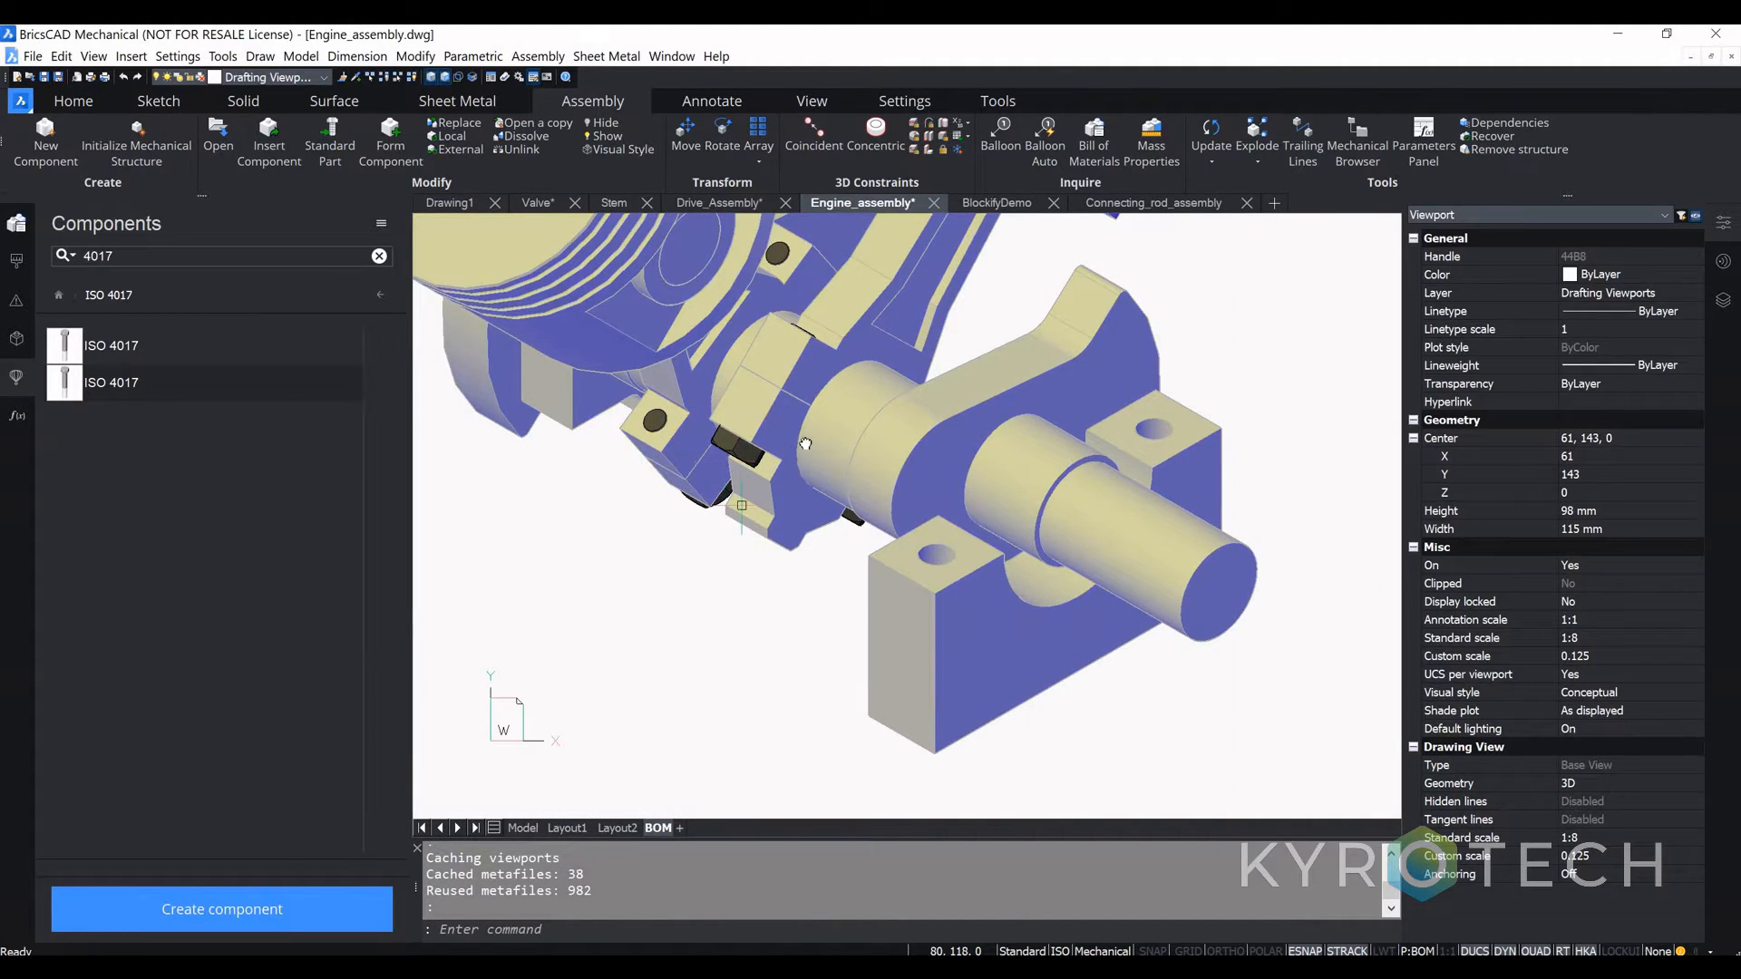
scroll(742, 505, down, 9)
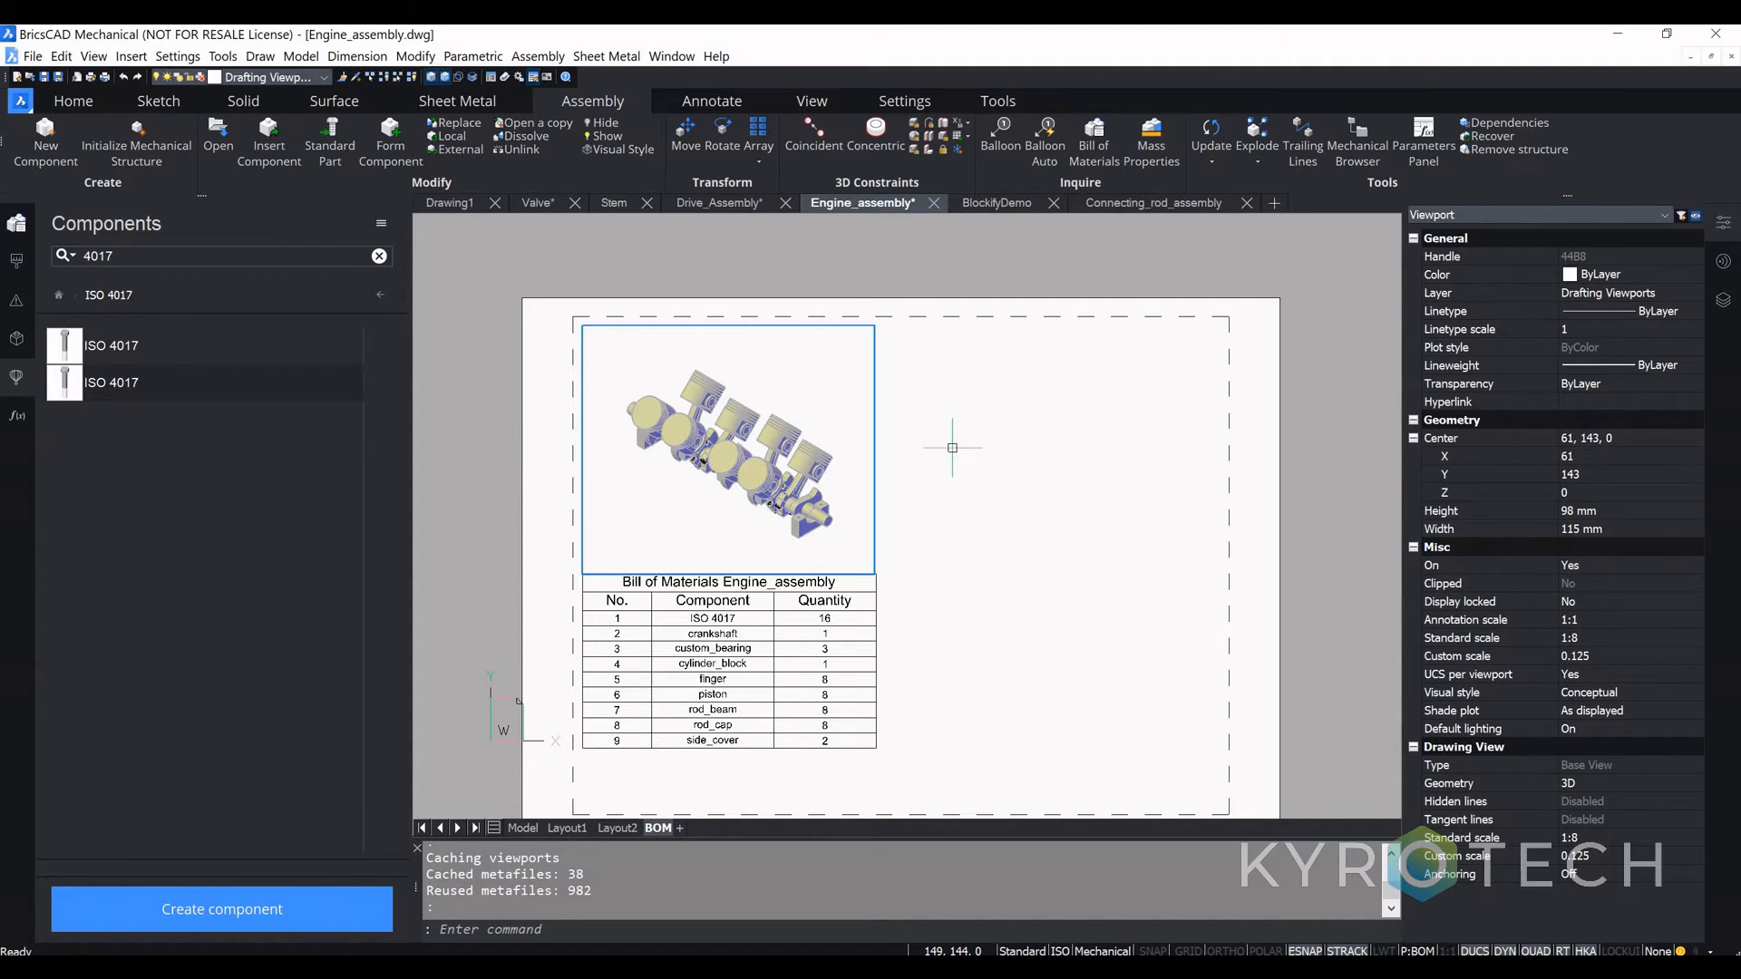
Step: Switch to the empty Drawing1 drawing and bring up the sheet metal tools
click(448, 205)
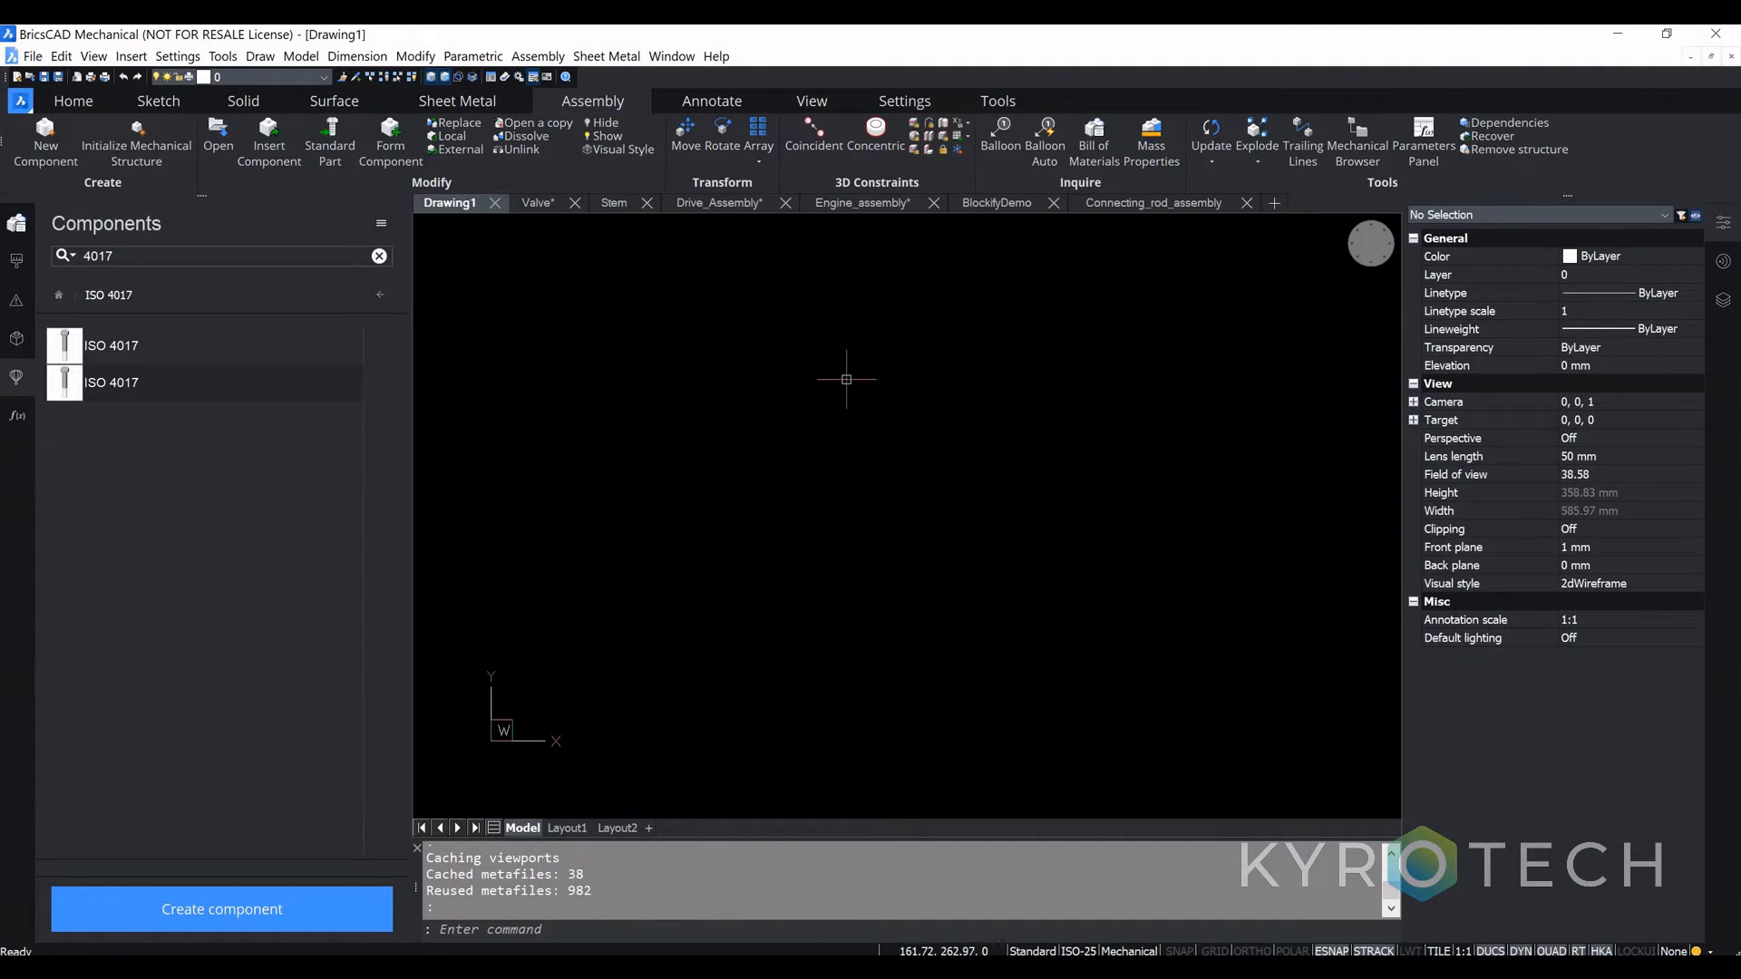
scroll(762, 466, down, 1)
scroll(749, 517, down, 2)
middle_drag(835, 426, 687, 613)
scroll(778, 537, down, 2)
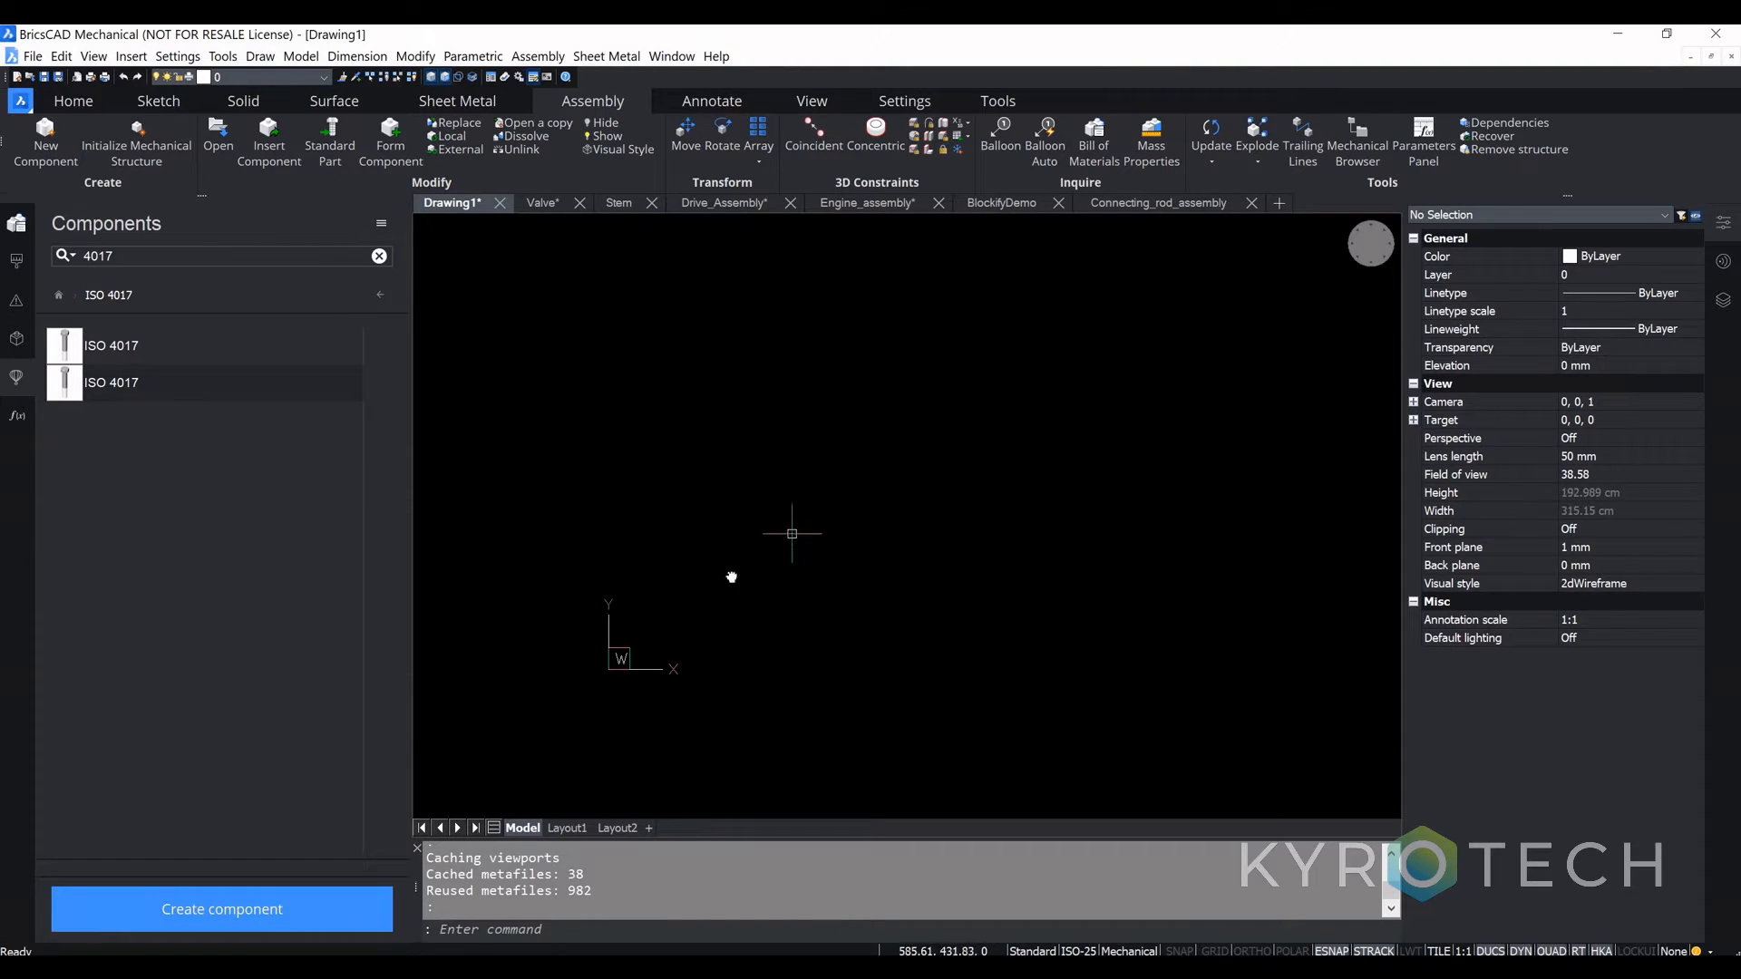
middle_drag(812, 518, 667, 587)
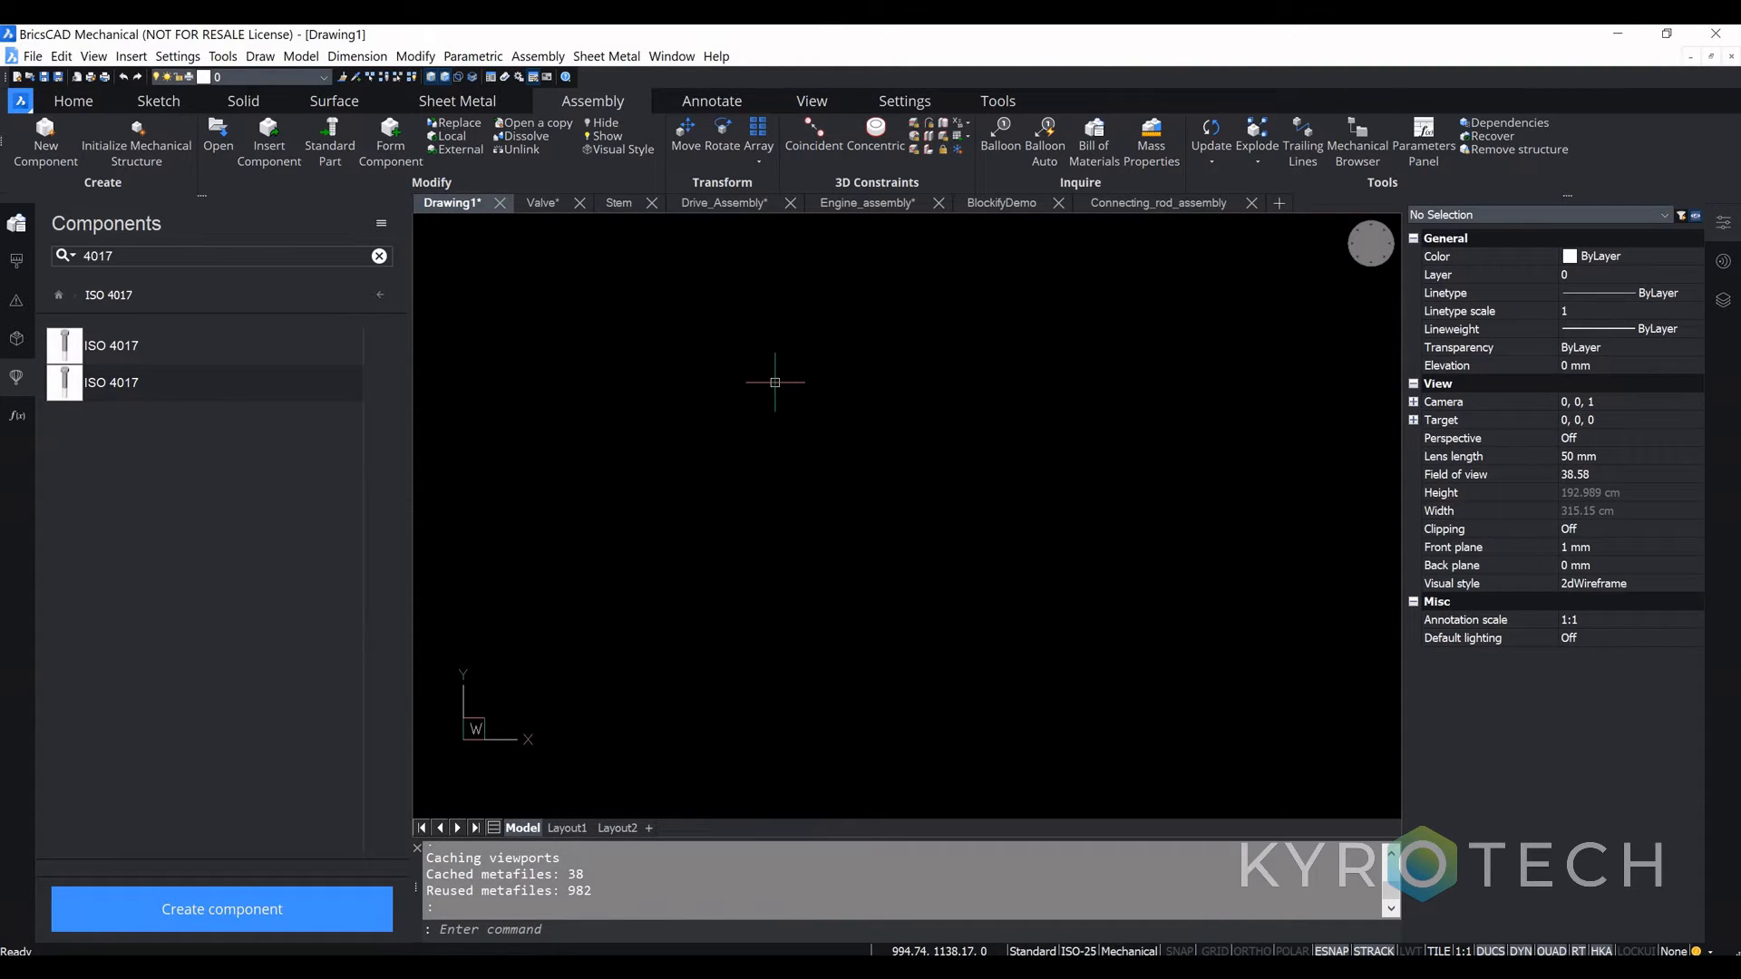
click(486, 102)
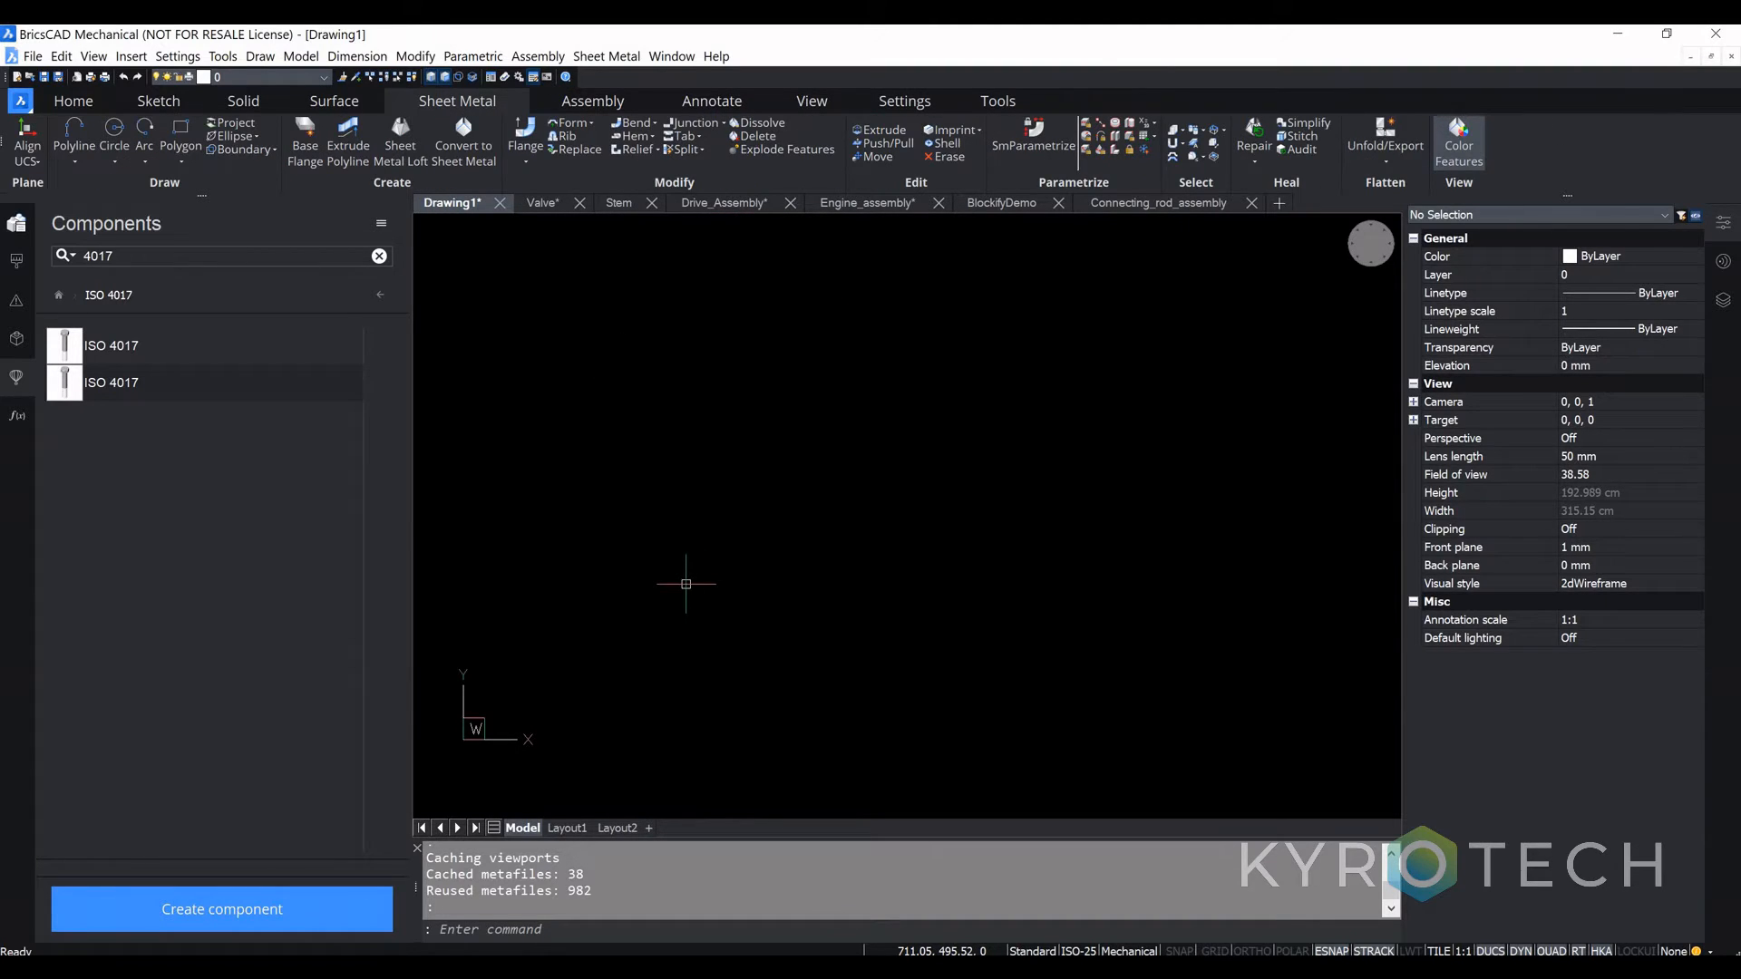
Step: Draw a rectangle 255 mm wide and 100 mm high in Drawing1
key(Return)
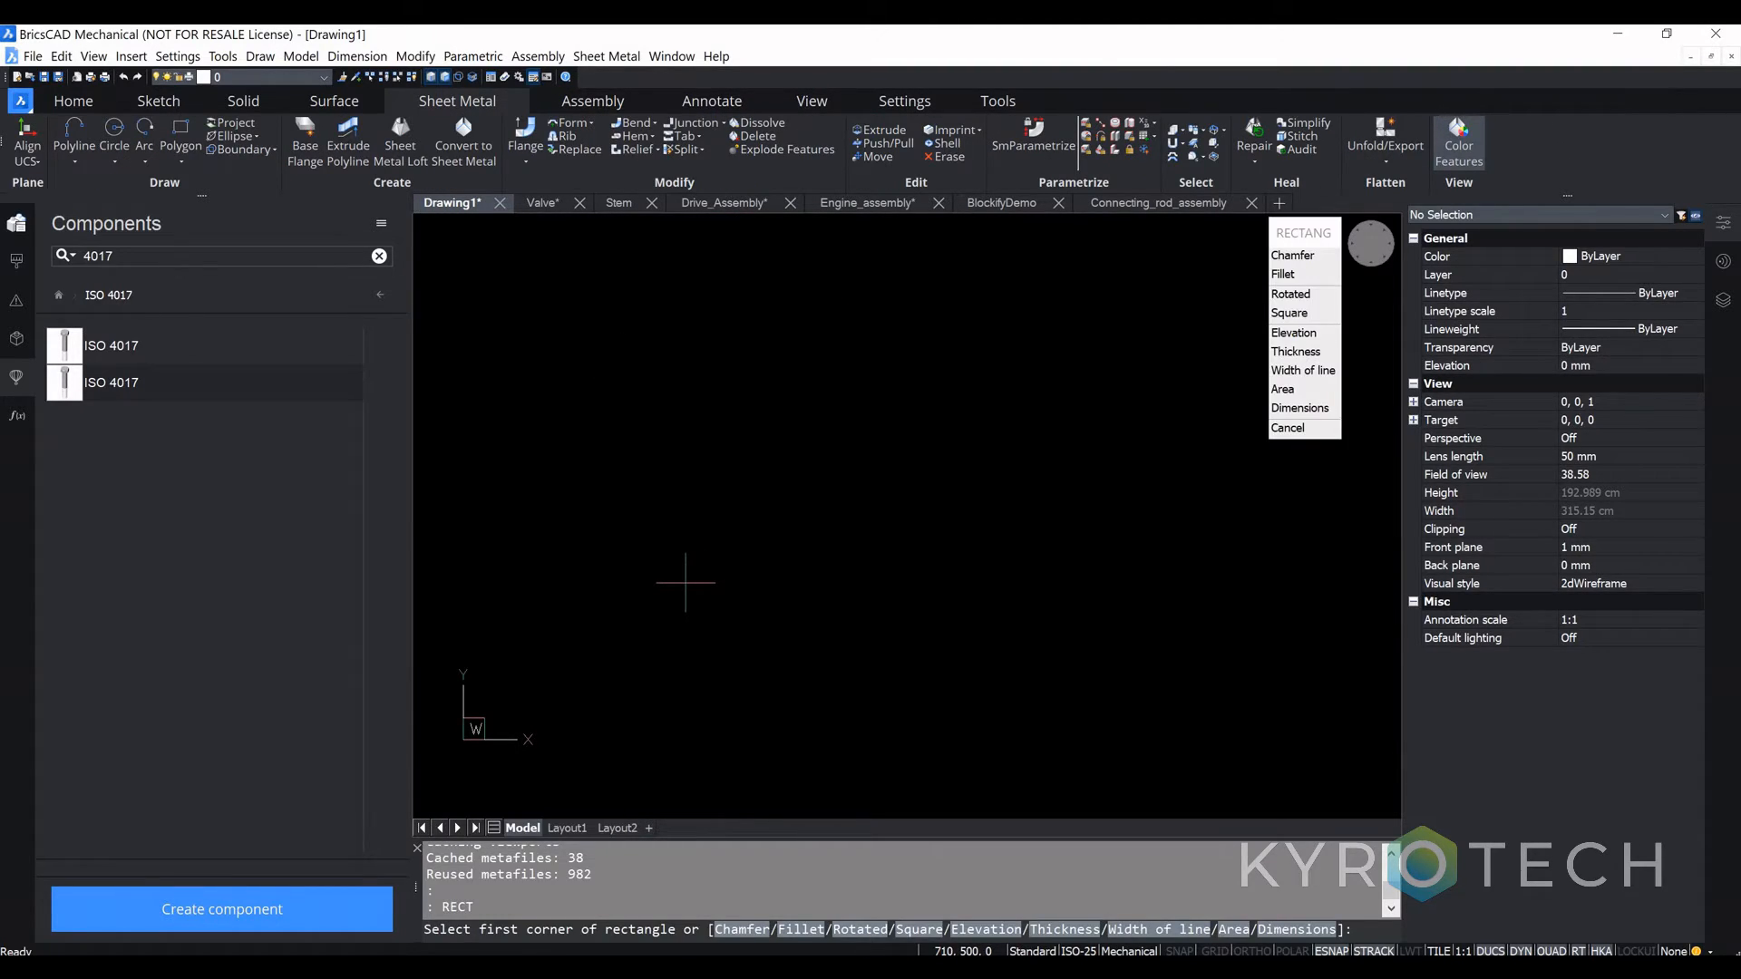
click(708, 605)
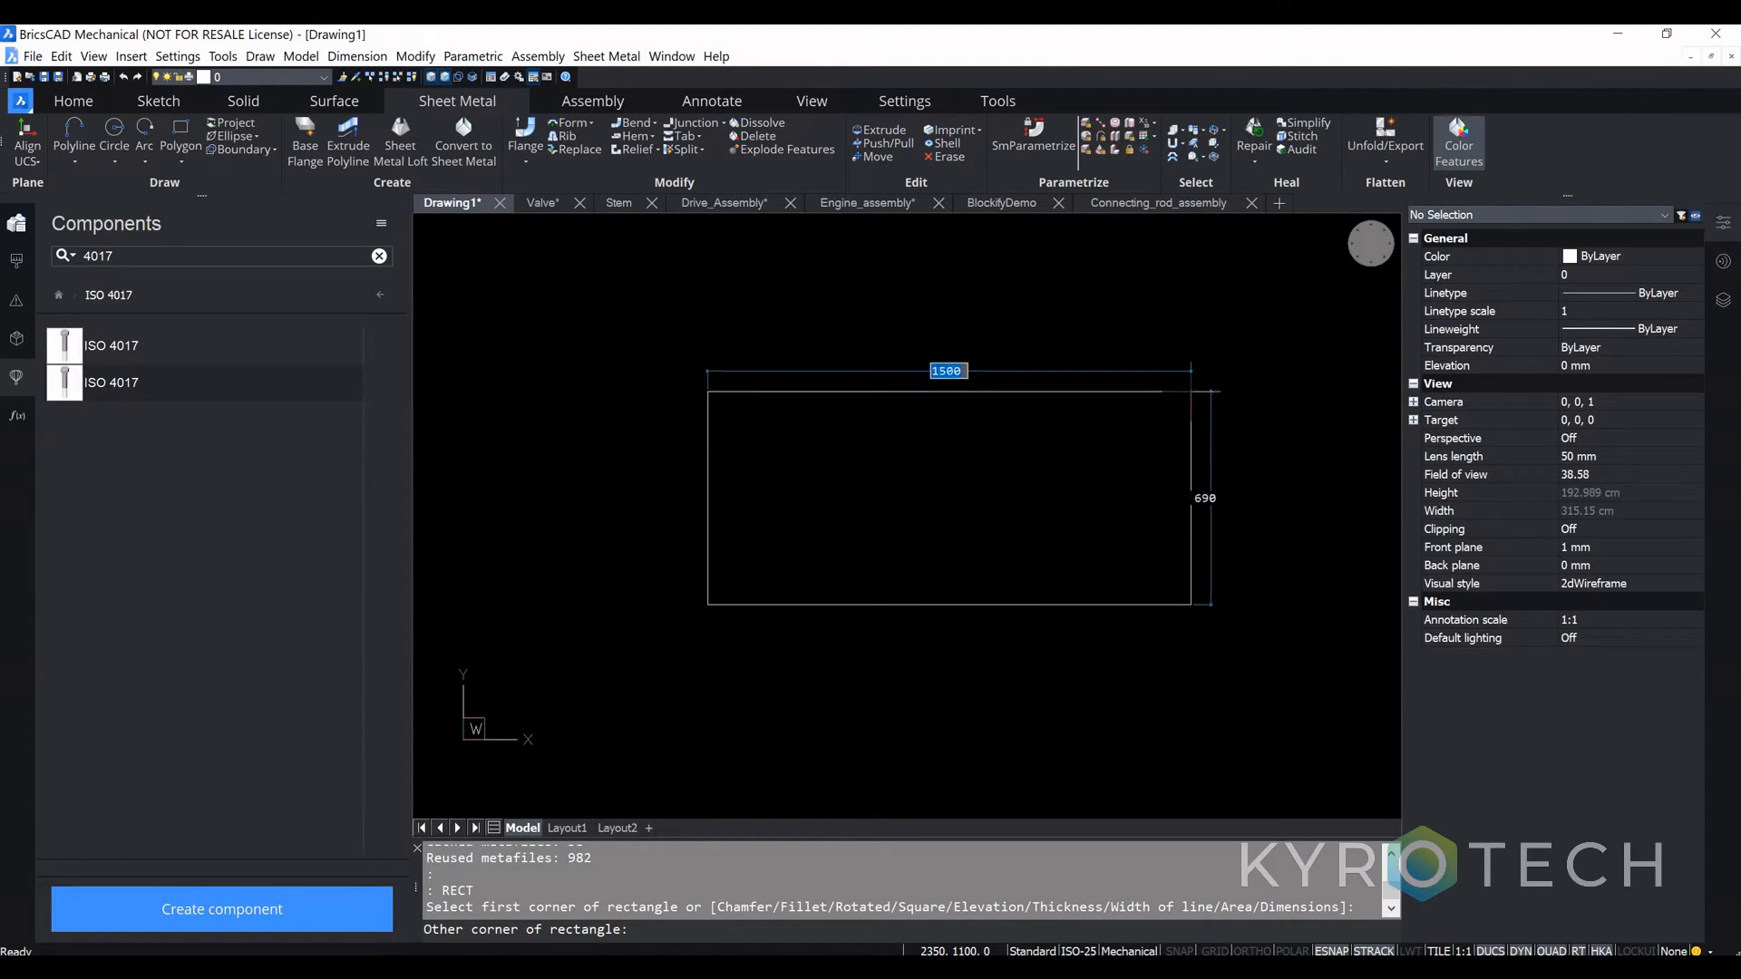
text(2)
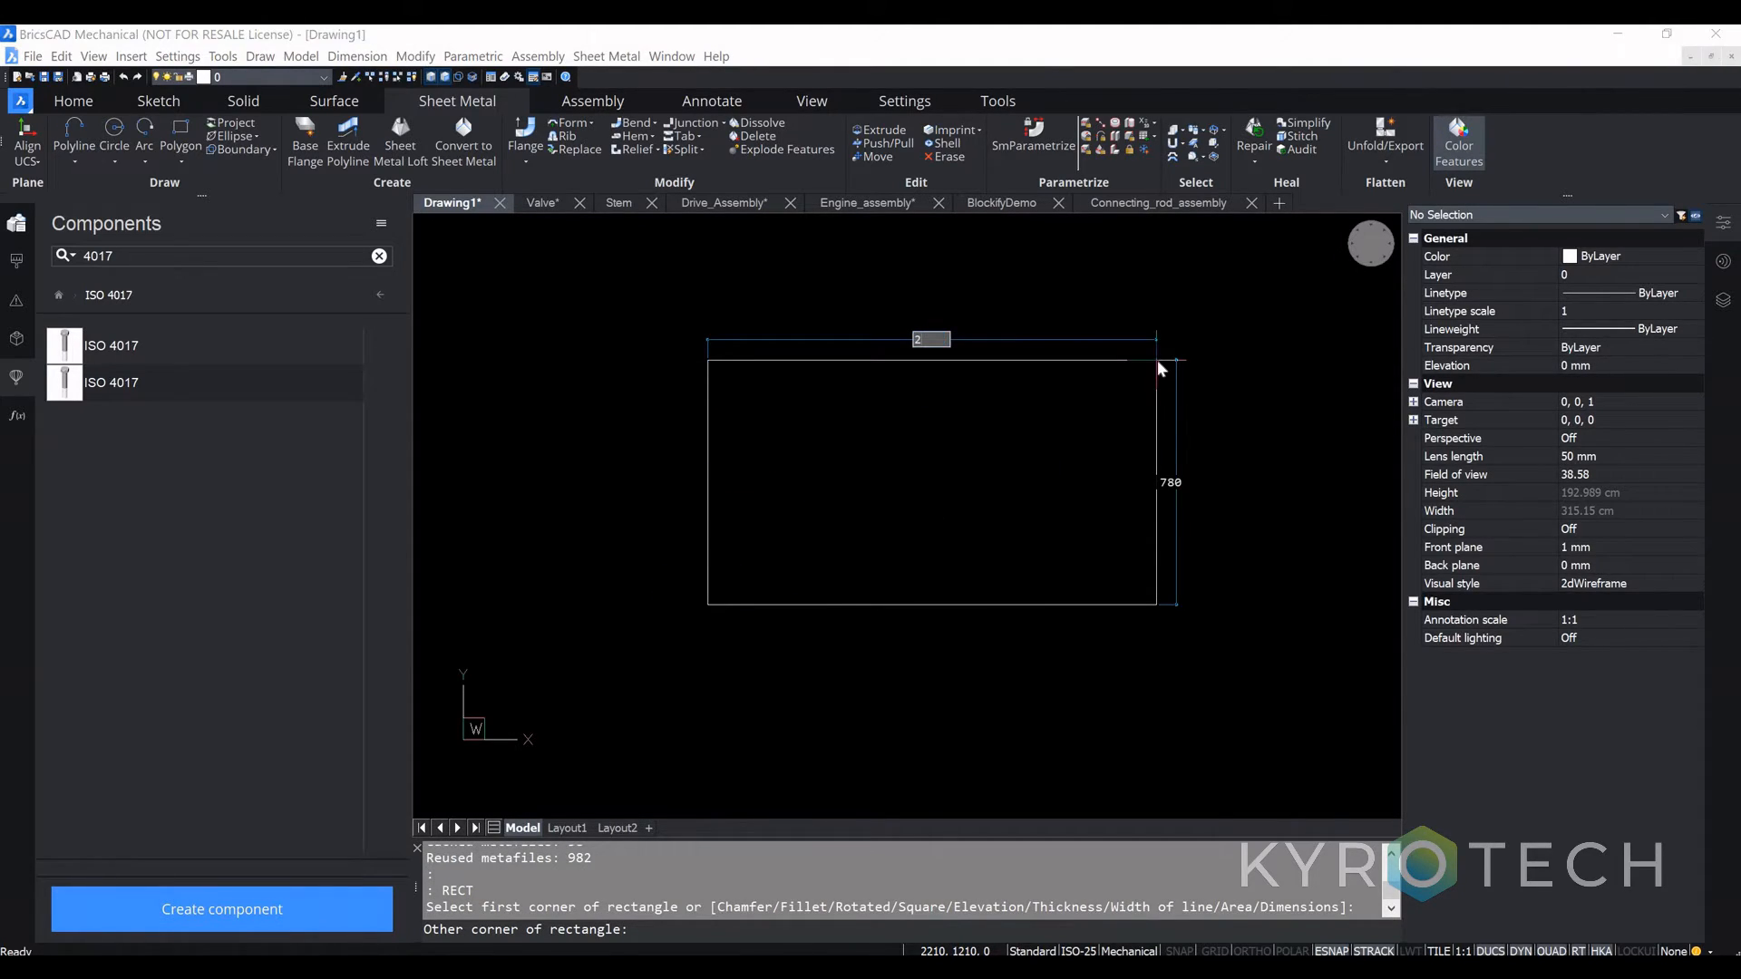
text(55)
key(Tab)
text(100)
key(Return)
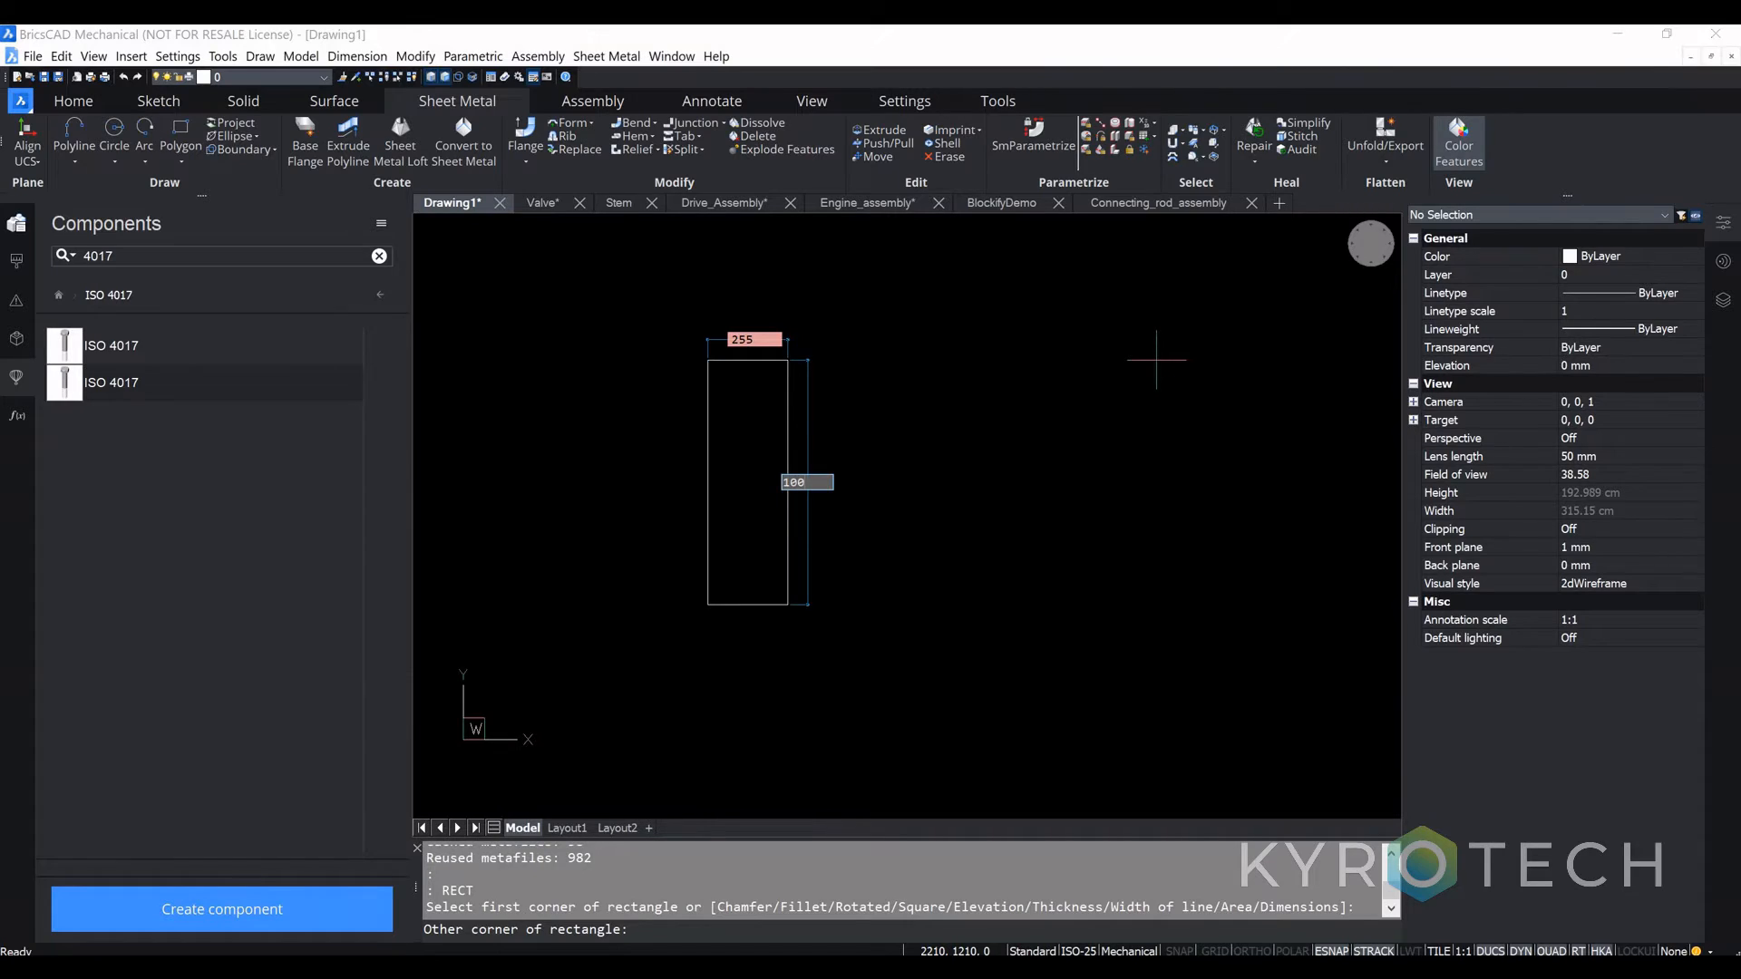
Step: Create a sheet metal base flange from the 255 by 100 mm rectangle, accepting the default side
scroll(859, 615, up, 6)
middle_drag(641, 590, 851, 580)
scroll(641, 591, down, 4)
shift+middle_drag(623, 668, 762, 635)
scroll(824, 655, up, 5)
middle_drag(912, 532, 890, 618)
click(304, 143)
click(695, 593)
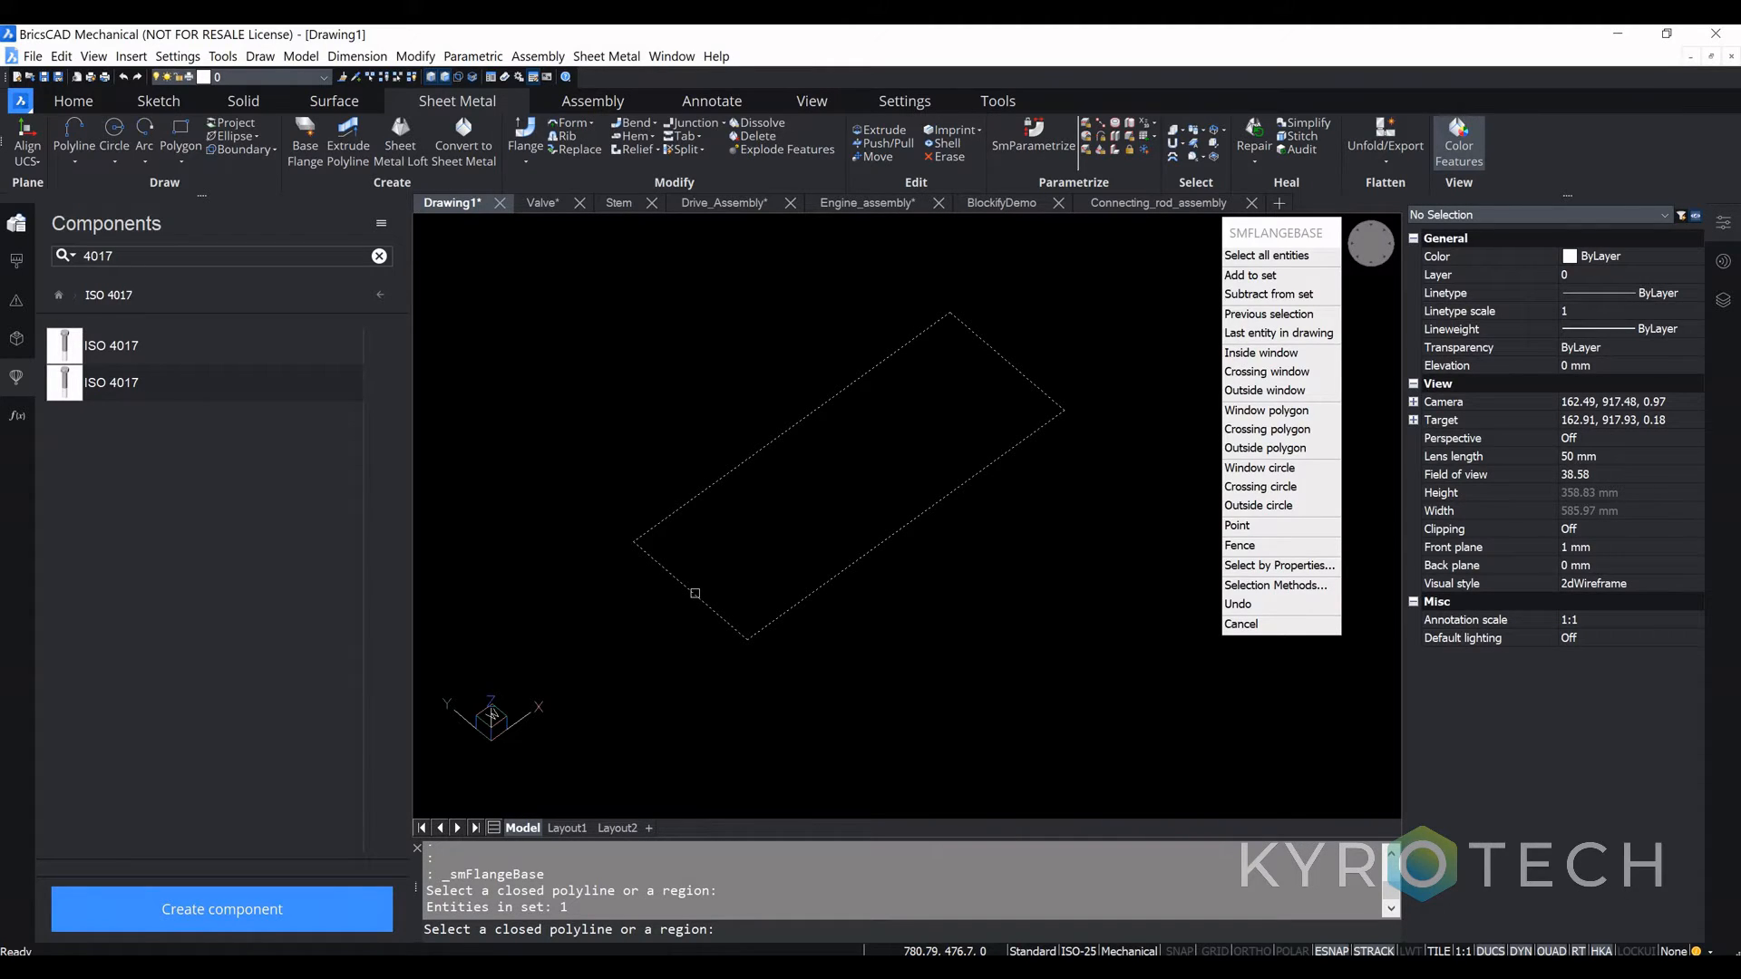
key(Return)
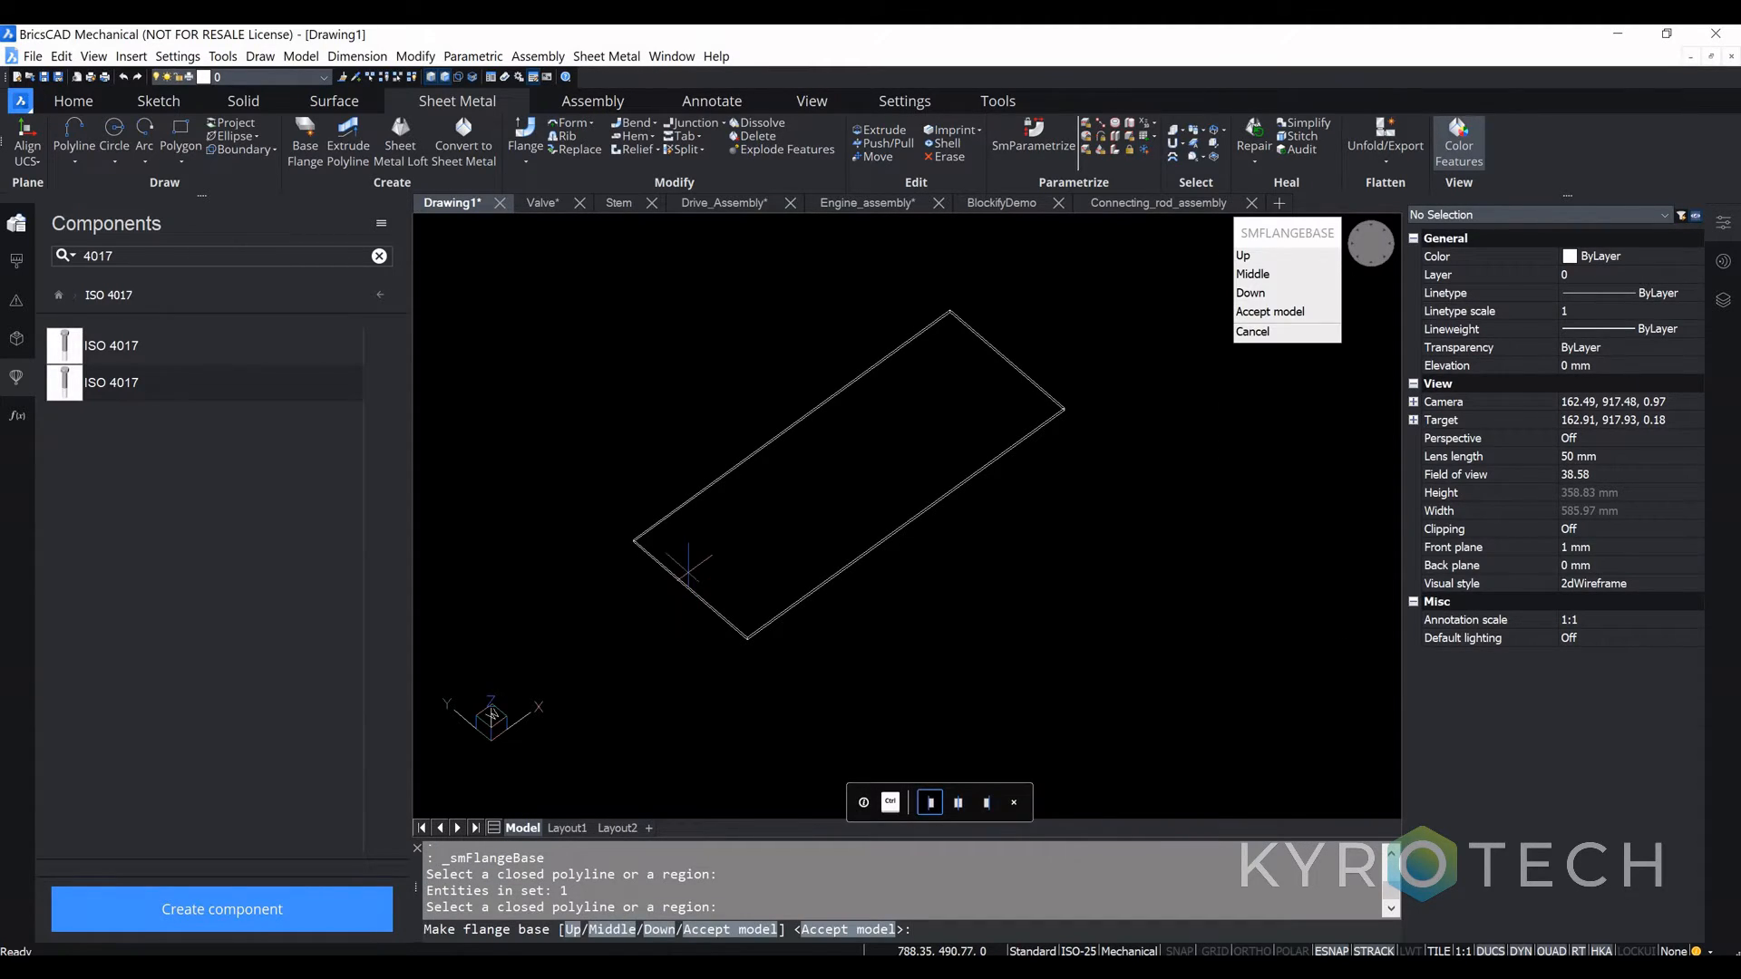
key(Return)
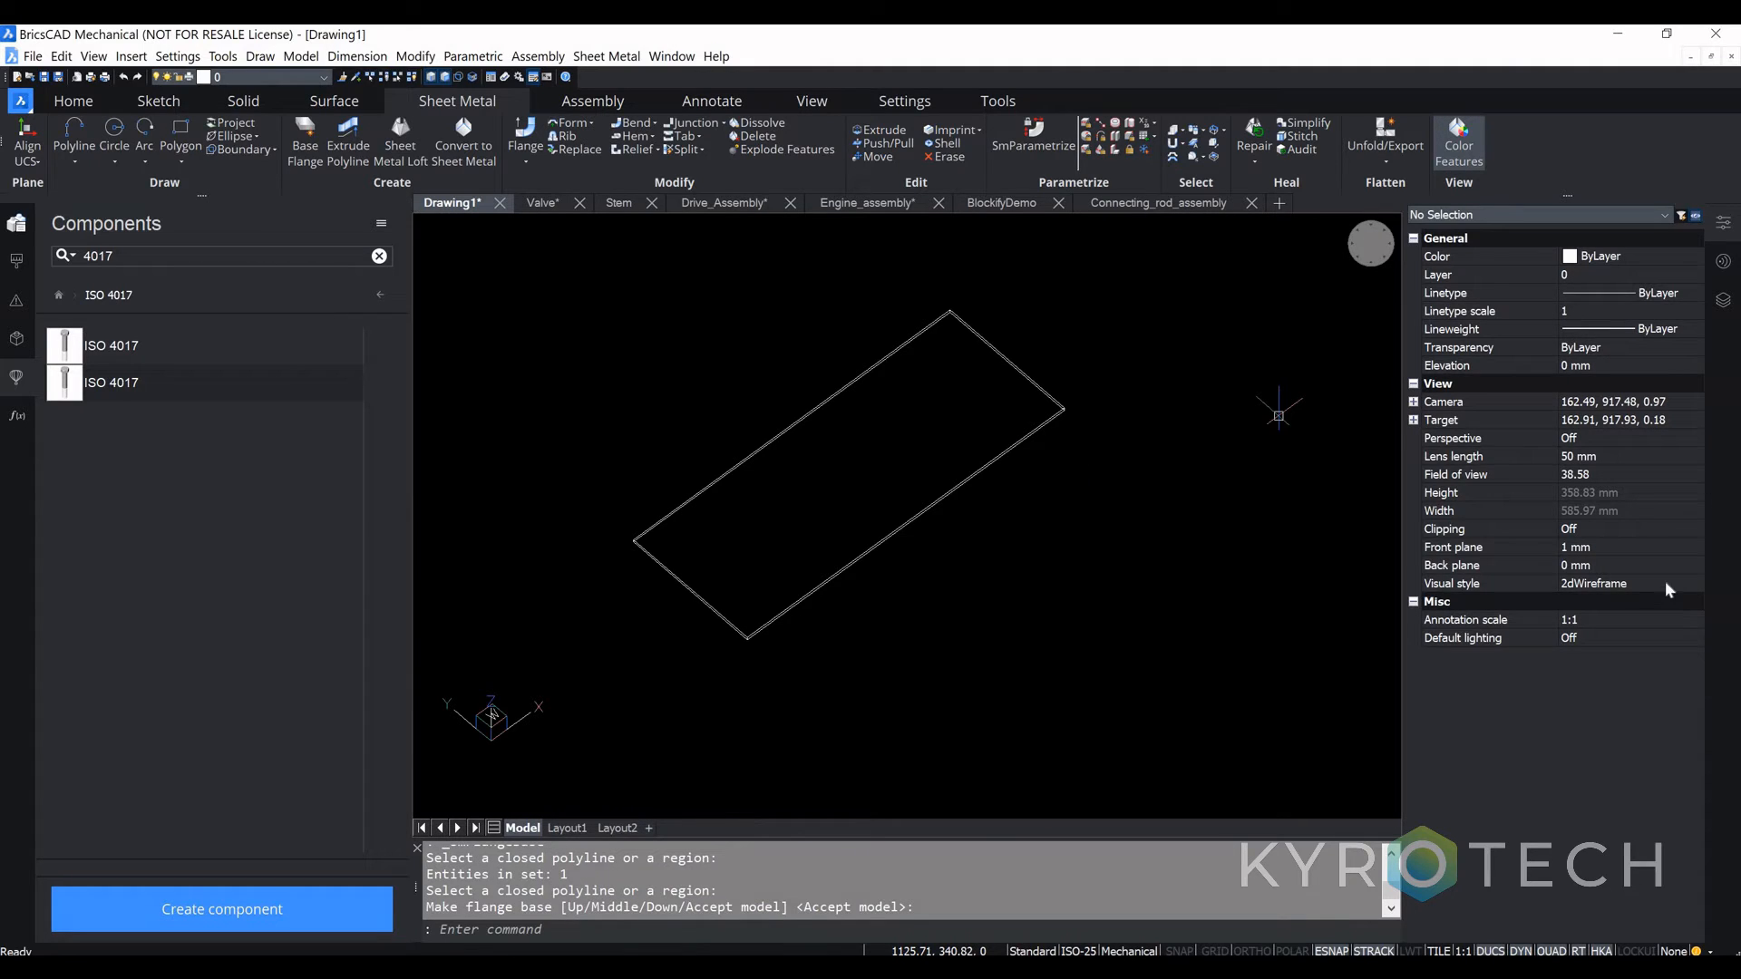
Step: Set the visual style to Modeling and view the base flange in 3D
click(1697, 586)
click(1695, 583)
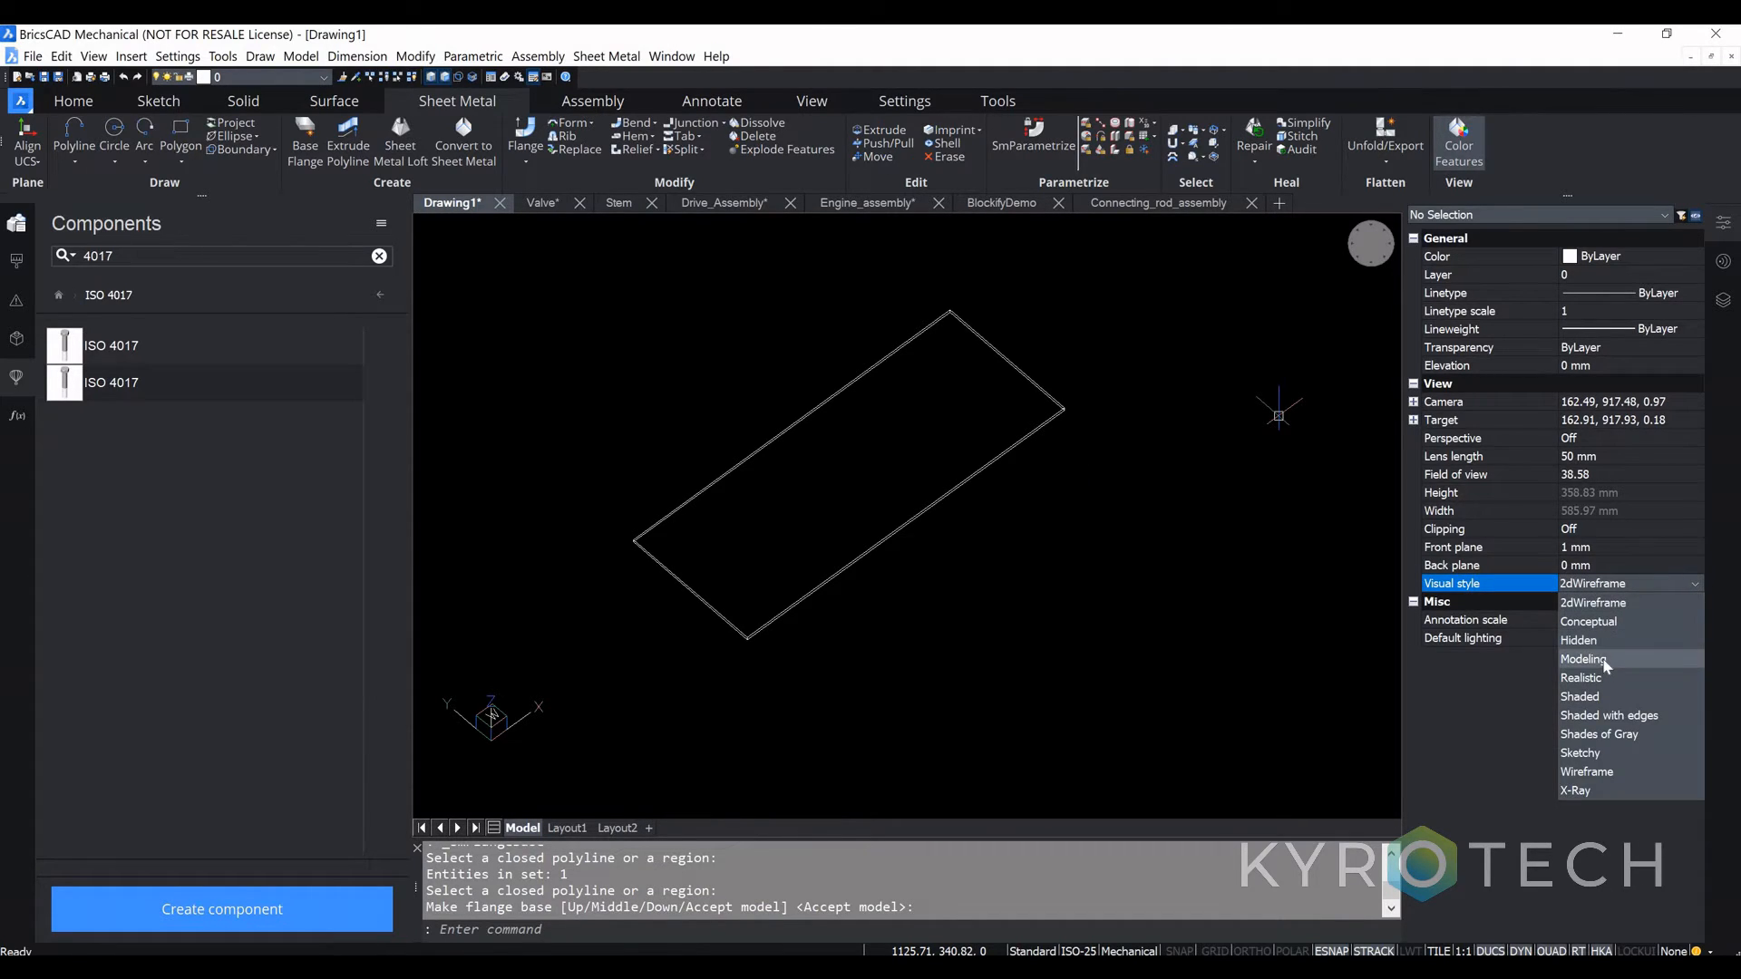
click(1583, 659)
mouse_move(687, 536)
shift+middle_down()
mouse_move(760, 526)
mouse_move(765, 590)
mouse_move(785, 580)
mouse_move(771, 544)
shift+middle_up()
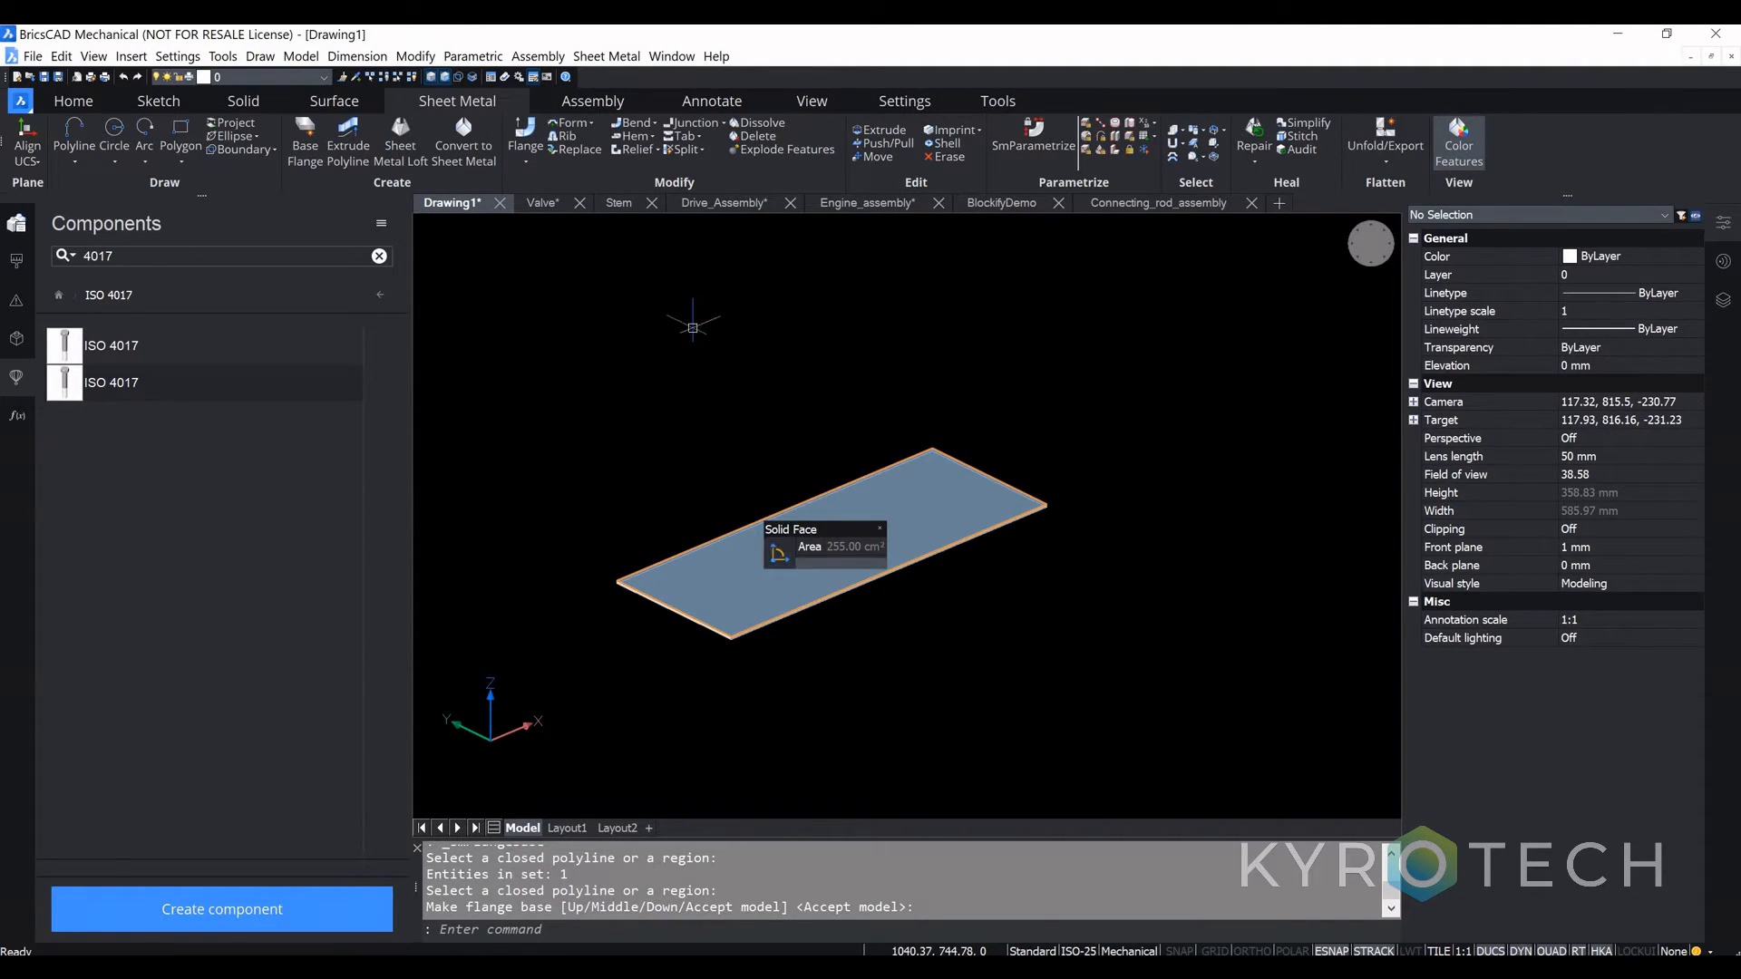
Step: Add an edge flange 13 mm long at 90 degrees, bent downward along the base's lower front long edge
scroll(741, 555, up, 3)
click(527, 160)
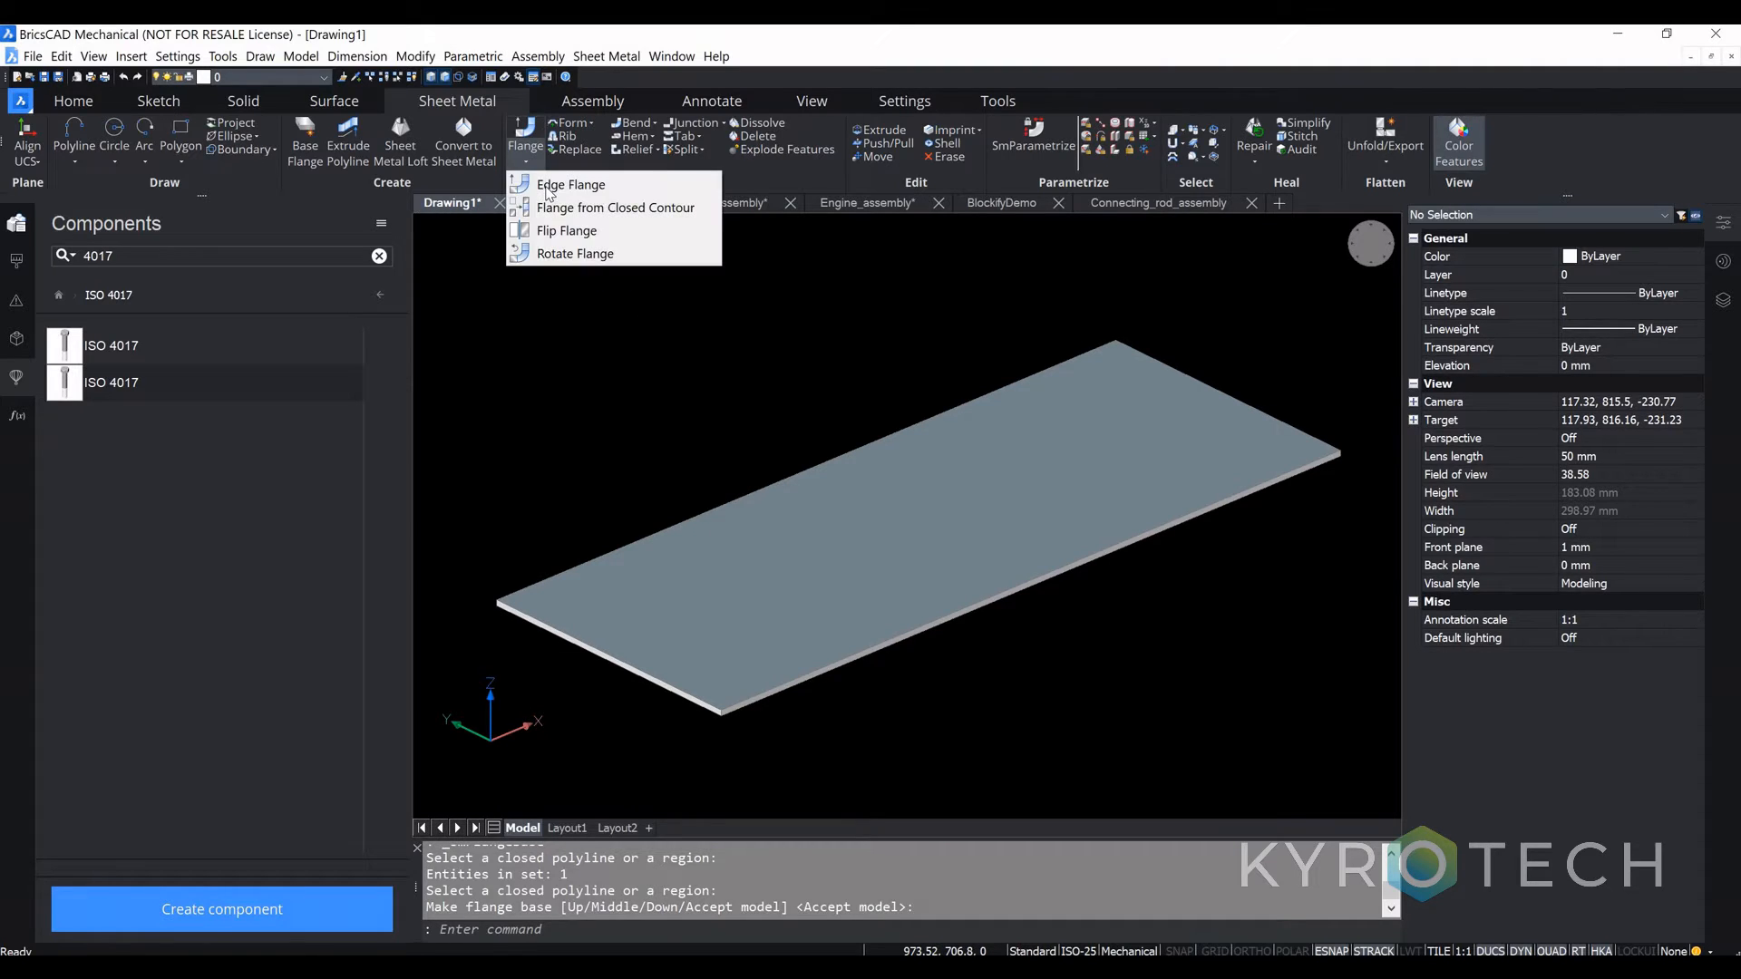
click(569, 184)
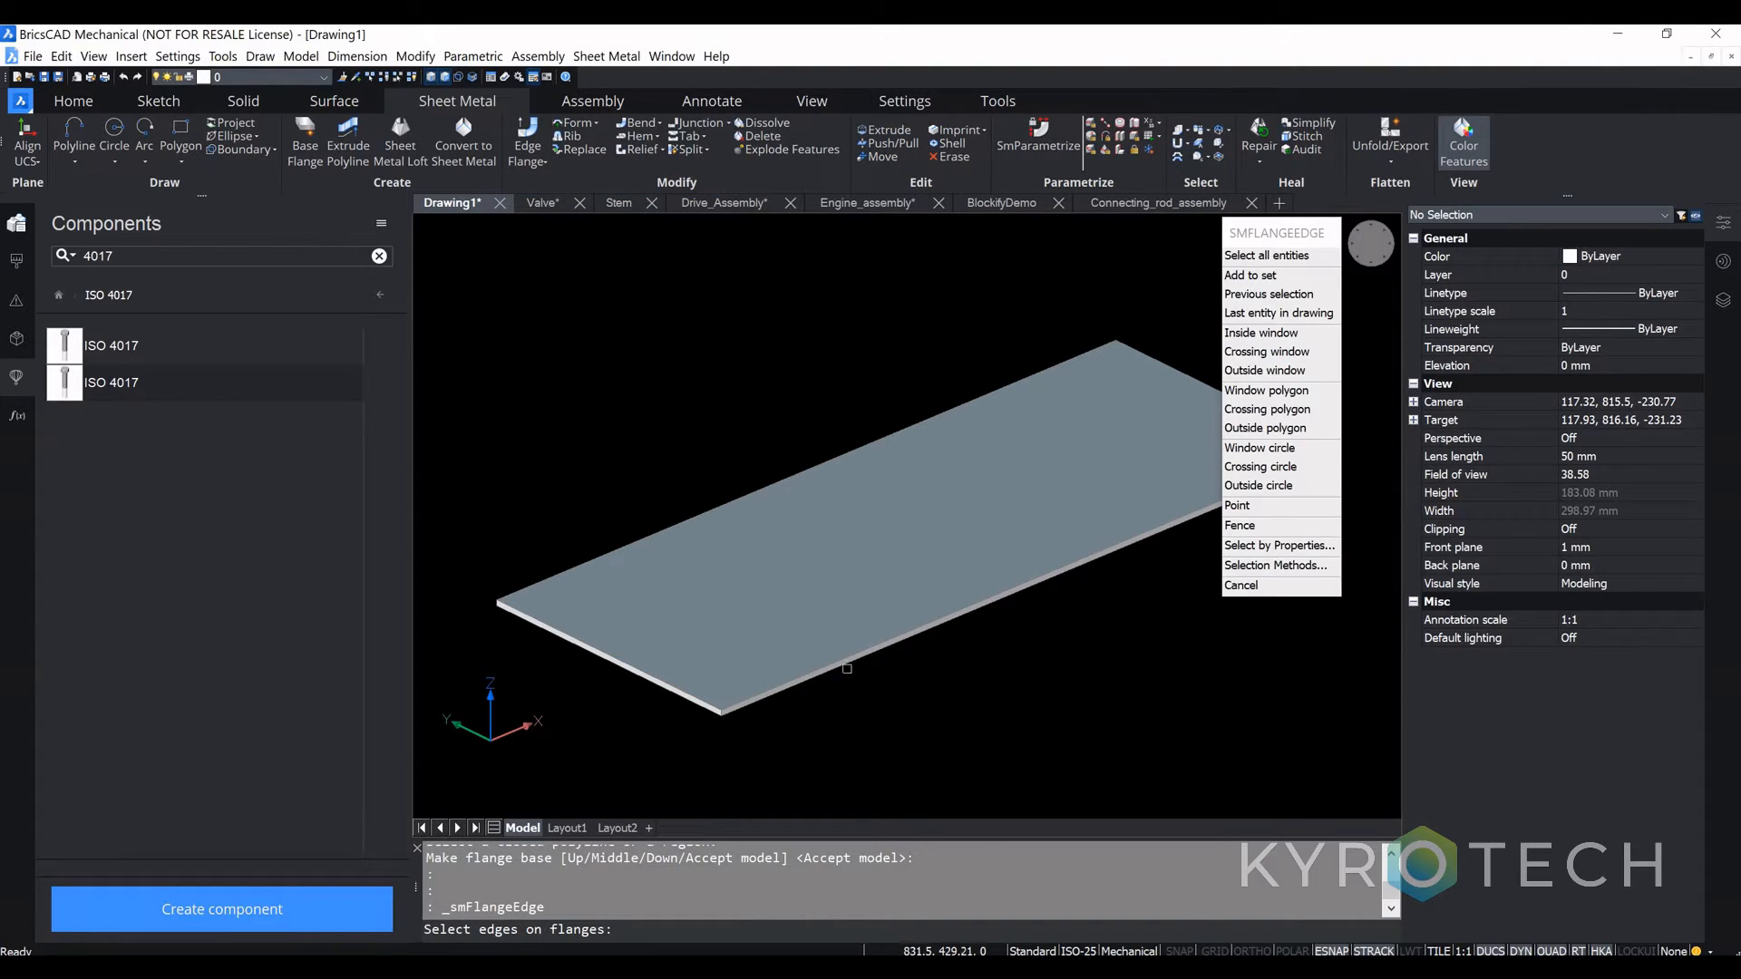
scroll(847, 668, up, 3)
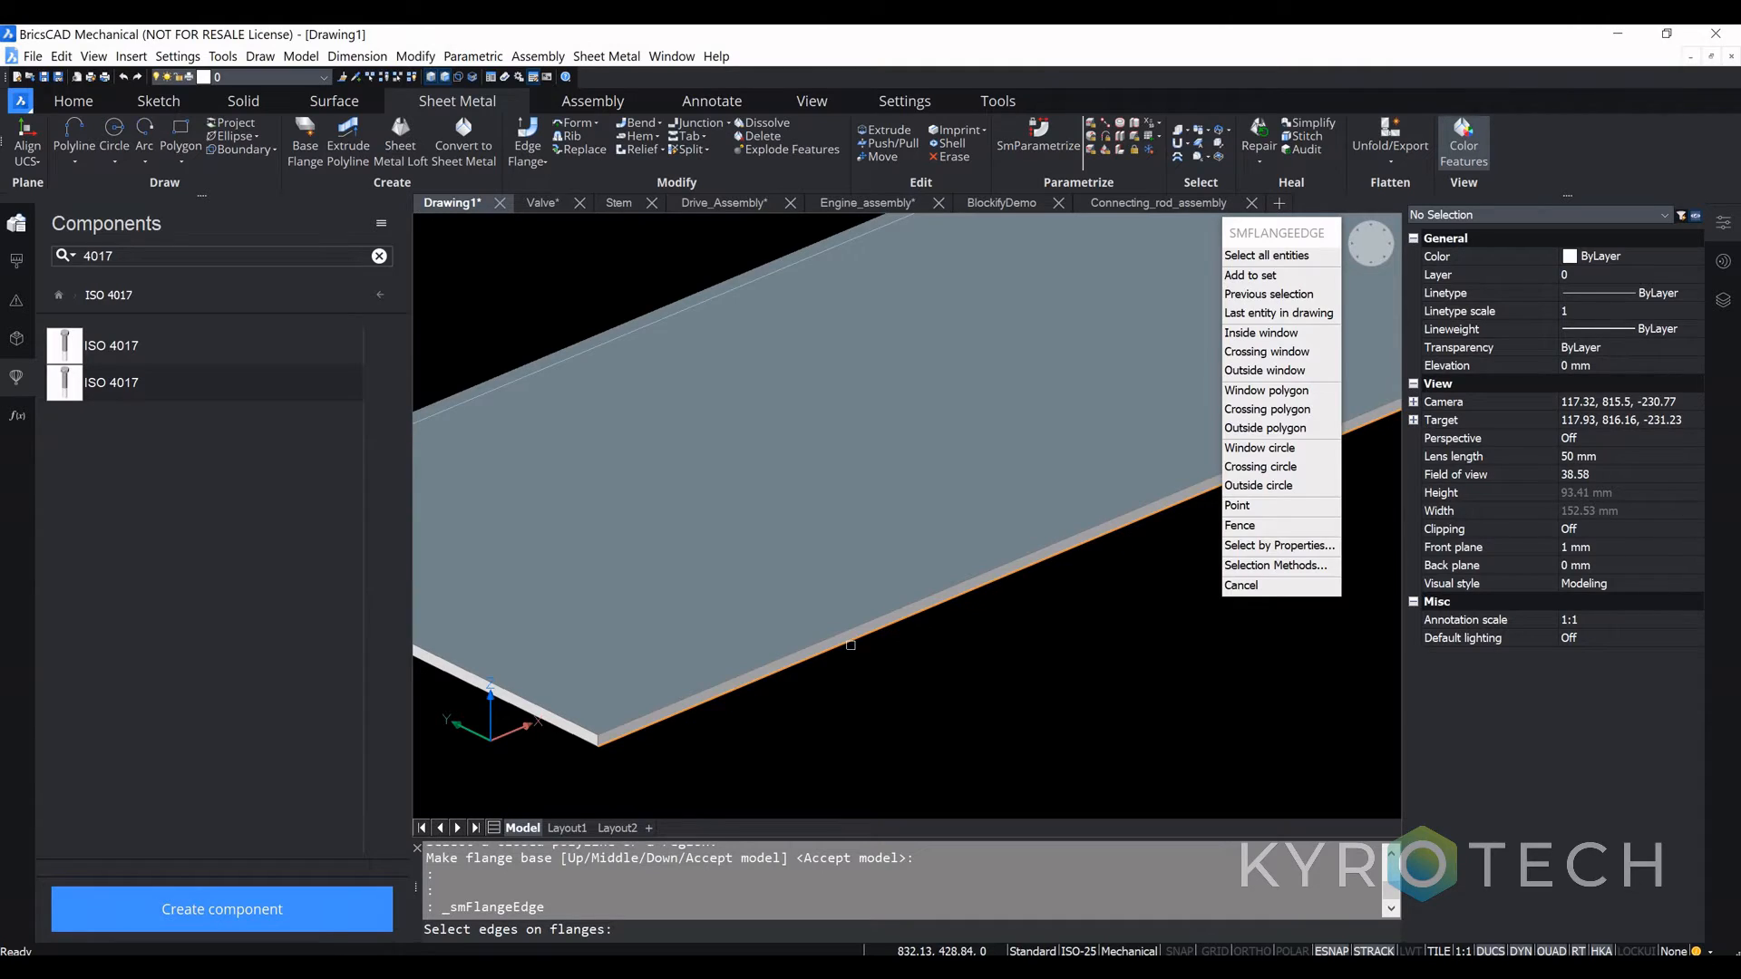
click(850, 645)
key(Return)
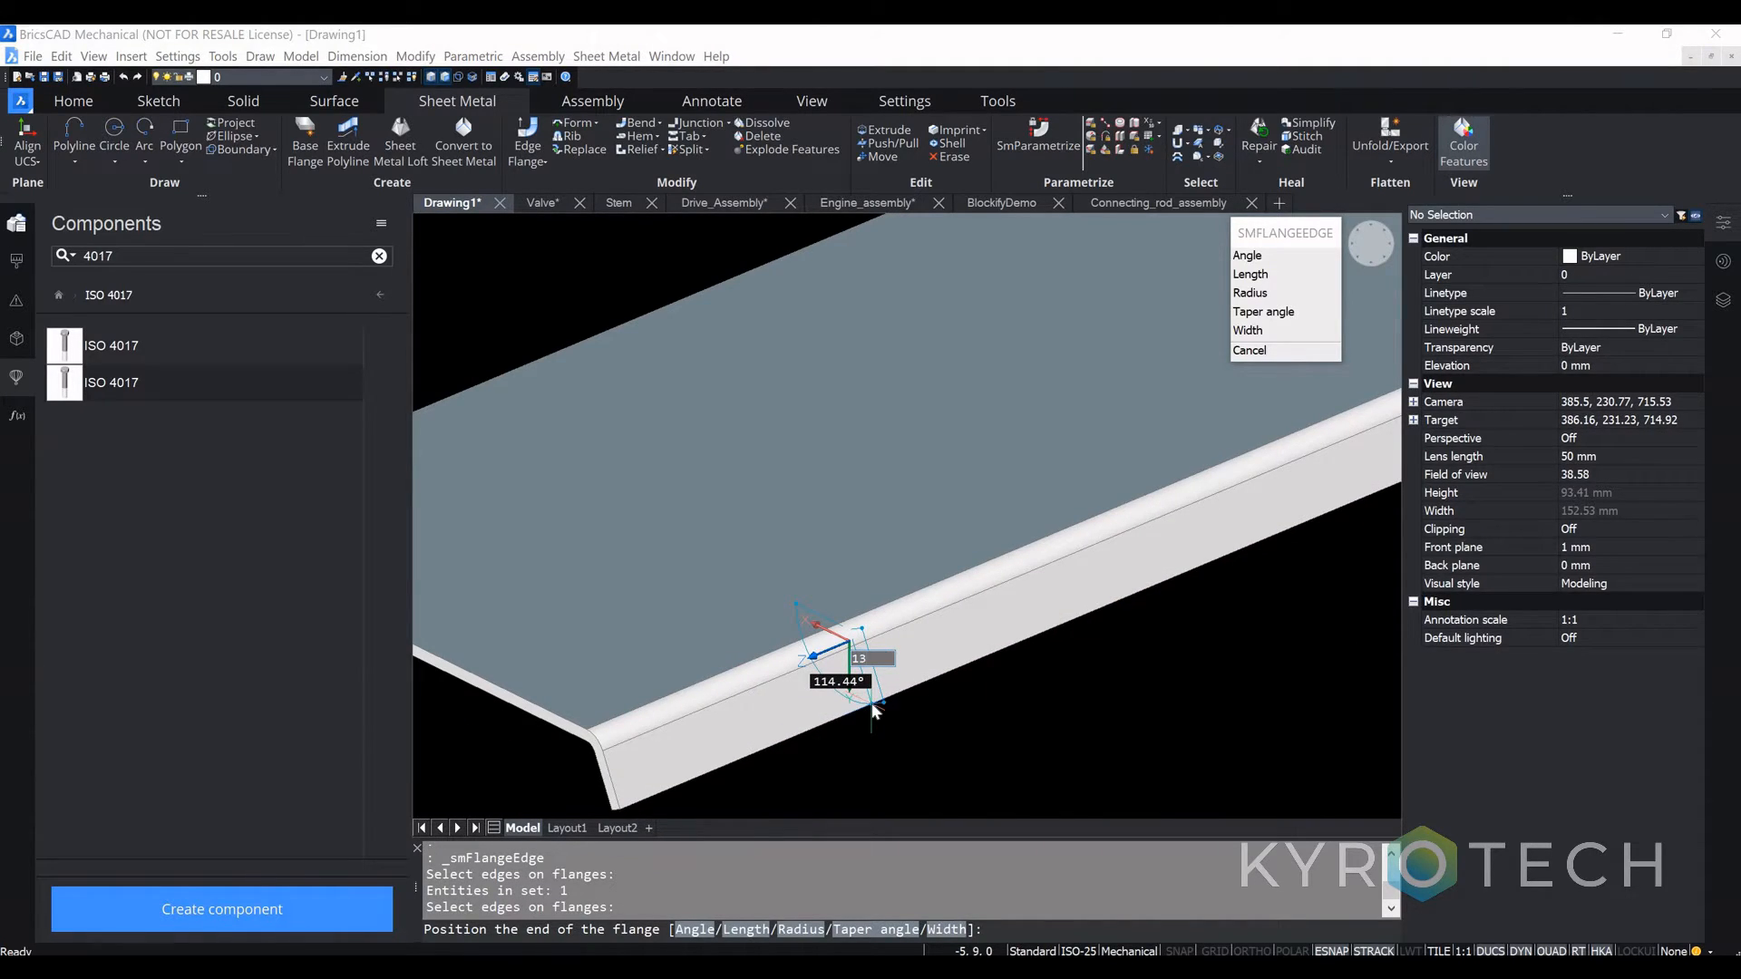
key(Tab)
text(90)
key(Return)
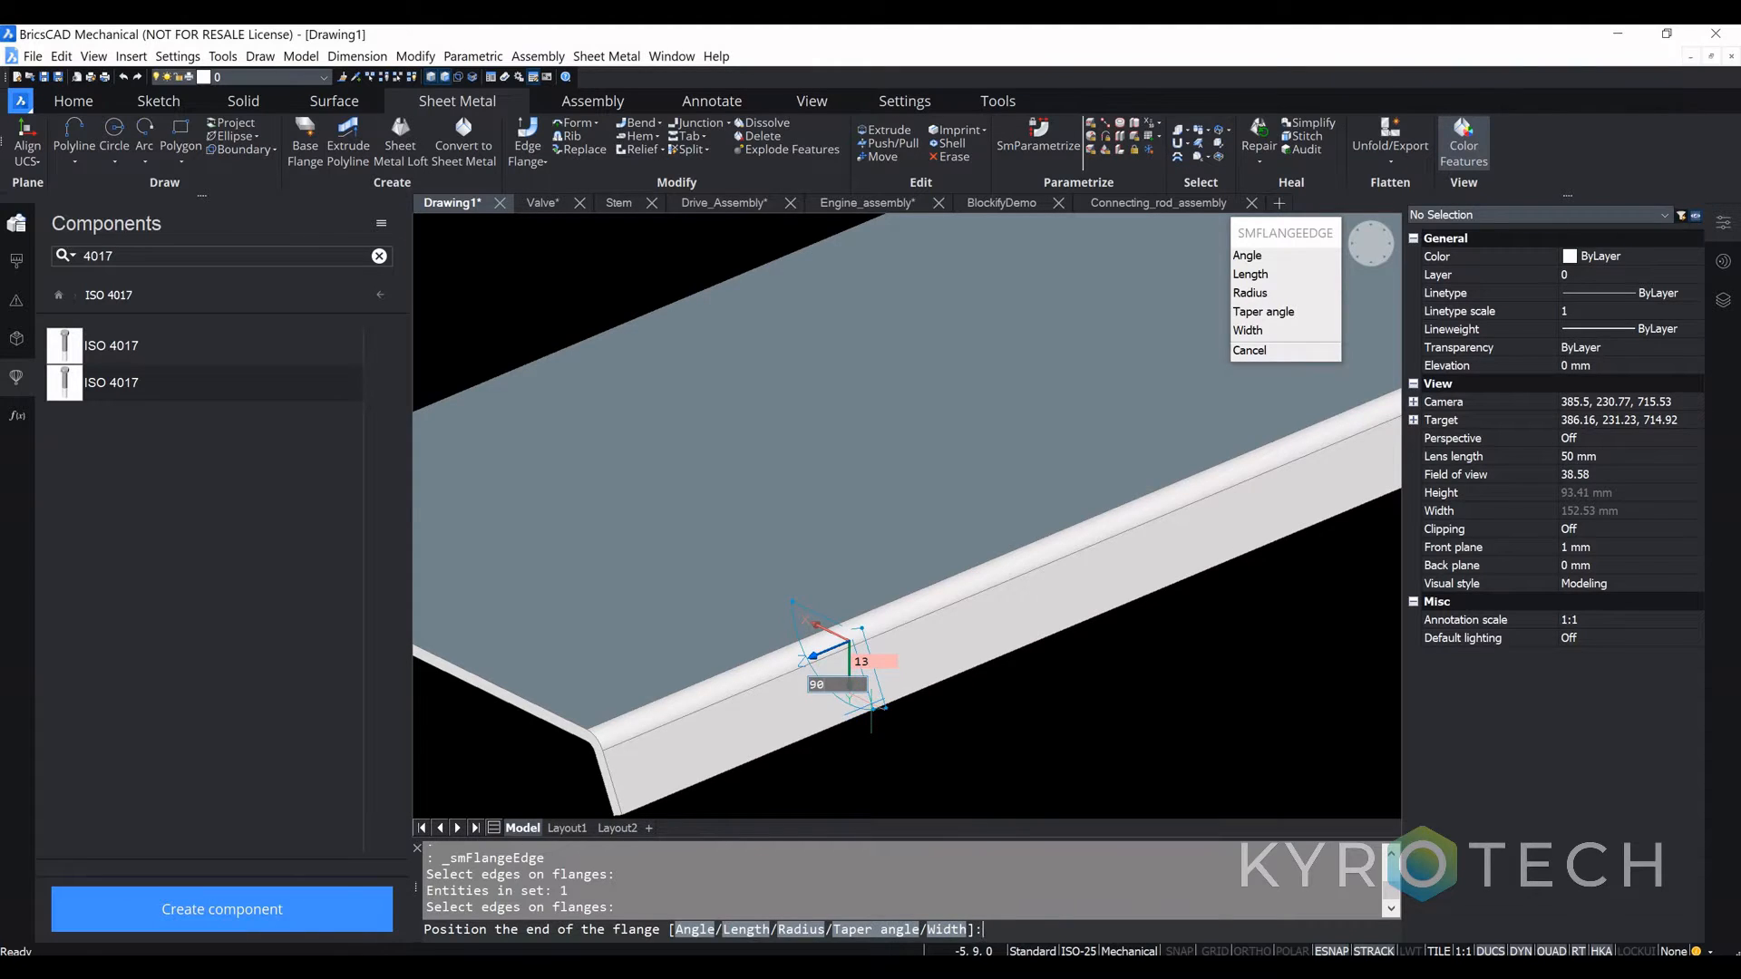
scroll(870, 704, down, 5)
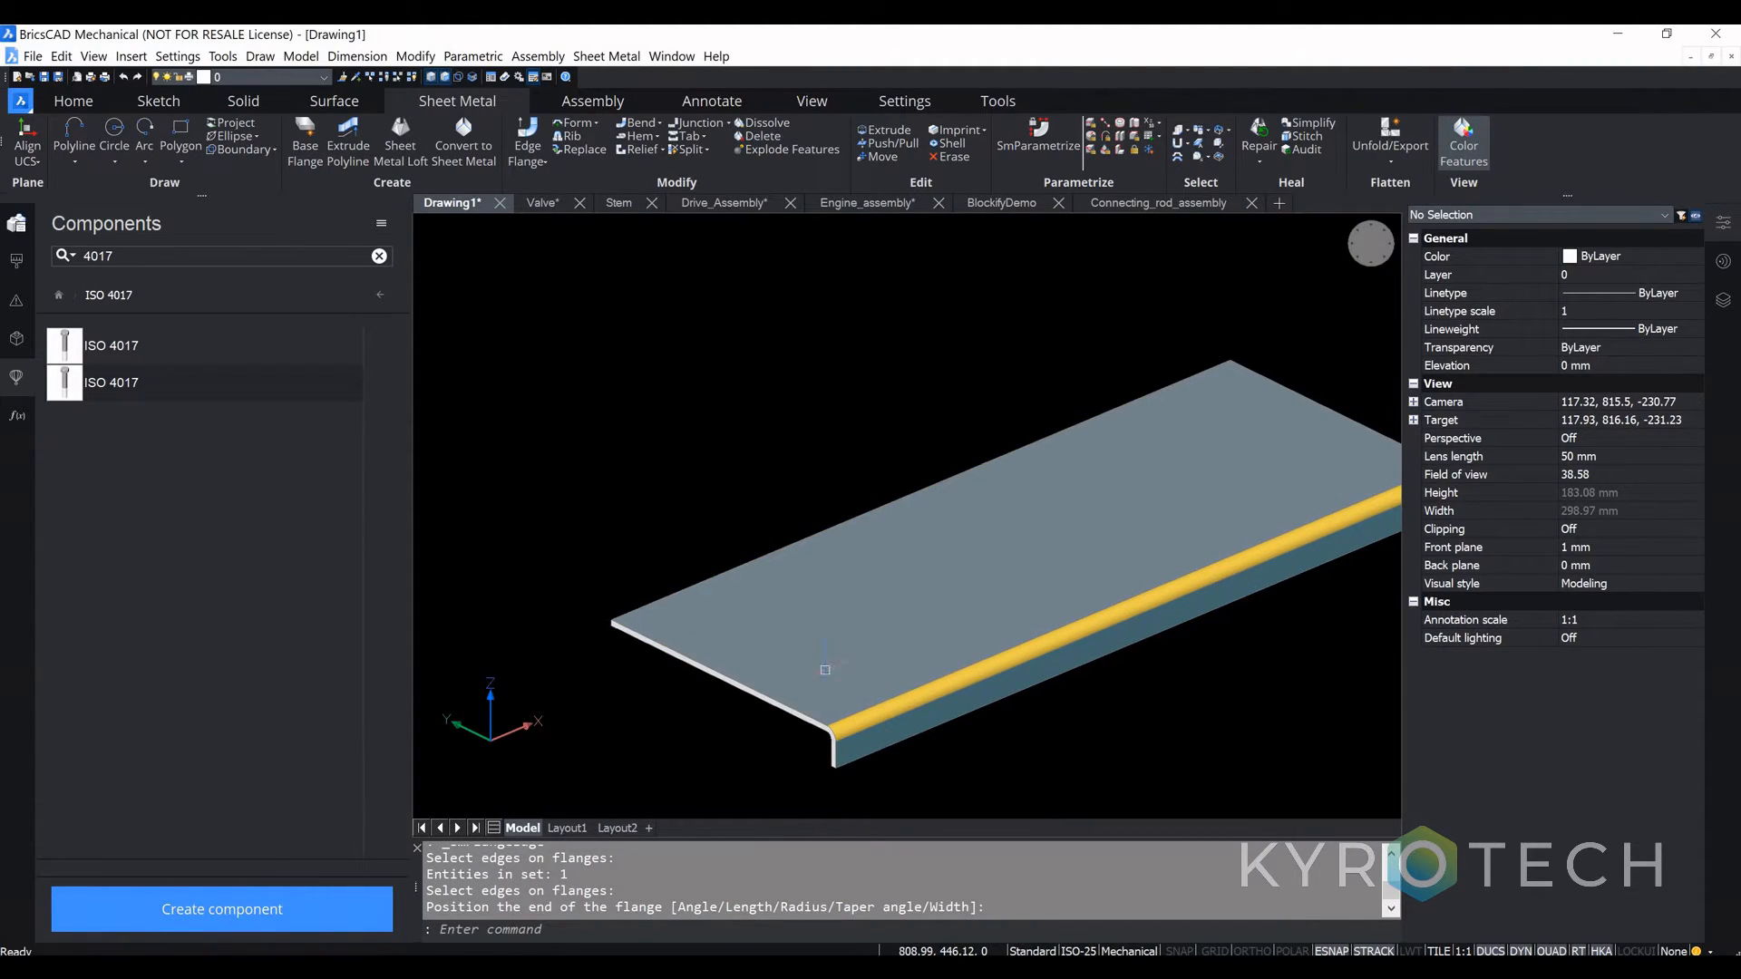
Step: Start an edge flange on the base's opposite long edge and limit its width with 32 mm offsets from both ends
shift+middle_drag(587, 677, 773, 712)
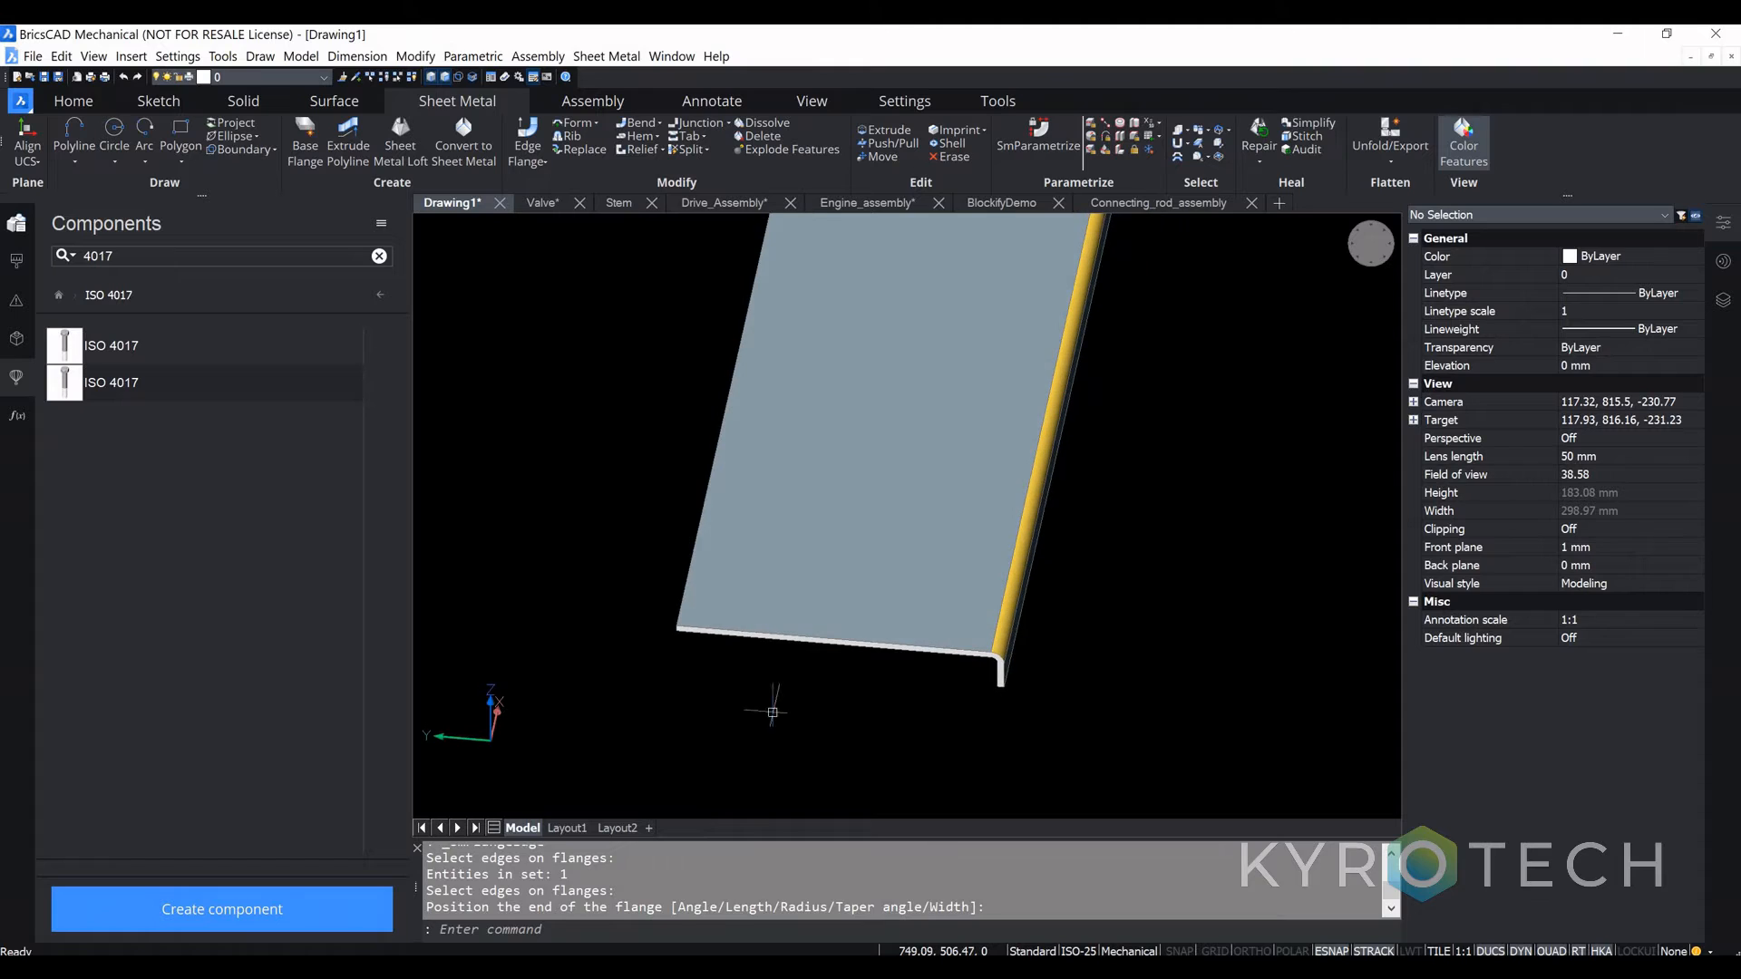
shift+middle_drag(770, 564, 684, 709)
scroll(683, 710, up, 5)
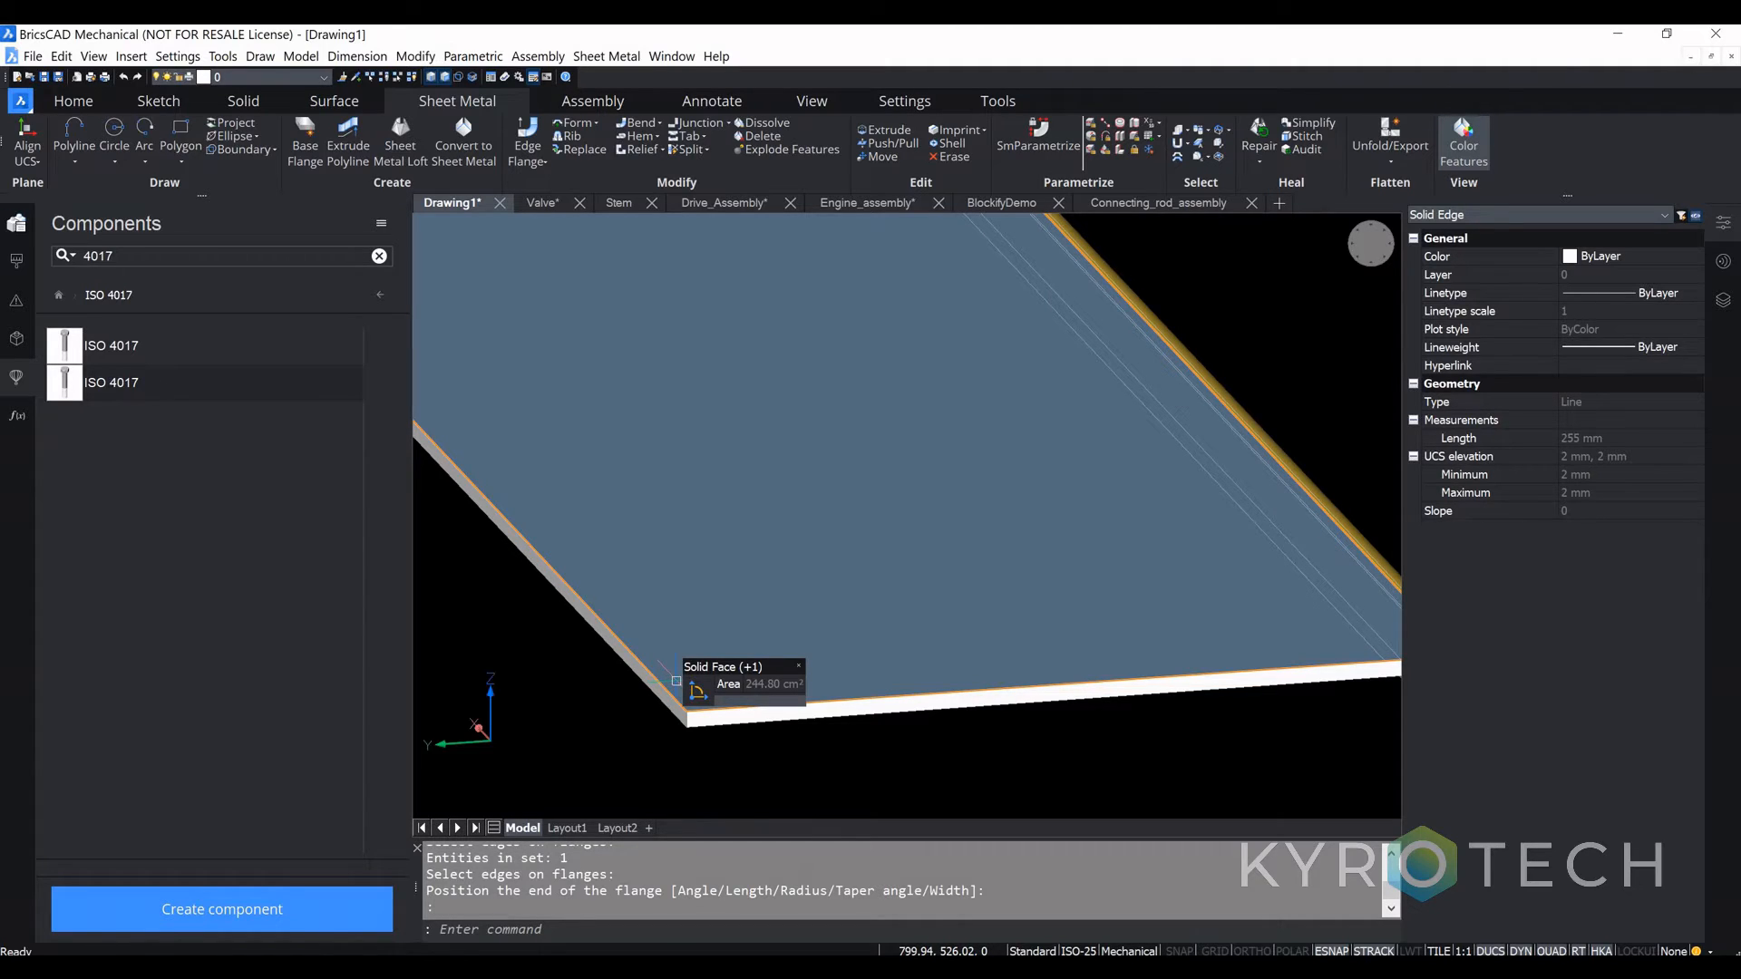
click(538, 154)
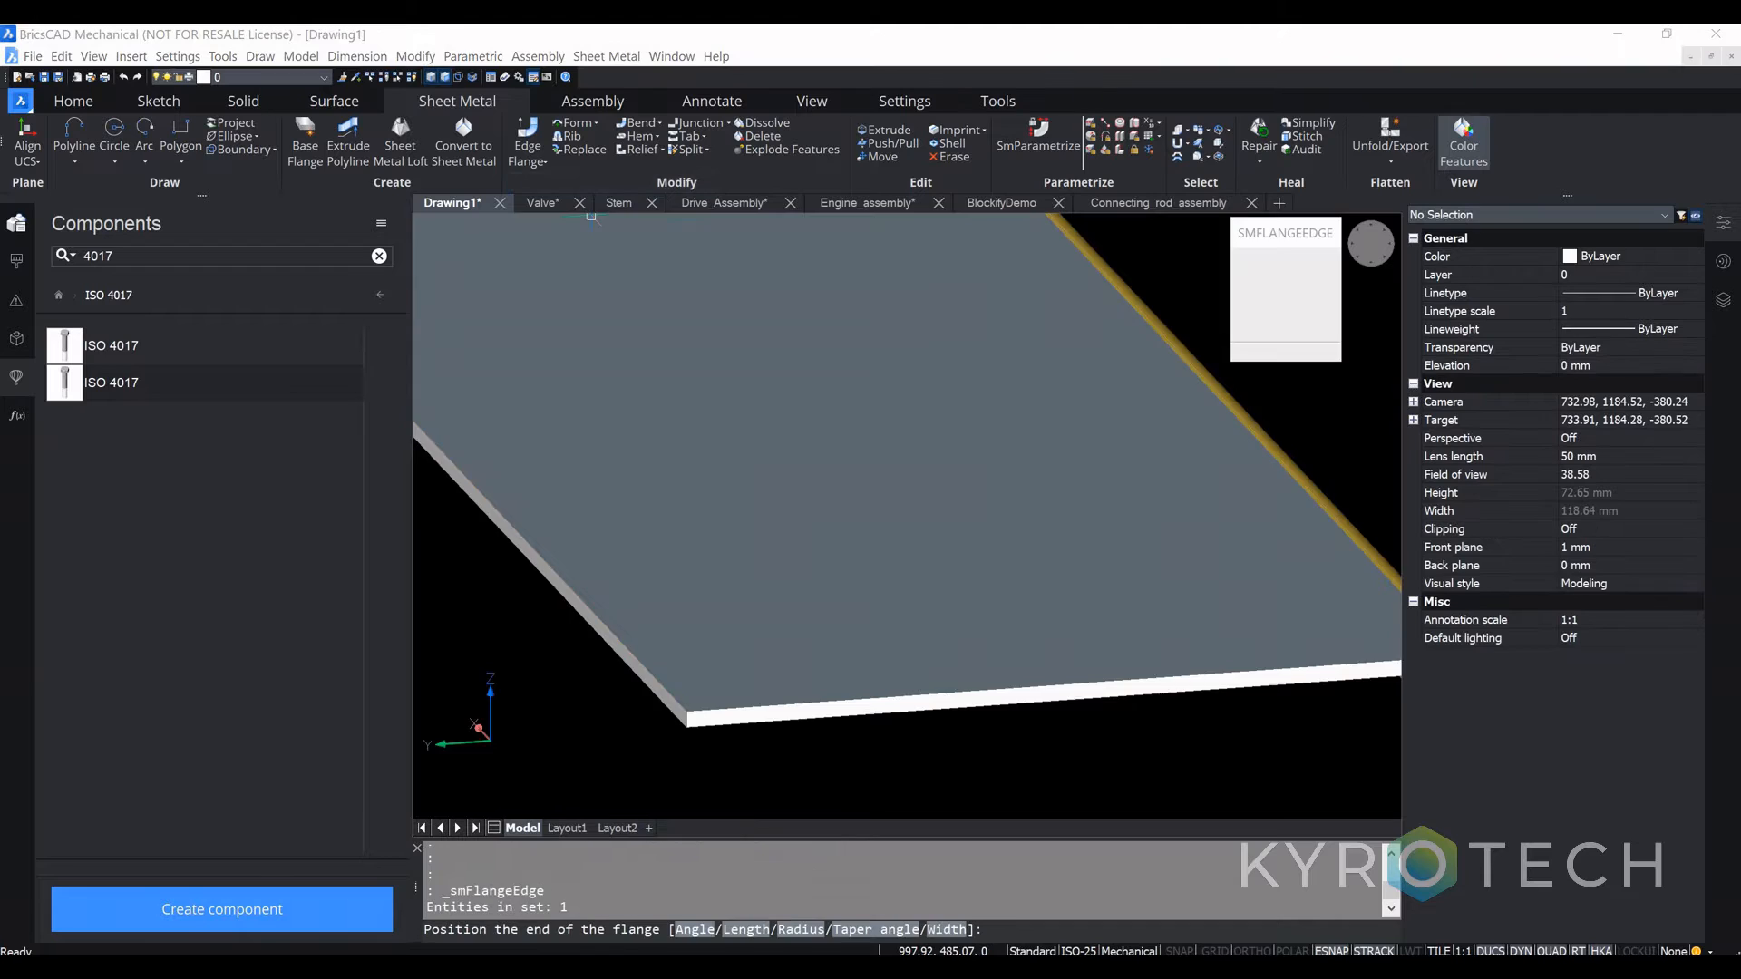
click(944, 930)
scroll(675, 678, down, 3)
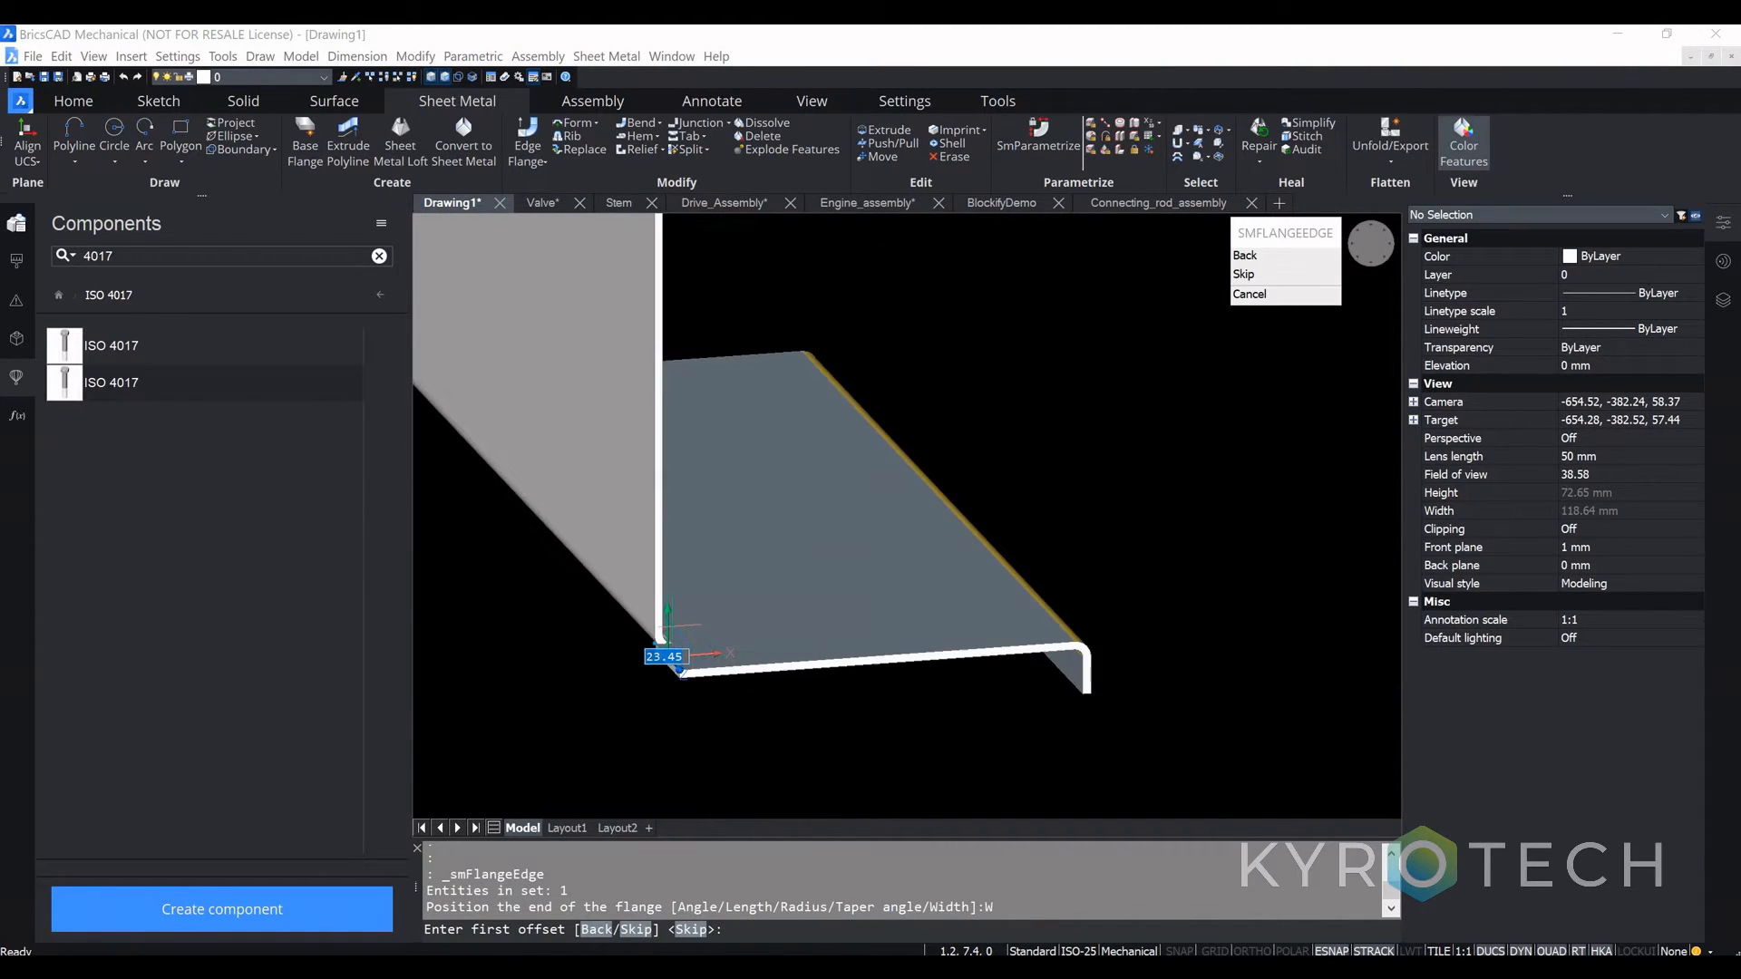
middle_drag(612, 617, 787, 612)
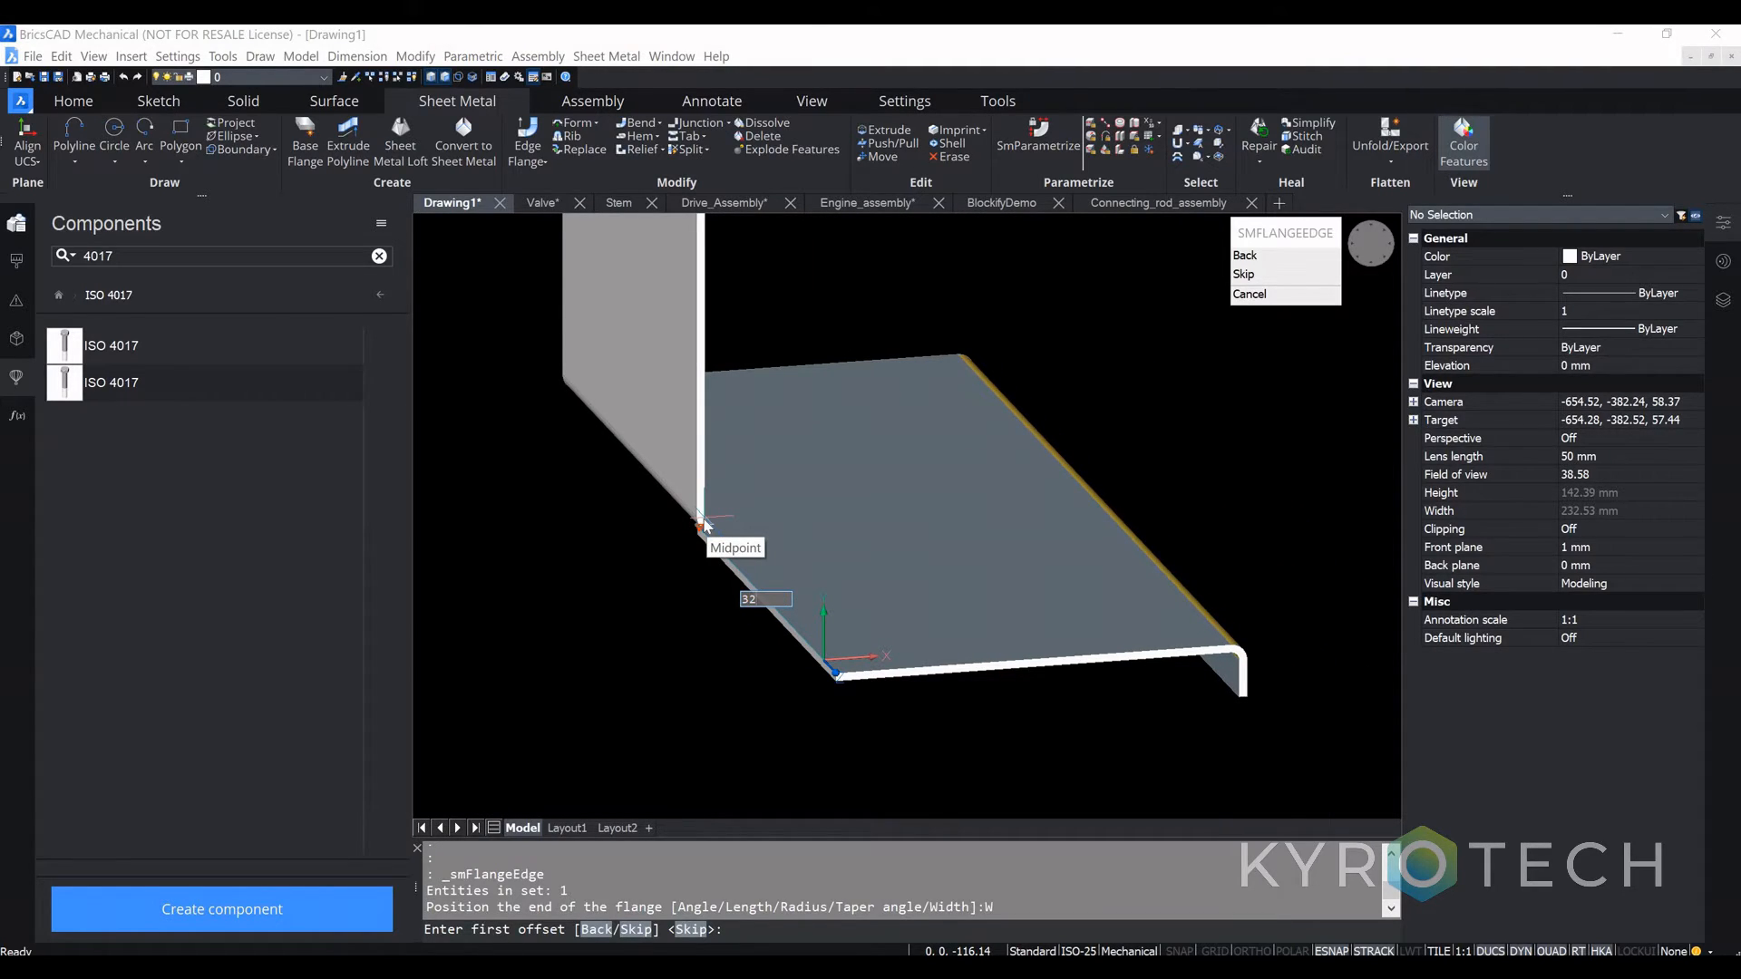
click(702, 524)
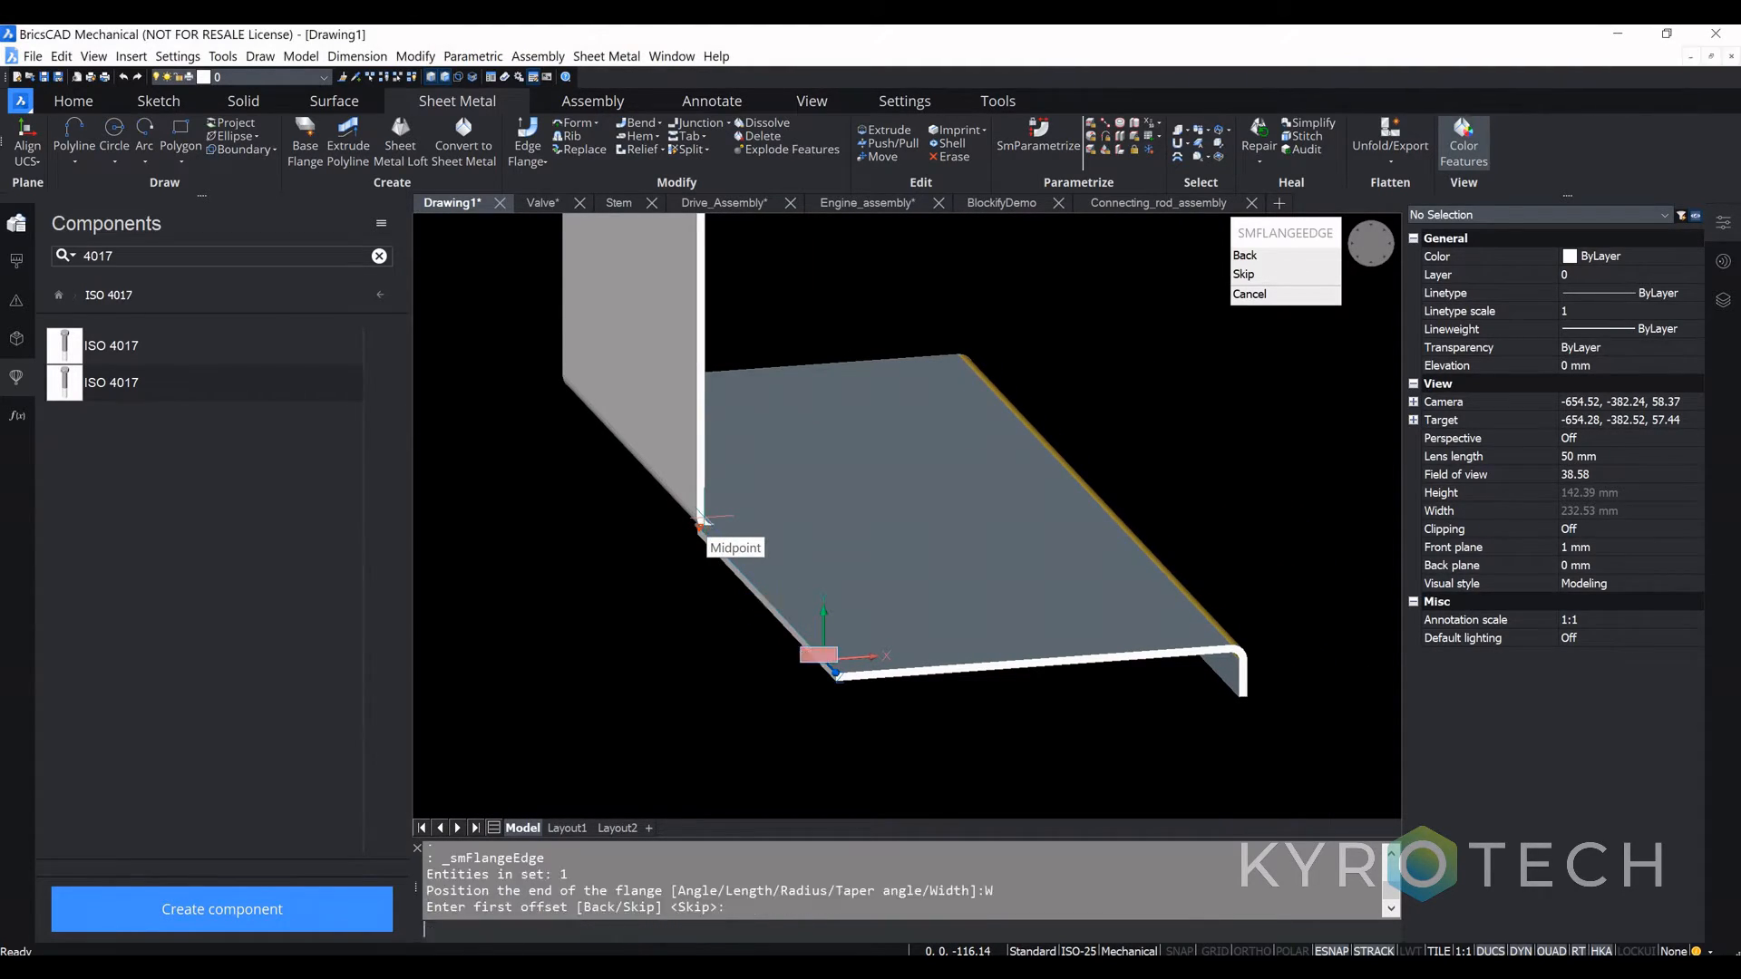
text(3)
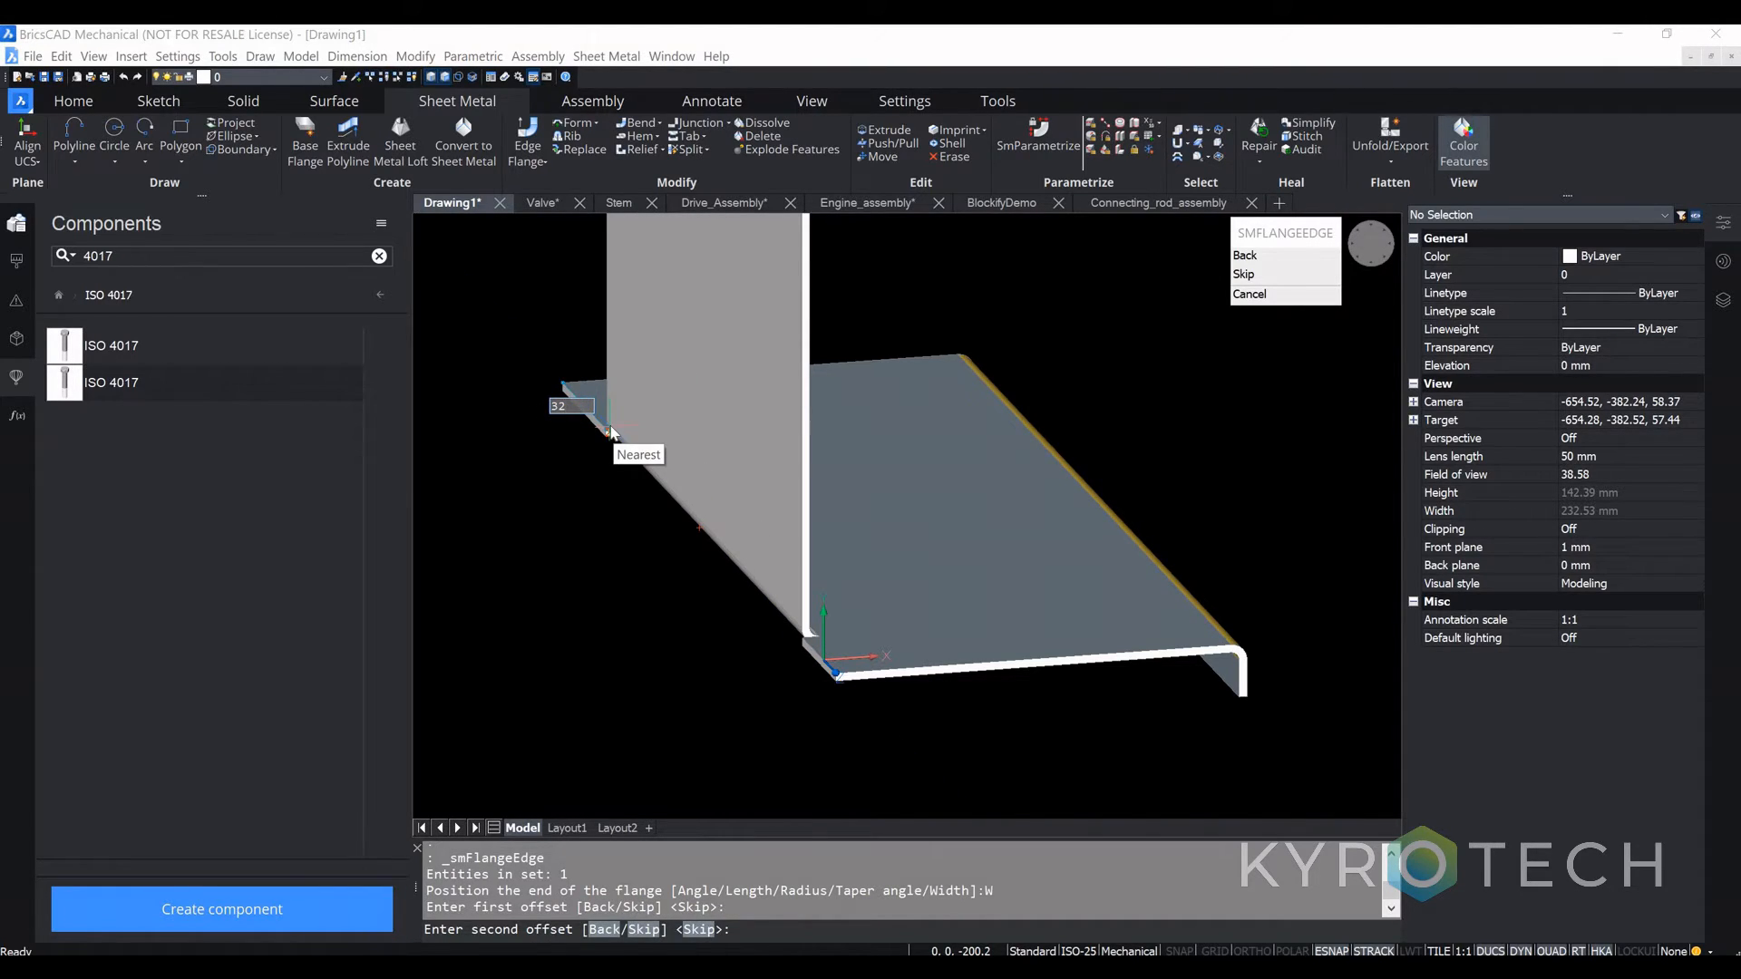
text(2)
key(Return)
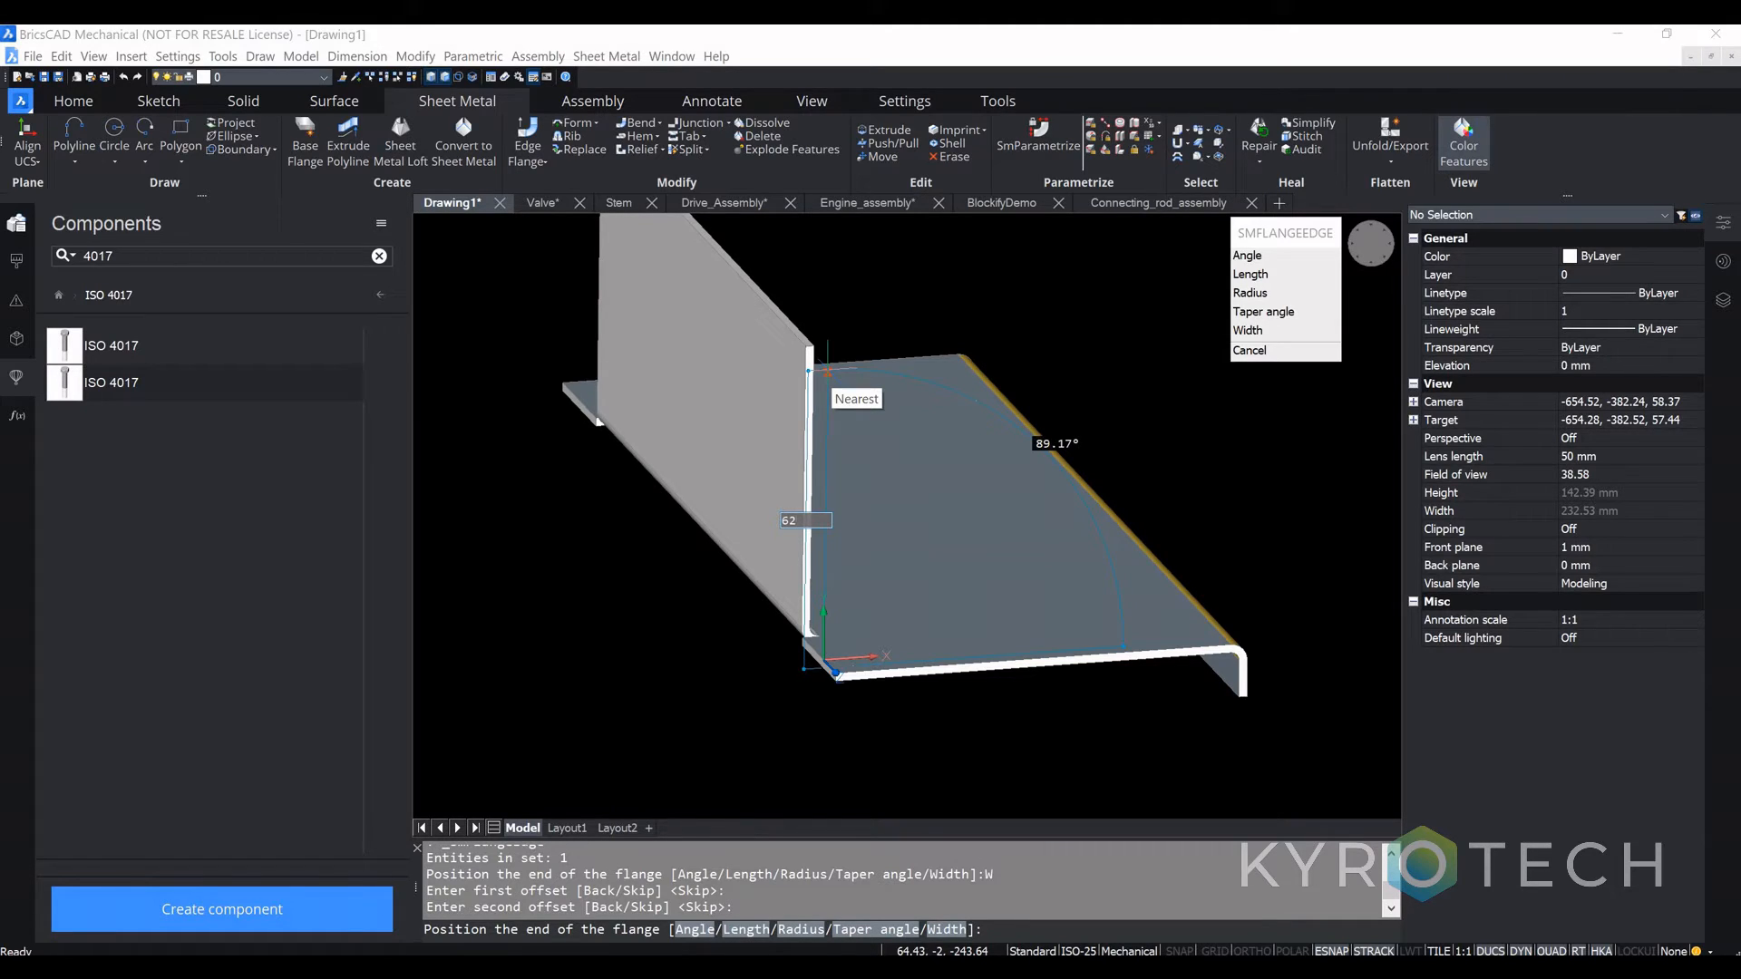
Step: Set the upright flange to 62 mm long at 90 degrees and place it
key(Tab)
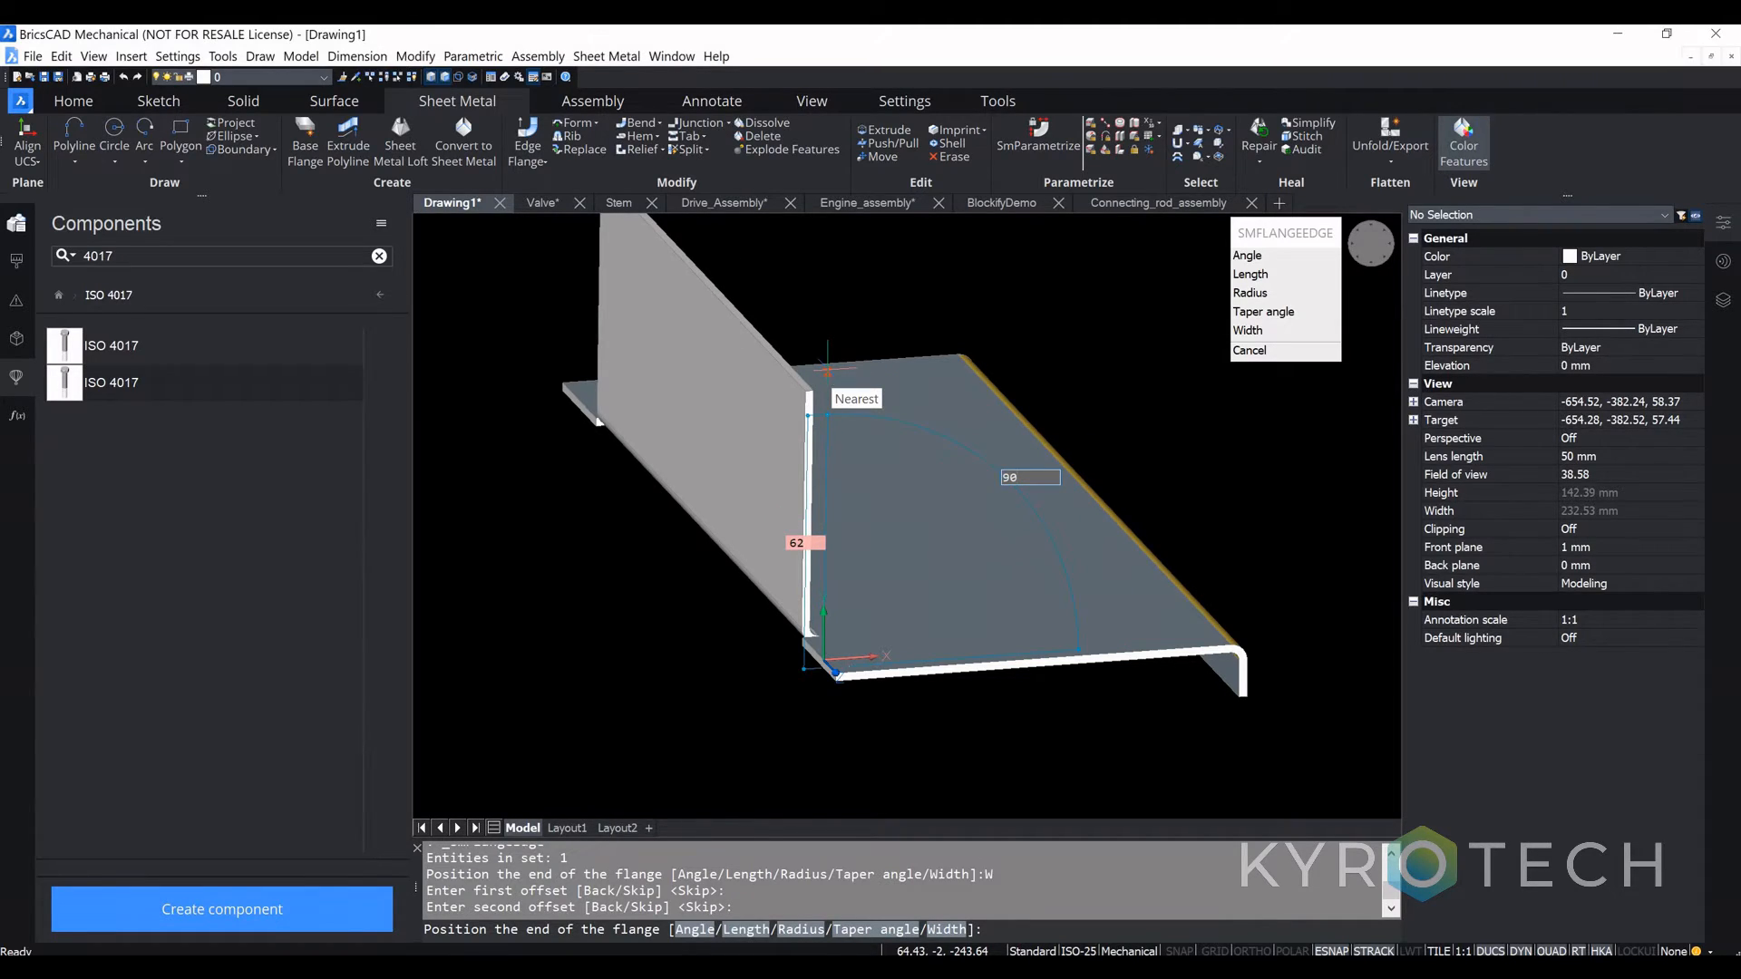
key(Return)
mouse_move(808, 577)
shift+middle_down()
mouse_move(884, 578)
mouse_move(816, 661)
mouse_move(770, 626)
shift+middle_up()
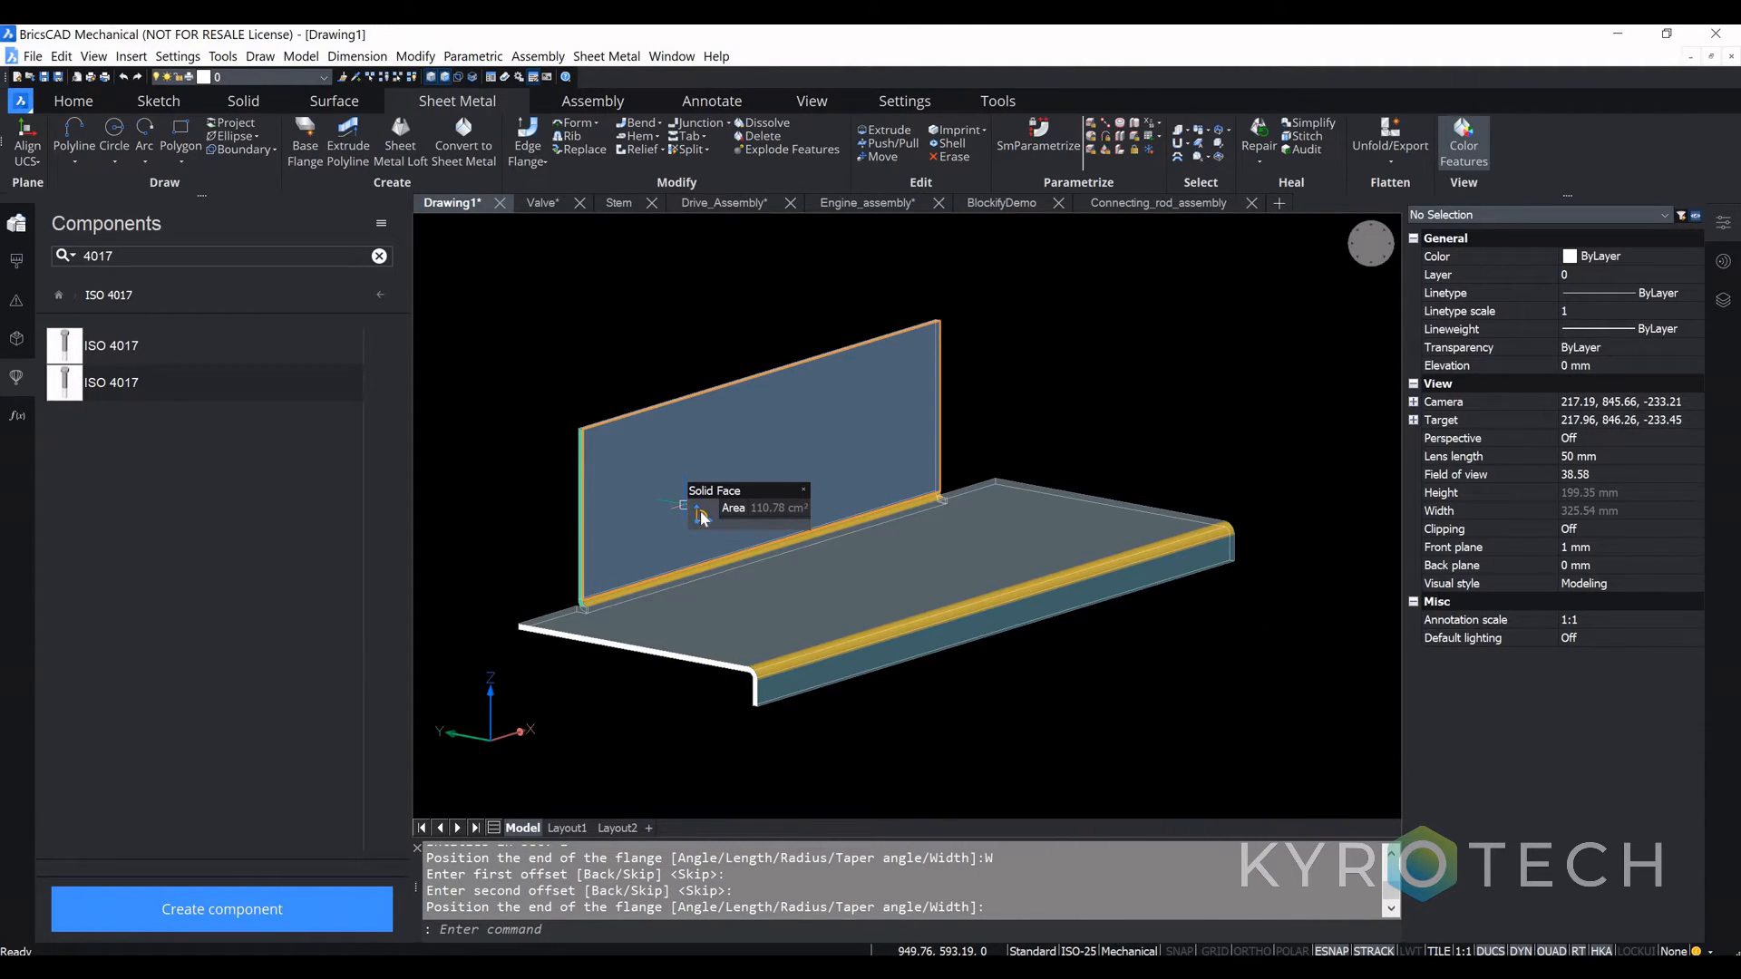
Step: Try moving the upright flange across the base with Push/Pull on its large face
mouse_move(701, 513)
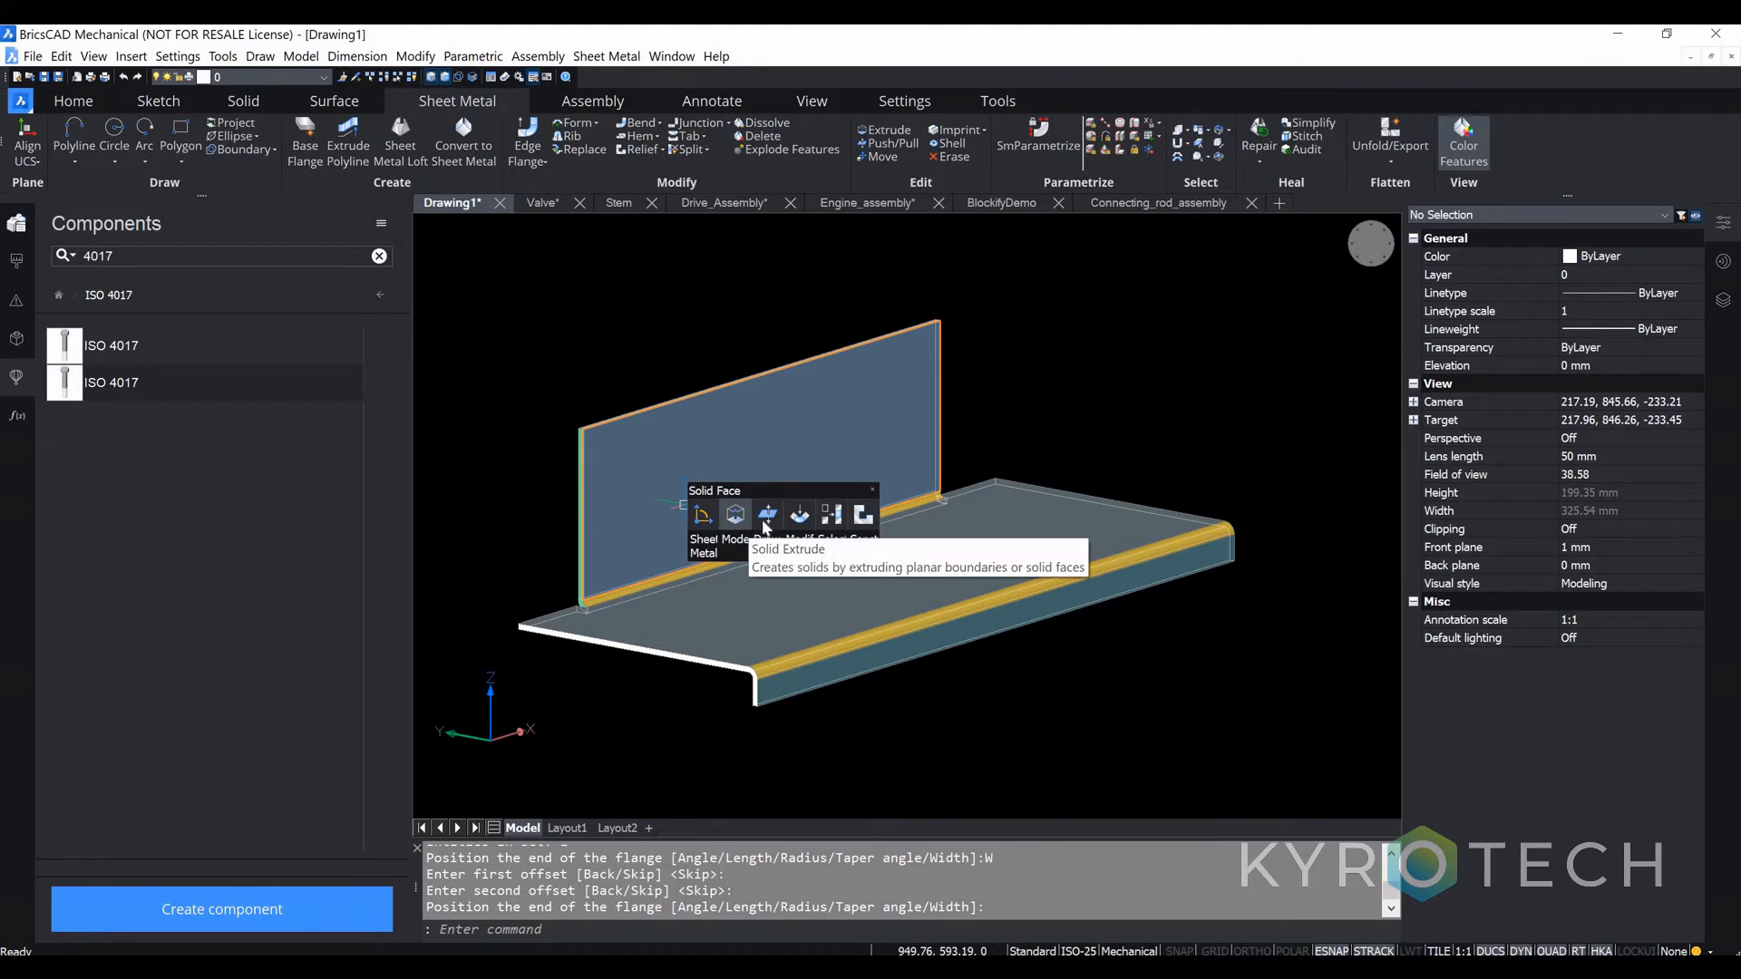
click(768, 517)
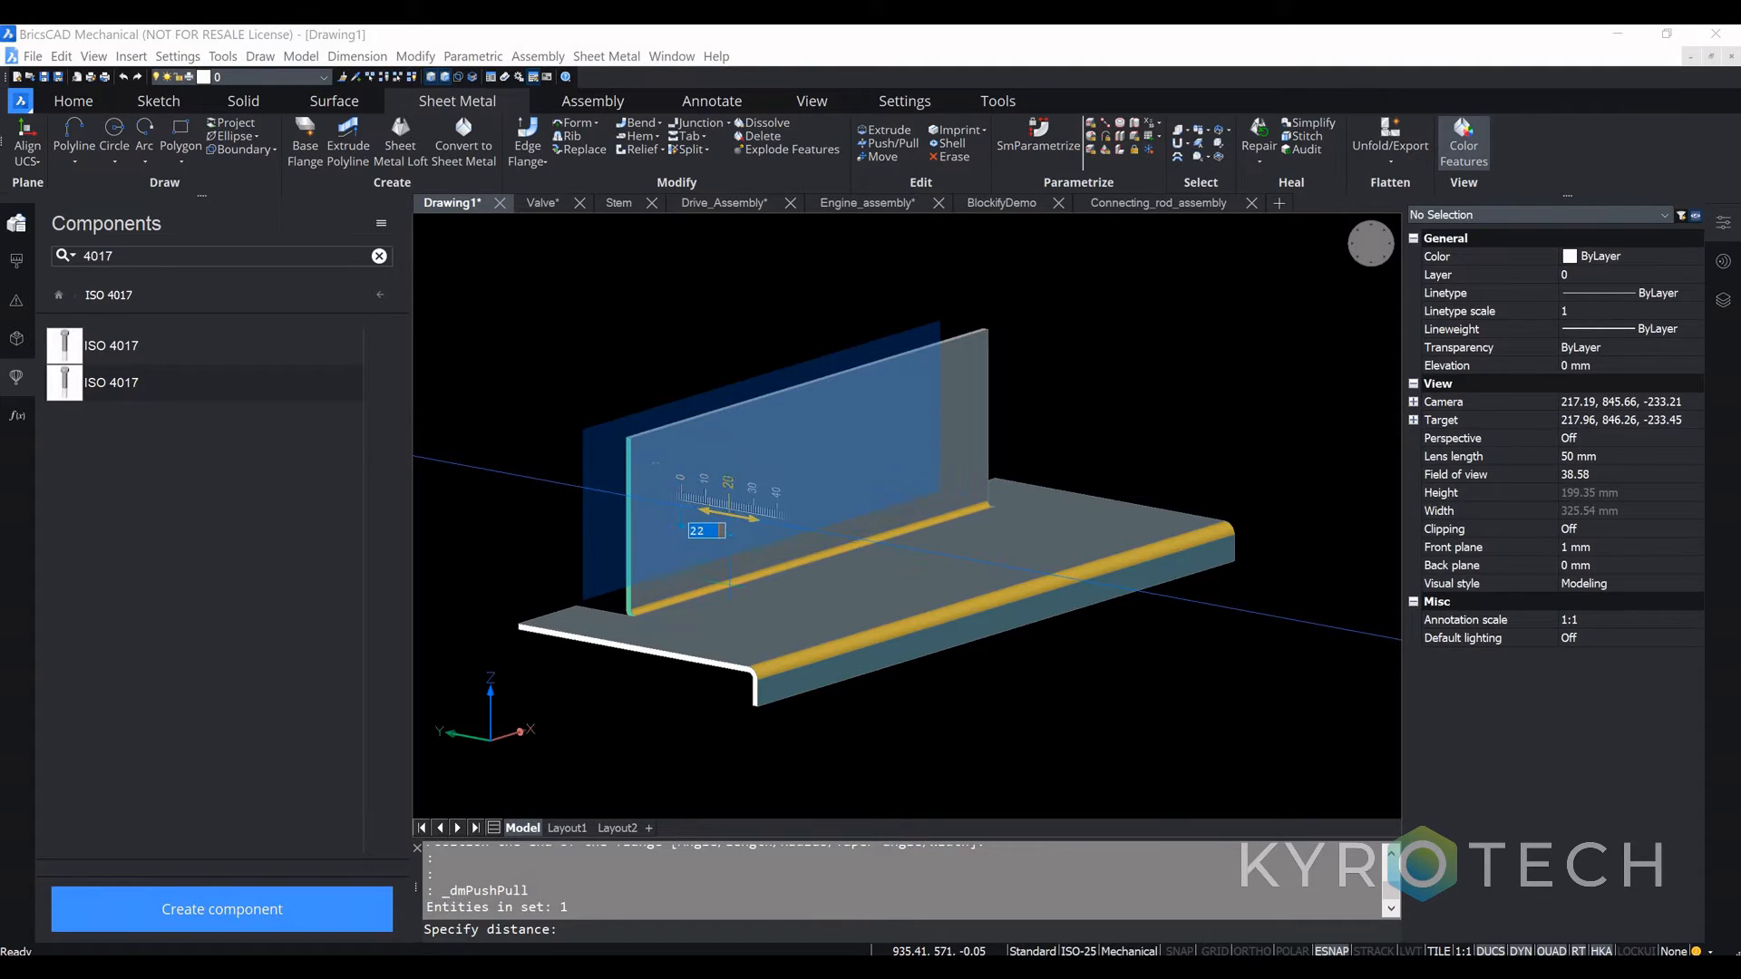
scroll(760, 579, up, 3)
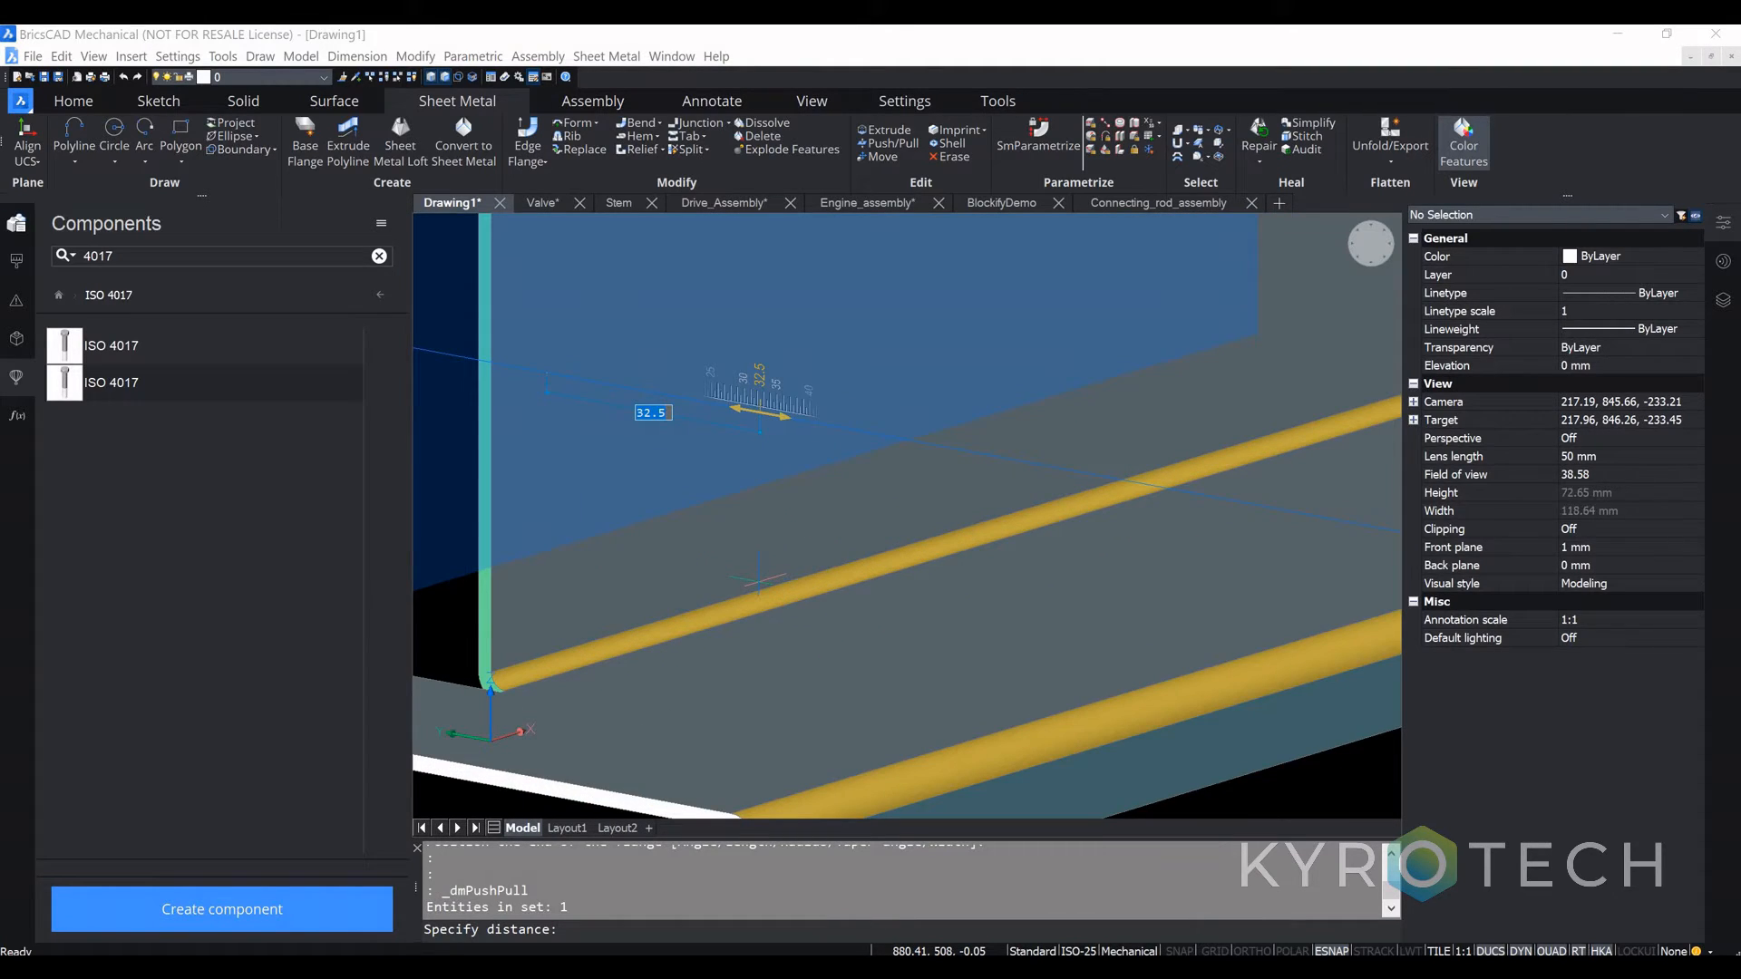
scroll(760, 579, down, 3)
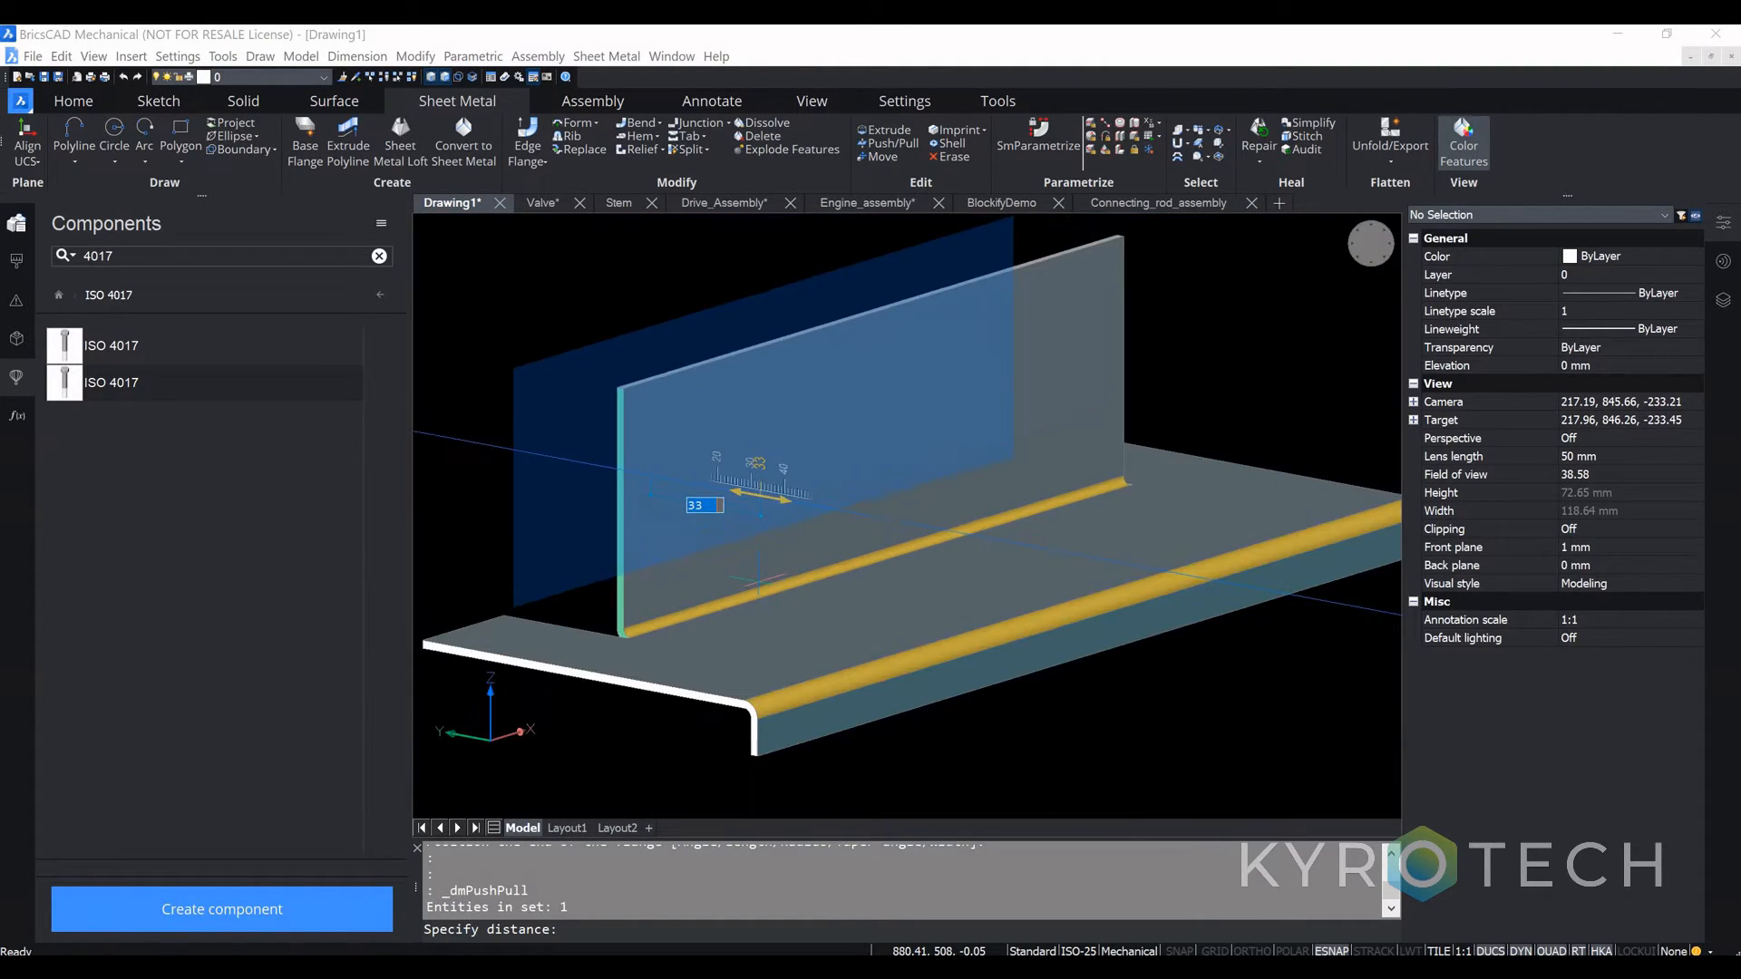
scroll(760, 578, up, 3)
scroll(758, 580, up, 3)
scroll(758, 579, down, 3)
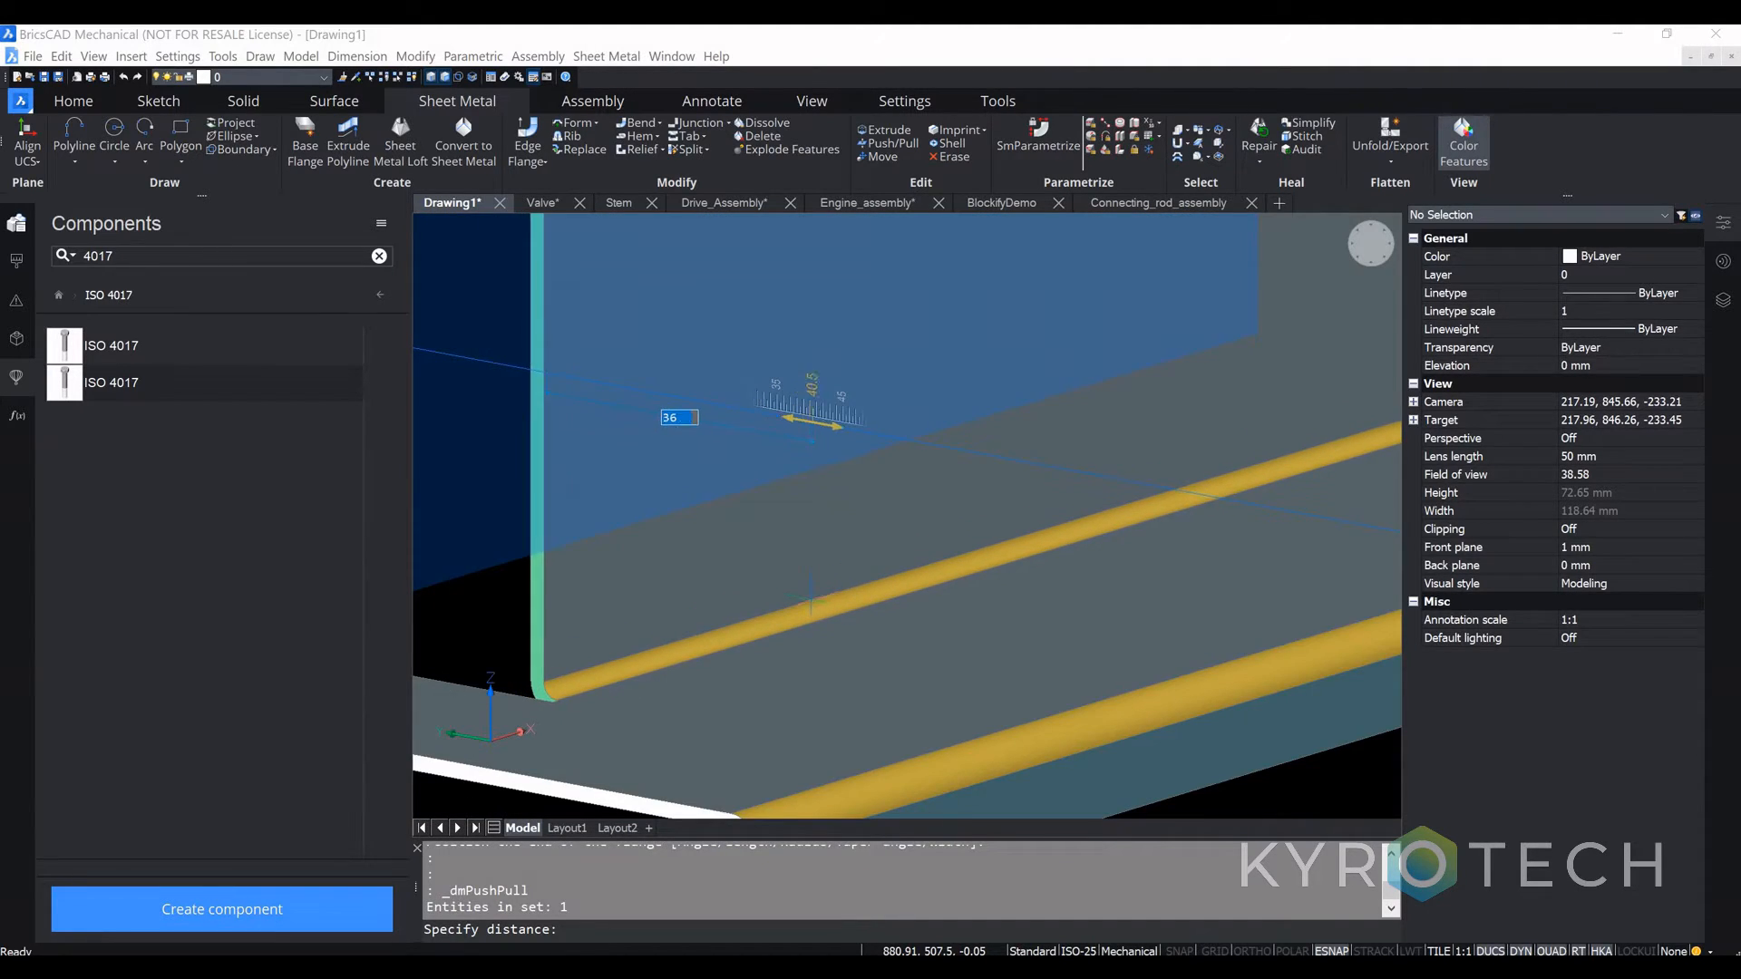
scroll(715, 585, down, 3)
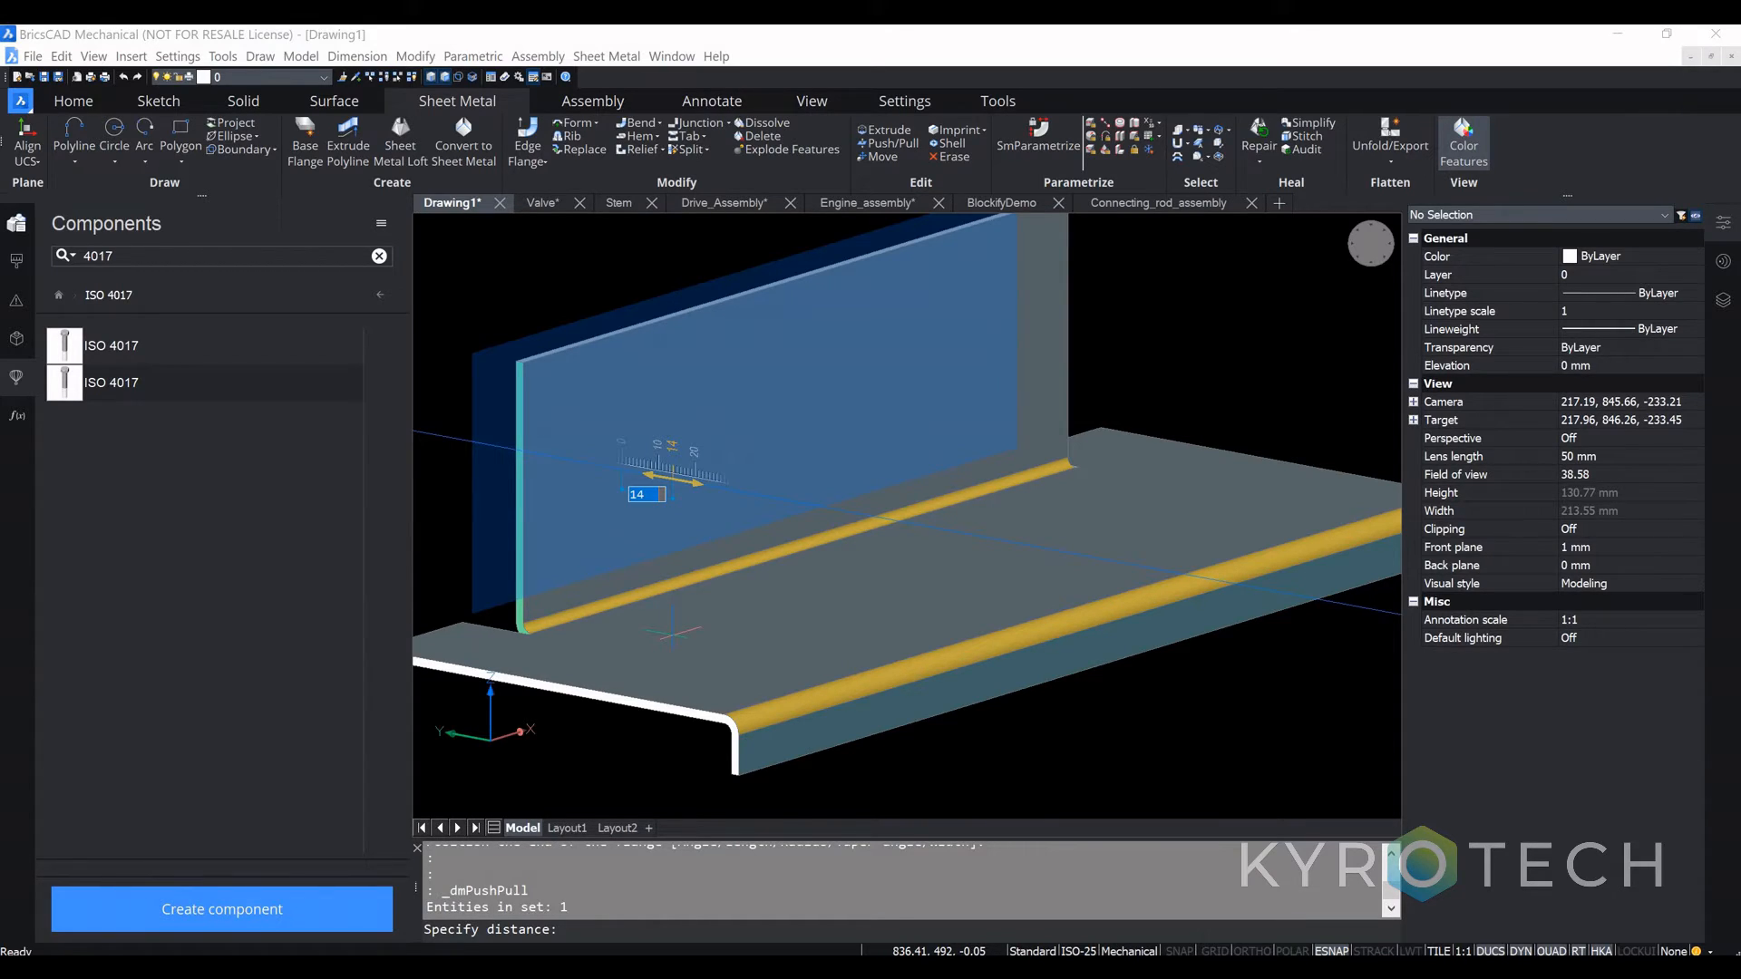
key(Escape)
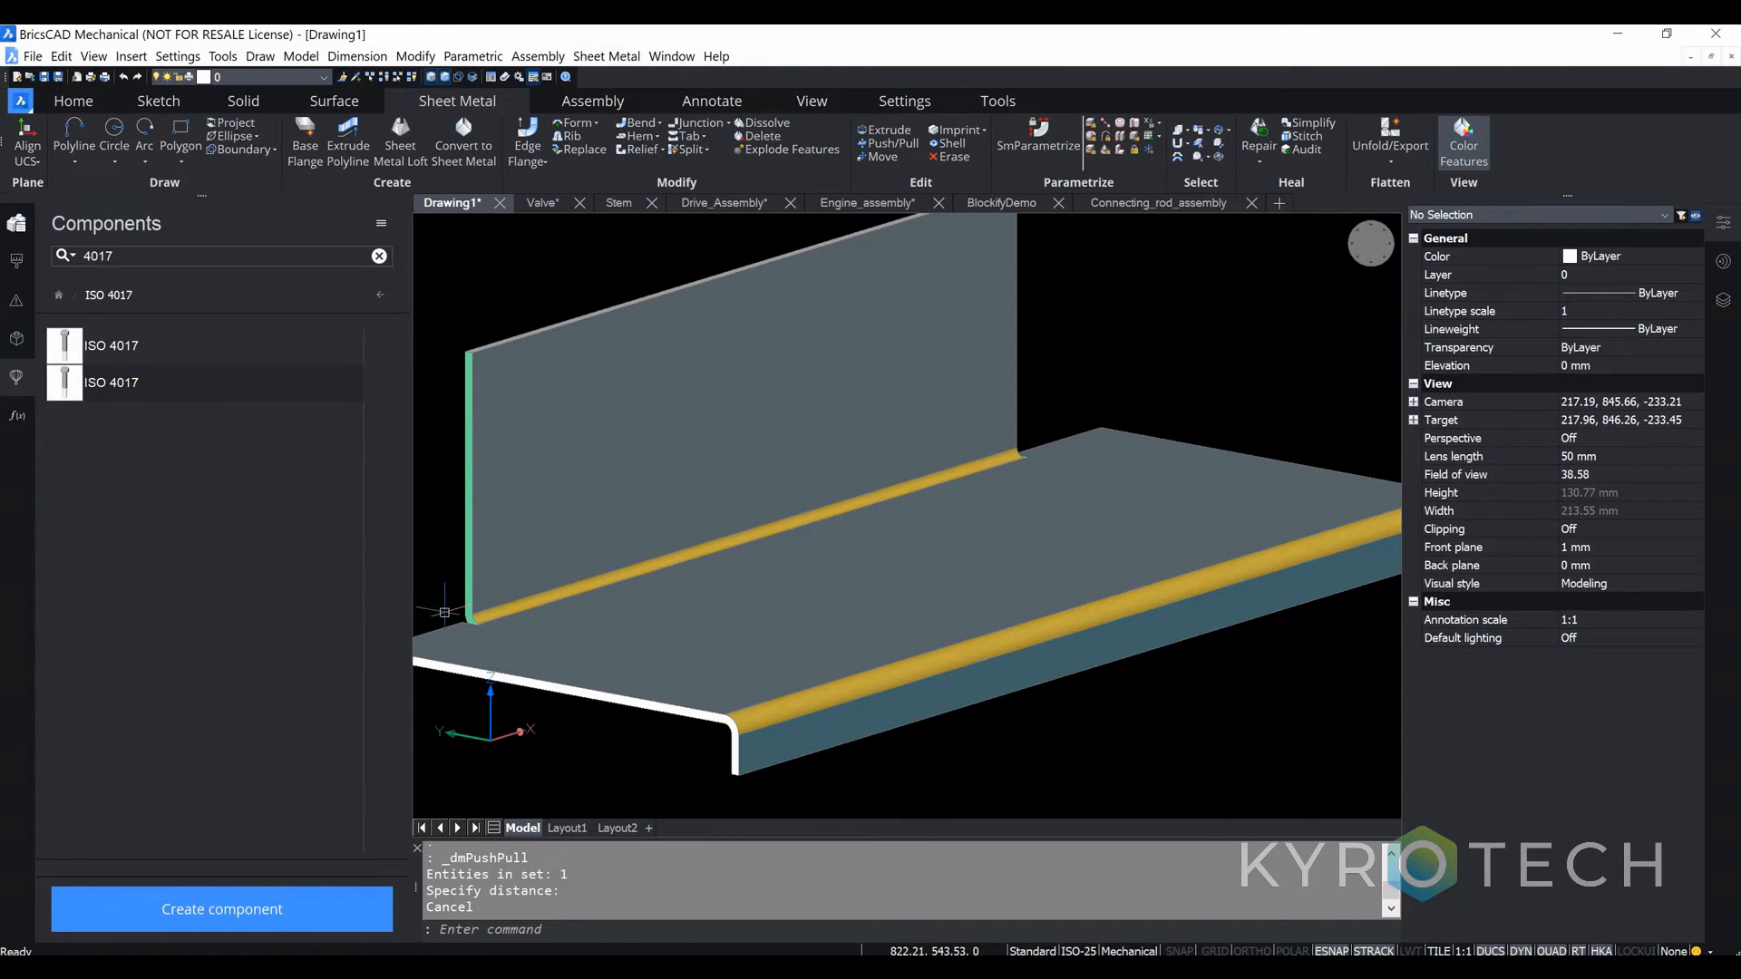
Step: Examine Drawing1's sheet metal parameters, including thickness, bend radius, reliefs, tabs and the unfolding settings
click(16, 338)
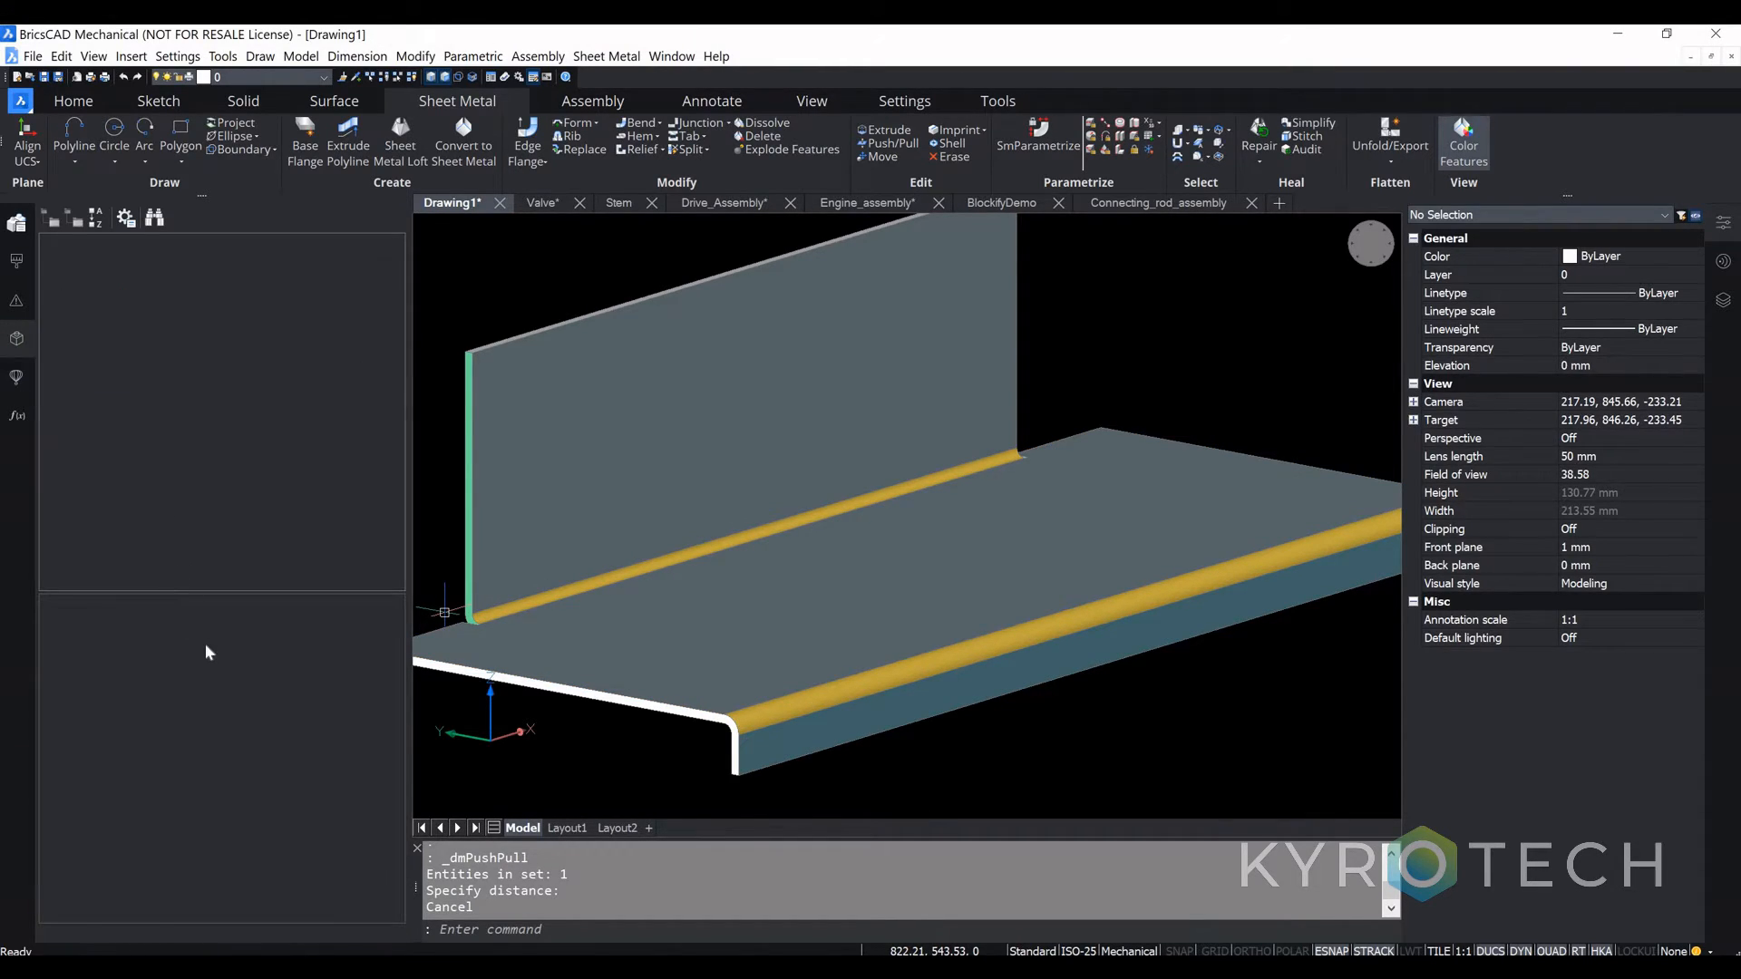
scroll(253, 698, down, 2)
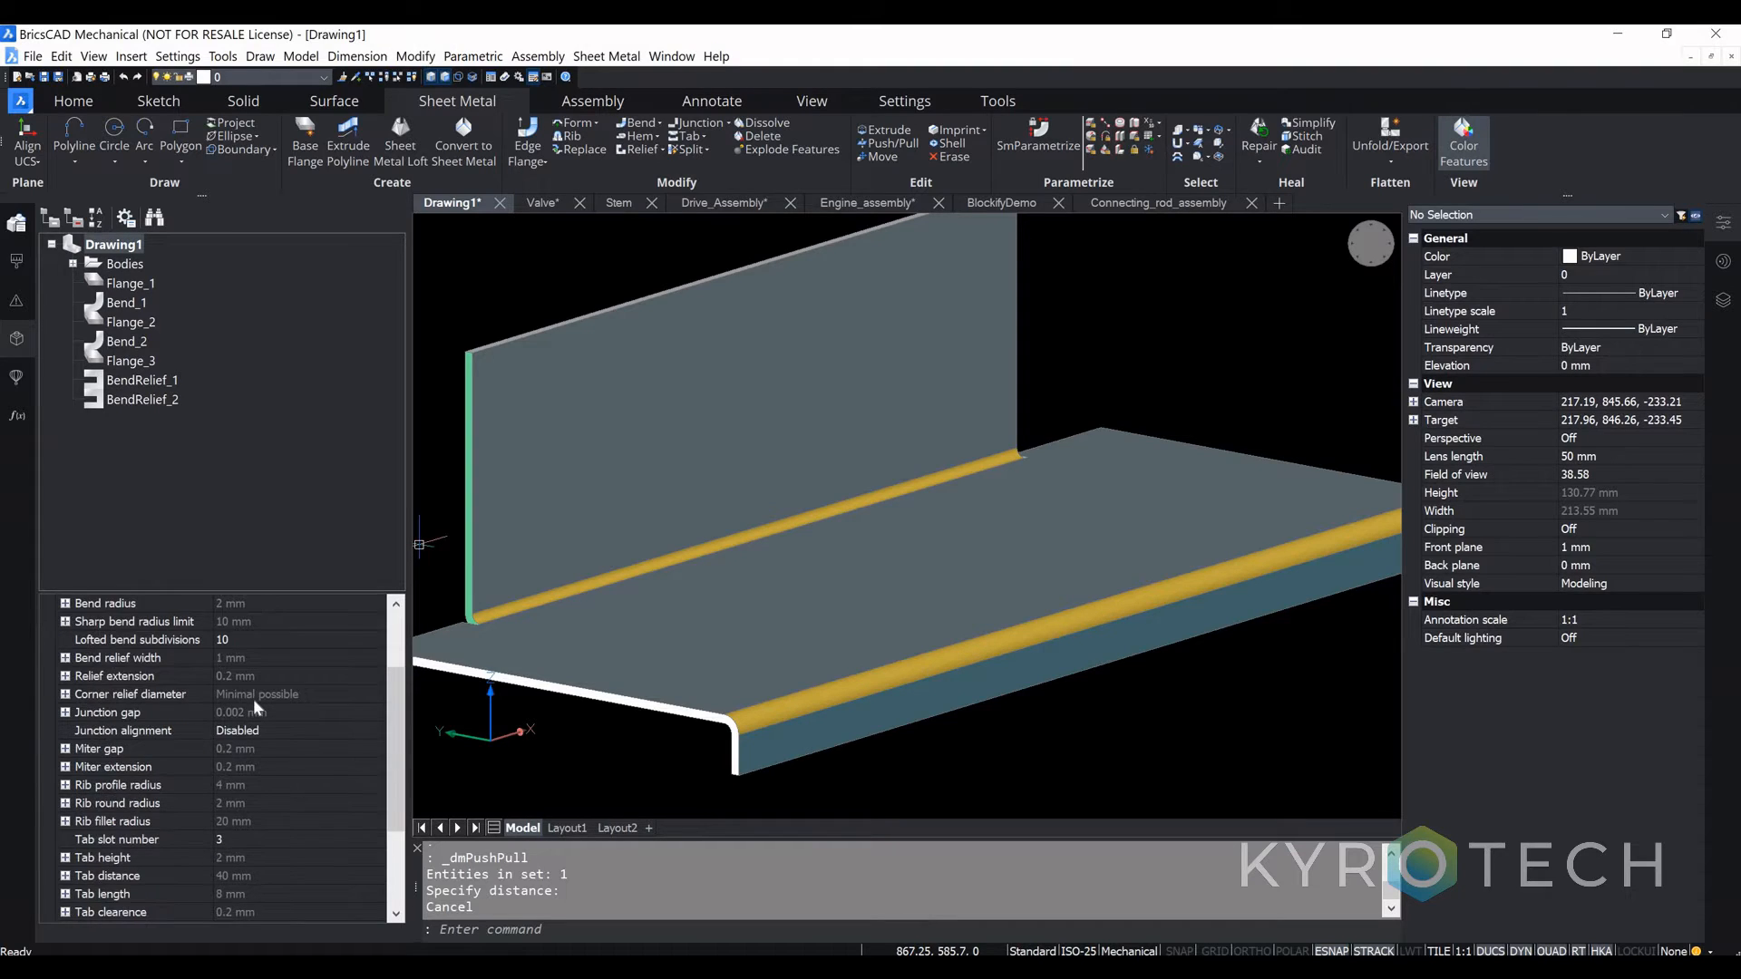
click(245, 694)
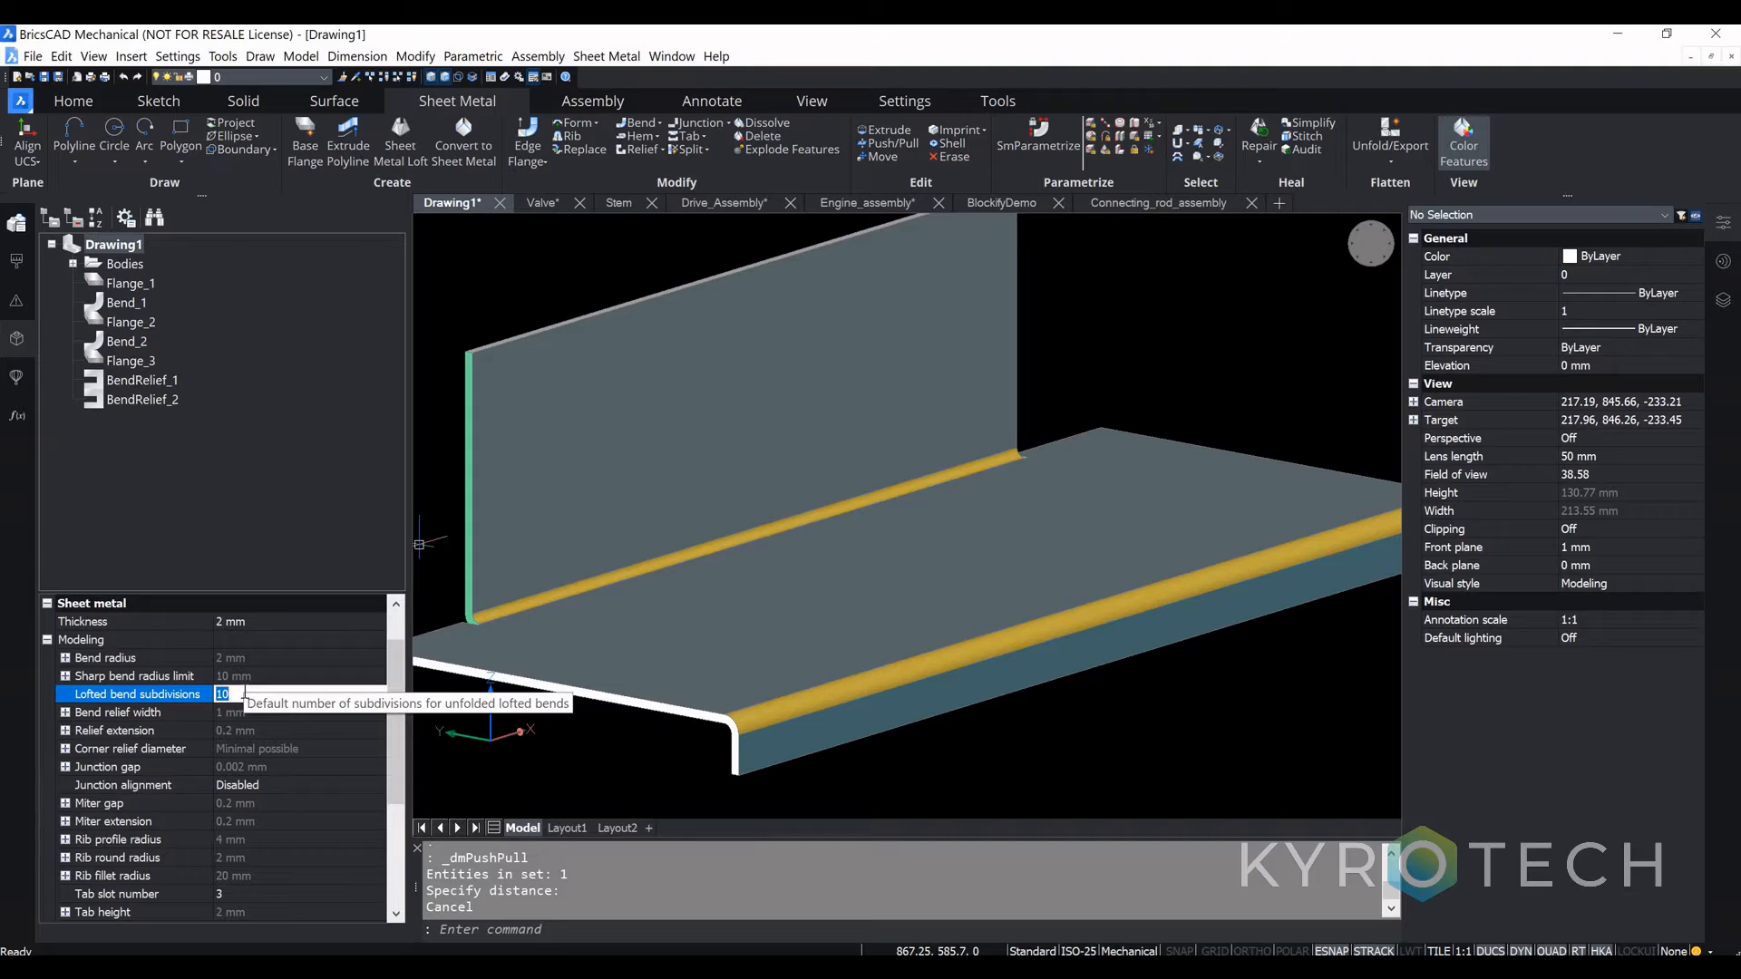
click(263, 659)
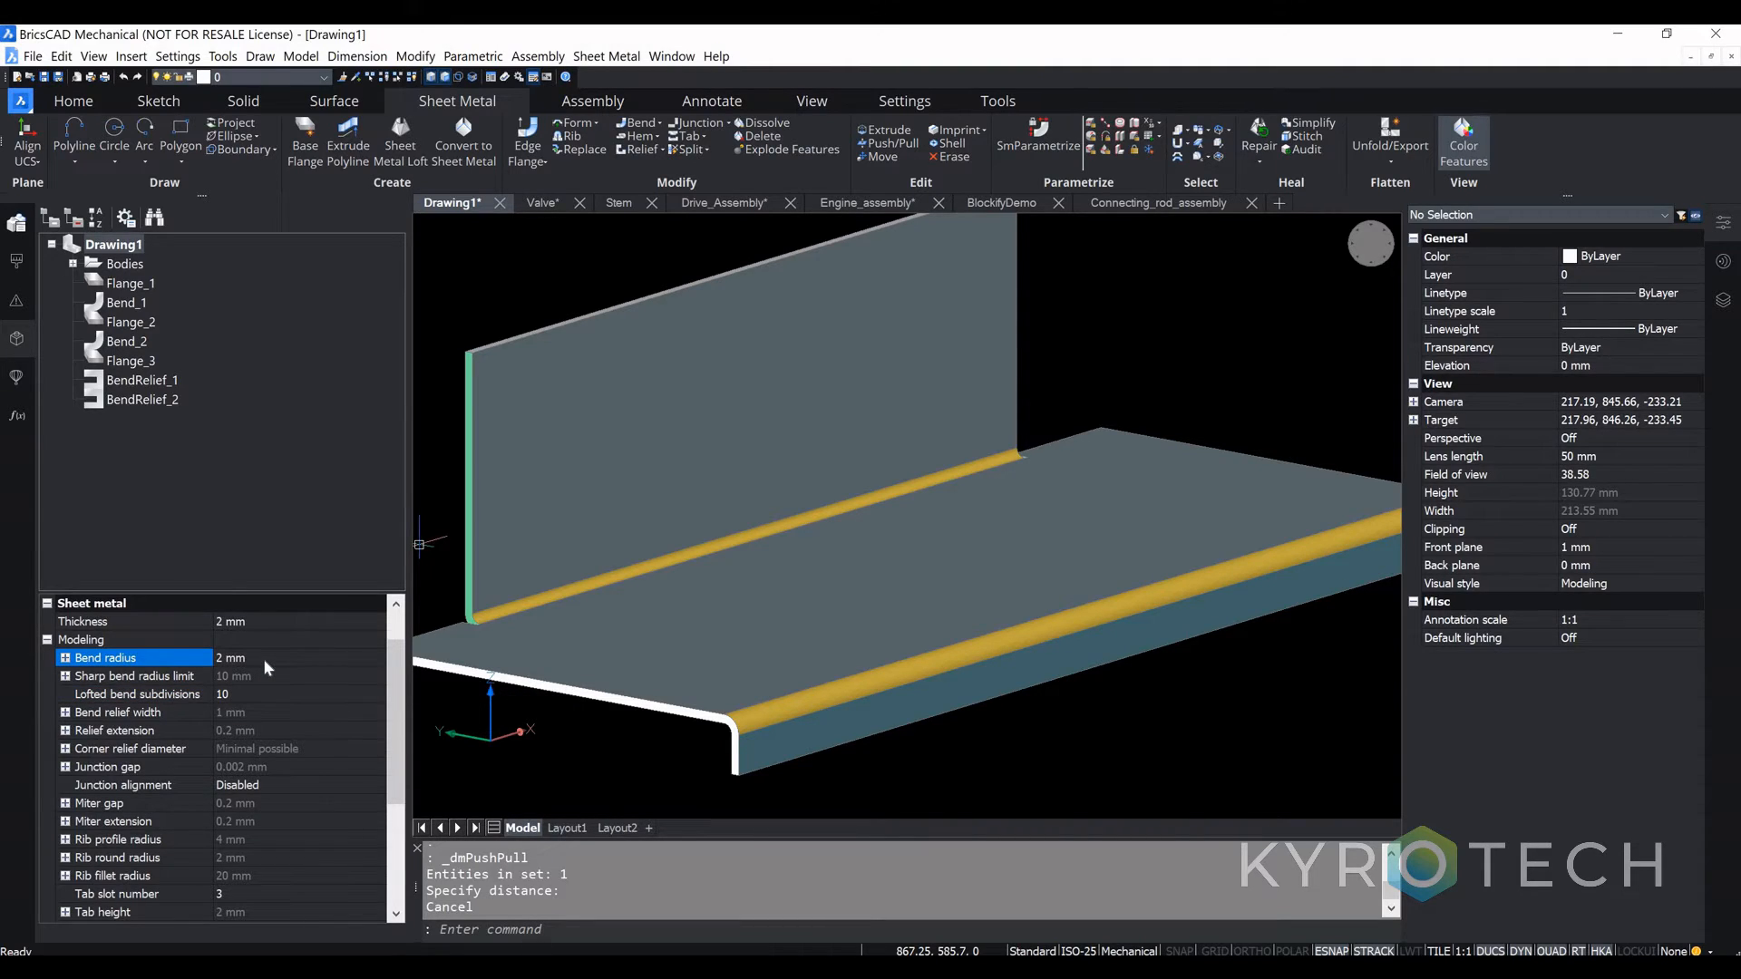
click(265, 625)
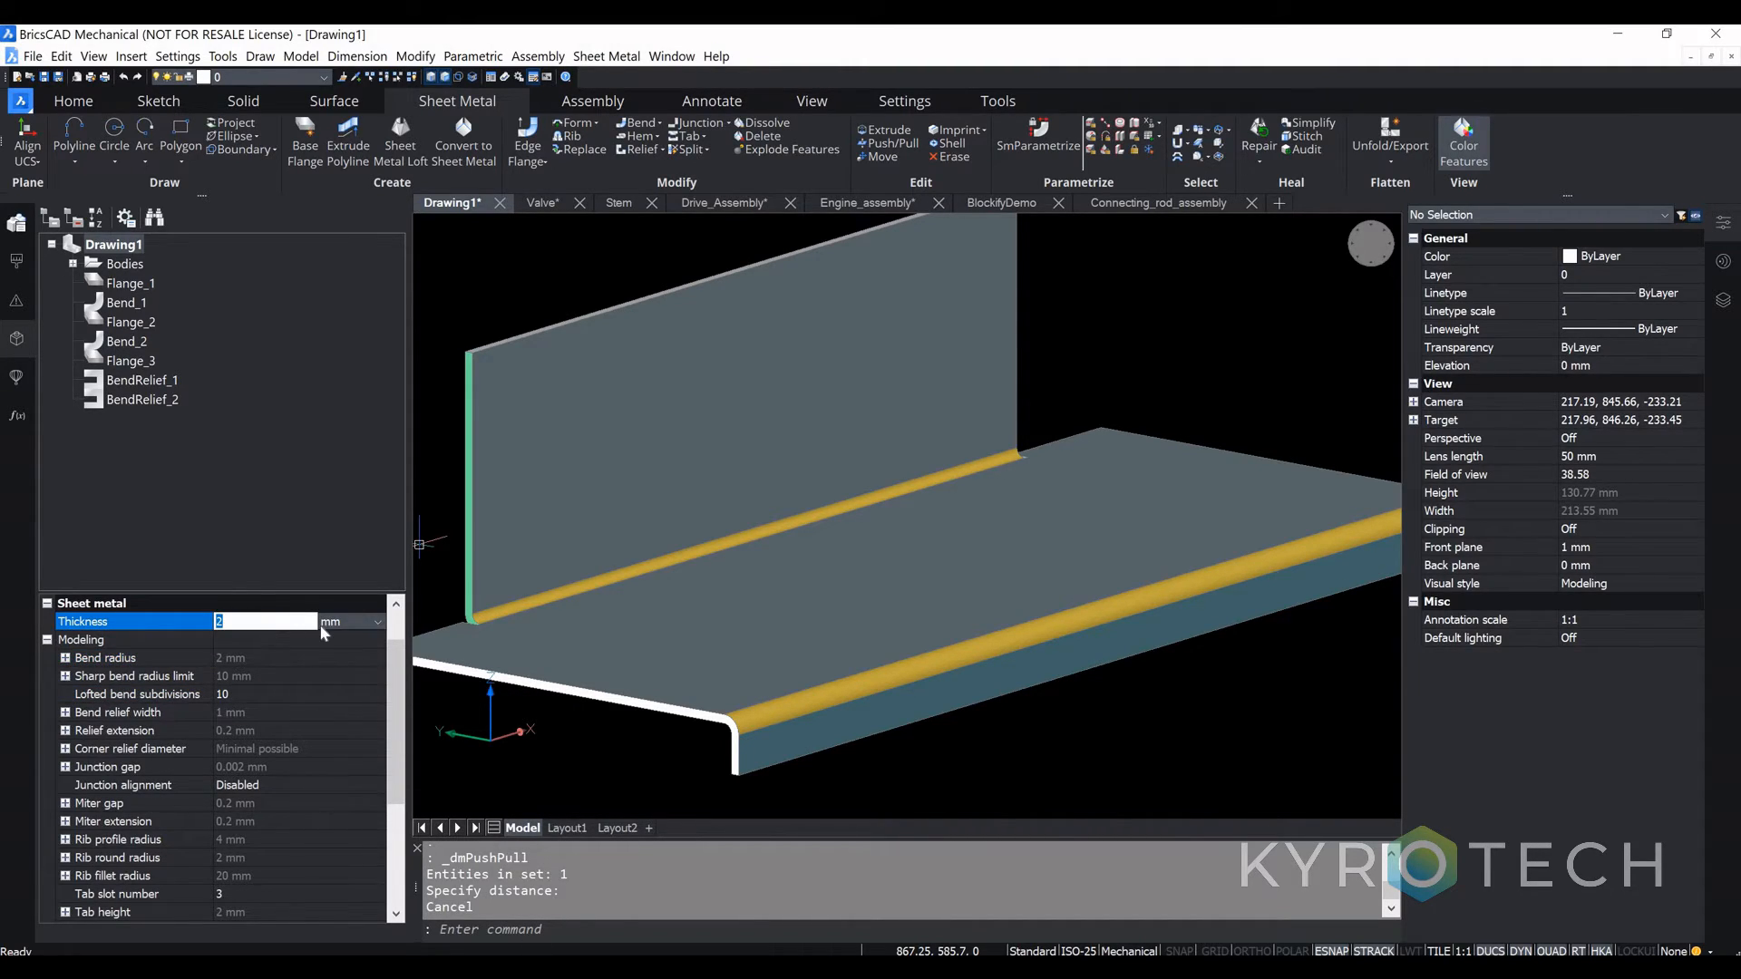
scroll(265, 815, down, 4)
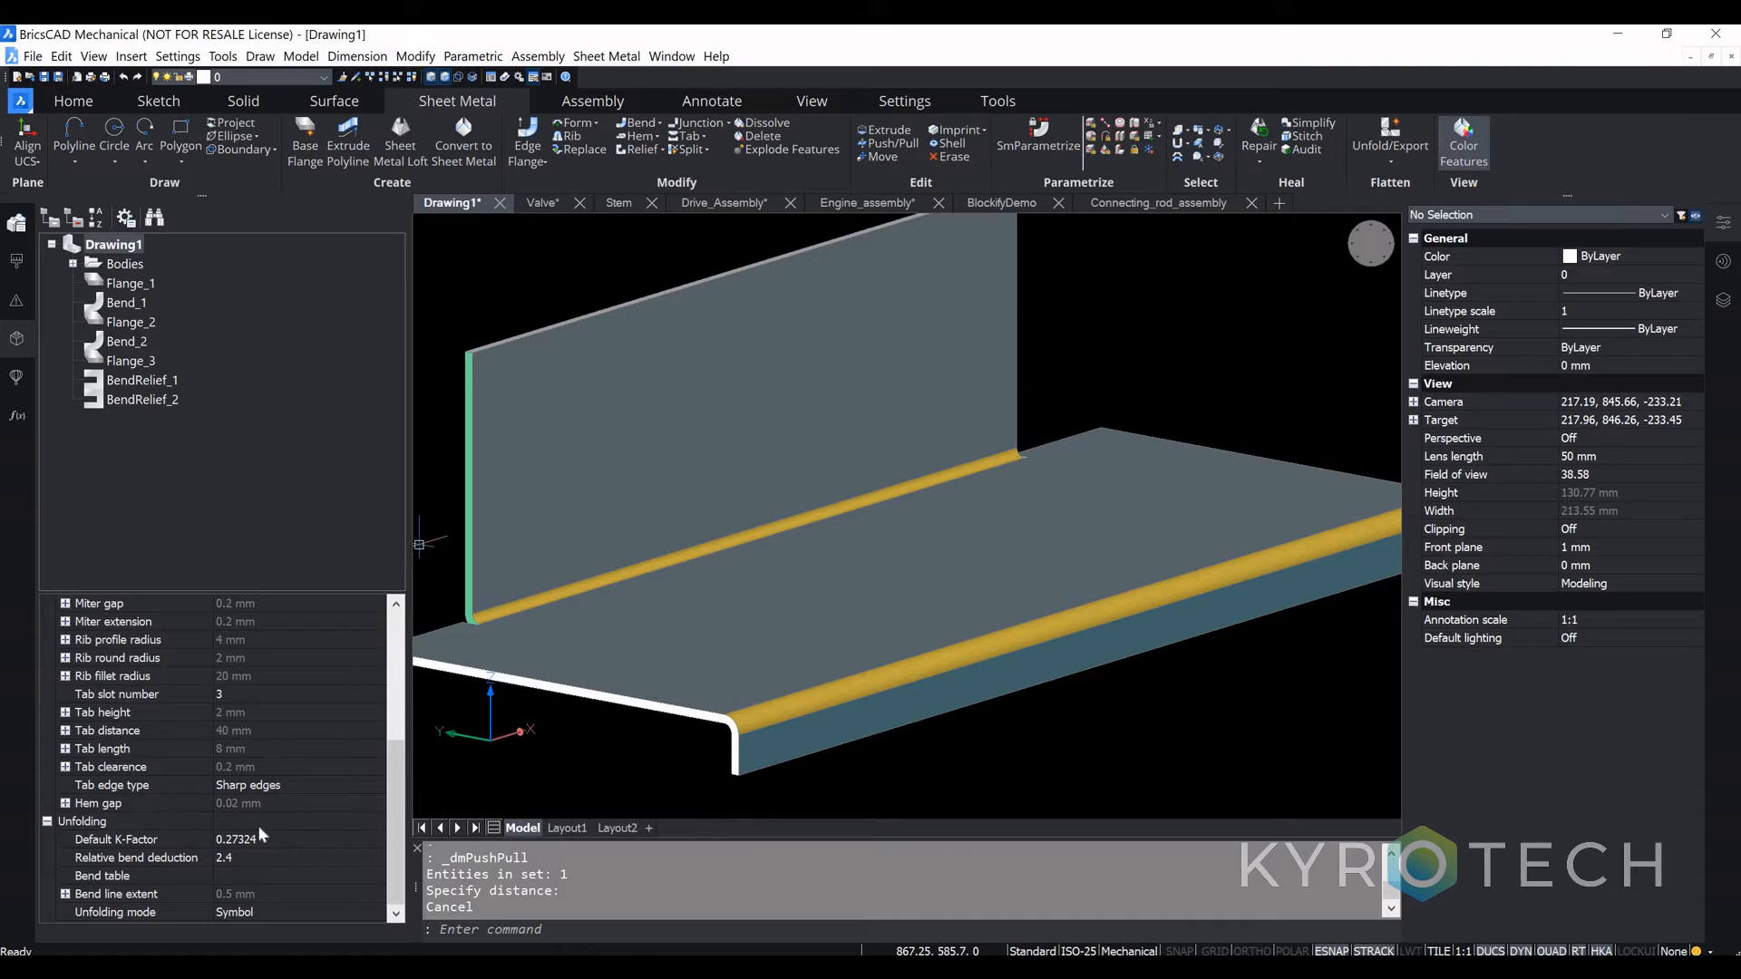
scroll(763, 714, down, 2)
Step: Add 62 mm long edge flanges bending downward from both short edges of the base flange
shift+middle_drag(708, 716, 784, 722)
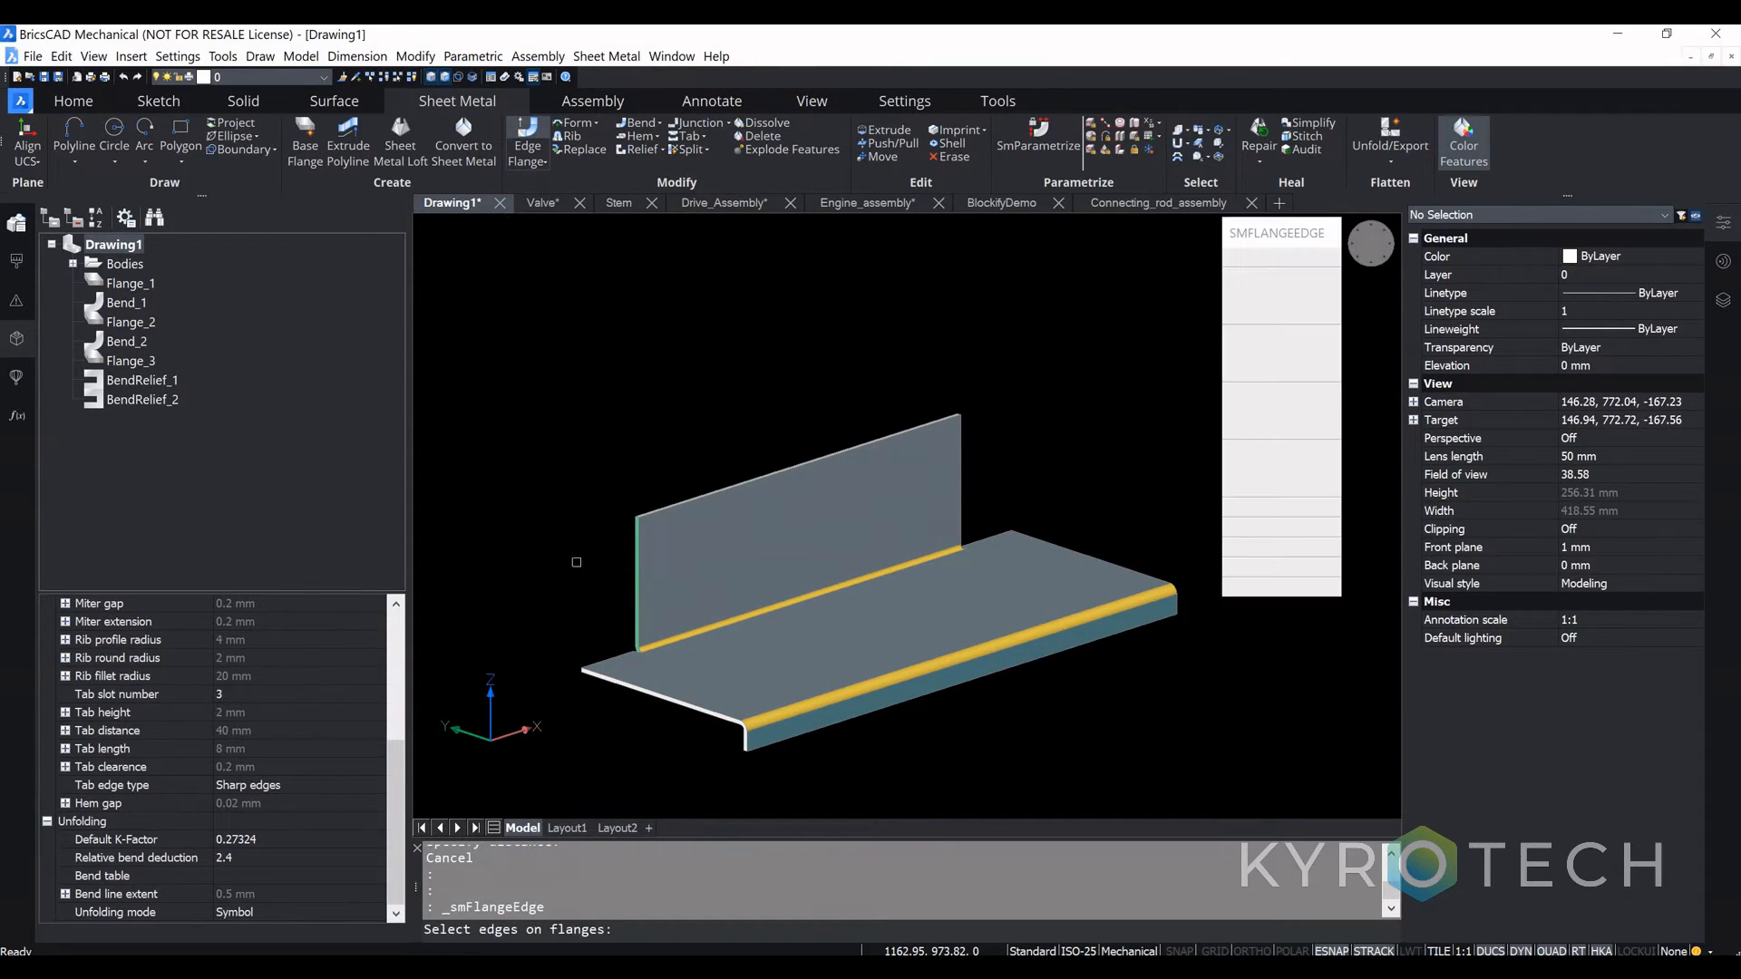
shift+middle_drag(715, 614, 684, 570)
scroll(696, 628, up, 2)
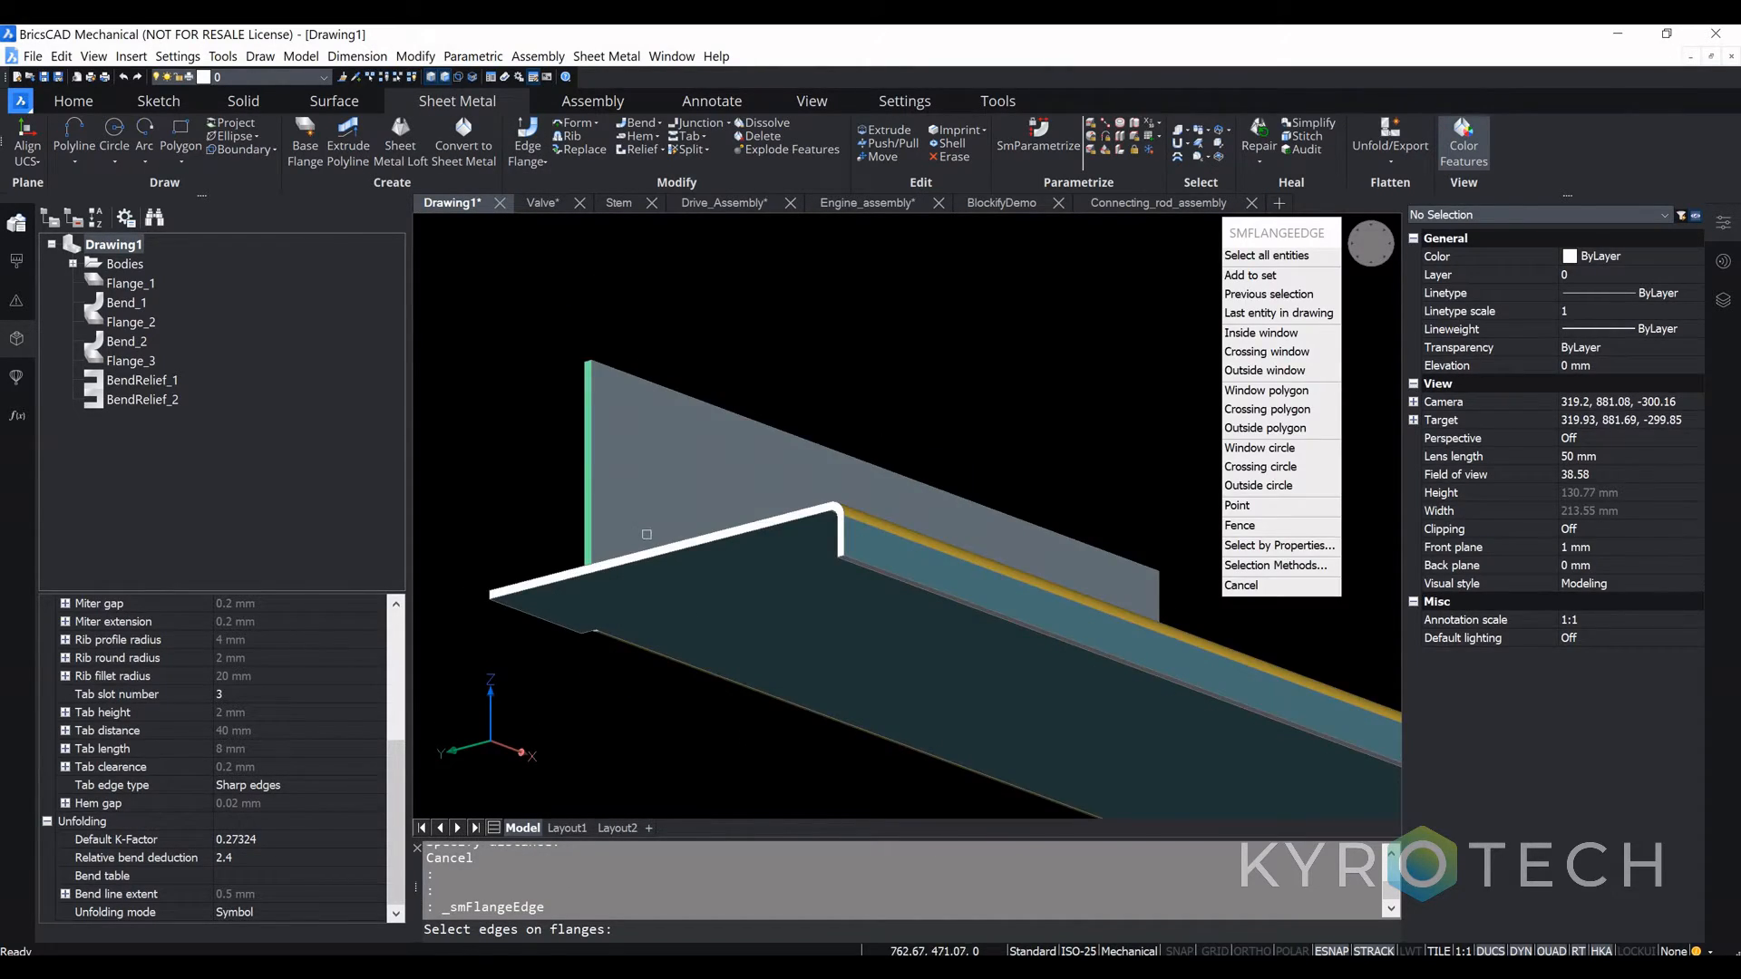
click(675, 560)
shift+middle_drag(735, 591, 681, 421)
middle_drag(855, 640, 507, 363)
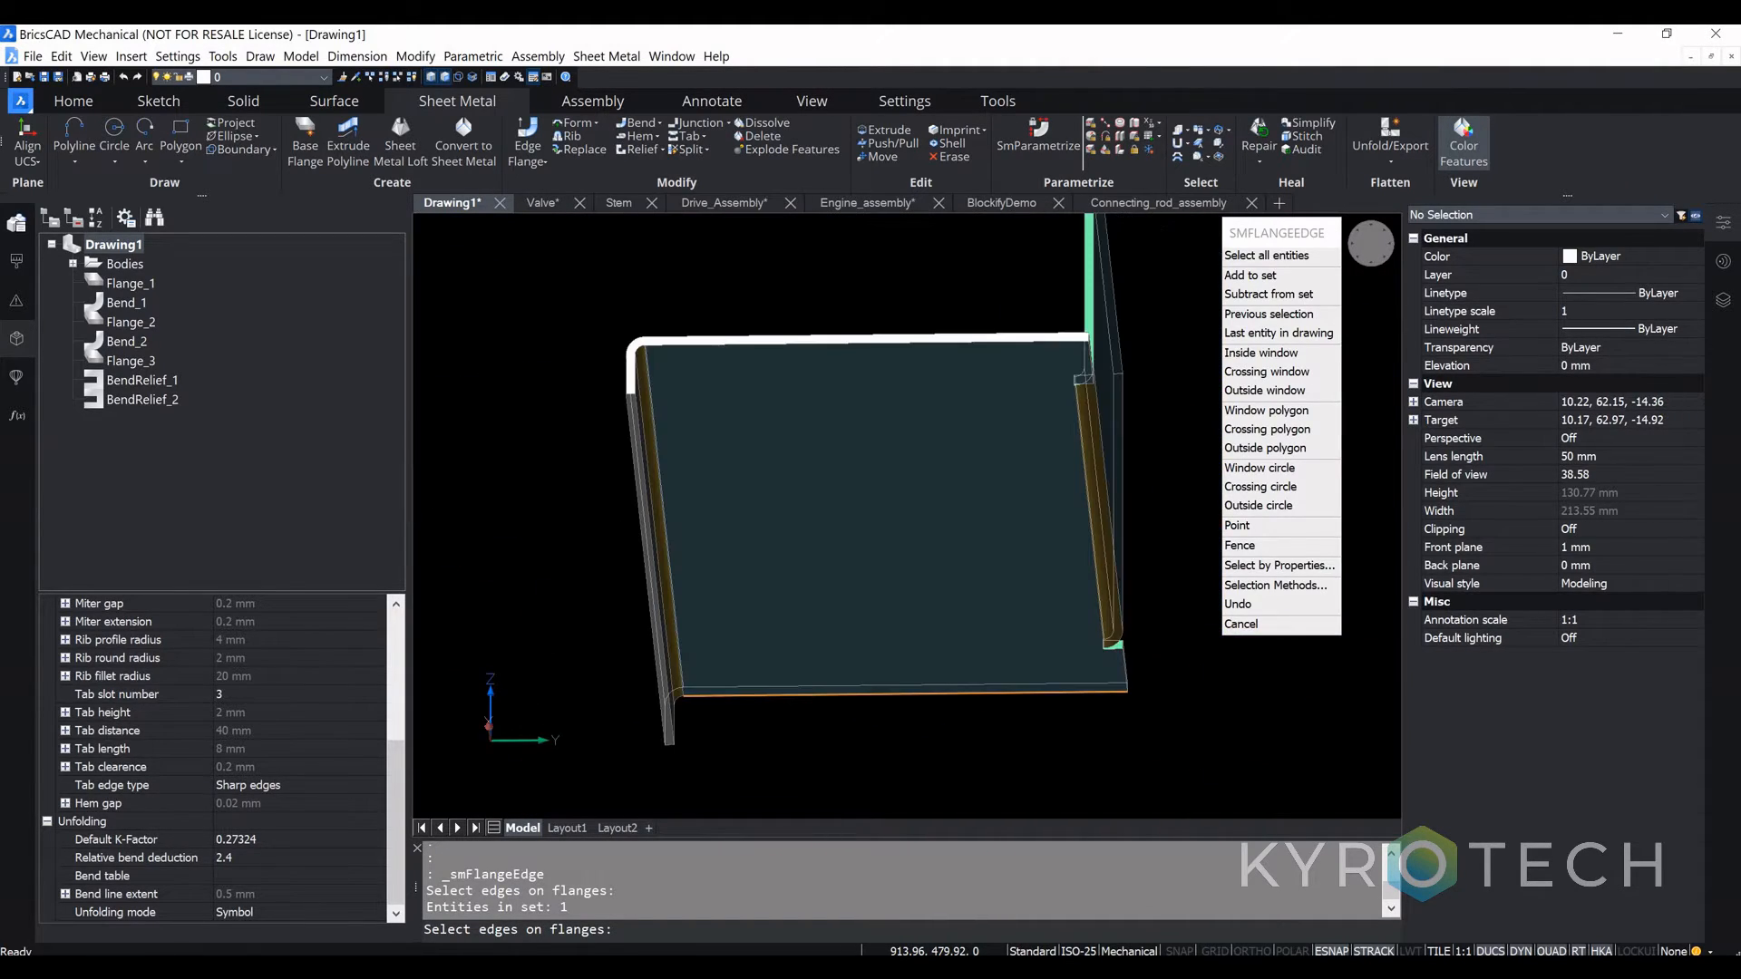
shift+middle_drag(831, 381, 905, 462)
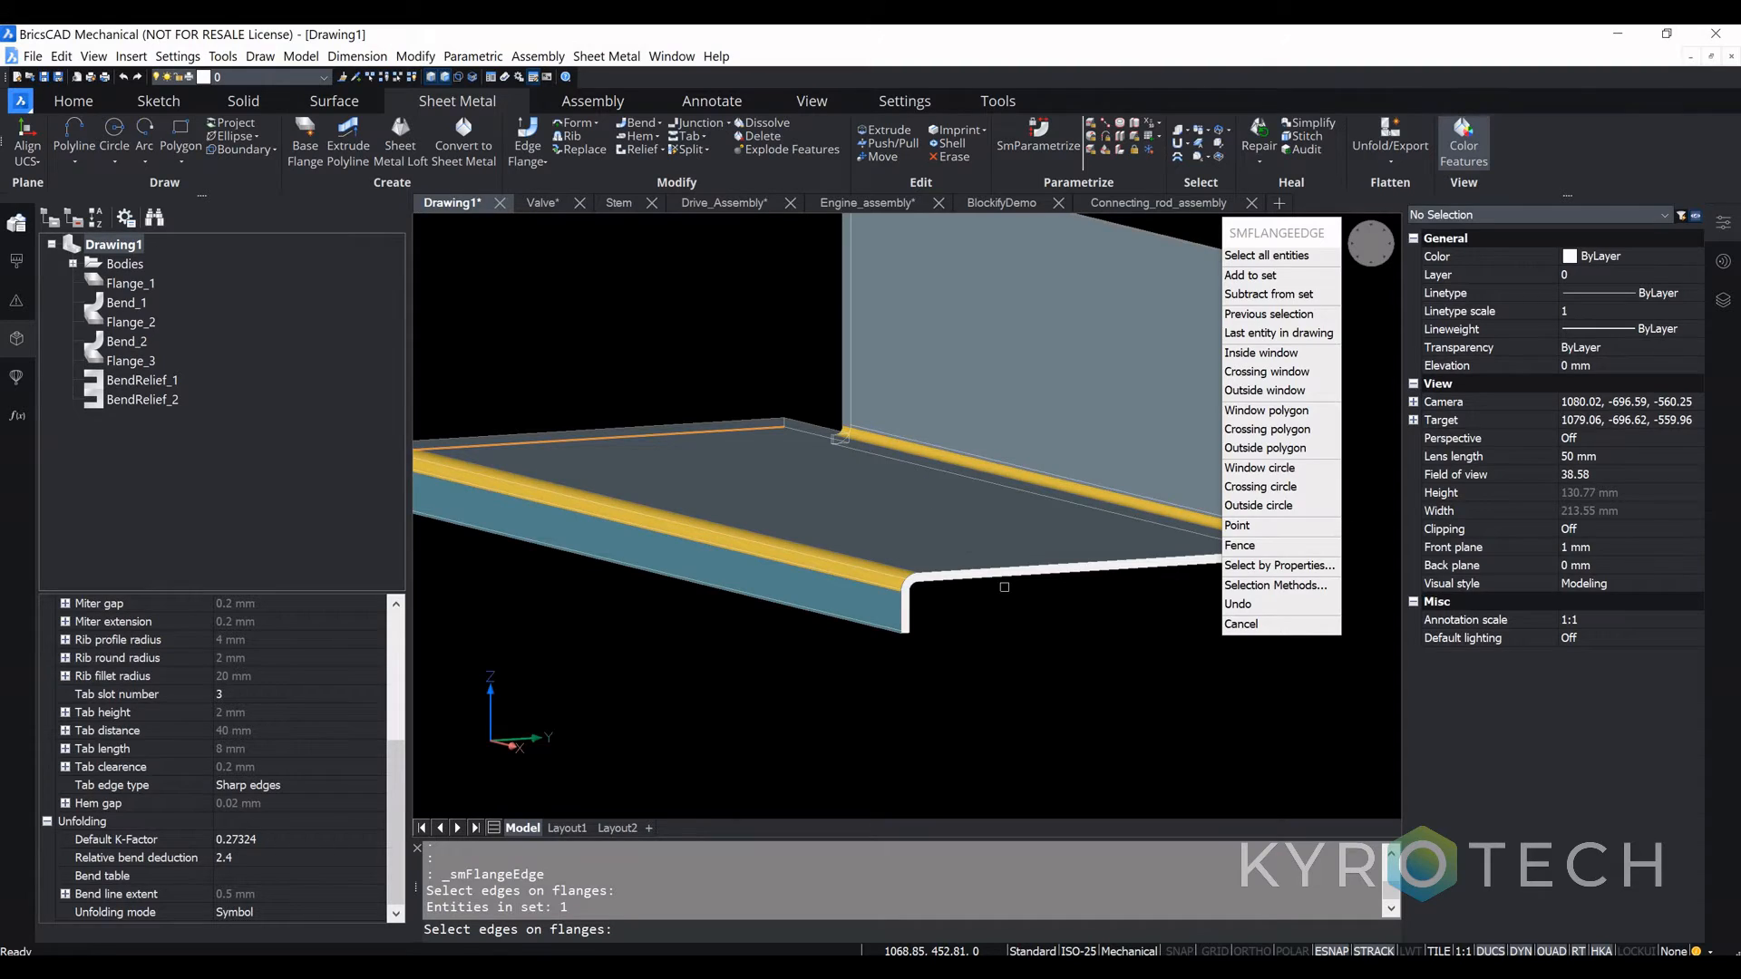
click(1029, 575)
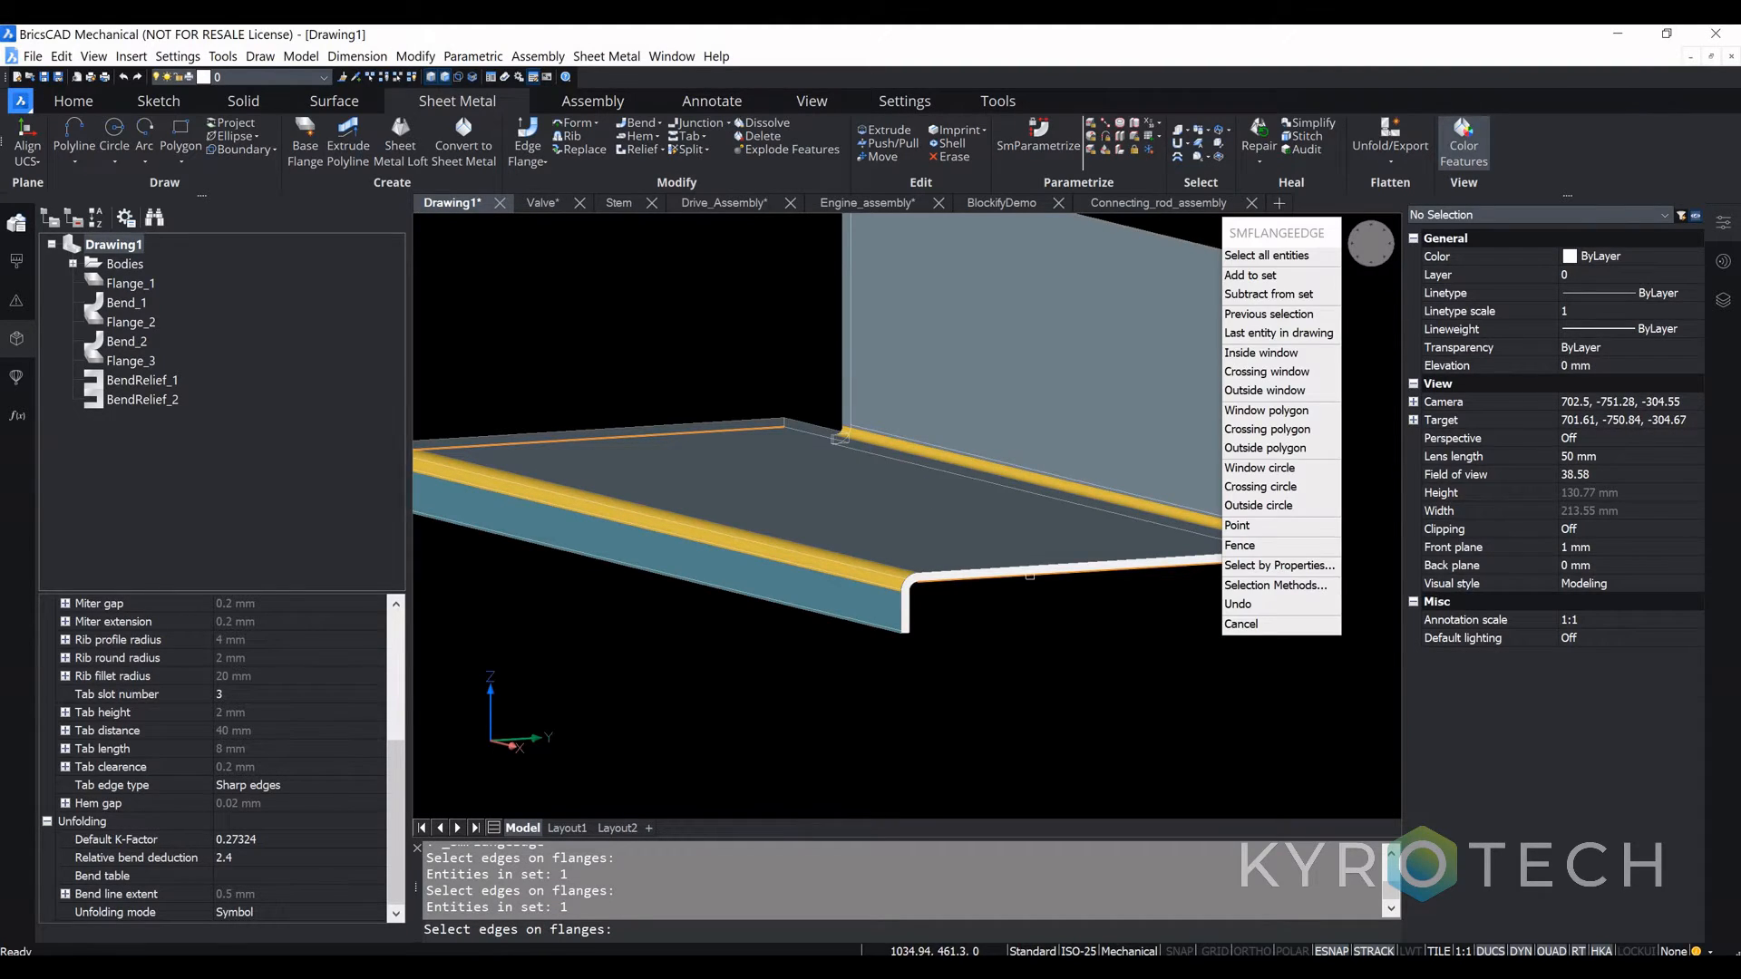
key(Return)
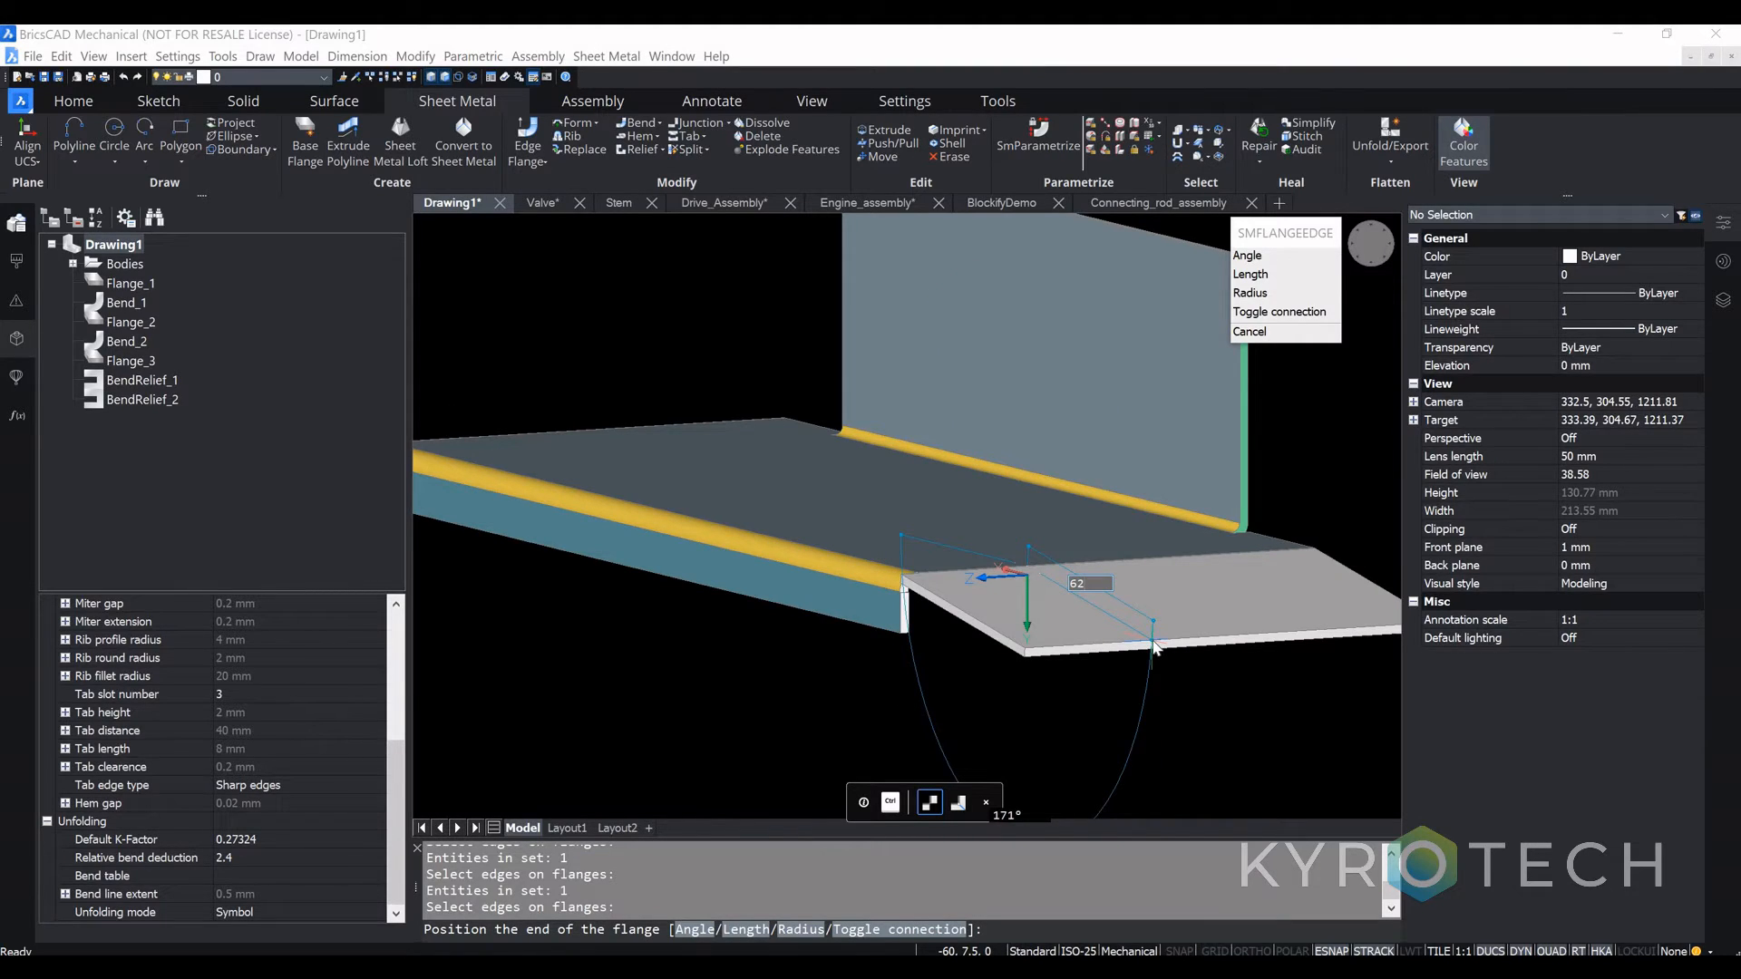
click(1154, 646)
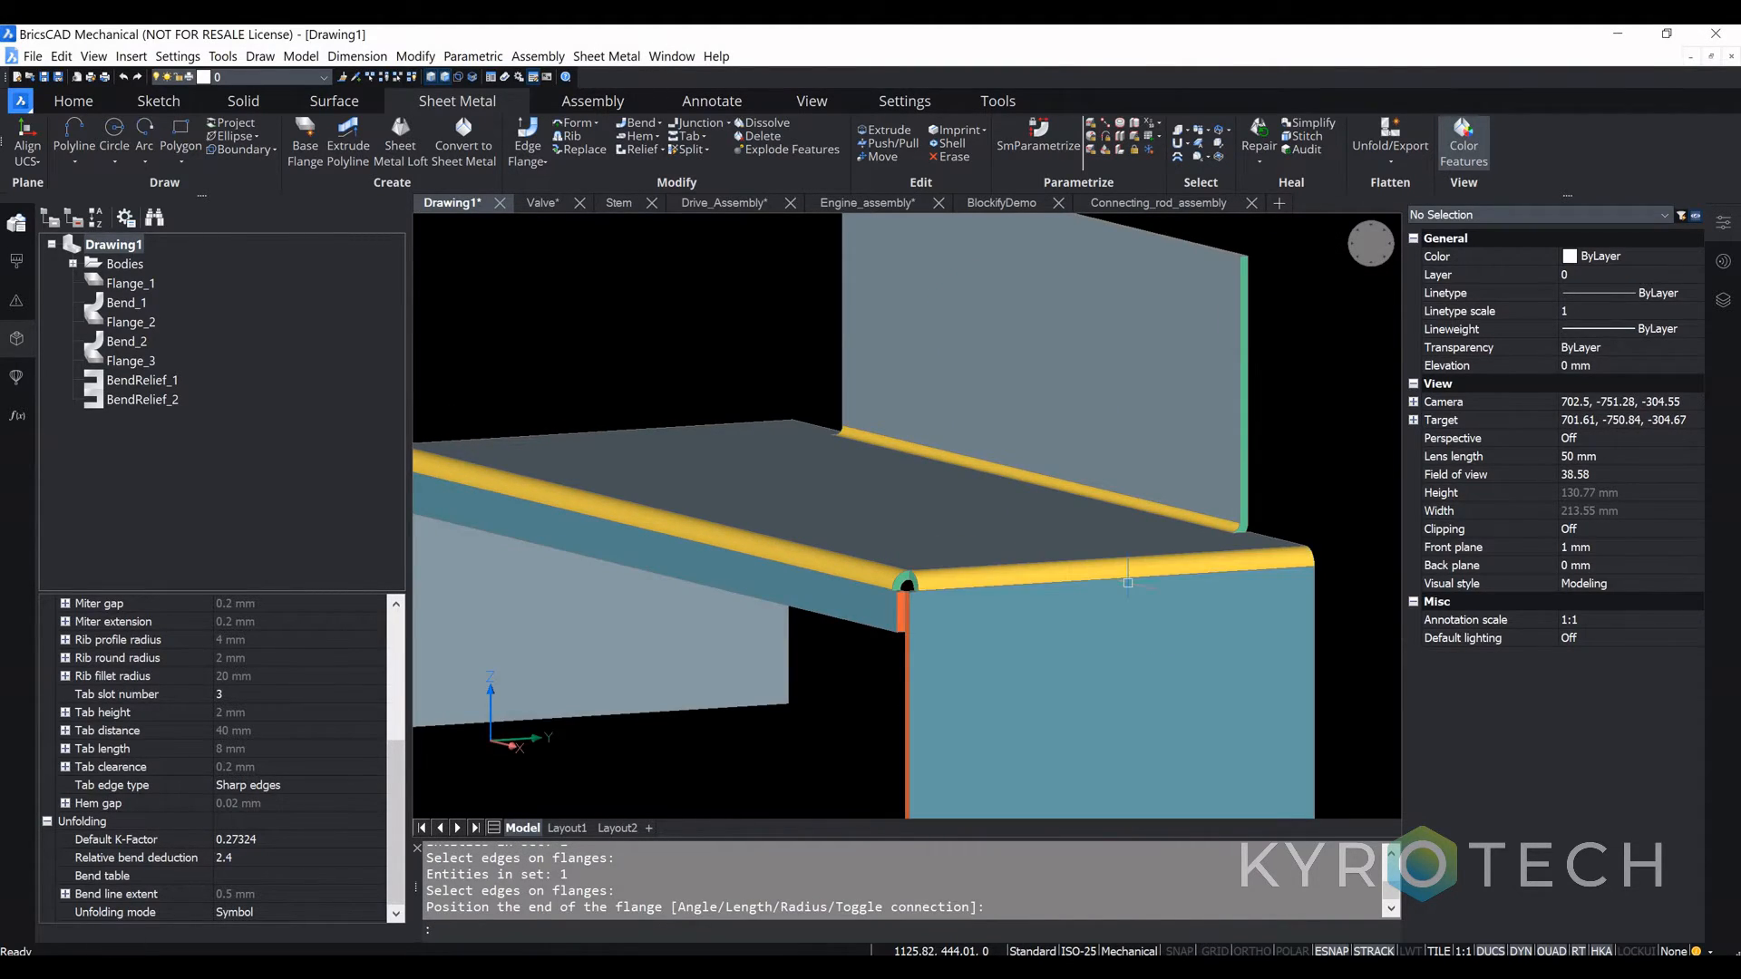
Step: Examine the corner relief and junction where the new end flange meets the long flange, and the available relief and junction options
scroll(987, 661, down, 5)
scroll(998, 664, up, 4)
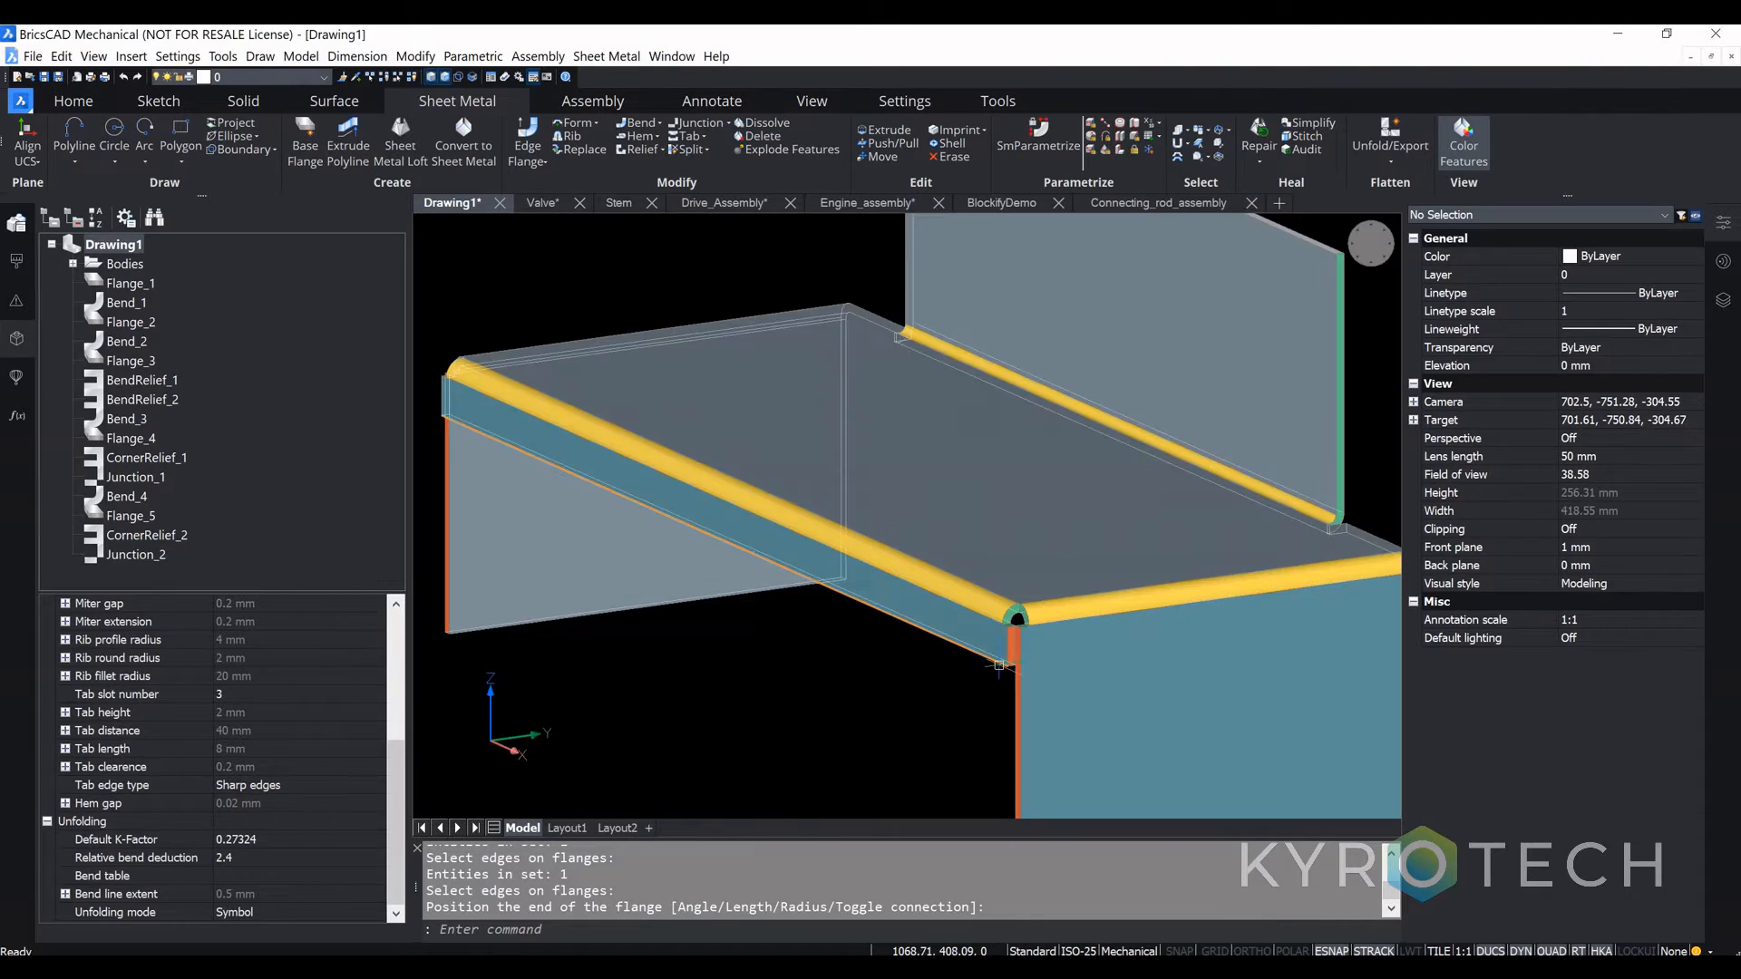
scroll(998, 666, up, 5)
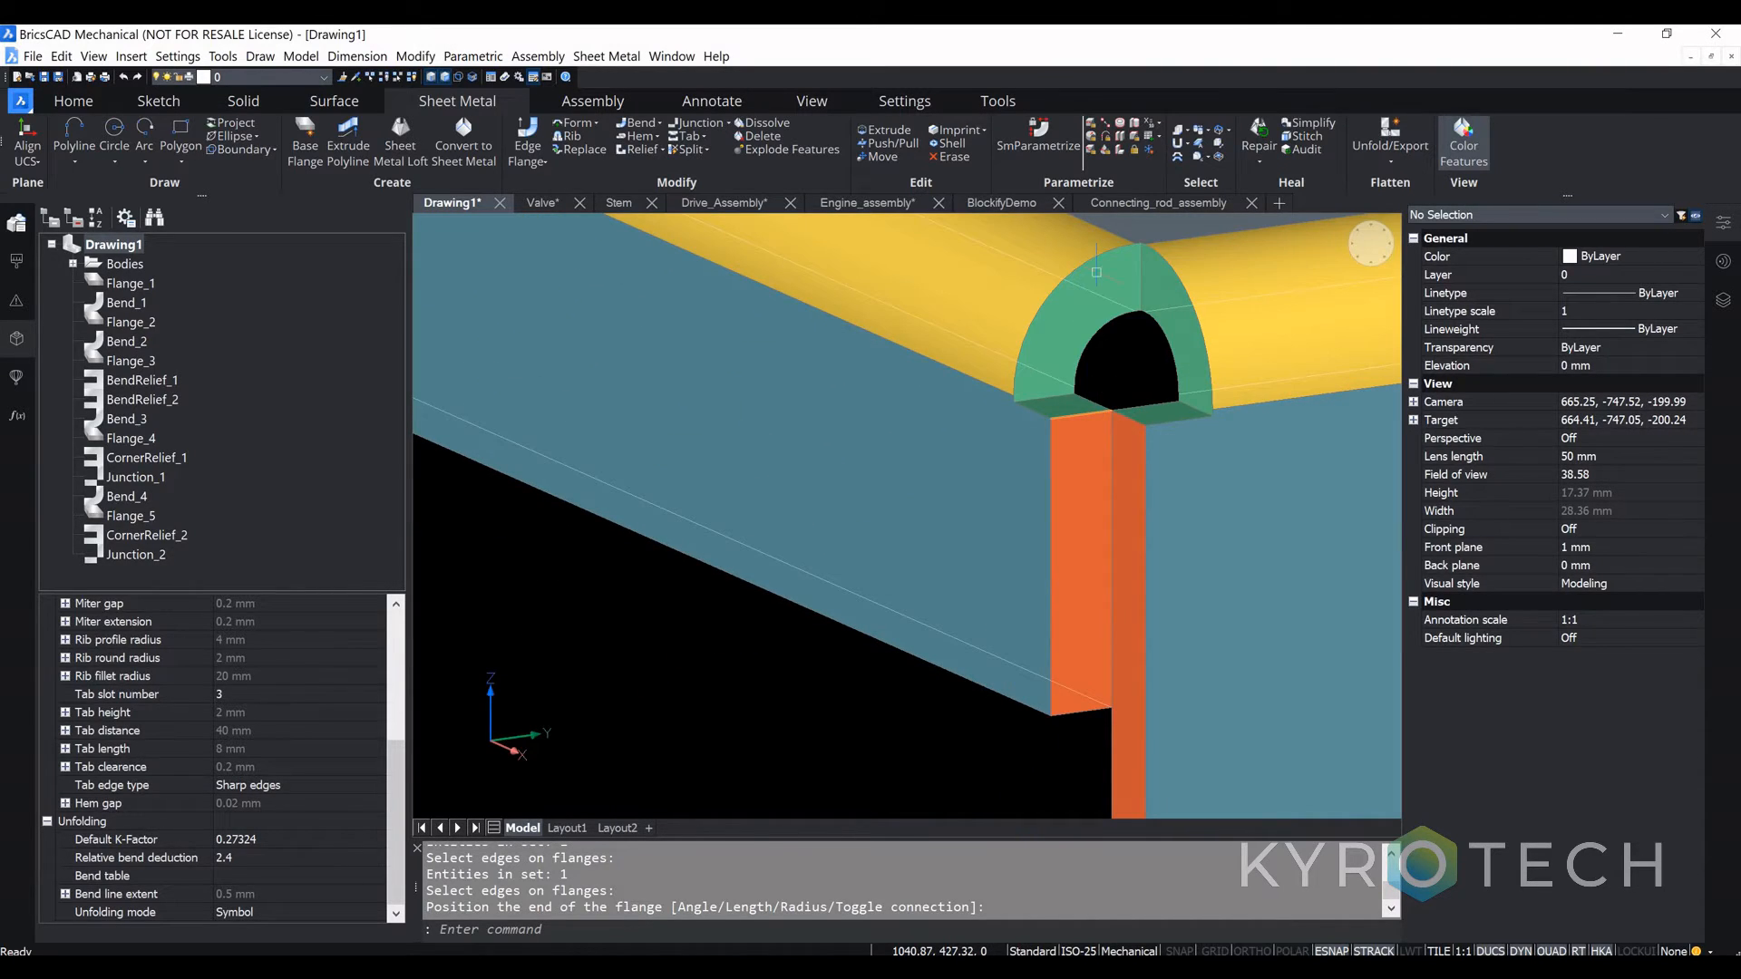
scroll(1016, 463, down, 4)
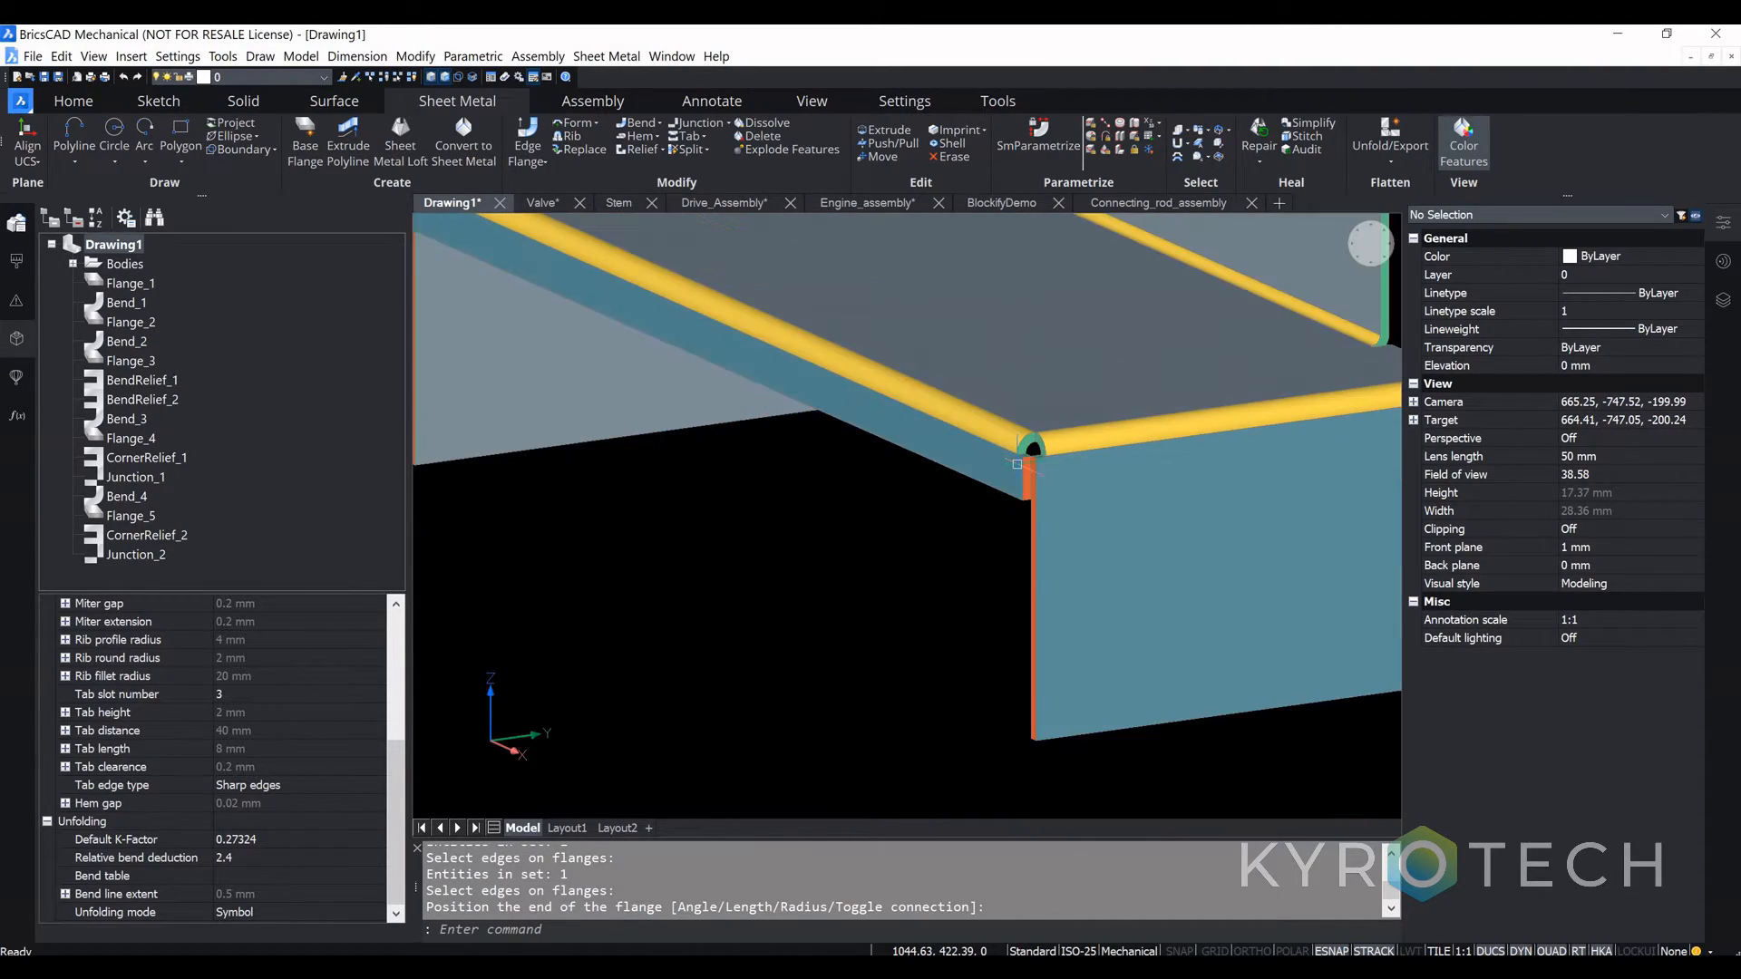
scroll(1017, 463, down, 4)
scroll(575, 222, up, 3)
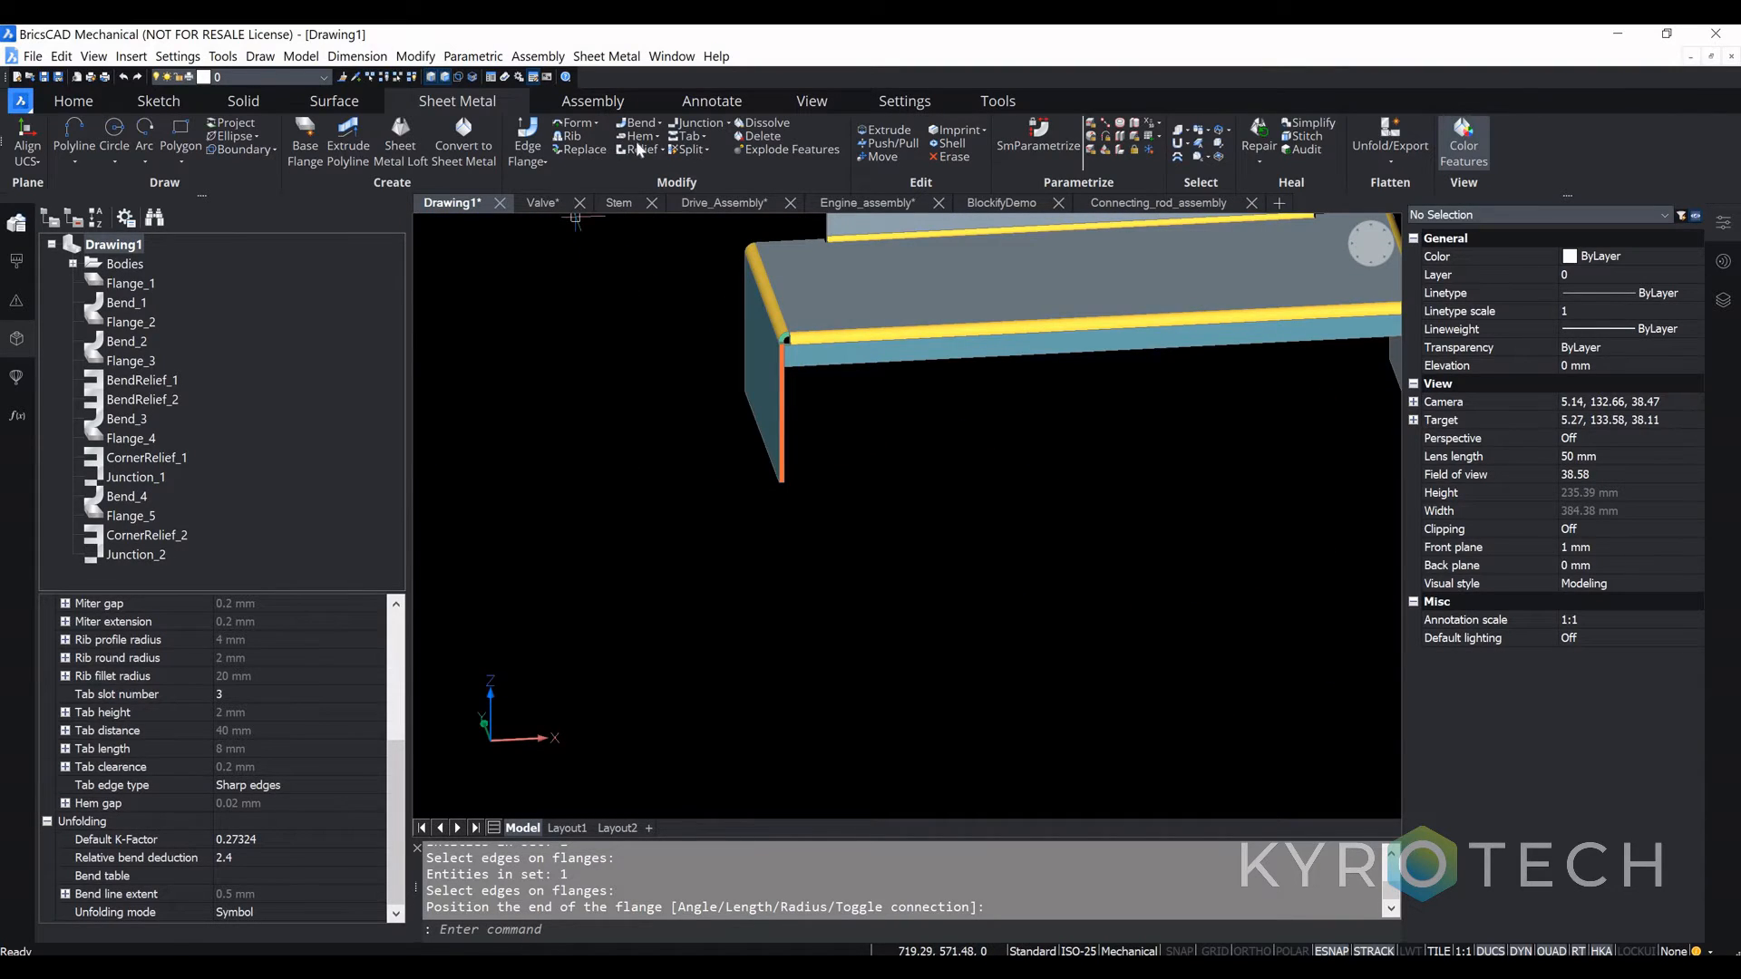
click(666, 149)
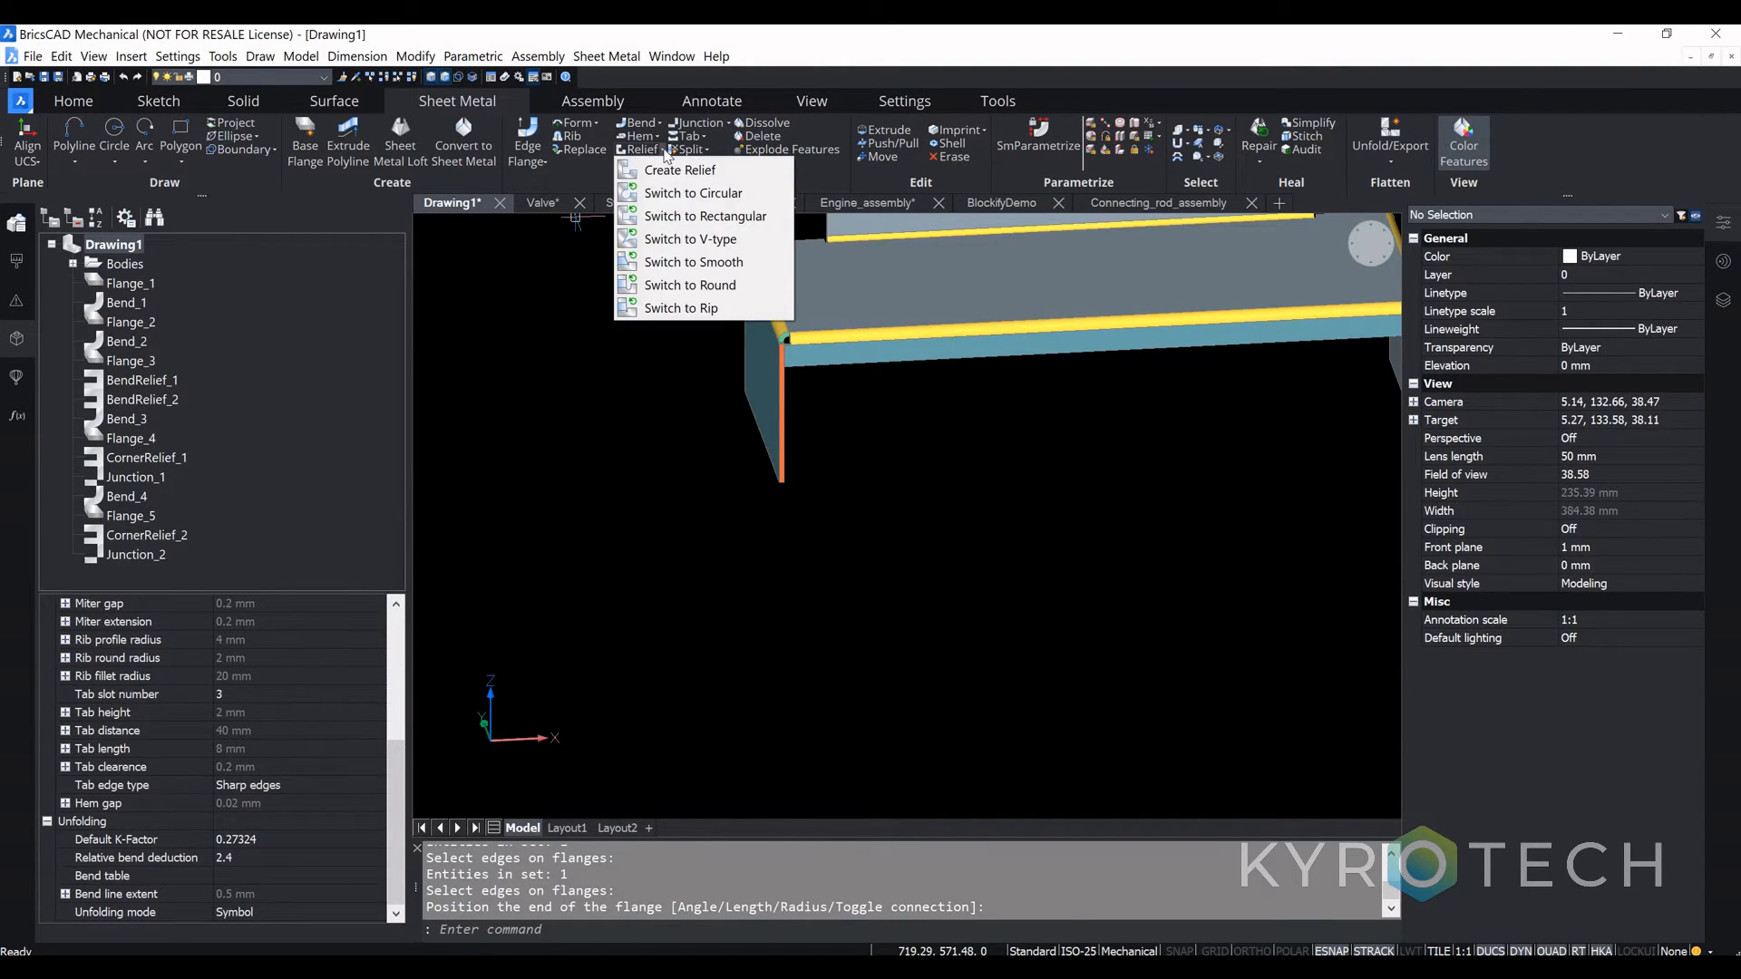
click(731, 124)
click(731, 124)
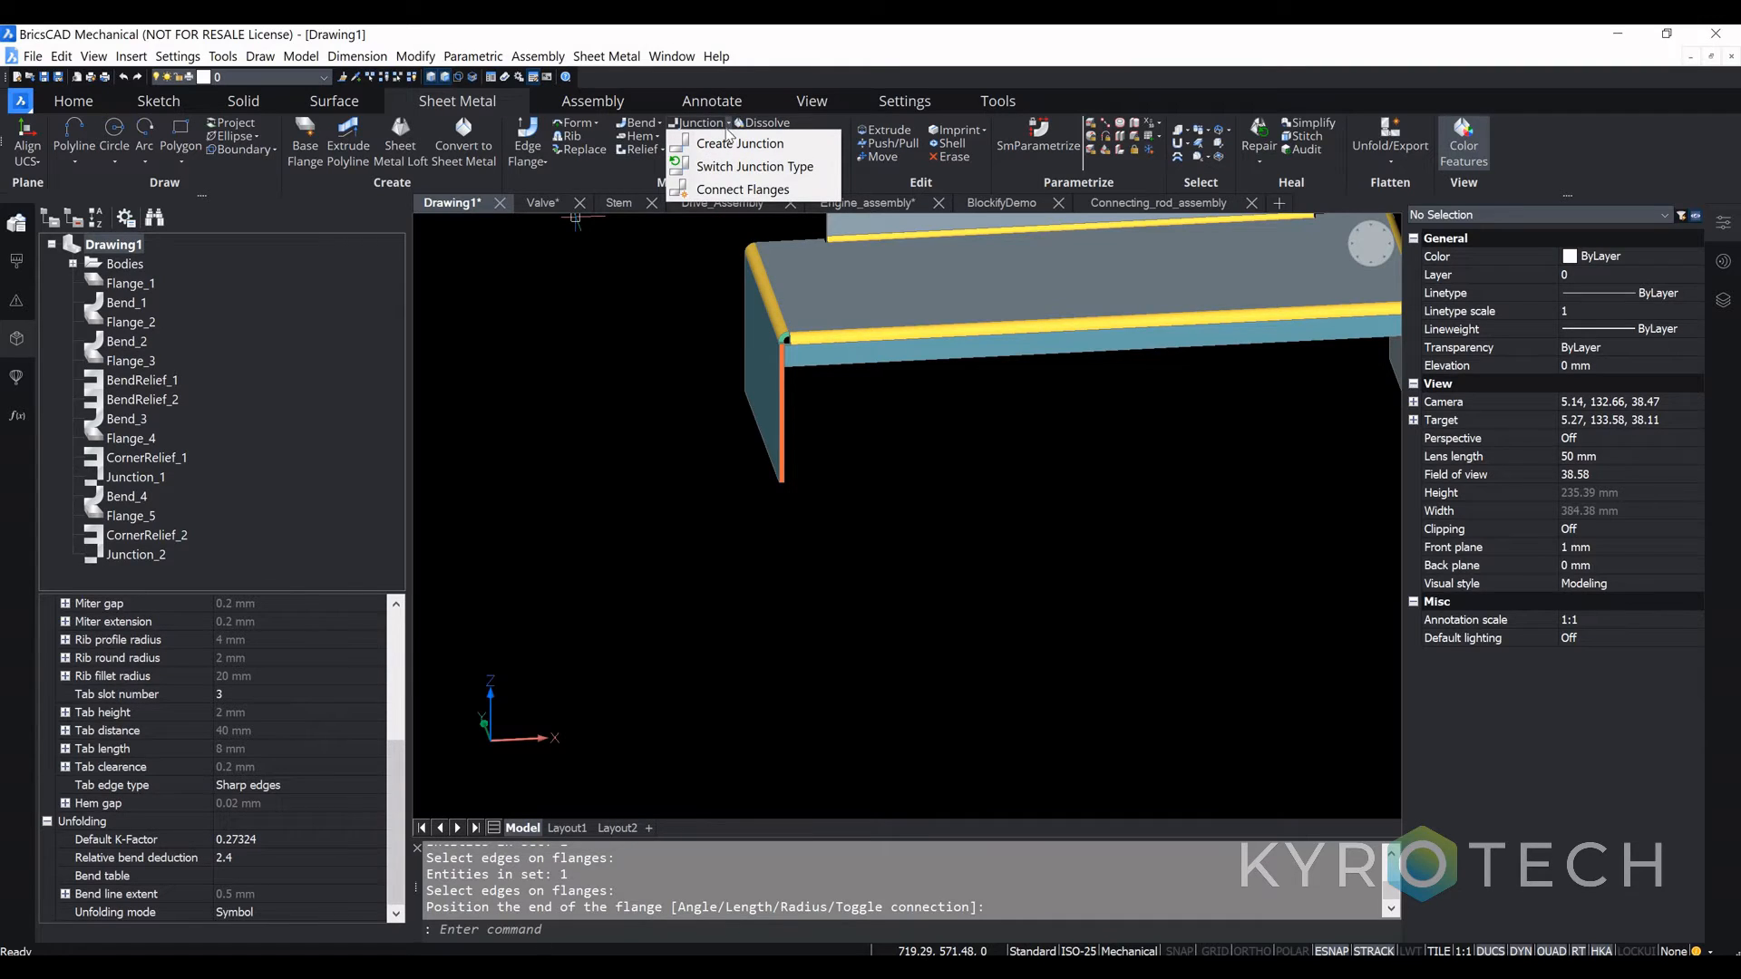
Step: Add 25 mm long edge flanges at 90 degrees along the vertical edges of both end flanges on the upright flange's side
scroll(689, 363, down, 3)
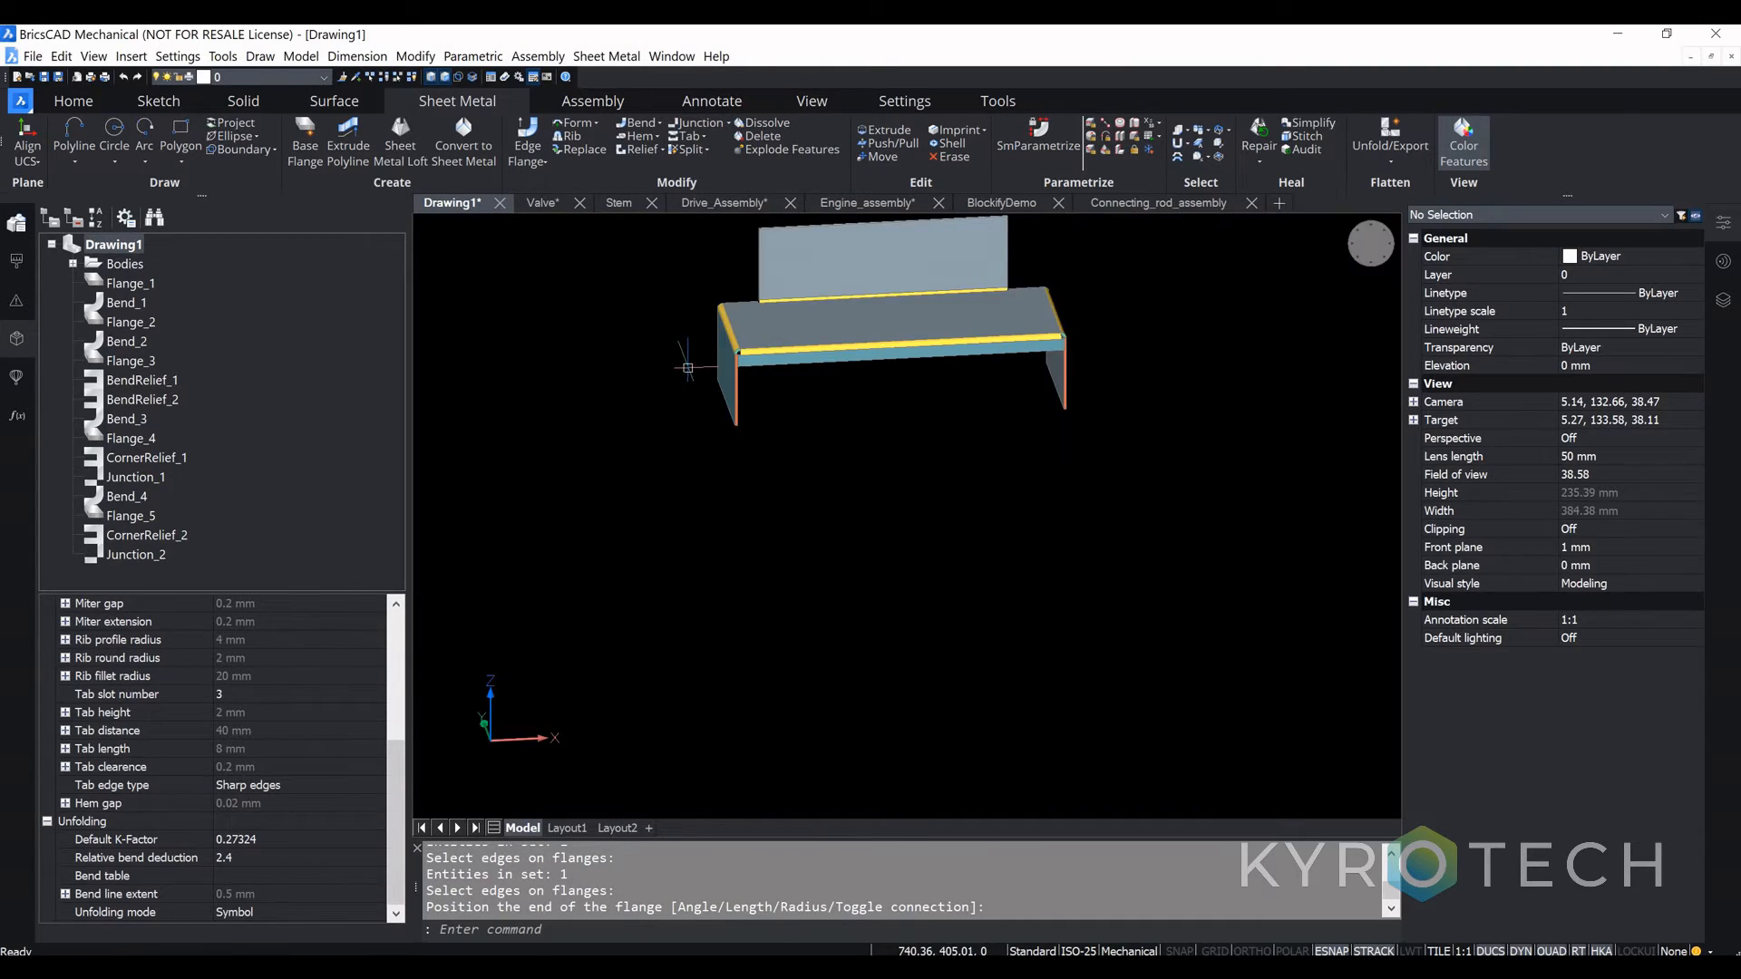
shift+middle_drag(649, 408, 726, 498)
middle_drag(703, 368, 681, 510)
scroll(681, 509, up, 3)
scroll(681, 510, up, 5)
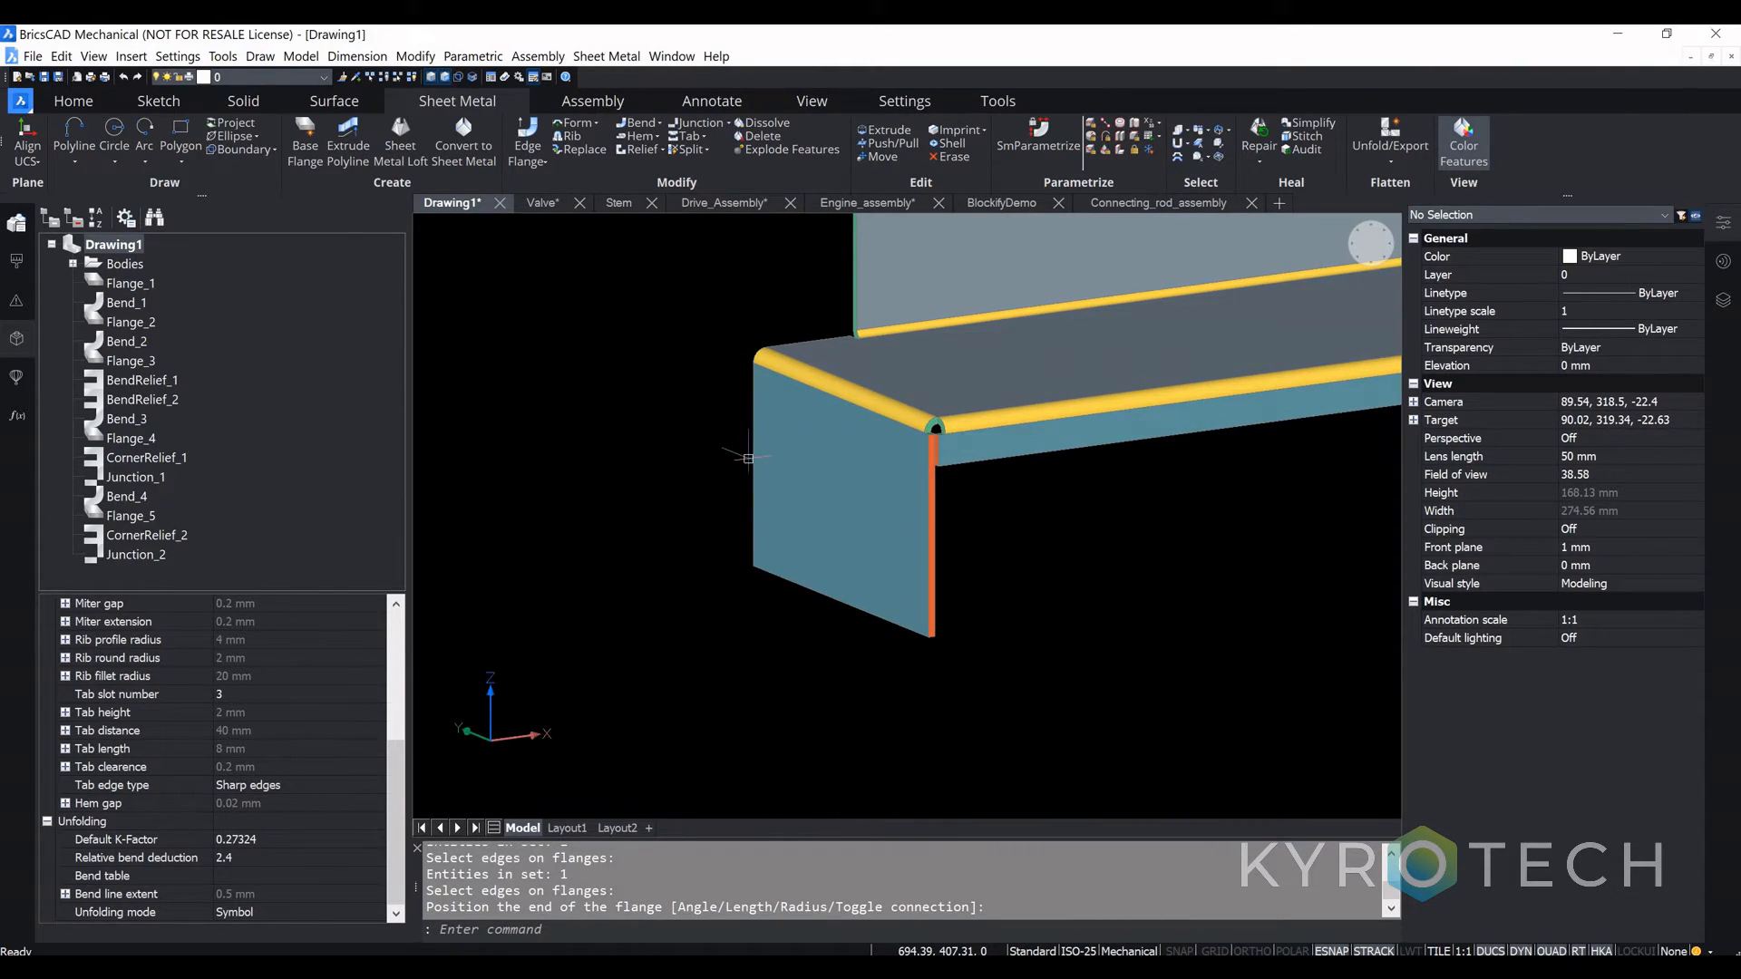
scroll(745, 457, up, 3)
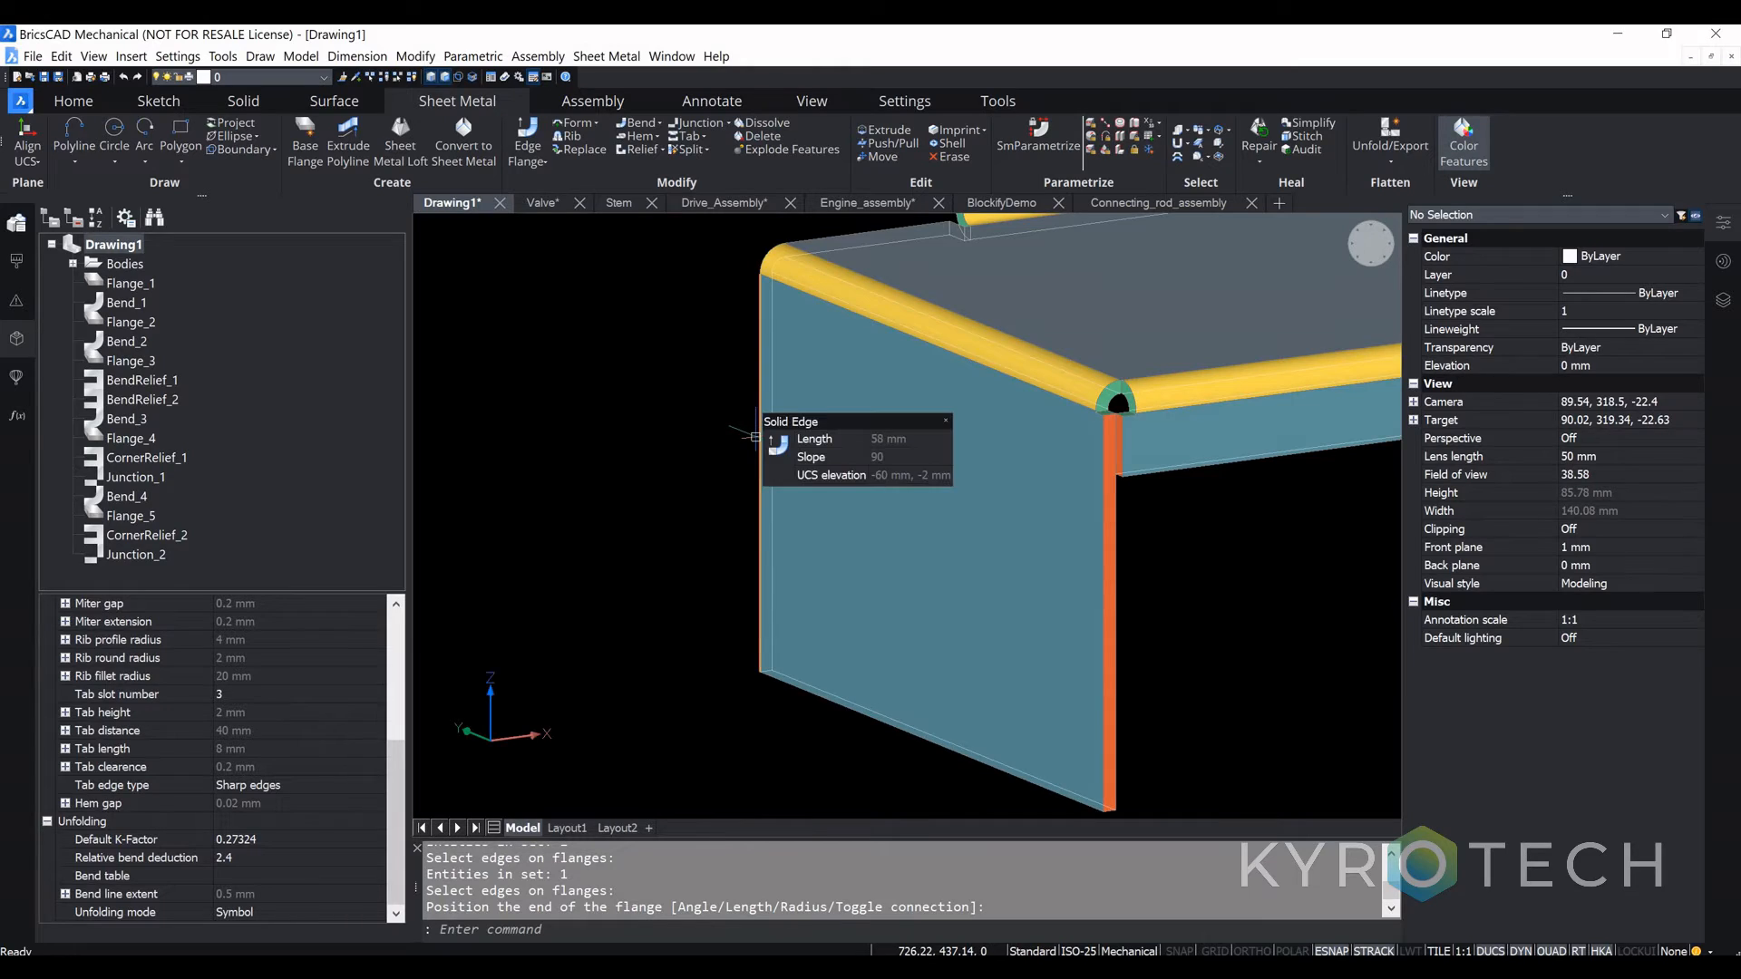
click(756, 437)
scroll(937, 497, down, 4)
shift+middle_drag(630, 486, 773, 524)
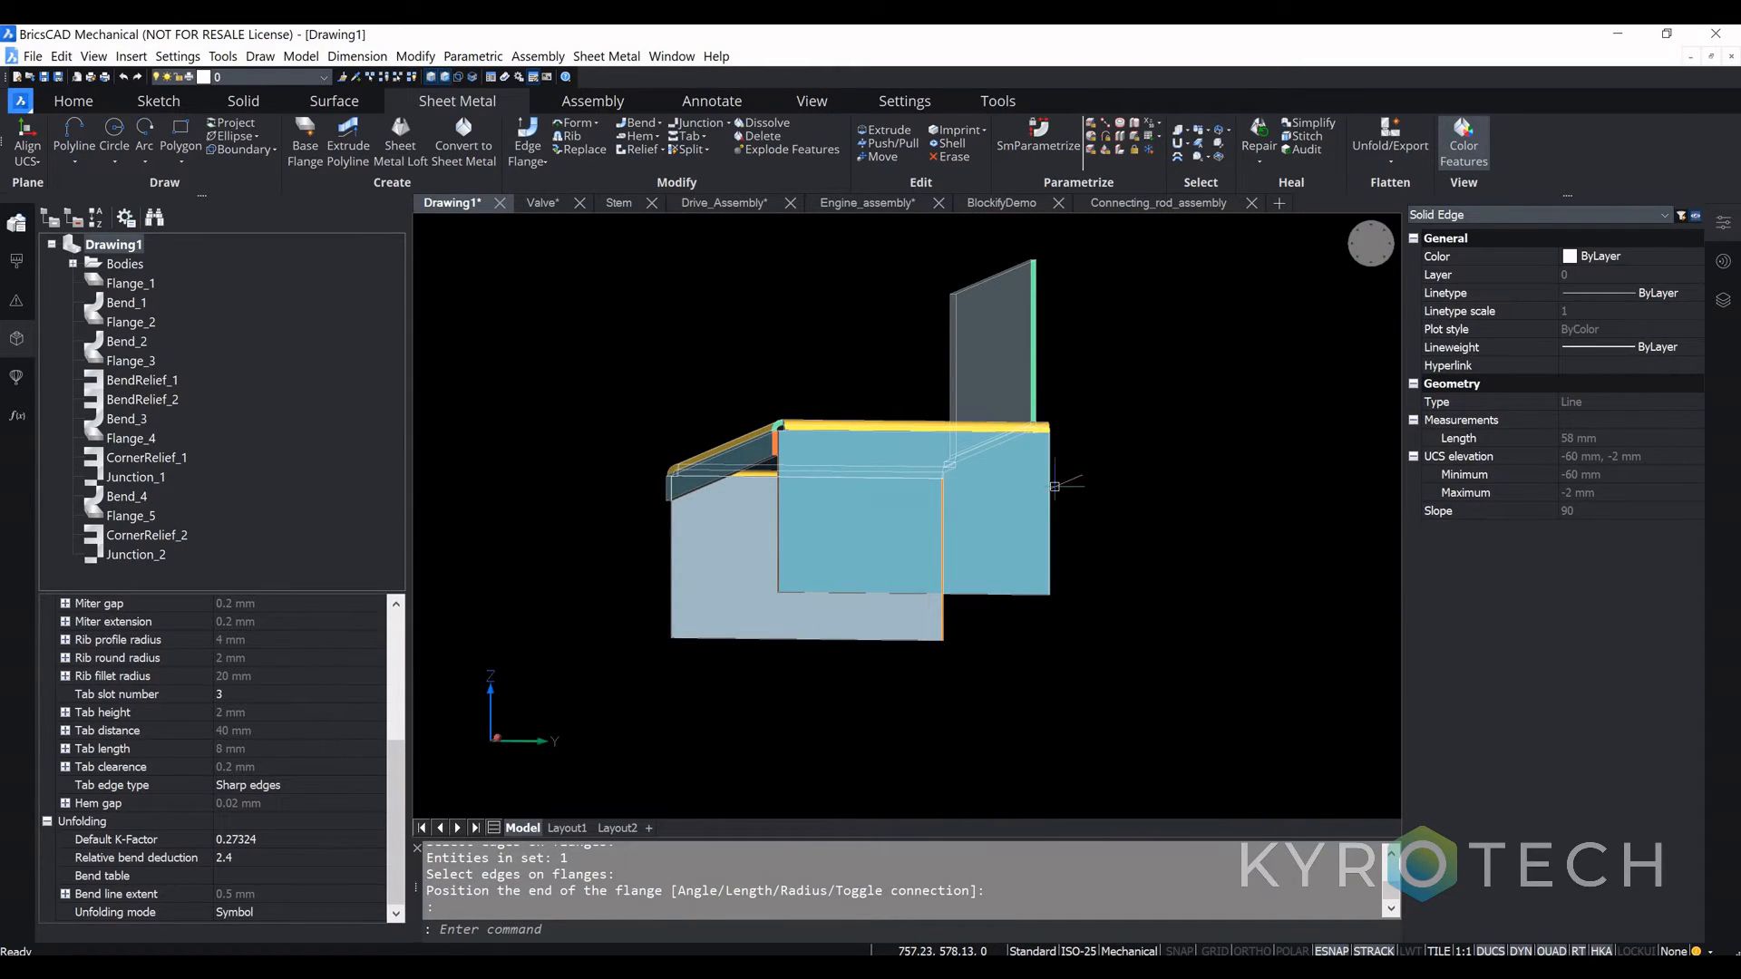
scroll(1049, 492, up, 5)
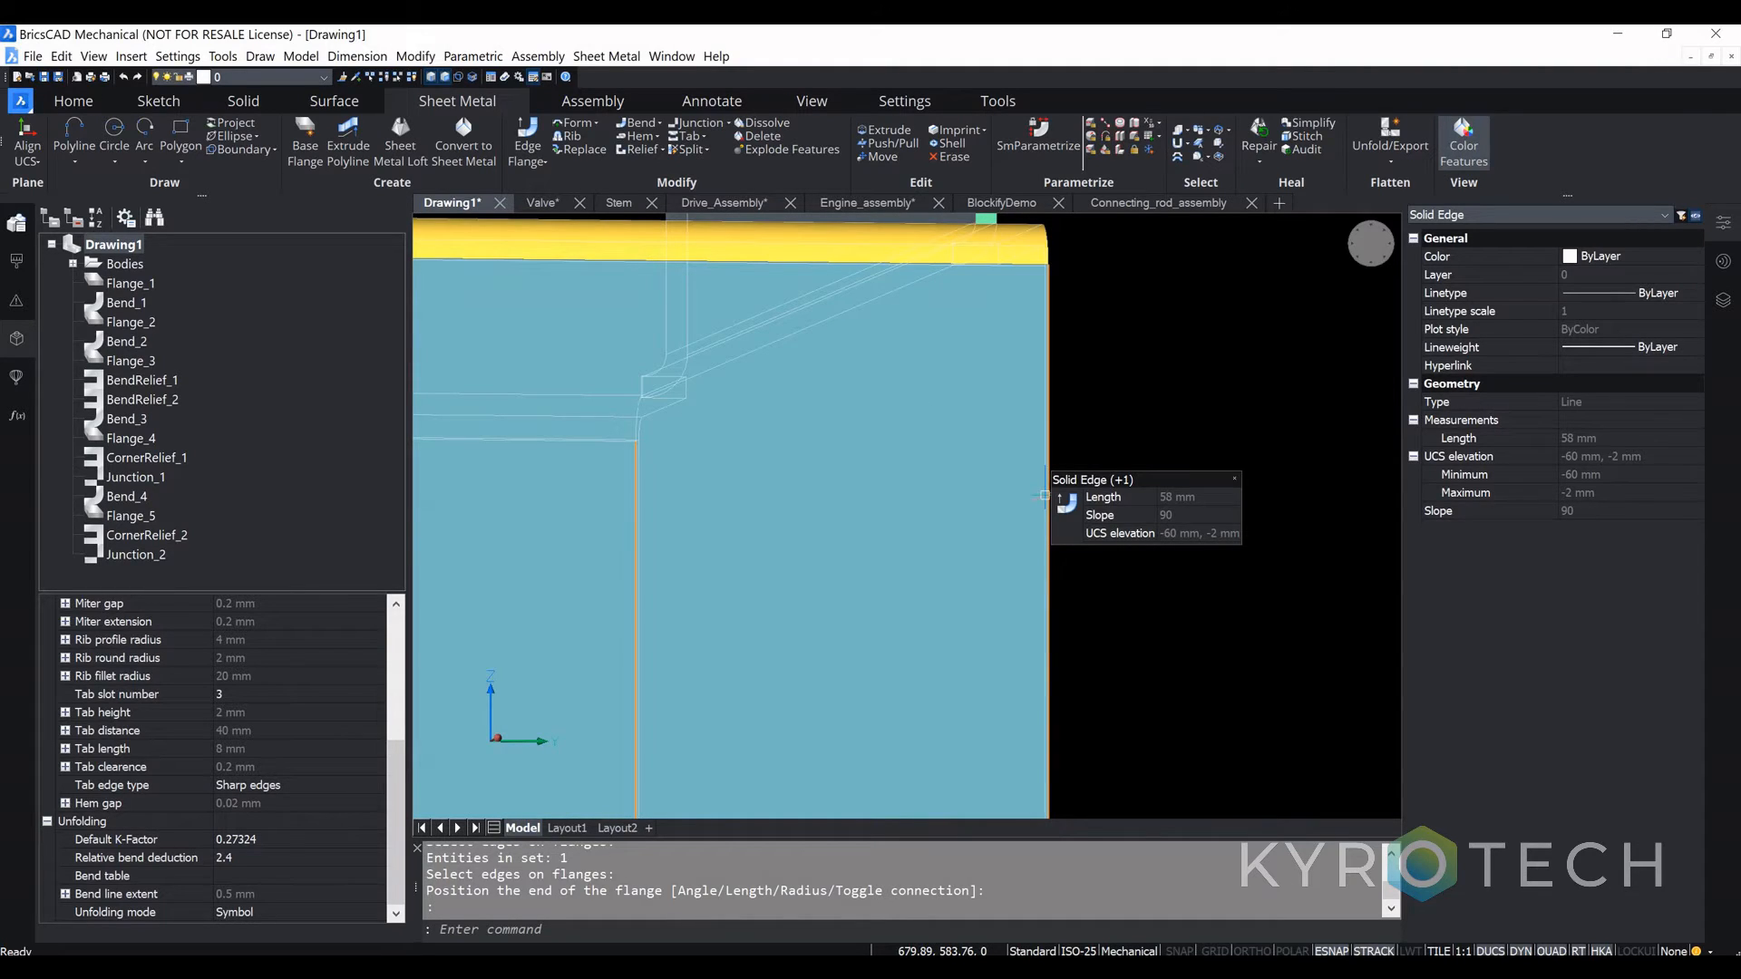
click(1044, 496)
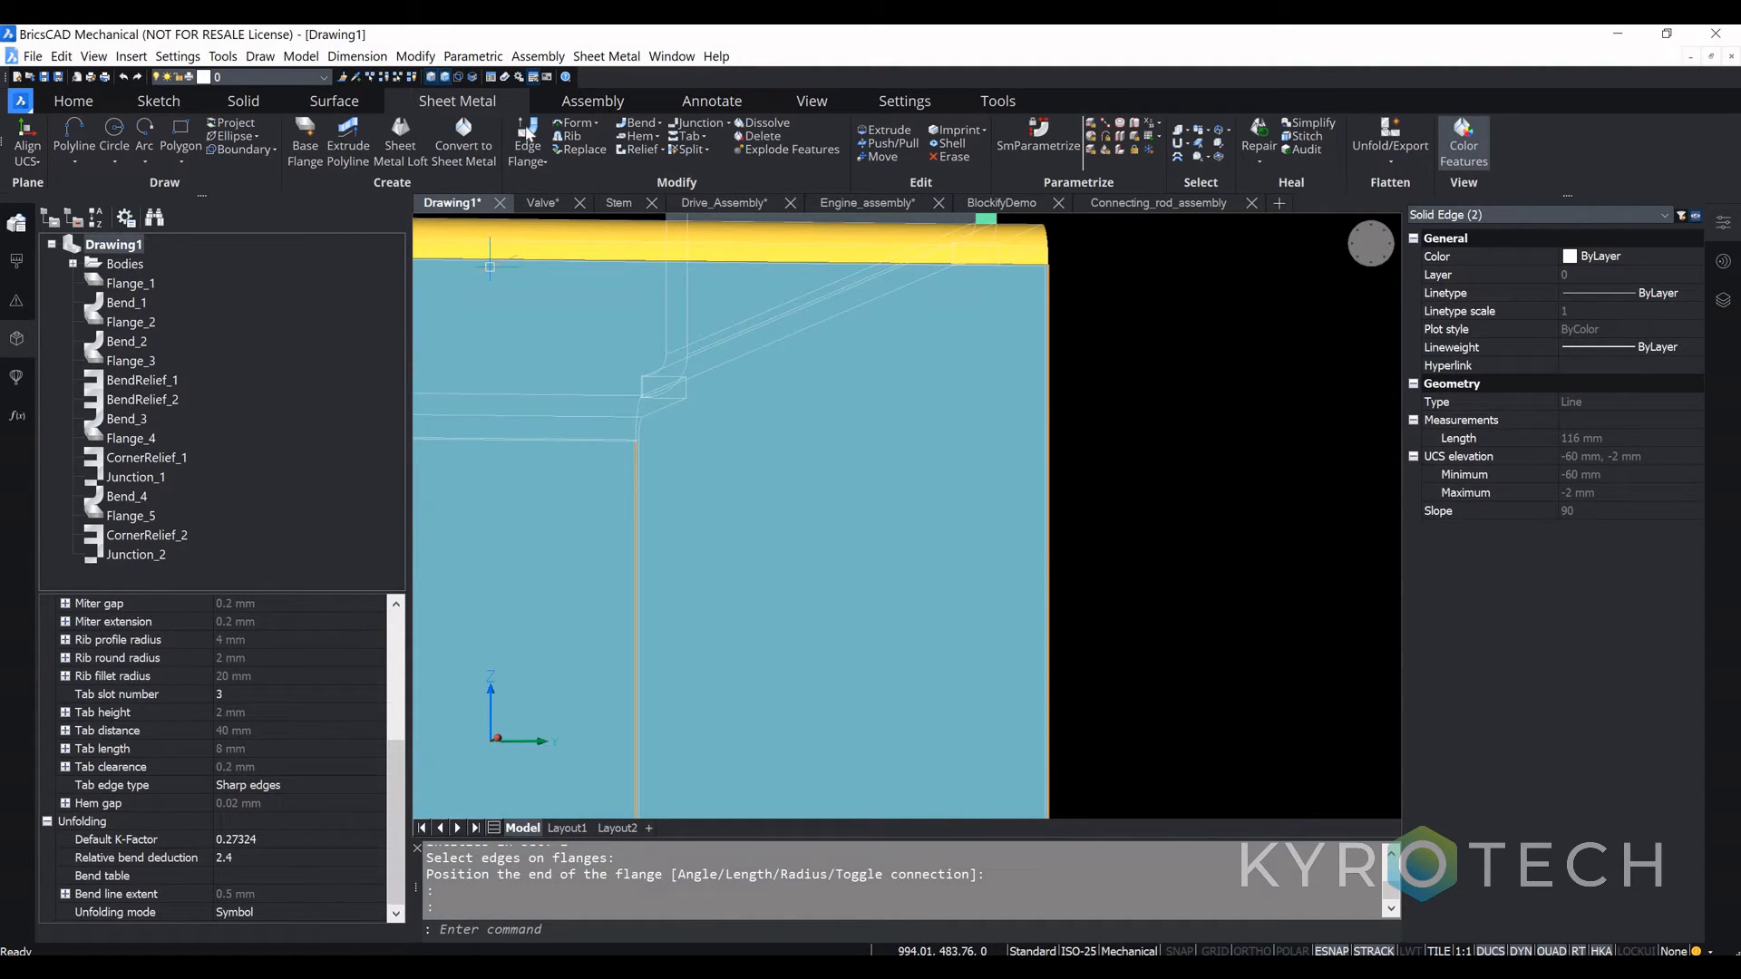
key(Return)
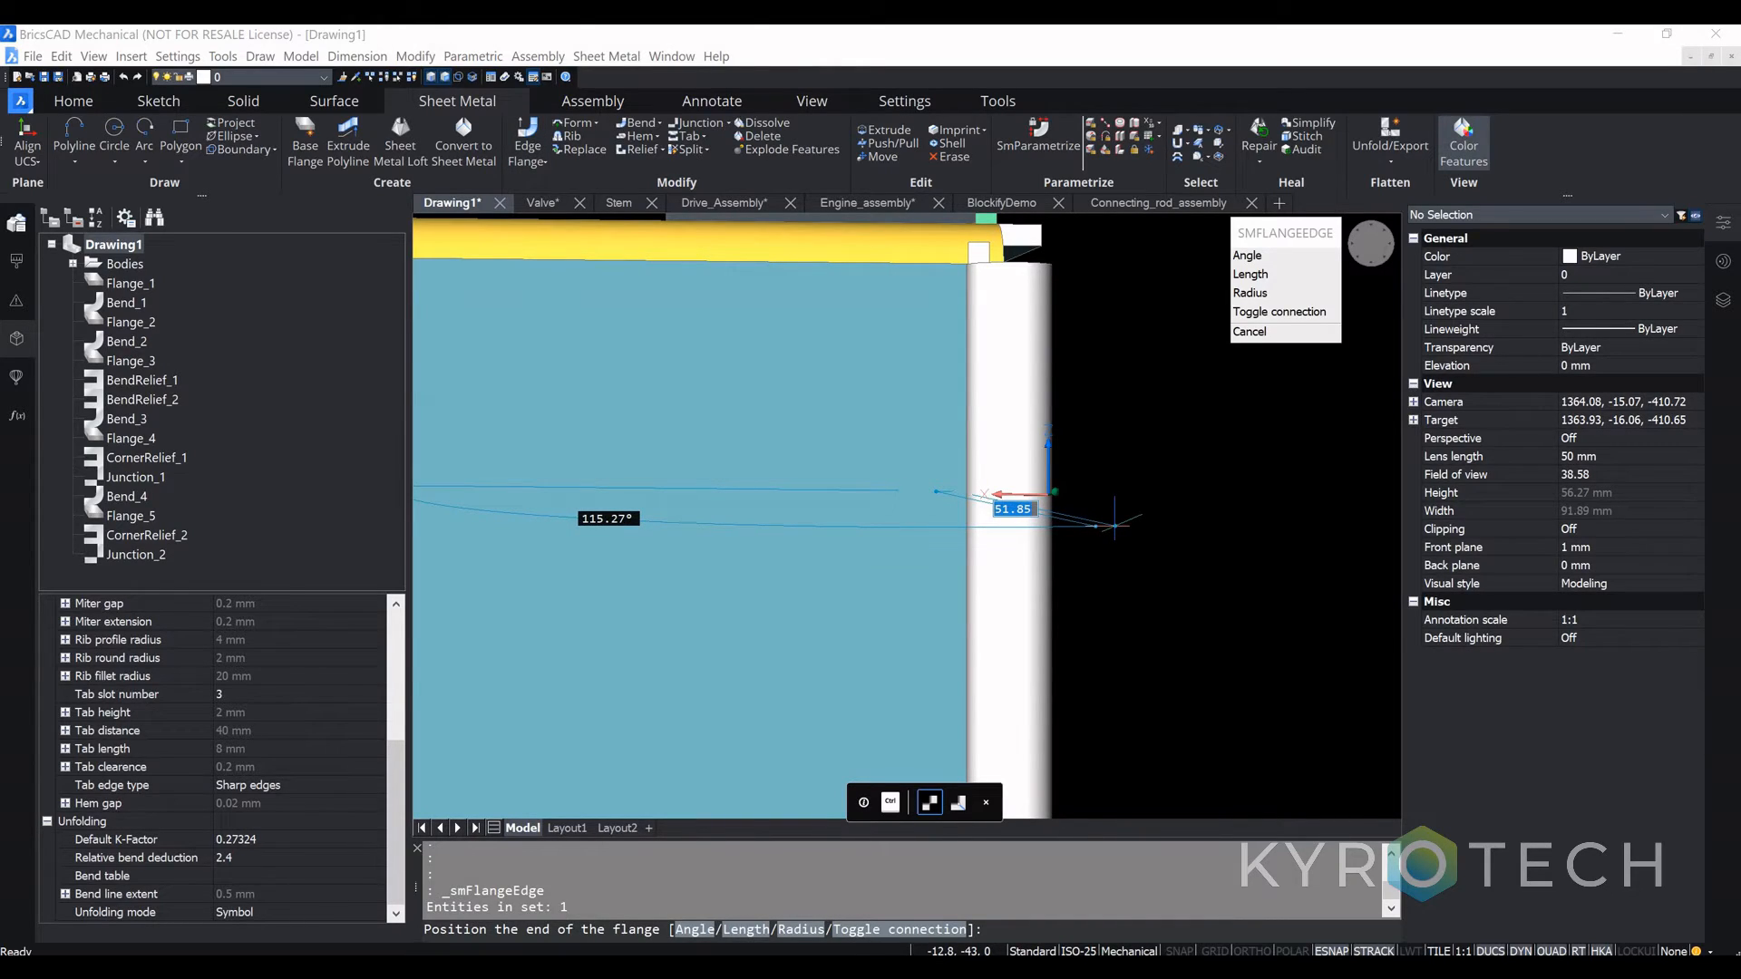
text(25)
key(Tab)
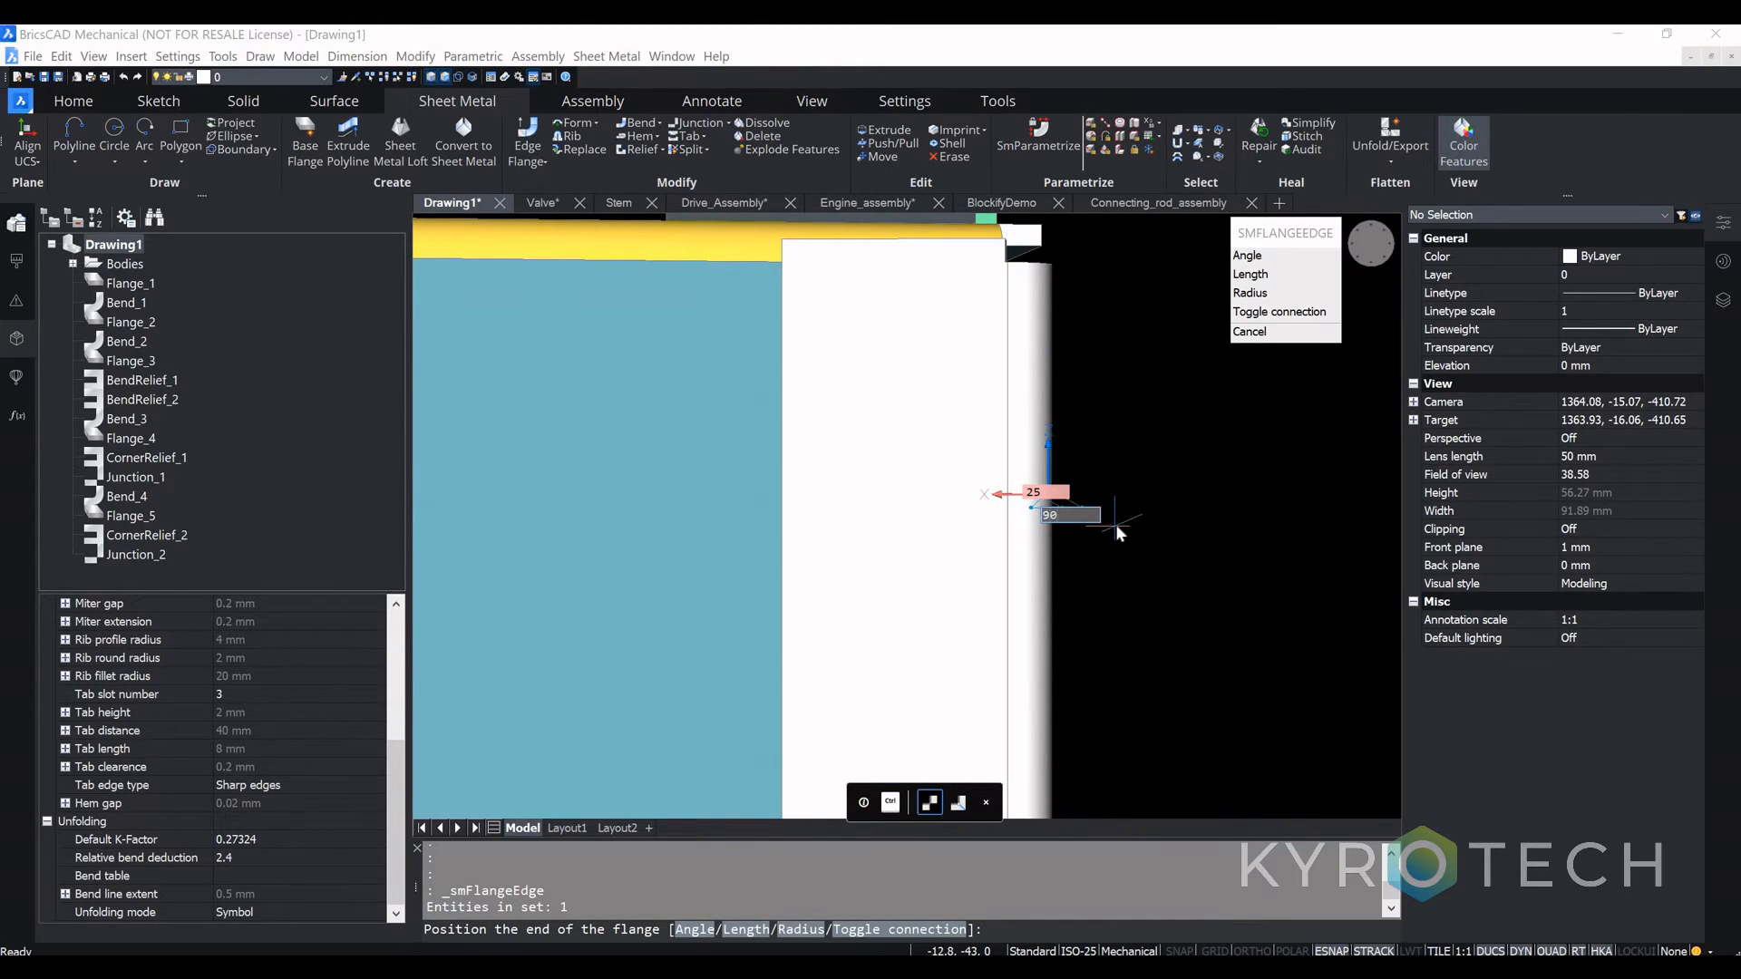
key(Return)
Step: Search the component library for "slot" and begin inserting the plain Slot component on a small 25 mm end flange
scroll(943, 288, down, 4)
shift+middle_drag(907, 346, 1056, 382)
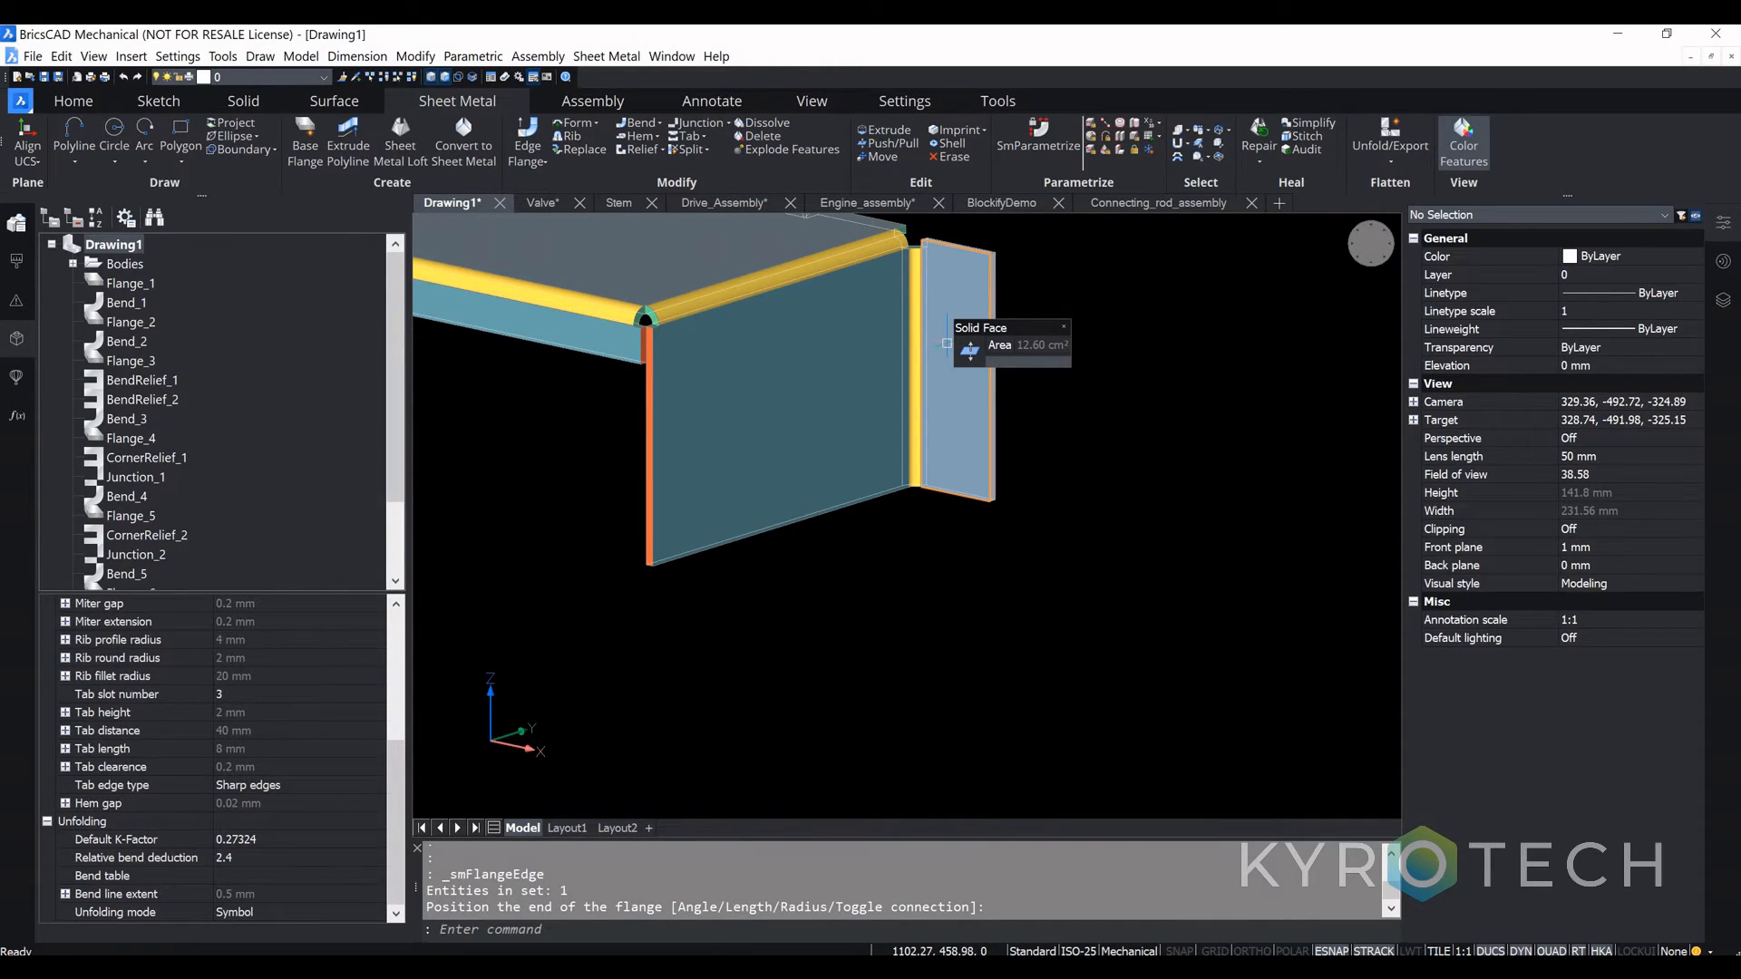
scroll(780, 335, down, 4)
middle_drag(647, 323, 701, 439)
middle_drag(660, 360, 703, 458)
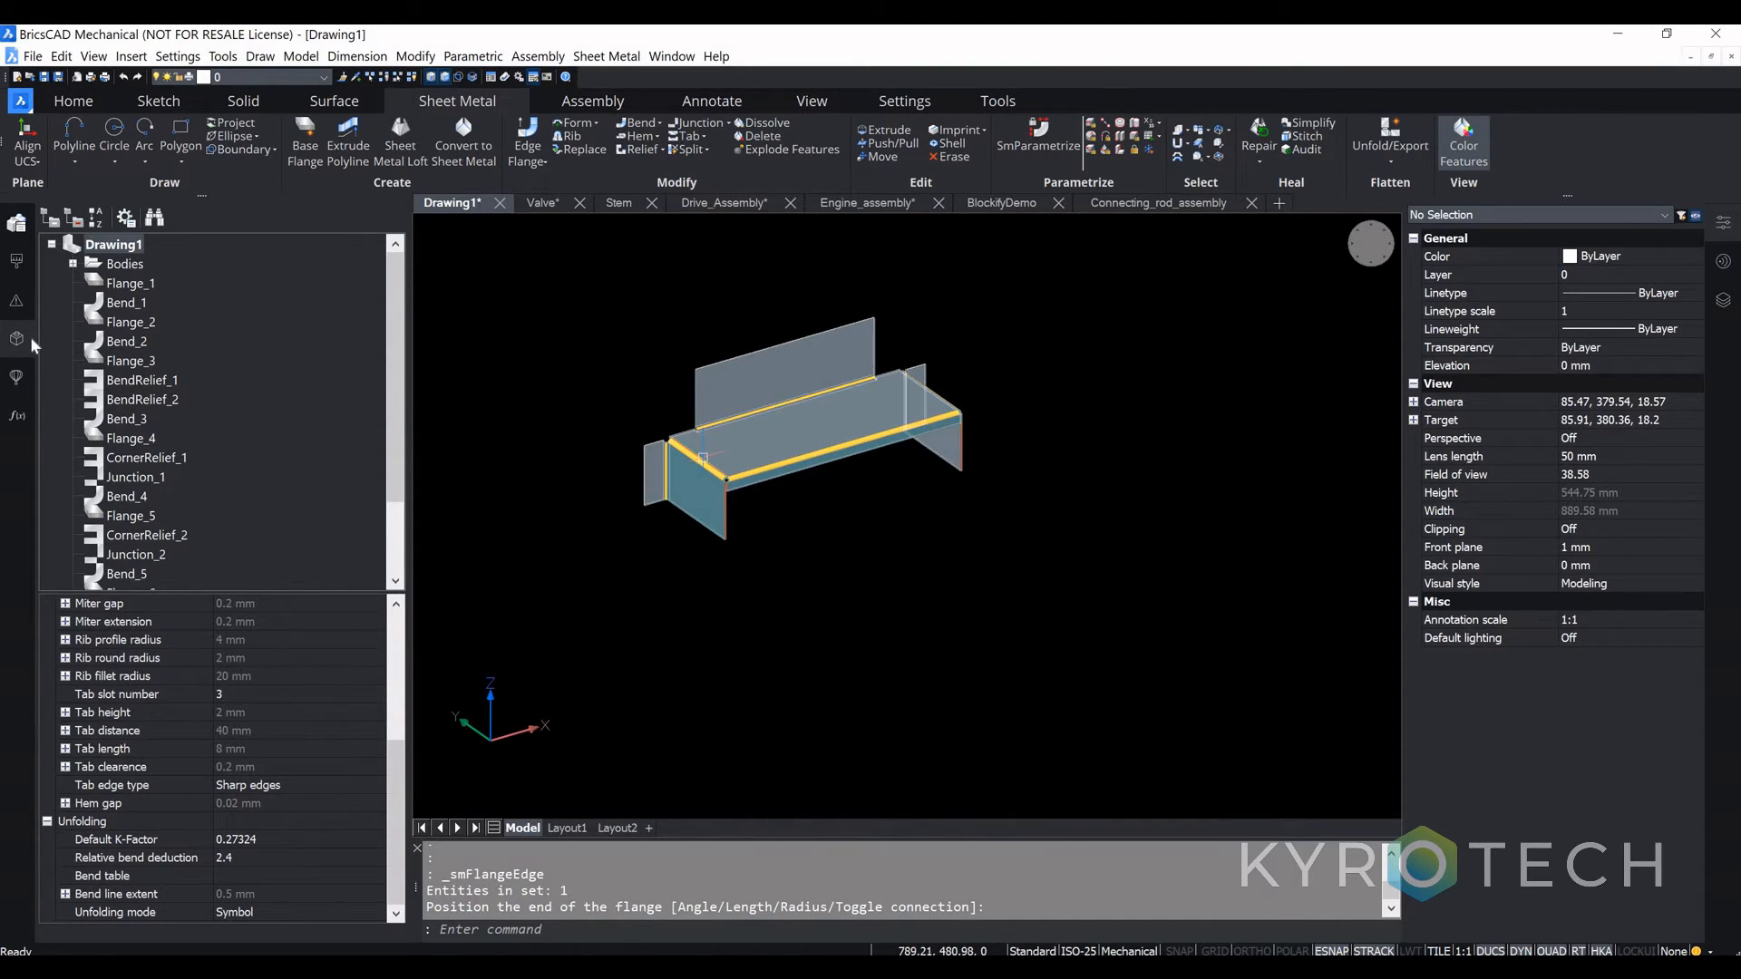
click(17, 376)
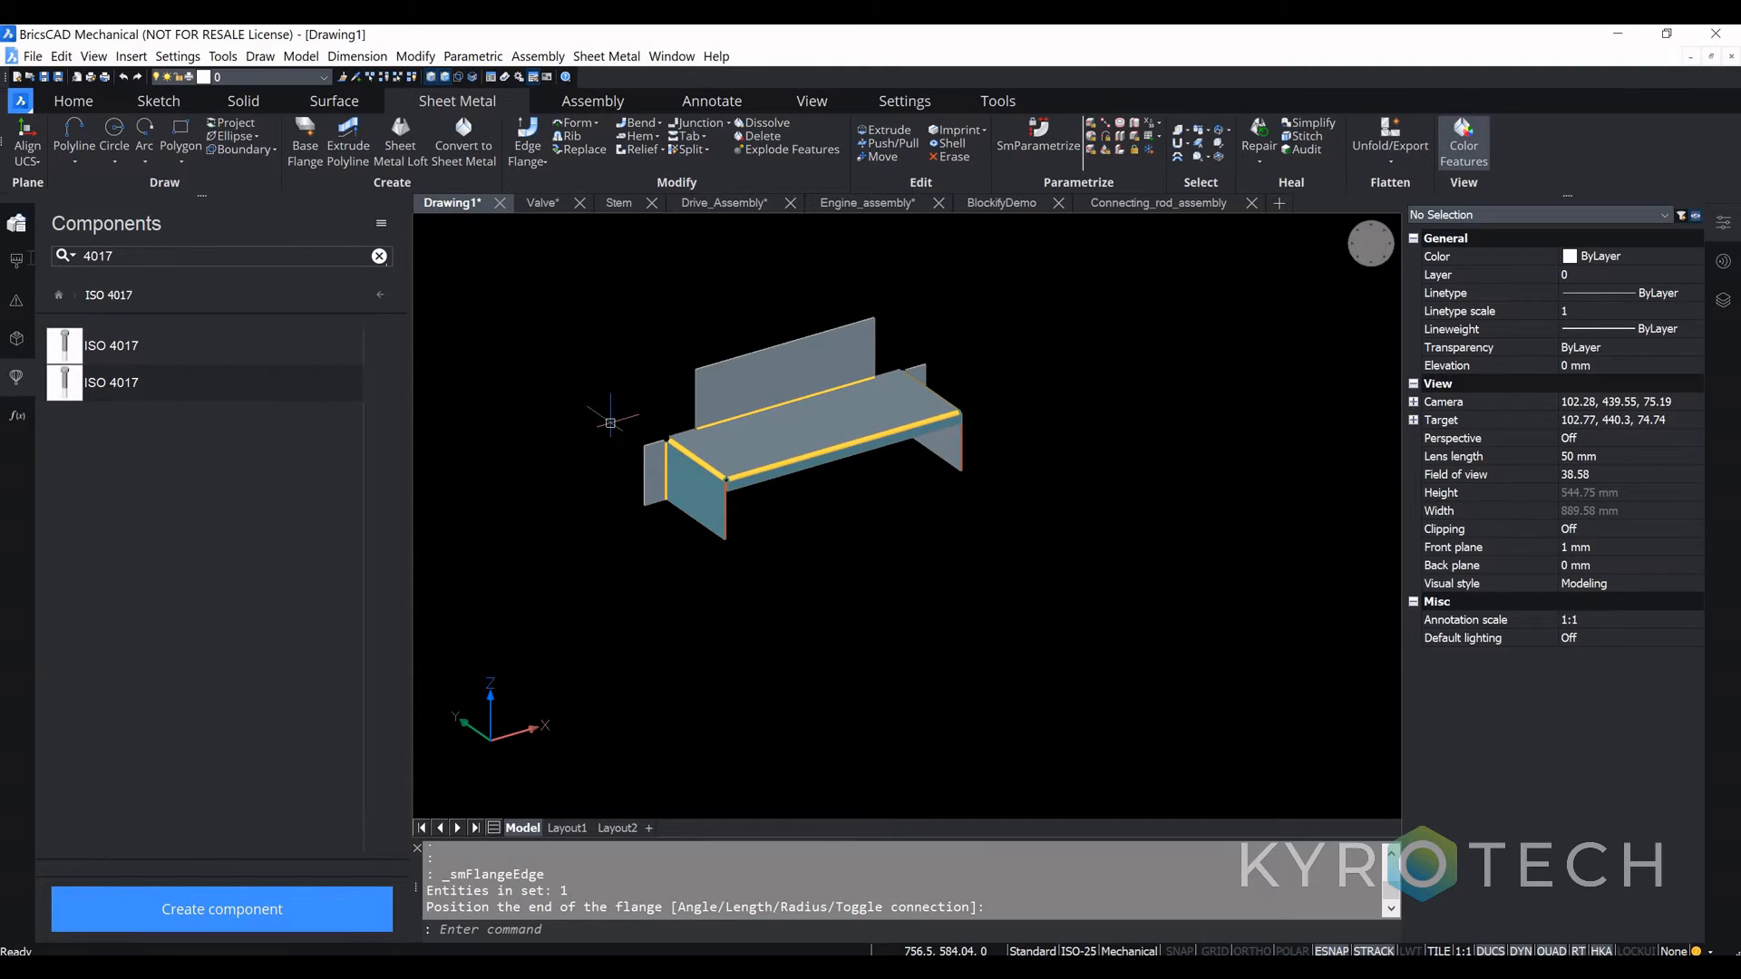
text(slot)
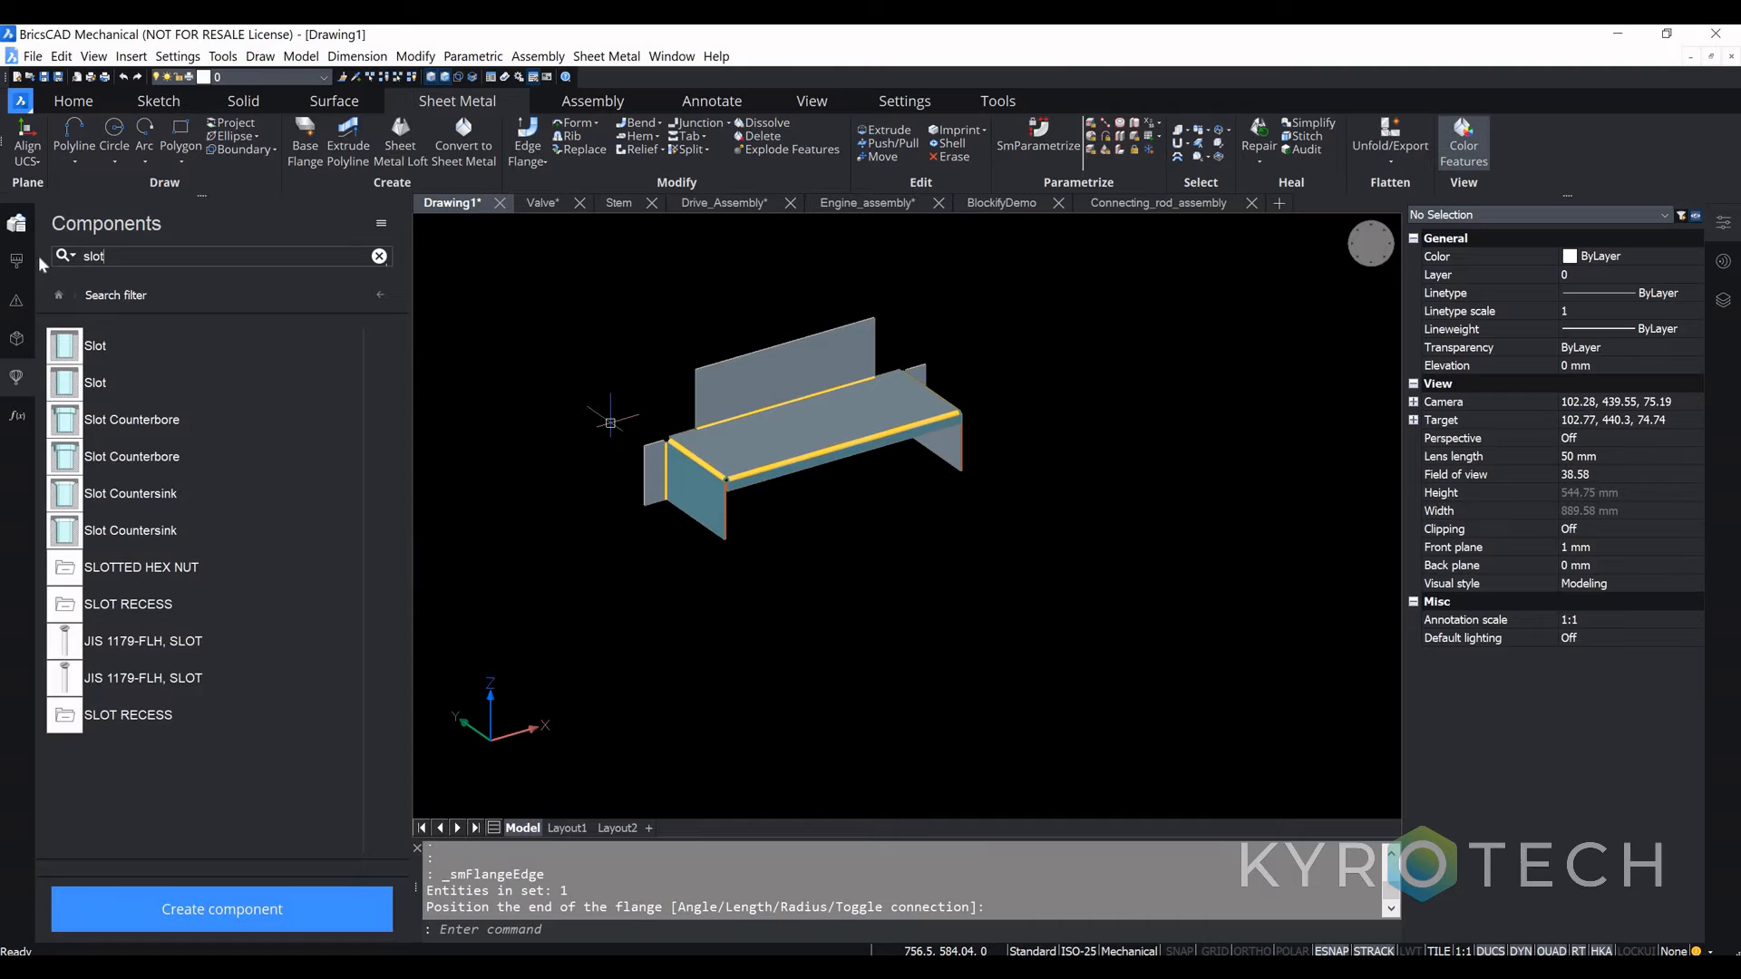
click(212, 361)
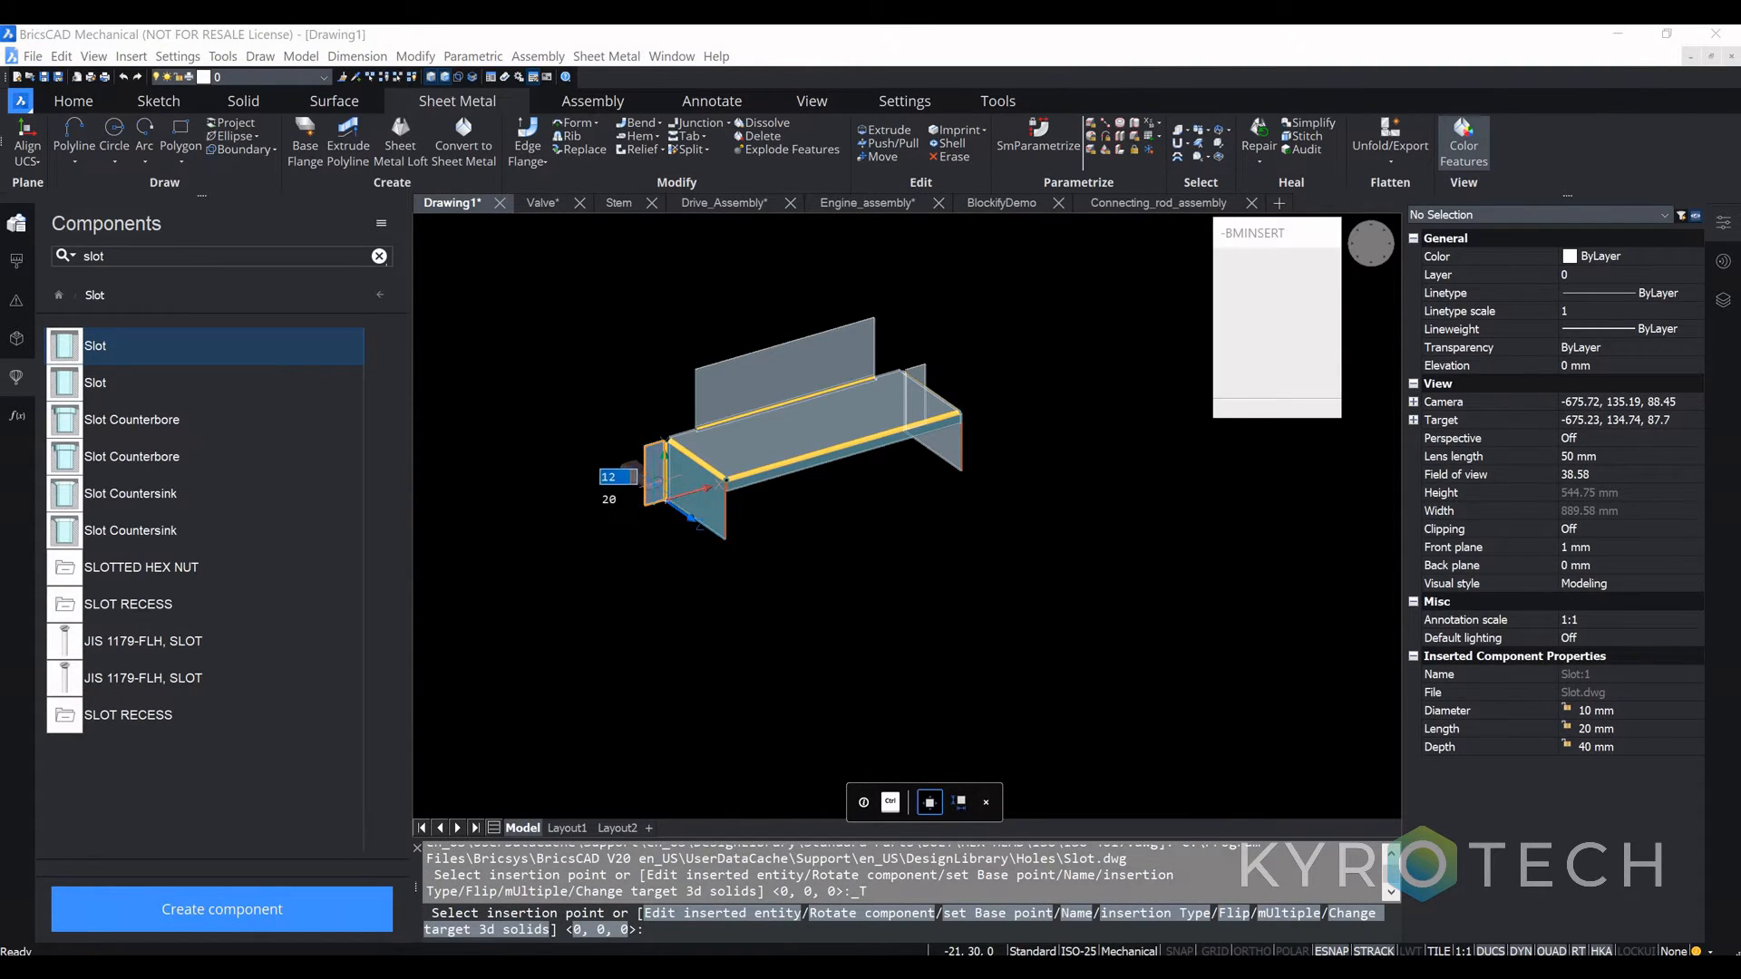
Step: Set the inserted slot's diameter to 5 mm and its length to 15 mm, then return to choosing its insertion point
scroll(635, 481, up, 4)
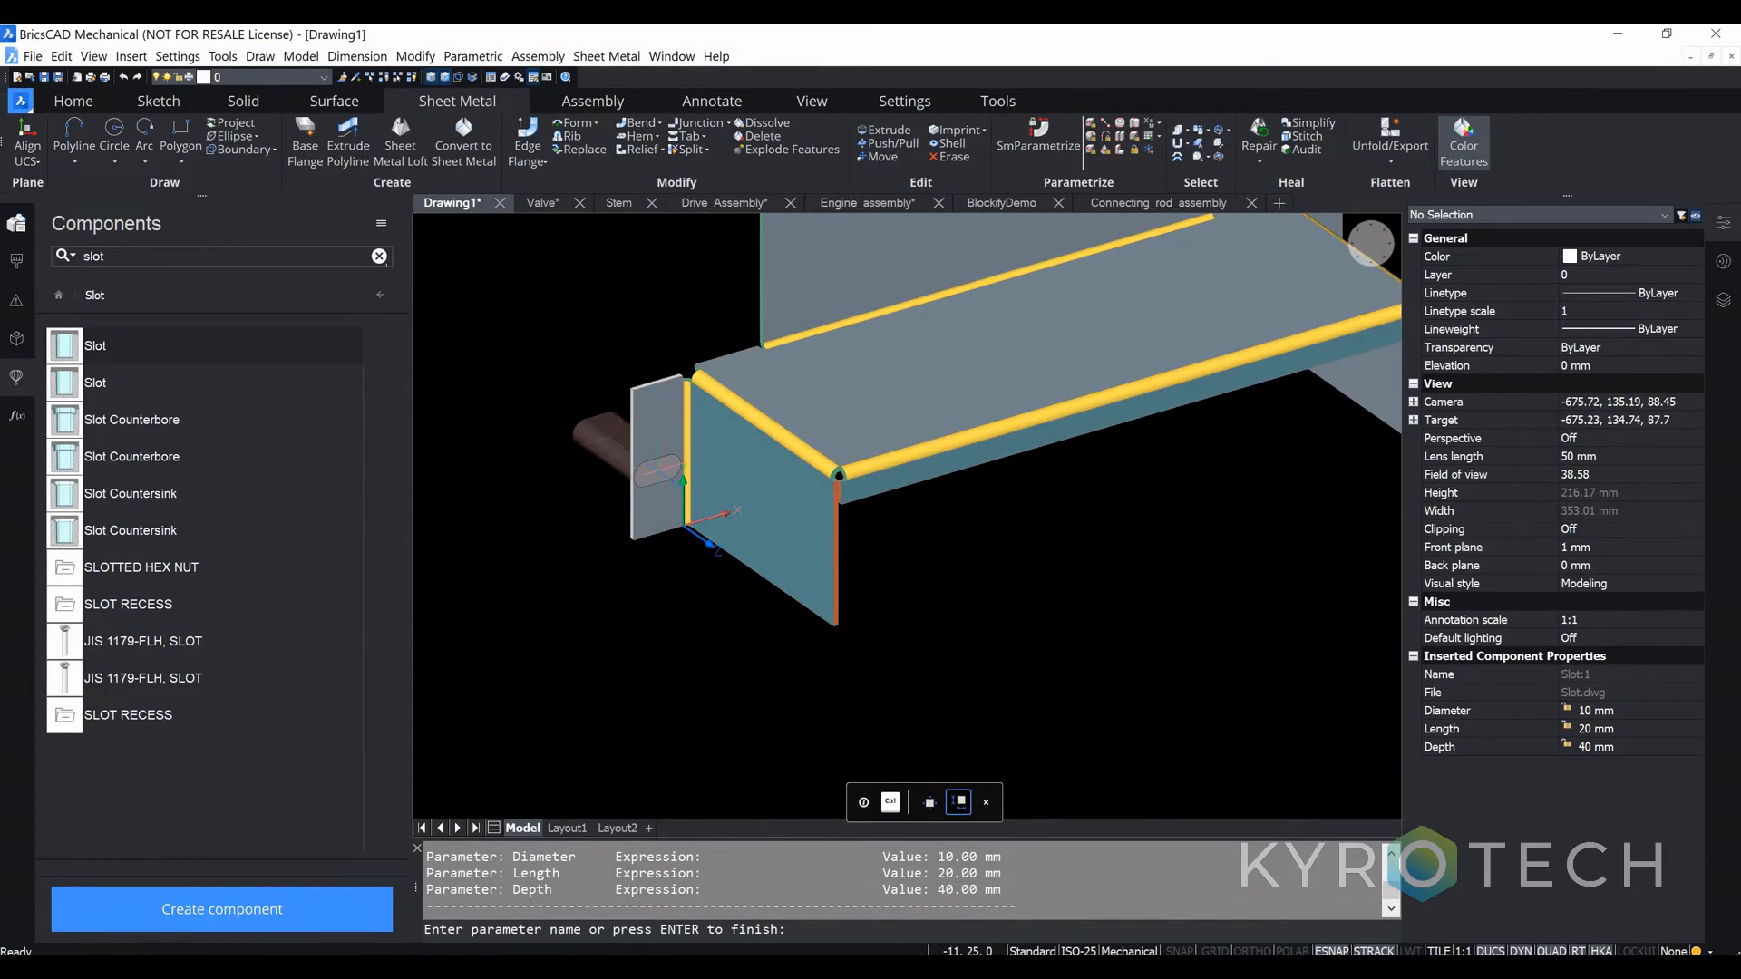
click(1611, 712)
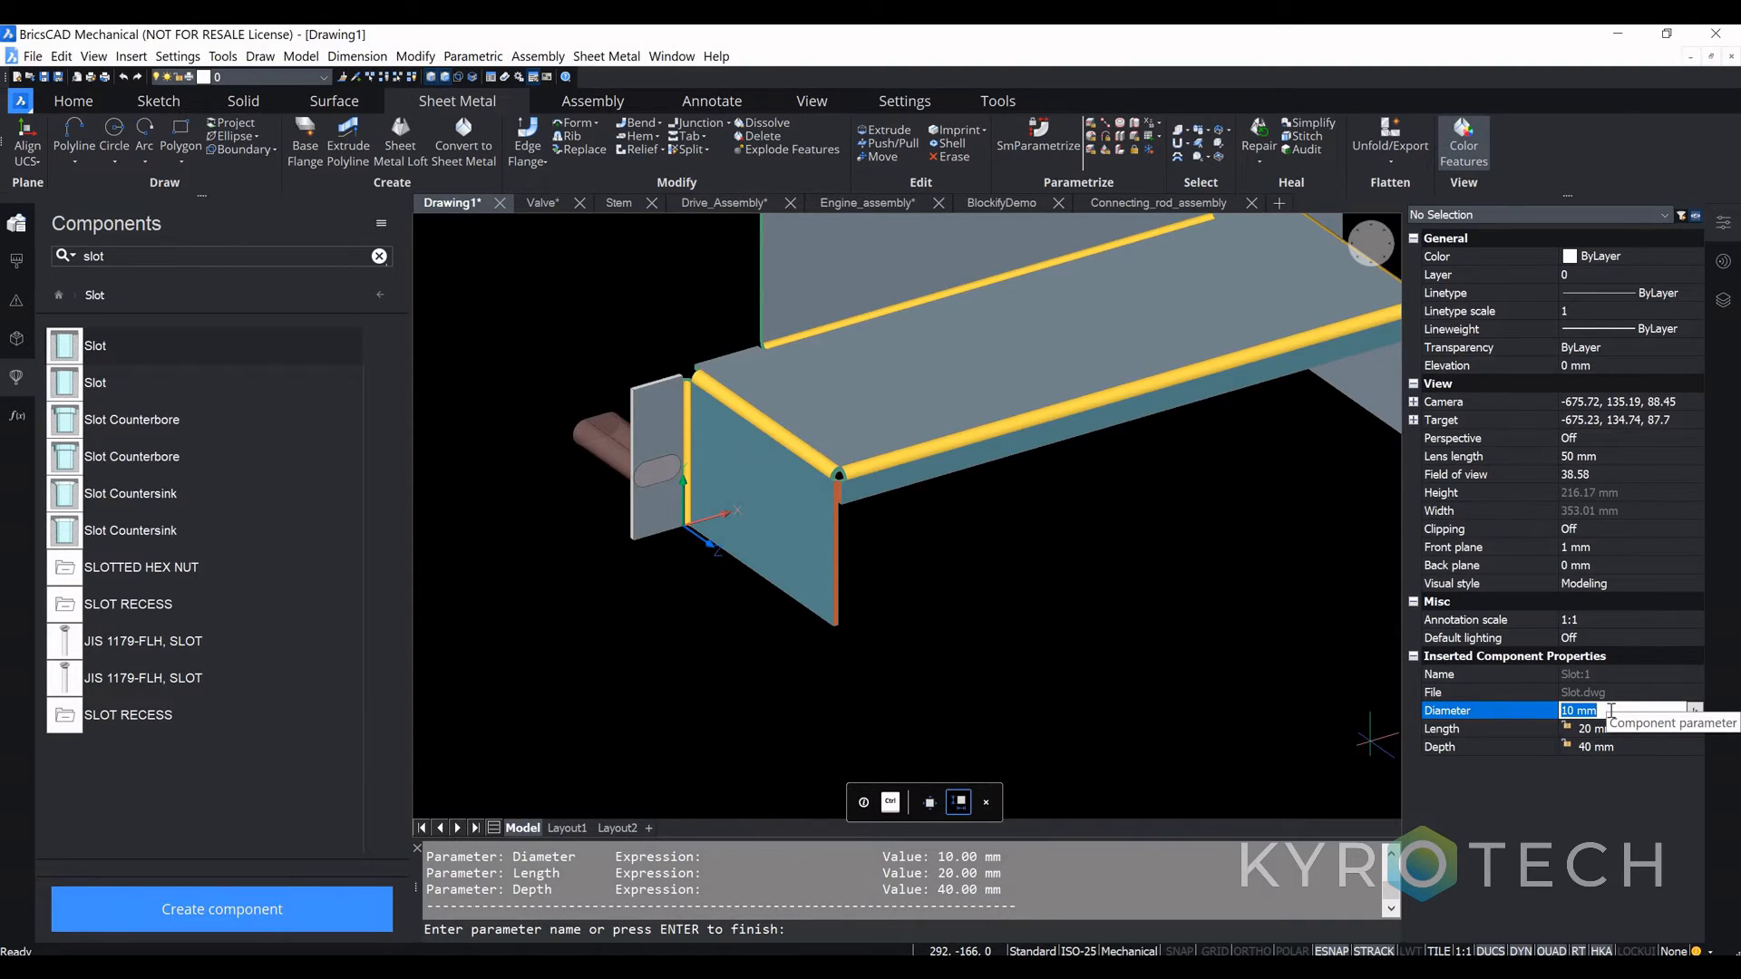
key(Return)
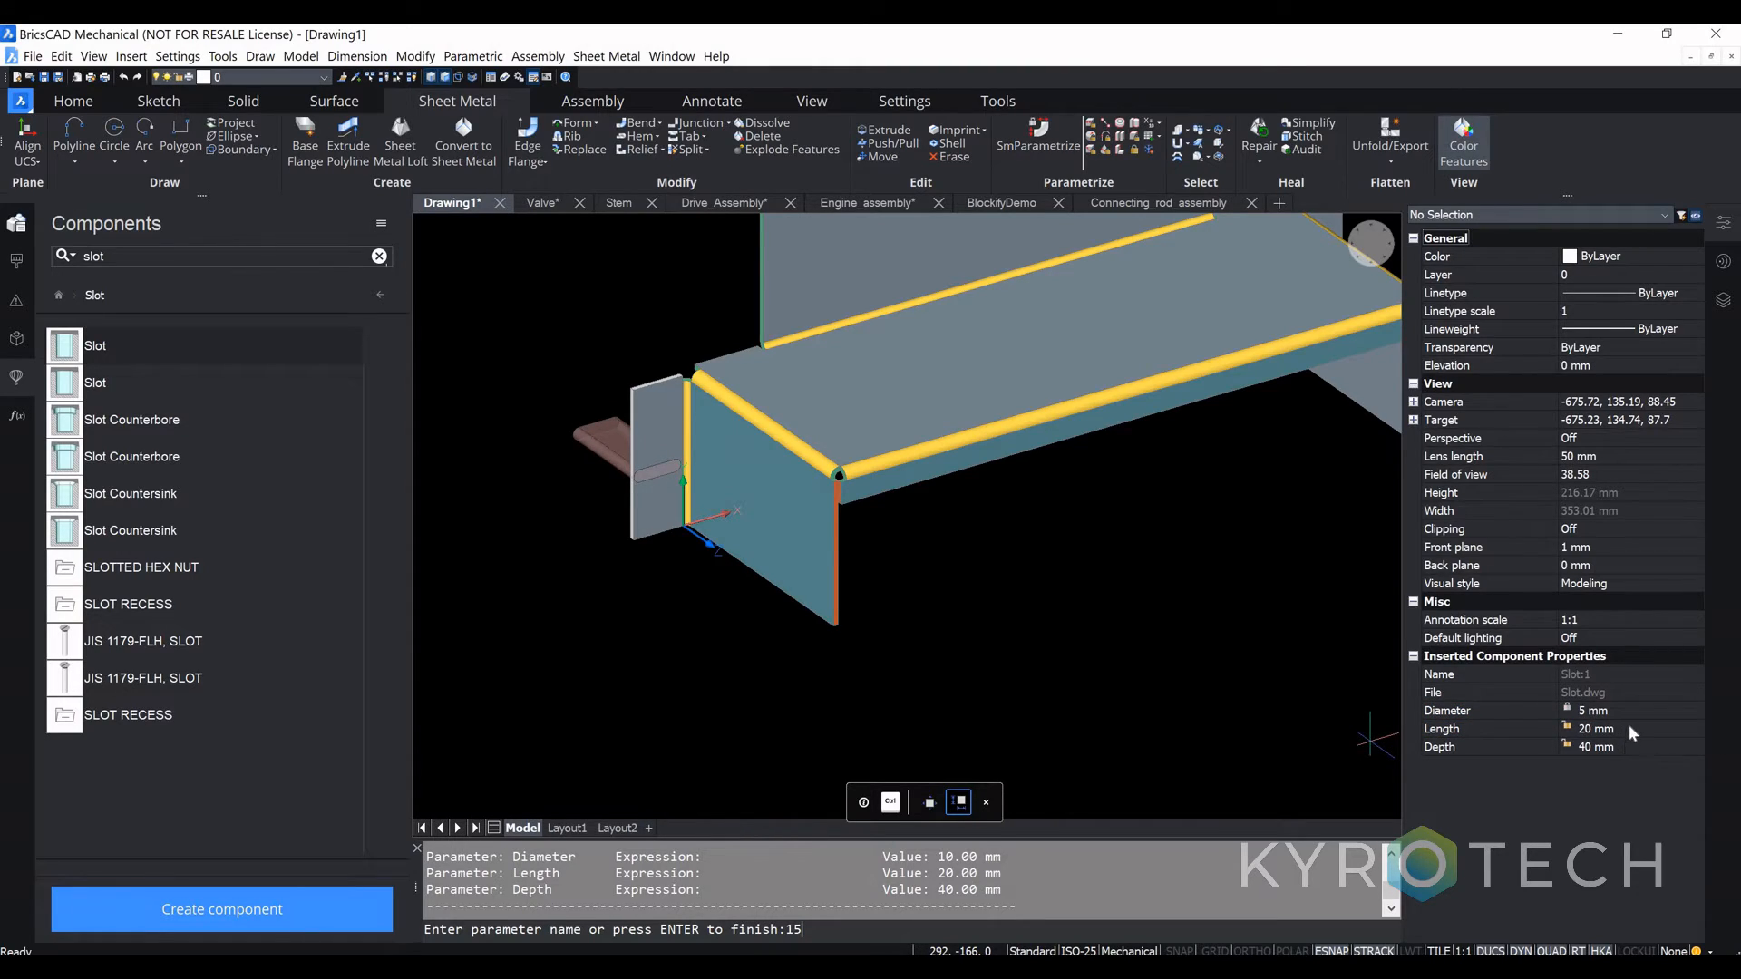
click(1633, 728)
text(15)
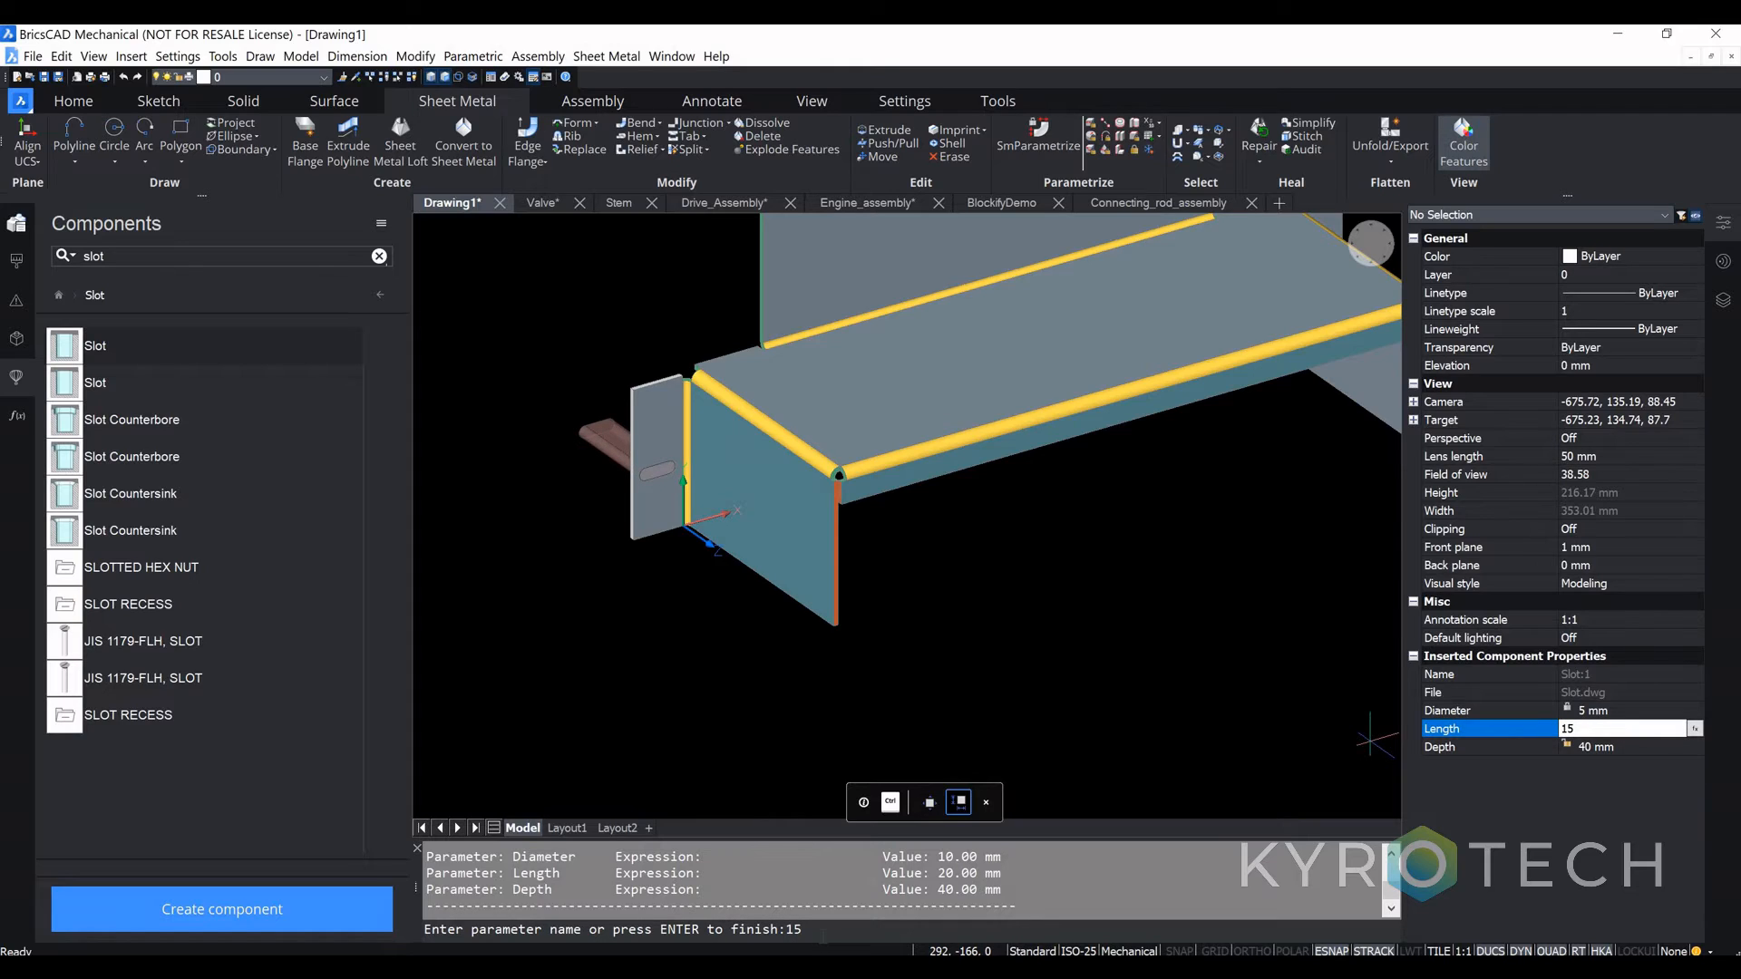
click(825, 932)
key(Return)
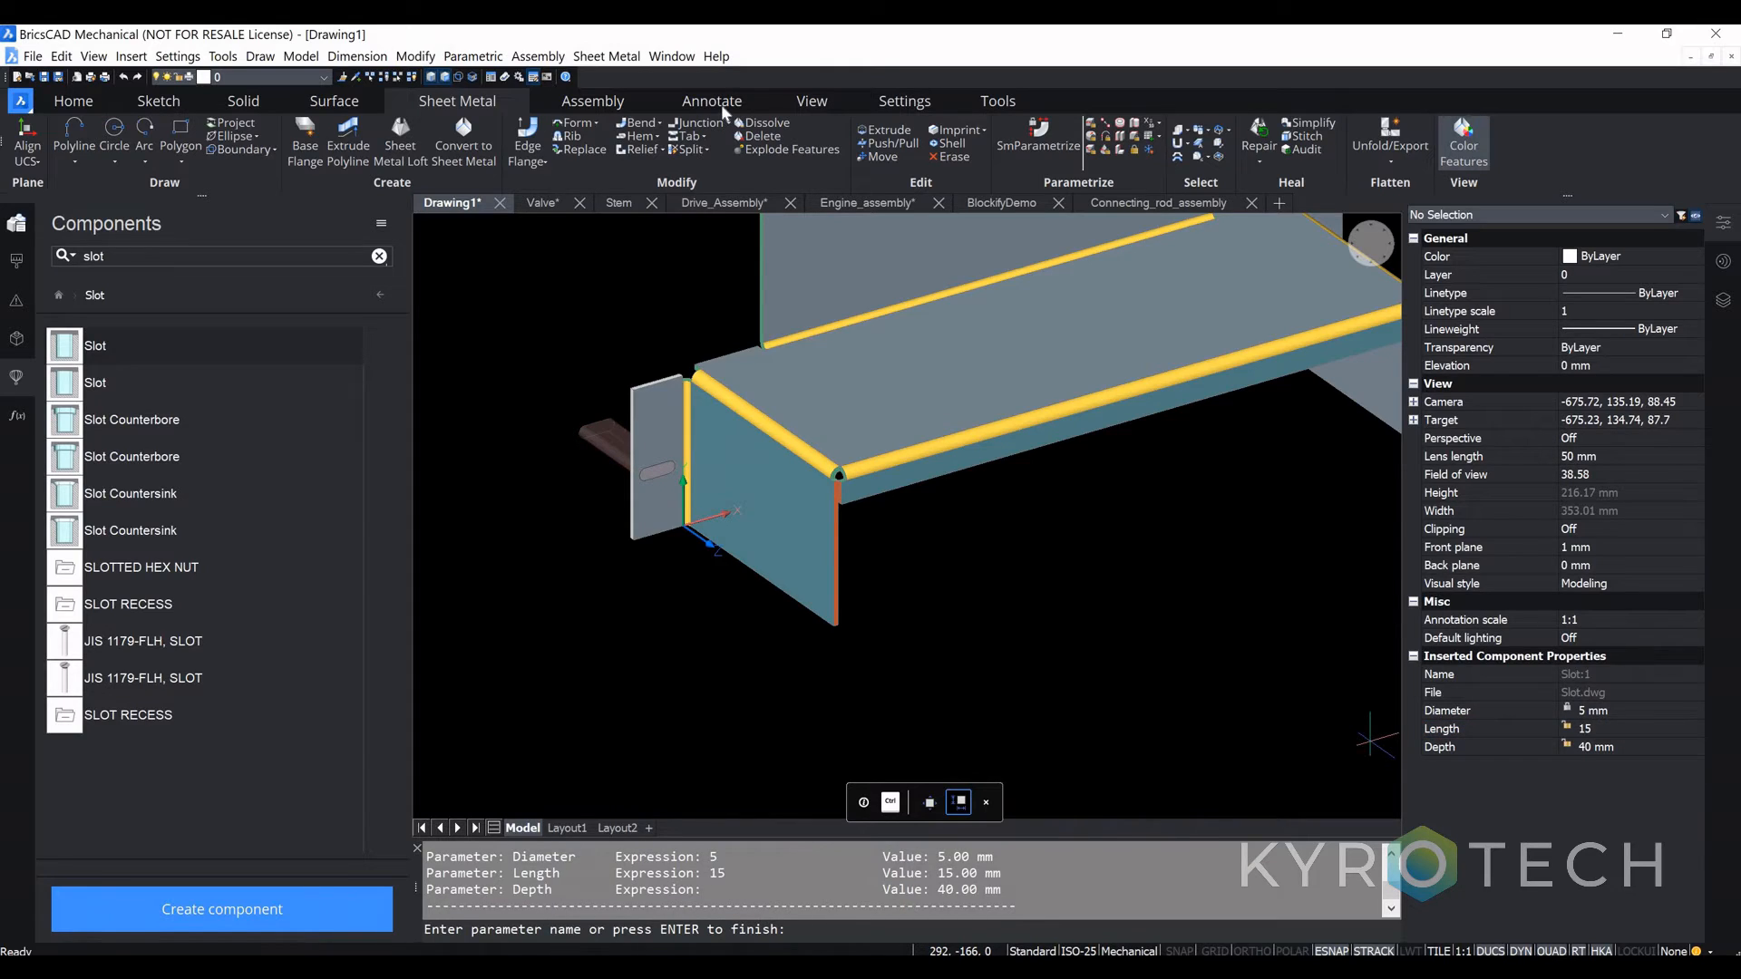
scroll(749, 485, down, 3)
scroll(748, 485, up, 1)
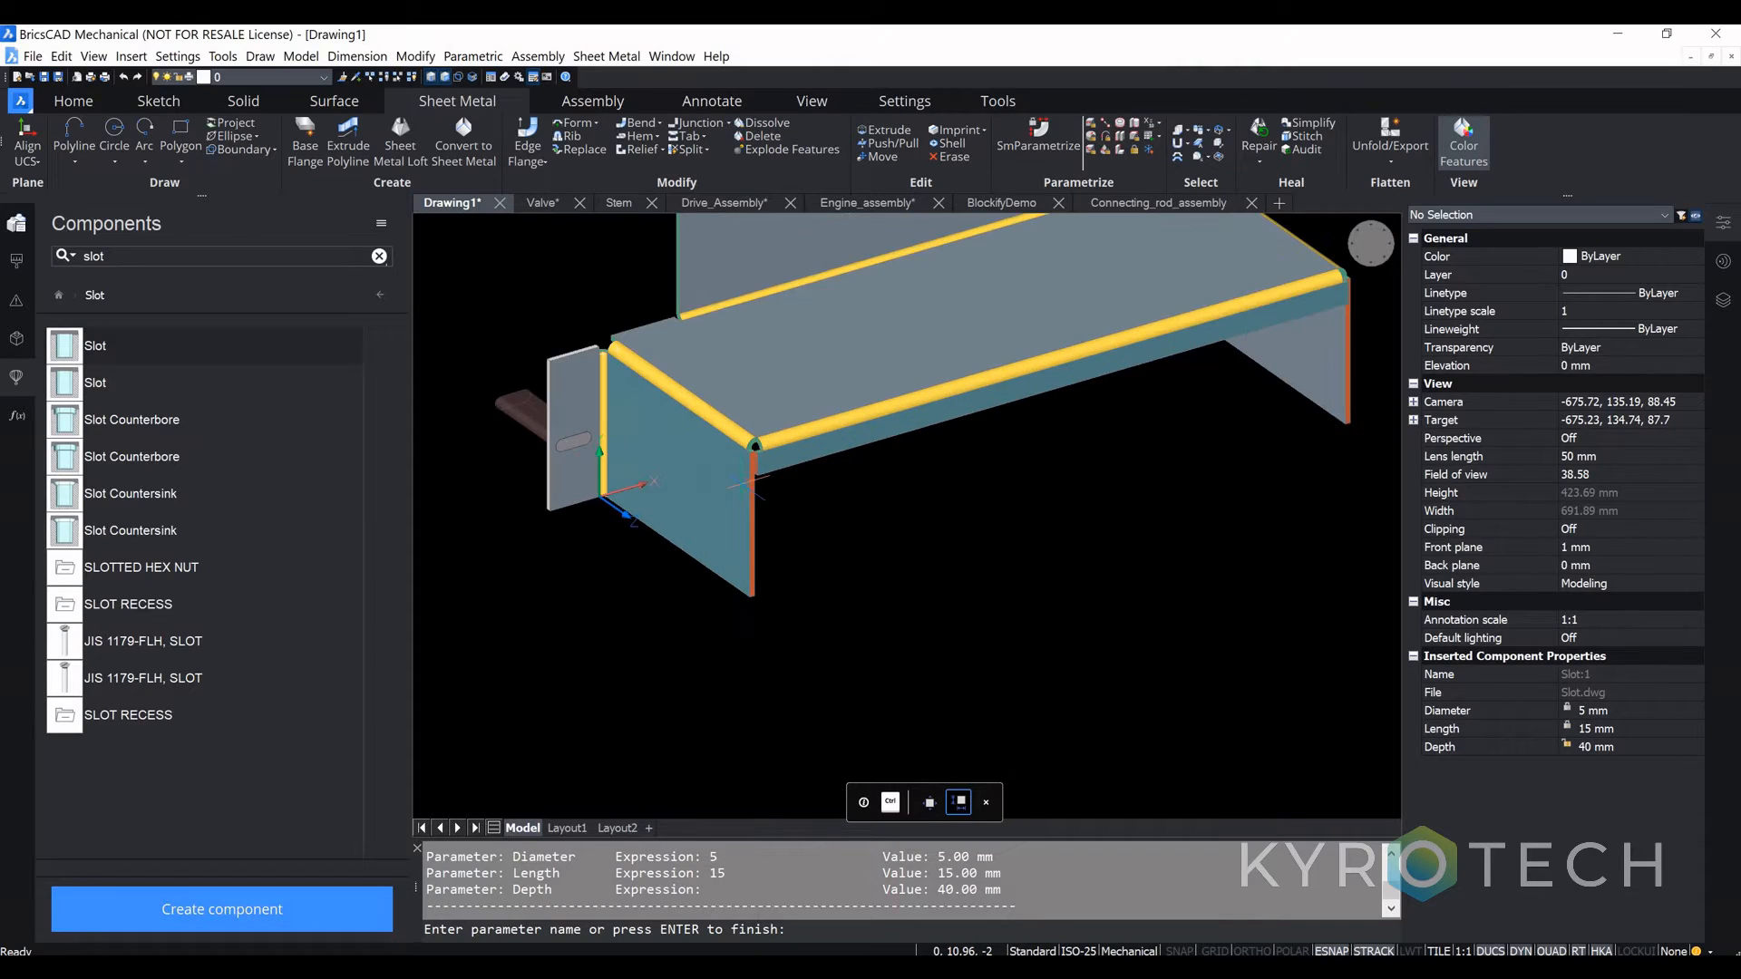
scroll(766, 390, up, 2)
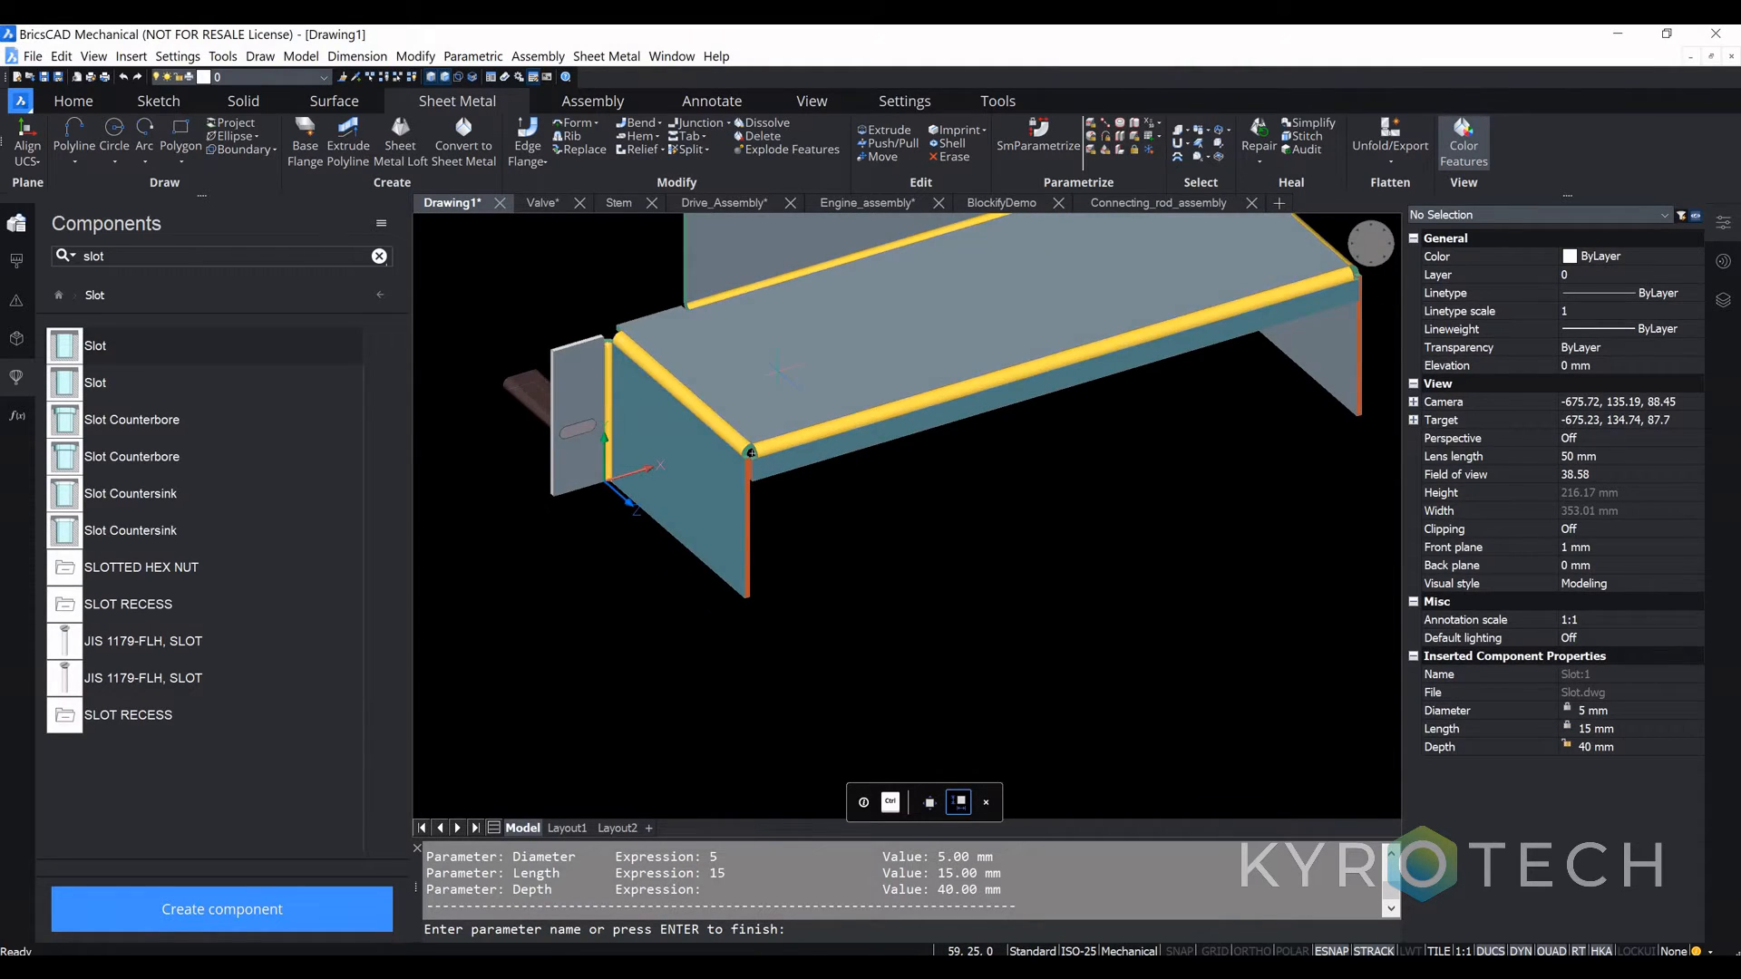
scroll(751, 451, down, 2)
shift+middle_drag(829, 362, 757, 392)
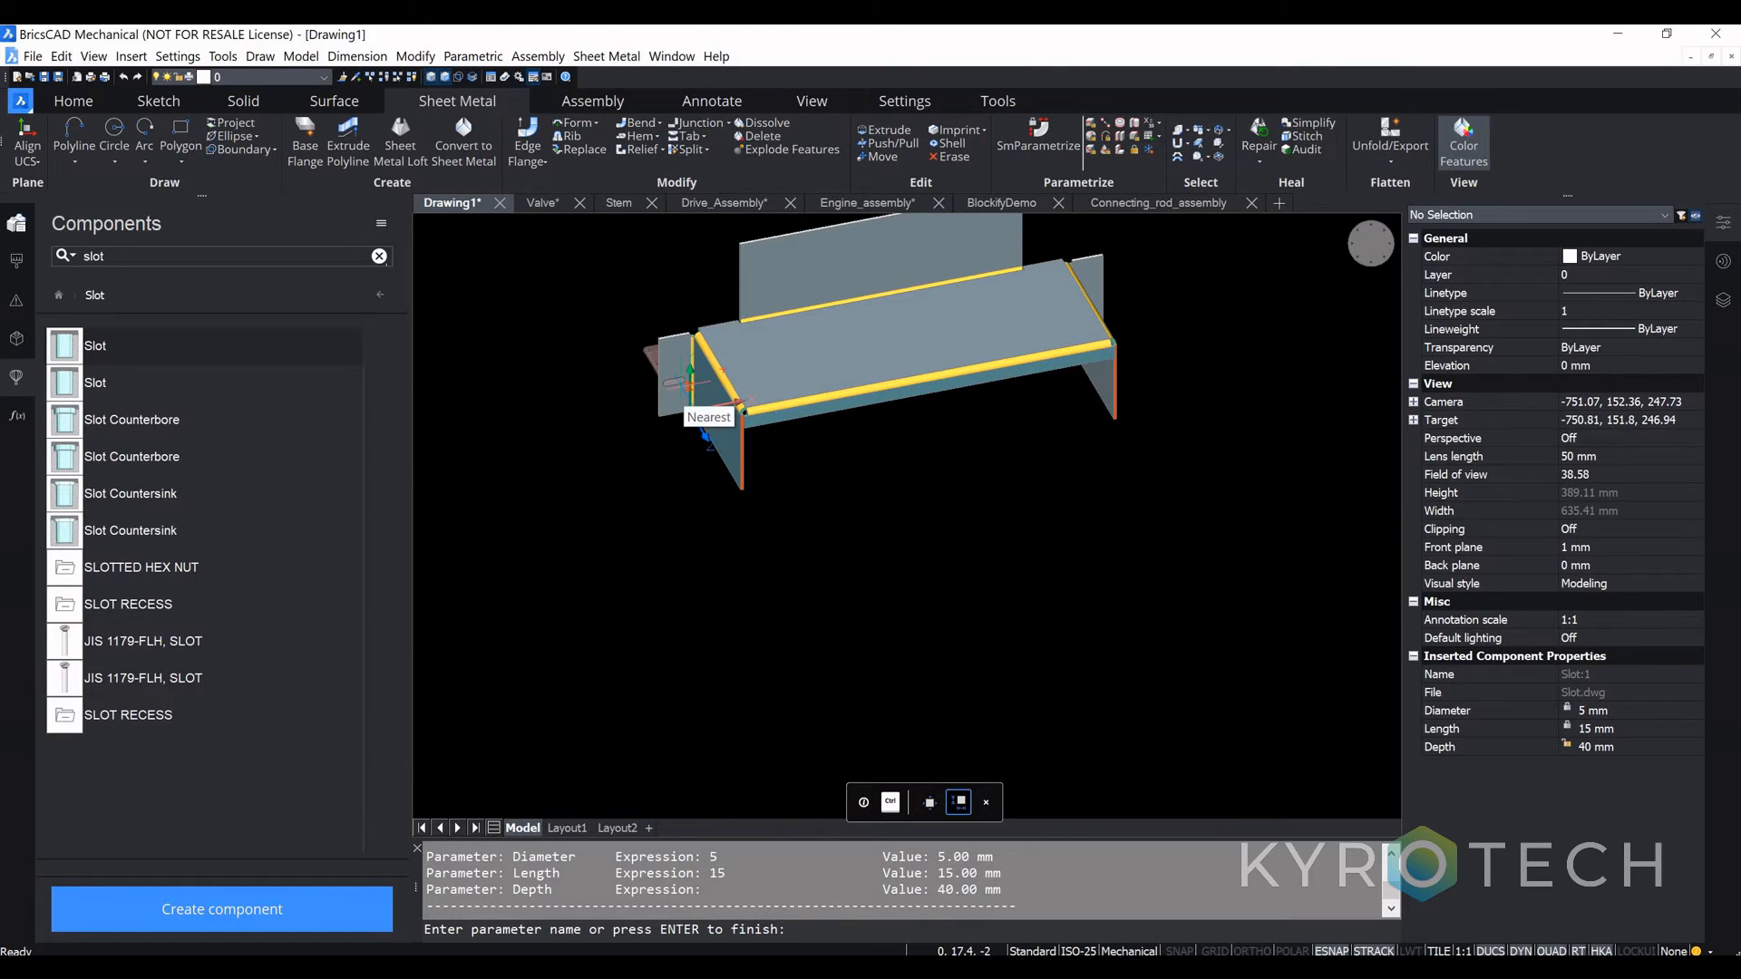
key(Return)
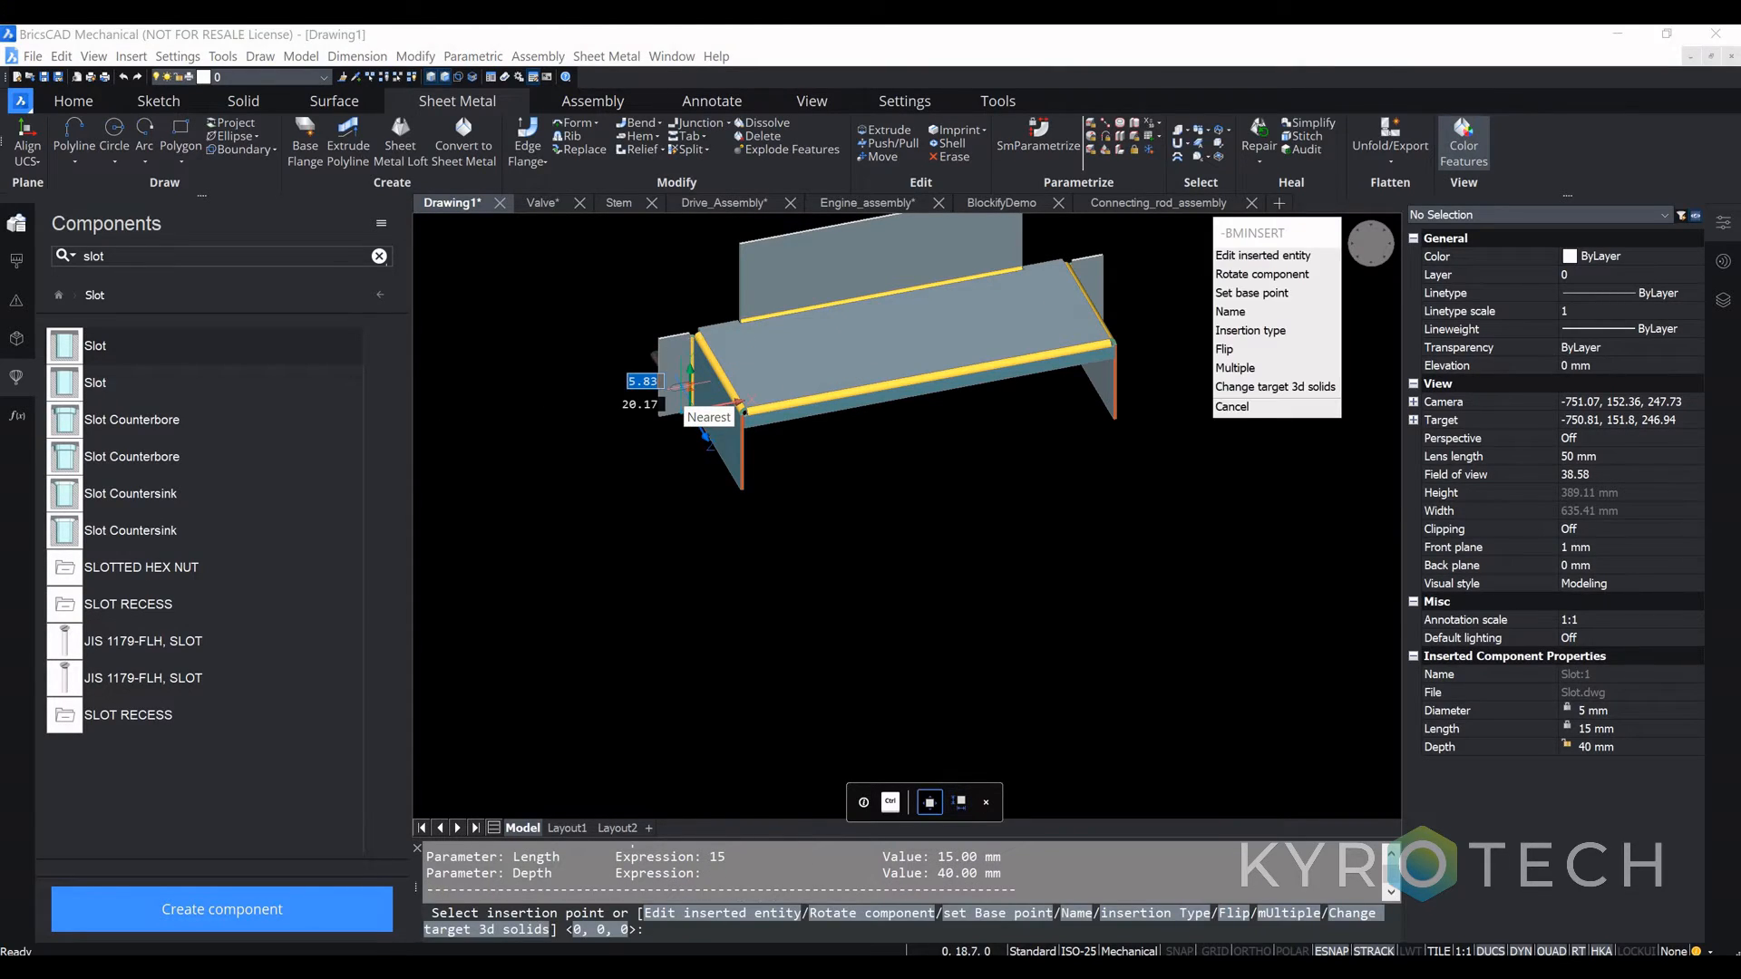
key(Escape)
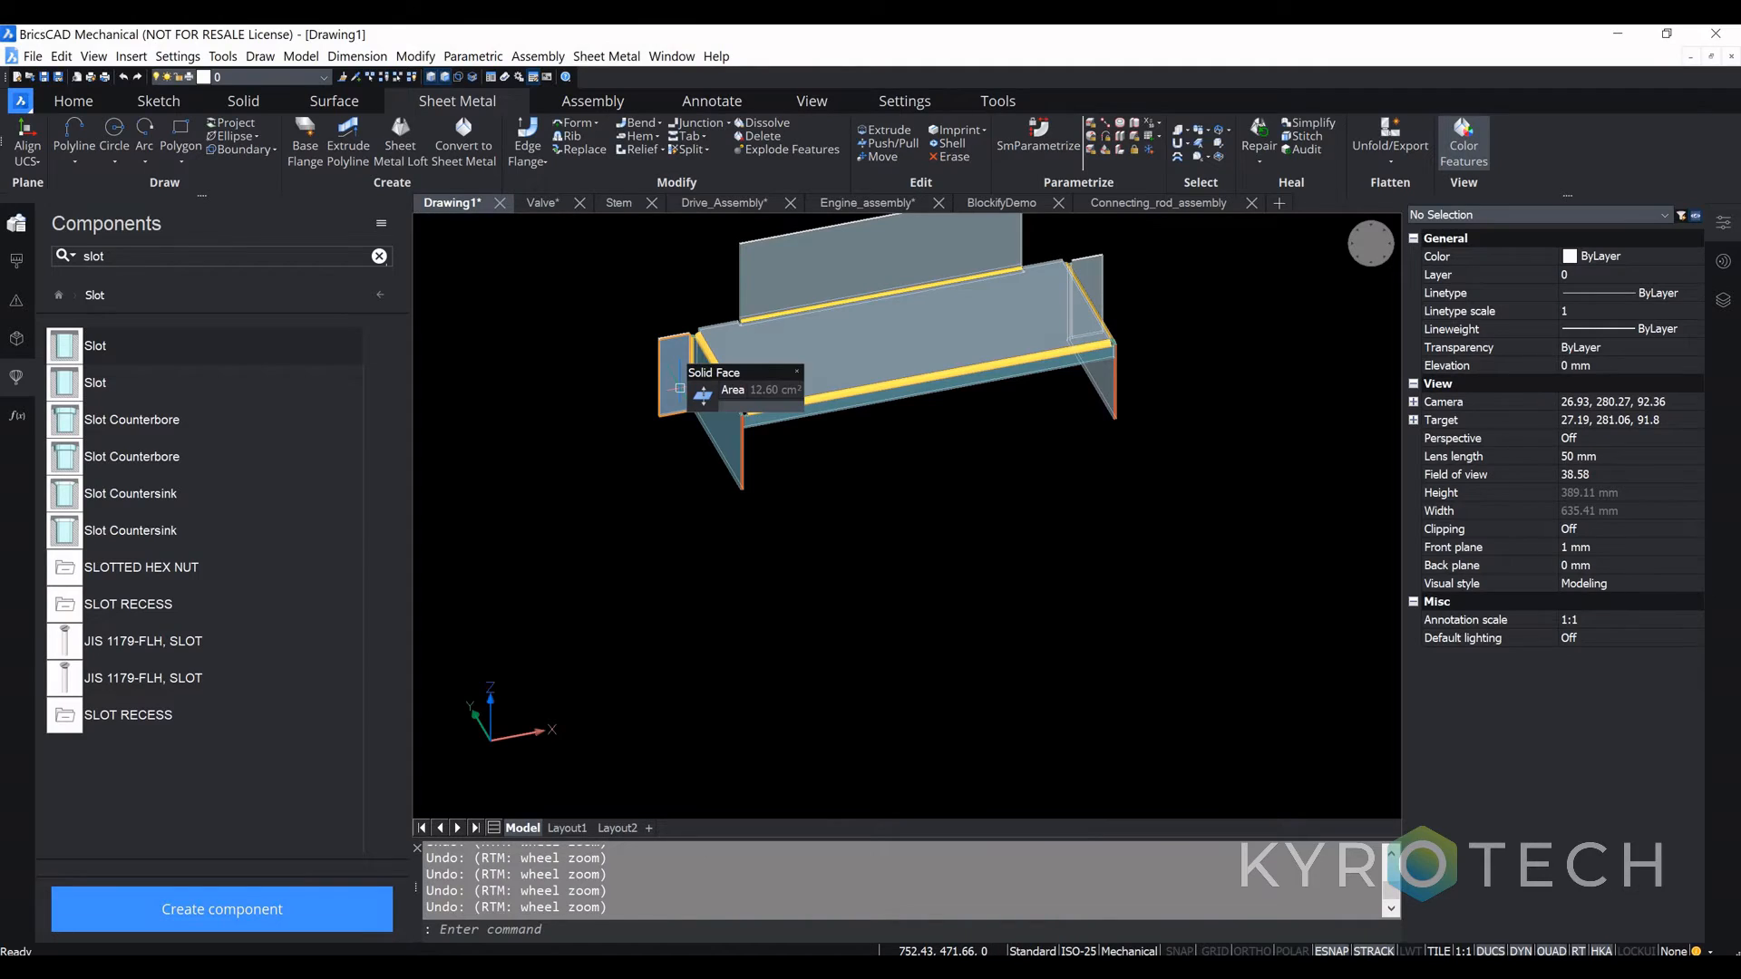
text(mi)
key(Return)
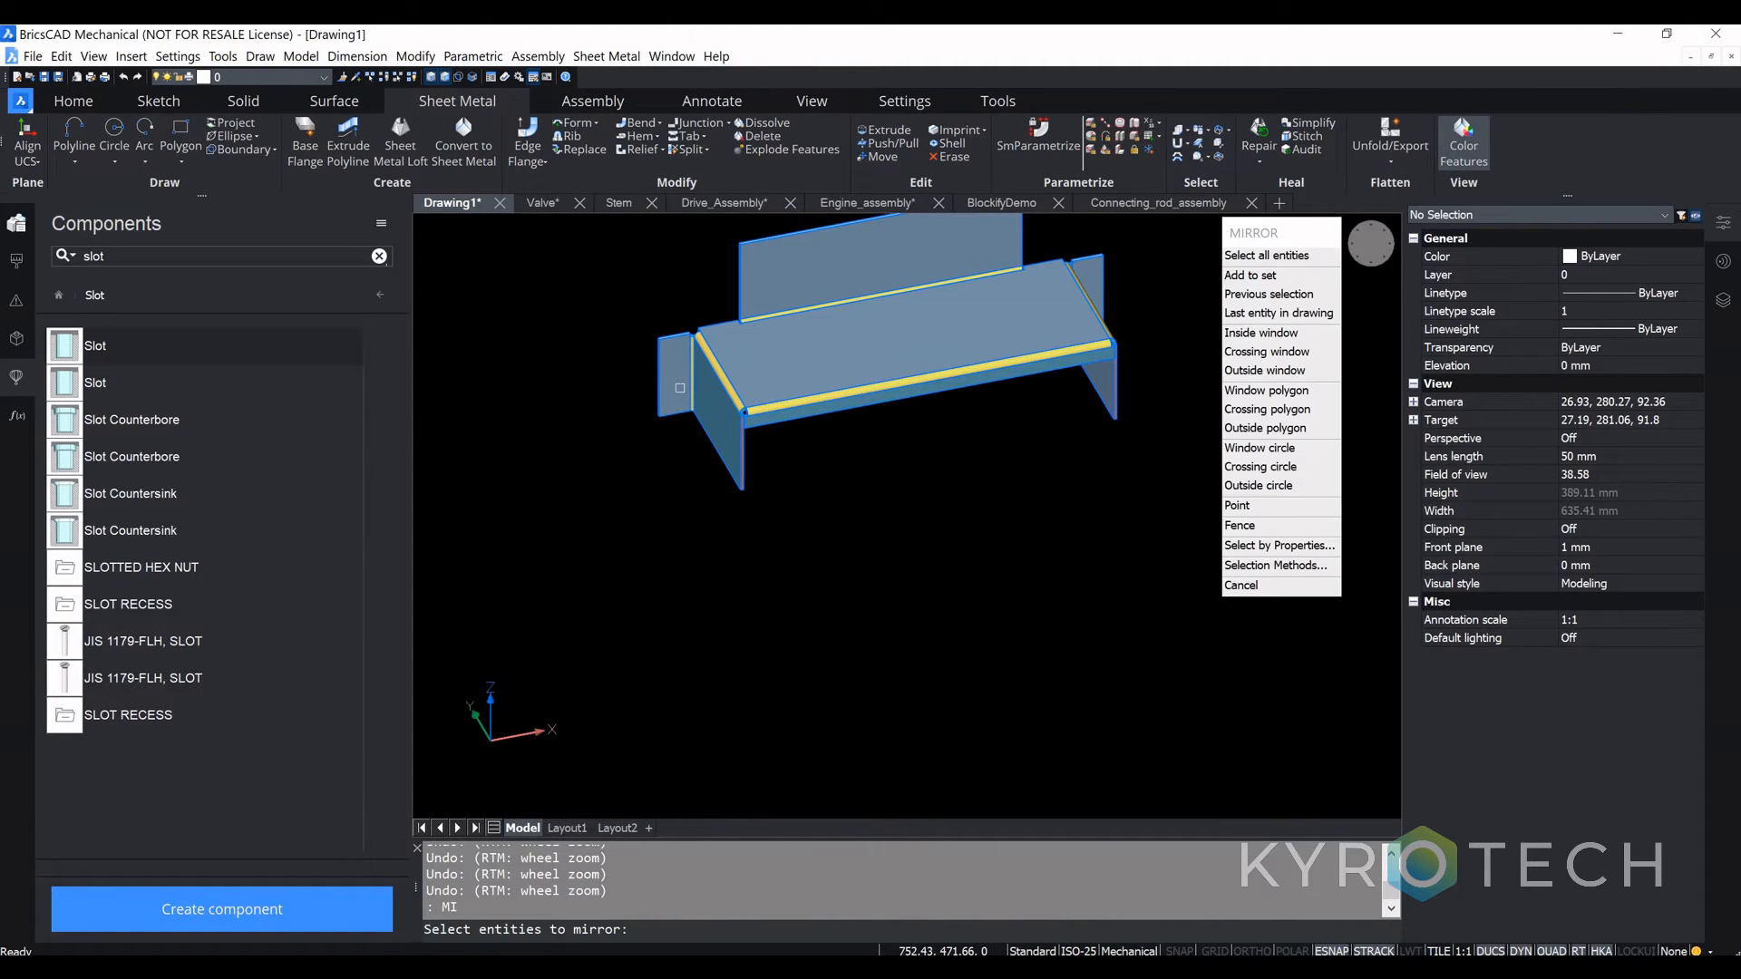
scroll(714, 396, up, 5)
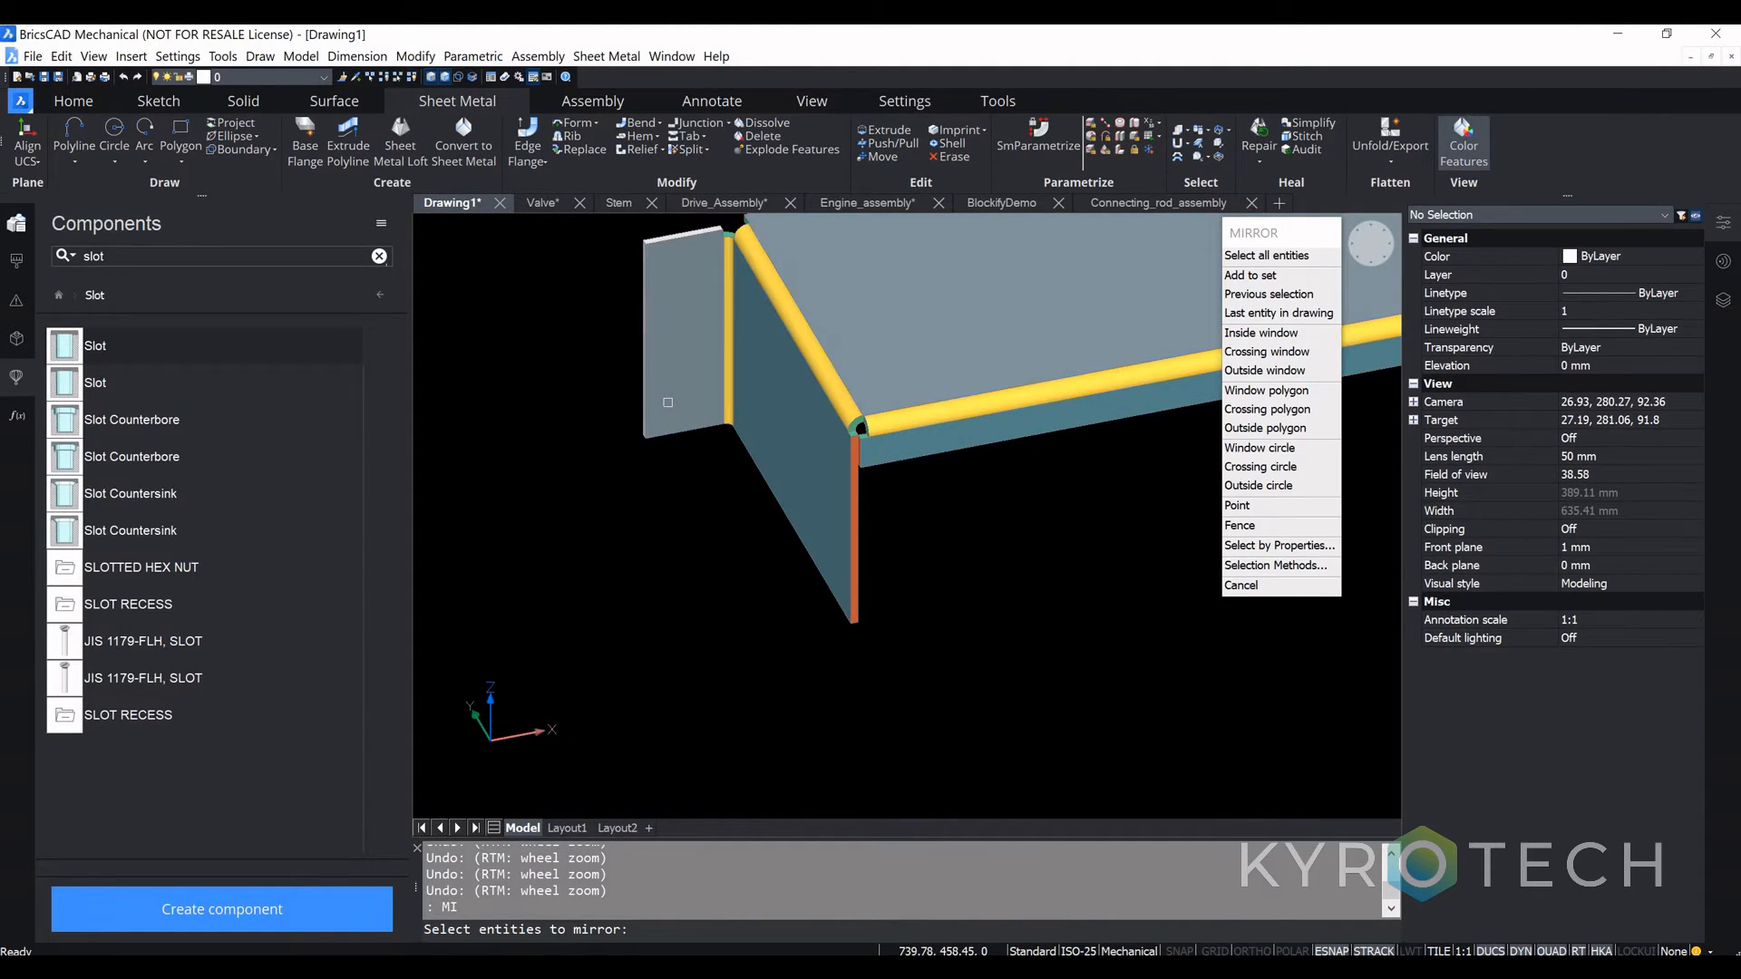
key(Escape)
scroll(672, 410, down, 5)
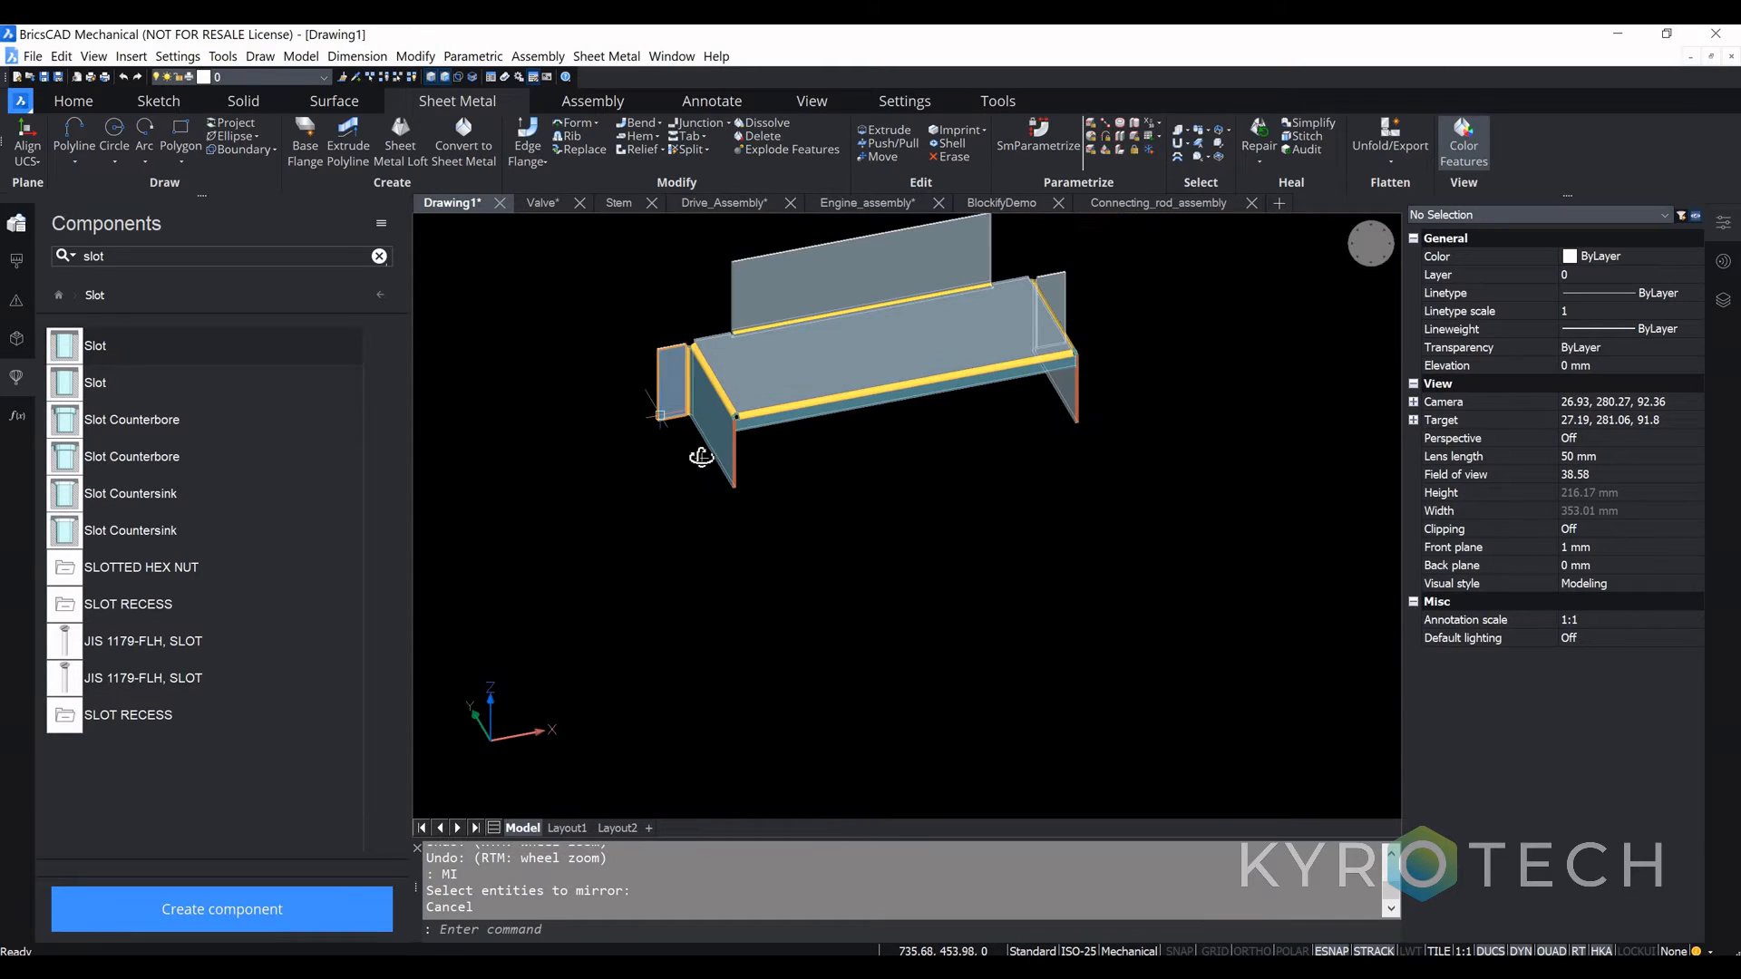
click(107, 350)
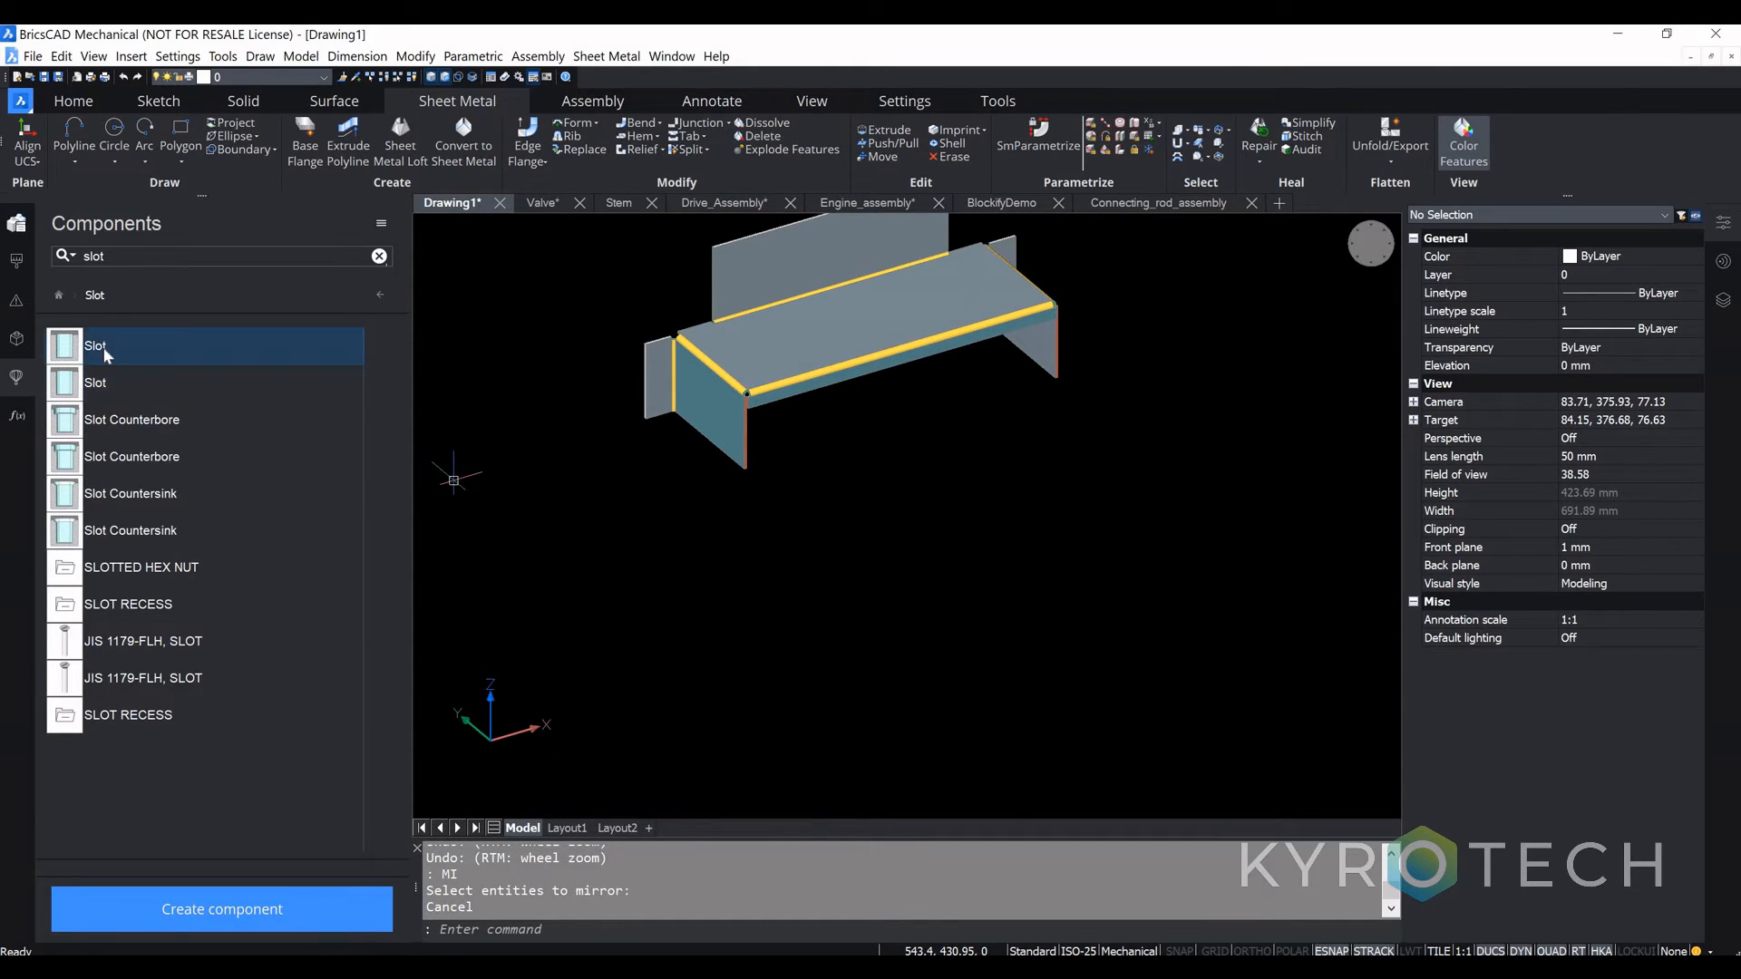
scroll(761, 417, down, 5)
middle_drag(828, 474, 909, 539)
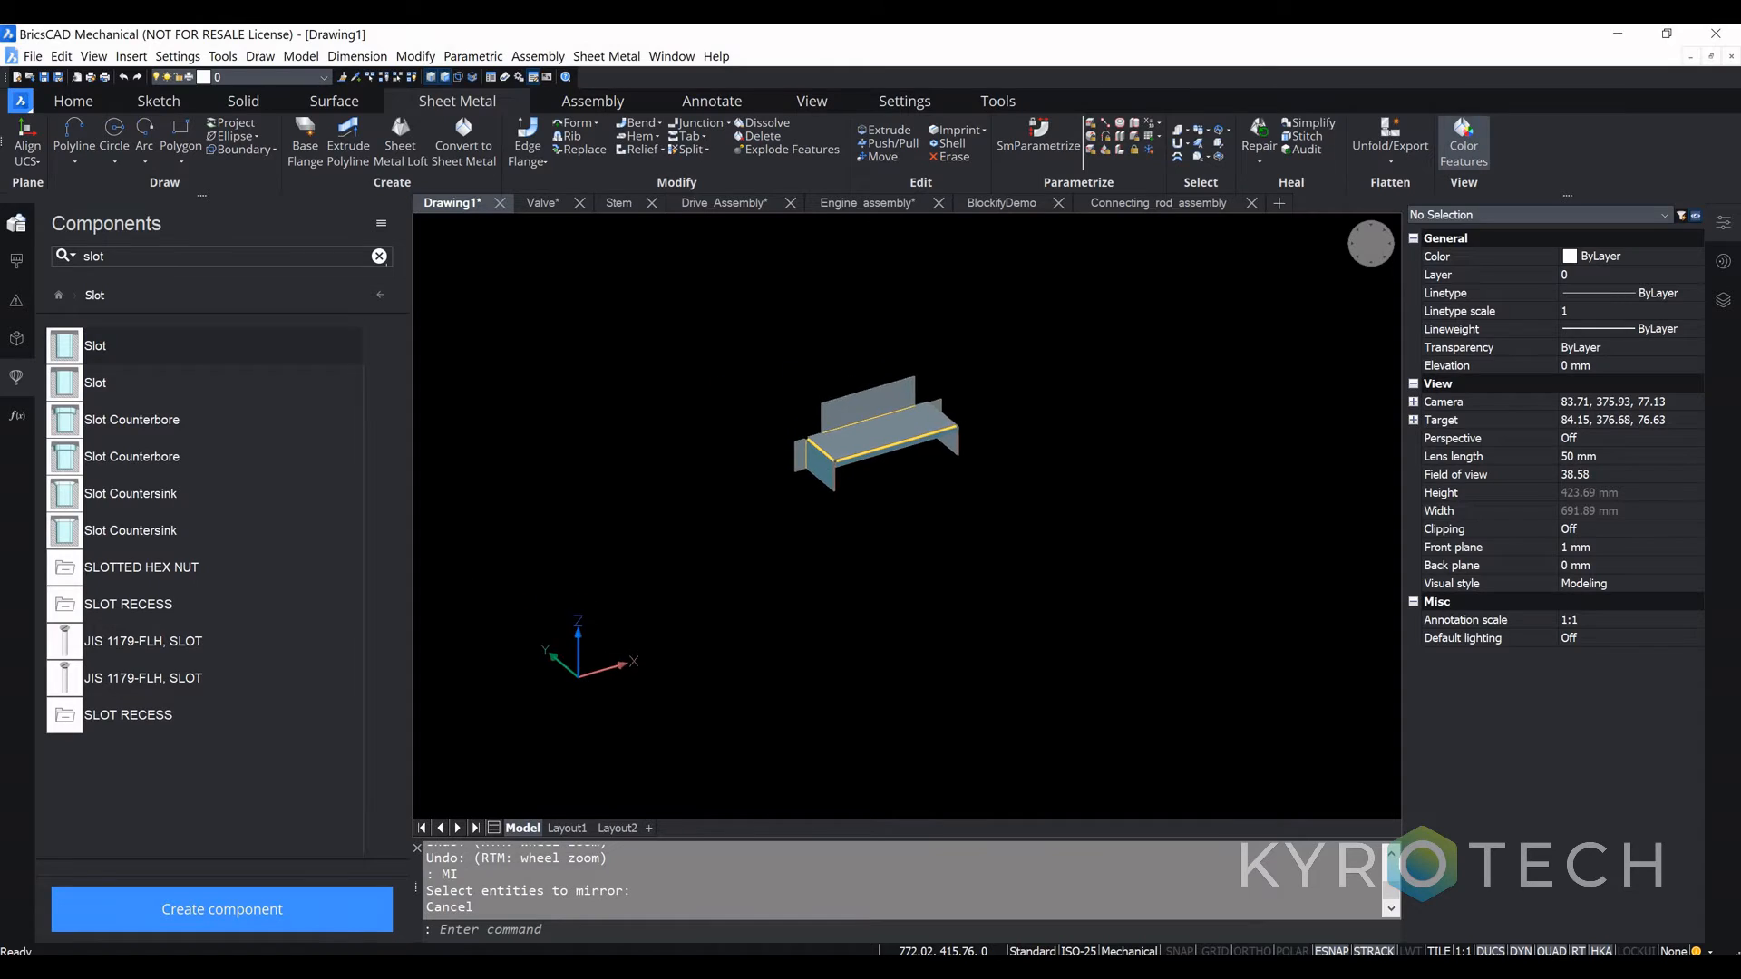
scroll(806, 460, up, 8)
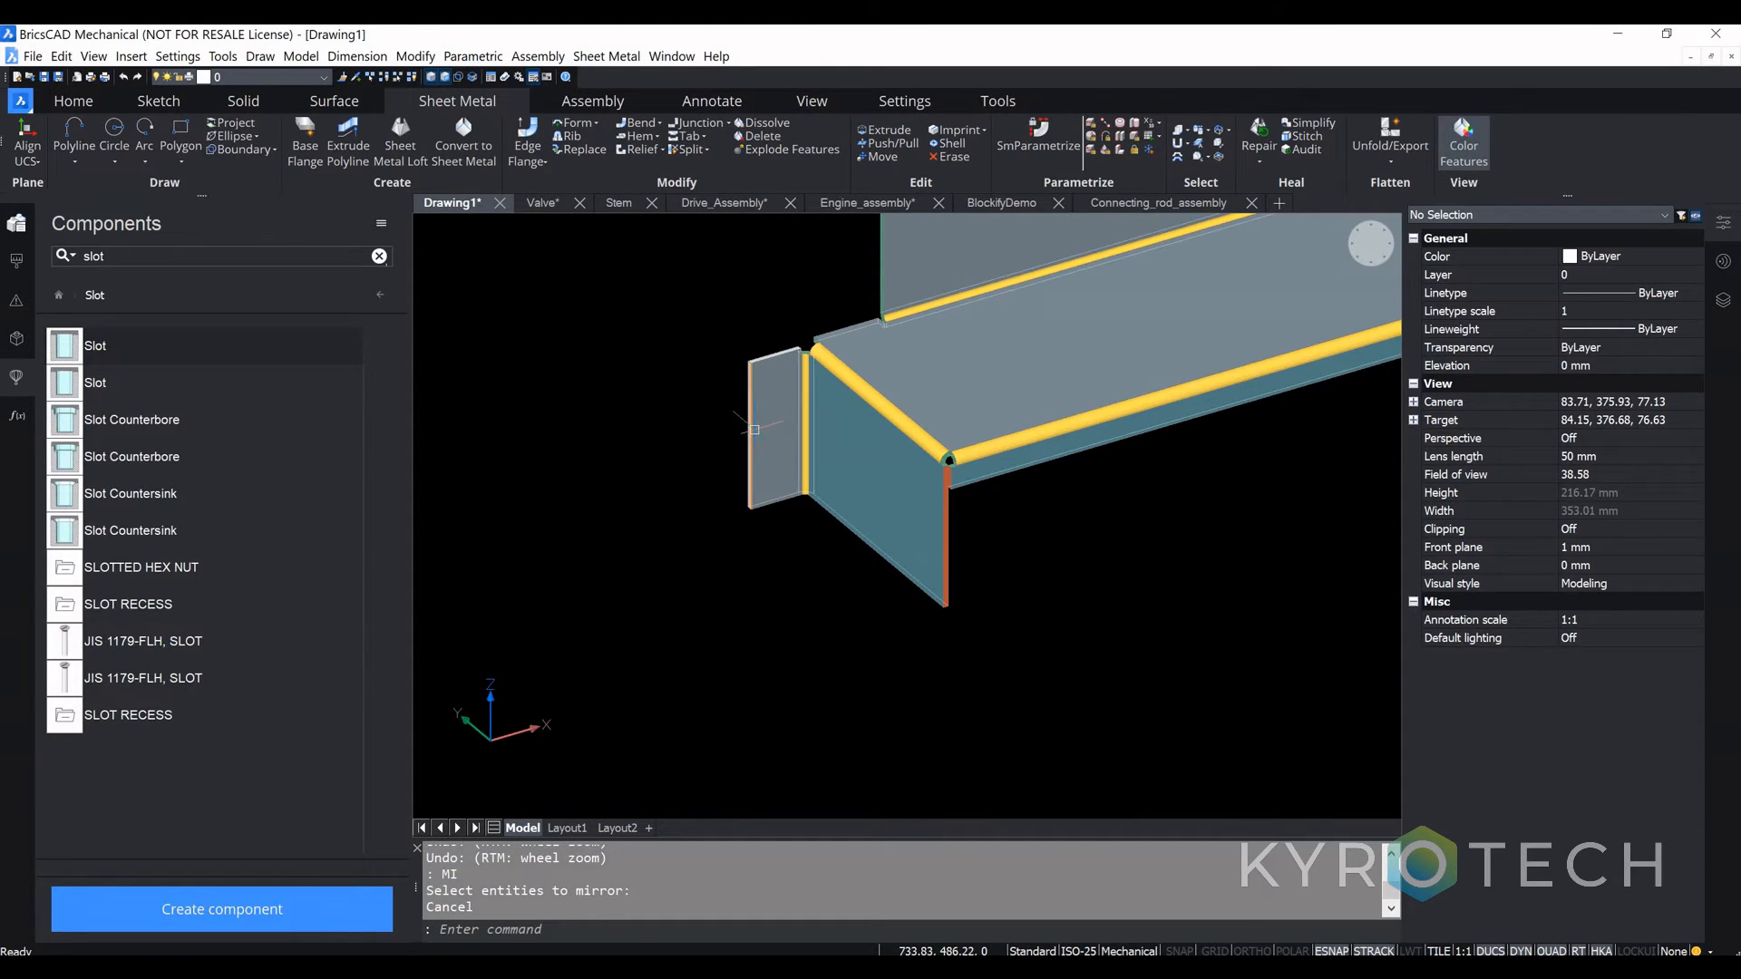
Step: Undo the leftover slot insertion and recent view changes, and bring the whole part back into view
key(ctrl+z)
key(ctrl+z)
key(ctrl+z)
key(ctrl+z)
key(ctrl+z)
key(ctrl+z)
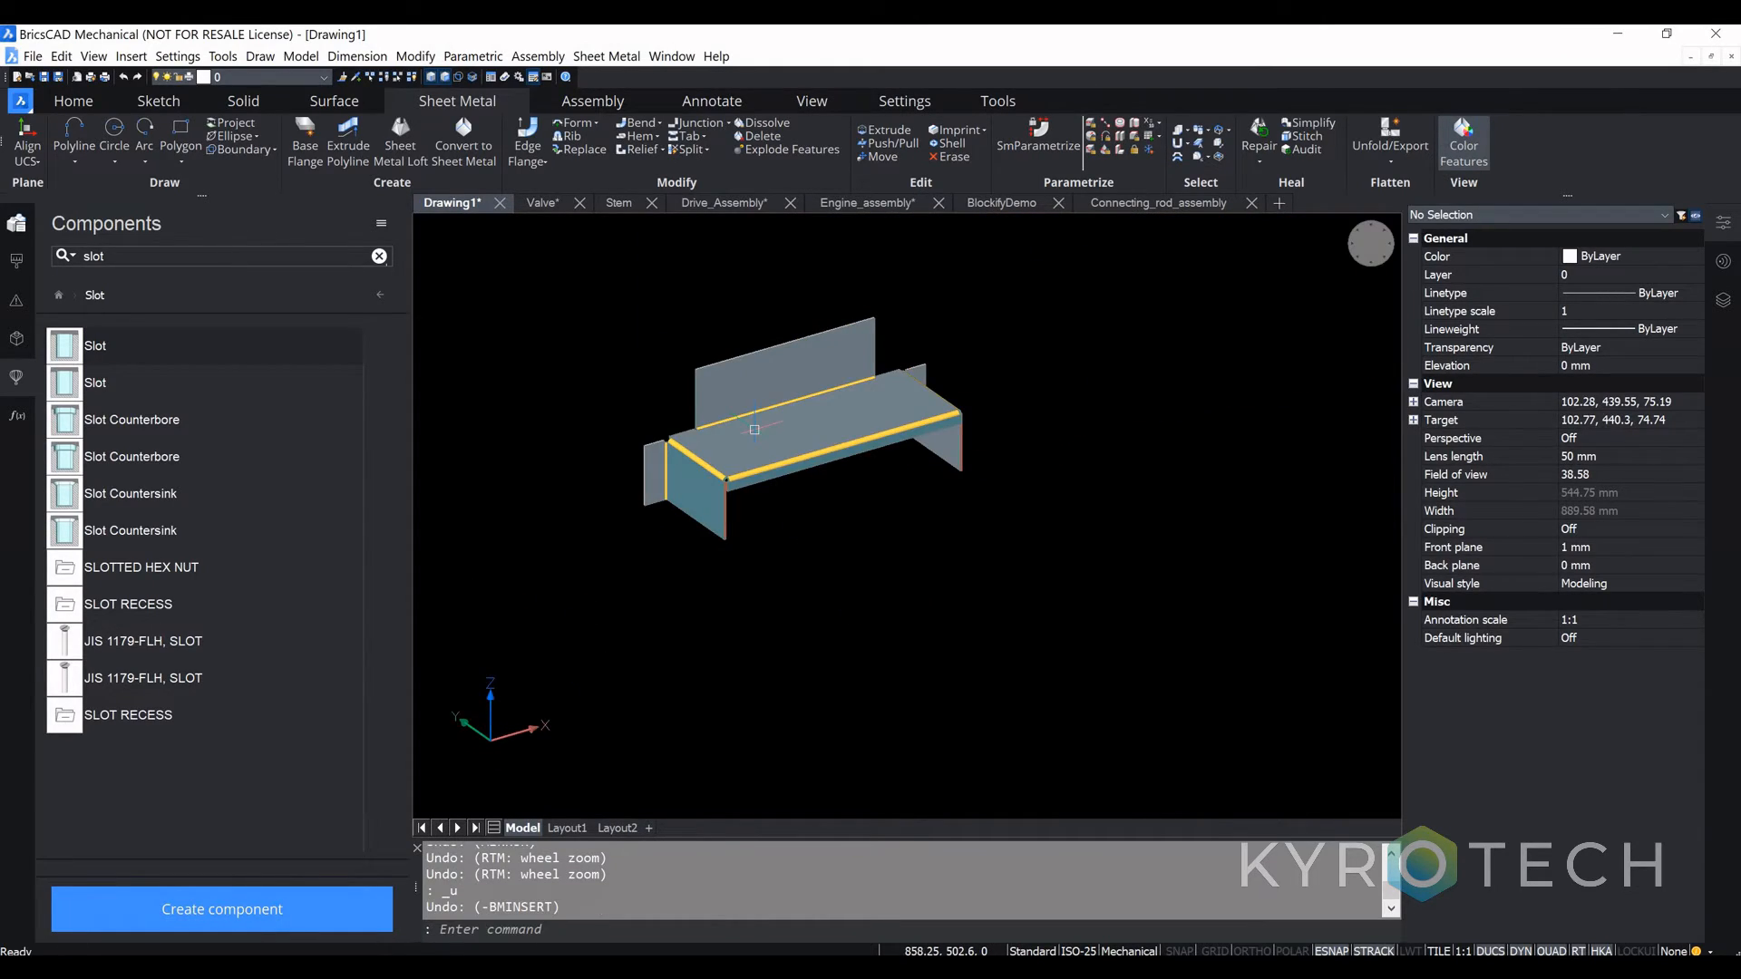
key(ctrl+z)
key(ctrl+z)
key(ctrl+z)
key(ctrl+z)
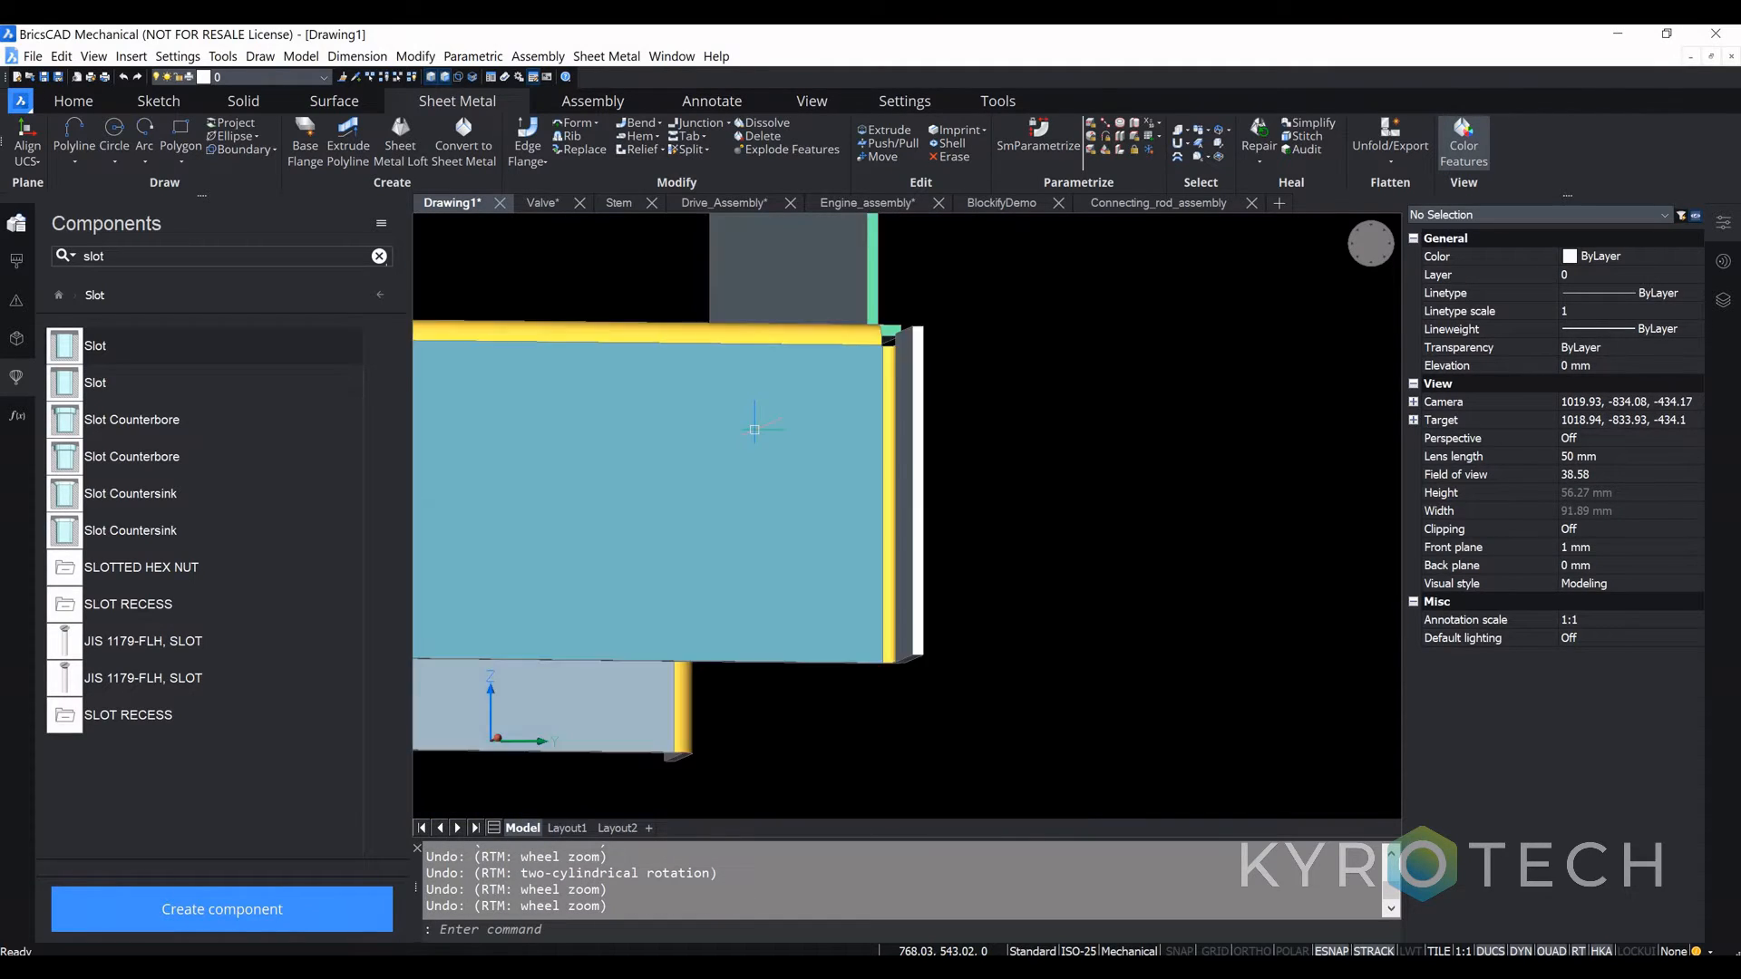
key(ctrl+y)
key(ctrl+y)
scroll(717, 458, down, 4)
mouse_move(662, 478)
shift+middle_down()
mouse_move(690, 483)
mouse_move(517, 436)
mouse_move(662, 463)
shift+middle_up()
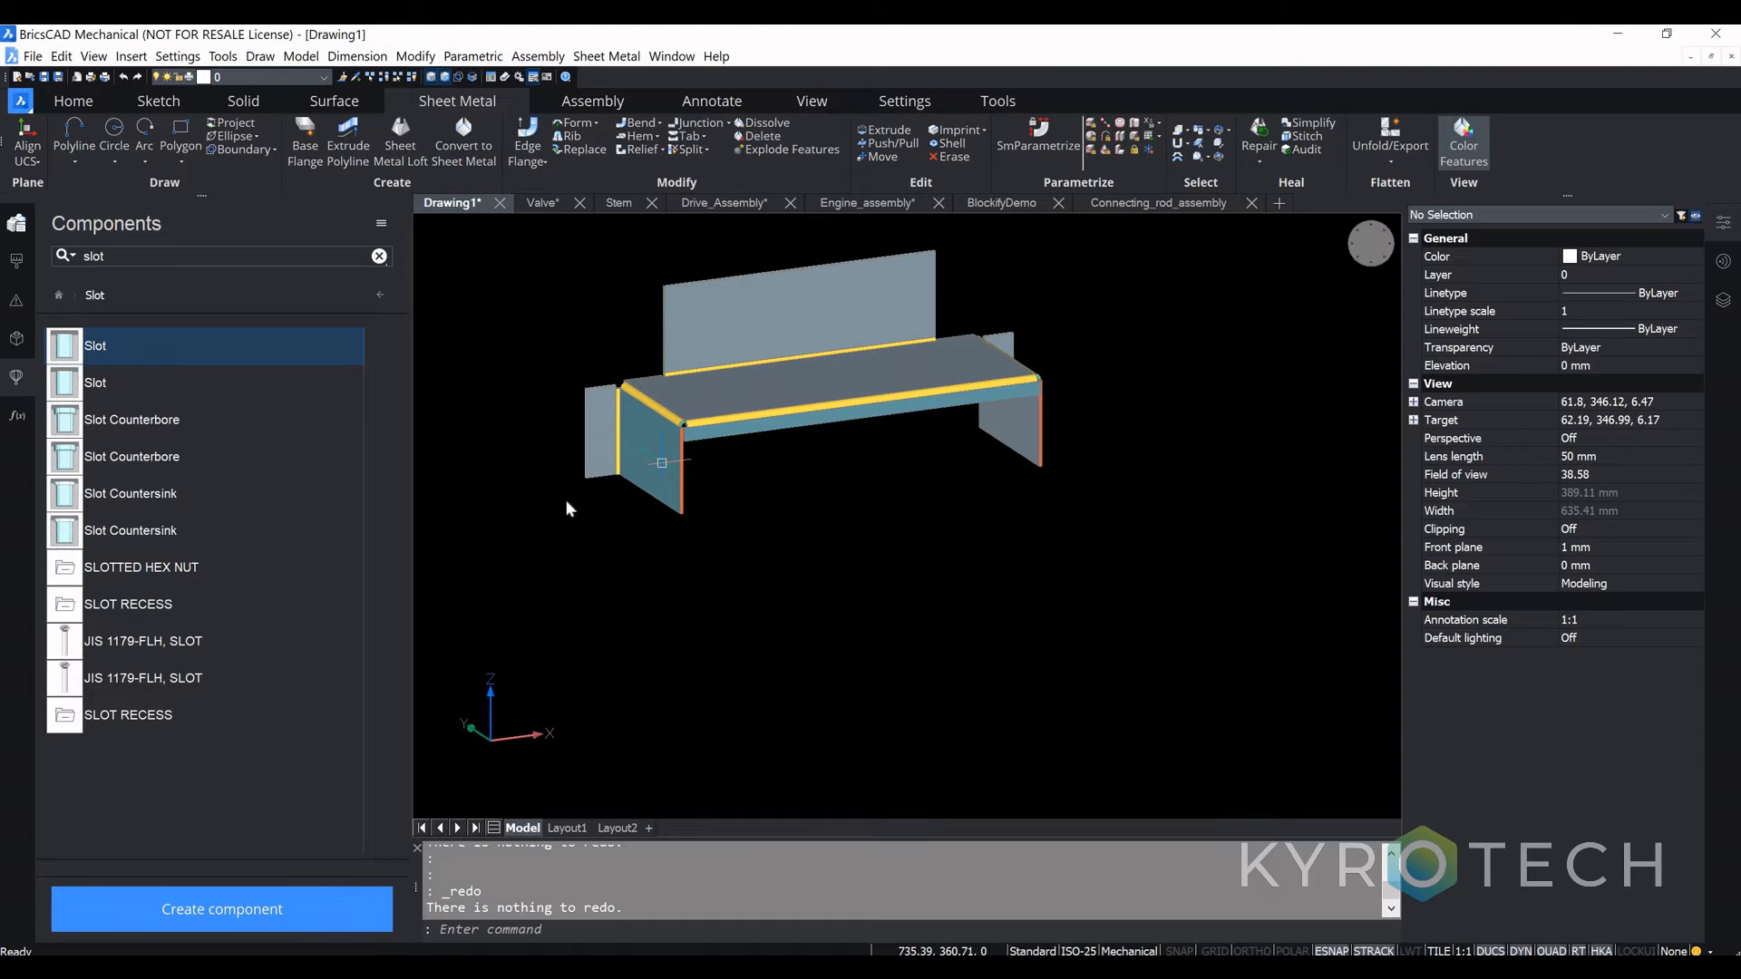
Step: Begin inserting the plain Slot component on the small end flange and set its diameter to 5 mm and its length to 15 mm
drag(566, 508, 587, 440)
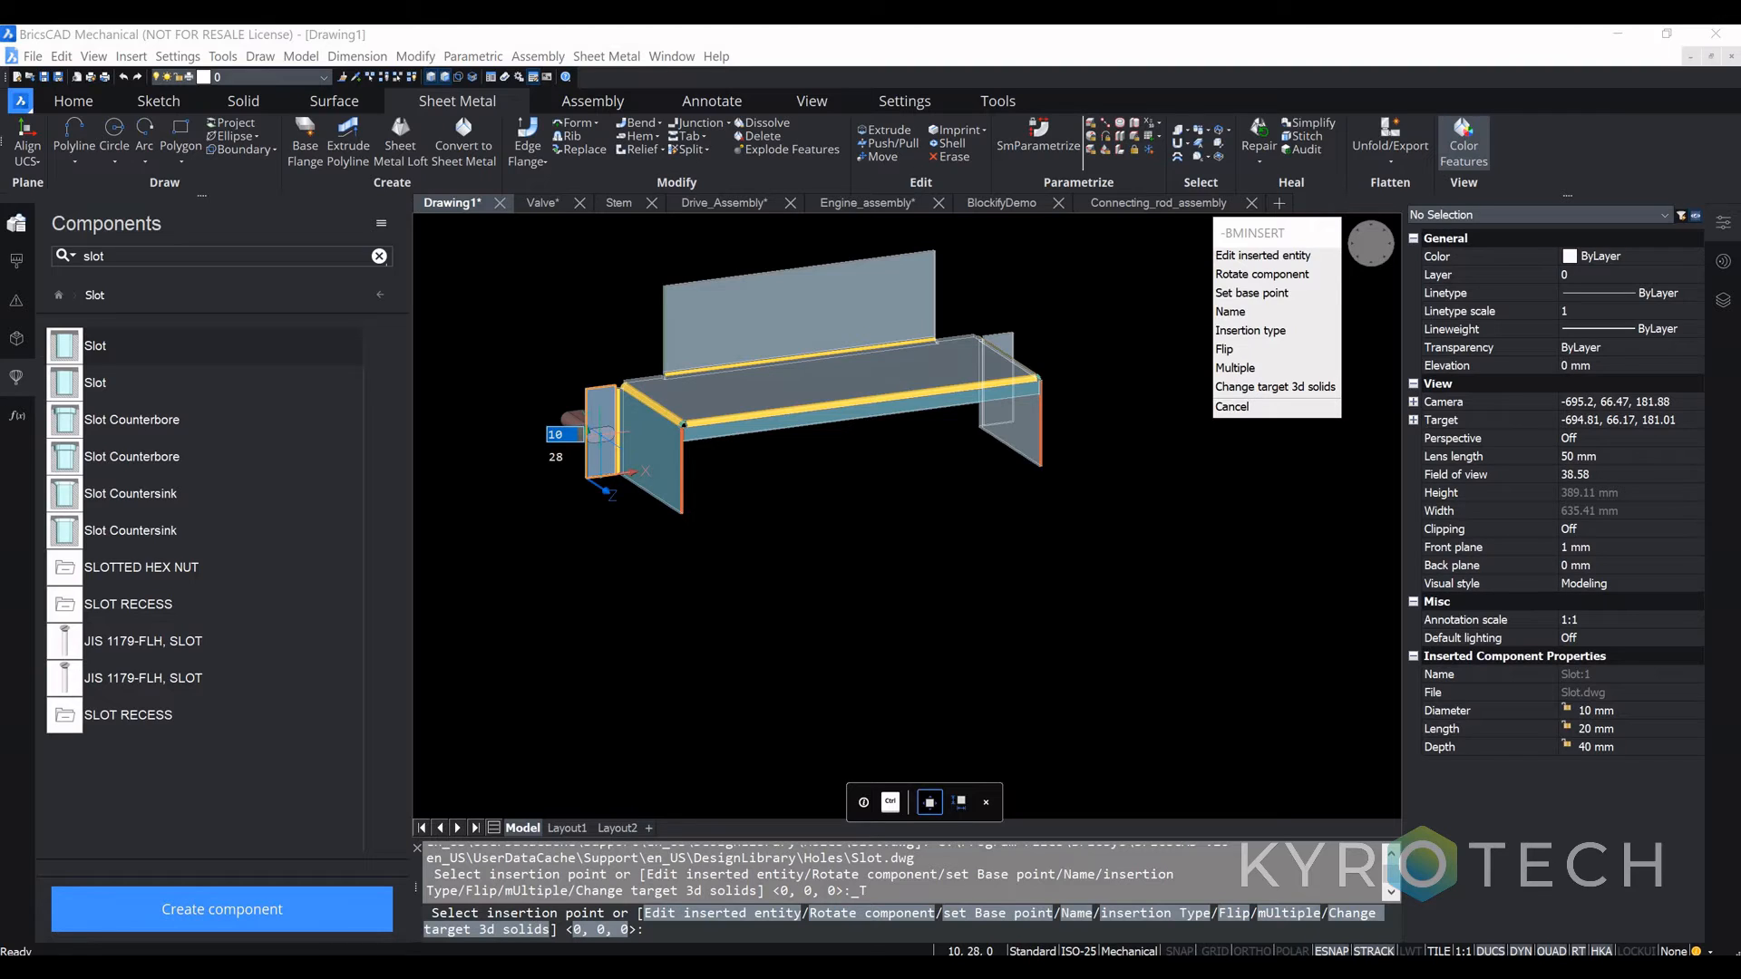
click(601, 443)
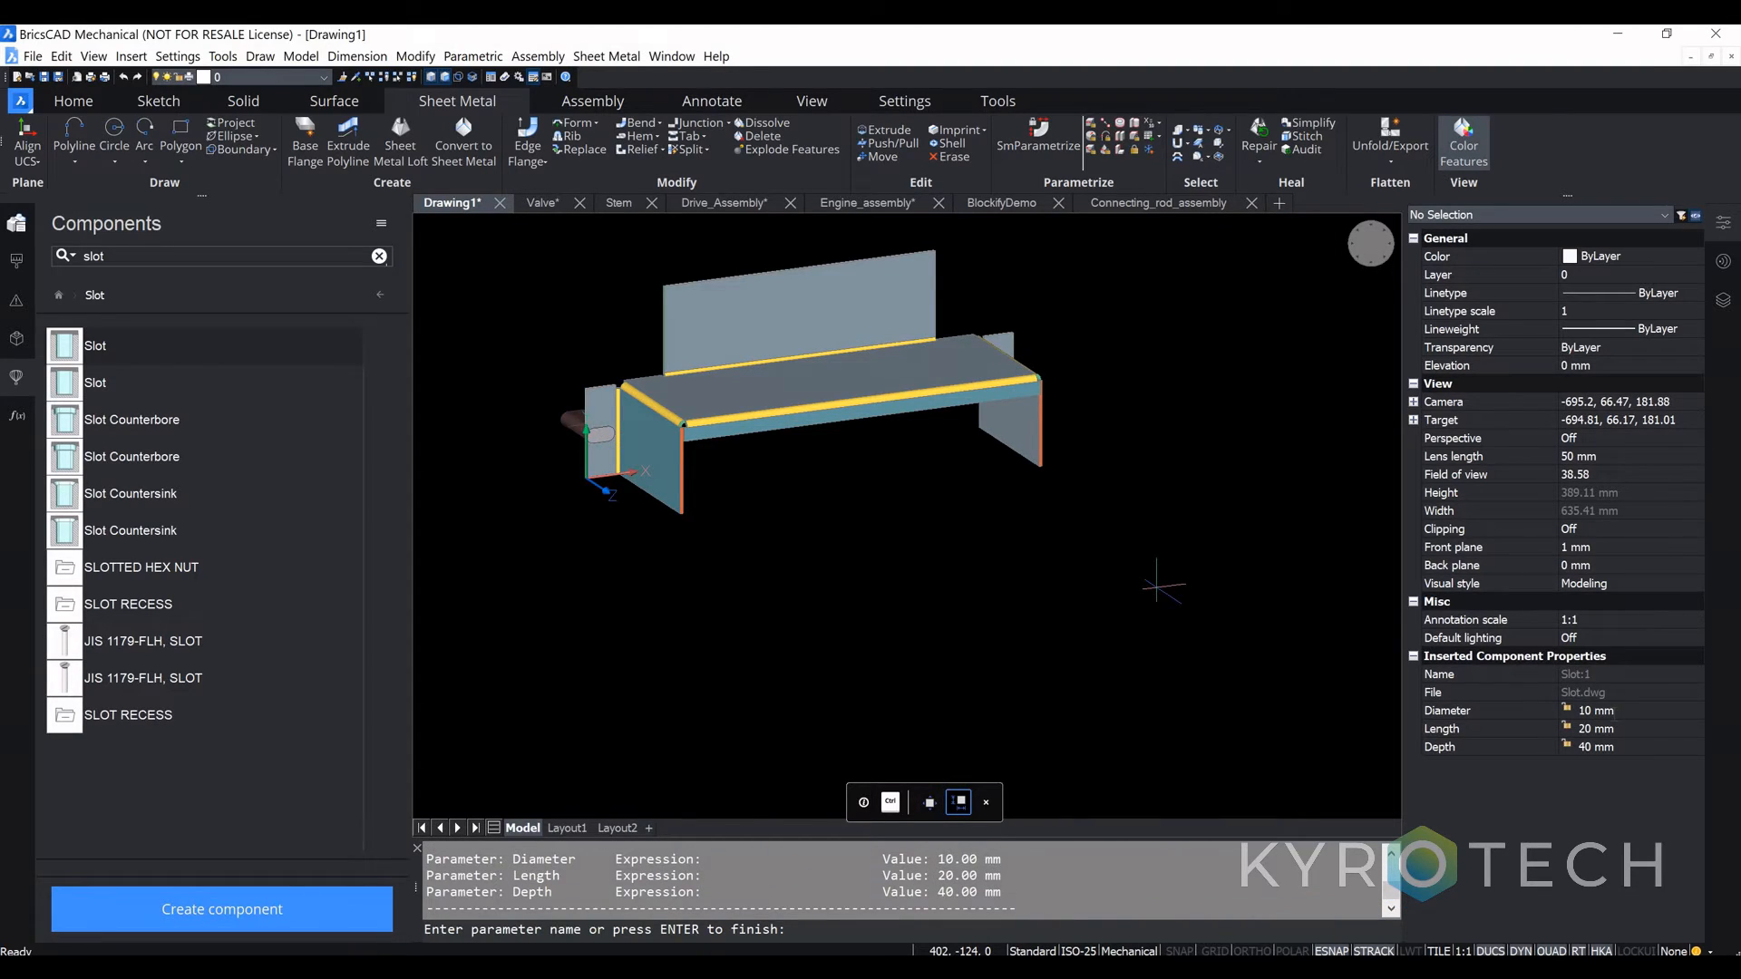
click(1591, 711)
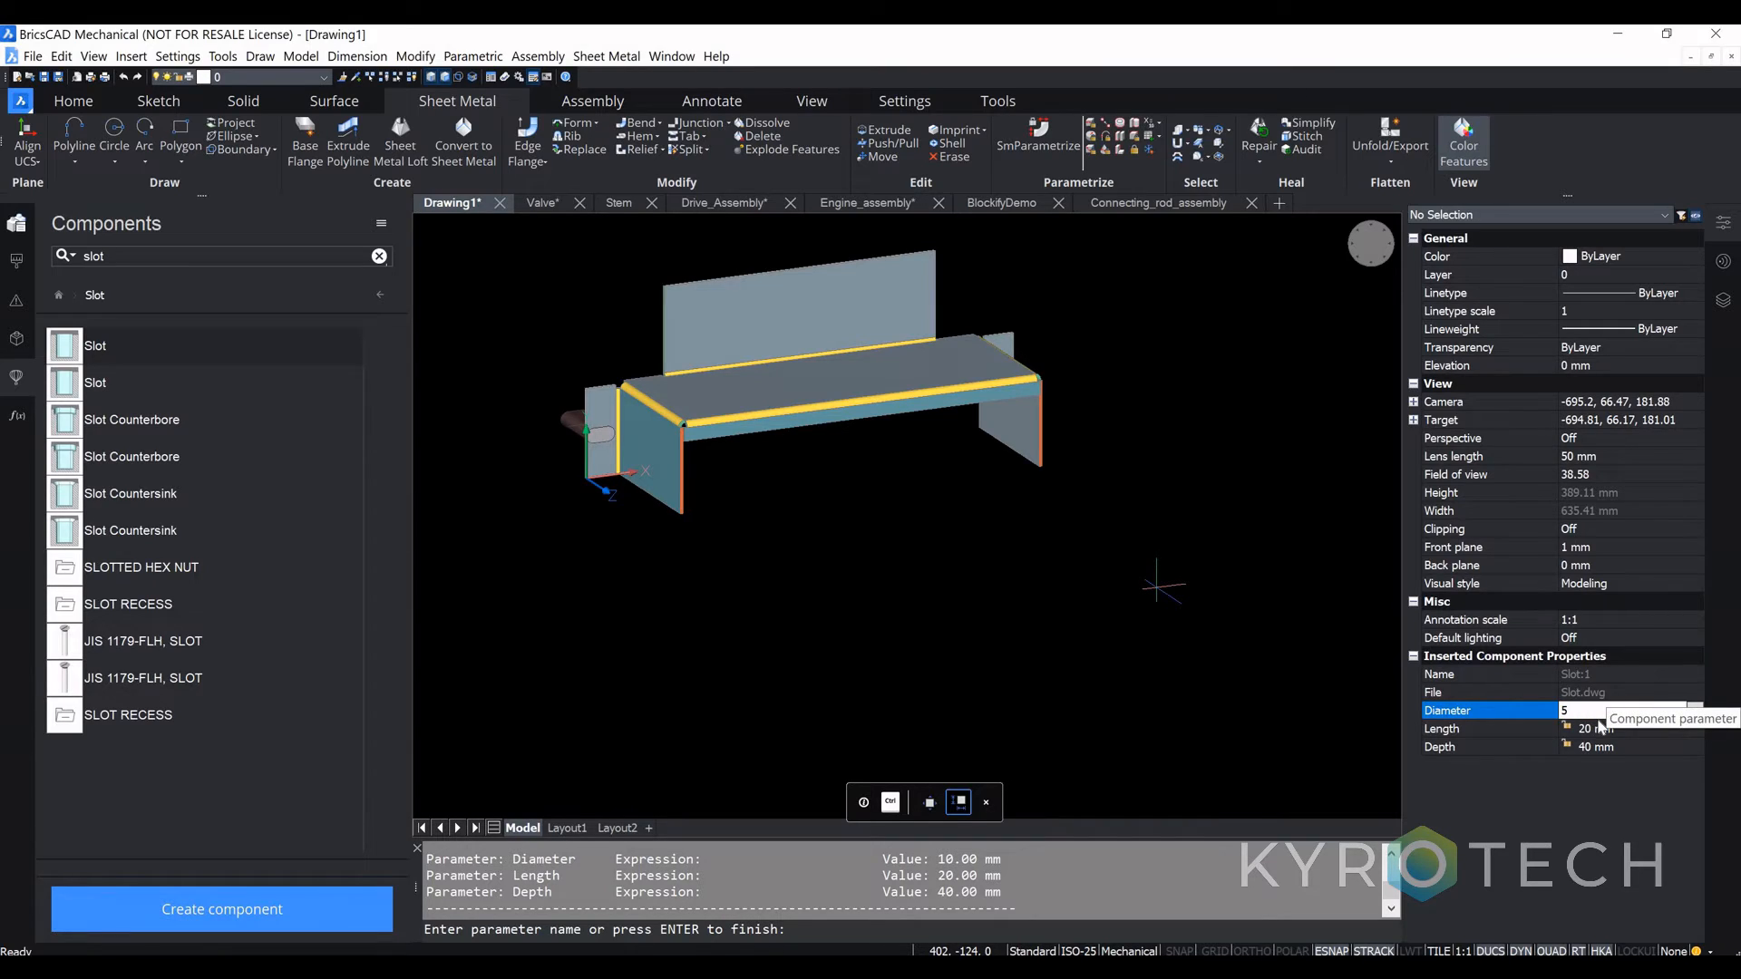
click(1599, 730)
text(15)
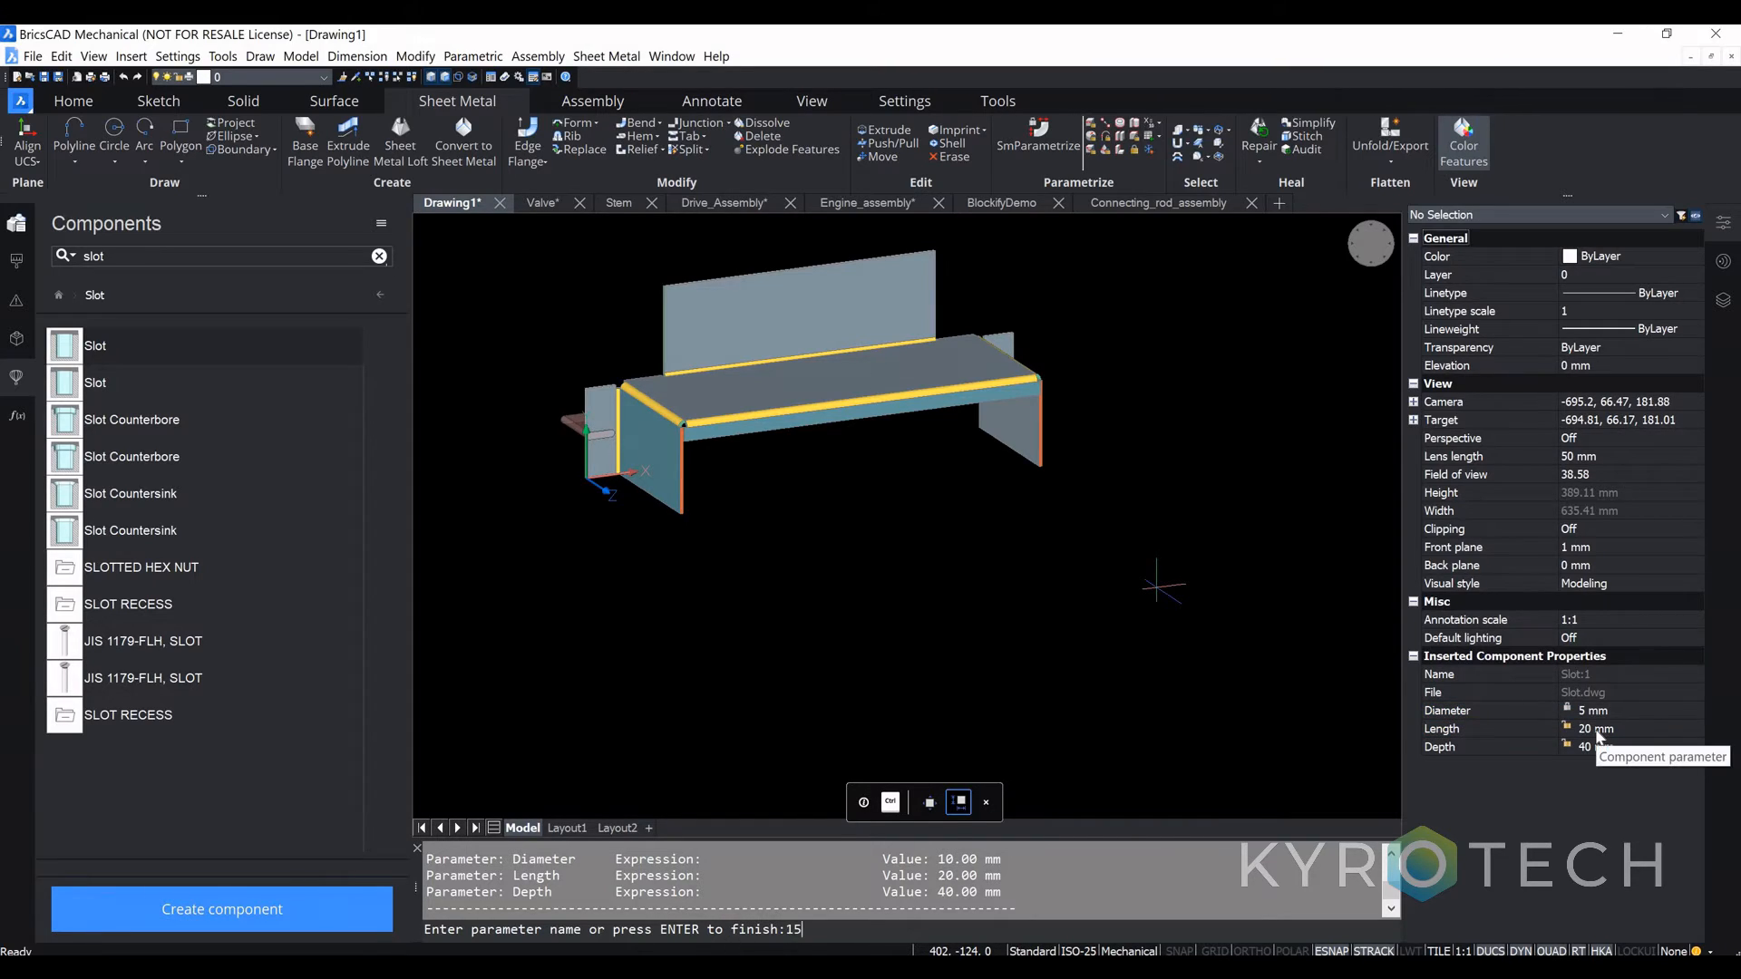
click(1593, 728)
text(15)
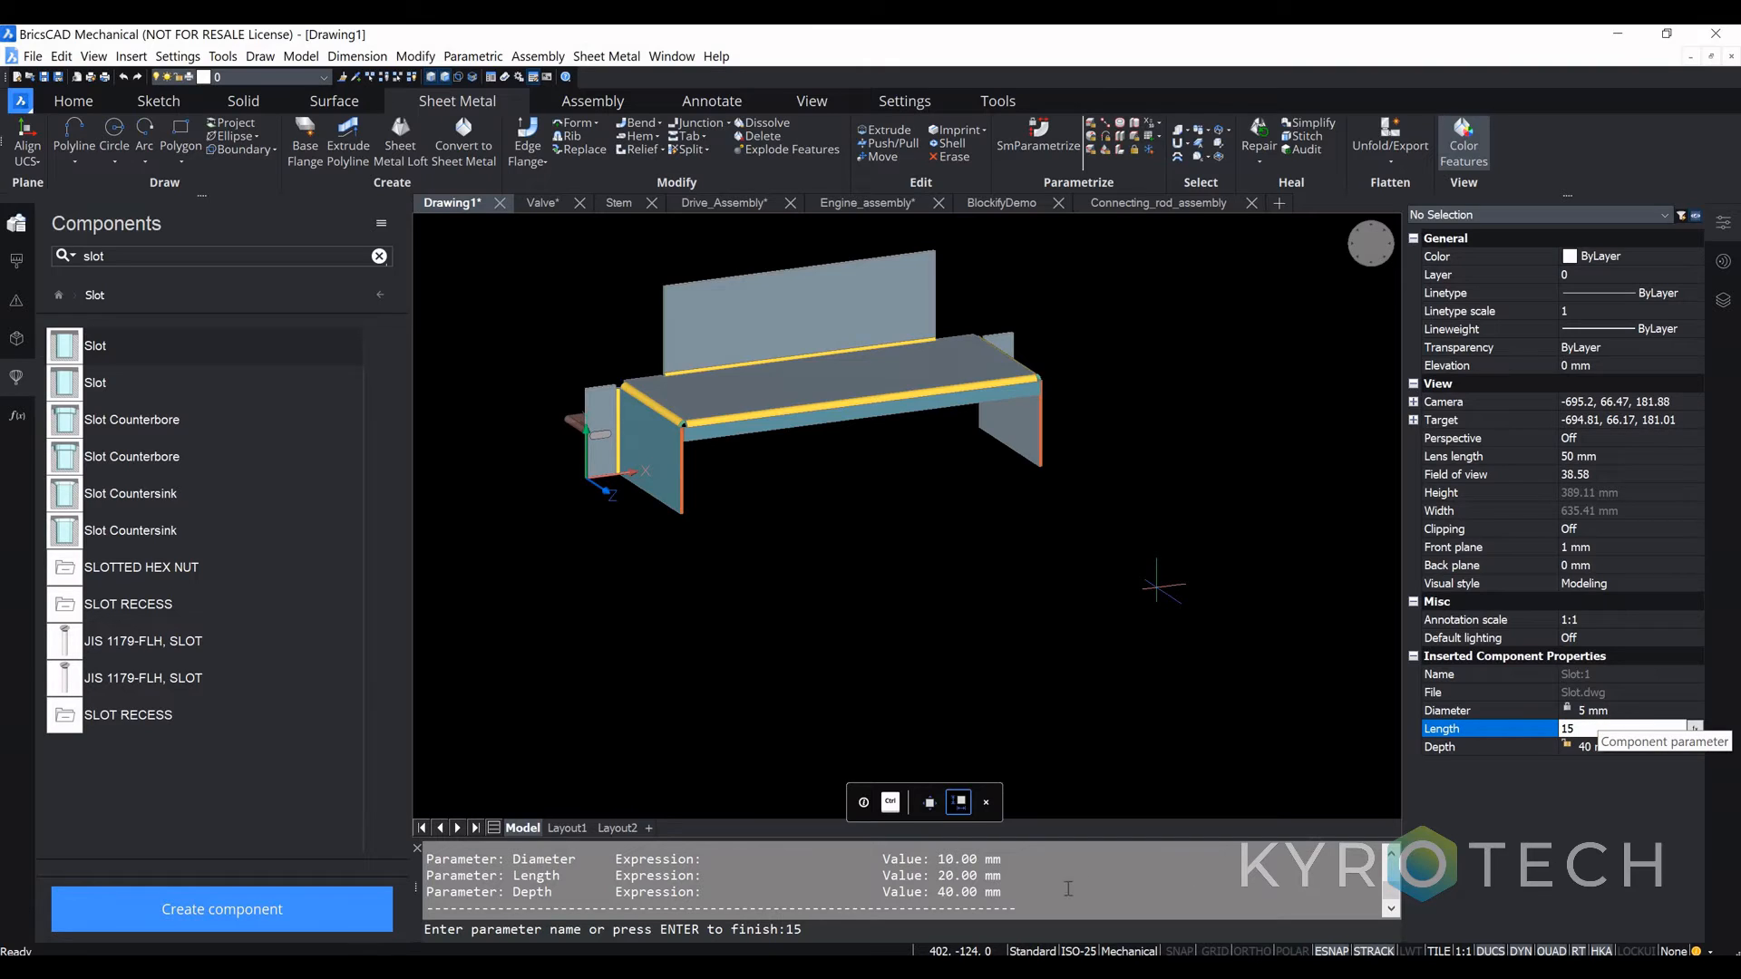
click(845, 931)
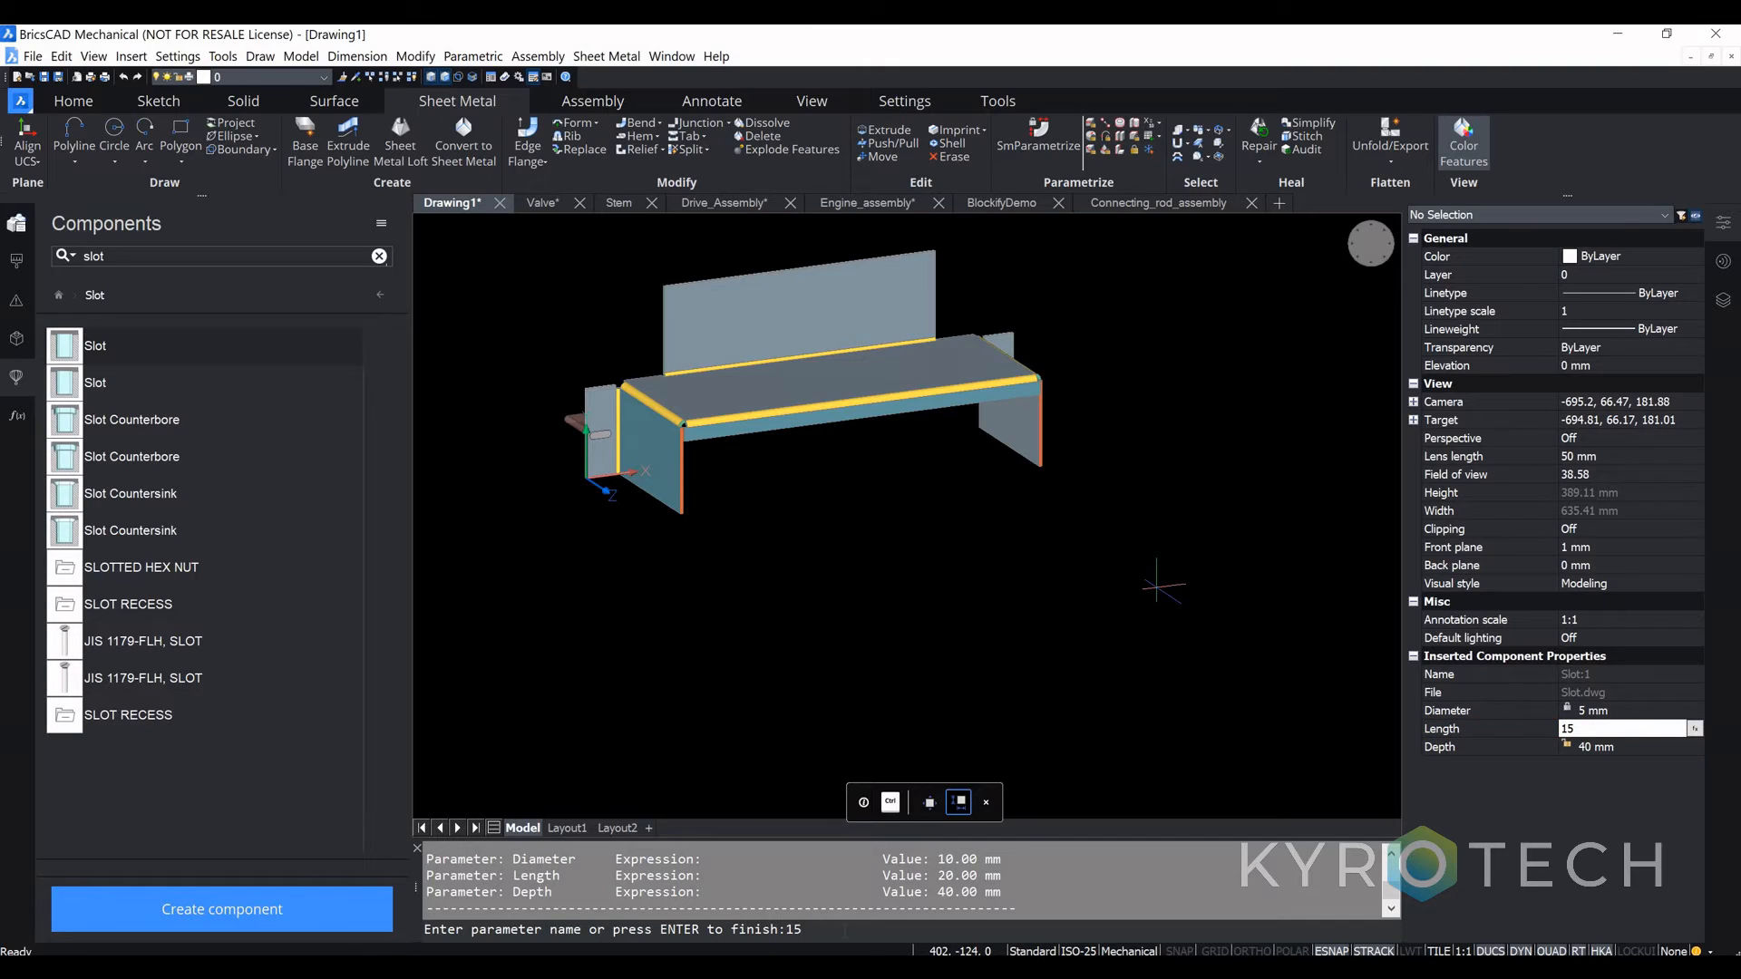
key(Return)
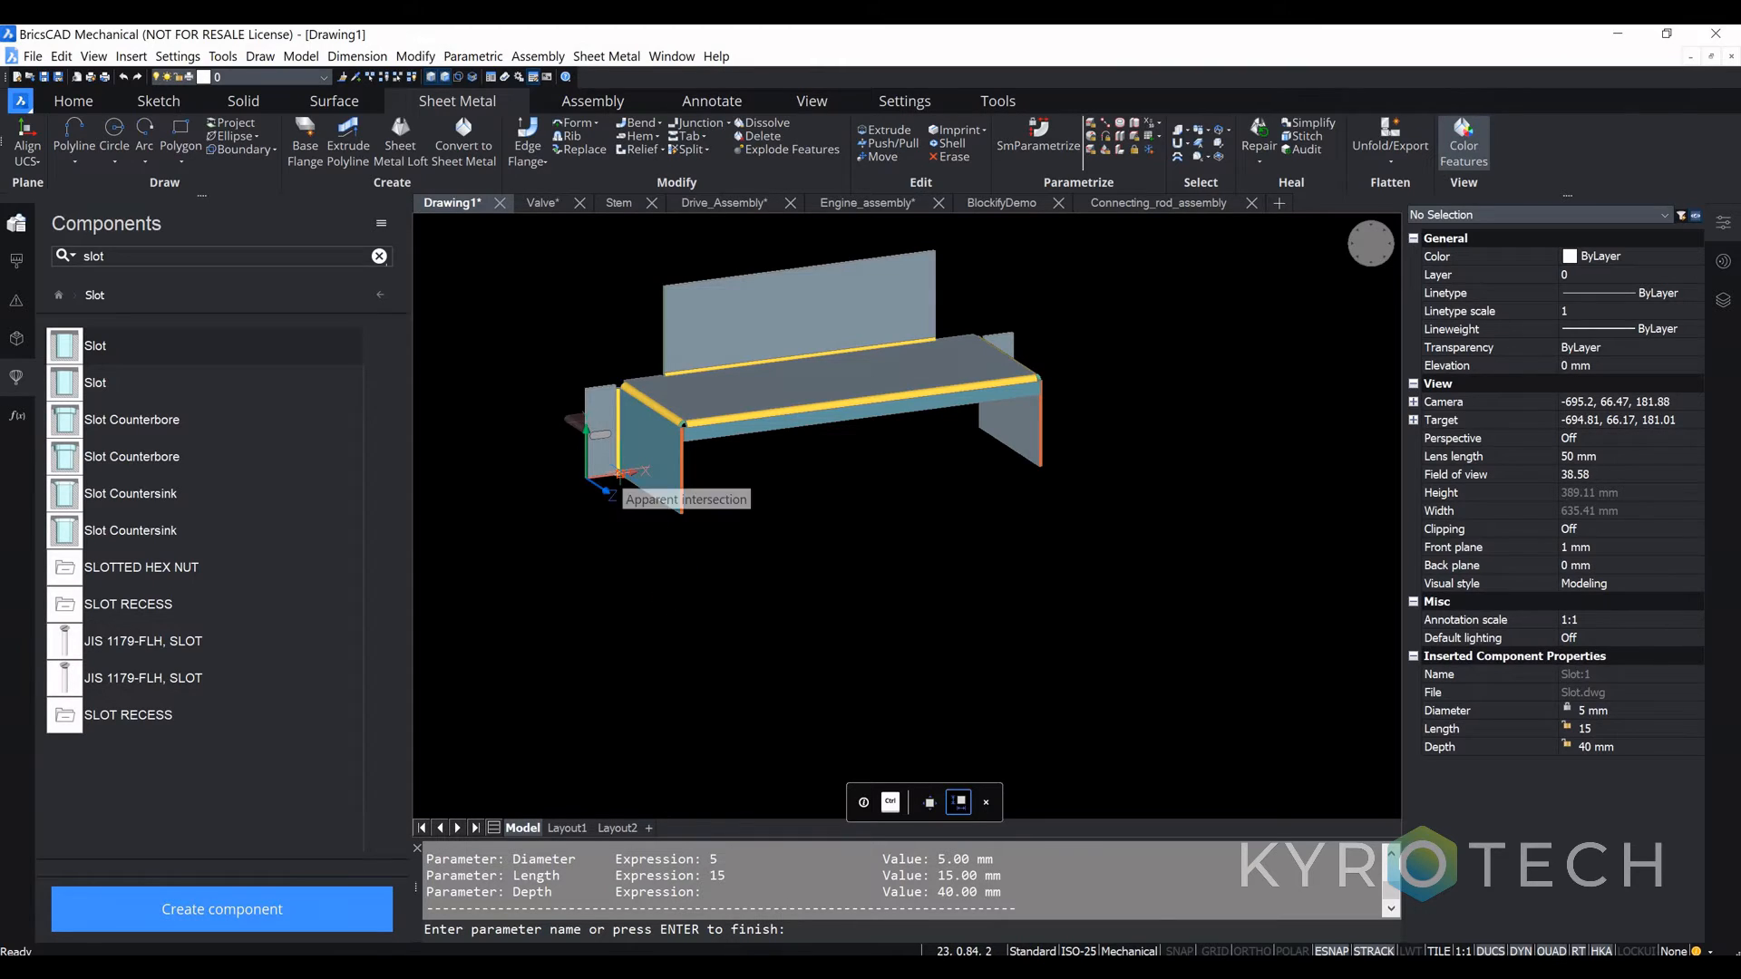
key(Return)
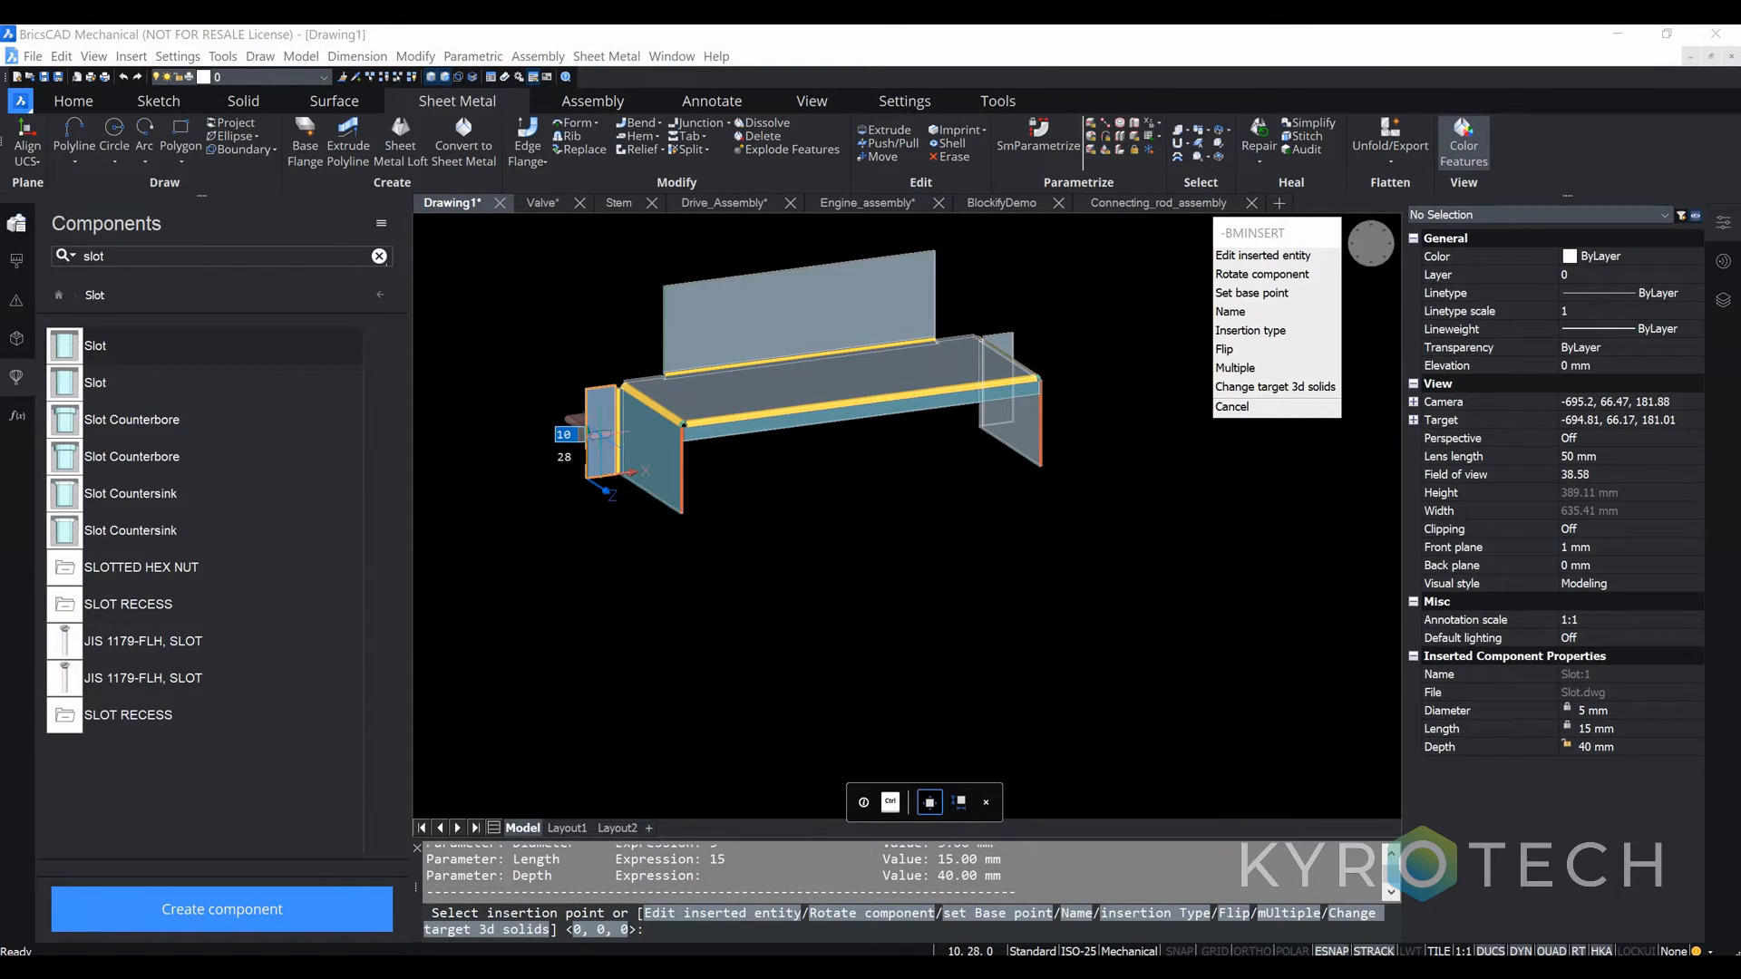
Step: Place the slot on the small end flange about 10 mm and 28 mm from the flange's edges
click(601, 438)
scroll(591, 442, up, 5)
scroll(592, 441, down, 3)
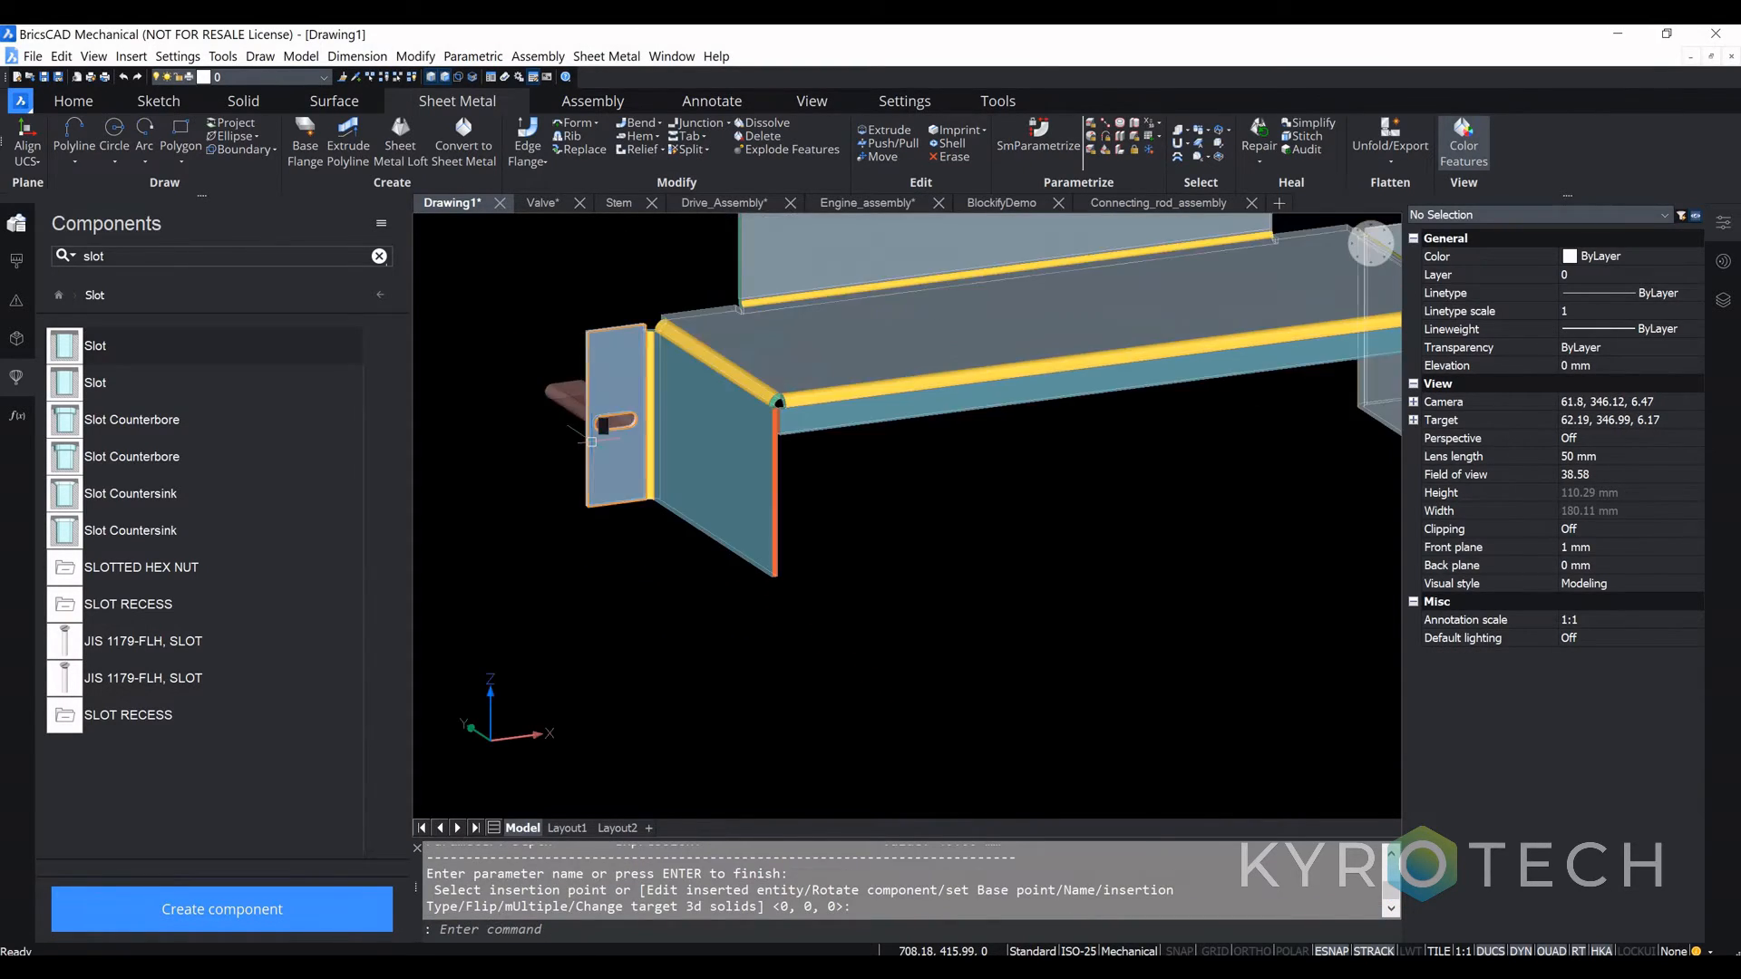
Step: Mirror the slot onto the opposite small end flange about the line across the middle of the base's length, keeping the original
text(m)
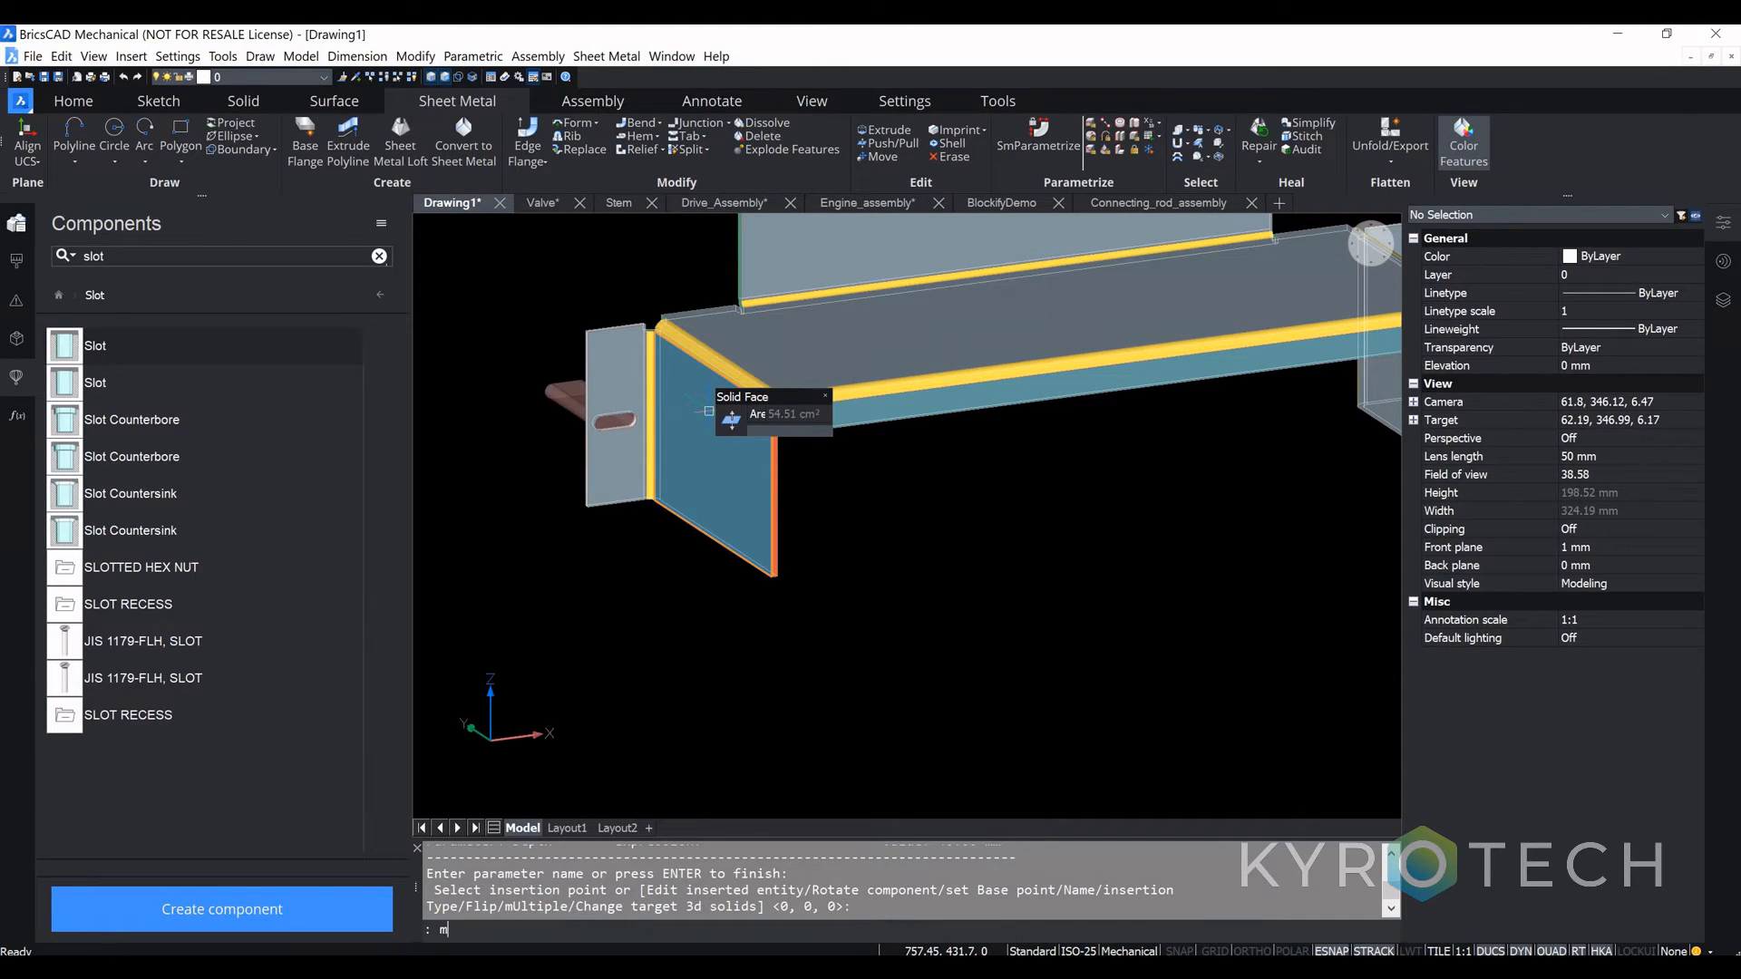
text(i)
key(Return)
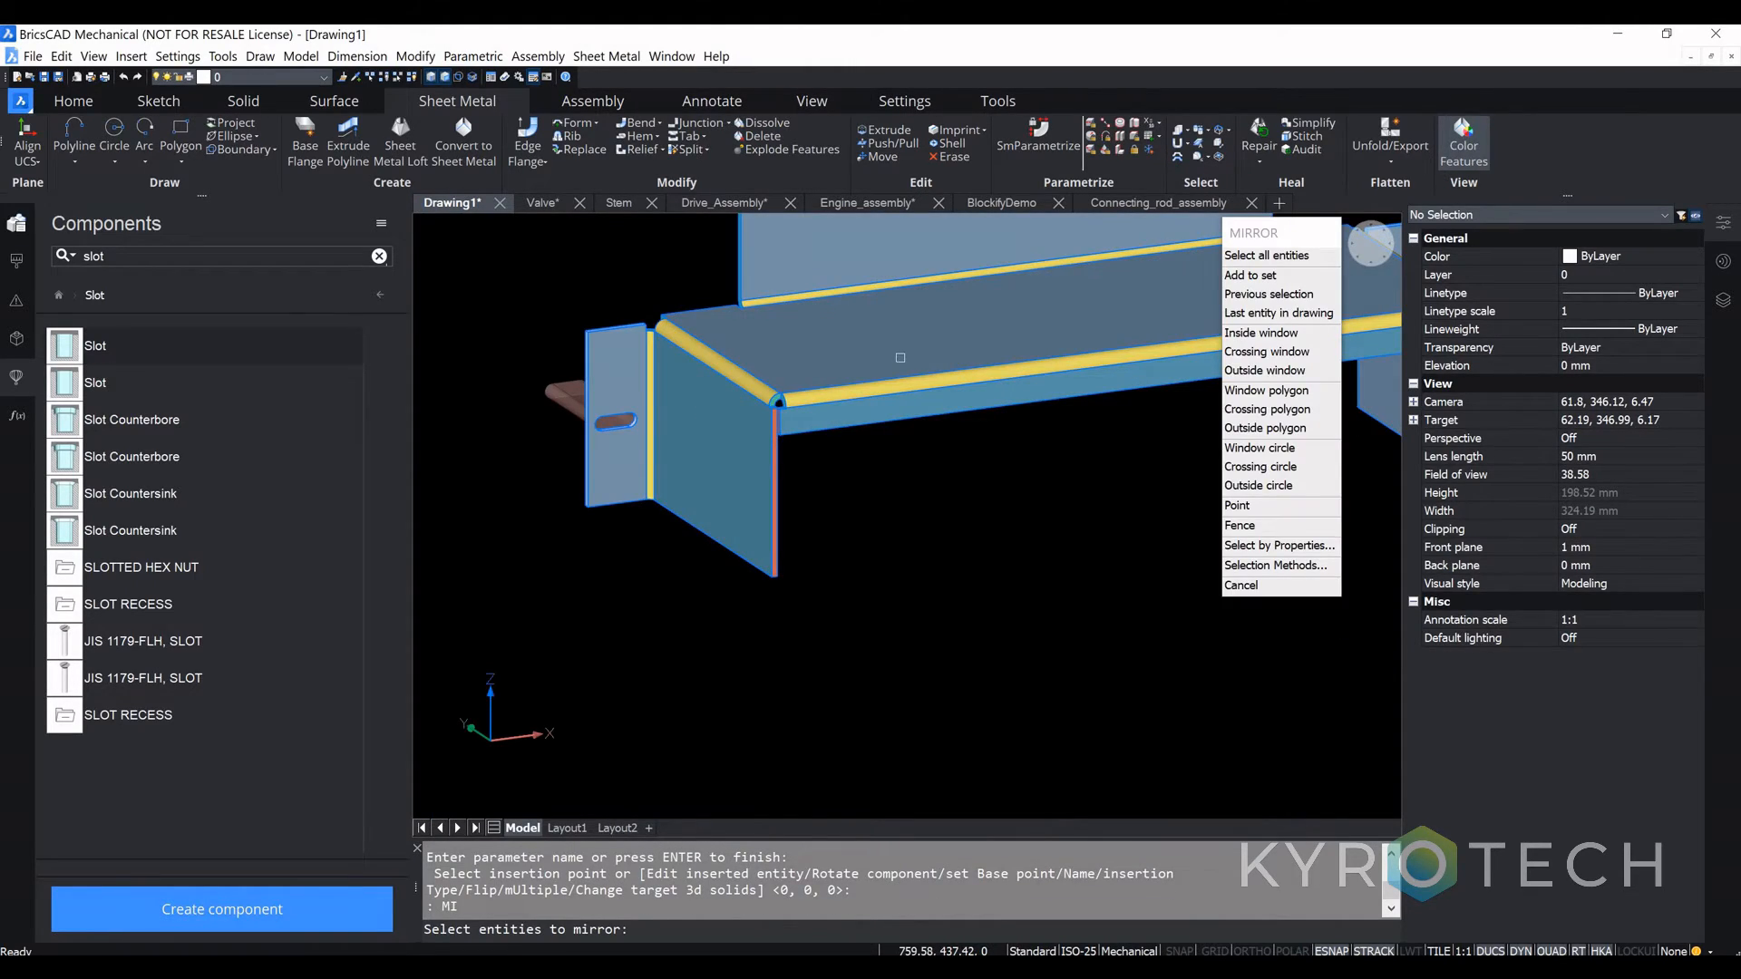
scroll(900, 358, down, 3)
scroll(759, 406, up, 3)
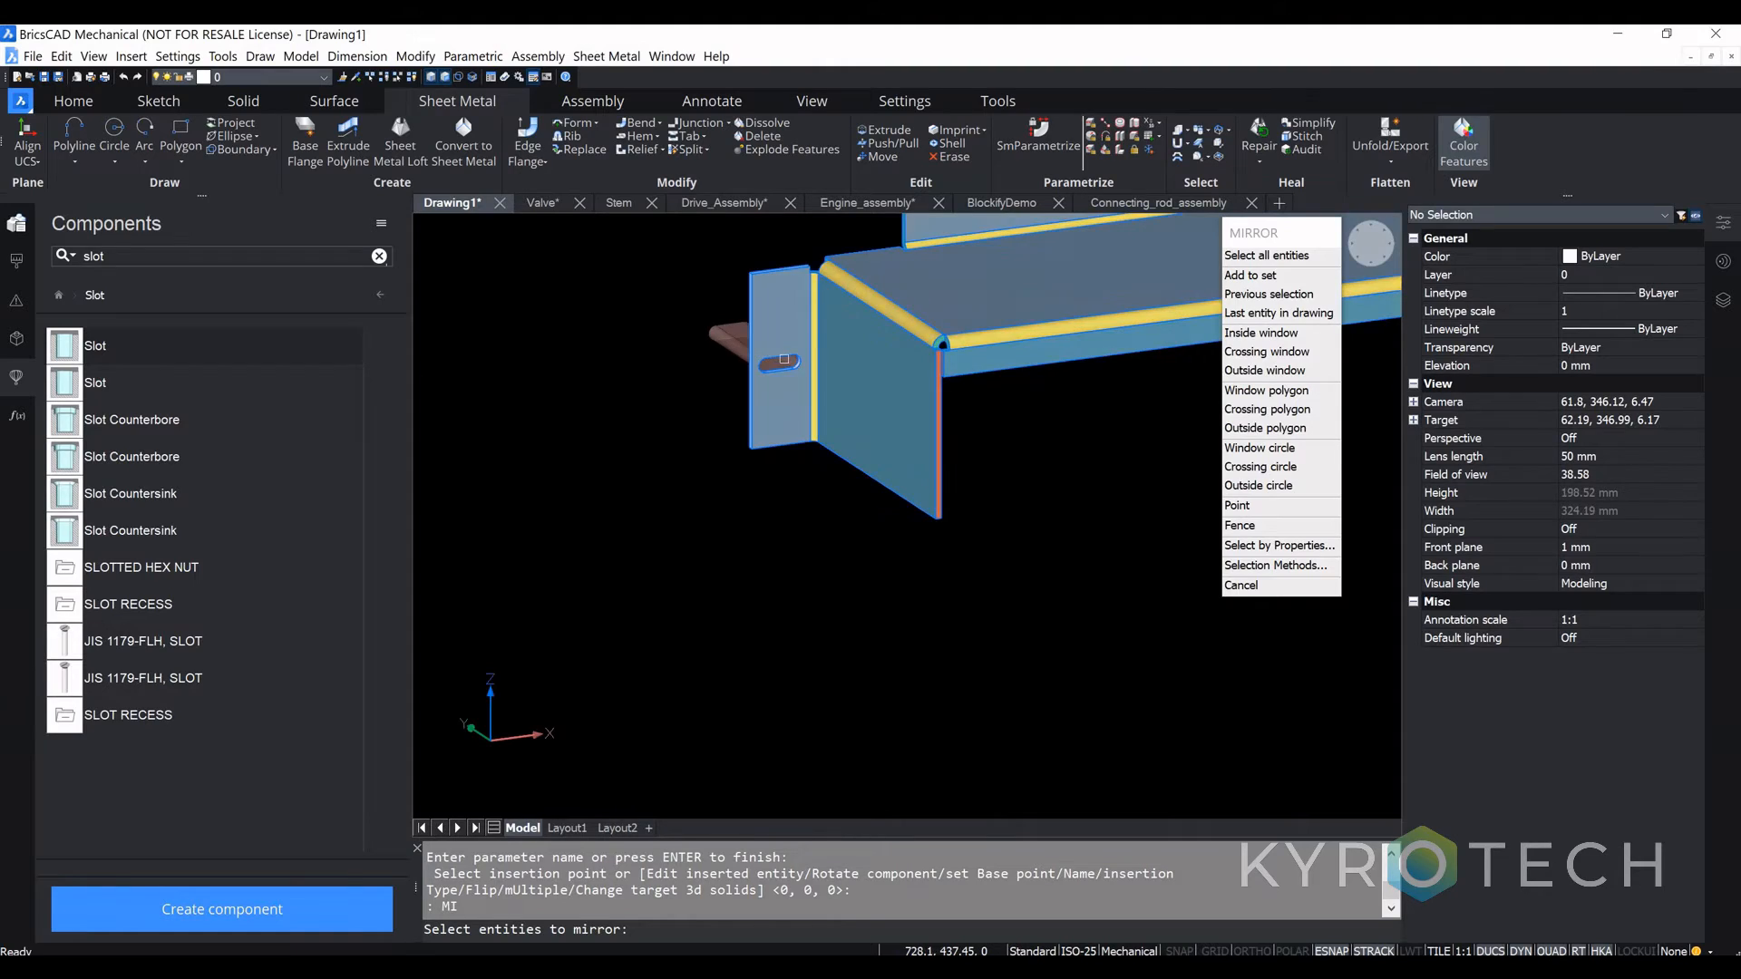
click(725, 343)
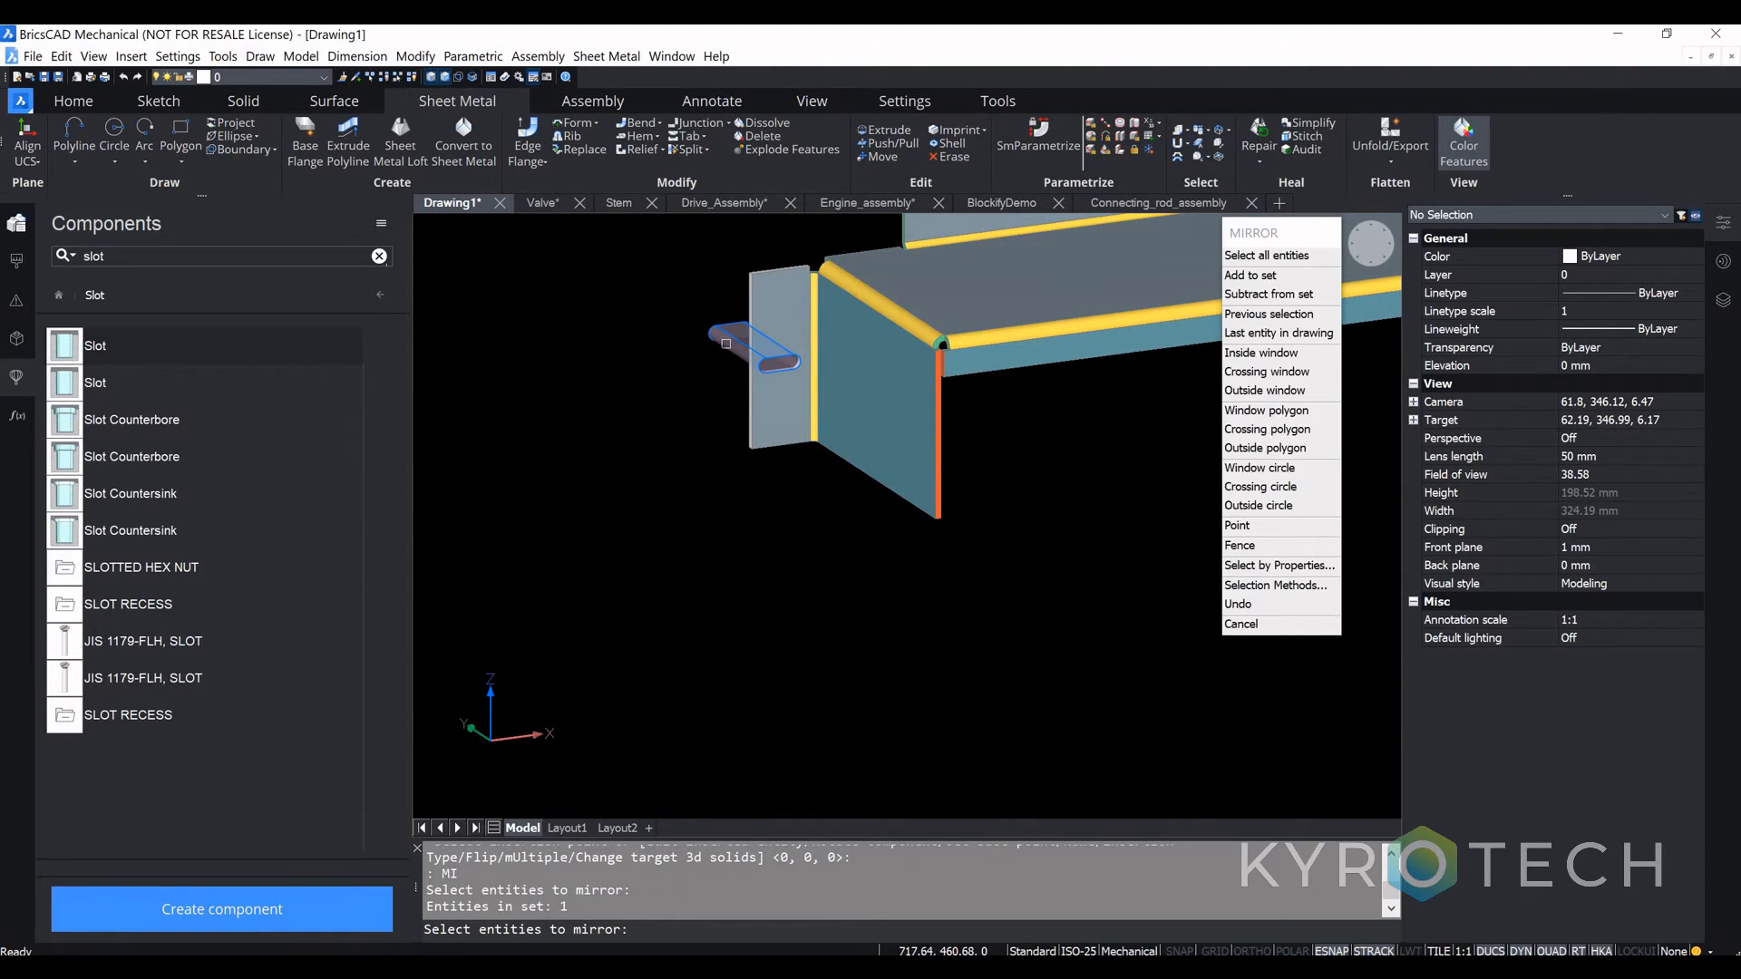
scroll(800, 401, down, 3)
key(Return)
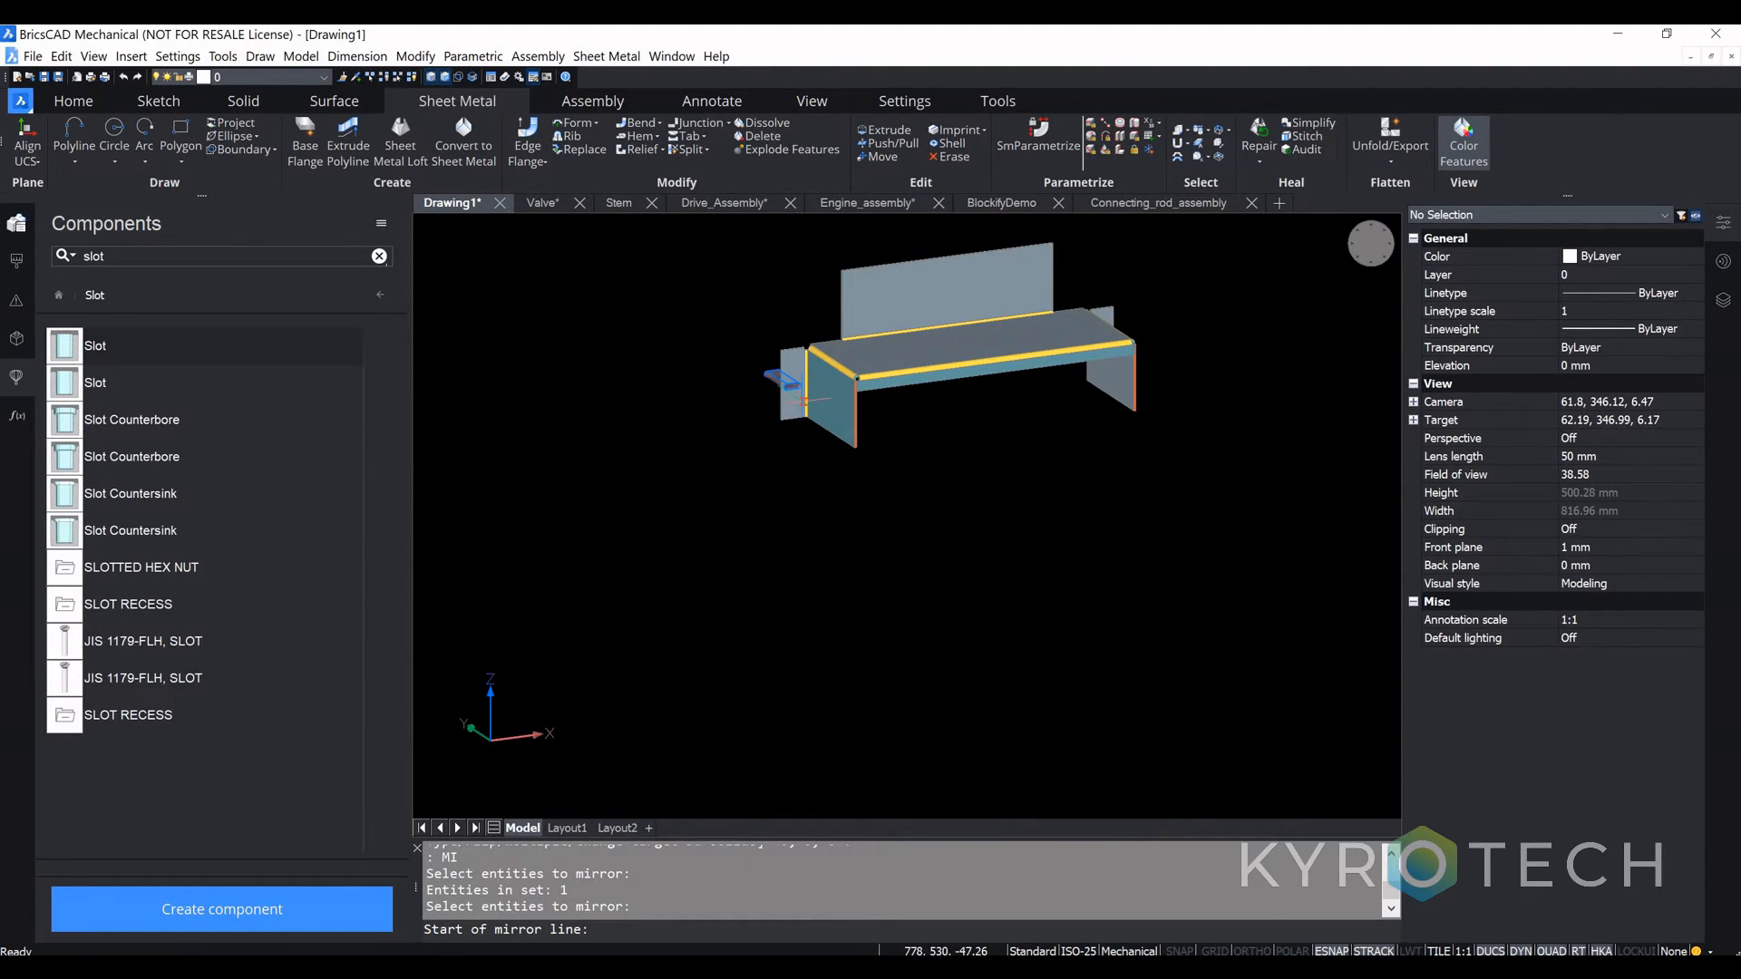
scroll(993, 358, up, 2)
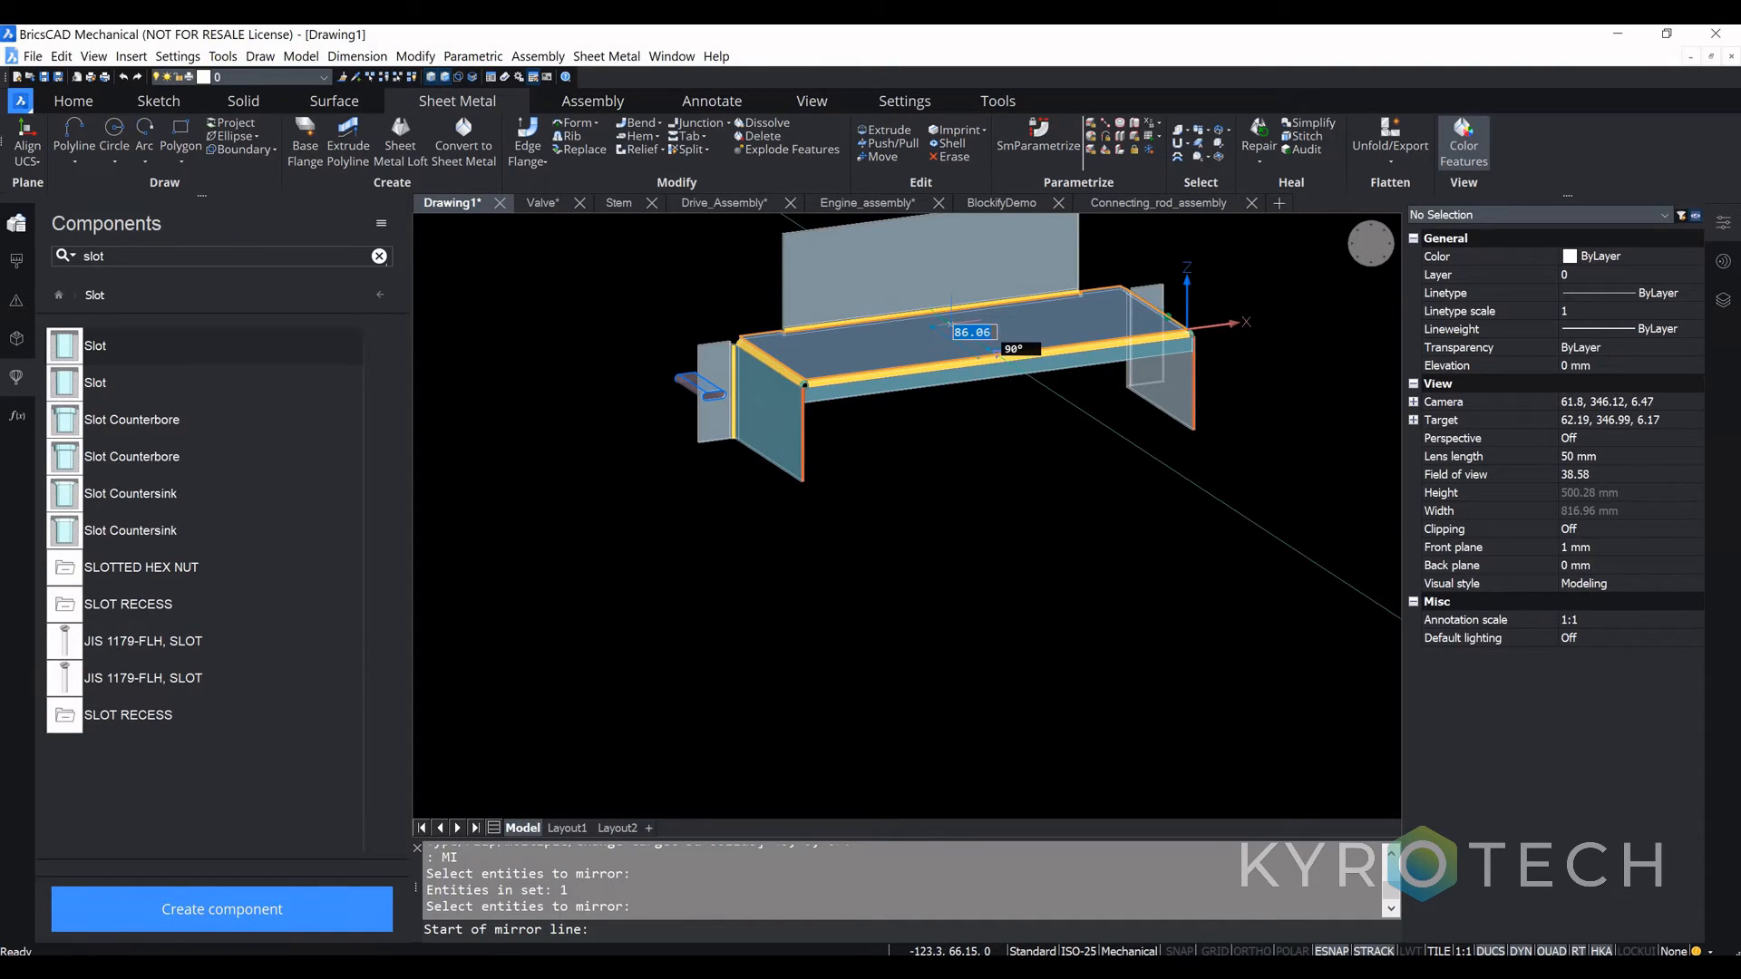
click(936, 316)
shift+middle_drag(1224, 362, 1034, 427)
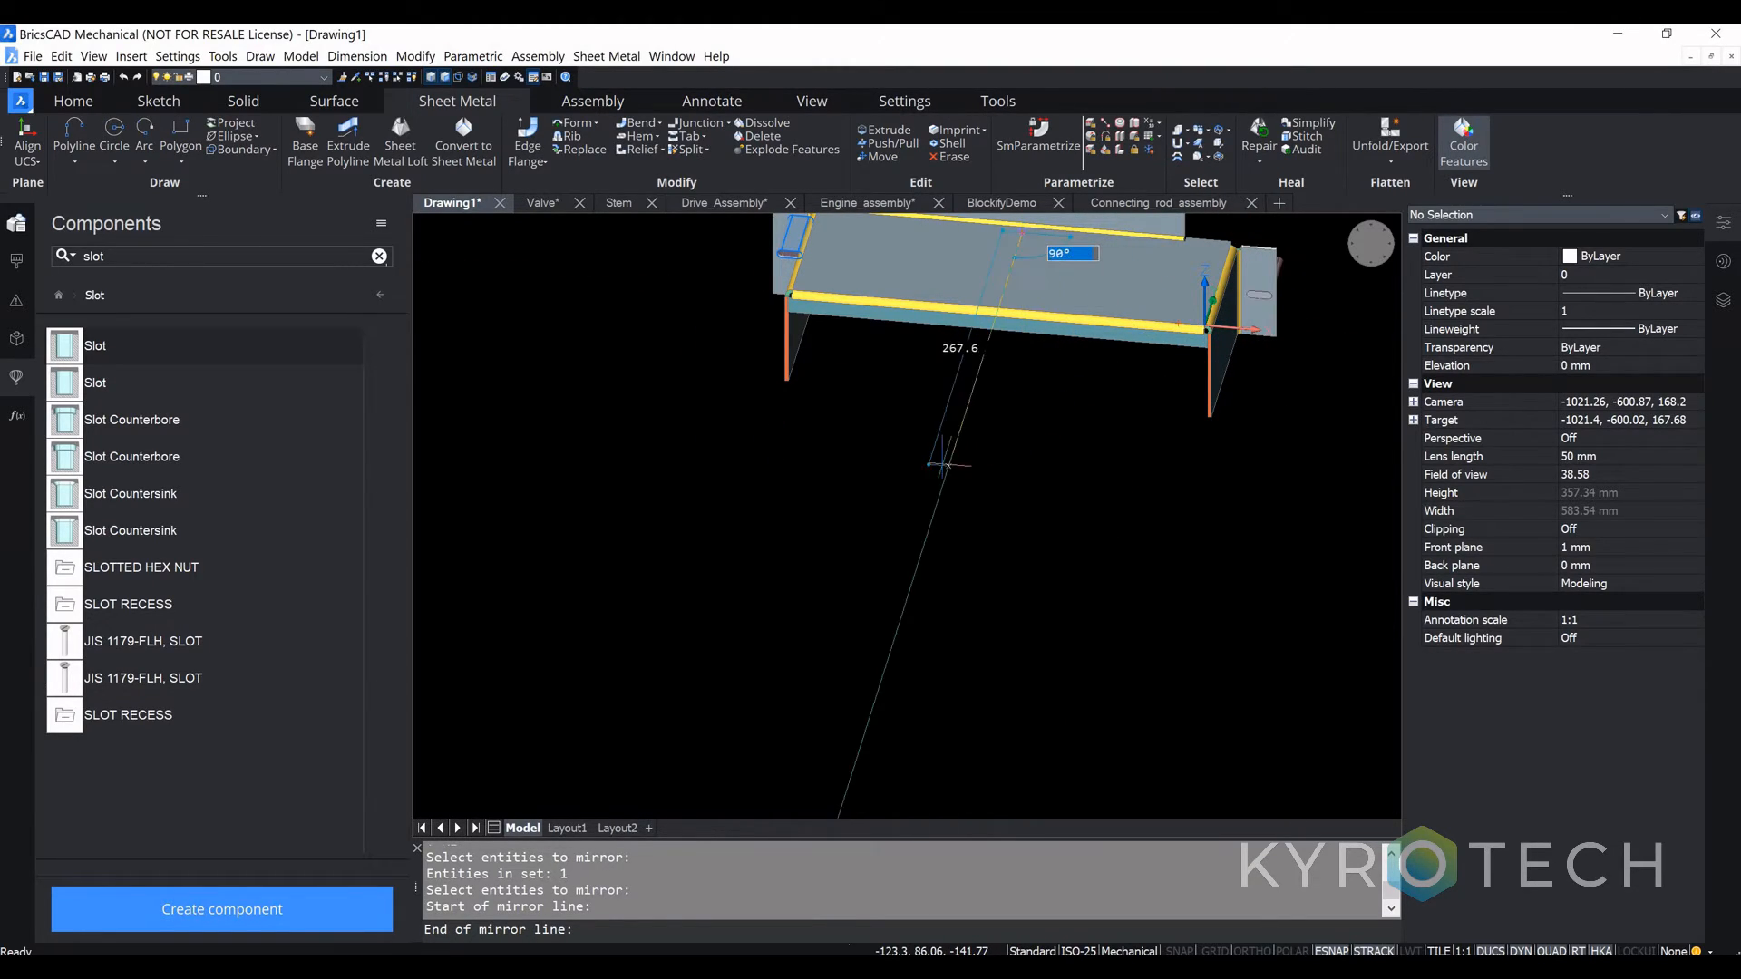
click(943, 462)
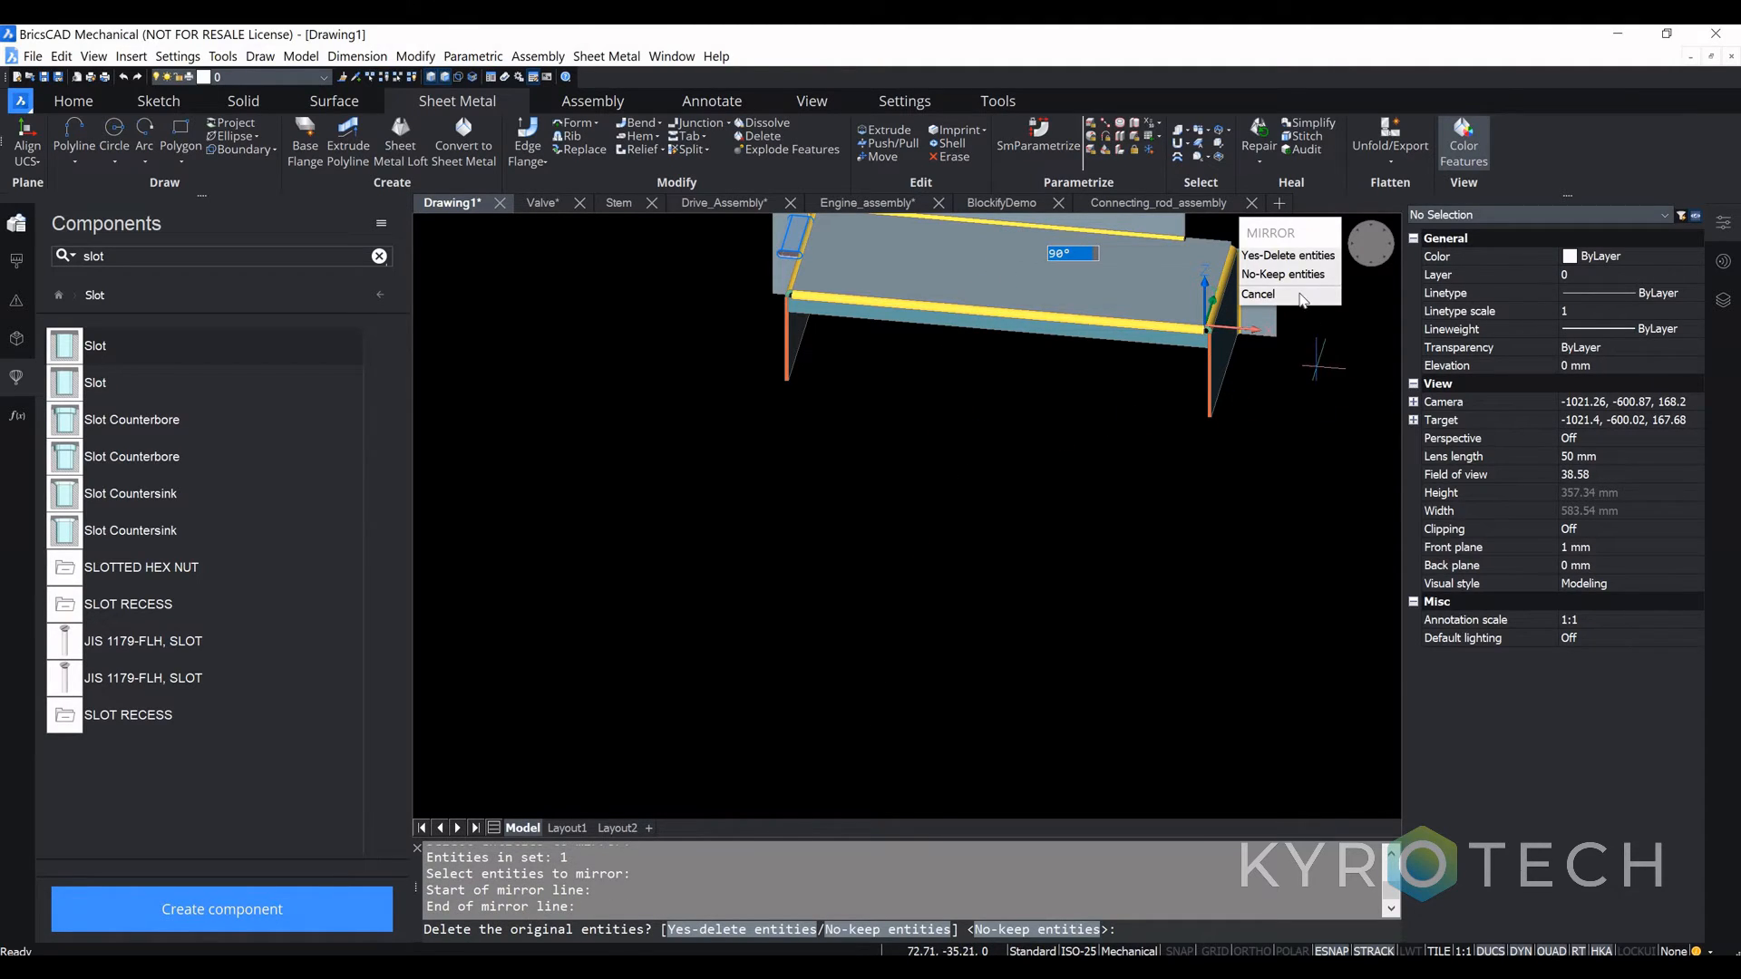
text(N)
key(Return)
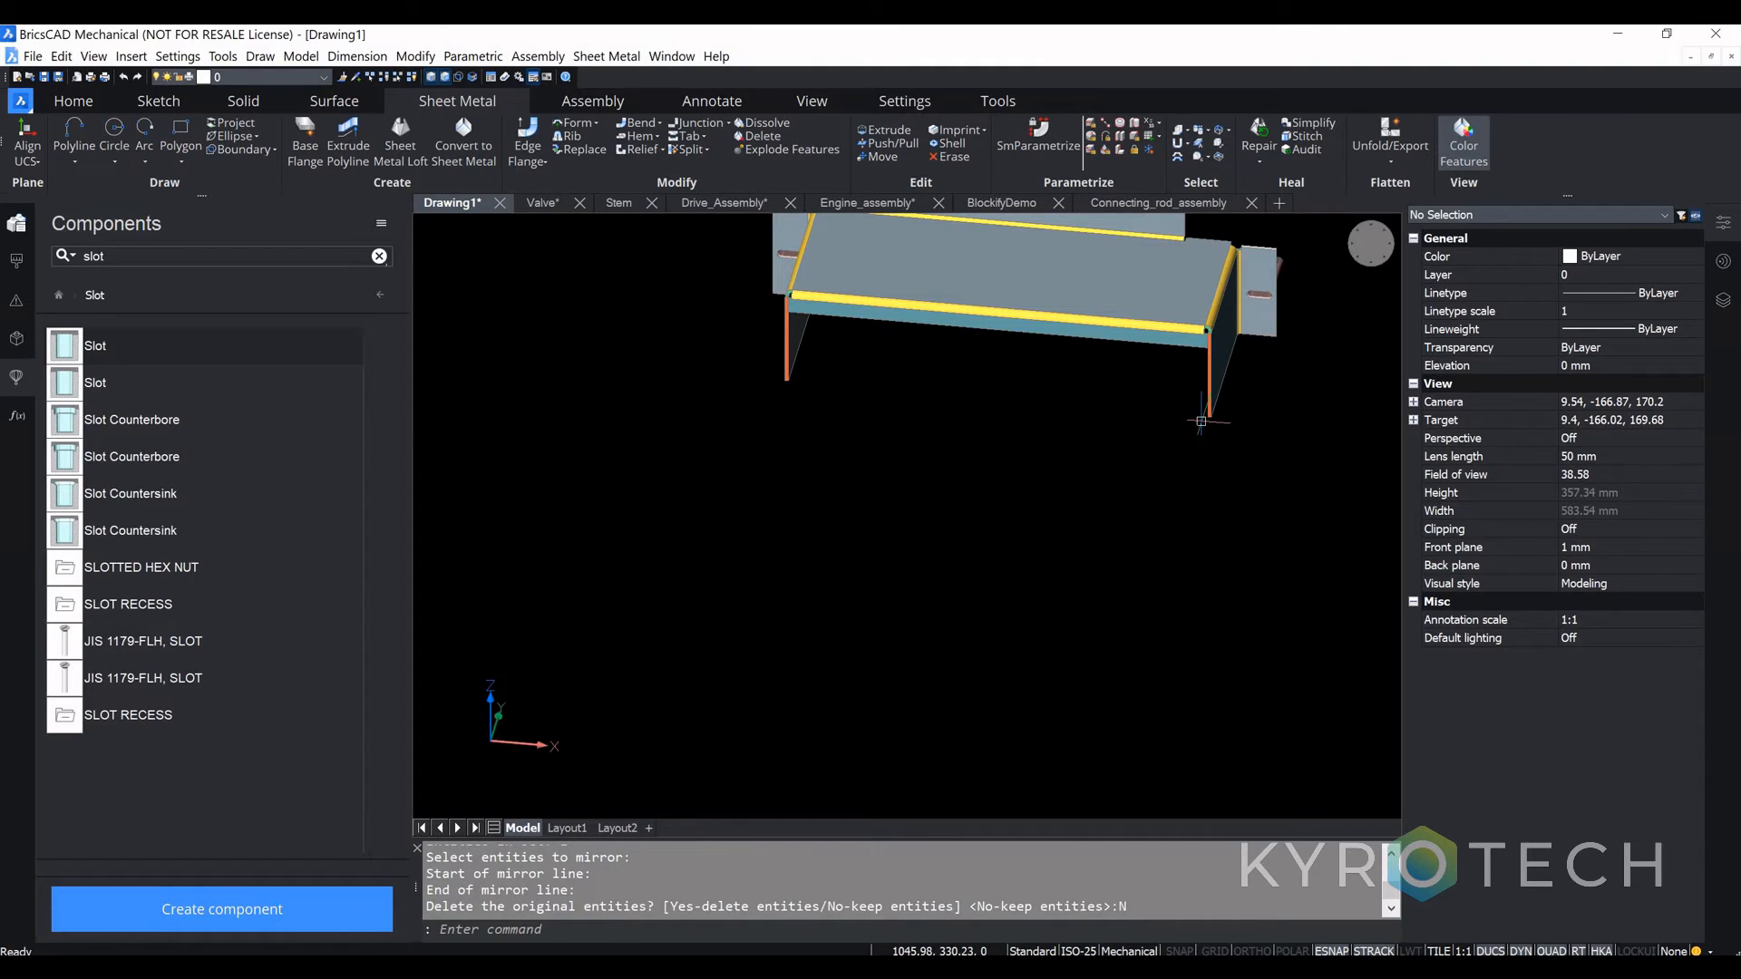
Step: Turn off the BC_SUBTRACT layer to hide the slots' subtraction solids
shift+middle_drag(1166, 413, 1107, 416)
click(1723, 300)
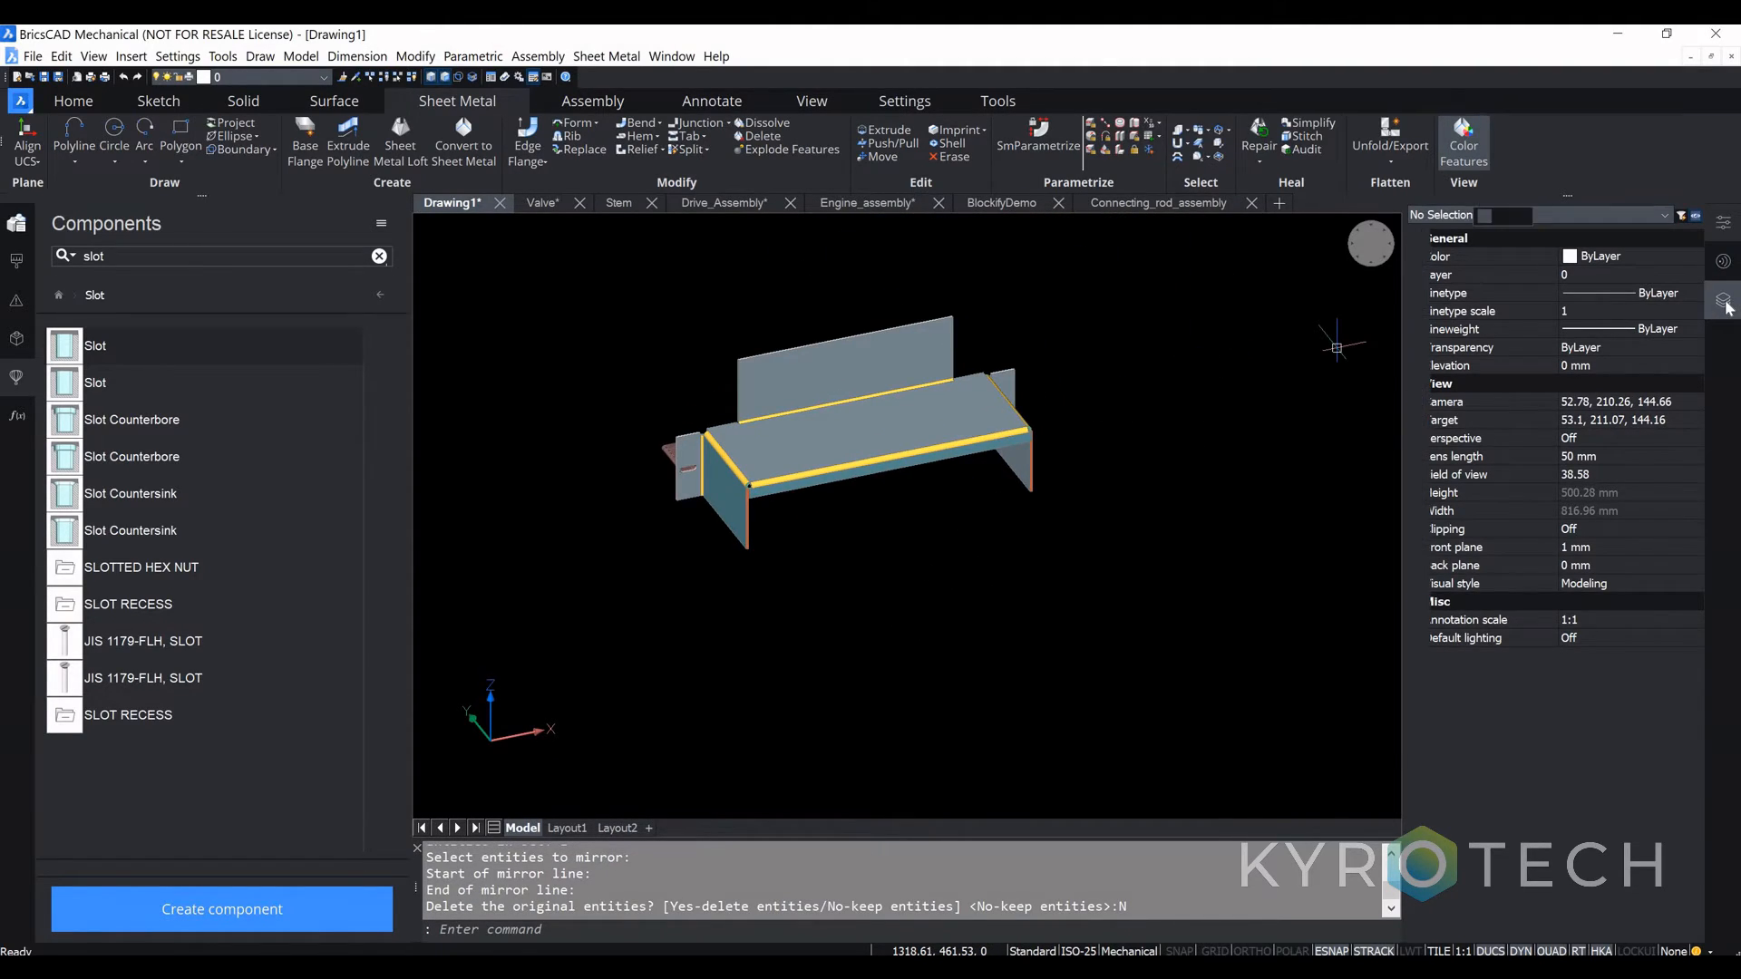
click(1659, 276)
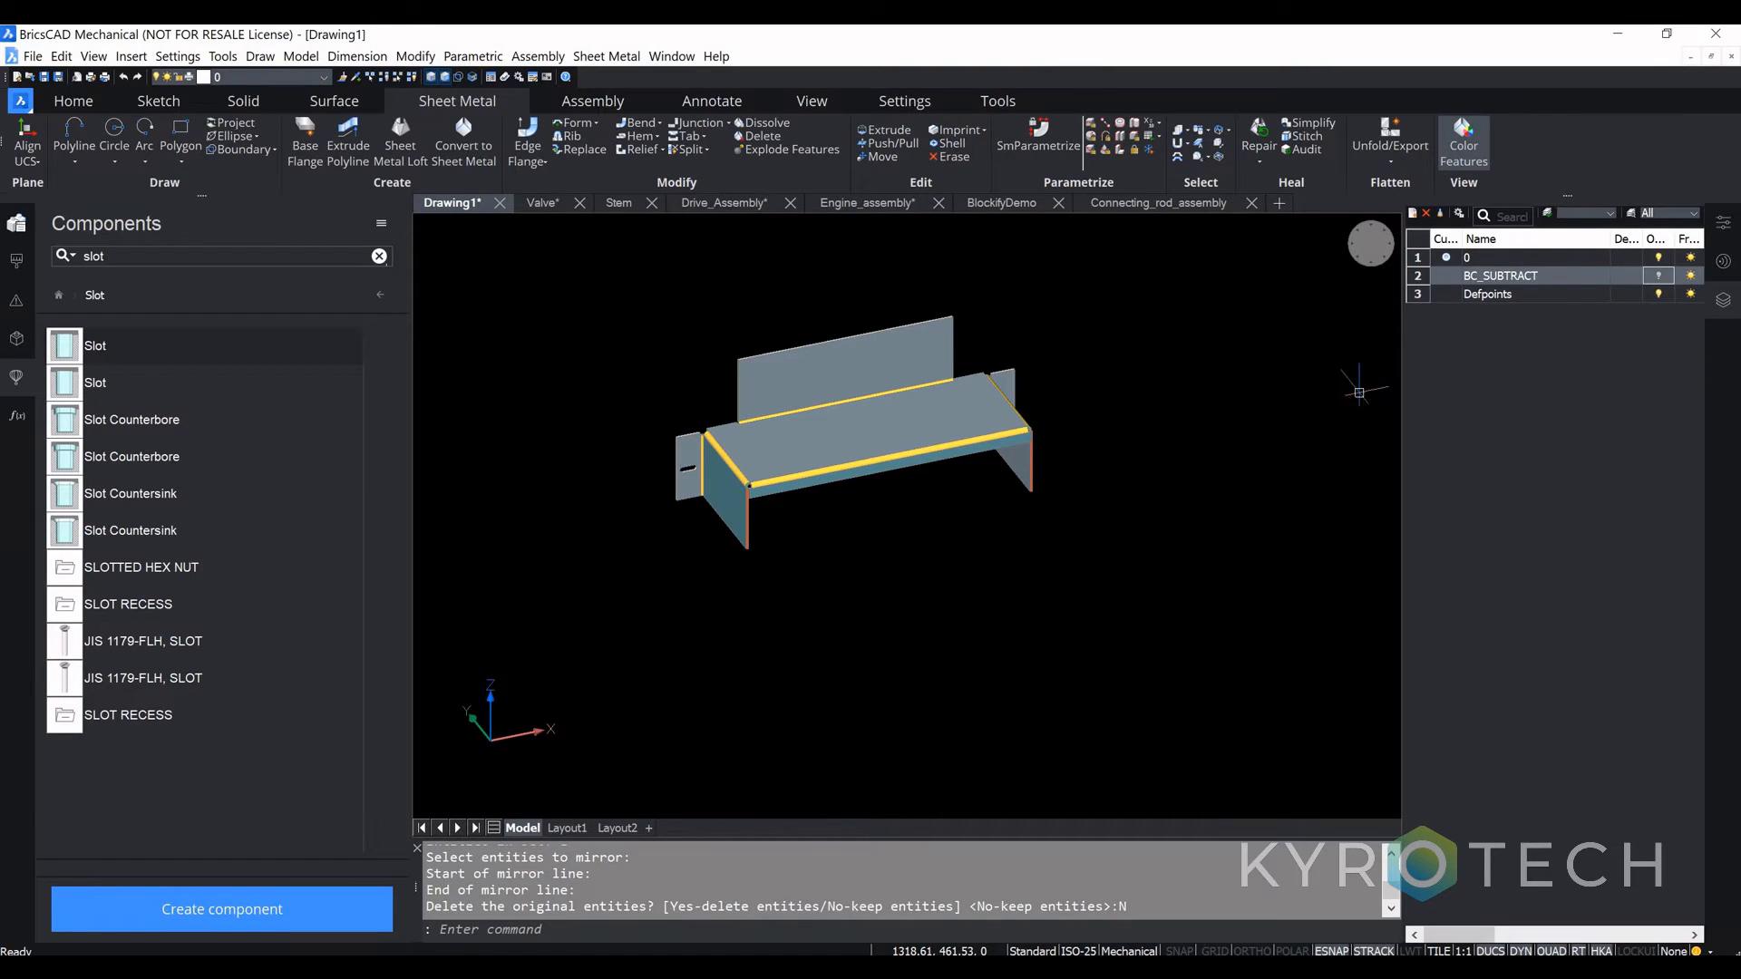
shift+middle_drag(797, 552, 617, 580)
shift+middle_drag(921, 595, 917, 653)
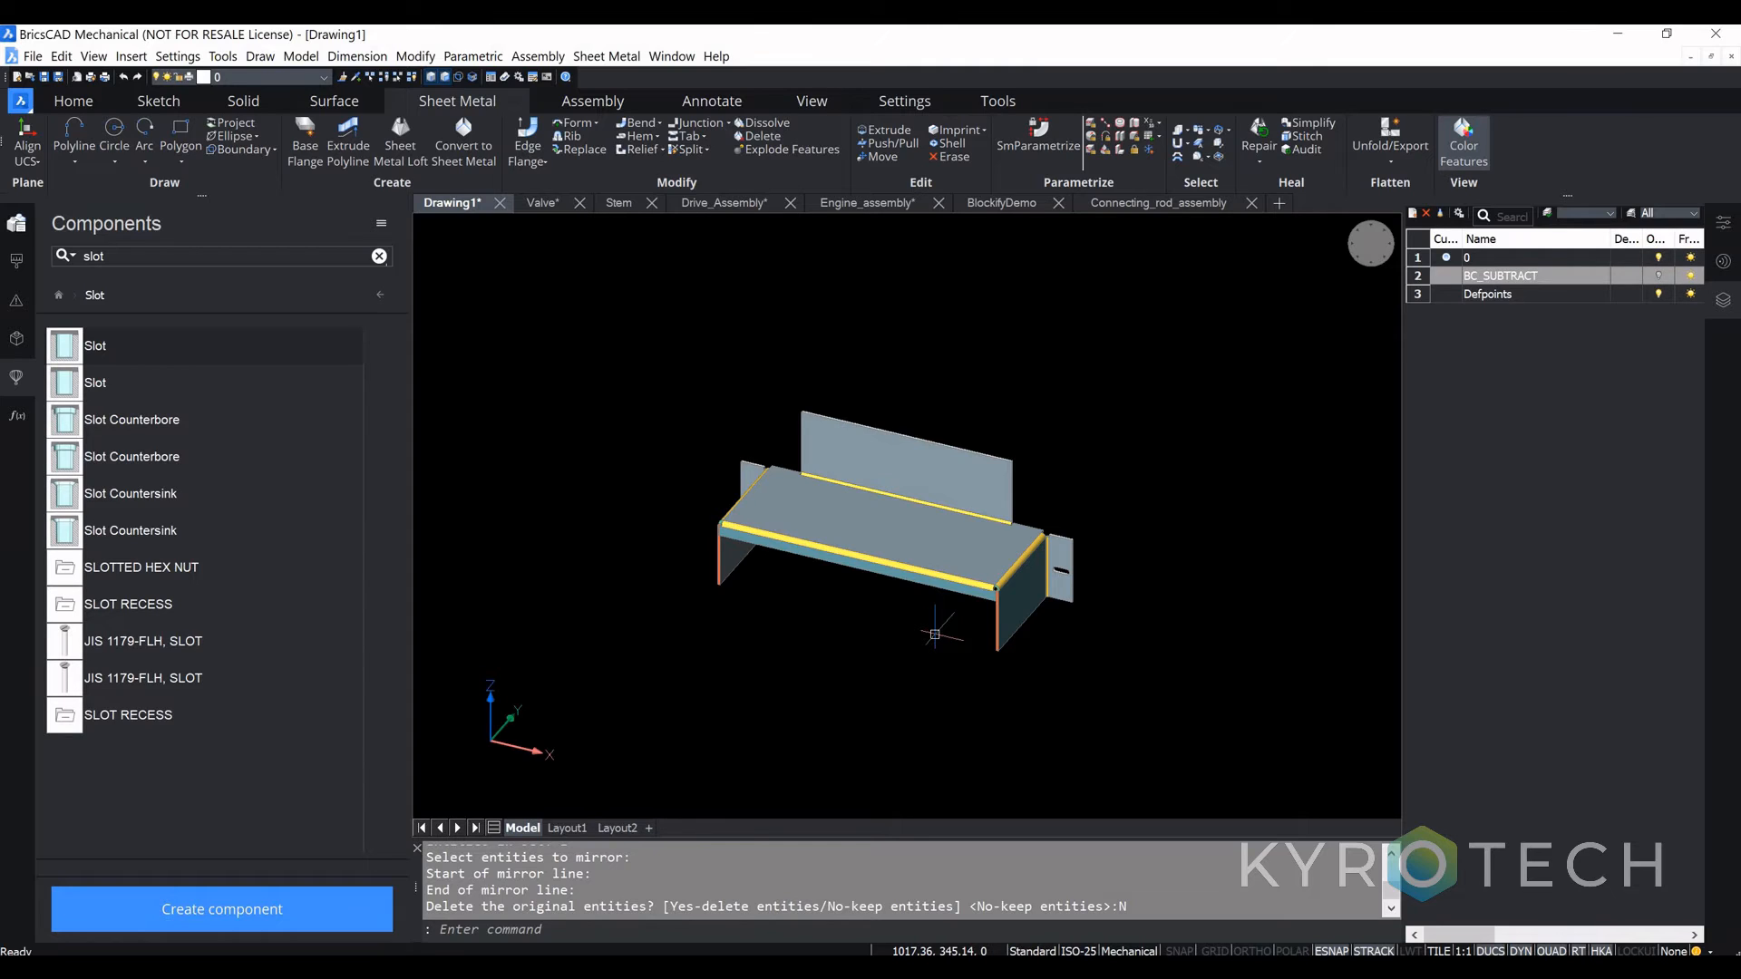
Step: Insert holes2D.dwg as an exploded block at scale 1, placed on the front corner of the base's top face
text(ser)
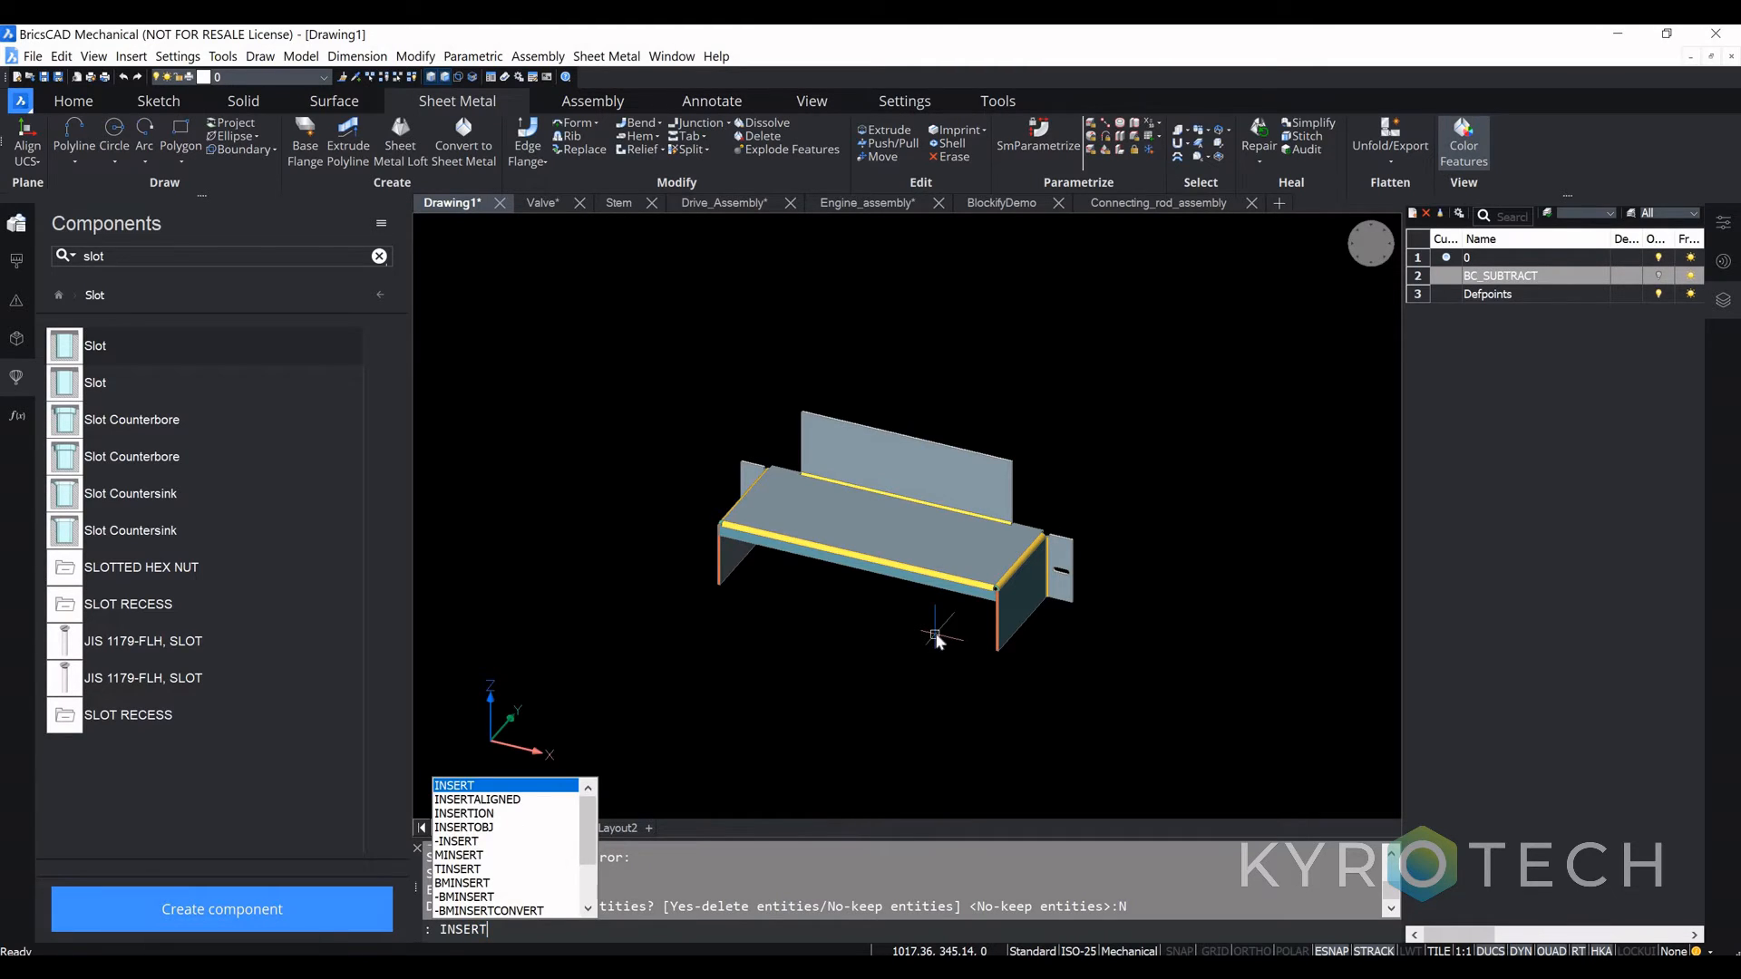
key(Return)
click(1136, 361)
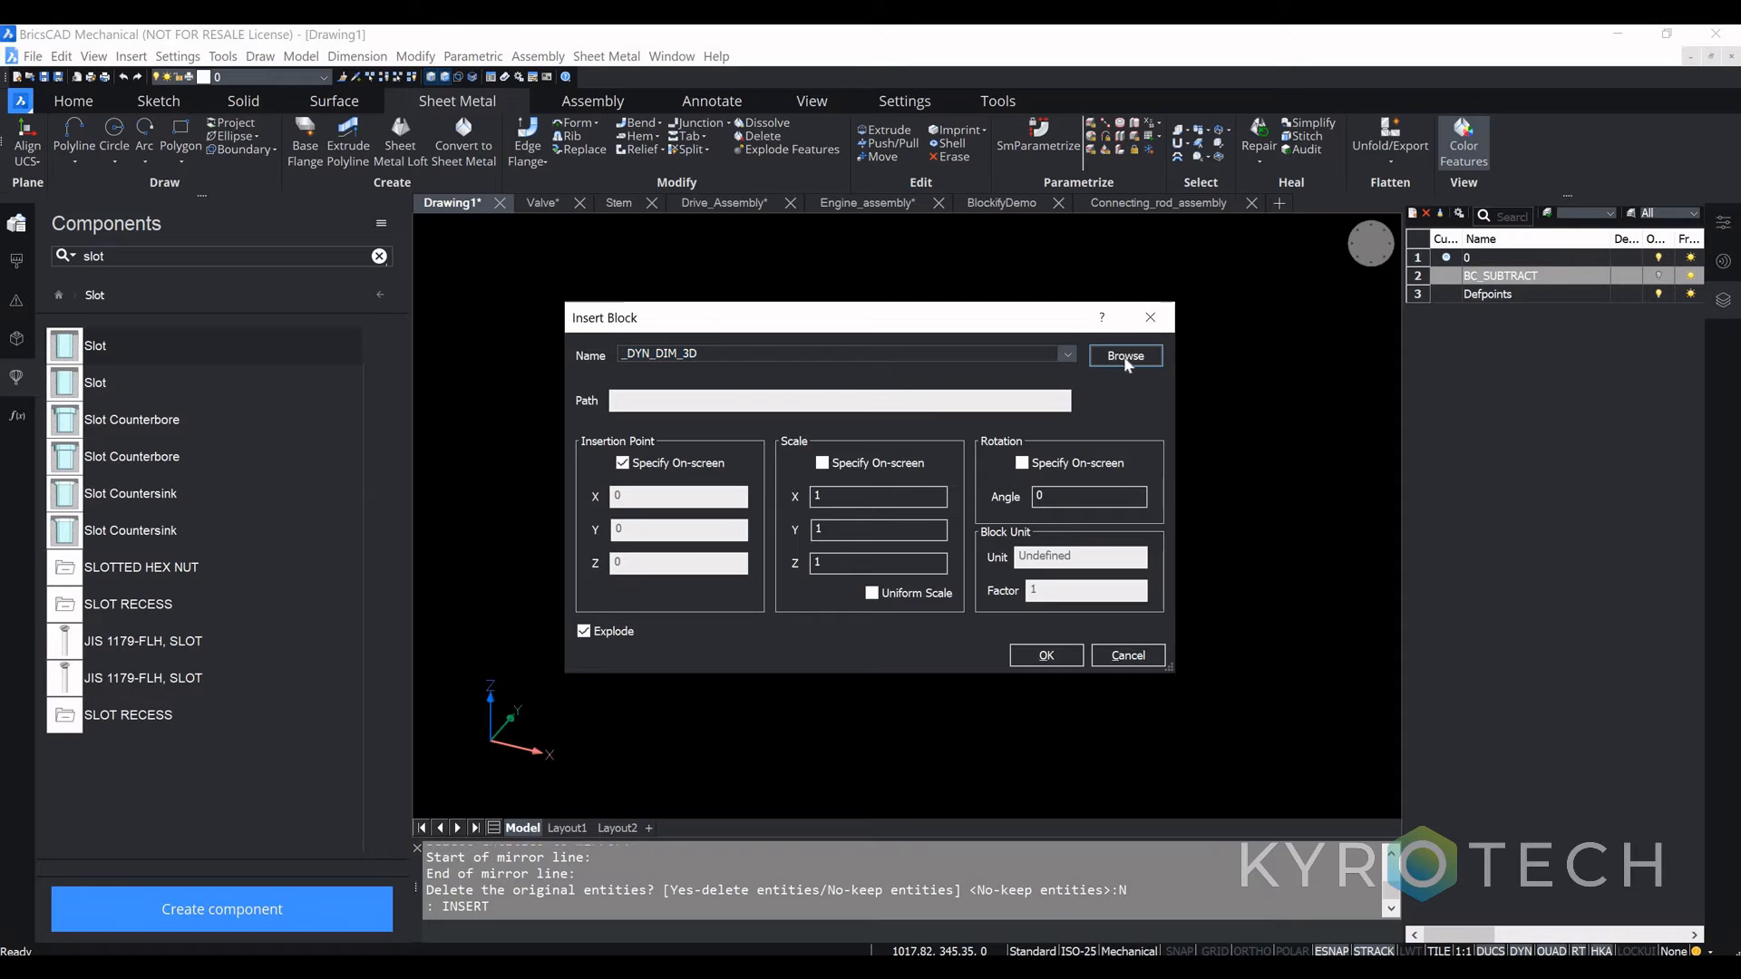
scroll(888, 549, down, 2)
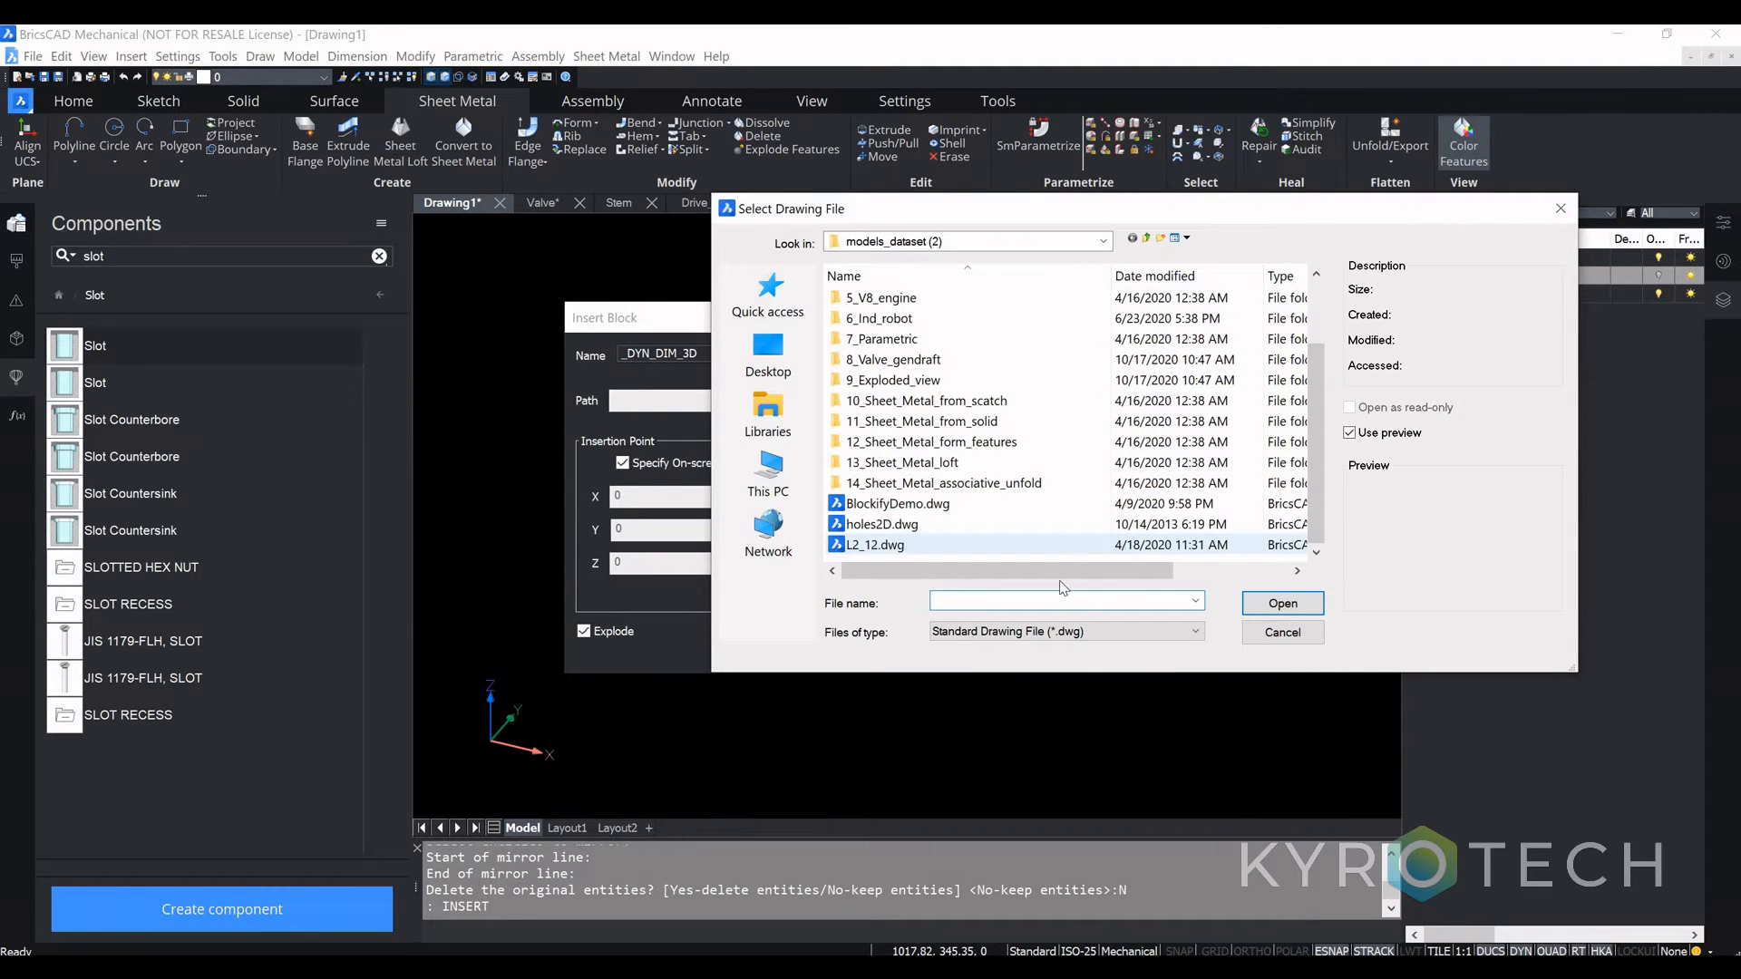
click(884, 524)
click(1282, 603)
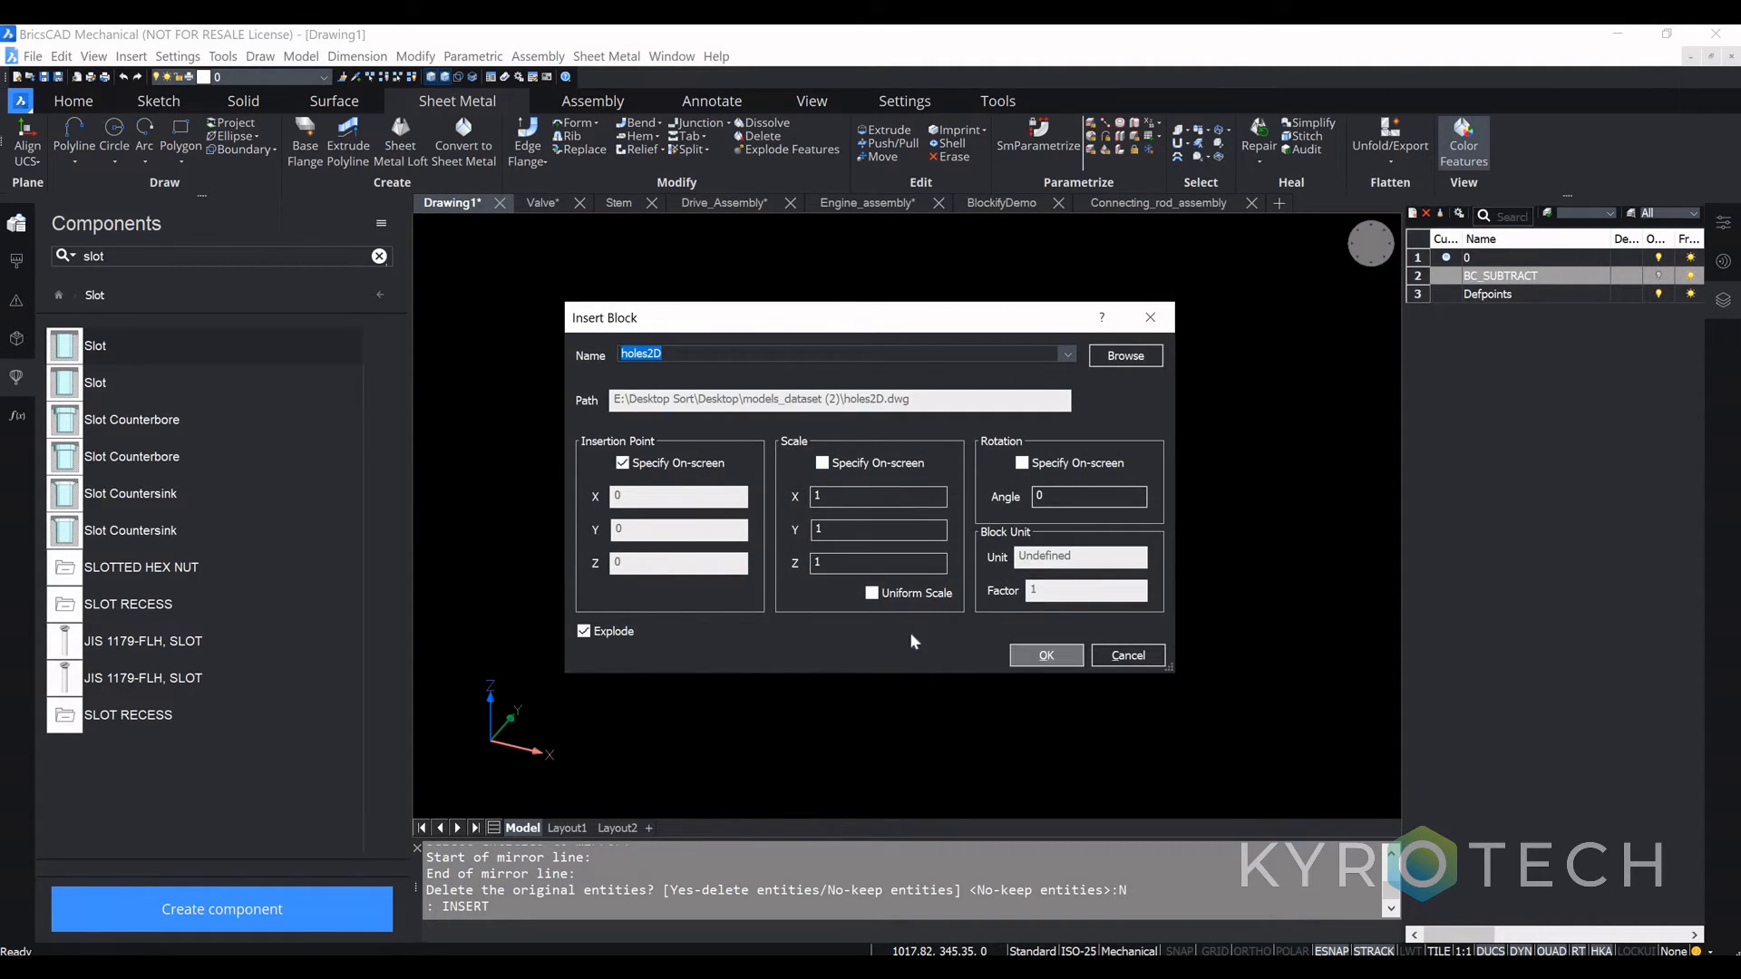
click(1045, 655)
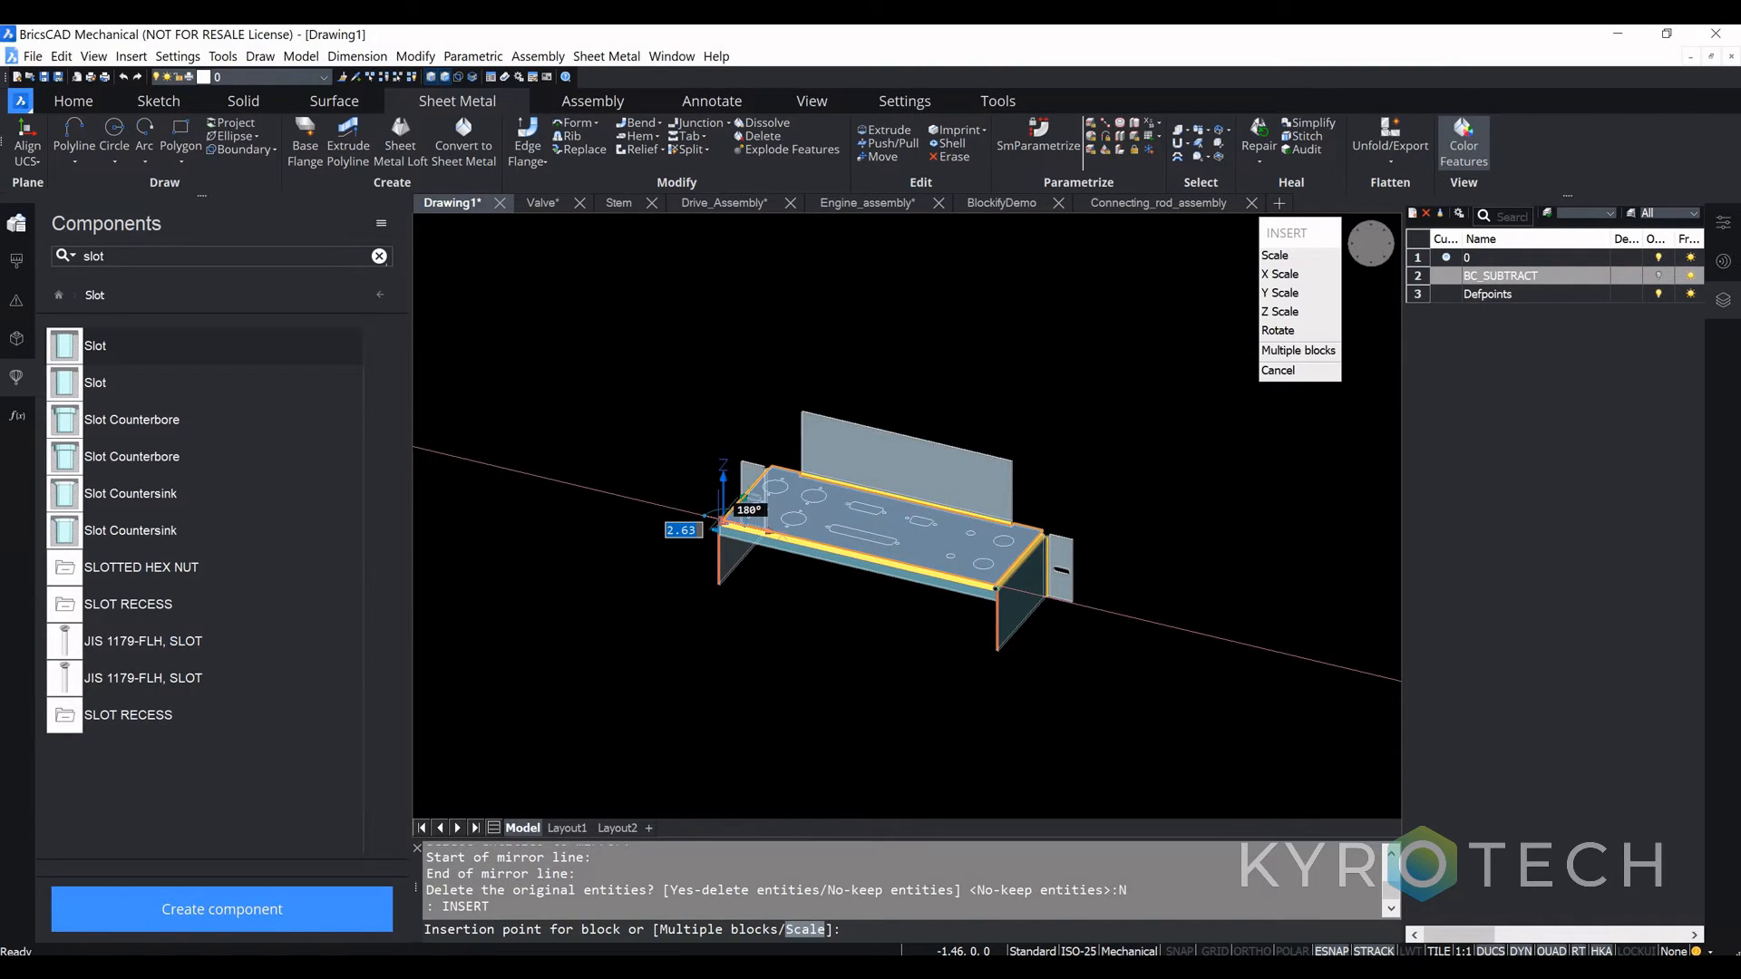
click(719, 520)
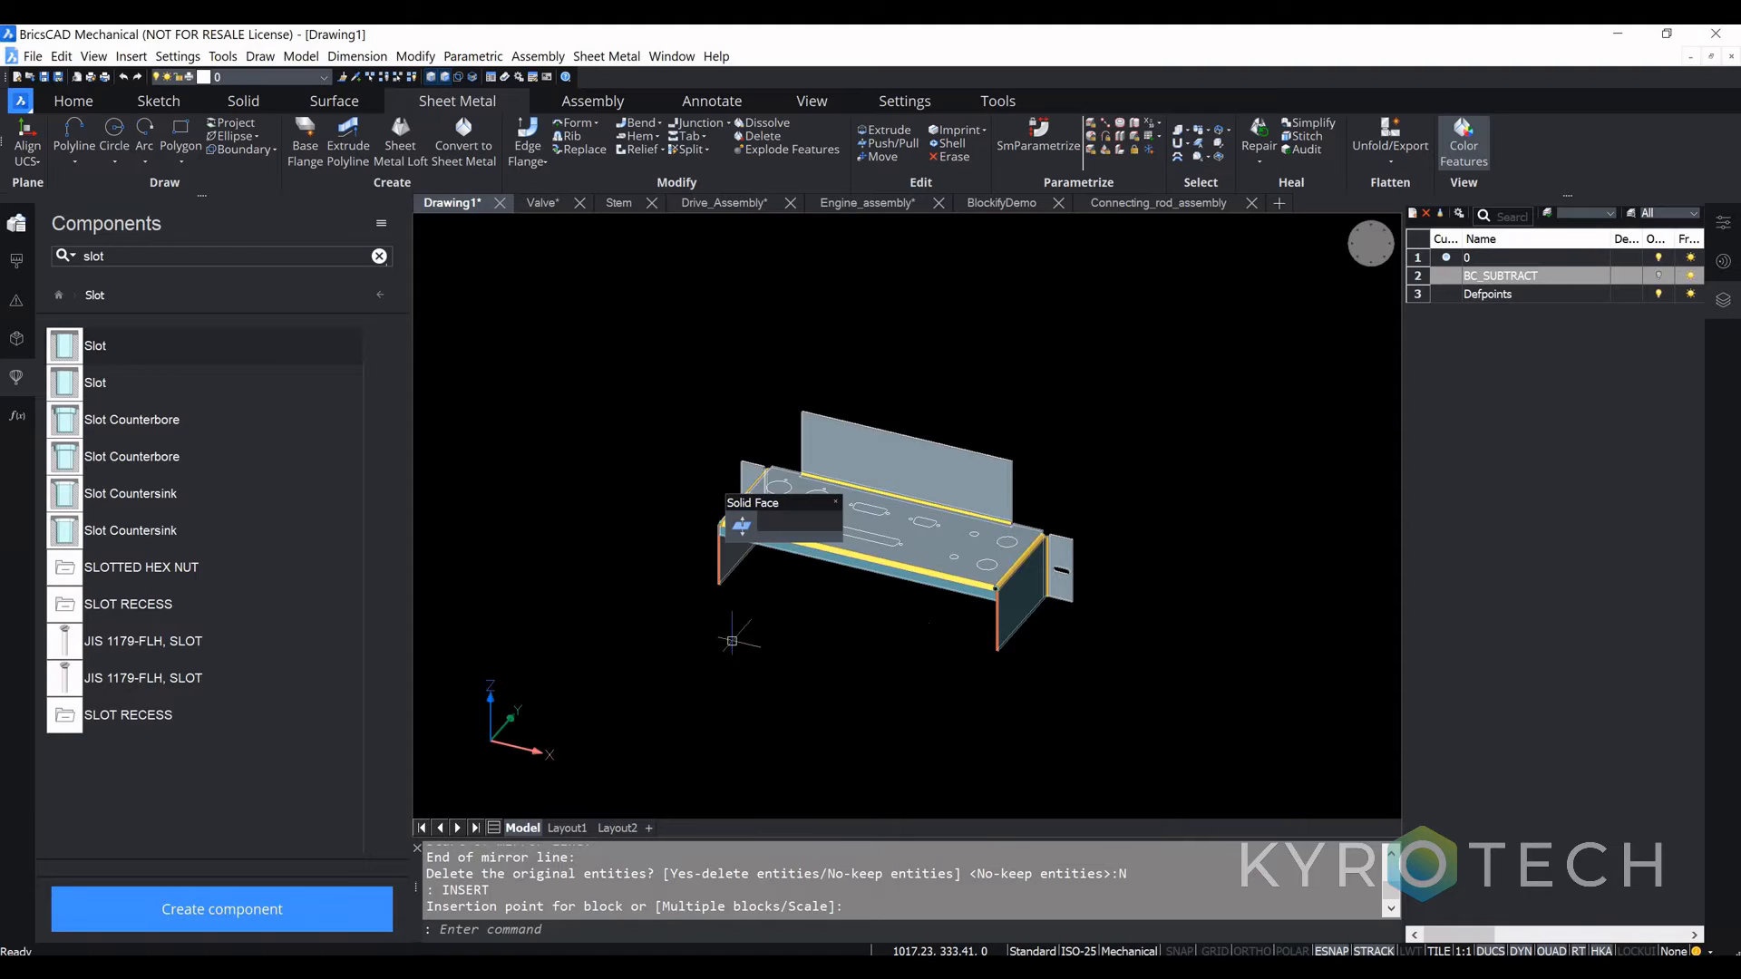
Step: Extrude all the inserted hole outlines as solids down through the base to cut the openings
scroll(703, 606, down, 3)
click(1371, 238)
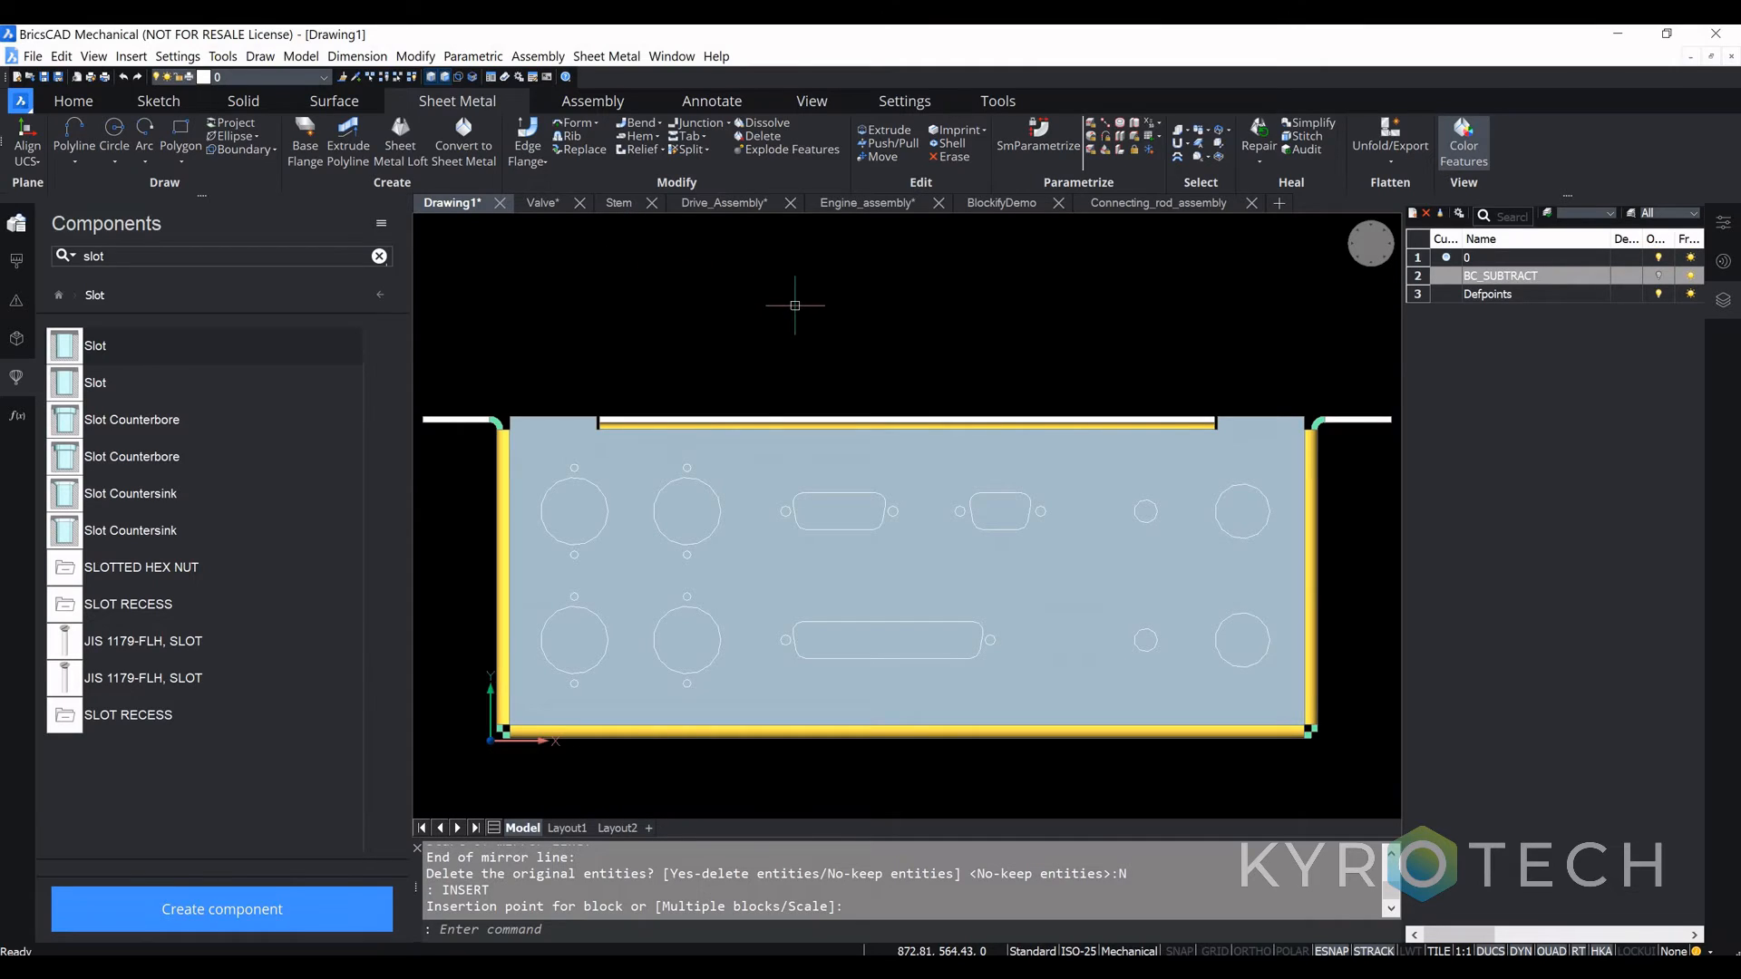
click(454, 457)
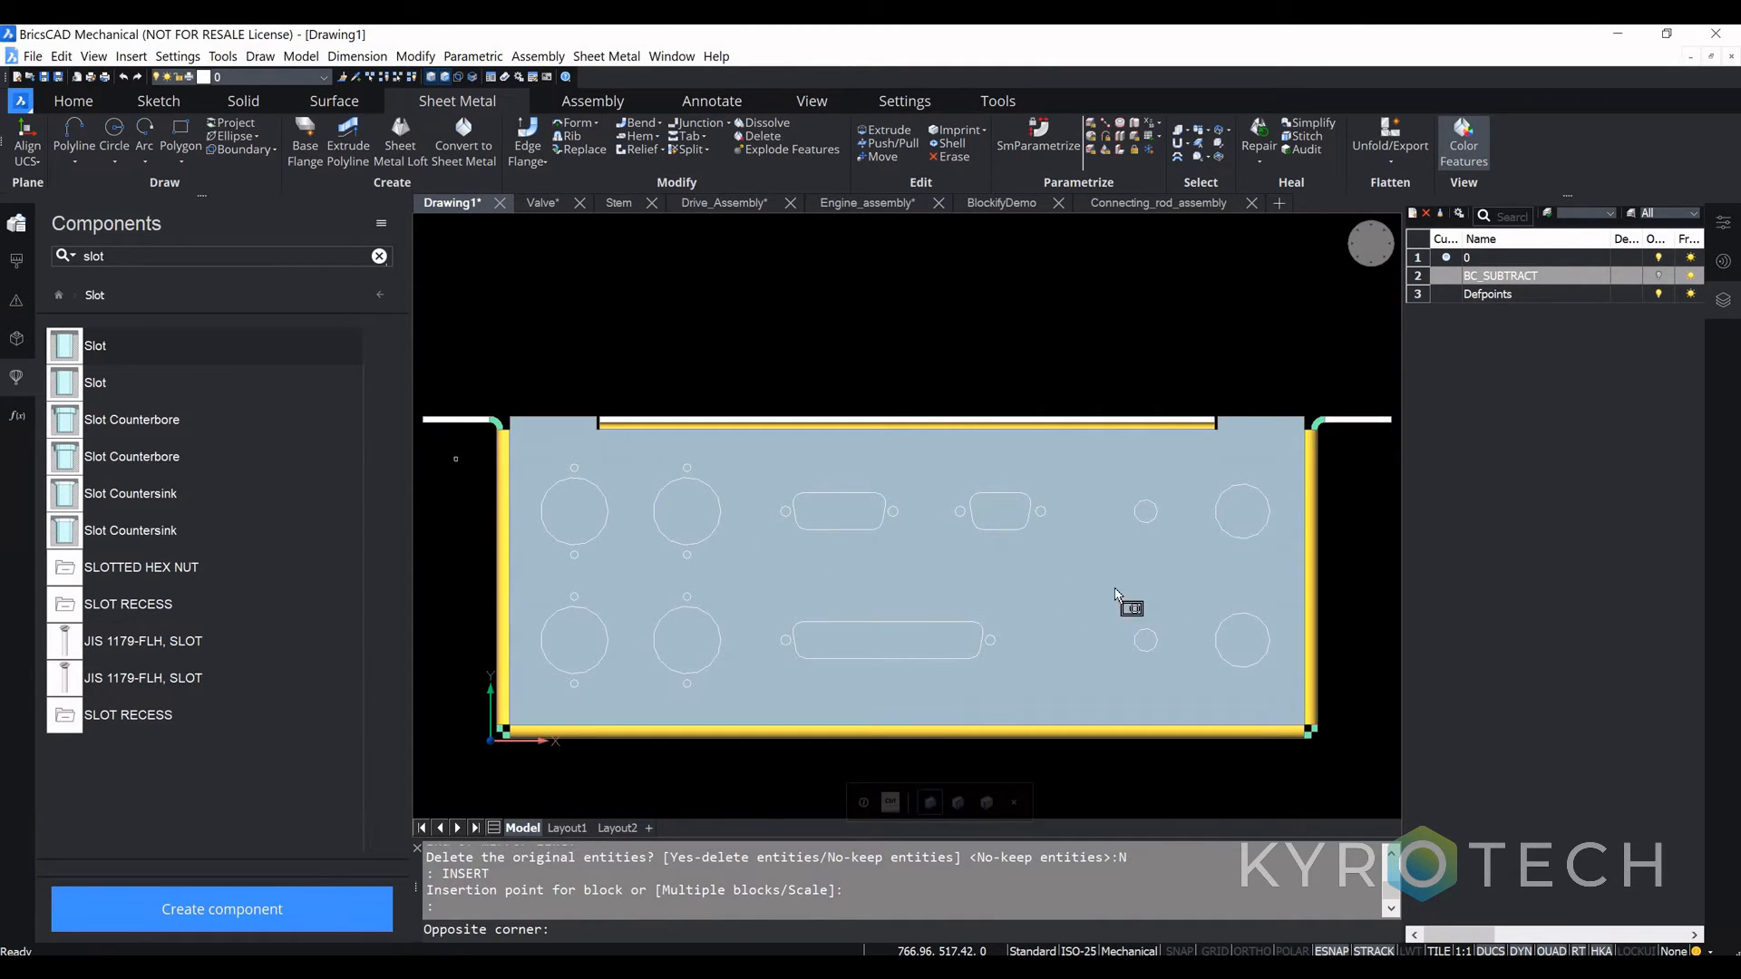
click(1341, 691)
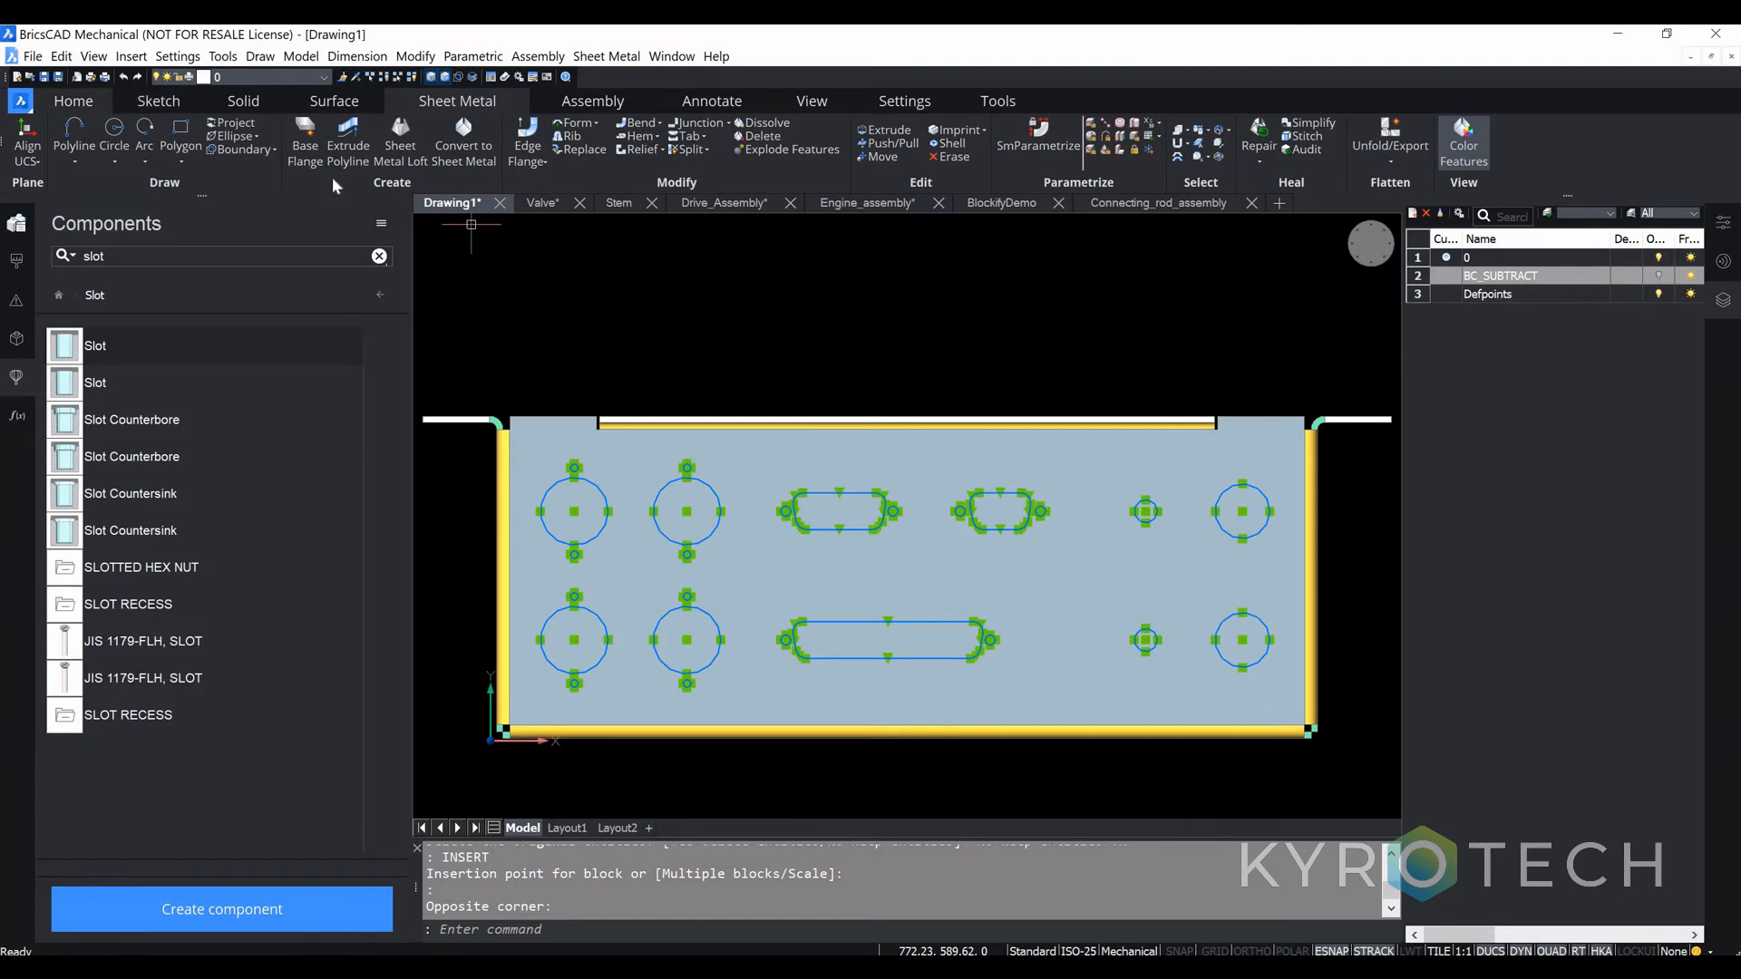
click(173, 137)
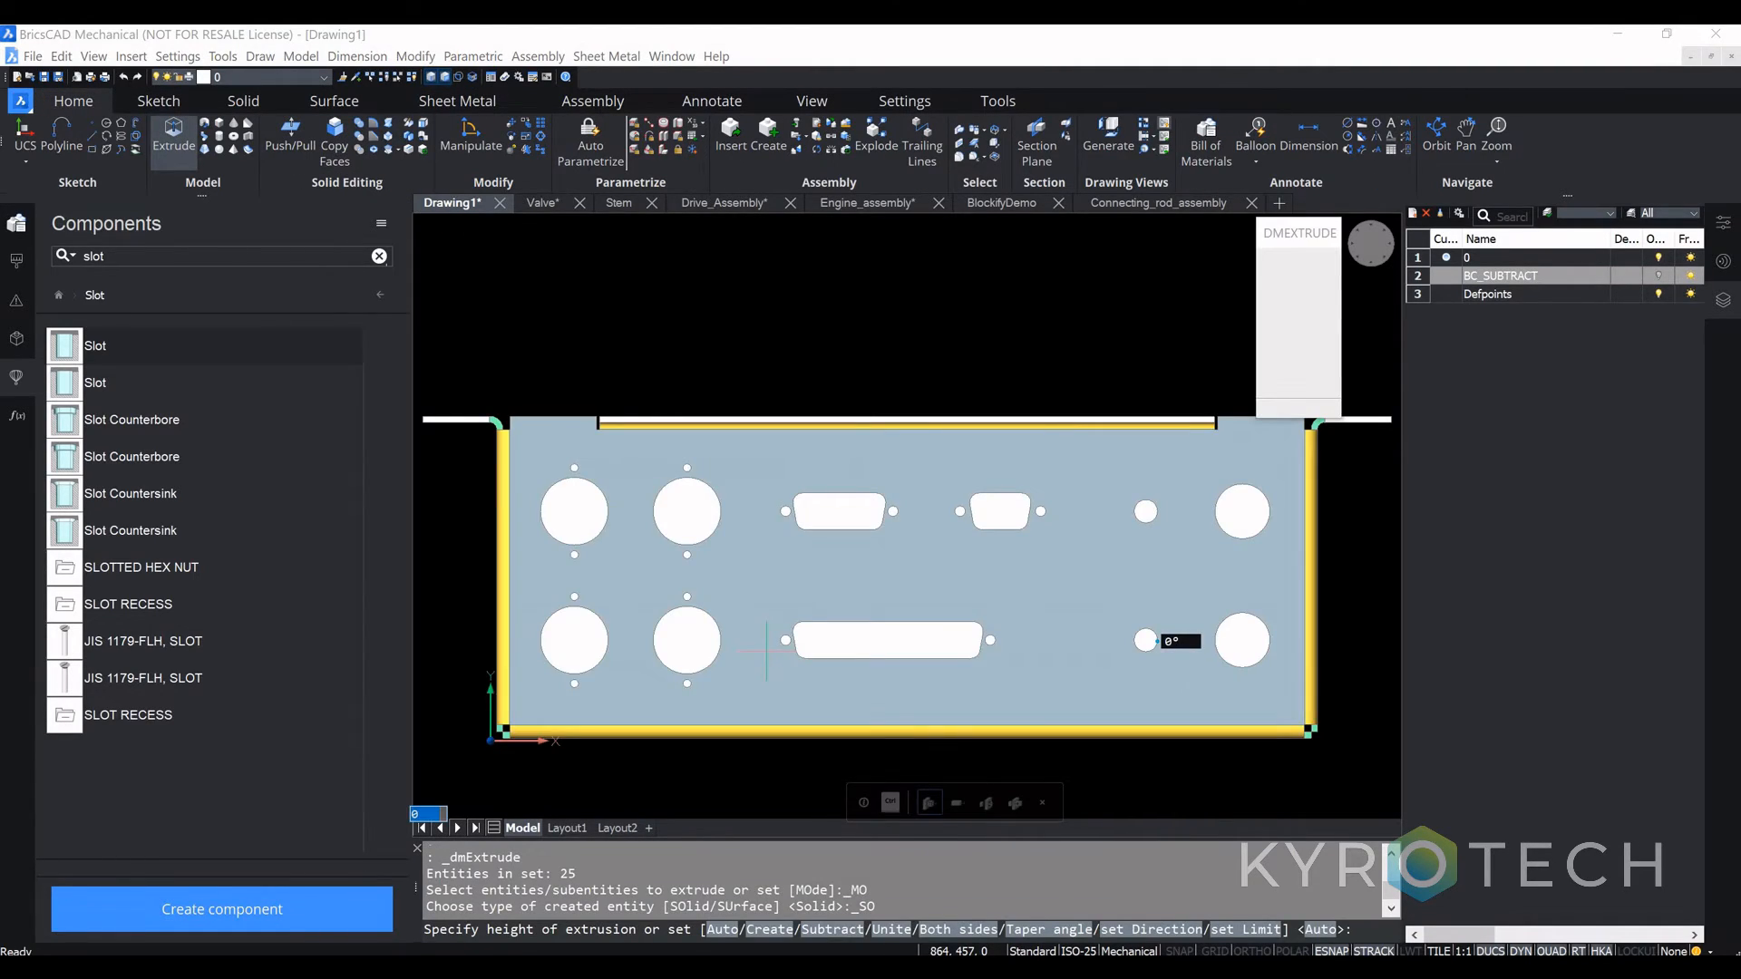
shift+middle_drag(795, 608, 804, 574)
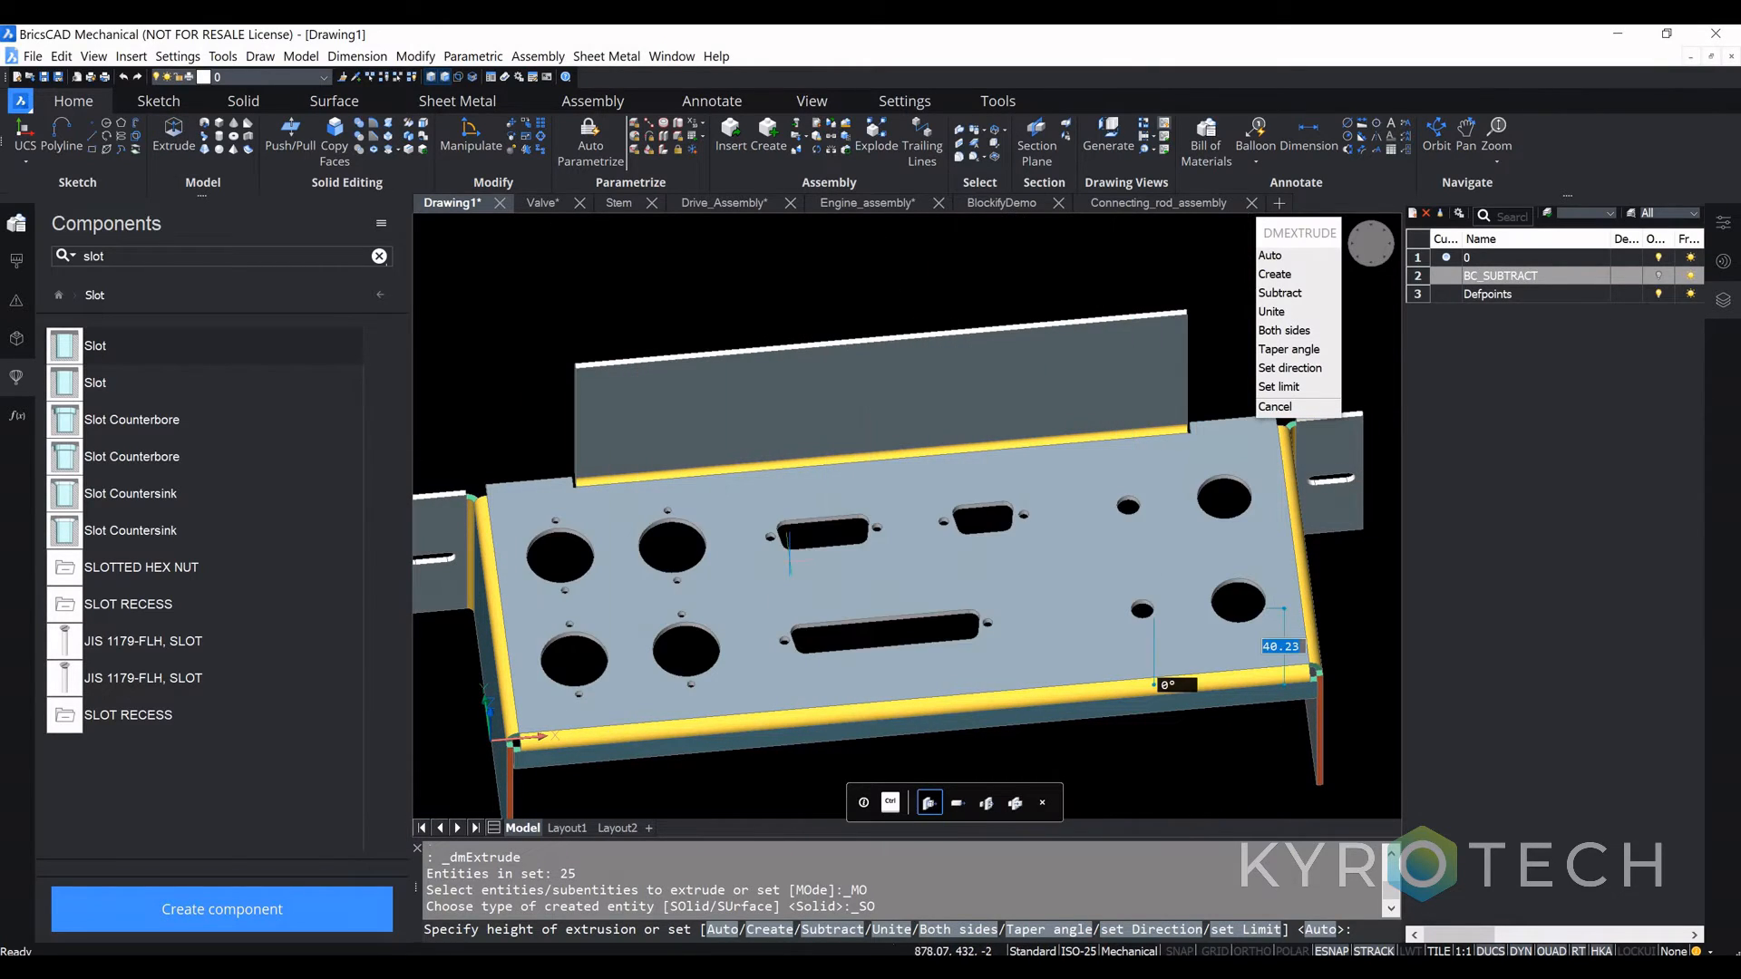
click(795, 785)
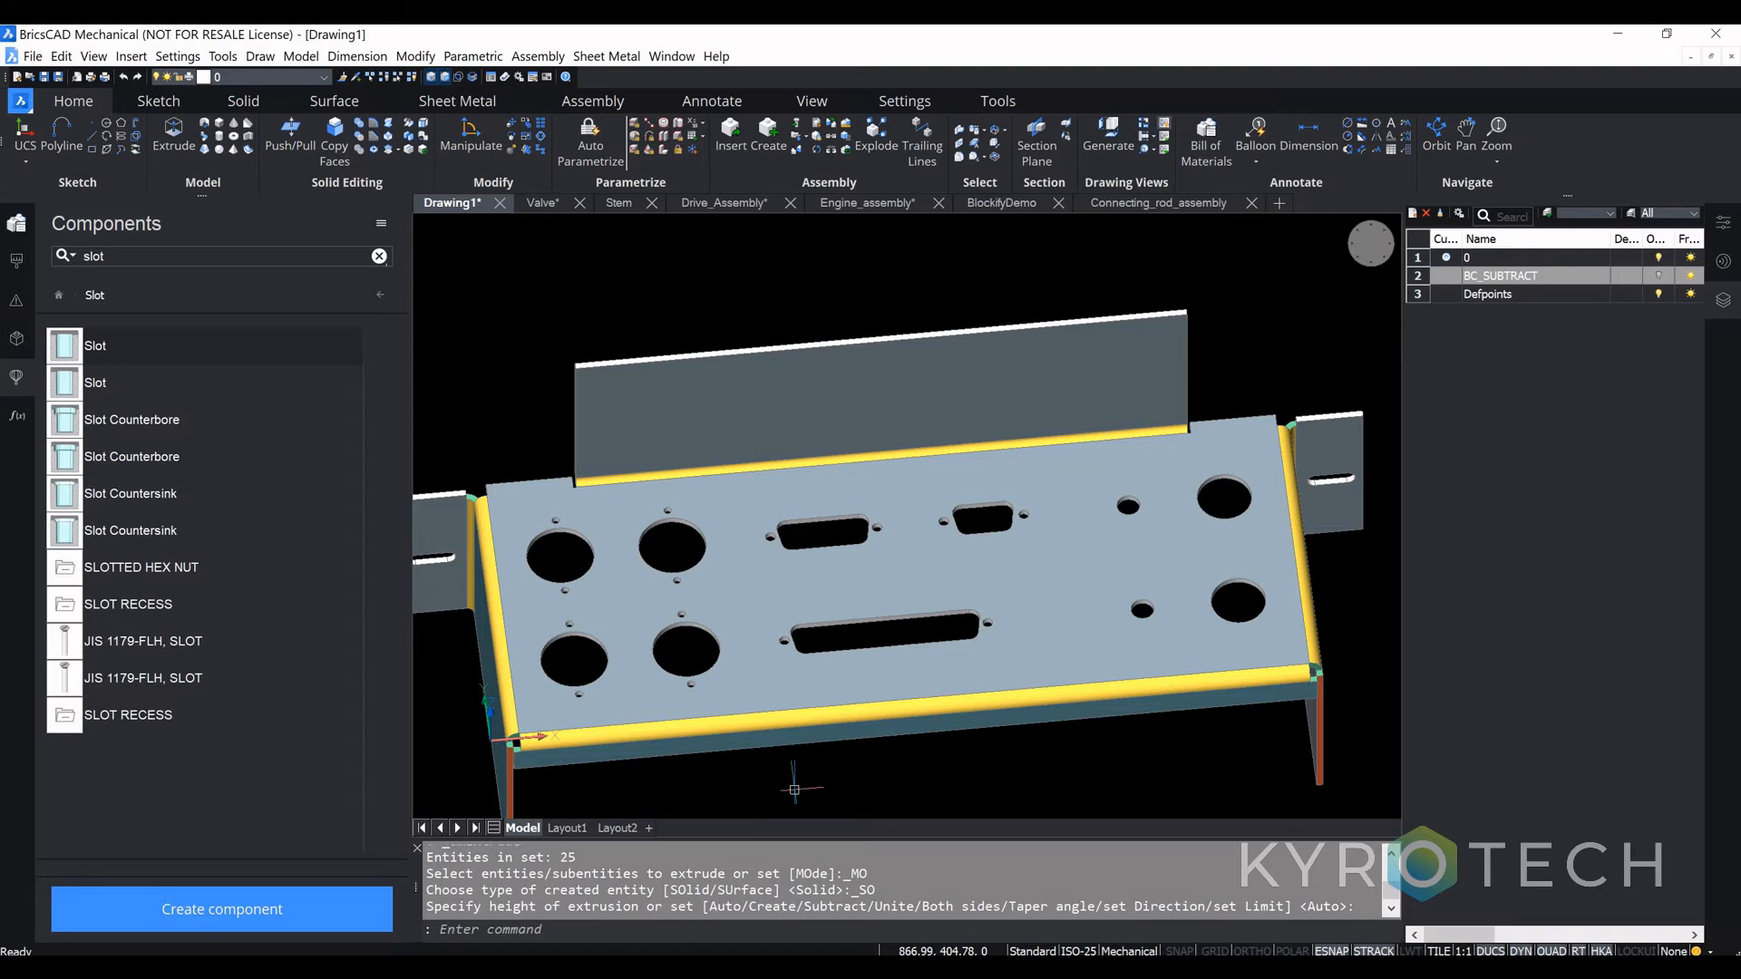
Step: Unfold the sheet metal part from the base's top face, place the flat pattern beside the folded part and keep it
shift+middle_drag(795, 789, 619, 555)
scroll(677, 606, down, 3)
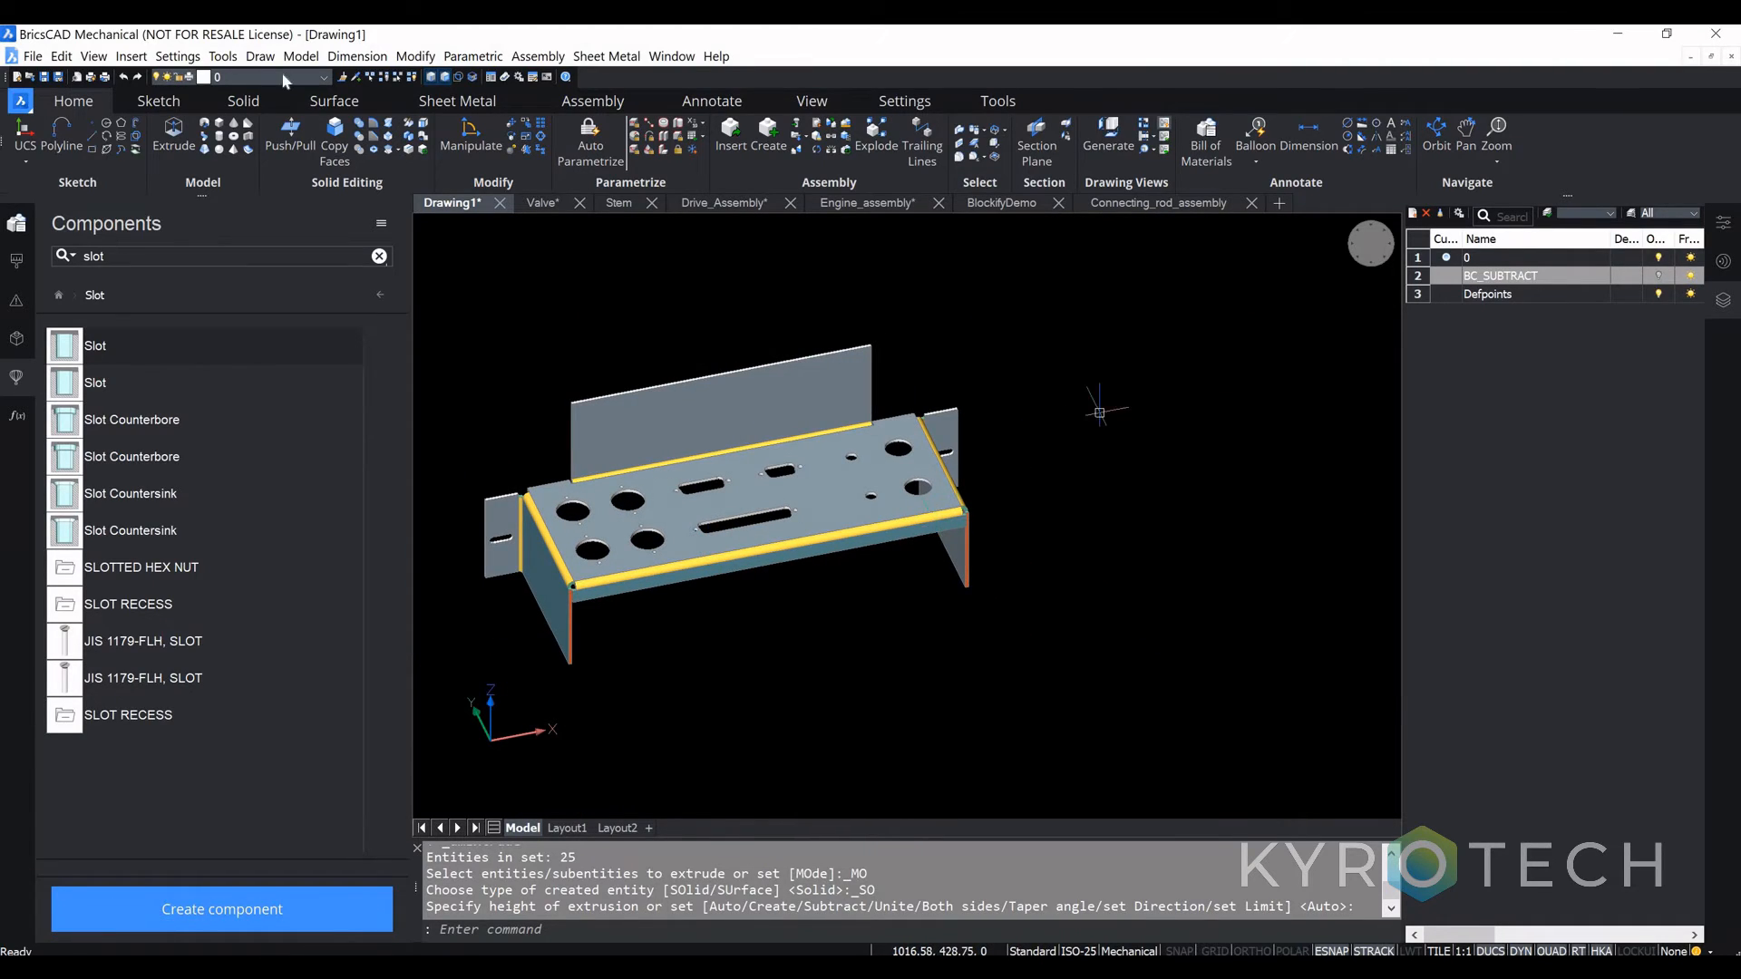
click(446, 105)
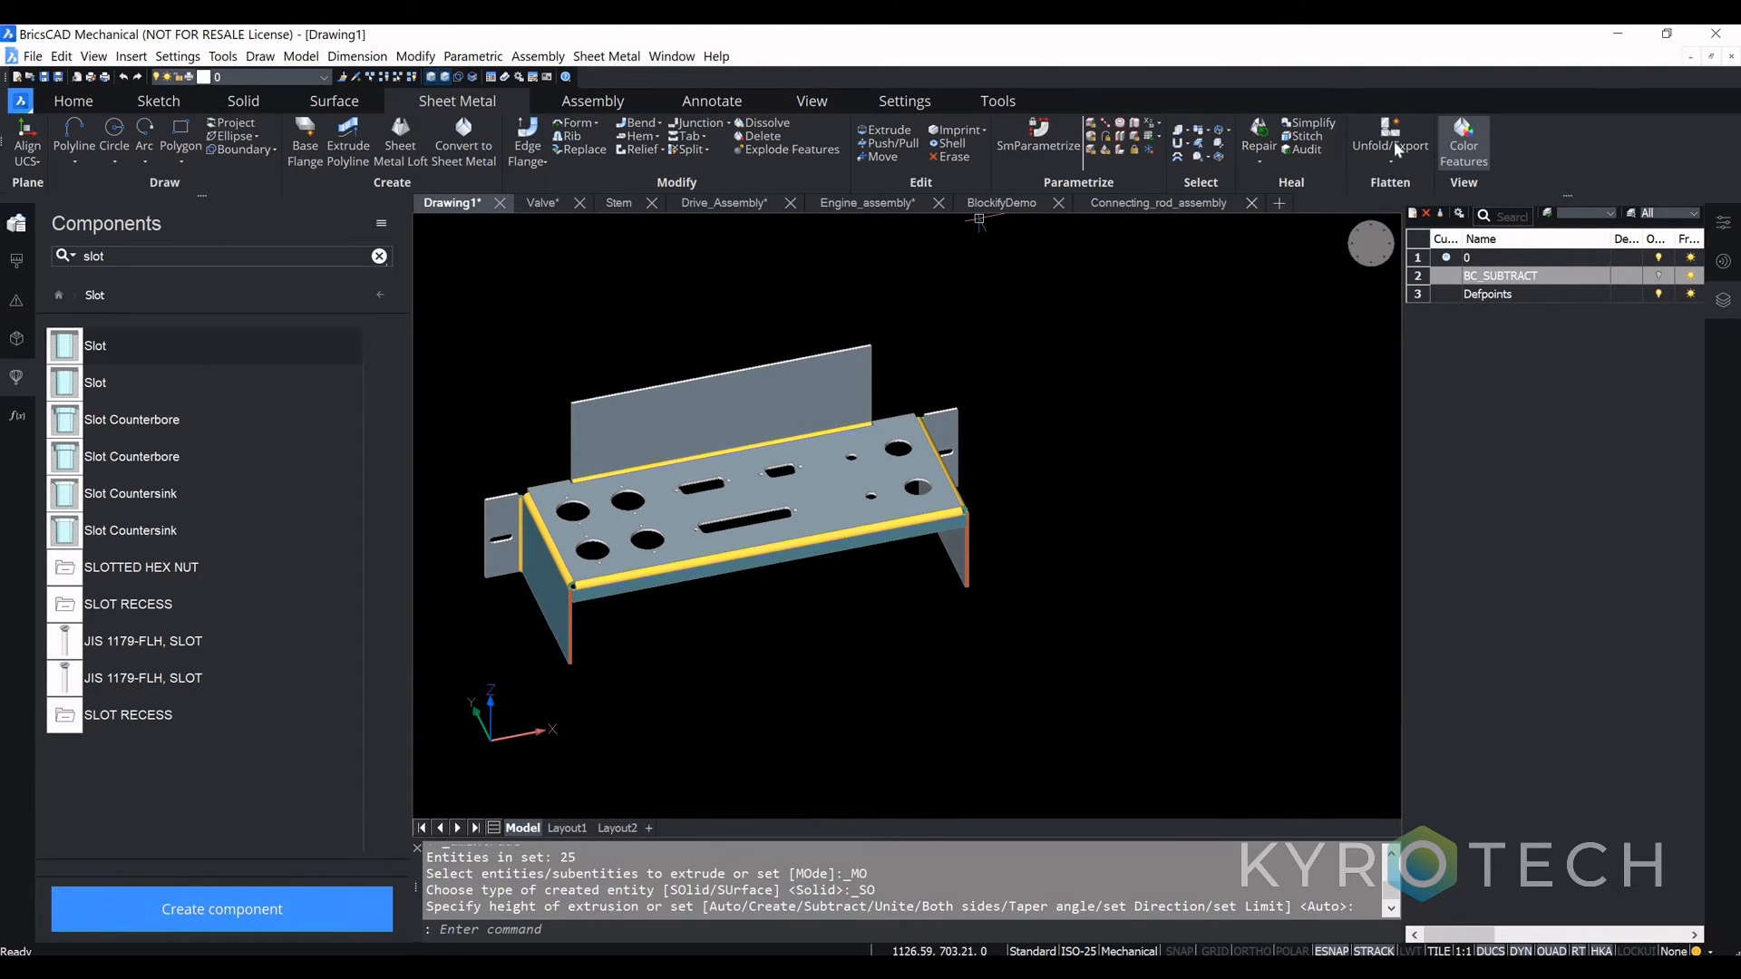
click(1393, 138)
click(883, 486)
scroll(1095, 471, down, 3)
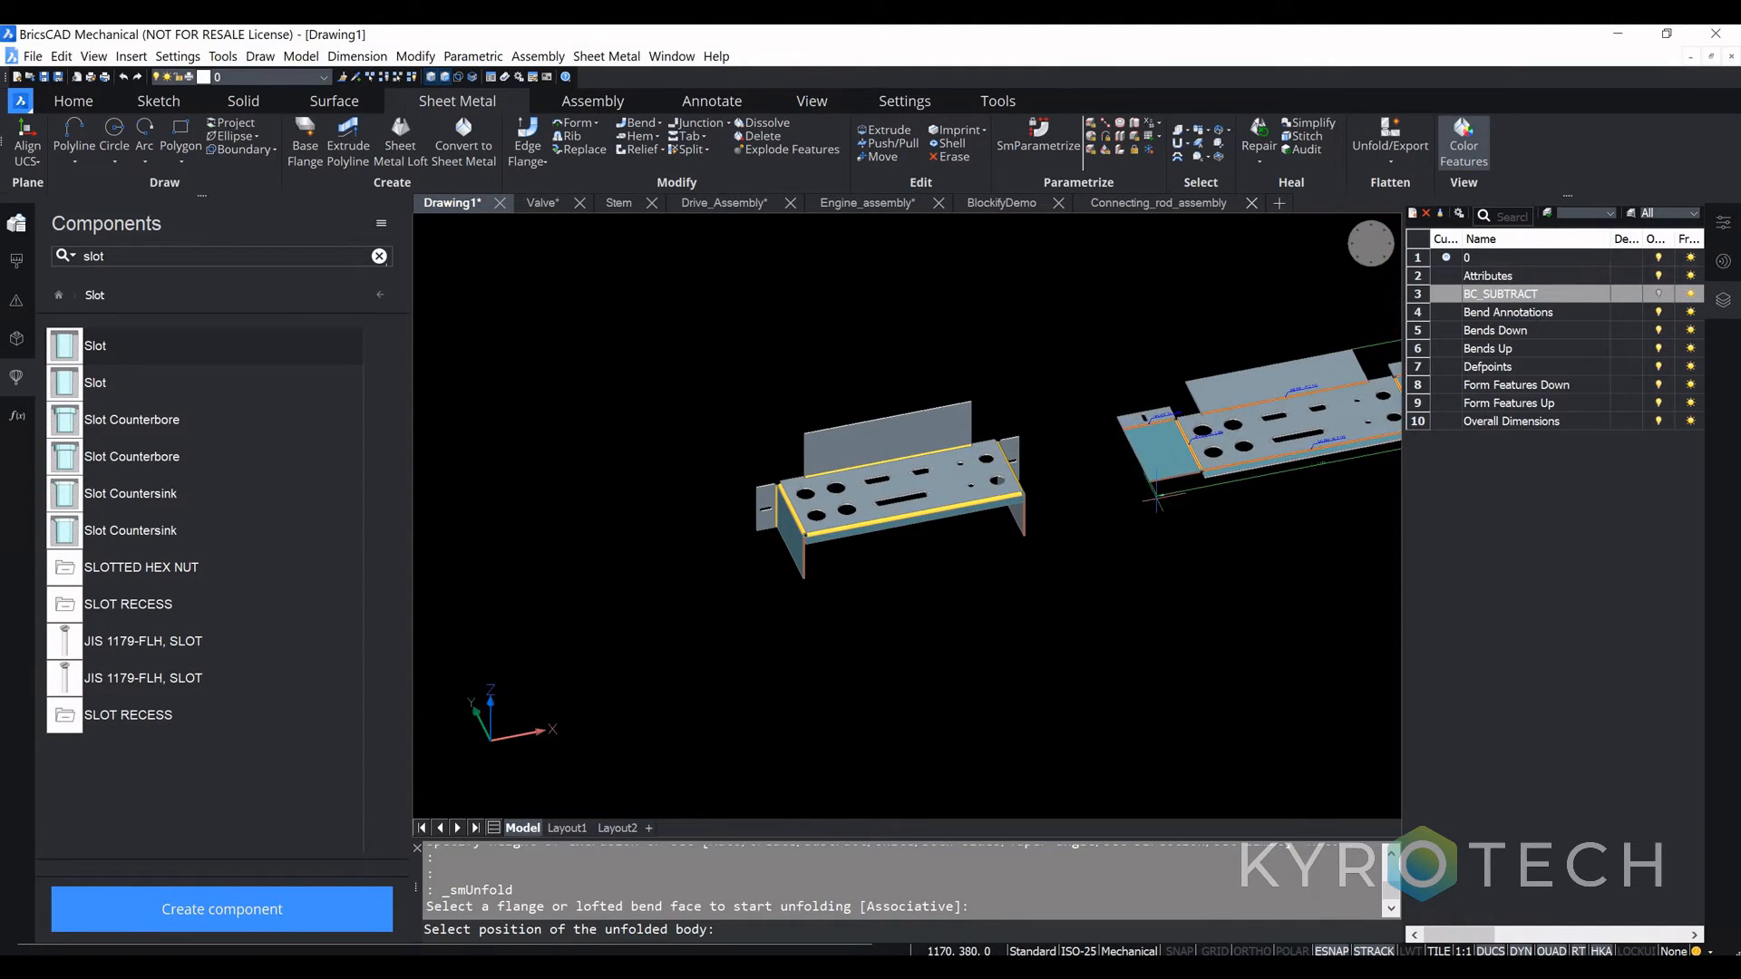
click(1091, 524)
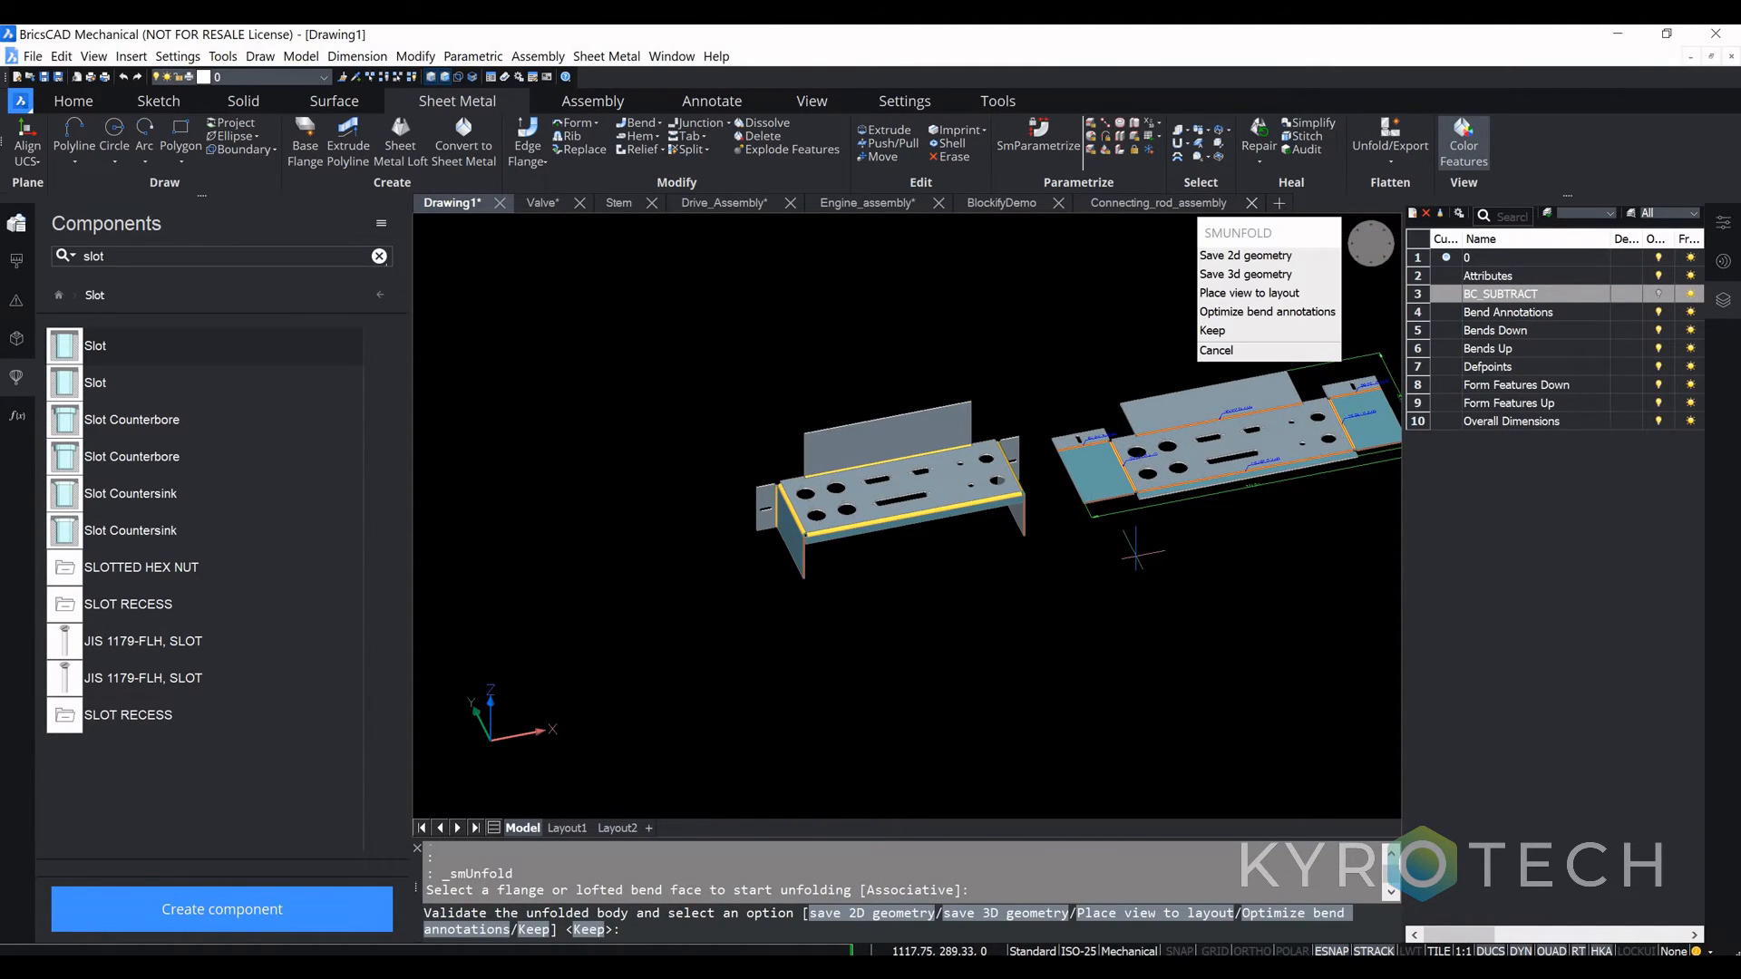
key(Return)
Step: Examine the flat pattern's bend lines, bend annotations, hole cut-outs and overall dimensions
middle_drag(1236, 529, 1220, 543)
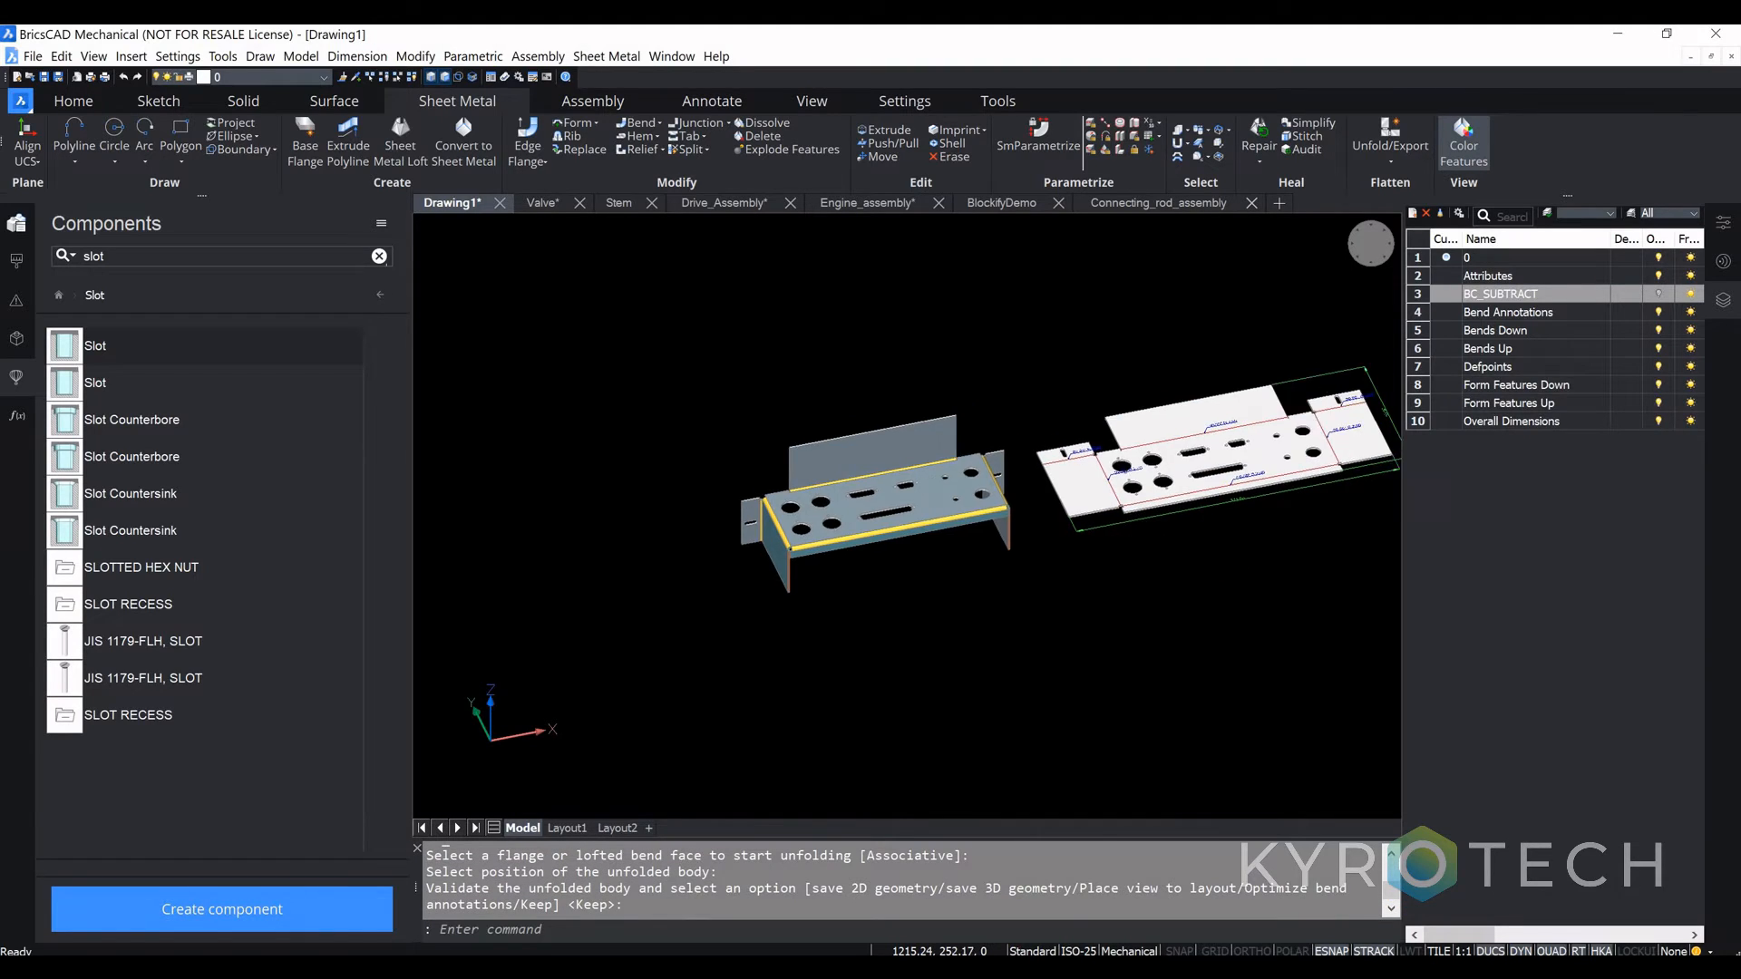
middle_drag(1234, 651, 1110, 665)
shift+middle_drag(1222, 617, 1070, 660)
middle_drag(1248, 571, 1016, 661)
scroll(1021, 659, up, 5)
shift+middle_drag(732, 616, 870, 616)
middle_drag(816, 572, 1112, 536)
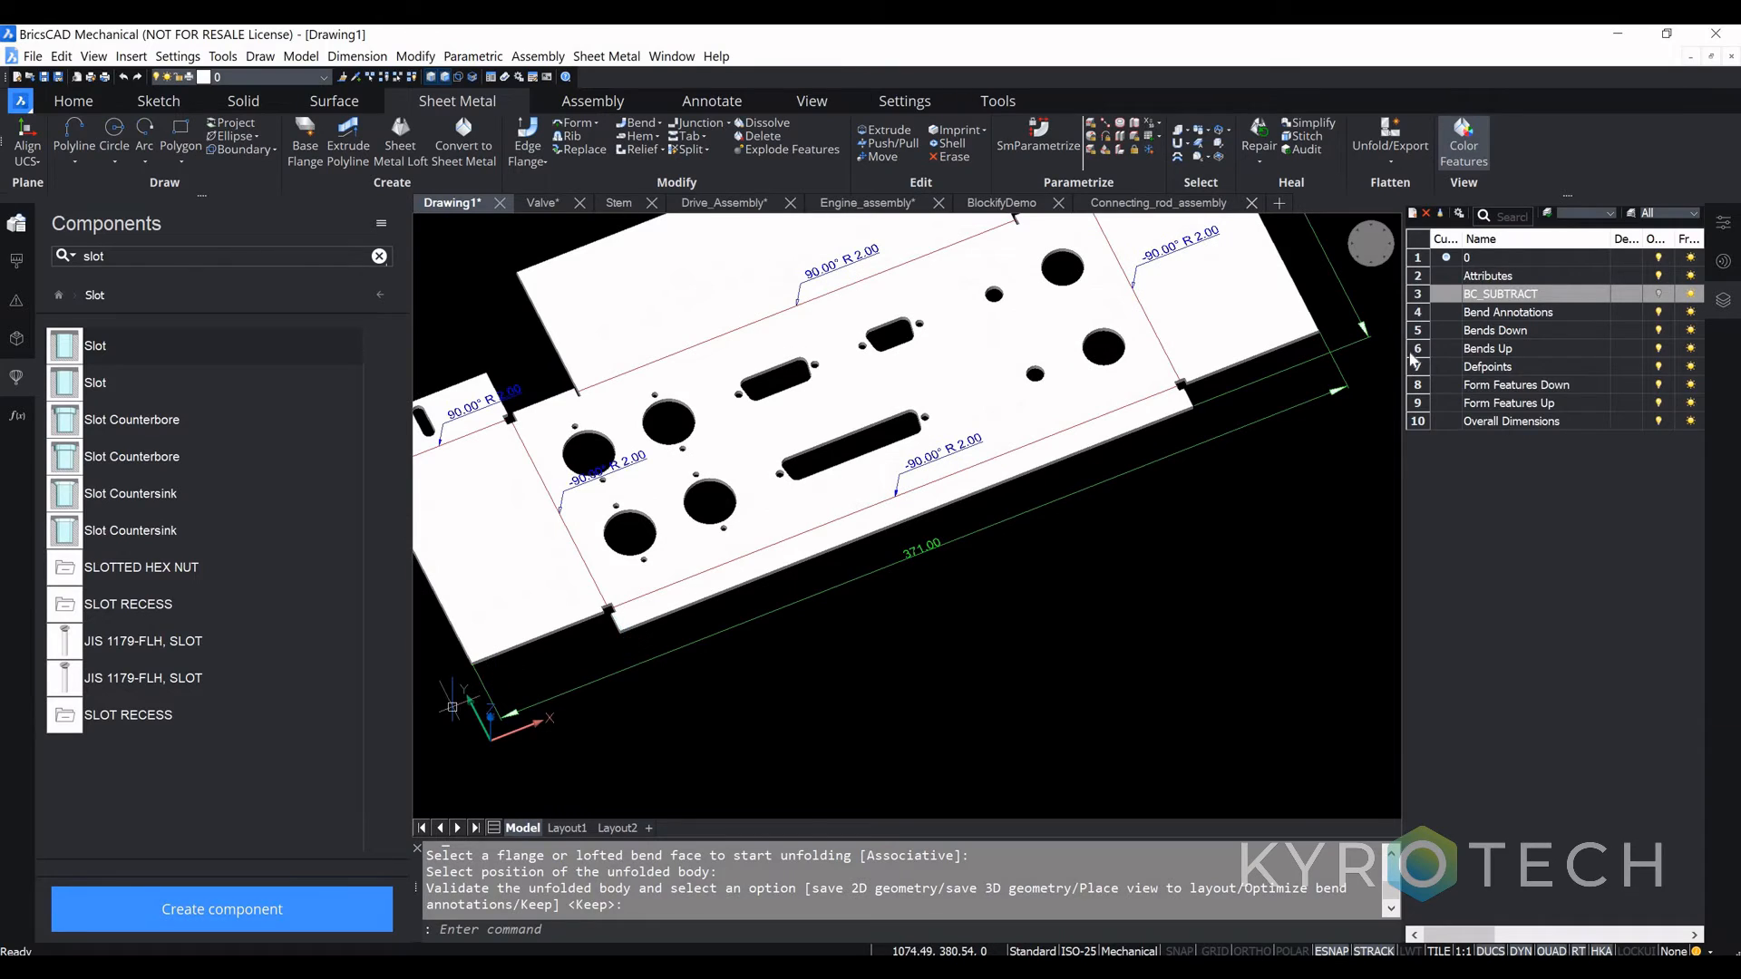
scroll(1305, 448, down, 4)
shift+middle_drag(1205, 467, 1144, 533)
middle_drag(1259, 390, 1011, 473)
scroll(1213, 490, up, 5)
scroll(1213, 489, down, 2)
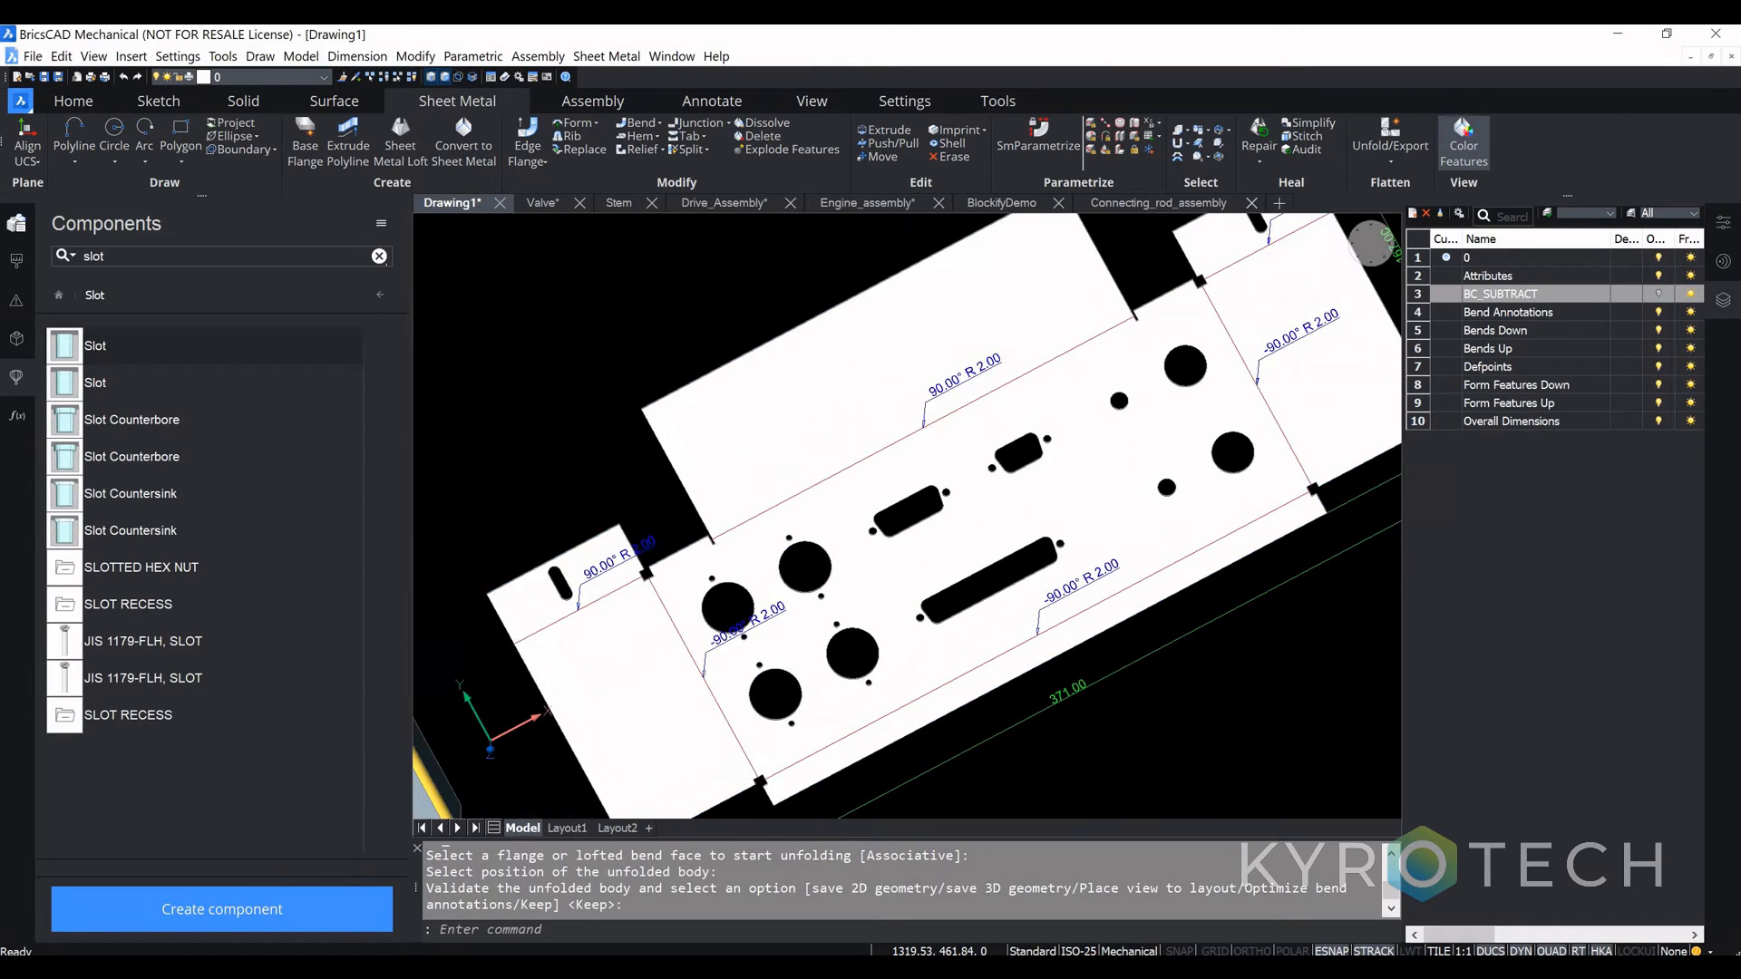
scroll(1011, 474, down, 4)
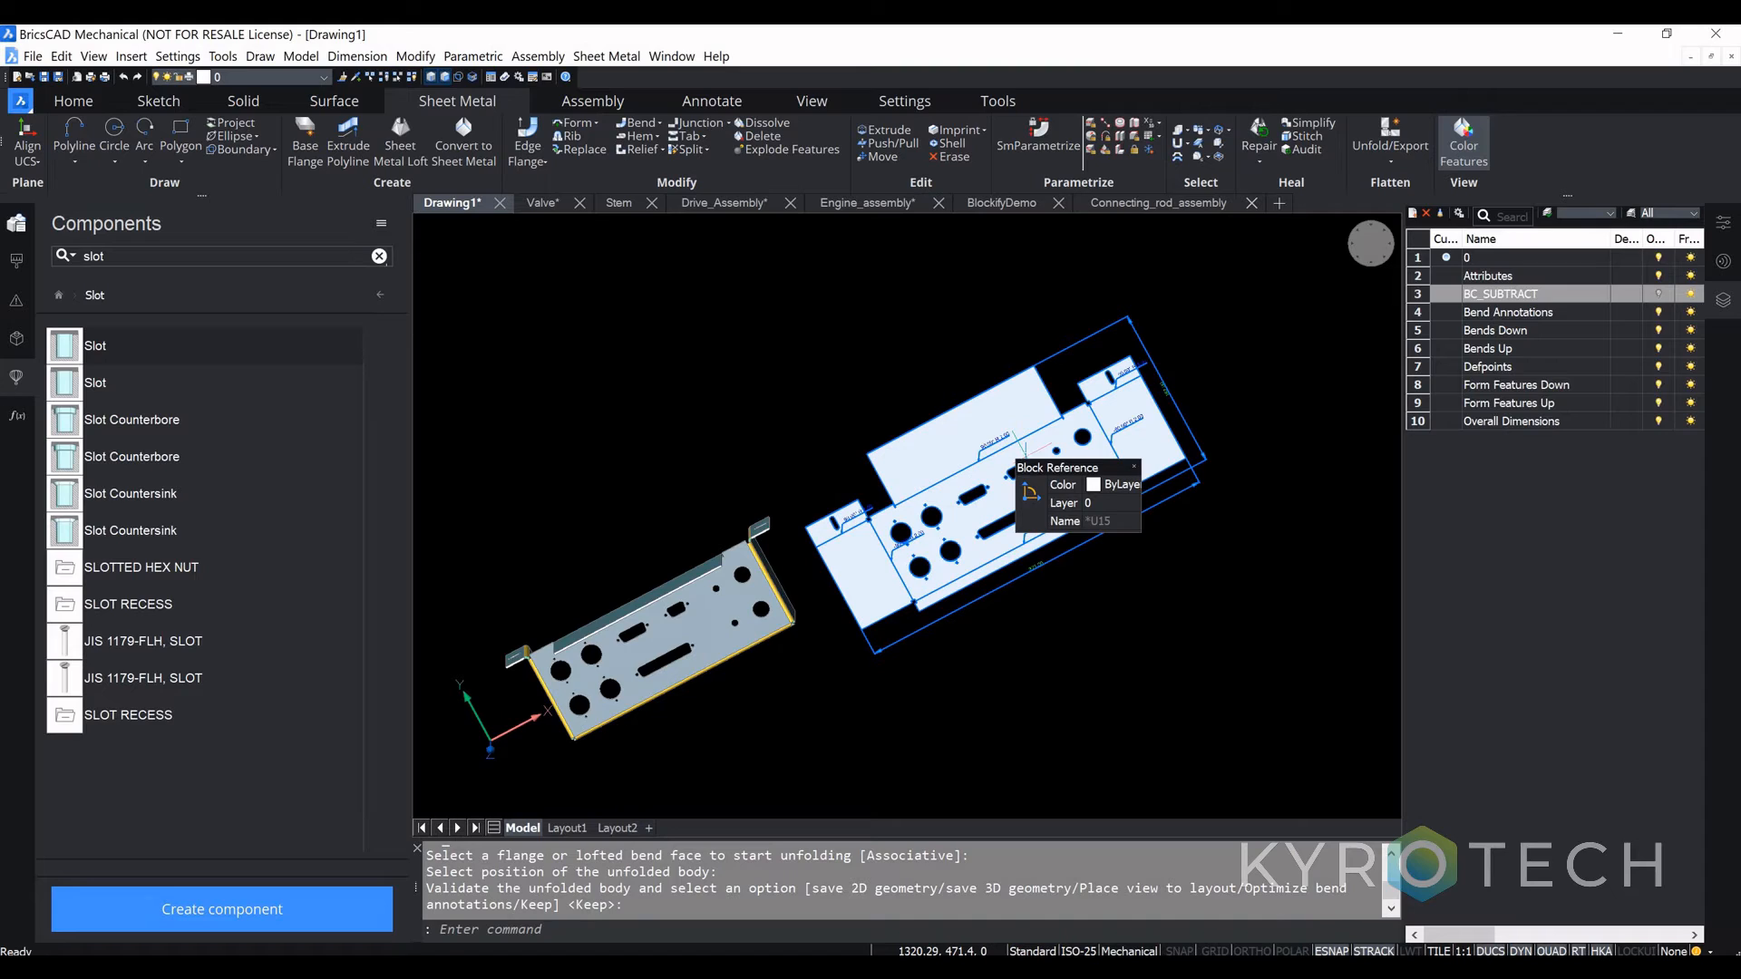
shift+middle_drag(778, 634, 822, 614)
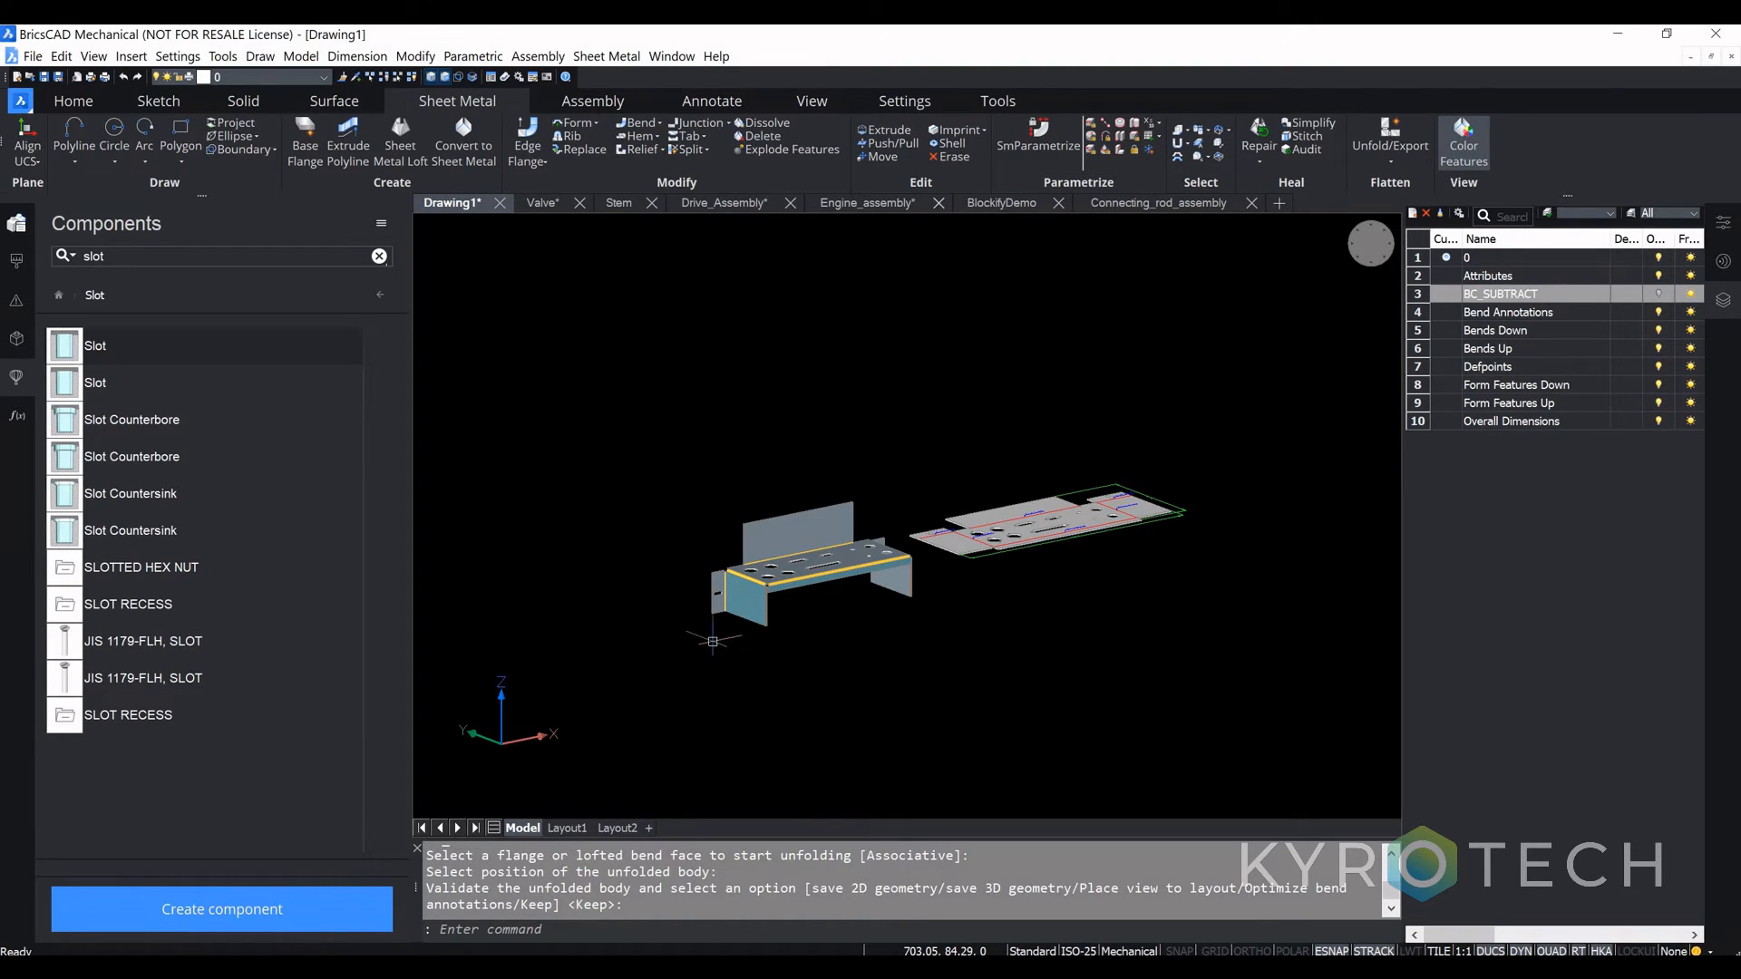
scroll(713, 641, up, 5)
scroll(821, 491, up, 3)
scroll(821, 491, down, 3)
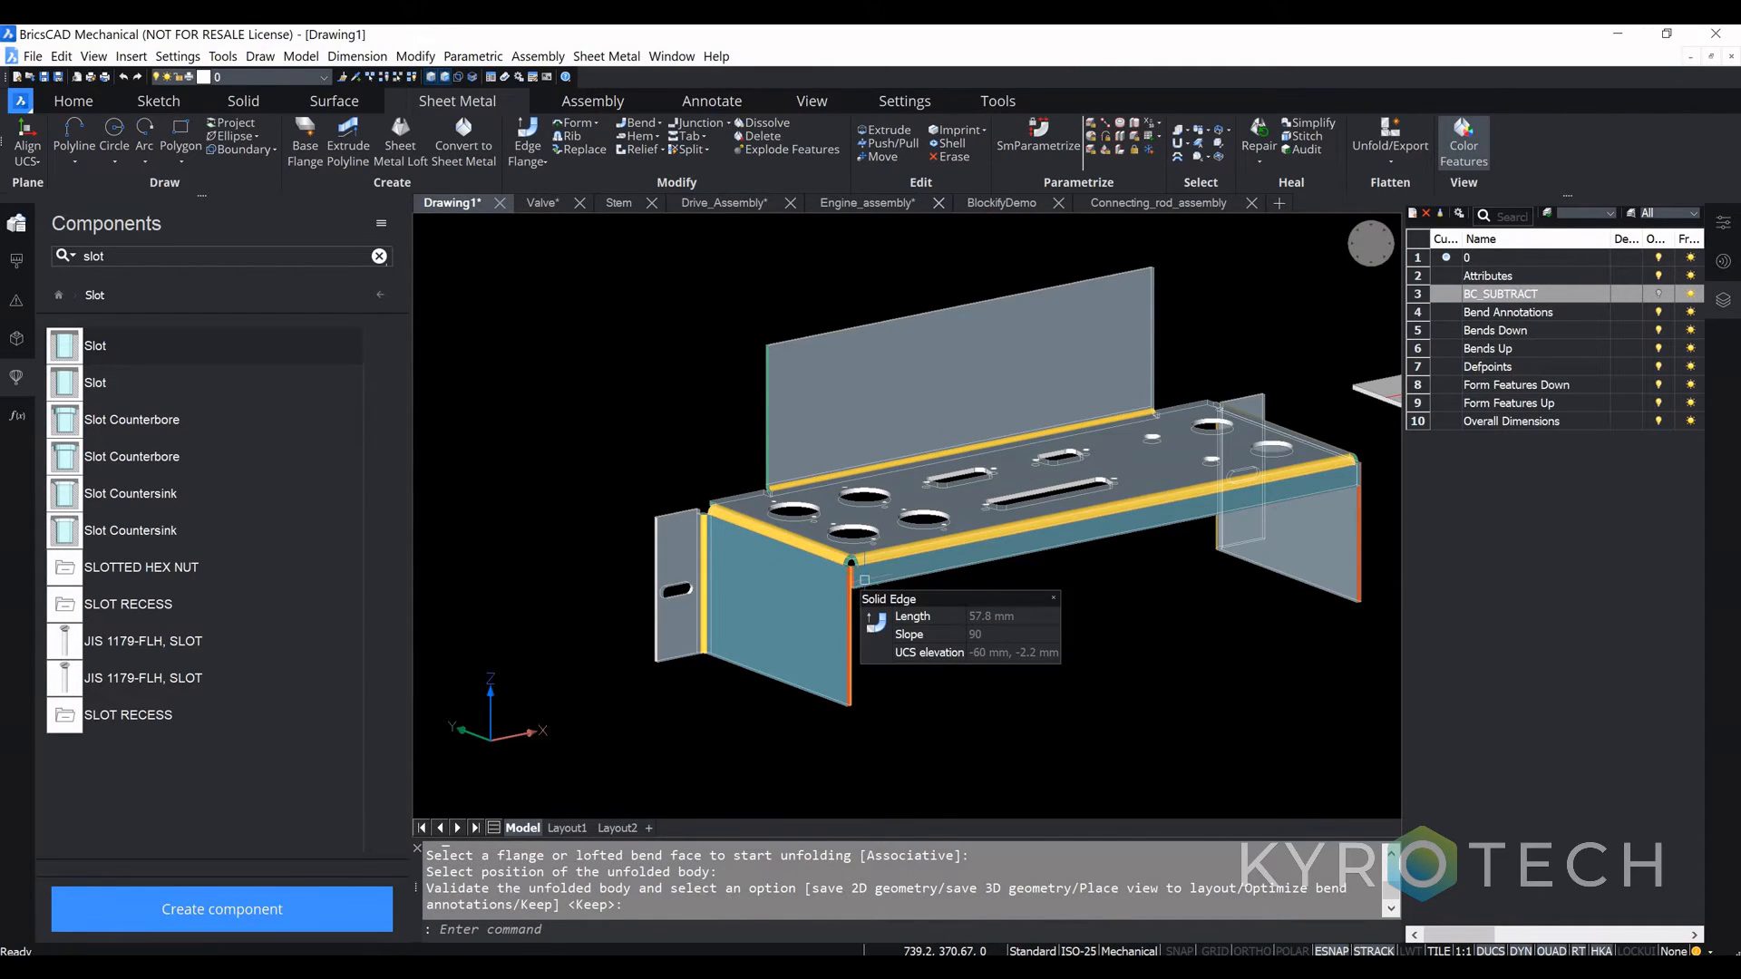
click(660, 141)
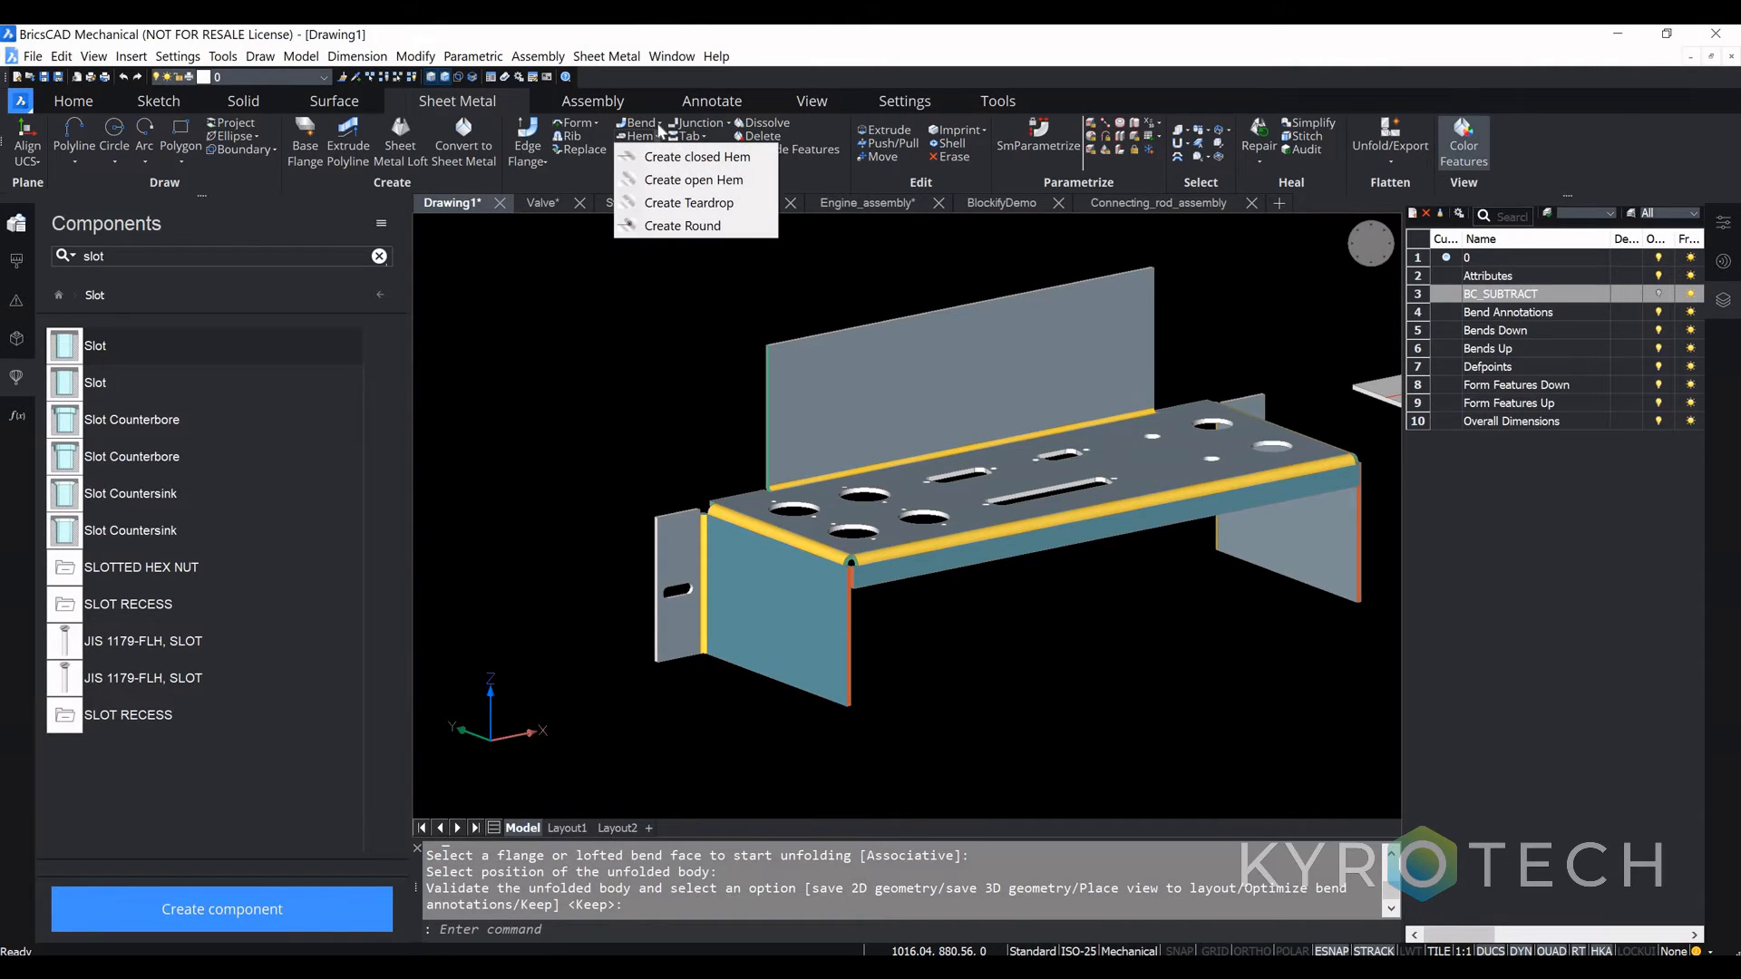
click(659, 125)
click(596, 264)
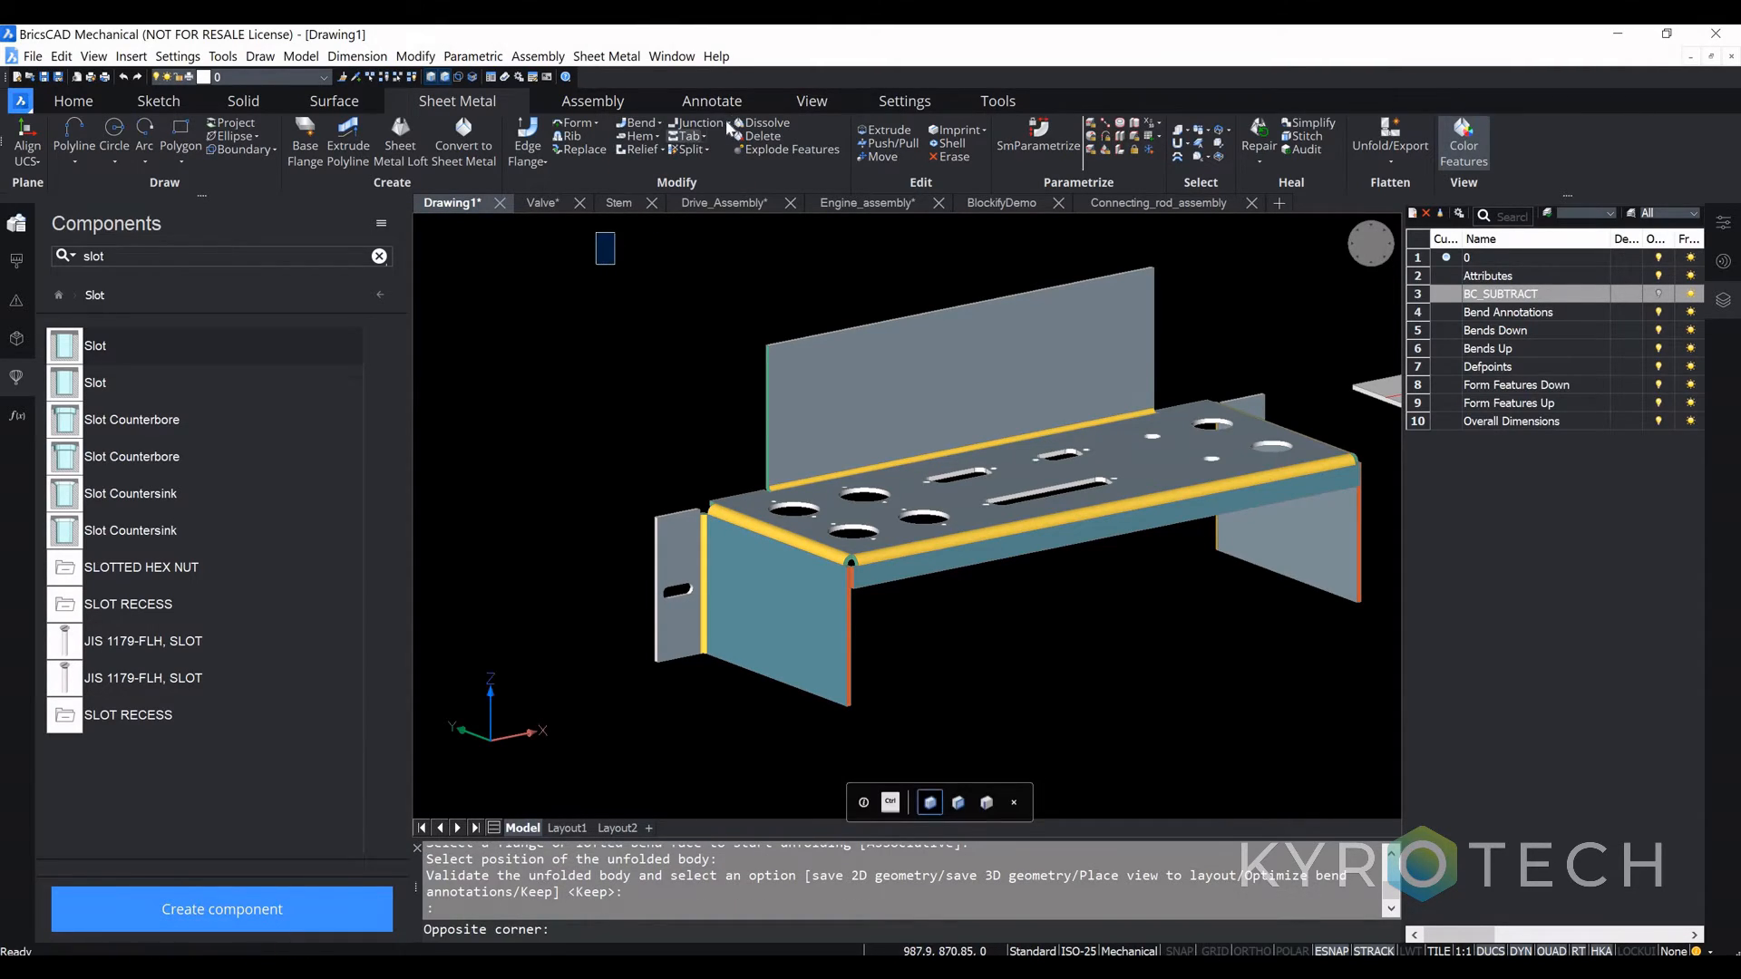
click(703, 138)
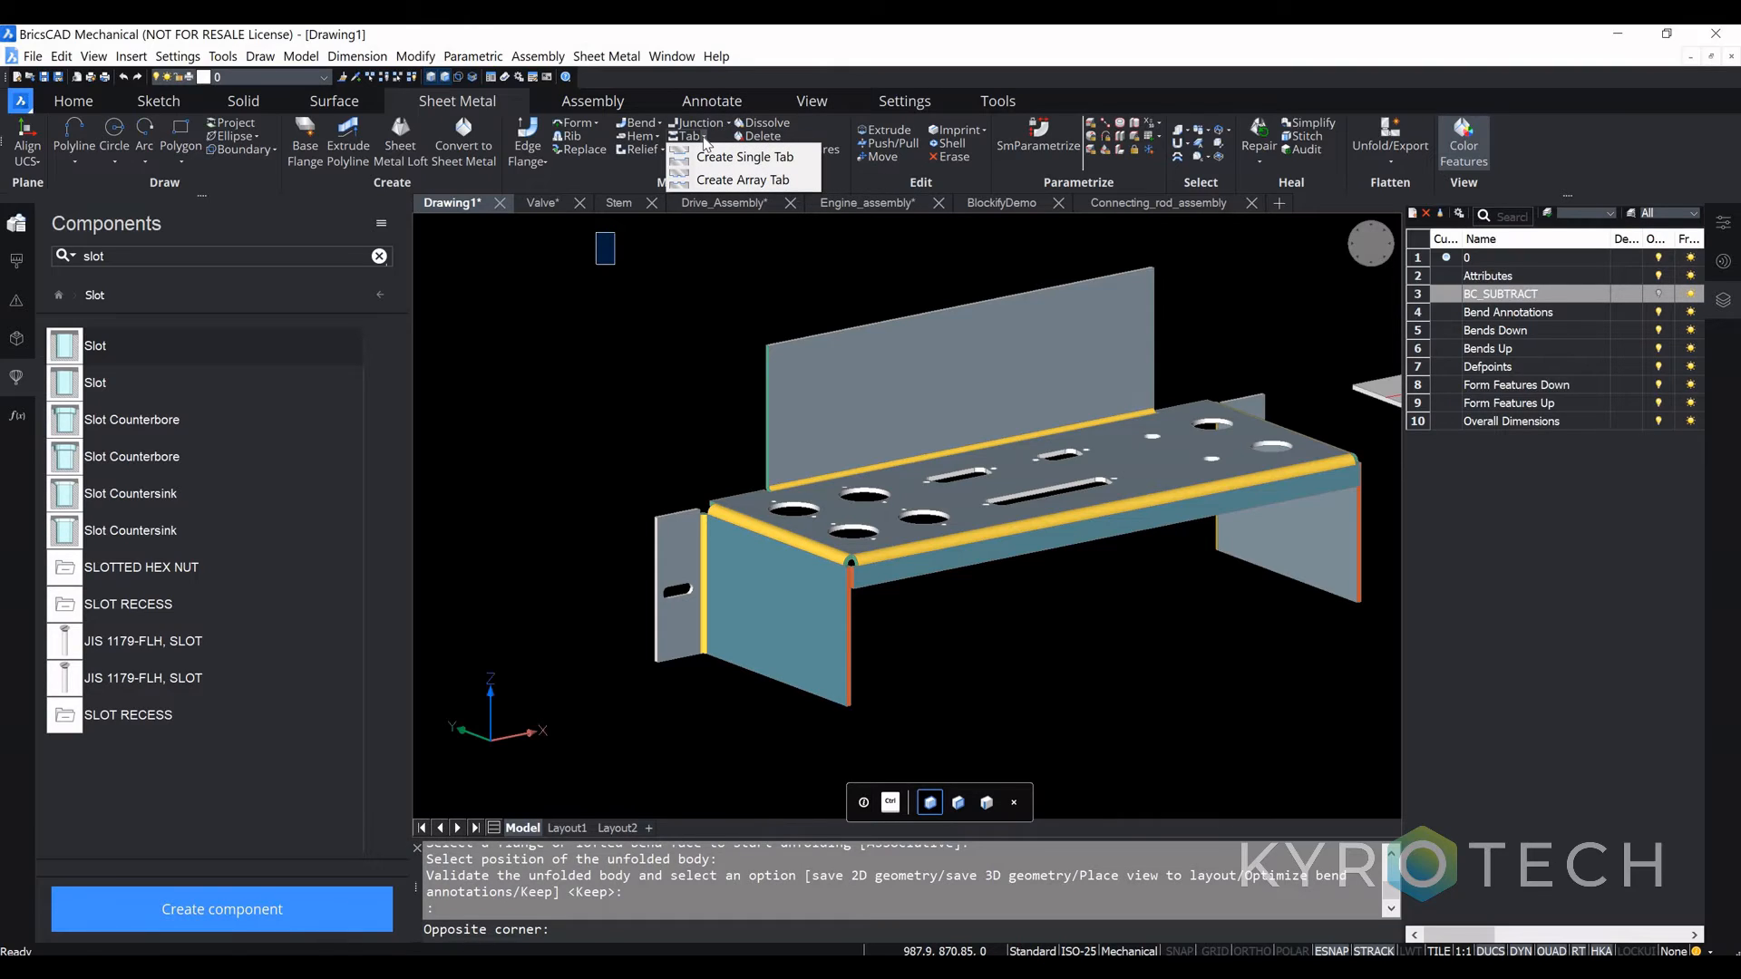
click(686, 410)
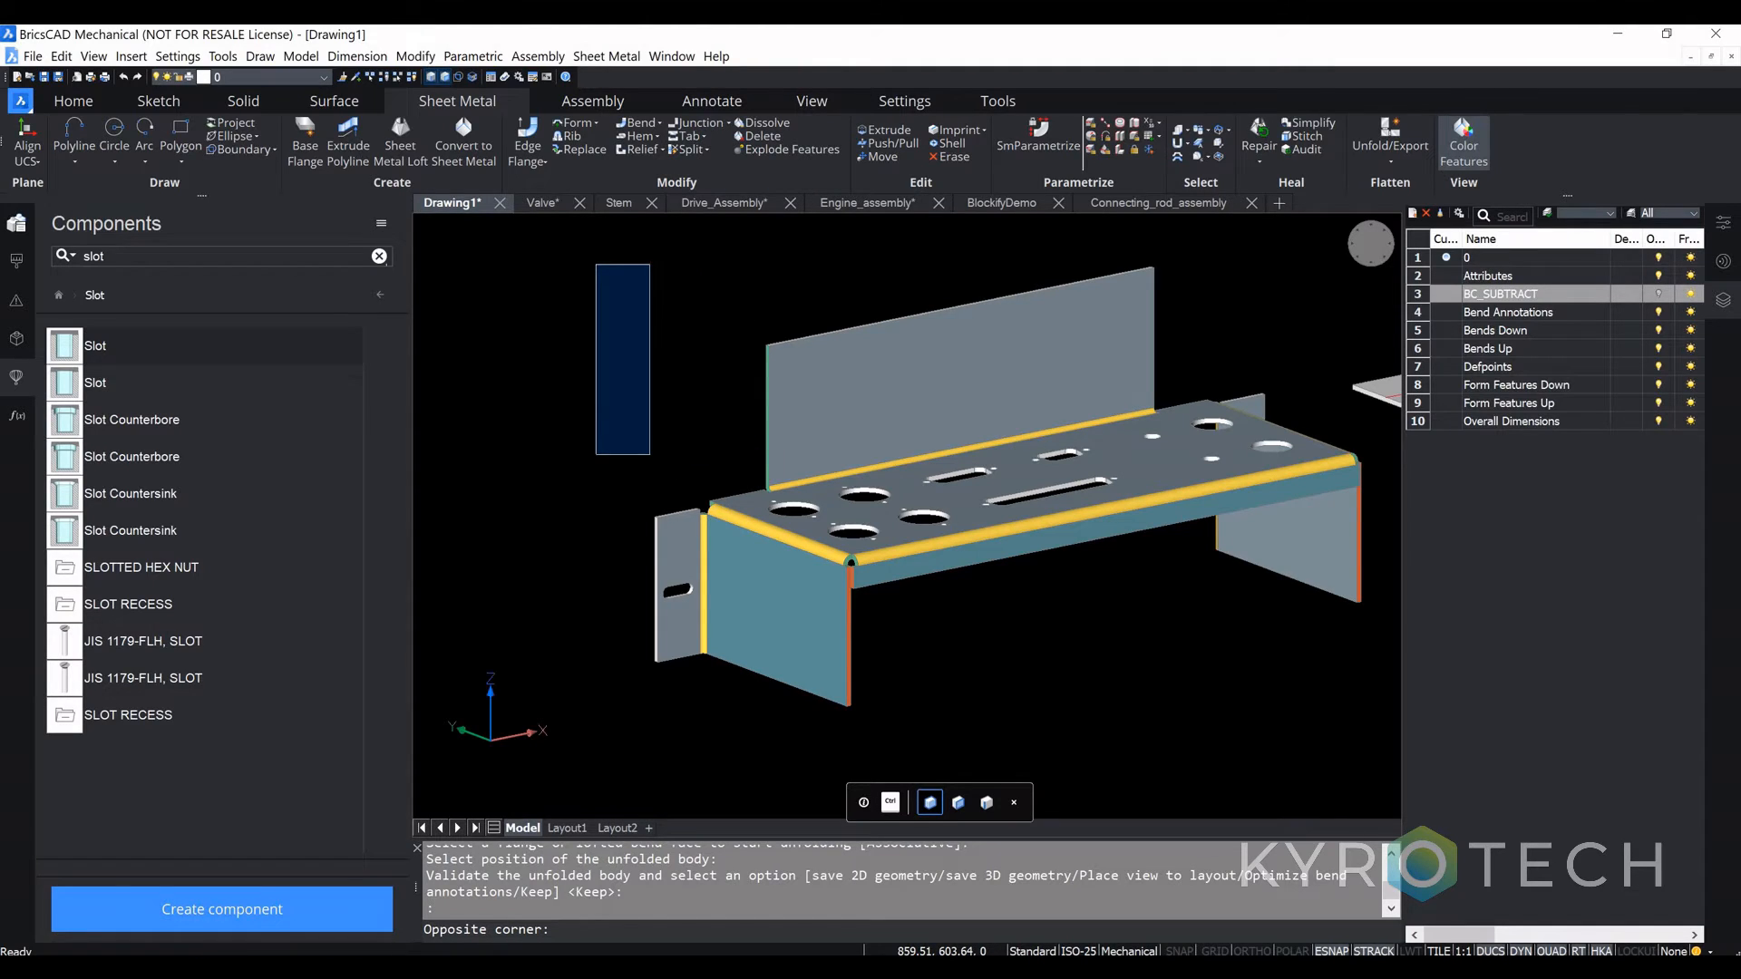
click(654, 448)
scroll(703, 459, down, 5)
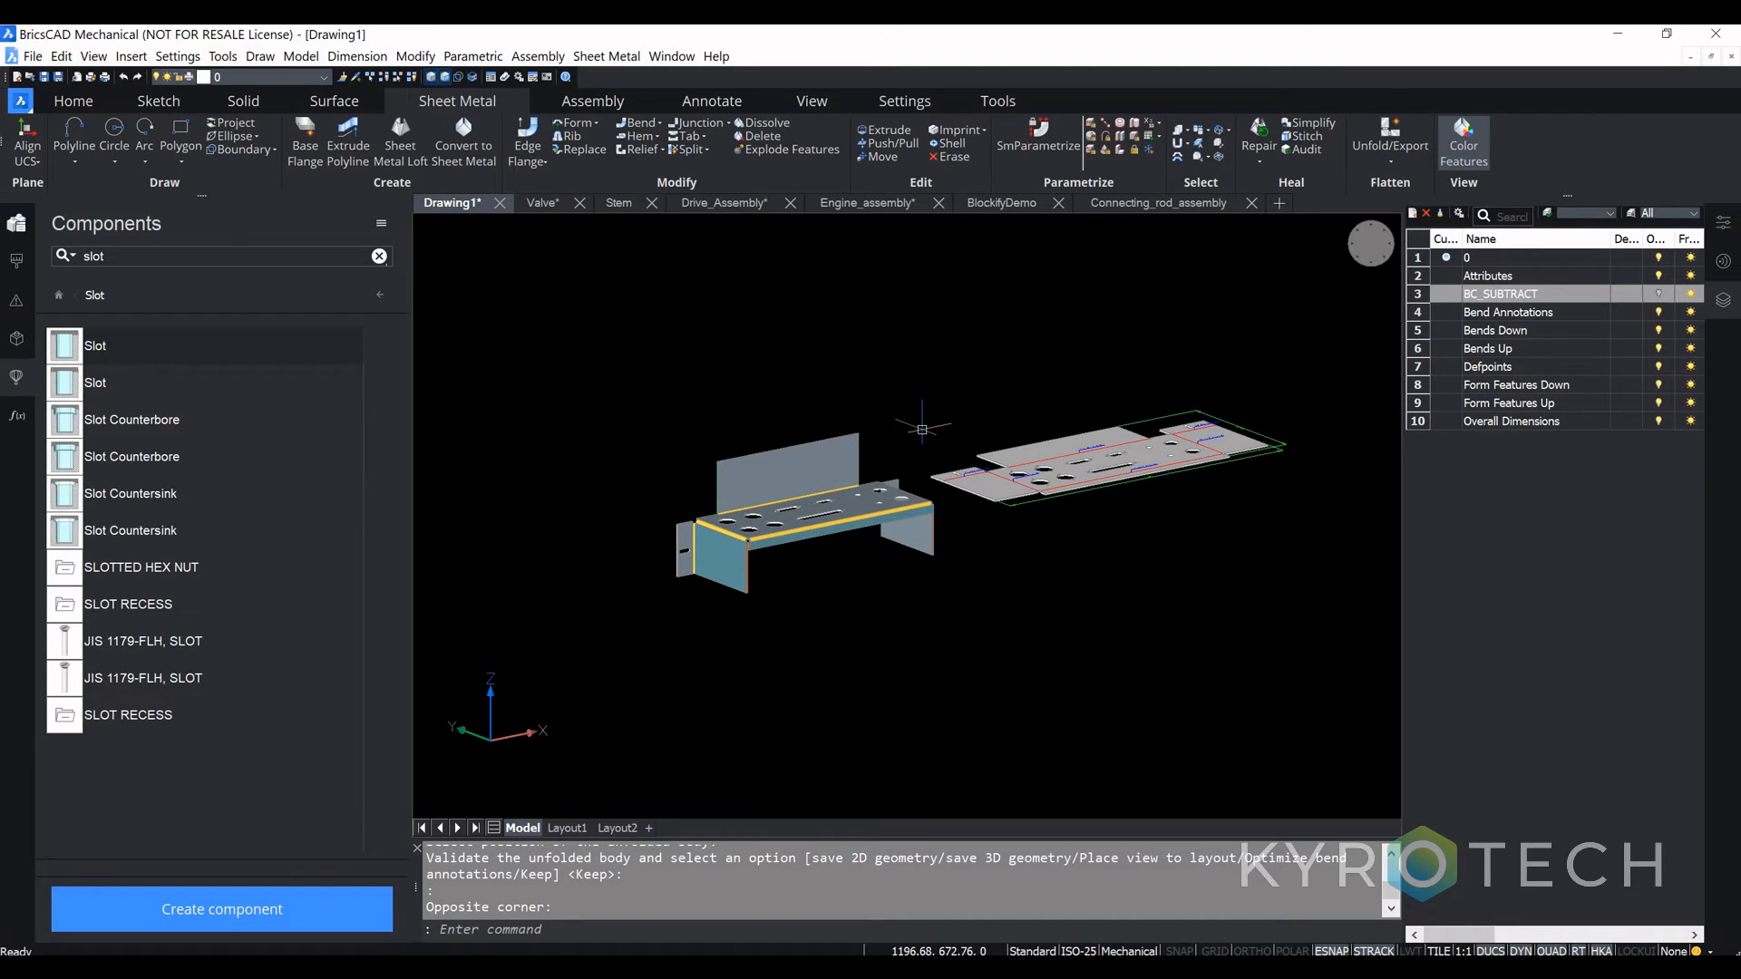
click(597, 103)
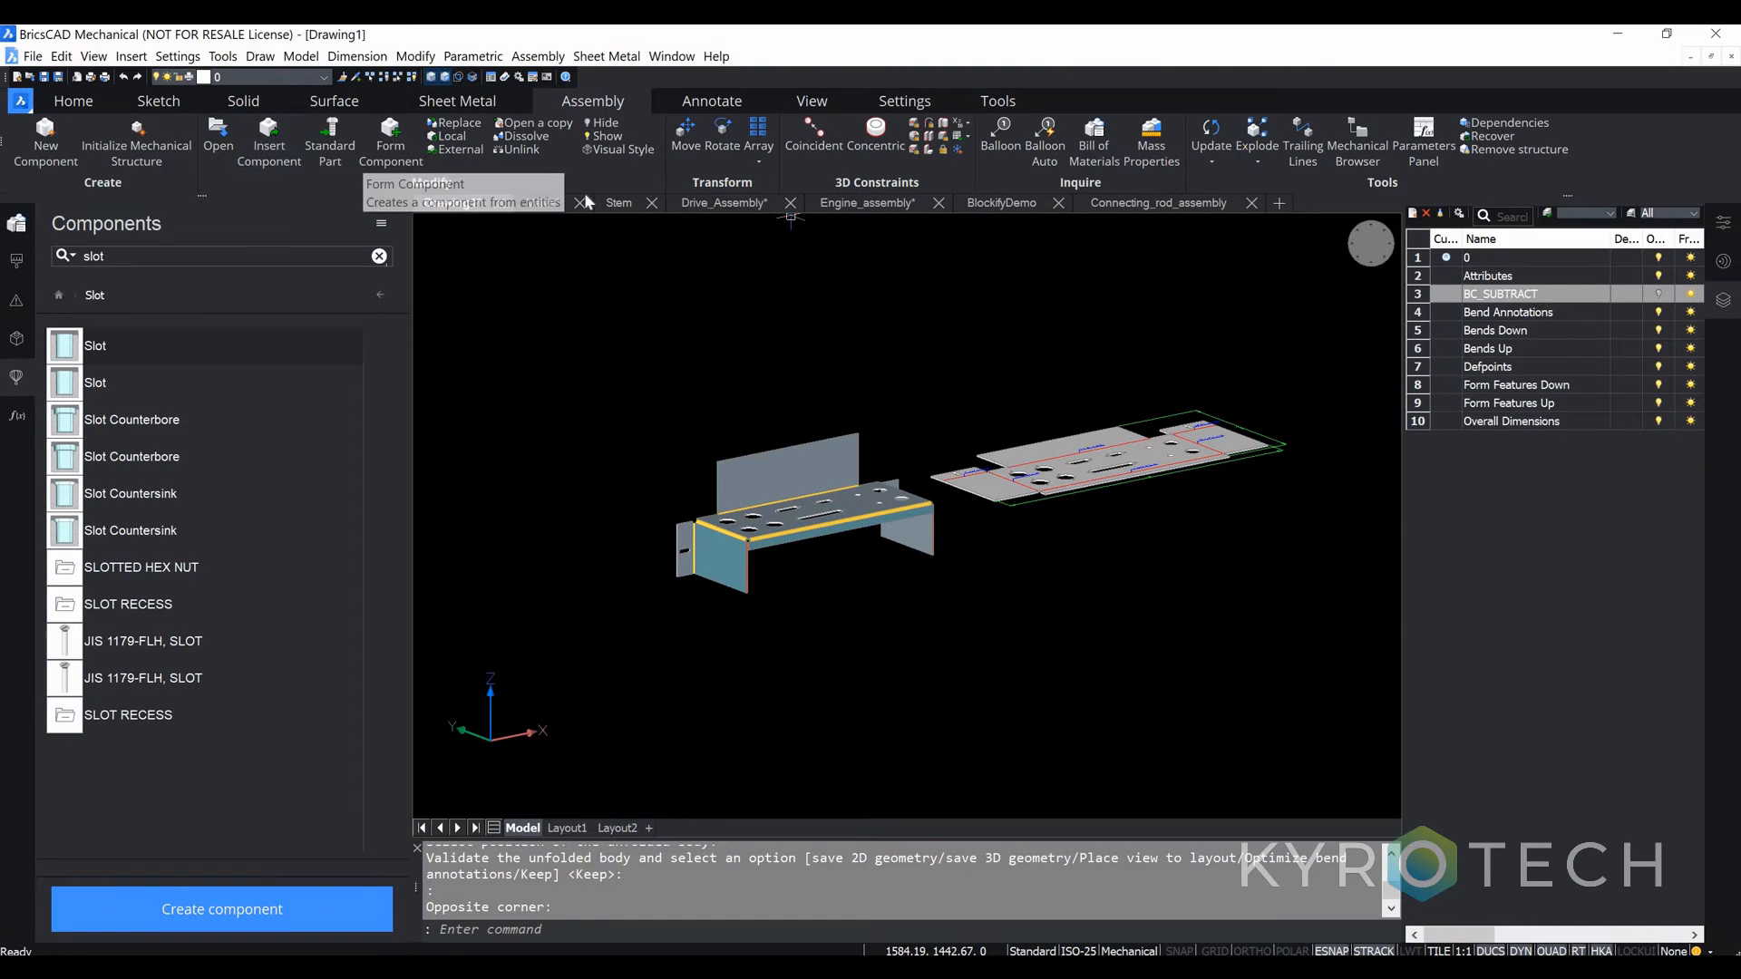
Step: Clear the slot search and return the component library to its top-level categories
click(16, 381)
click(17, 381)
click(60, 296)
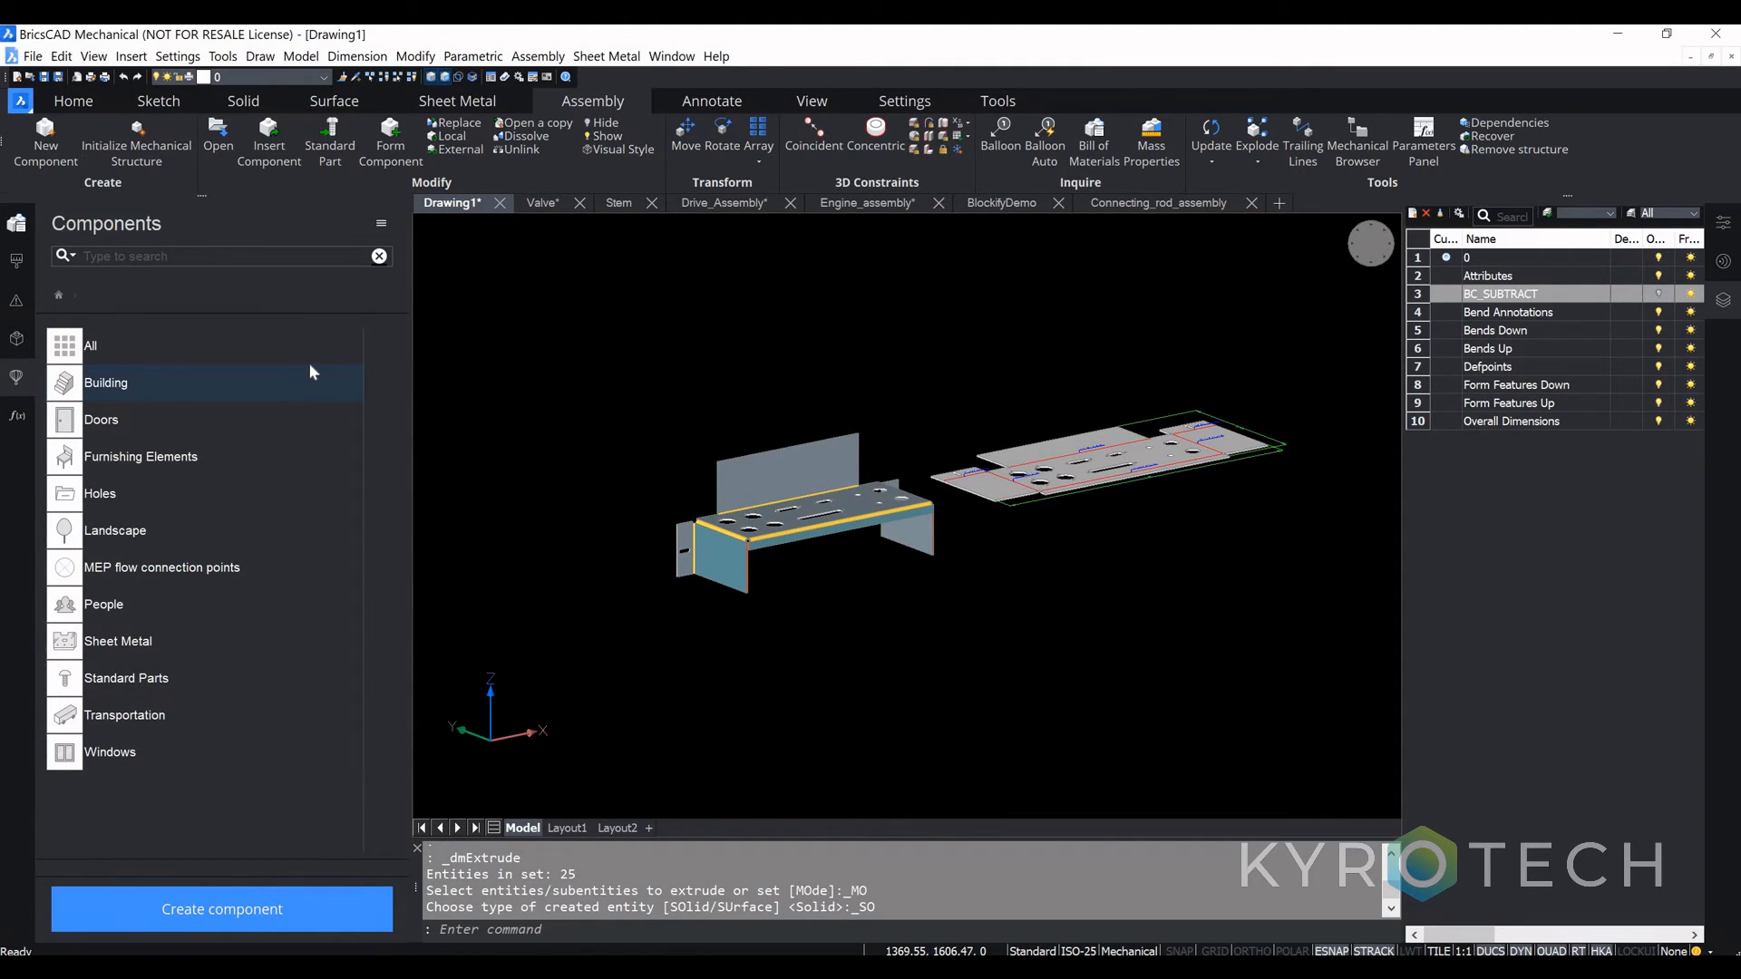
click(243, 101)
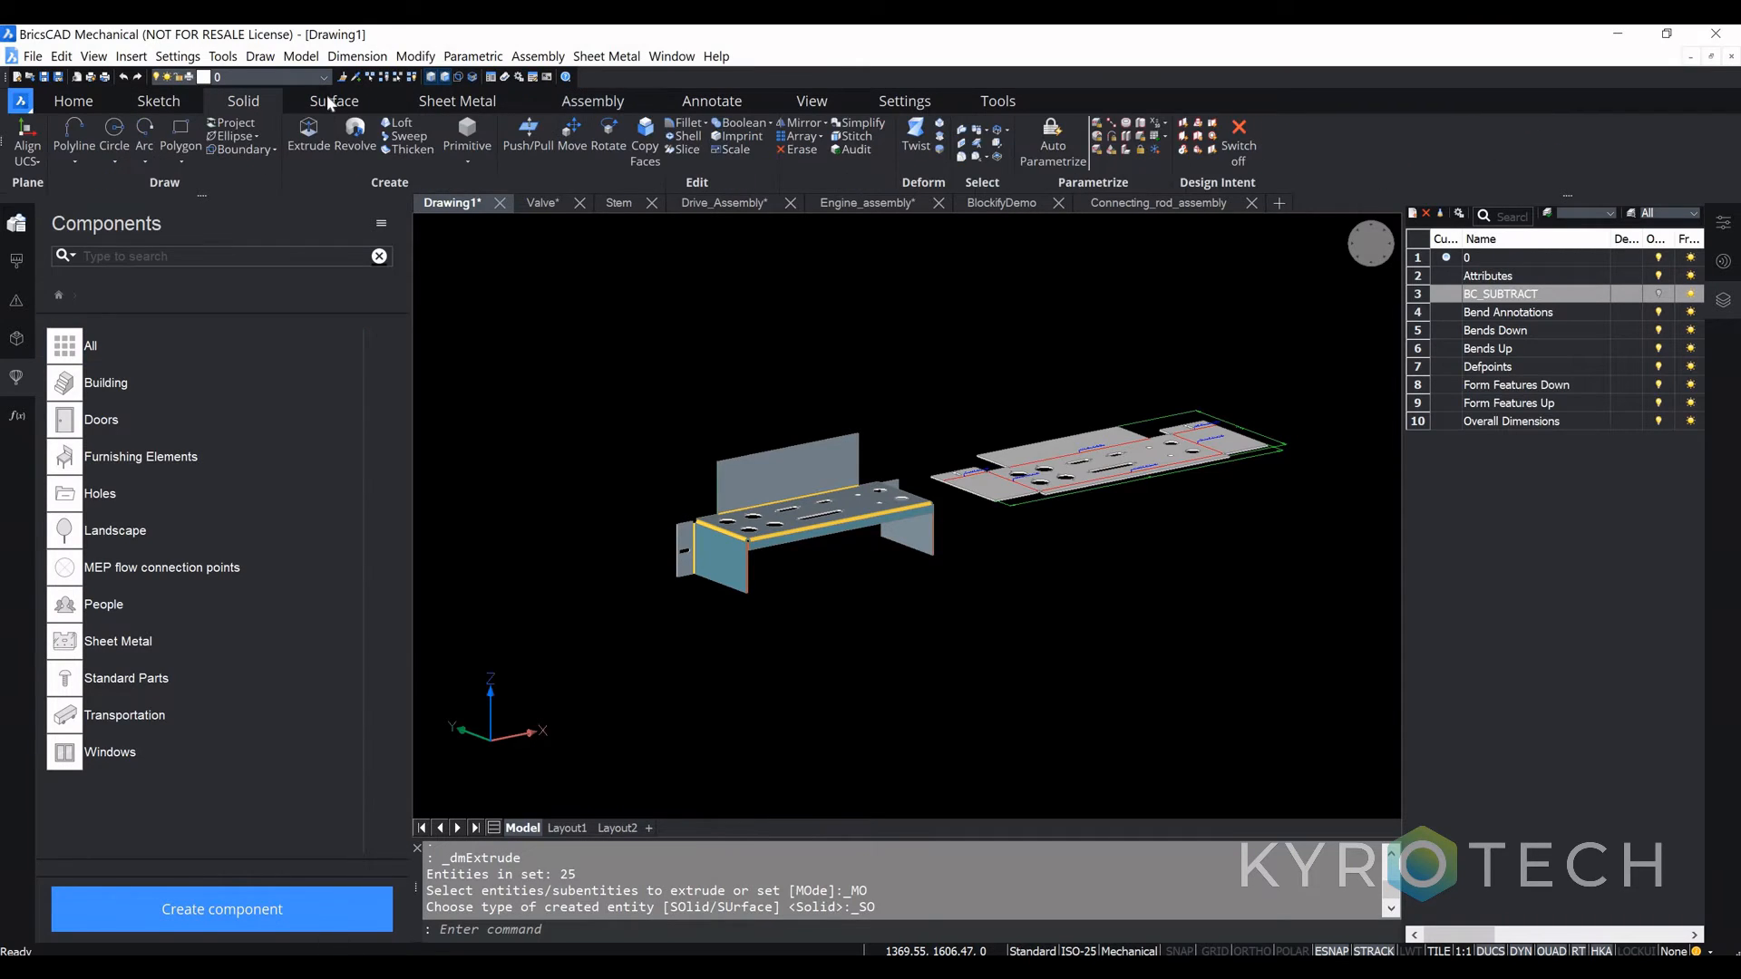
click(328, 103)
click(76, 101)
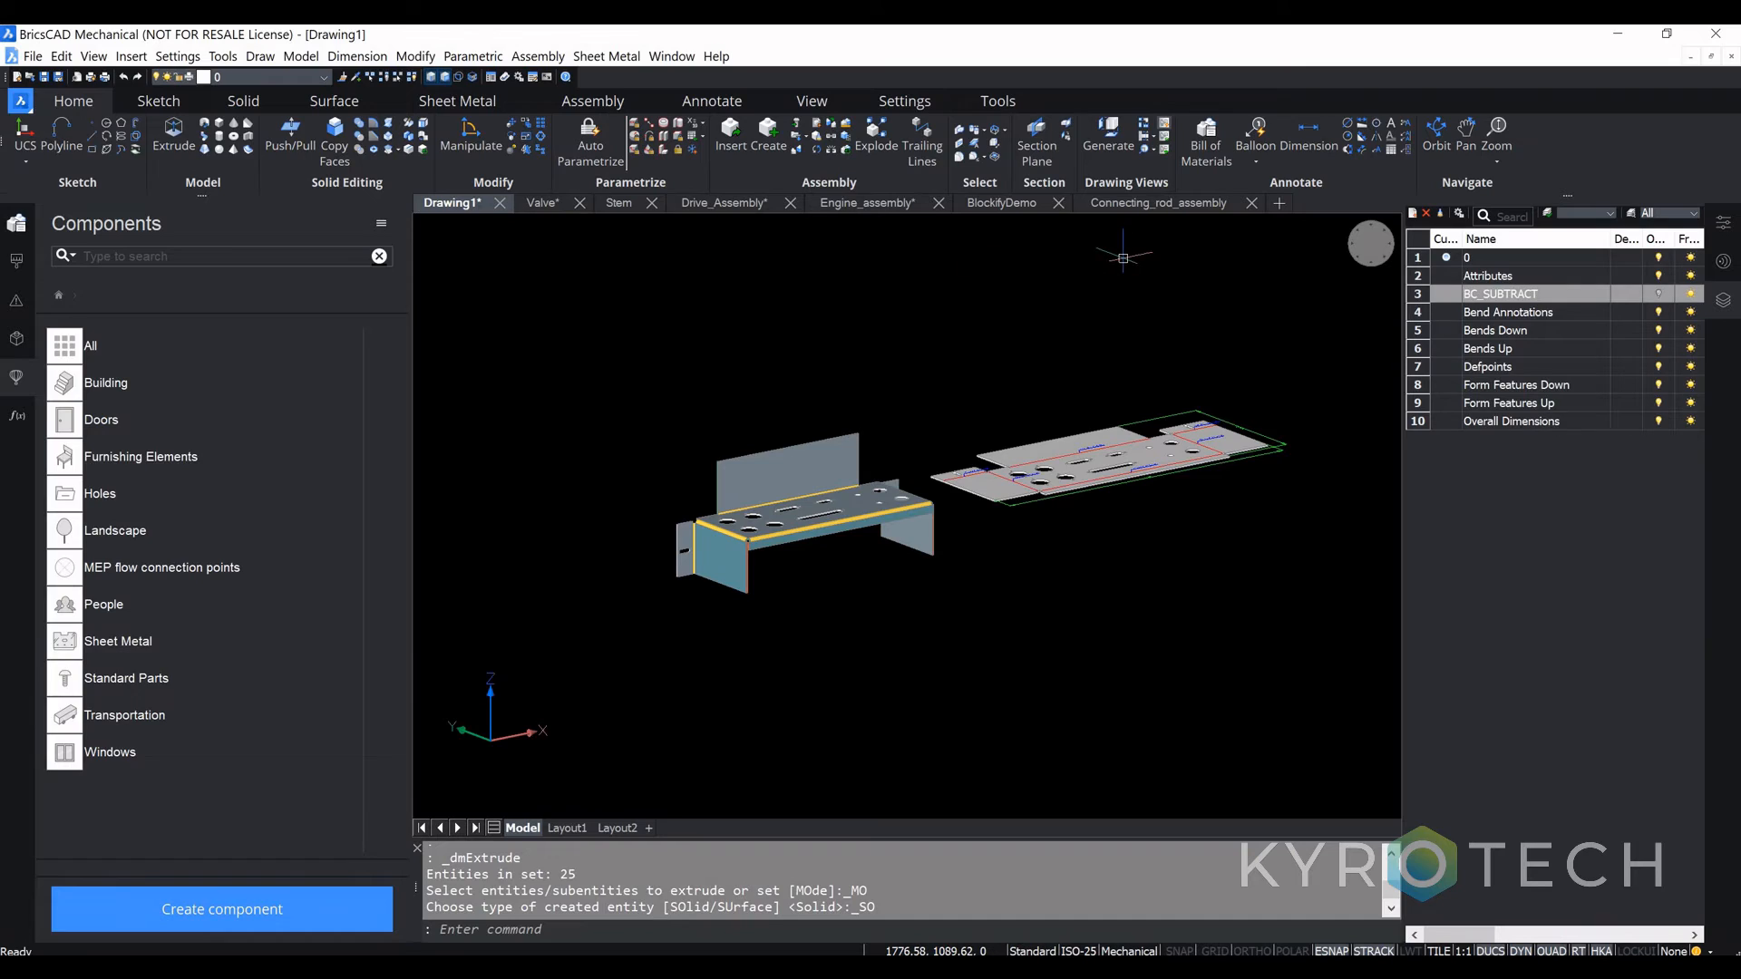
Step: Switch to the BlockifyDemo drawing and collapse the layer list to view its 2D geometry at full width
click(997, 203)
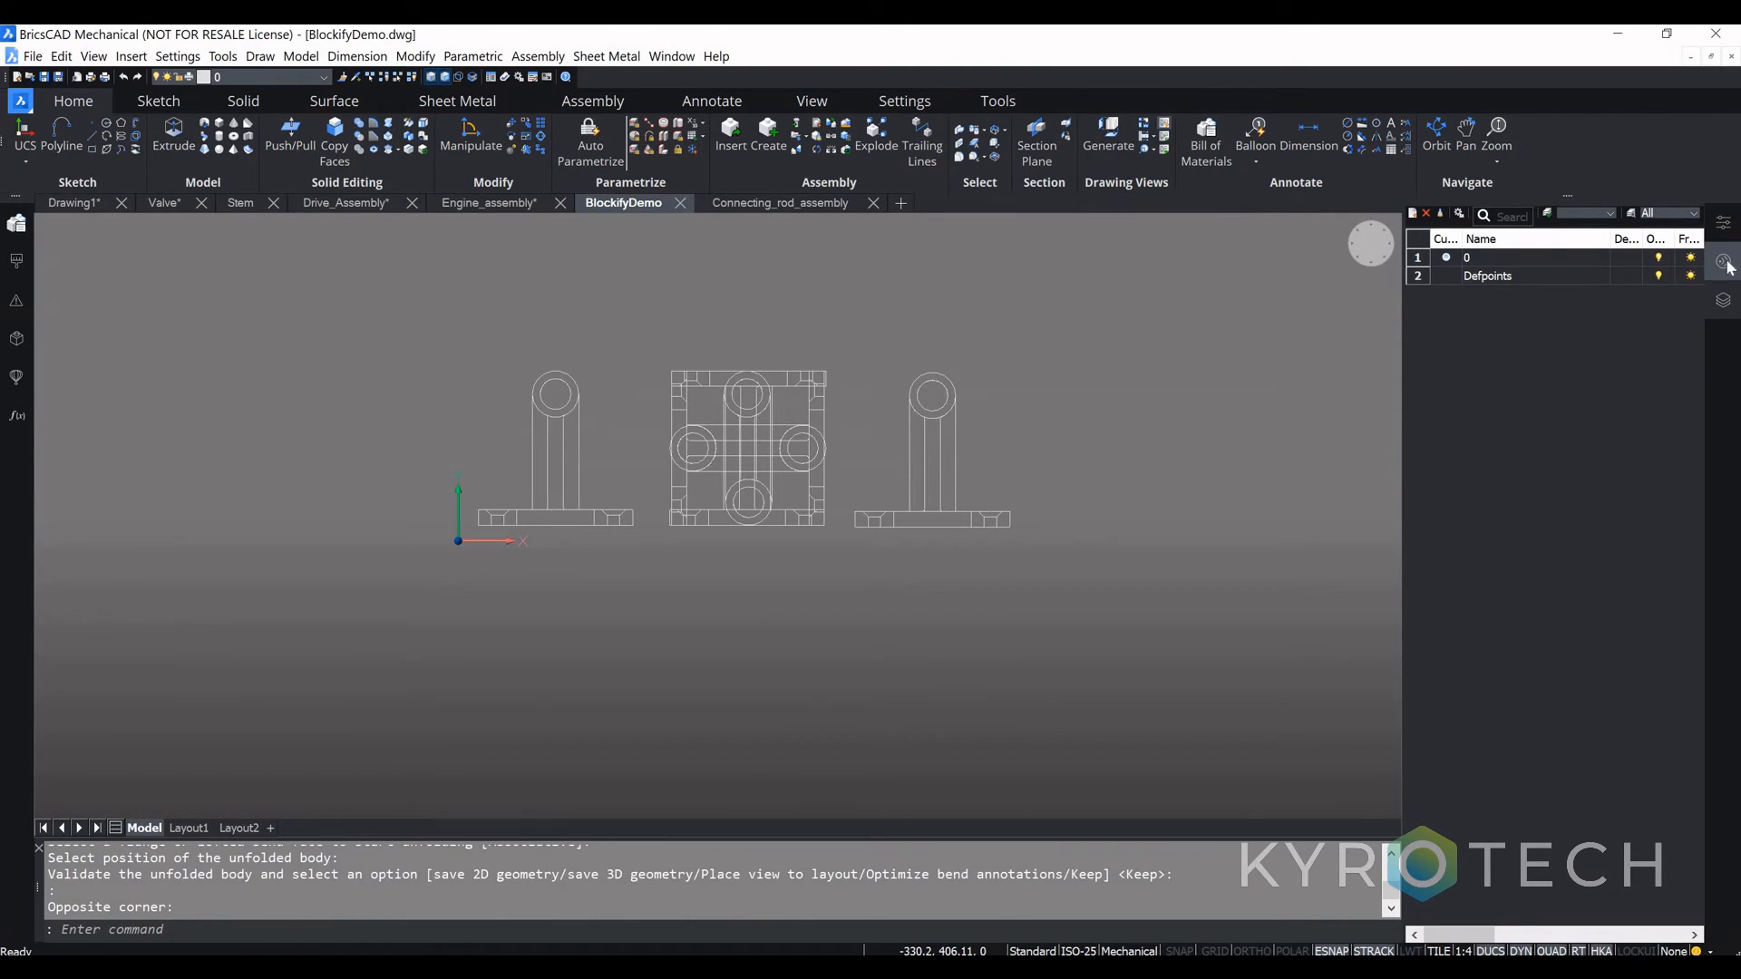
click(1726, 262)
click(1724, 225)
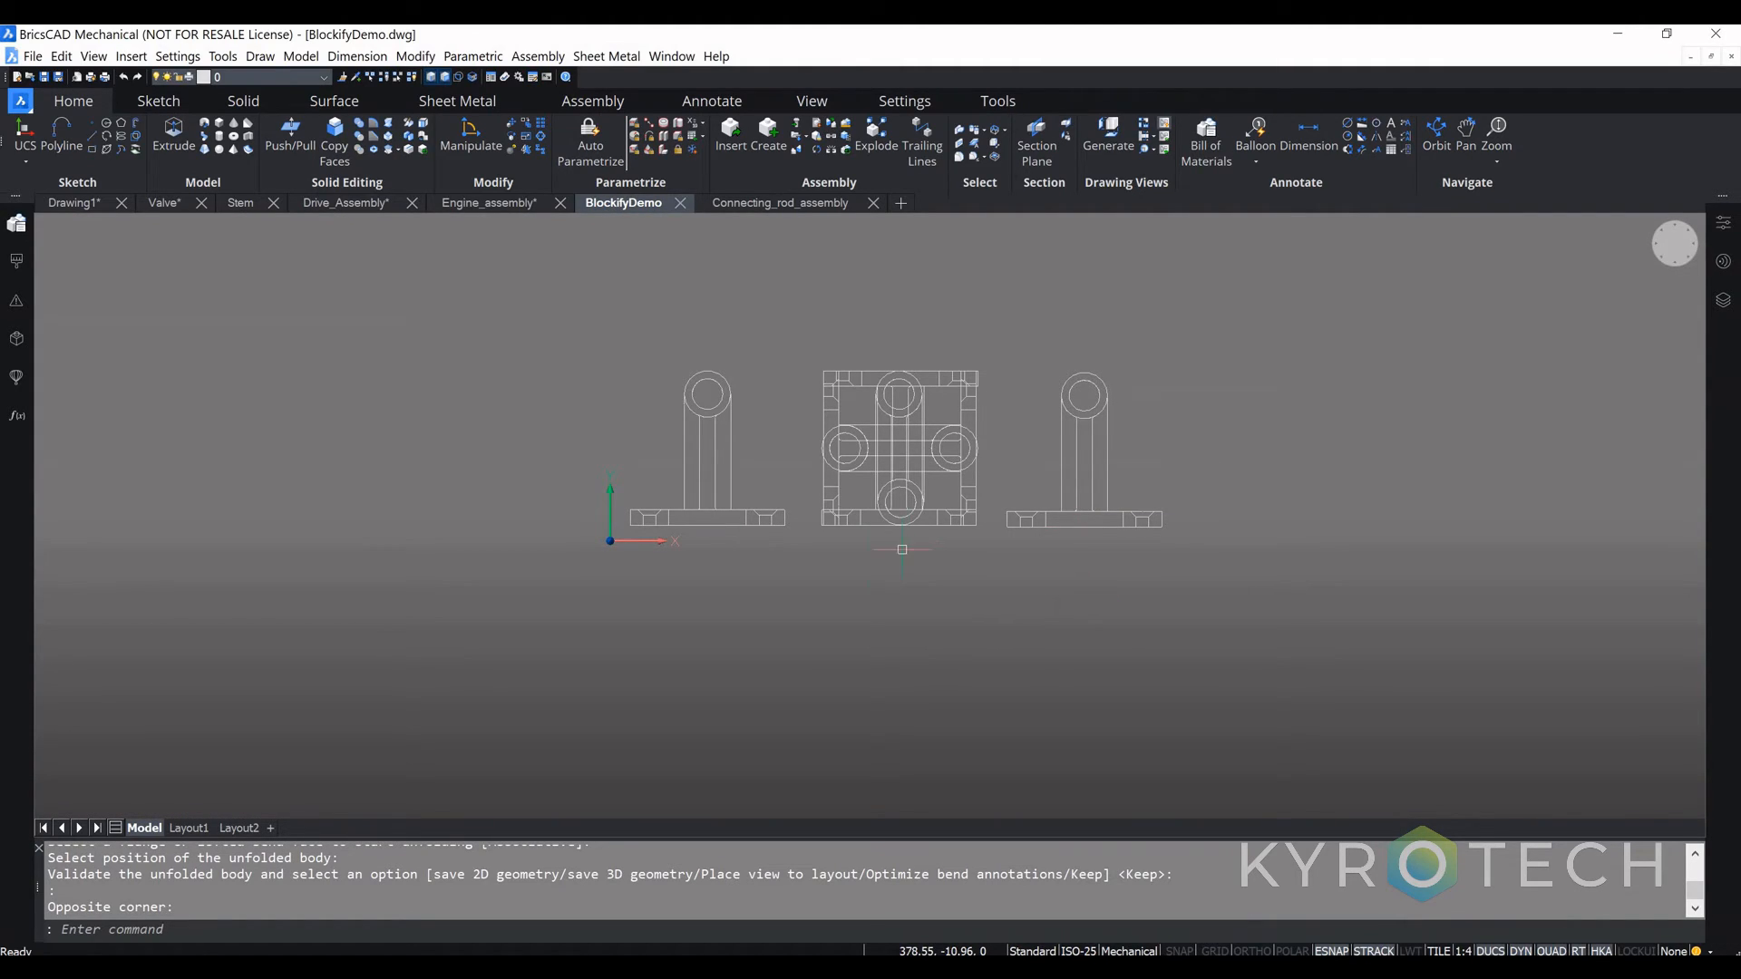
scroll(746, 537, up, 2)
scroll(727, 535, up, 3)
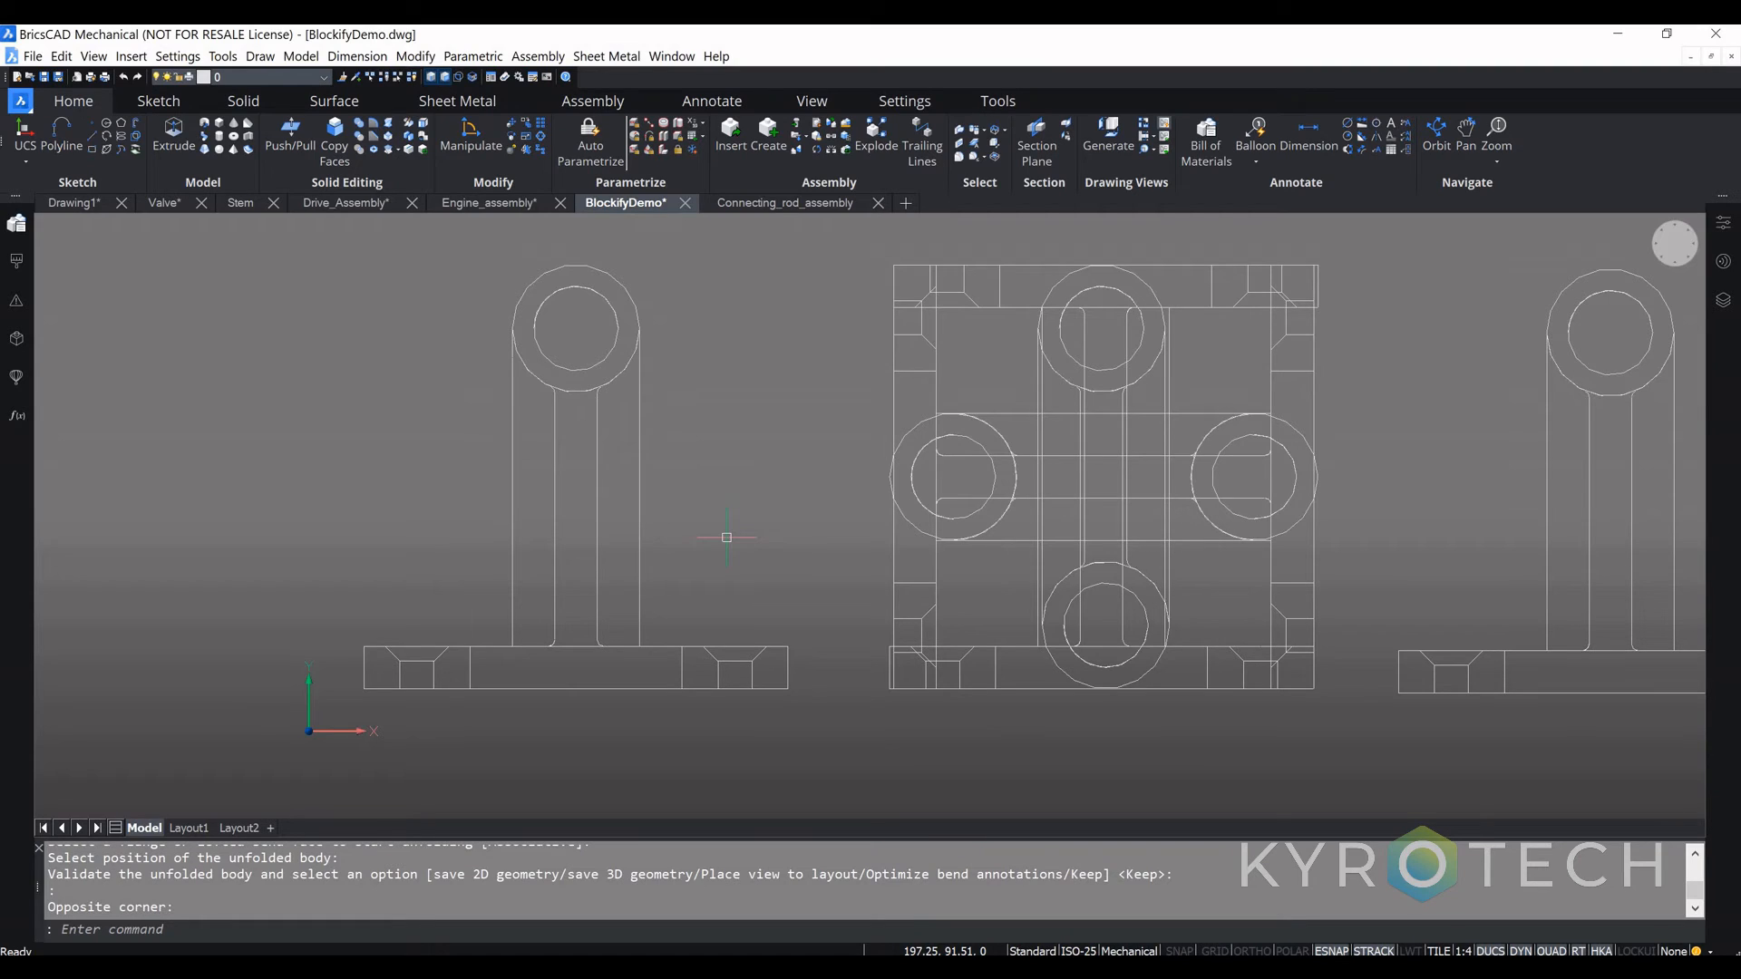
scroll(727, 531, down, 3)
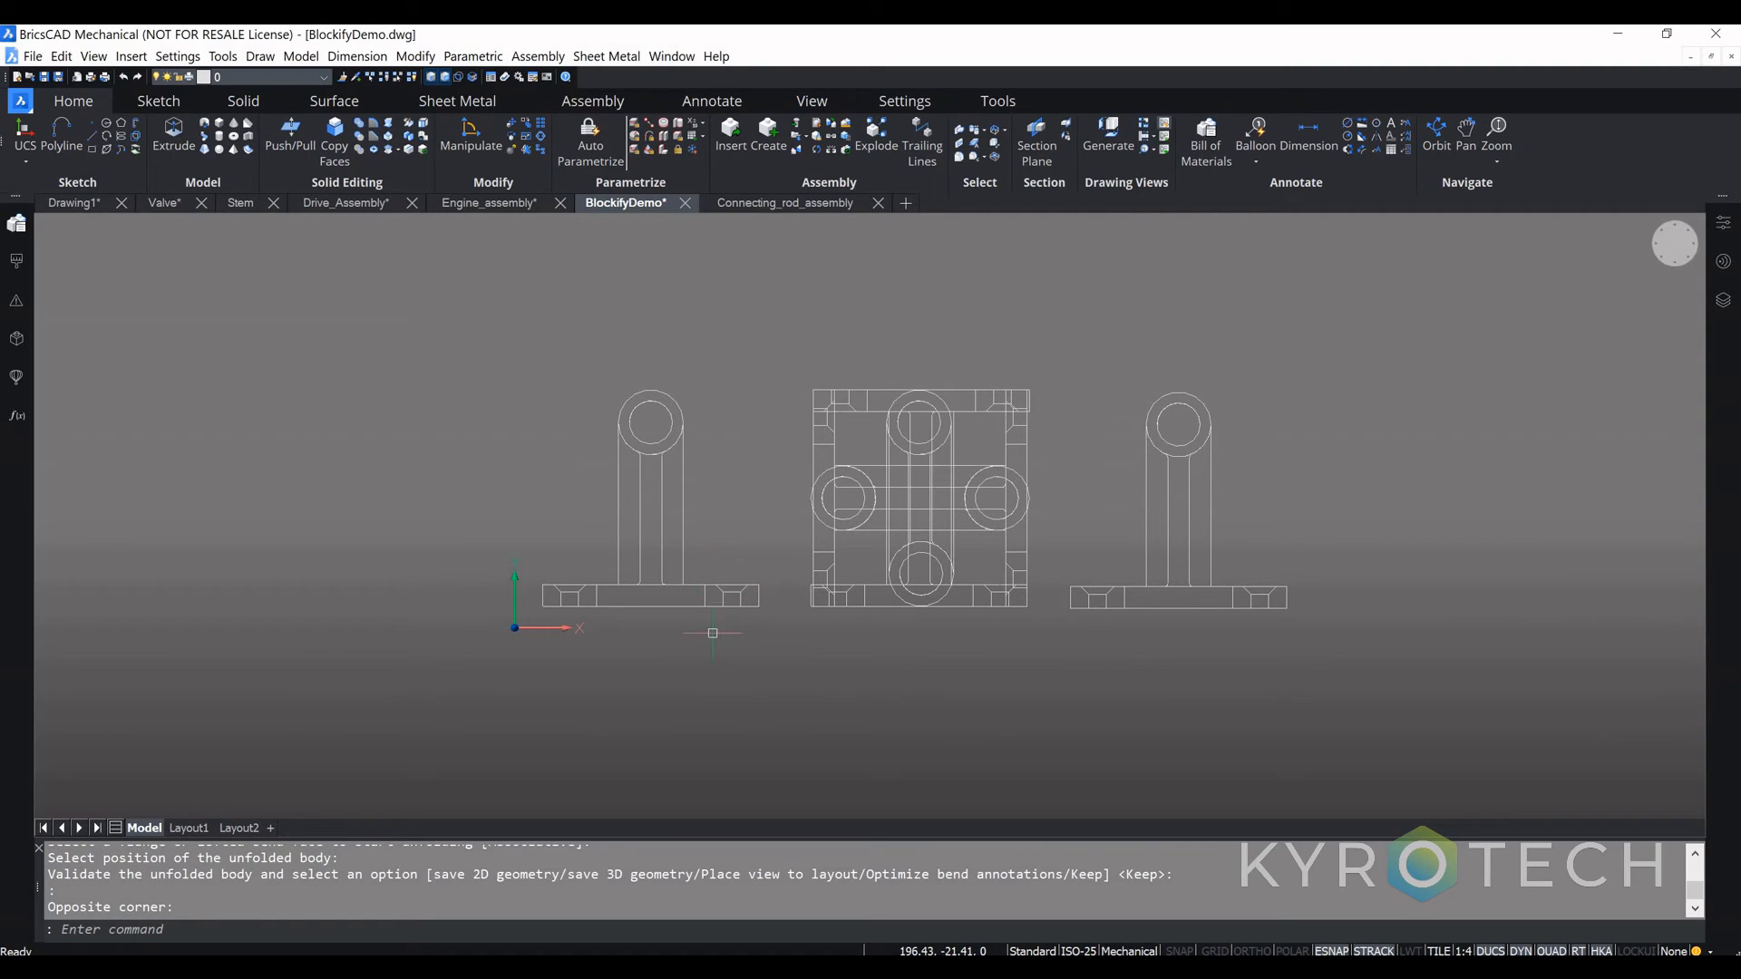
Step: Window-select the whole leftmost bracket view to examine its entities, and clear the selection
click(513, 357)
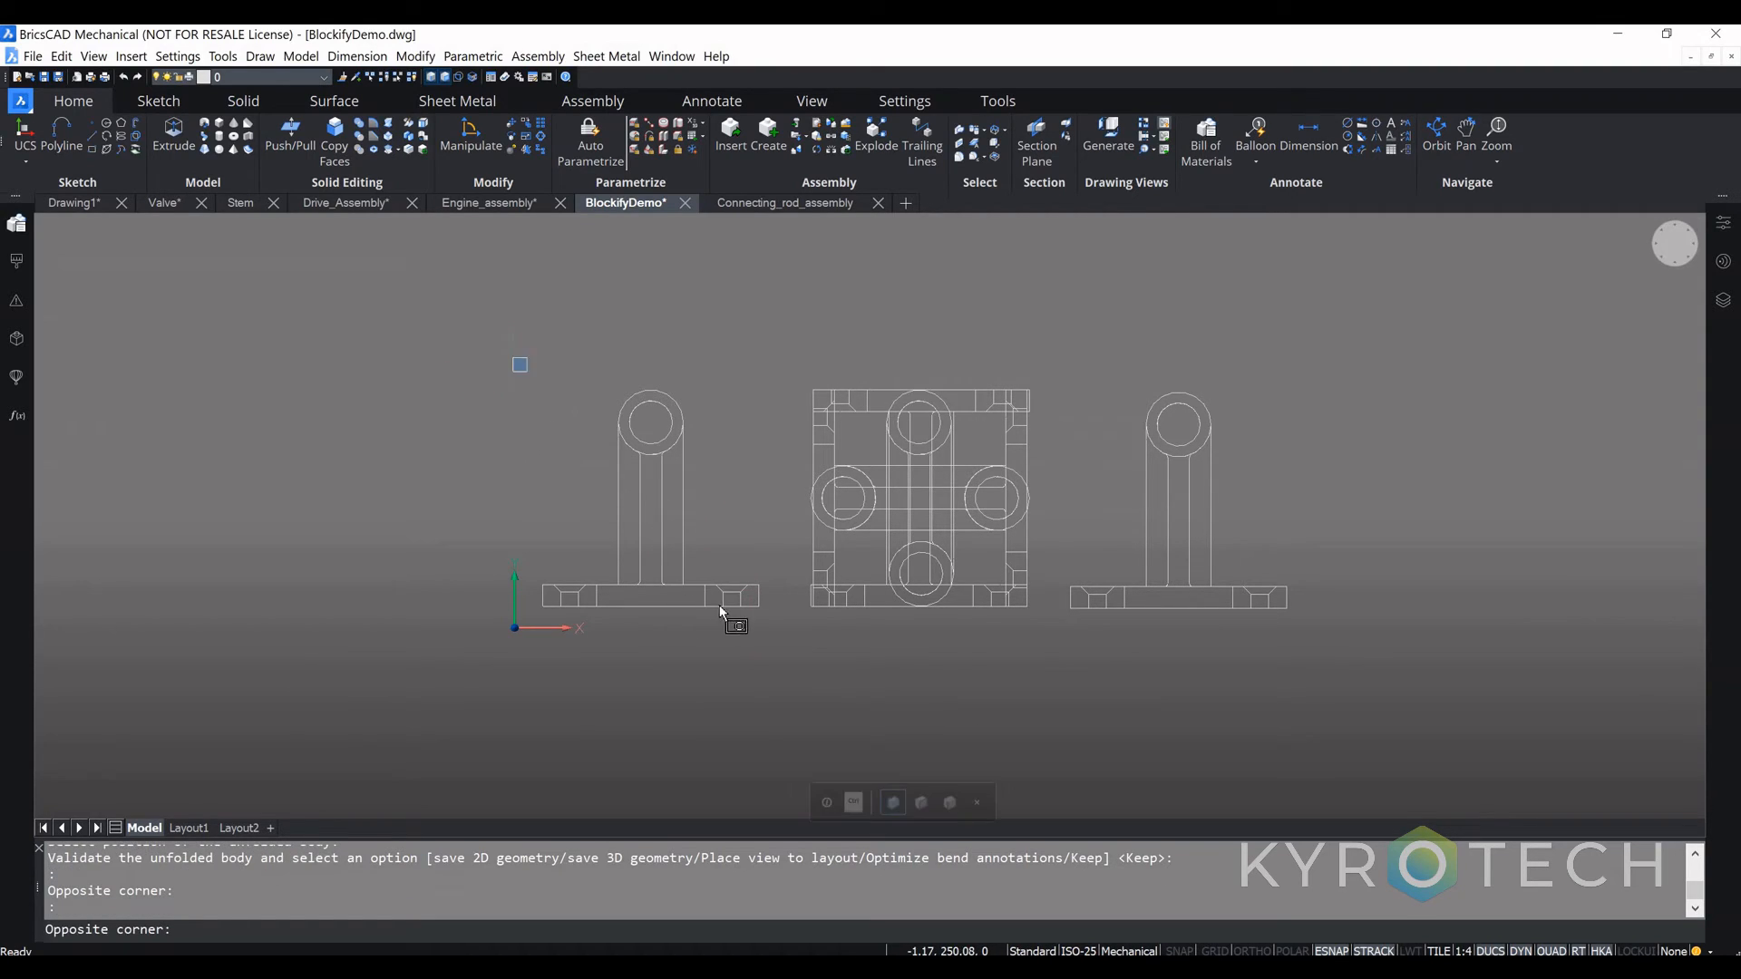
click(774, 615)
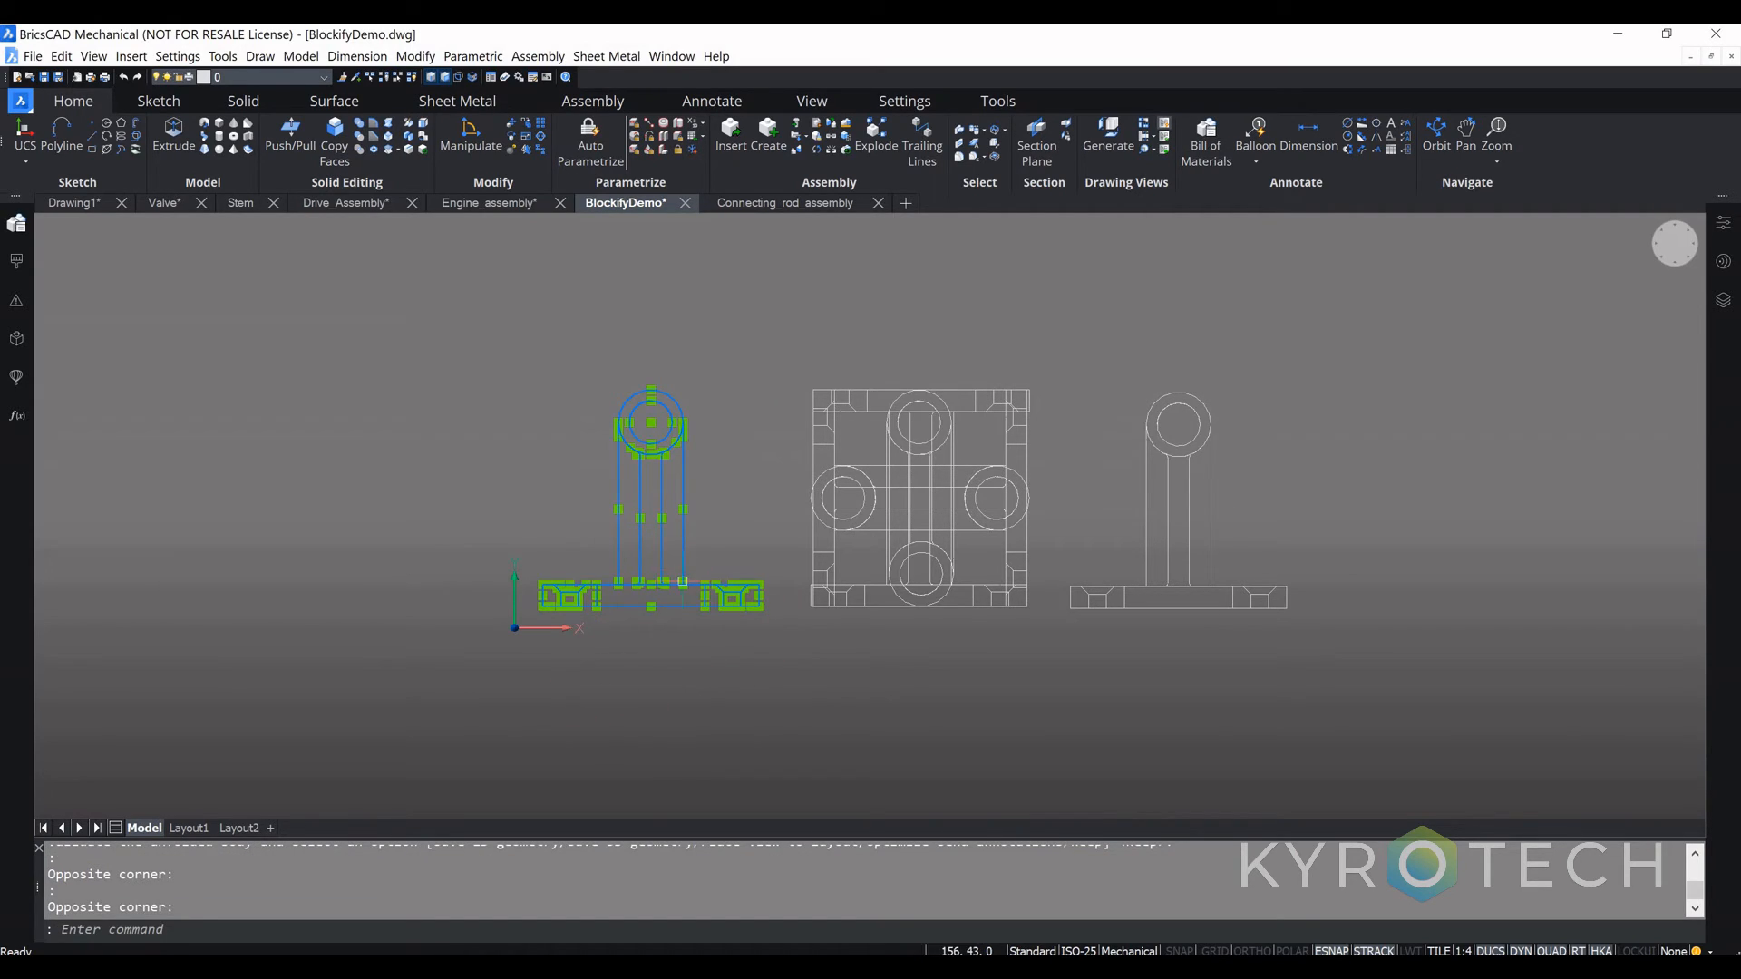
click(731, 460)
key(Escape)
key(Escape)
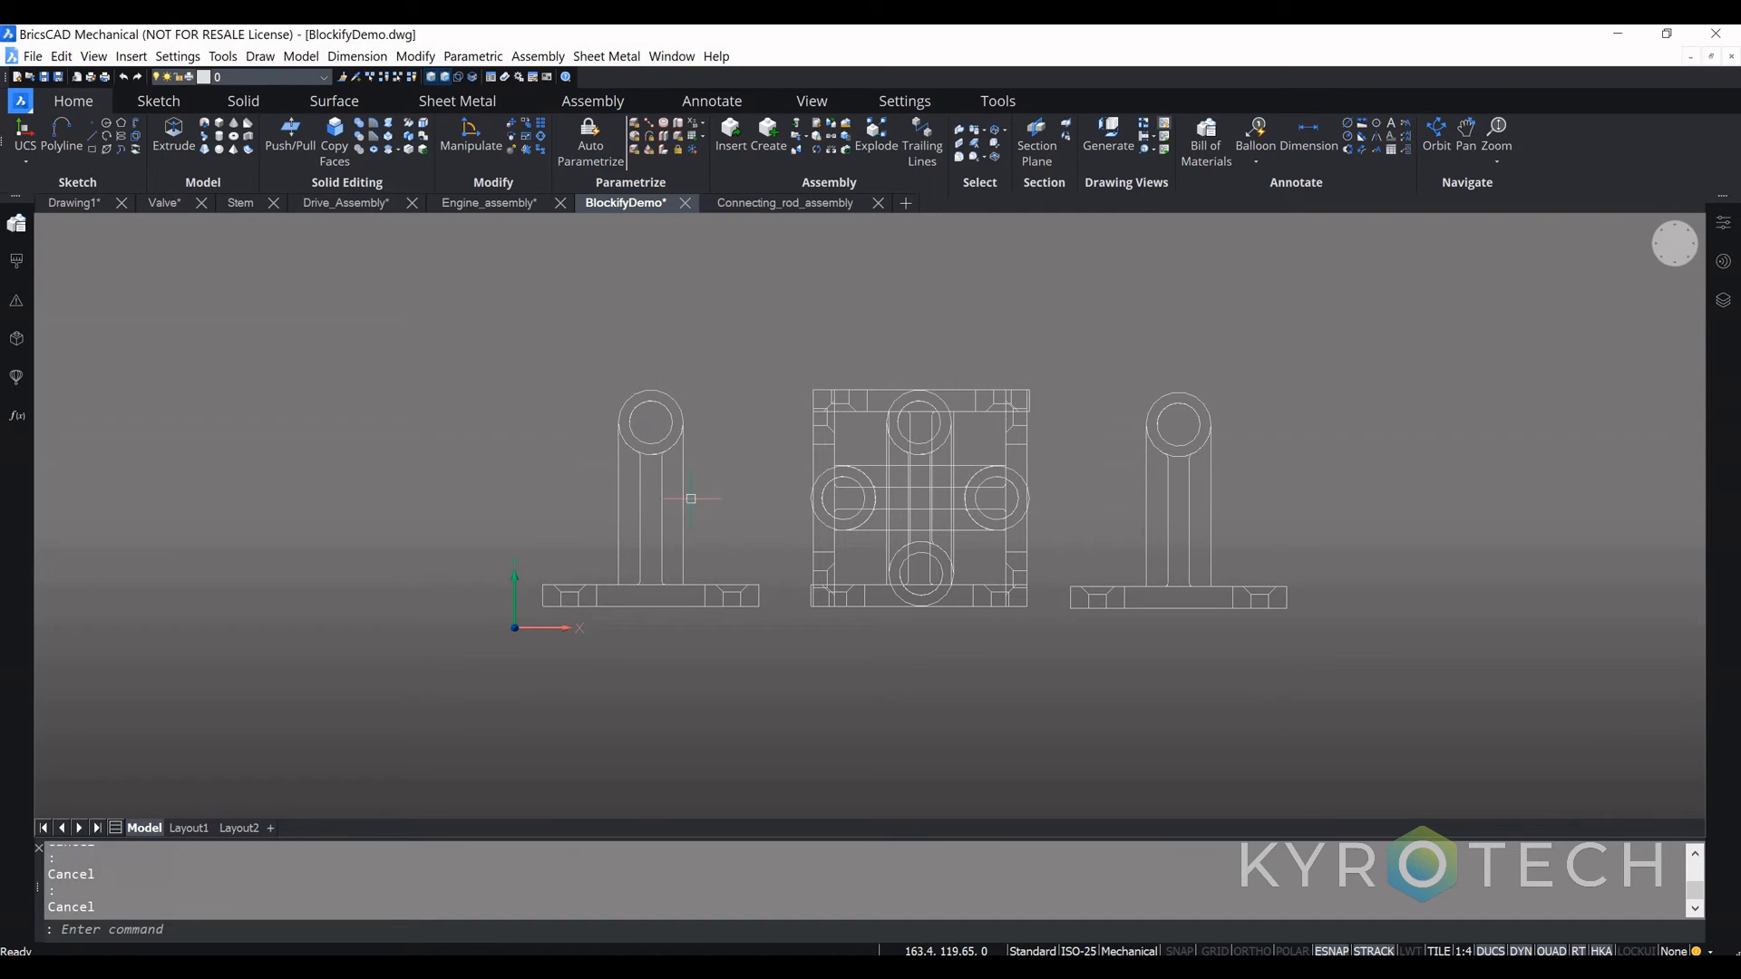
Step: Inspect the leftmost bracket view's four vertical lines individually and its full geometry together, leaving nothing selected
click(684, 508)
click(662, 512)
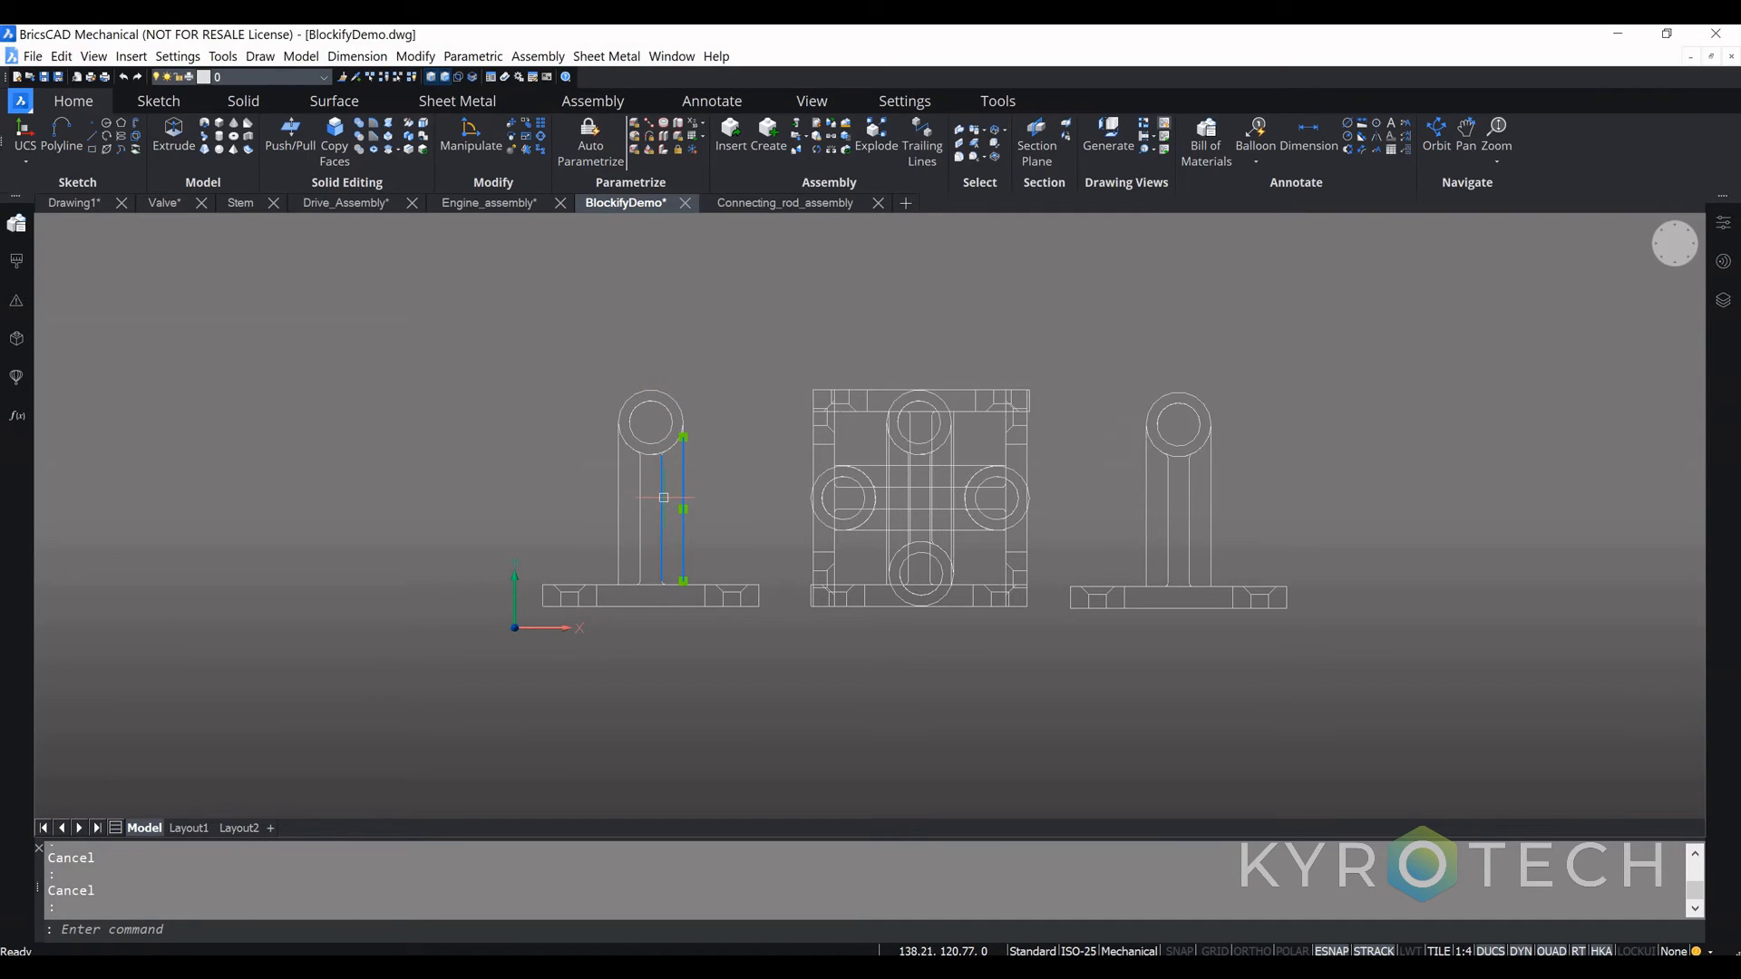
click(640, 499)
click(619, 504)
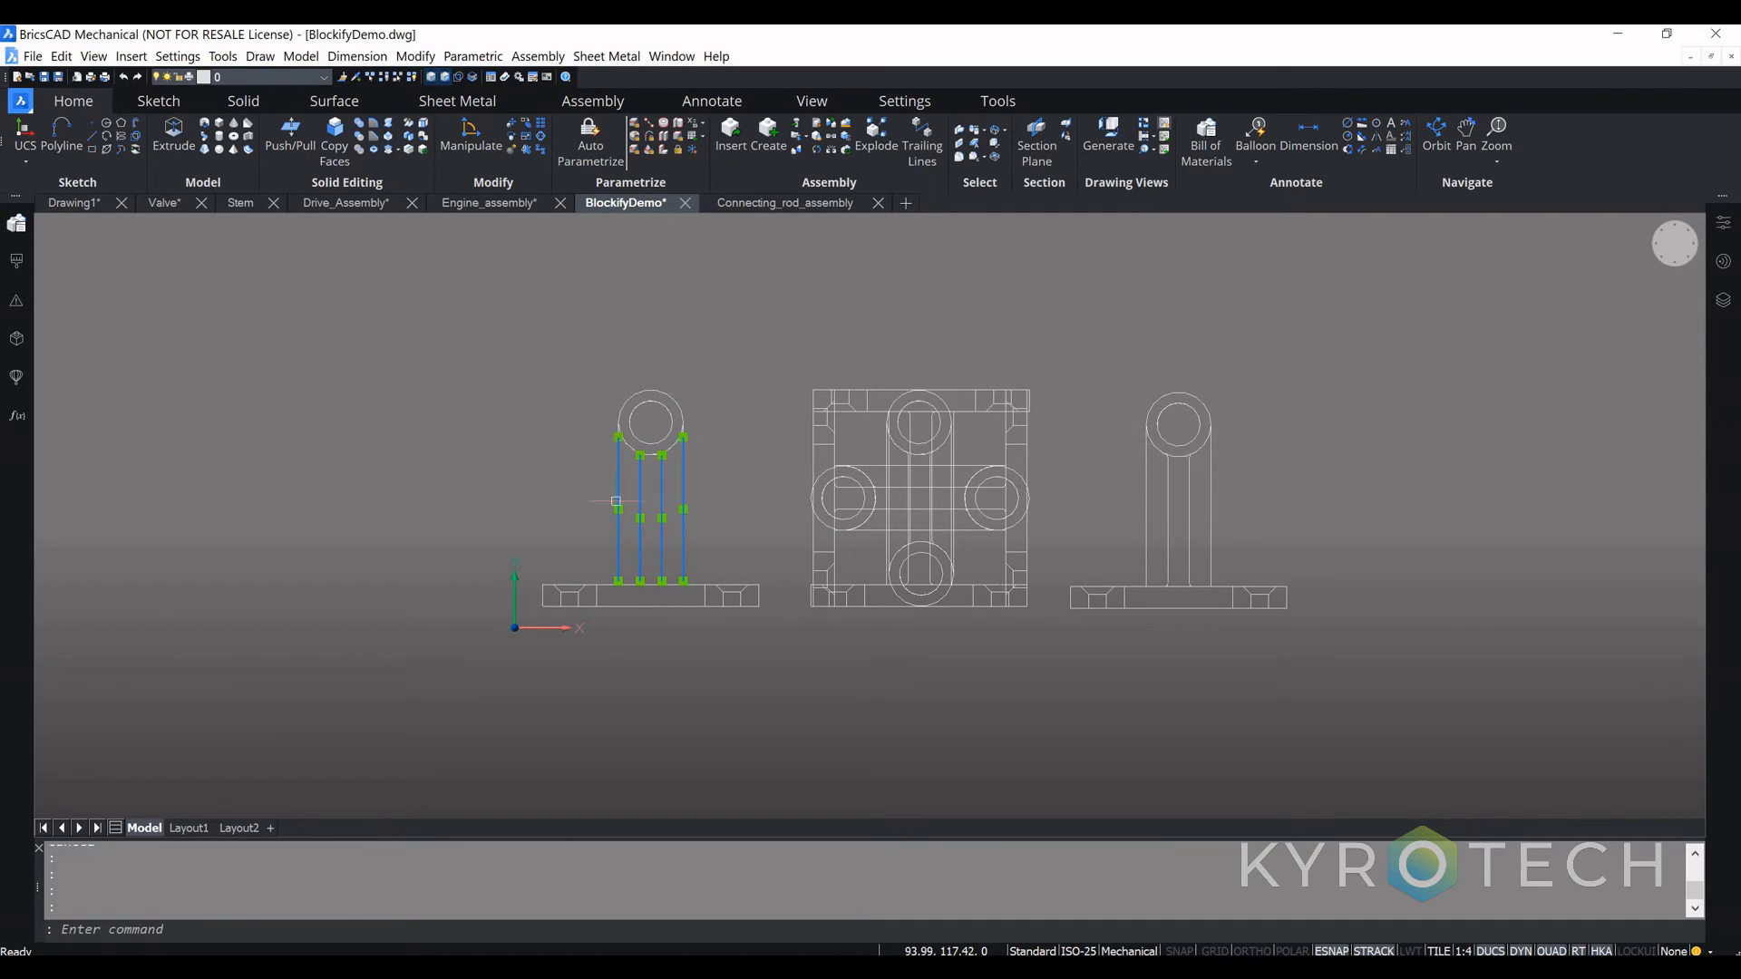
key(Escape)
click(520, 368)
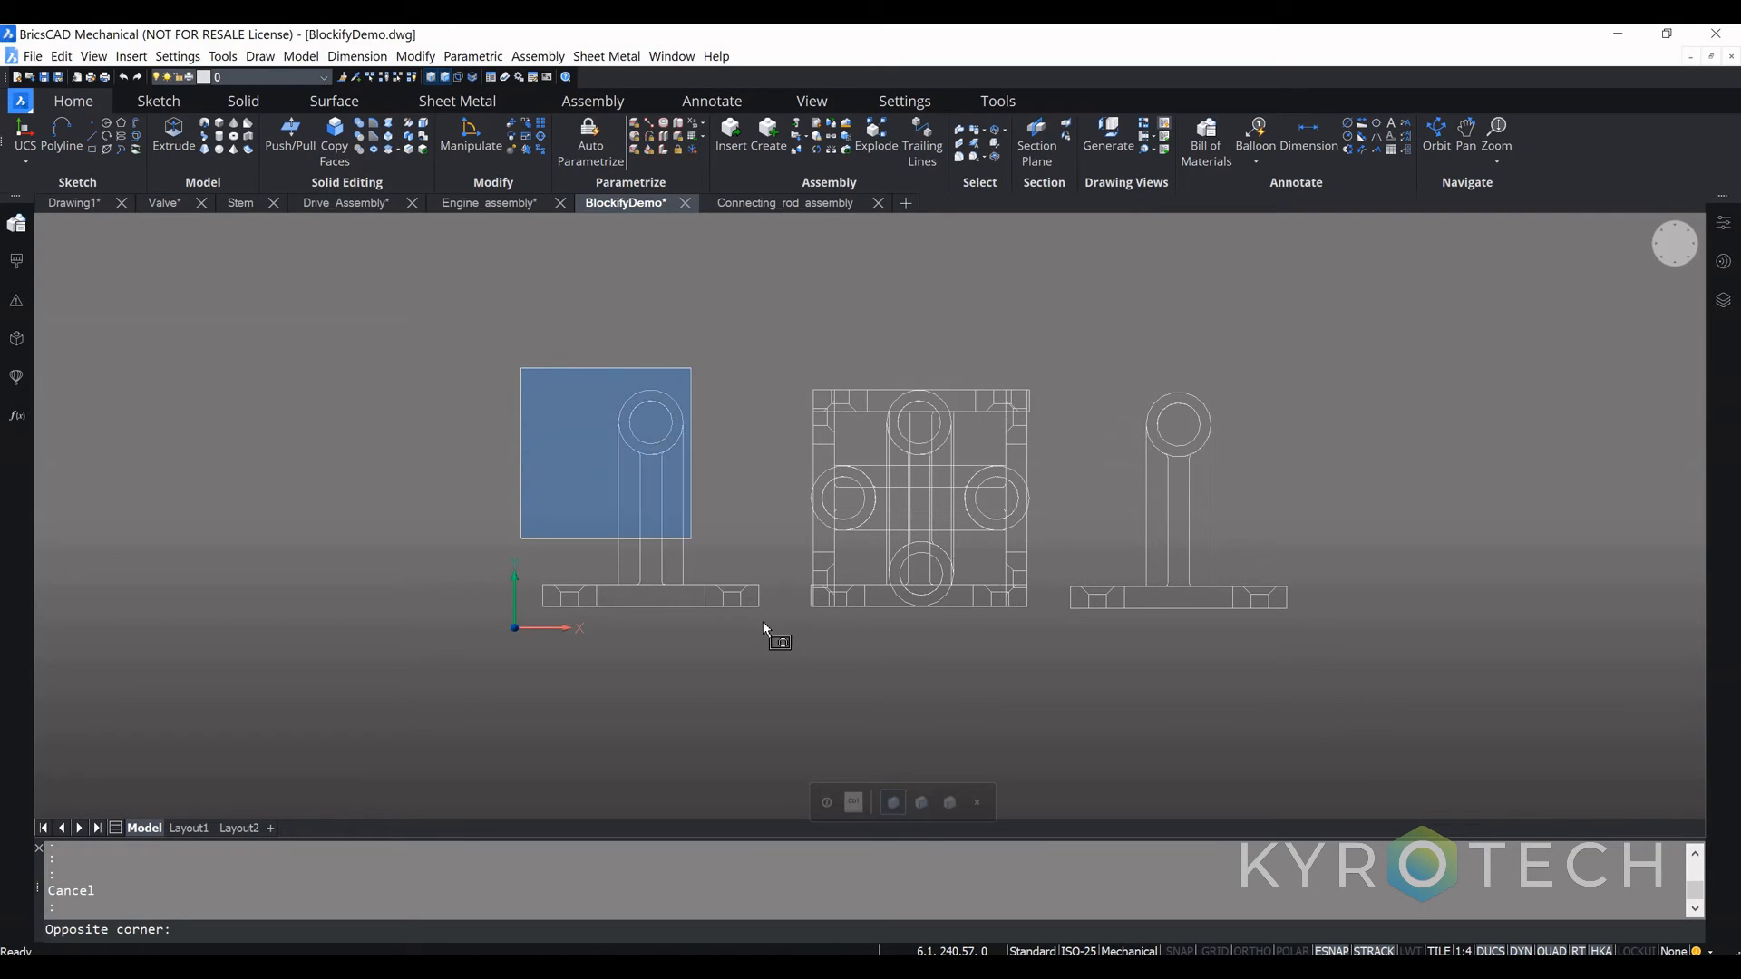
click(763, 622)
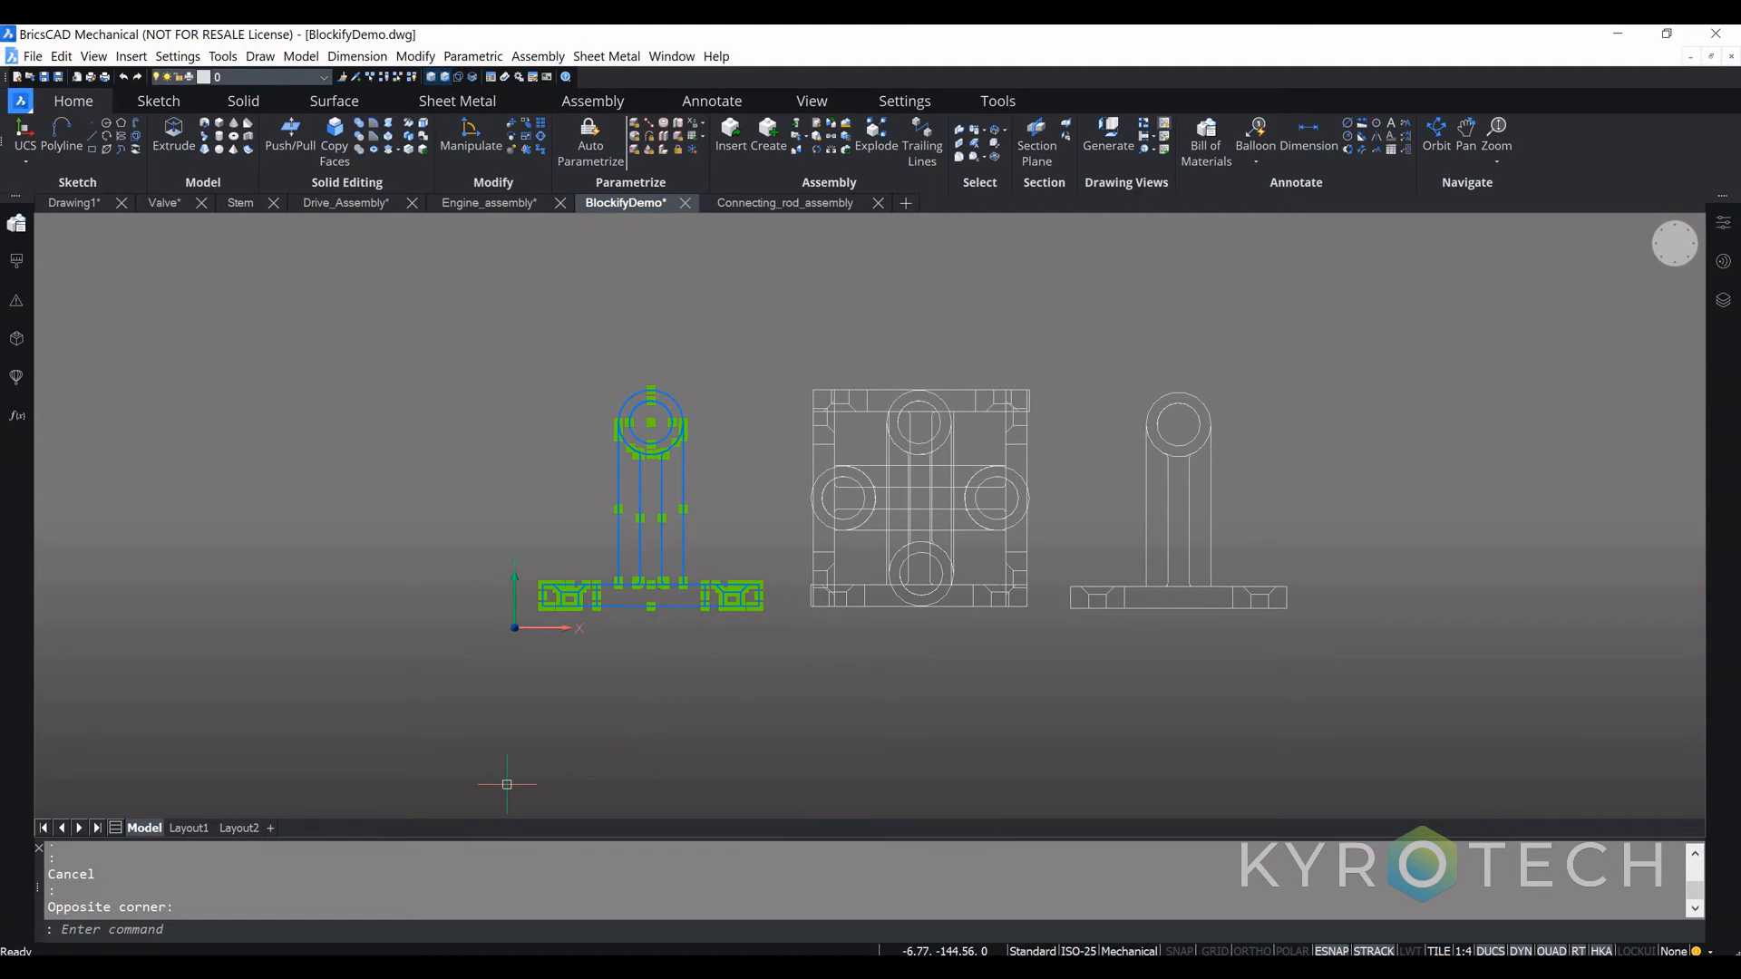
key(Escape)
key(Escape)
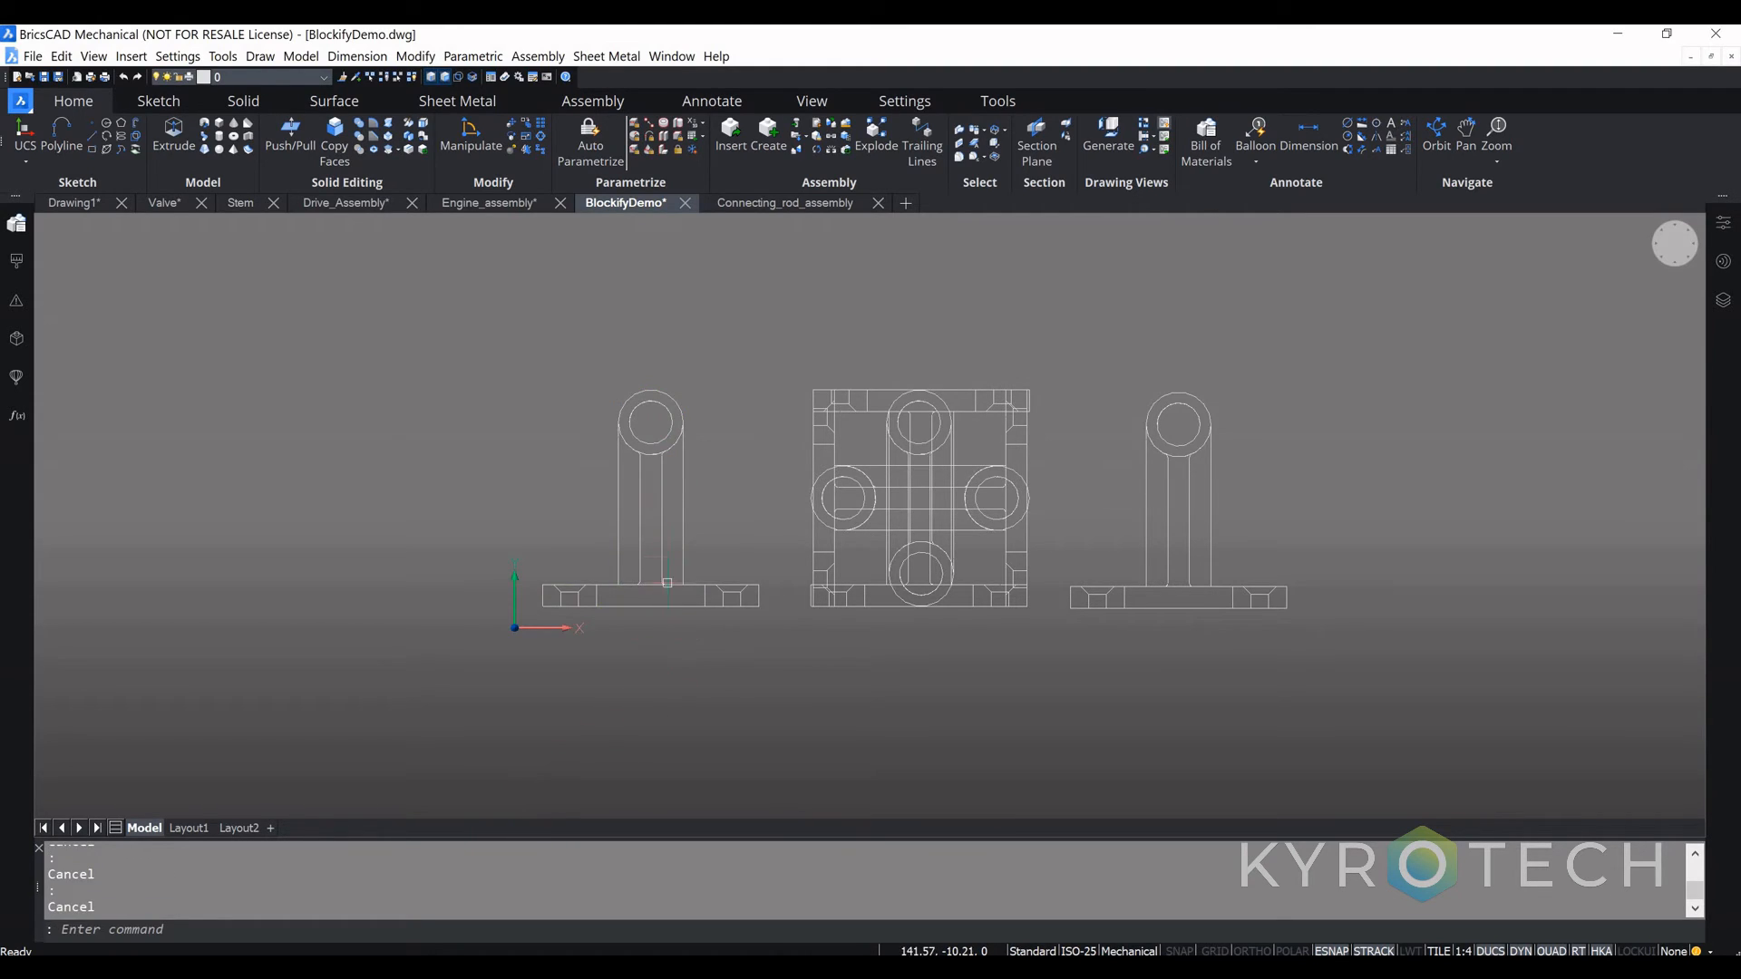
Step: Blockify the leftmost bracket view, searching the entire drawing for matching groups and using the default insertion point
text(blocki)
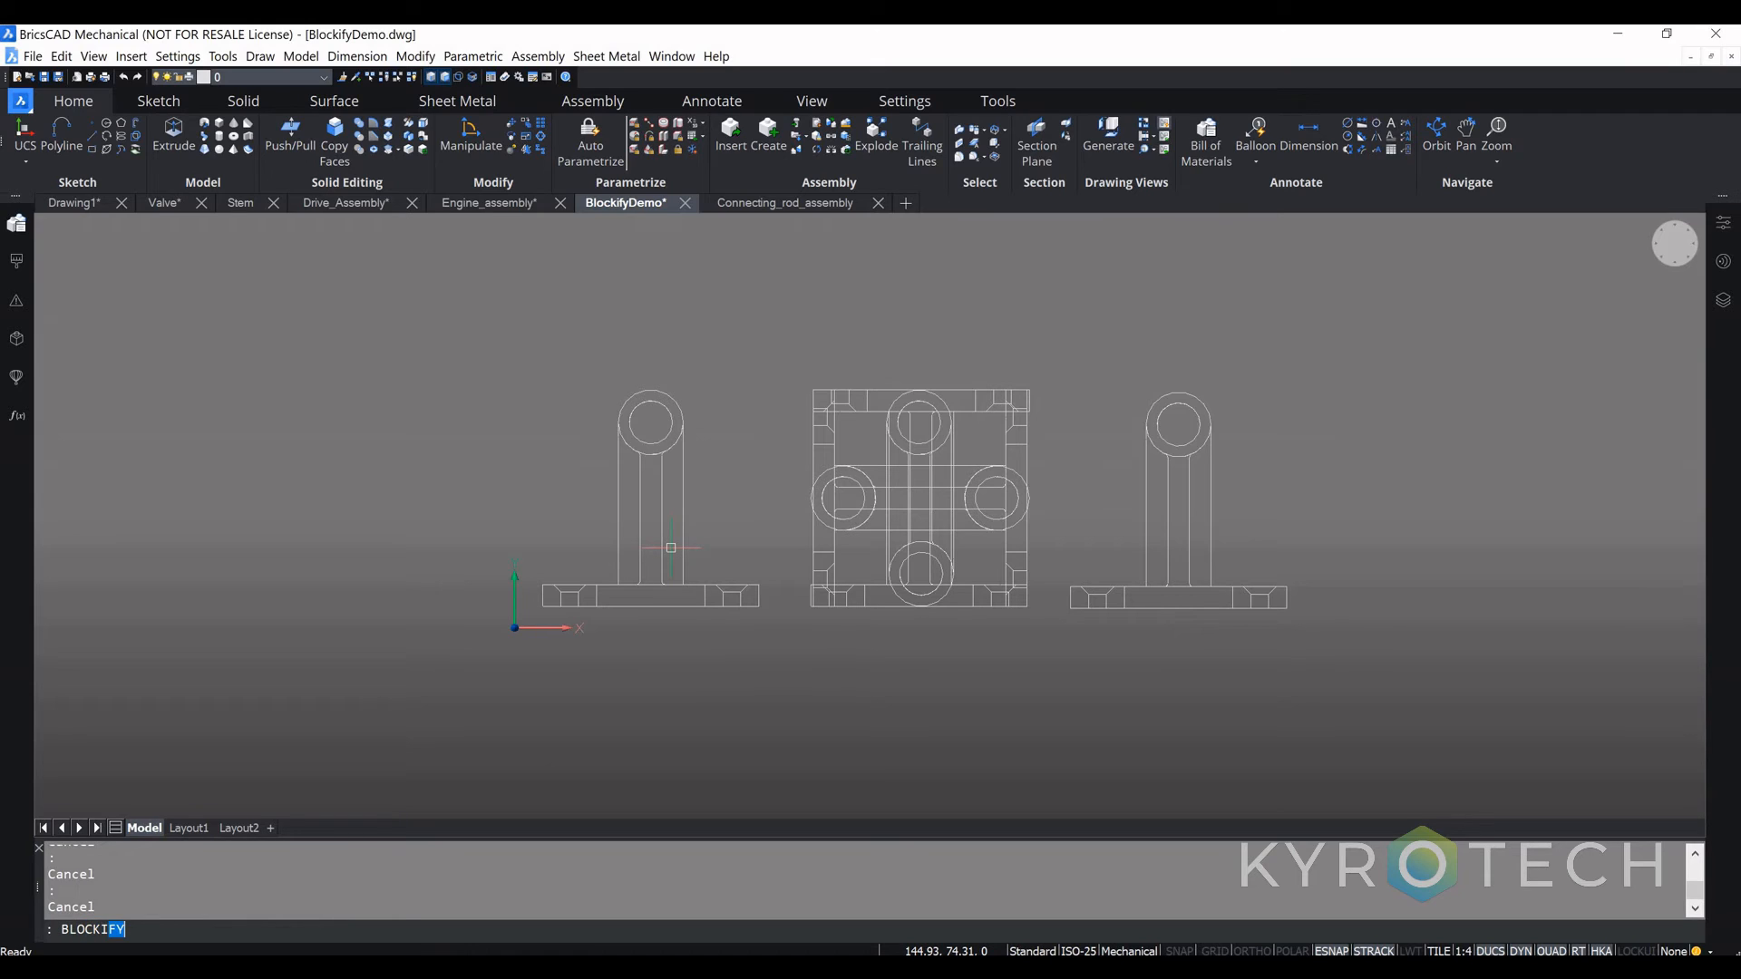
key(Return)
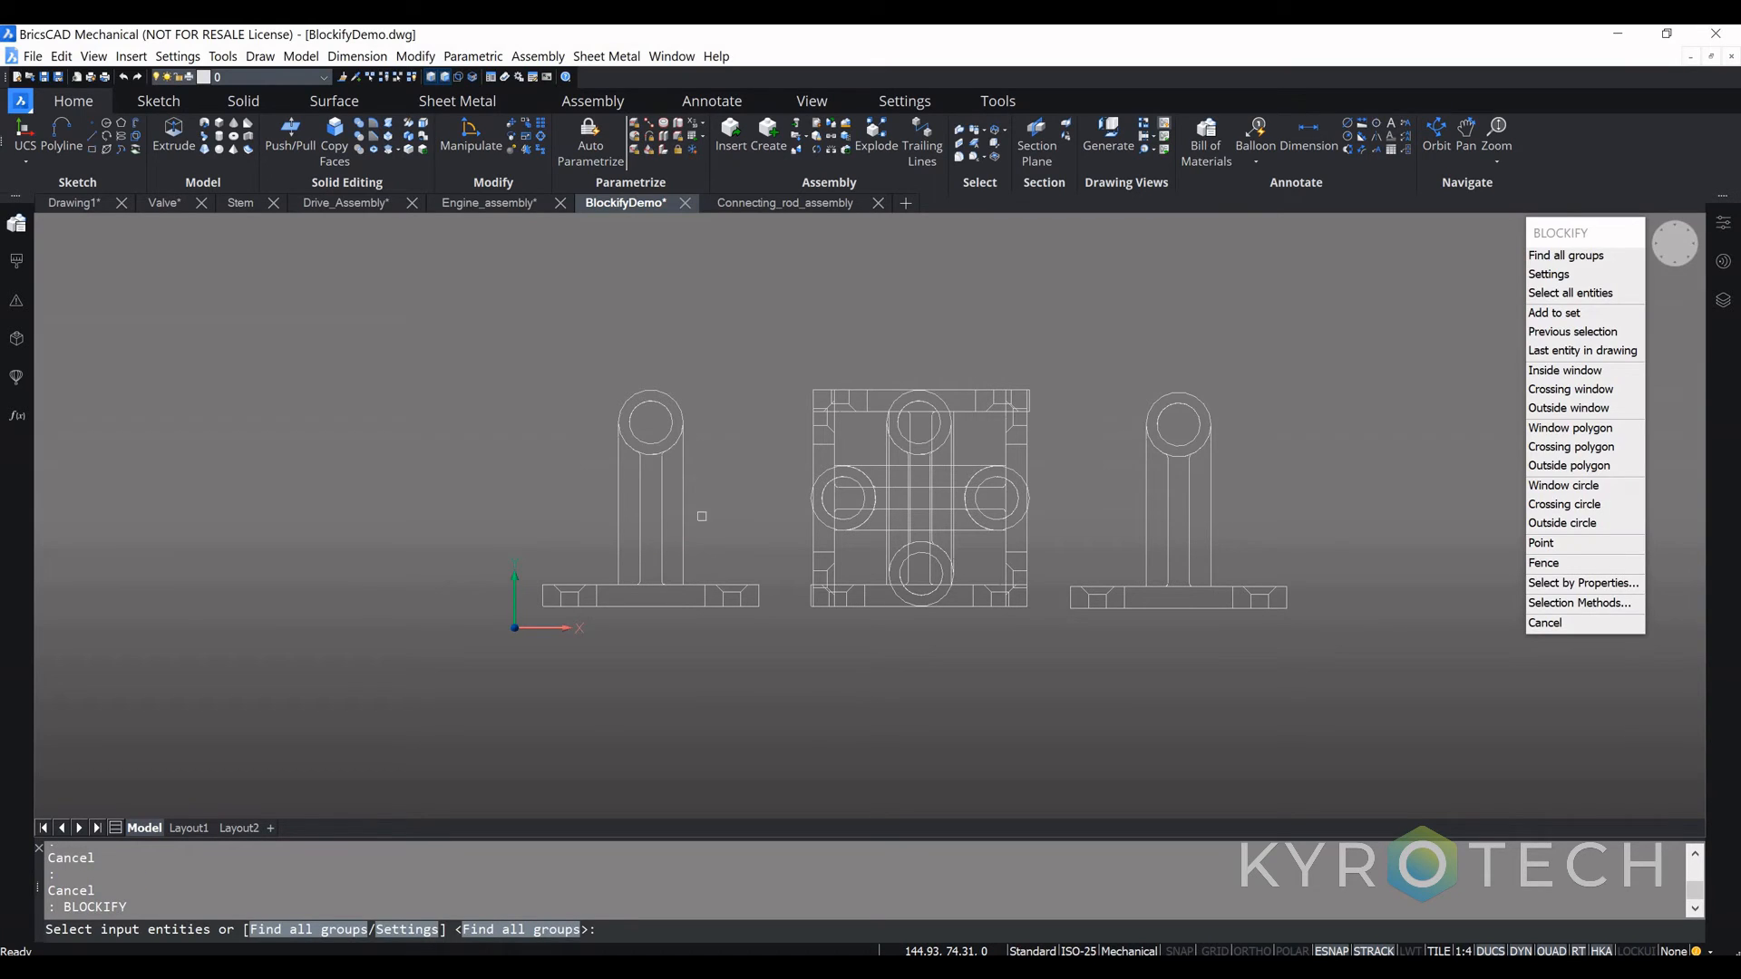
click(501, 371)
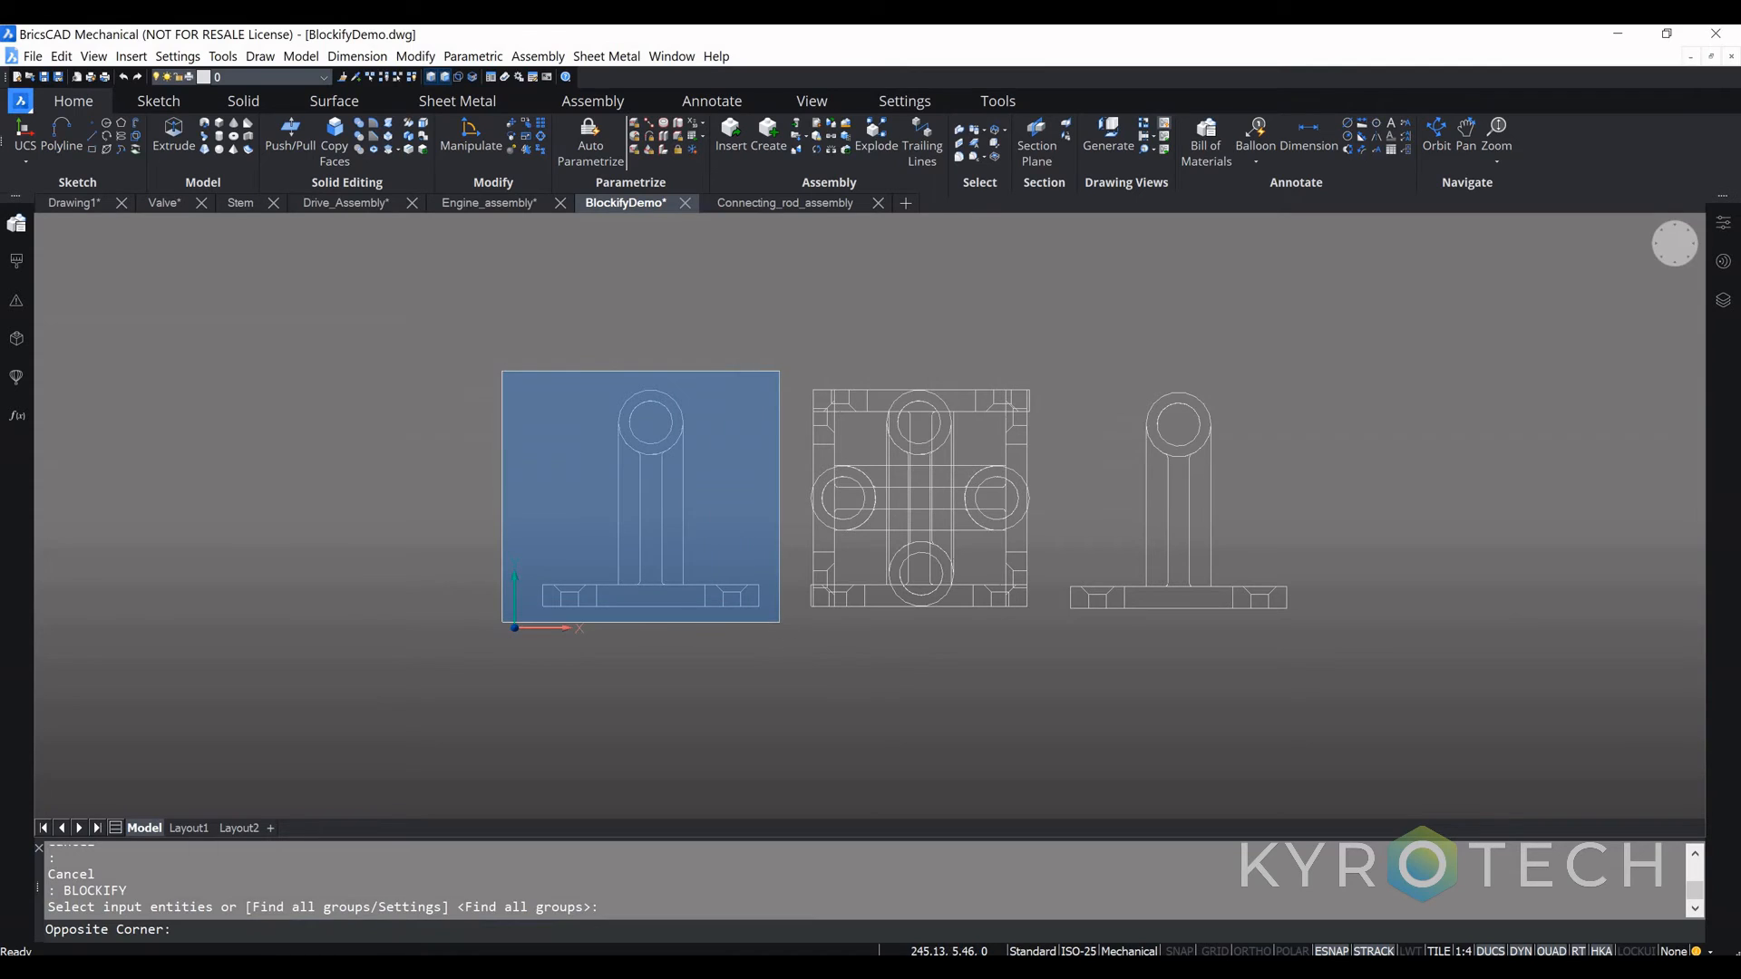
click(779, 622)
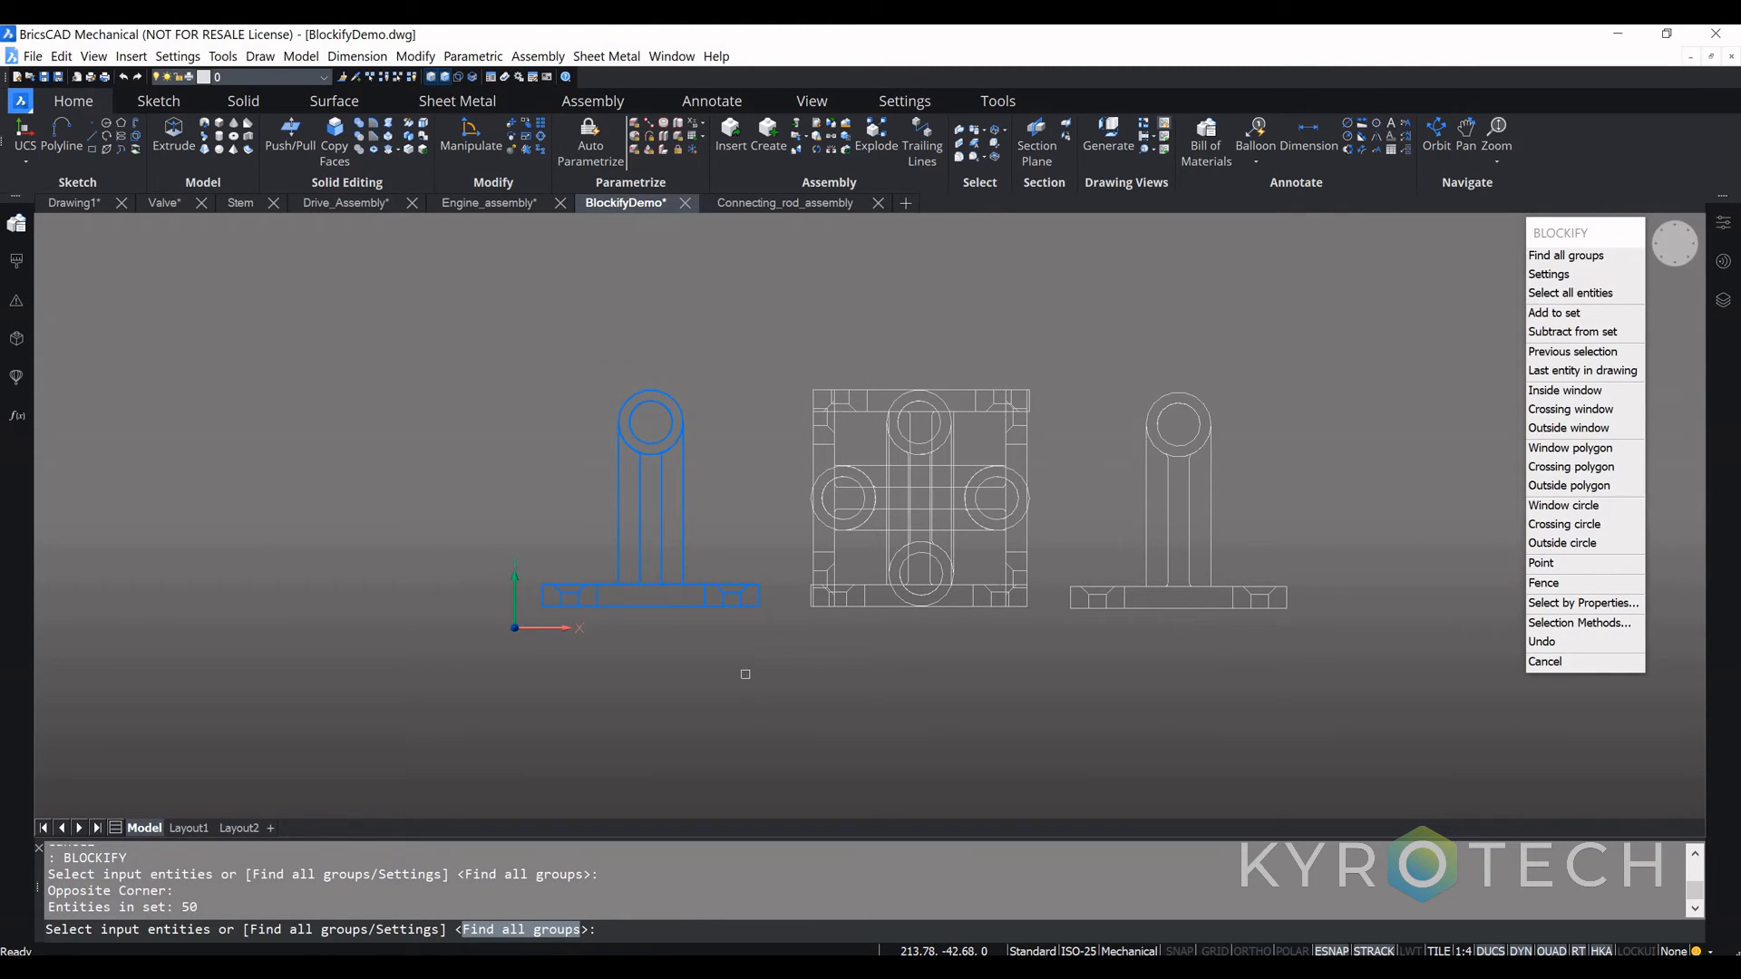
key(Return)
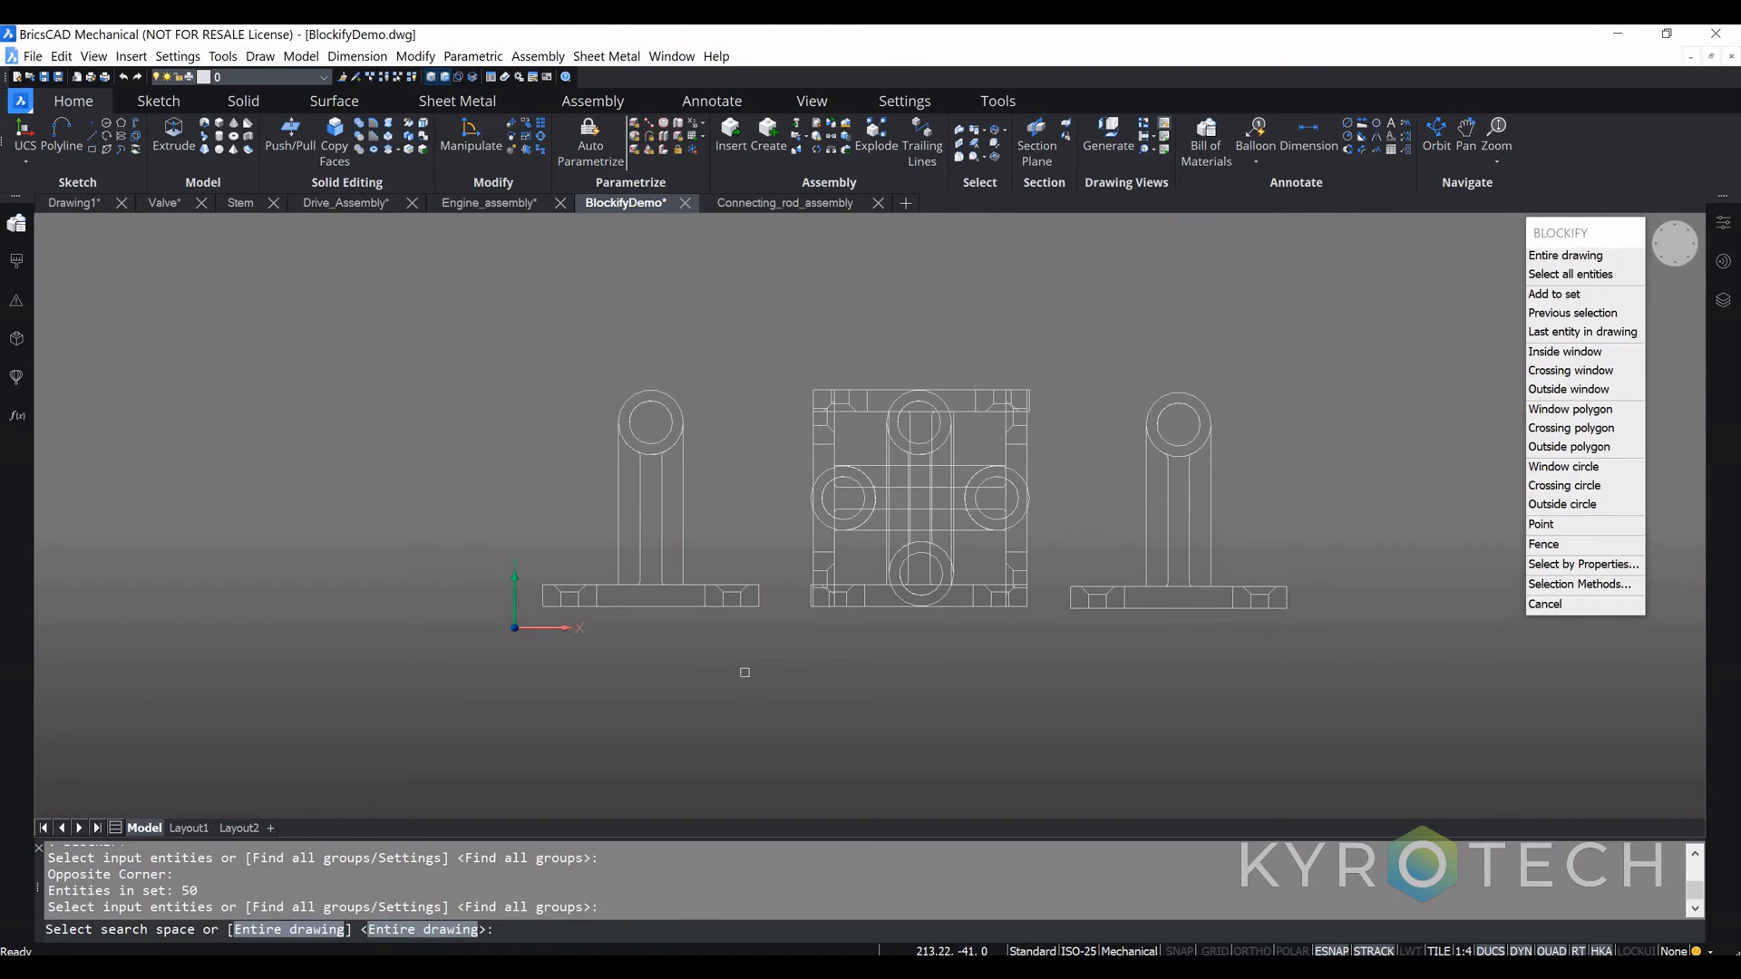
key(Return)
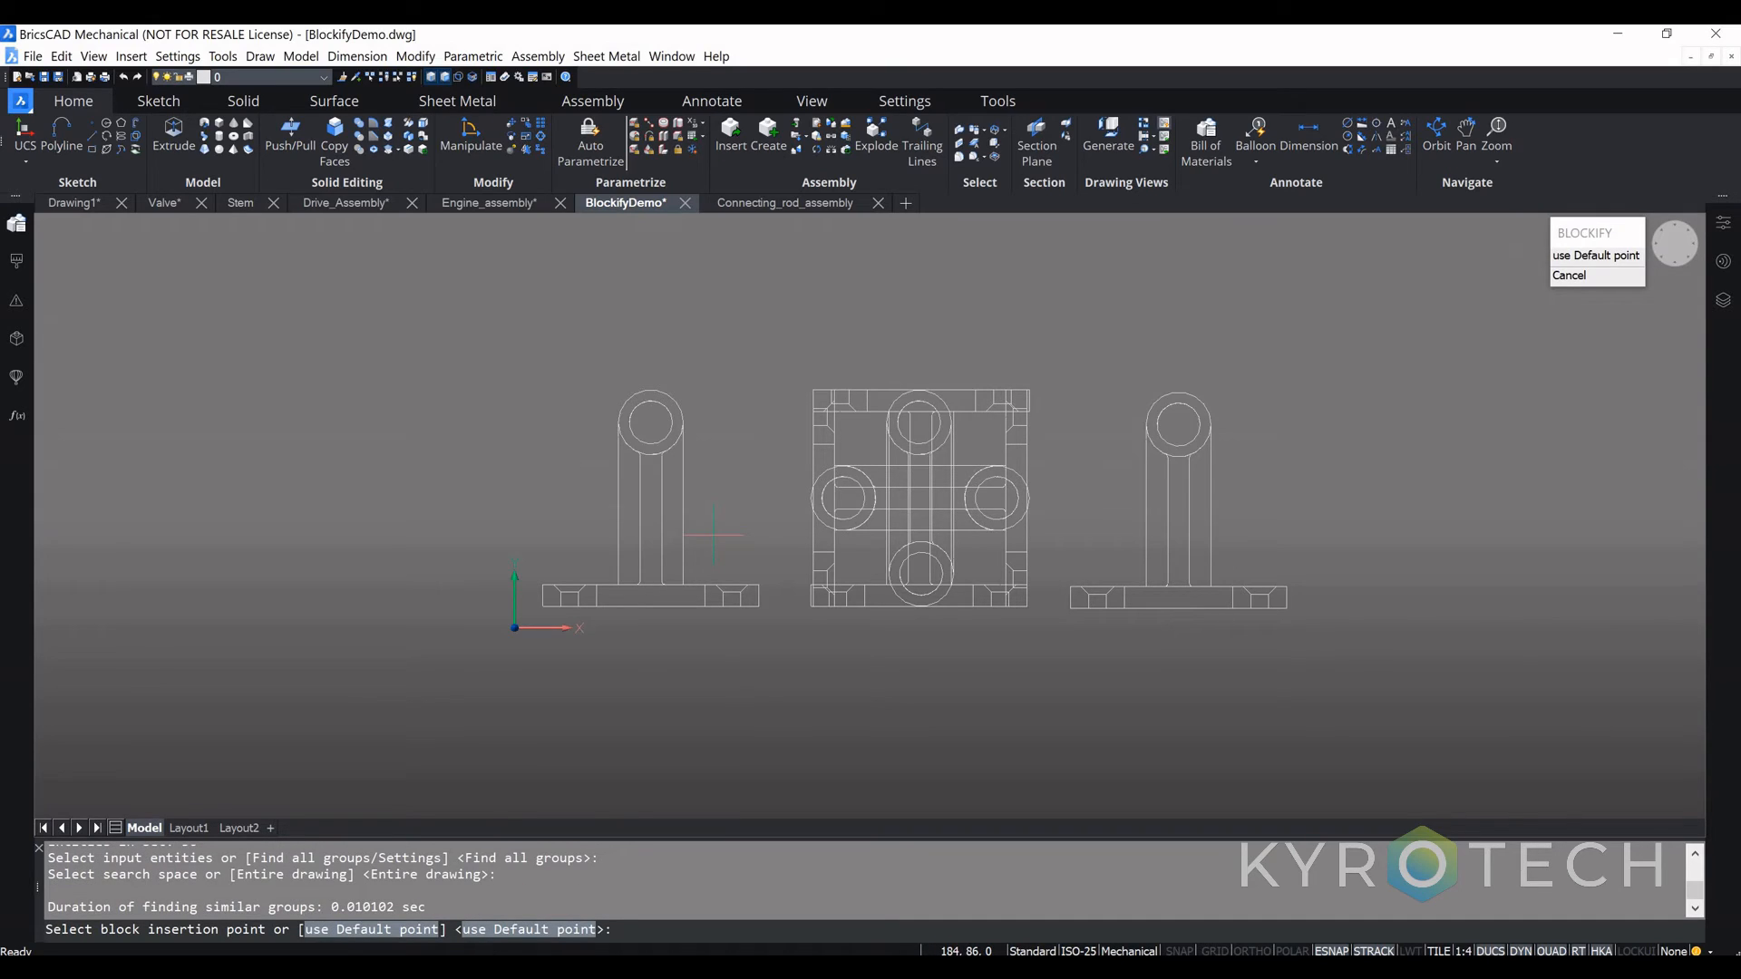
key(Return)
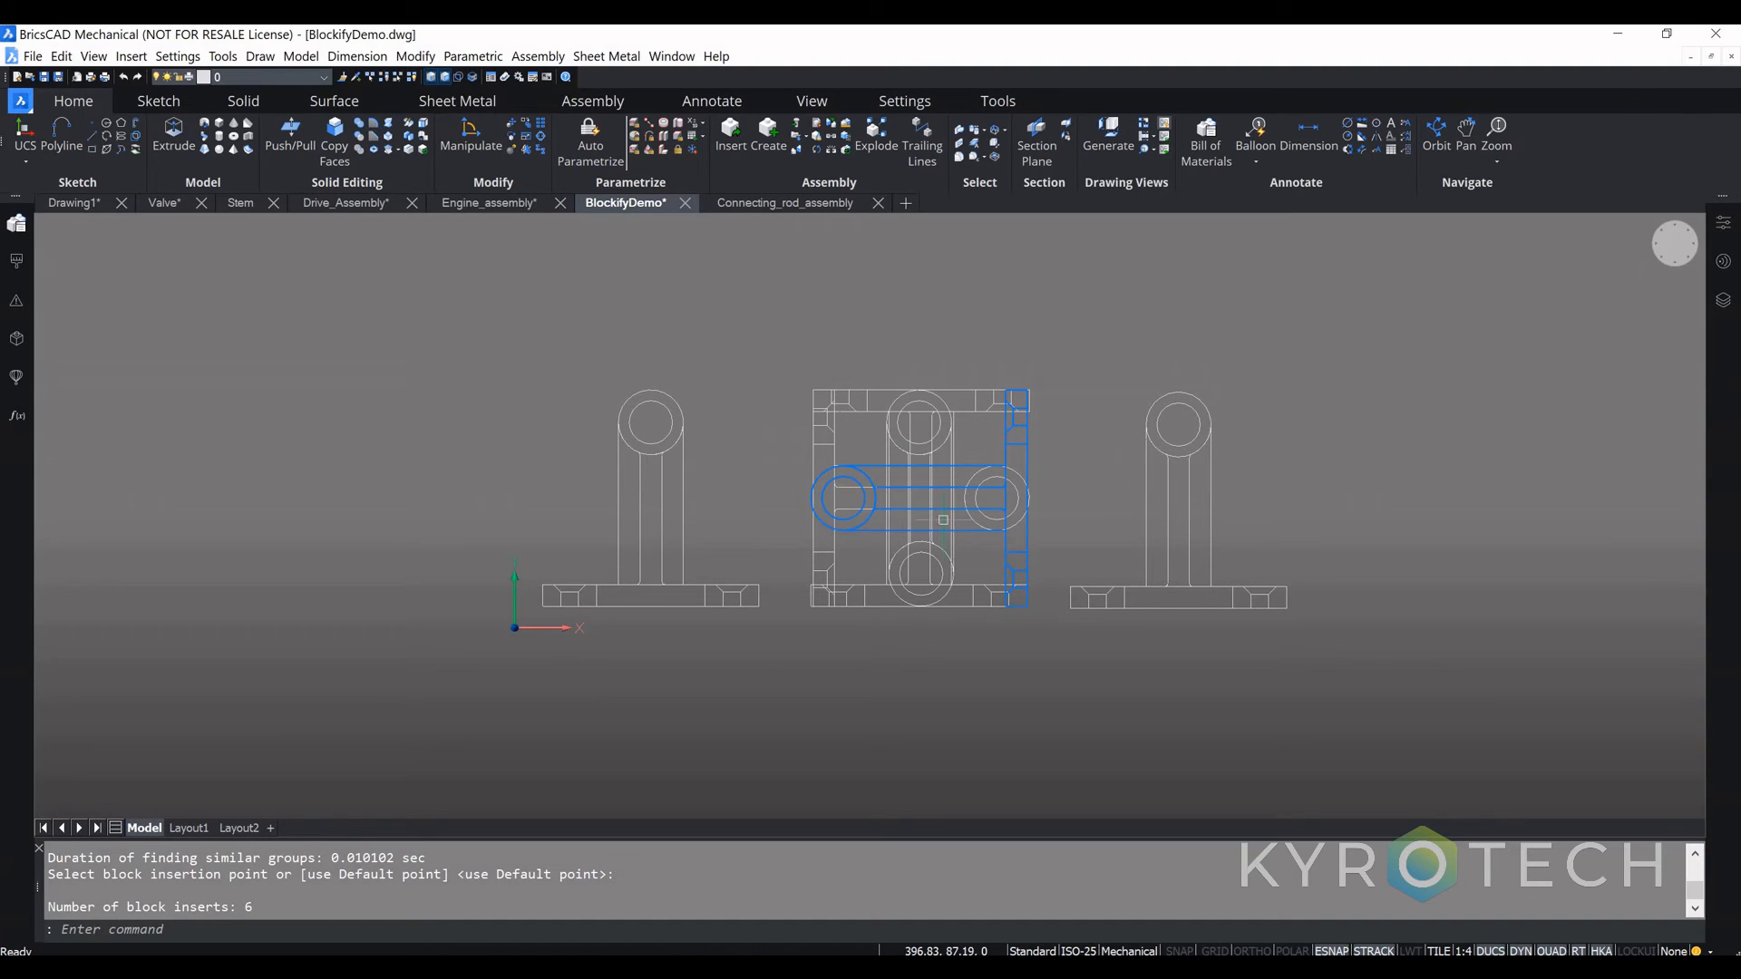
Step: Move the two sideways bracket blocks out of the central cluster, one up to the right and the other up to the left
click(1006, 462)
click(1006, 462)
drag(1007, 462, 1106, 376)
click(814, 512)
drag(814, 512, 727, 350)
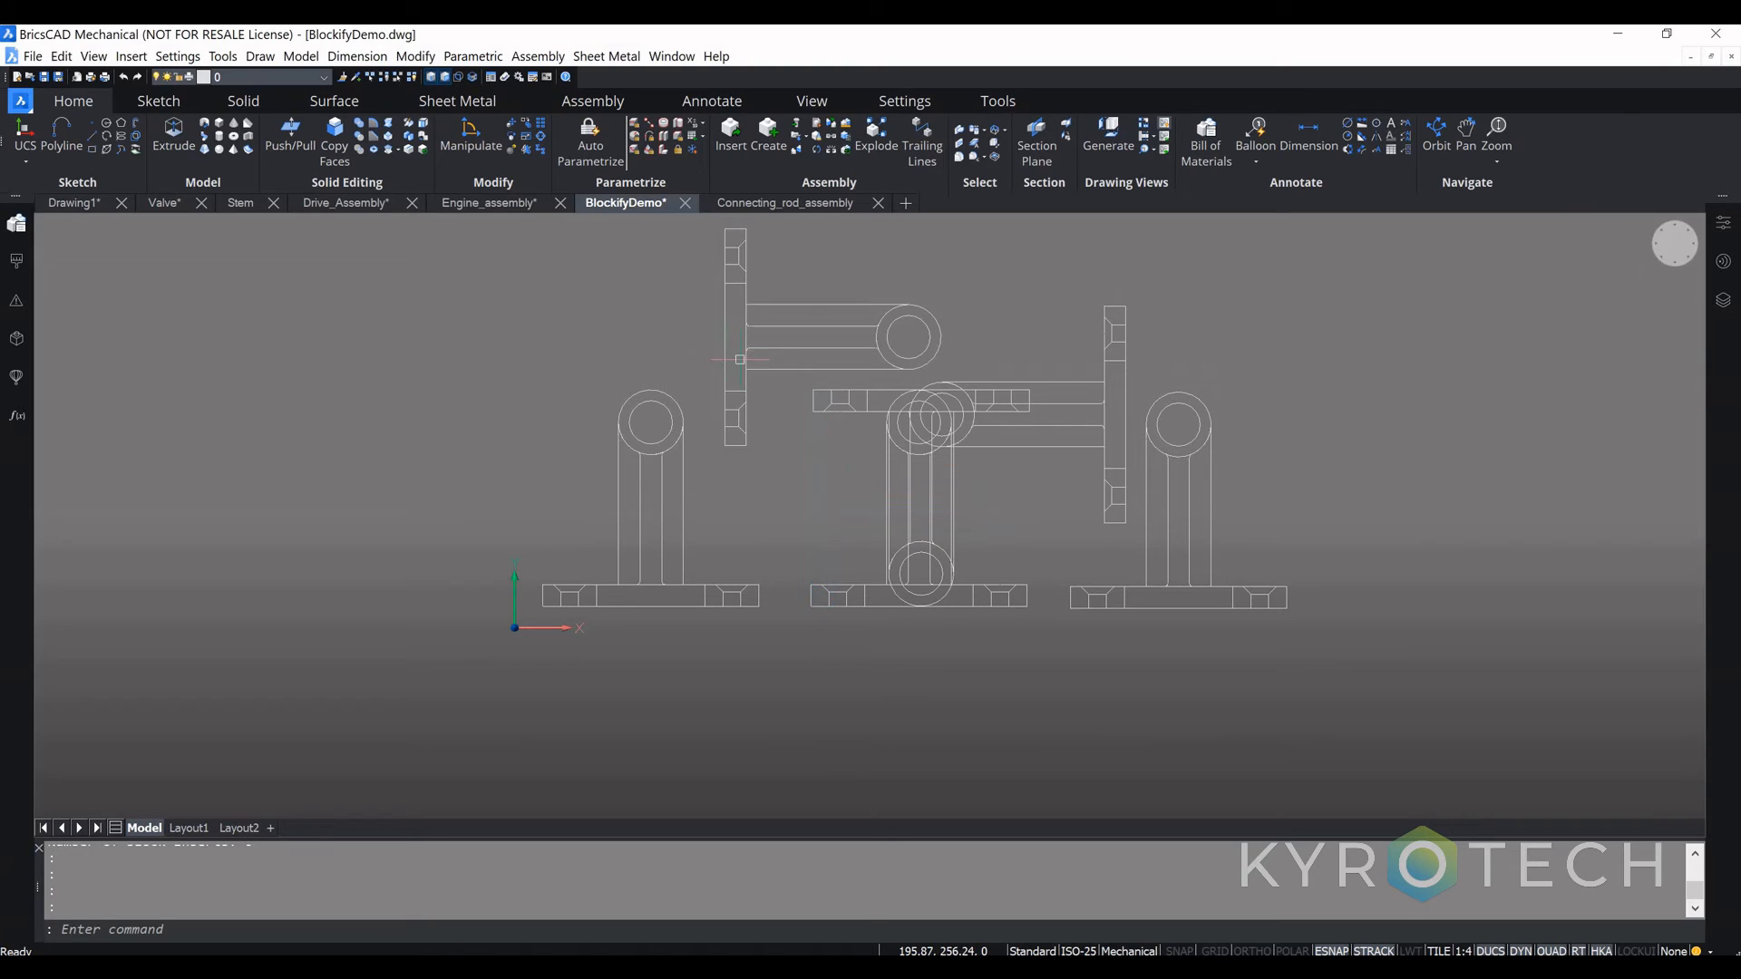
Step: Move the central cluster's upright bracket block downward, and select the rightmost bracket block to check it as one object
click(820, 589)
drag(820, 589, 842, 696)
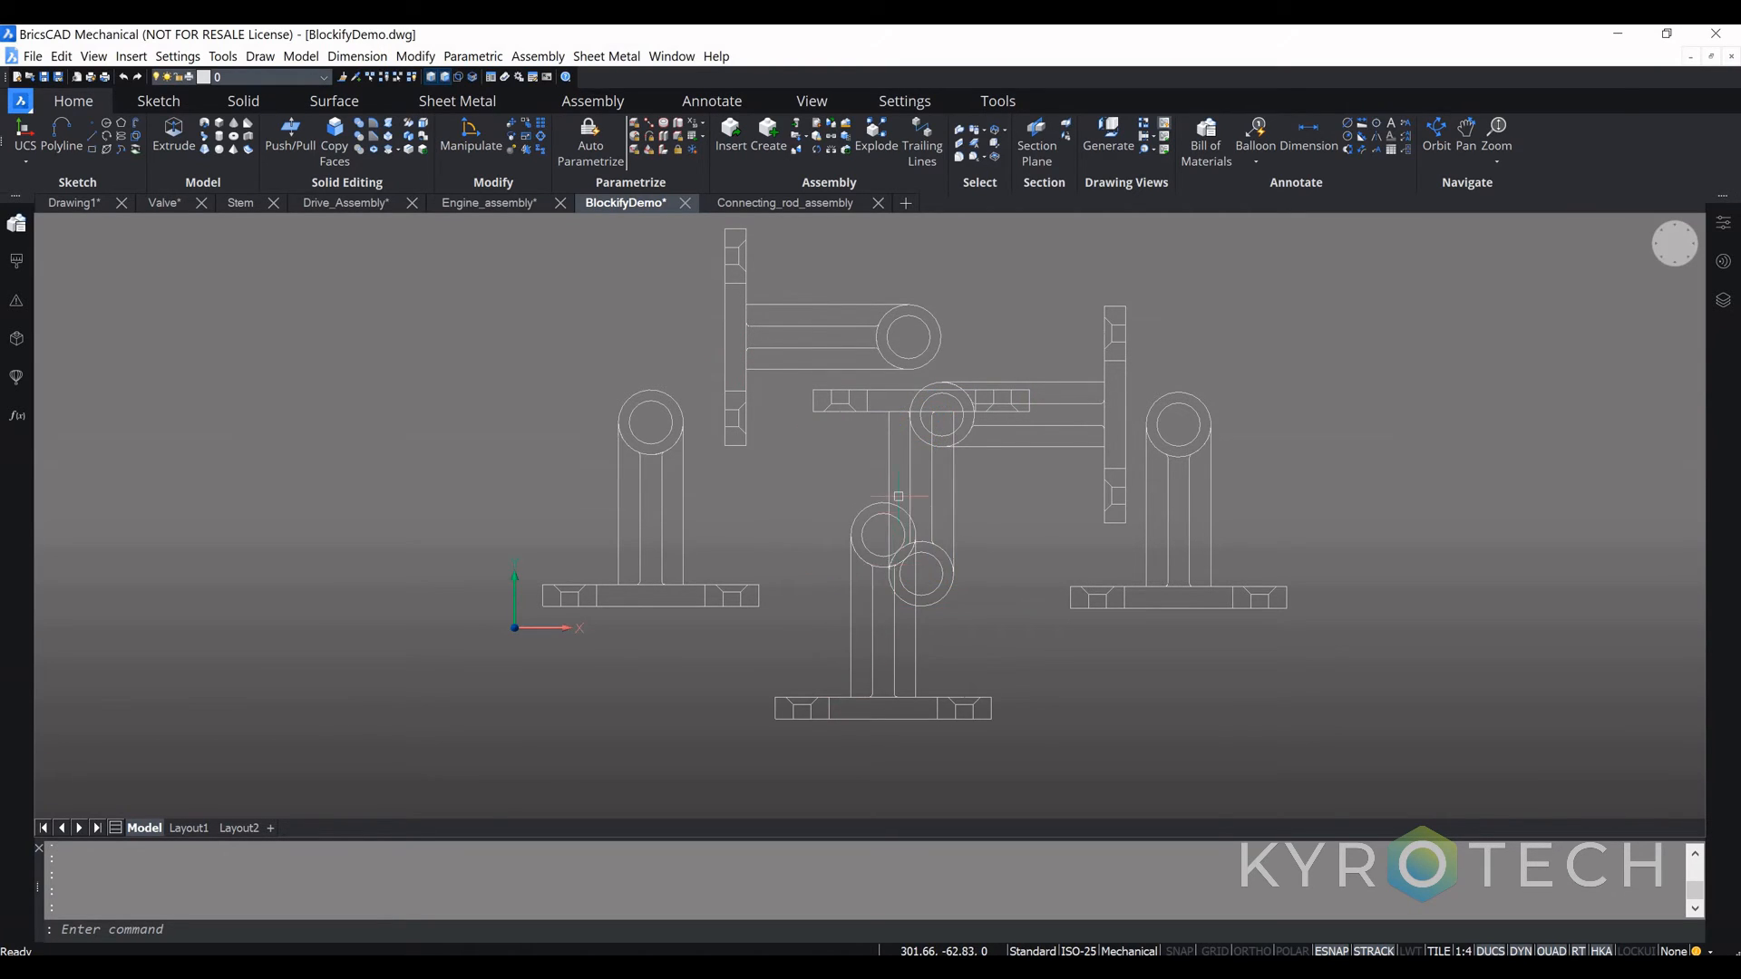
click(954, 533)
click(1004, 502)
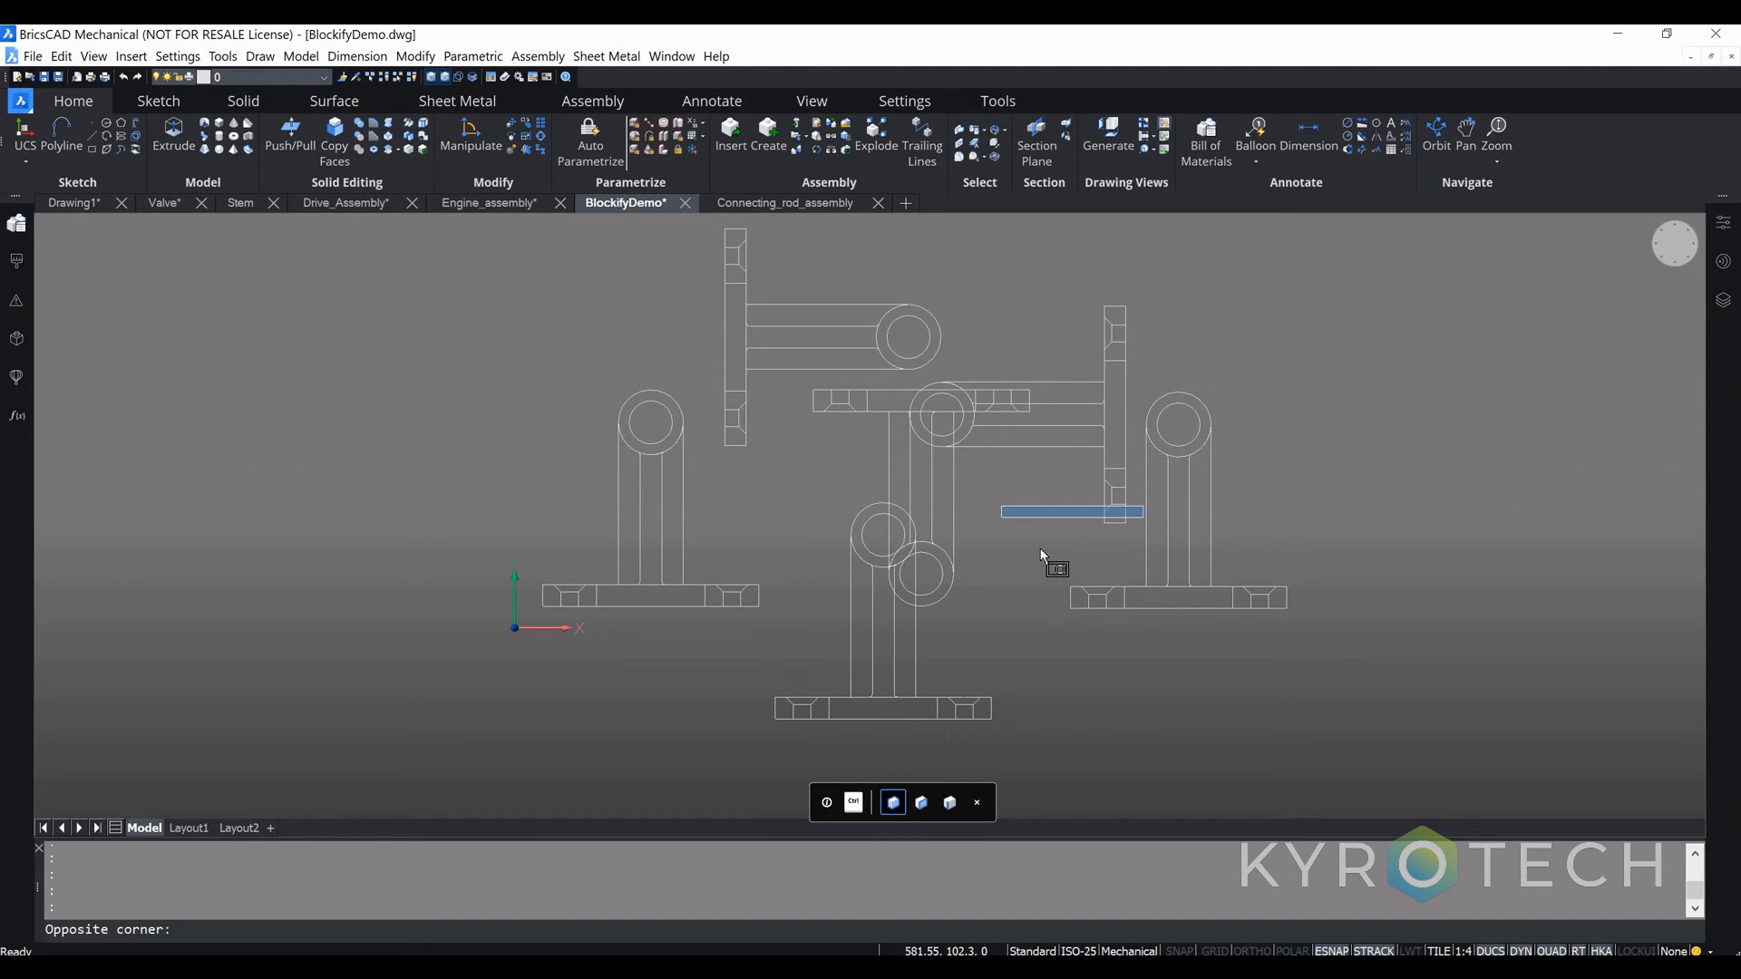
key(Escape)
click(1147, 555)
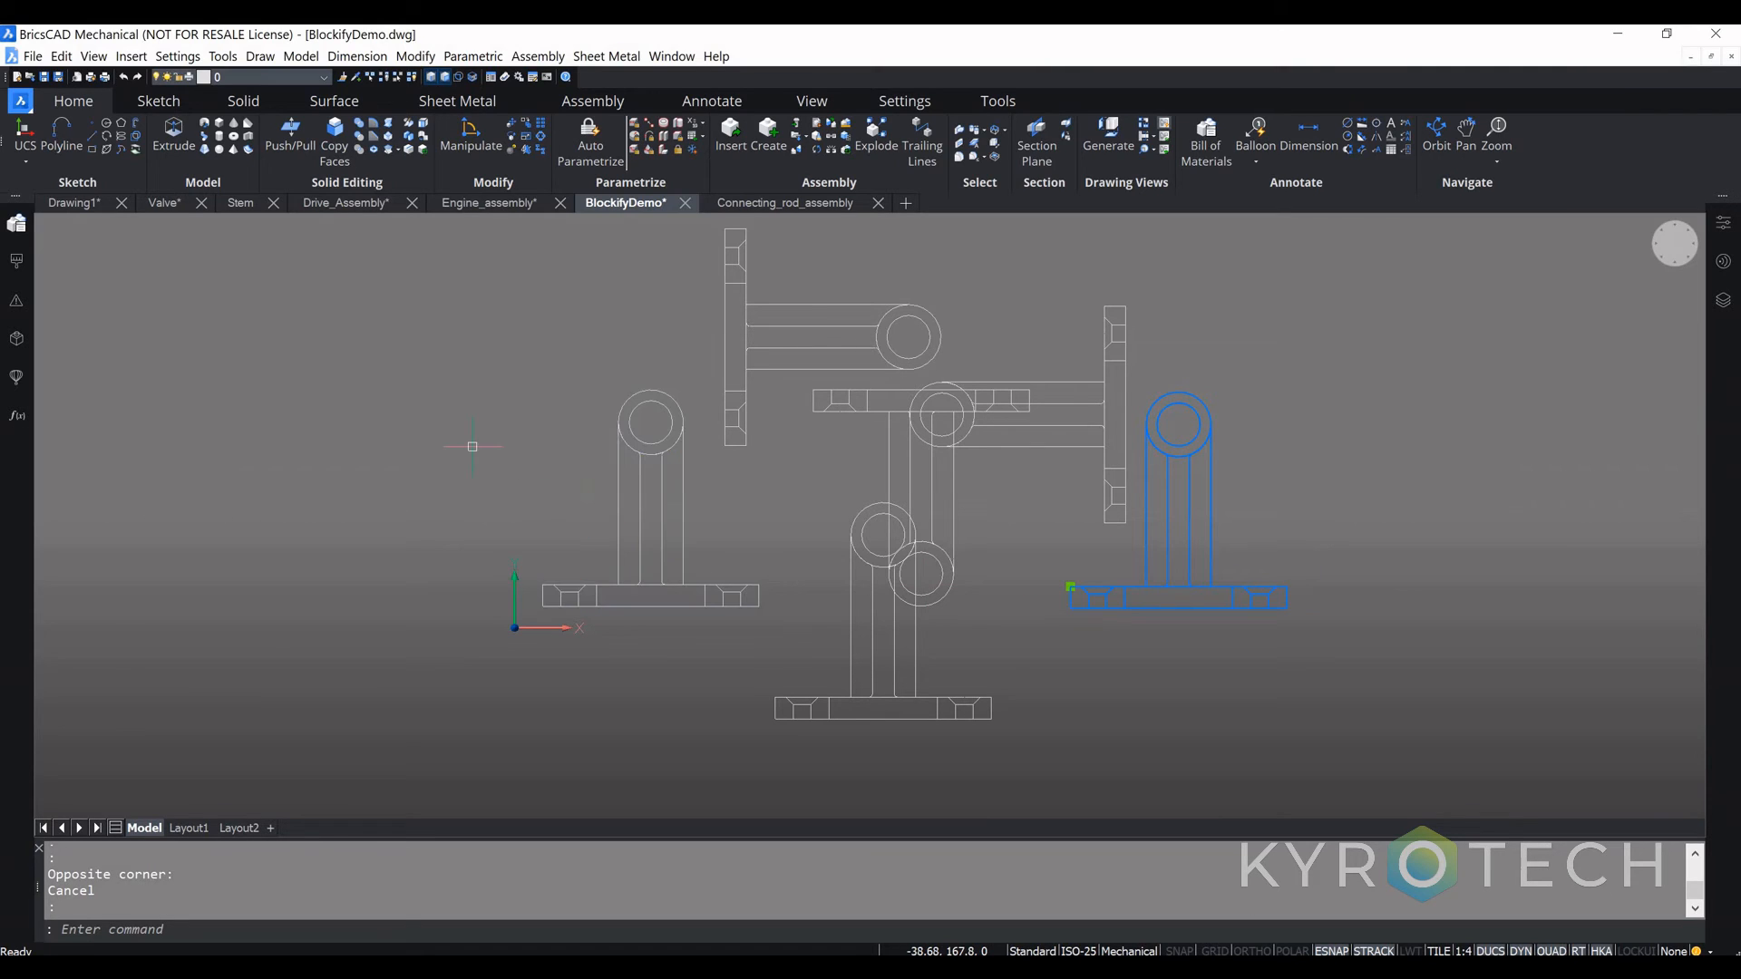
Step: Switch to File Explorer, open the models_dataset (2) folder, check the size of BlockifyDemo.dwg, and return to the drawing
click(504, 969)
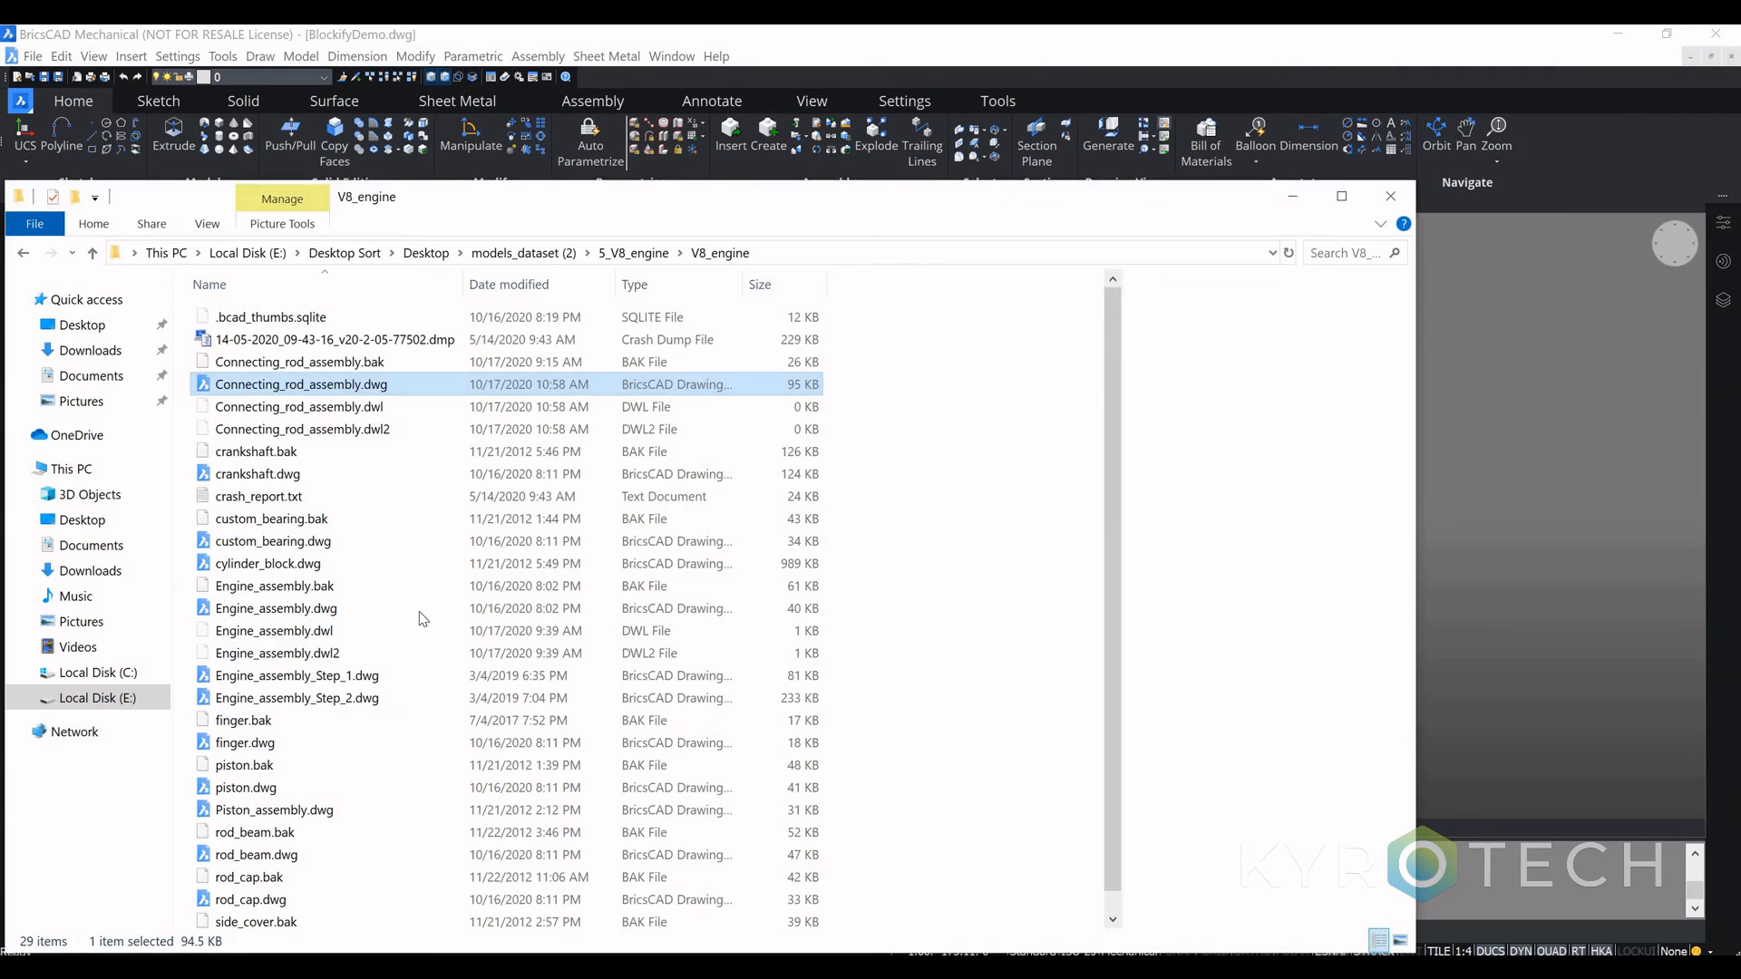
click(425, 253)
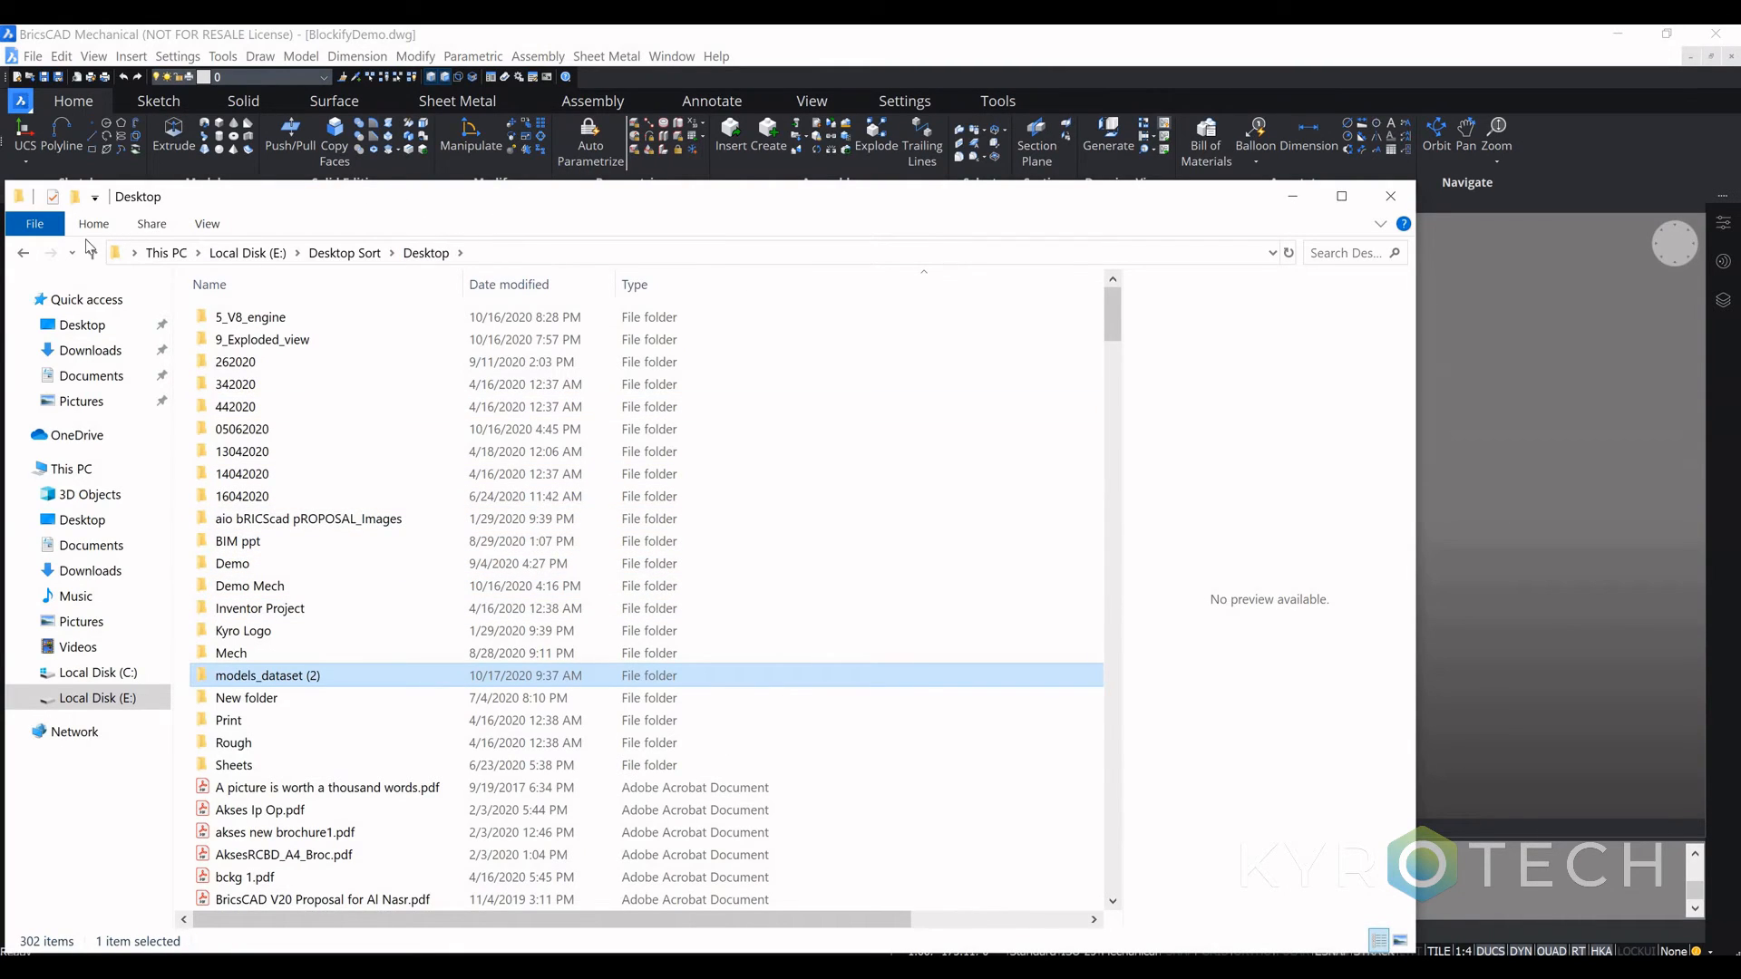
key(alt+Left)
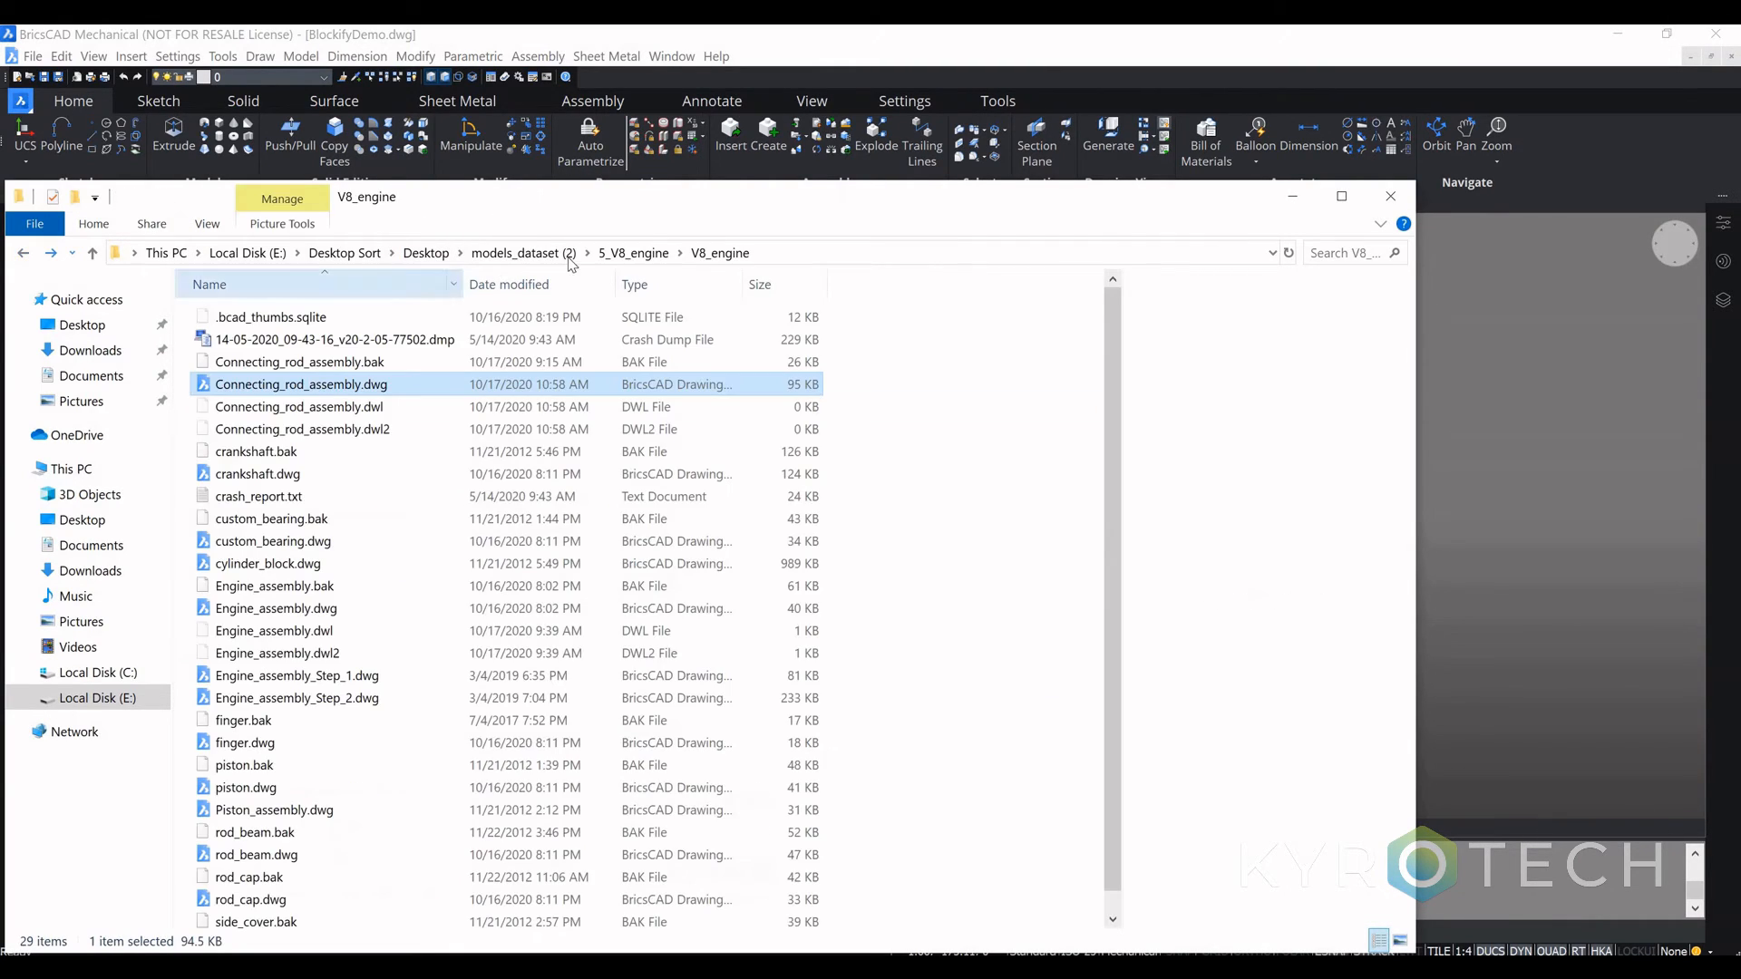
click(524, 253)
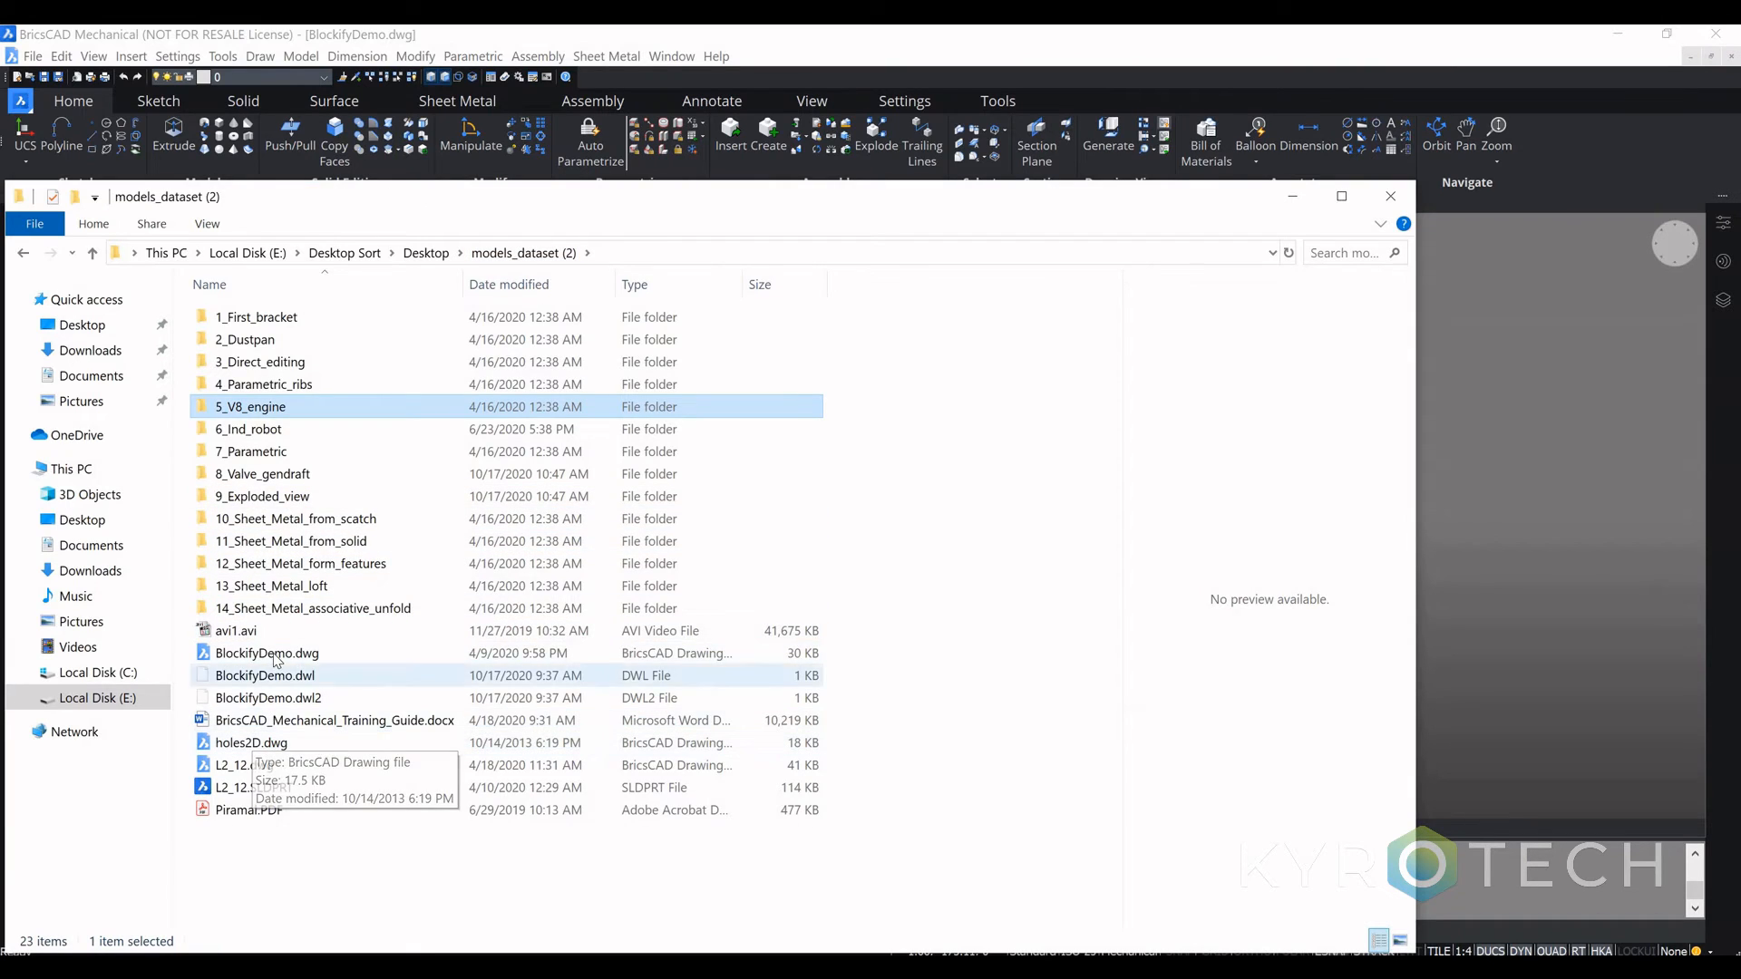
click(816, 656)
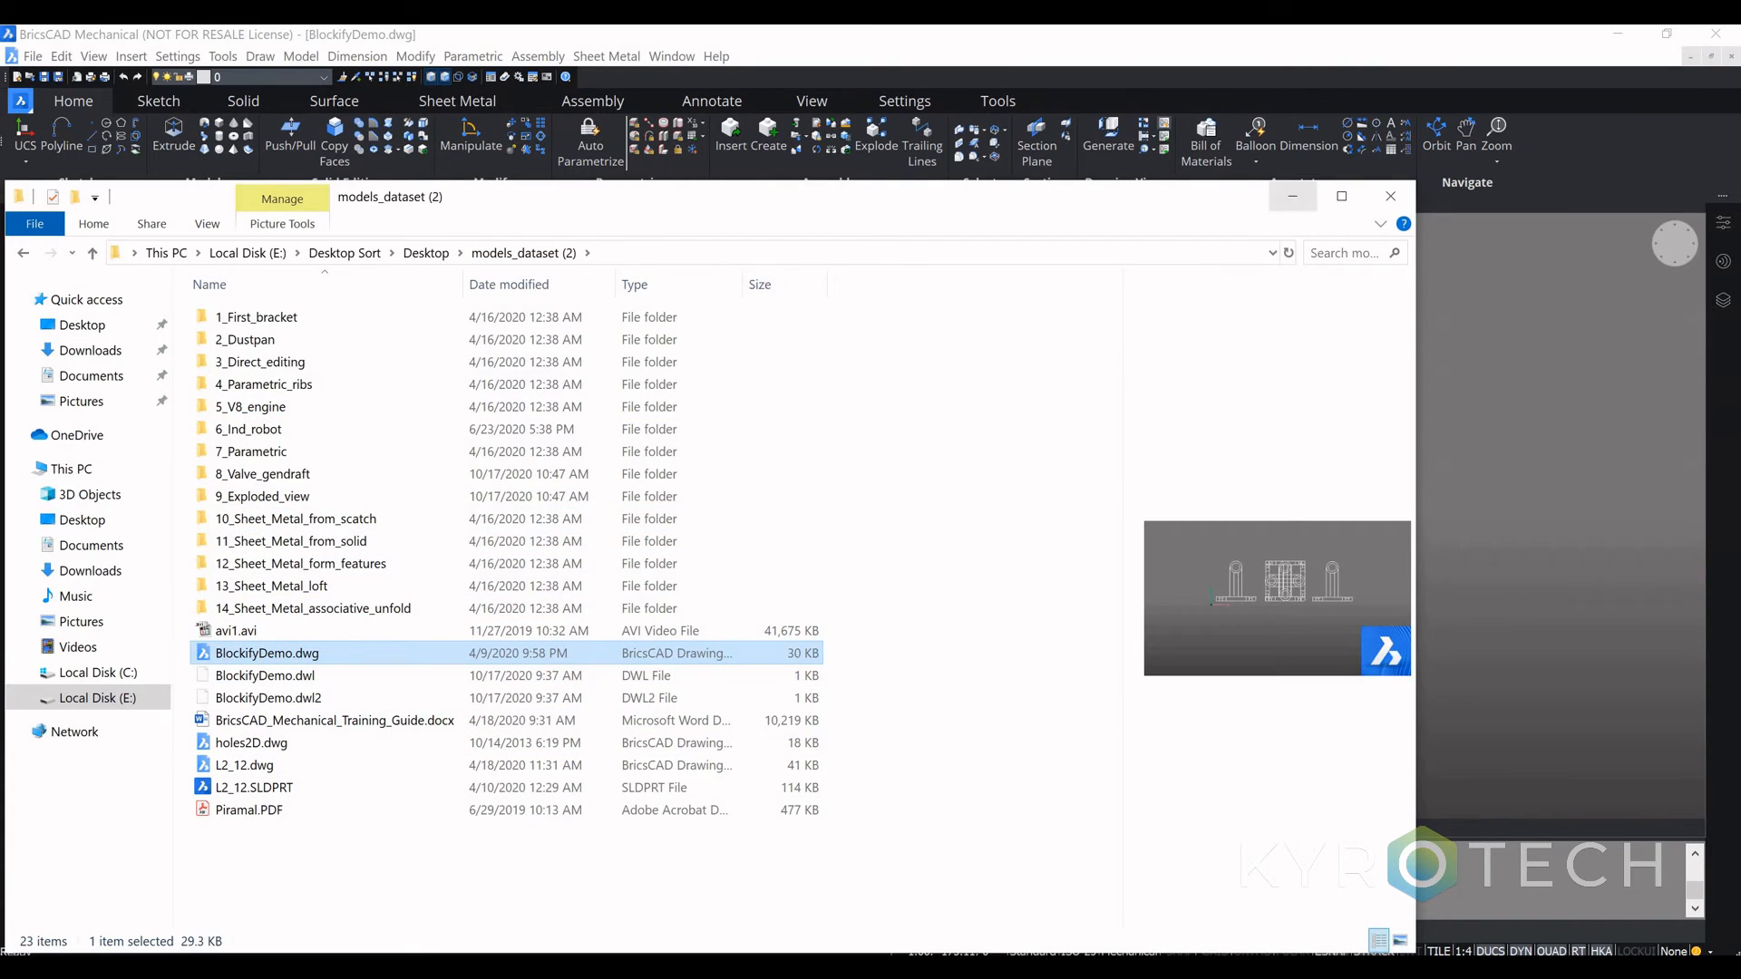
click(1292, 196)
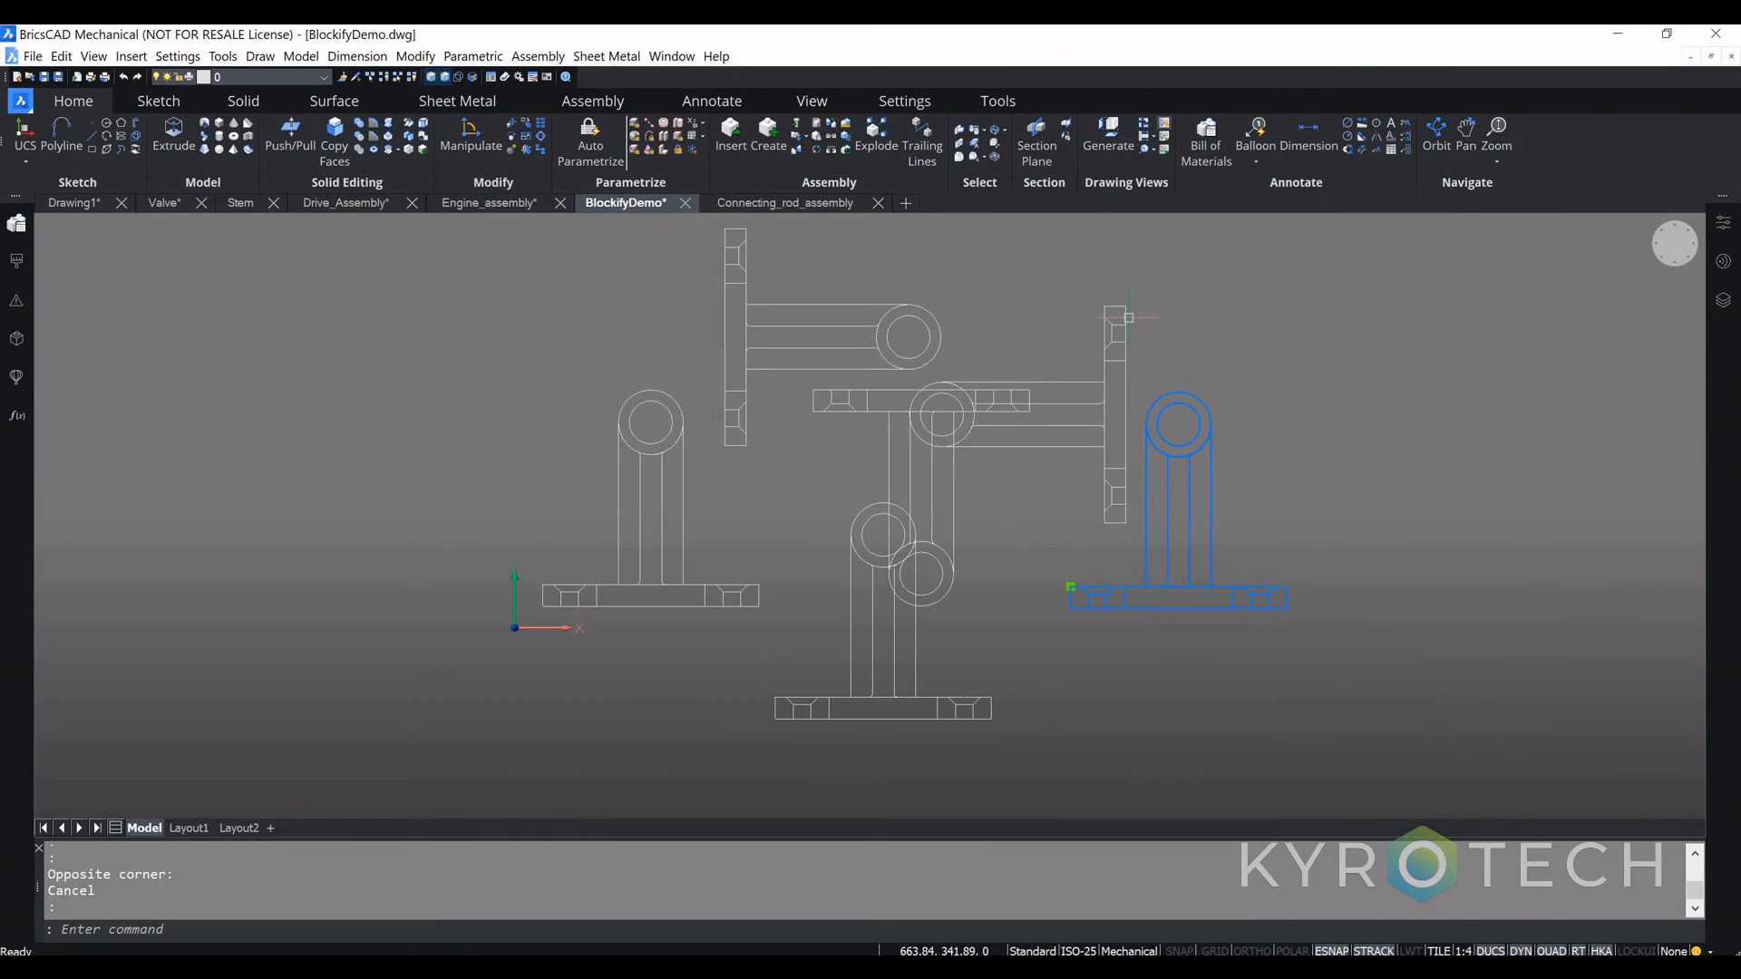
Step: Save the drawing under the new name Blockified.dwg in the models_dataset (2) folder
click(20, 100)
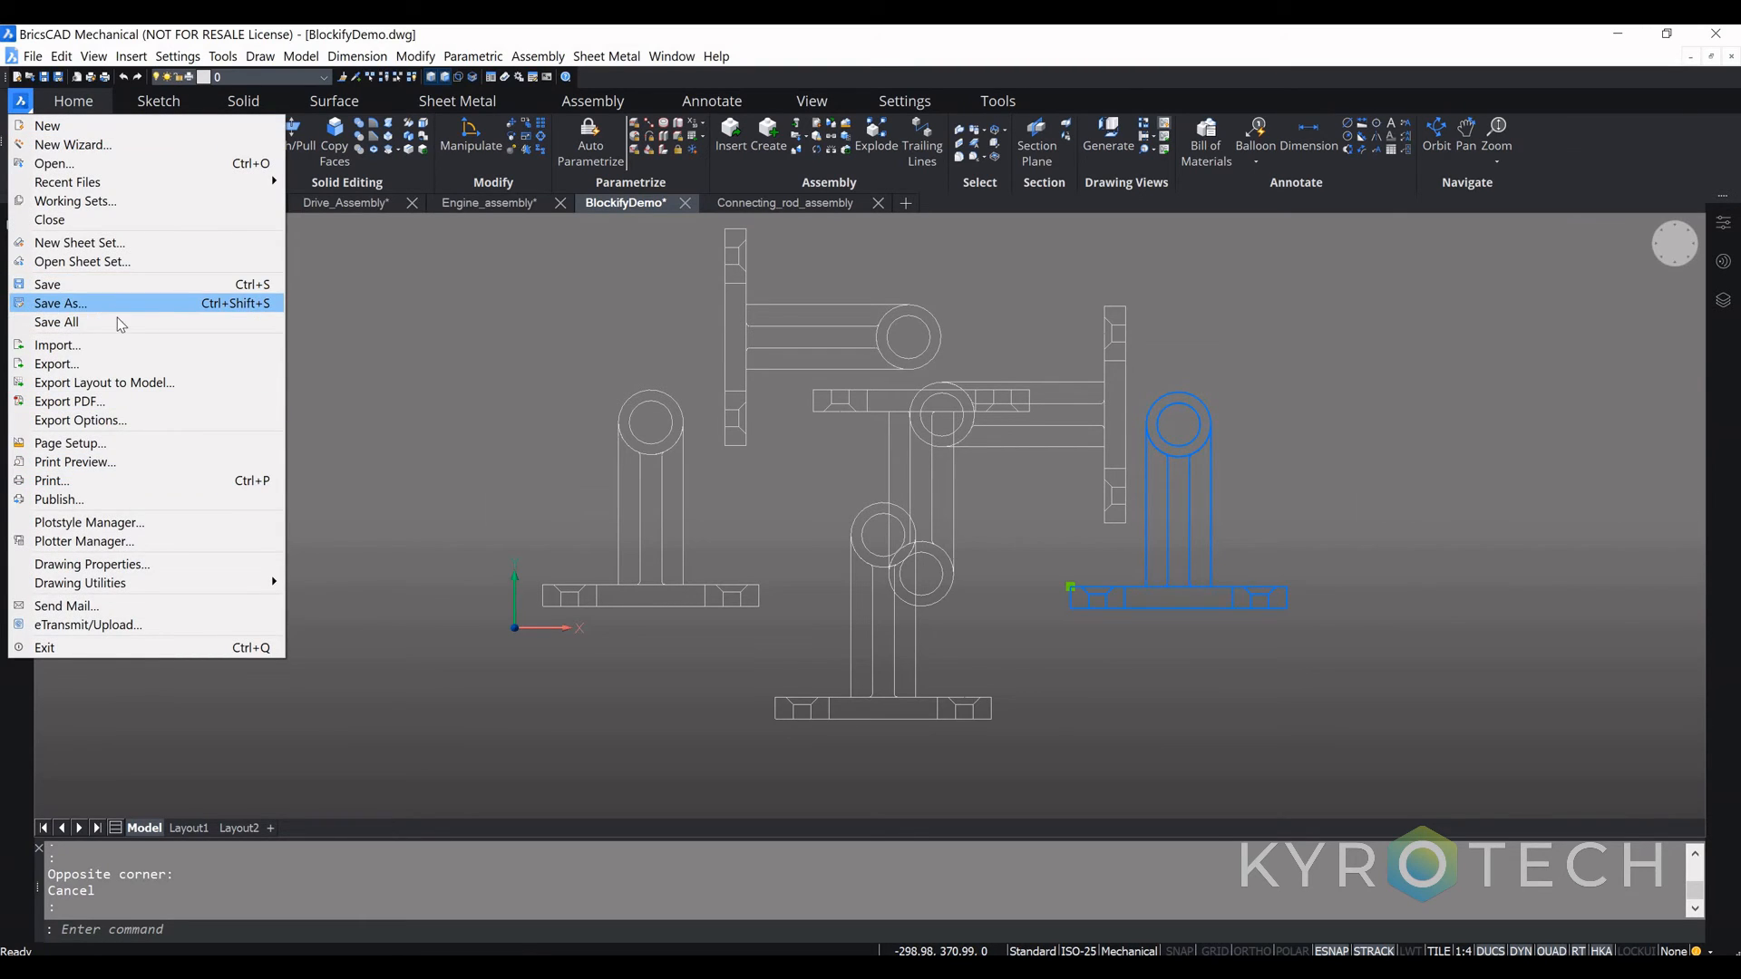
click(90, 302)
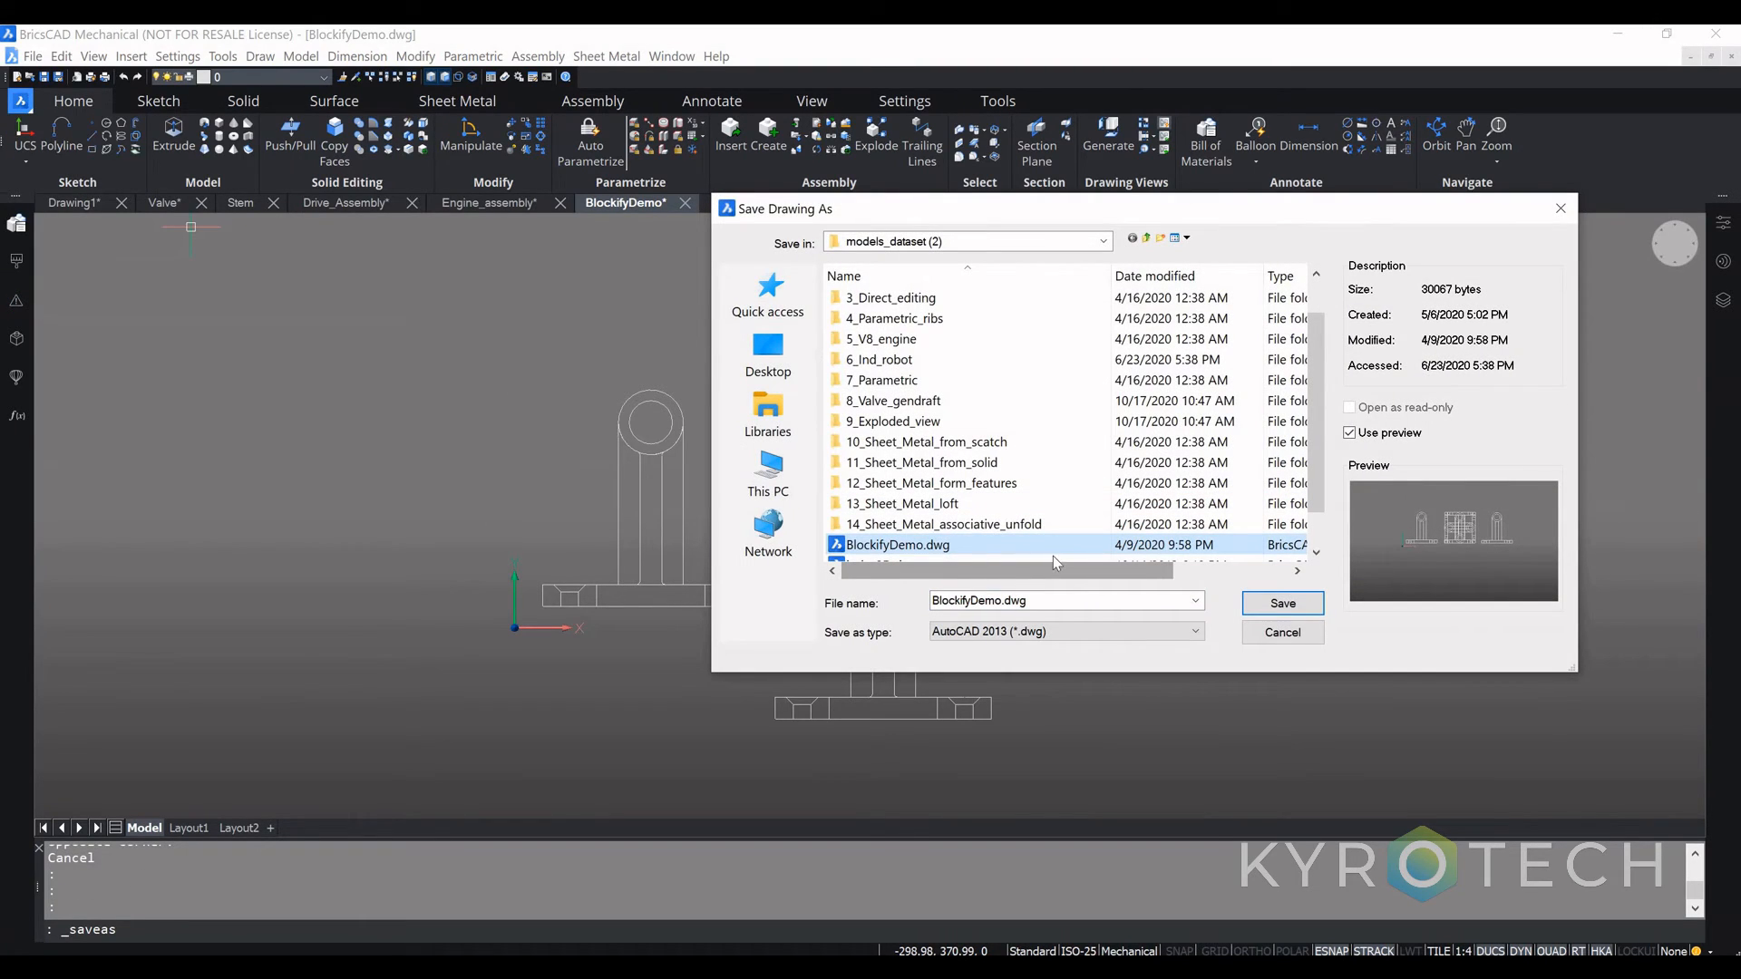
scroll(1014, 457, down, 1)
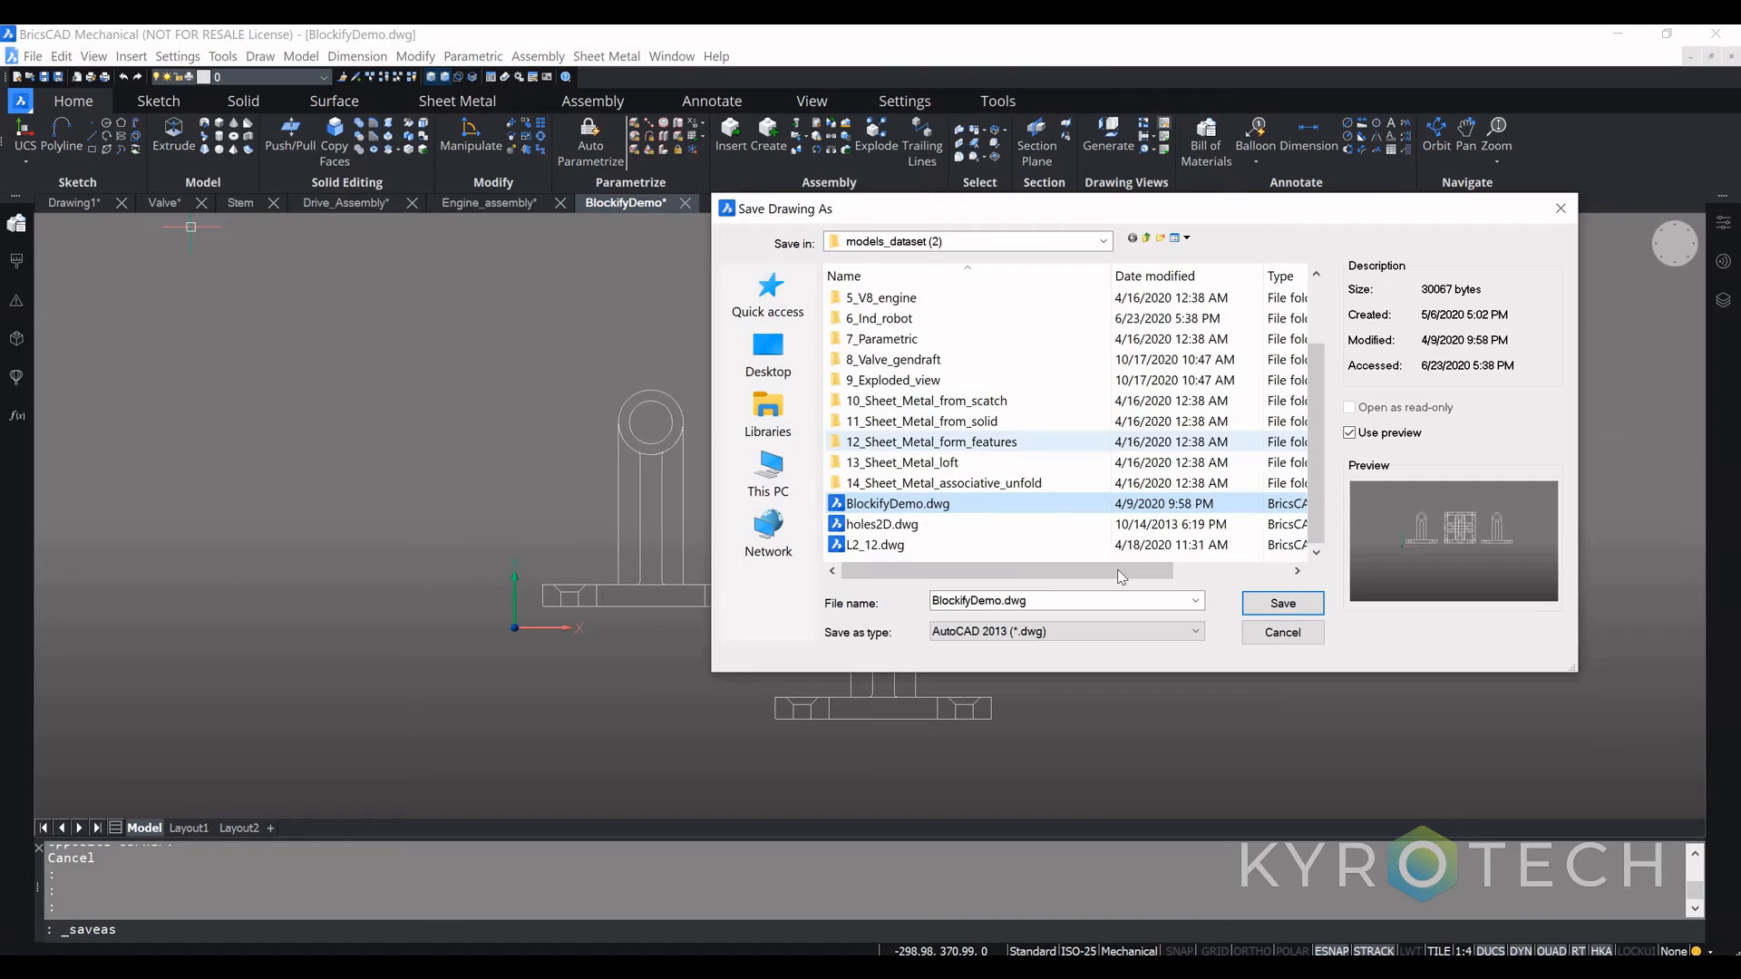
click(1000, 603)
click(1003, 600)
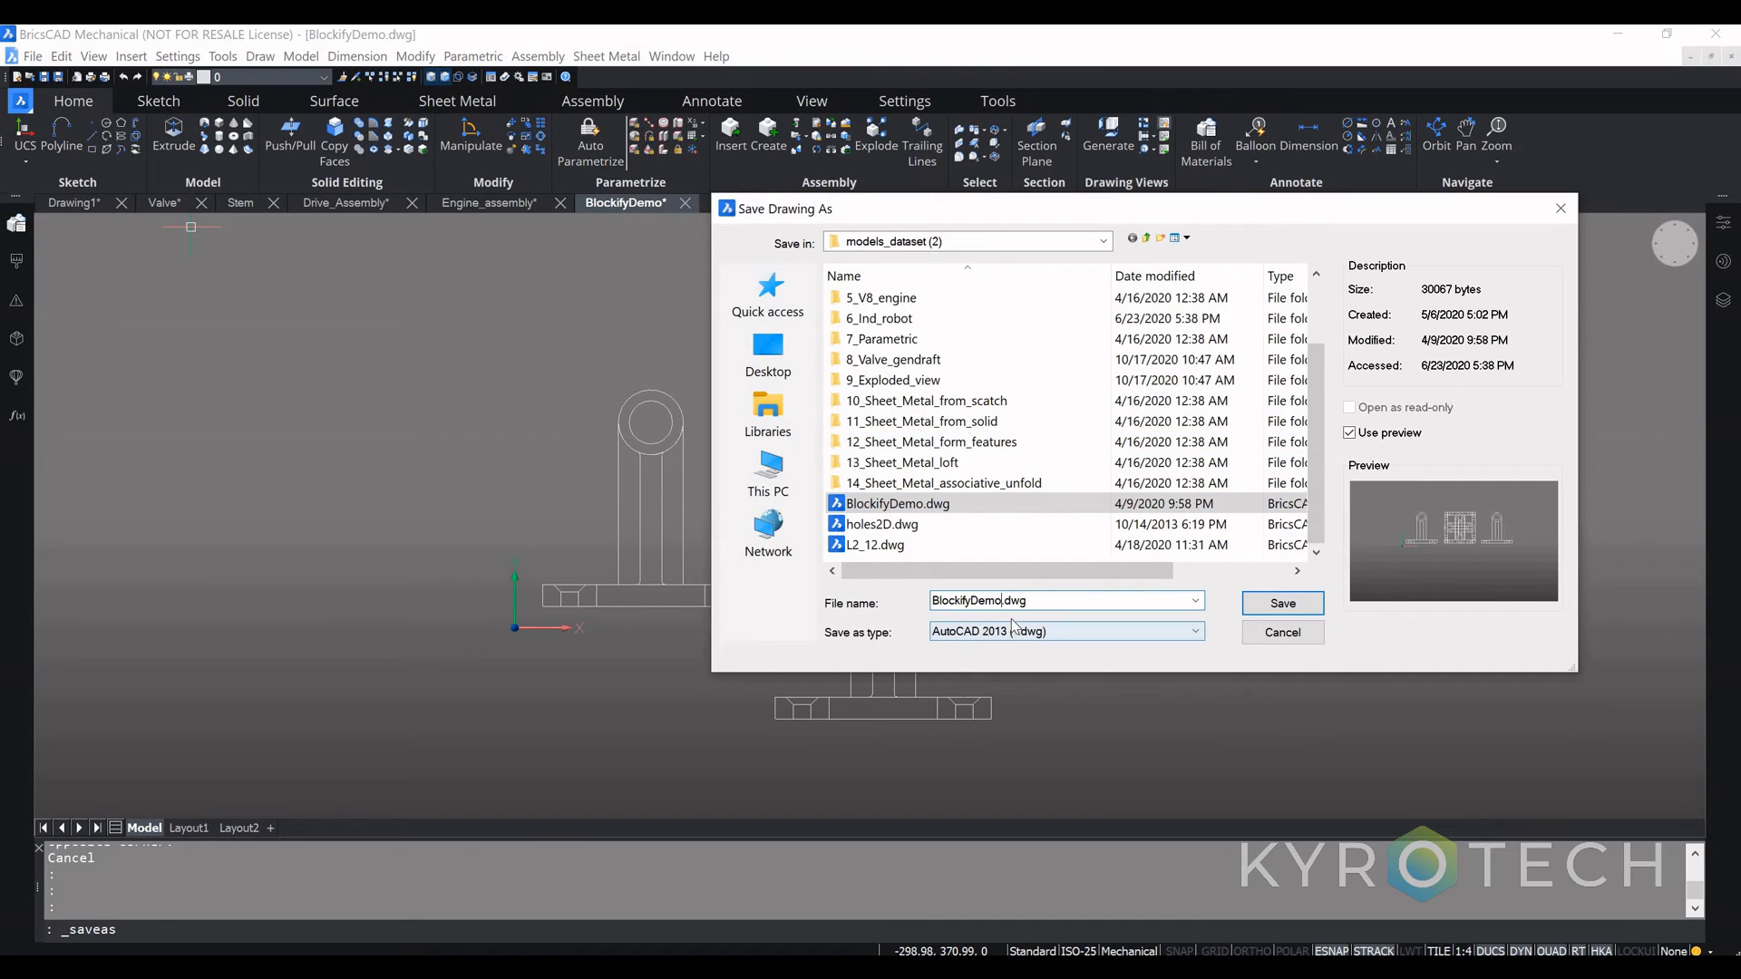
key(BackSpace)
key(BackSpace)
key(BackSpace)
key(BackSpace)
key(BackSpace)
text(ied)
click(1281, 604)
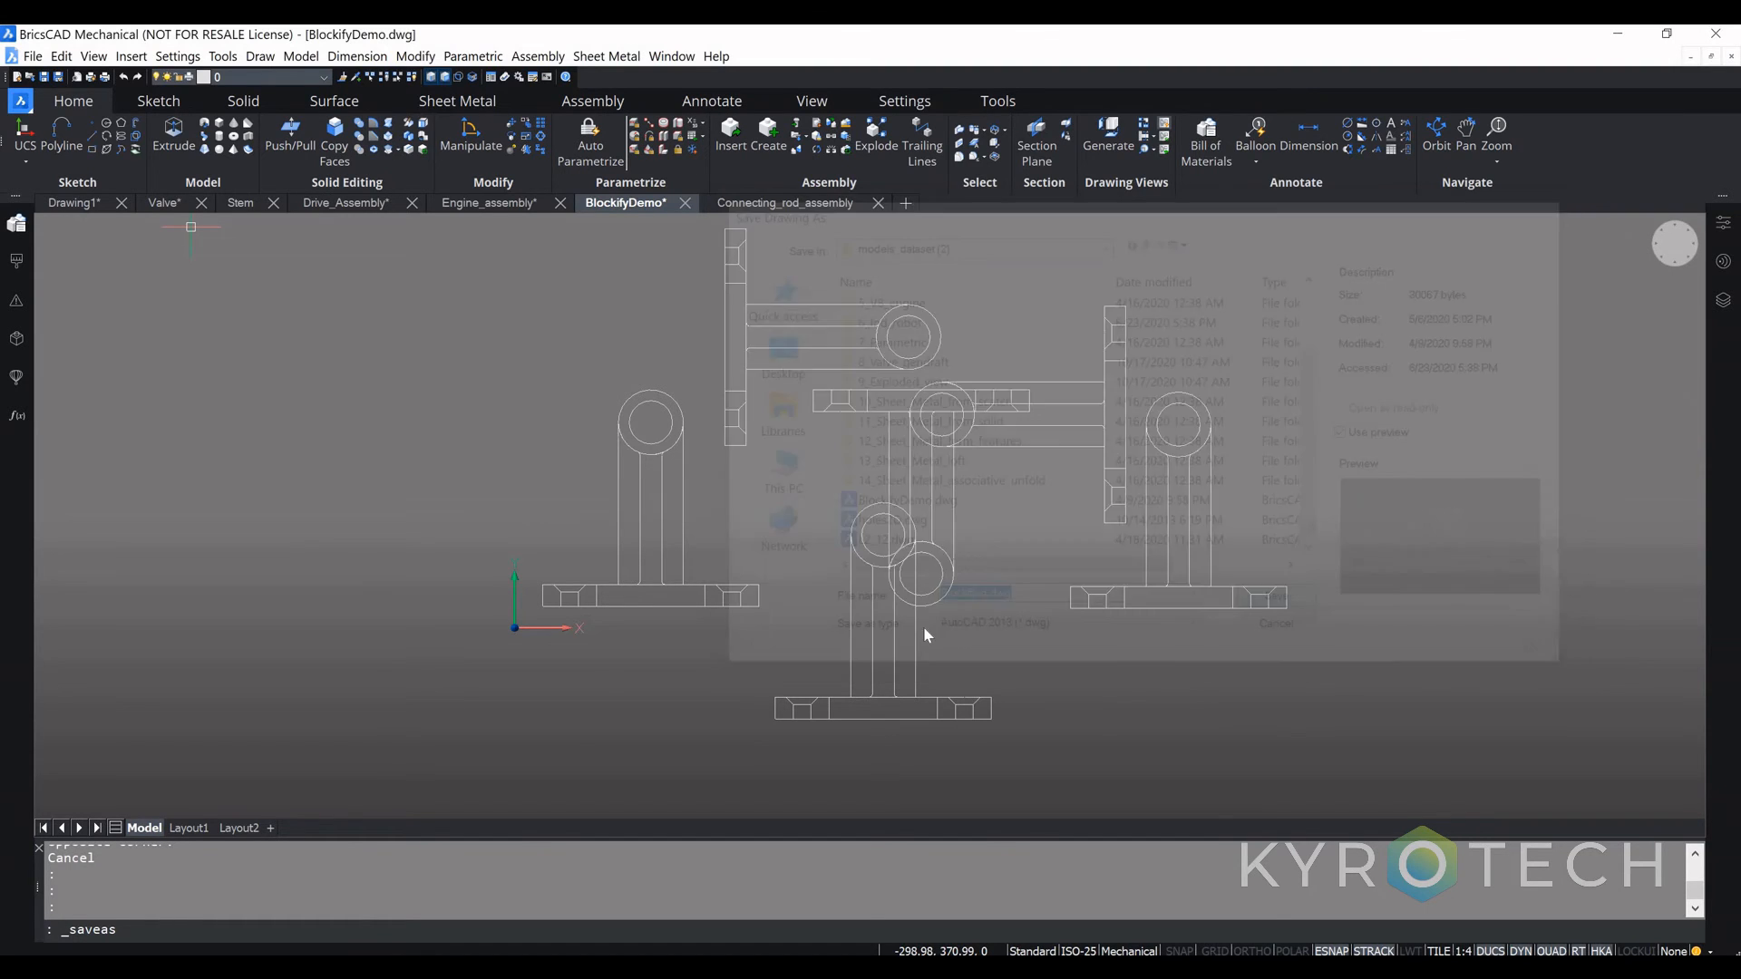
Step: Compare the file size of Blockified.dwg with BlockifyDemo.dwg in File Explorer, and return to the drawing
key(alt+Tab)
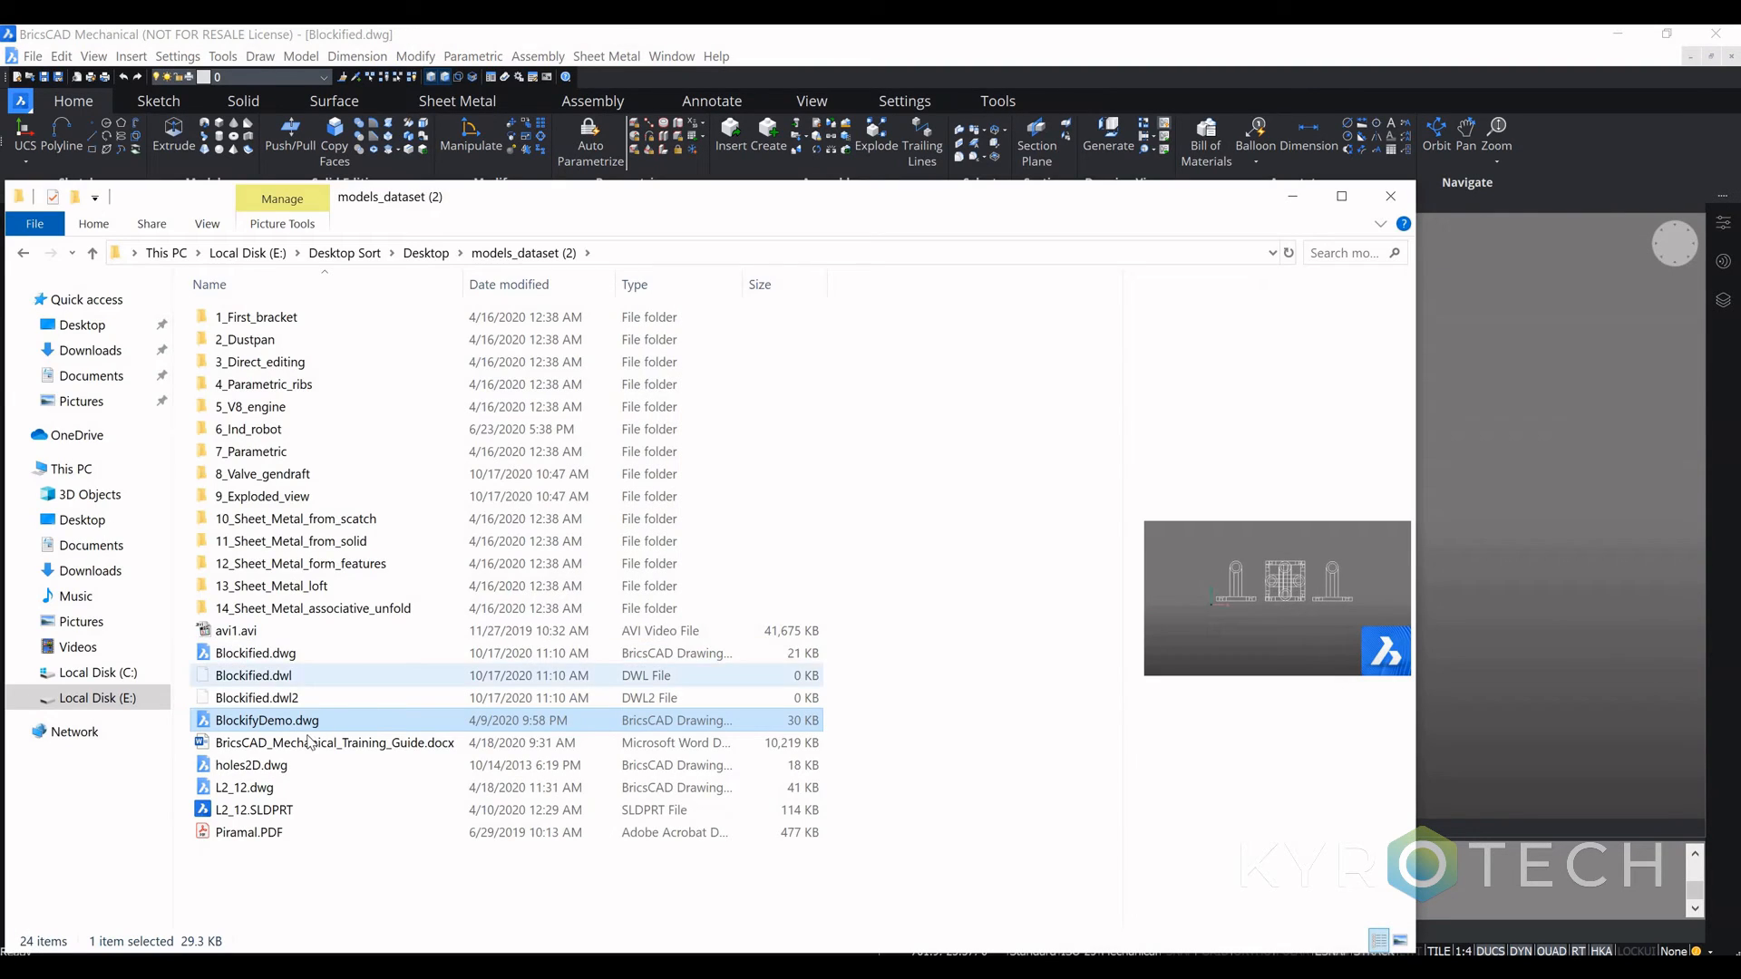
click(291, 654)
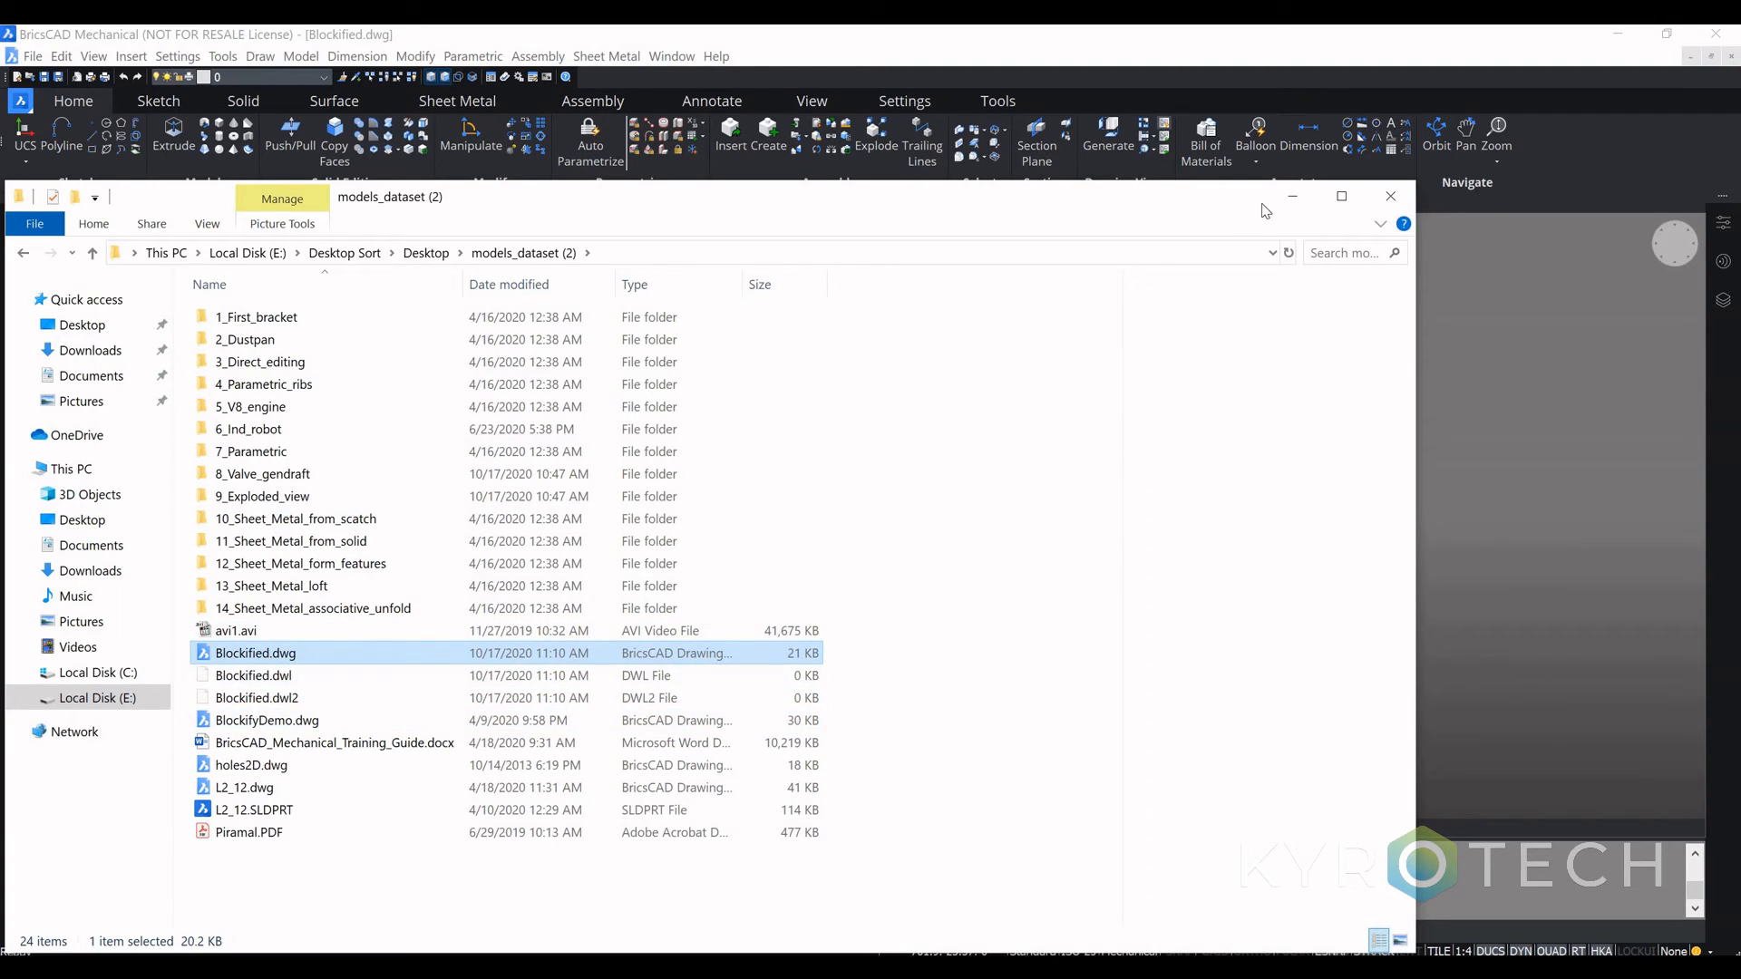
click(1291, 198)
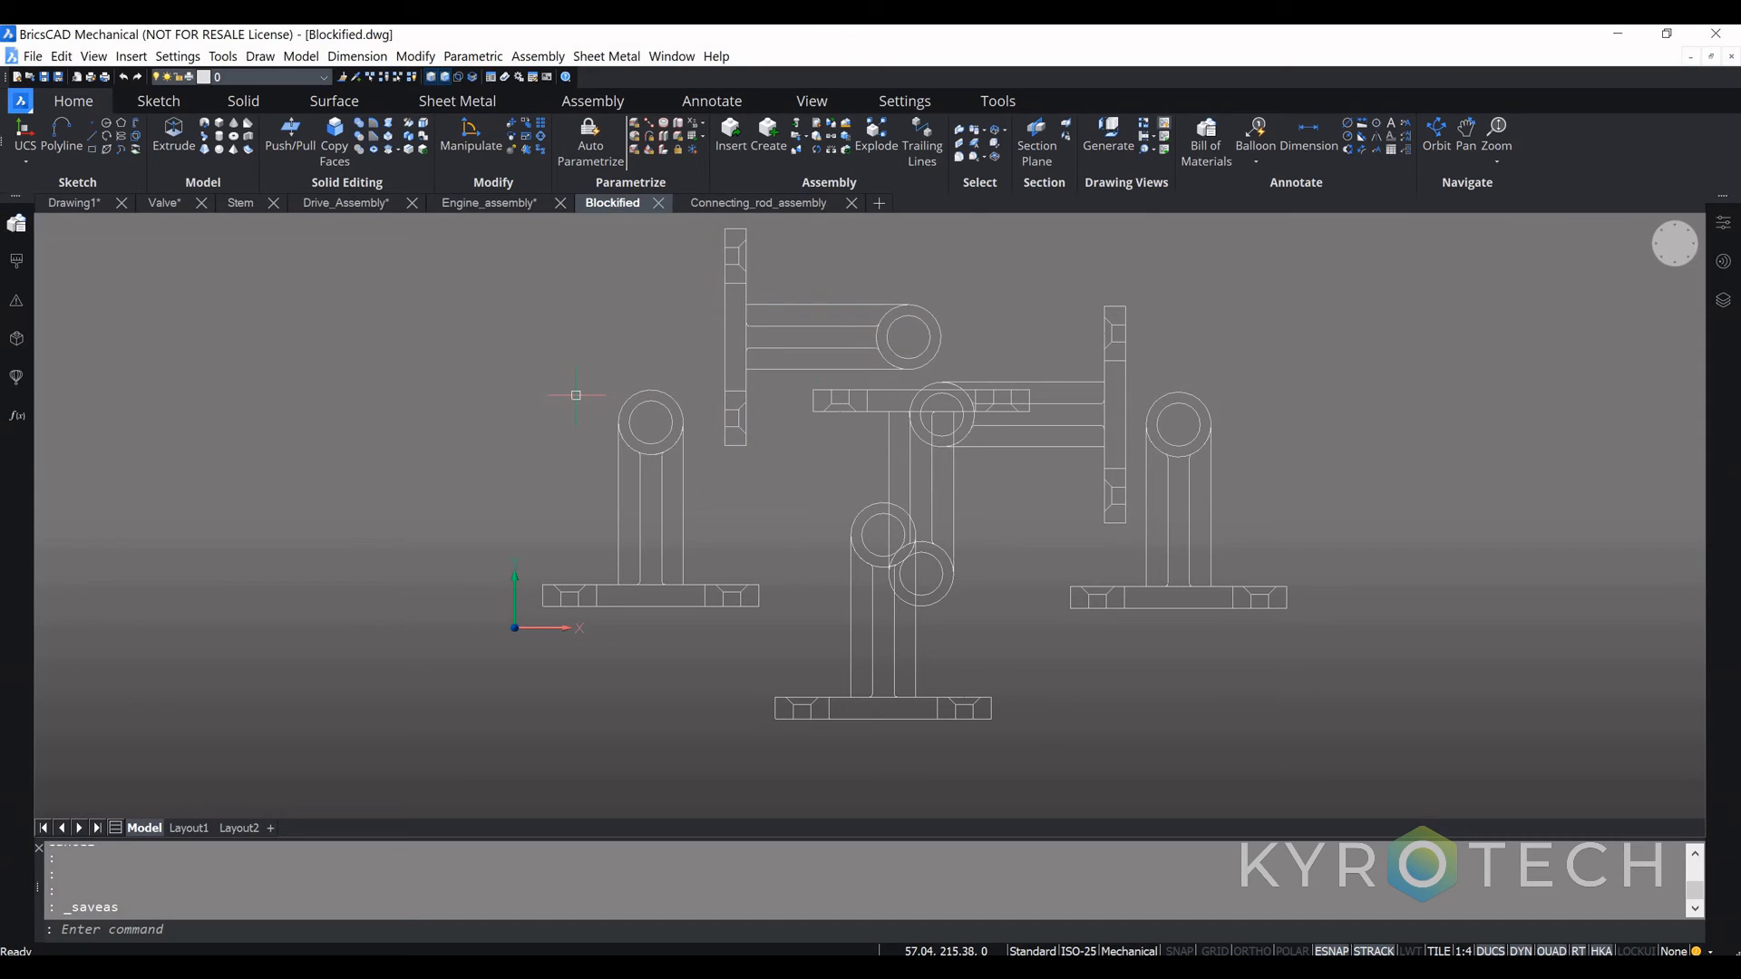
scroll(575, 395, down, 3)
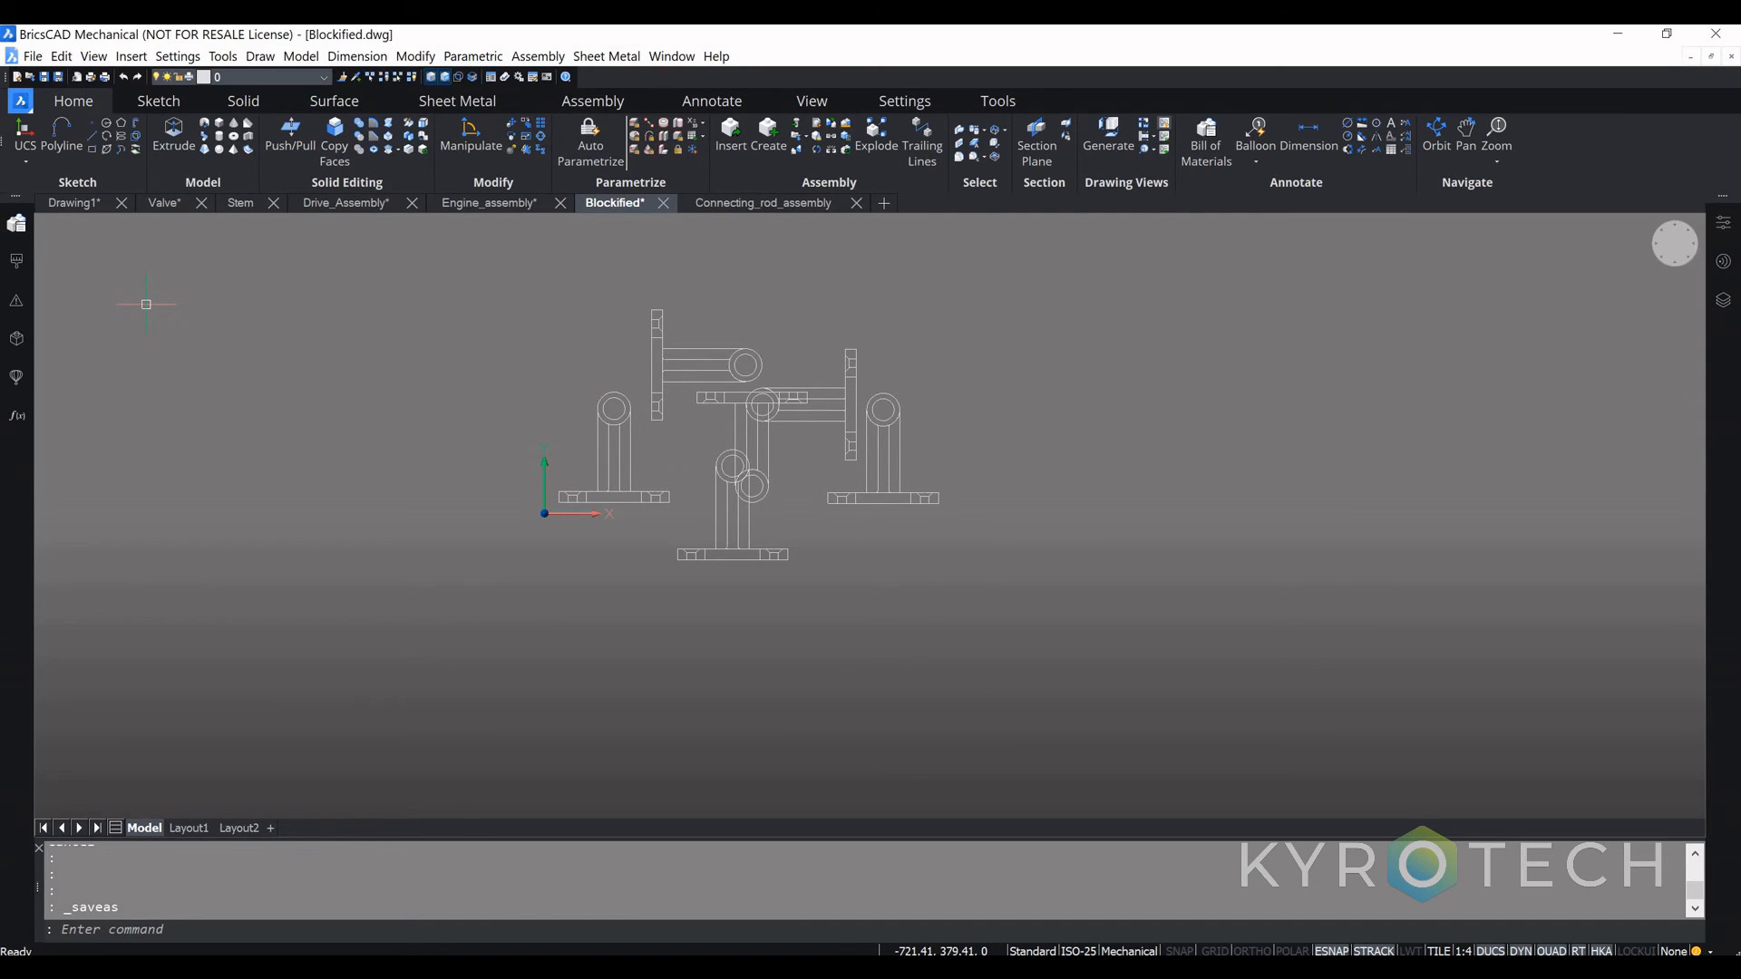
text(i)
key(Escape)
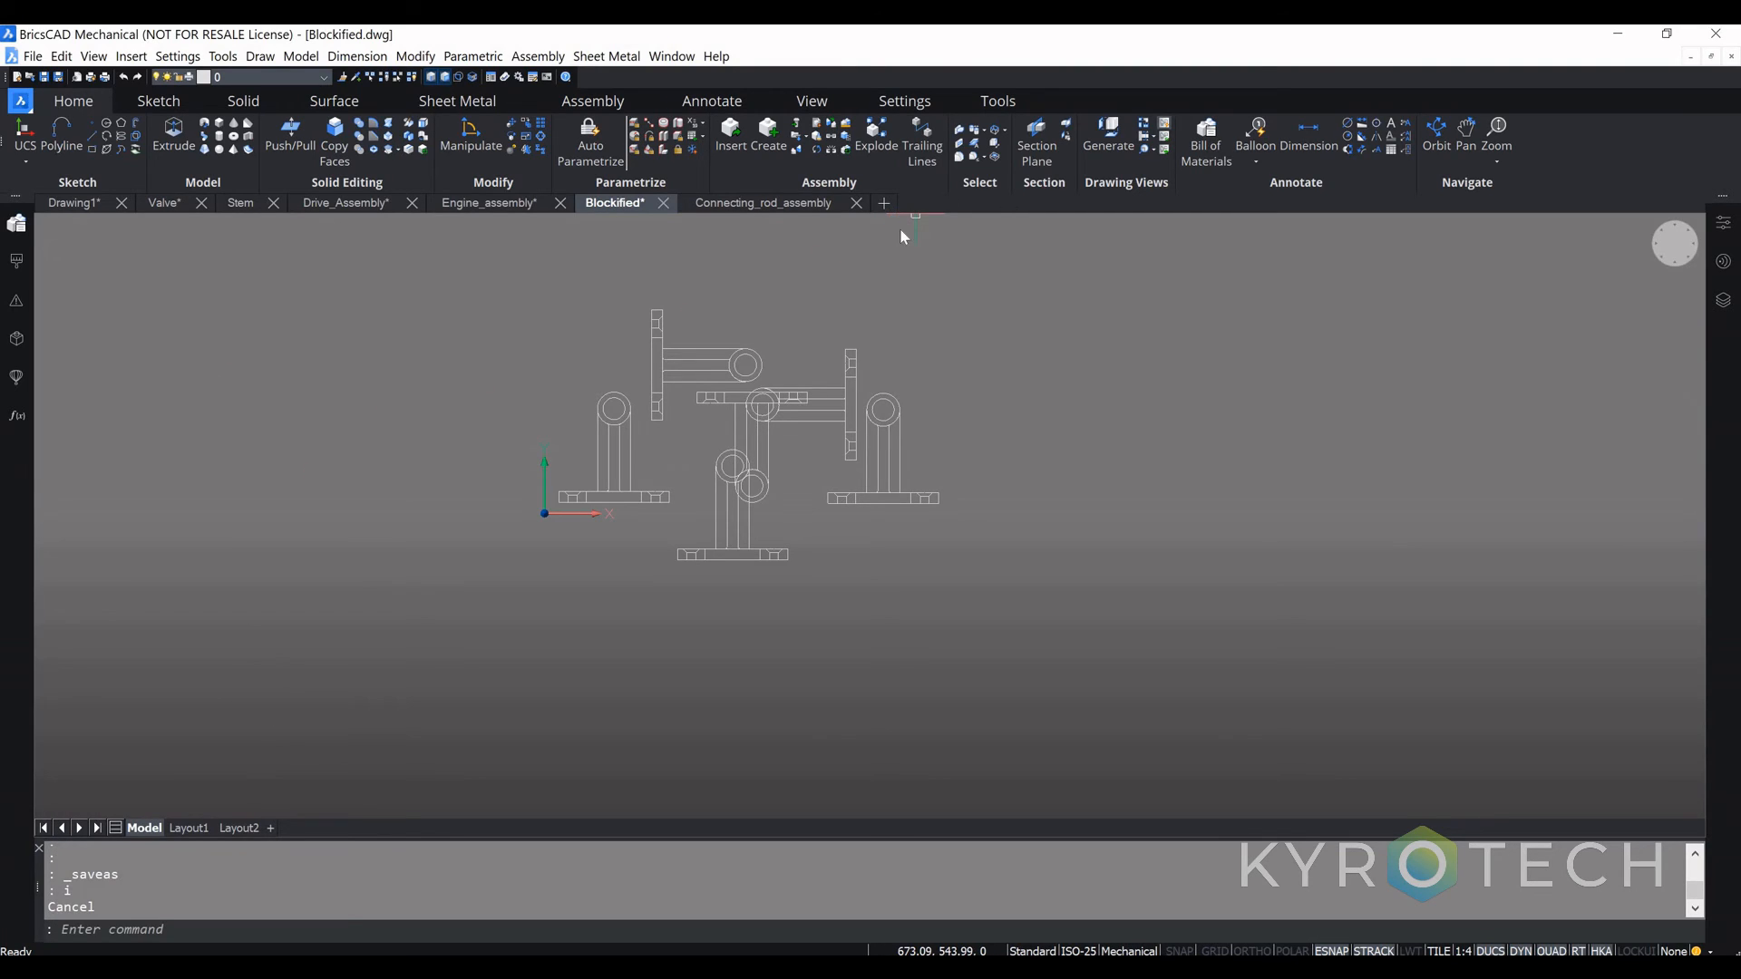
Step: Create a new blank drawing and try to run the IMPORTPDF command
key(ctrl+n)
text(IMPORT)
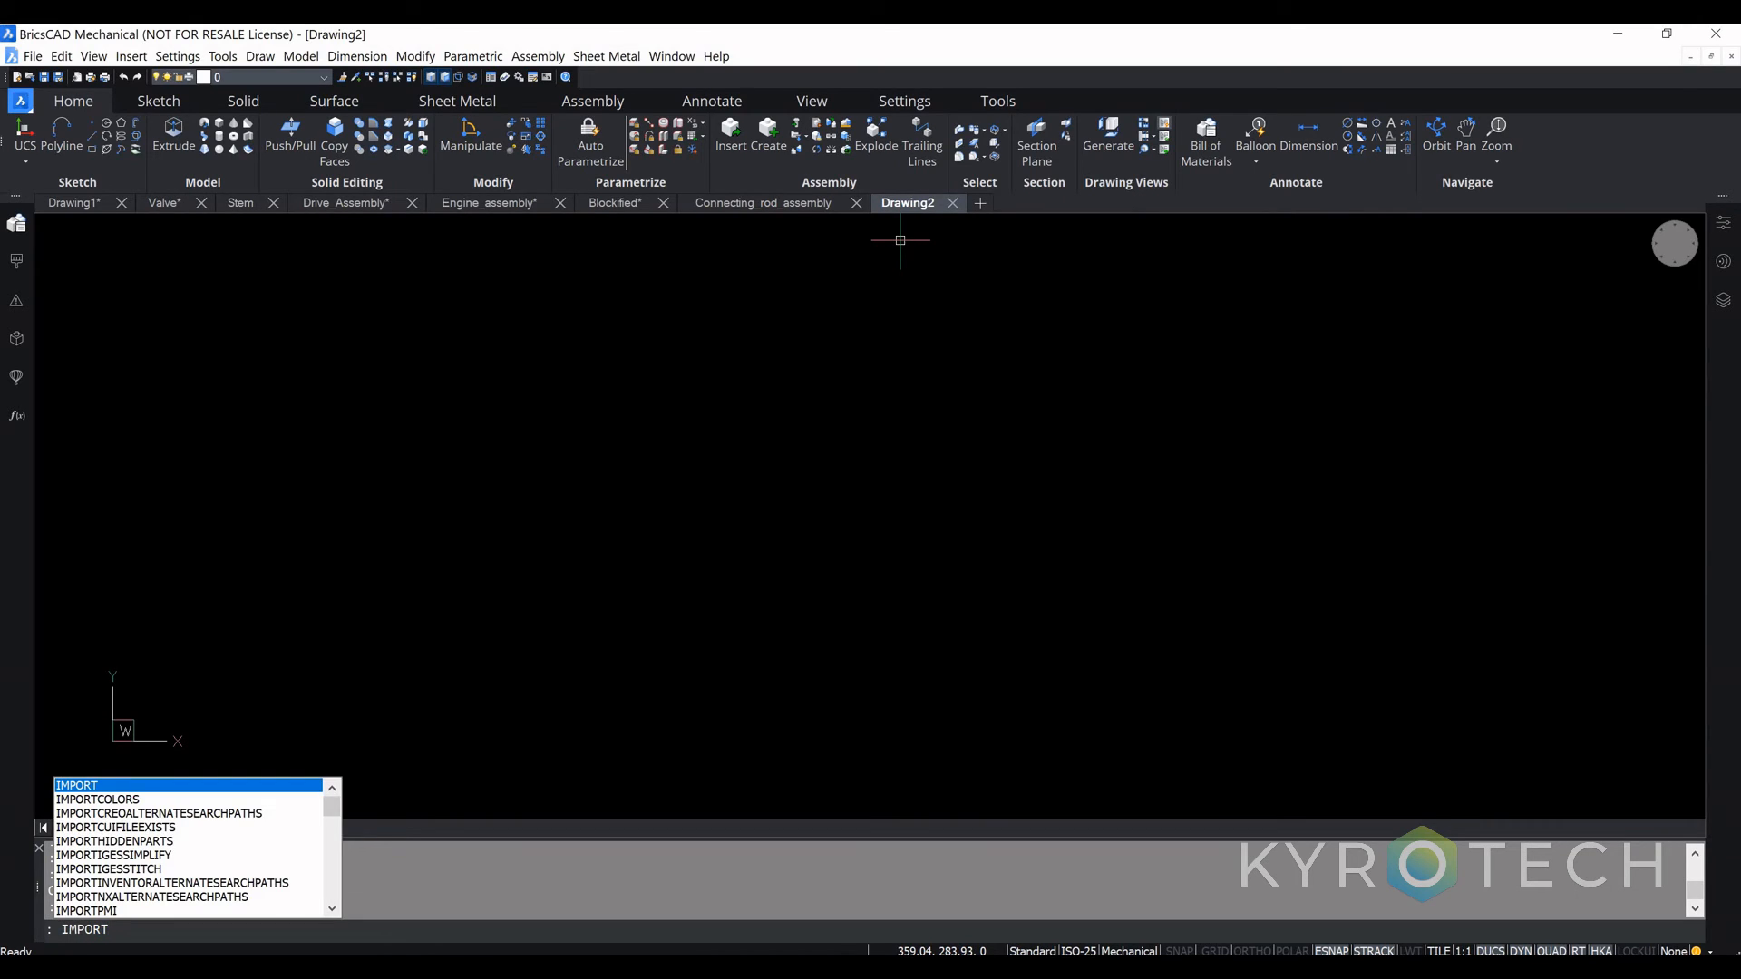
text(Pdf)
key(Return)
text(im)
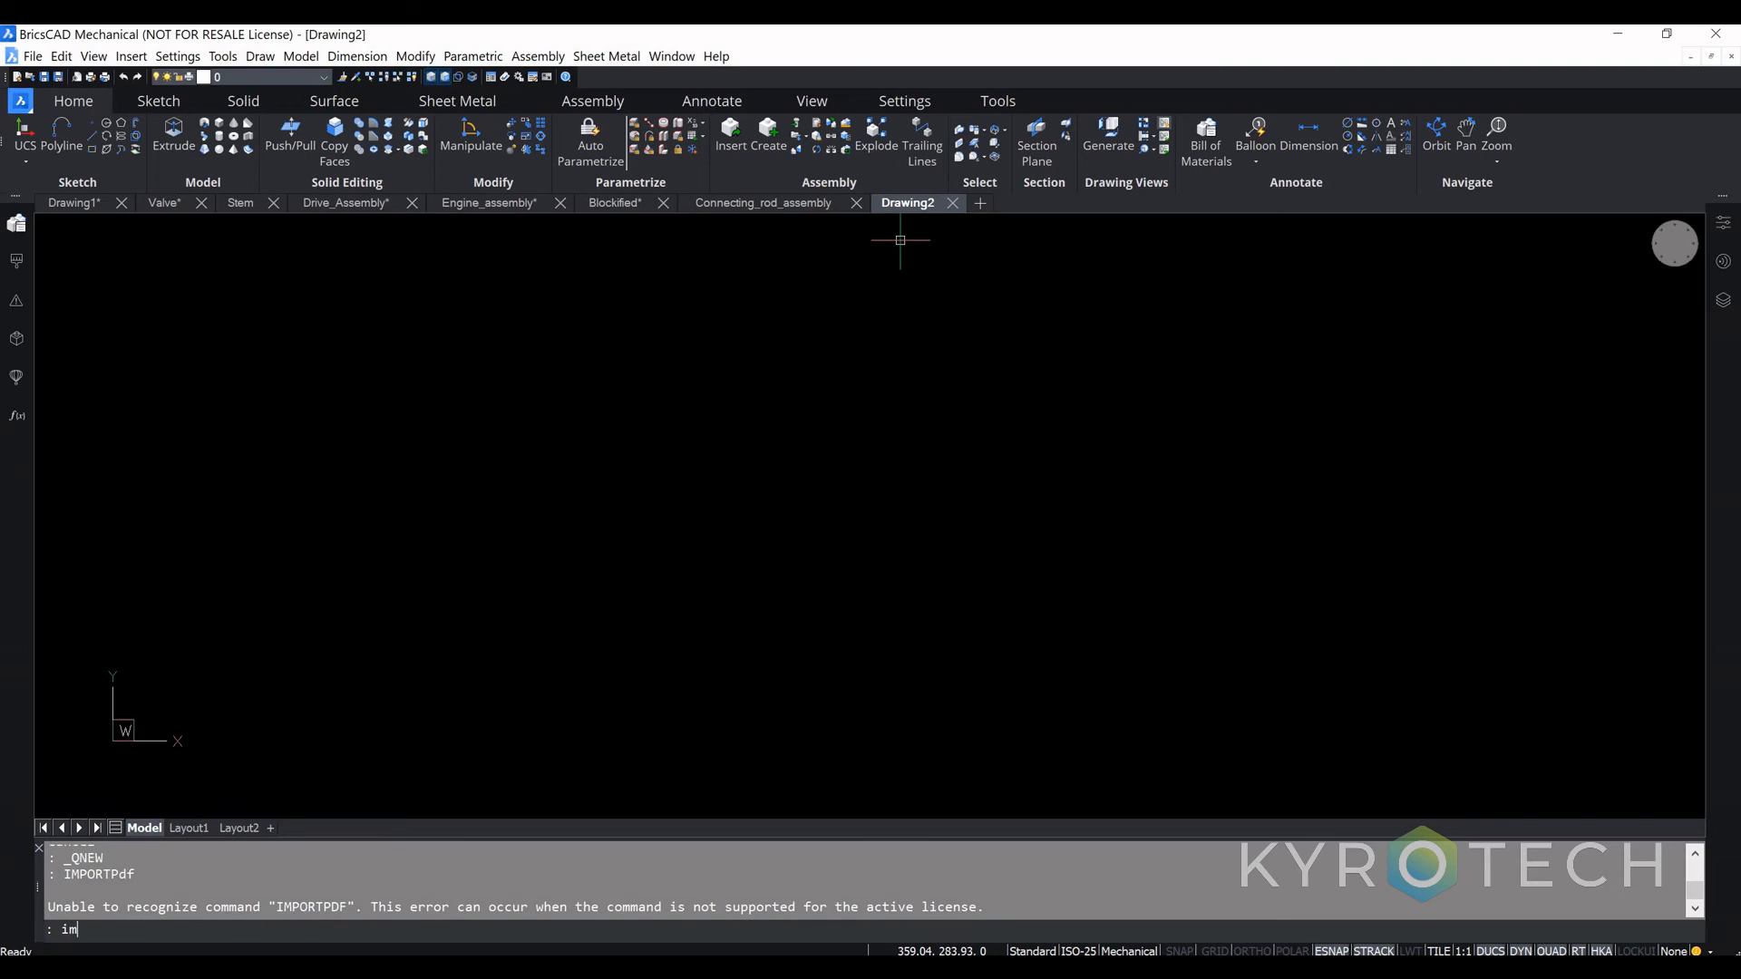
text(po)
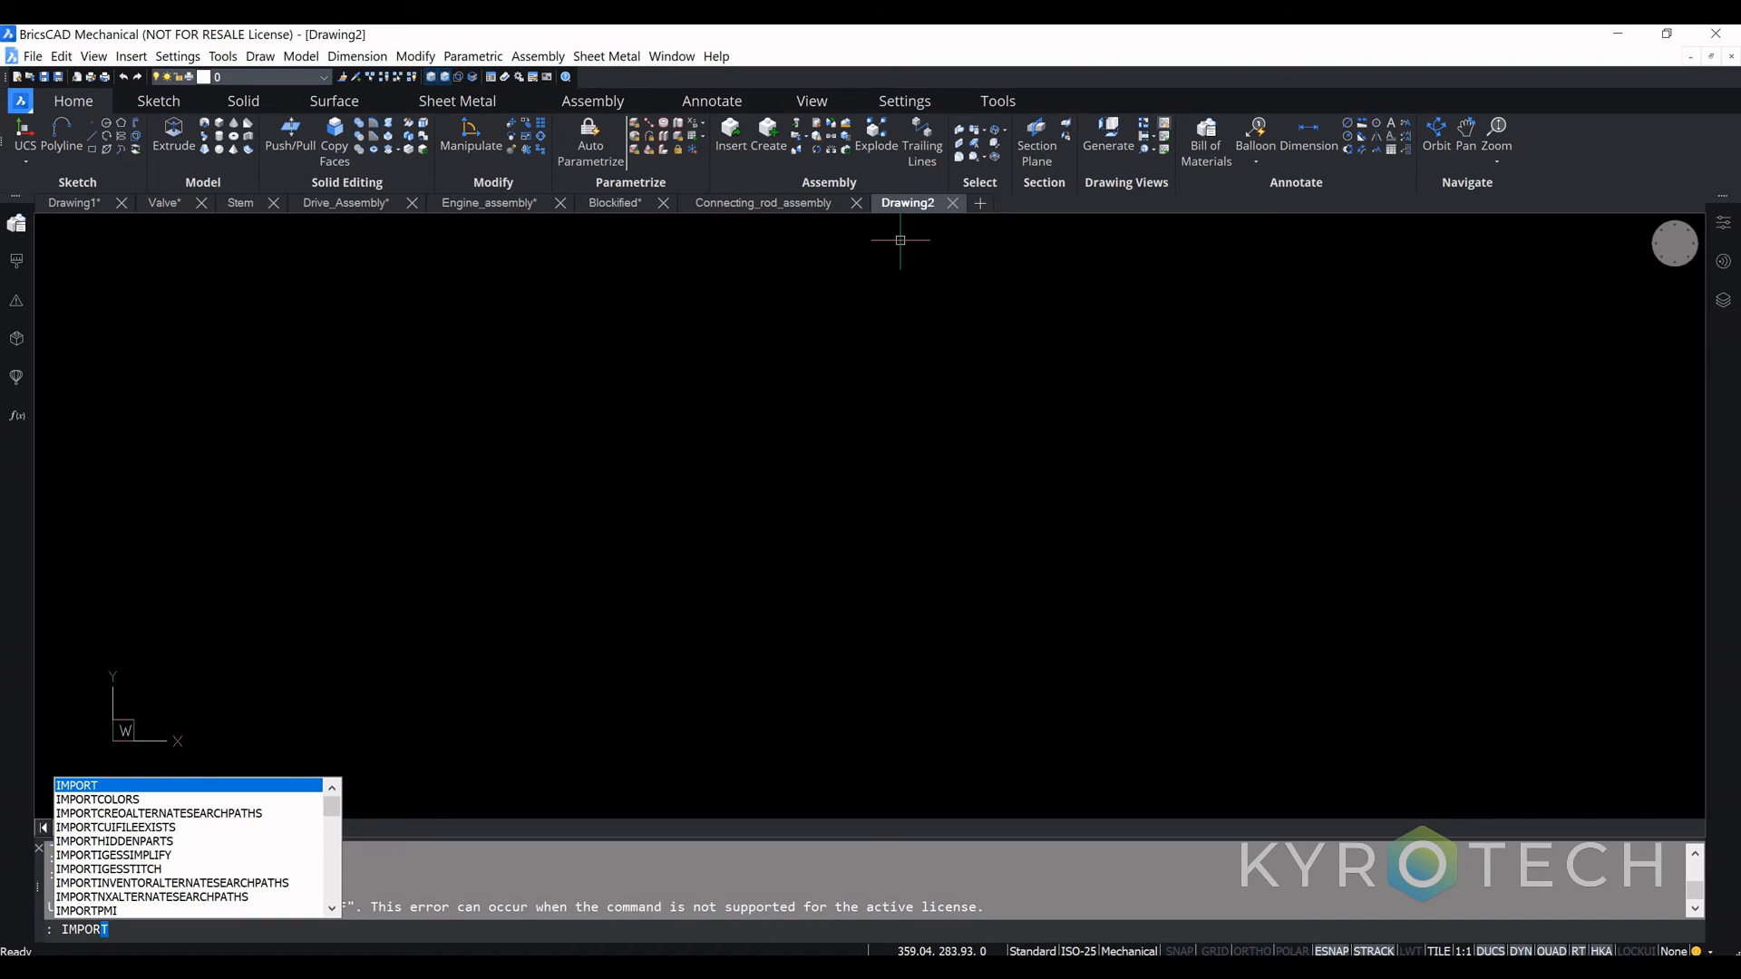
text(rtp)
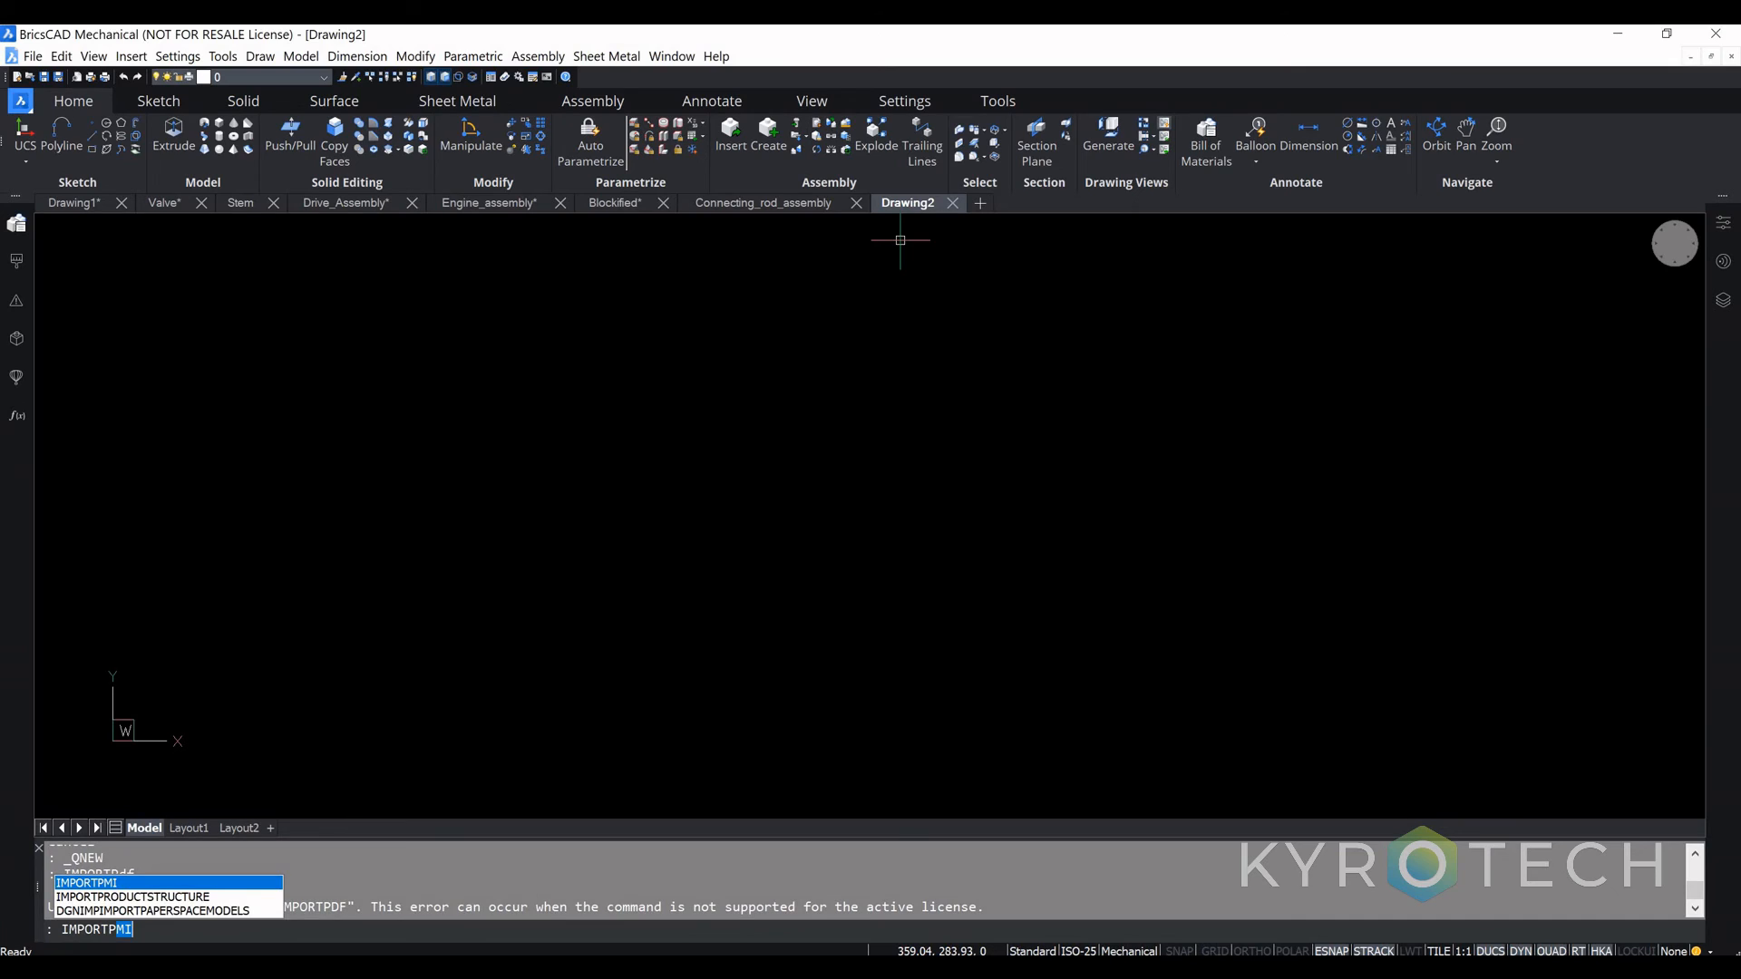
key(BackSpace)
key(BackSpace)
key(BackSpace)
key(BackSpace)
key(BackSpace)
key(BackSpace)
key(BackSpace)
key(BackSpace)
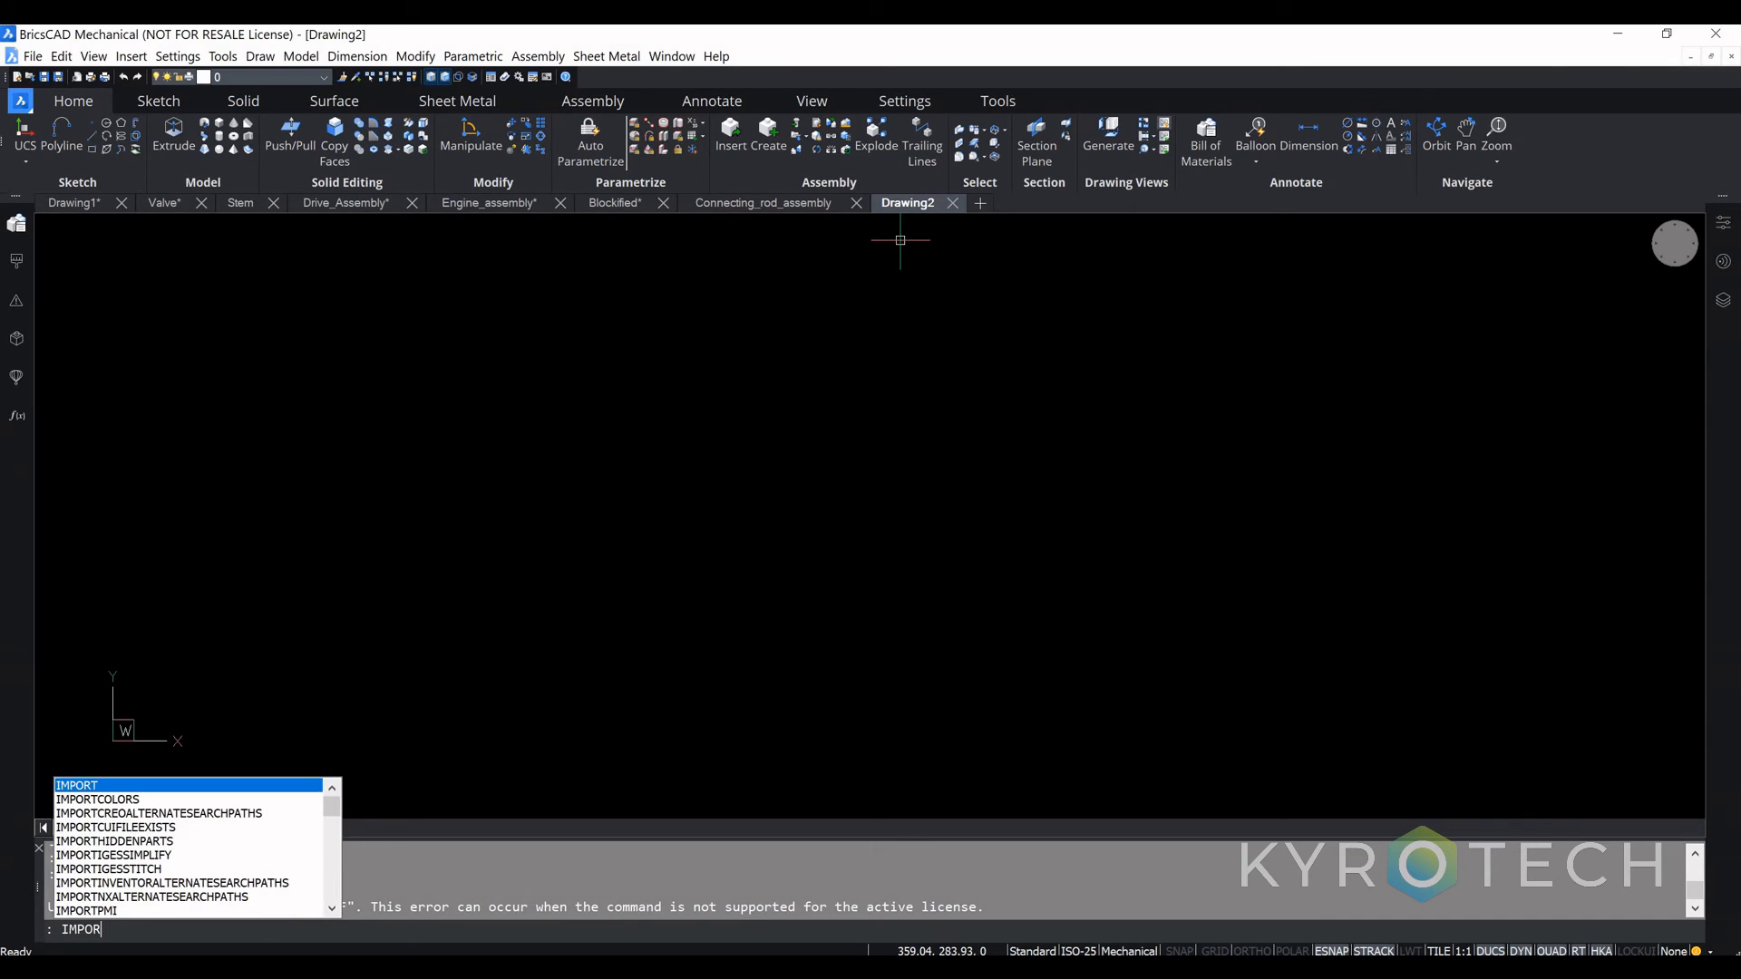
Step: Start PDFIMPORT with the File option and choose Piramal.PDF from the models_dataset (2) folder under Desktop Sort
text(pdf)
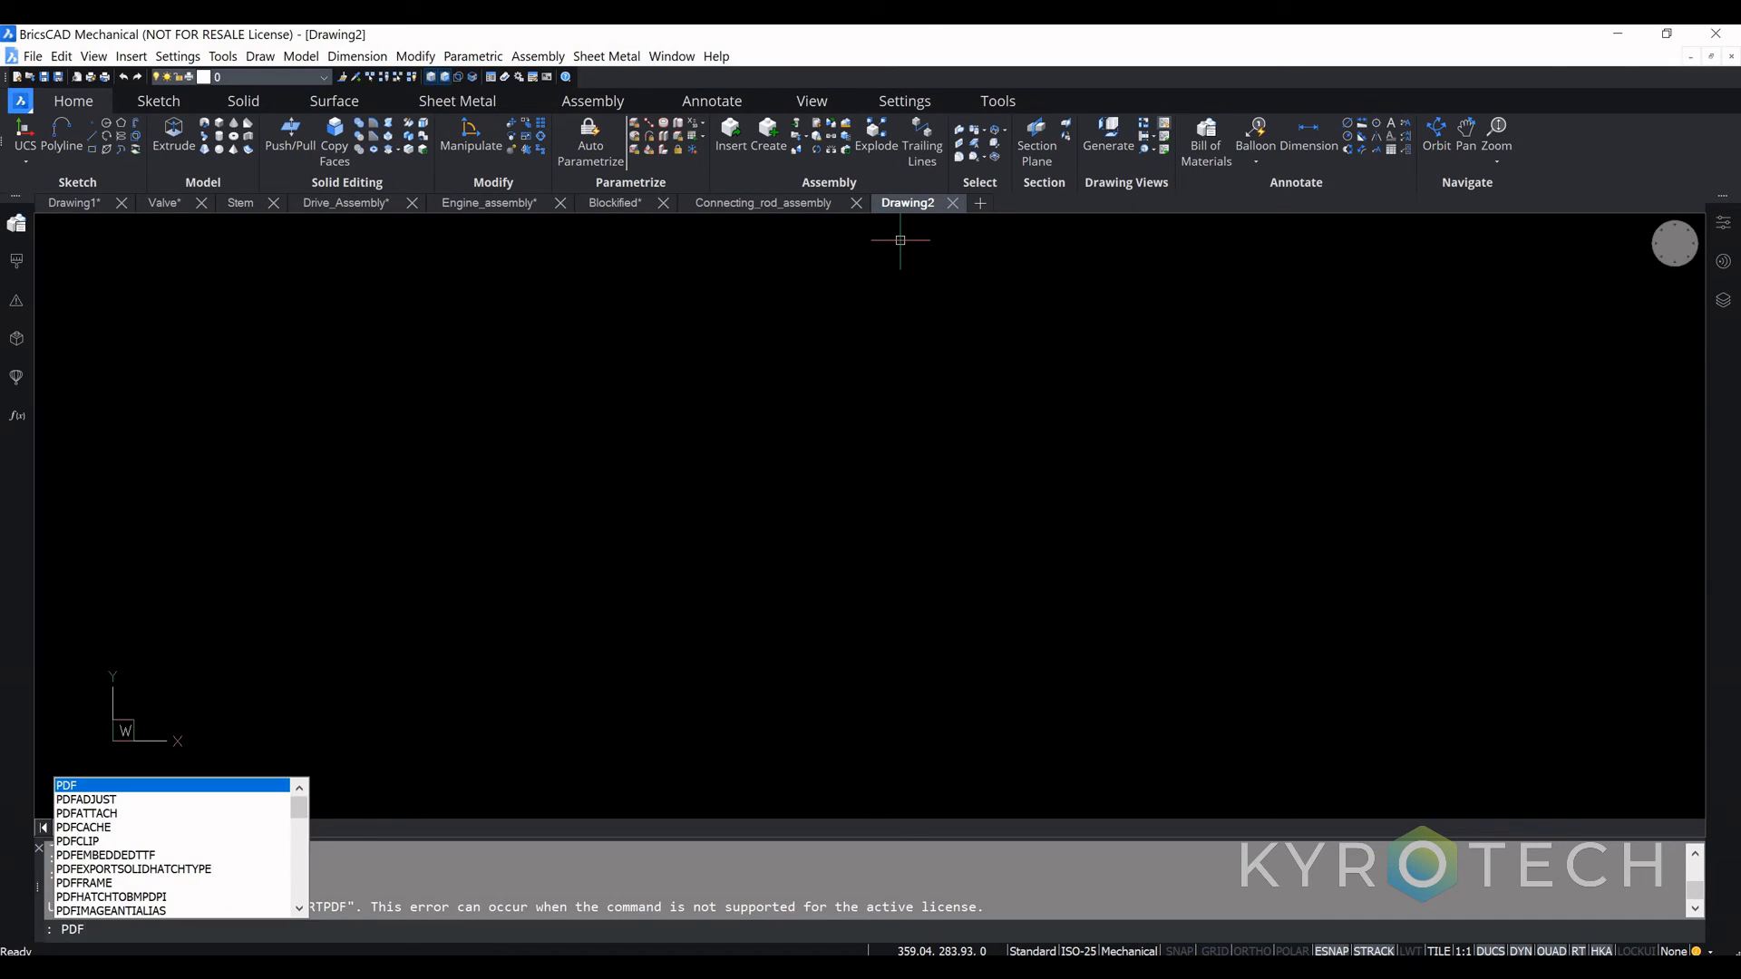
text(i)
key(Down)
key(Down)
key(Down)
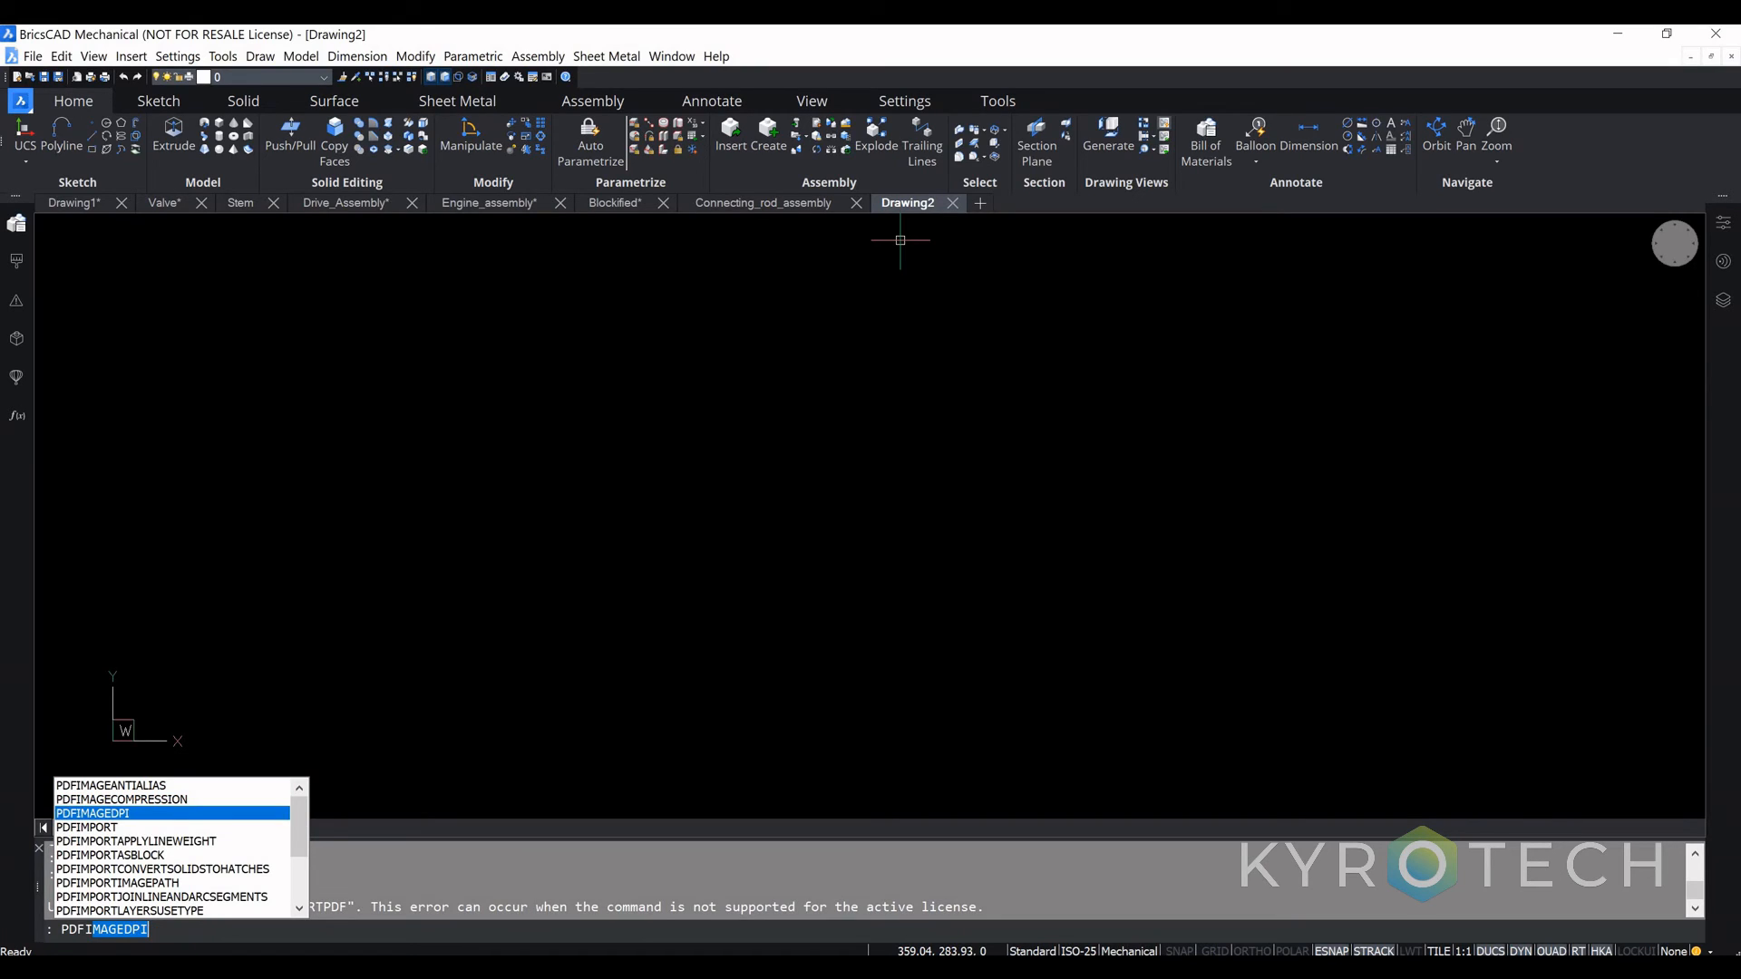
key(Return)
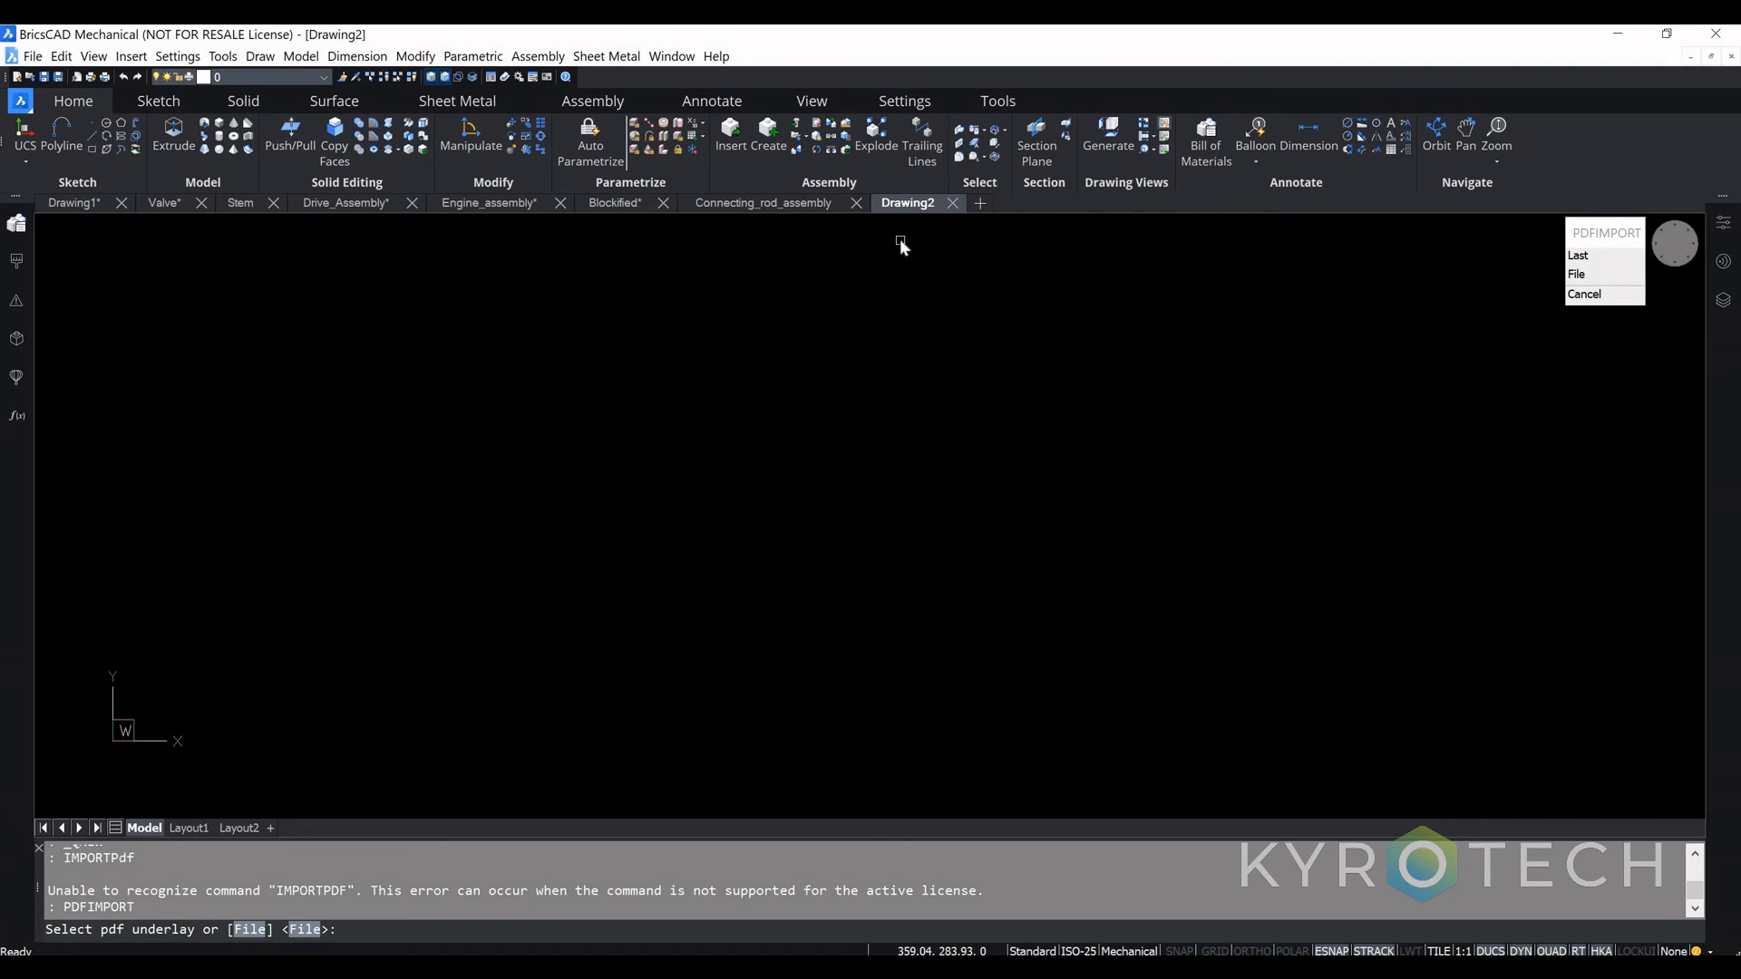
key(Return)
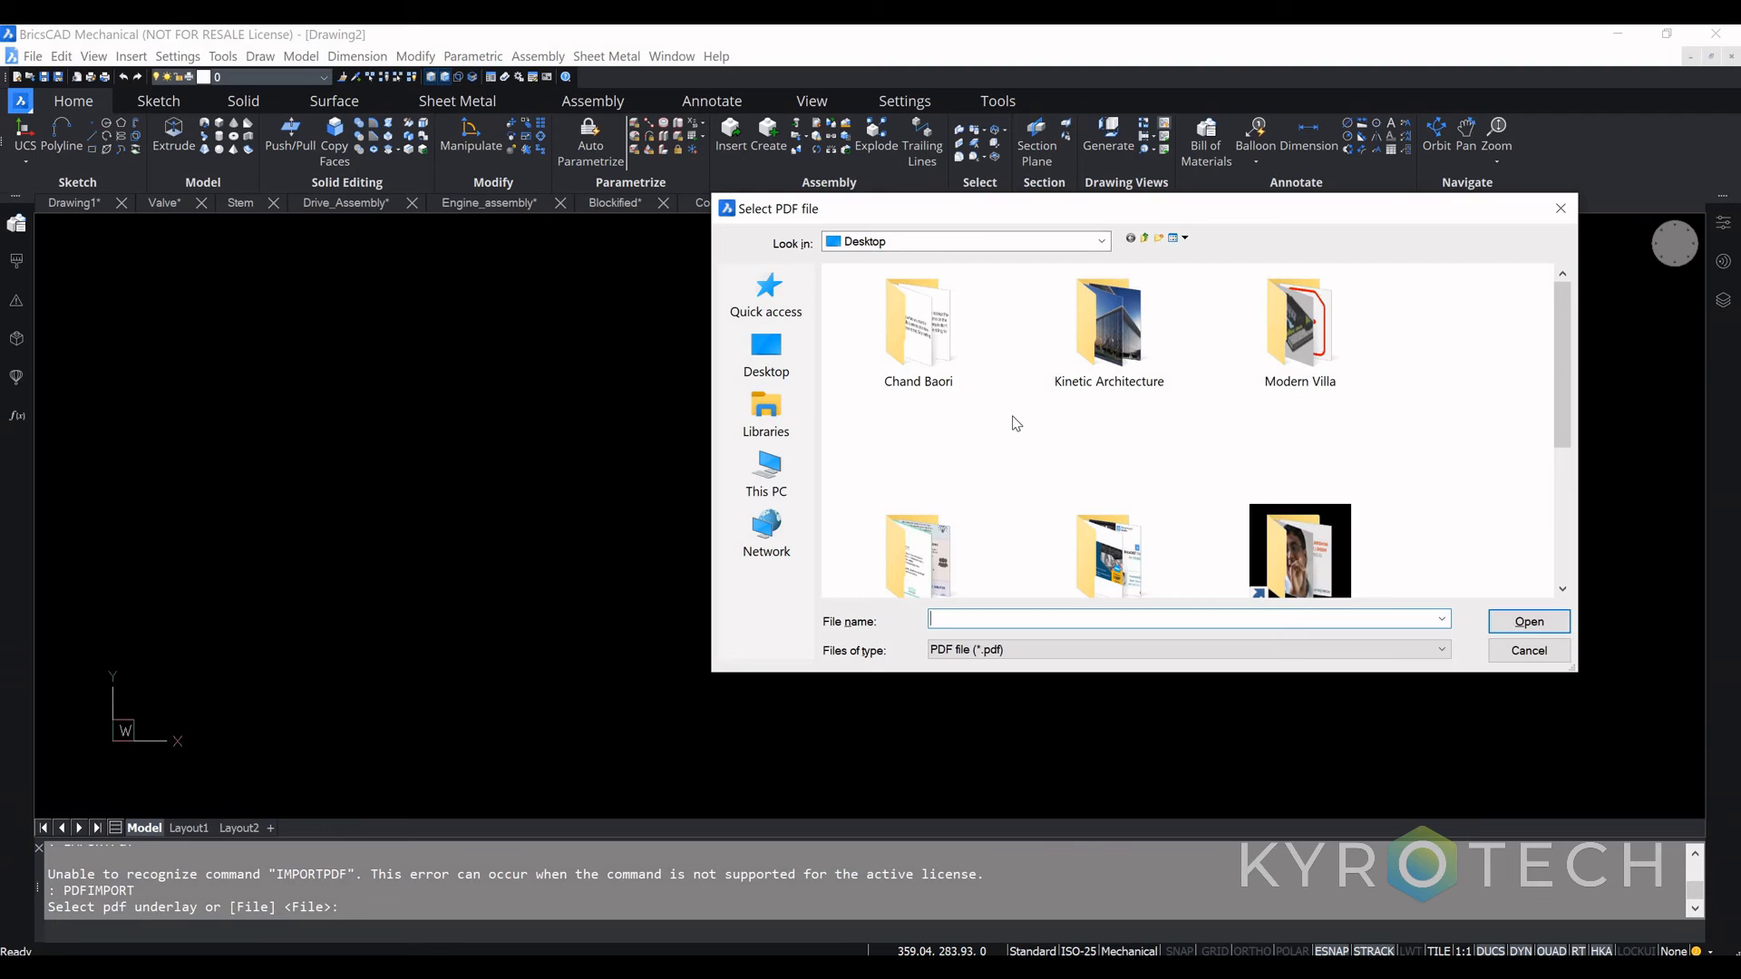
scroll(922, 419, down, 3)
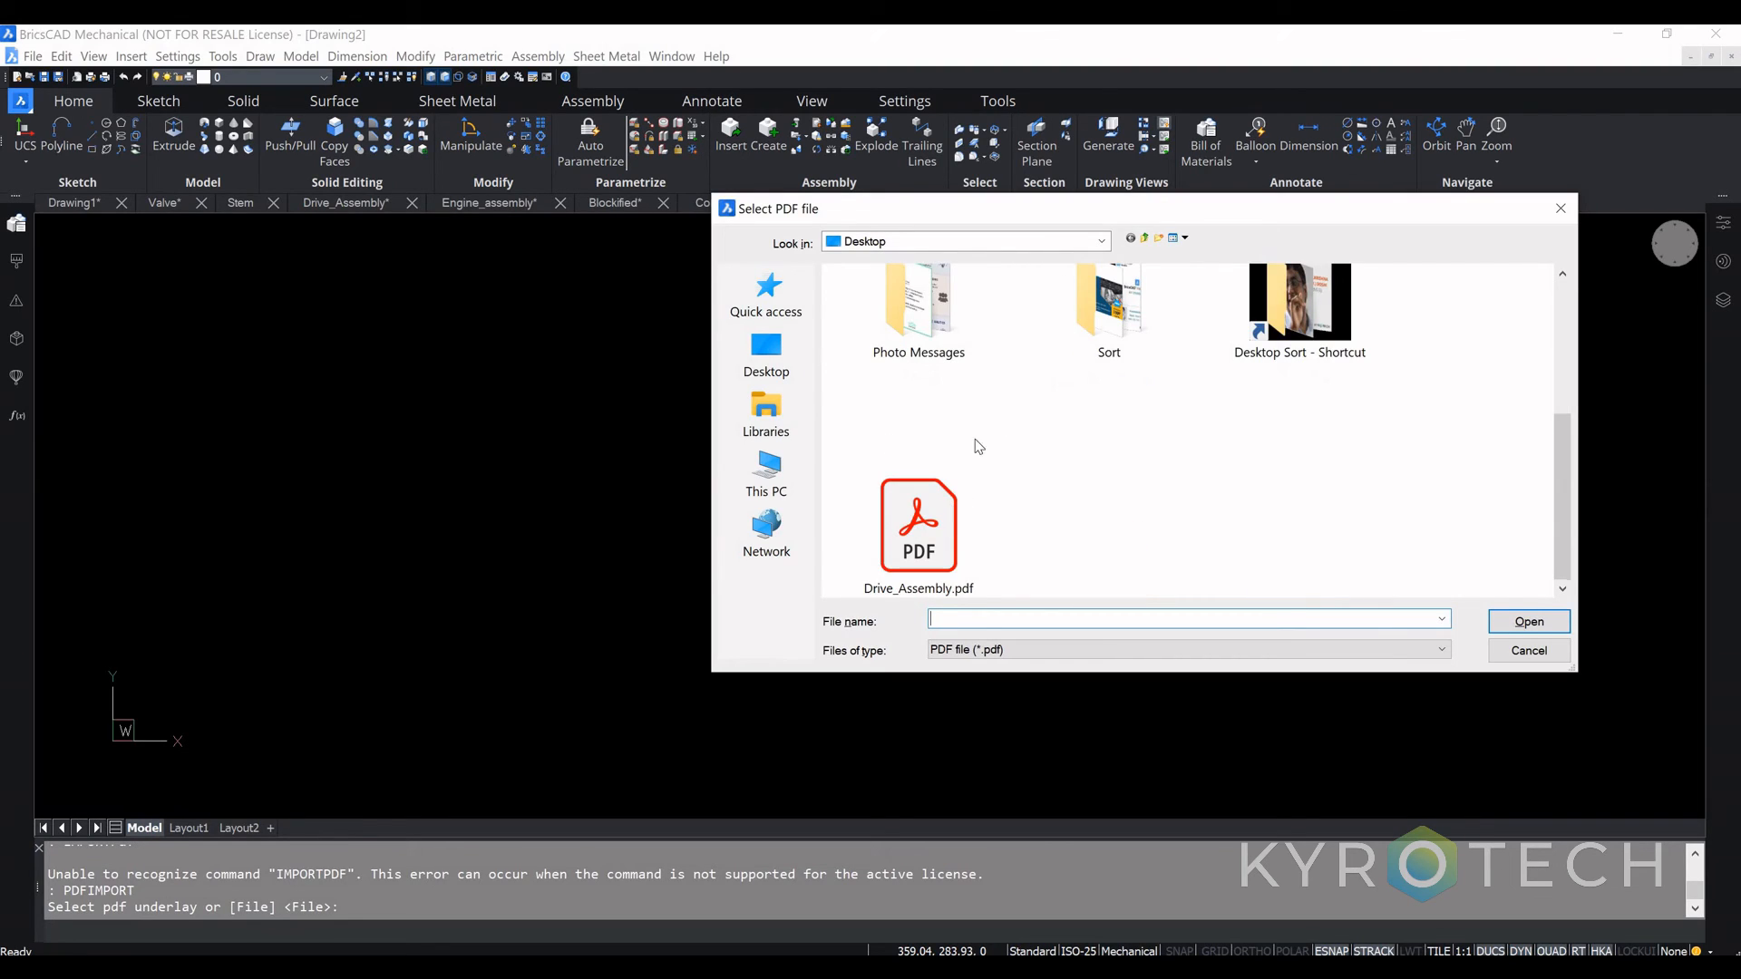
double_click(1318, 301)
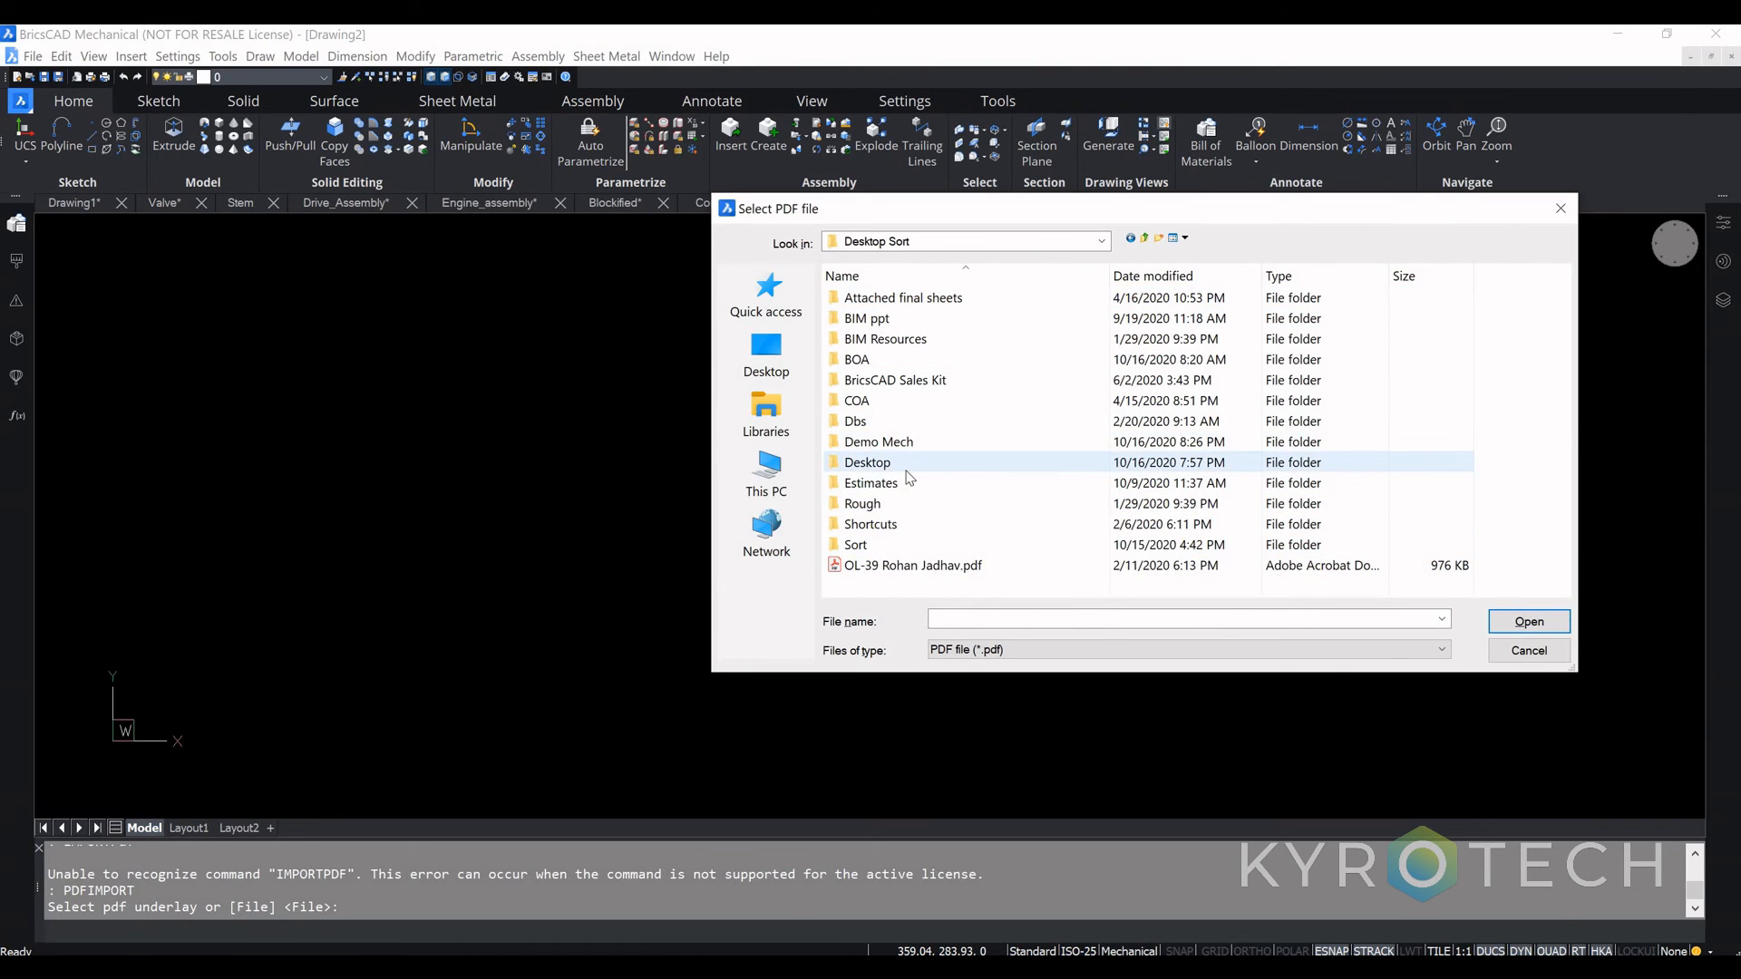
double_click(907, 468)
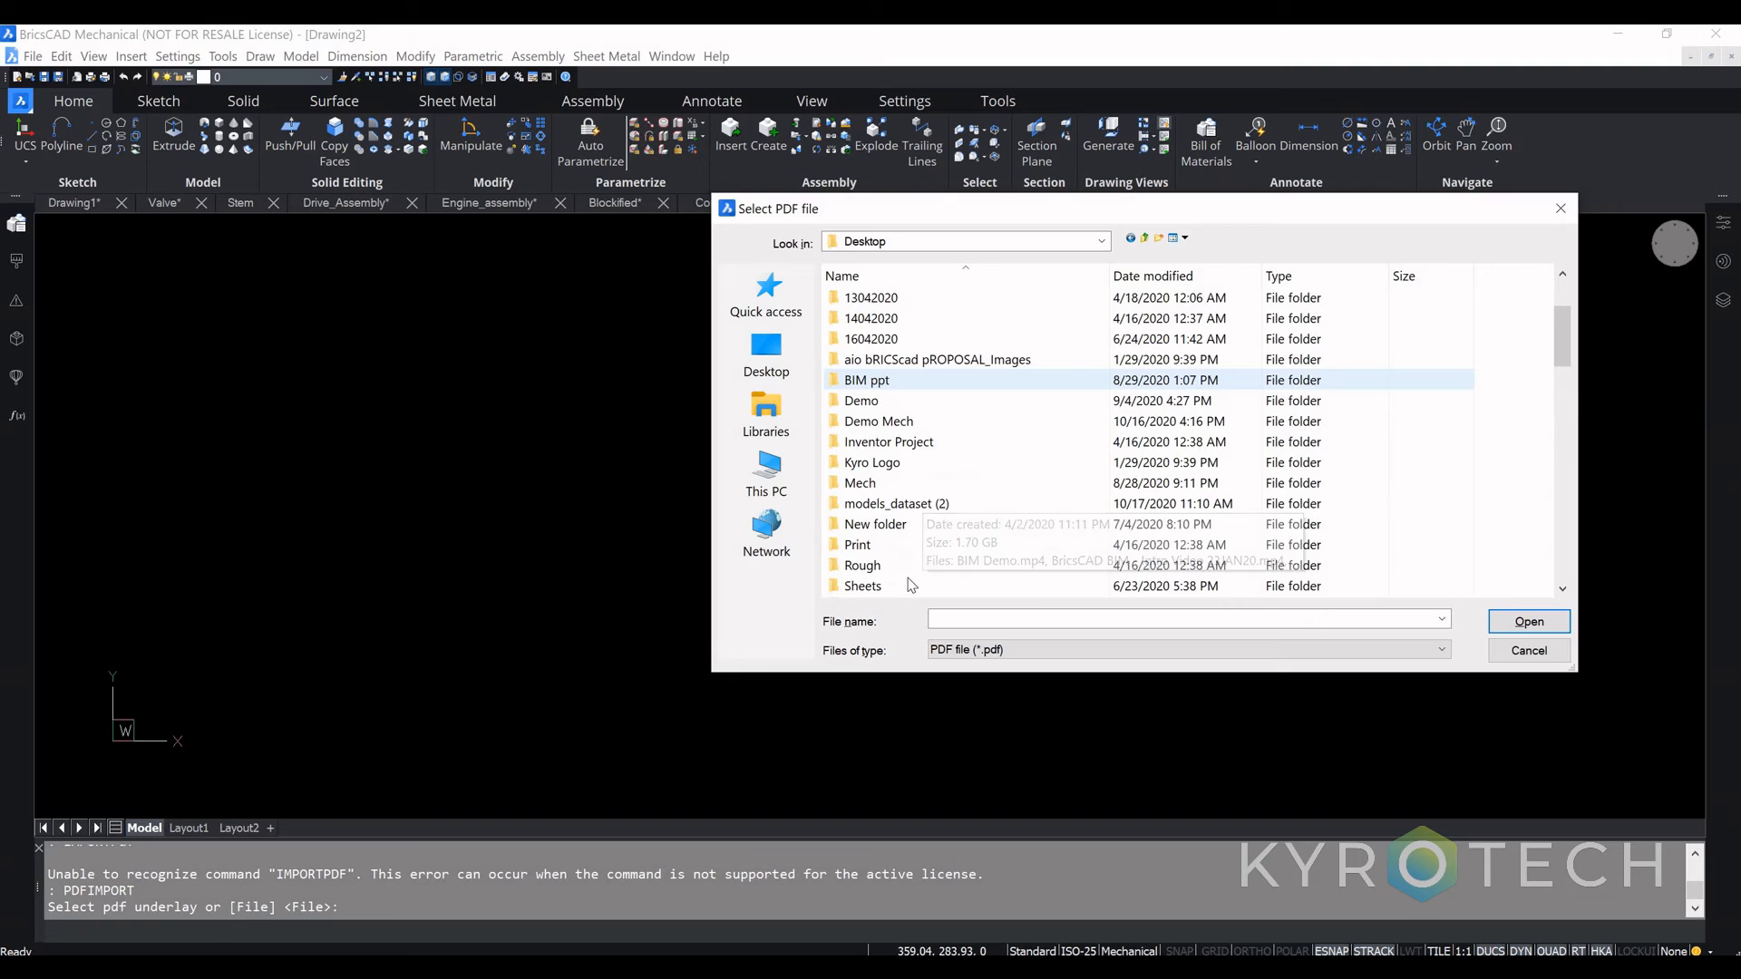
double_click(889, 503)
click(885, 586)
click(1529, 621)
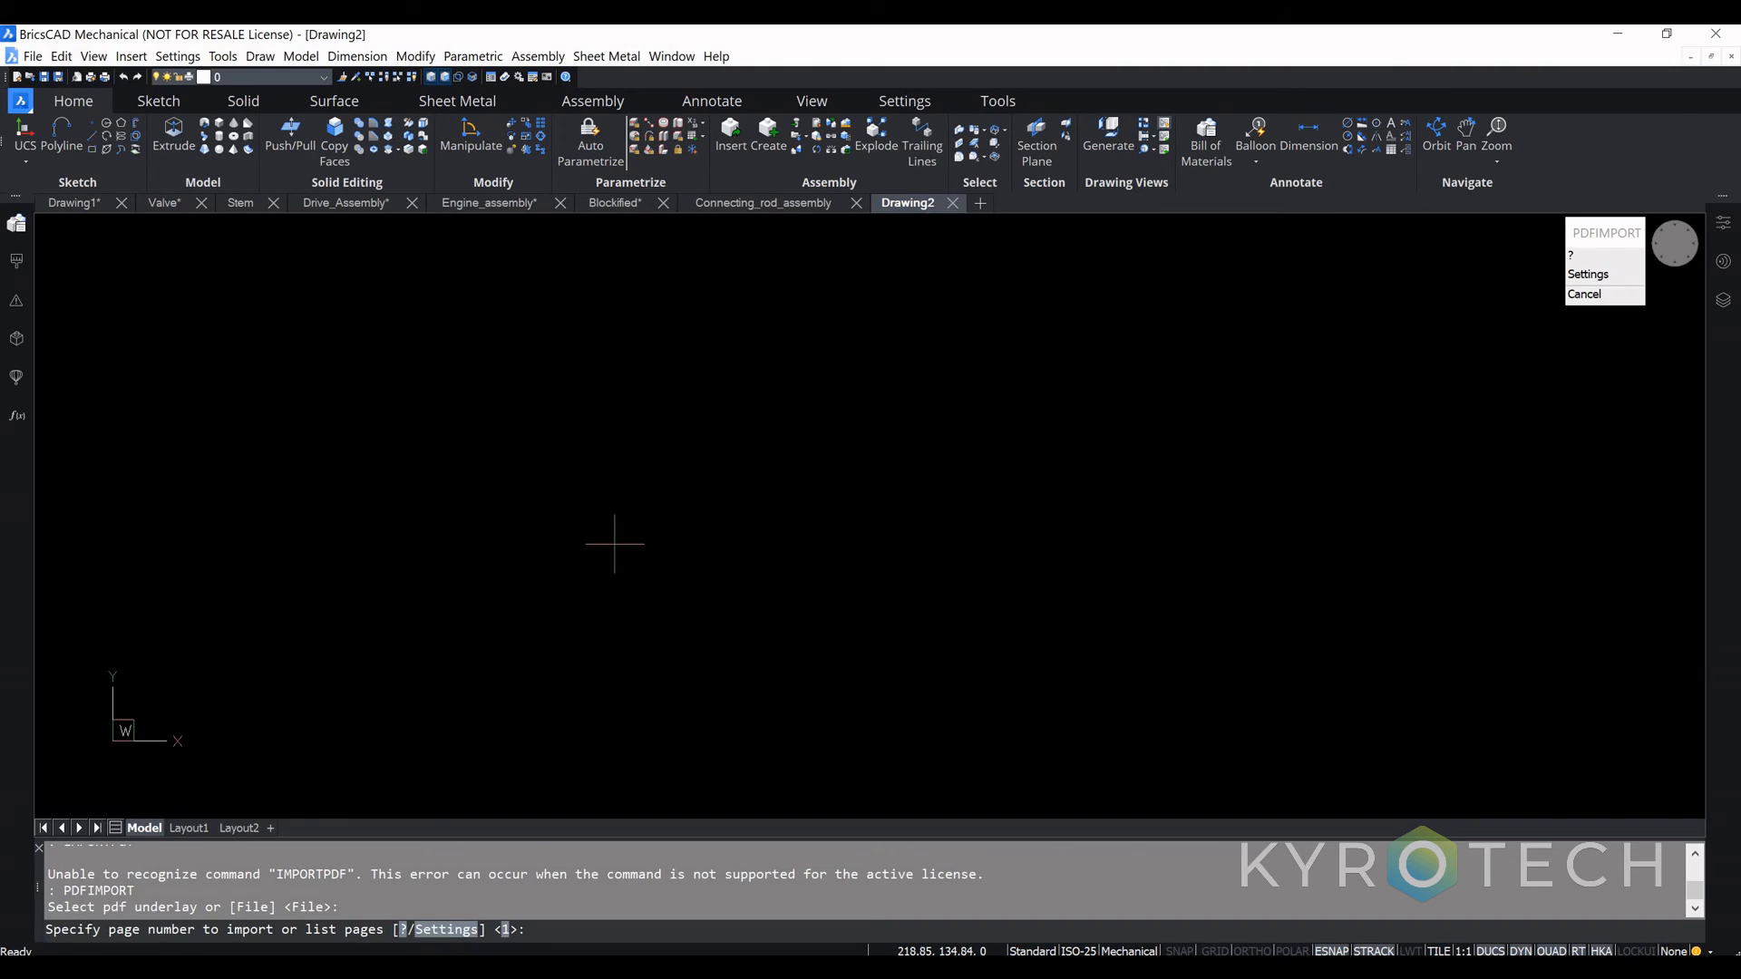
Step: Import page 1 of the PDF at insertion point 0,0 with scale 1 and rotation 0
key(Return)
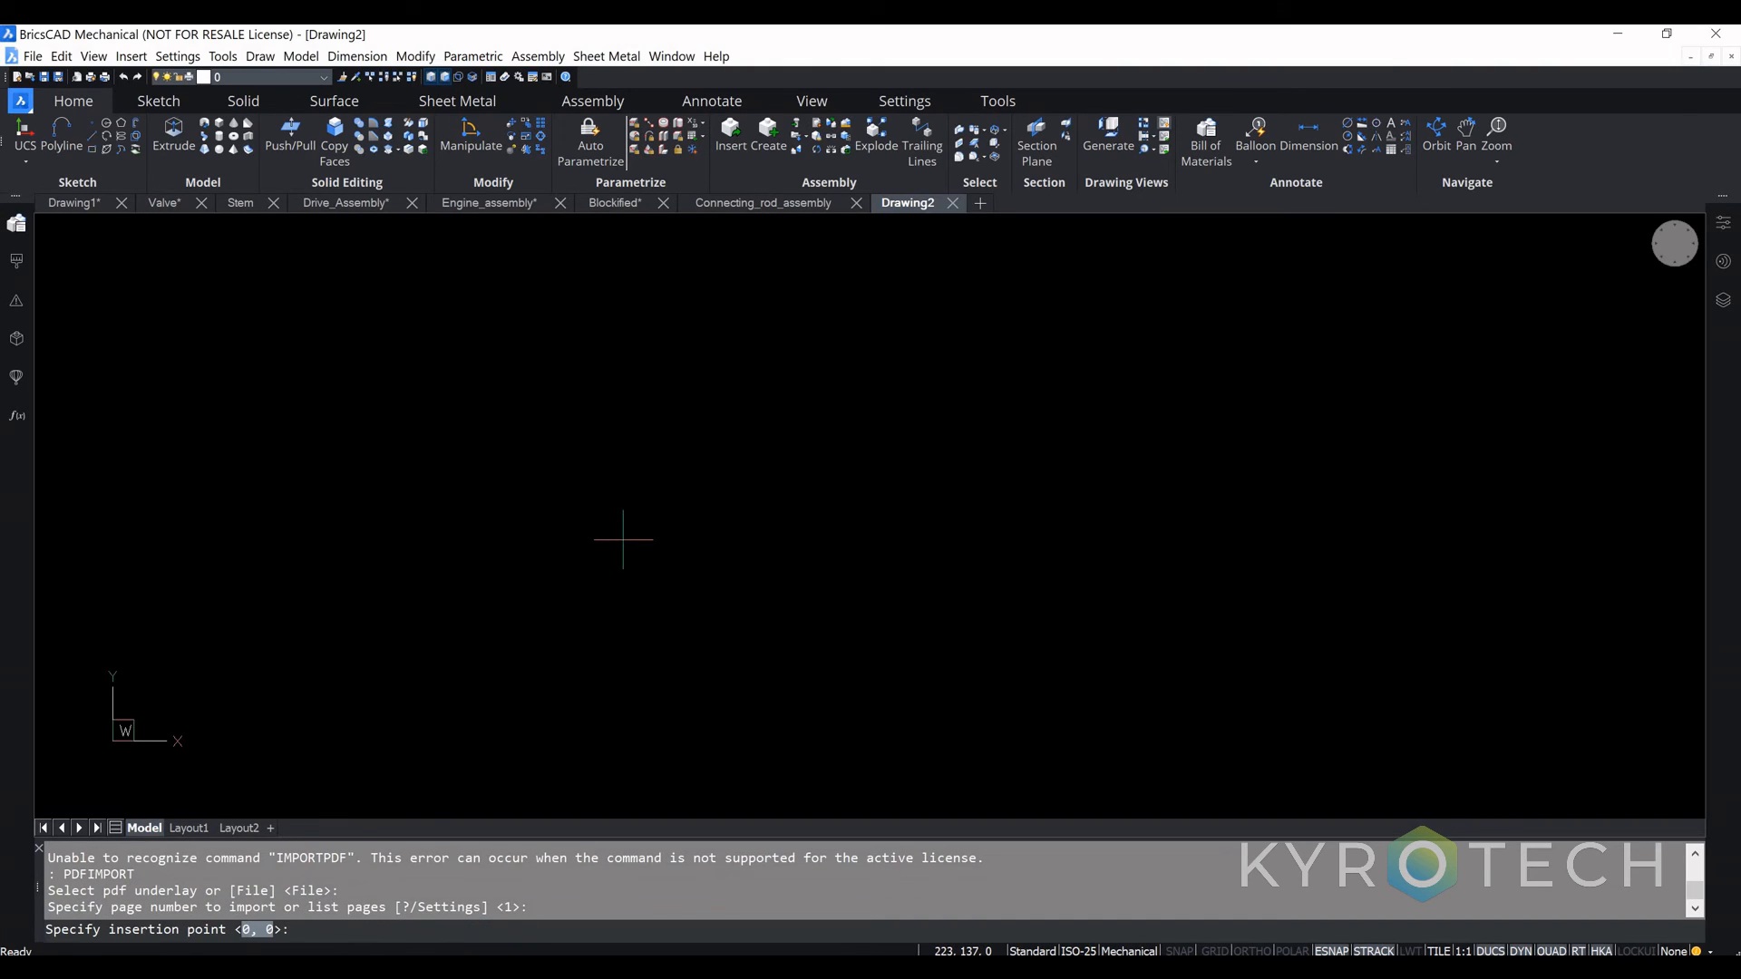
key(Return)
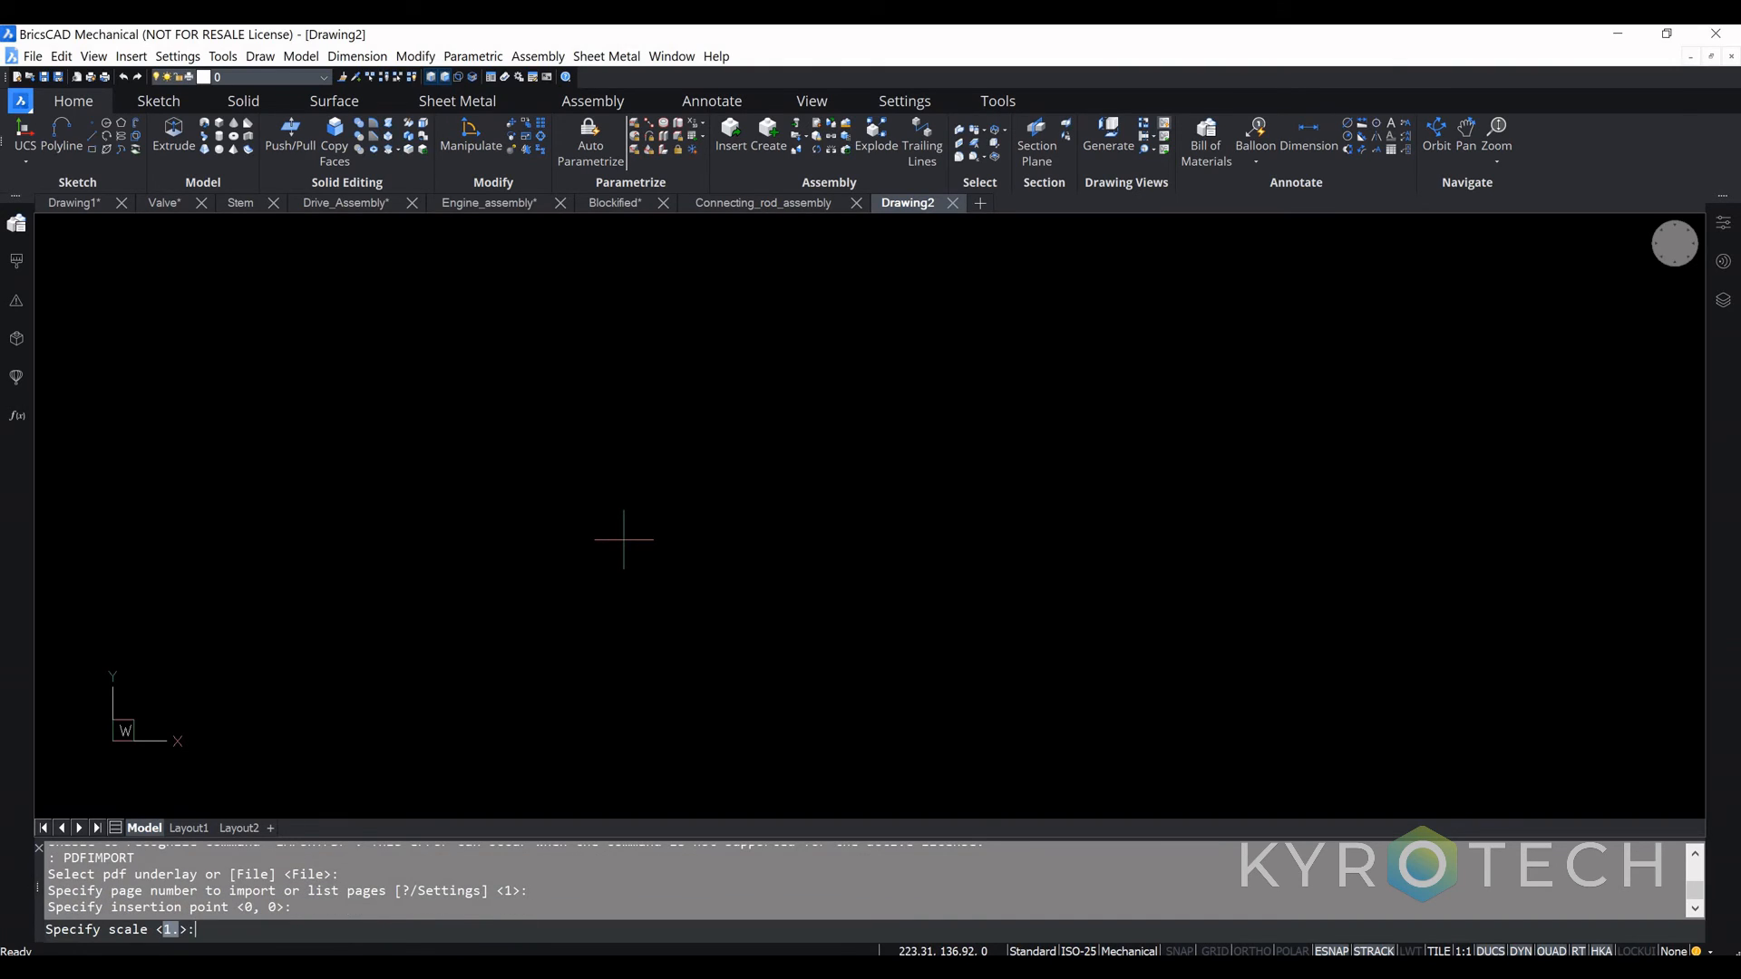
key(Return)
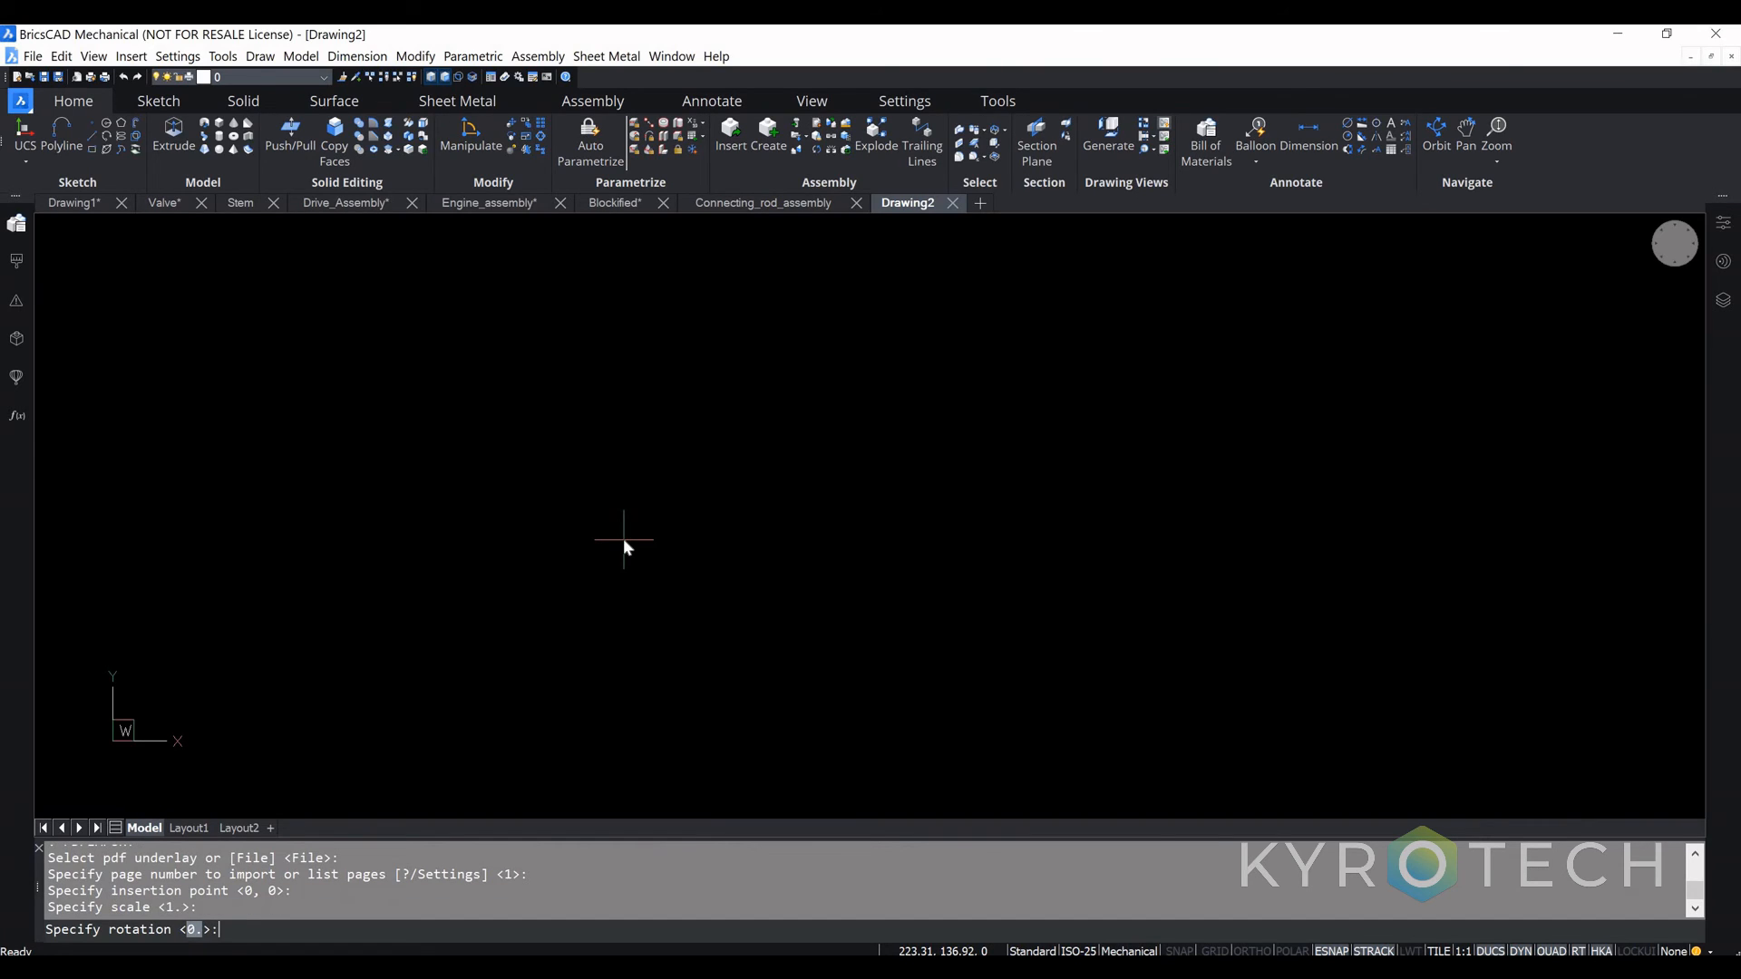
key(Return)
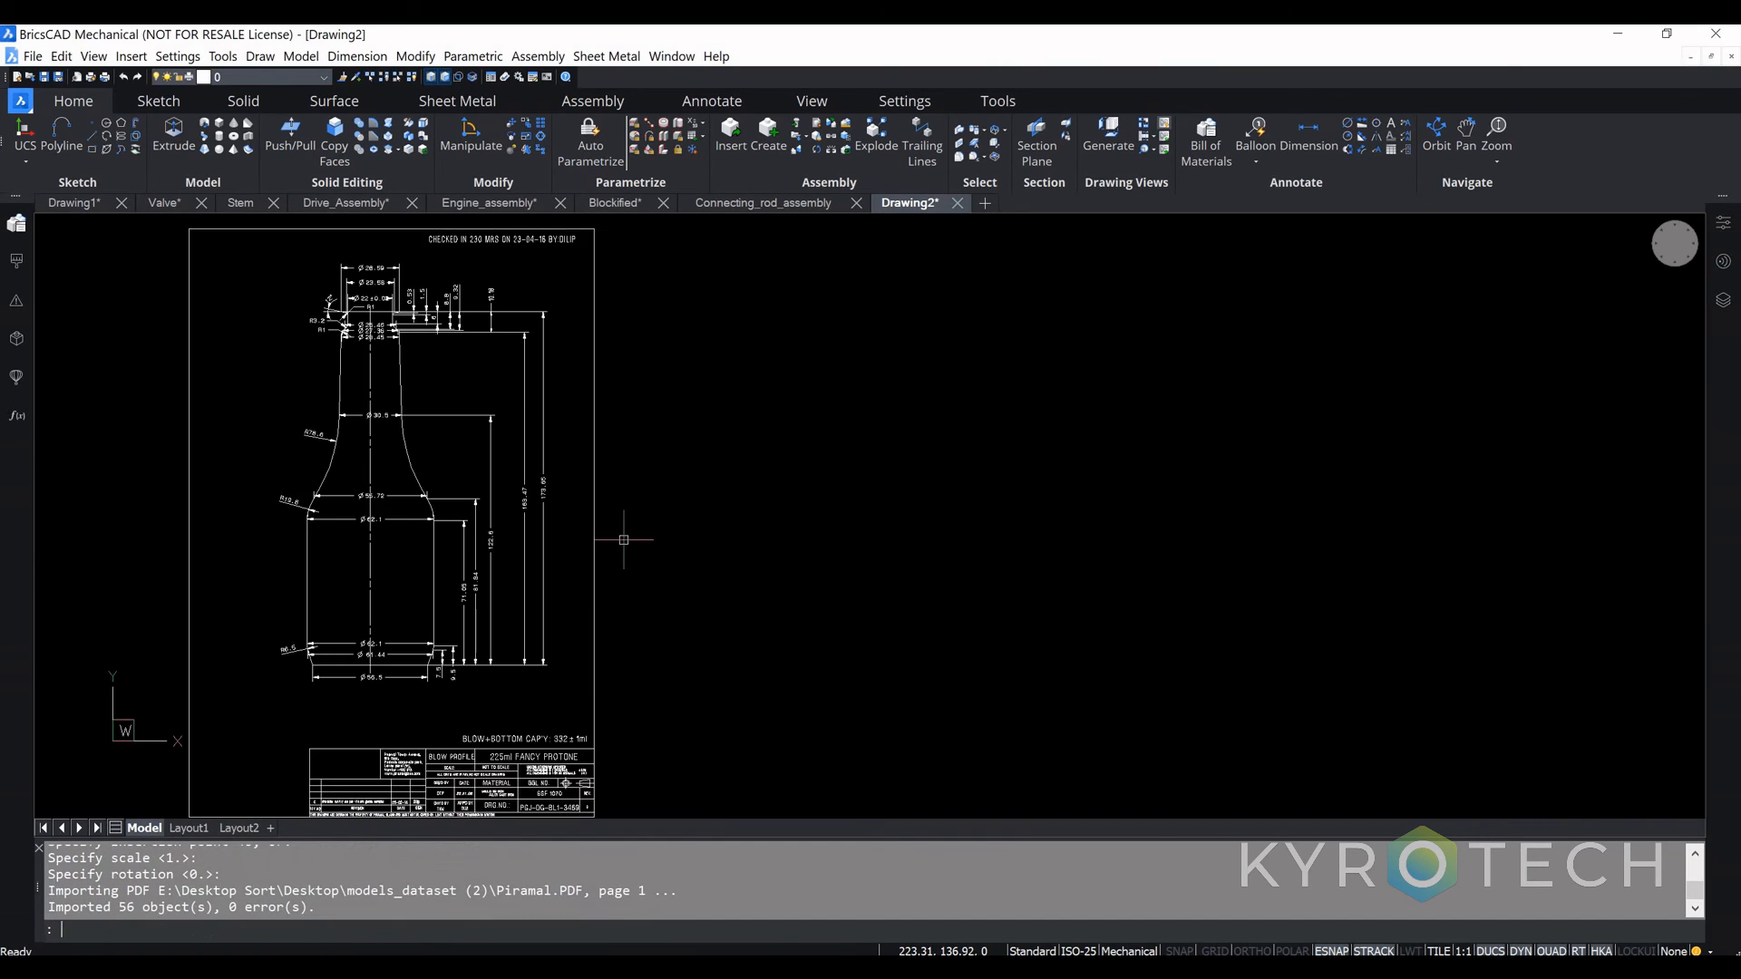
Step: Revolve the straight side line of the bottle's lower body 360 degrees about the centerline as a surface
shift+middle_drag(595, 711, 812, 672)
shift+drag(812, 673, 821, 625)
shift+middle_drag(820, 625, 816, 645)
scroll(632, 620, up, 3)
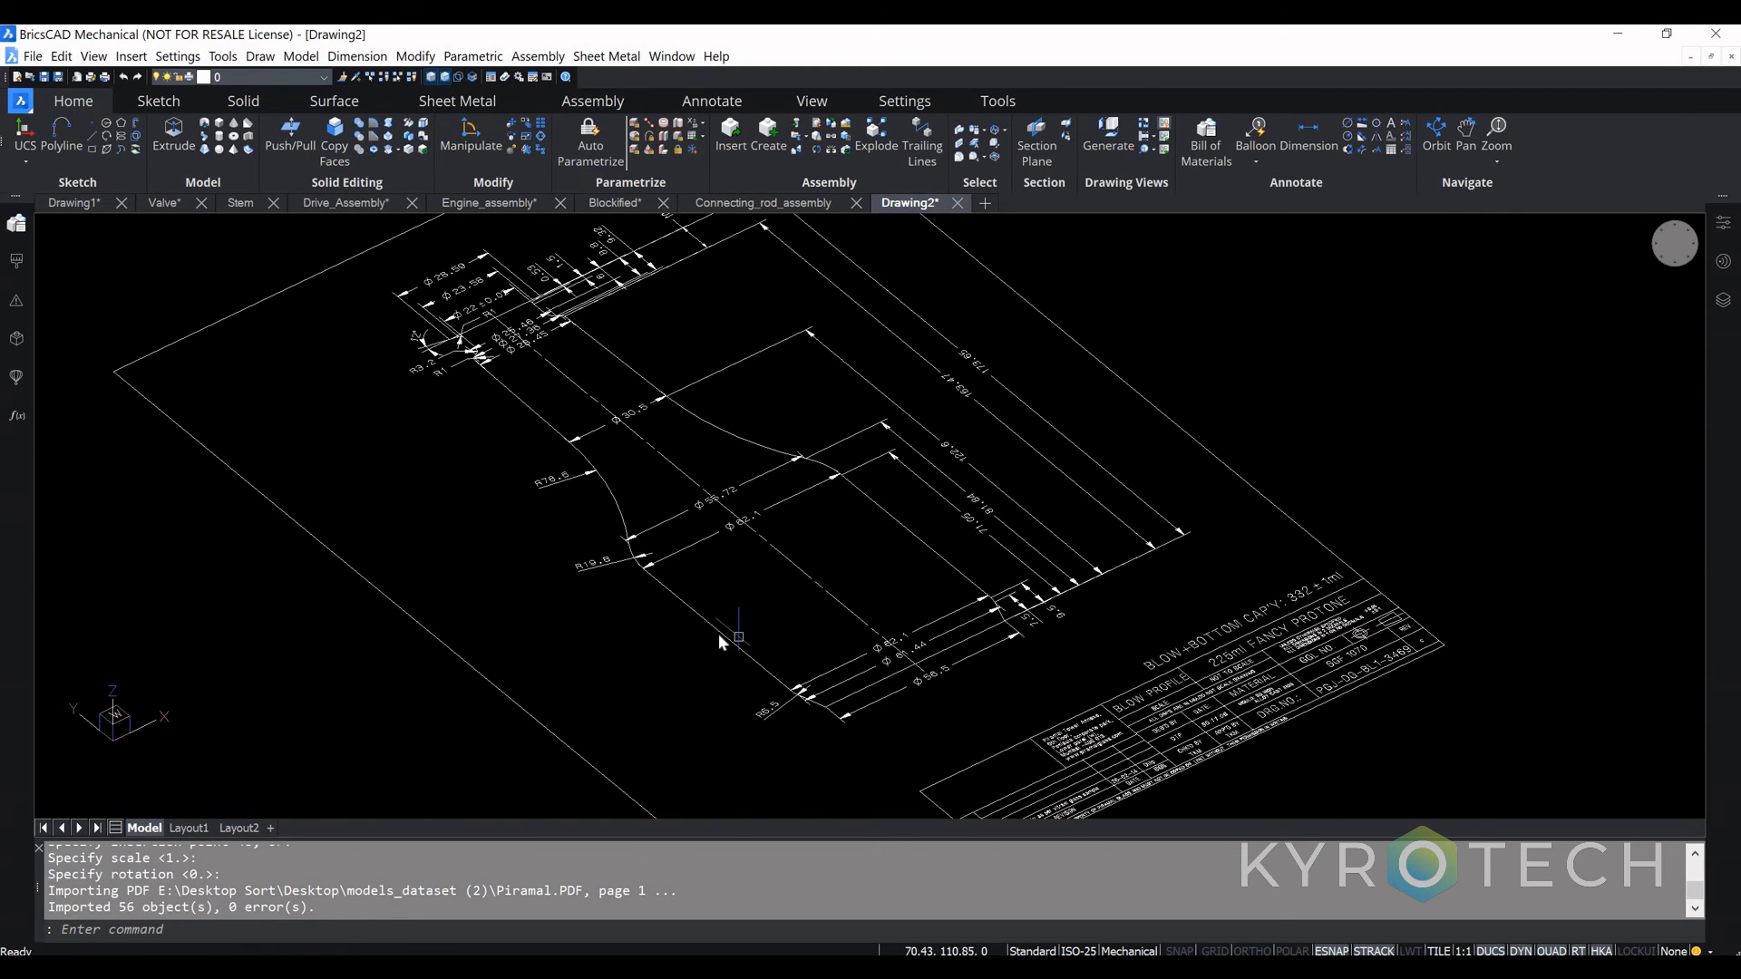
click(723, 633)
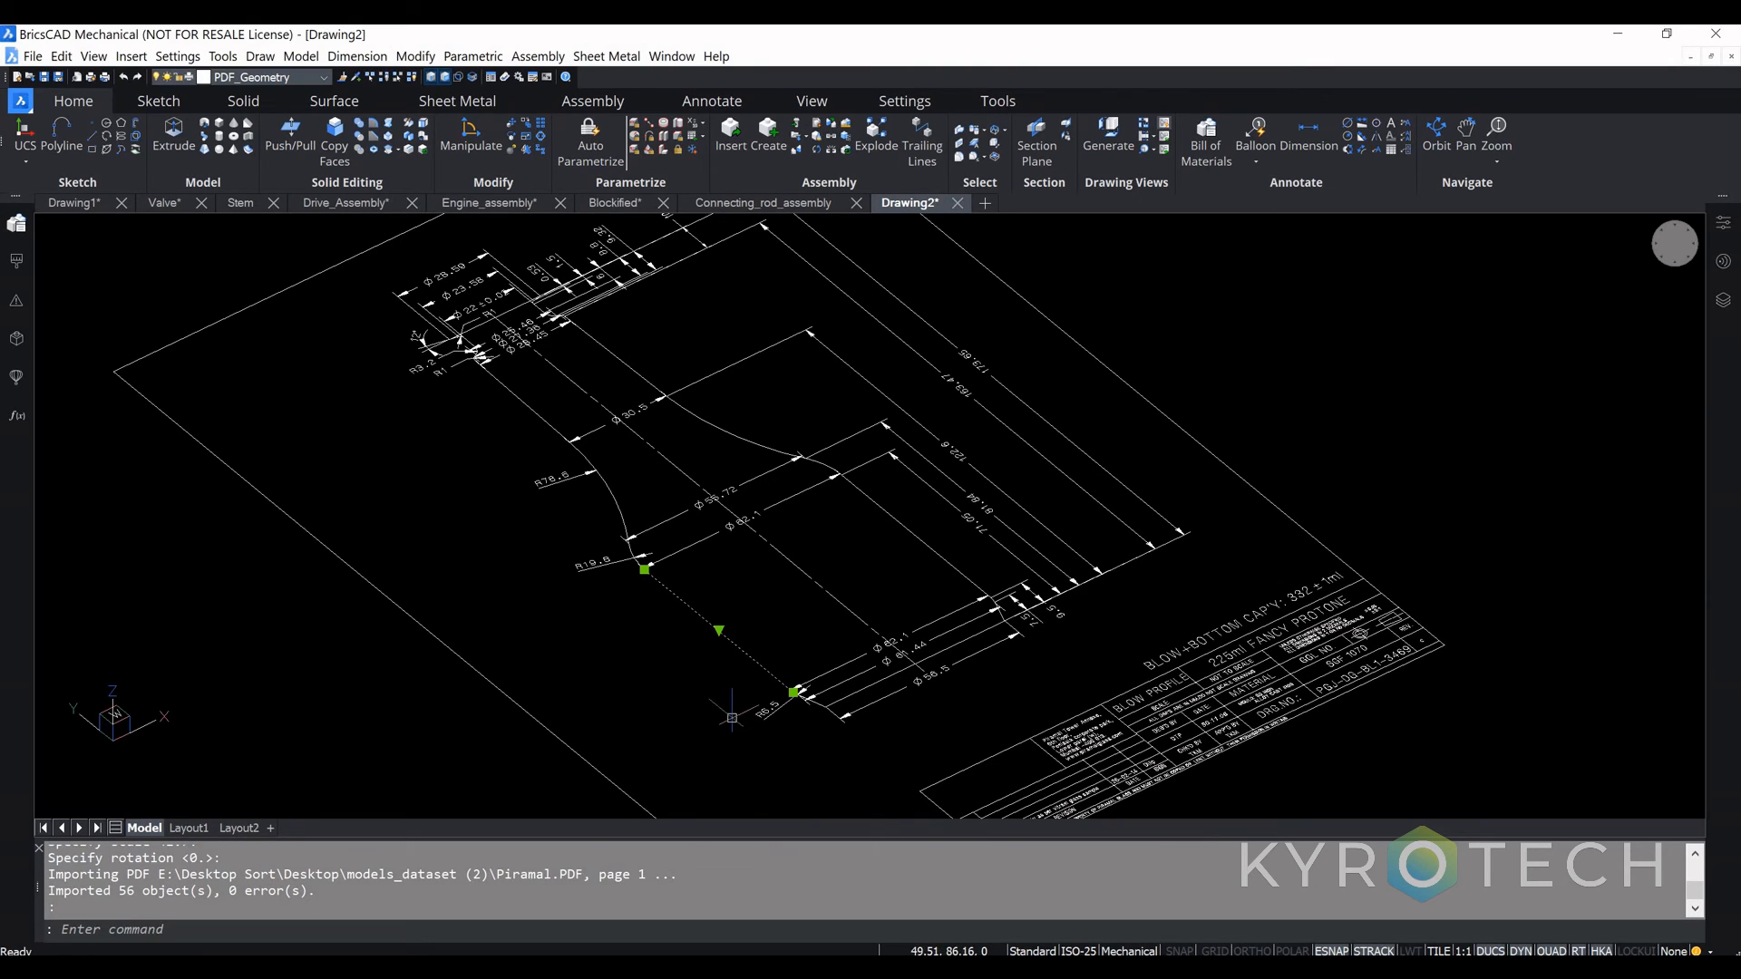
click(334, 101)
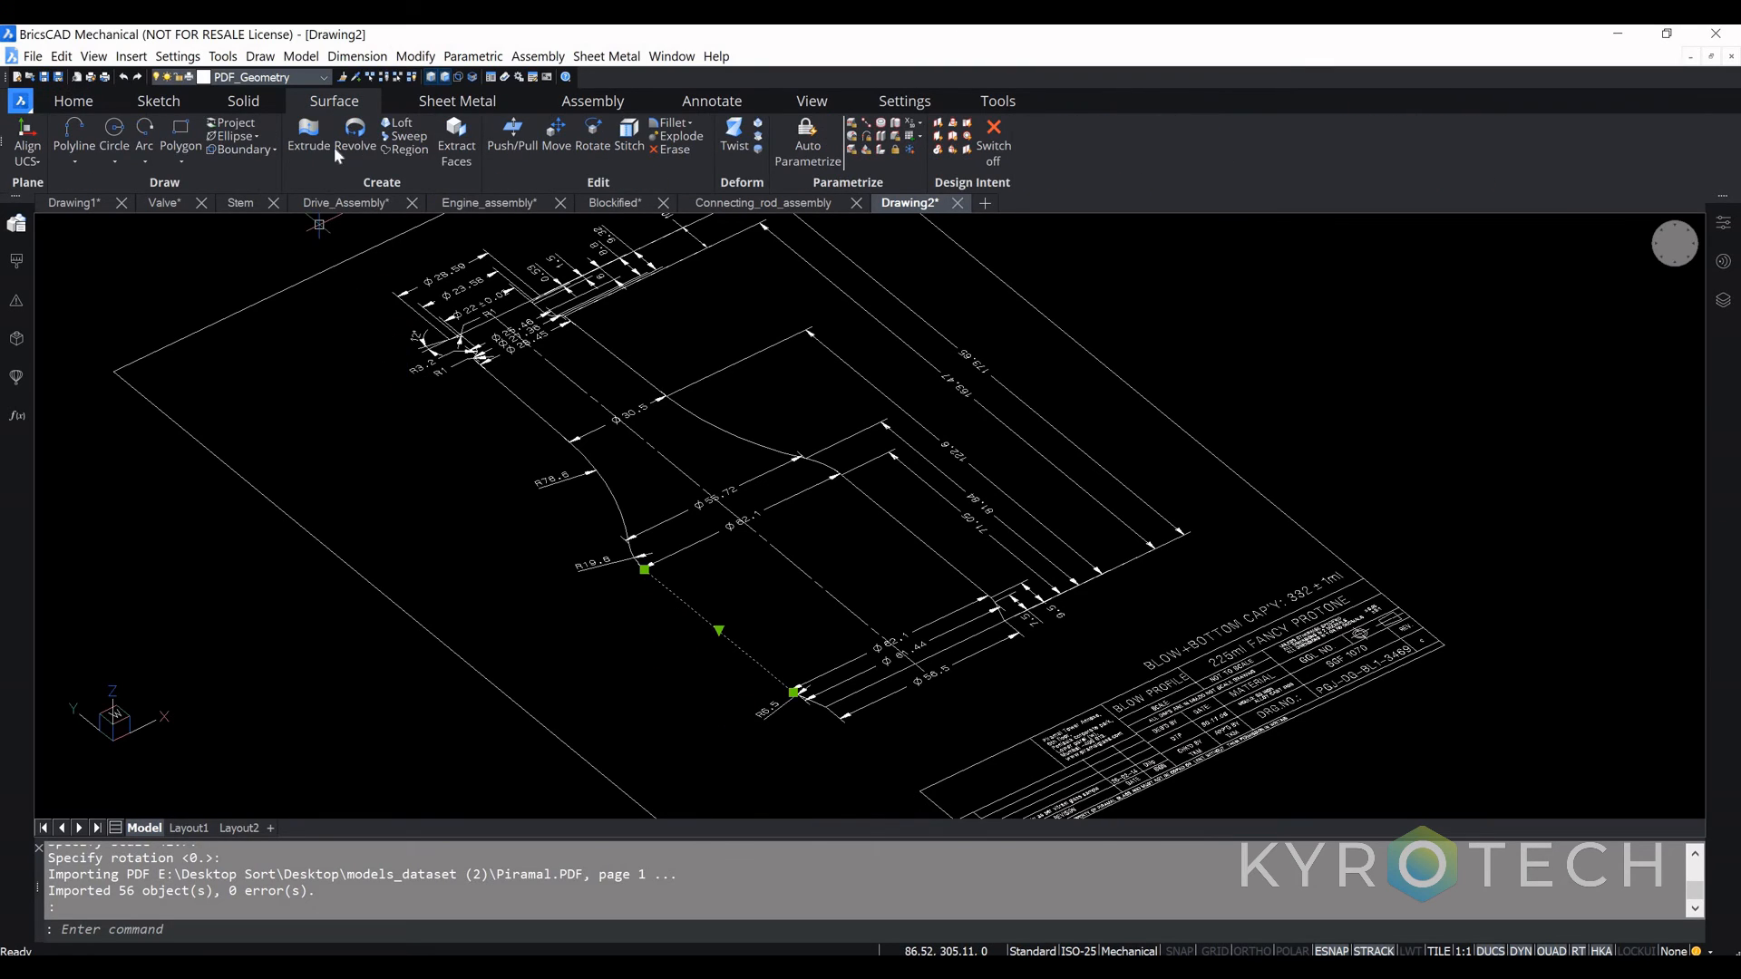
click(351, 139)
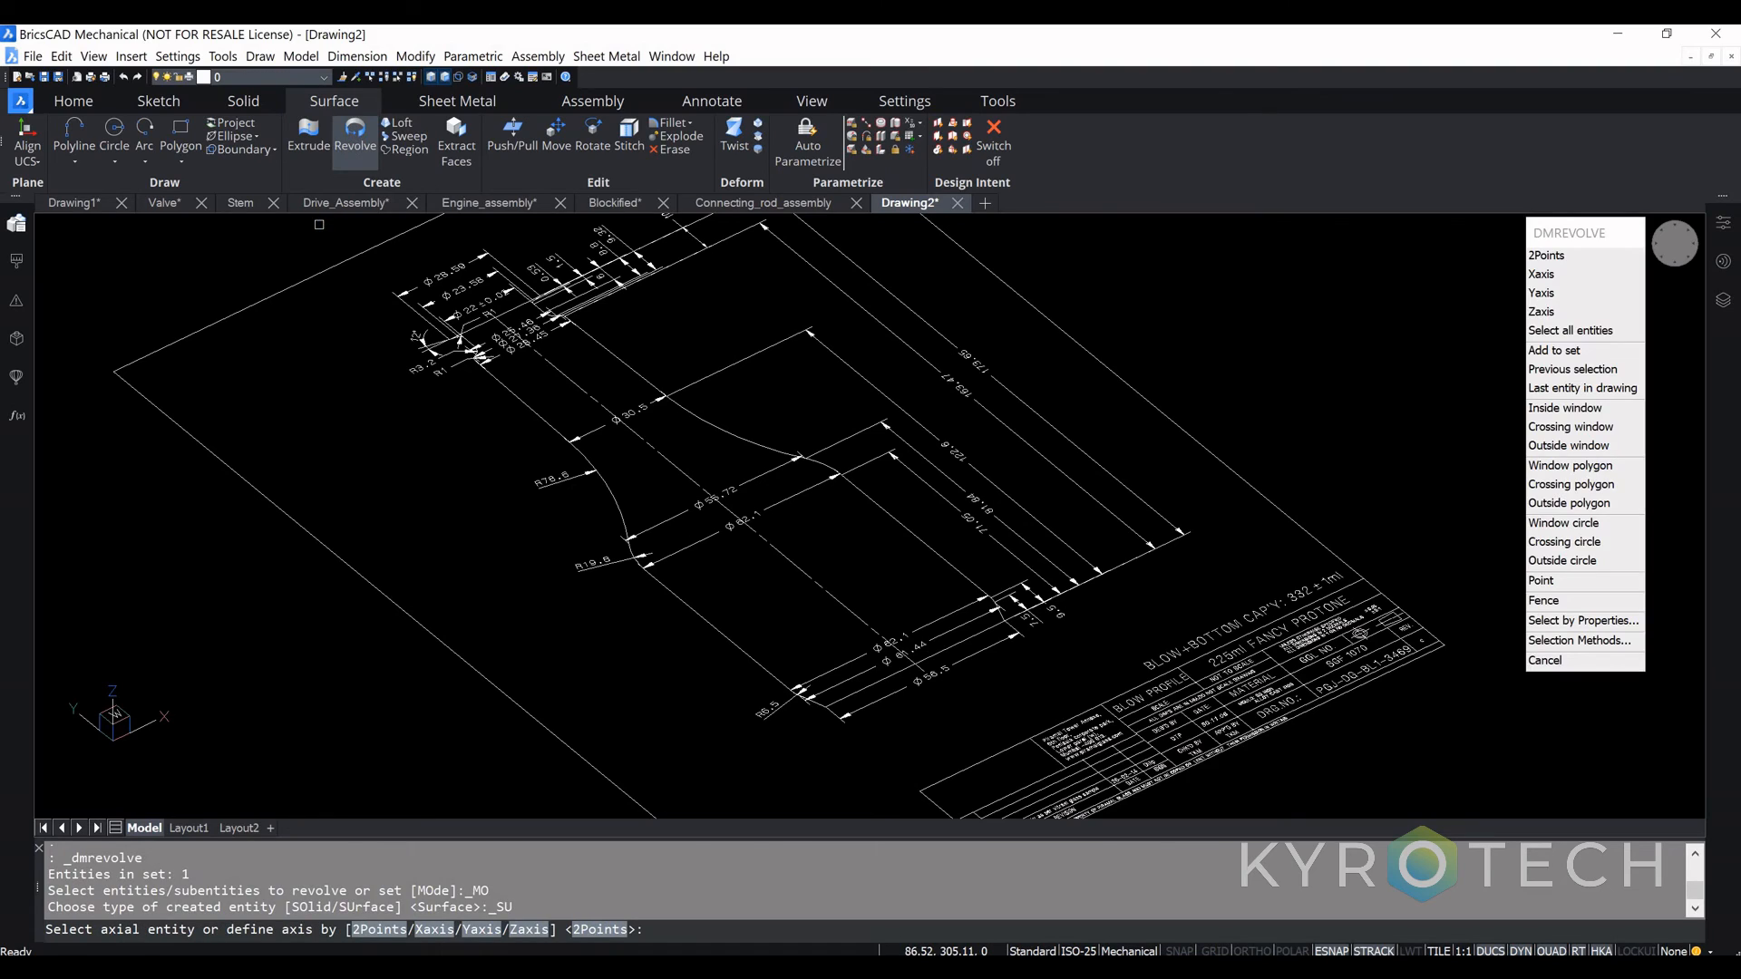
click(780, 540)
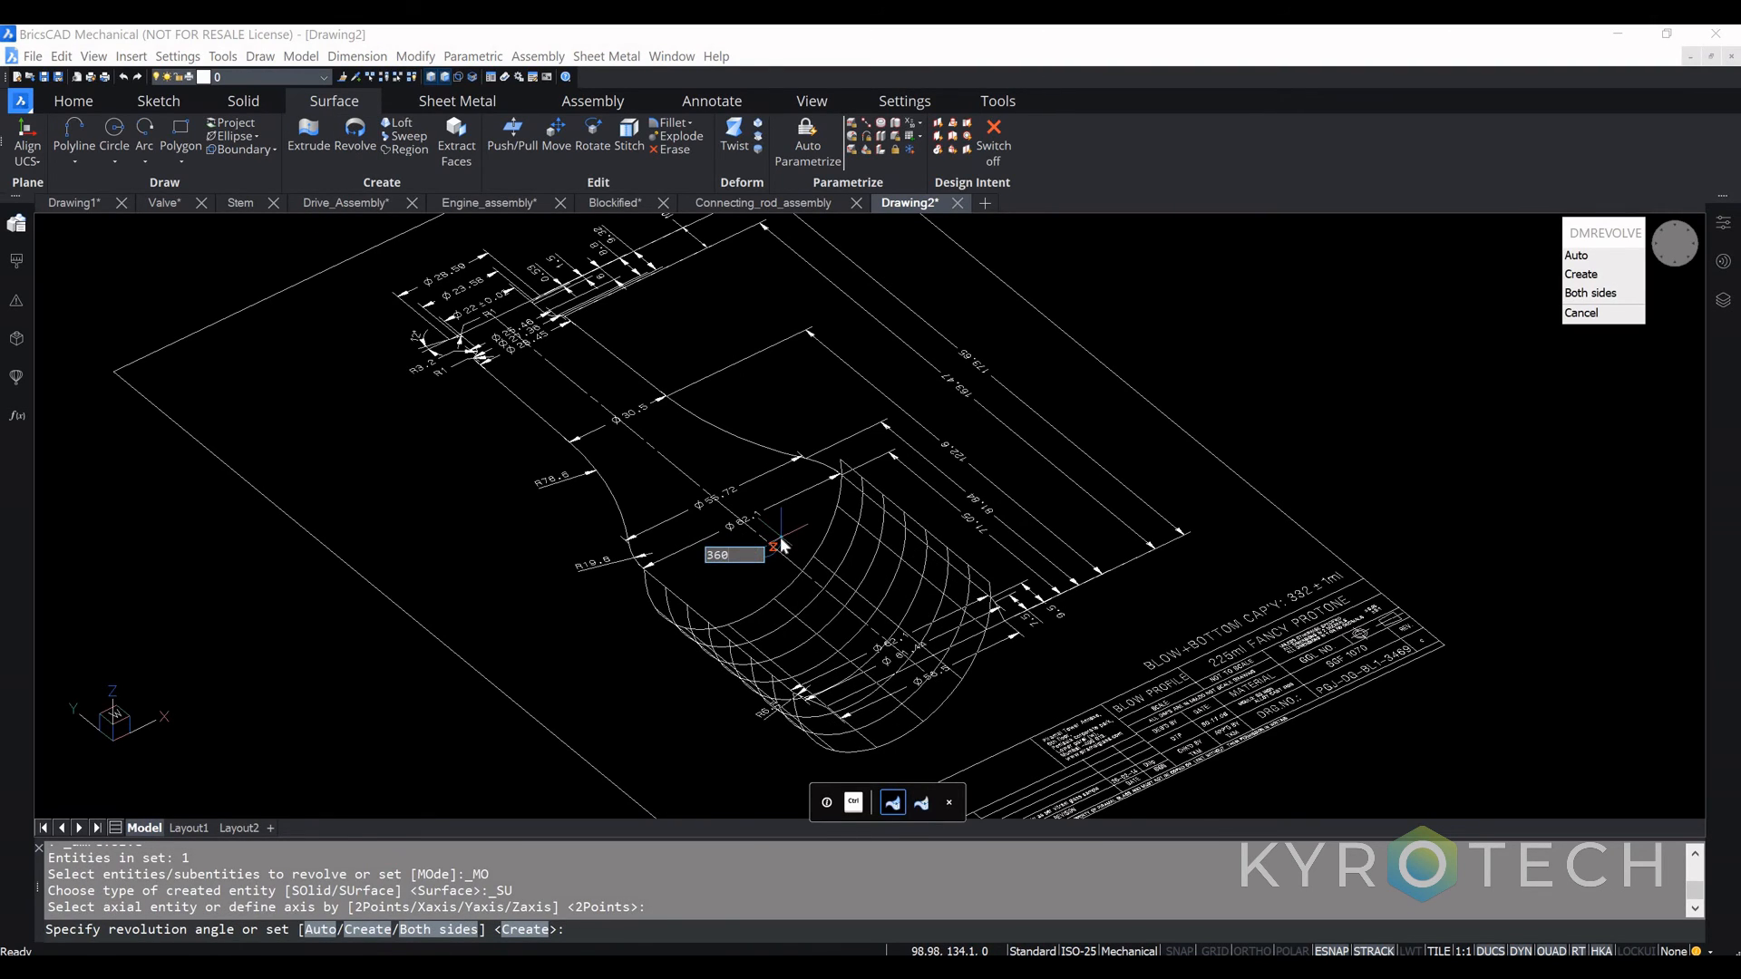
key(Return)
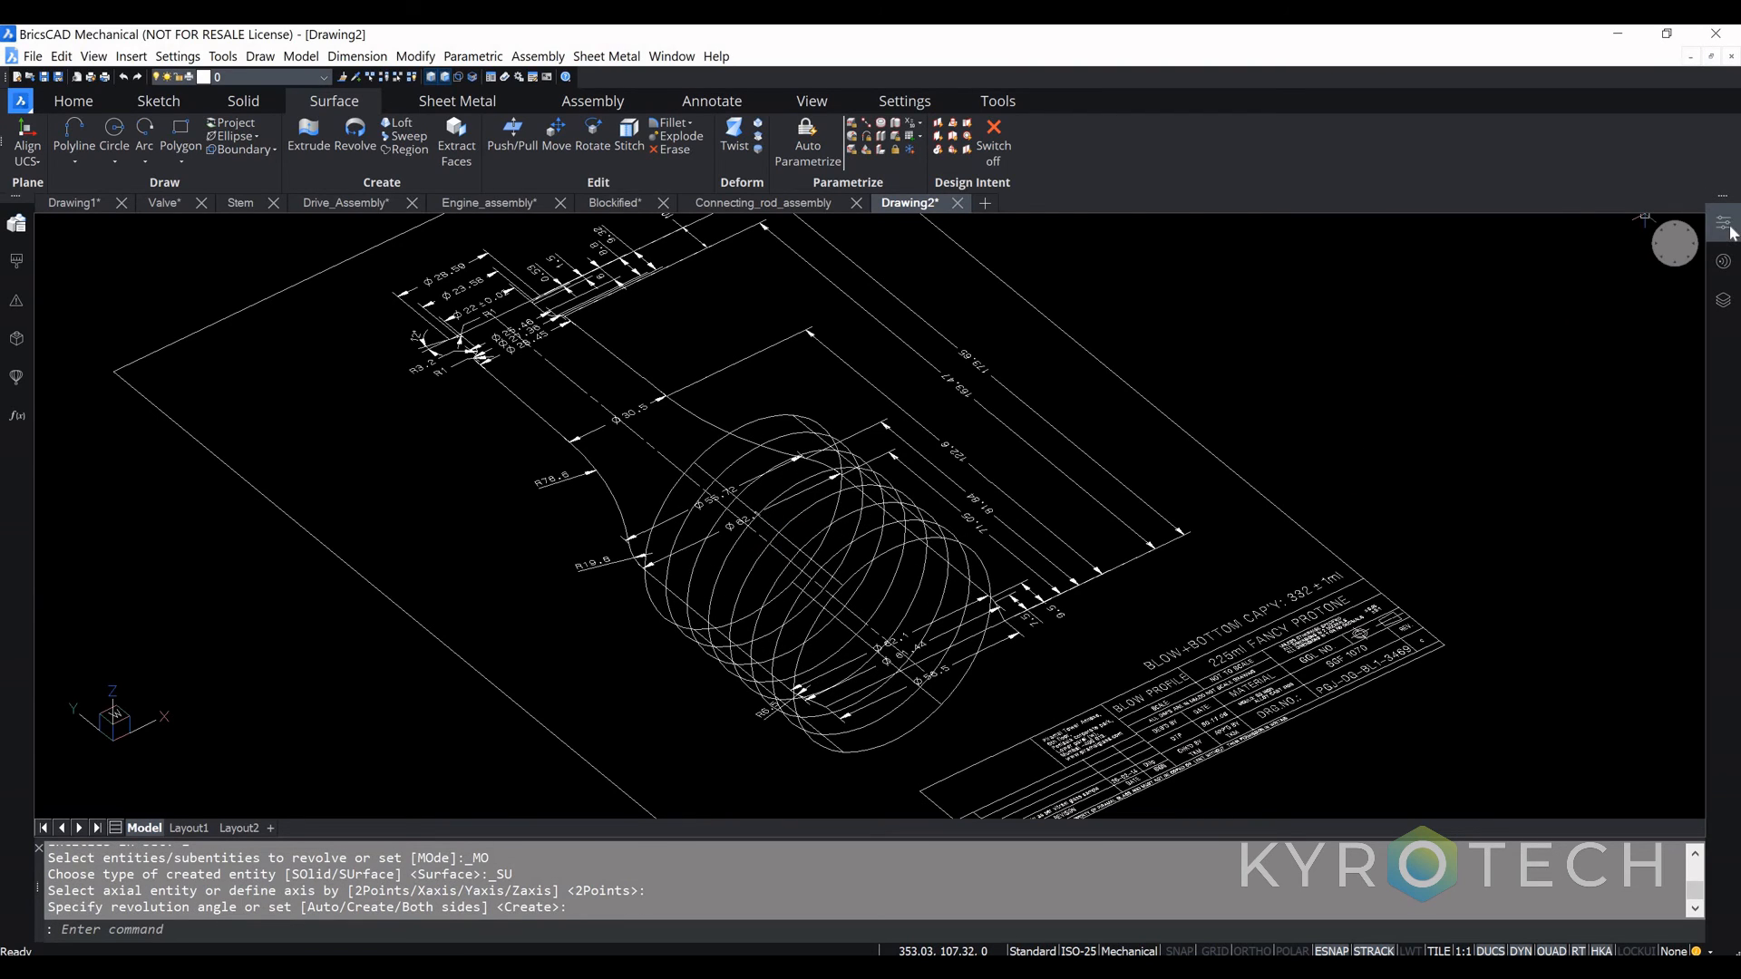
Step: Set the drawing's visual style to Modeling and inspect the revolved bottle surface from several angles
click(1724, 225)
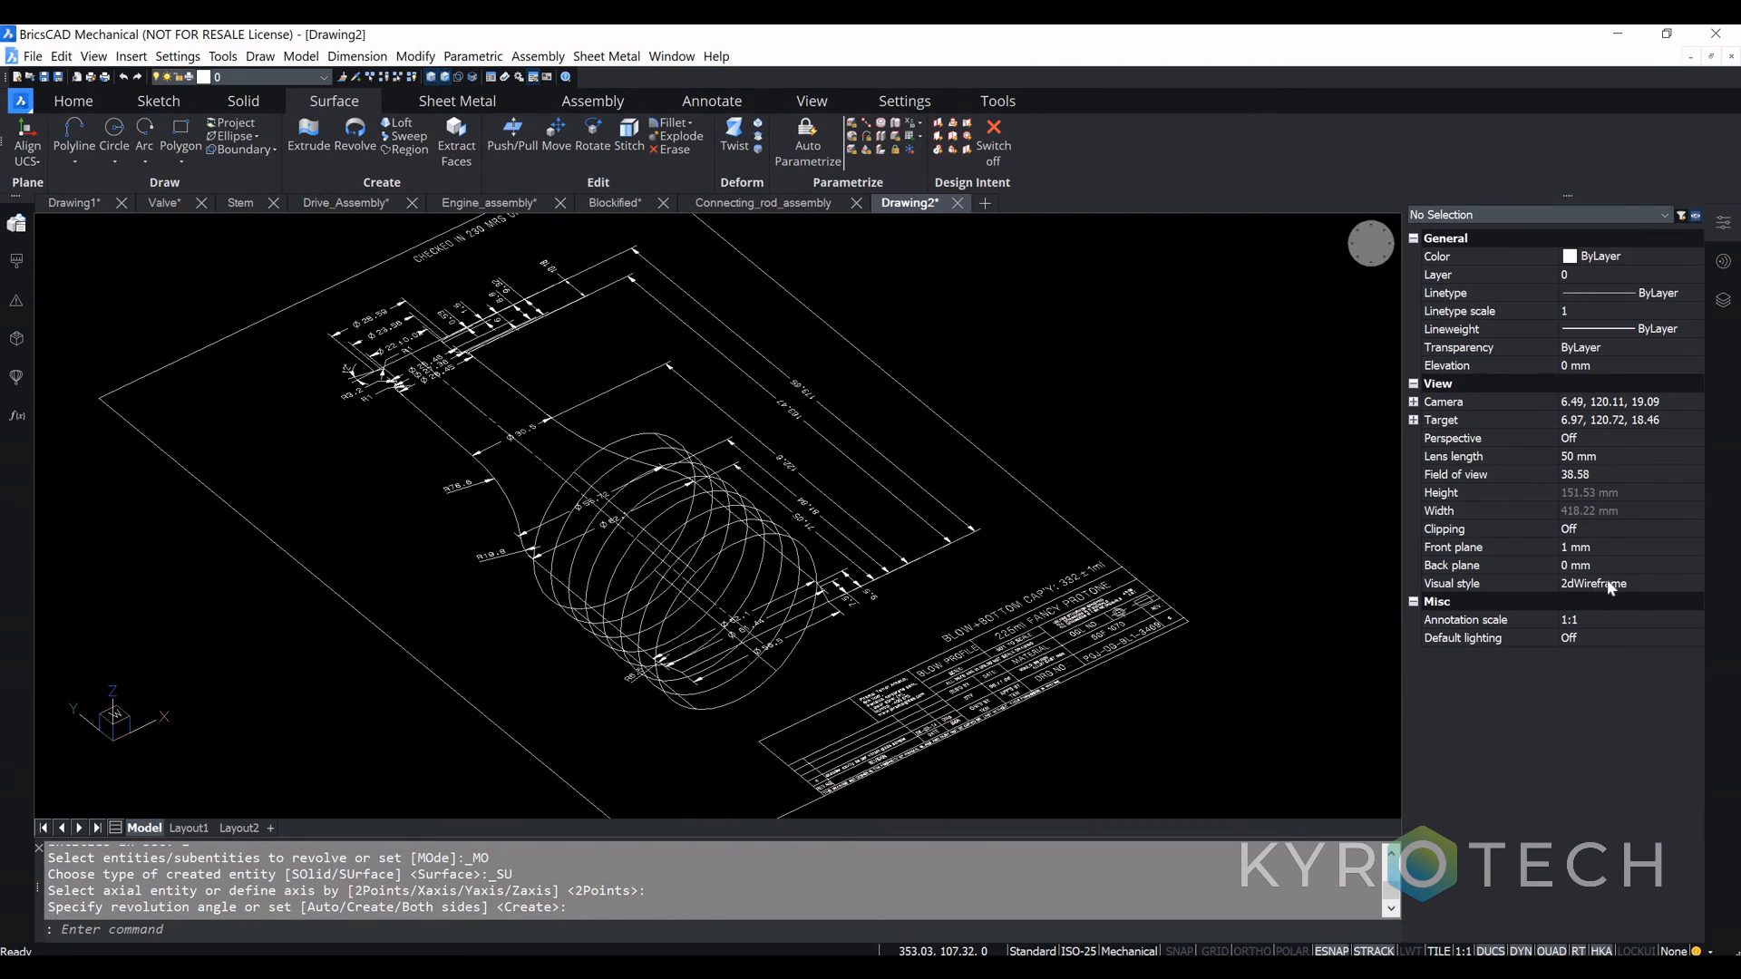
click(1694, 584)
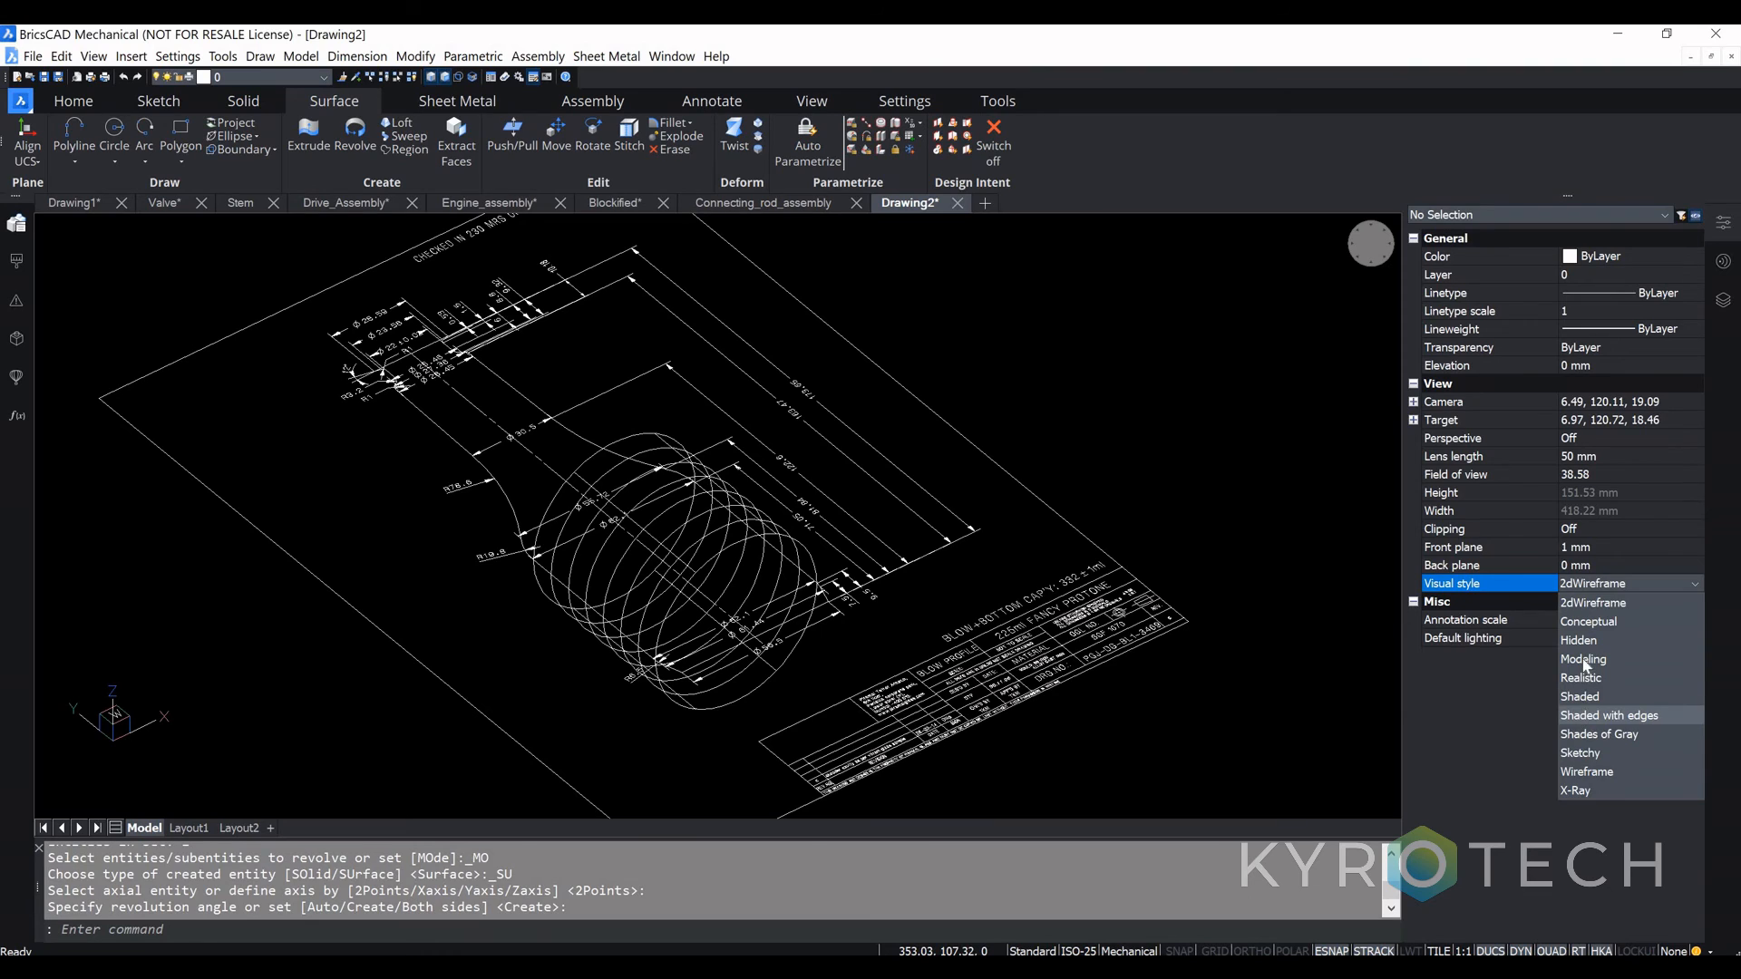
click(1583, 660)
mouse_move(641, 705)
shift+middle_down()
mouse_move(623, 672)
mouse_move(635, 655)
mouse_move(750, 617)
mouse_move(637, 672)
mouse_move(789, 617)
mouse_move(768, 553)
shift+middle_up()
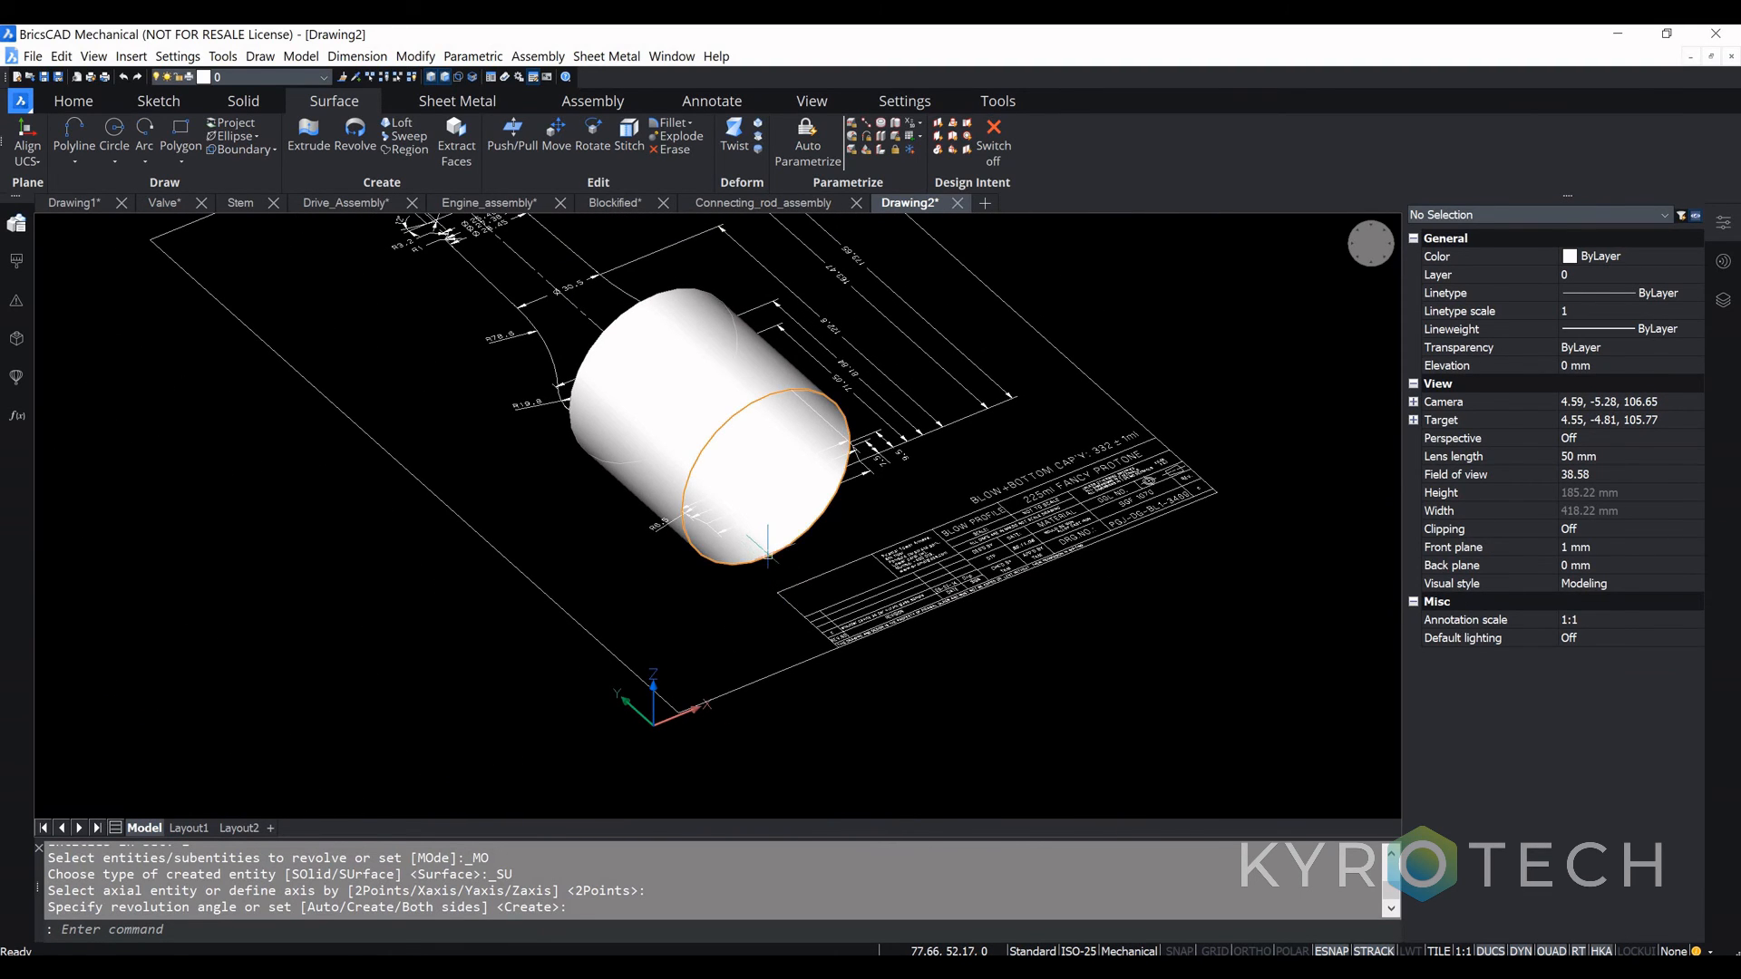
scroll(775, 549, down, 3)
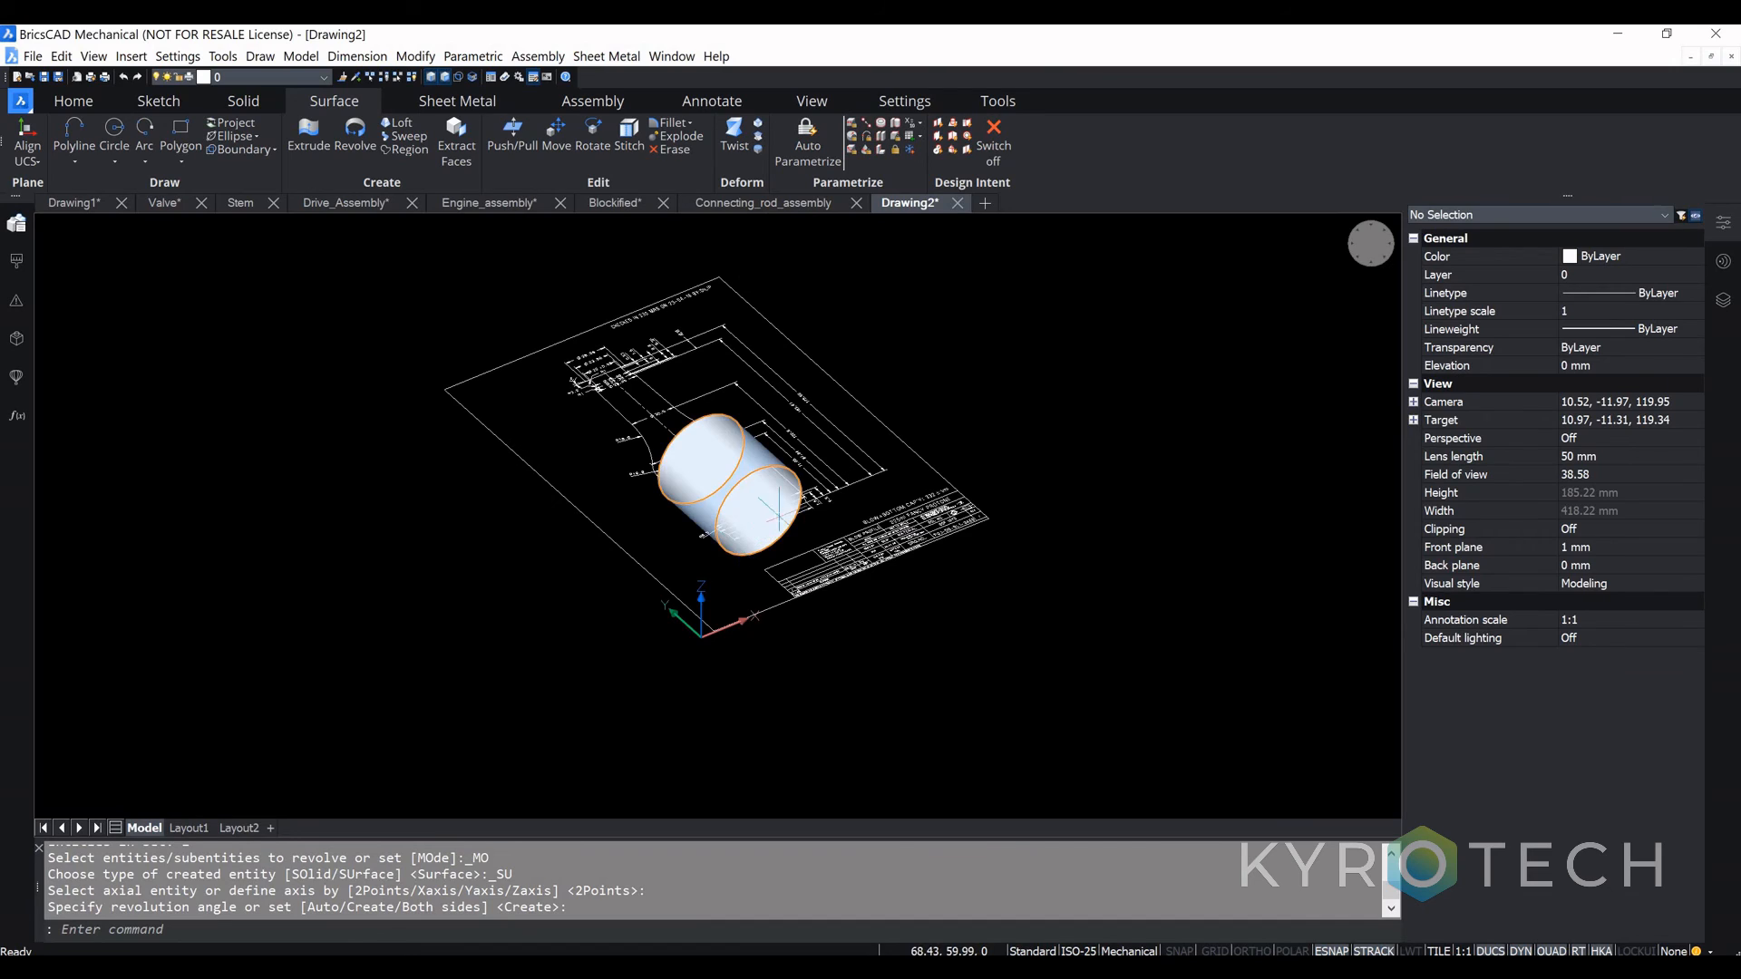
scroll(819, 496, down, 3)
shift+middle_drag(755, 498, 742, 602)
scroll(733, 555, up, 4)
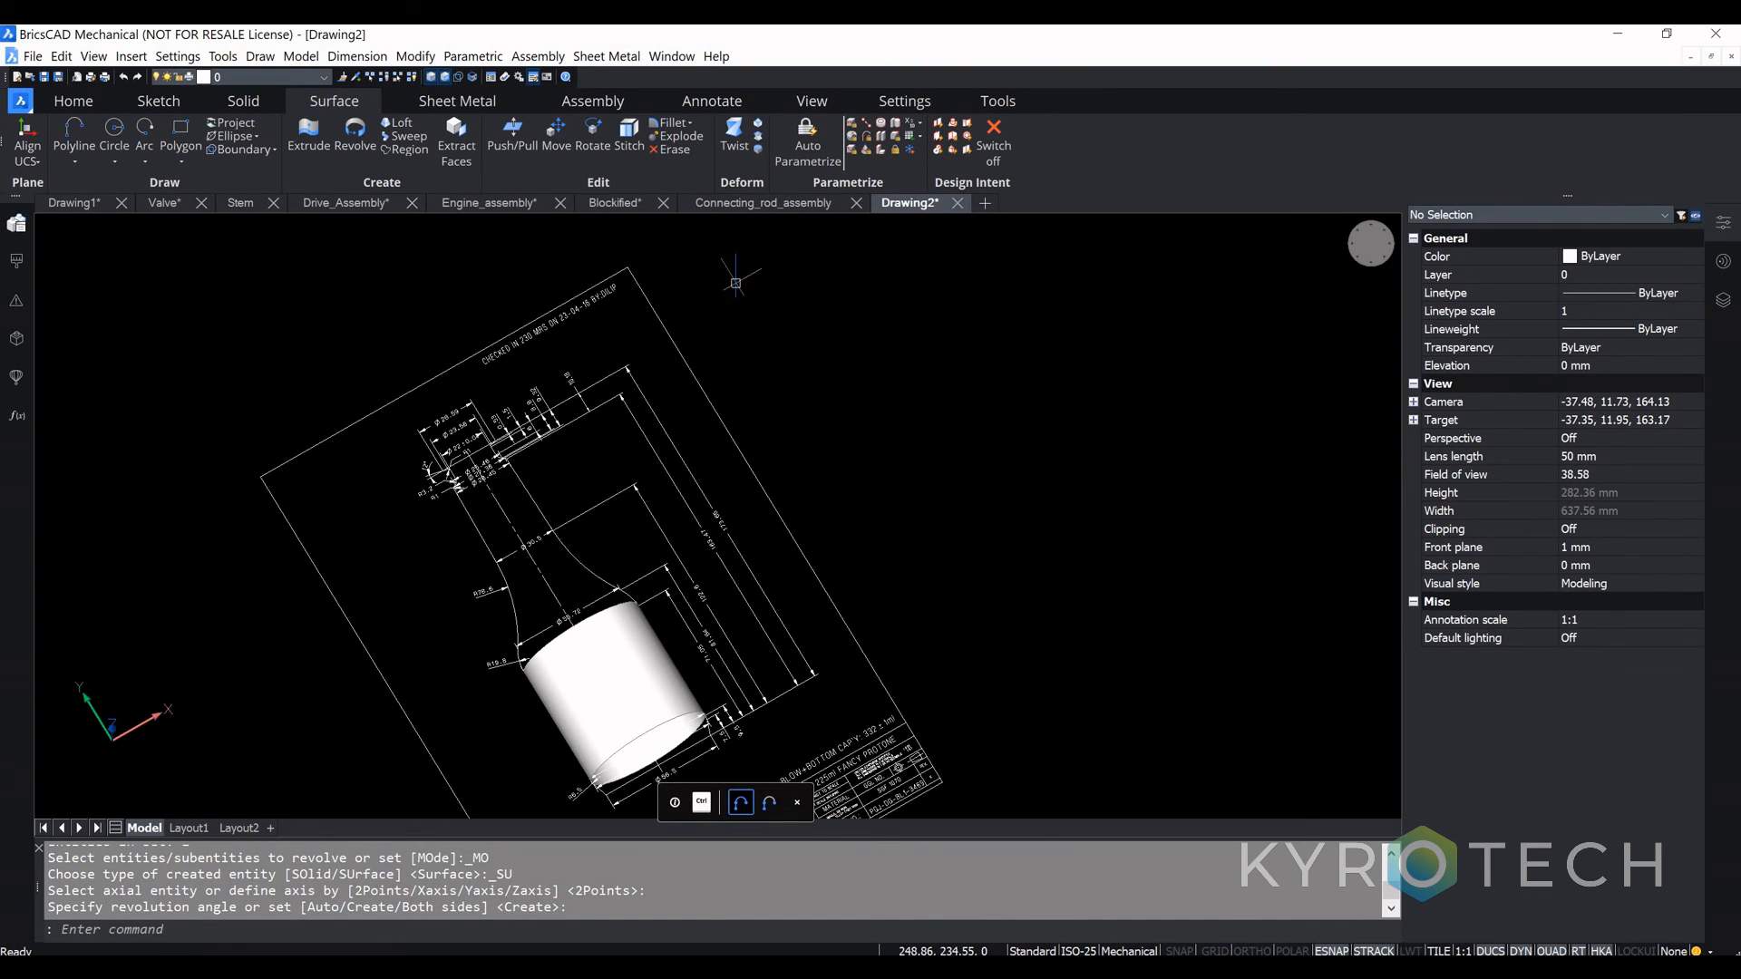
Step: Switch to the Drive_Assembly drawing and delete the bill of materials table beside the model
click(343, 203)
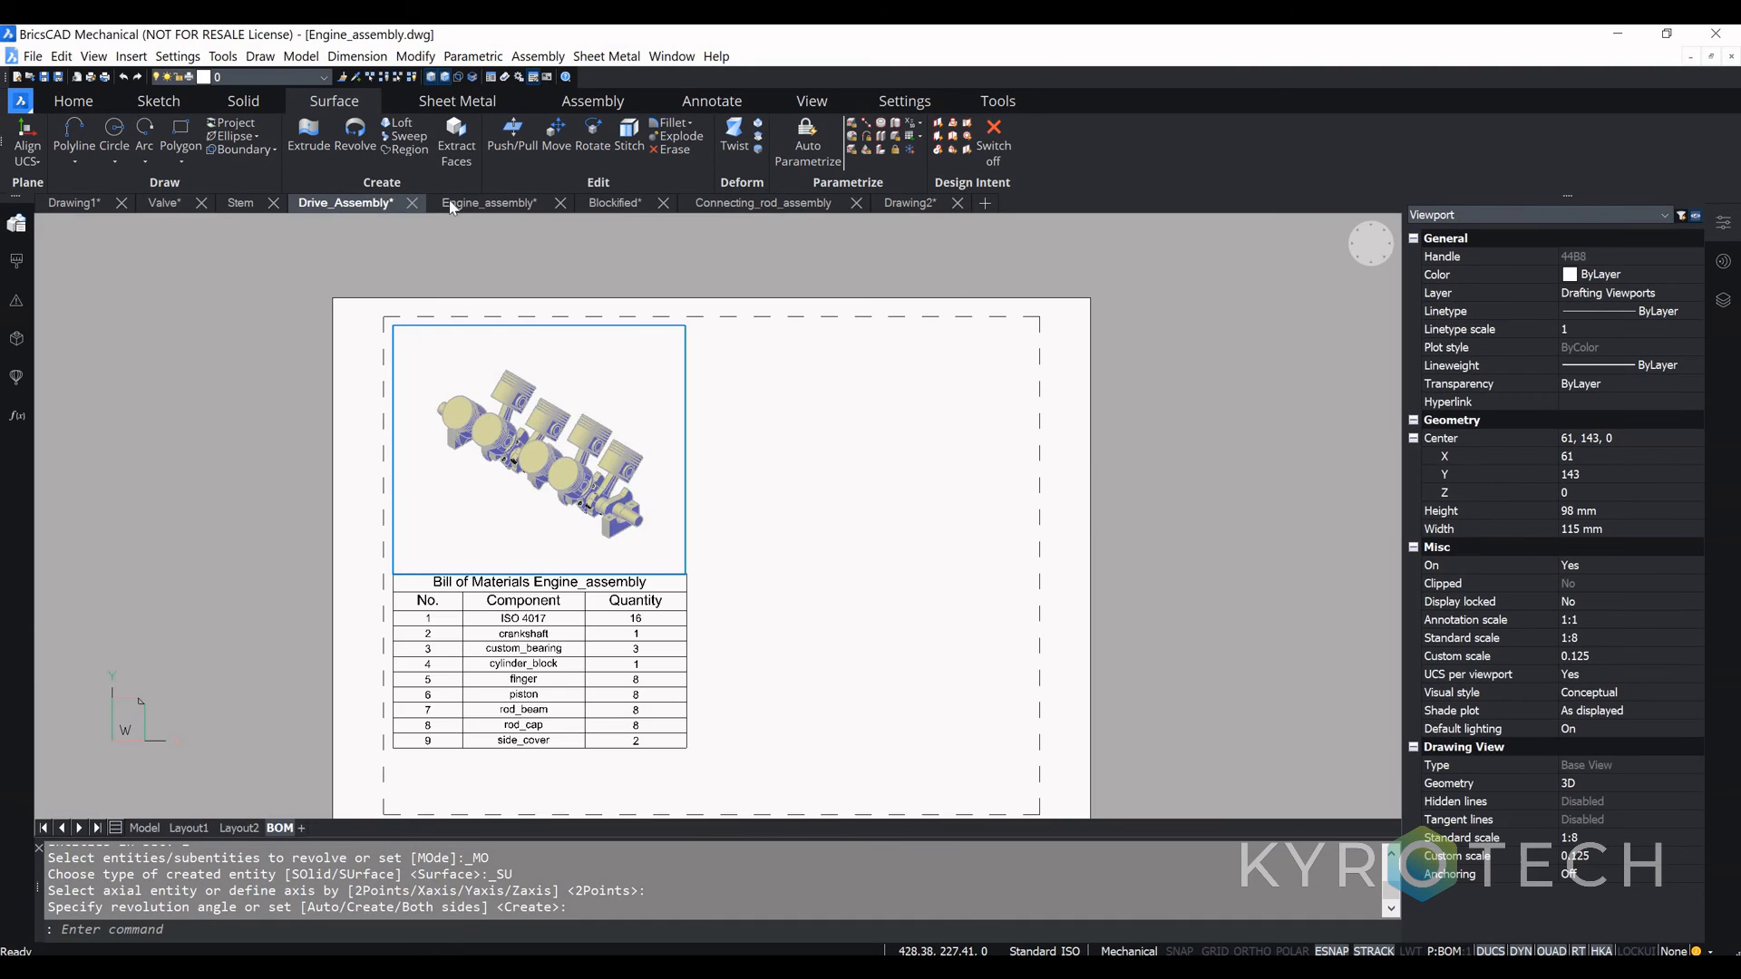
click(450, 205)
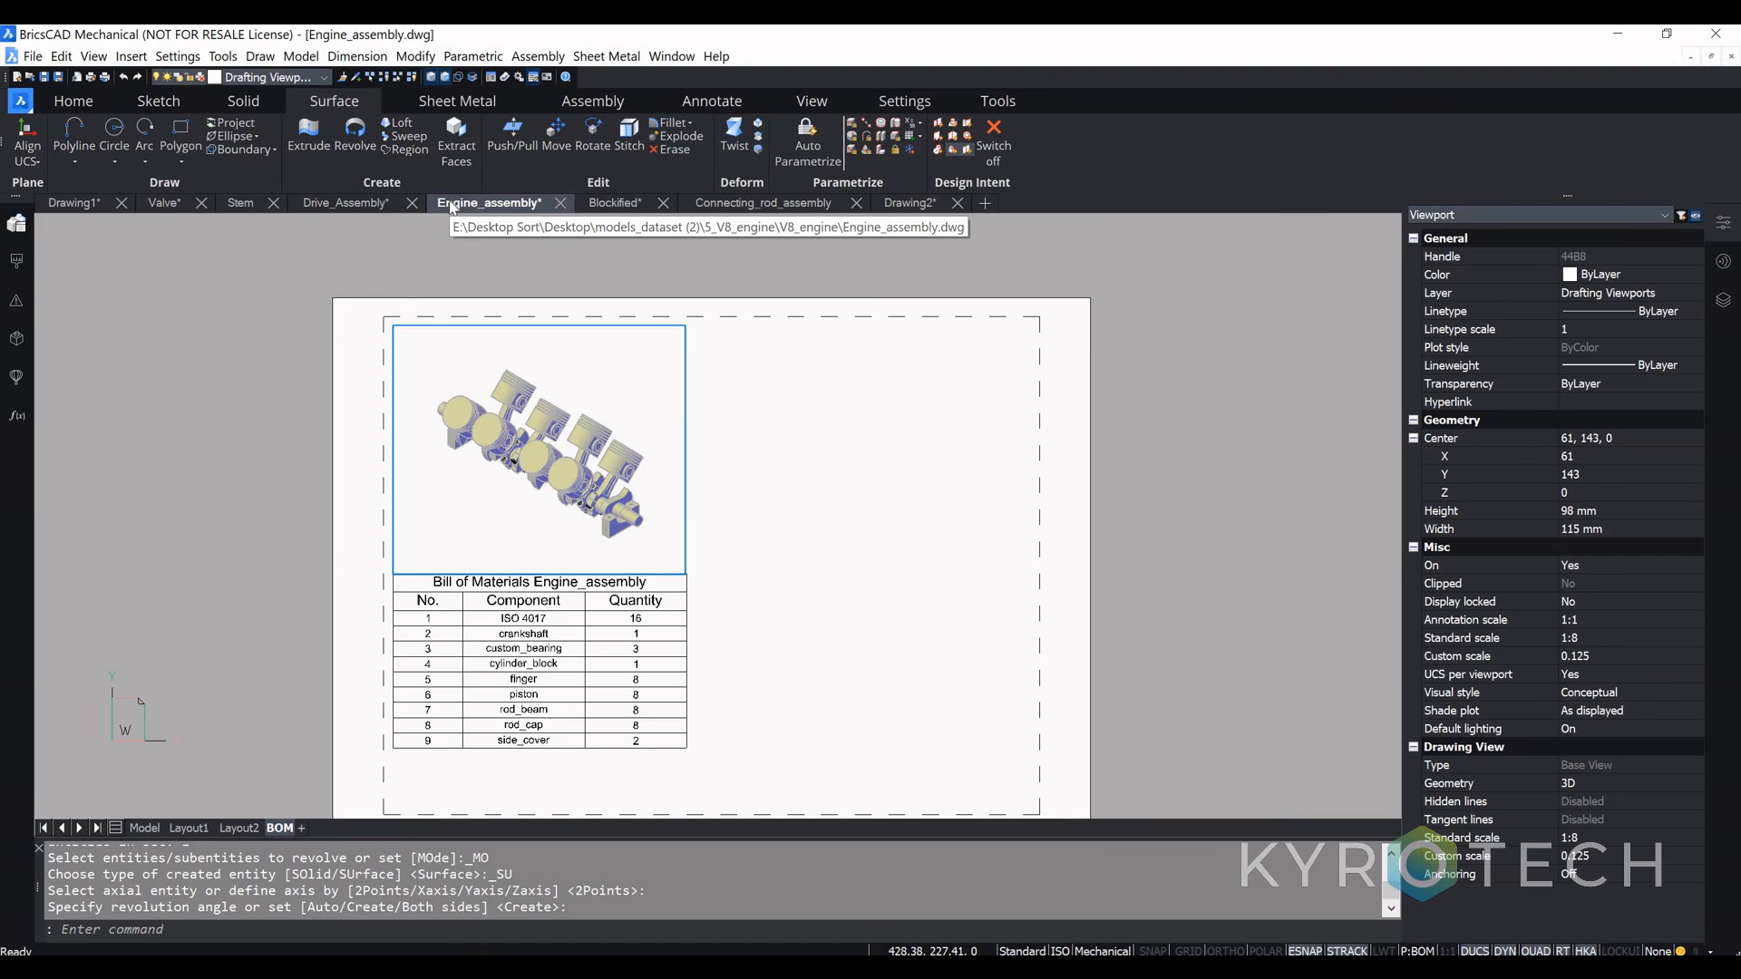
click(340, 203)
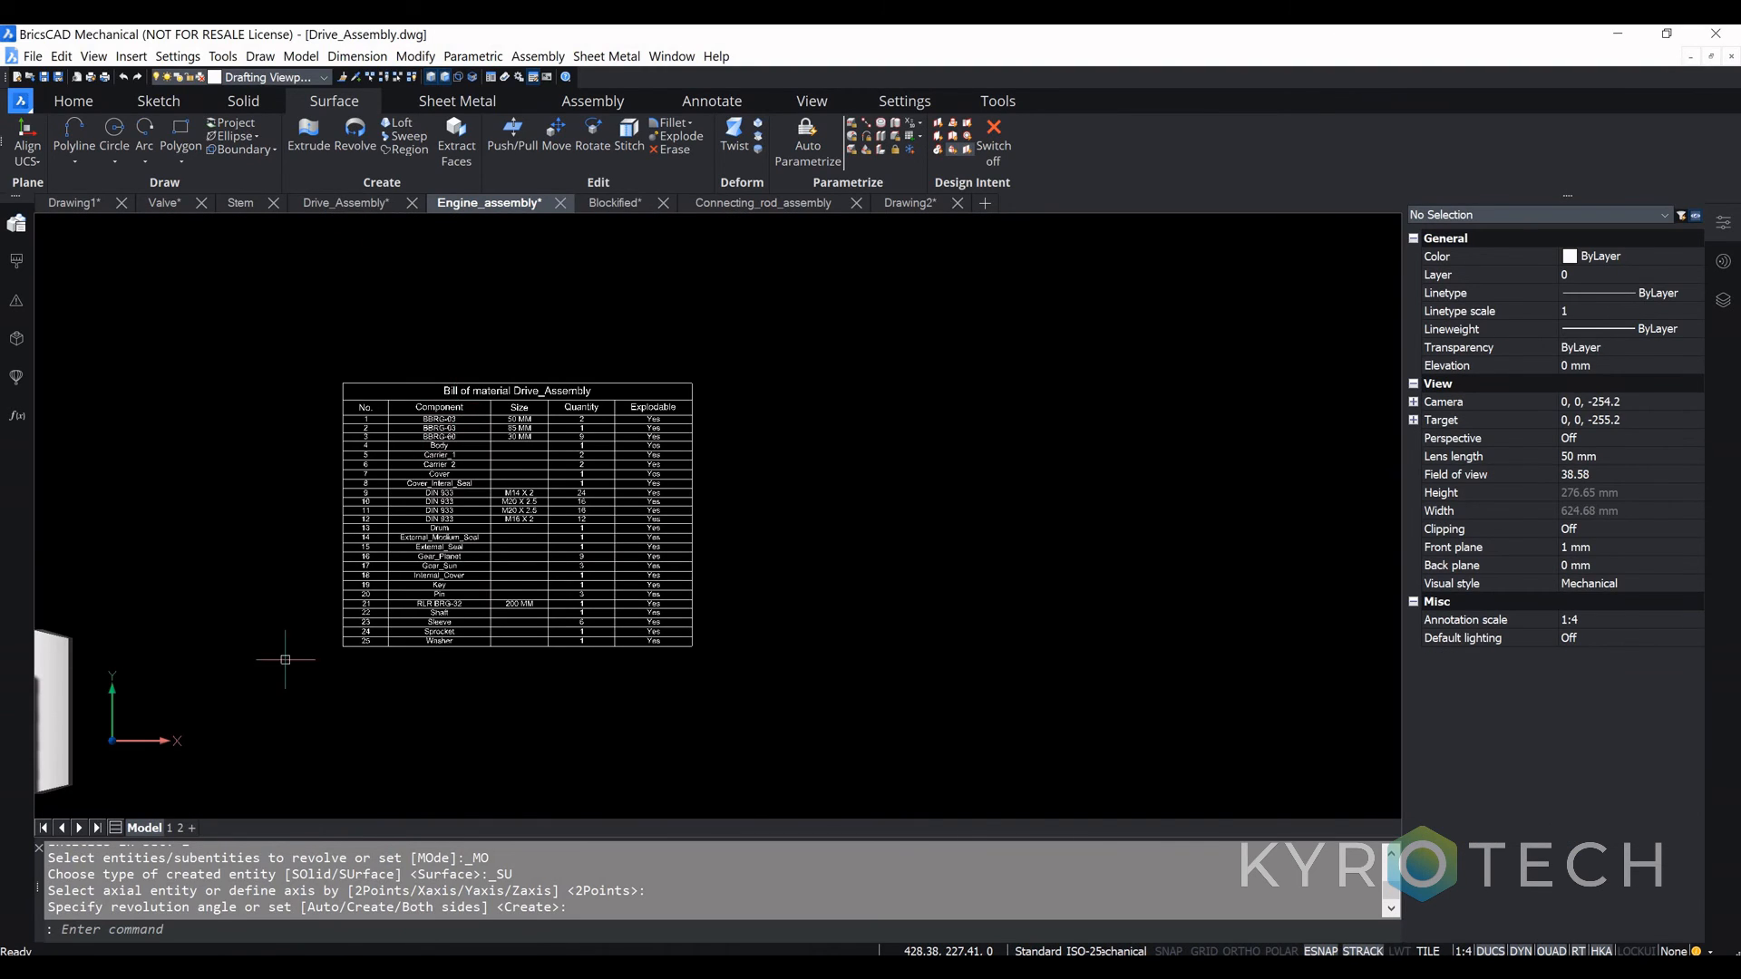
middle_drag(243, 644, 593, 619)
click(910, 511)
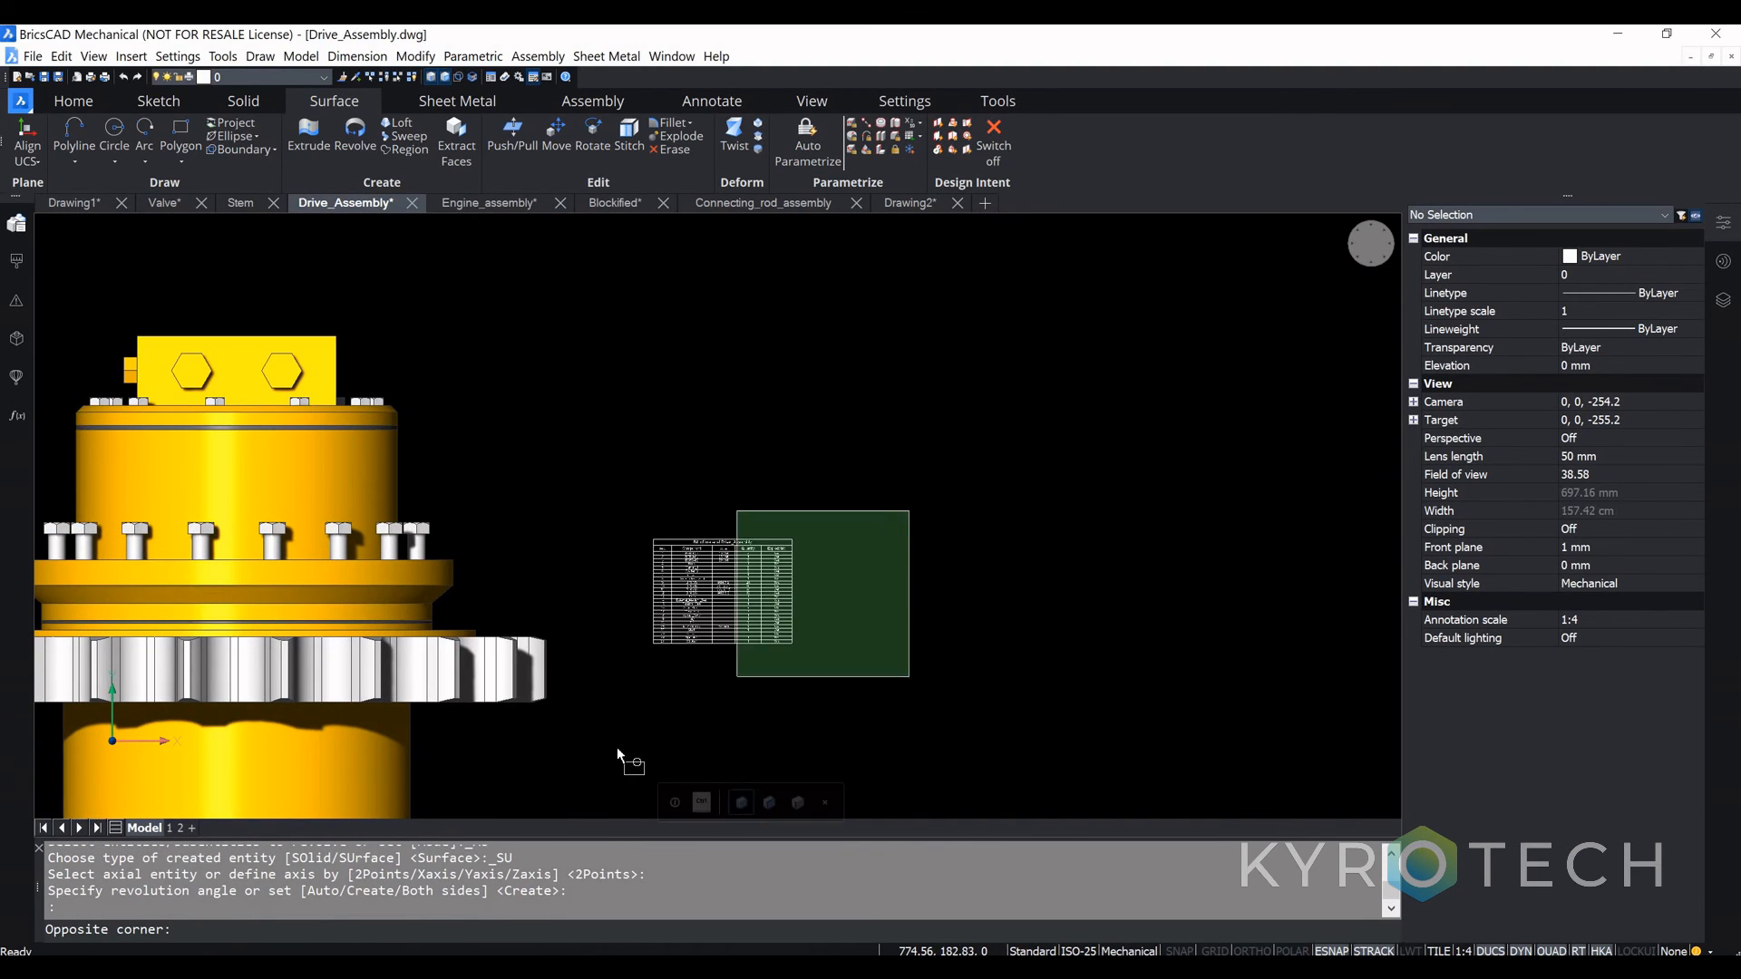
click(616, 747)
key(Delete)
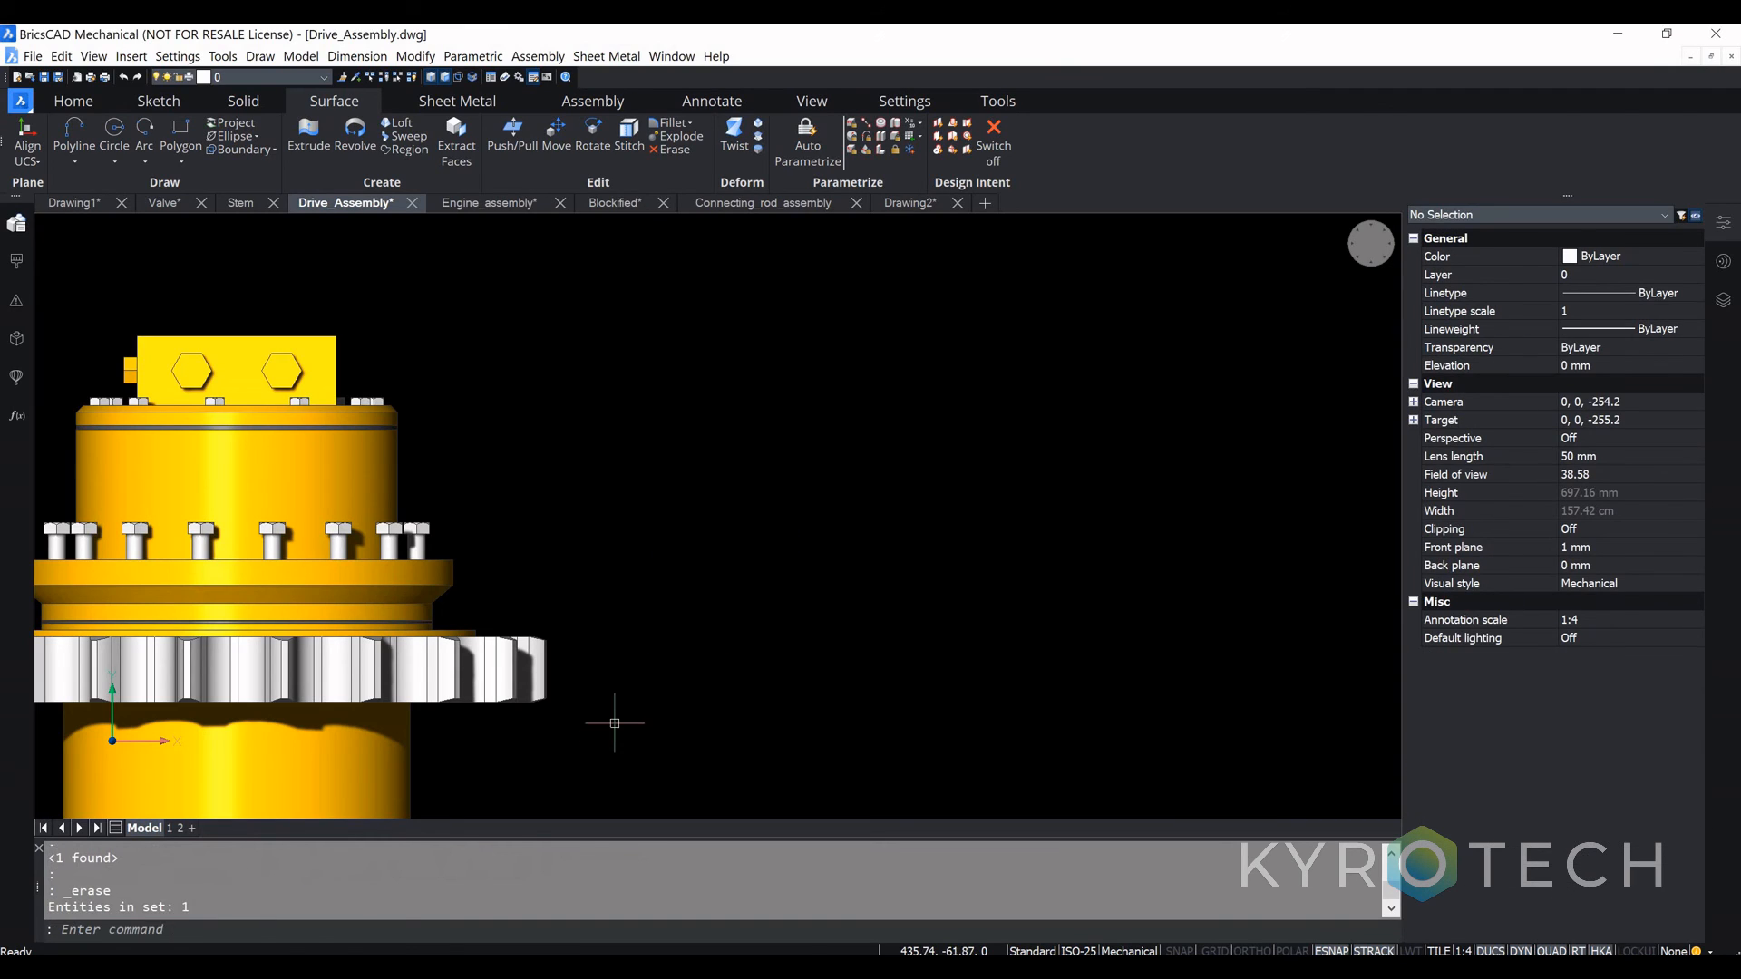
Step: Export the entire drive assembly model to the Desktop as the 3D PDF file Drive_Assembly.pdf
mouse_move(362, 807)
middle_down()
mouse_move(592, 728)
mouse_move(551, 730)
mouse_move(667, 636)
mouse_move(692, 569)
middle_up()
scroll(554, 721, down, 3)
middle_drag(583, 675, 691, 556)
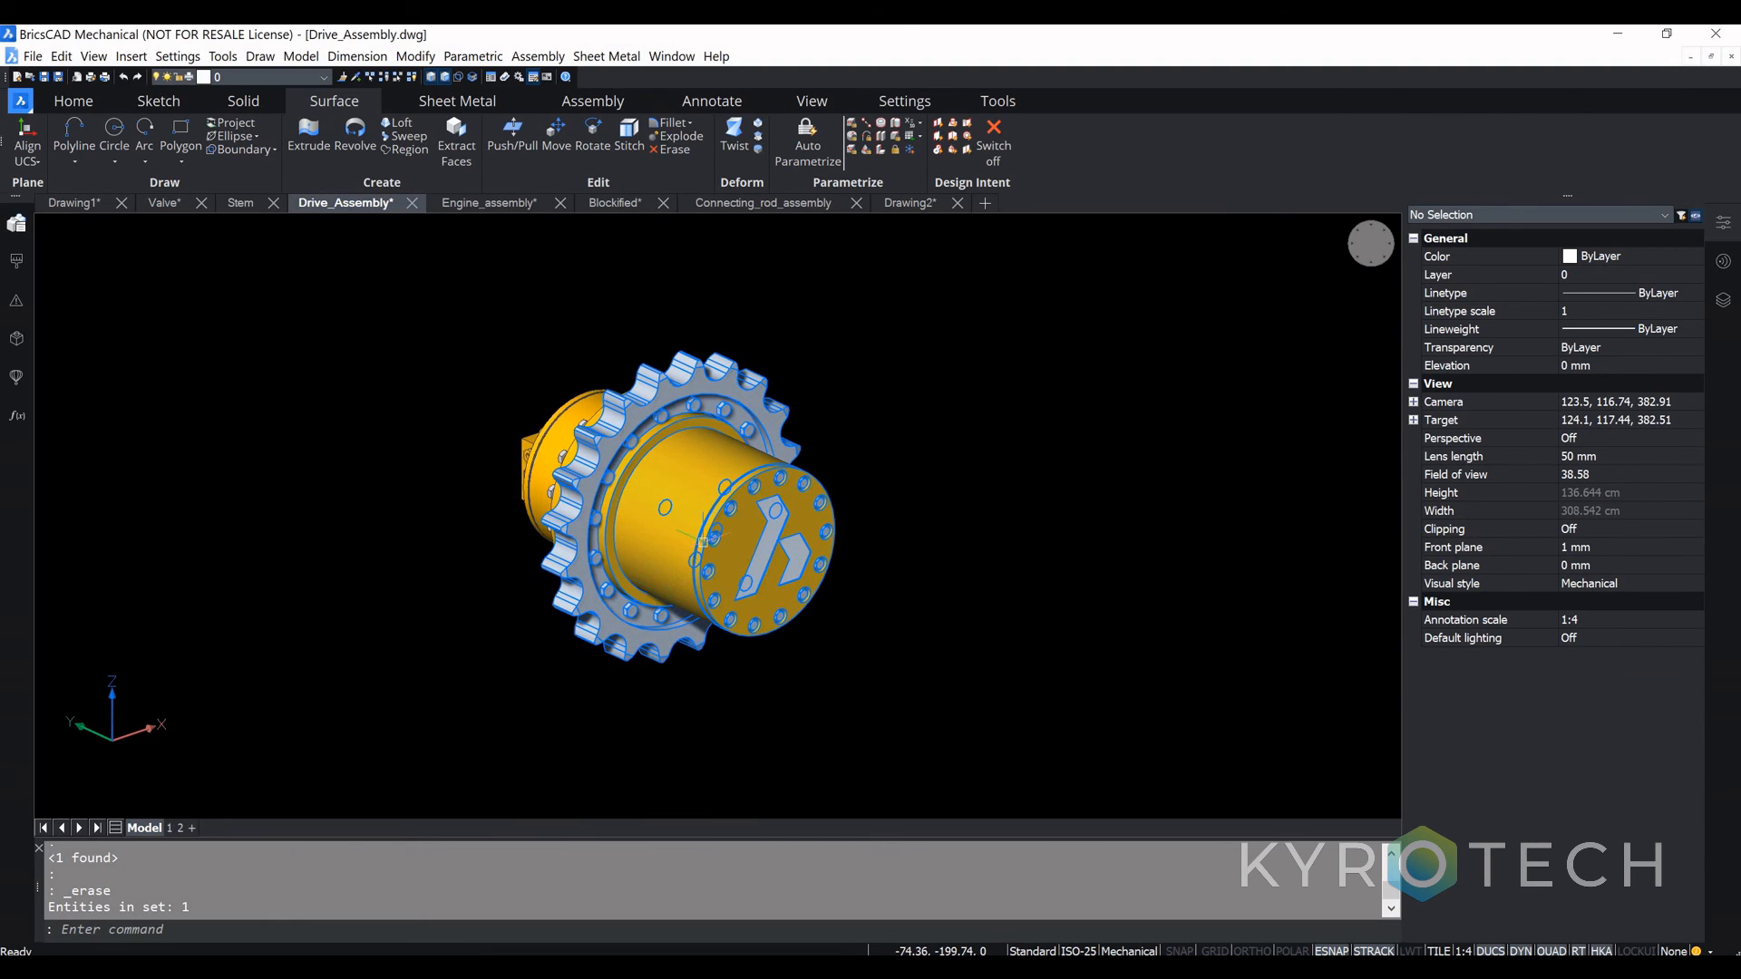
click(20, 100)
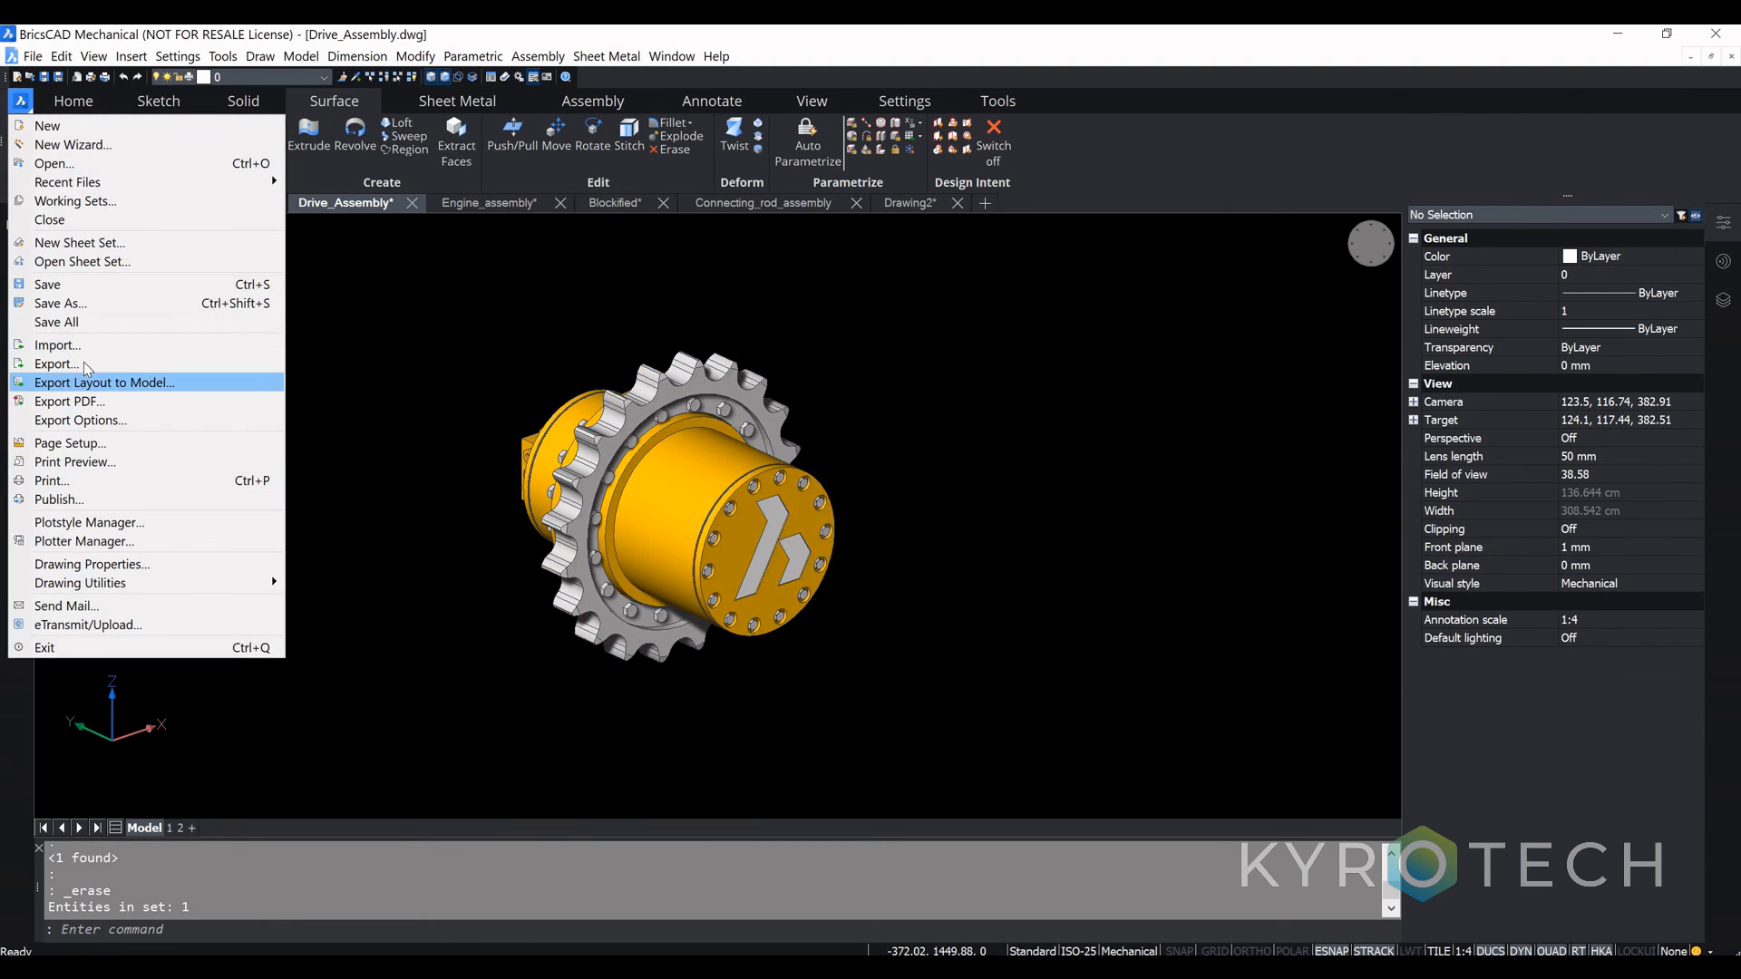
click(81, 363)
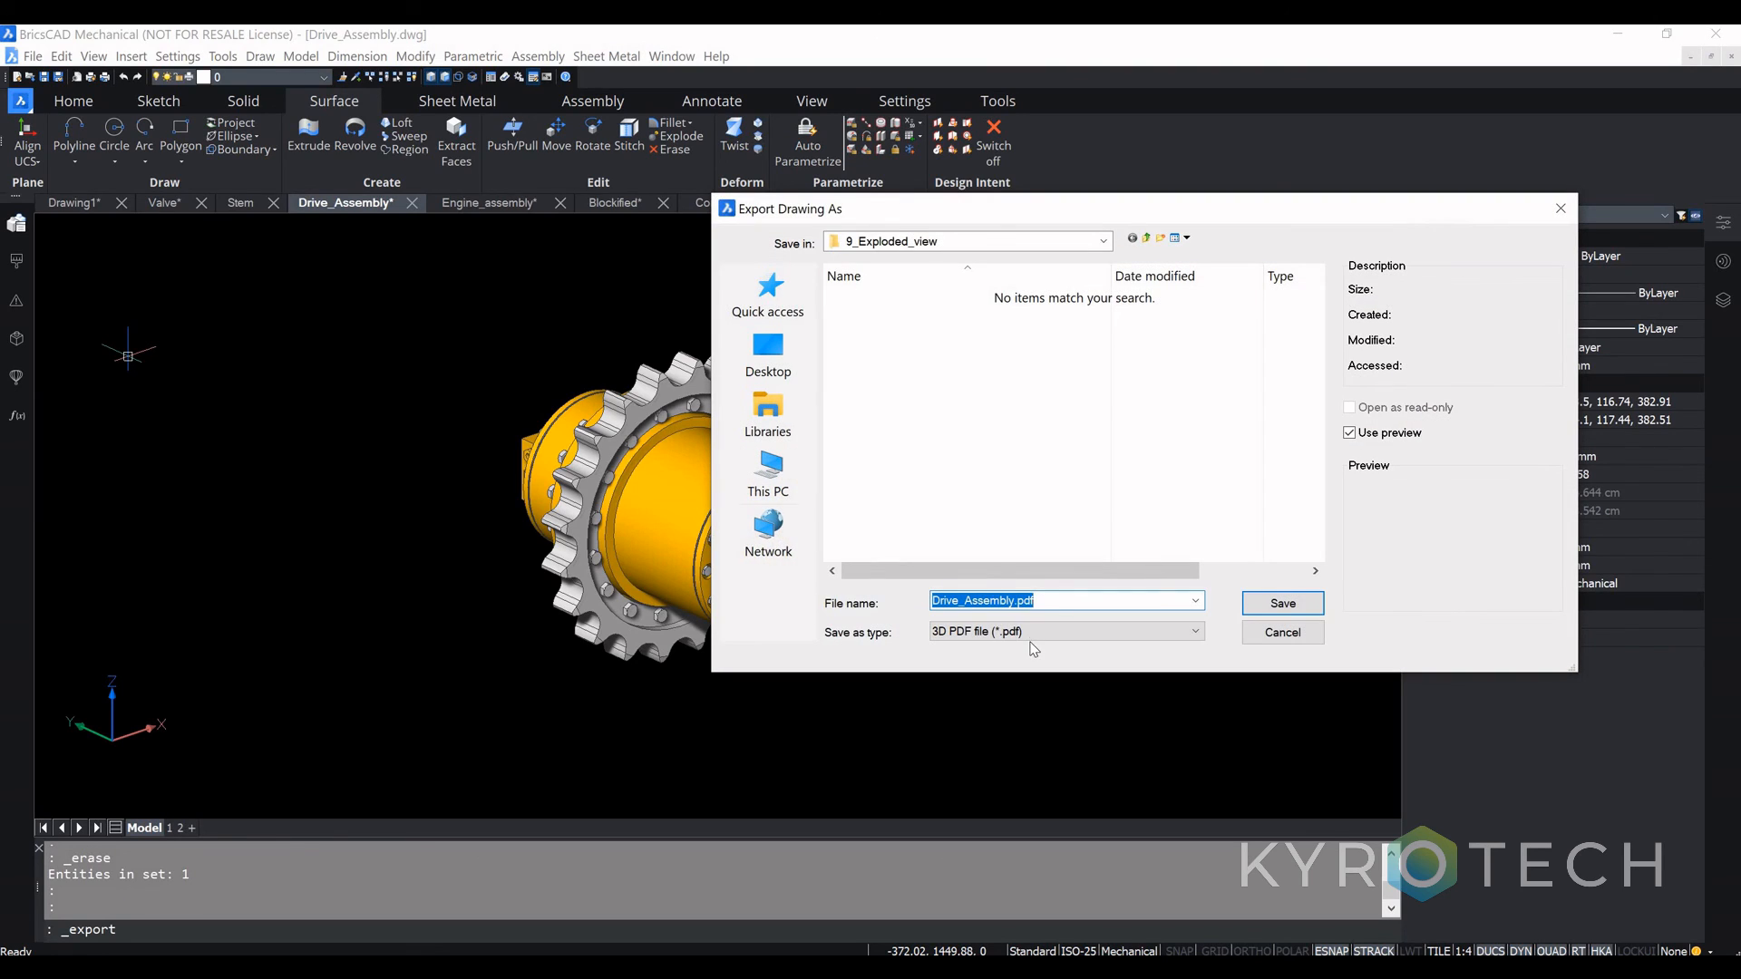
click(776, 379)
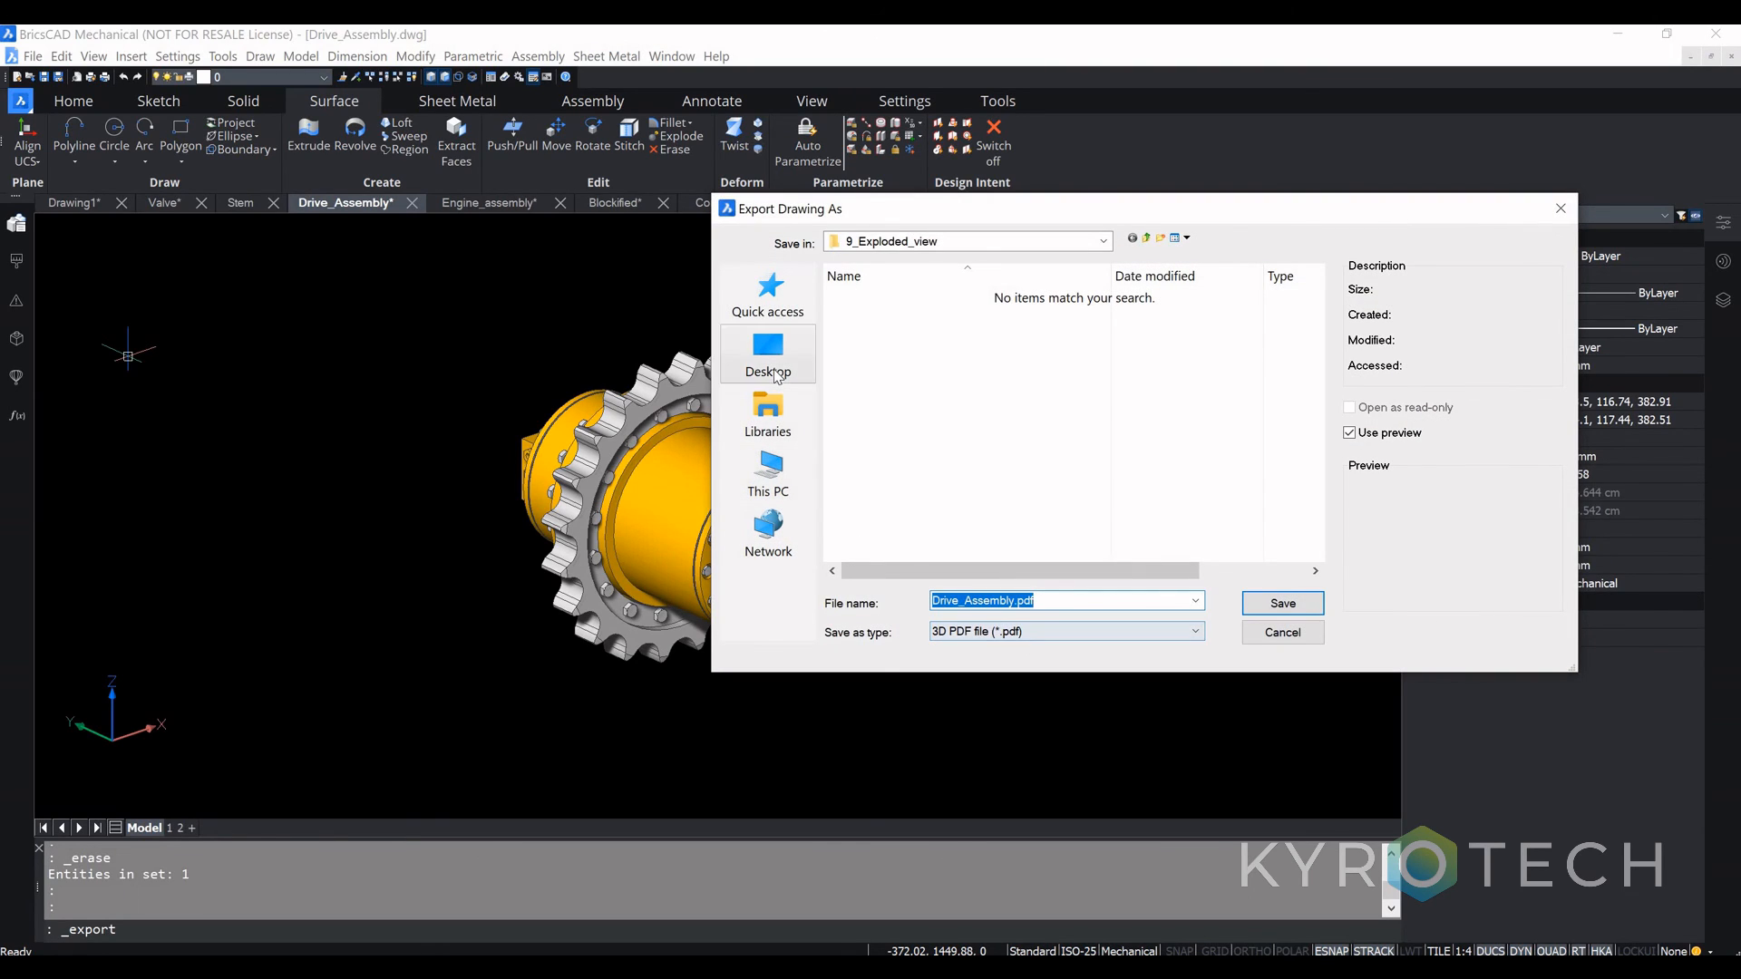
click(1278, 603)
click(925, 506)
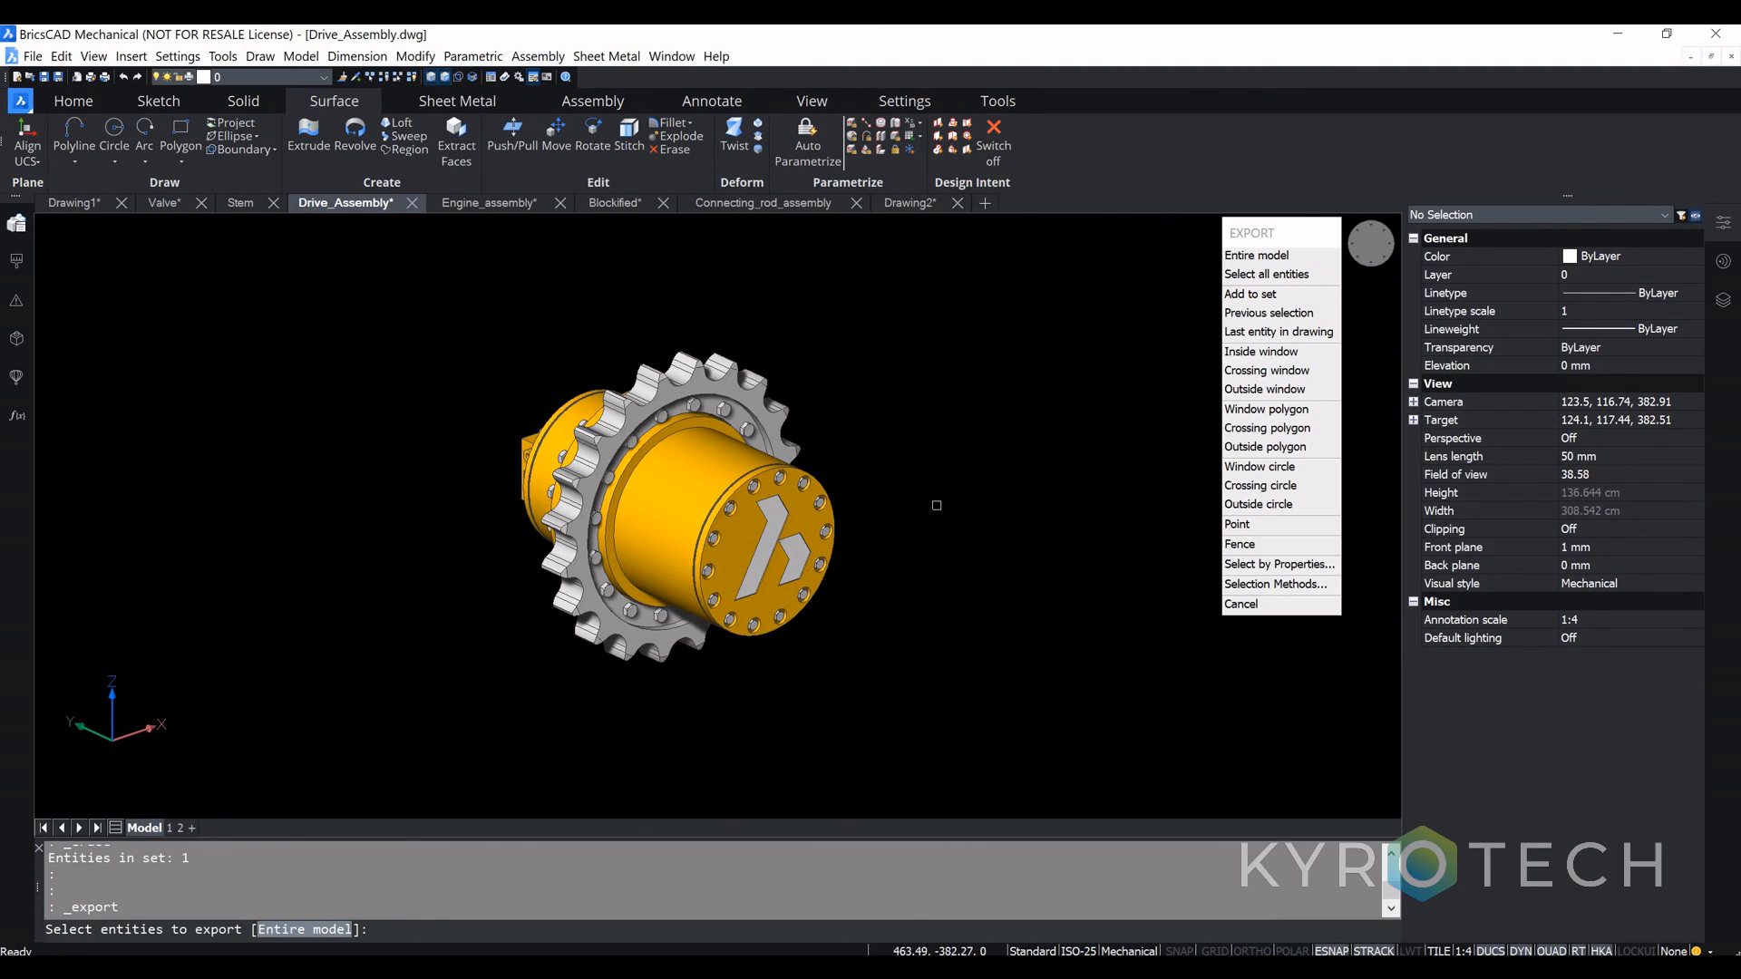
click(1290, 261)
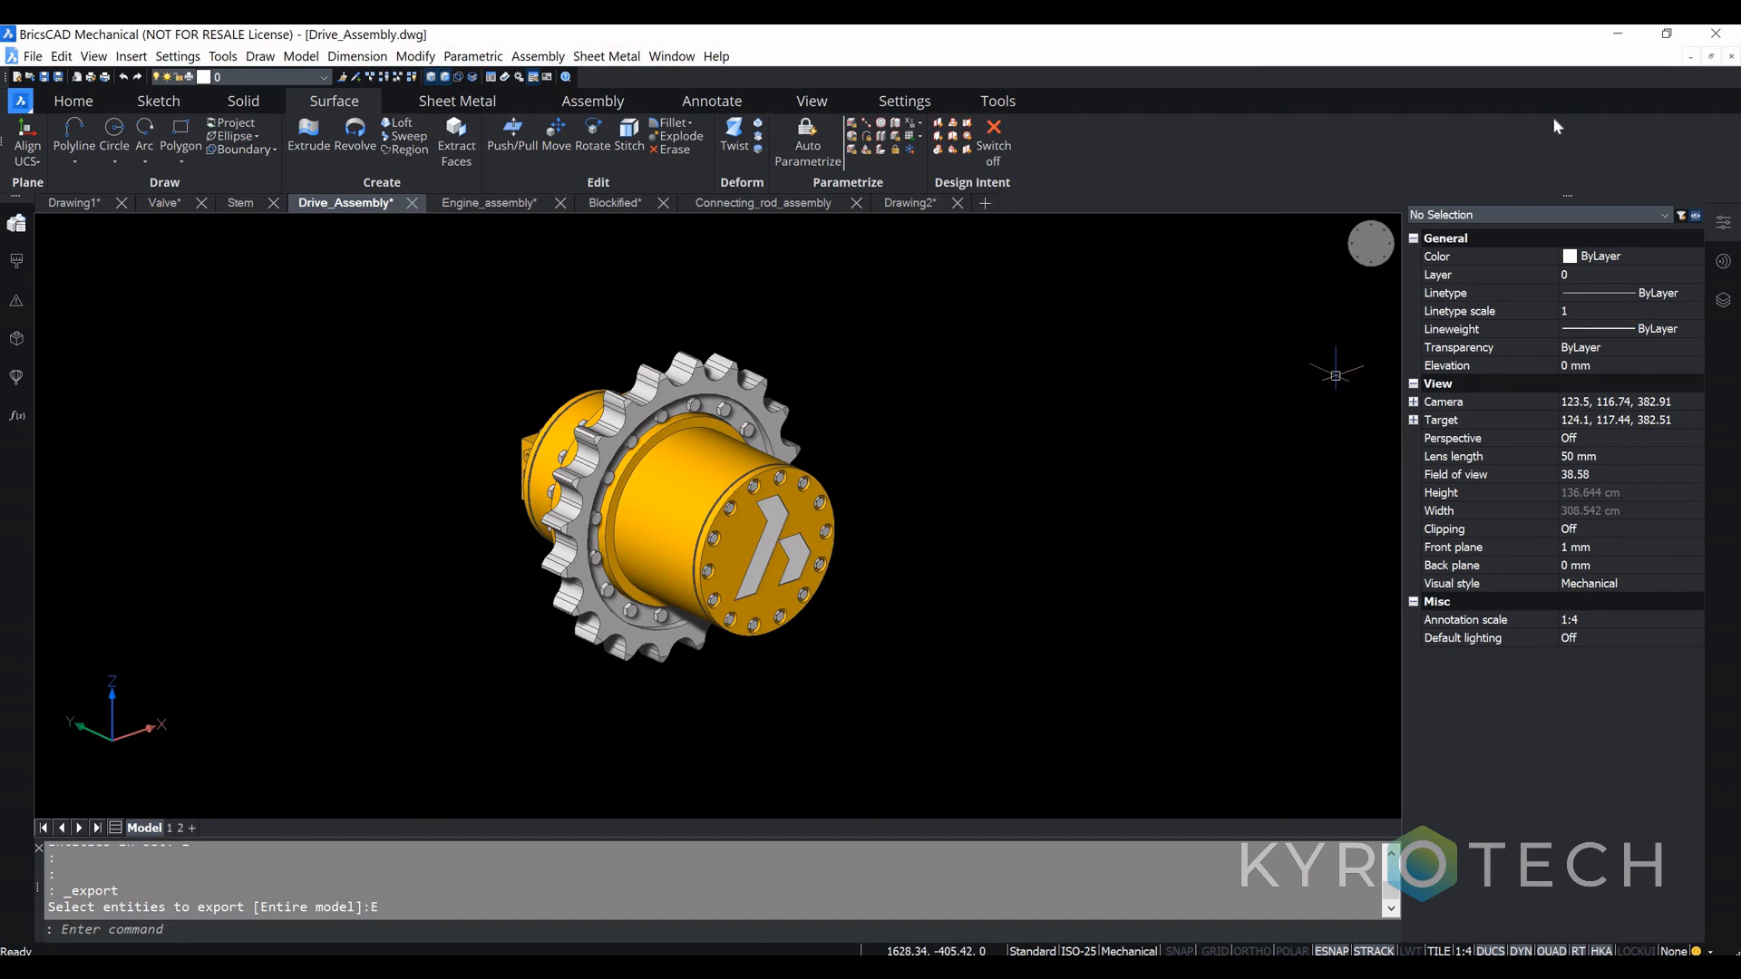
Step: Open the exported Drive_Assembly.pdf from the desktop in Adobe Acrobat Reader, maximize it and orbit the 3D model
click(1618, 34)
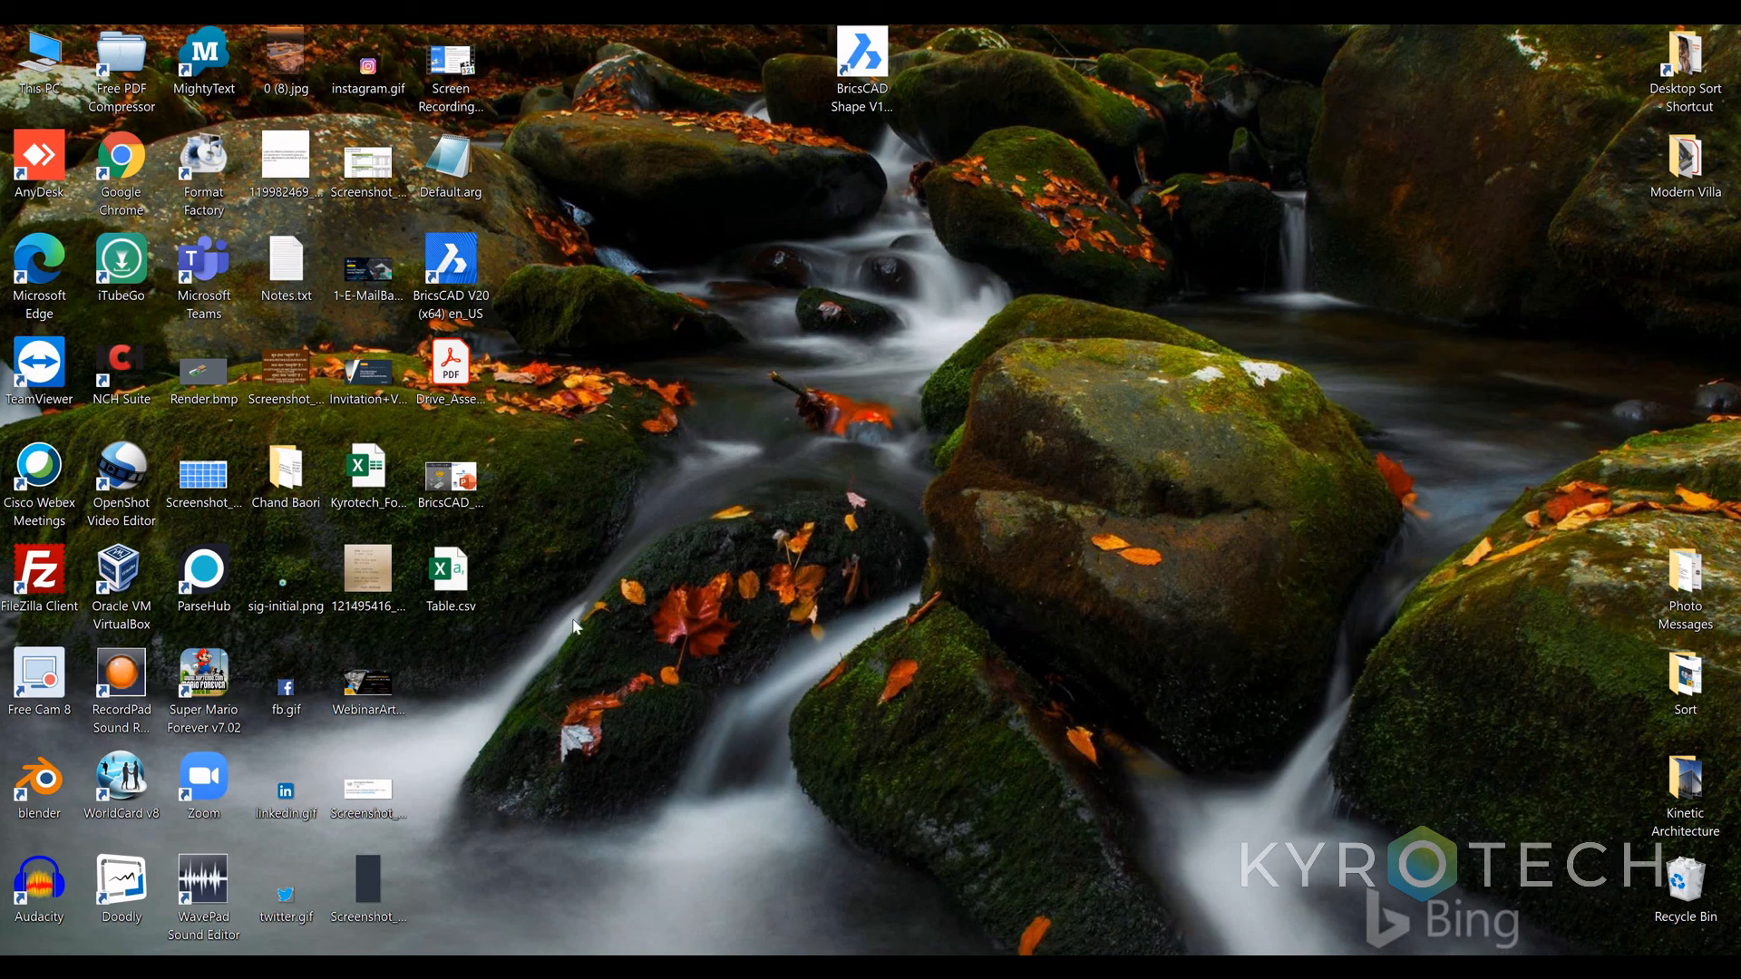
double_click(451, 373)
click(666, 538)
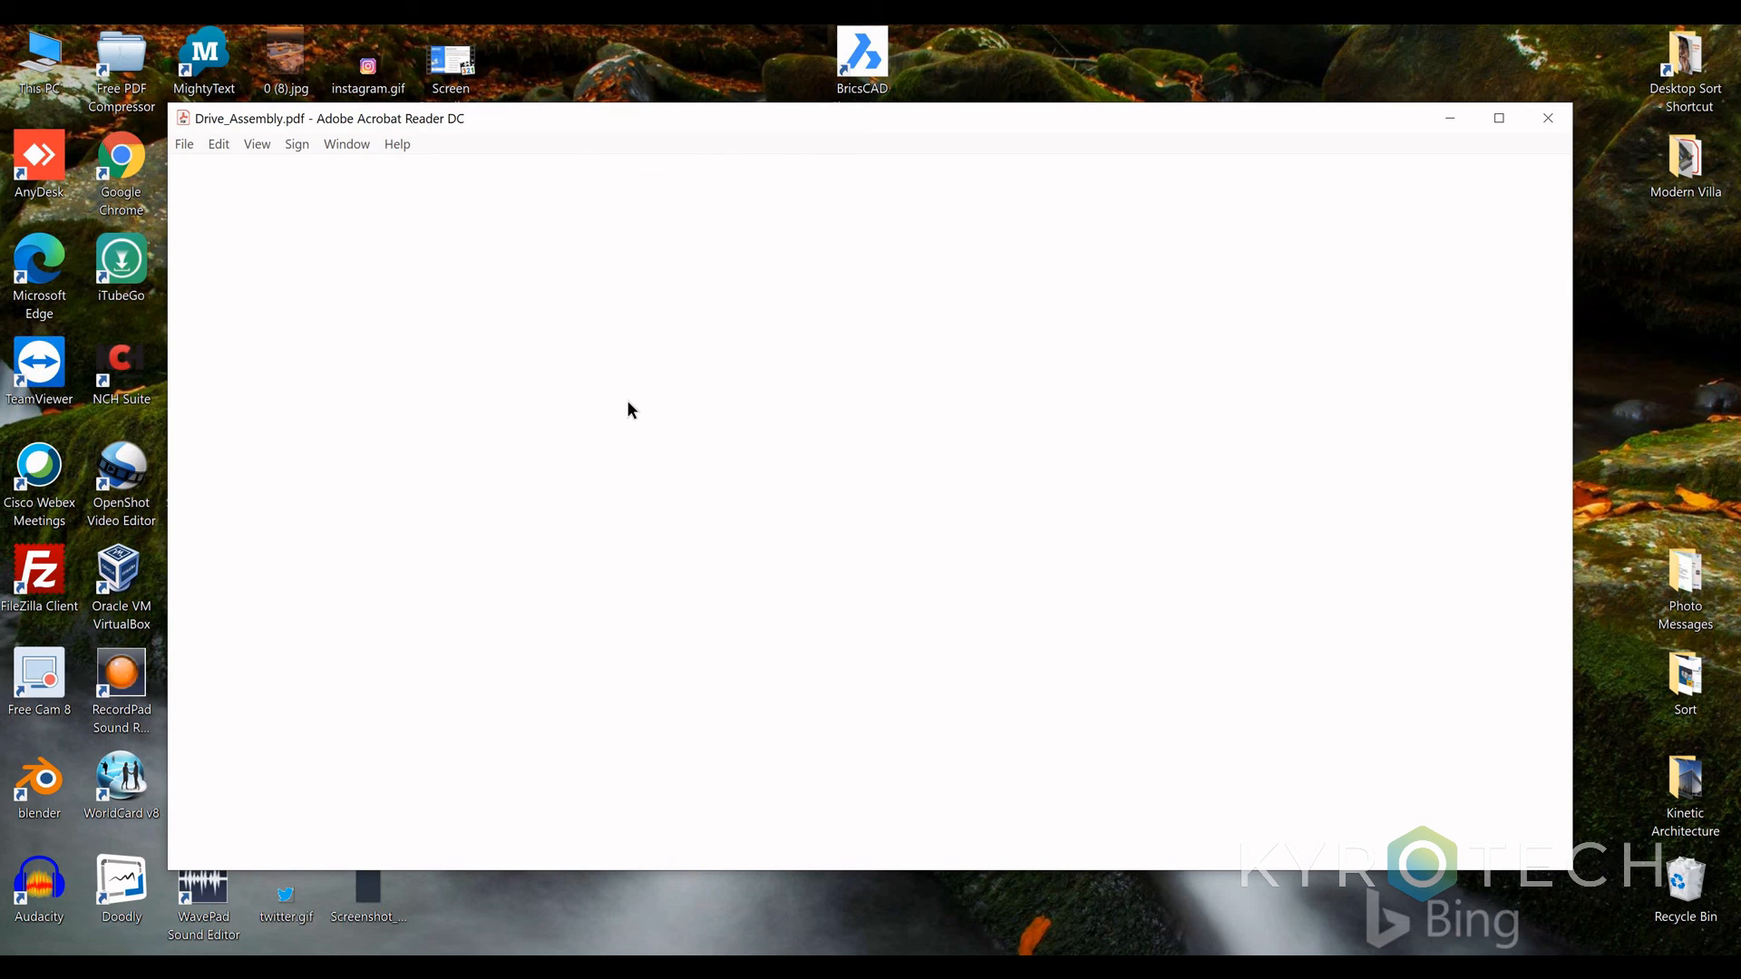
double_click(944, 132)
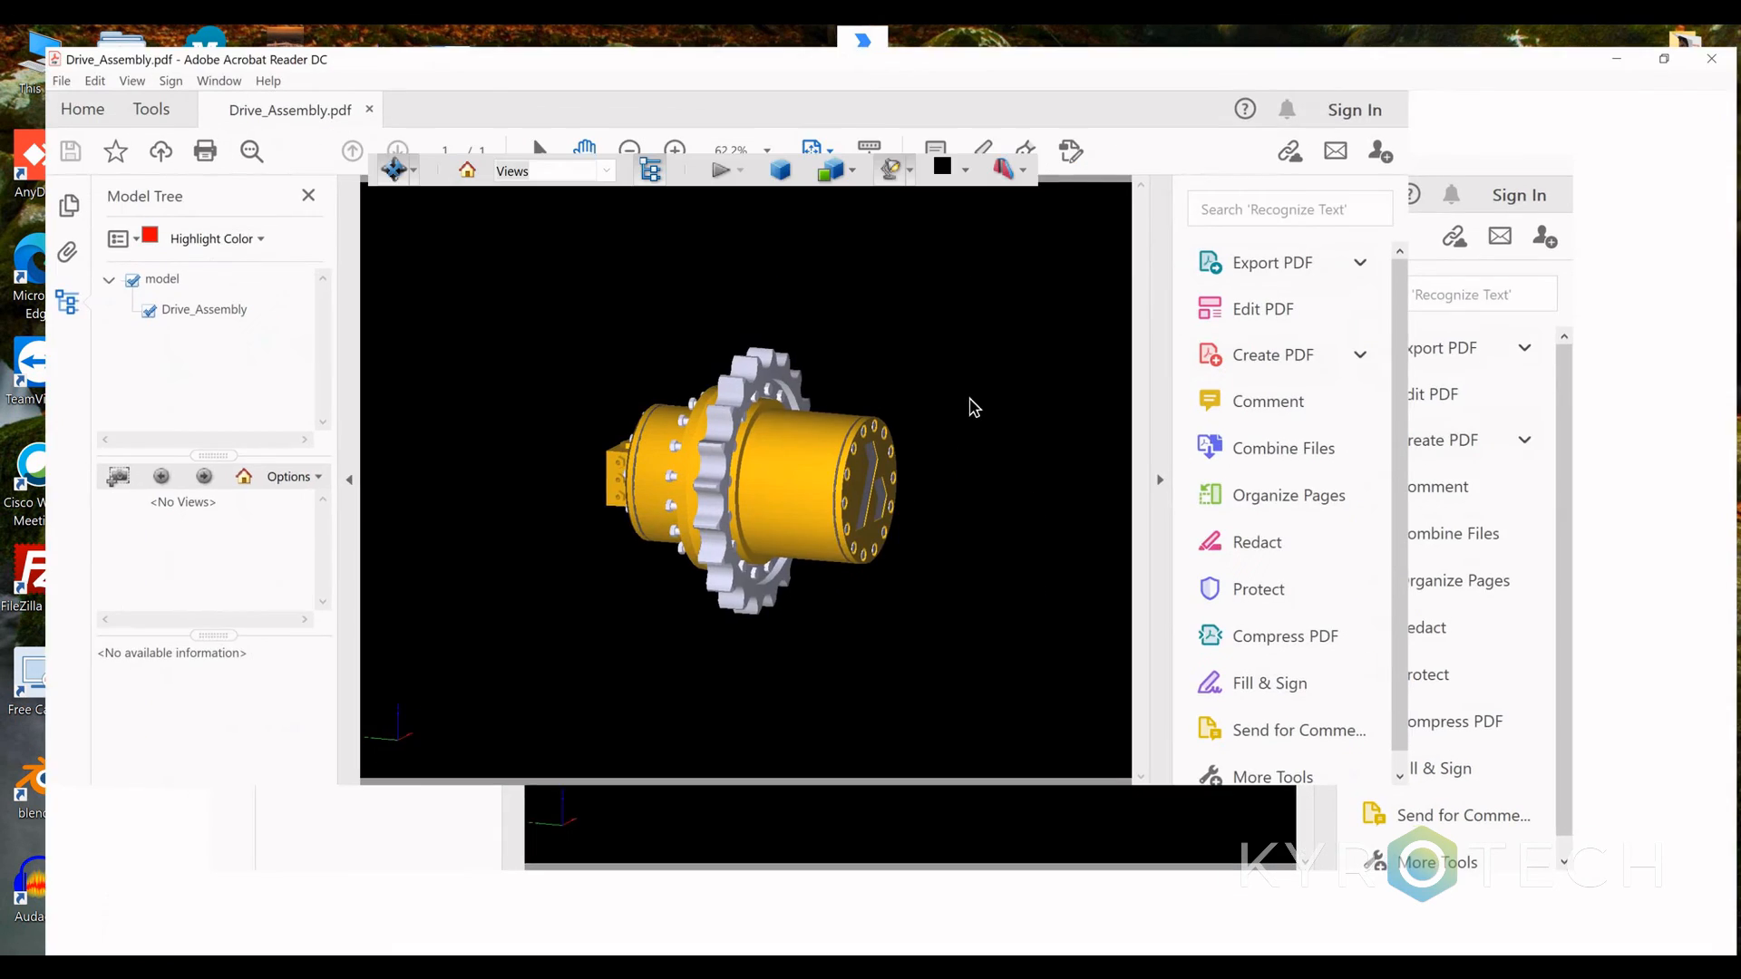
drag(852, 624, 854, 186)
Step: Preview the PDF's 3D model in the Transparent and Solid render modes, and close the PDF to return to BricsCAD
click(852, 171)
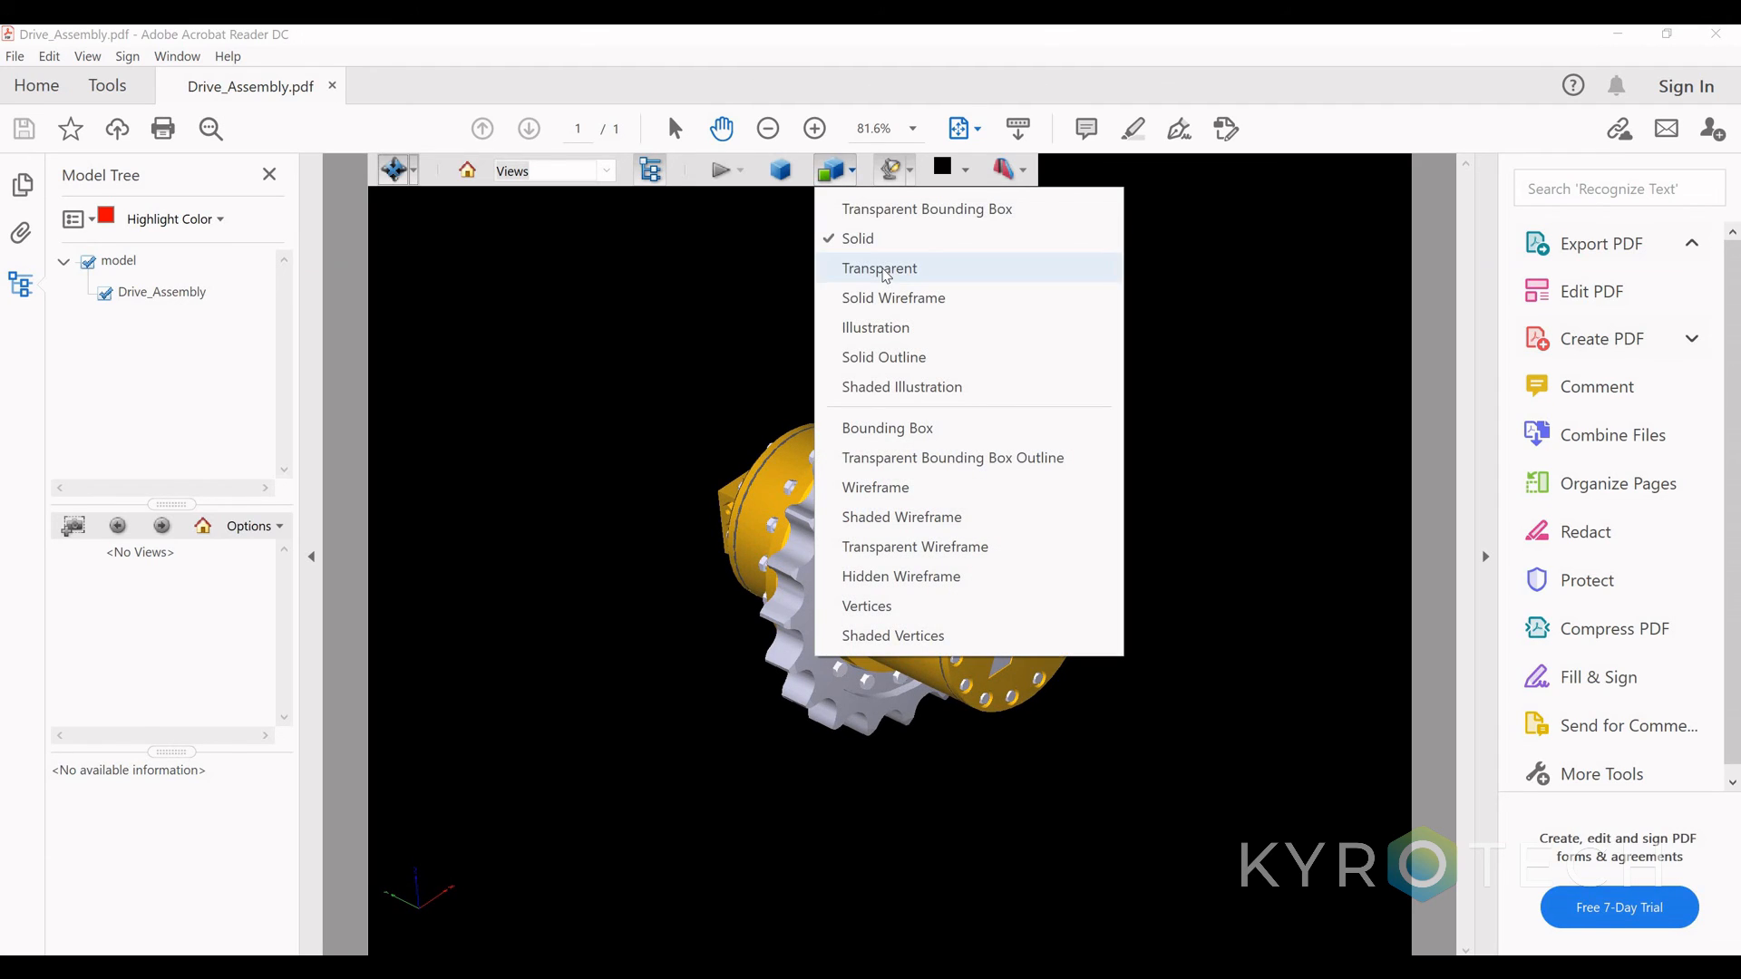
click(880, 270)
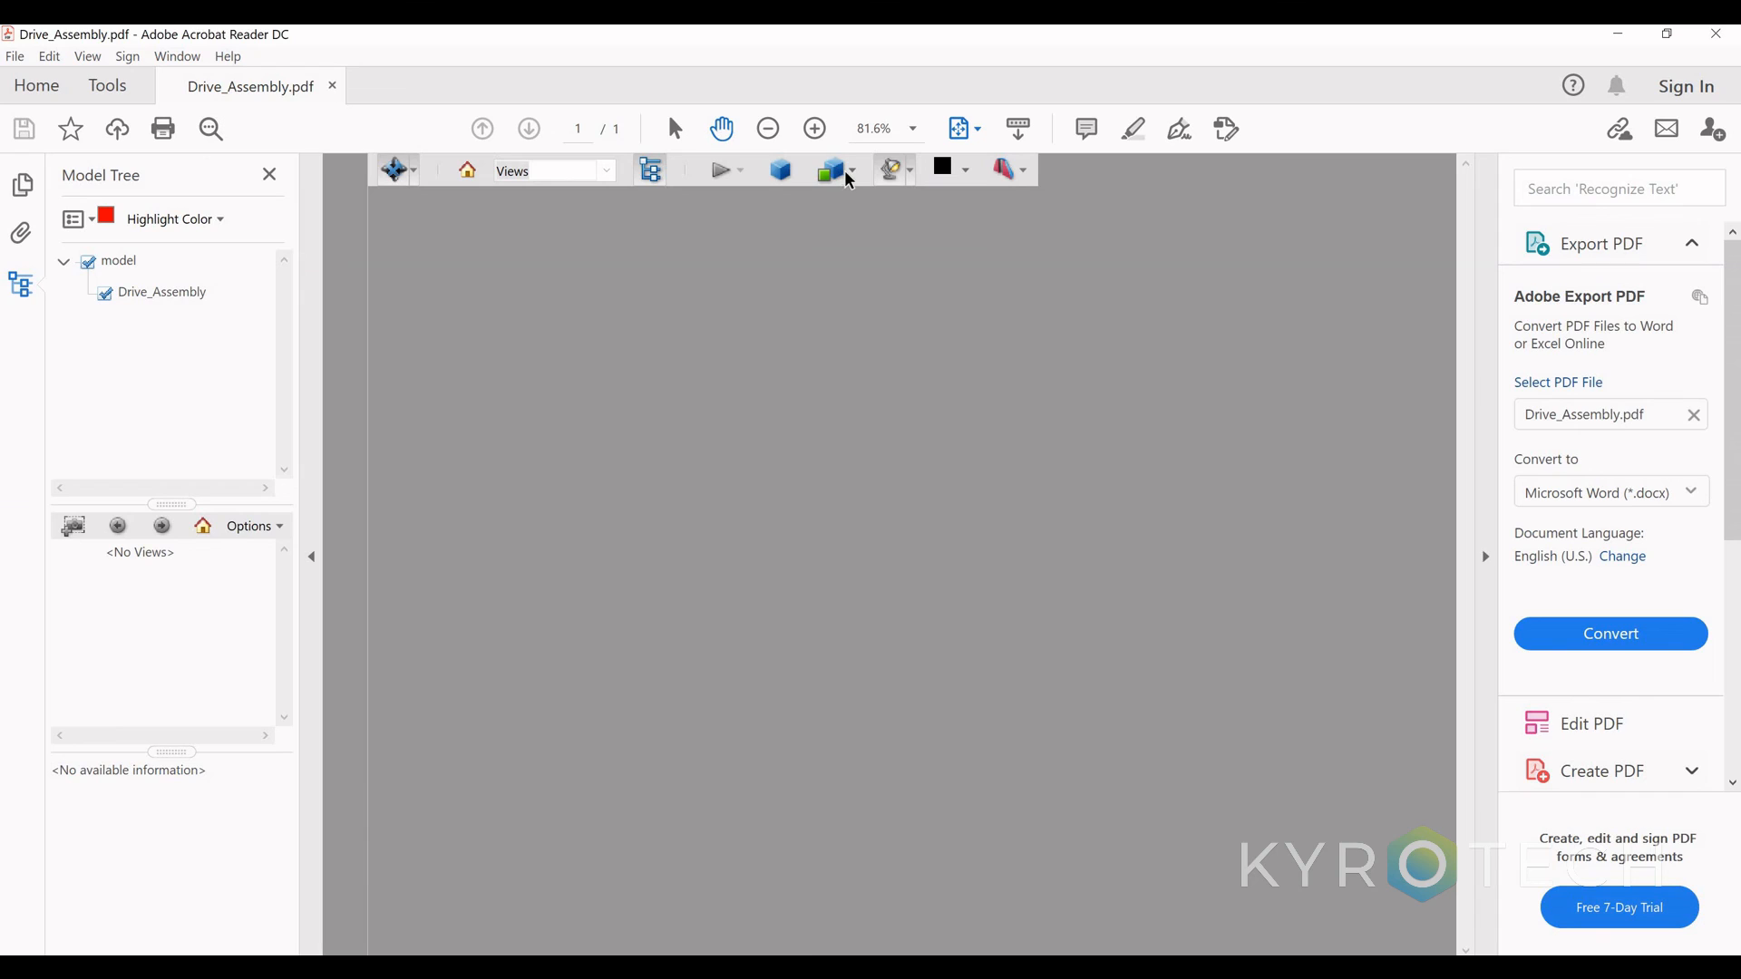
click(853, 172)
click(861, 236)
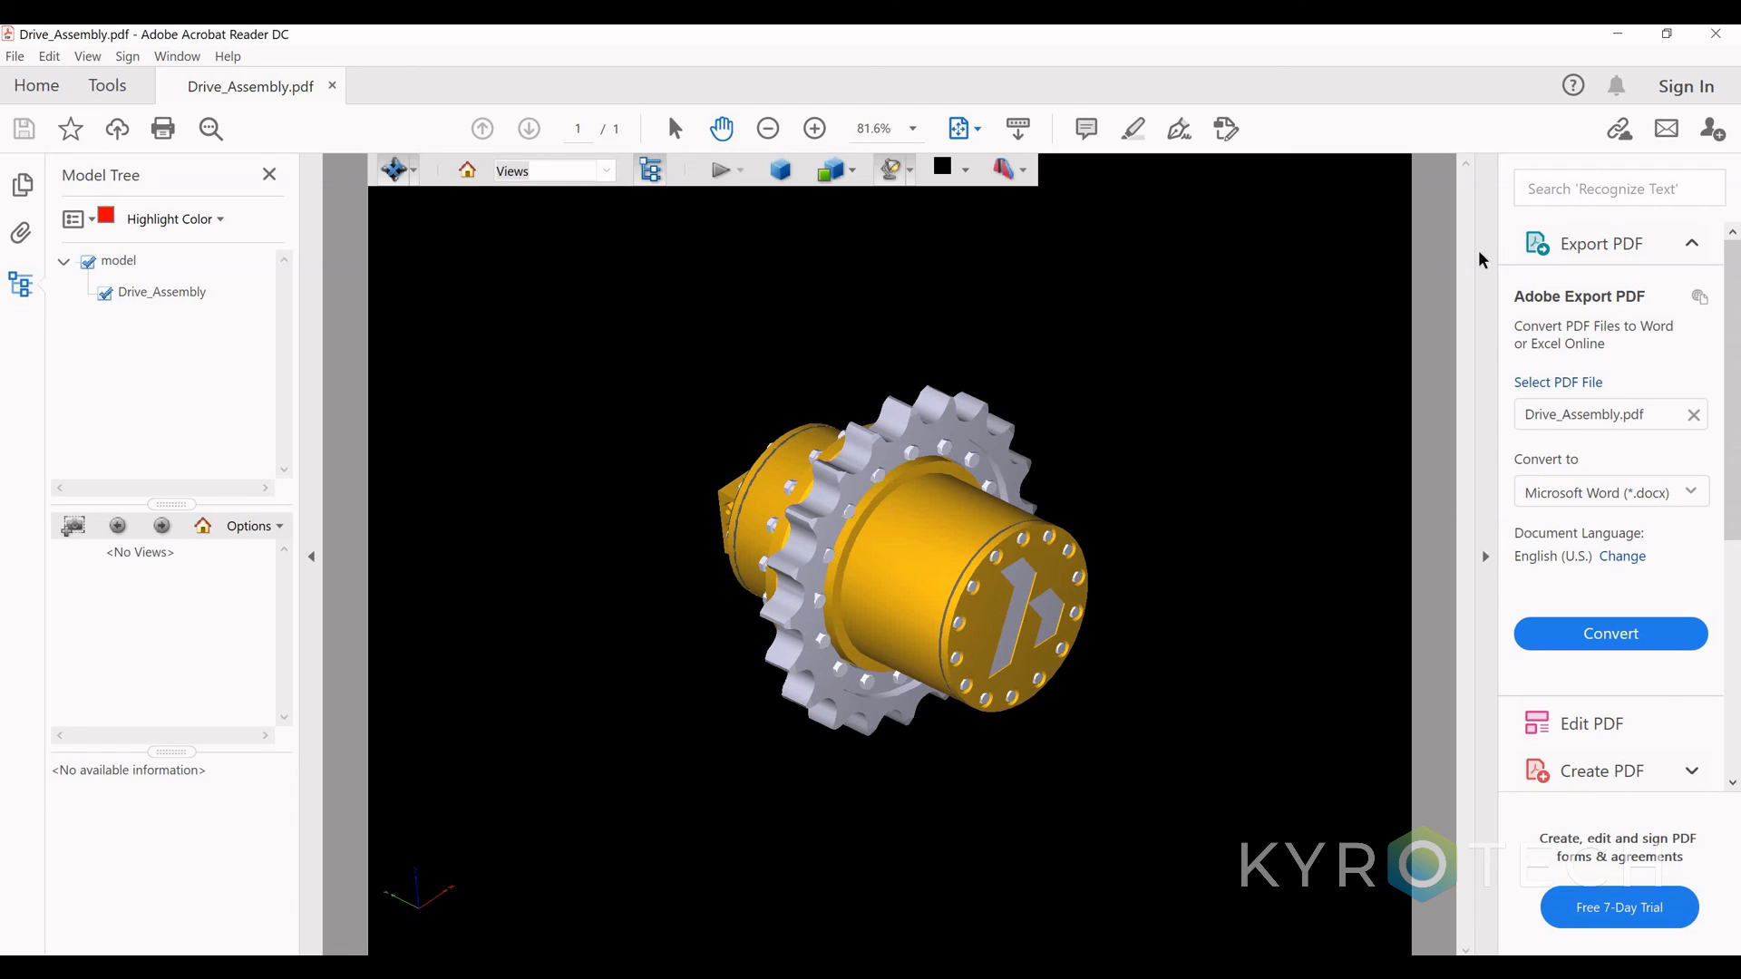
click(1721, 35)
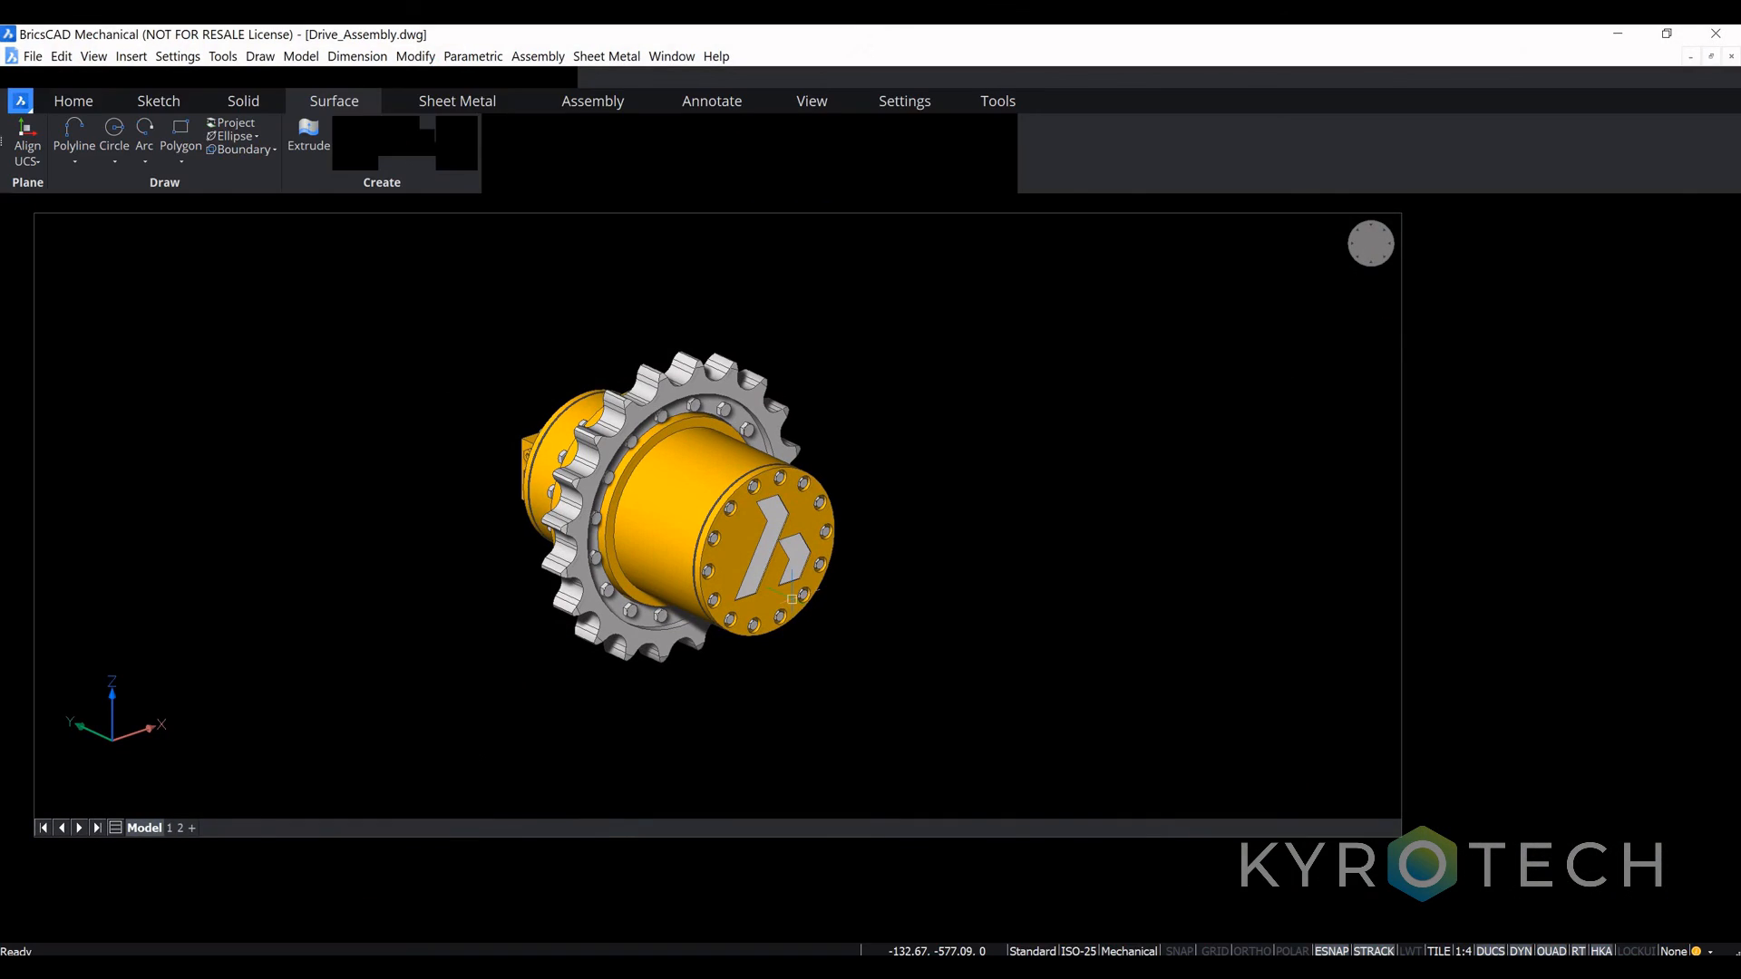
scroll(651, 545, up, 2)
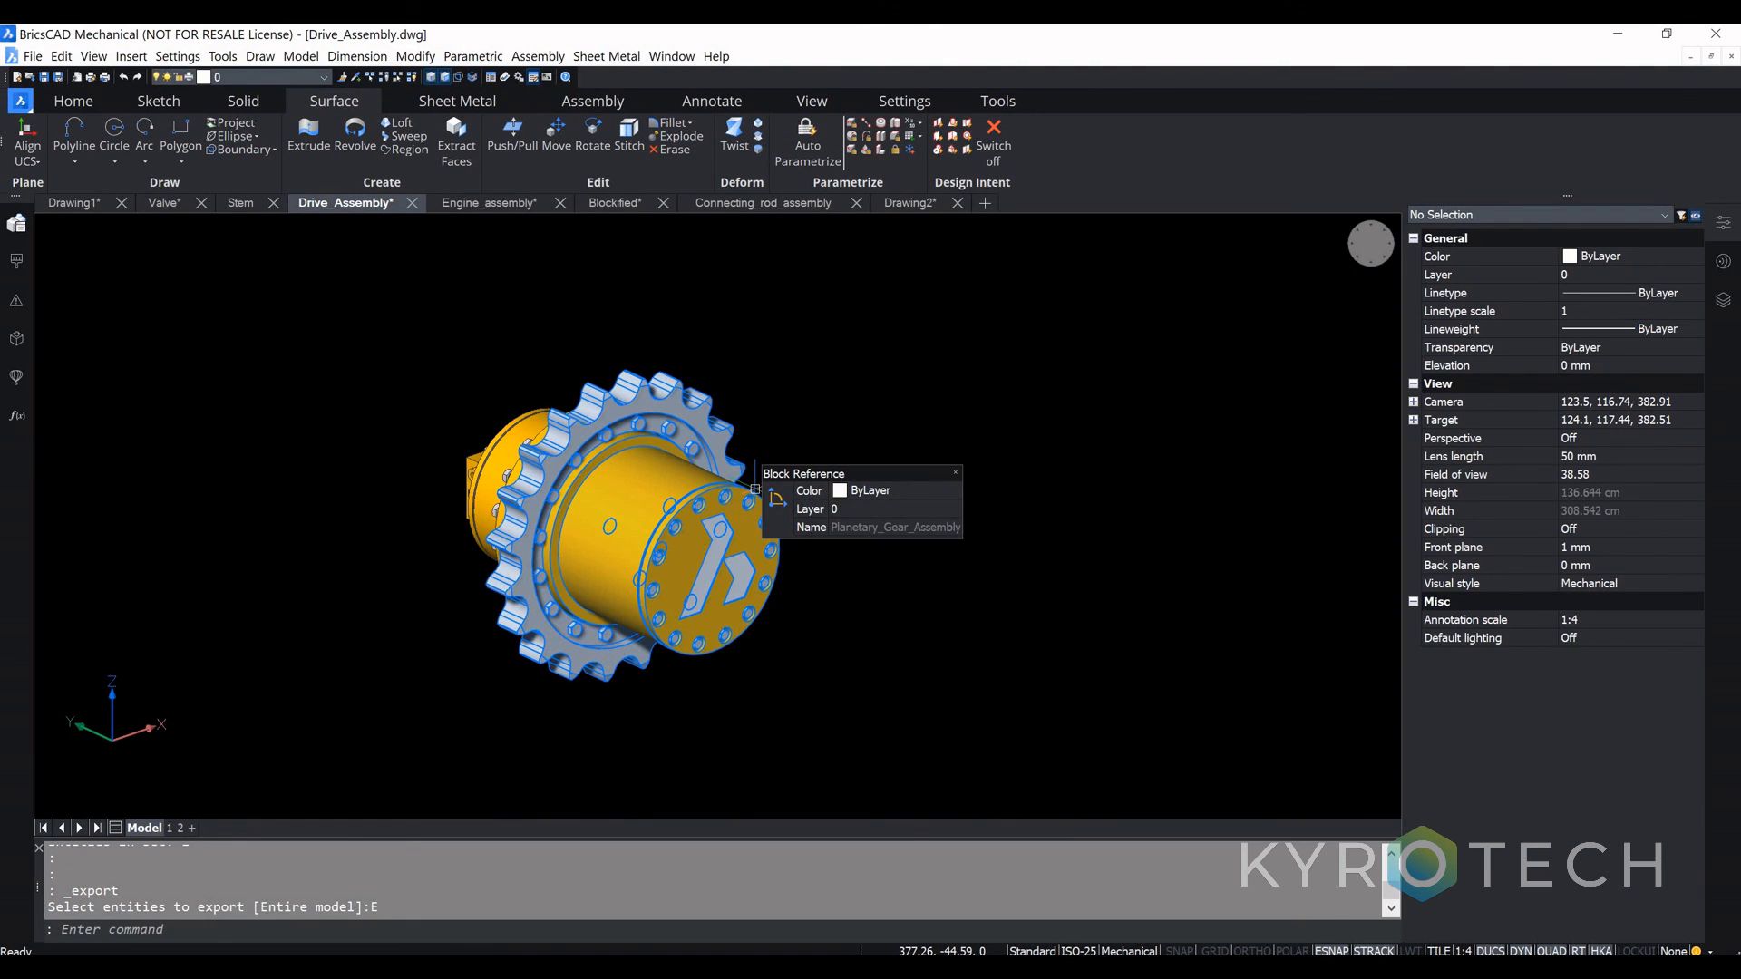